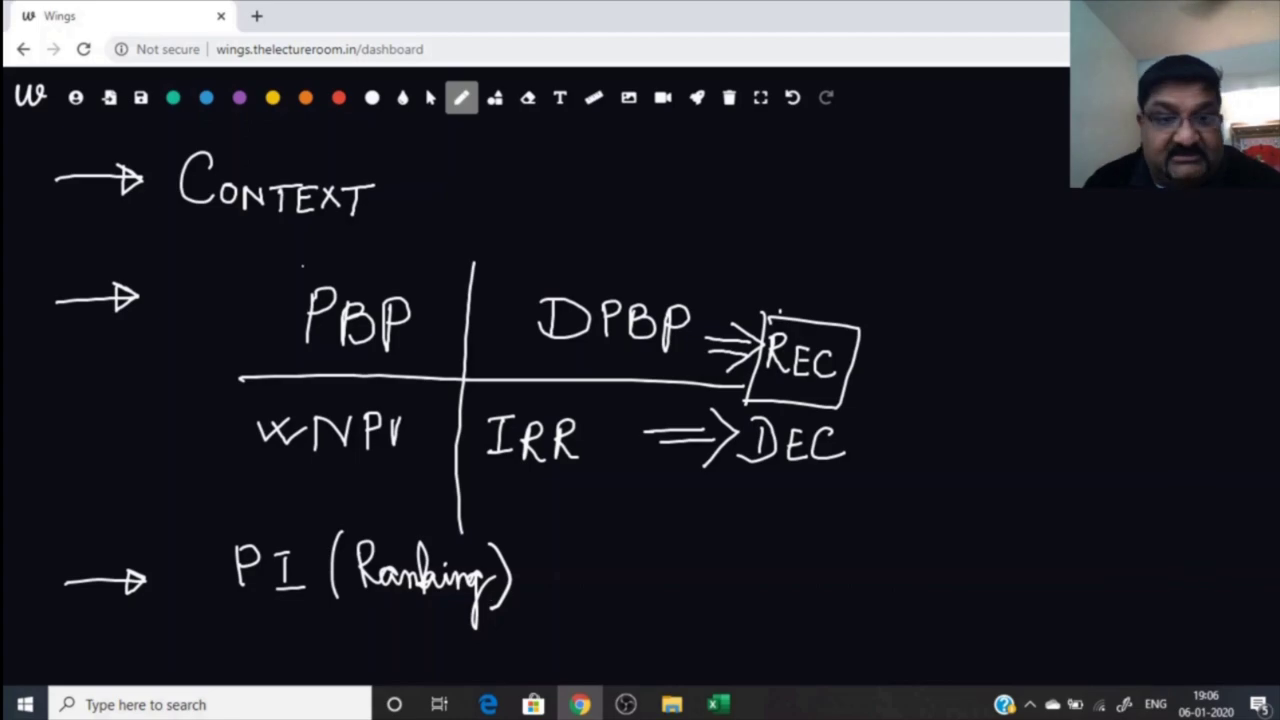
Step: Bring up the capital budgeting workbook and review the NPV sheet's Y0–Y3 cash flows and 9% rate
{"action": "mouse_move", "coordinate": [294, 280]}
{"action": "left_mouse_down"}
{"action": "mouse_move", "coordinate": [294, 352]}
{"action": "mouse_move", "coordinate": [296, 282]}
{"action": "left_mouse_up"}
{"action": "left_click", "coordinate": [714, 705]}
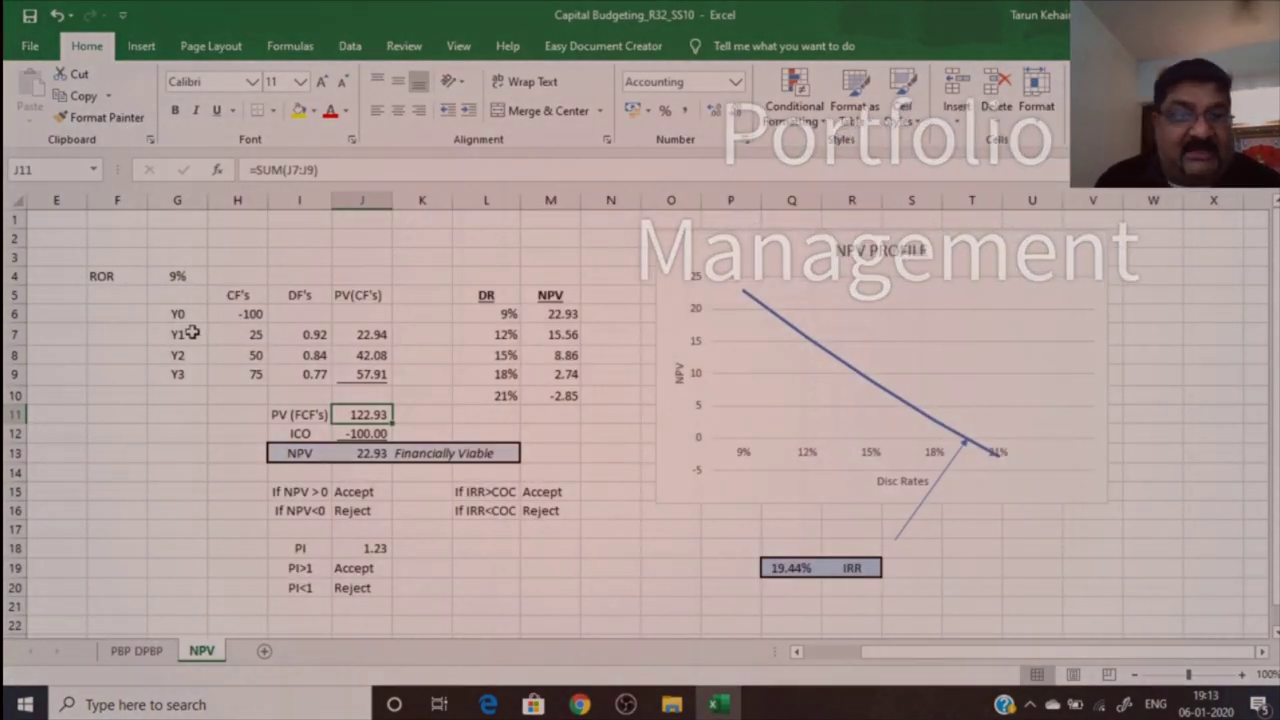
{"action": "left_click_drag", "start_coordinate": [192, 334], "coordinate": [177, 374]}
{"action": "left_click", "coordinate": [177, 334]}
{"action": "left_click", "coordinate": [177, 374]}
{"action": "left_click_drag", "start_coordinate": [237, 296], "coordinate": [243, 384]}
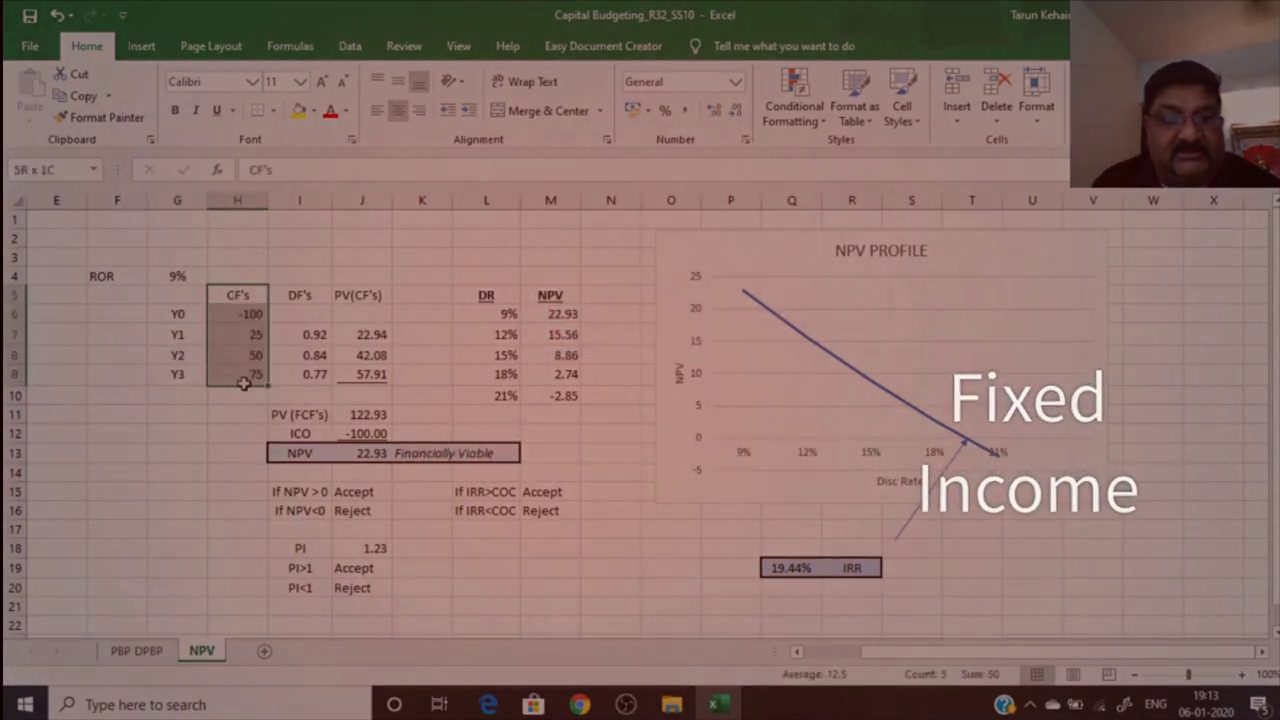
{"action": "left_click", "coordinate": [205, 377]}
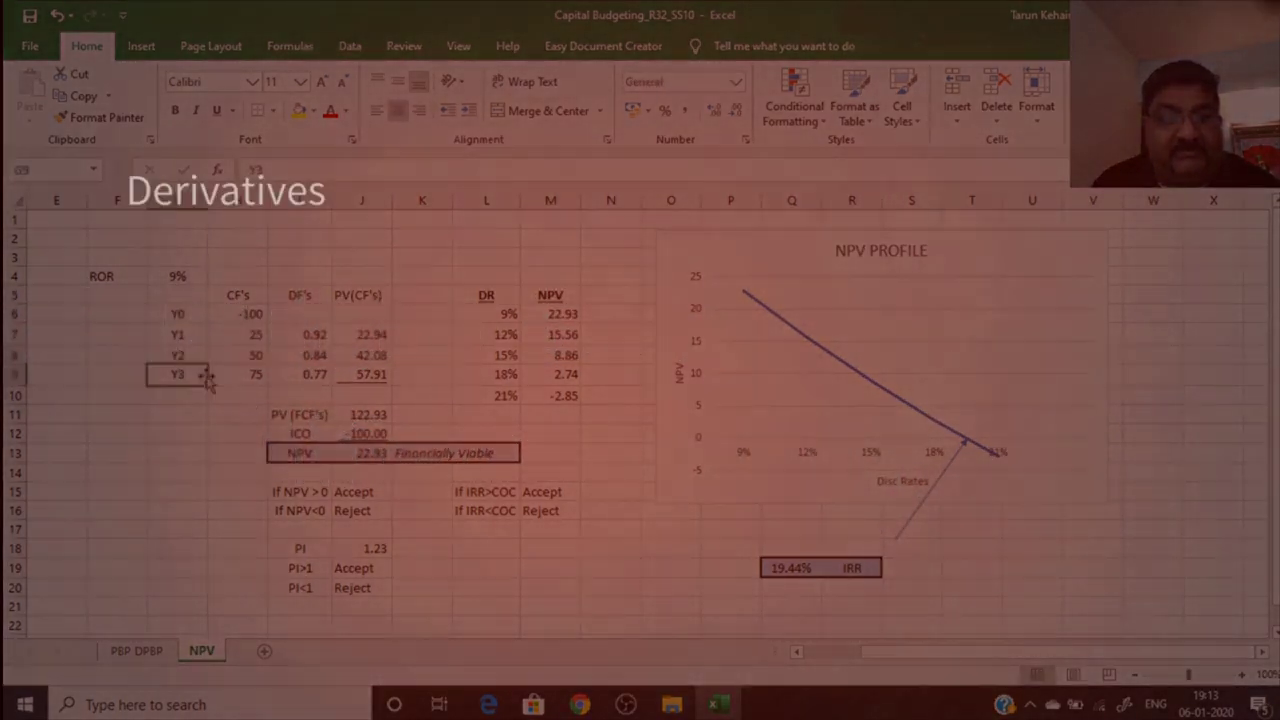
{"action": "left_click", "coordinate": [310, 334]}
{"action": "left_click", "coordinate": [177, 276]}
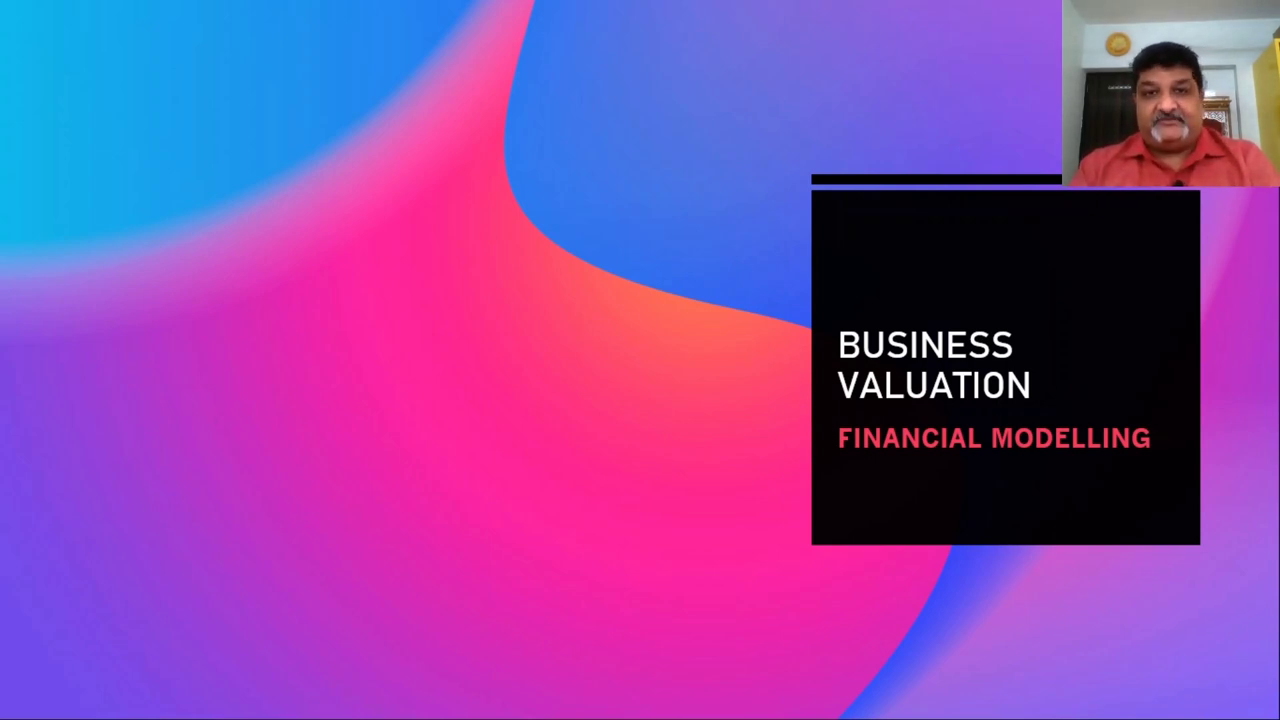
Step: Advance to the COVERAGE slide, then leave the slide show for the Excel Valuation workbook
{"action": "key", "text": "Right"}
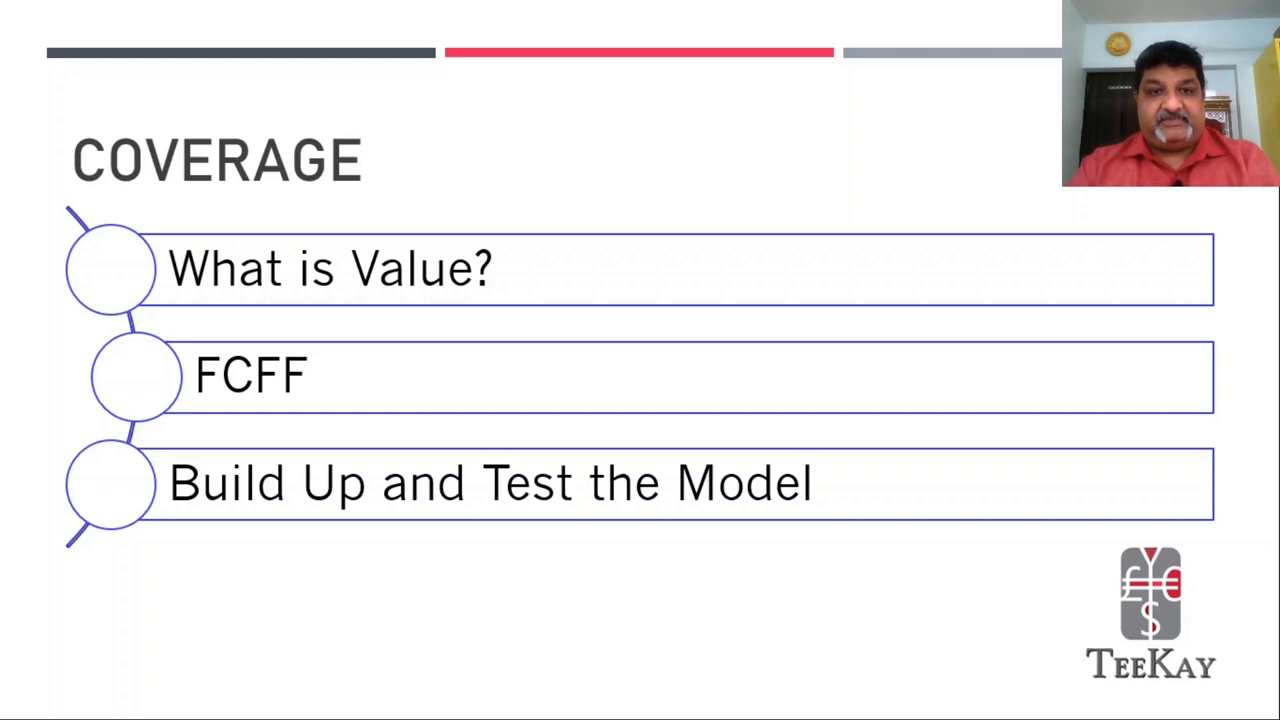
{"action": "key", "text": "alt+Tab"}
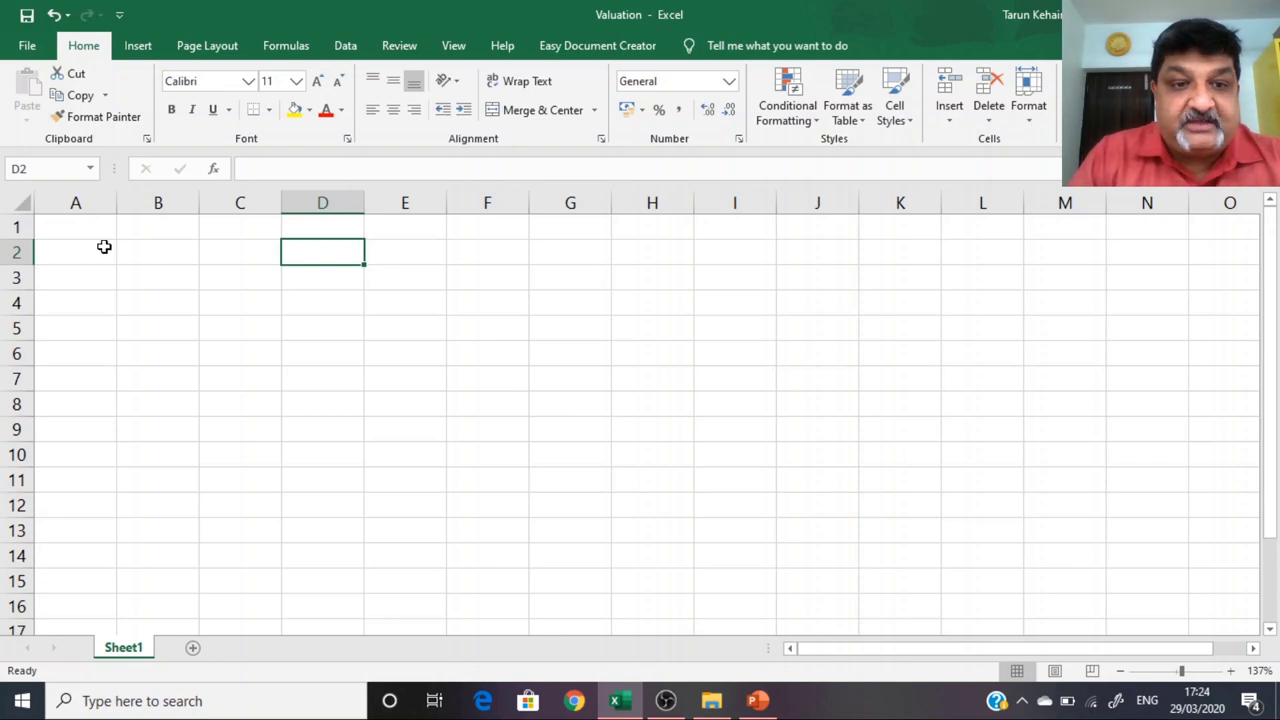
Step: Mark out the A2:L12 and B2:N14 blocks to discuss the sheet layout, then deselect
{"action": "left_click_drag", "start_coordinate": [105, 248], "coordinate": [1016, 538]}
{"action": "left_click", "coordinate": [543, 477]}
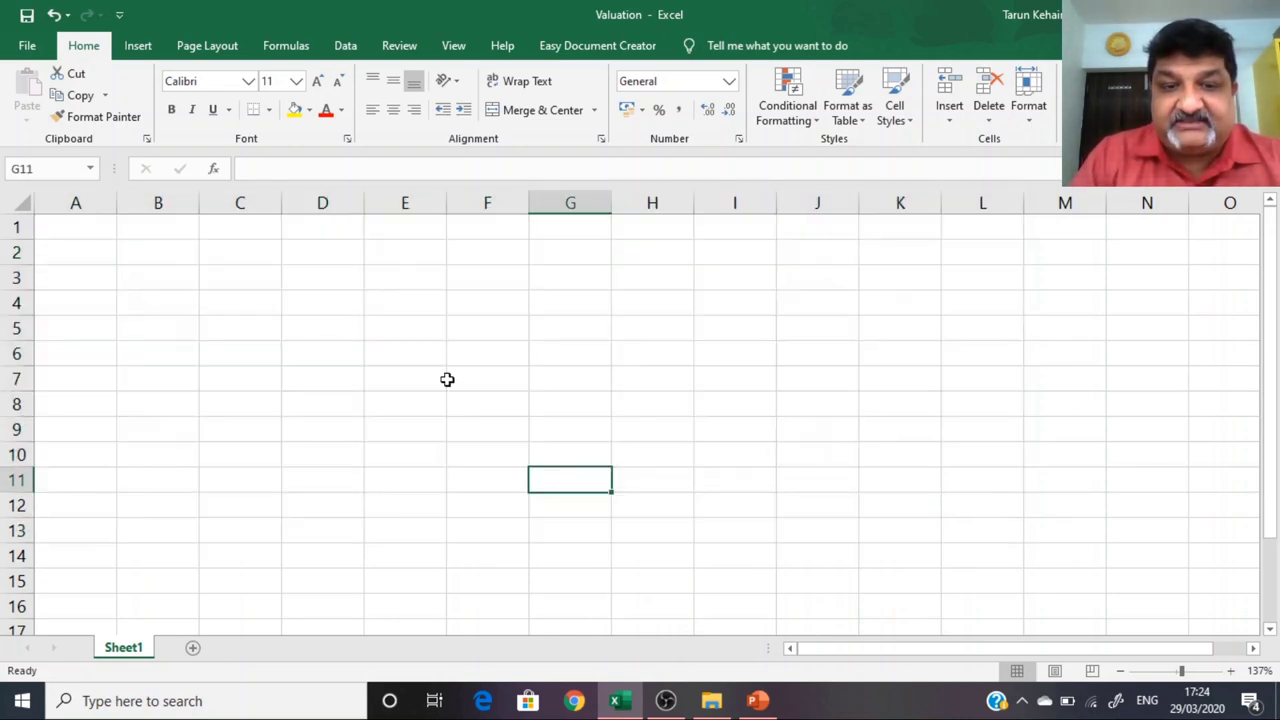
{"action": "left_click_drag", "start_coordinate": [149, 247], "coordinate": [1179, 554]}
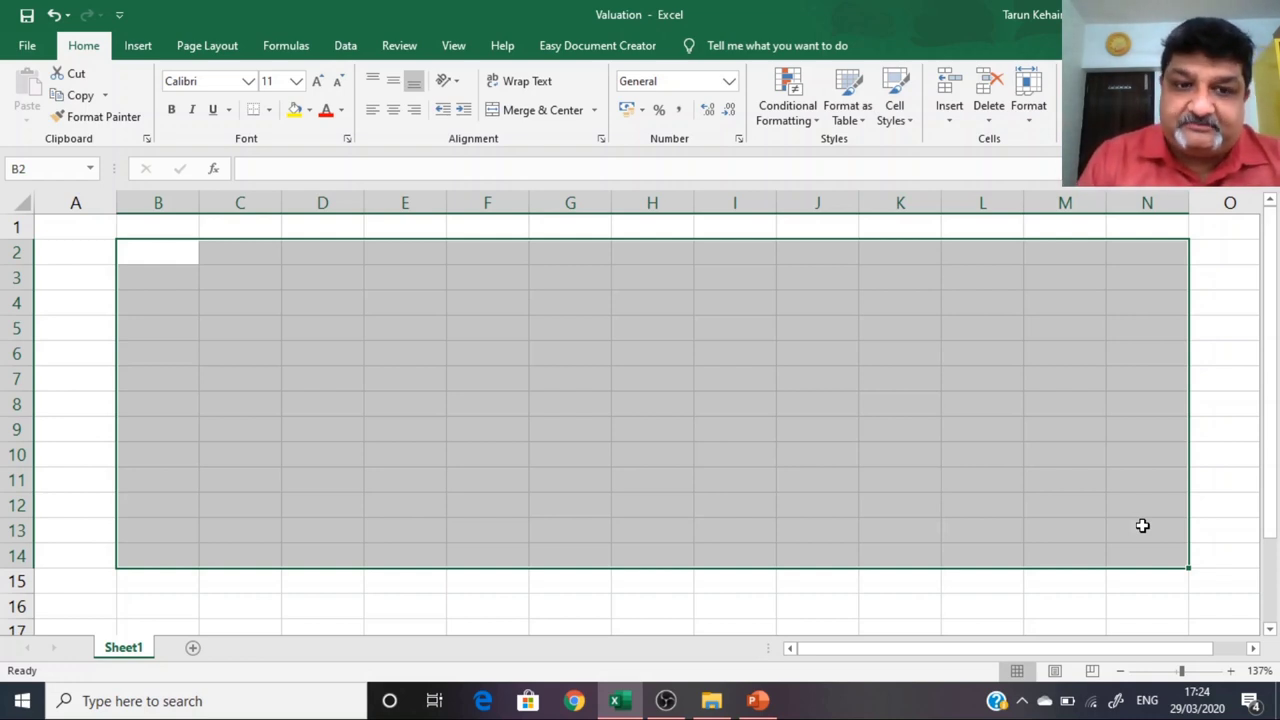
{"action": "left_click", "coordinate": [570, 429]}
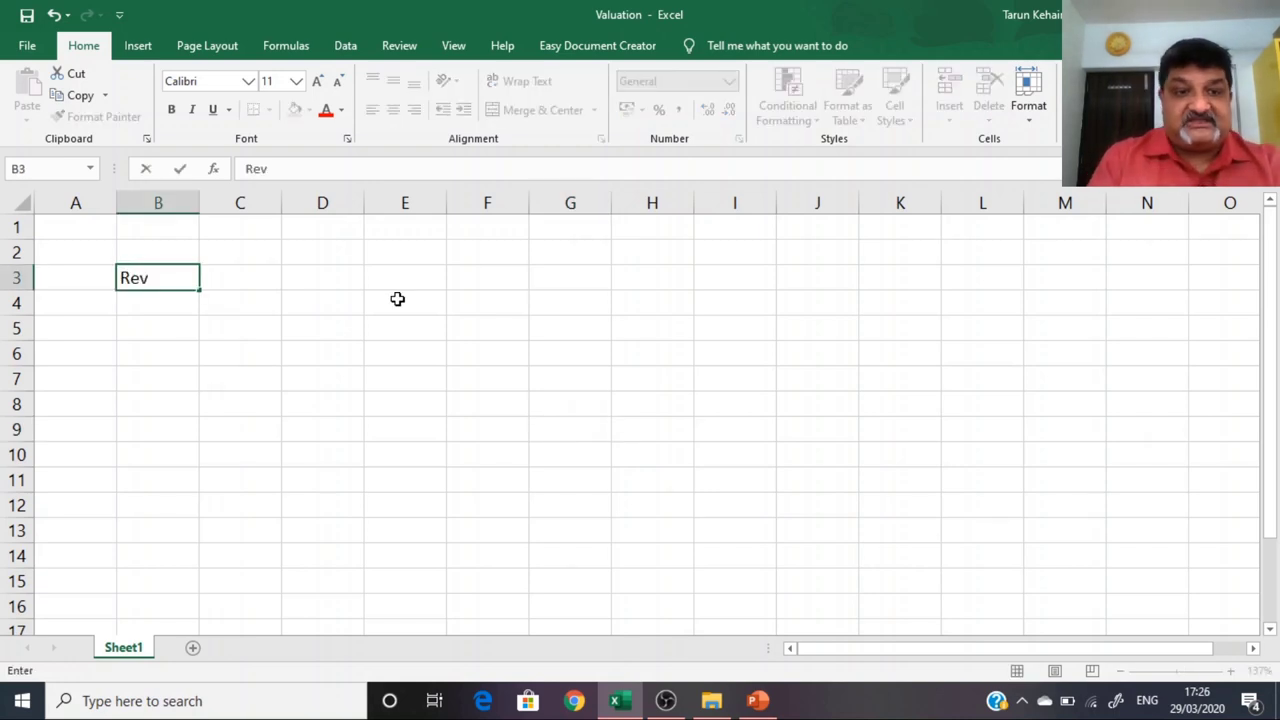
Step: Commit the Rev label in B3 and extend it to Rev0
{"action": "key", "text": "Return"}
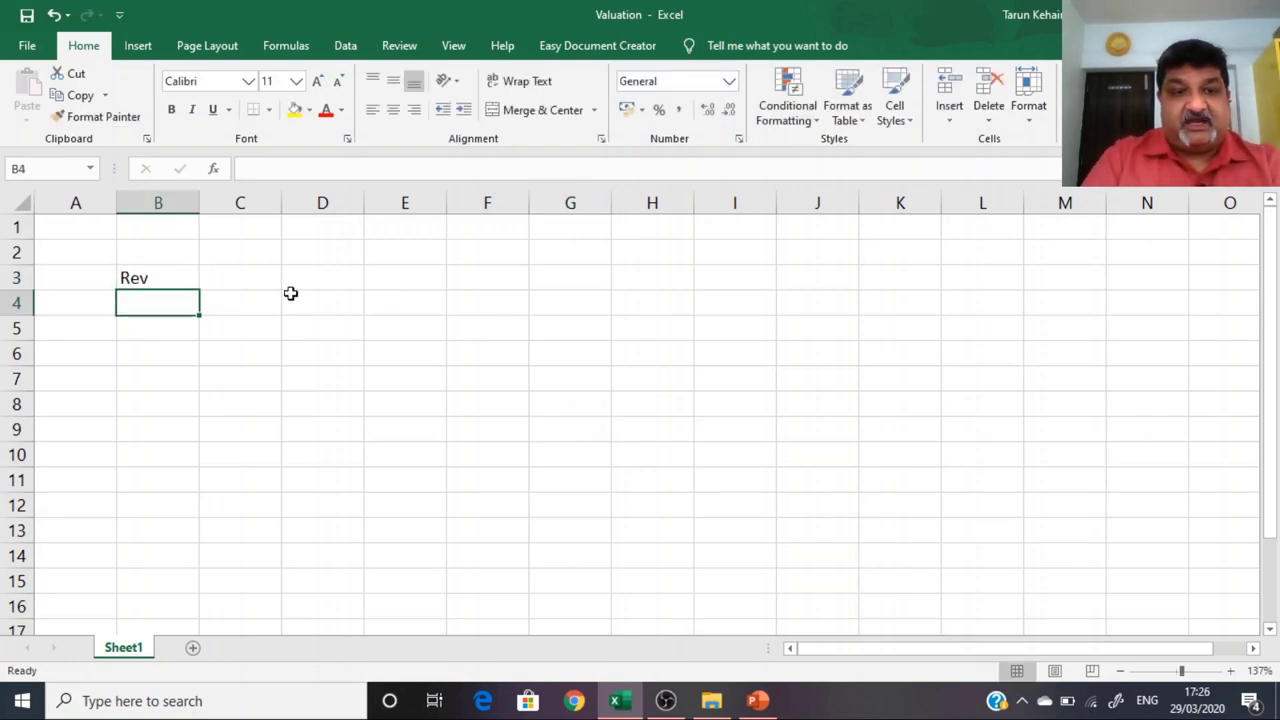
{"action": "left_click", "coordinate": [180, 278]}
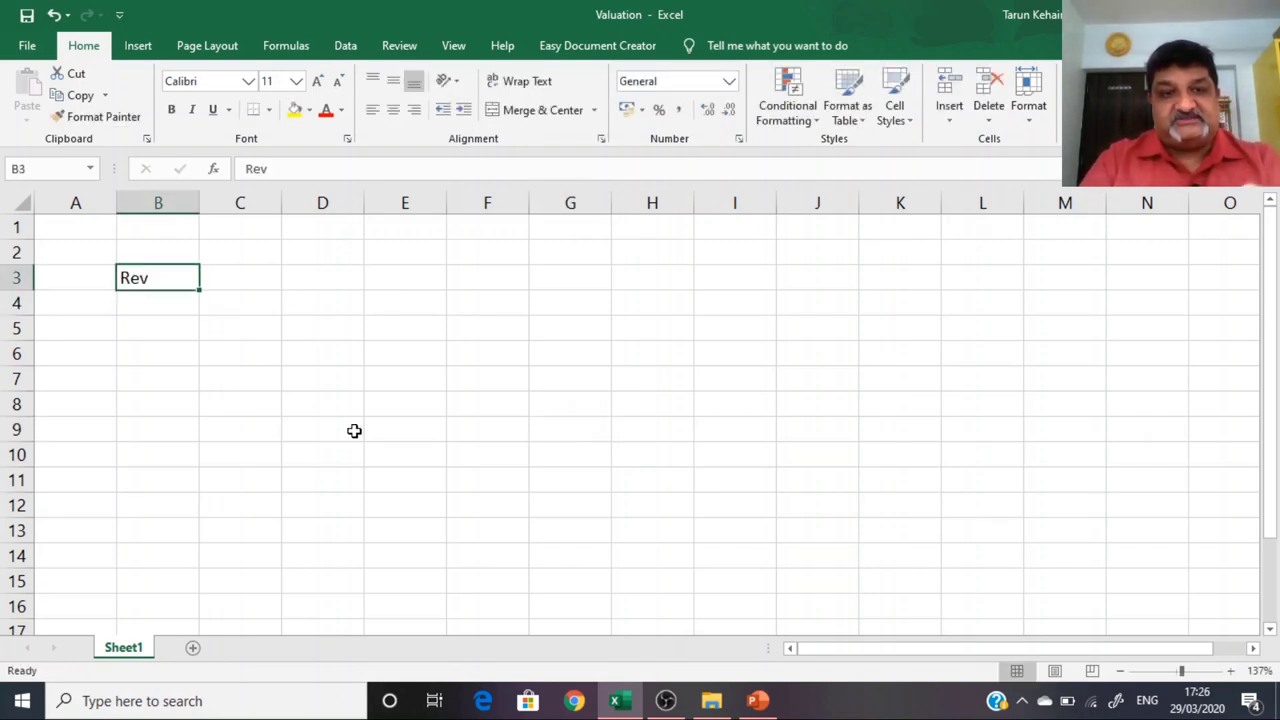
{"action": "left_click", "coordinate": [277, 172]}
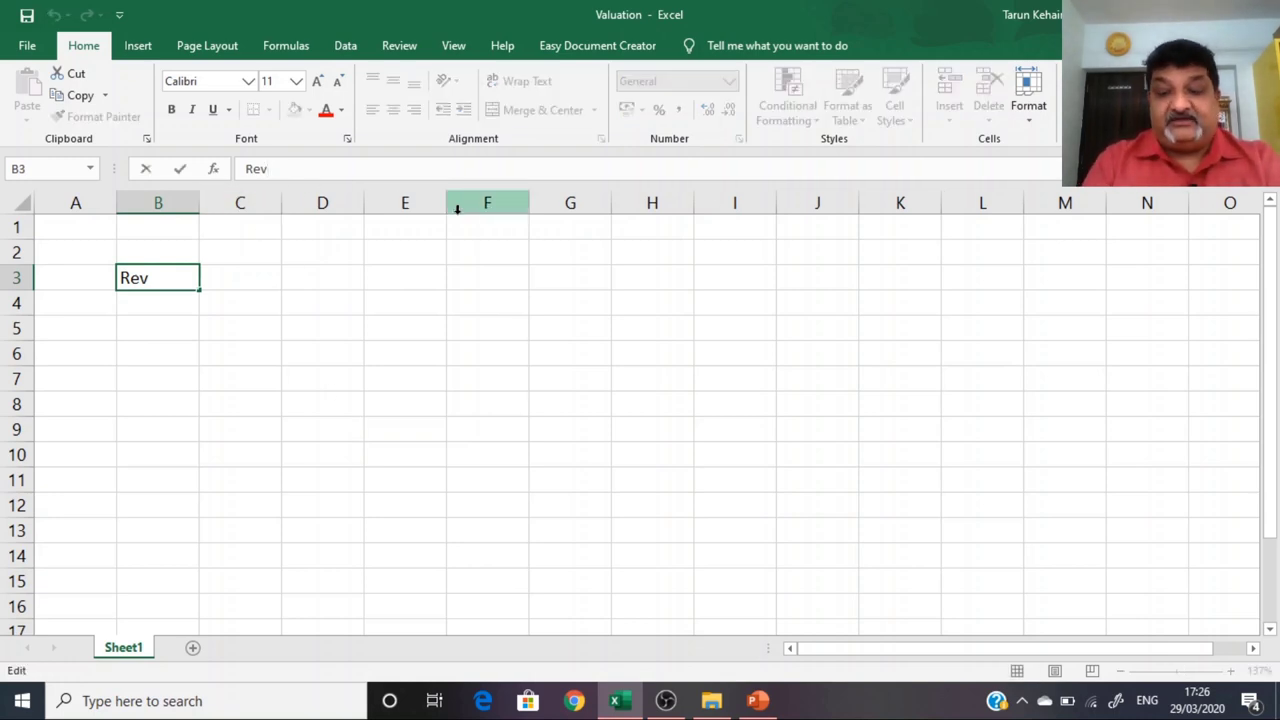
{"action": "type", "text": "0"}
{"action": "key", "text": "Return"}
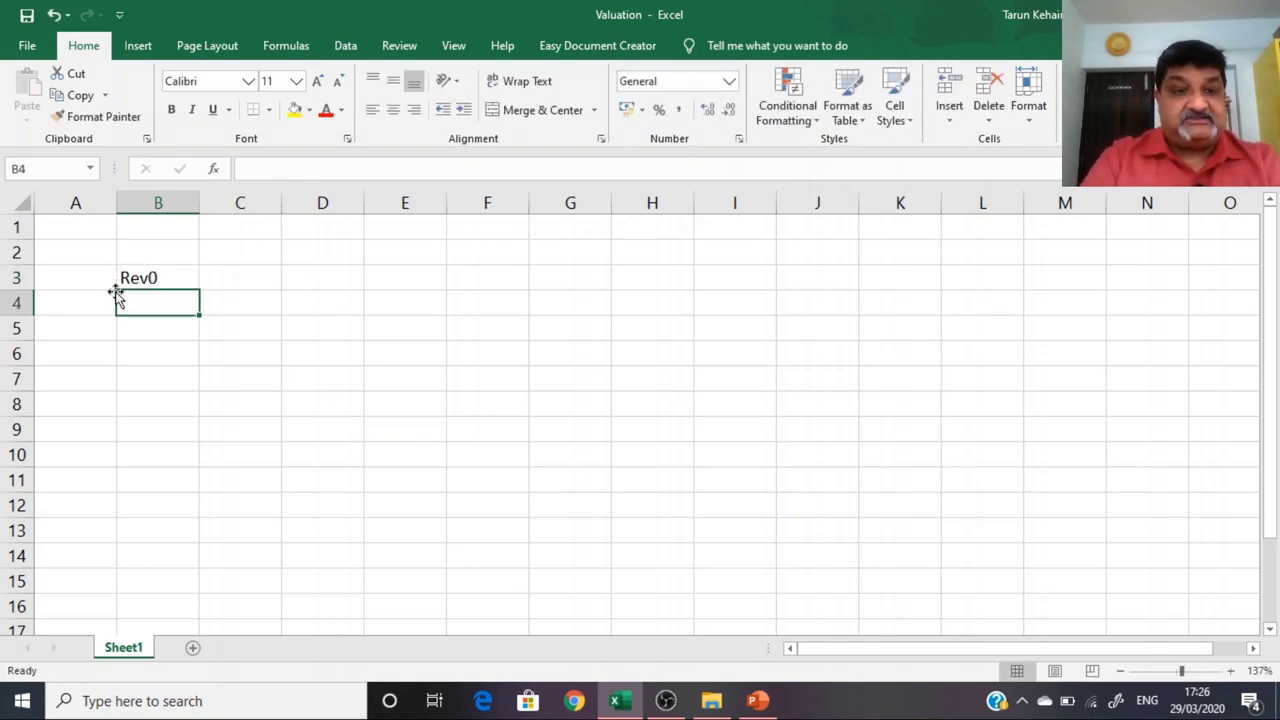
Step: Format the 0 in B3 as subscript so the label reads Rev₀
{"action": "left_click", "coordinate": [146, 279]}
{"action": "left_click", "coordinate": [270, 168]}
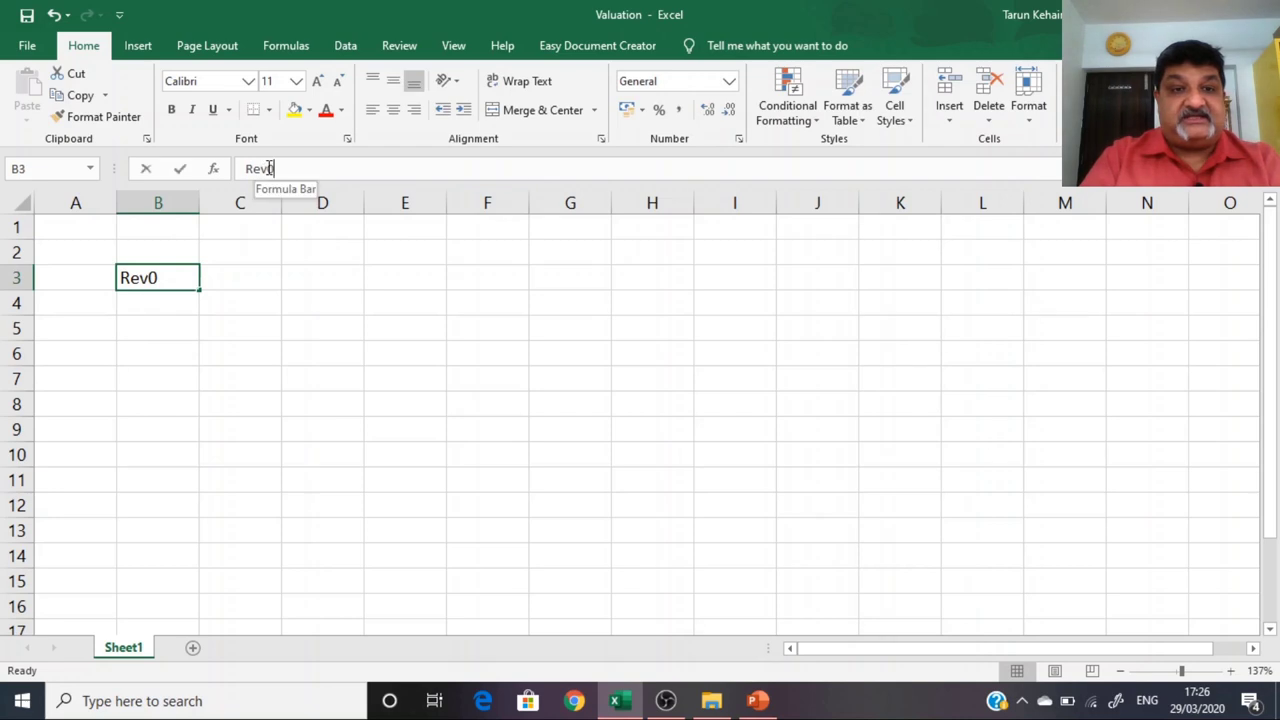
{"action": "right_click", "coordinate": [270, 170]}
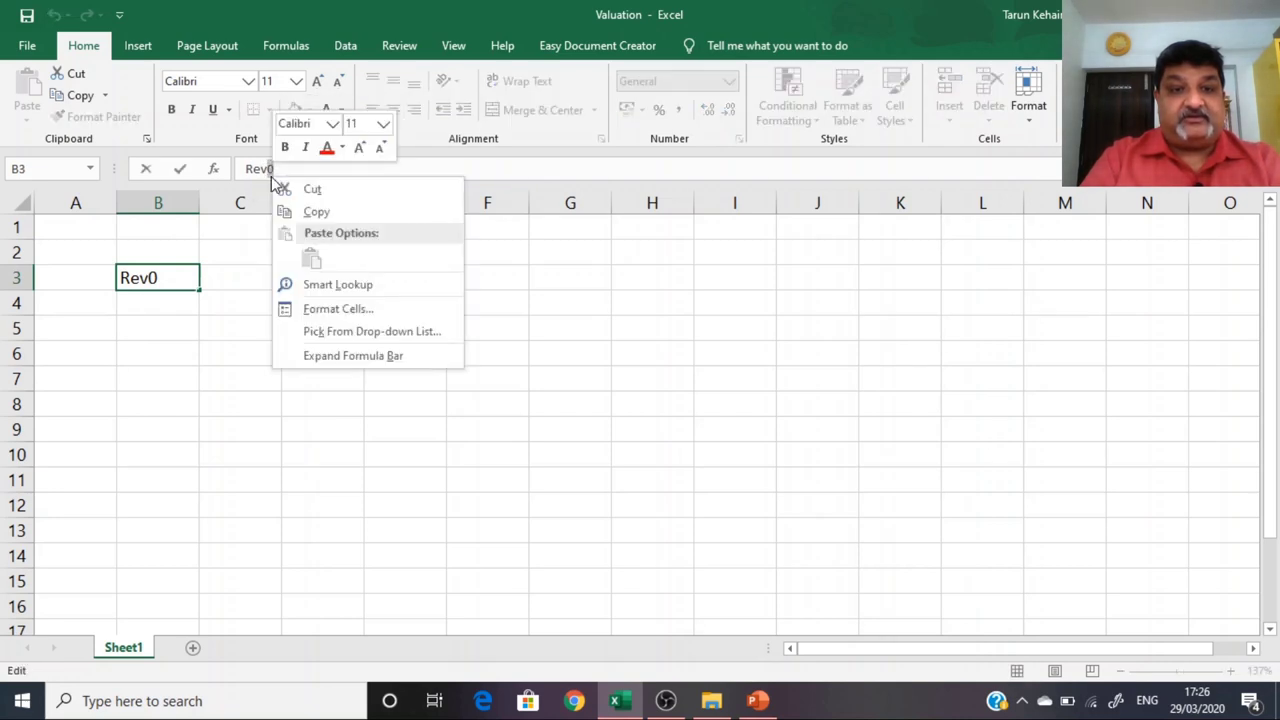
{"action": "left_click", "coordinate": [338, 308]}
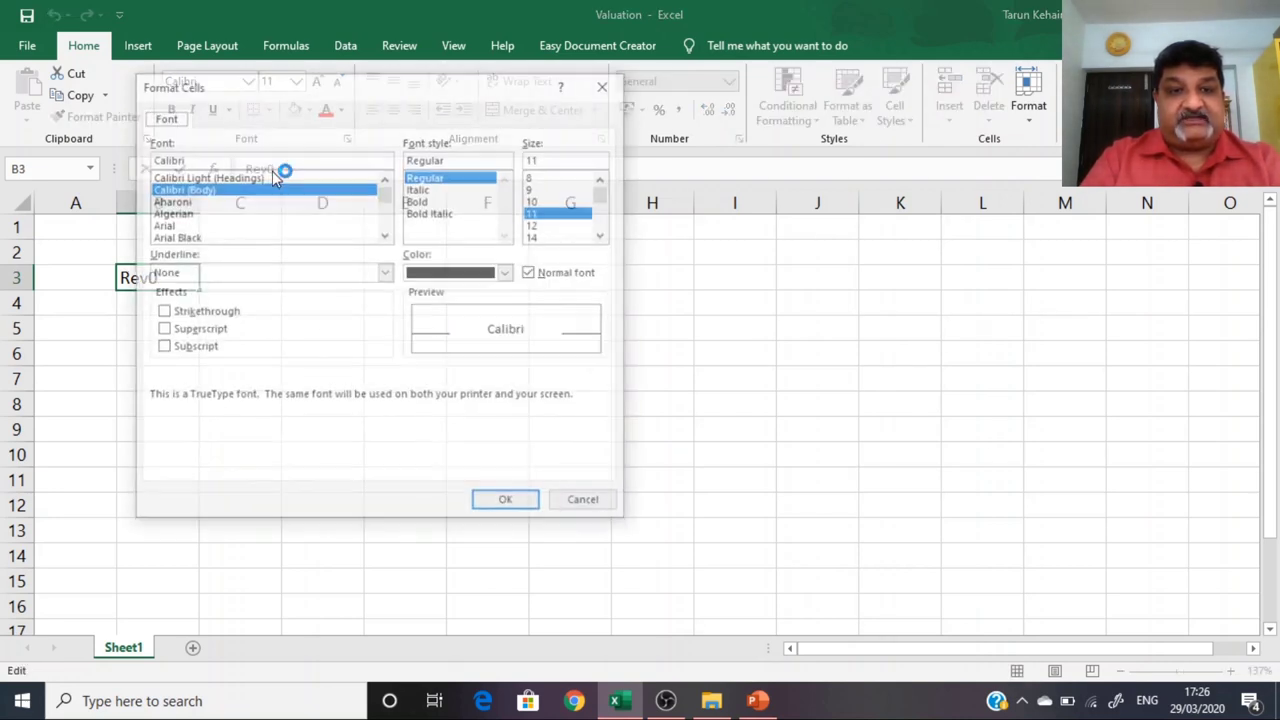
{"action": "left_click", "coordinate": [203, 346]}
{"action": "left_click", "coordinate": [505, 499]}
{"action": "key", "text": "Tab"}
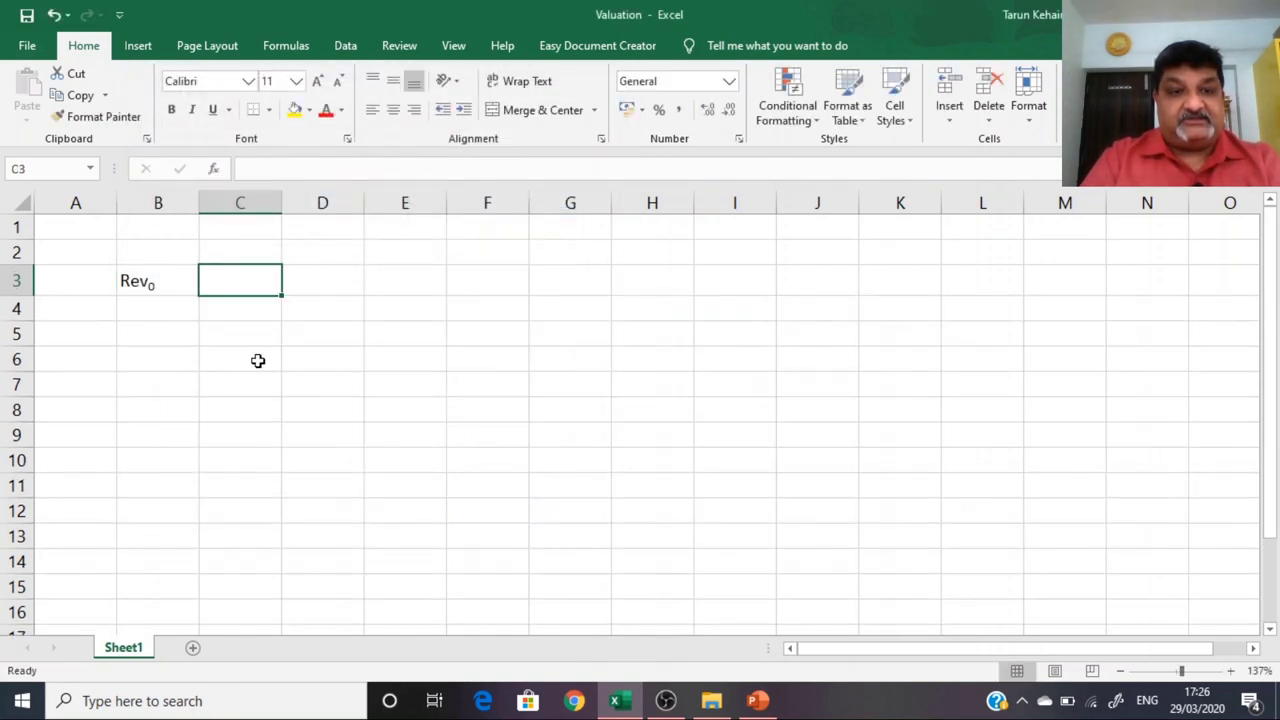
{"action": "left_click", "coordinate": [140, 282]}
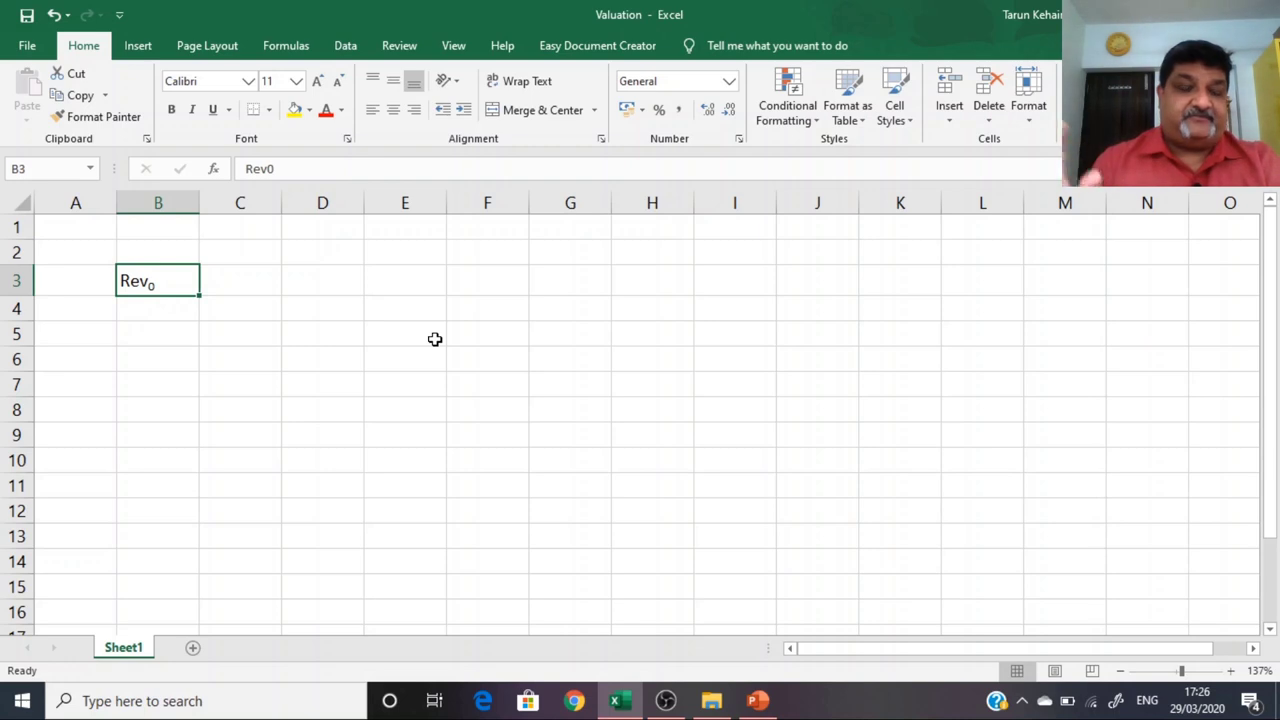
{"action": "key", "text": "Down"}
{"action": "key", "text": "Down"}
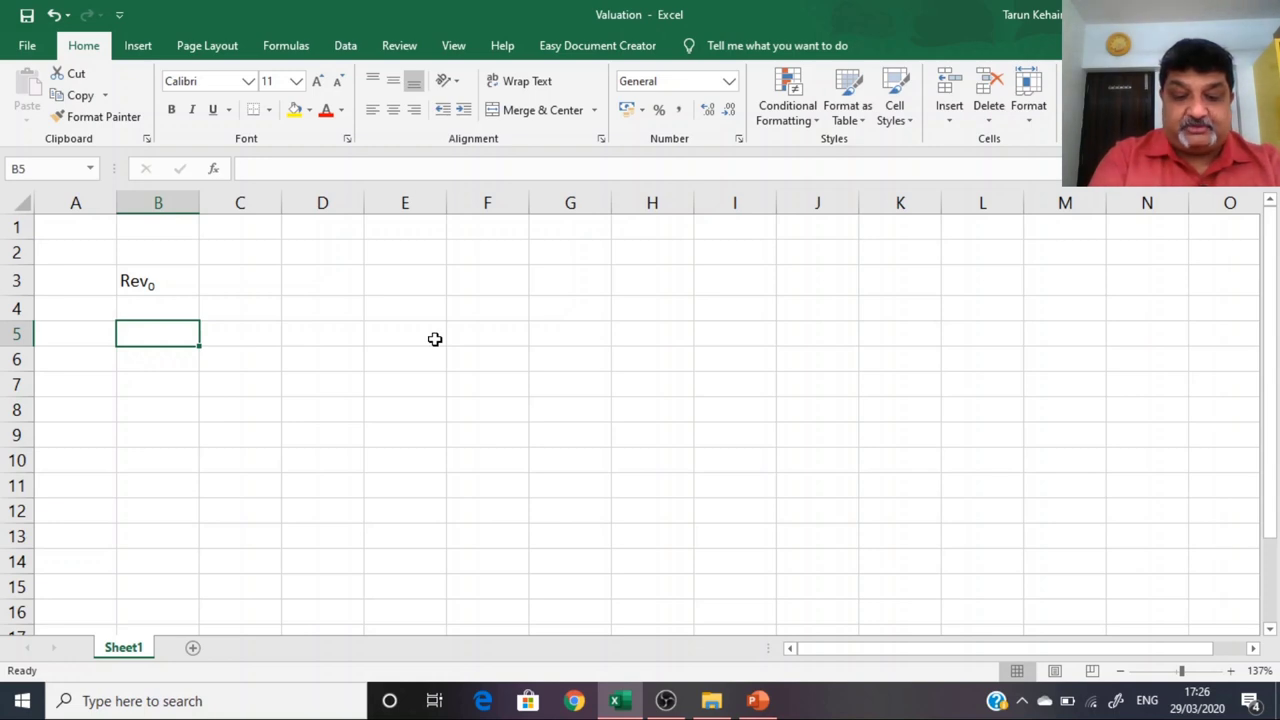
Step: Enter Grev in B5 and format the letters 'rev' as subscript
{"action": "type", "text": "G"}
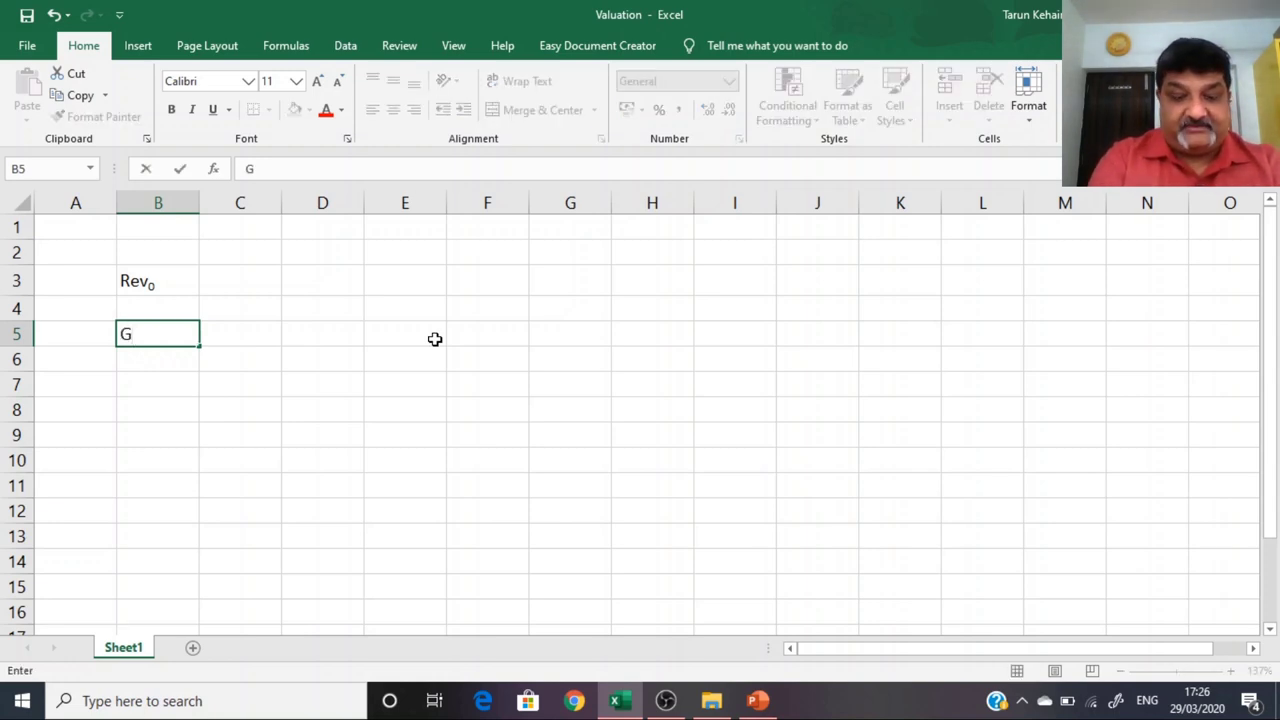
{"action": "type", "text": "rev"}
{"action": "key", "text": "Return"}
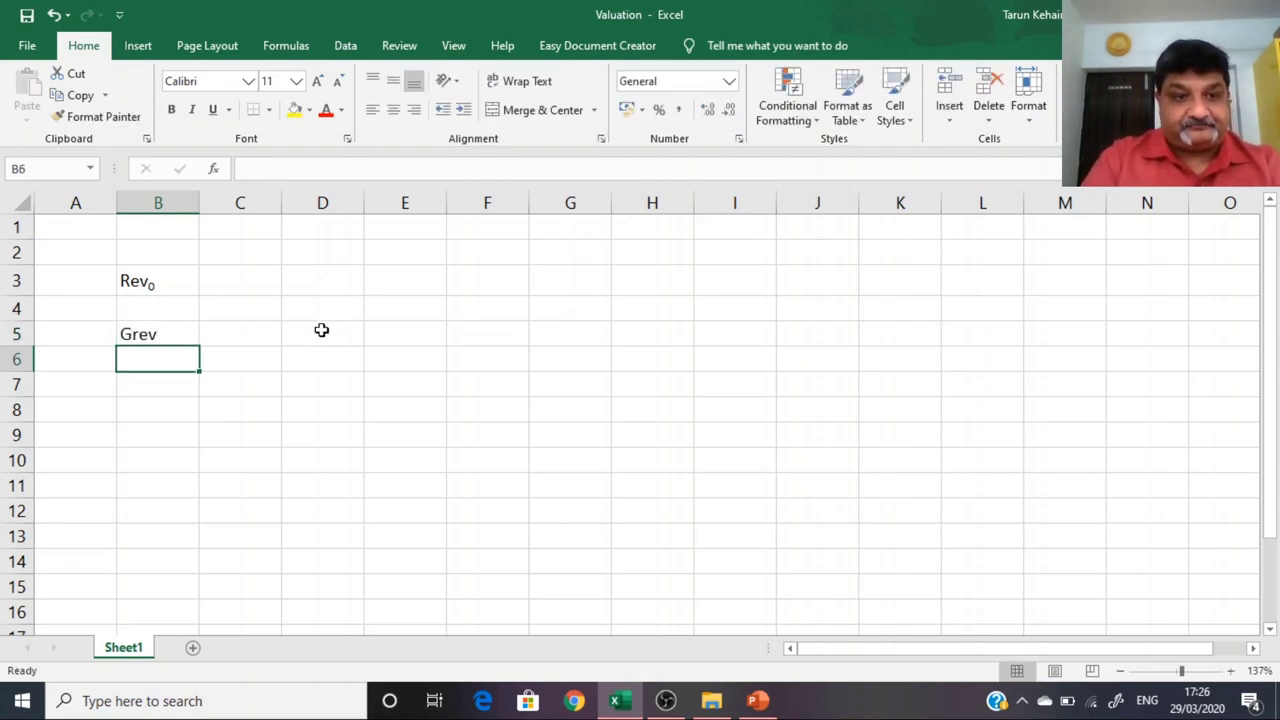
{"action": "left_click", "coordinate": [120, 334]}
{"action": "left_click_drag", "start_coordinate": [247, 170], "coordinate": [272, 170]}
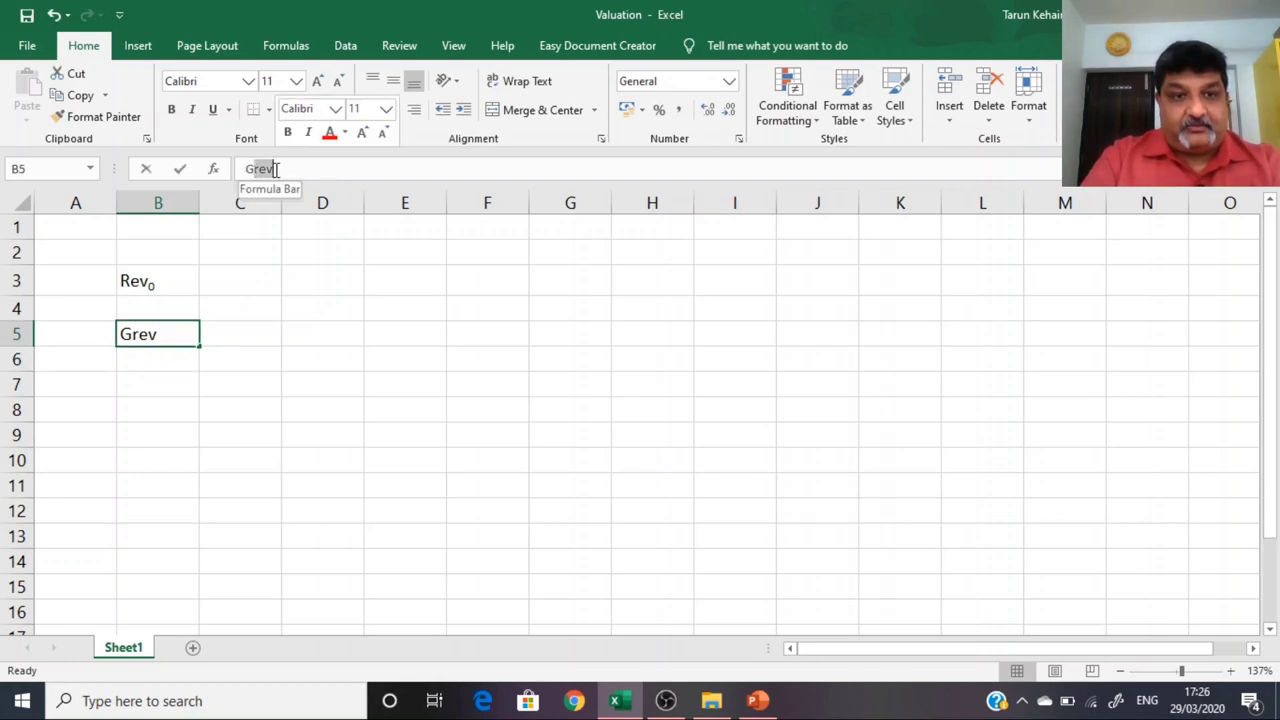
{"action": "right_click", "coordinate": [274, 171]}
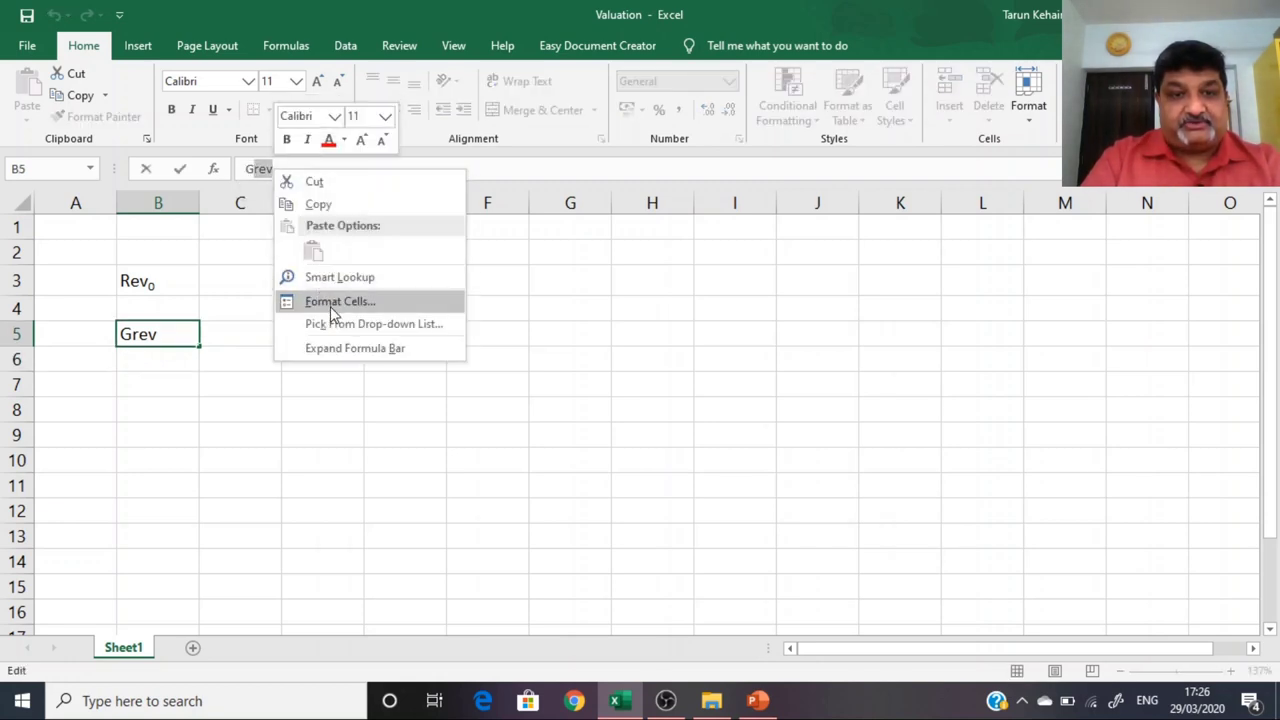
{"action": "left_click", "coordinate": [333, 310]}
{"action": "left_click", "coordinate": [145, 344]}
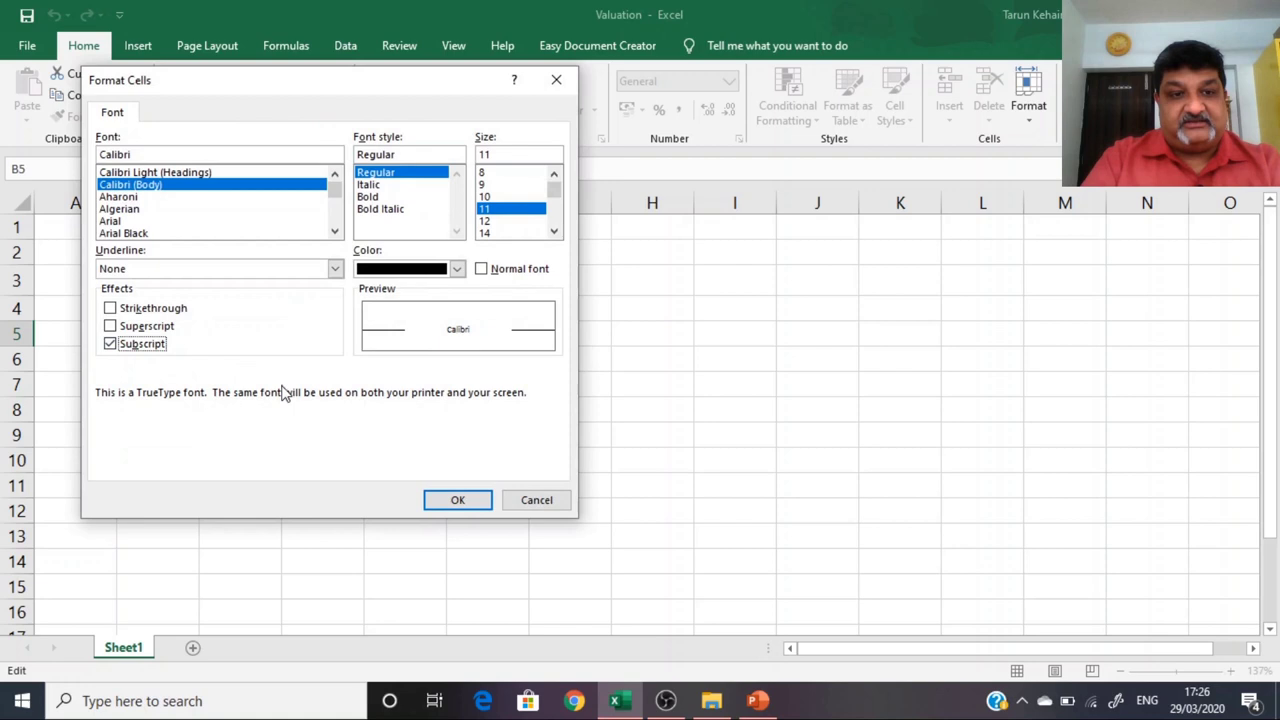
{"action": "left_click", "coordinate": [459, 502]}
{"action": "left_click", "coordinate": [147, 391]}
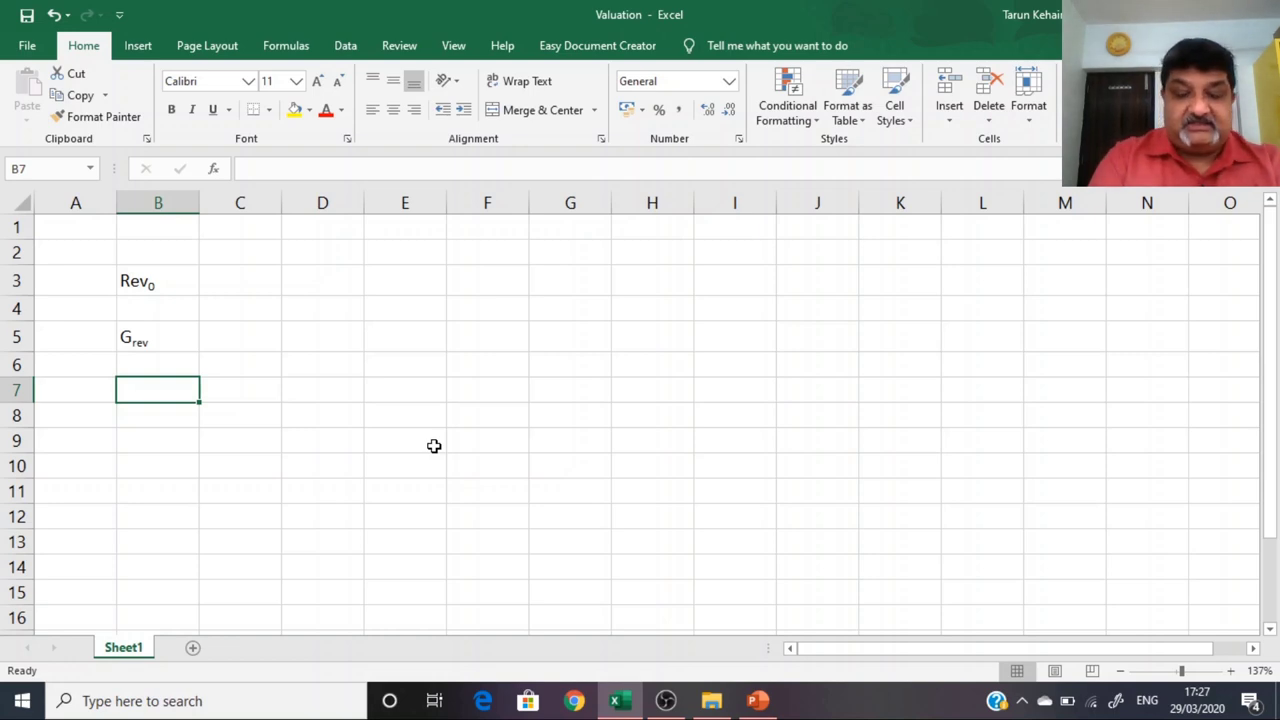
Step: Enter the Forecasting Period label in B7 and CM in B9, autofitting column B
{"action": "type", "text": "For"}
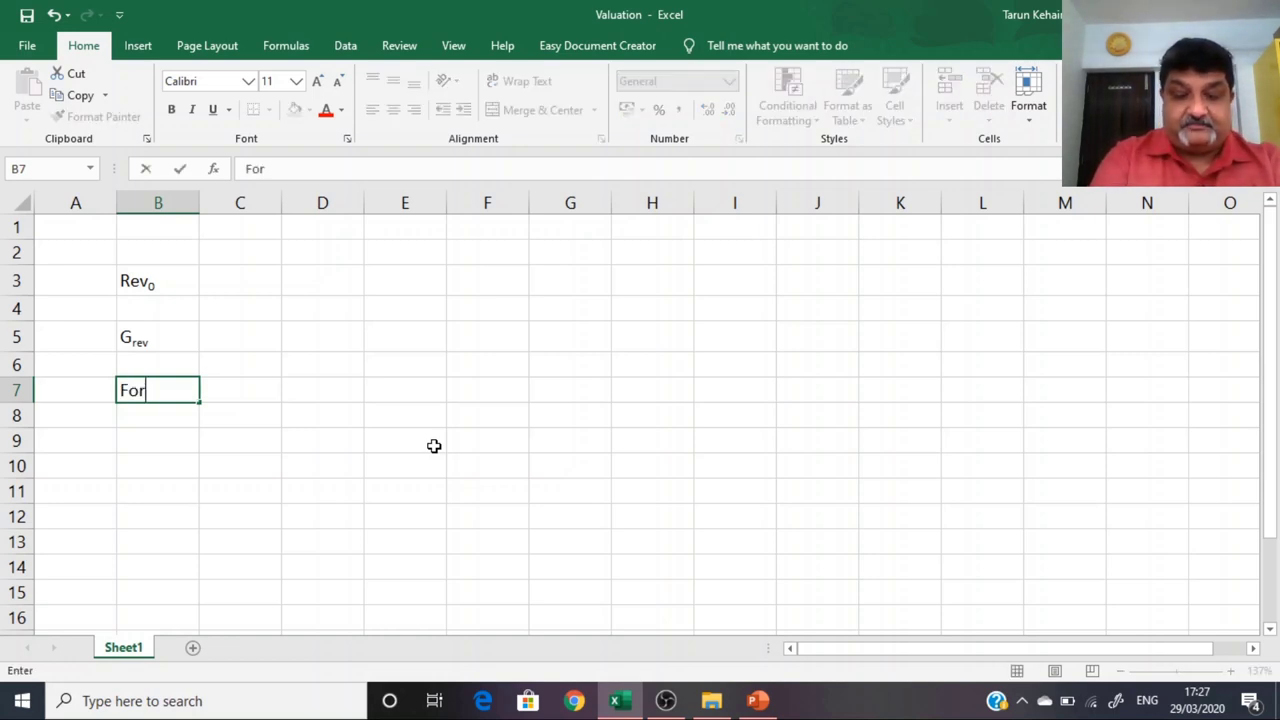
{"action": "type", "text": "ecasting Period"}
{"action": "key", "text": "Return"}
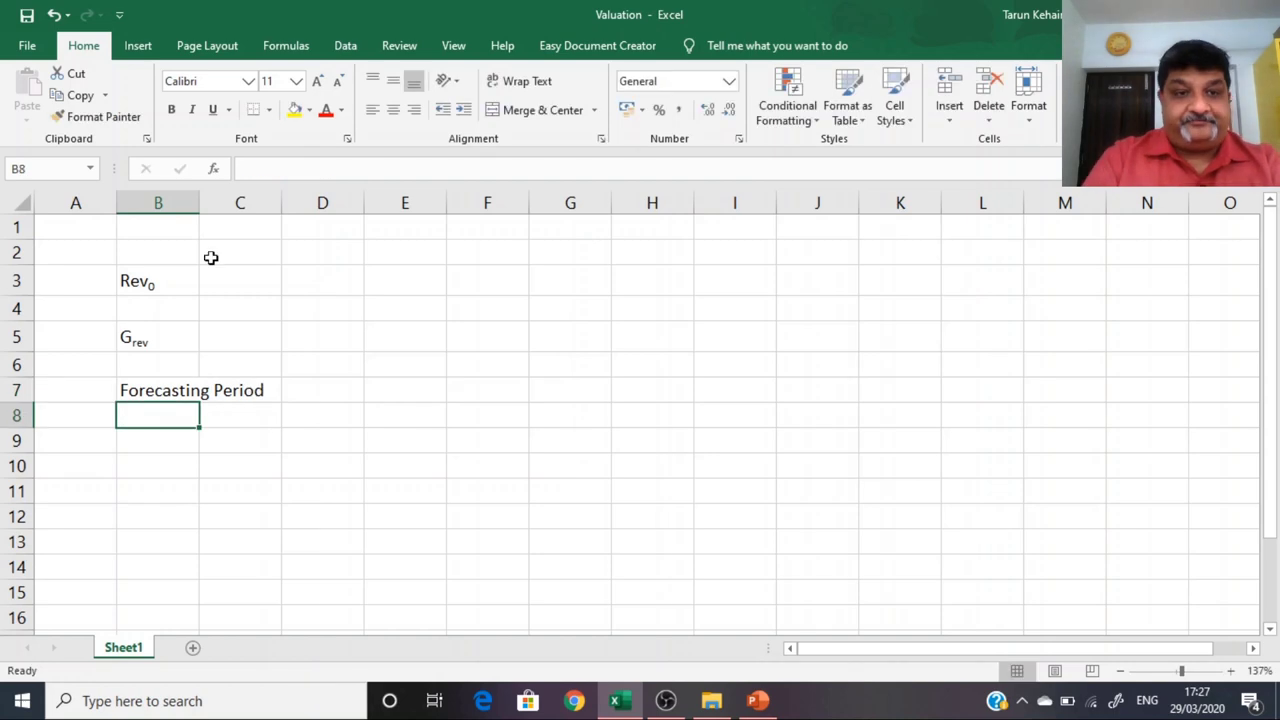
{"action": "double_click", "coordinate": [199, 203]}
{"action": "key", "text": "Return"}
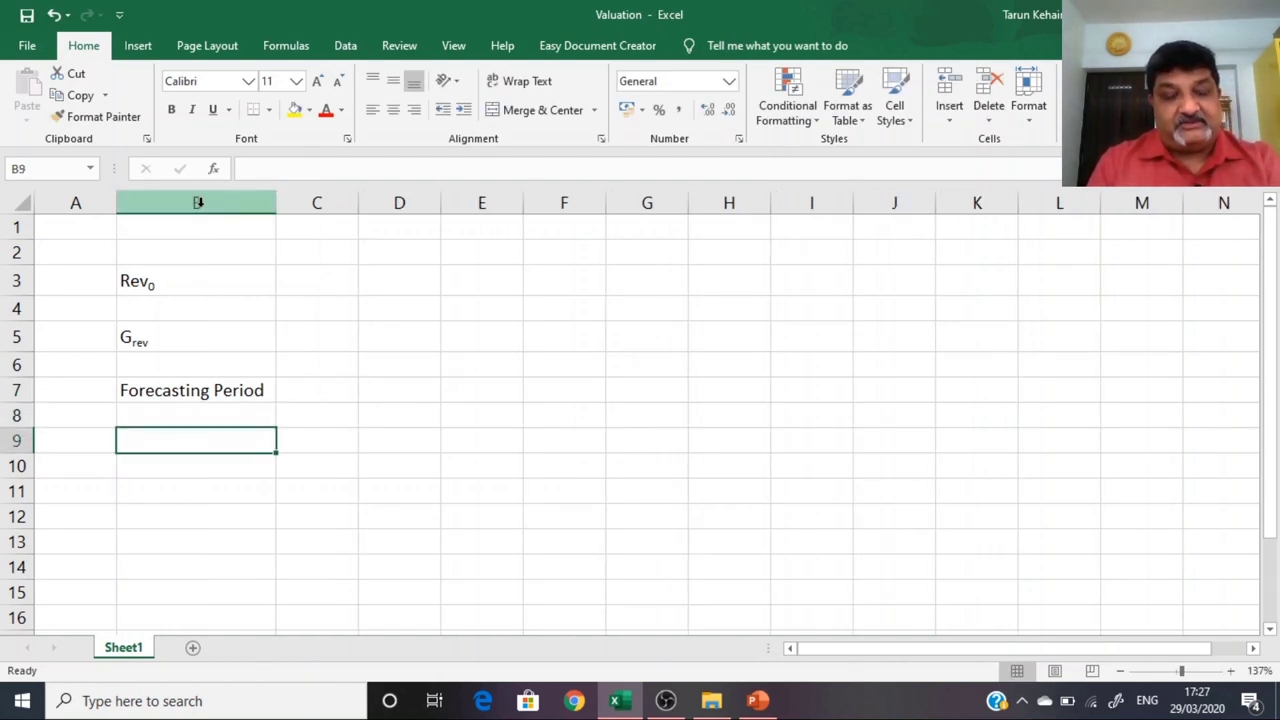
{"action": "type", "text": "CM"}
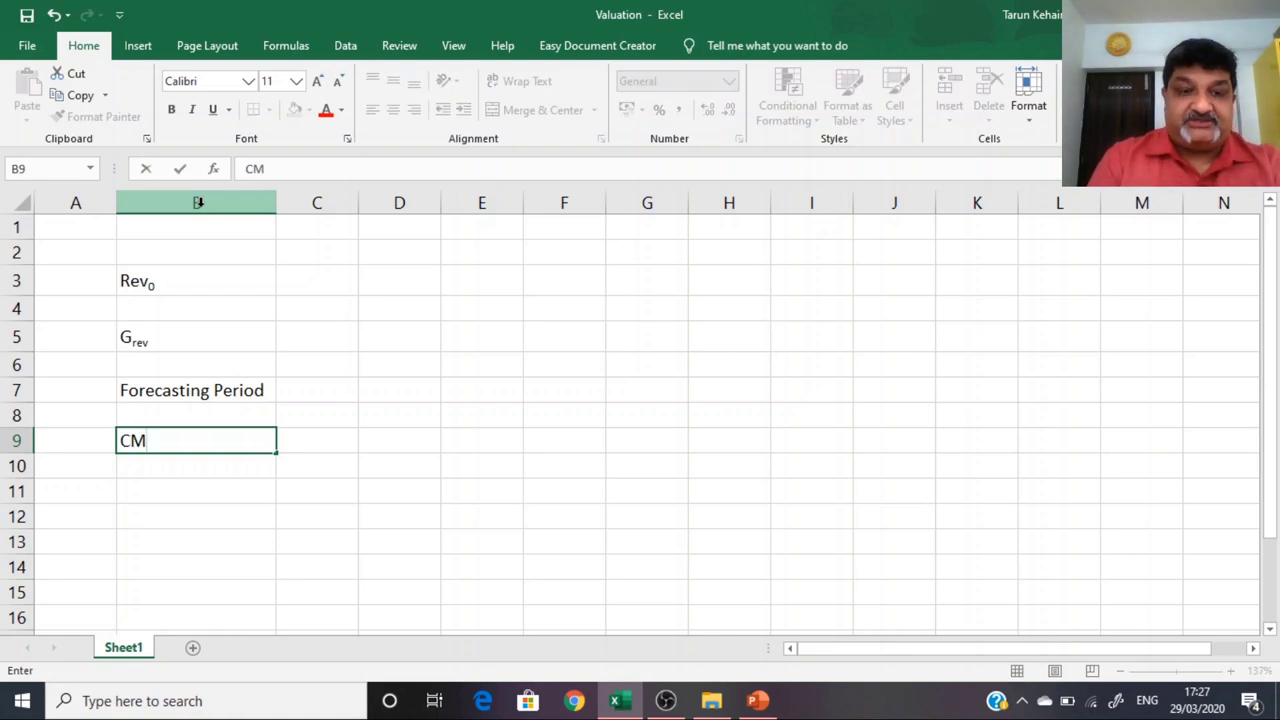
{"action": "key", "text": "Return"}
{"action": "key", "text": "Return"}
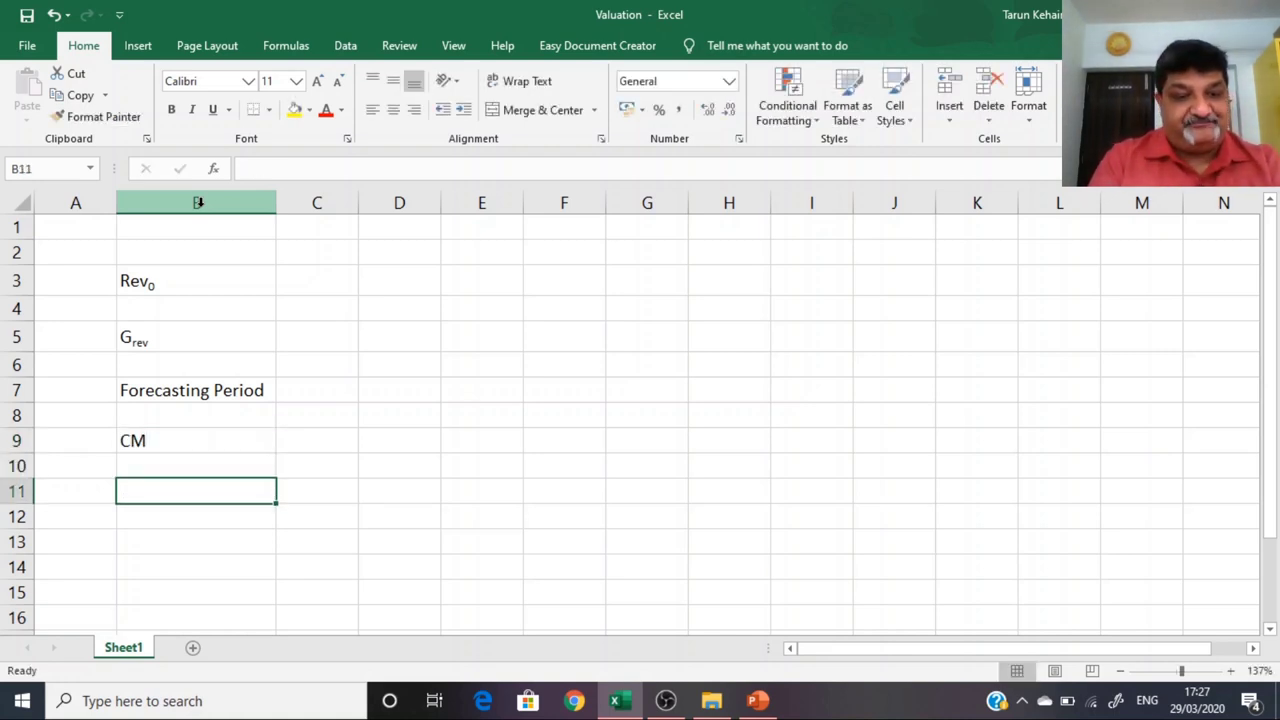
Step: Enter the label 'Opex as a % of Sales' in B11 and autofit column B to it
{"action": "type", "text": "Opex"}
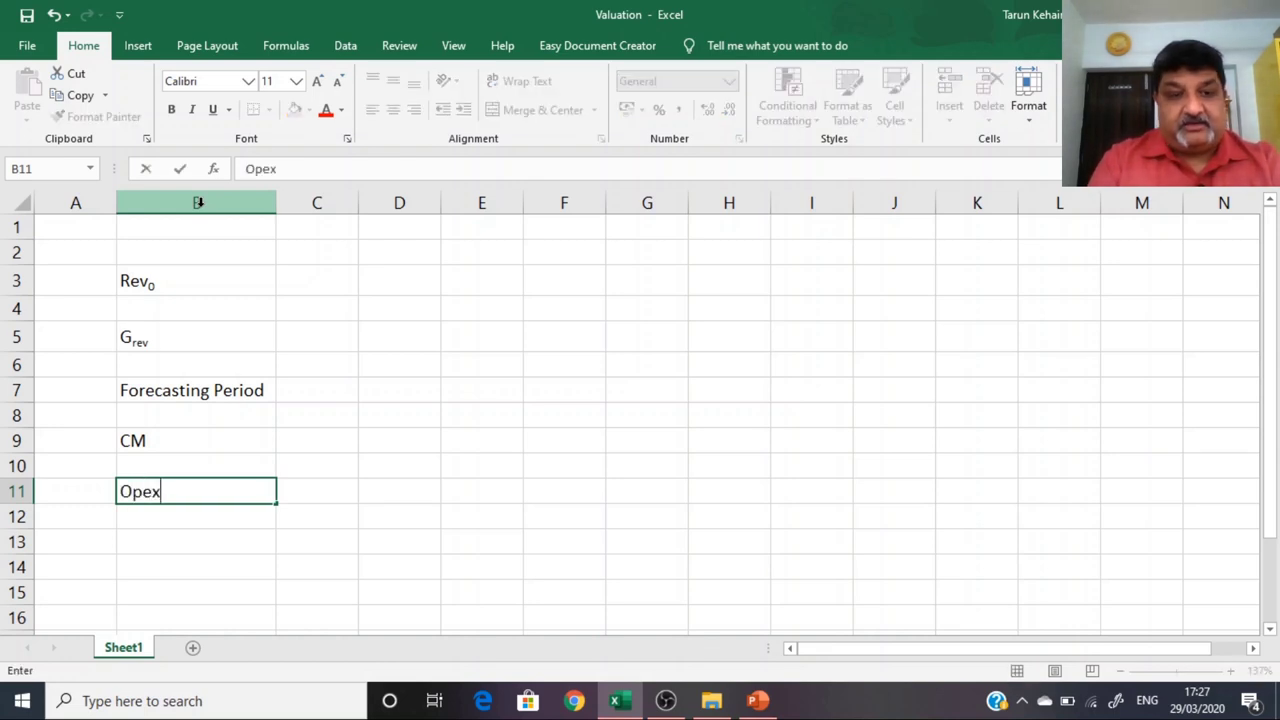
{"action": "key", "text": "Return"}
{"action": "key", "text": "Down"}
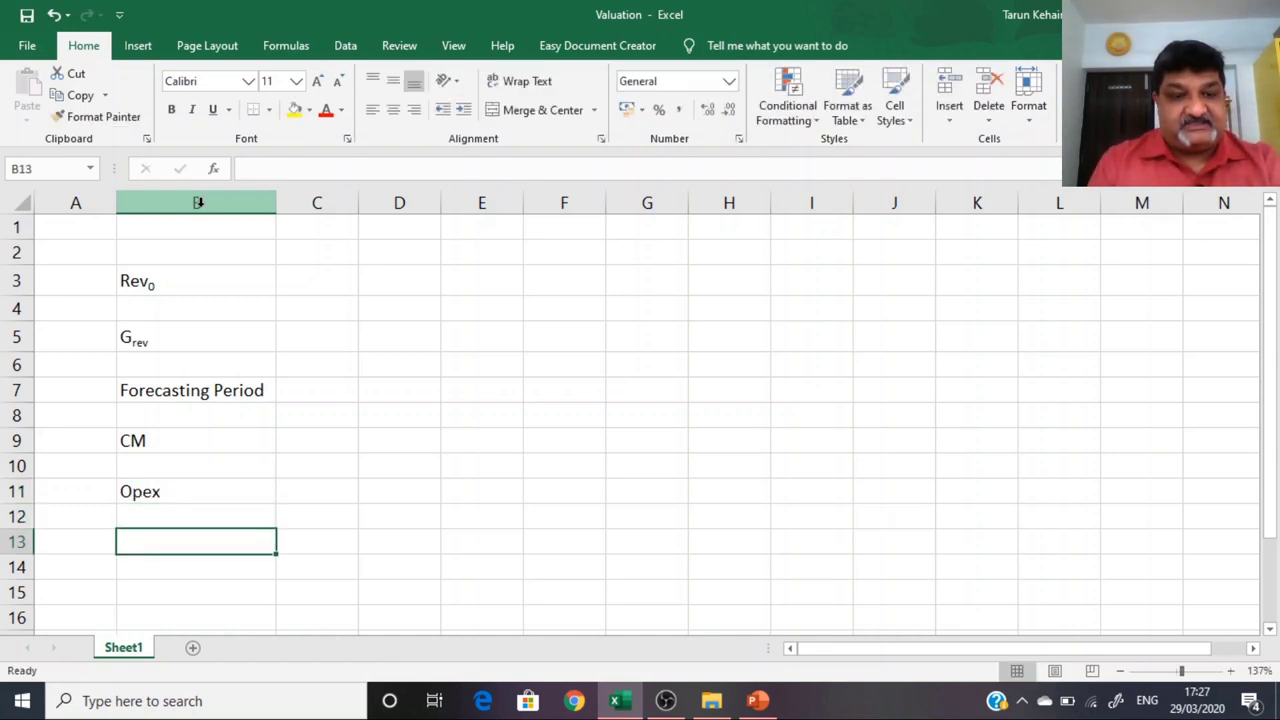
{"action": "key", "text": "Up"}
{"action": "key", "text": "Up"}
{"action": "left_click", "coordinate": [313, 170]}
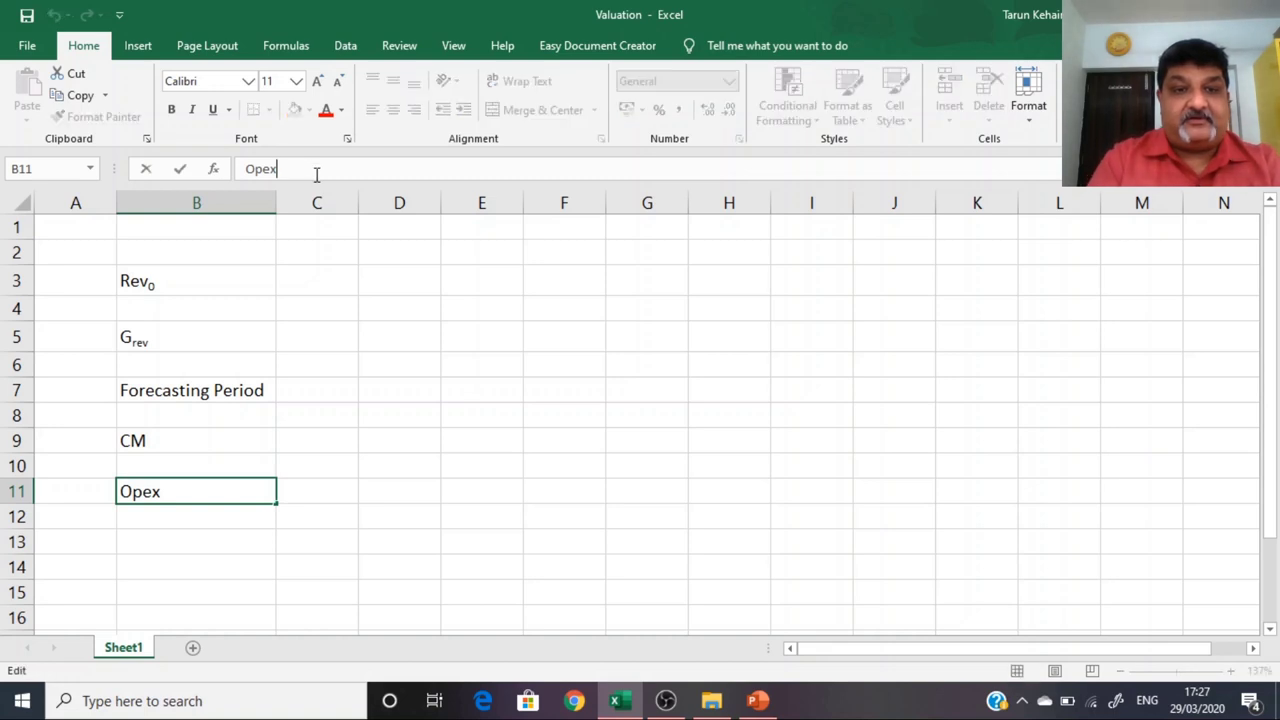
{"action": "type", "text": "as a %"}
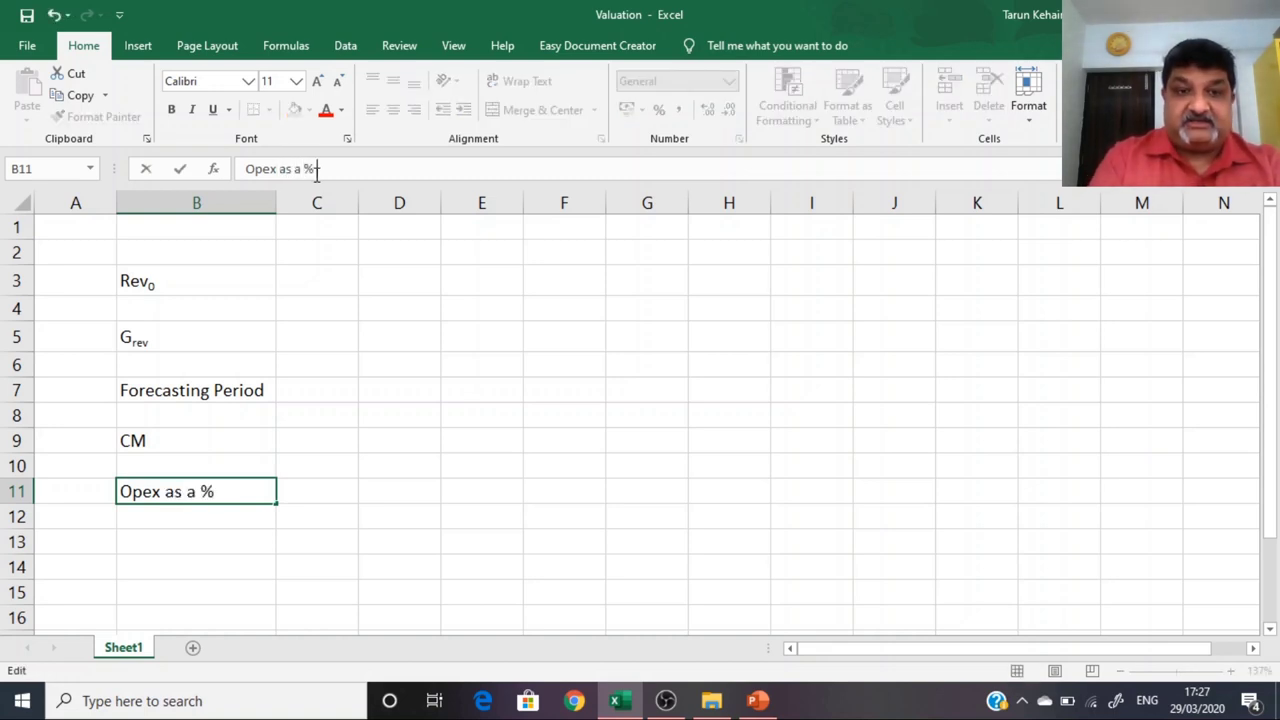
{"action": "type", "text": " of G"}
{"action": "key", "text": "BackSpace"}
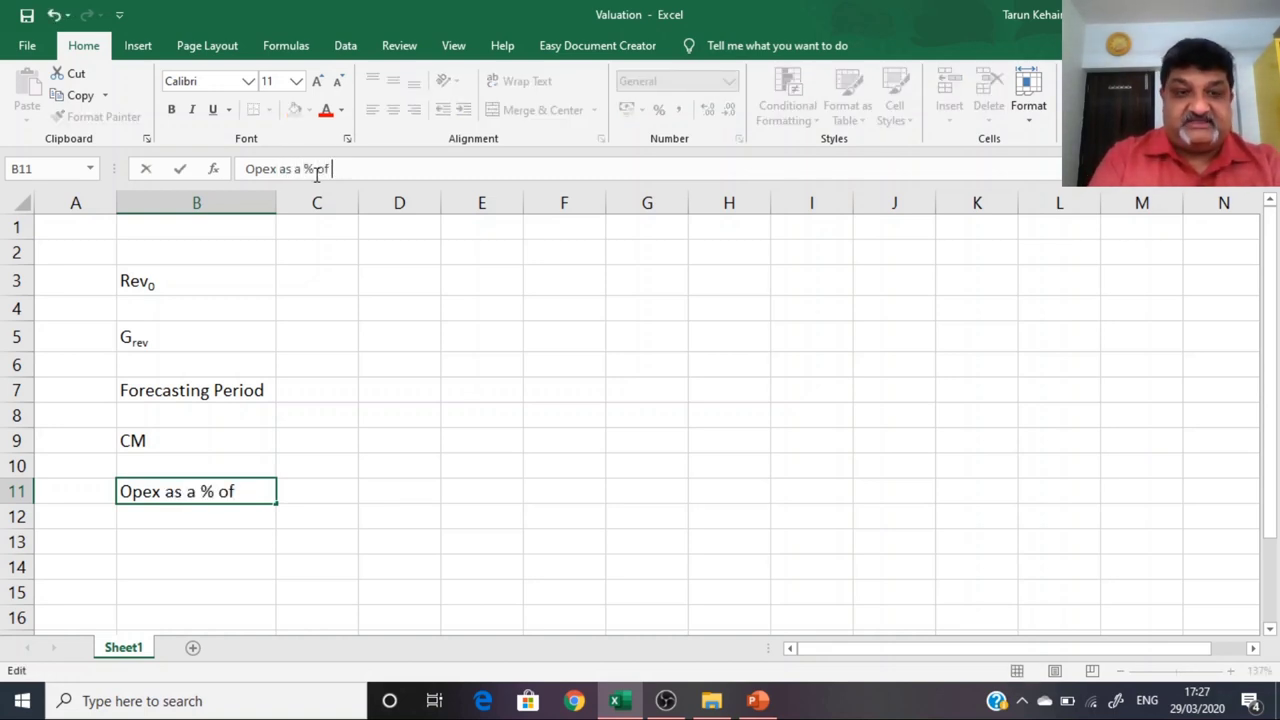
{"action": "type", "text": "Sales"}
{"action": "key", "text": "Return"}
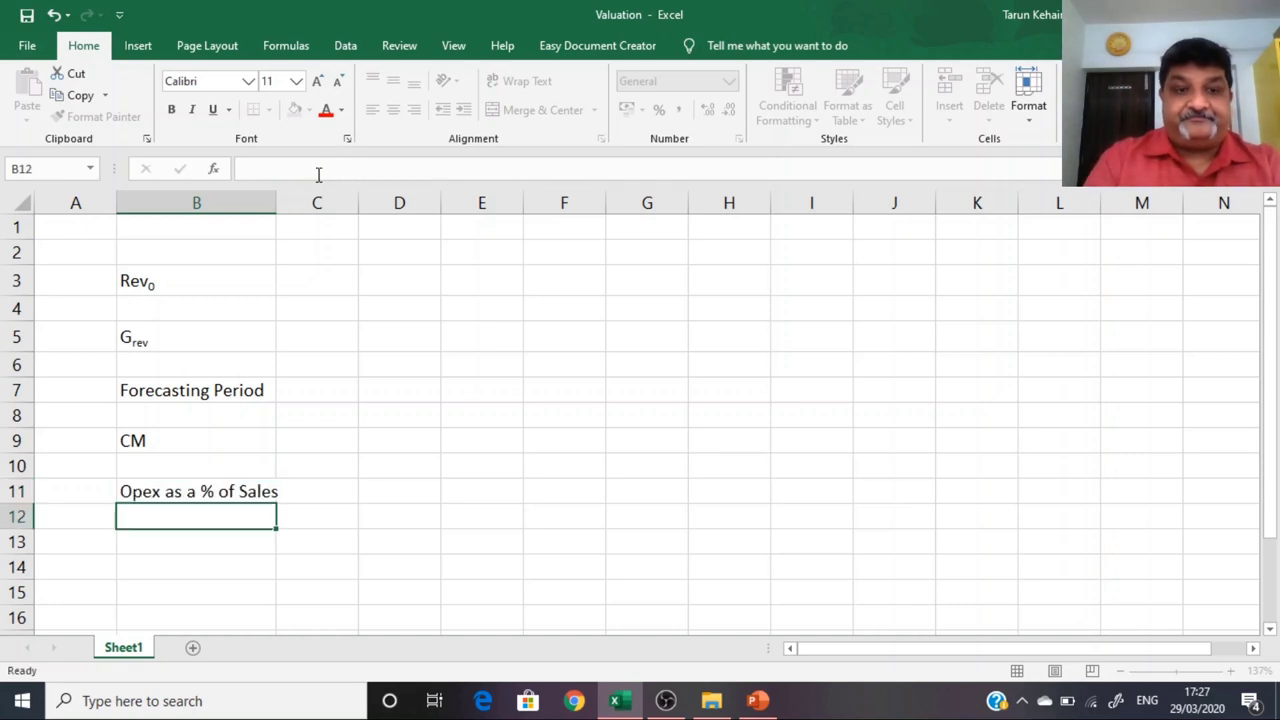
{"action": "double_click", "coordinate": [277, 203]}
{"action": "key", "text": "Return"}
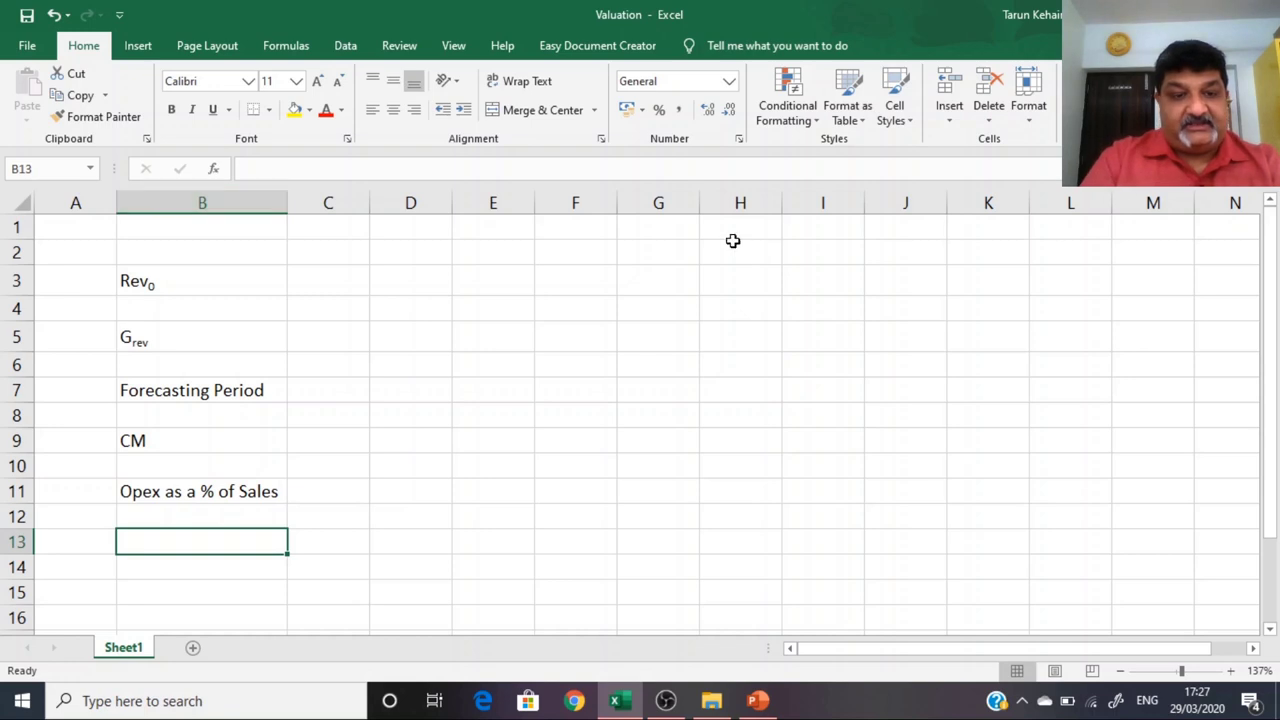
Step: Enter the ATO label in B13, then select the input cell beside Forecasting Period
{"action": "type", "text": "ATO"}
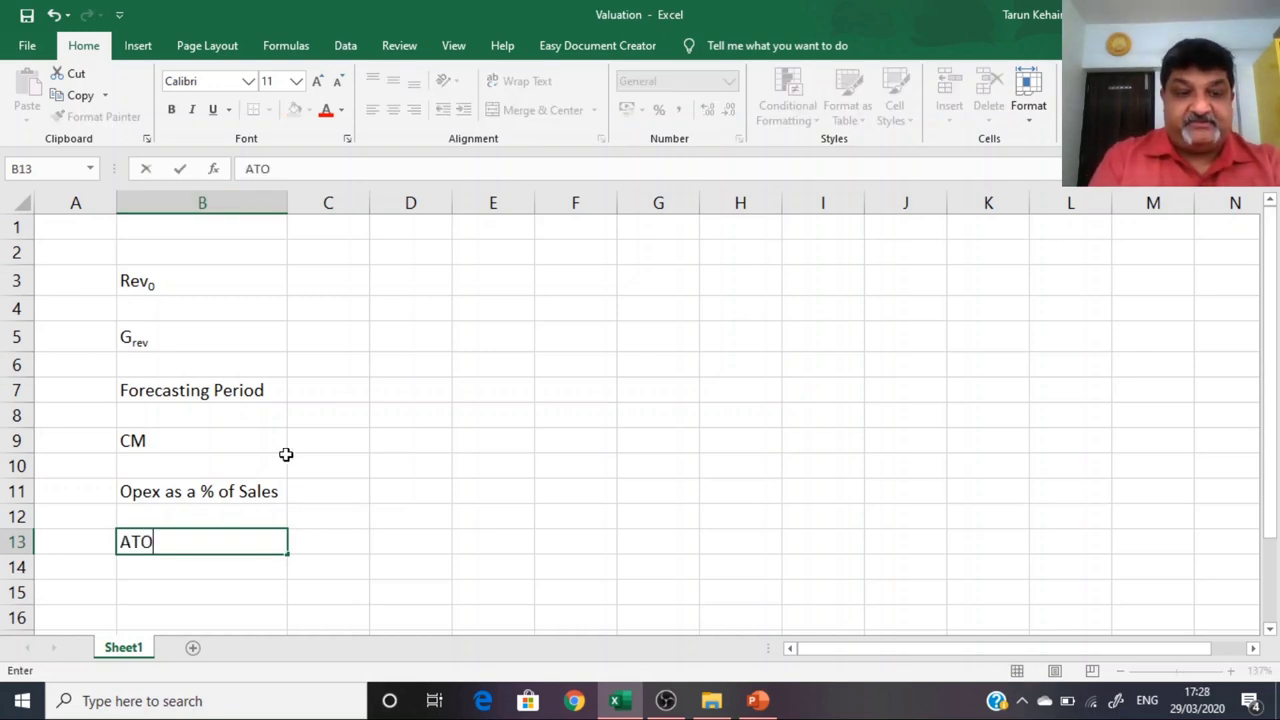
{"action": "key", "text": "Return"}
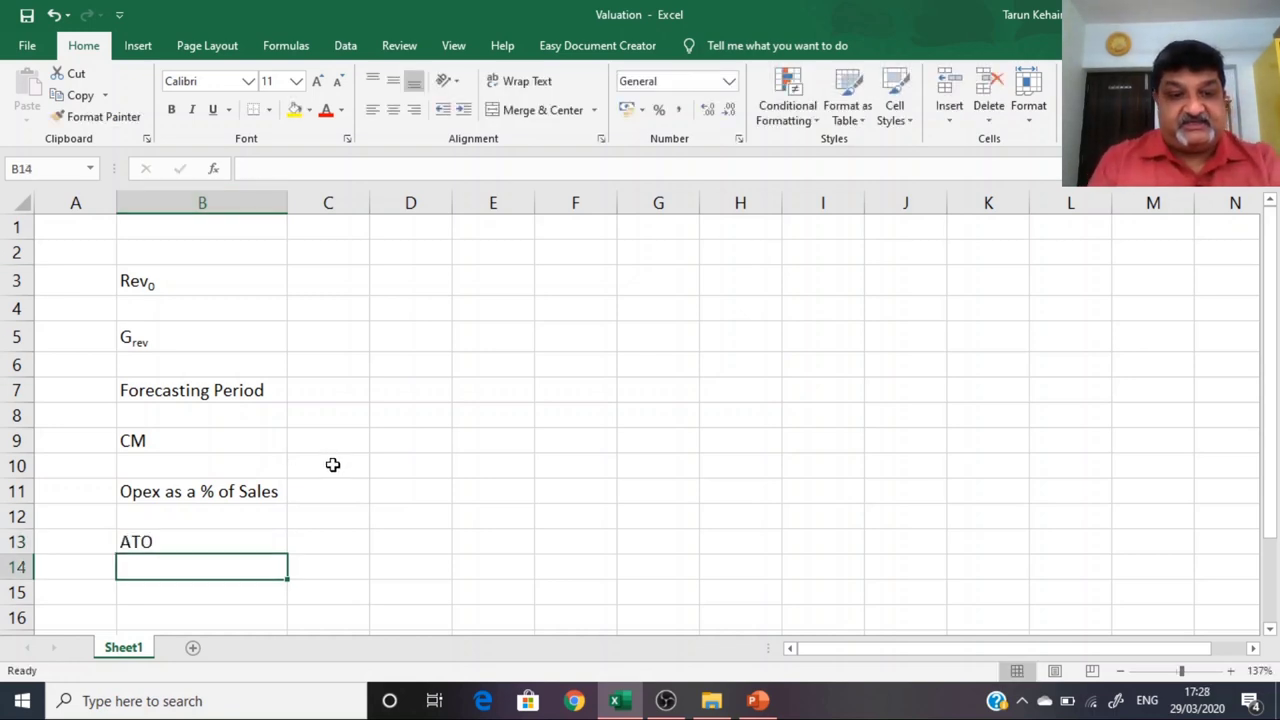
{"action": "key", "text": "Return"}
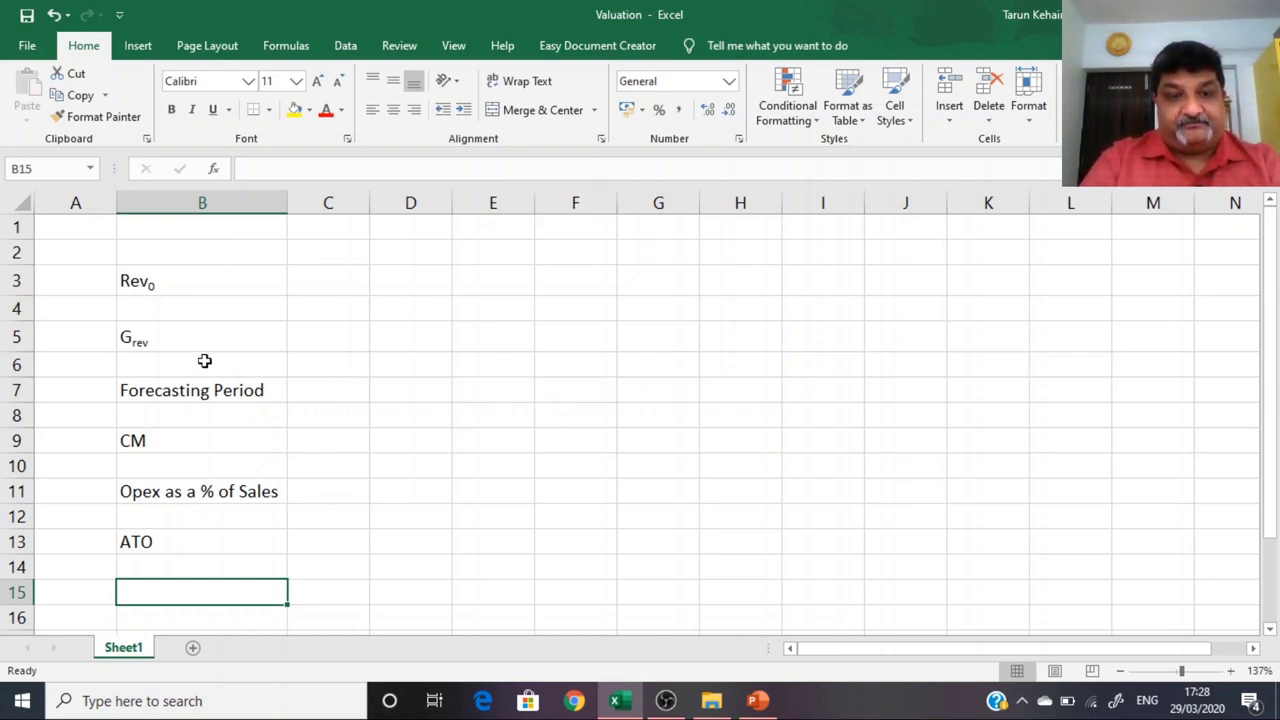
{"action": "left_click", "coordinate": [251, 400]}
{"action": "left_click", "coordinate": [357, 397]}
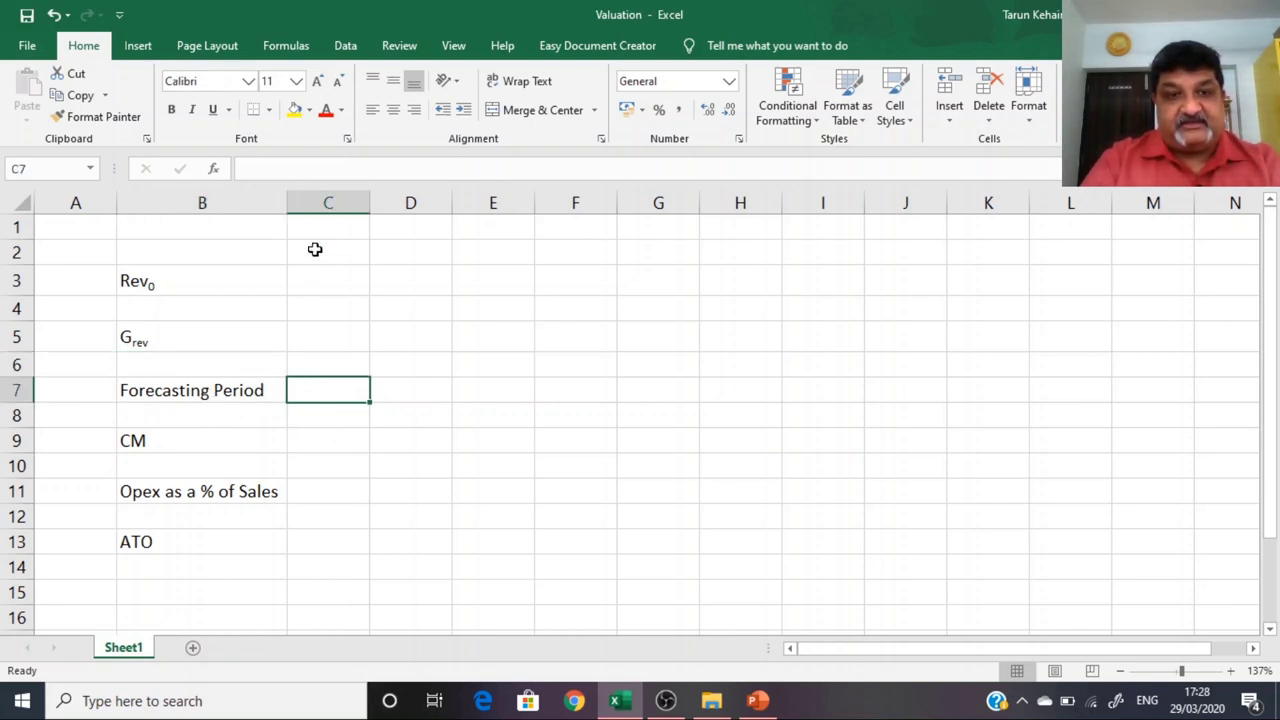
Step: Fill cells C3, C5, C7, C9, C11 and C13 with yellow
{"action": "left_click", "coordinate": [307, 279]}
{"action": "left_click", "coordinate": [318, 340], "text": "ctrl"}
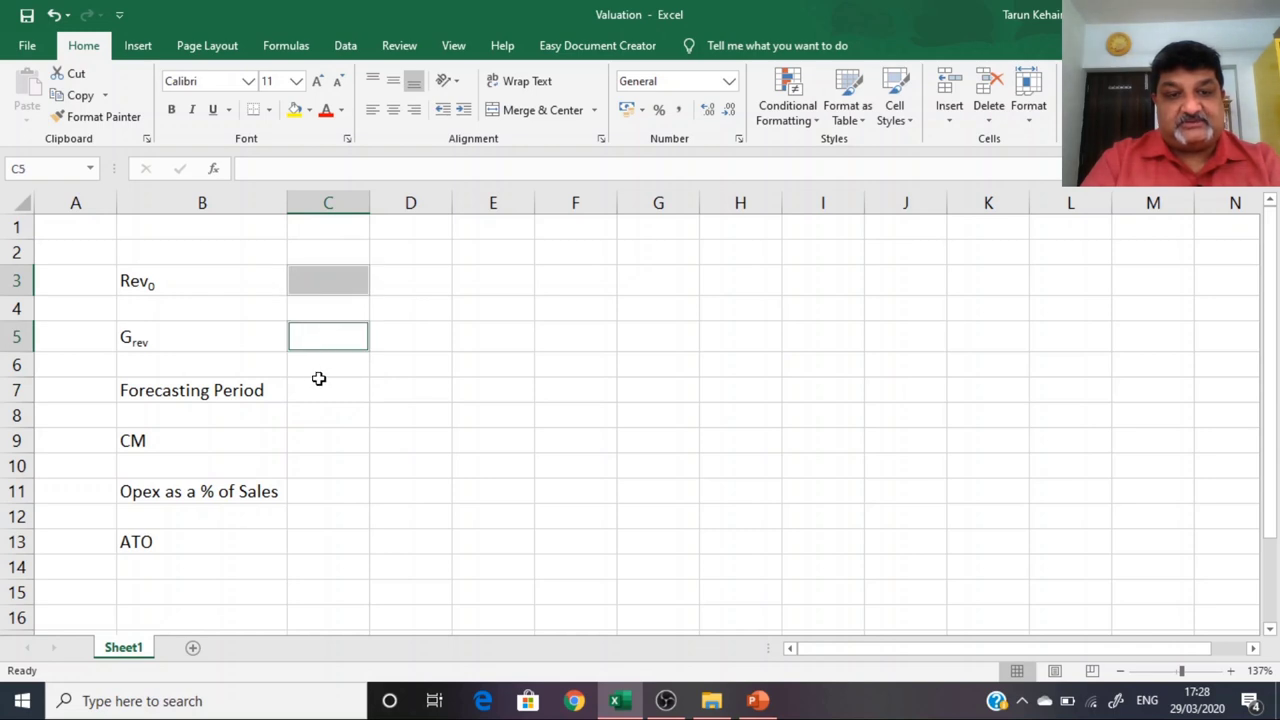
{"action": "left_click", "coordinate": [316, 391], "text": "ctrl"}
{"action": "left_click", "coordinate": [316, 443], "text": "ctrl"}
{"action": "left_click", "coordinate": [317, 492], "text": "ctrl"}
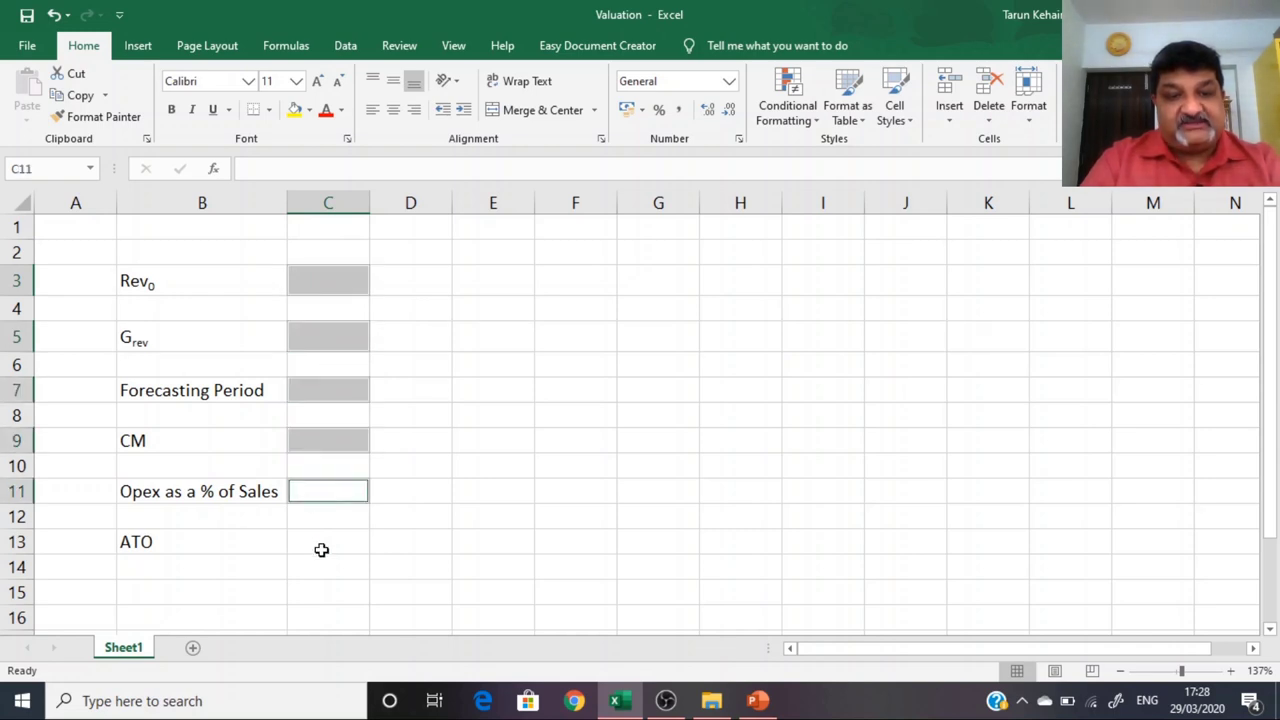
{"action": "left_click", "coordinate": [321, 549], "text": "ctrl"}
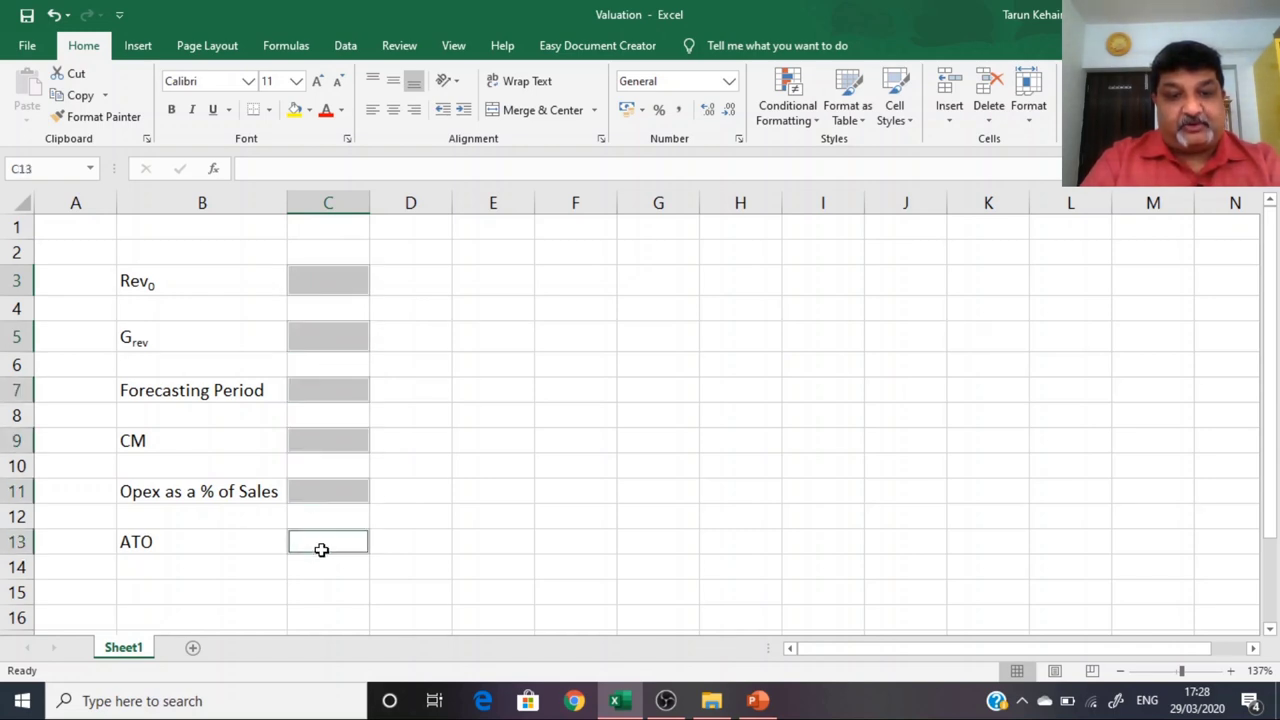
{"action": "left_click", "coordinate": [294, 112]}
Step: Select the whole sheet and apply All Borders, undoing and redoing to compare before keeping them
{"action": "left_click", "coordinate": [538, 339]}
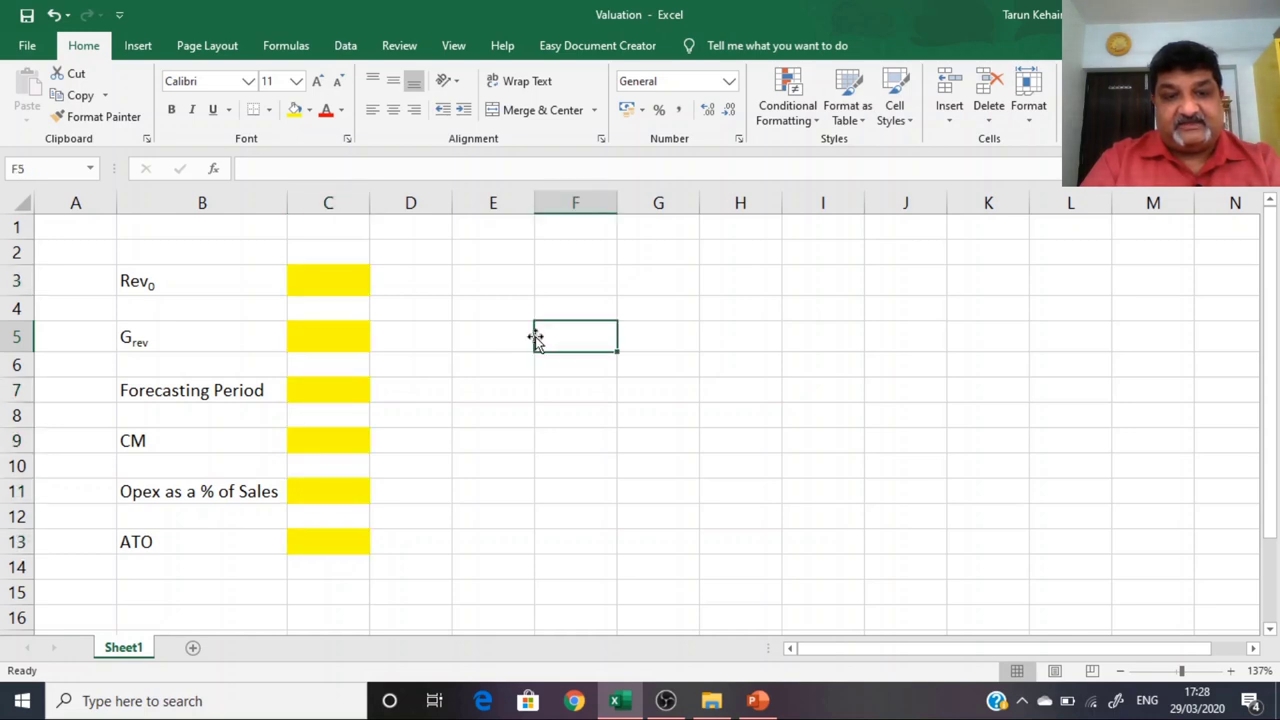
{"action": "left_click", "coordinate": [321, 285]}
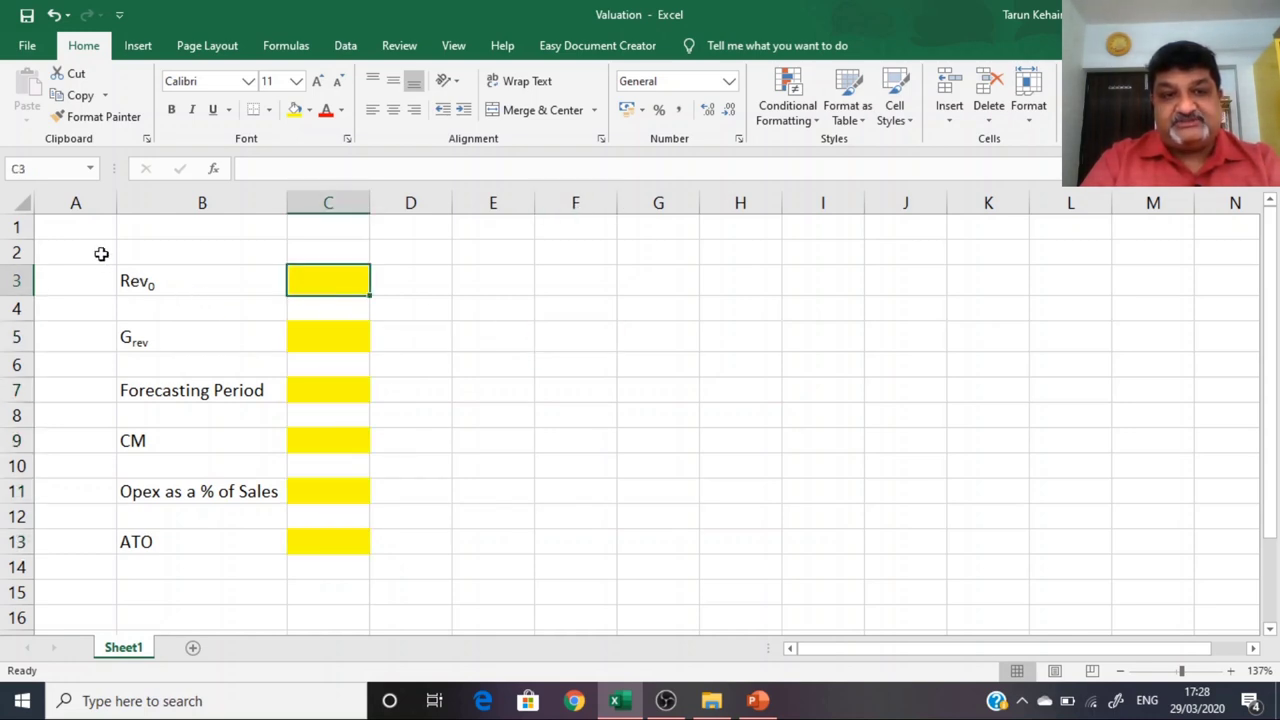
{"action": "left_click", "coordinate": [80, 225]}
{"action": "key", "text": "shift+space"}
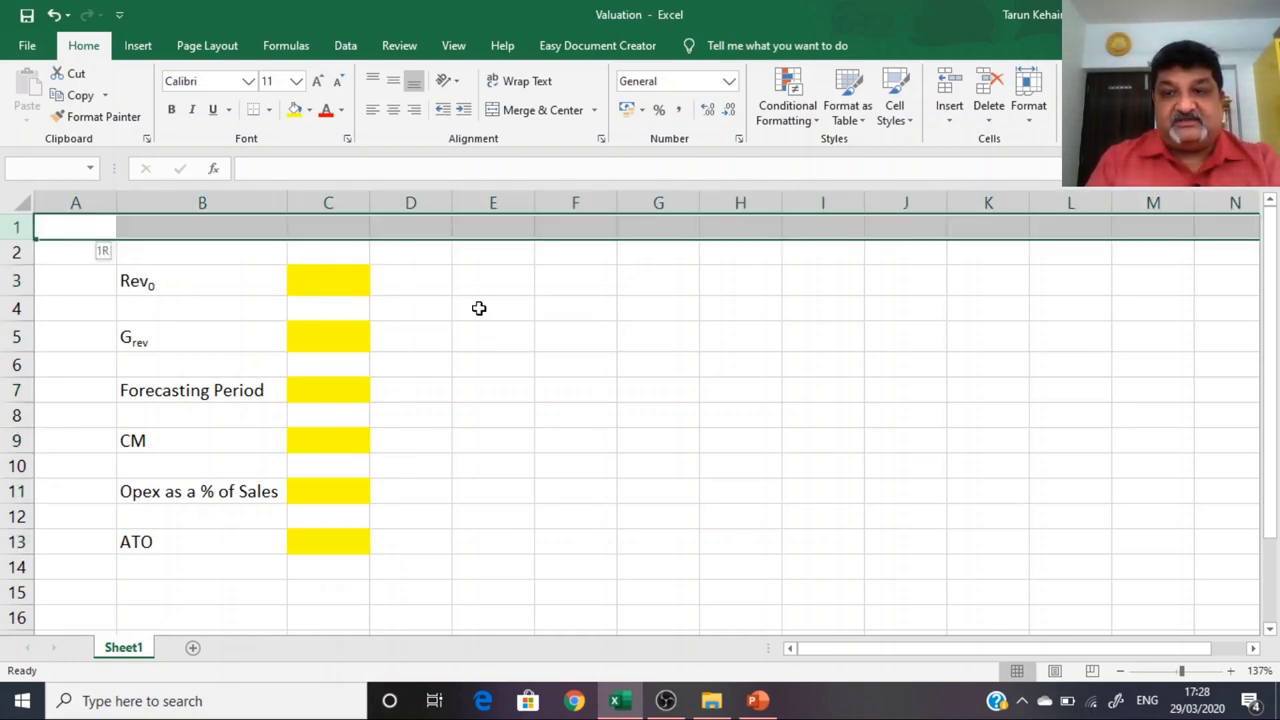
{"action": "key", "text": "ctrl+a"}
{"action": "left_click", "coordinate": [268, 109]}
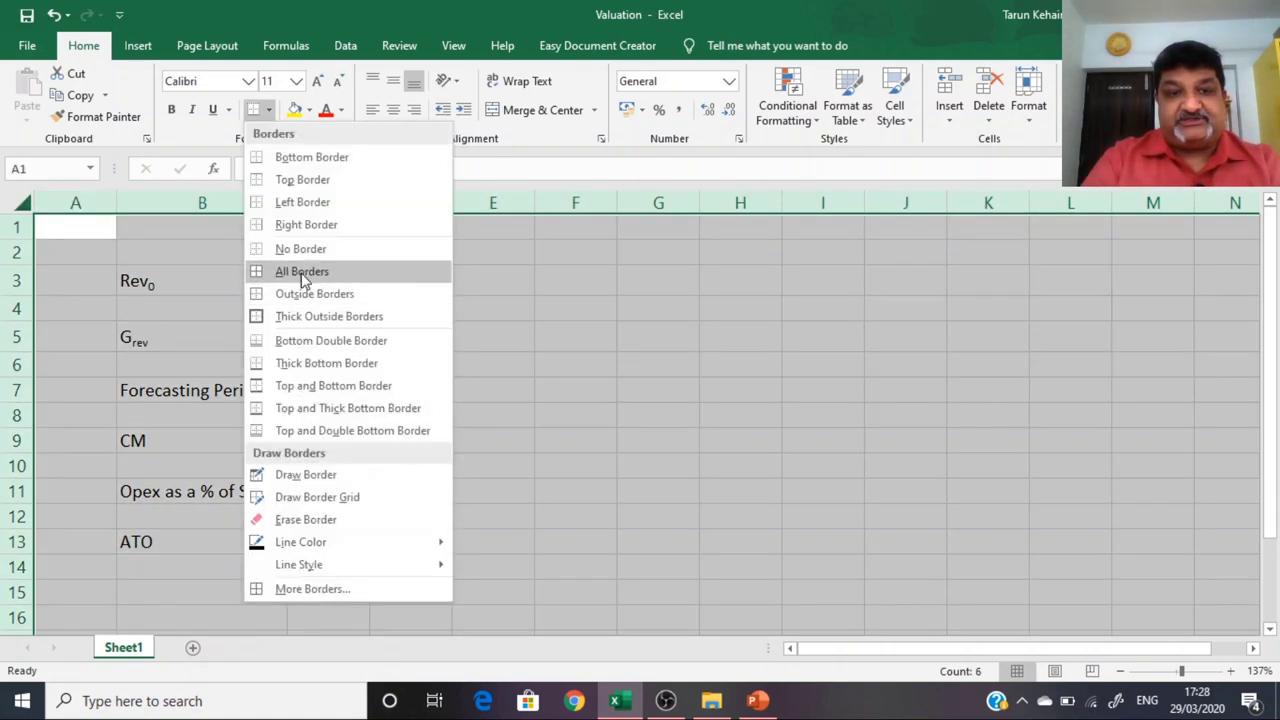
{"action": "left_click", "coordinate": [298, 272]}
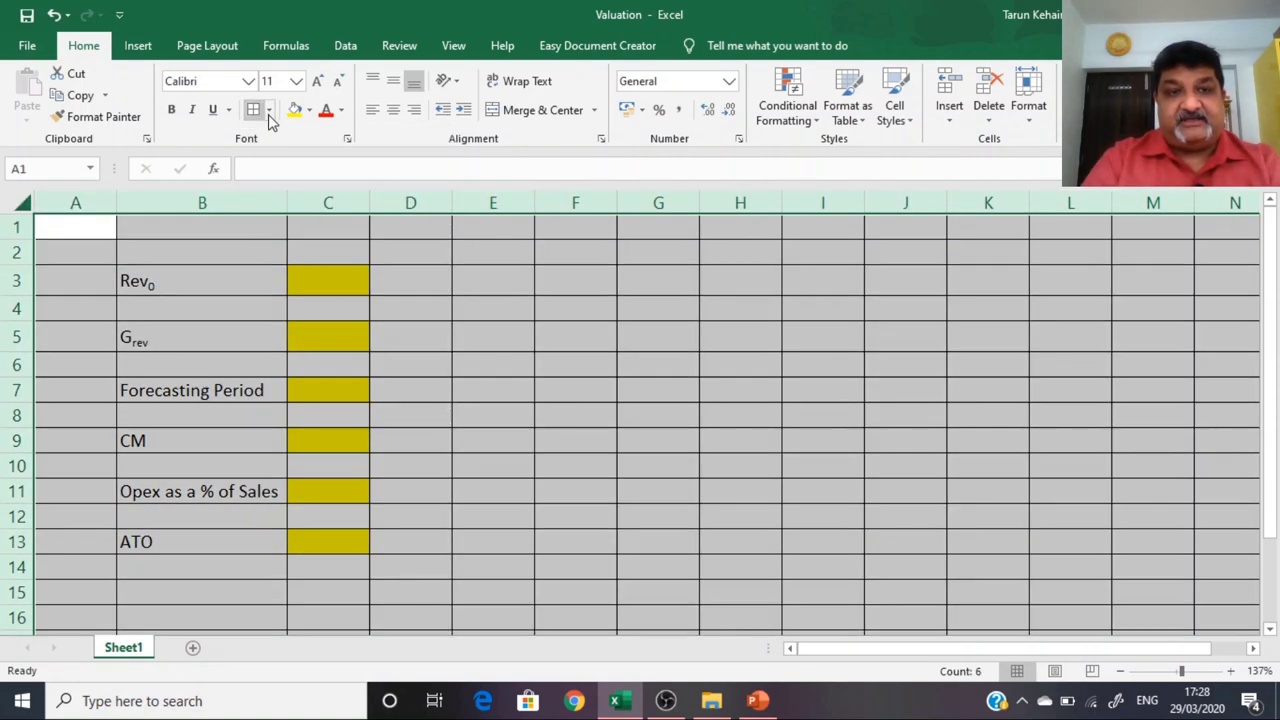
{"action": "left_click", "coordinate": [583, 362]}
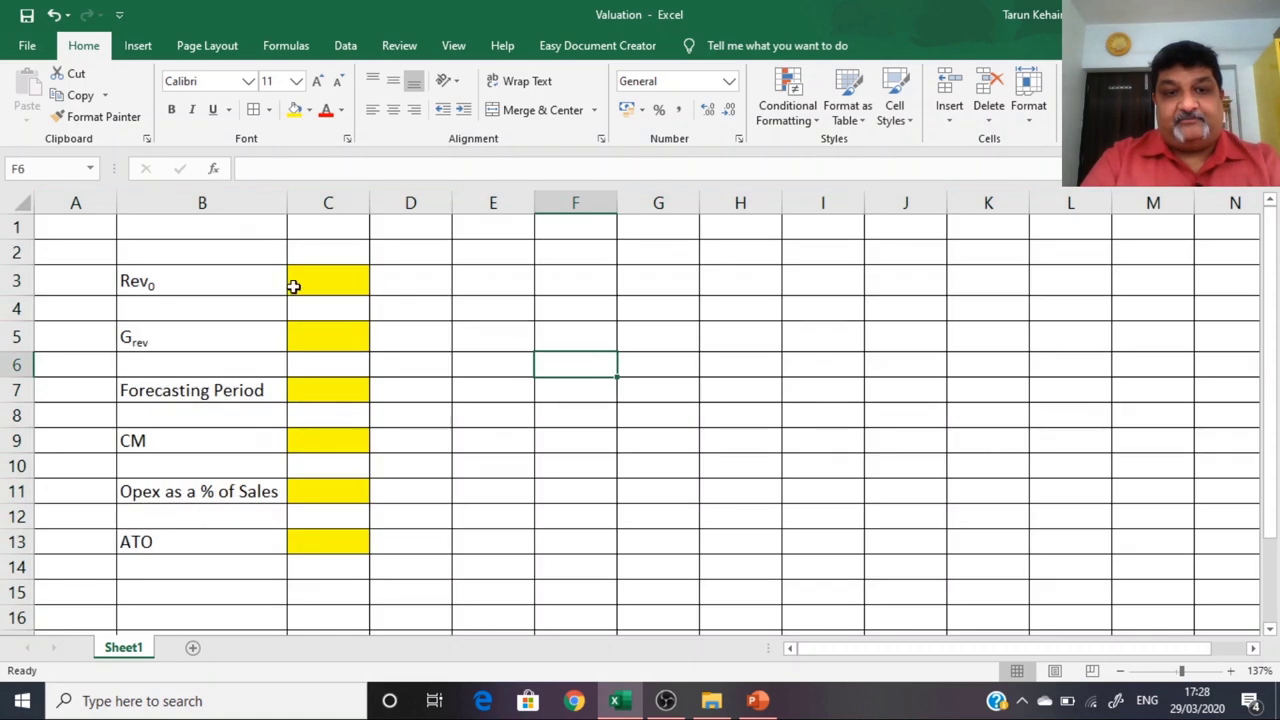
{"action": "key", "text": "ctrl+z"}
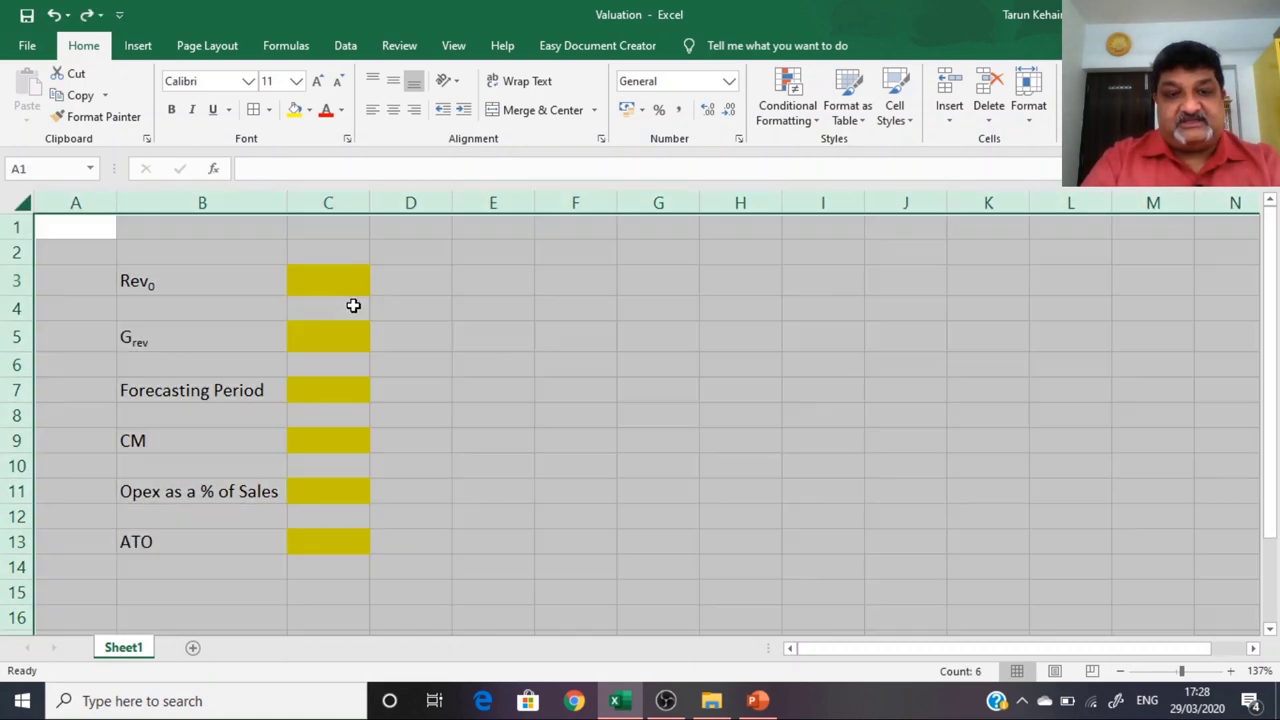
{"action": "left_click", "coordinate": [437, 315]}
{"action": "key", "text": "ctrl+y"}
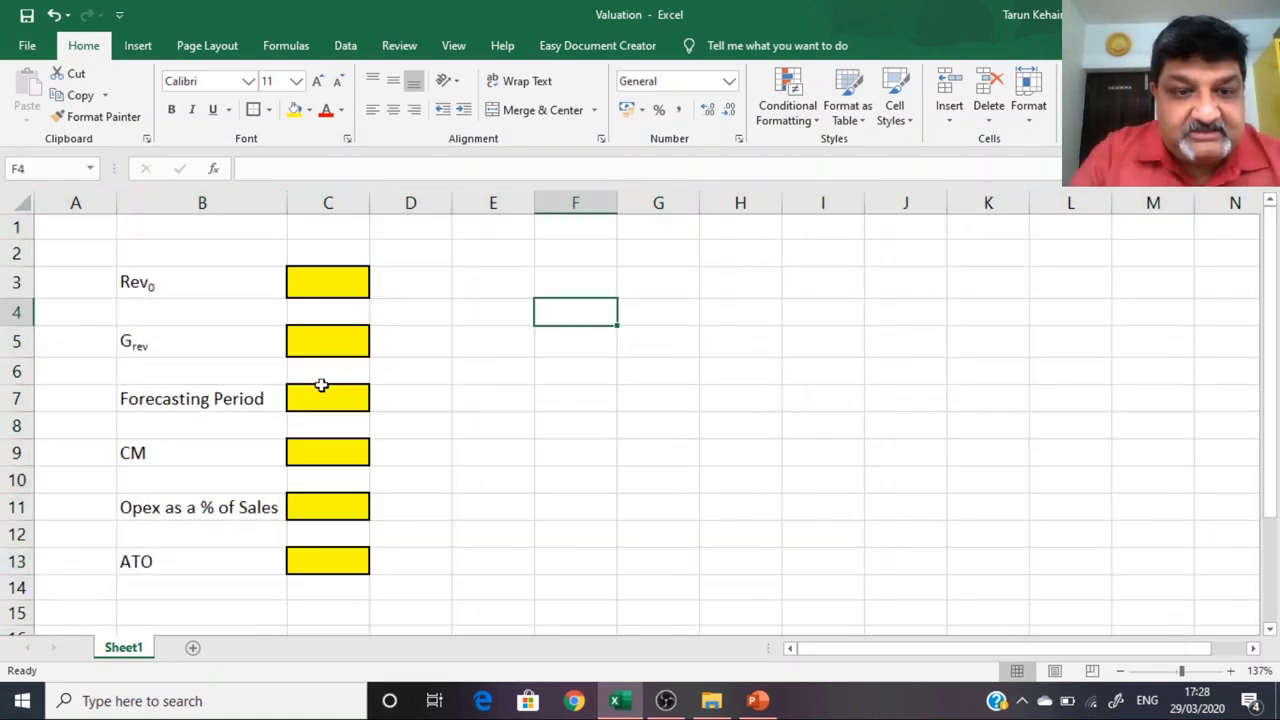
{"action": "left_click", "coordinate": [310, 400]}
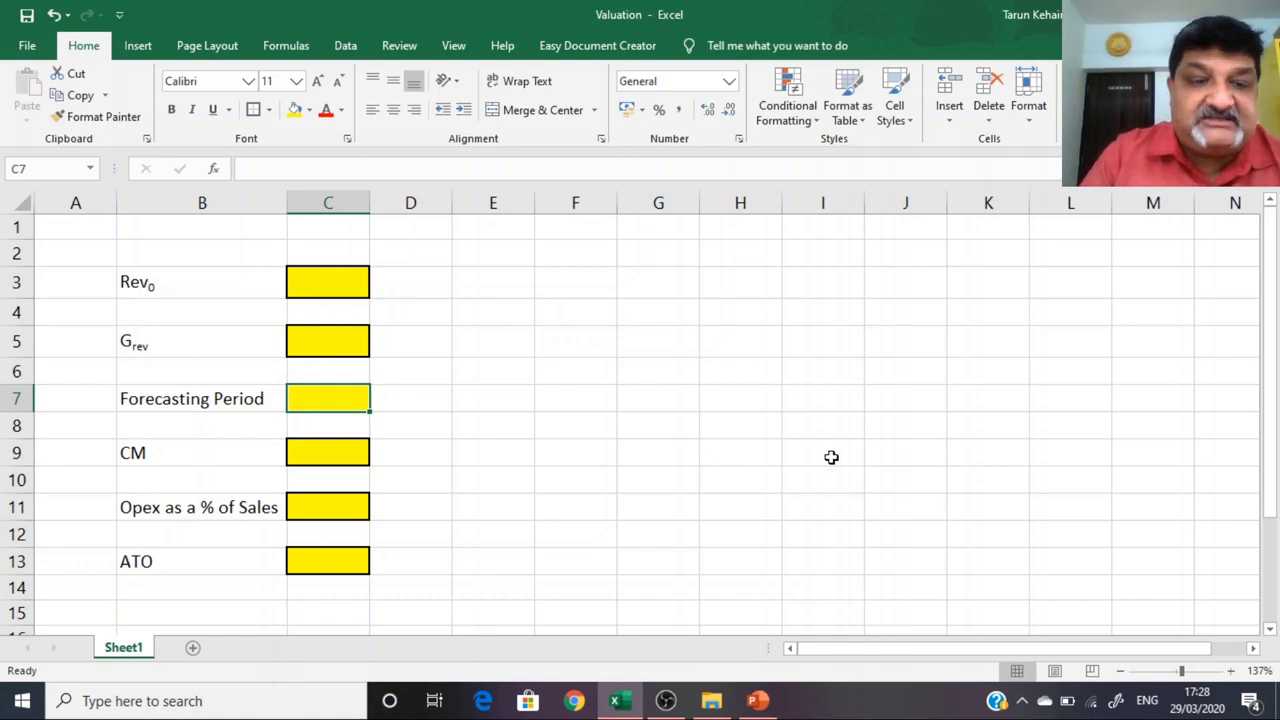
{"action": "left_click", "coordinate": [16, 400]}
{"action": "left_click", "coordinate": [500, 443]}
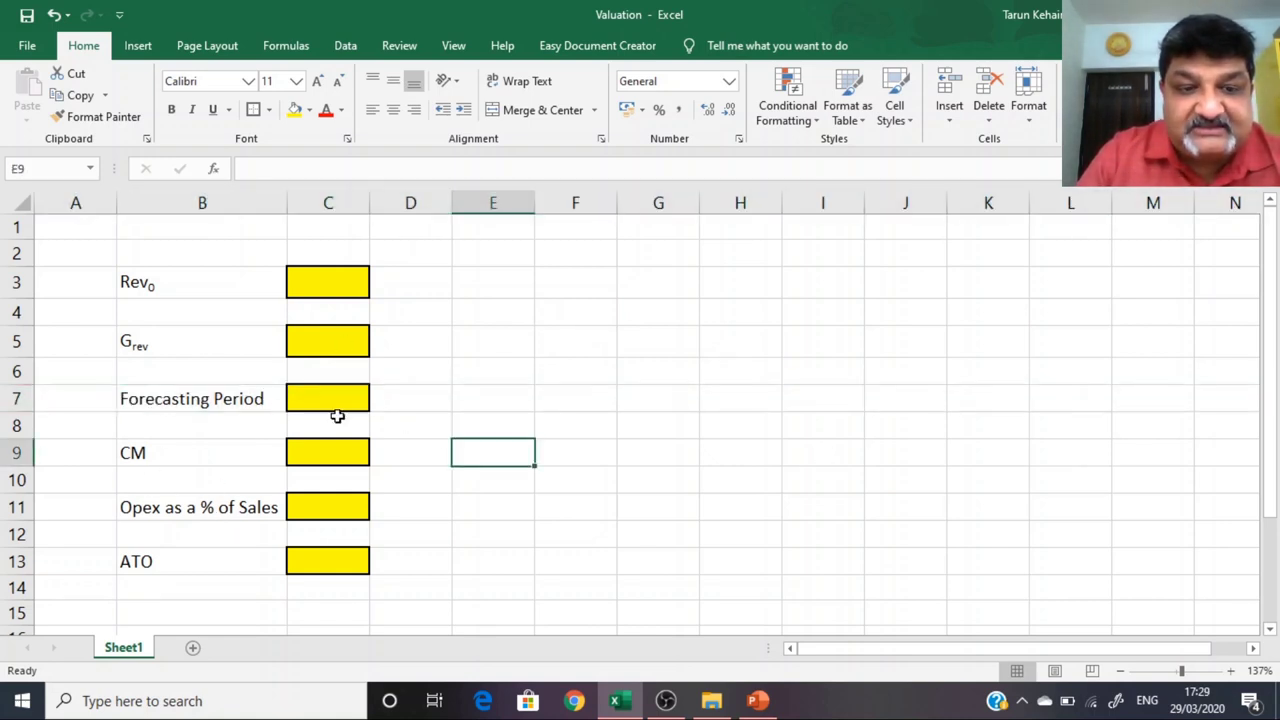
{"action": "left_click", "coordinate": [14, 398]}
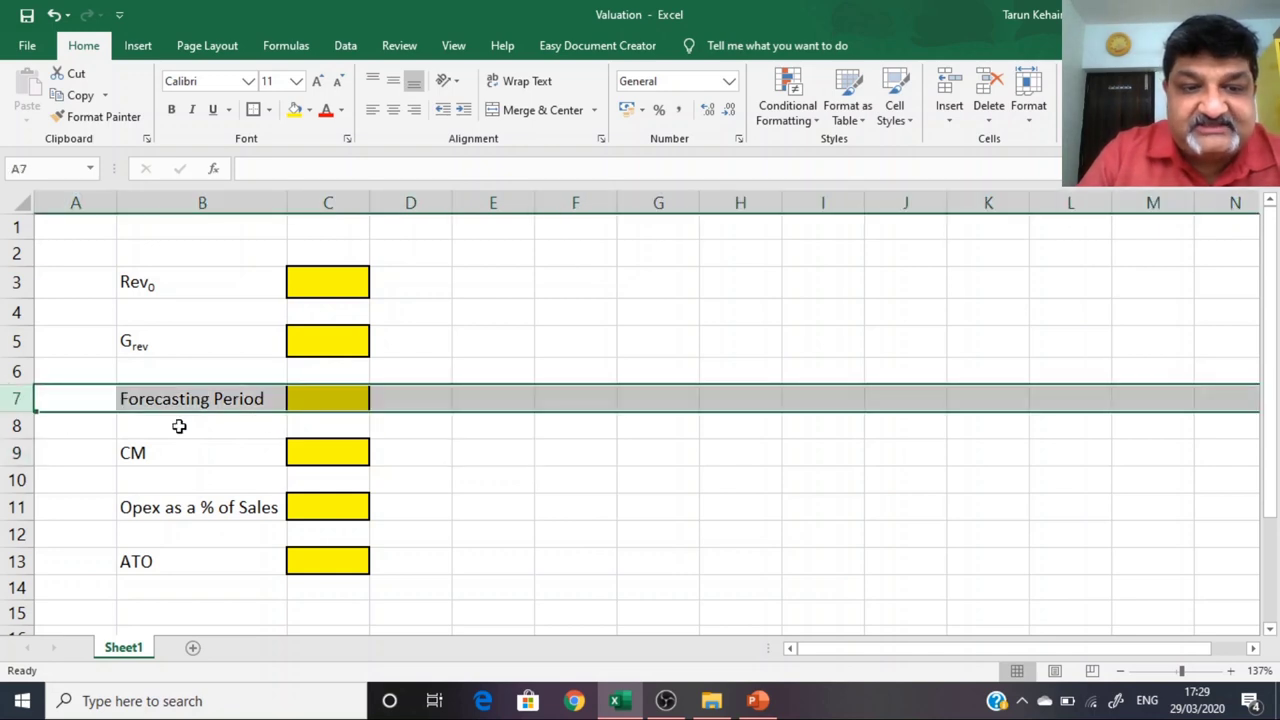
{"action": "left_click", "coordinate": [566, 468]}
{"action": "left_click", "coordinate": [324, 393]}
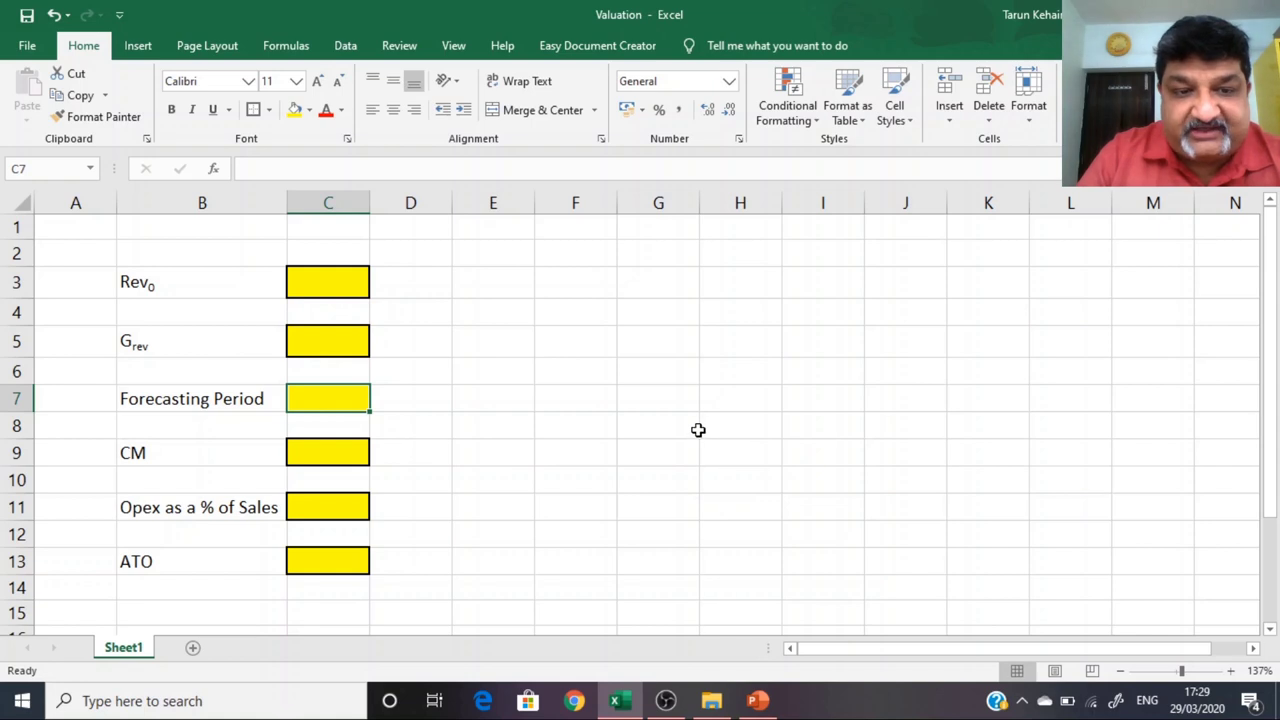
{"action": "mouse_move", "coordinate": [665, 700]}
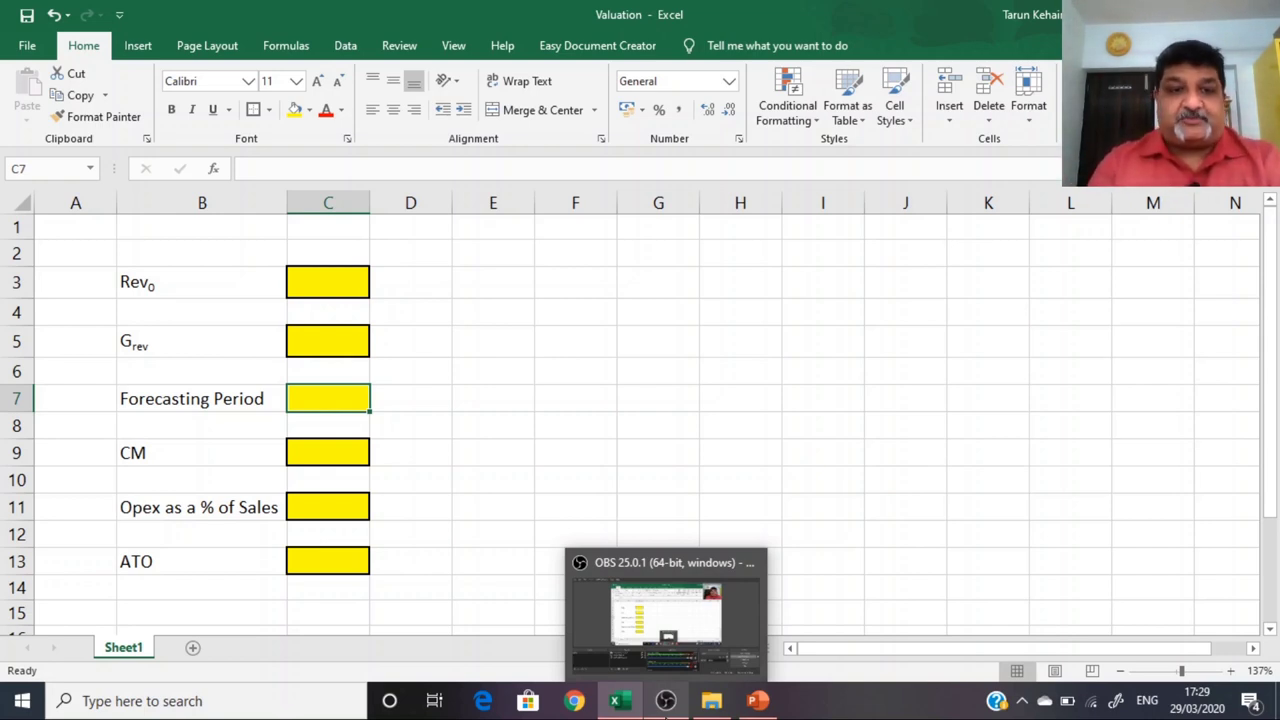
{"action": "left_click", "coordinate": [470, 455]}
{"action": "left_click", "coordinate": [328, 405]}
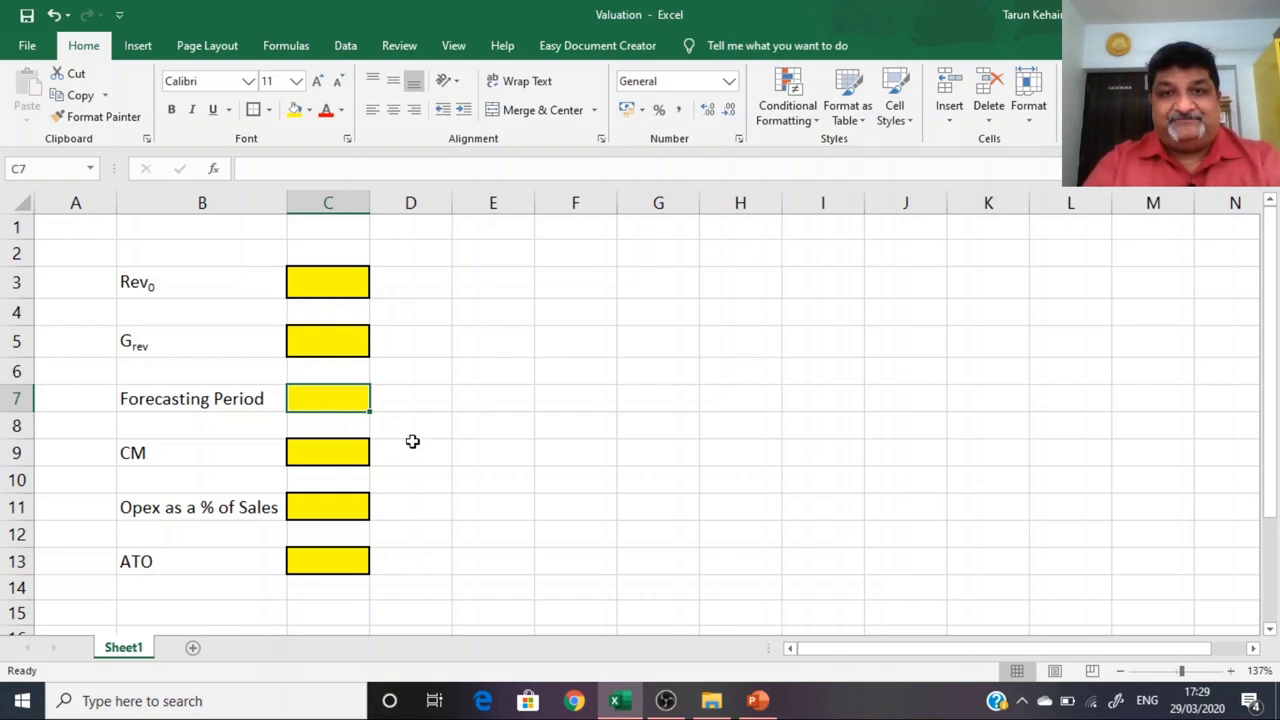
Step: Rename Sheet1 to Model and add a new sheet named Data after it
{"action": "double_click", "coordinate": [124, 648]}
{"action": "type", "text": "Model"}
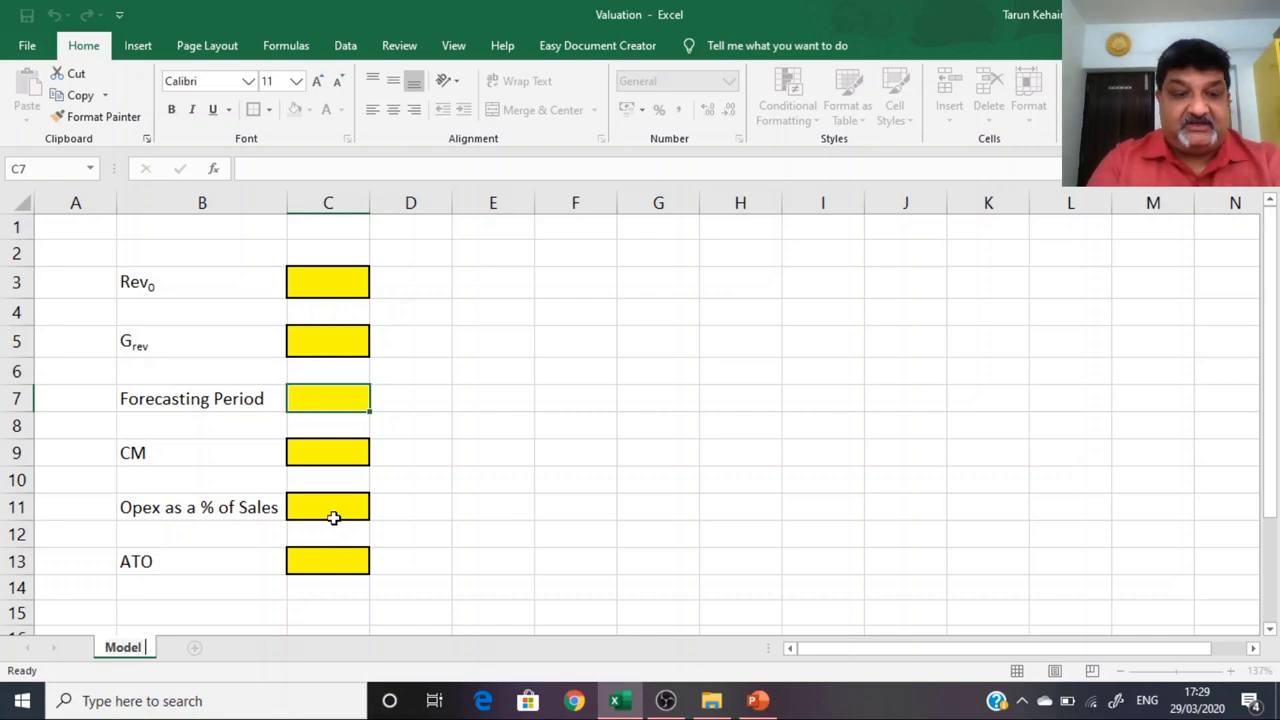
{"action": "left_click", "coordinate": [566, 426]}
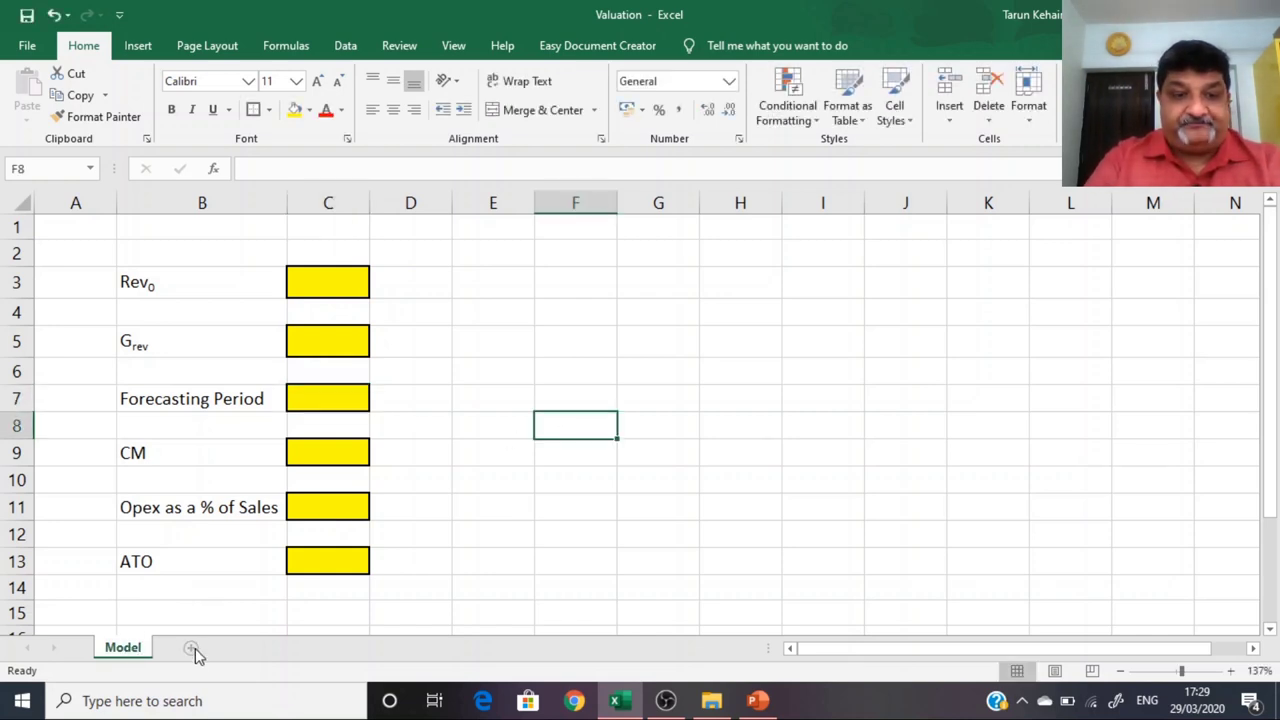
{"action": "left_click", "coordinate": [234, 648]}
{"action": "double_click", "coordinate": [180, 648]}
{"action": "type", "text": "Data"}
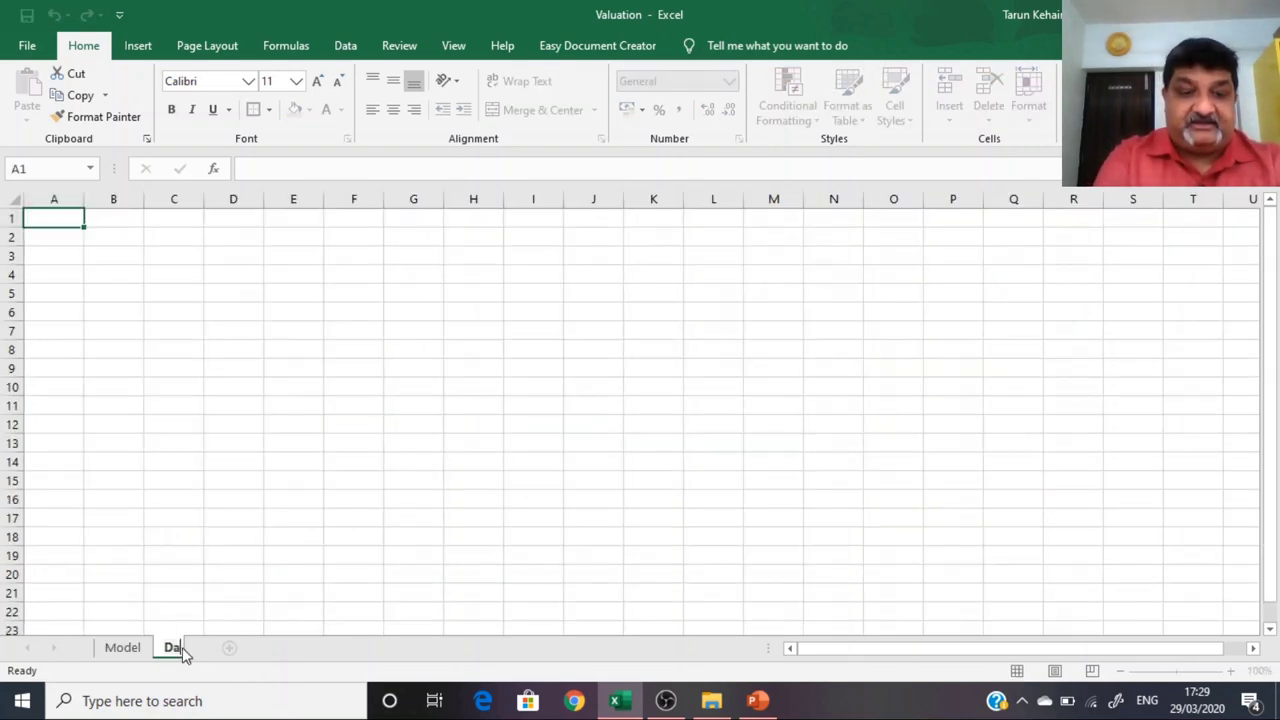
{"action": "left_click", "coordinate": [209, 406]}
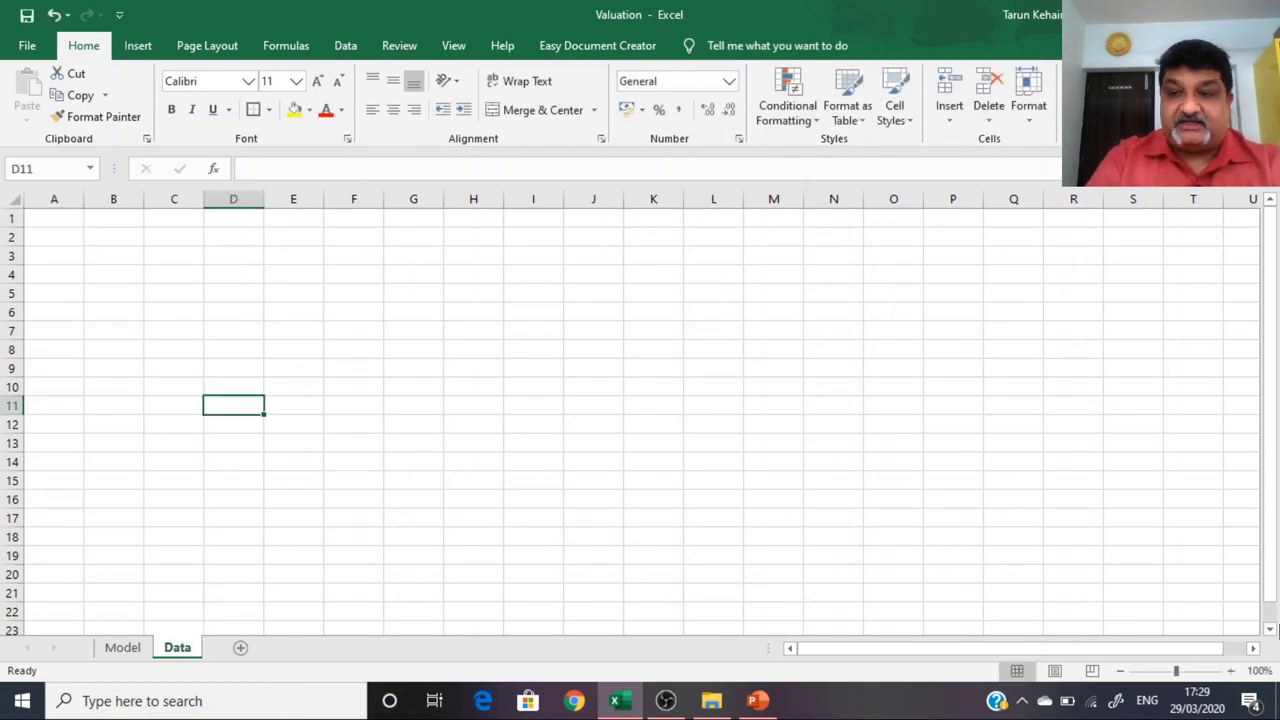
Step: Set the Data sheet's custom zoom to 137%
{"action": "left_click", "coordinate": [1259, 671]}
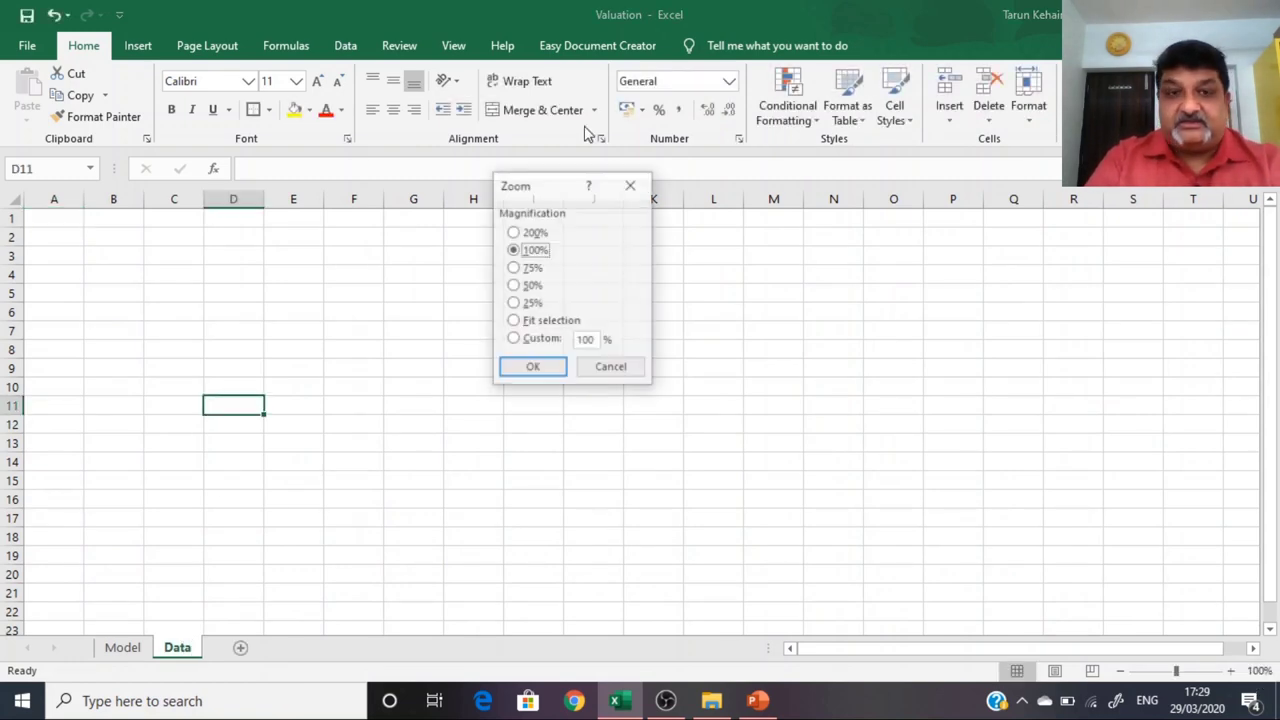
{"action": "left_click", "coordinate": [588, 340]}
{"action": "key", "text": "BackSpace"}
{"action": "key", "text": "BackSpace"}
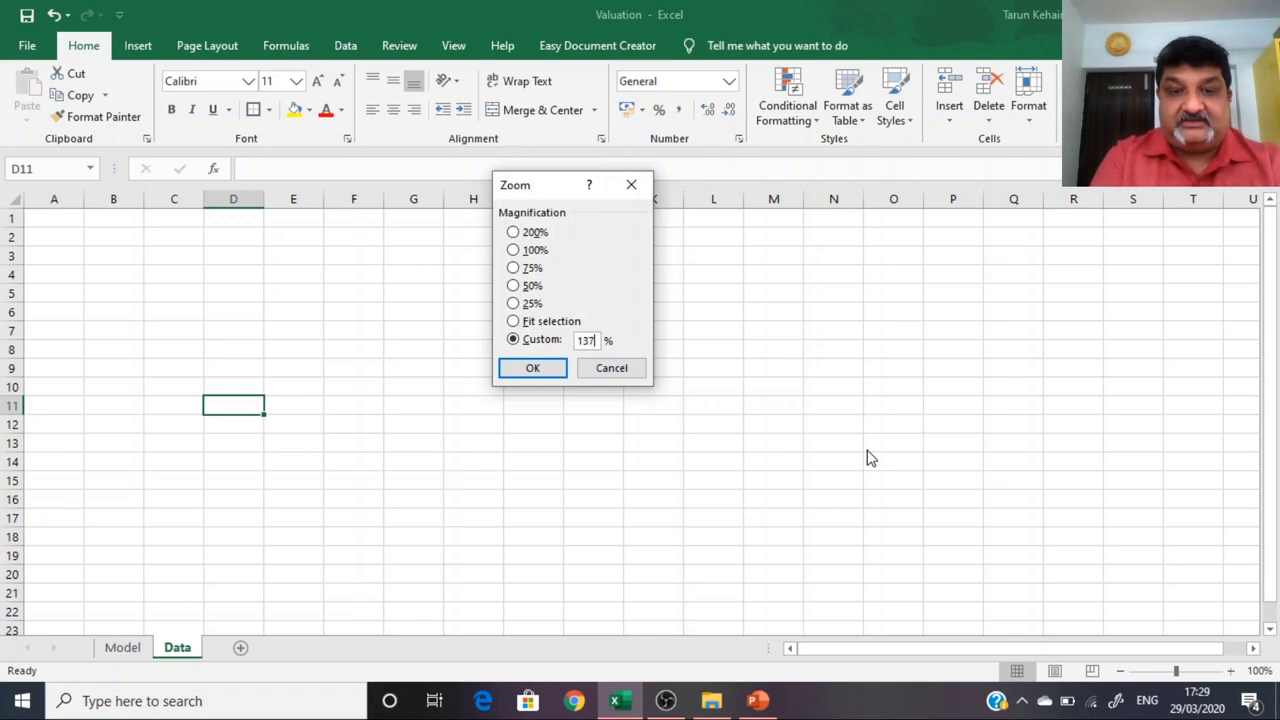
{"action": "key", "text": "Return"}
{"action": "left_click", "coordinate": [125, 286]}
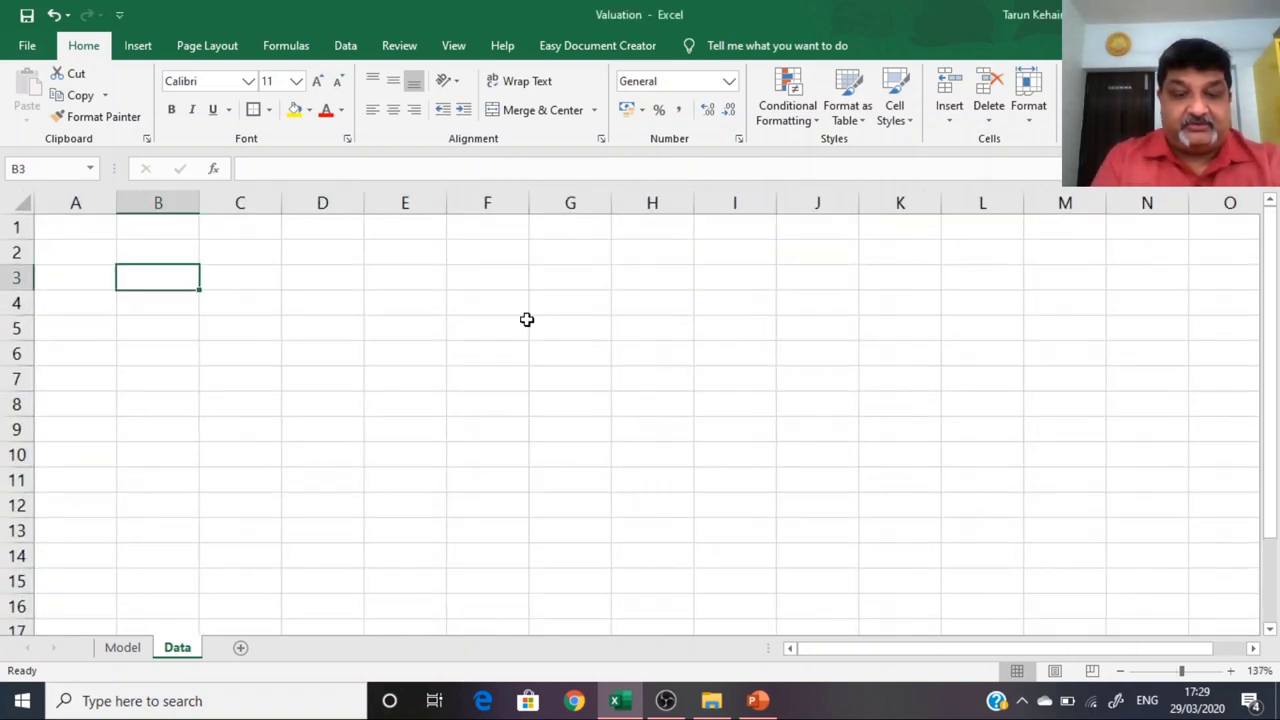
Step: Enter the Forecasting Period heading in B3 and autofit column B
{"action": "type", "text": "Yes"}
{"action": "key", "text": "BackSpace"}
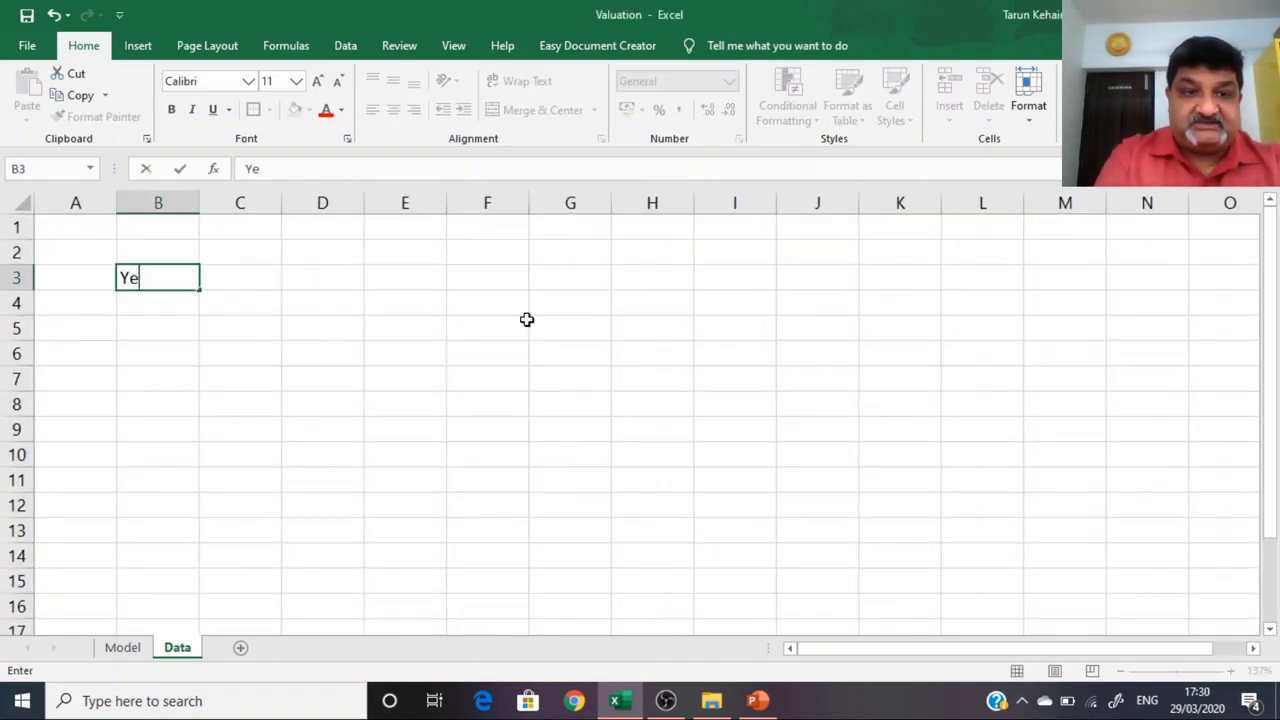
{"action": "key", "text": "BackSpace"}
{"action": "key", "text": "BackSpace"}
{"action": "type", "text": "Fo"}
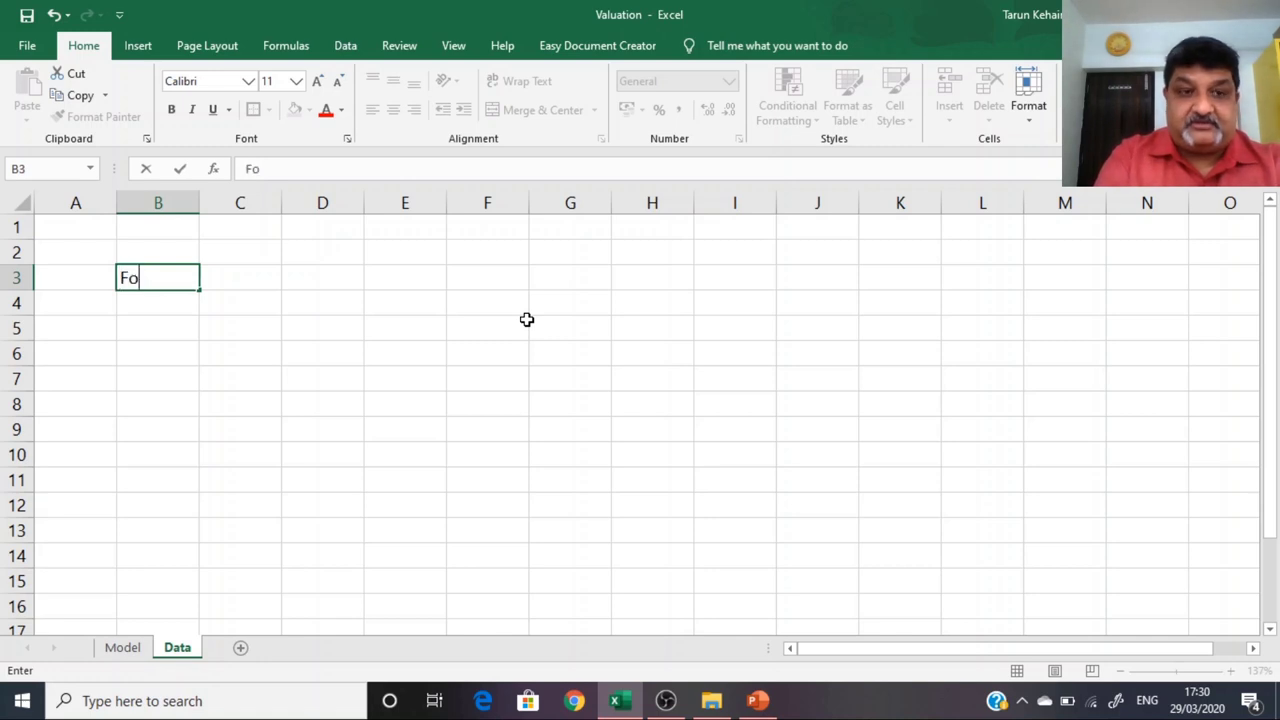
{"action": "type", "text": "recasting P"}
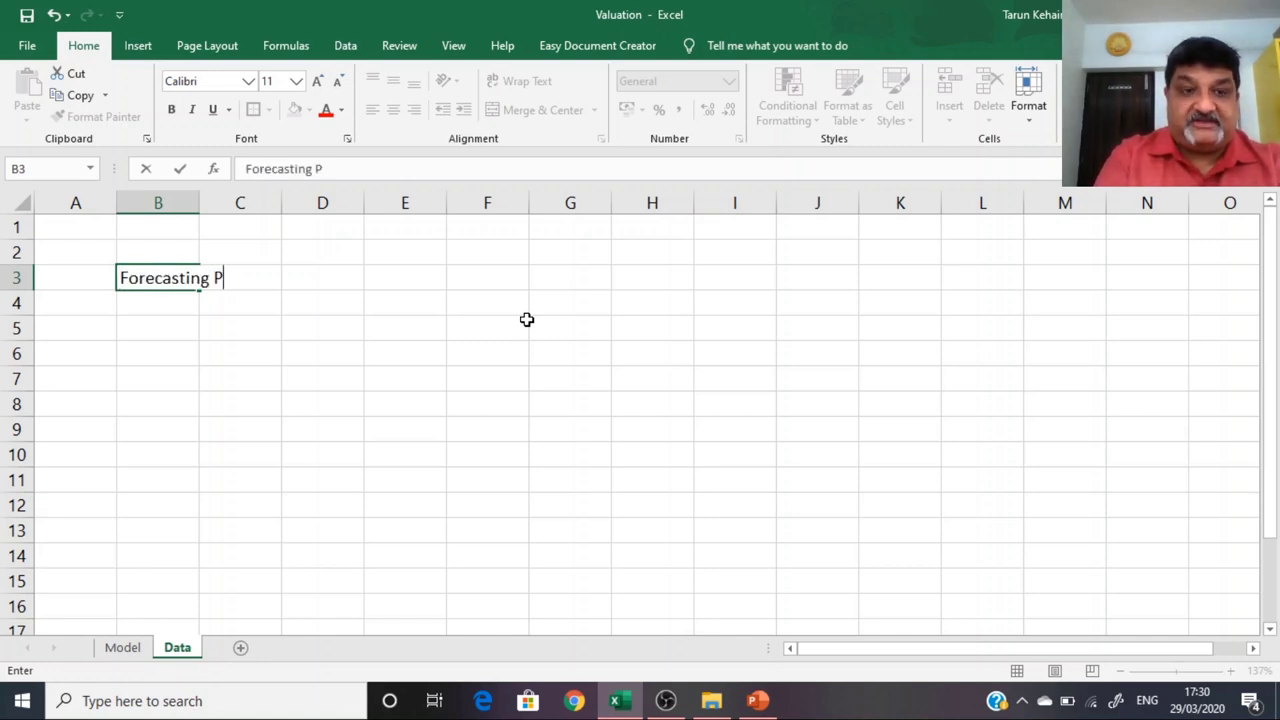
{"action": "type", "text": "eriod"}
{"action": "key", "text": "Return"}
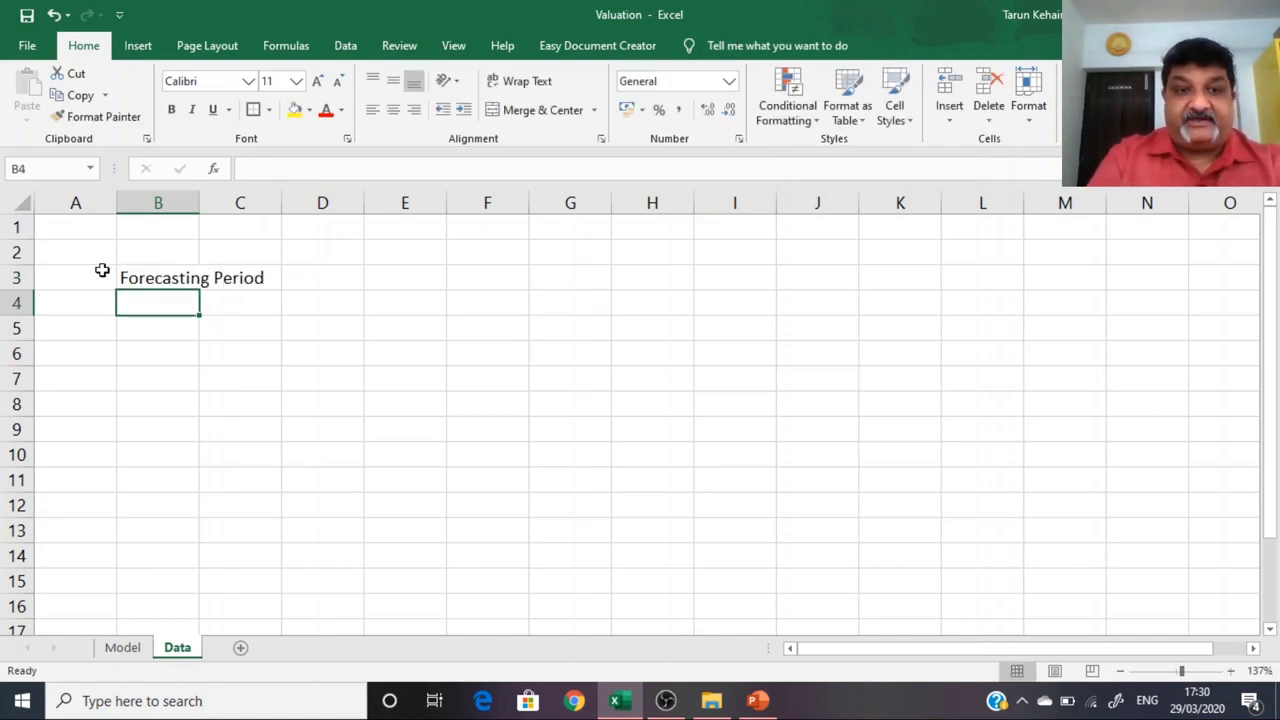
{"action": "double_click", "coordinate": [201, 204]}
Step: Enter years 1 through 10 down B4:B13
{"action": "type", "text": "1"}
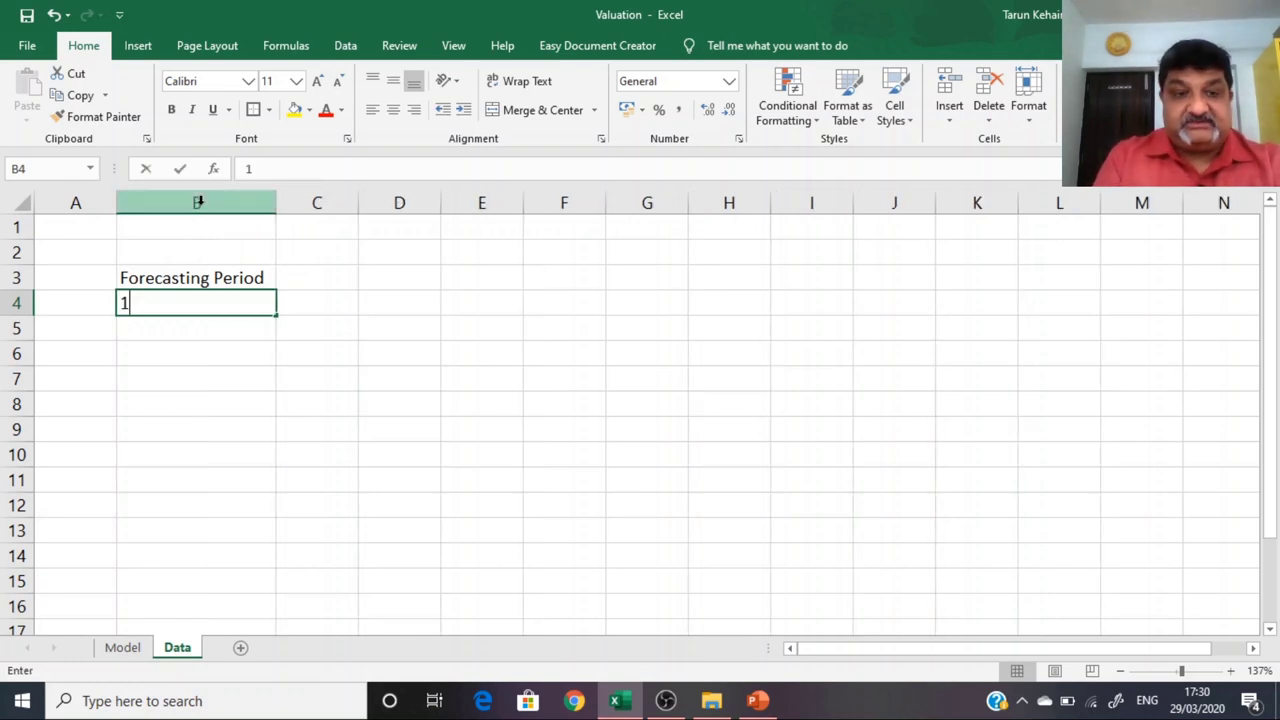
{"action": "key", "text": "Return"}
{"action": "type", "text": "2"}
{"action": "key", "text": "Return"}
{"action": "type", "text": "3"}
{"action": "key", "text": "Return"}
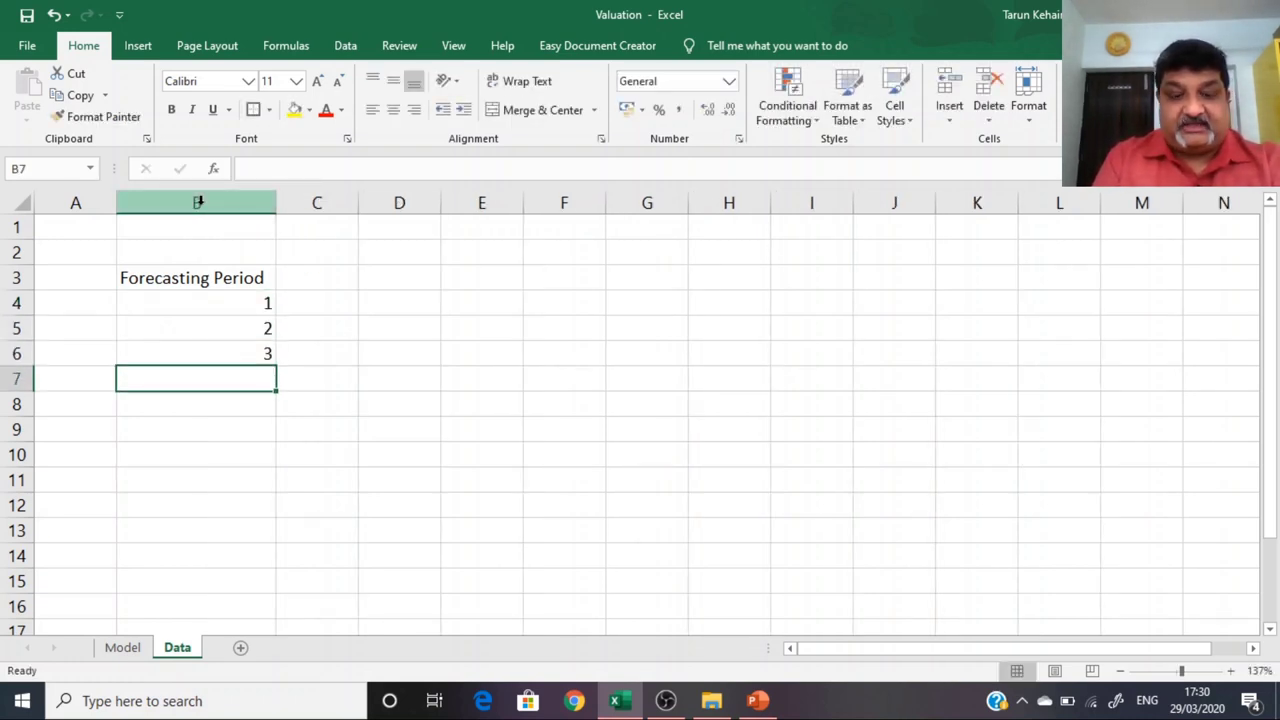
{"action": "type", "text": "4"}
{"action": "key", "text": "Return"}
{"action": "type", "text": "5"}
{"action": "key", "text": "Return"}
{"action": "type", "text": "6"}
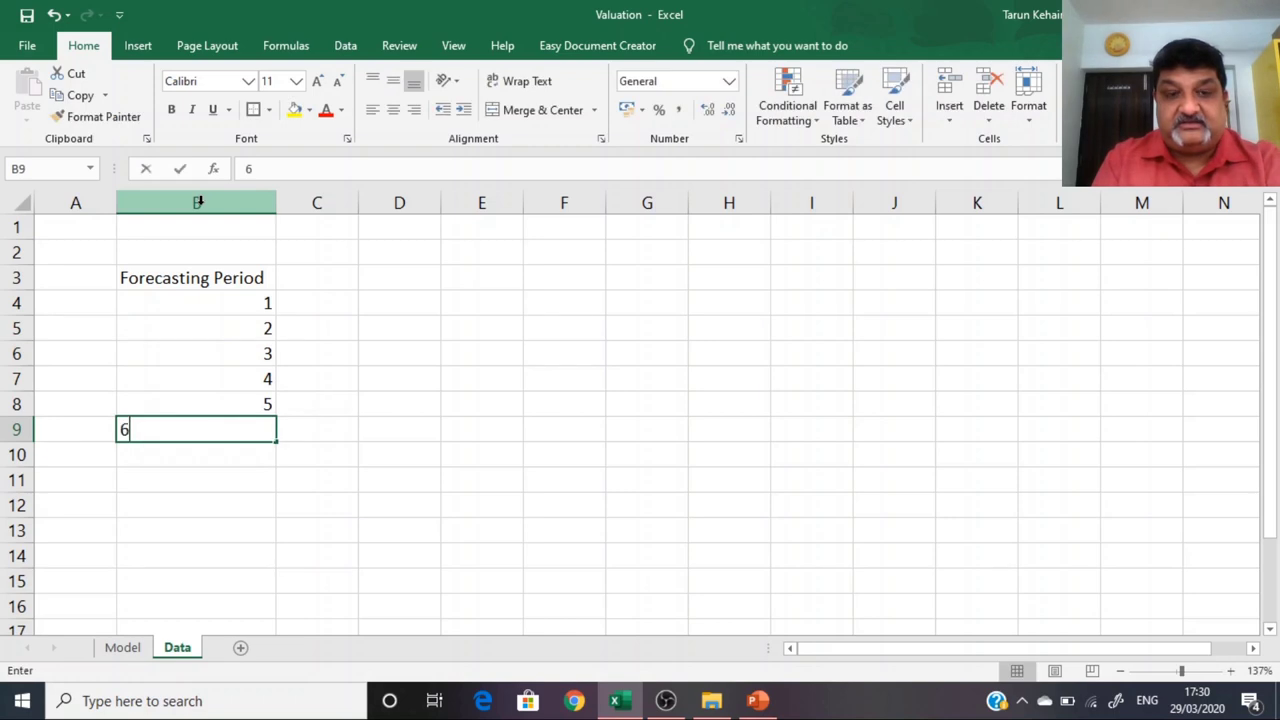
{"action": "key", "text": "Return"}
{"action": "type", "text": "7"}
{"action": "key", "text": "Return"}
{"action": "type", "text": "8"}
{"action": "key", "text": "Return"}
{"action": "type", "text": "9"}
{"action": "key", "text": "Return"}
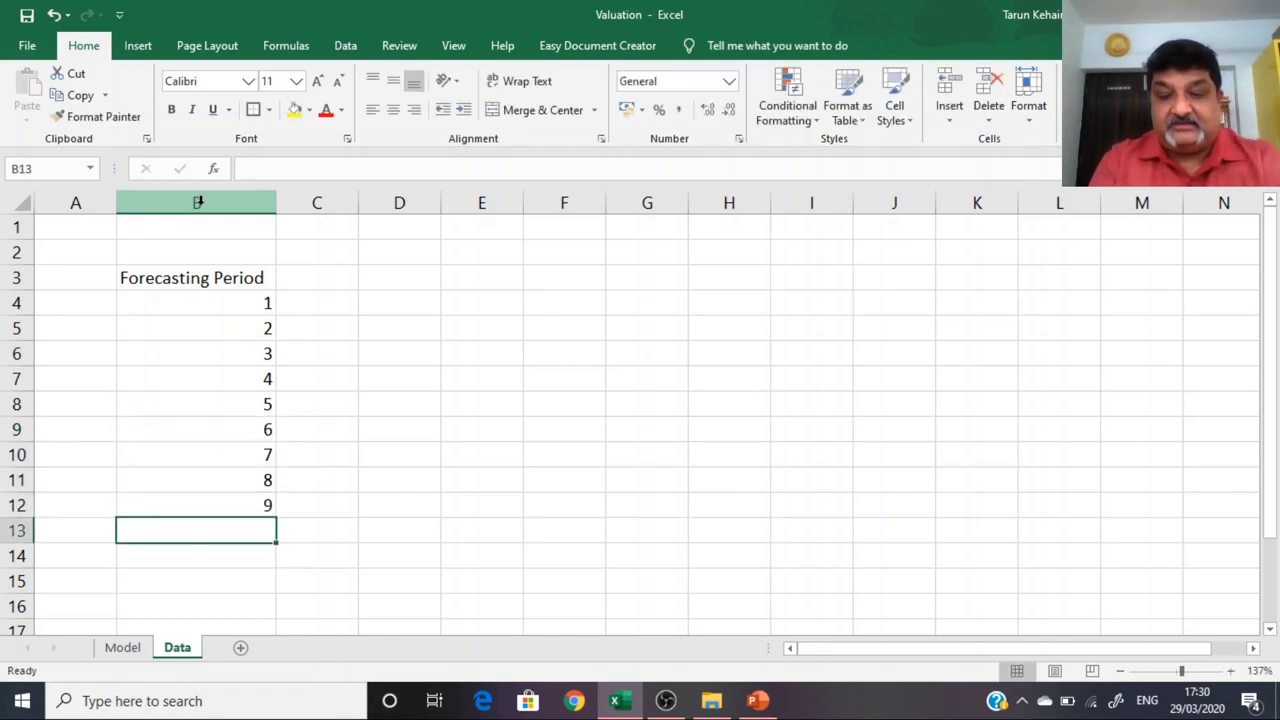
{"action": "type", "text": "10"}
{"action": "key", "text": "Return"}
{"action": "key", "text": "Up"}
{"action": "key", "text": "Up"}
{"action": "key", "text": "Up"}
{"action": "key", "text": "Up"}
{"action": "key", "text": "Up"}
{"action": "key", "text": "Up"}
{"action": "key", "text": "Up"}
{"action": "key", "text": "Up"}
{"action": "key", "text": "Up"}
{"action": "key", "text": "Up"}
{"action": "key", "text": "Up"}
{"action": "key", "text": "Up"}
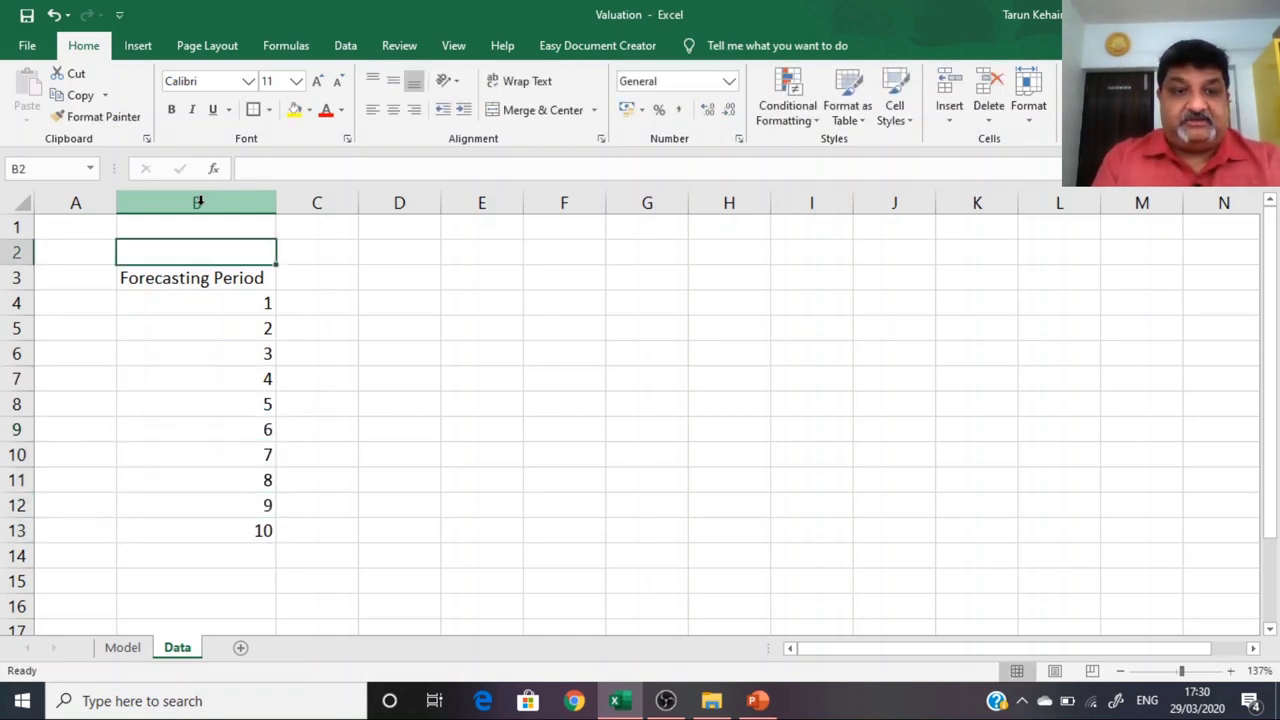
Step: Centre the year numbers in B4:B13 and reselect the range
{"action": "key", "text": "Down"}
{"action": "key", "text": "Down"}
{"action": "key", "text": "ctrl+shift+Down"}
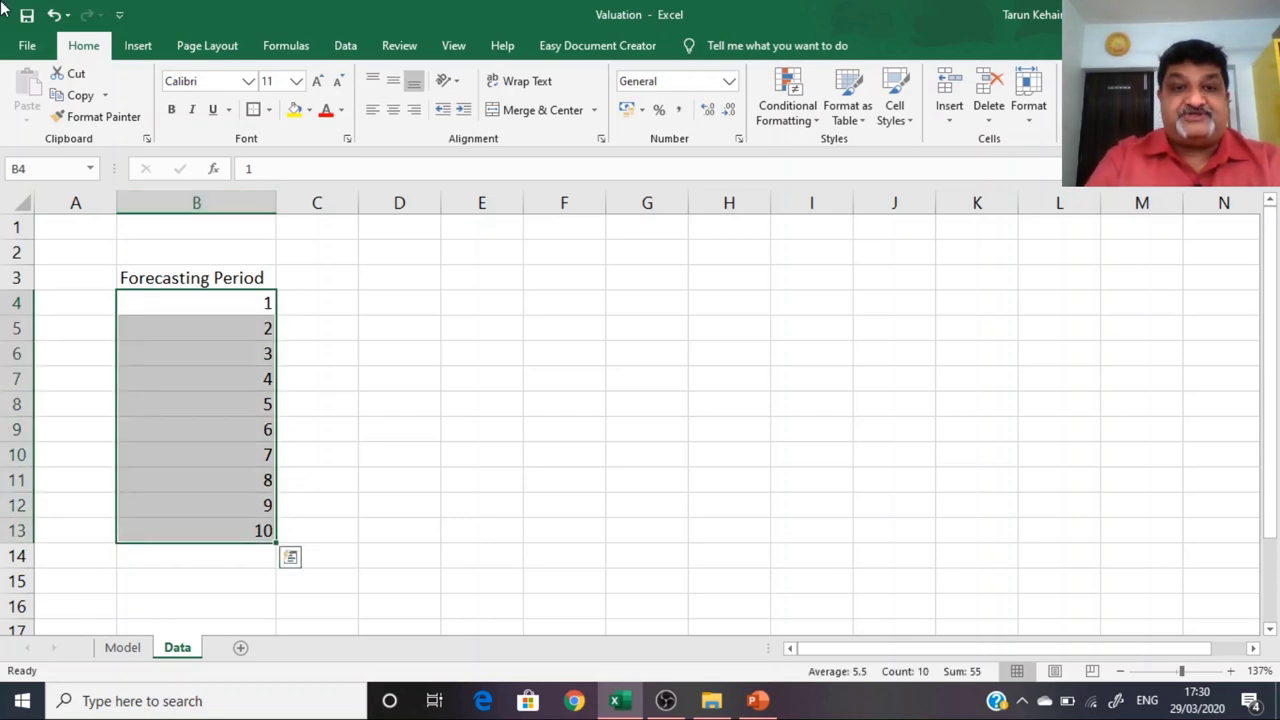
{"action": "left_click", "coordinate": [393, 113]}
{"action": "left_click", "coordinate": [491, 383]}
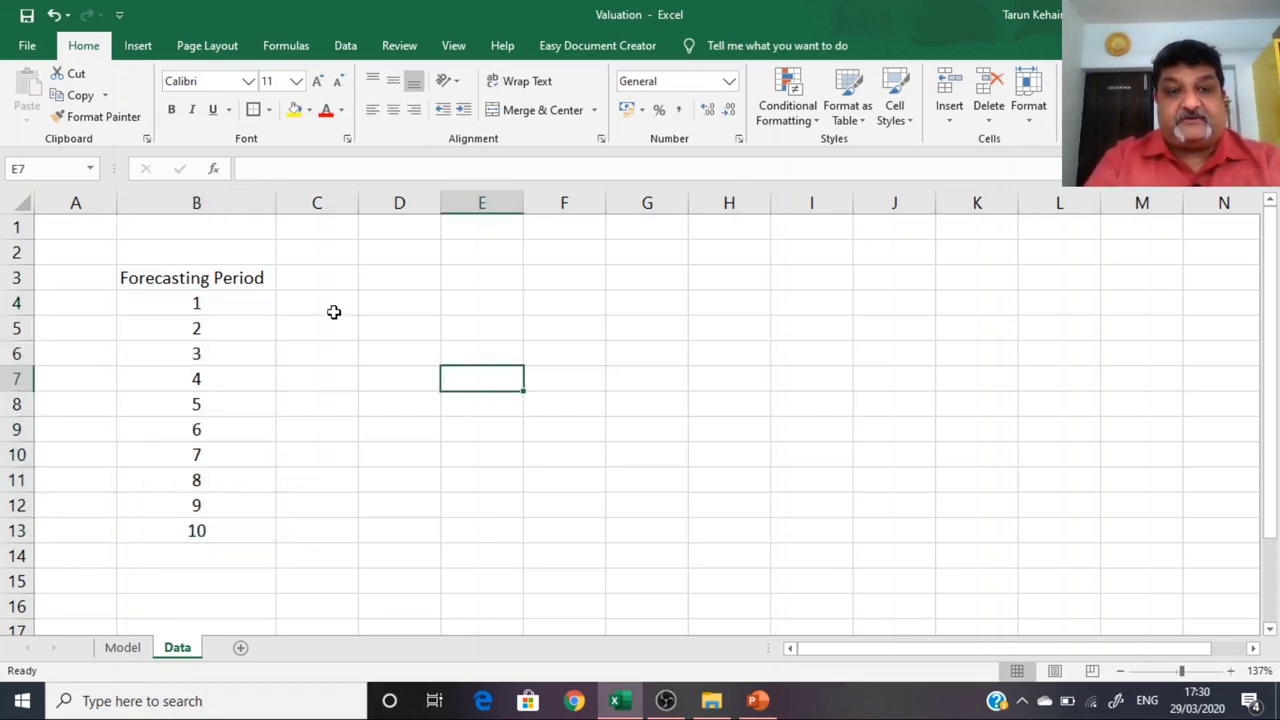
{"action": "left_click_drag", "start_coordinate": [170, 276], "coordinate": [191, 503]}
{"action": "left_click", "coordinate": [177, 280]}
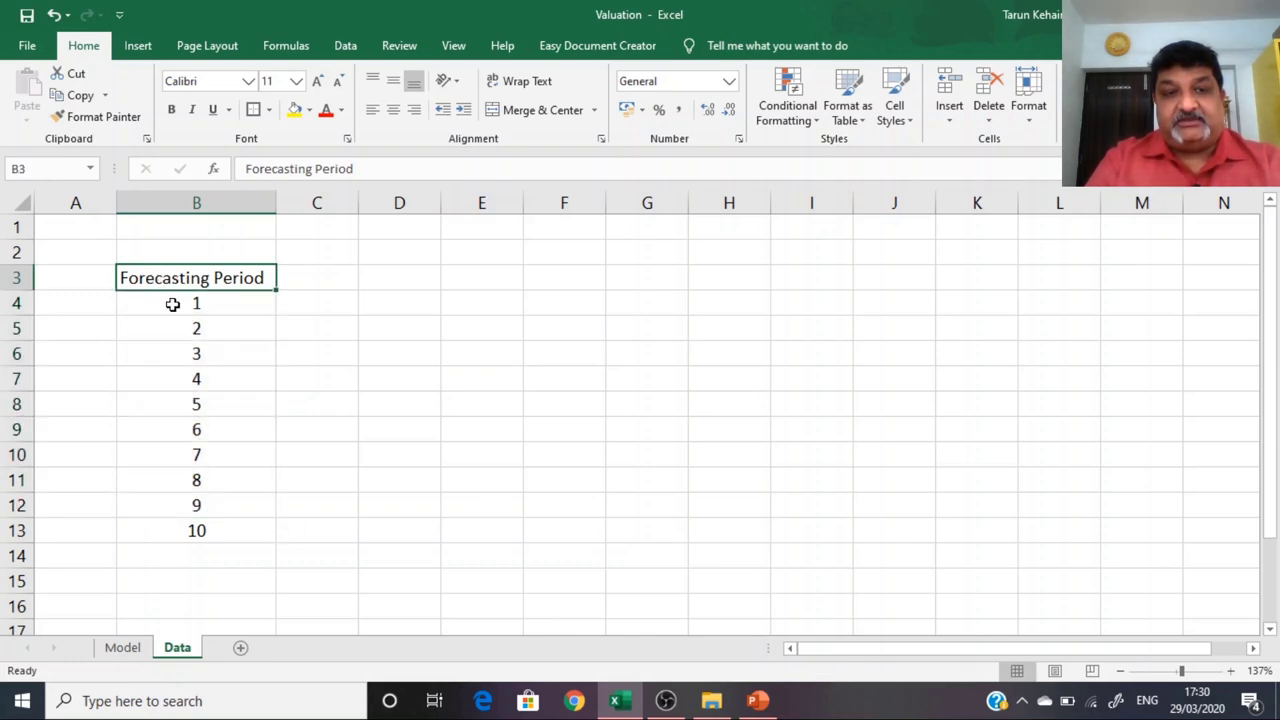
{"action": "left_click_drag", "start_coordinate": [177, 303], "coordinate": [193, 530]}
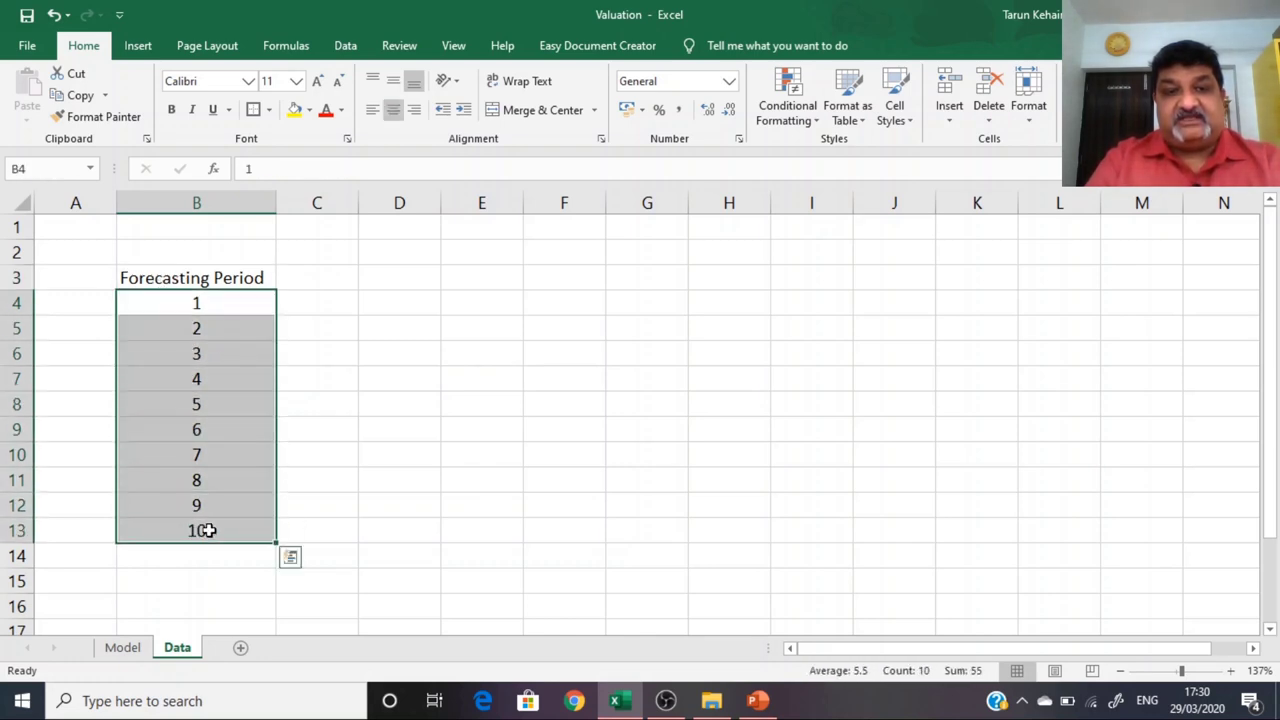
{"action": "left_click", "coordinate": [400, 428]}
{"action": "left_click_drag", "start_coordinate": [242, 537], "coordinate": [243, 537]}
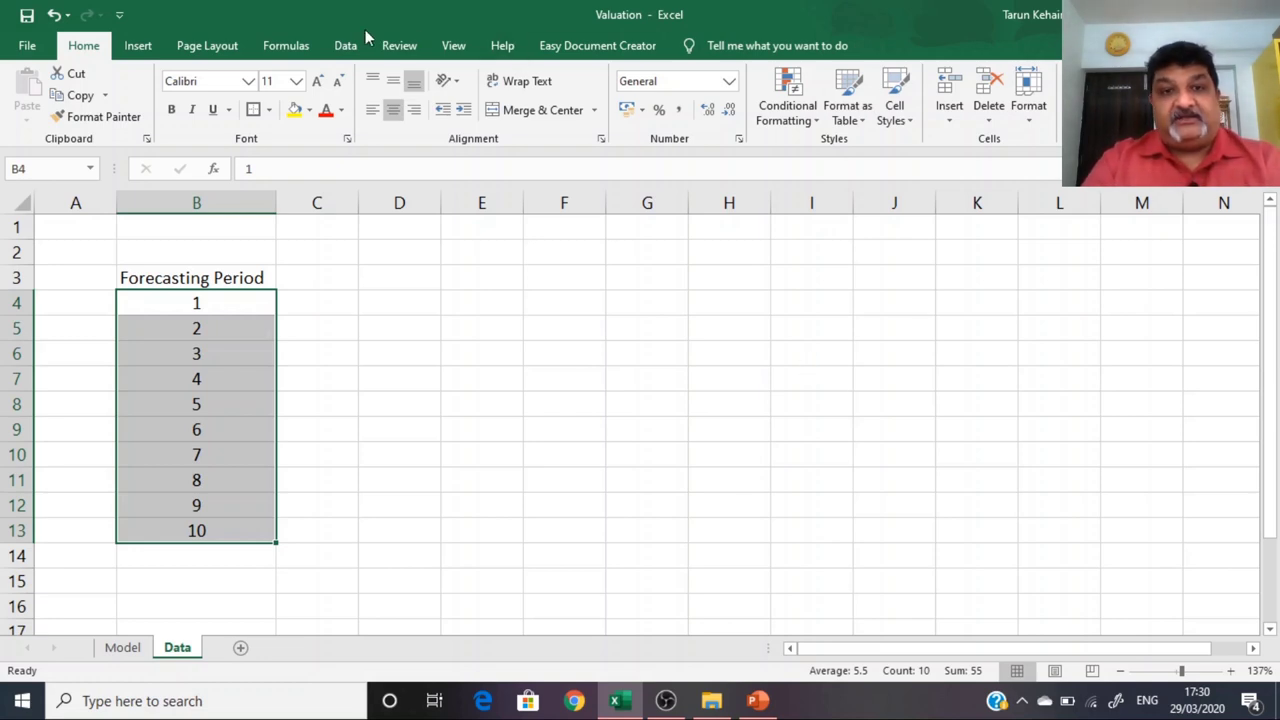
Step: Define the name Forecasting_Period for the years range B4:B13 in Name Manager
{"action": "left_click", "coordinate": [289, 47]}
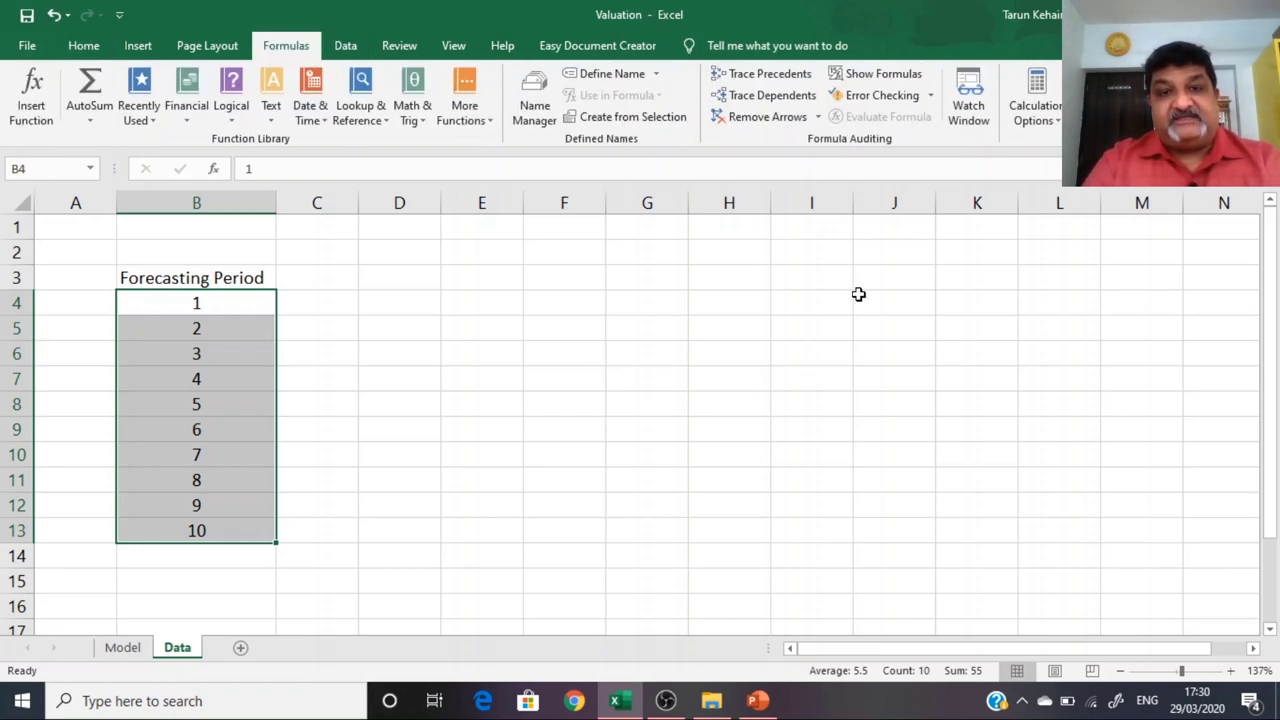
{"action": "left_click", "coordinate": [535, 100]}
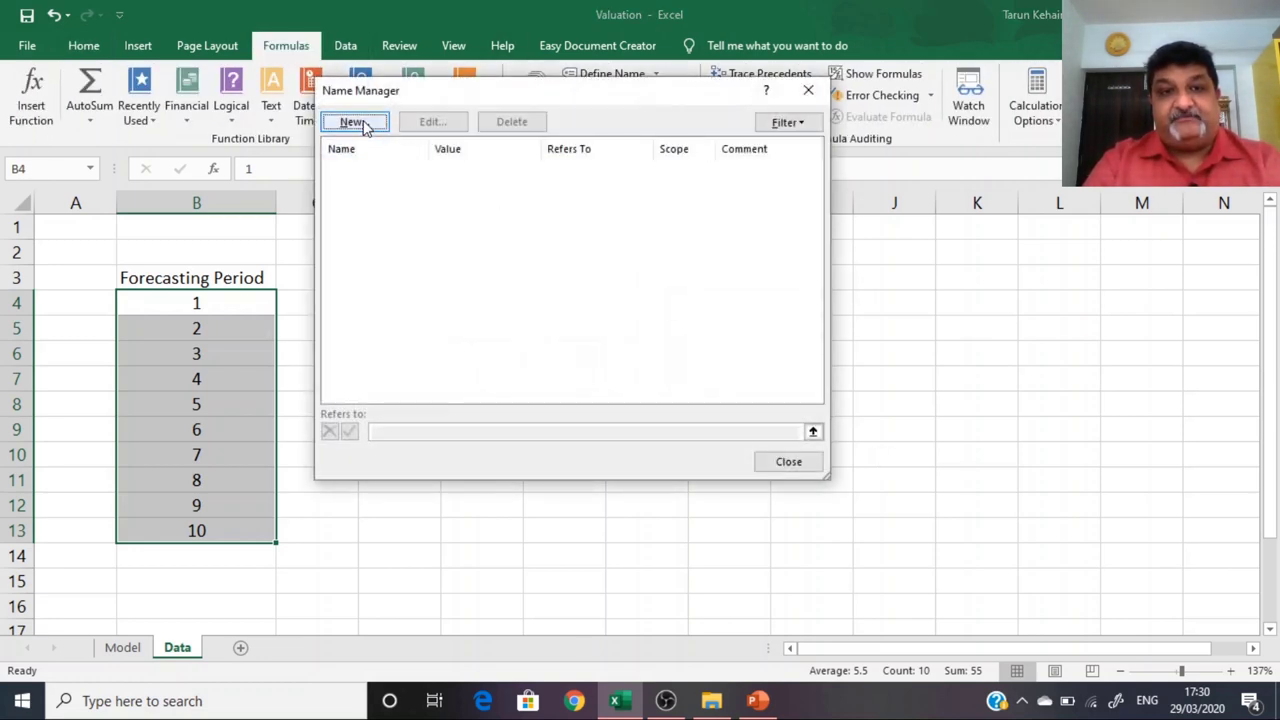
{"action": "left_click", "coordinate": [812, 91]}
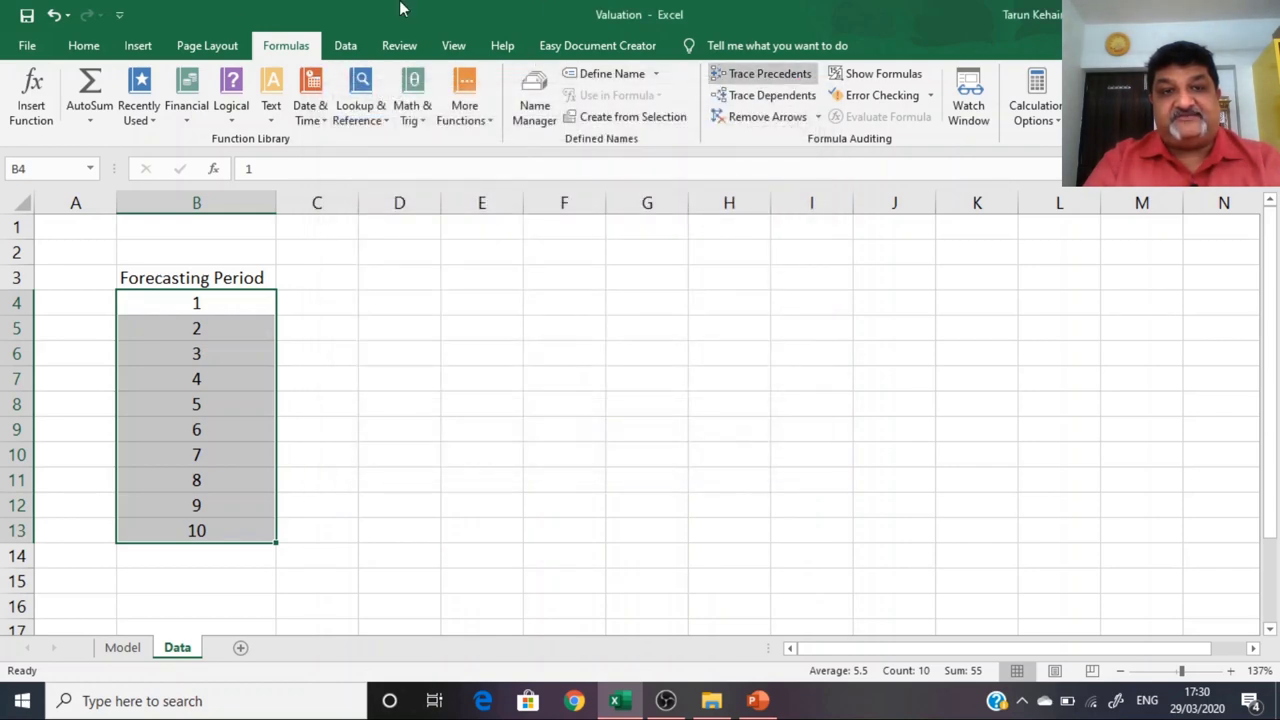
{"action": "left_click", "coordinate": [536, 108]}
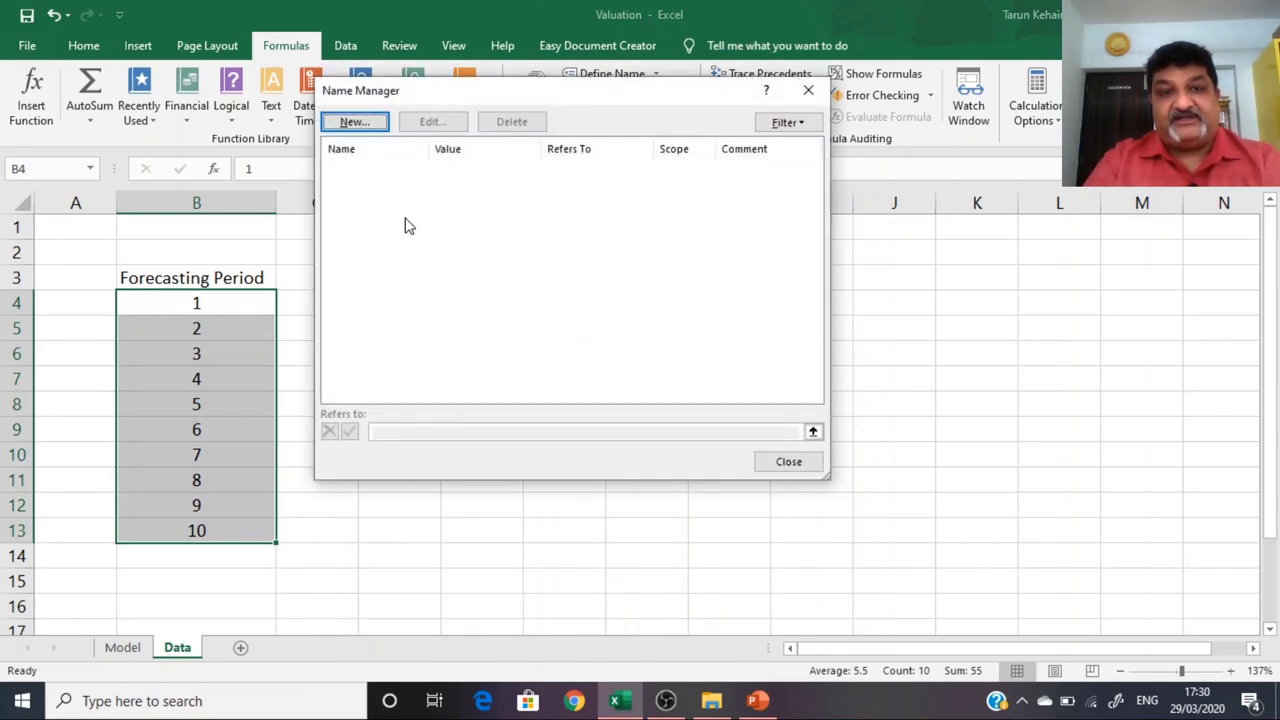
{"action": "left_click", "coordinate": [352, 122]}
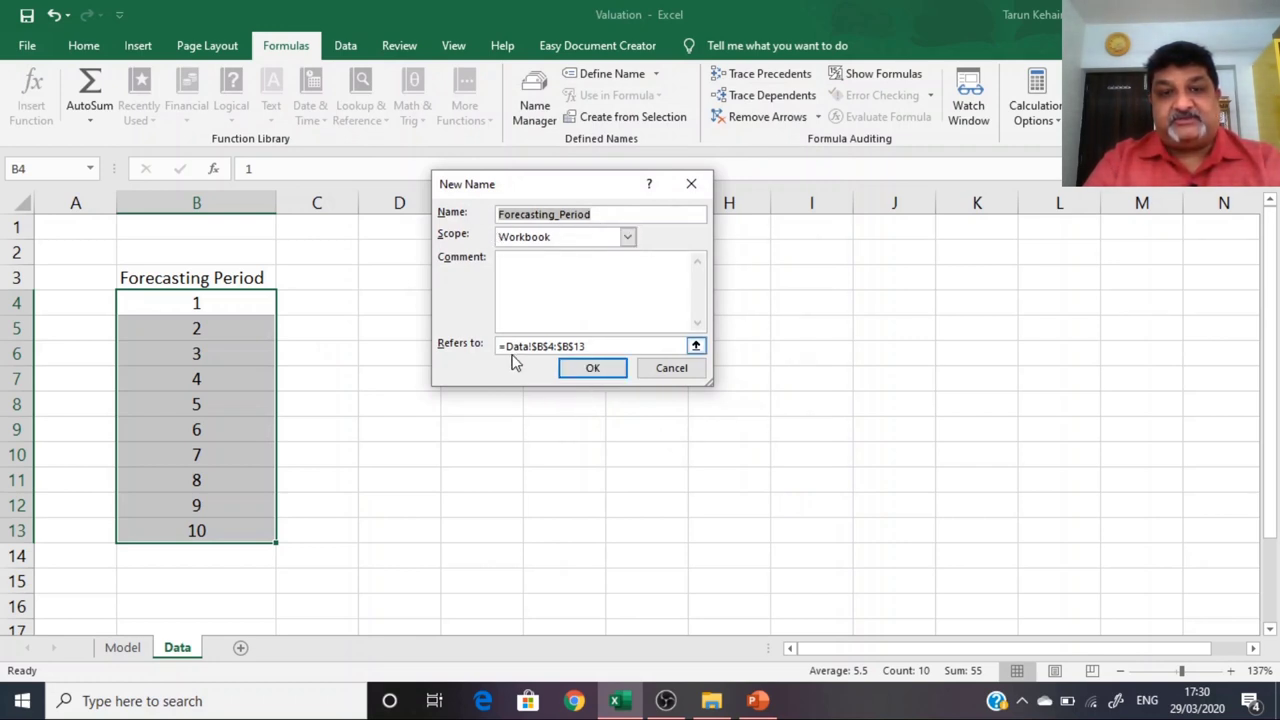
{"action": "left_click", "coordinate": [593, 369]}
{"action": "key", "text": "ctrl+F3"}
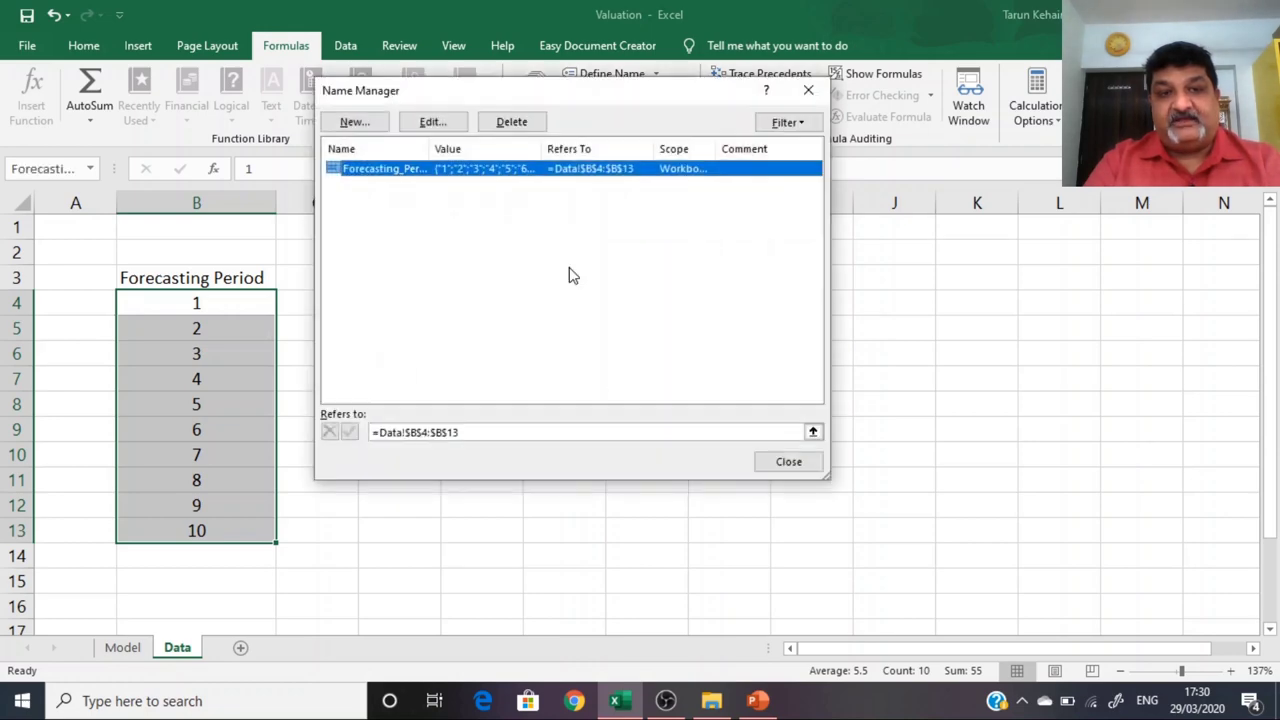
{"action": "left_click", "coordinate": [789, 462]}
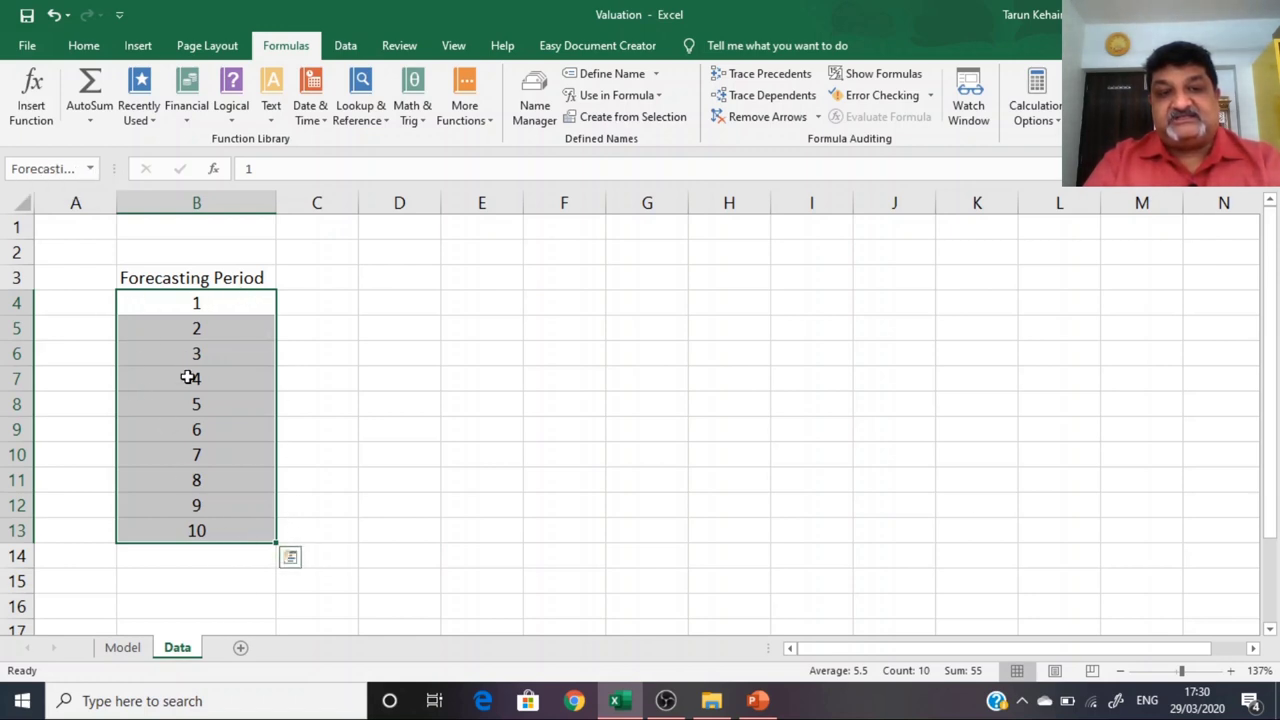
Step: Return to the Model sheet and select the Forecasting Period input cell C7
{"action": "left_click", "coordinate": [568, 426]}
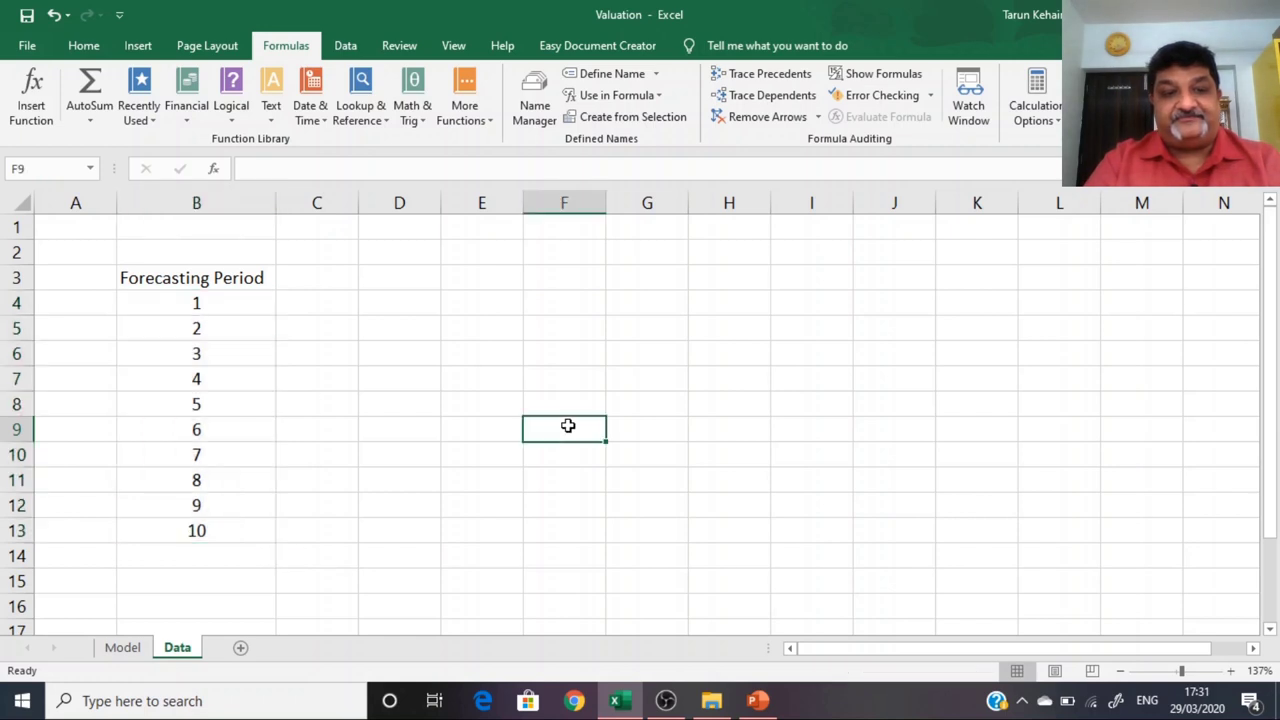
{"action": "left_click", "coordinate": [125, 649]}
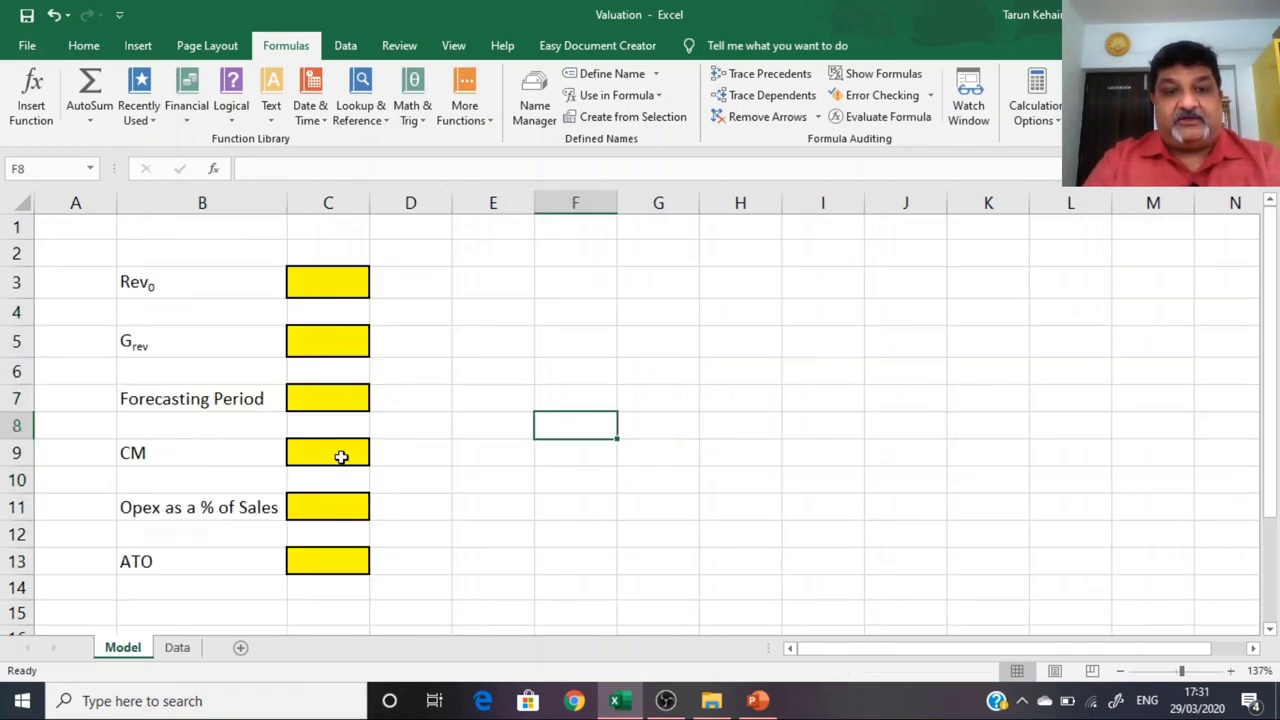
{"action": "left_click", "coordinate": [330, 402]}
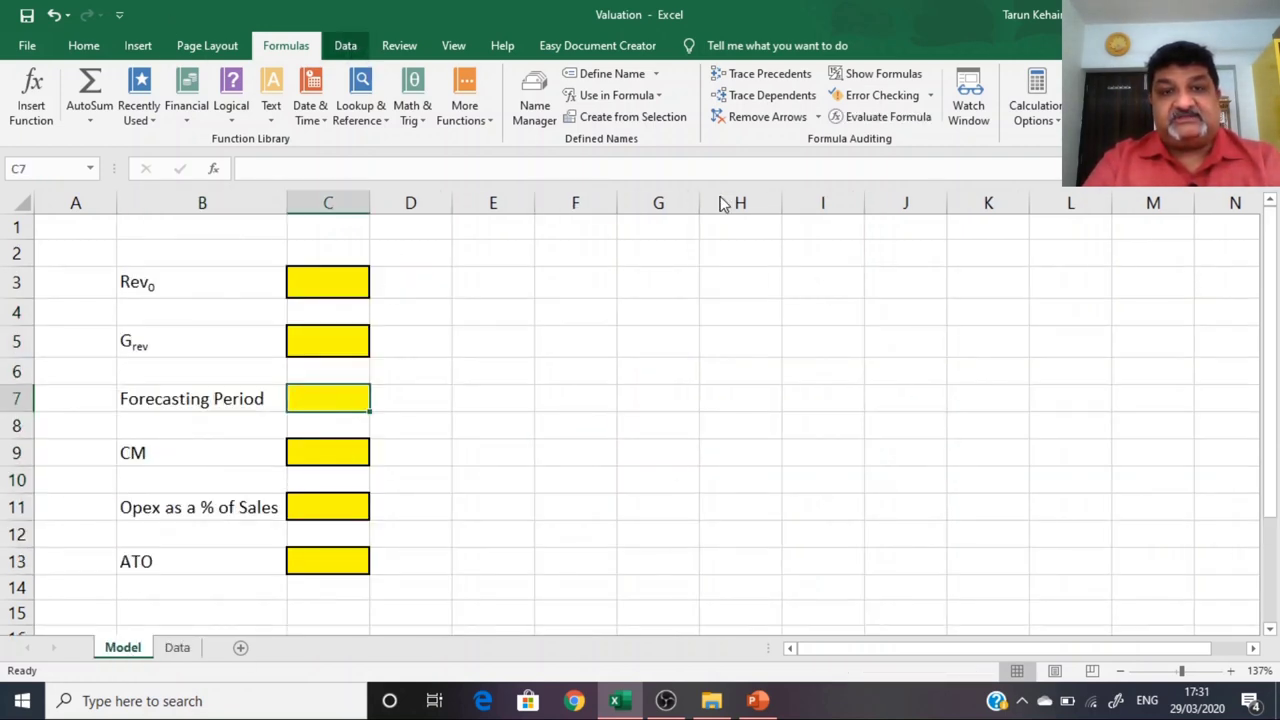
{"action": "left_click", "coordinate": [826, 119]}
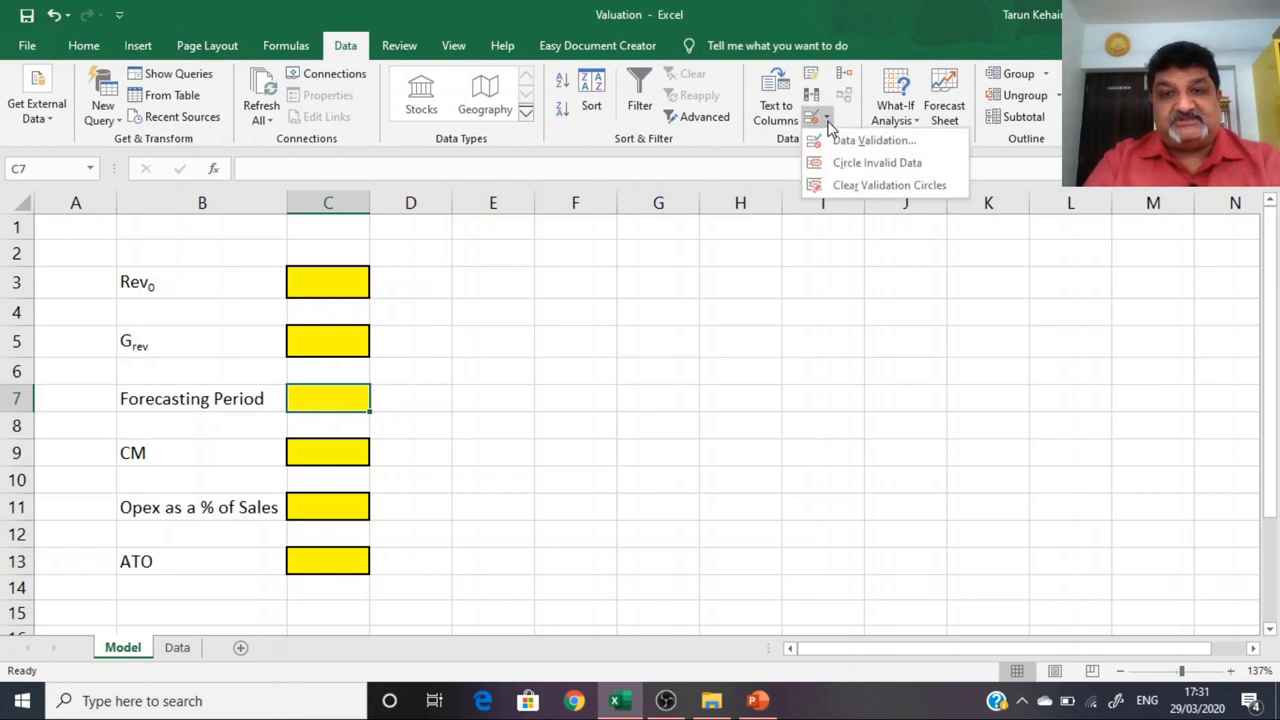
Step: Give C7 a List data validation with source =Forecasting_Period
{"action": "left_click", "coordinate": [826, 119]}
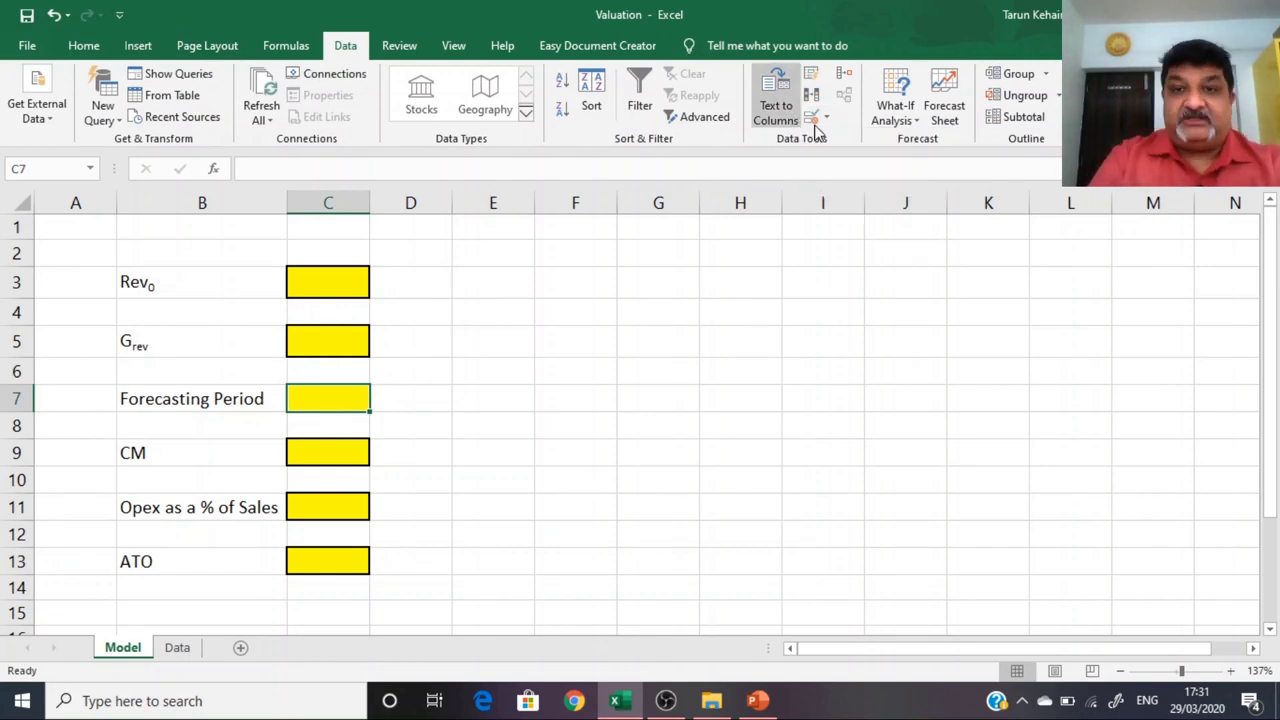
{"action": "left_click", "coordinate": [826, 119]}
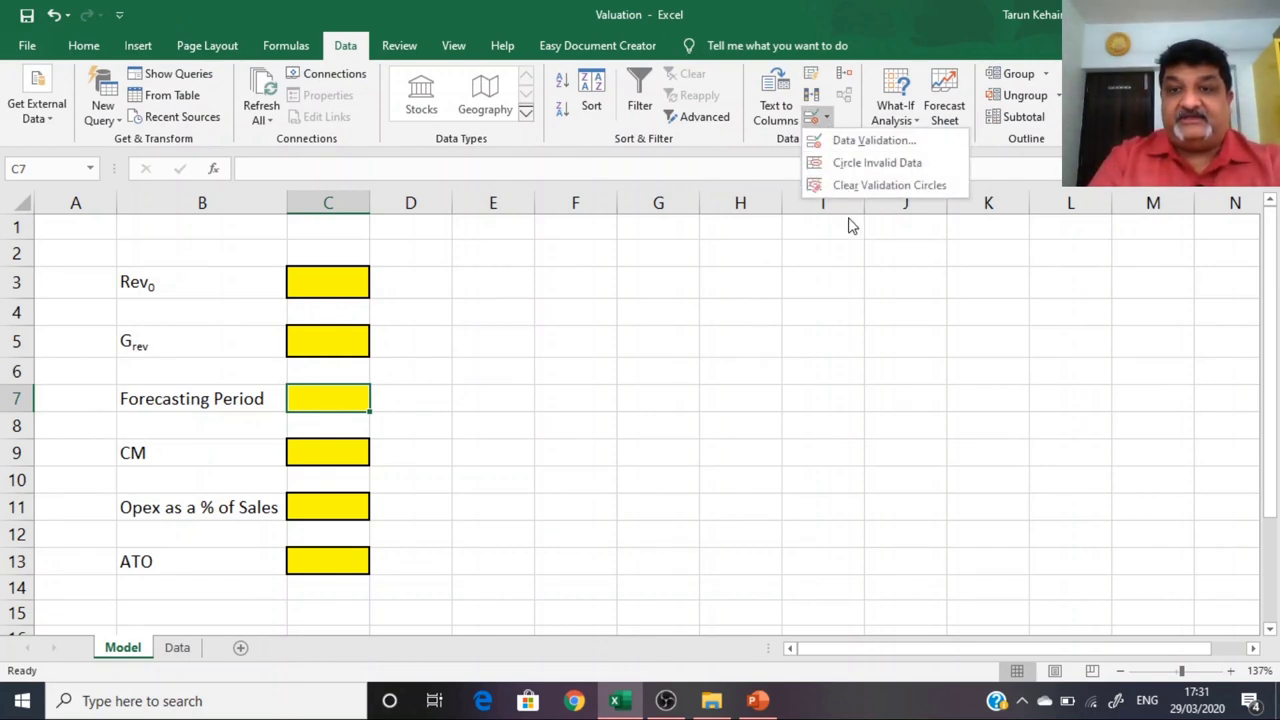
{"action": "left_click", "coordinate": [864, 142]}
{"action": "left_click", "coordinate": [547, 238]}
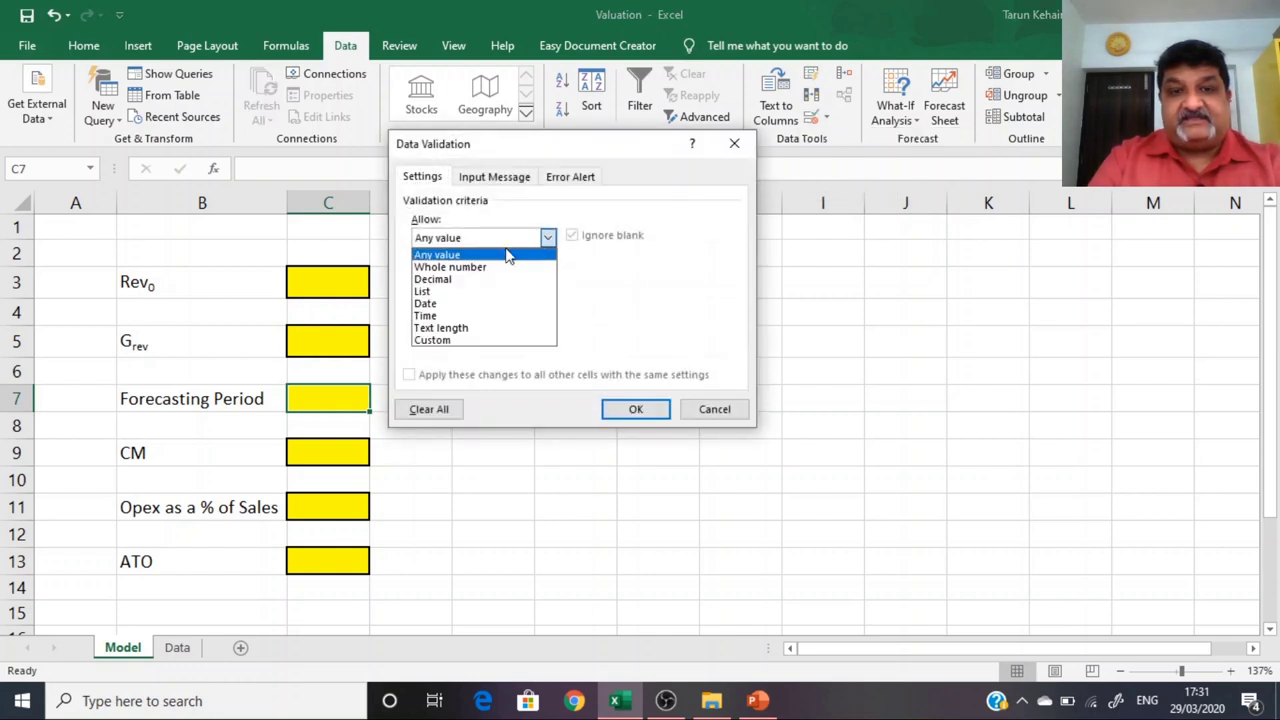
{"action": "left_click", "coordinate": [477, 290]}
{"action": "left_click", "coordinate": [460, 316]}
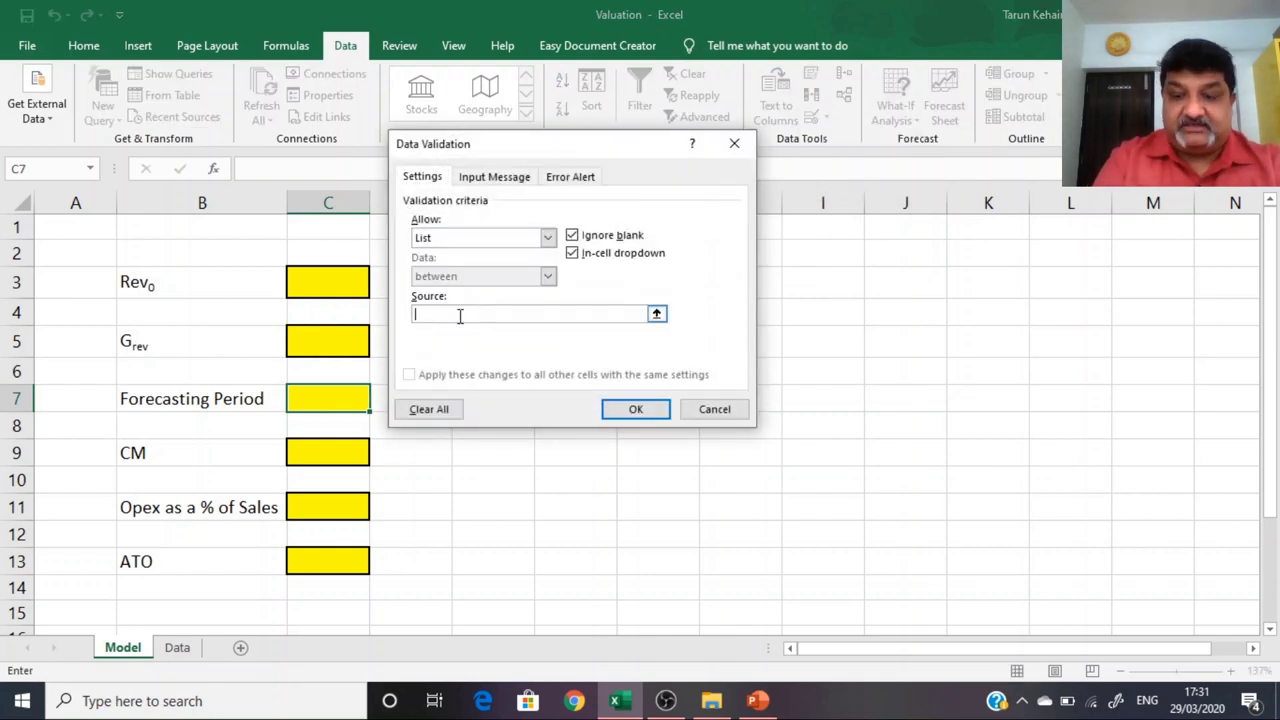
{"action": "type", "text": "=Fin"}
{"action": "key", "text": "BackSpace"}
{"action": "key", "text": "BackSpace"}
{"action": "key", "text": "BackSpace"}
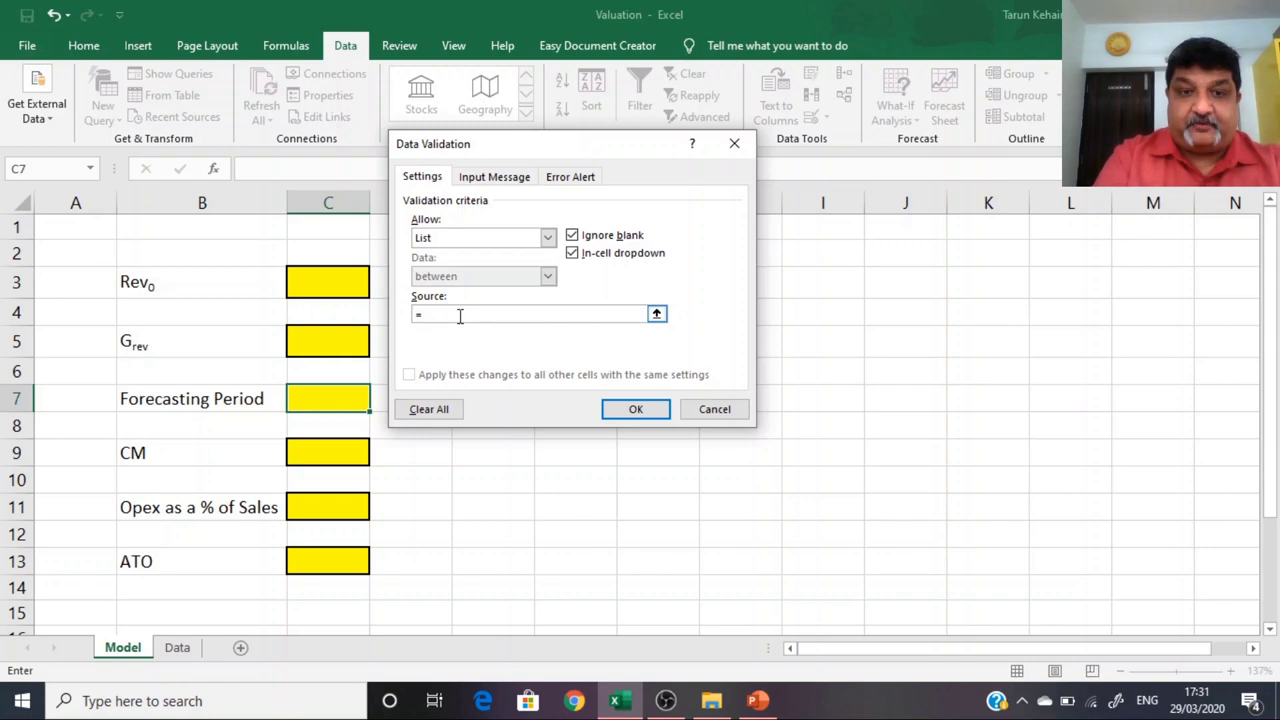
{"action": "type", "text": "Forecasting Pe"}
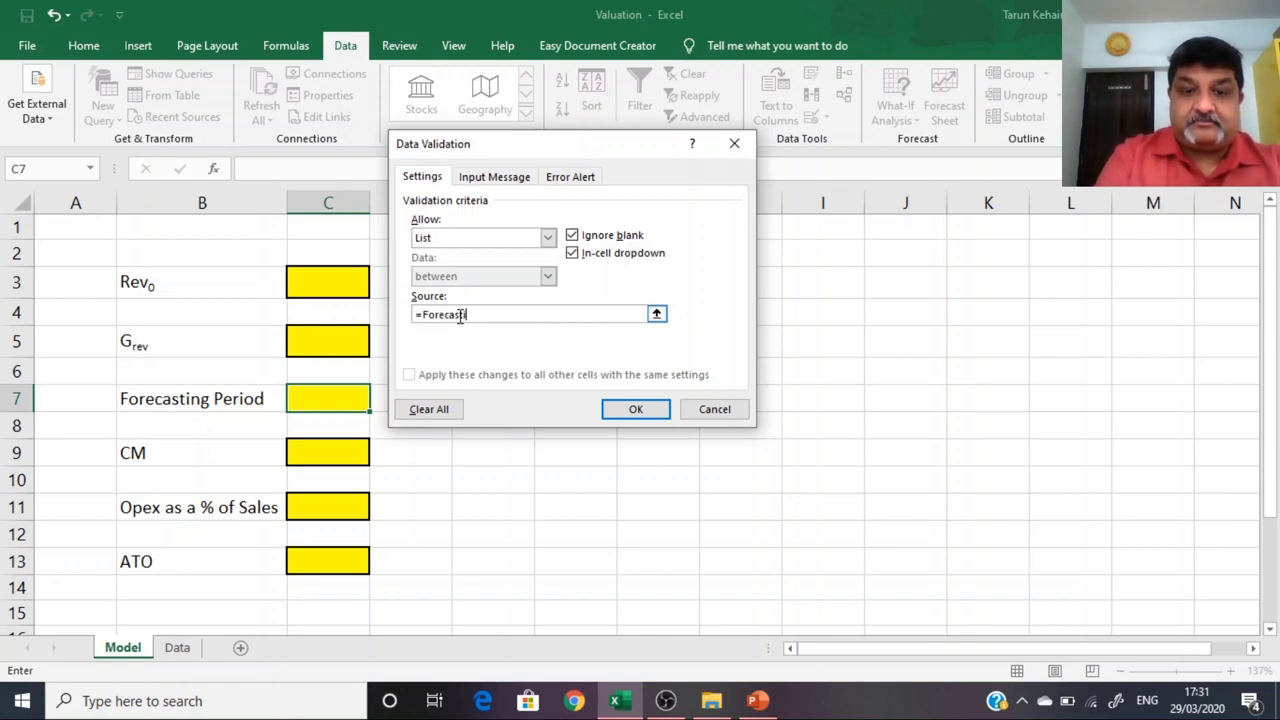
{"action": "key", "text": "BackSpace"}
{"action": "key", "text": "BackSpace"}
{"action": "key", "text": "BackSpace"}
{"action": "type", "text": "_Period"}
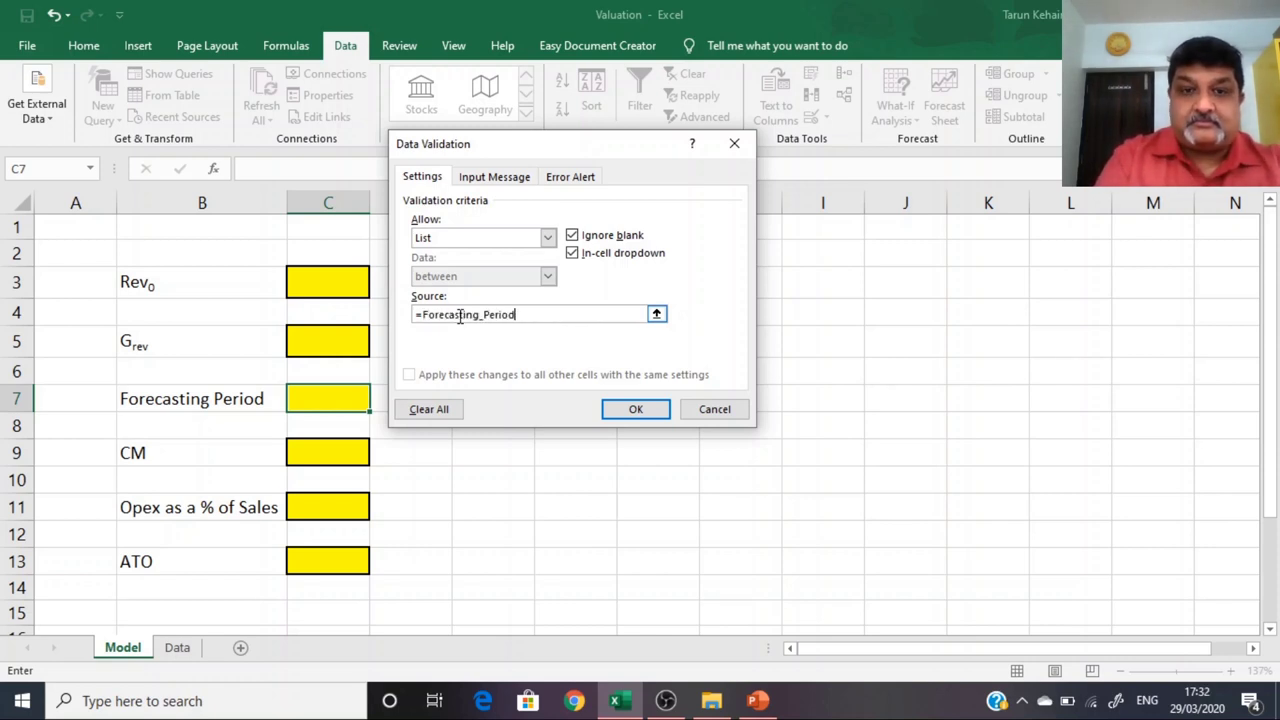
{"action": "key", "text": "Return"}
Step: Check that C7's dropdown lists periods 1 to 10, then switch to the Wings whiteboard
{"action": "left_click", "coordinate": [378, 402]}
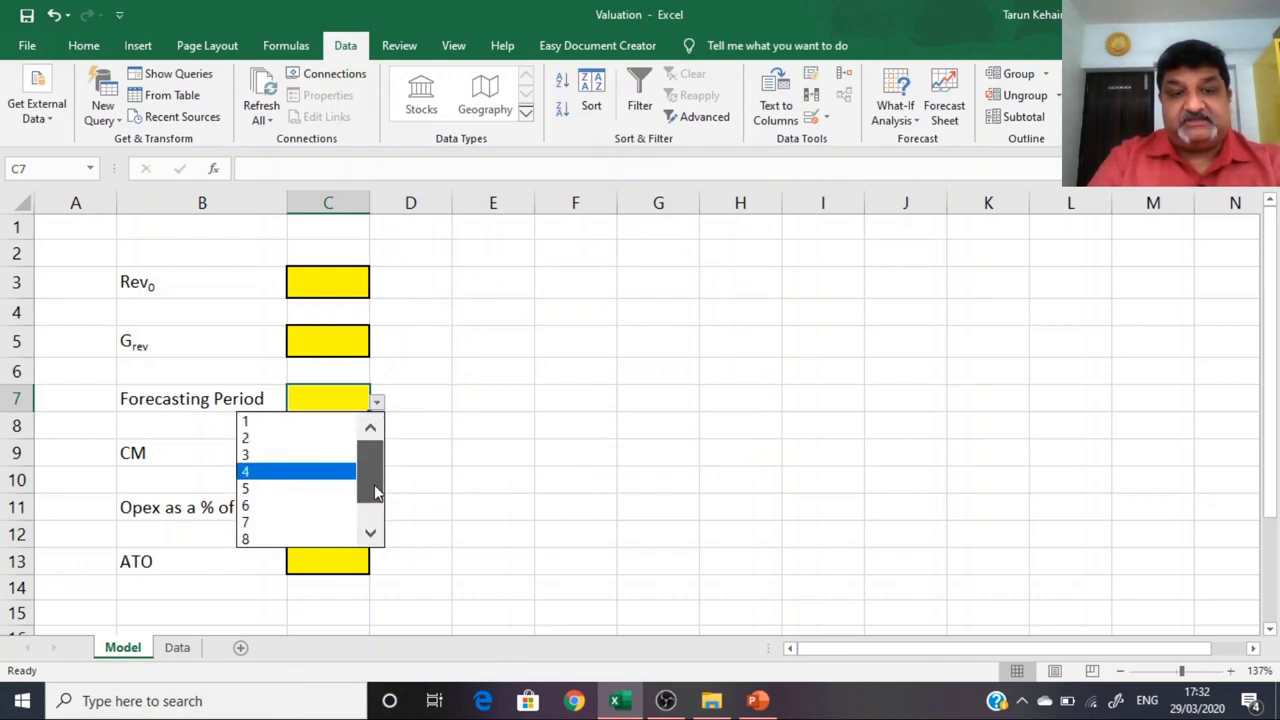
{"action": "left_click_drag", "start_coordinate": [371, 486], "coordinate": [371, 503]}
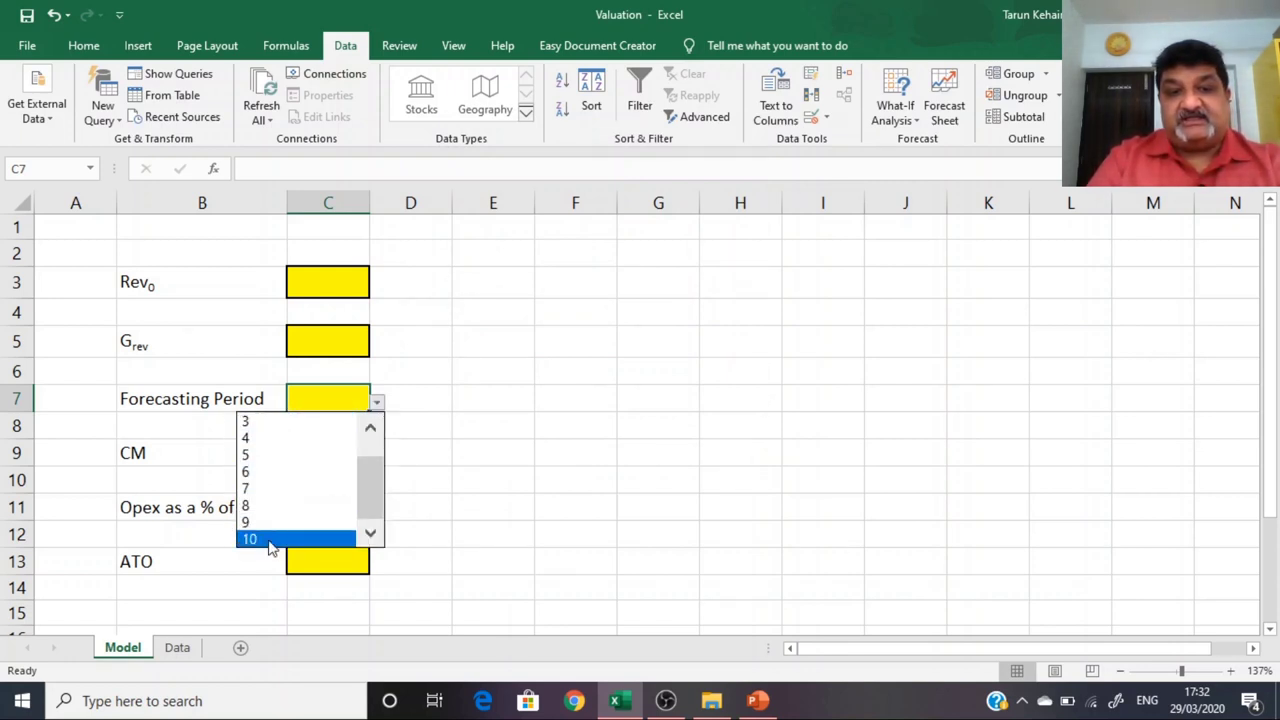
{"action": "left_click_drag", "start_coordinate": [374, 489], "coordinate": [380, 443]}
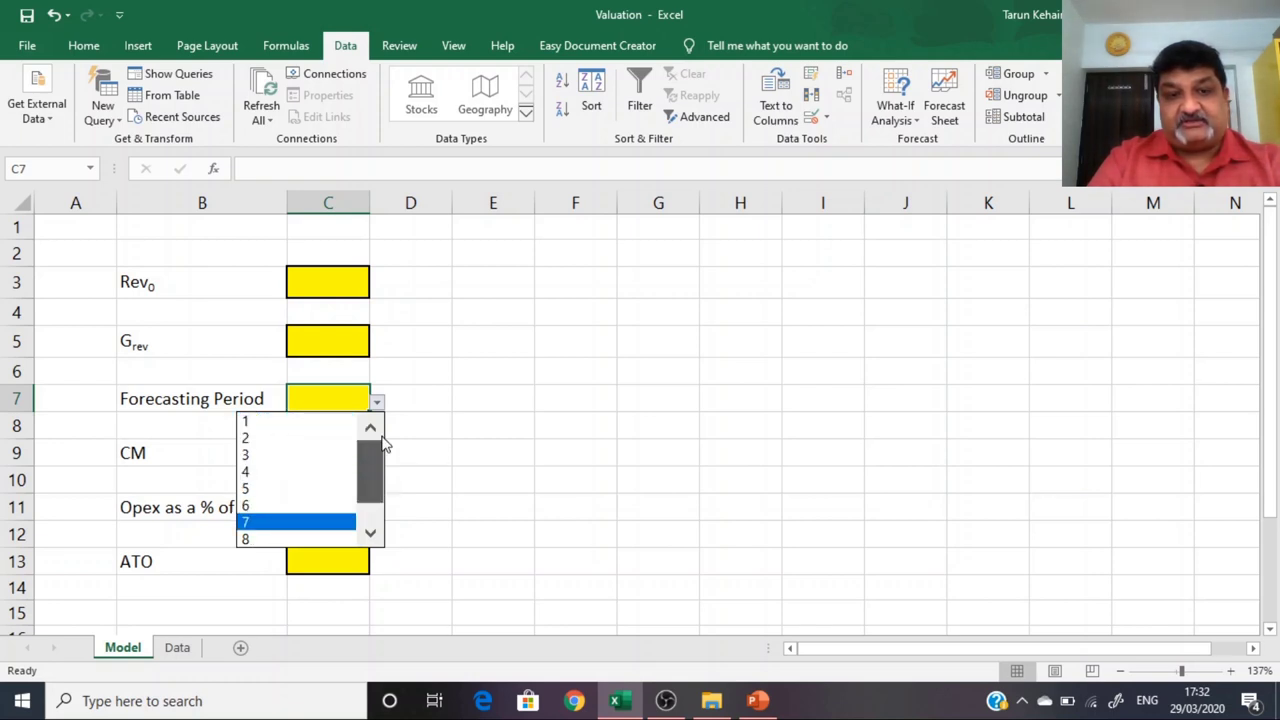
{"action": "left_click", "coordinate": [556, 425]}
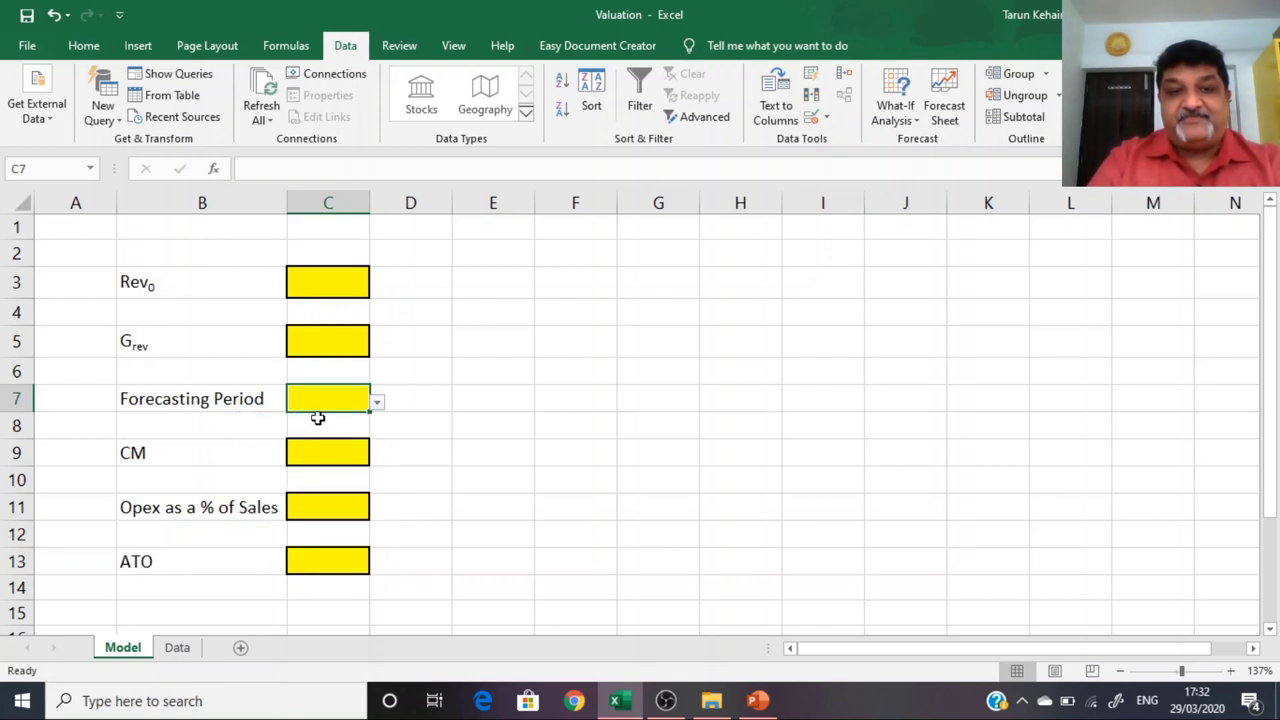
{"action": "left_click", "coordinate": [384, 402]}
{"action": "left_click", "coordinate": [557, 434]}
{"action": "left_click", "coordinate": [343, 397]}
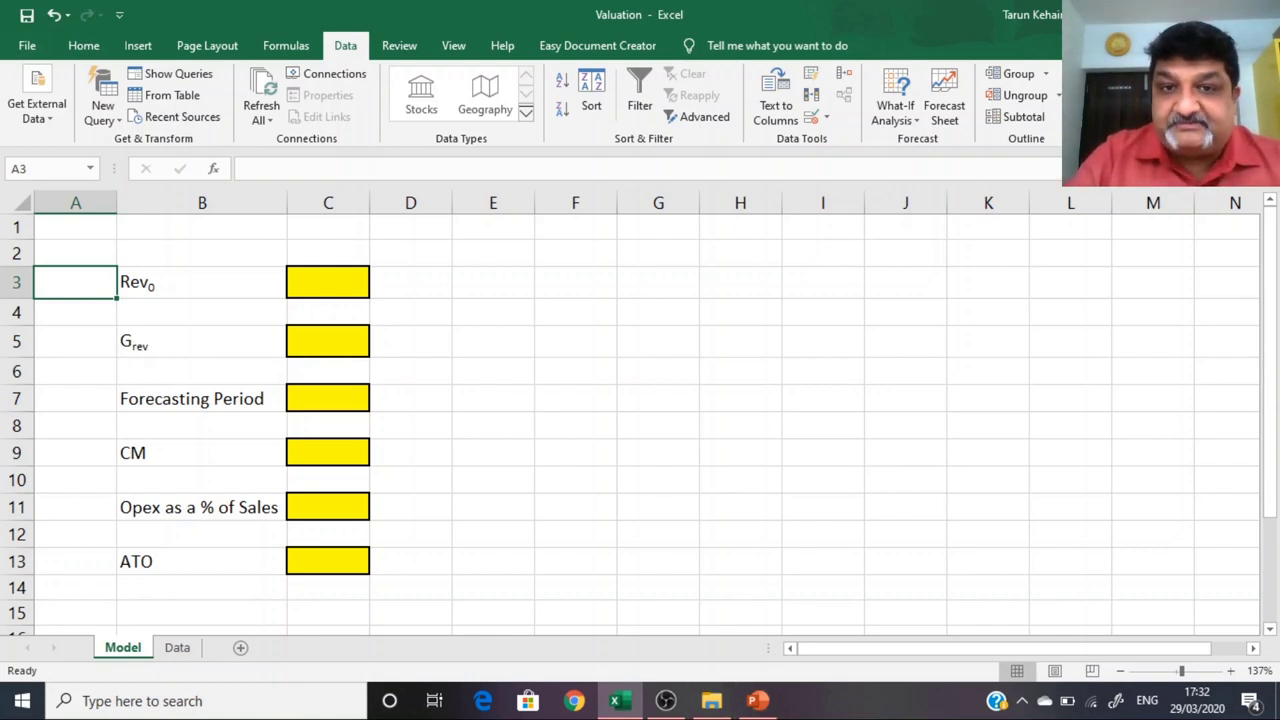
{"action": "key", "text": "alt+Tab"}
Step: Draw a large freehand circle with a line dividing it into sectors
{"action": "left_click", "coordinate": [457, 96]}
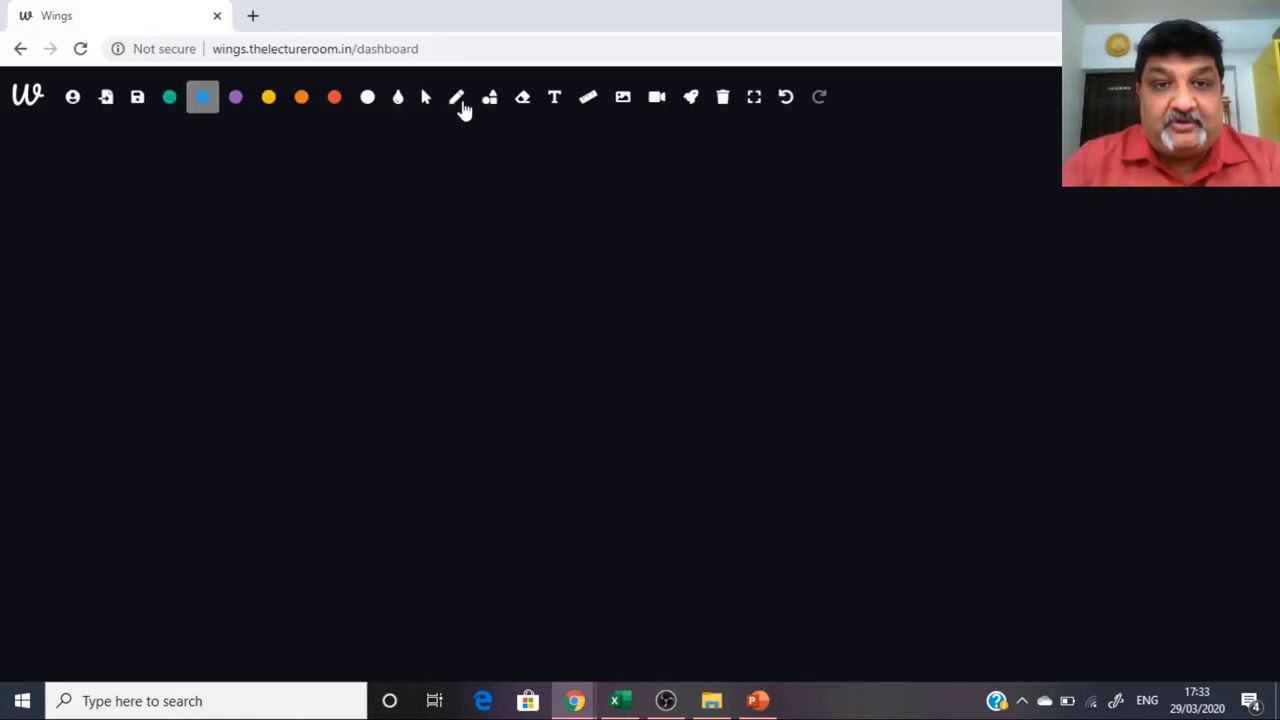
{"action": "mouse_move", "coordinate": [474, 194]}
{"action": "left_mouse_down"}
{"action": "mouse_move", "coordinate": [430, 190]}
{"action": "mouse_move", "coordinate": [285, 280]}
{"action": "mouse_move", "coordinate": [324, 405]}
{"action": "mouse_move", "coordinate": [459, 434]}
{"action": "mouse_move", "coordinate": [598, 370]}
{"action": "mouse_move", "coordinate": [585, 234]}
{"action": "mouse_move", "coordinate": [430, 190]}
{"action": "mouse_move", "coordinate": [448, 270]}
{"action": "mouse_move", "coordinate": [437, 306]}
{"action": "mouse_move", "coordinate": [302, 382]}
{"action": "left_mouse_up"}
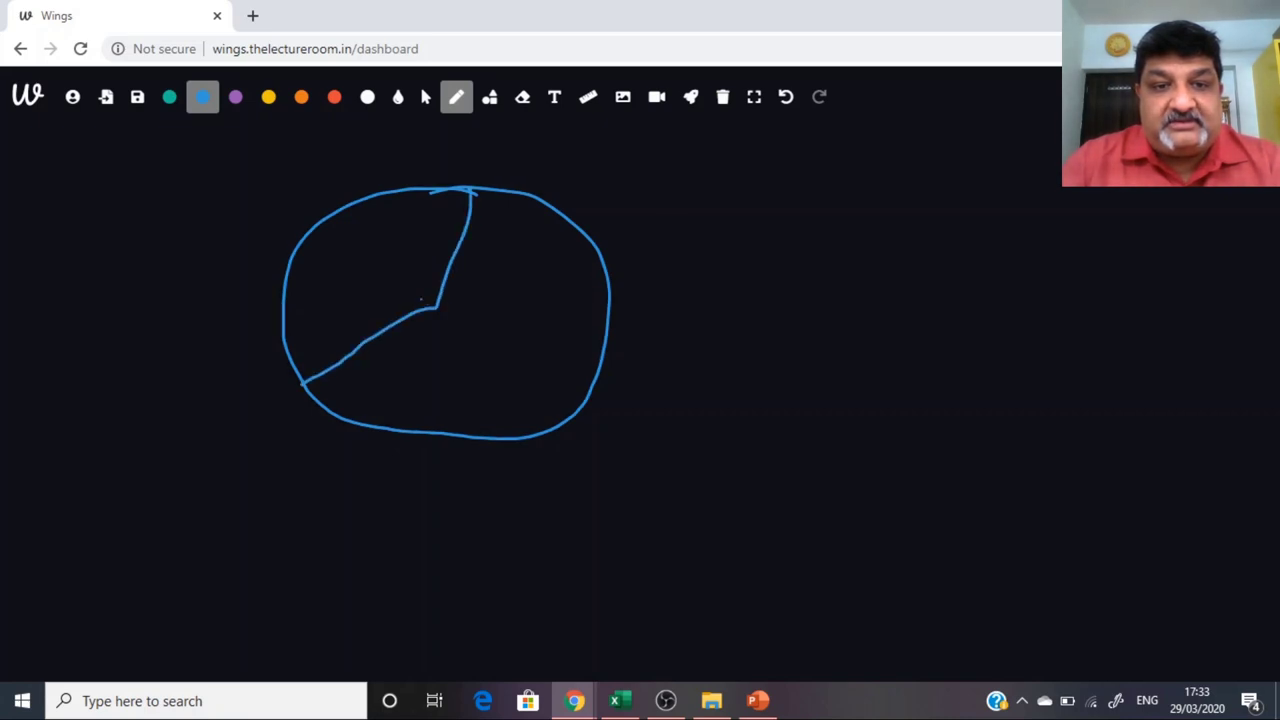
{"action": "left_click_drag", "start_coordinate": [437, 309], "coordinate": [557, 405]}
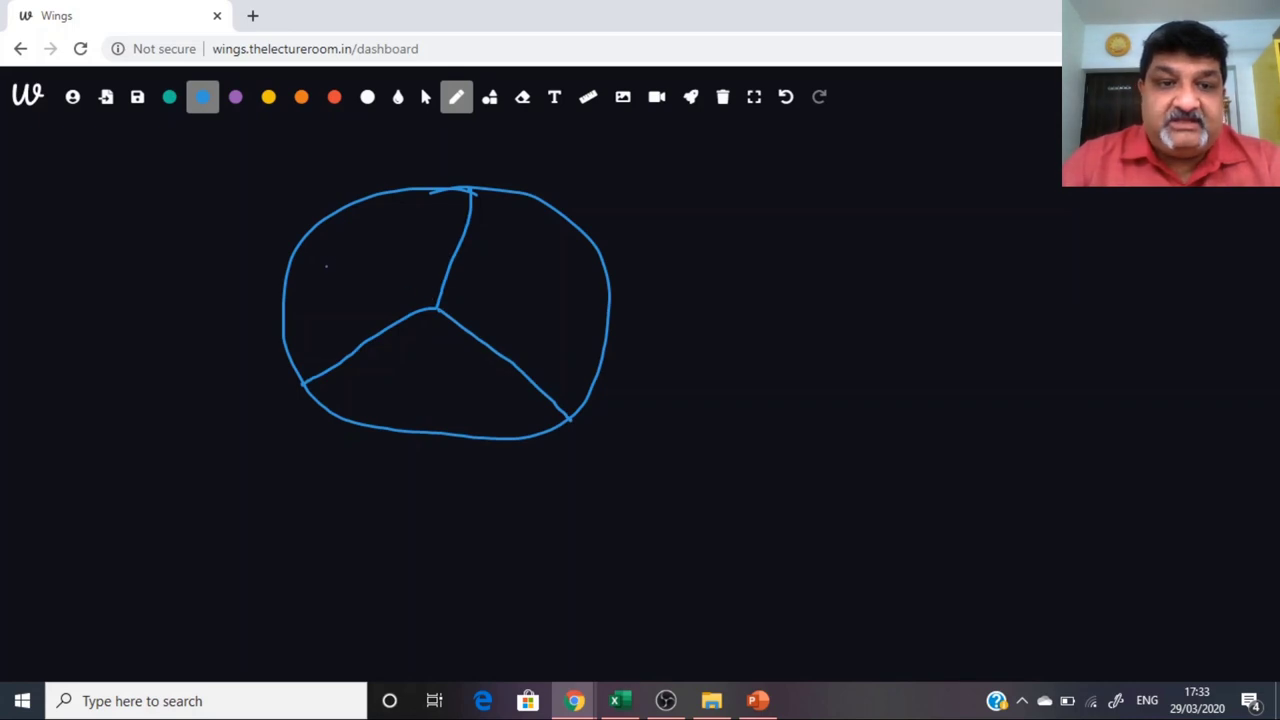
Step: Handwrite Input, Process and Output in the three sectors of the circle
{"action": "mouse_move", "coordinate": [331, 251]}
{"action": "left_mouse_down"}
{"action": "mouse_move", "coordinate": [328, 286]}
{"action": "mouse_move", "coordinate": [352, 237]}
{"action": "left_mouse_up"}
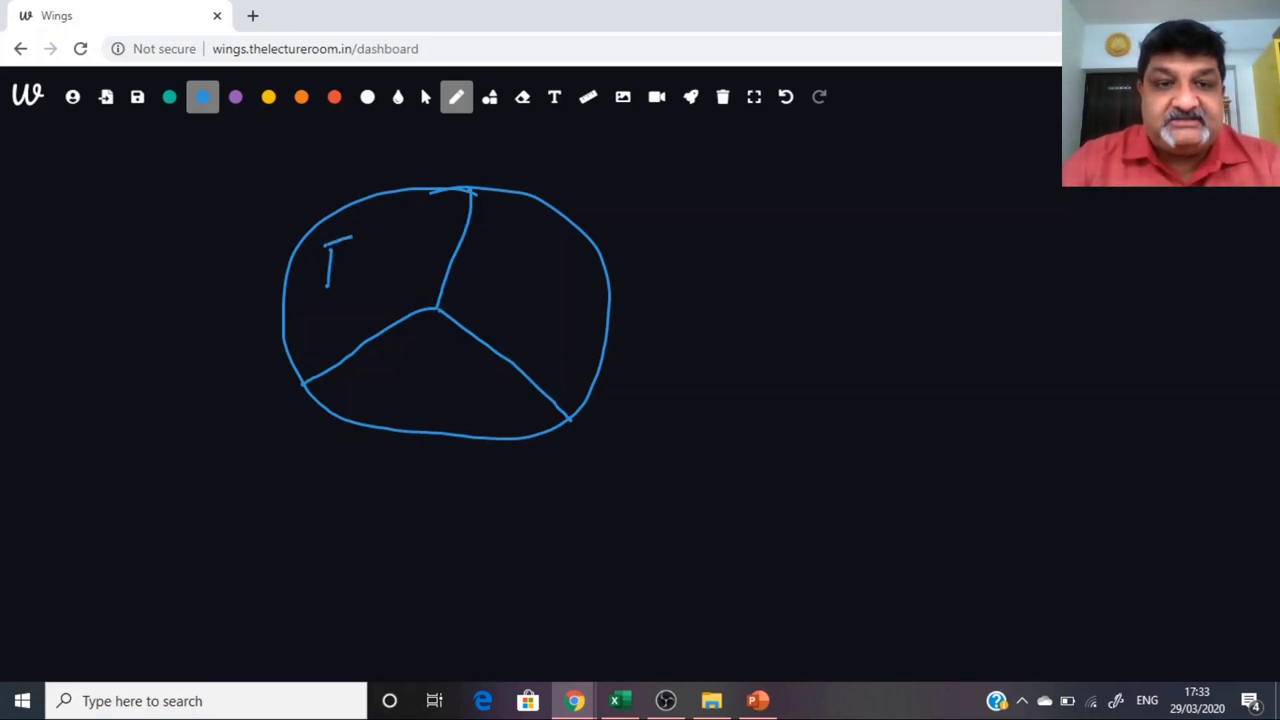
{"action": "mouse_move", "coordinate": [316, 301]}
{"action": "left_mouse_down"}
{"action": "mouse_move", "coordinate": [349, 288]}
{"action": "mouse_move", "coordinate": [372, 239]}
{"action": "mouse_move", "coordinate": [359, 338]}
{"action": "left_mouse_up"}
{"action": "mouse_move", "coordinate": [375, 262]}
{"action": "left_mouse_down"}
{"action": "mouse_move", "coordinate": [382, 284]}
{"action": "mouse_move", "coordinate": [406, 244]}
{"action": "mouse_move", "coordinate": [404, 270]}
{"action": "mouse_move", "coordinate": [424, 282]}
{"action": "mouse_move", "coordinate": [421, 239]}
{"action": "left_mouse_up"}
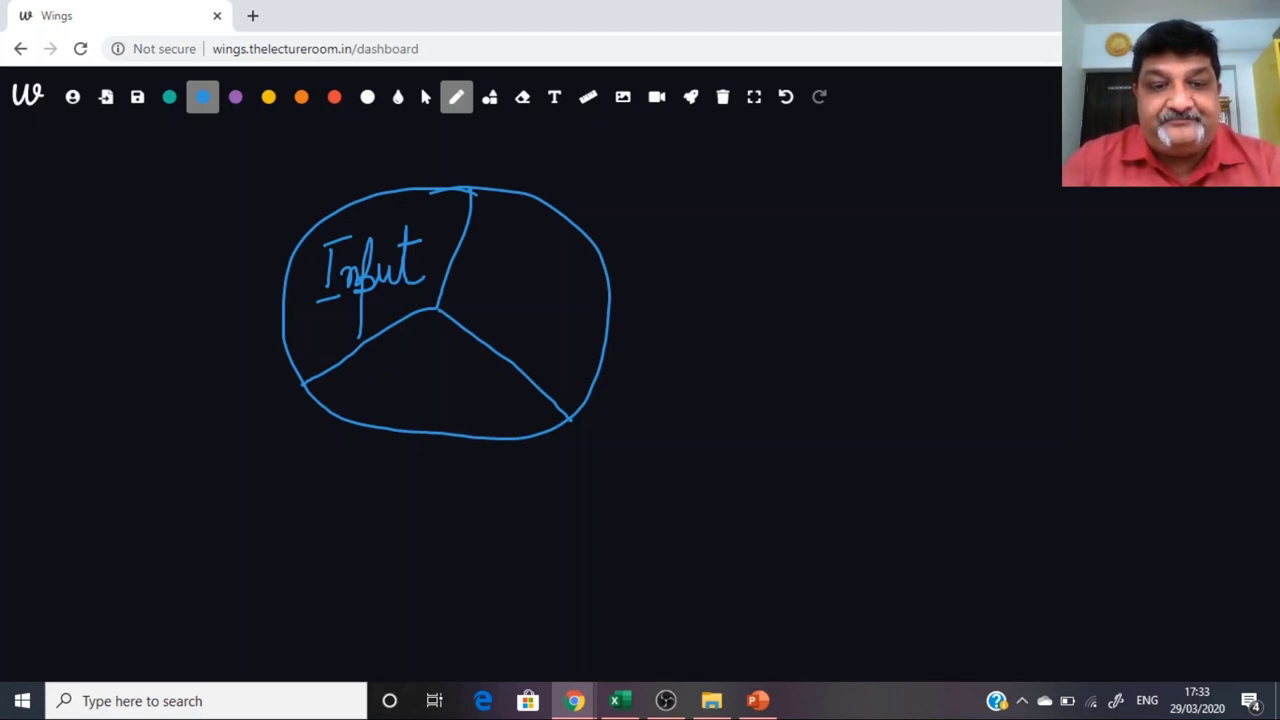
{"action": "mouse_move", "coordinate": [387, 370]}
{"action": "left_mouse_down"}
{"action": "mouse_move", "coordinate": [383, 408]}
{"action": "mouse_move", "coordinate": [408, 360]}
{"action": "mouse_move", "coordinate": [390, 382]}
{"action": "mouse_move", "coordinate": [392, 414]}
{"action": "mouse_move", "coordinate": [406, 396]}
{"action": "mouse_move", "coordinate": [444, 418]}
{"action": "mouse_move", "coordinate": [458, 390]}
{"action": "mouse_move", "coordinate": [470, 414]}
{"action": "left_mouse_up"}
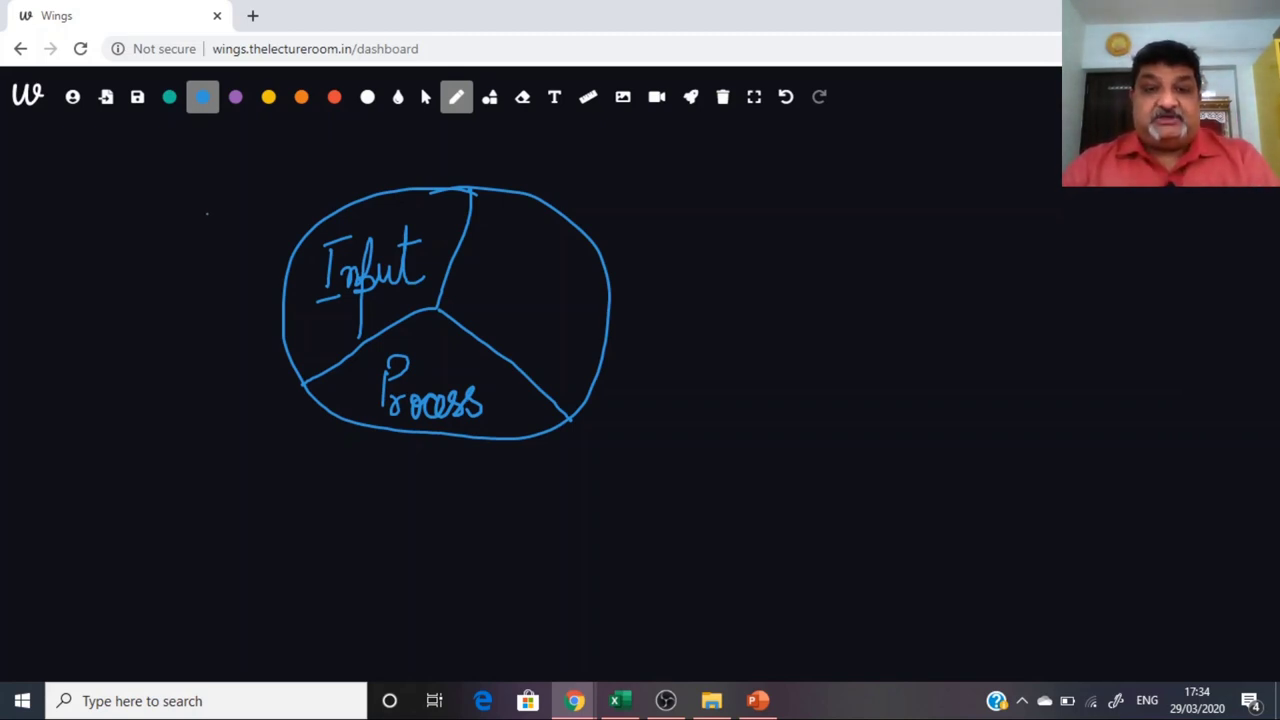
{"action": "mouse_move", "coordinate": [488, 264]}
{"action": "left_mouse_down"}
{"action": "mouse_move", "coordinate": [481, 292]}
{"action": "mouse_move", "coordinate": [502, 285]}
{"action": "mouse_move", "coordinate": [488, 262]}
{"action": "mouse_move", "coordinate": [492, 300]}
{"action": "left_mouse_up"}
{"action": "mouse_move", "coordinate": [505, 287]}
{"action": "left_mouse_down"}
{"action": "mouse_move", "coordinate": [507, 298]}
{"action": "mouse_move", "coordinate": [524, 285]}
{"action": "mouse_move", "coordinate": [530, 308]}
{"action": "mouse_move", "coordinate": [536, 282]}
{"action": "mouse_move", "coordinate": [531, 340]}
{"action": "left_mouse_up"}
{"action": "mouse_move", "coordinate": [532, 288]}
{"action": "left_mouse_down"}
{"action": "mouse_move", "coordinate": [537, 302]}
{"action": "mouse_move", "coordinate": [576, 304]}
{"action": "left_mouse_up"}
{"action": "mouse_move", "coordinate": [581, 270]}
{"action": "left_mouse_down"}
{"action": "mouse_move", "coordinate": [580, 310]}
{"action": "mouse_move", "coordinate": [588, 286]}
{"action": "left_mouse_up"}
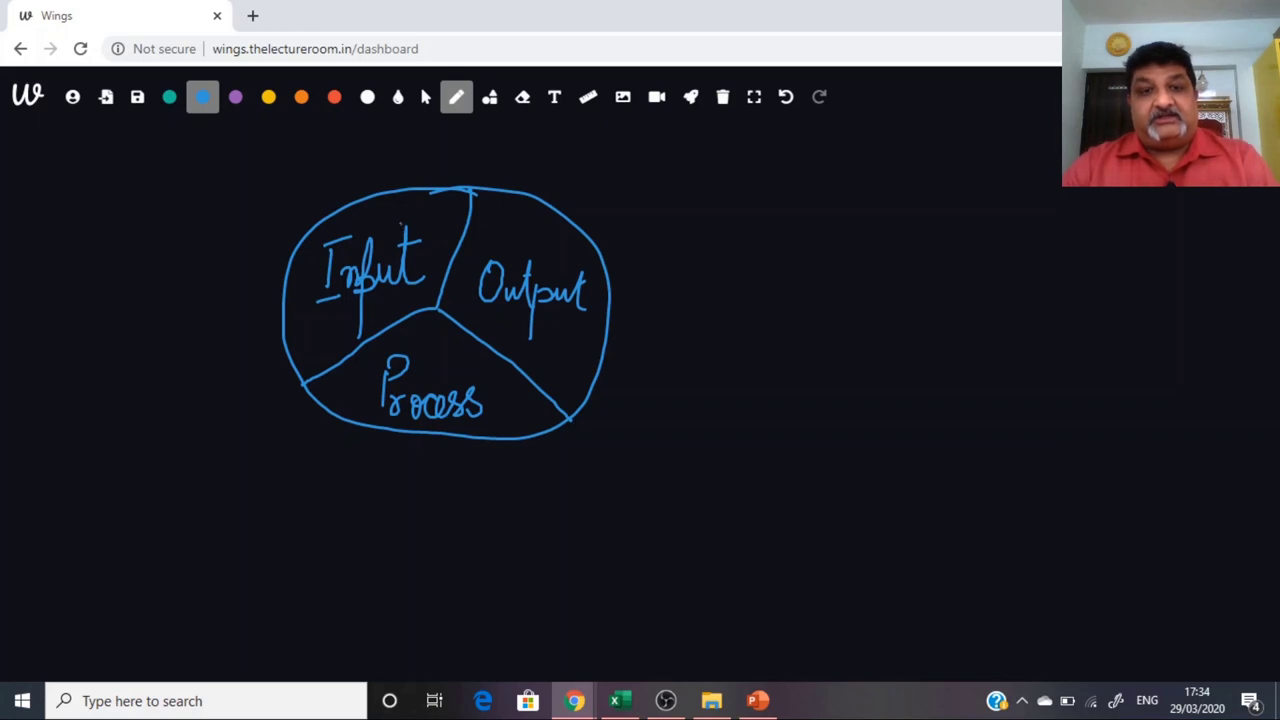
Step: Tick the Input, Process and Output sectors, then return to the Excel workbook
{"action": "left_click_drag", "start_coordinate": [383, 222], "coordinate": [414, 209]}
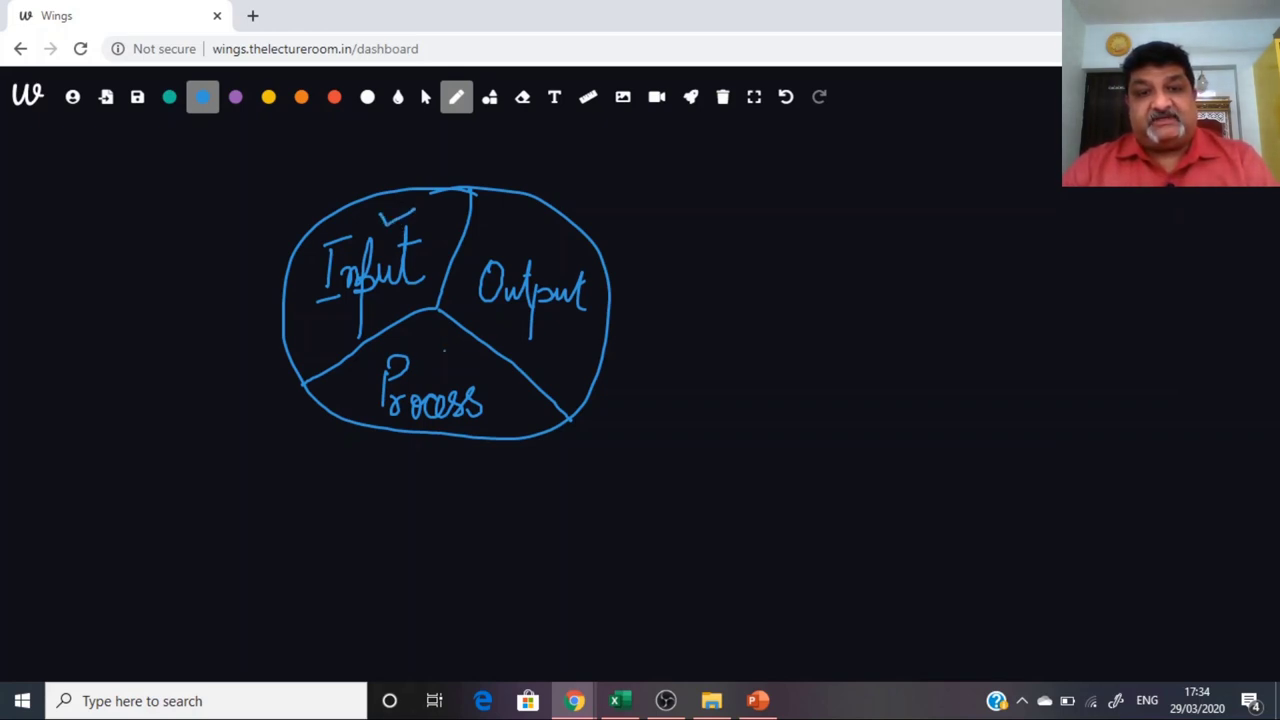
{"action": "left_click_drag", "start_coordinate": [437, 370], "coordinate": [466, 350]}
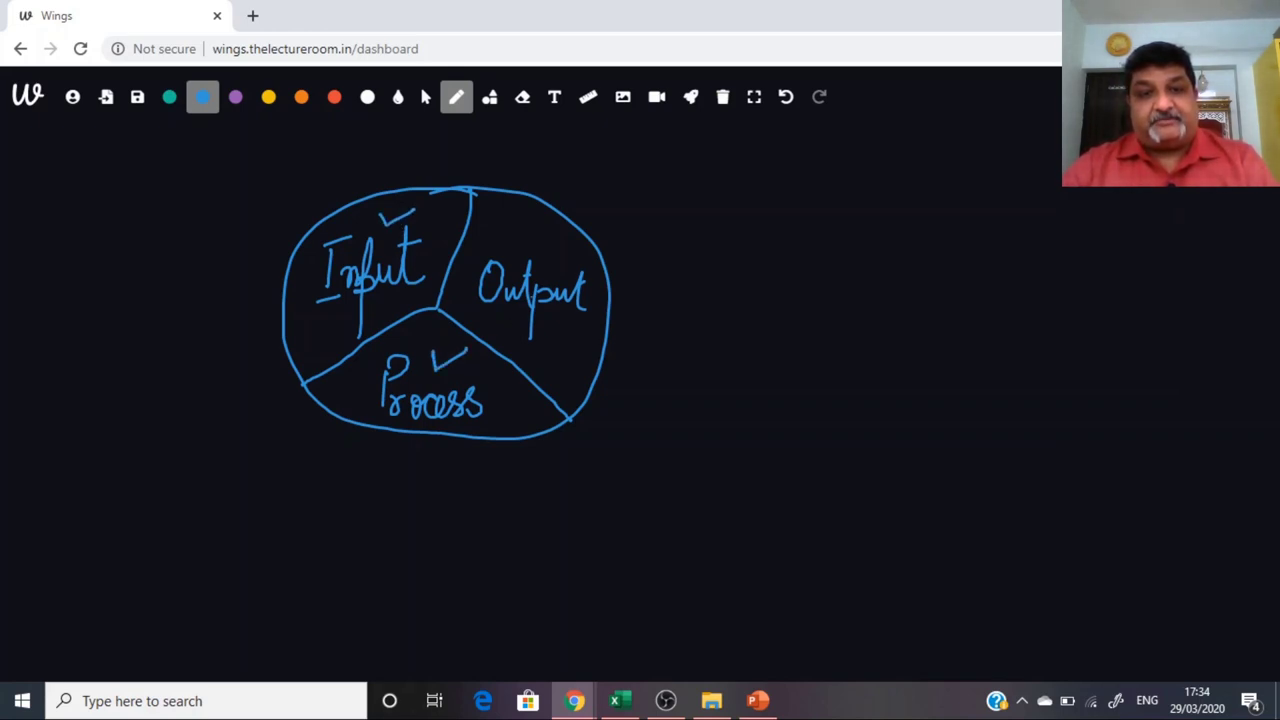
{"action": "left_click_drag", "start_coordinate": [546, 266], "coordinate": [582, 258]}
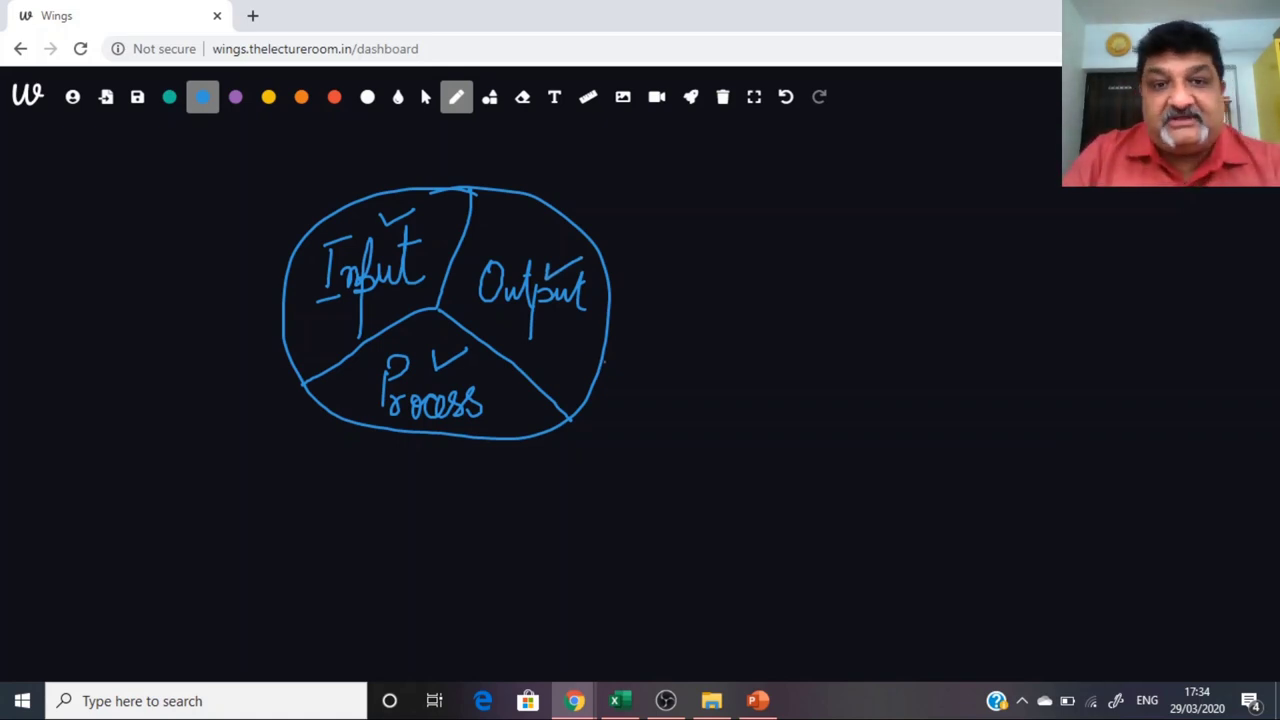
{"action": "left_click", "coordinate": [620, 700]}
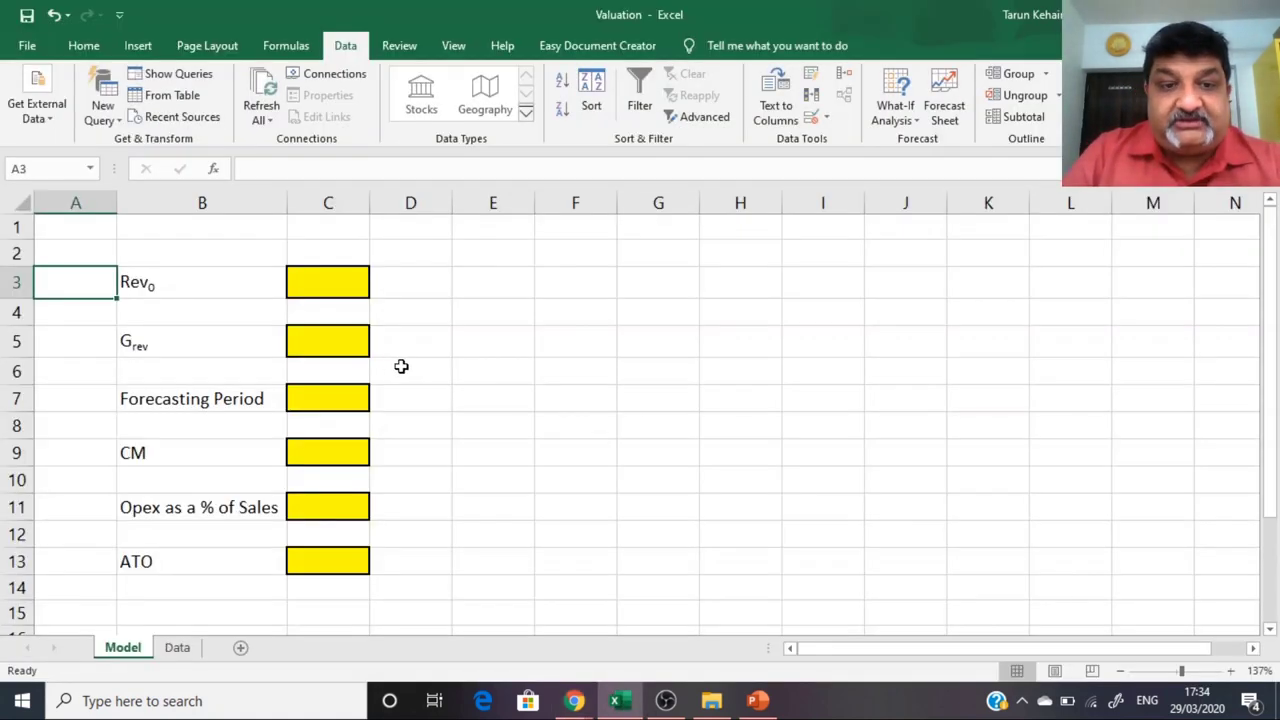
{"action": "left_click", "coordinate": [614, 350]}
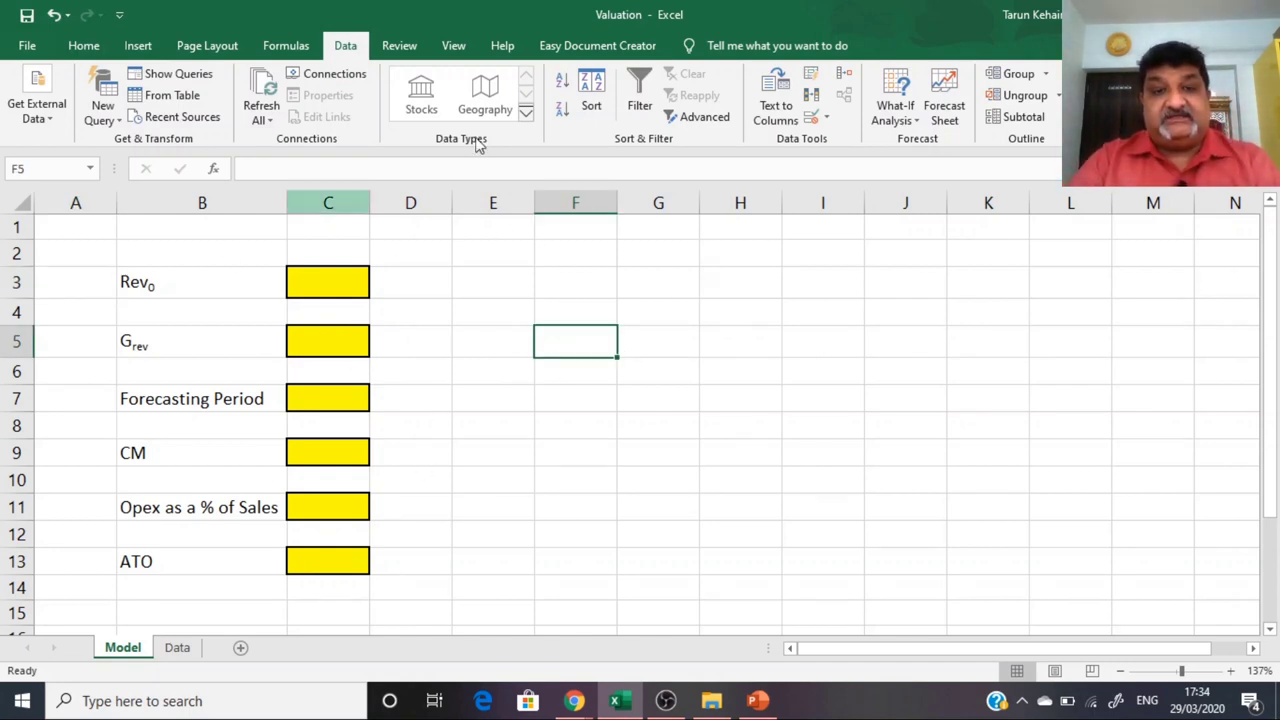
{"action": "left_click", "coordinate": [796, 333]}
{"action": "left_click", "coordinate": [797, 289]}
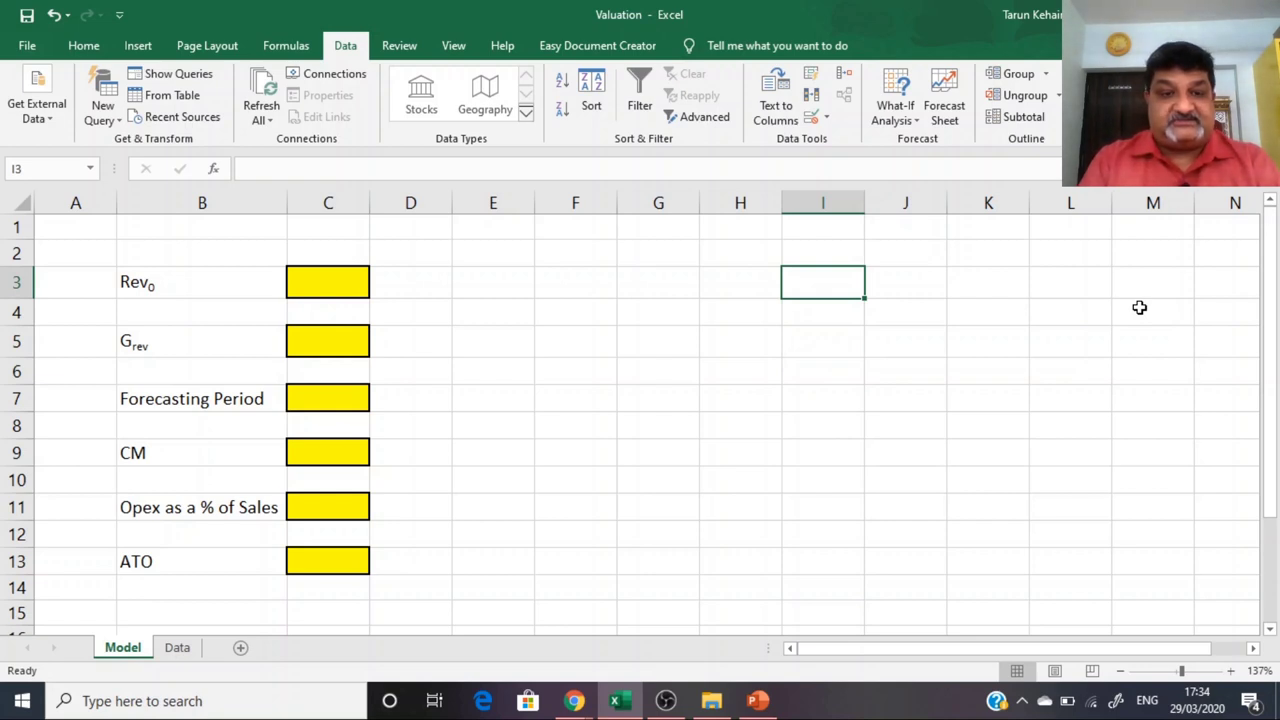
{"action": "key", "text": "Right"}
{"action": "key", "text": "Right"}
{"action": "key", "text": "Right"}
{"action": "key", "text": "Right"}
{"action": "key", "text": "Right"}
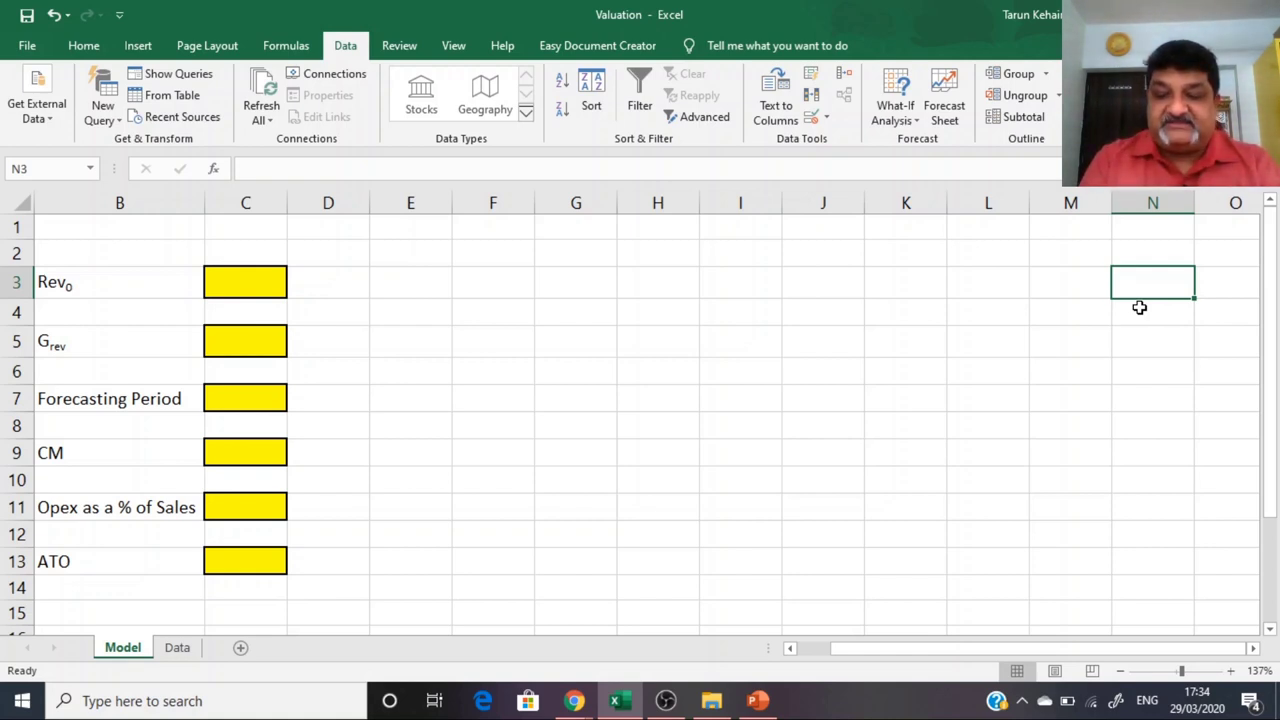
{"action": "key", "text": "Left"}
{"action": "key", "text": "Left"}
{"action": "key", "text": "Left"}
{"action": "key", "text": "Left"}
{"action": "key", "text": "Left"}
{"action": "key", "text": "Left"}
{"action": "key", "text": "Left"}
{"action": "key", "text": "Left"}
{"action": "key", "text": "Left"}
{"action": "key", "text": "Left"}
{"action": "key", "text": "Left"}
{"action": "key", "text": "Left"}
{"action": "key", "text": "Left"}
{"action": "key", "text": "Down"}
{"action": "key", "text": "Down"}
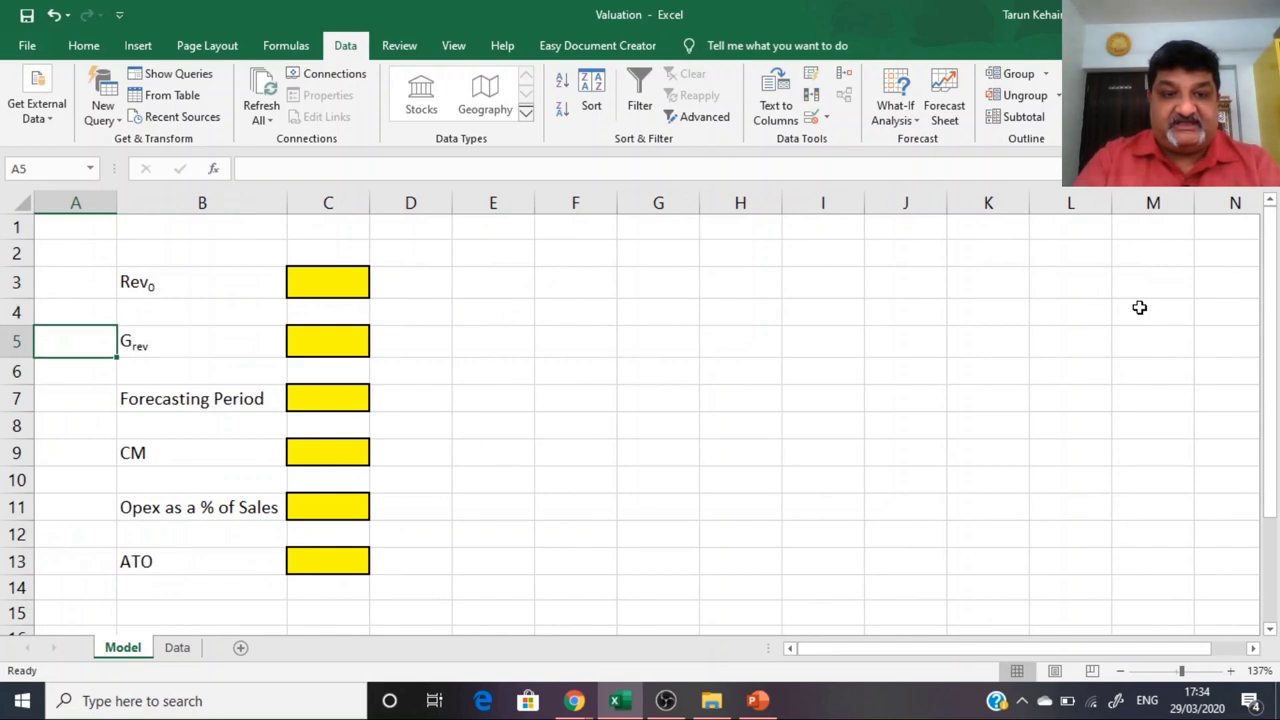
{"action": "left_click", "coordinate": [328, 391]}
{"action": "left_click", "coordinate": [377, 402]}
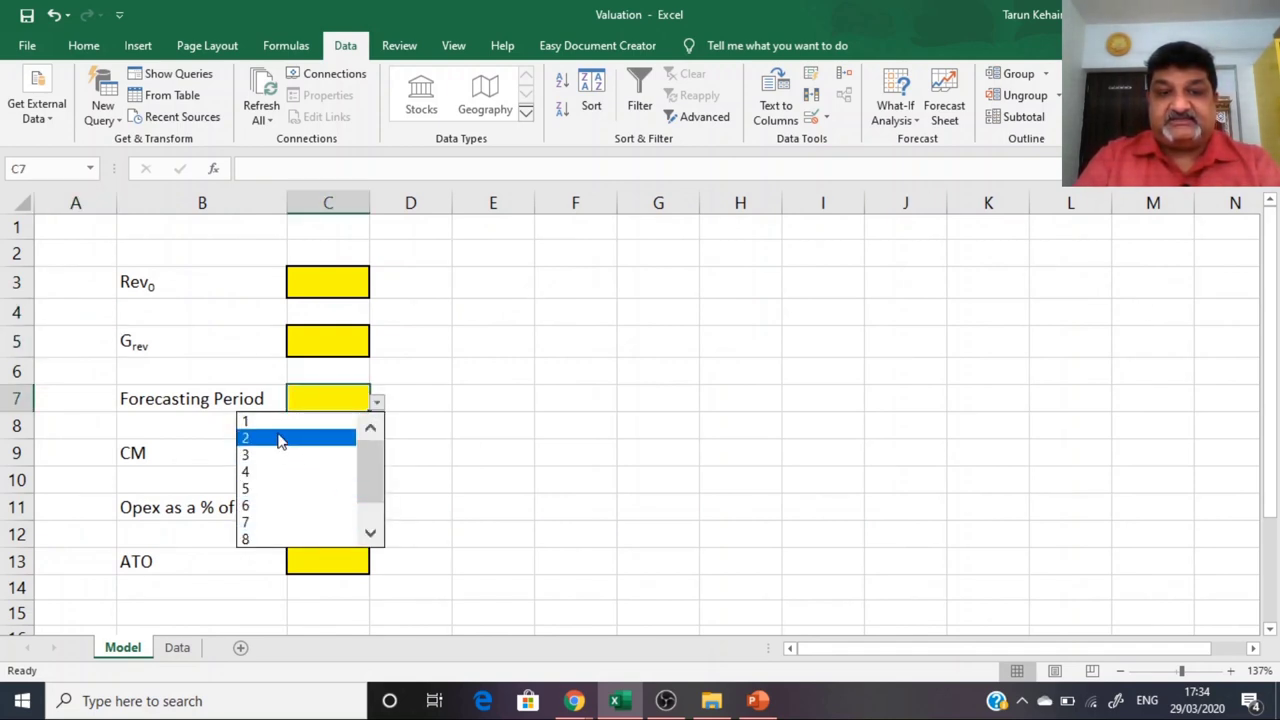
{"action": "left_click", "coordinate": [580, 426]}
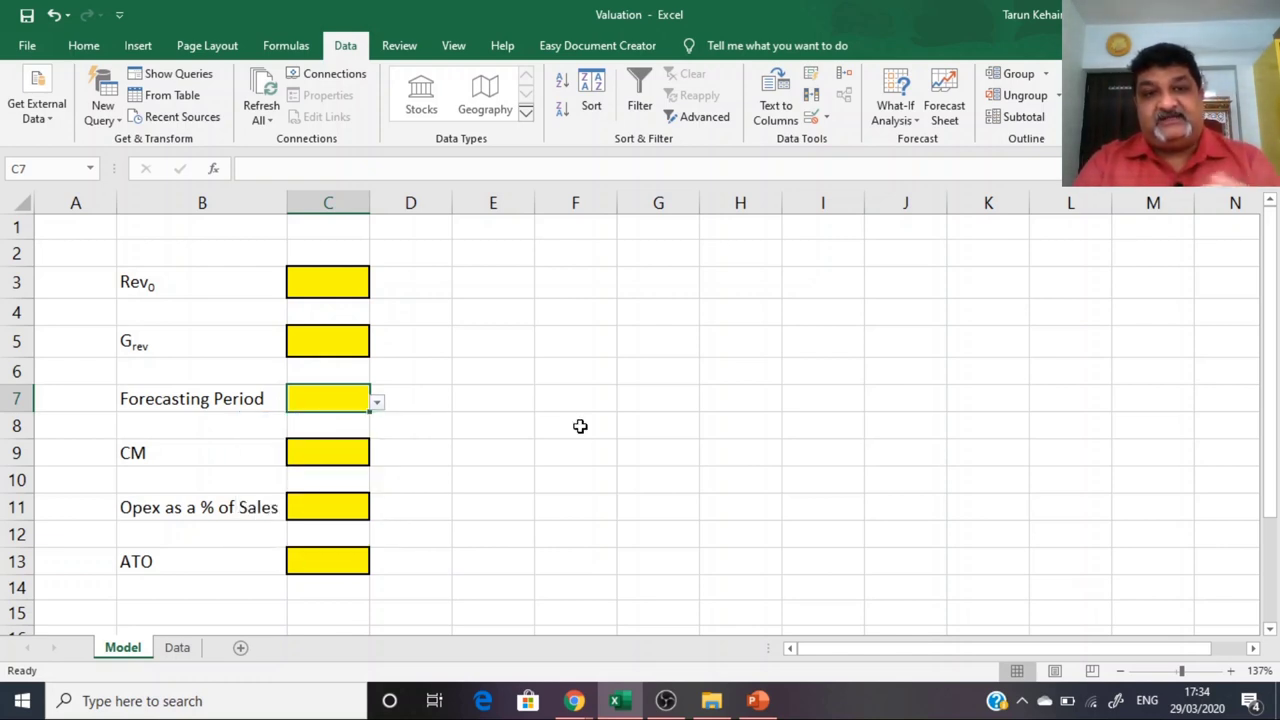
{"action": "left_click", "coordinate": [636, 279]}
{"action": "key", "text": "Right"}
{"action": "key", "text": "Right"}
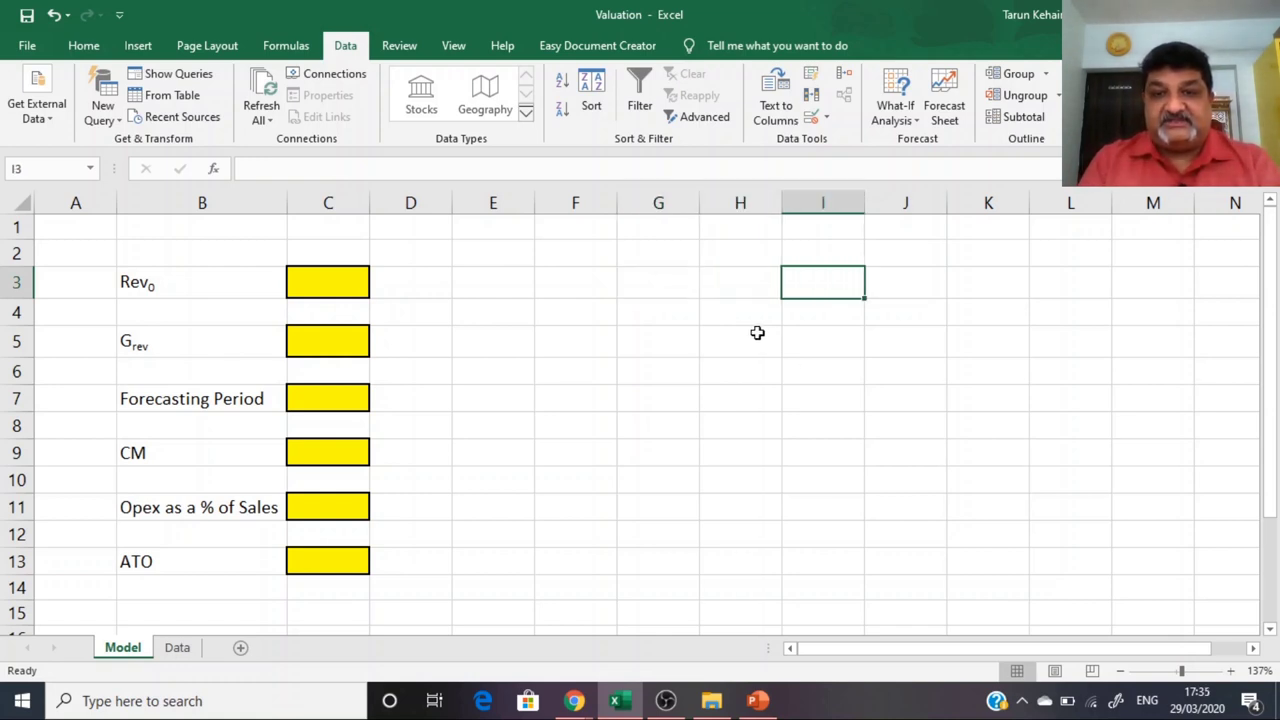
{"action": "key", "text": "Left"}
{"action": "key", "text": "Left"}
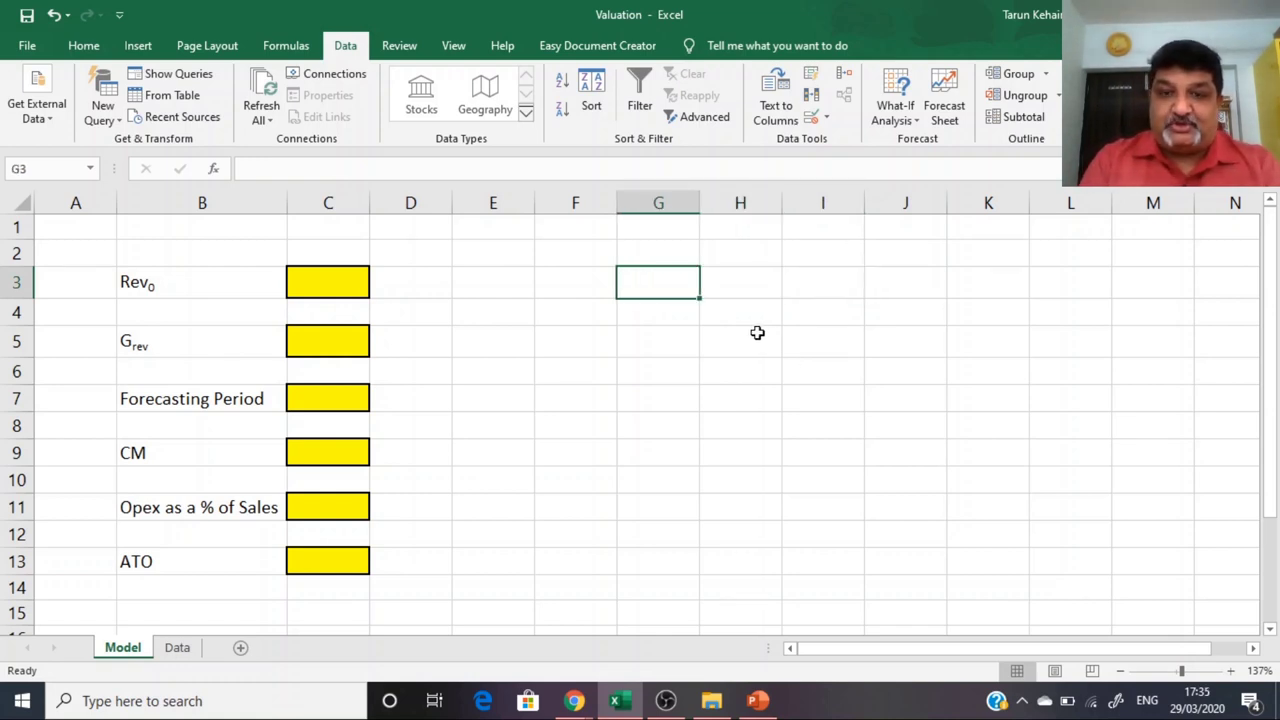
{"action": "key", "text": "Right"}
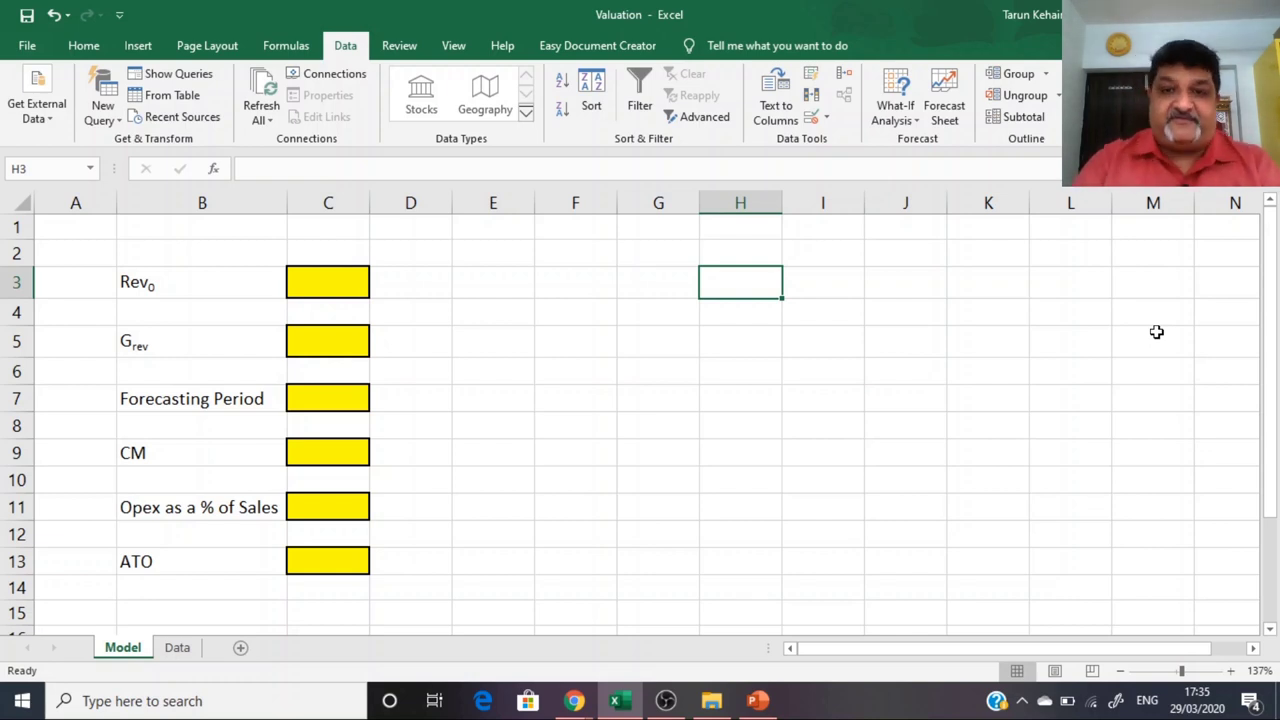
Step: Enter the starting year numbers from 0 in H3:J3 and fill them across to column S
{"action": "type", "text": "Y"}
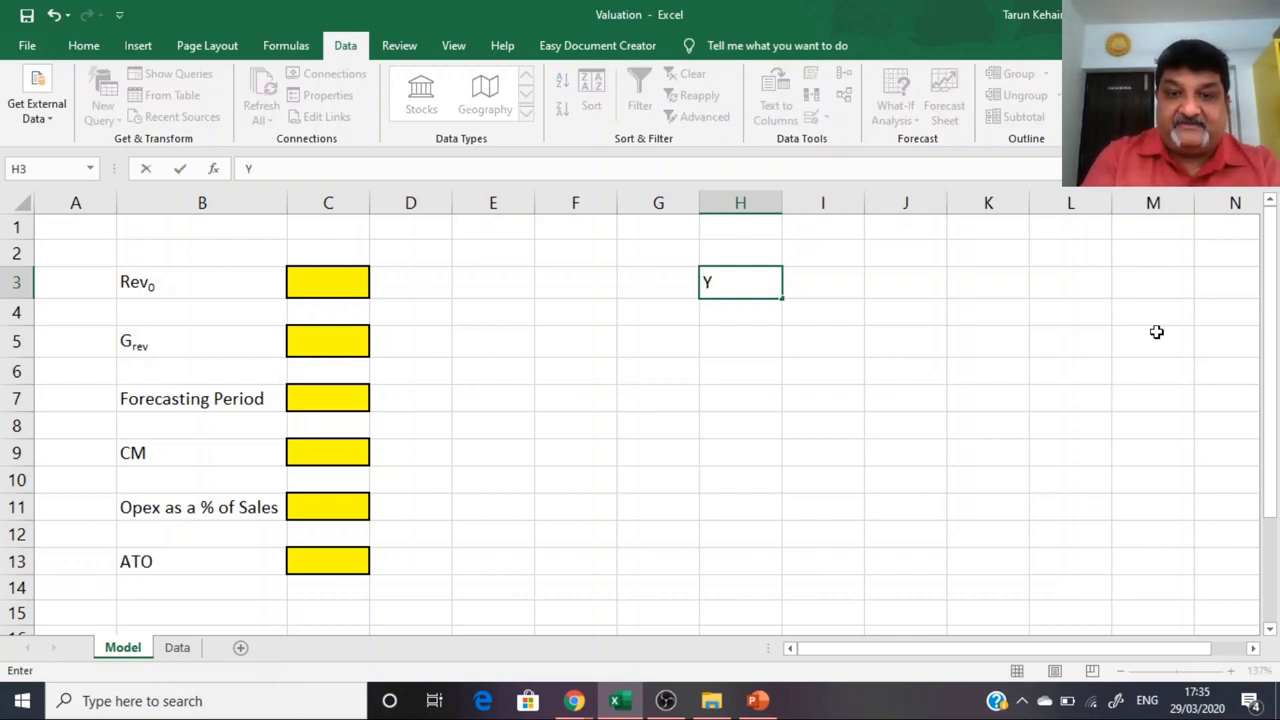
{"action": "key", "text": "Escape"}
{"action": "type", "text": "0"}
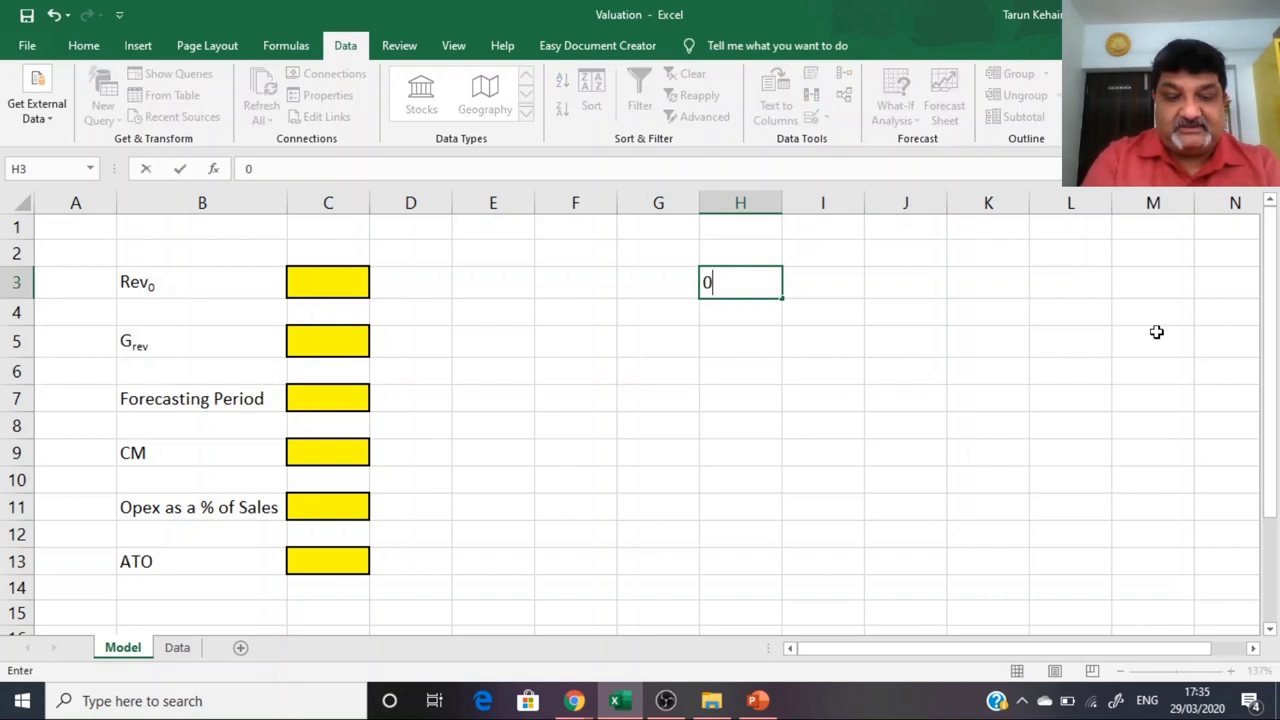
{"action": "key", "text": "Tab"}
{"action": "key", "text": "Tab"}
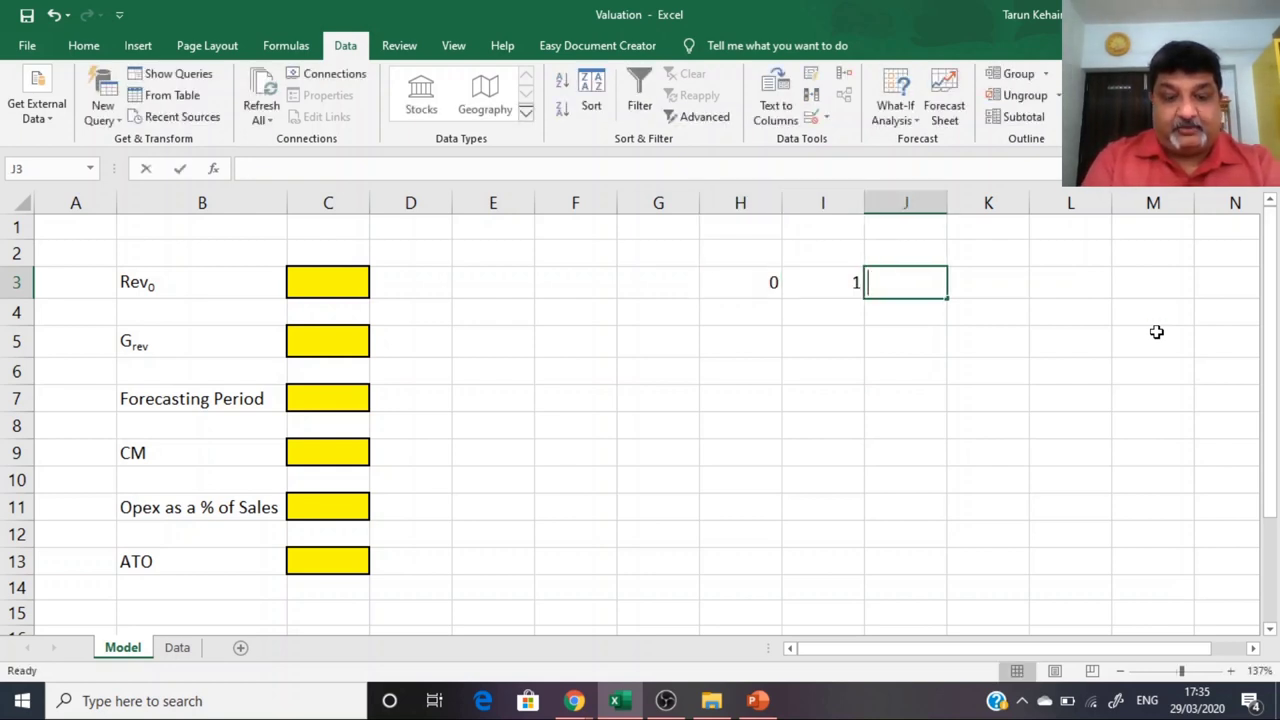
{"action": "type", "text": "2"}
{"action": "key", "text": "Tab"}
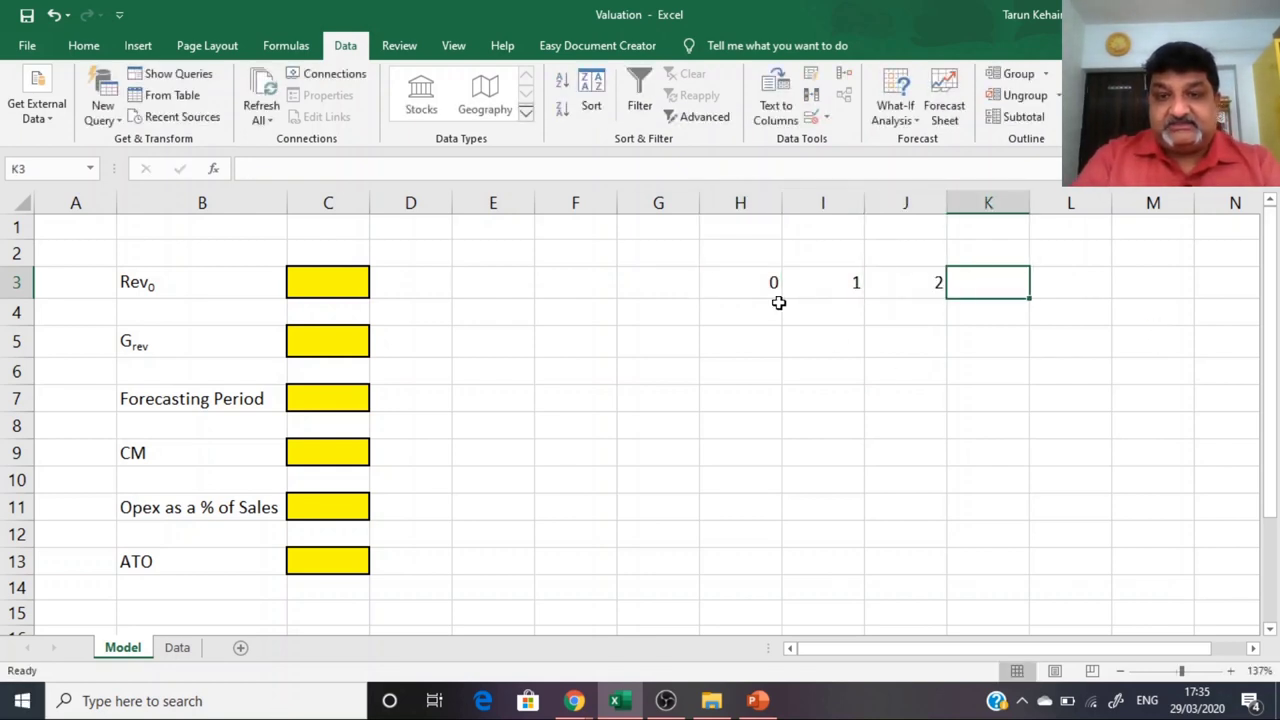
{"action": "left_click", "coordinate": [729, 285]}
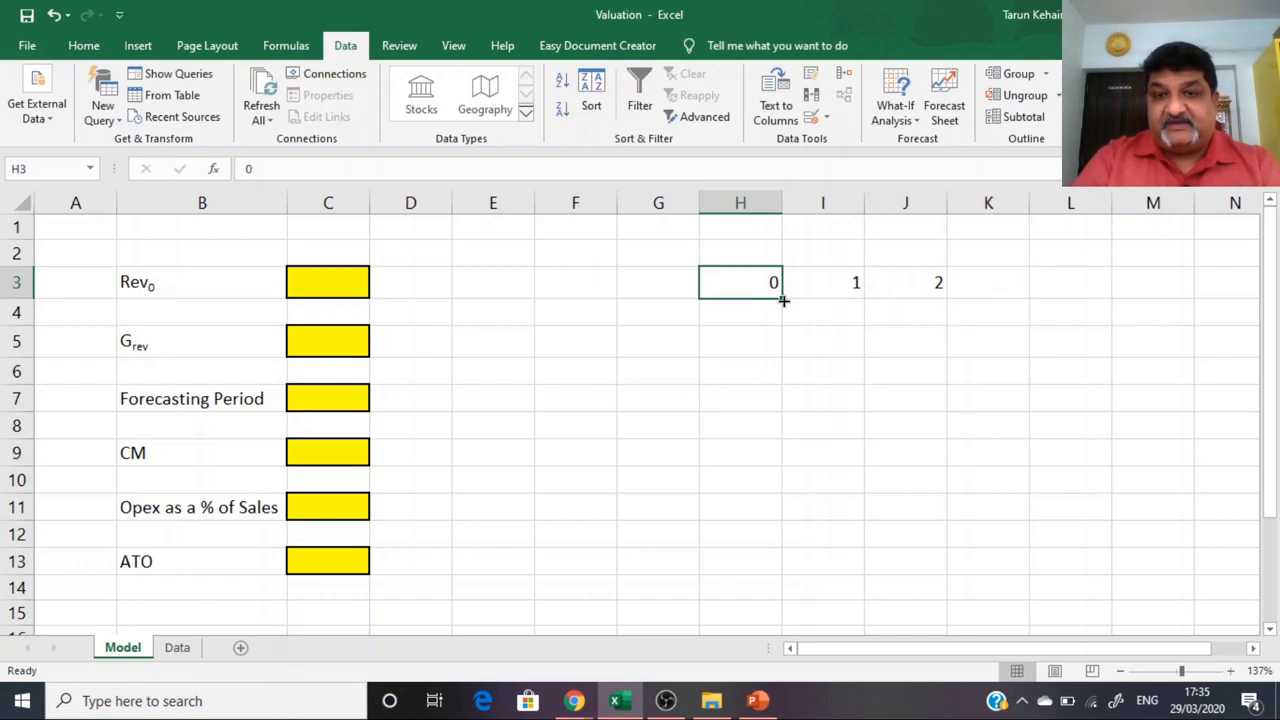
{"action": "left_click", "coordinate": [930, 287], "text": "shift"}
{"action": "left_click_drag", "start_coordinate": [947, 298], "coordinate": [1075, 271]}
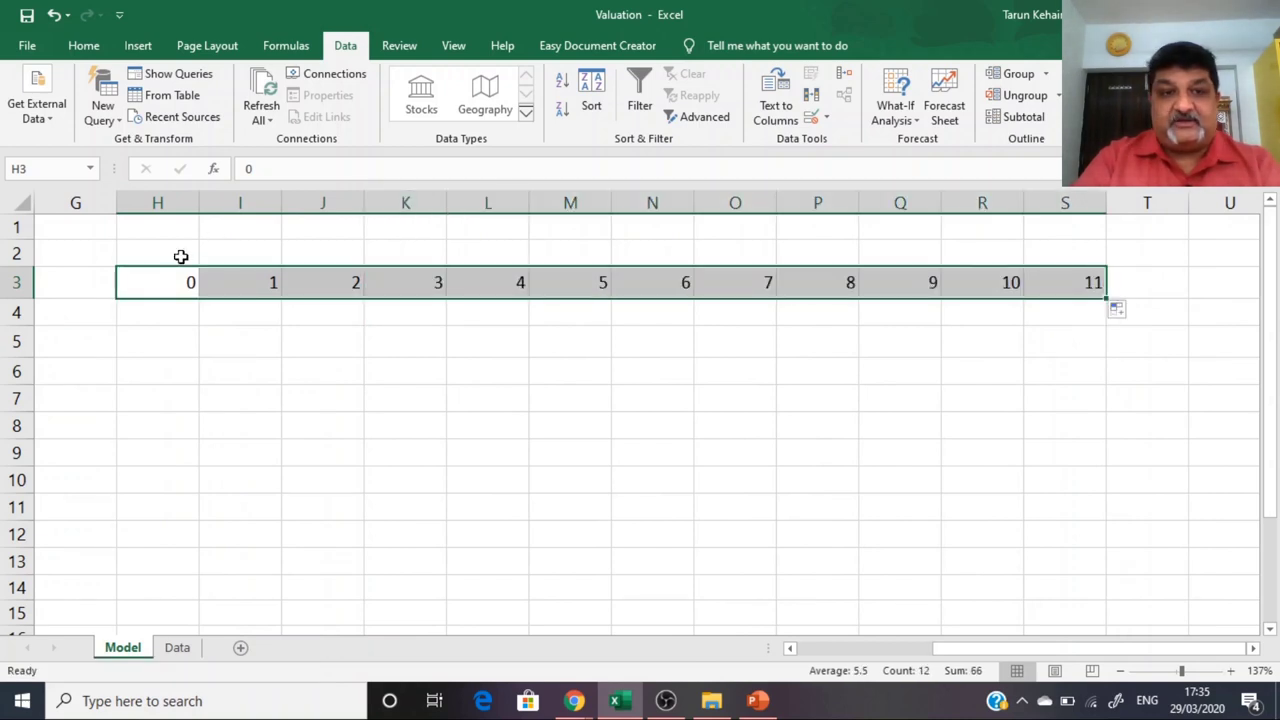
{"action": "left_click", "coordinate": [436, 410]}
Step: Set the Forecasting Period in C7 to 7 using its dropdown list
{"action": "left_click", "coordinate": [416, 349]}
{"action": "key", "text": "Left"}
{"action": "key", "text": "Left"}
{"action": "key", "text": "Left"}
{"action": "key", "text": "Left"}
{"action": "key", "text": "Left"}
{"action": "key", "text": "Left"}
{"action": "key", "text": "Left"}
{"action": "key", "text": "Left"}
{"action": "key", "text": "Left"}
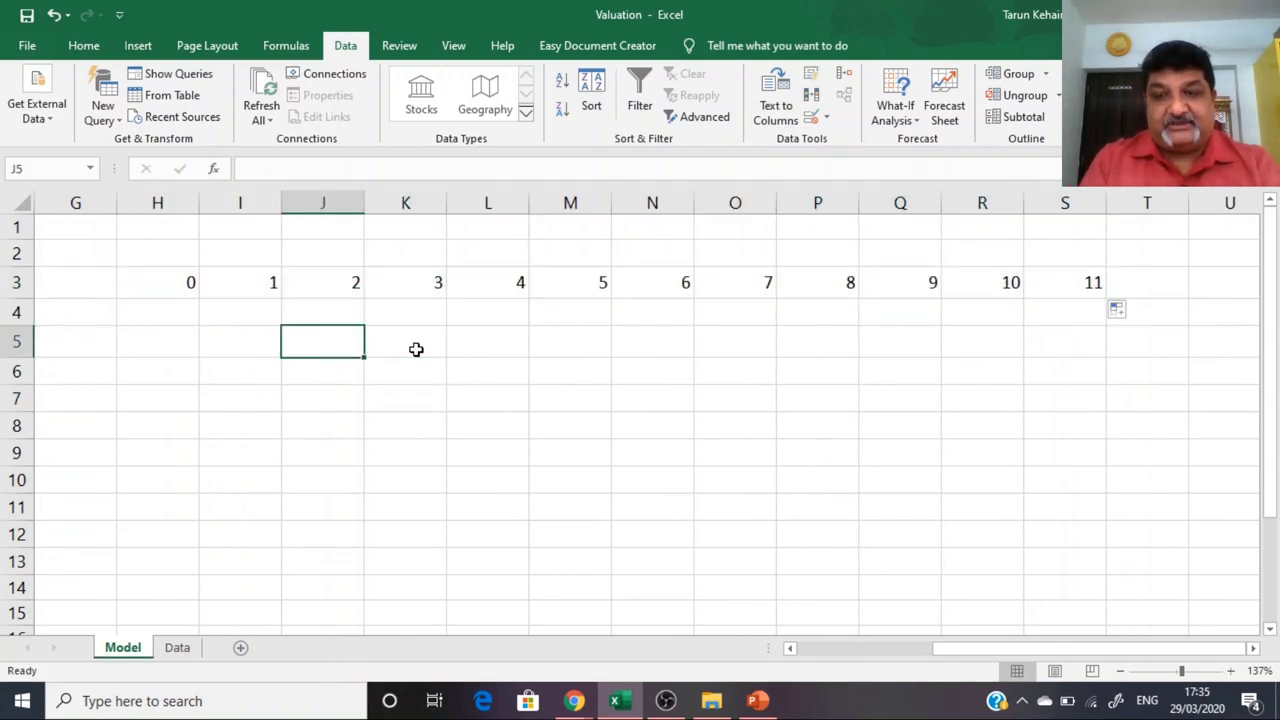
{"action": "key", "text": "Left"}
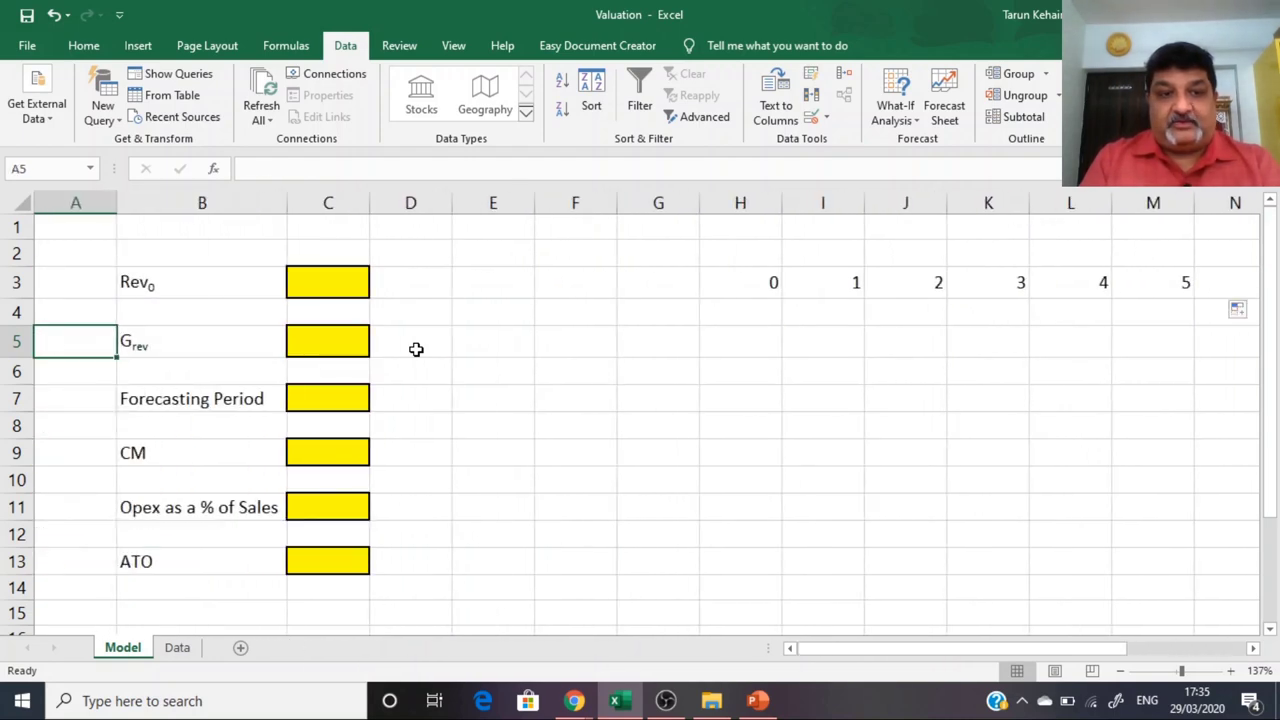
{"action": "left_click", "coordinate": [416, 349]}
{"action": "key", "text": "Down"}
{"action": "key", "text": "Down"}
{"action": "left_click", "coordinate": [334, 397]}
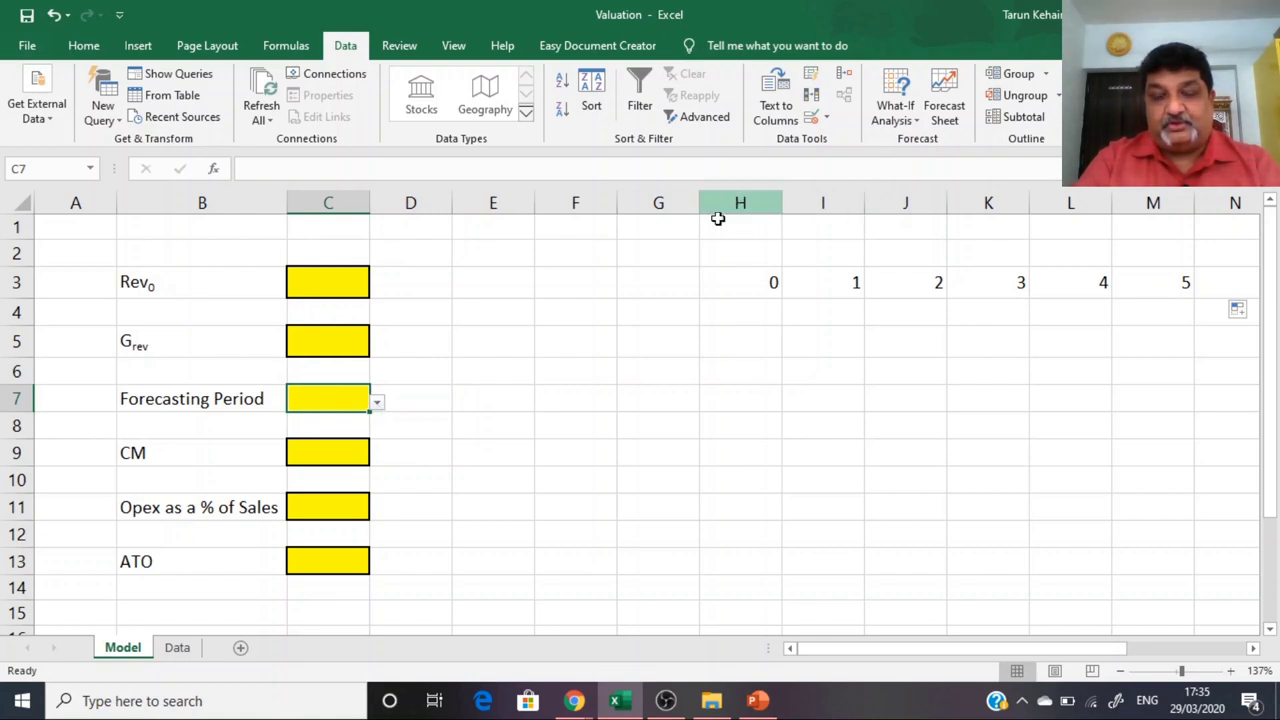
{"action": "left_click", "coordinate": [380, 405]}
{"action": "left_click", "coordinate": [303, 454]}
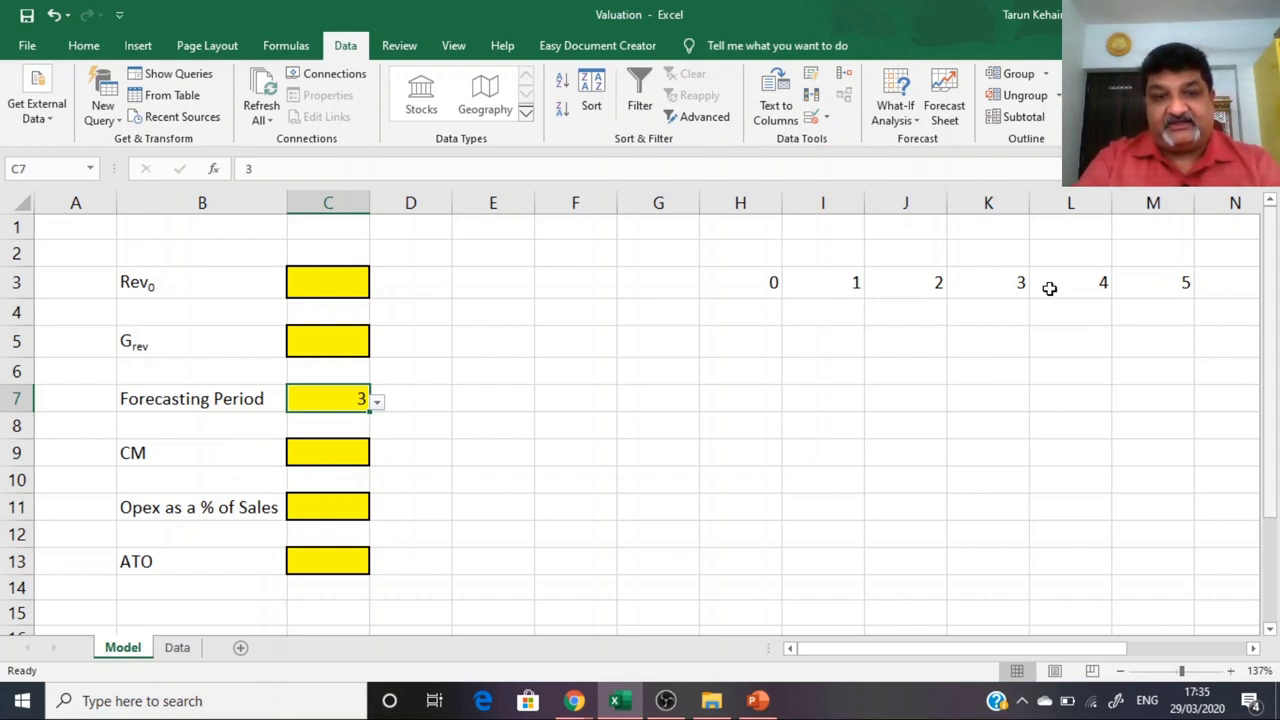
{"action": "left_click", "coordinate": [377, 401]}
{"action": "left_click", "coordinate": [312, 490]}
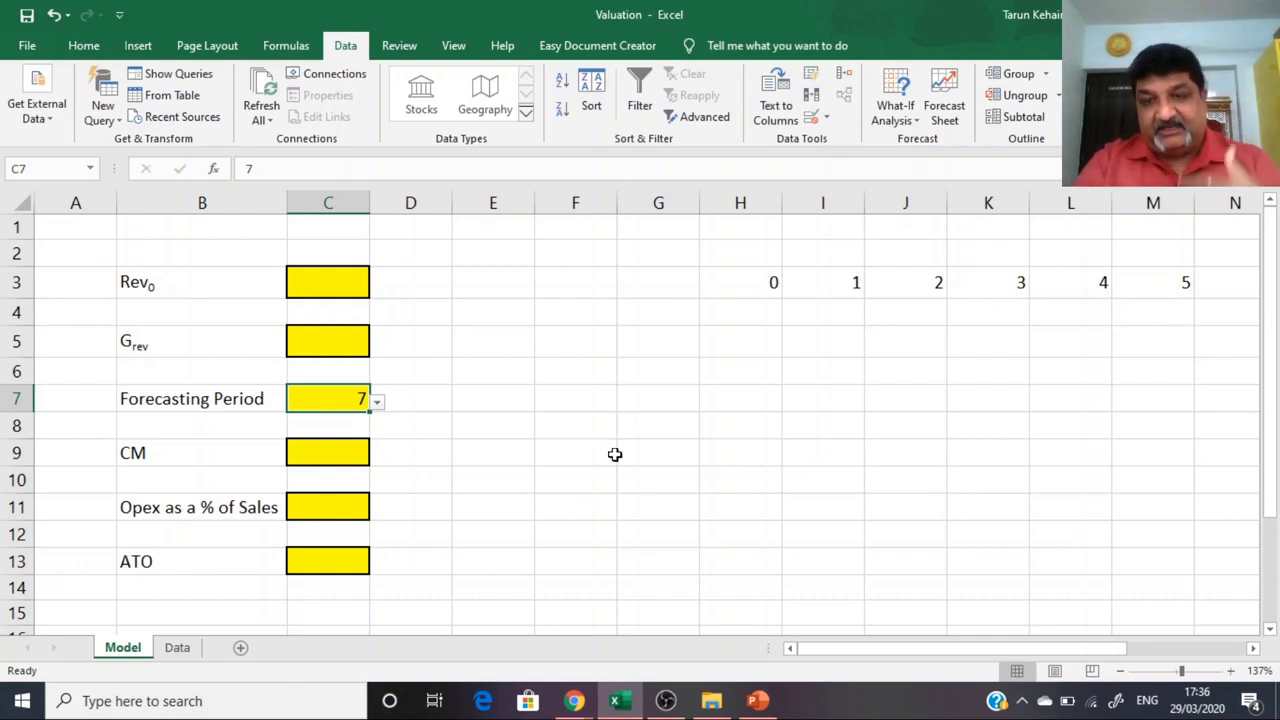
{"action": "left_click", "coordinate": [768, 283]}
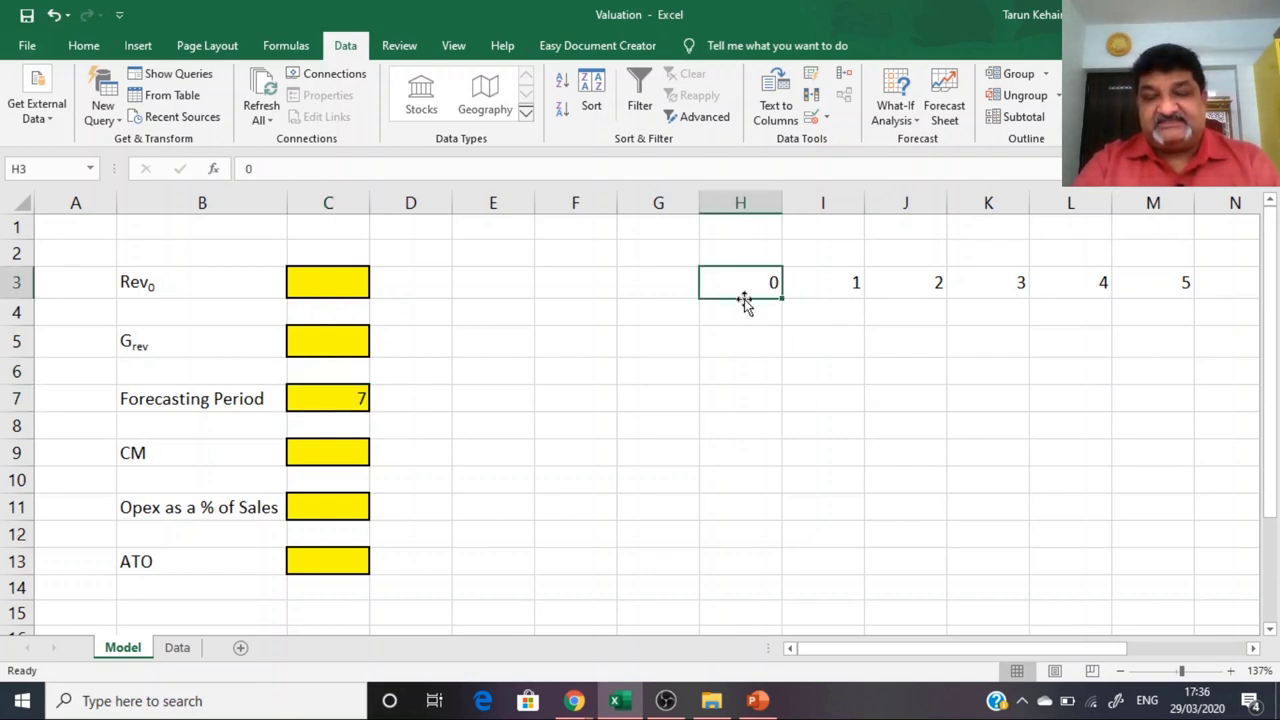
{"action": "left_click", "coordinate": [822, 317]}
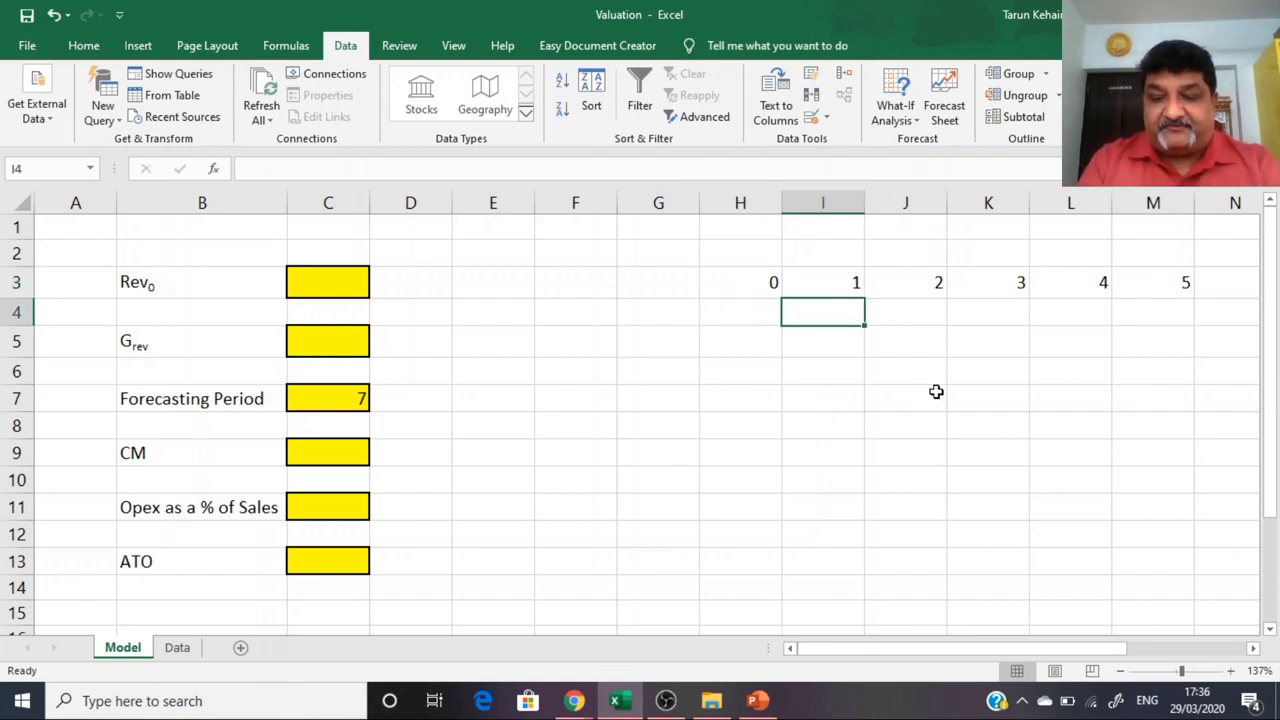
Step: Enter =IF($C$7>H3,I3,"-") in I4 and fill it across row 4 to S4
{"action": "type", "text": "=if("}
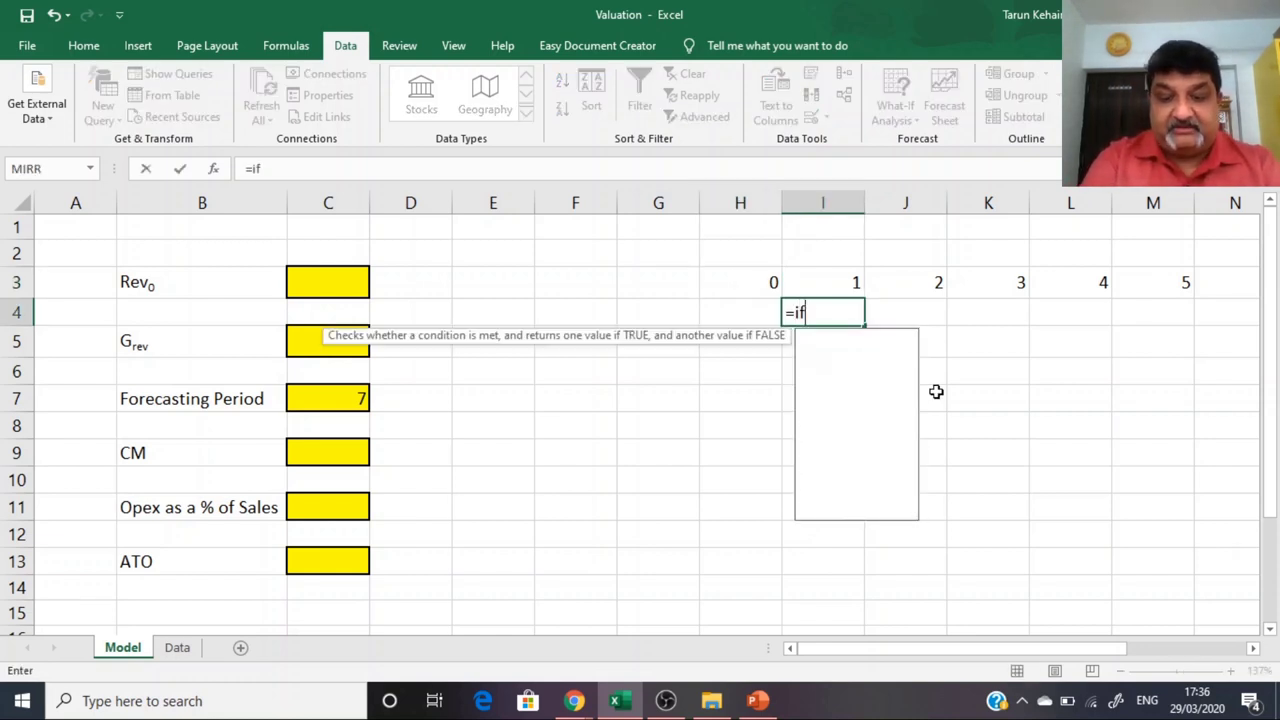
{"action": "left_click", "coordinate": [360, 397]}
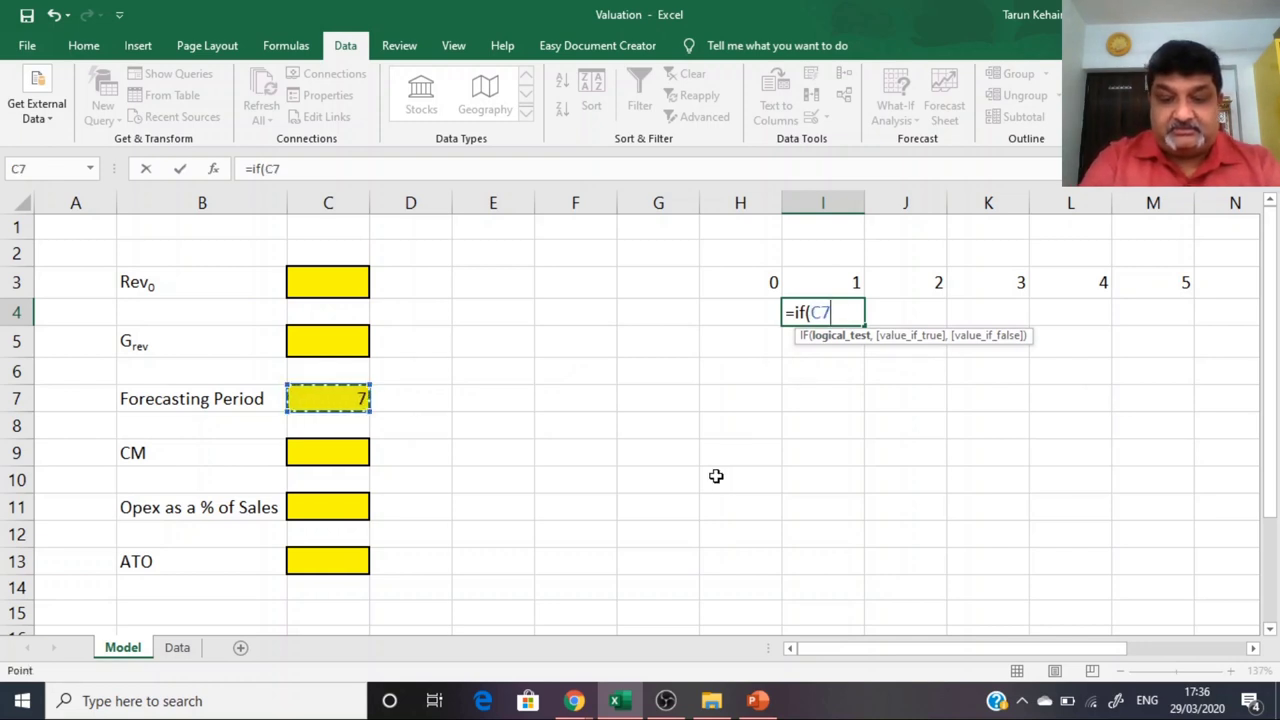
{"action": "type", "text": ">"}
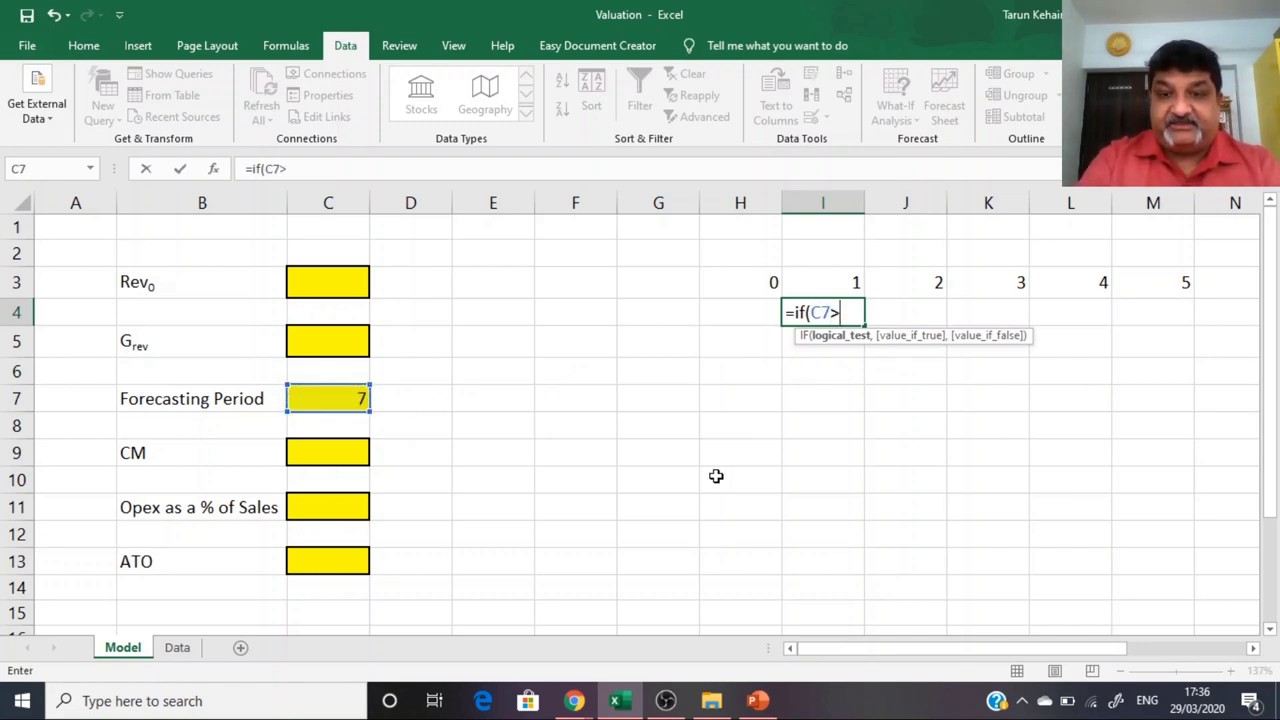
{"action": "left_click", "coordinate": [734, 284]}
{"action": "type", "text": ","}
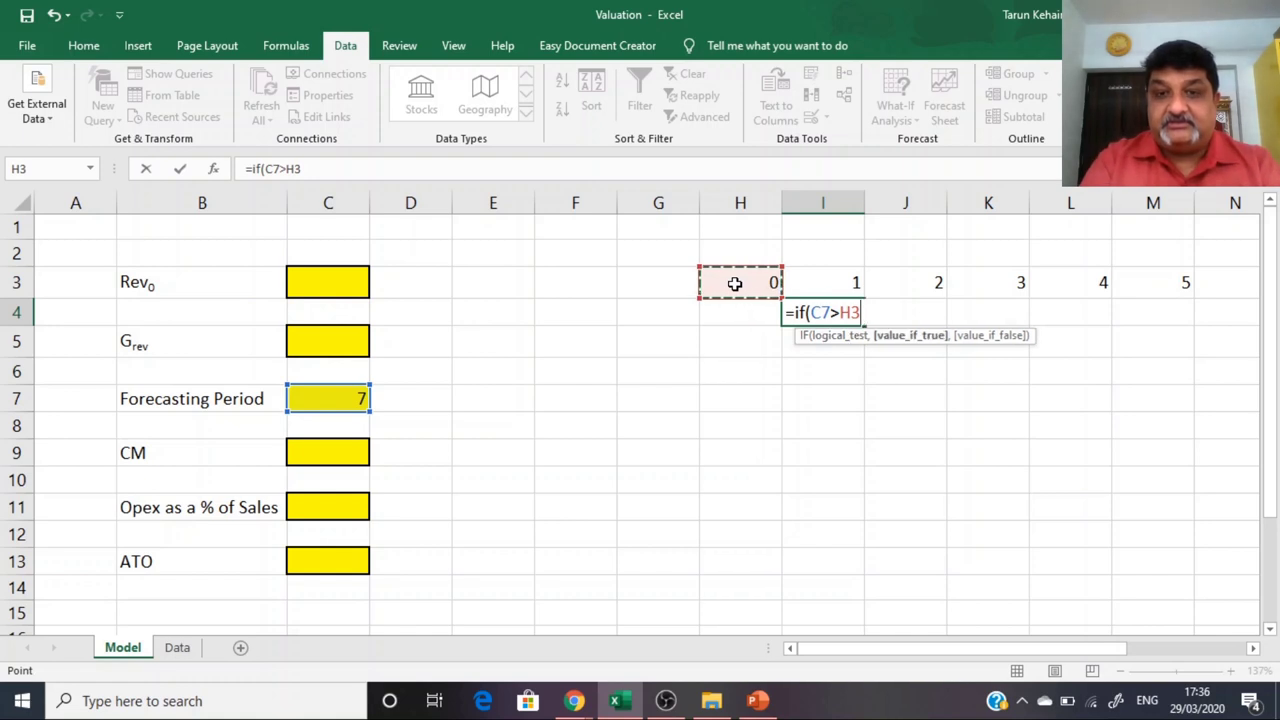
{"action": "left_click", "coordinate": [843, 277]}
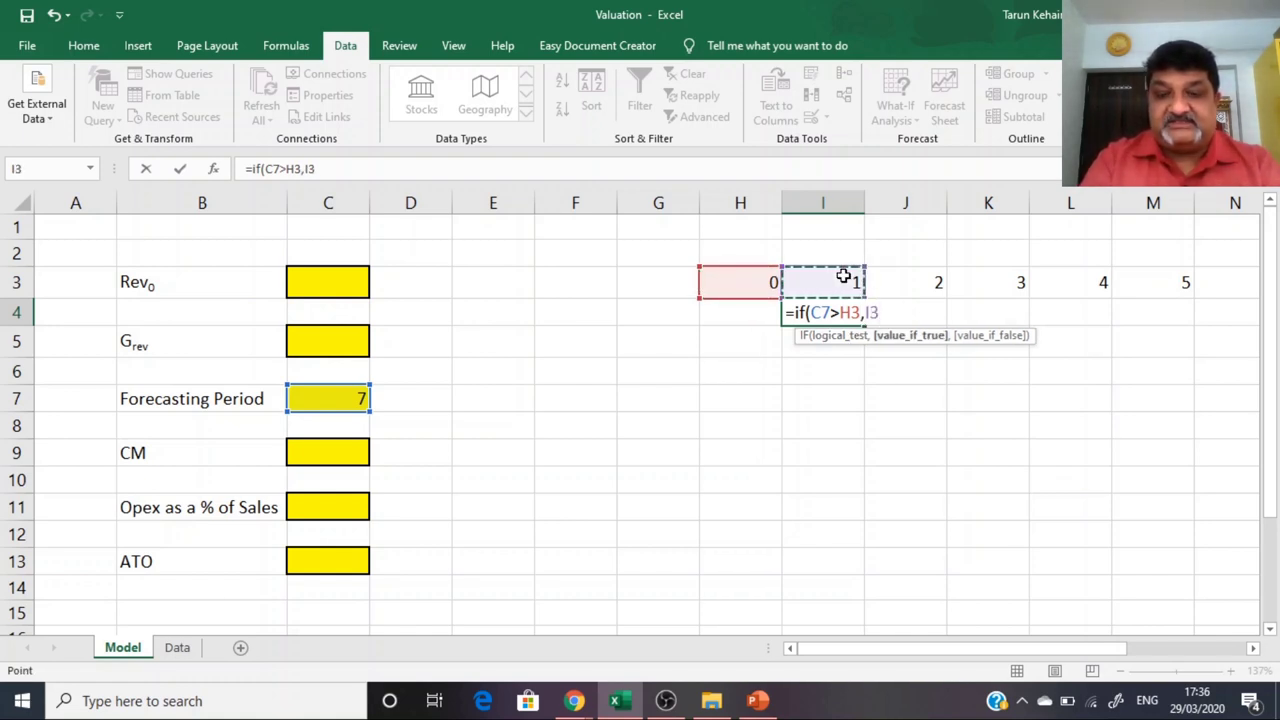
{"action": "type", "text": ","}
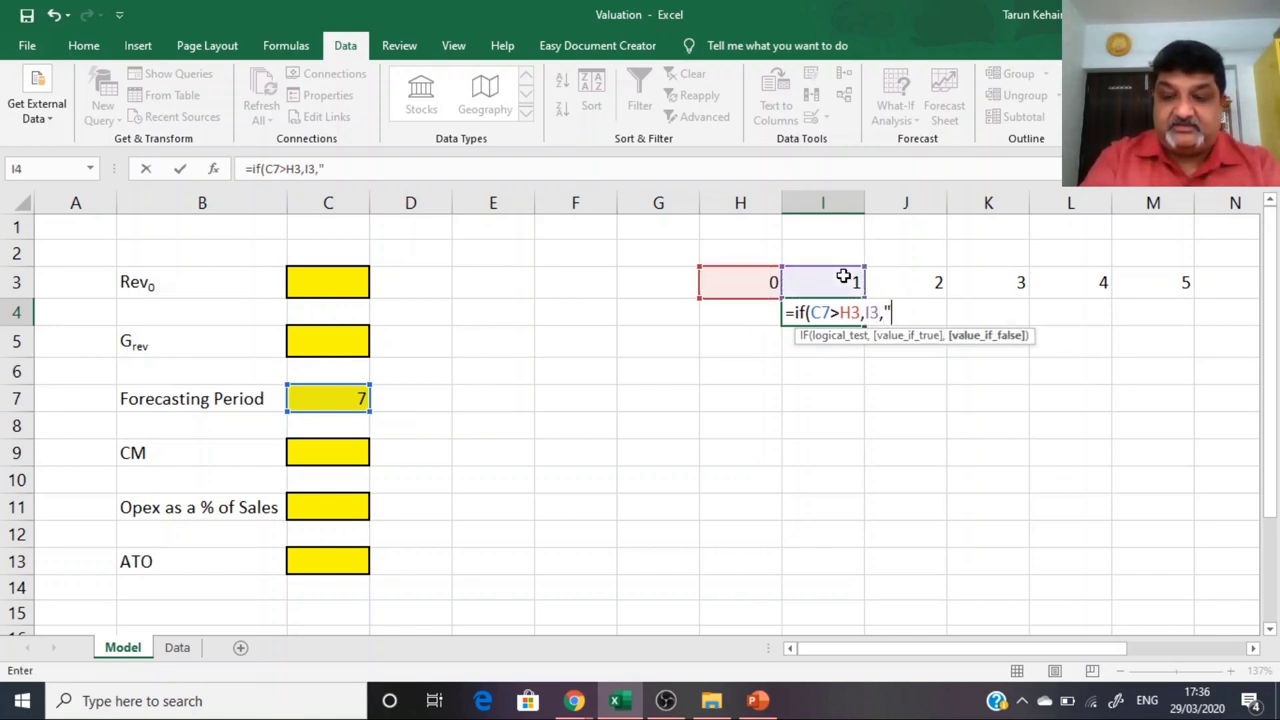
{"action": "type", "text": "\"-\")"}
{"action": "key", "text": "Return"}
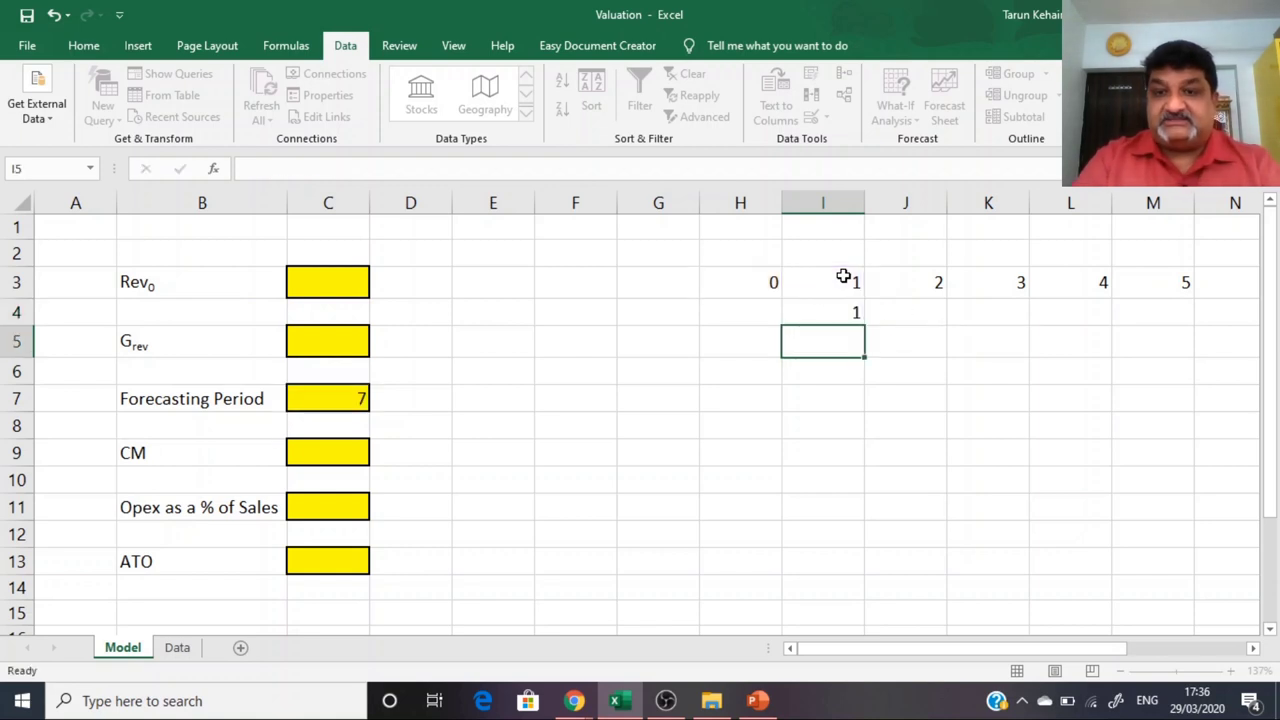
{"action": "key", "text": "Up"}
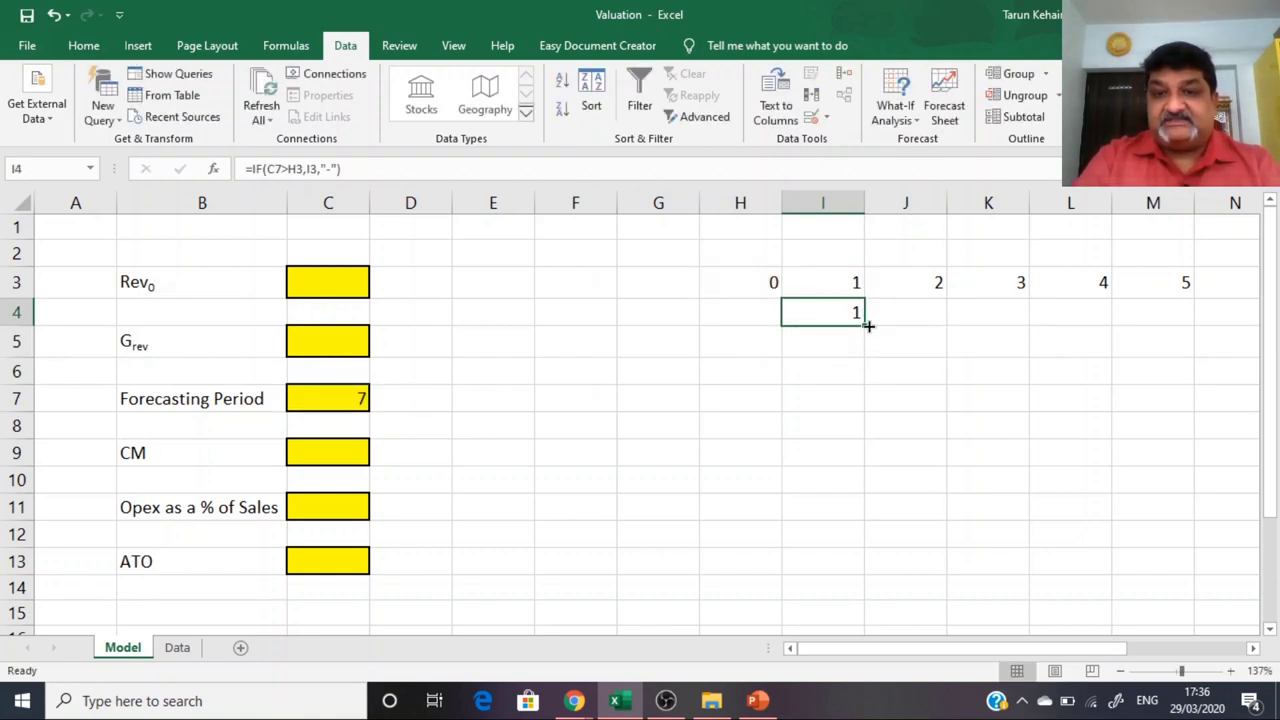
{"action": "left_click", "coordinate": [268, 169]}
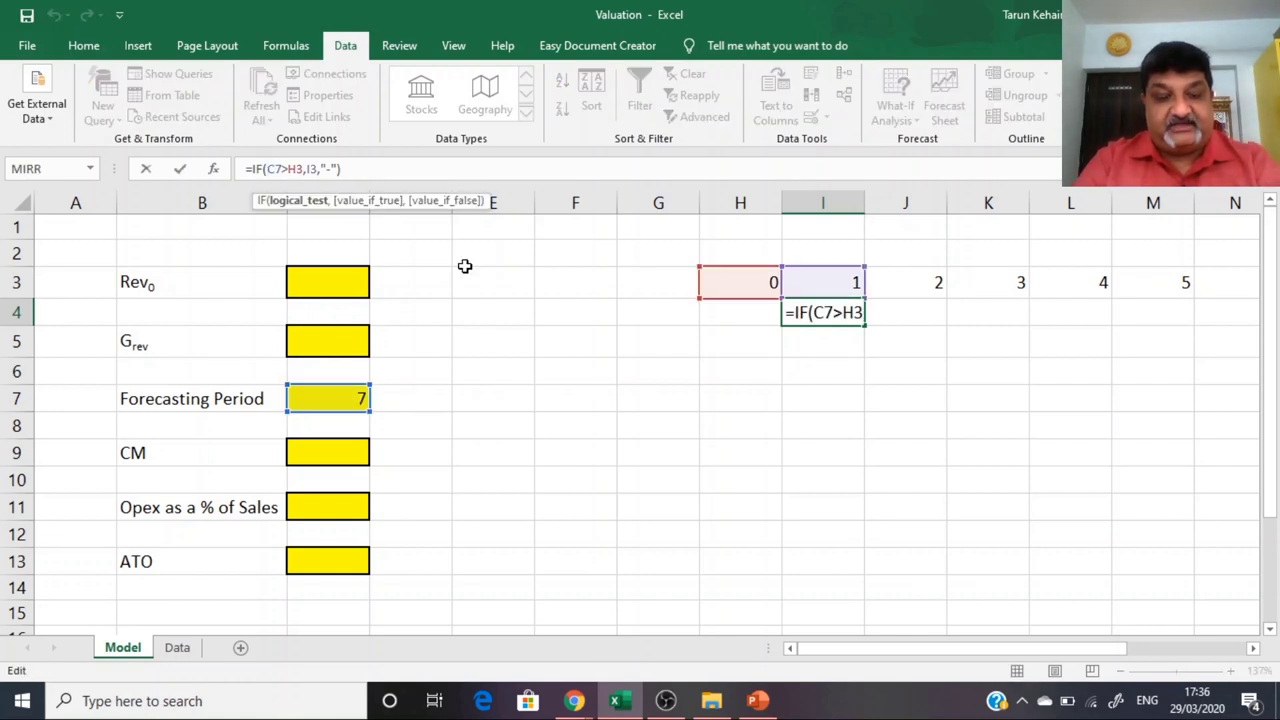
{"action": "key", "text": "F4"}
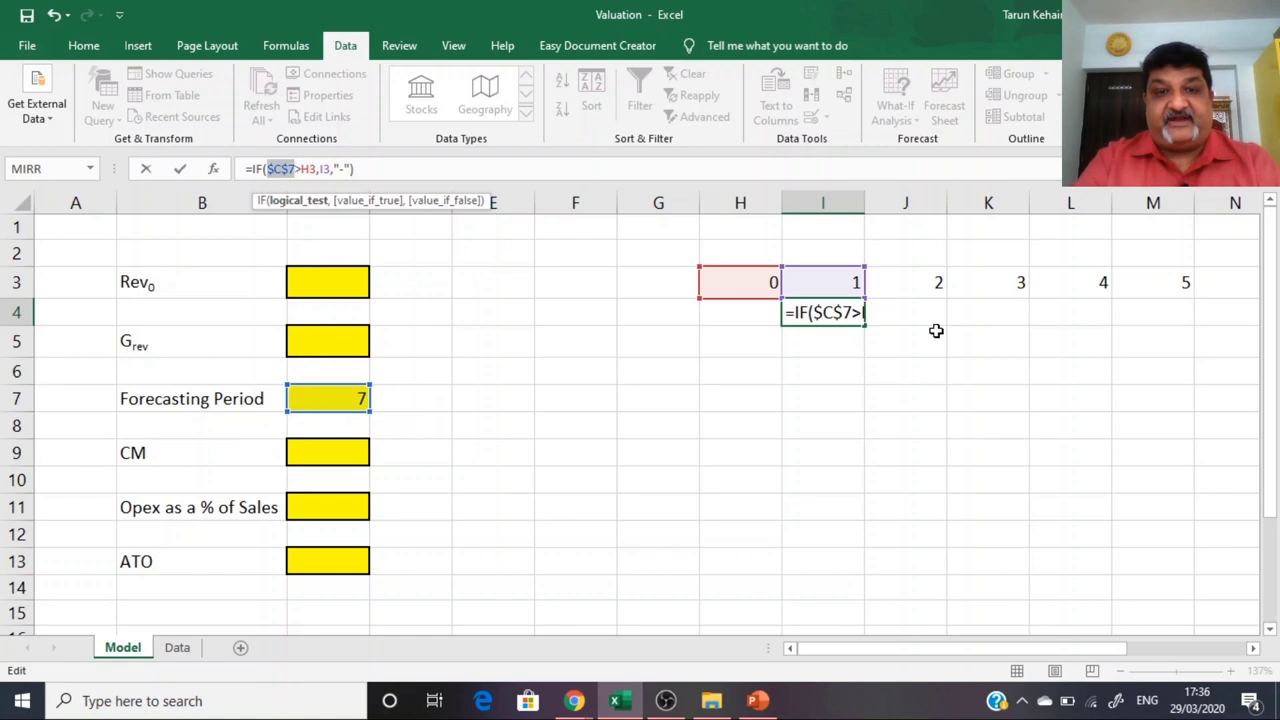
{"action": "key", "text": "Return"}
{"action": "left_click", "coordinate": [846, 313]}
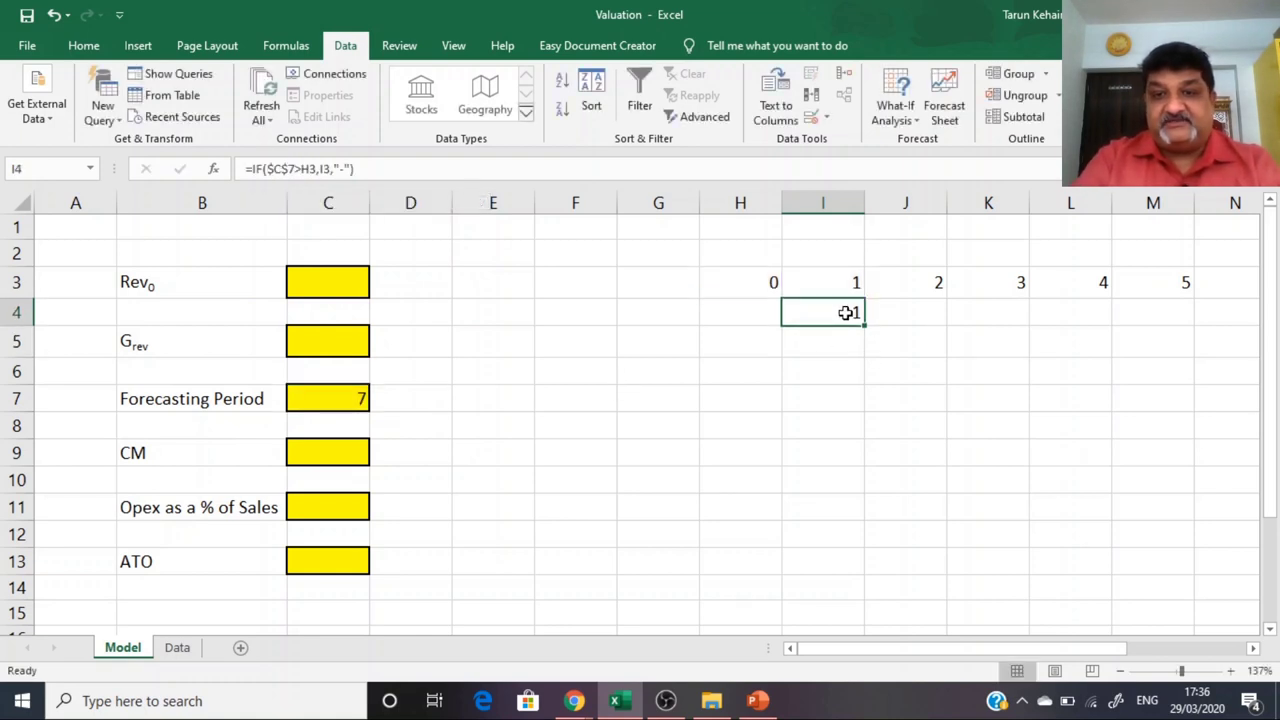
{"action": "left_click_drag", "start_coordinate": [862, 326], "coordinate": [1143, 317]}
Step: Check the year formulas copied along row 4
{"action": "left_click", "coordinate": [726, 369]}
{"action": "left_click", "coordinate": [645, 334]}
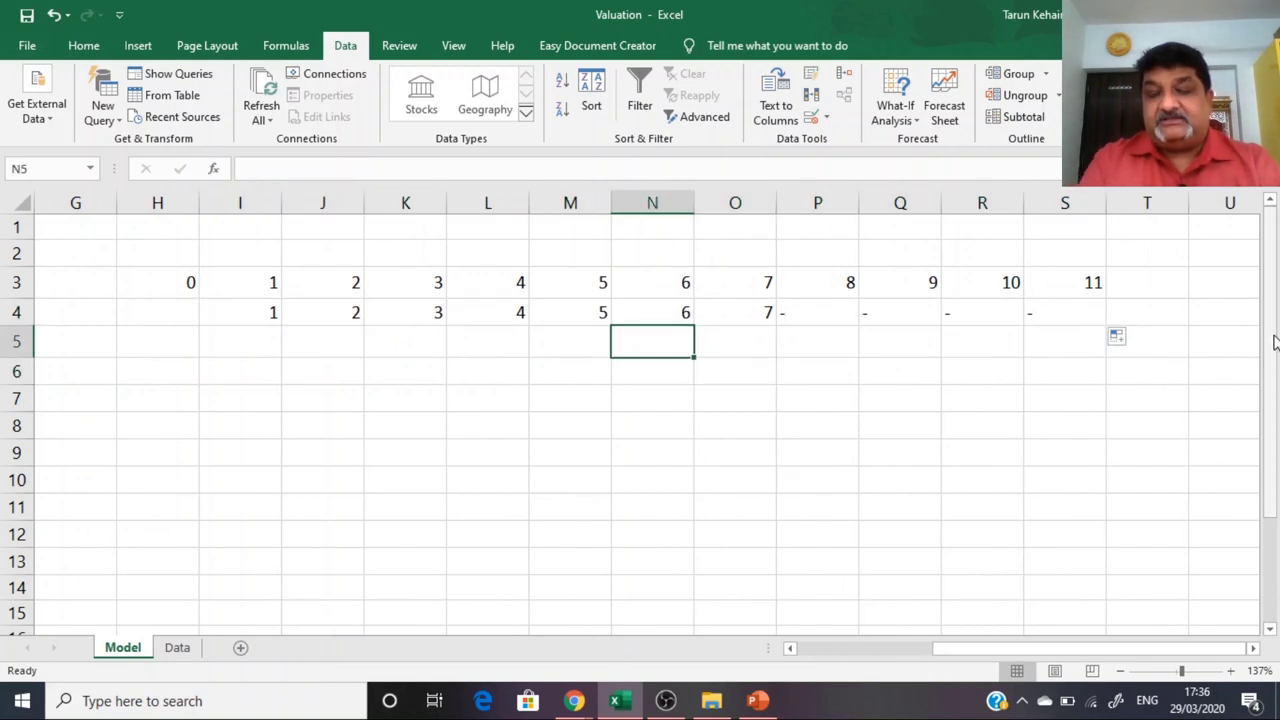
{"action": "key", "text": "Up"}
{"action": "key", "text": "Right"}
{"action": "key", "text": "Right"}
{"action": "key", "text": "Right"}
{"action": "key", "text": "Right"}
{"action": "key", "text": "Right"}
{"action": "key", "text": "Right"}
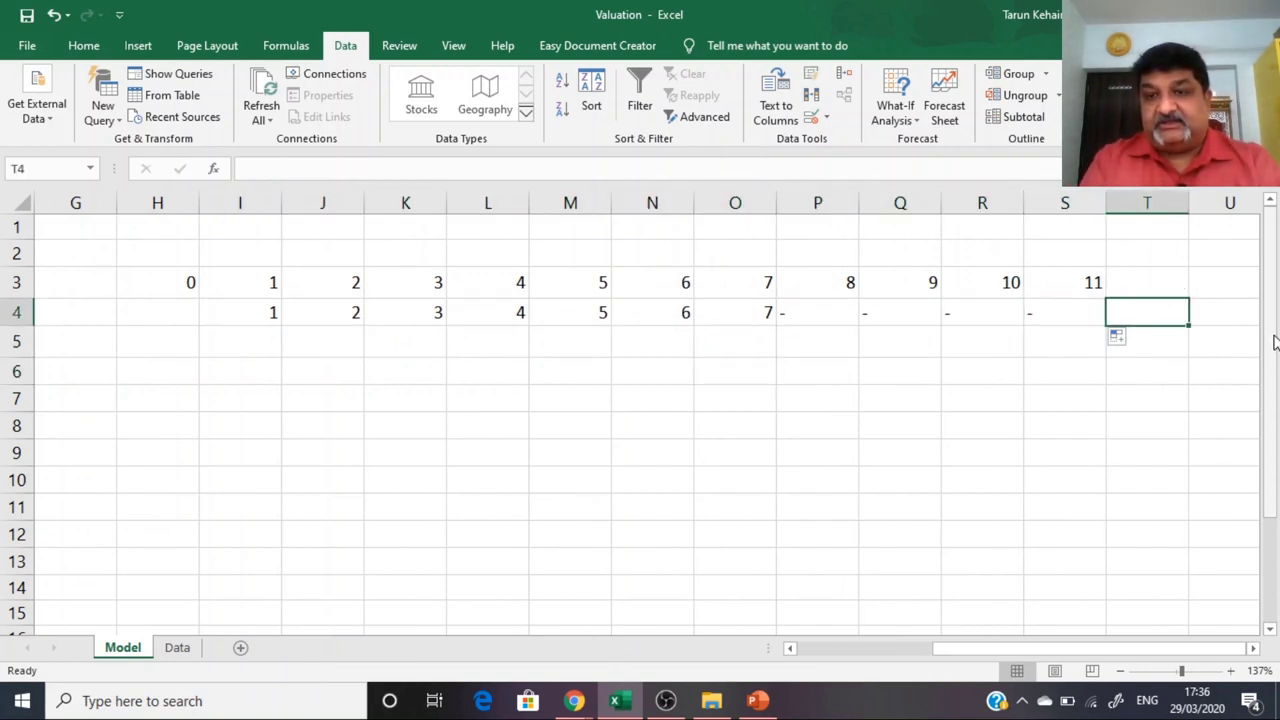
{"action": "left_click_drag", "start_coordinate": [1004, 650], "coordinate": [690, 651]}
Step: Set the Forecasting Period in C7 to 9 and select the year numbers H3:S3
{"action": "left_click", "coordinate": [361, 398]}
{"action": "left_click", "coordinate": [376, 401]}
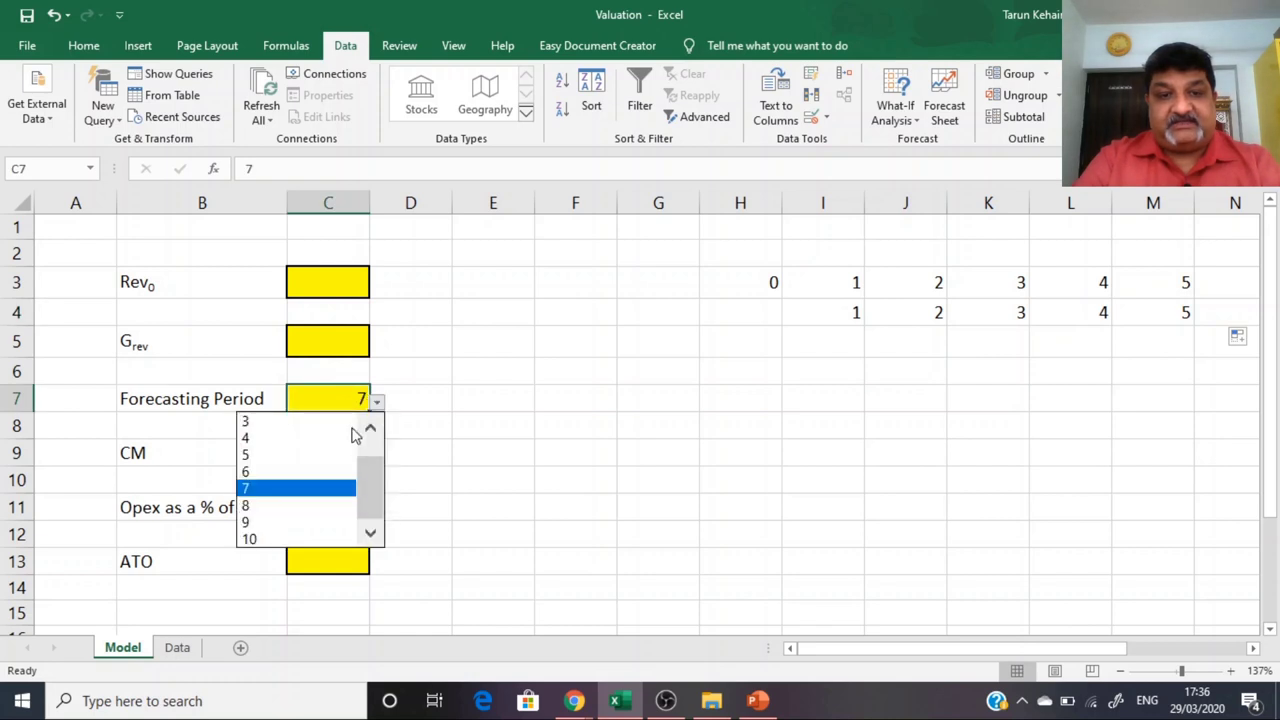
{"action": "left_click", "coordinate": [308, 522]}
{"action": "left_click", "coordinate": [873, 447]}
{"action": "key", "text": "Right"}
{"action": "key", "text": "Right"}
{"action": "key", "text": "Right"}
{"action": "key", "text": "Right"}
{"action": "key", "text": "Right"}
{"action": "key", "text": "Right"}
{"action": "key", "text": "Right"}
{"action": "key", "text": "Right"}
{"action": "key", "text": "Right"}
{"action": "key", "text": "Right"}
{"action": "key", "text": "Right"}
{"action": "key", "text": "Right"}
{"action": "key", "text": "Right"}
{"action": "key", "text": "Right"}
{"action": "key", "text": "Right"}
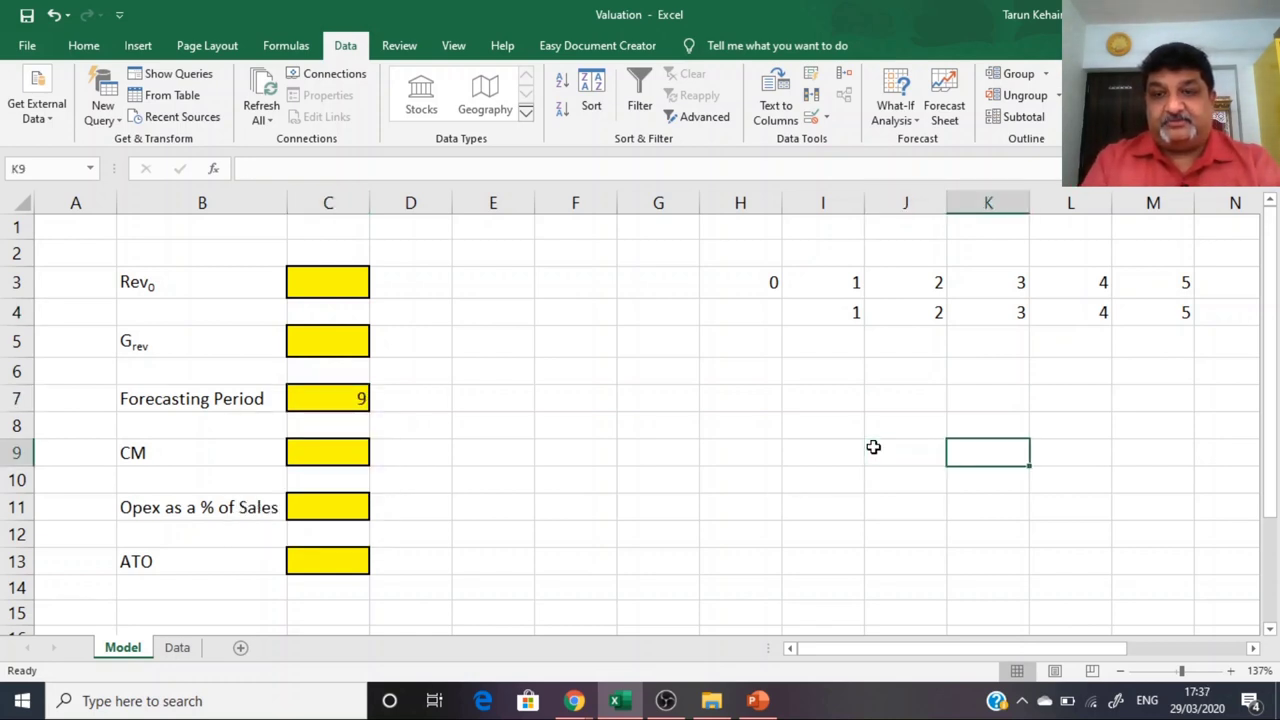
{"action": "key", "text": "Left"}
{"action": "key", "text": "Left"}
{"action": "key", "text": "Left"}
{"action": "key", "text": "Left"}
{"action": "key", "text": "Left"}
{"action": "key", "text": "Left"}
{"action": "key", "text": "Left"}
{"action": "key", "text": "Left"}
{"action": "key", "text": "Left"}
{"action": "key", "text": "Left"}
{"action": "key", "text": "Left"}
{"action": "key", "text": "Left"}
{"action": "key", "text": "Left"}
{"action": "key", "text": "Left"}
{"action": "key", "text": "Left"}
{"action": "key", "text": "Left"}
{"action": "key", "text": "Left"}
{"action": "key", "text": "Left"}
{"action": "key", "text": "Left"}
{"action": "key", "text": "Left"}
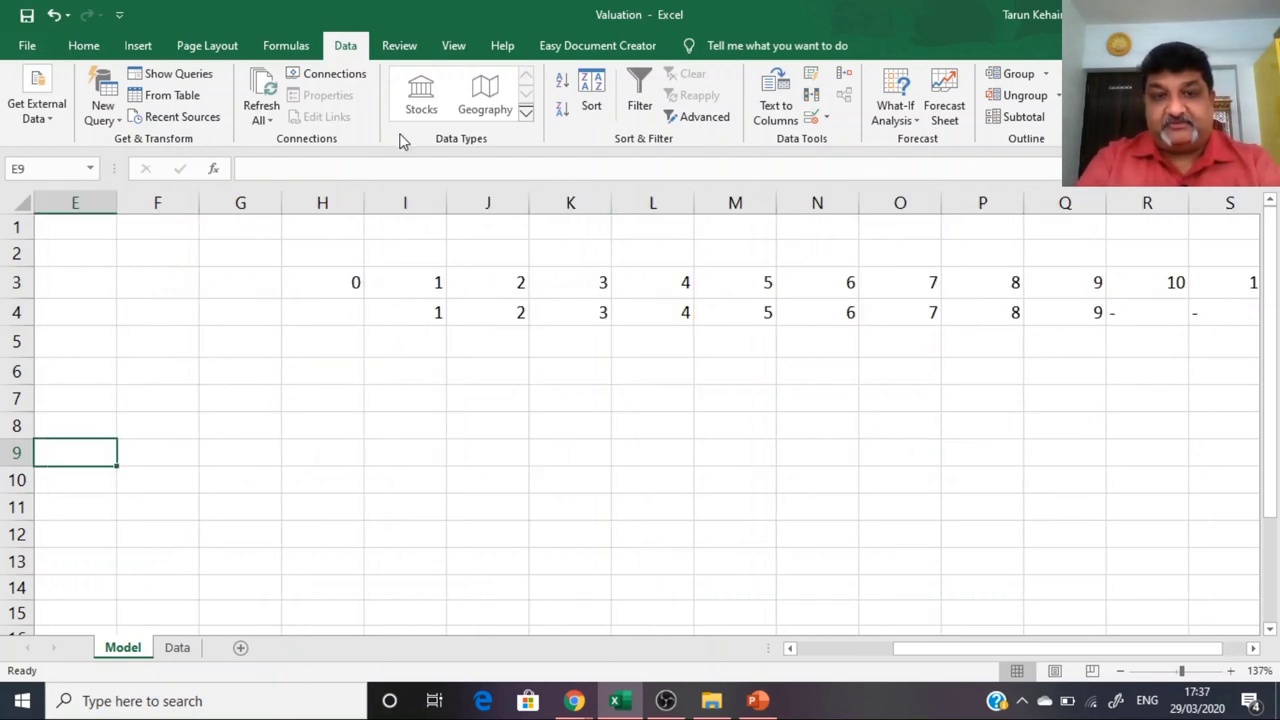
{"action": "left_click", "coordinate": [338, 293]}
{"action": "key", "text": "ctrl+shift+Right"}
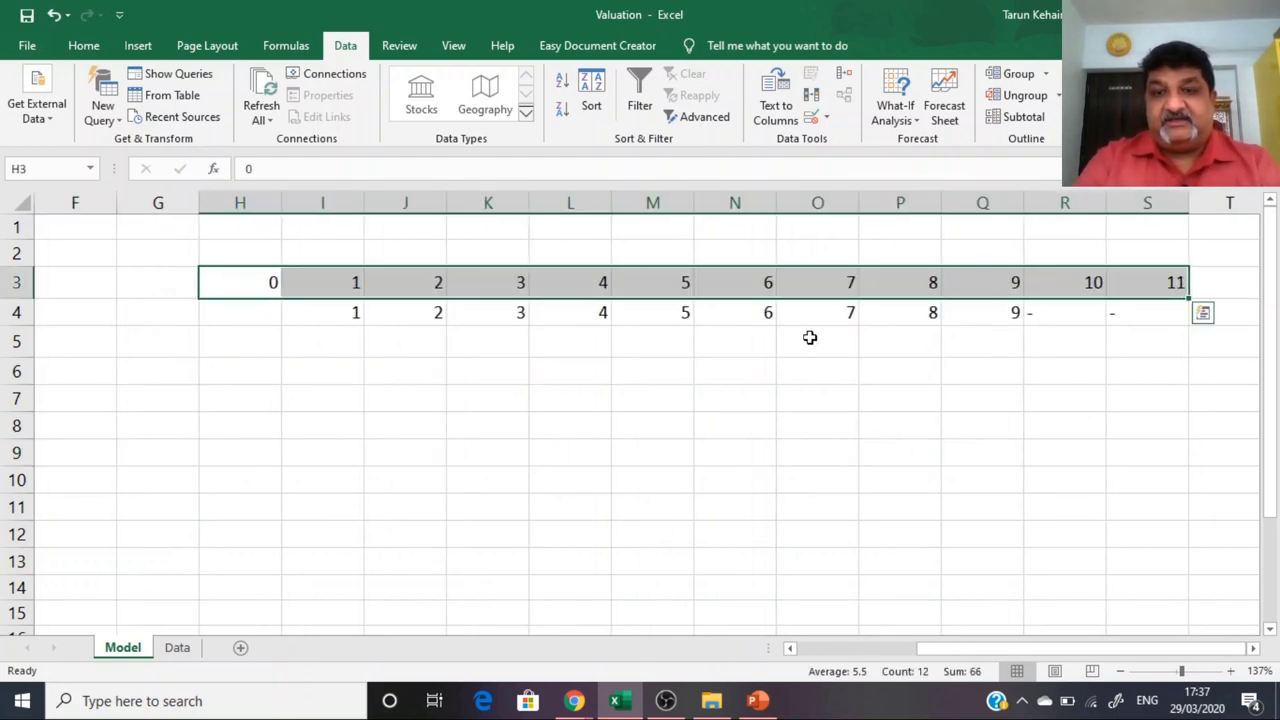
Step: Make the H3:S3 helper numbers white so only the row 4 counter shows
{"action": "left_click", "coordinate": [84, 46]}
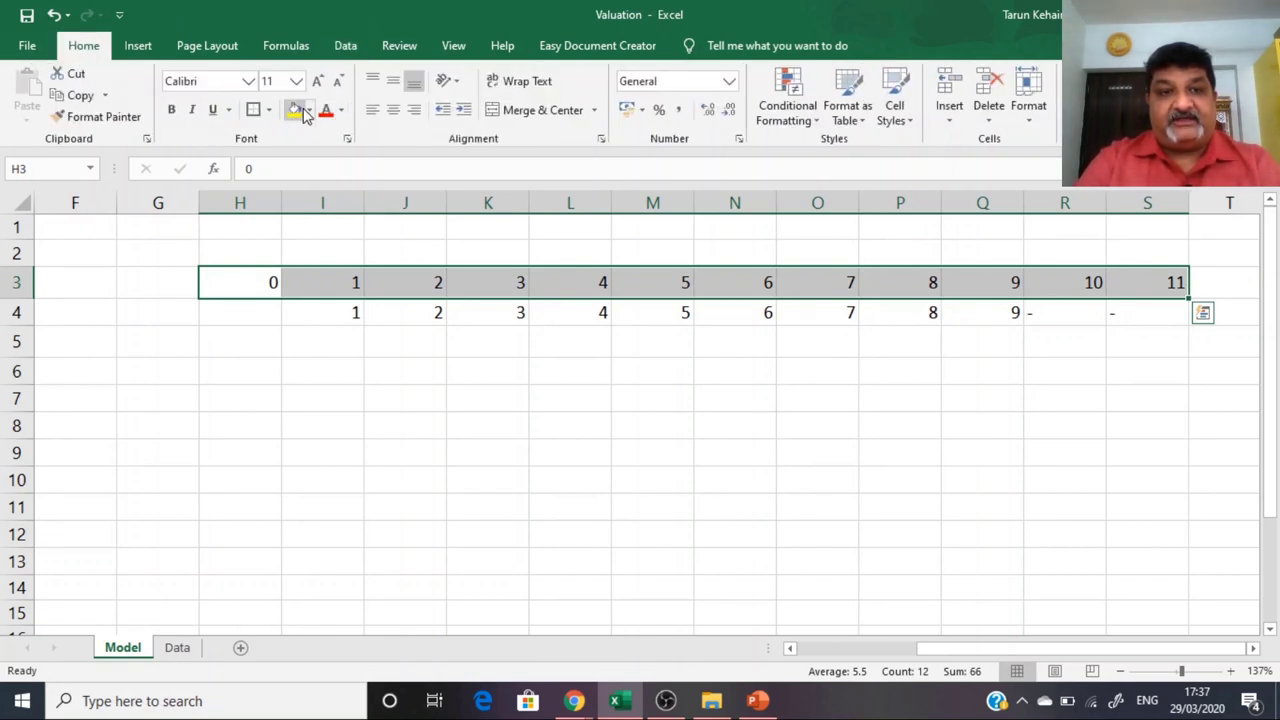
{"action": "left_click", "coordinate": [342, 110]}
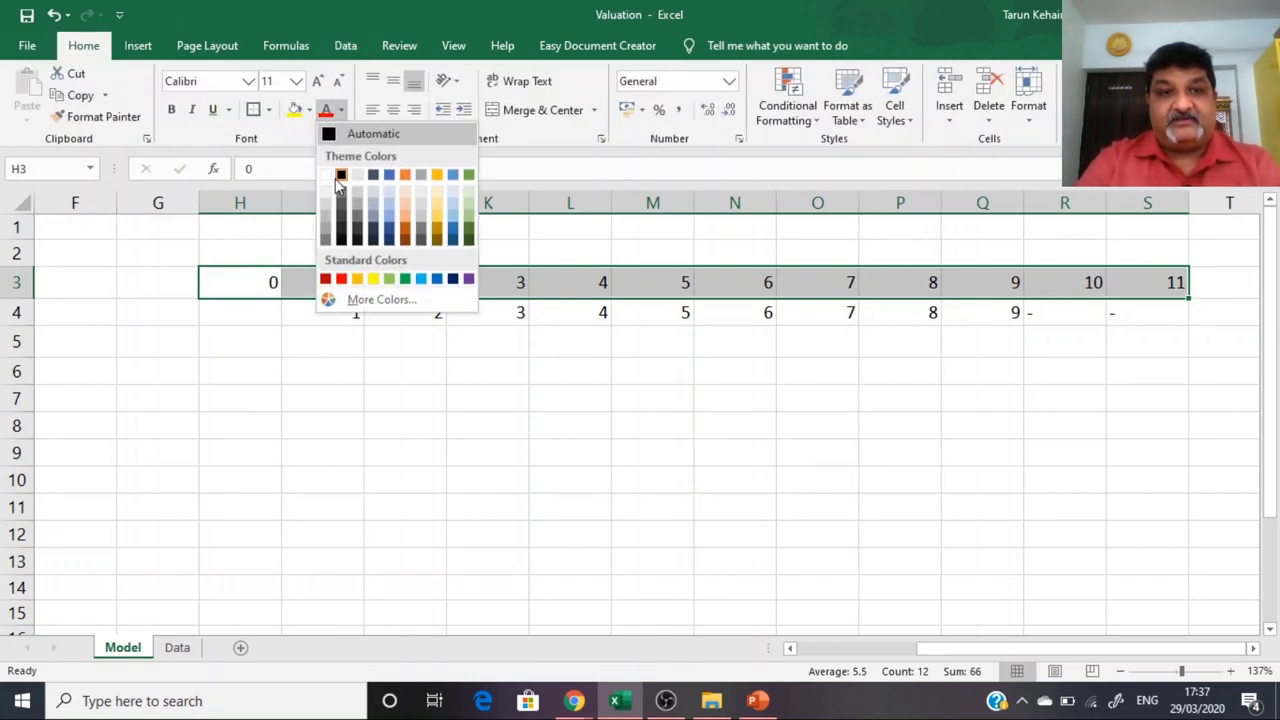
{"action": "left_click", "coordinate": [326, 174]}
{"action": "left_click", "coordinate": [432, 336]}
{"action": "left_click", "coordinate": [430, 306]}
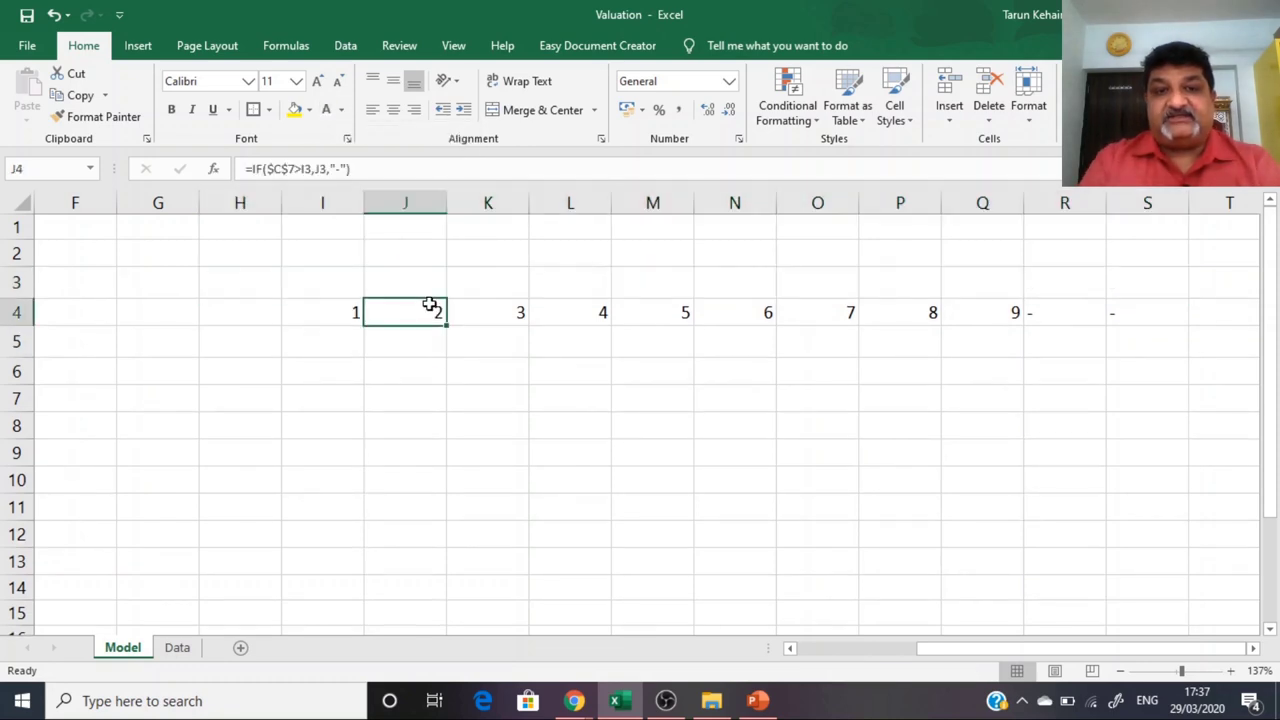
{"action": "key", "text": "Left"}
{"action": "key", "text": "Left"}
{"action": "key", "text": "Left"}
{"action": "key", "text": "Left"}
{"action": "key", "text": "Left"}
{"action": "key", "text": "Left"}
{"action": "key", "text": "Left"}
{"action": "key", "text": "Right"}
{"action": "key", "text": "Right"}
{"action": "key", "text": "Right"}
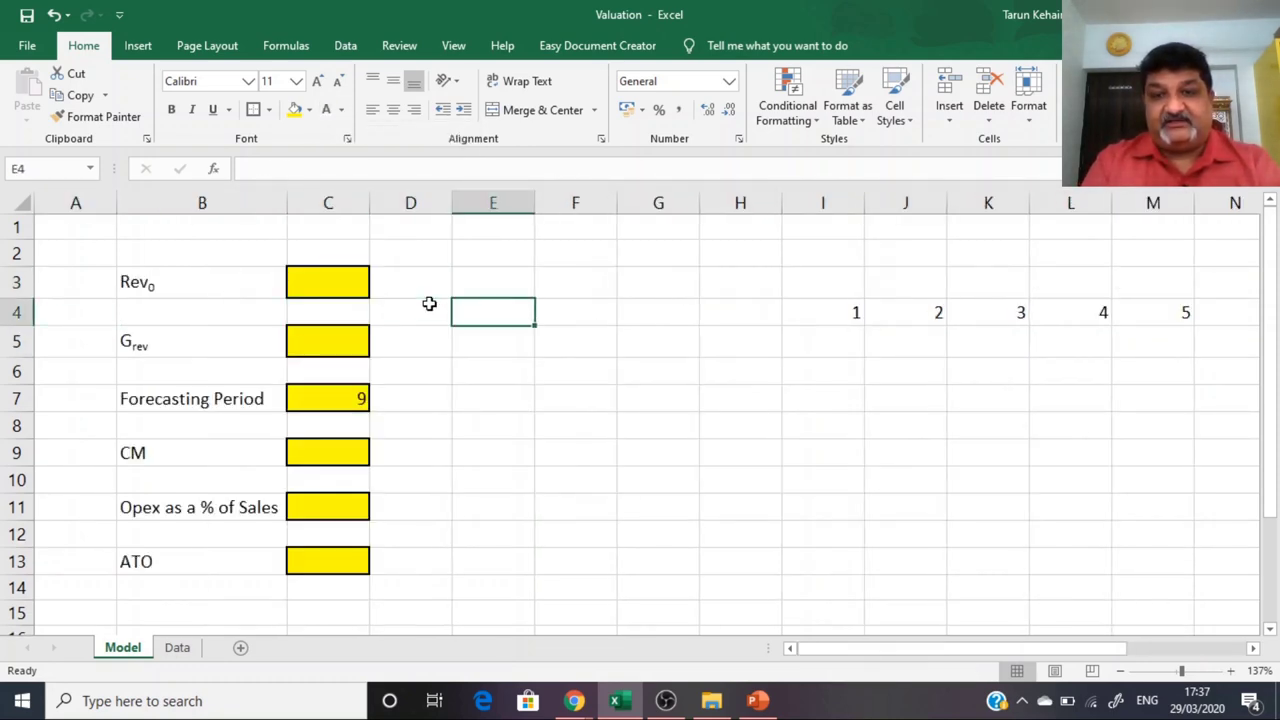
{"action": "key", "text": "Right"}
{"action": "key", "text": "Right"}
{"action": "key", "text": "Right"}
{"action": "key", "text": "Right"}
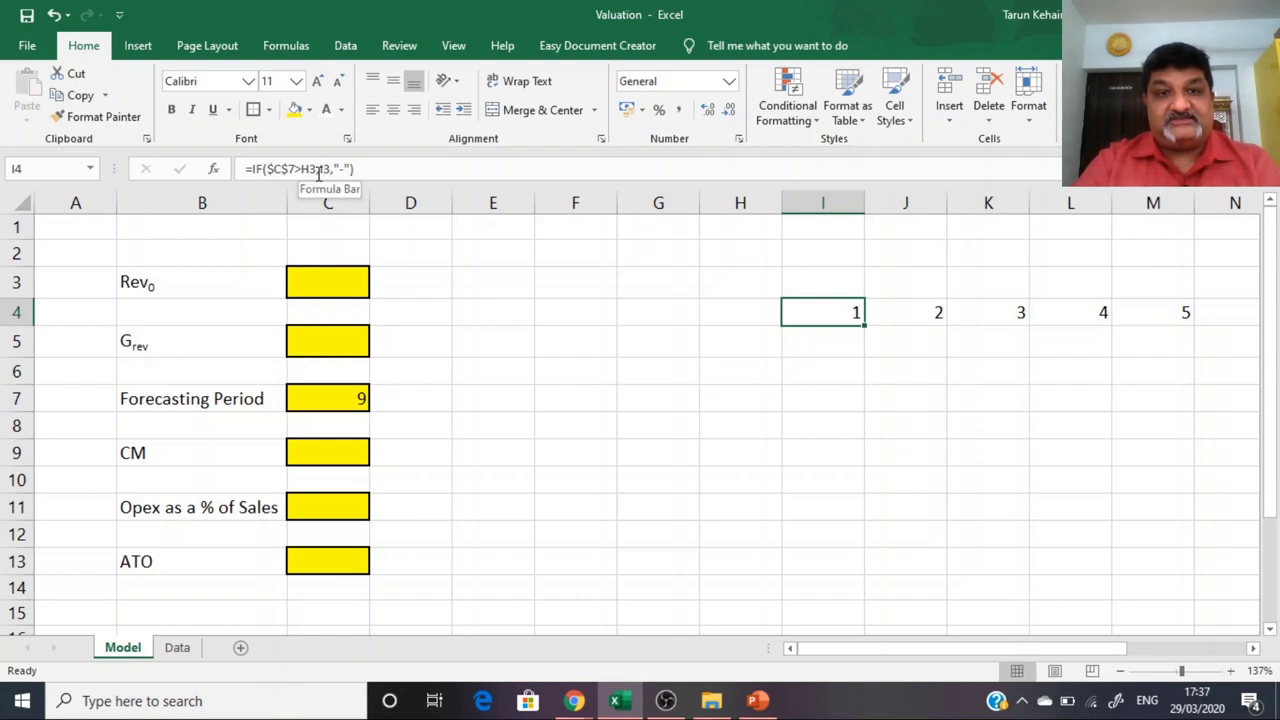
Step: Change I4 to =IF($C$7>H3,CONCATENATE("Y",I3),"-") and fill it across to S4
{"action": "left_click", "coordinate": [318, 172]}
{"action": "type", "text": "concat"}
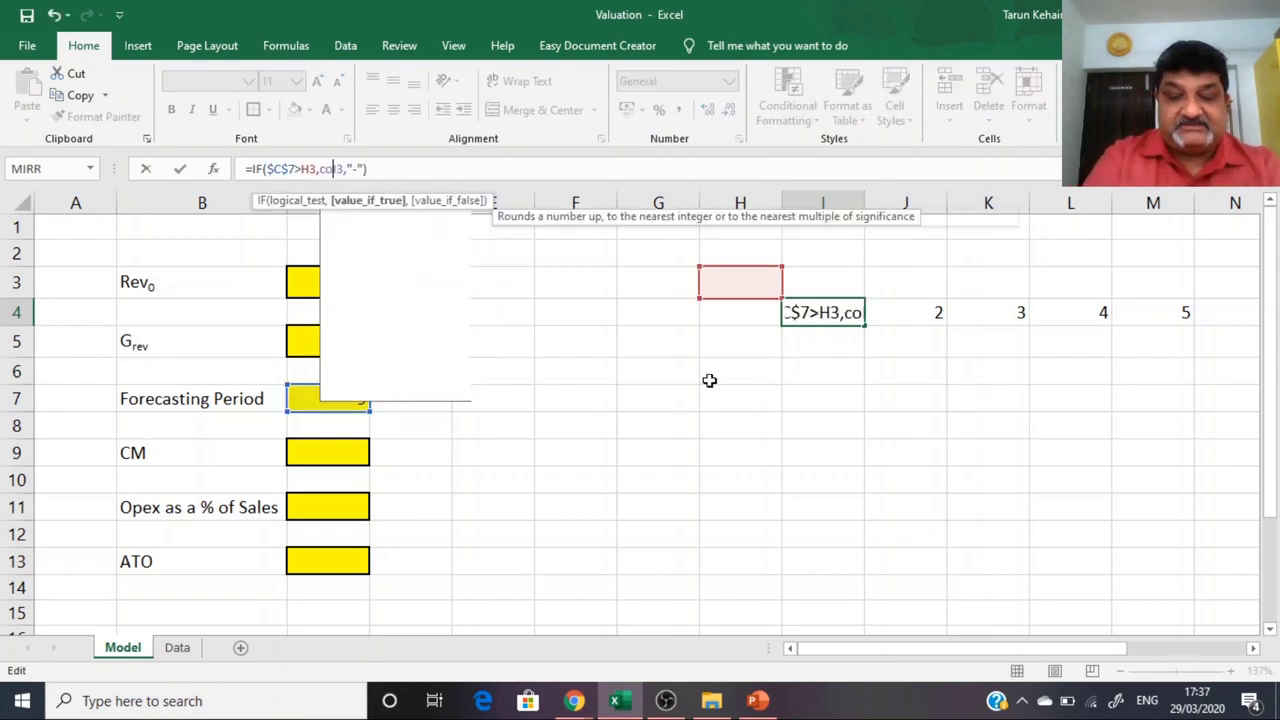
{"action": "type", "text": "enate"}
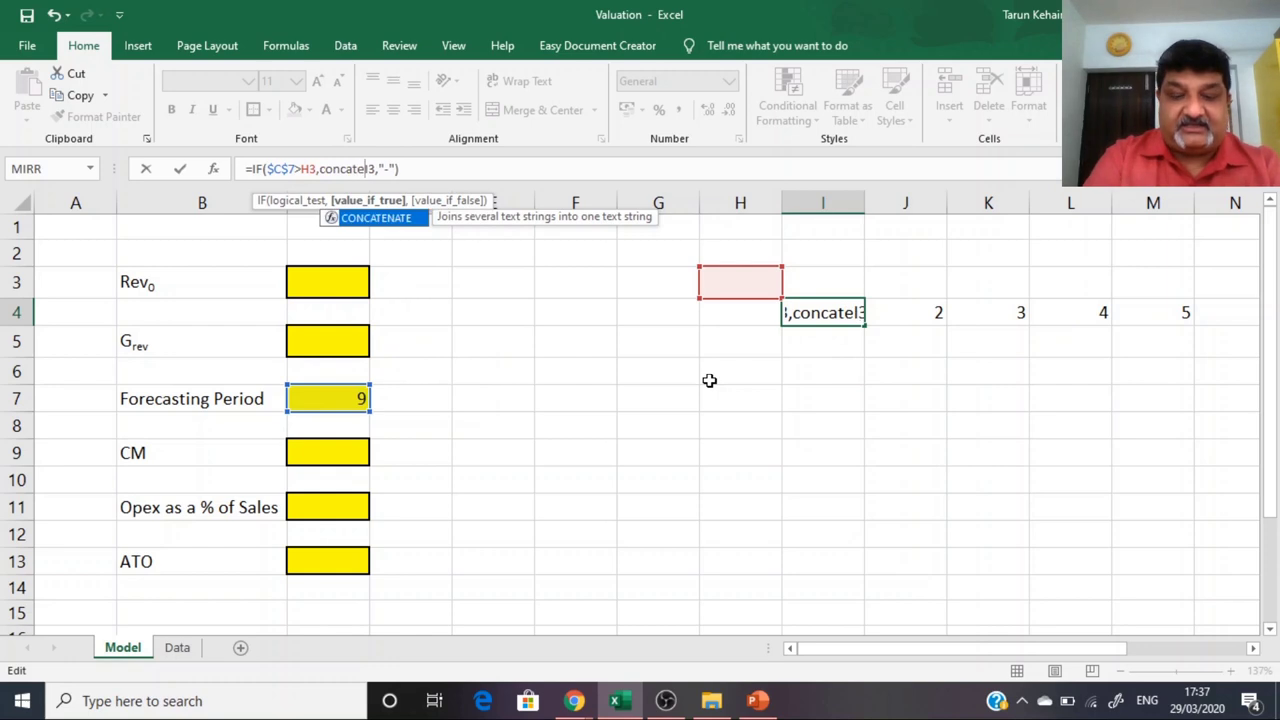
{"action": "type", "text": "(\"Y:"}
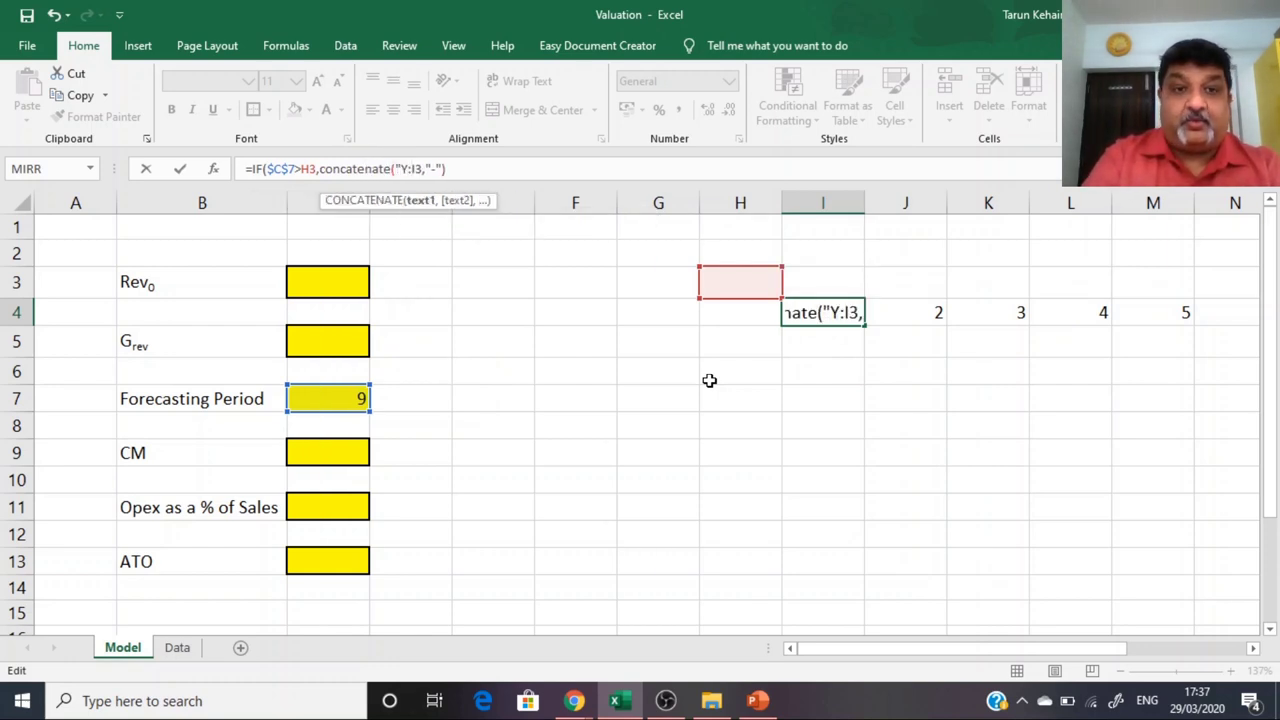
{"action": "key", "text": "BackSpace"}
{"action": "type", "text": "\","}
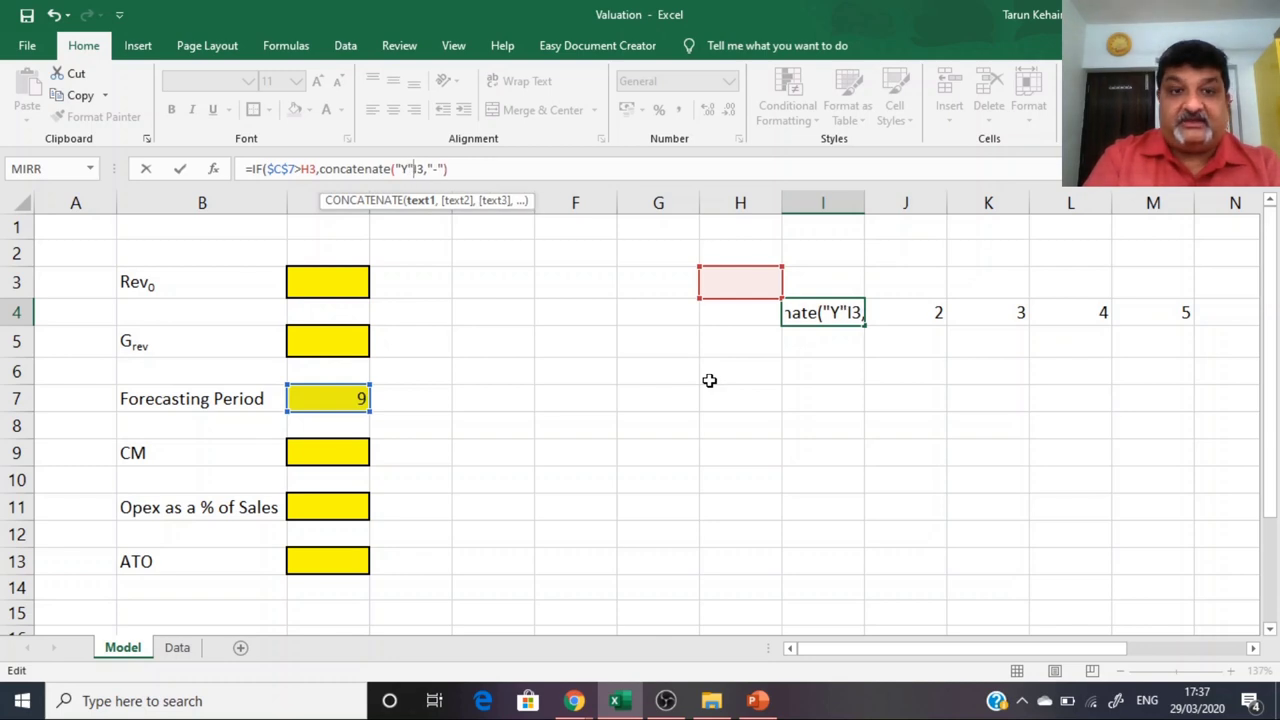
{"action": "key", "text": "Right"}
{"action": "key", "text": "Right"}
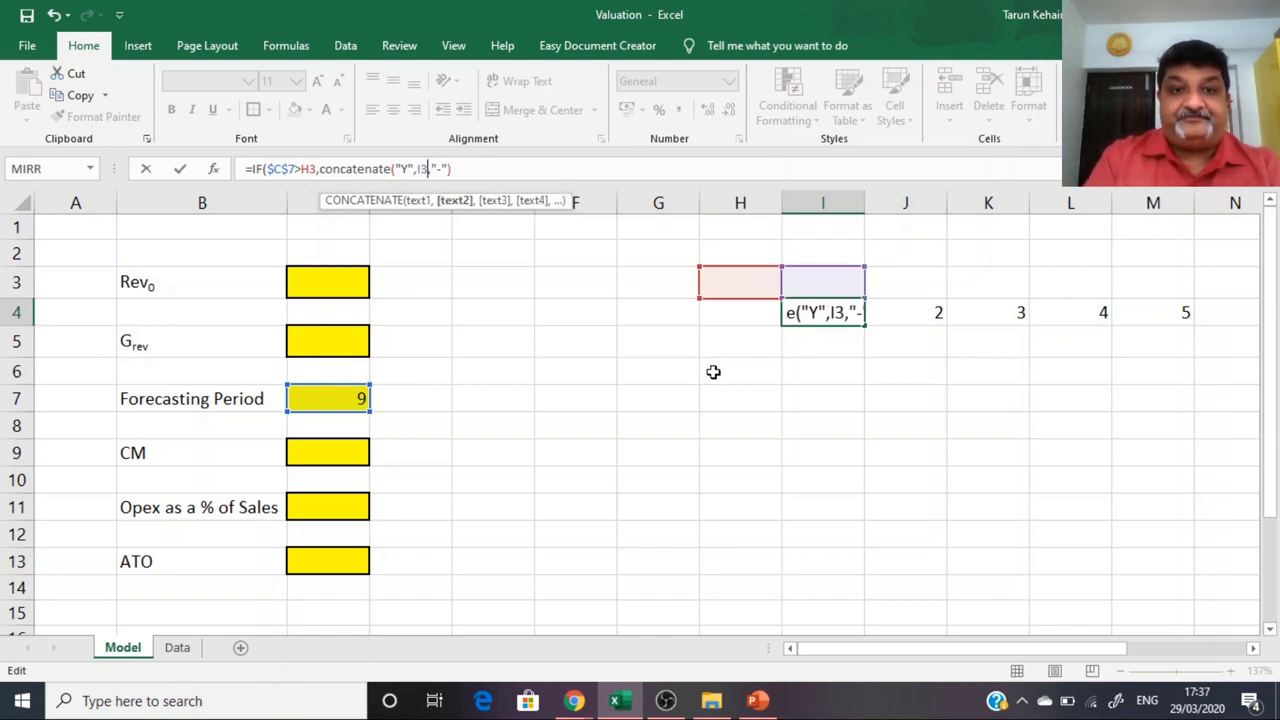
{"action": "type", "text": ")"}
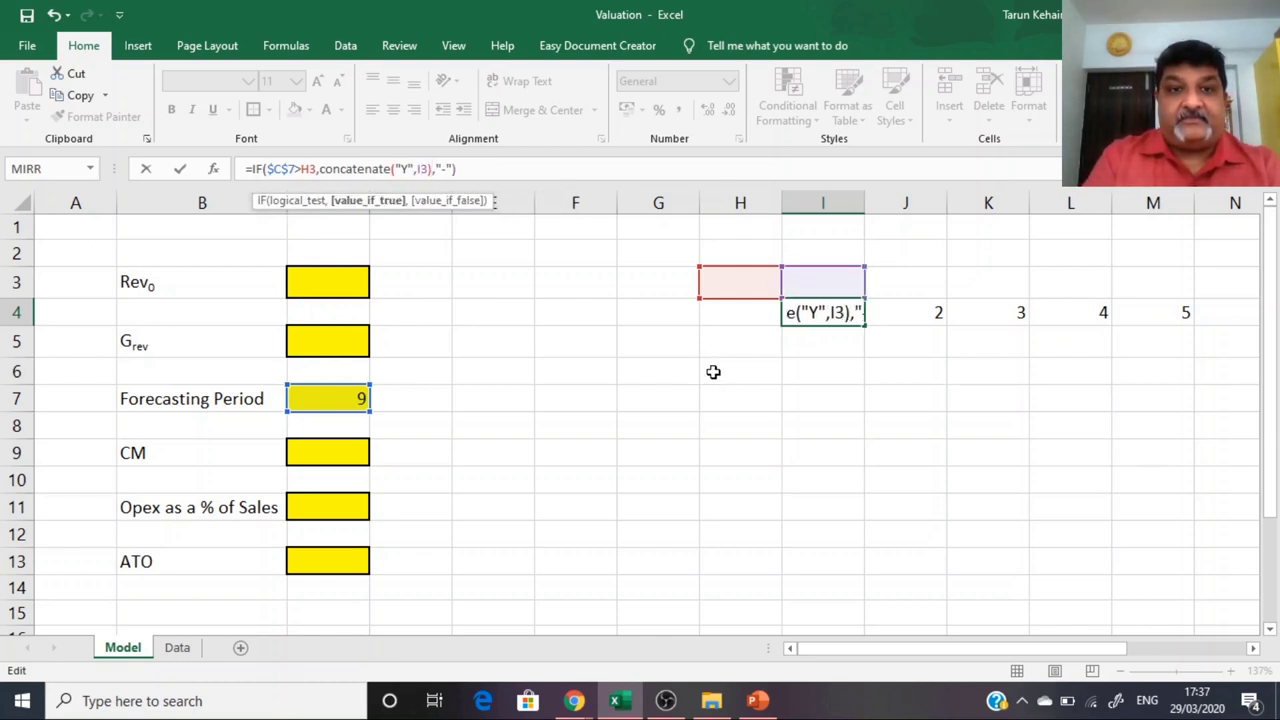
{"action": "key", "text": "Return"}
{"action": "key", "text": "Up"}
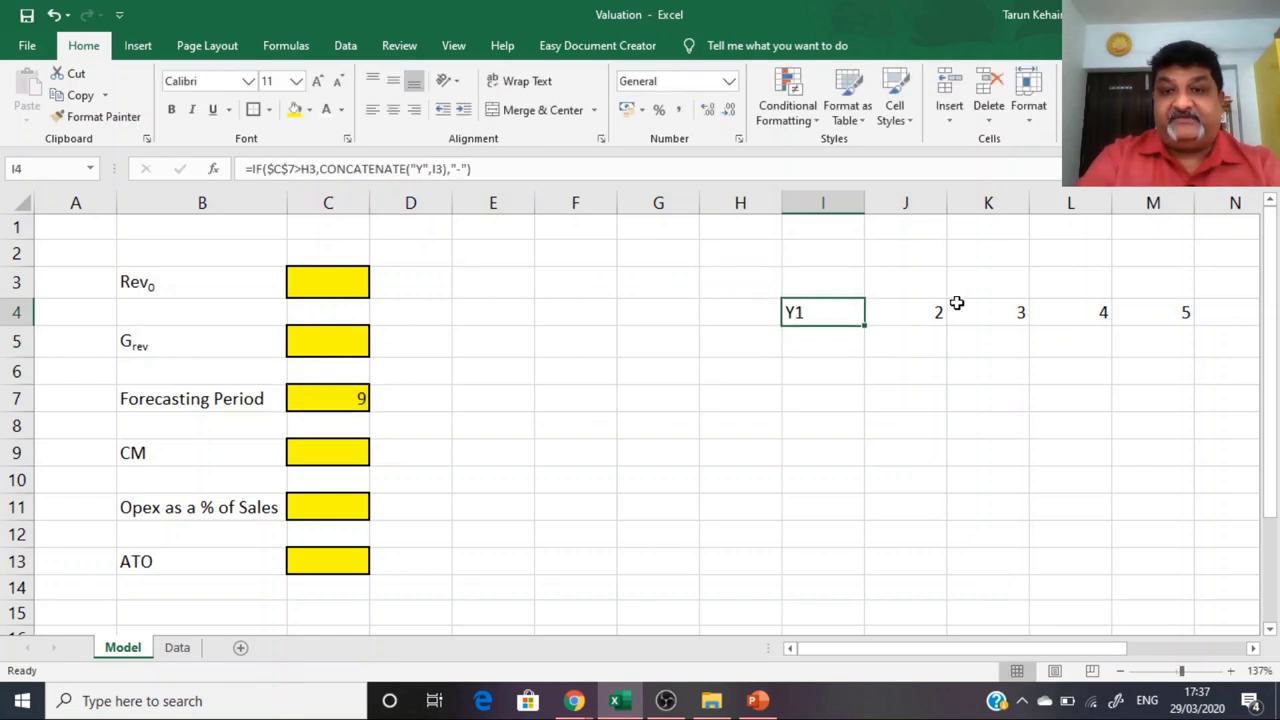
{"action": "left_click_drag", "start_coordinate": [866, 325], "coordinate": [1188, 312]}
Step: Set the Forecasting Period in C7 to 10 and review the row 4 year labels
{"action": "left_click", "coordinate": [1022, 378]}
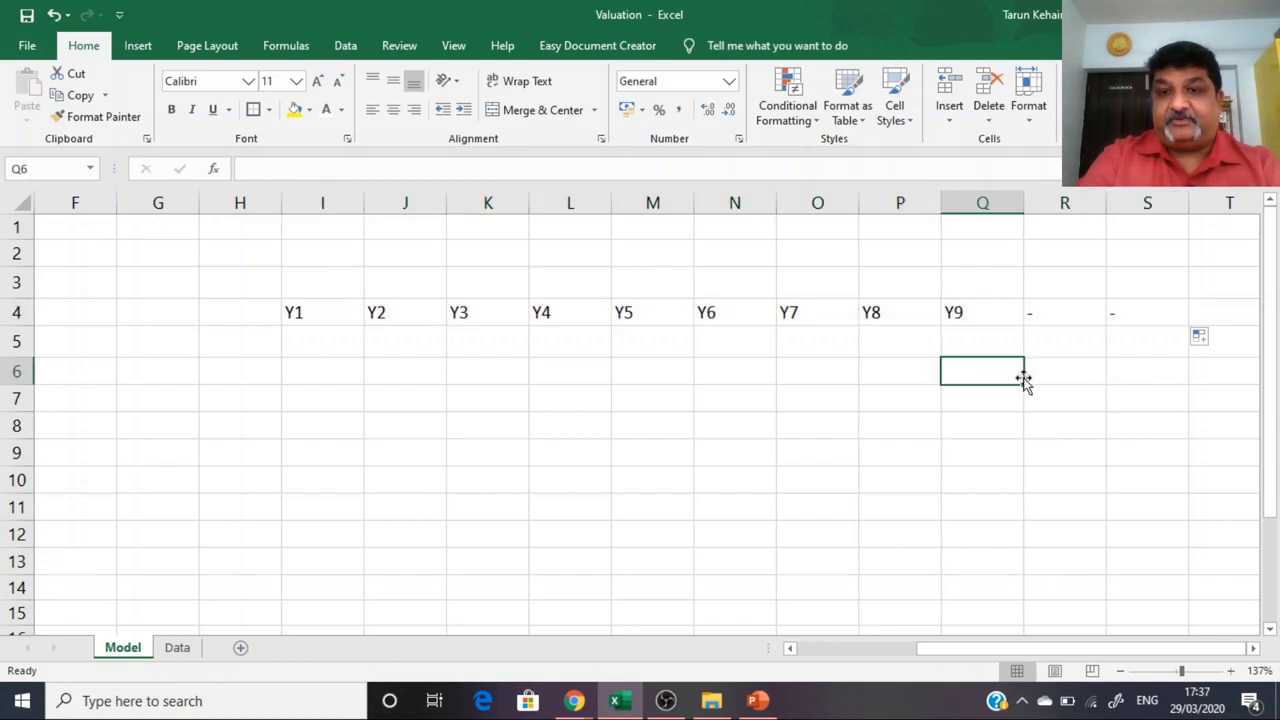
{"action": "key", "text": "Left"}
{"action": "key", "text": "Left"}
{"action": "key", "text": "Left"}
{"action": "key", "text": "Left"}
{"action": "key", "text": "Left"}
{"action": "key", "text": "Left"}
{"action": "key", "text": "Left"}
{"action": "key", "text": "Left"}
{"action": "key", "text": "Left"}
{"action": "key", "text": "Left"}
{"action": "key", "text": "Left"}
{"action": "key", "text": "Left"}
{"action": "key", "text": "Left"}
{"action": "key", "text": "Left"}
{"action": "key", "text": "Left"}
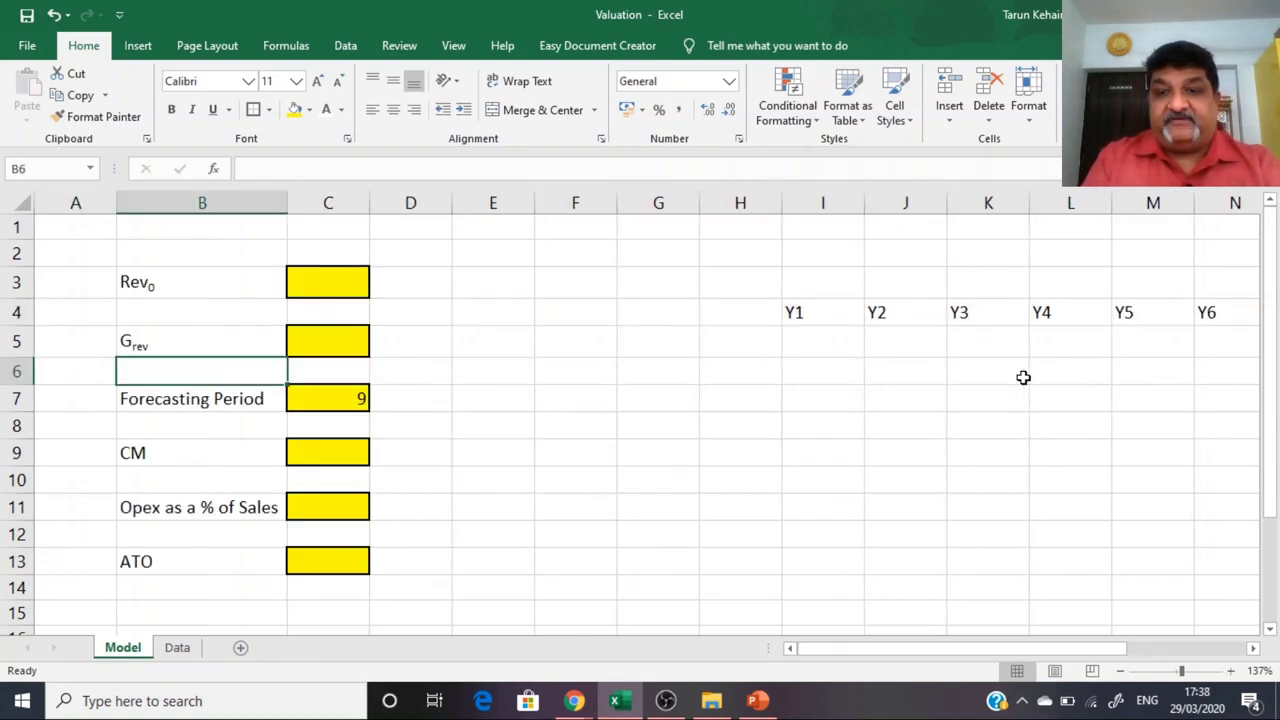
{"action": "key", "text": "Right"}
{"action": "key", "text": "Right"}
{"action": "left_click", "coordinate": [354, 400]}
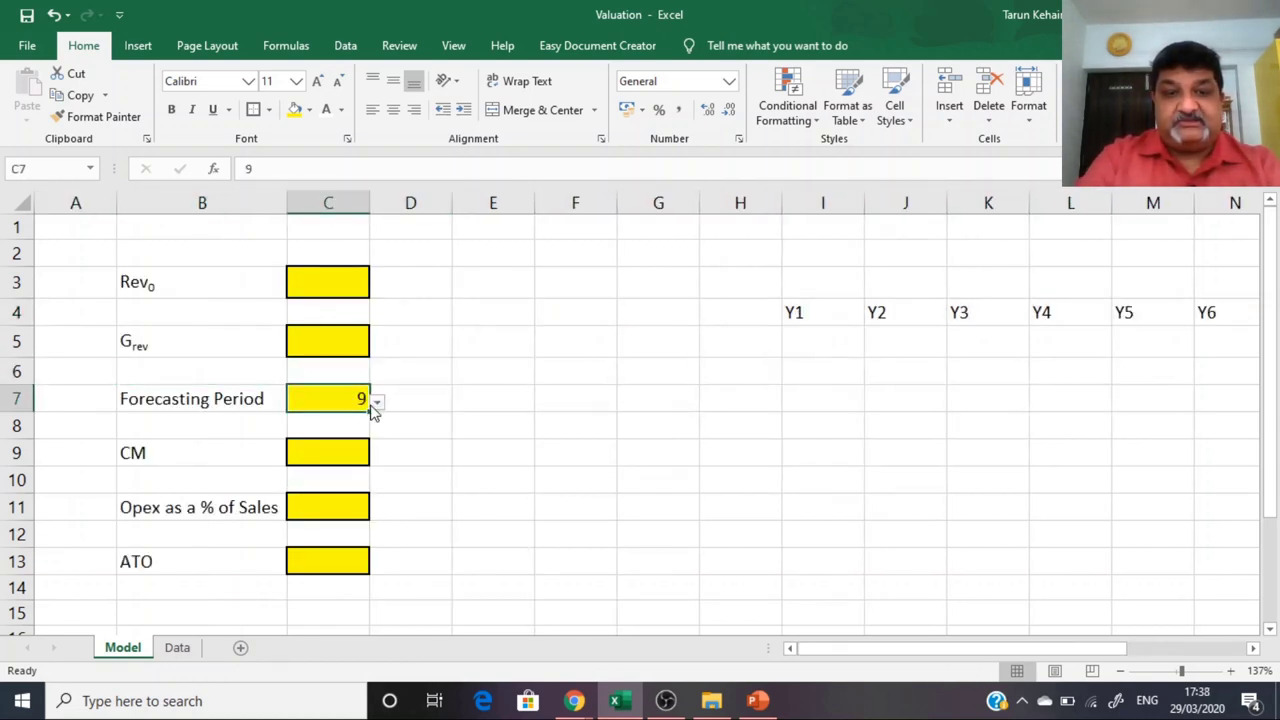
{"action": "left_click", "coordinate": [377, 402]}
{"action": "left_click", "coordinate": [329, 540]}
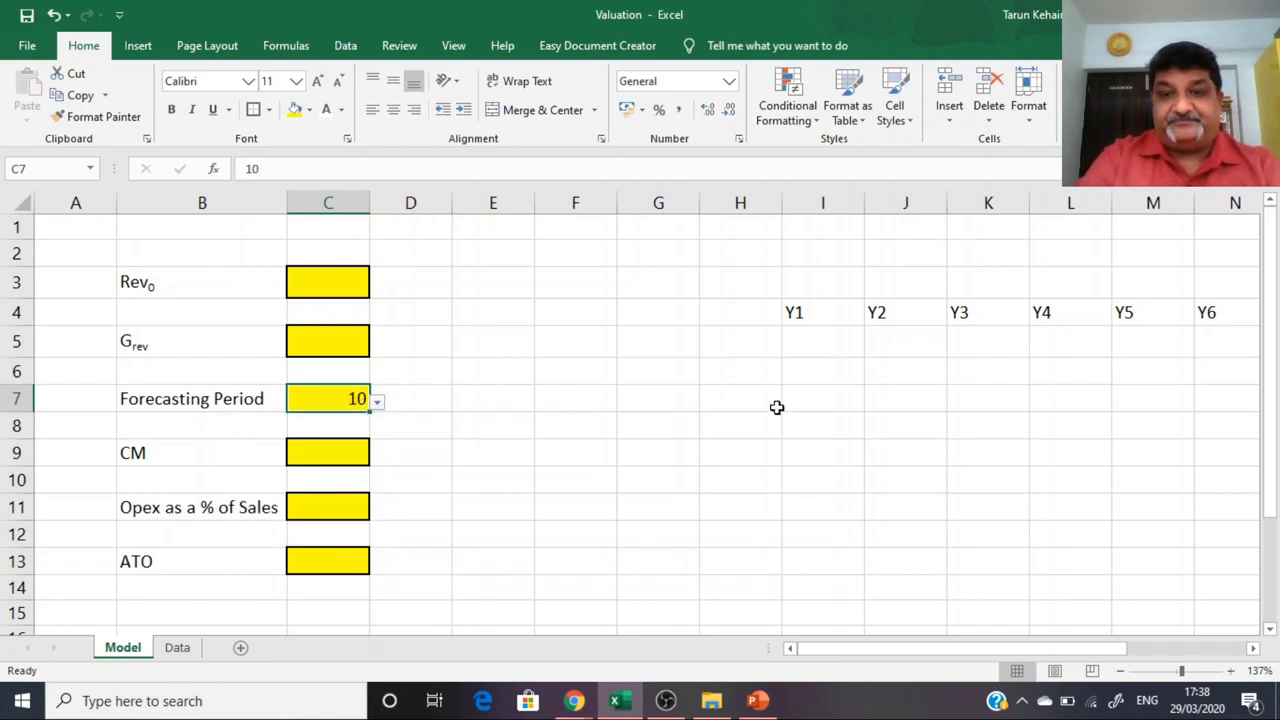
{"action": "left_click", "coordinate": [820, 326]}
{"action": "key", "text": "Right"}
{"action": "key", "text": "Right"}
{"action": "key", "text": "Right"}
{"action": "key", "text": "Right"}
{"action": "key", "text": "Right"}
{"action": "key", "text": "Right"}
{"action": "key", "text": "Right"}
{"action": "key", "text": "Right"}
{"action": "key", "text": "Right"}
{"action": "key", "text": "Right"}
{"action": "key", "text": "Right"}
{"action": "key", "text": "Right"}
{"action": "key", "text": "Right"}
{"action": "key", "text": "Right"}
{"action": "key", "text": "Right"}
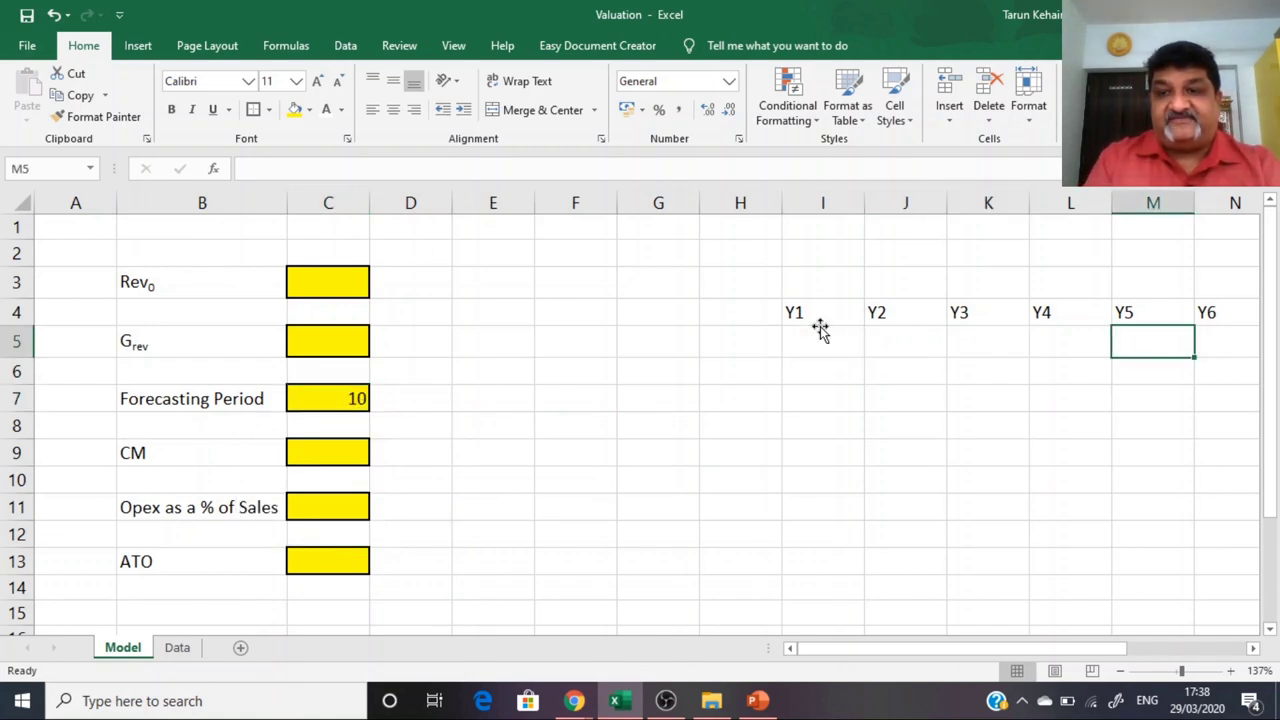
{"action": "key", "text": "Left"}
{"action": "key", "text": "Left"}
{"action": "key", "text": "Left"}
{"action": "key", "text": "Left"}
{"action": "key", "text": "Left"}
{"action": "key", "text": "Left"}
{"action": "key", "text": "Up"}
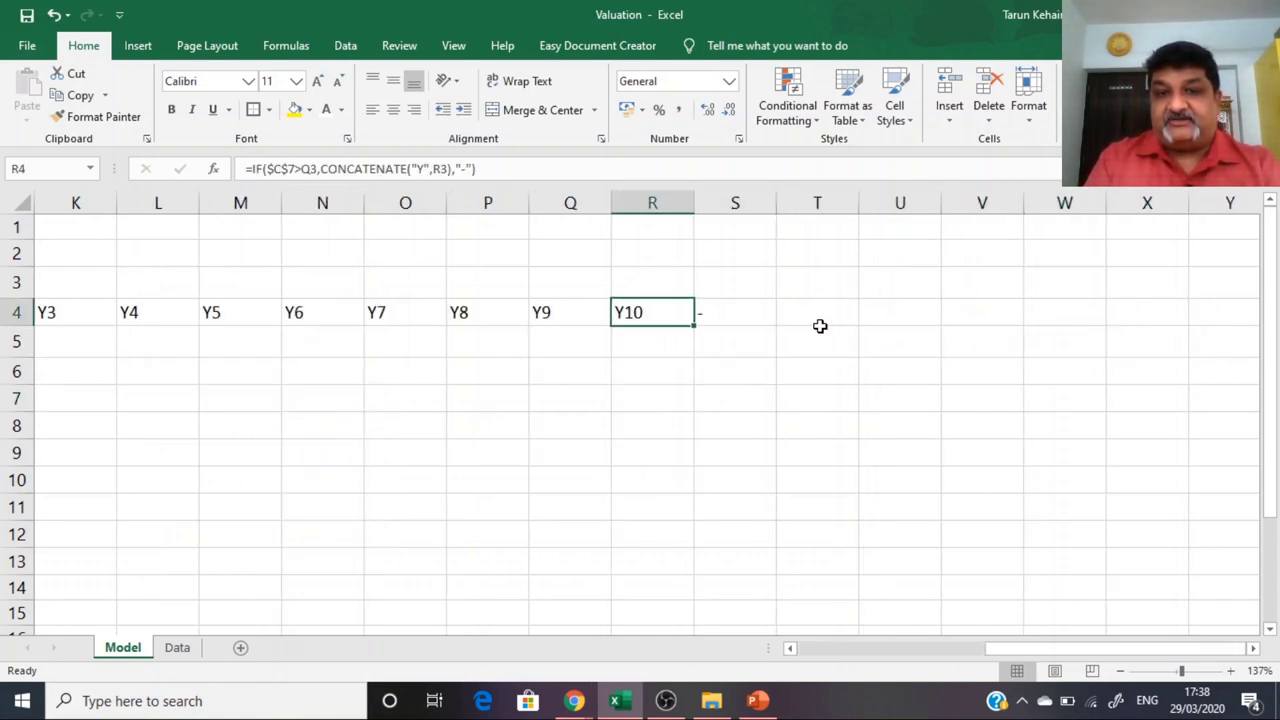
{"action": "key", "text": "Left"}
{"action": "key", "text": "Left"}
{"action": "key", "text": "Left"}
{"action": "key", "text": "Left"}
{"action": "key", "text": "Left"}
{"action": "key", "text": "Left"}
{"action": "key", "text": "Left"}
{"action": "key", "text": "Left"}
{"action": "key", "text": "Left"}
{"action": "key", "text": "Left"}
{"action": "key", "text": "Left"}
{"action": "key", "text": "Left"}
{"action": "key", "text": "Left"}
{"action": "key", "text": "Left"}
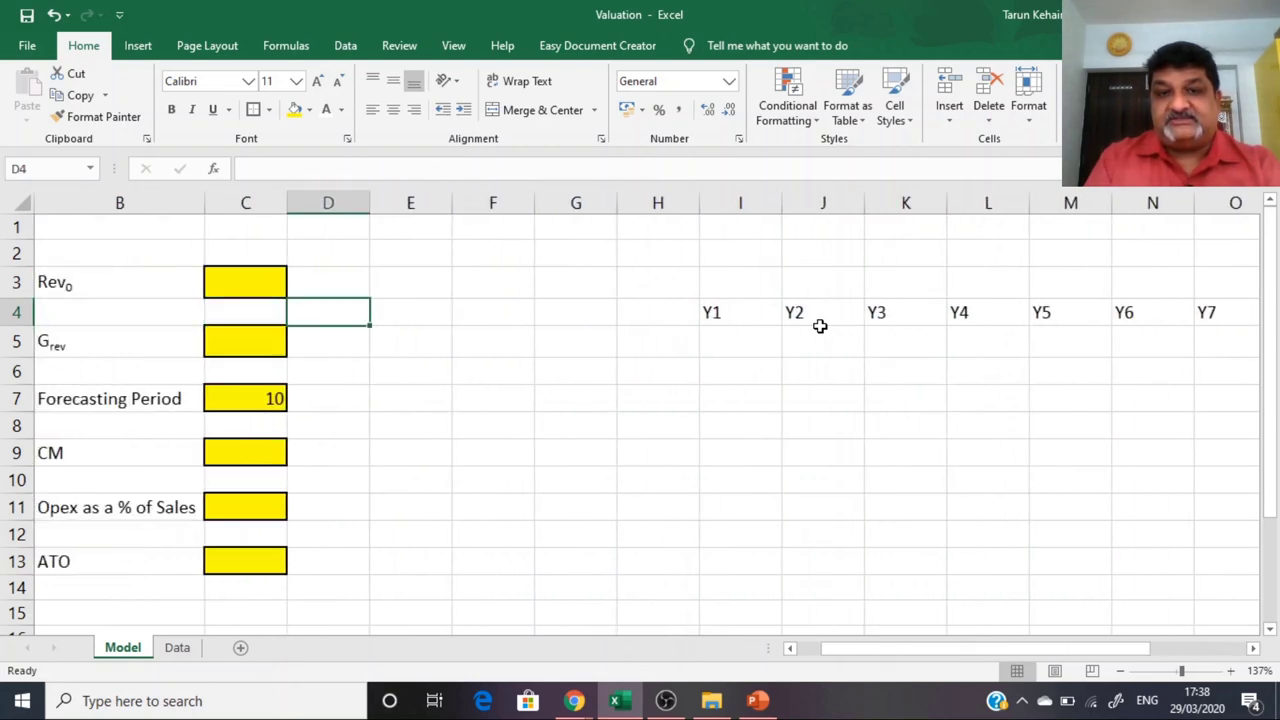
{"action": "key", "text": "Right"}
{"action": "key", "text": "Right"}
{"action": "key", "text": "Right"}
Step: Shorten the Forecasting Period to 5 and check where the I4 labels switch to dashes
{"action": "left_click", "coordinate": [270, 411]}
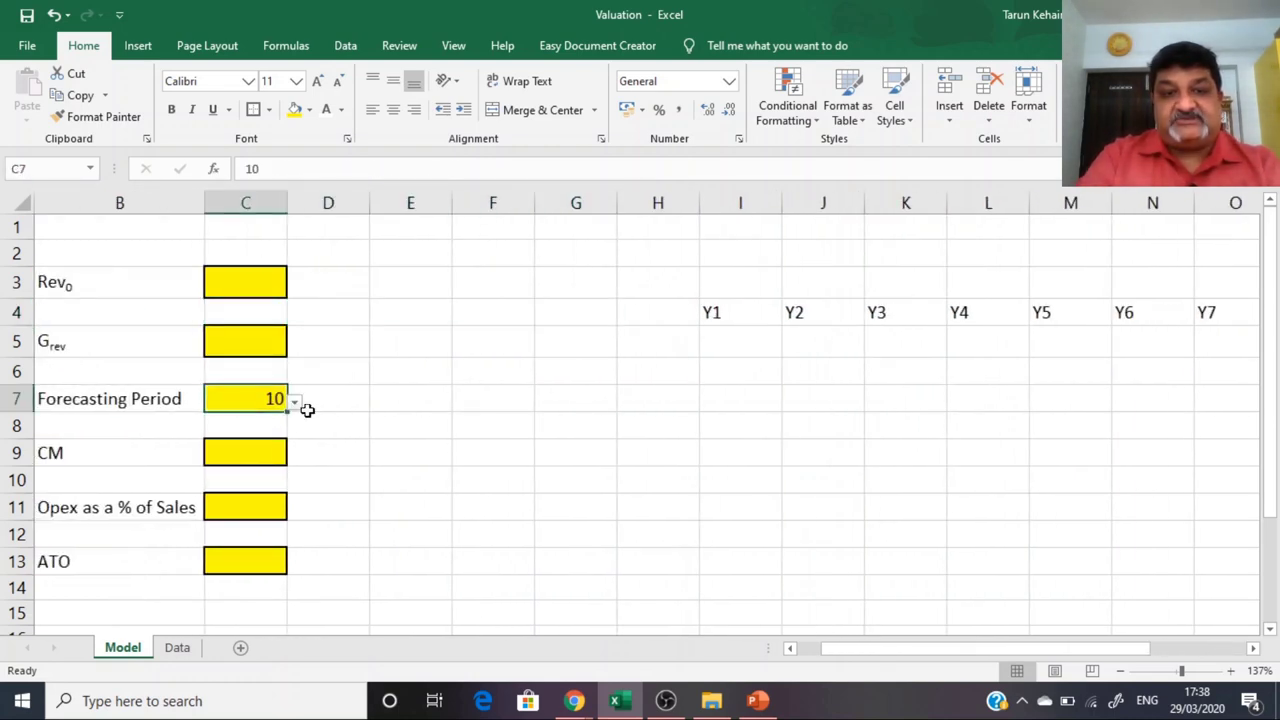
{"action": "left_click", "coordinate": [295, 401]}
{"action": "left_click", "coordinate": [250, 455]}
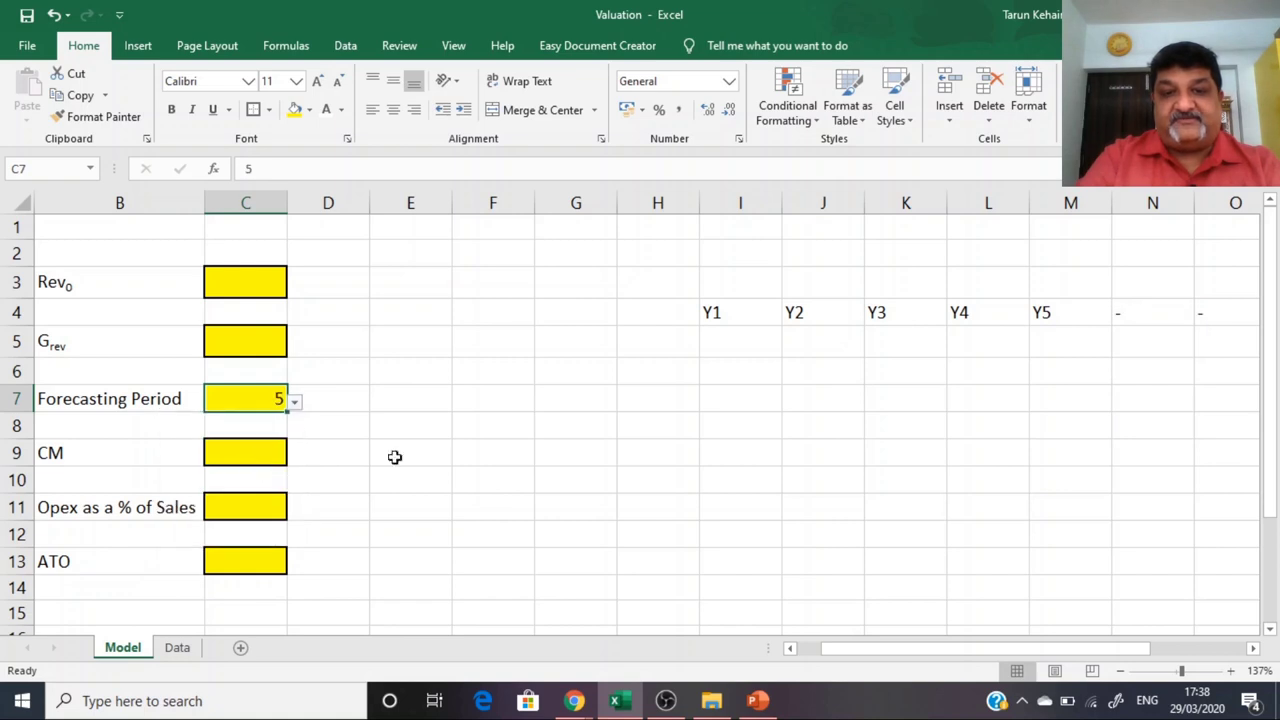
{"action": "left_click", "coordinate": [711, 313]}
{"action": "key", "text": "Right"}
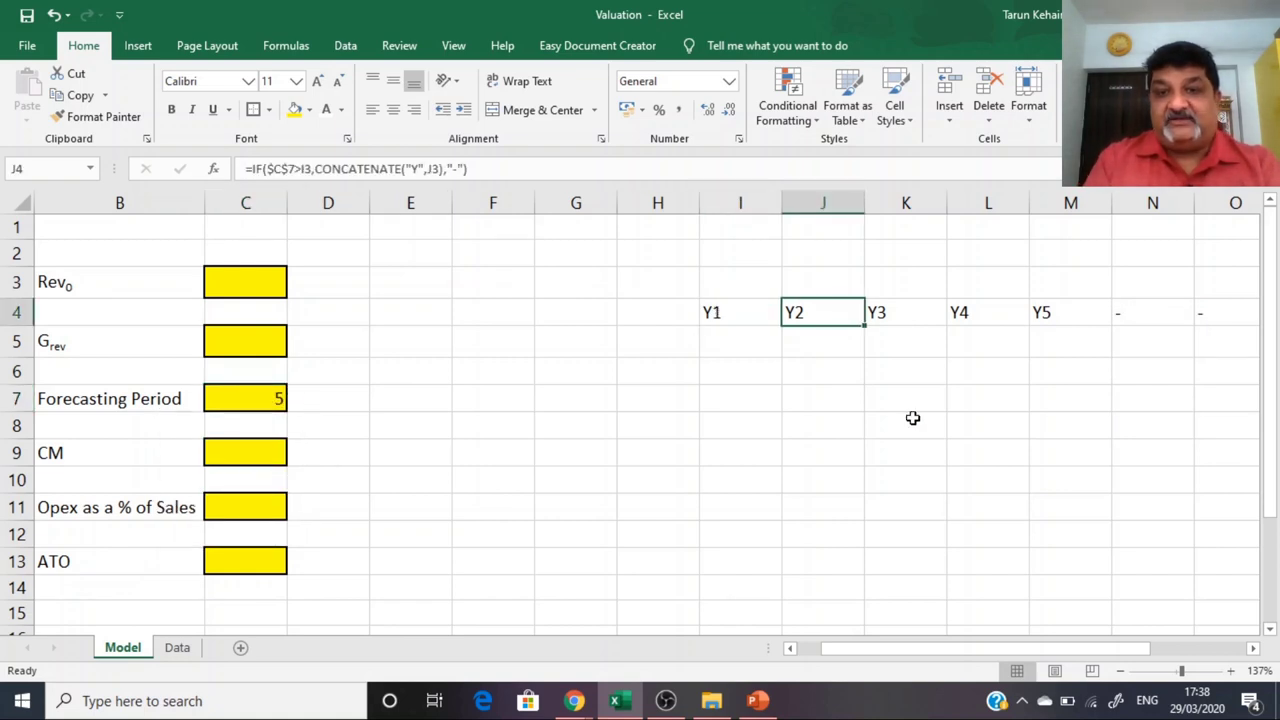
{"action": "key", "text": "Right"}
{"action": "key", "text": "Right"}
{"action": "key", "text": "Right"}
{"action": "key", "text": "Right"}
{"action": "key", "text": "Right"}
{"action": "key", "text": "Right"}
{"action": "key", "text": "Right"}
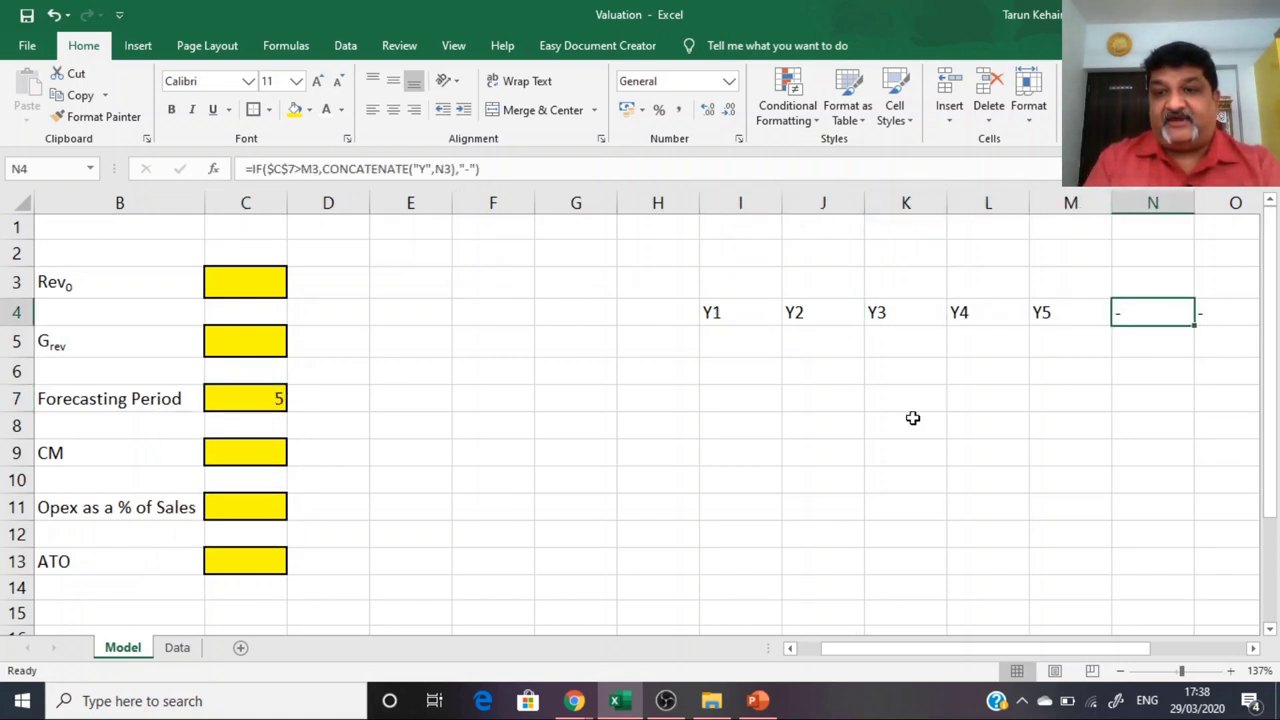
{"action": "key", "text": "Right"}
{"action": "key", "text": "Right"}
{"action": "key", "text": "Right"}
{"action": "key", "text": "Right"}
{"action": "key", "text": "Left"}
{"action": "key", "text": "Left"}
{"action": "key", "text": "Left"}
{"action": "key", "text": "Left"}
{"action": "key", "text": "Left"}
{"action": "key", "text": "Left"}
{"action": "key", "text": "Left"}
{"action": "key", "text": "Left"}
{"action": "key", "text": "Left"}
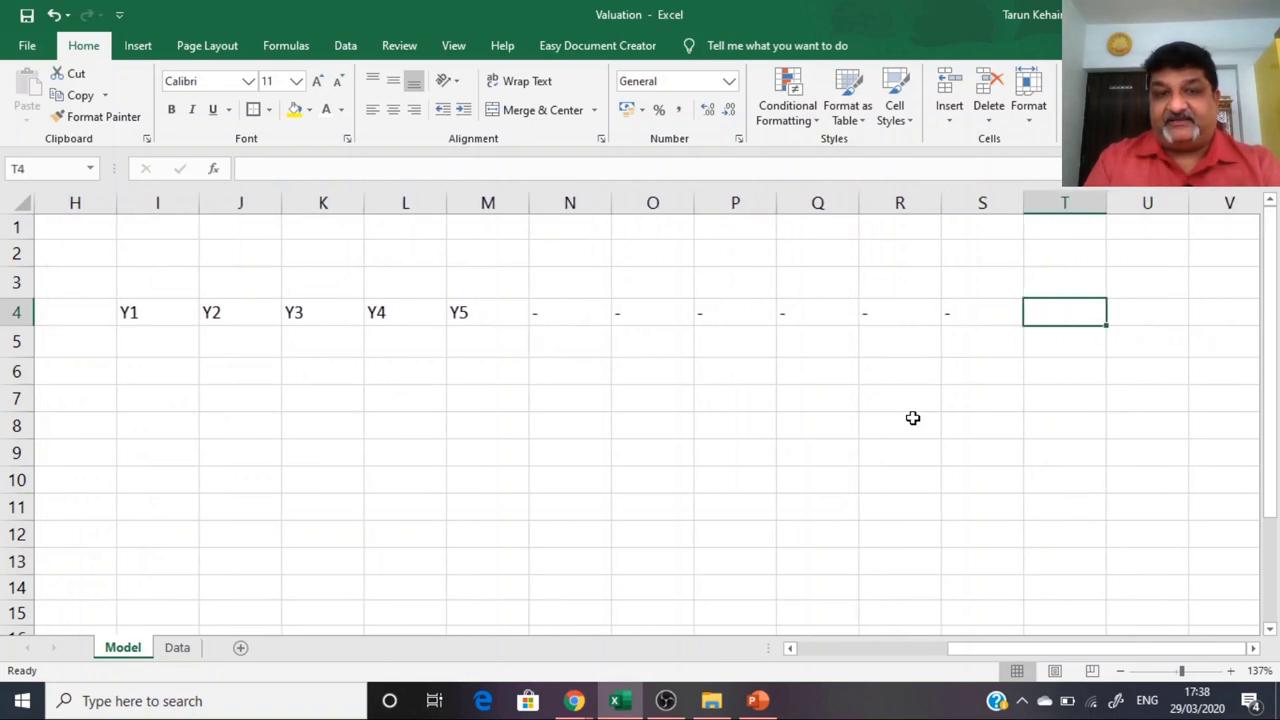
{"action": "key", "text": "Left"}
{"action": "key", "text": "Left"}
{"action": "key", "text": "Left"}
{"action": "key", "text": "Left"}
{"action": "key", "text": "Left"}
{"action": "key", "text": "Left"}
{"action": "key", "text": "Left"}
{"action": "key", "text": "Left"}
{"action": "key", "text": "Left"}
{"action": "key", "text": "Right"}
{"action": "key", "text": "Right"}
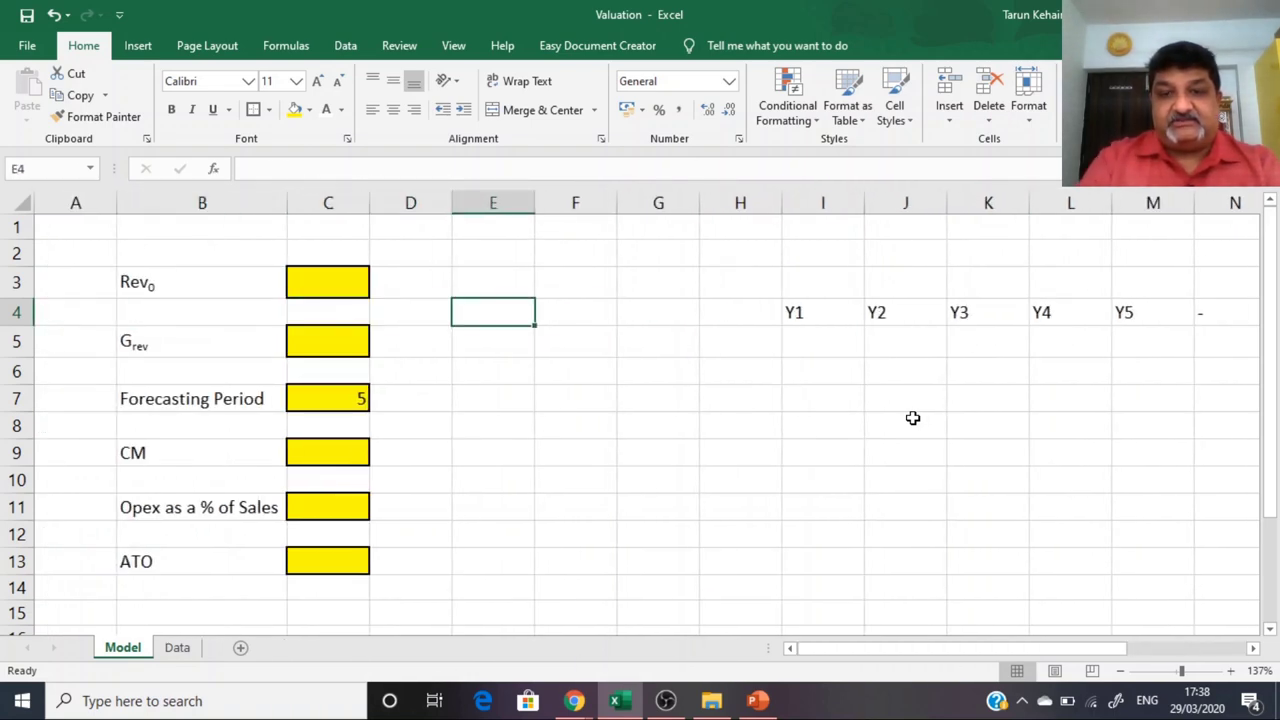
Step: Restore the Forecasting Period to 10 and confirm the headers run Y1 to Y10
{"action": "left_click", "coordinate": [343, 397]}
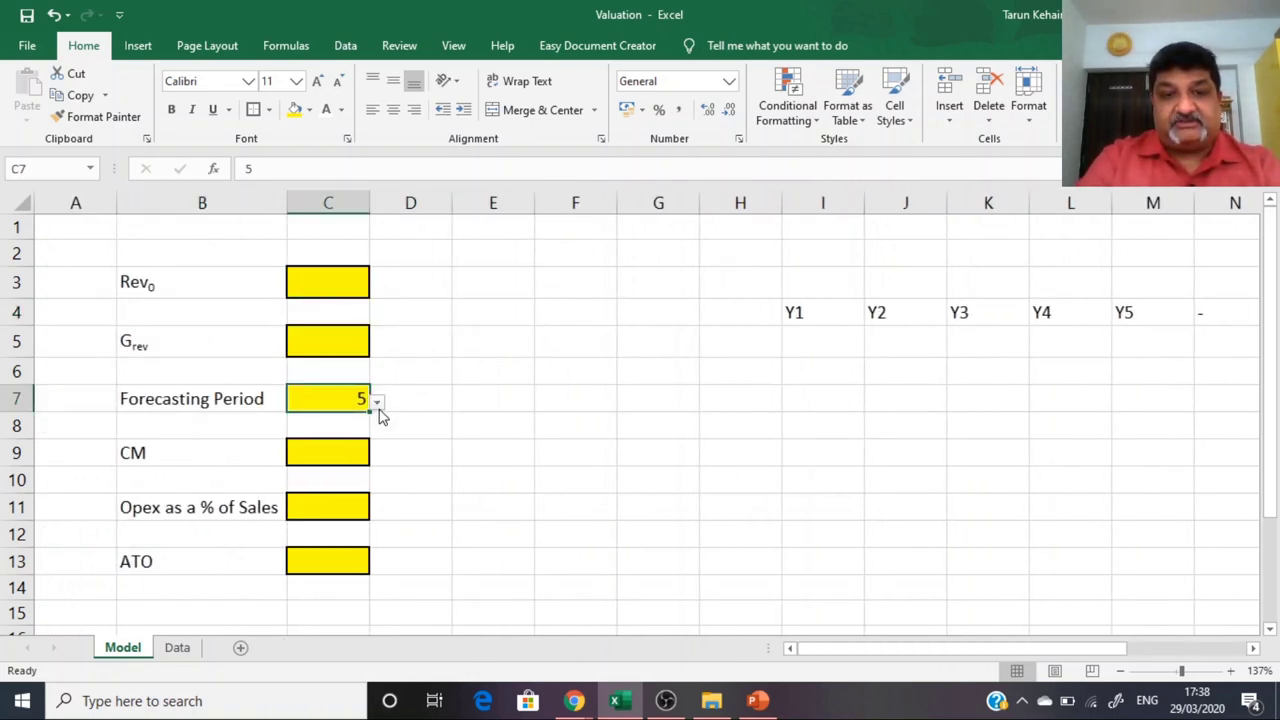
{"action": "left_click", "coordinate": [377, 402]}
{"action": "left_click", "coordinate": [260, 539]}
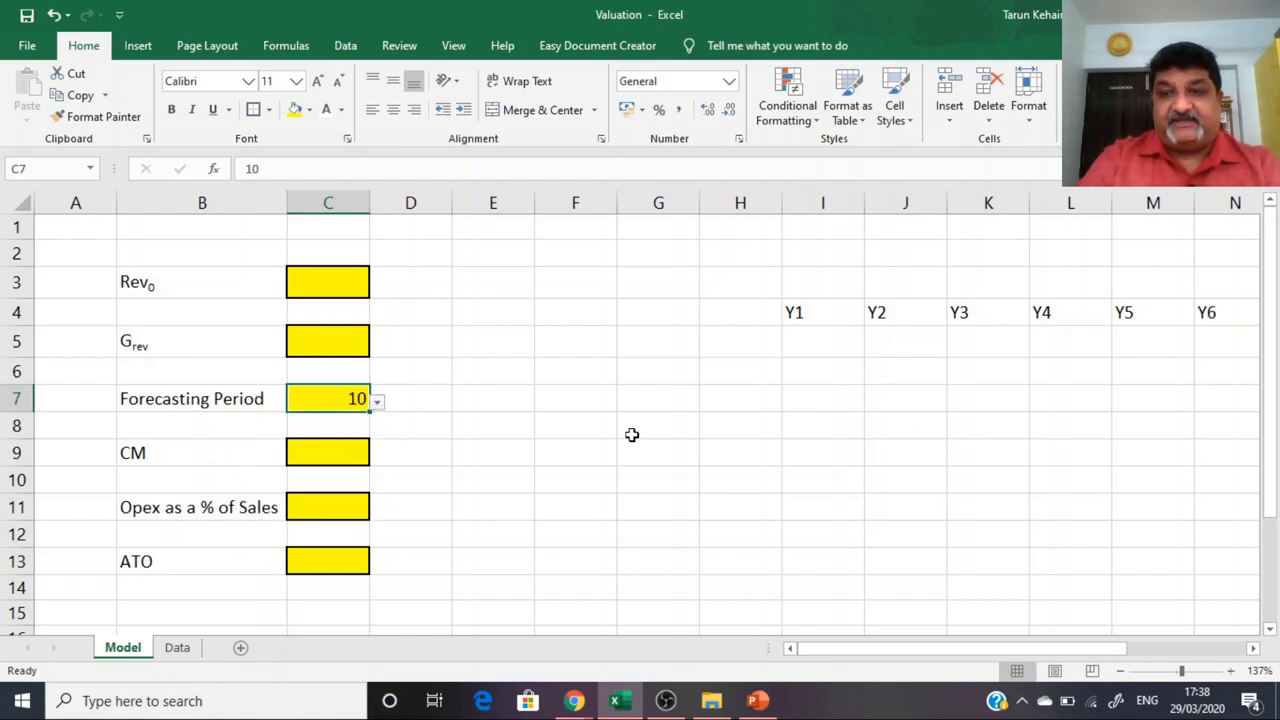
{"action": "left_click", "coordinate": [845, 310]}
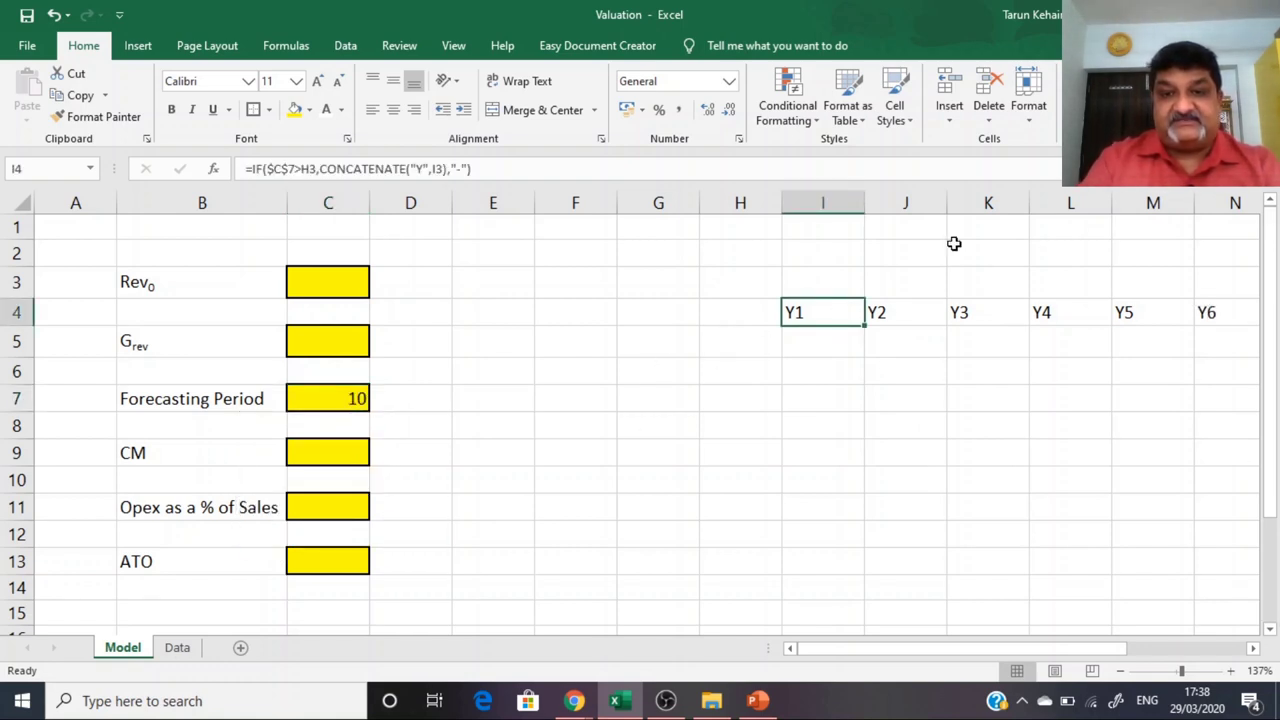
{"action": "key", "text": "Right"}
{"action": "key", "text": "Right"}
{"action": "key", "text": "Right"}
{"action": "key", "text": "Right"}
{"action": "key", "text": "Right"}
{"action": "key", "text": "Right"}
{"action": "key", "text": "Right"}
{"action": "key", "text": "Right"}
{"action": "key", "text": "Right"}
{"action": "key", "text": "Right"}
{"action": "key", "text": "Right"}
{"action": "key", "text": "Right"}
{"action": "key", "text": "Right"}
{"action": "key", "text": "Right"}
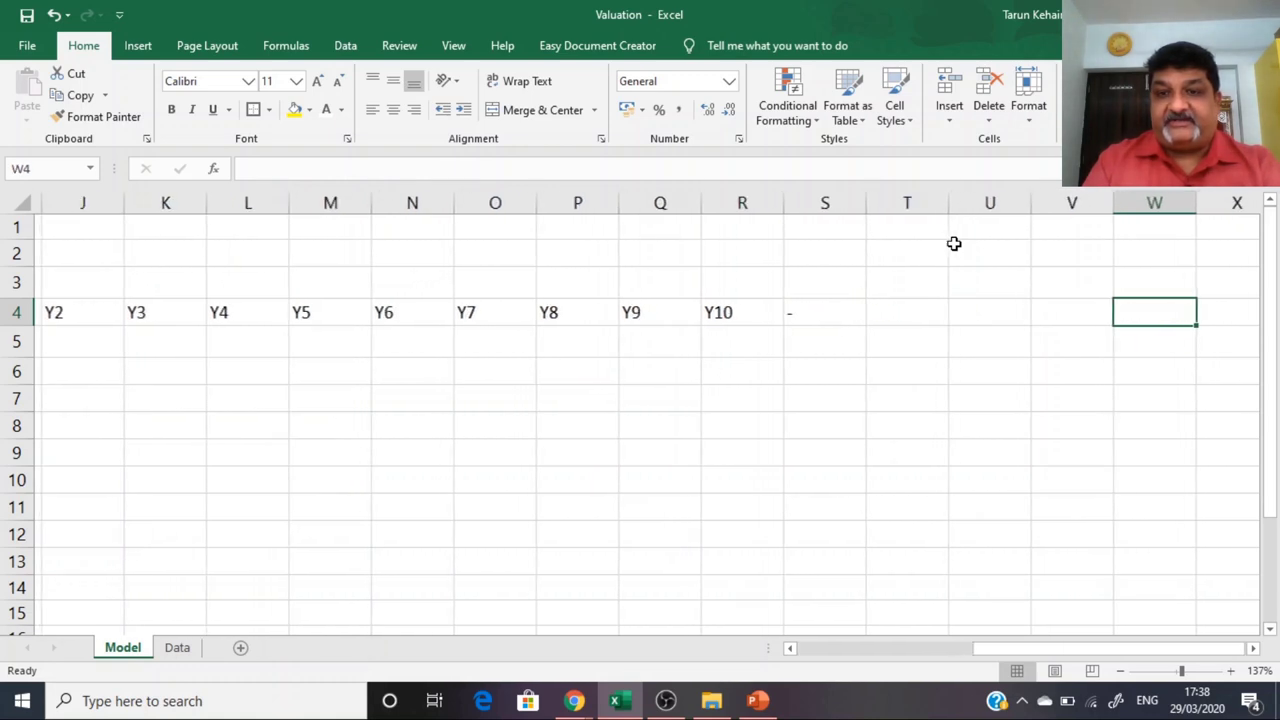
{"action": "key", "text": "Left"}
{"action": "key", "text": "Left"}
{"action": "key", "text": "Left"}
{"action": "key", "text": "Left"}
{"action": "key", "text": "Left"}
{"action": "key", "text": "Left"}
{"action": "key", "text": "Left"}
{"action": "key", "text": "Left"}
{"action": "key", "text": "Left"}
{"action": "key", "text": "Left"}
{"action": "key", "text": "Left"}
{"action": "key", "text": "Left"}
{"action": "key", "text": "Left"}
{"action": "key", "text": "Left"}
{"action": "key", "text": "Left"}
{"action": "key", "text": "Left"}
{"action": "key", "text": "Left"}
{"action": "key", "text": "Left"}
{"action": "key", "text": "Left"}
{"action": "key", "text": "Left"}
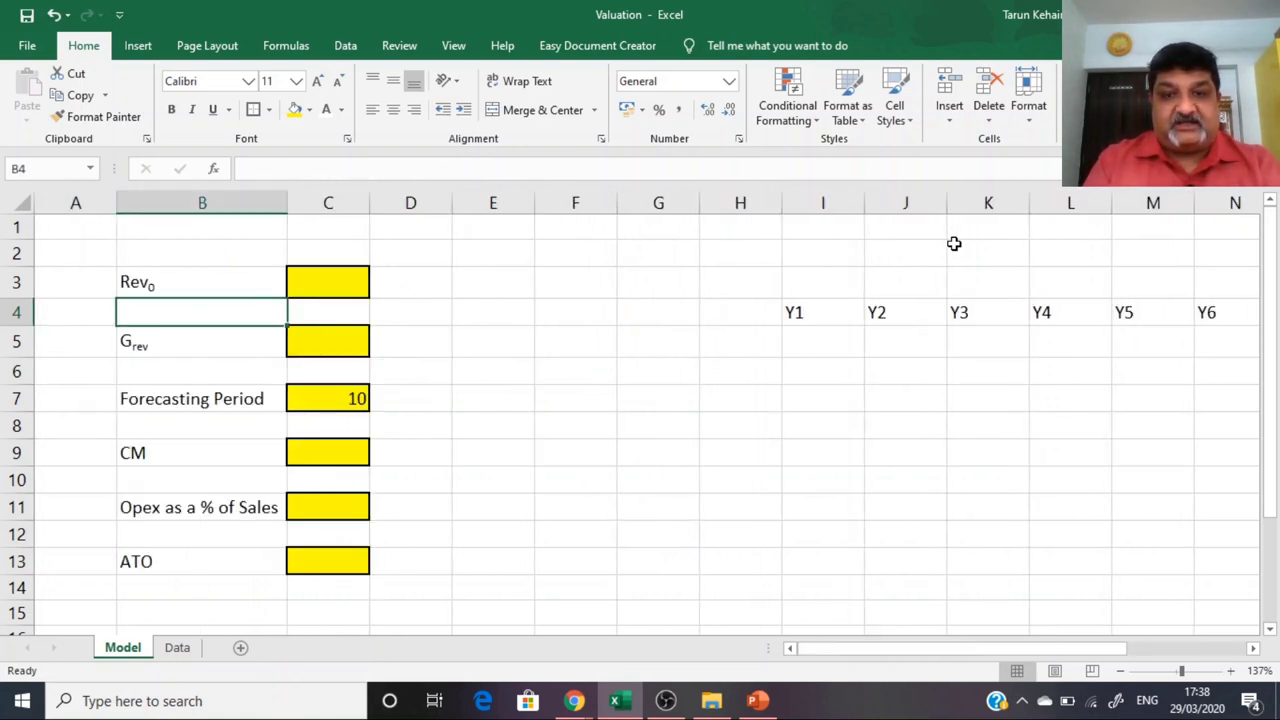
{"action": "key", "text": "Right"}
{"action": "key", "text": "Right"}
{"action": "key", "text": "Right"}
{"action": "key", "text": "Right"}
{"action": "key", "text": "Right"}
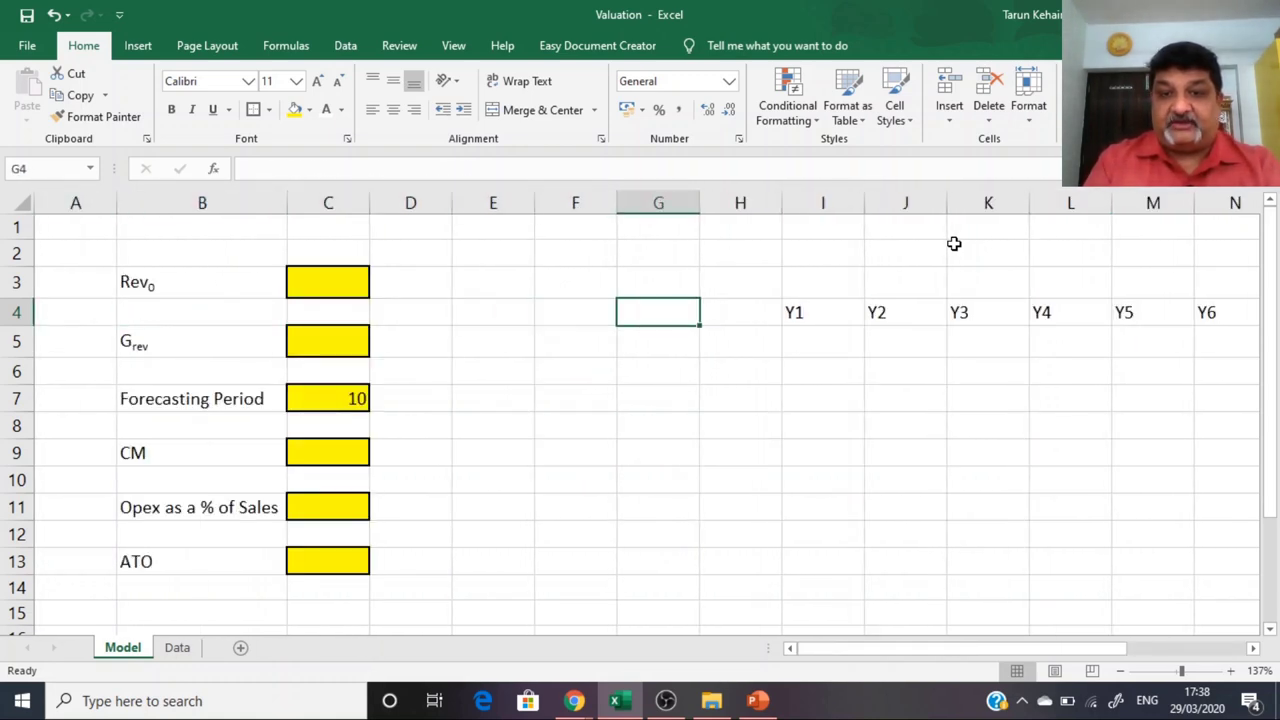
Step: Label cell G5 'Revenues', discarding the stray 'Rev' entry in H5
{"action": "key", "text": "Down"}
{"action": "key", "text": "Right"}
{"action": "type", "text": "Rev"}
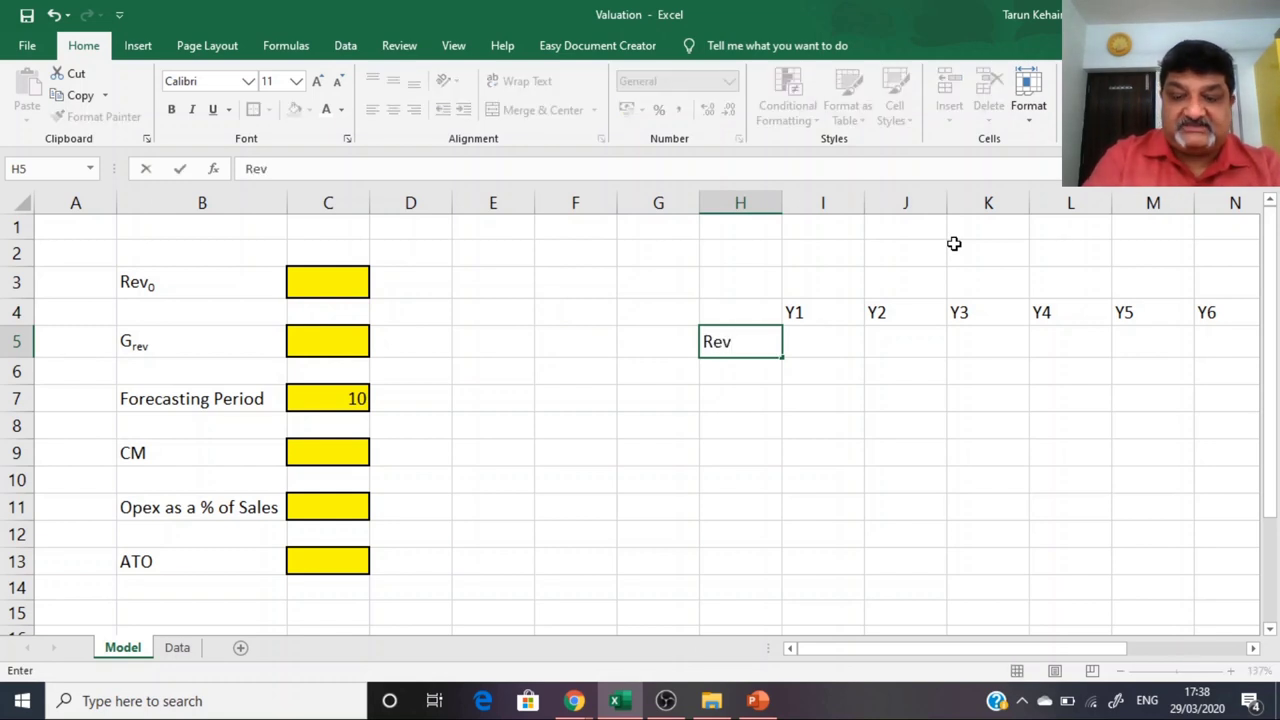
{"action": "key", "text": "Escape"}
{"action": "key", "text": "Up"}
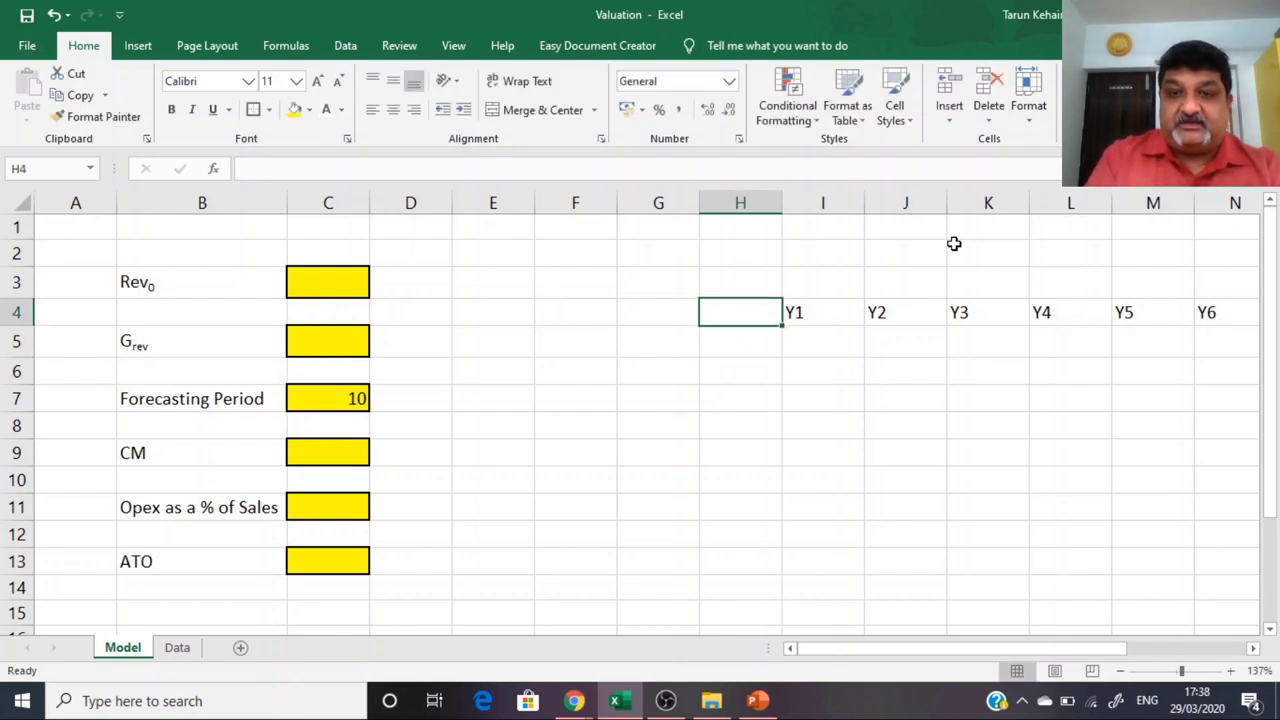
{"action": "key", "text": "Left"}
{"action": "key", "text": "Down"}
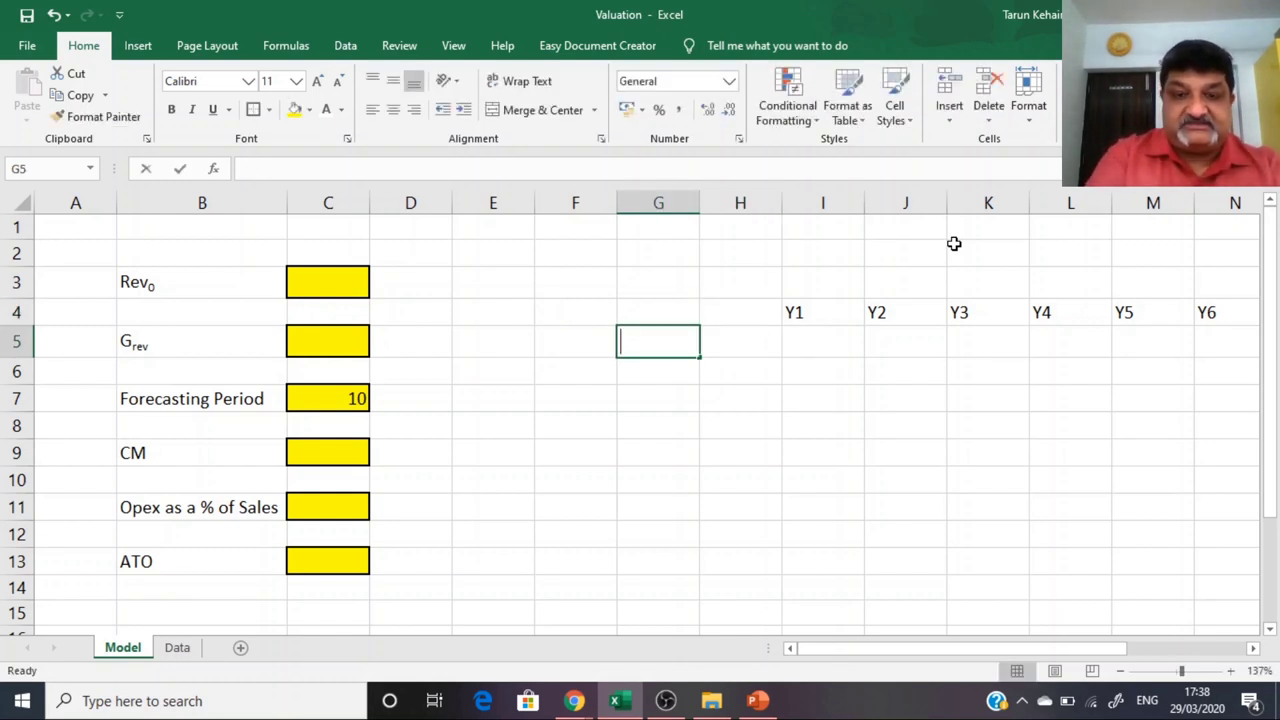
{"action": "type", "text": "Revenues"}
{"action": "key", "text": "Return"}
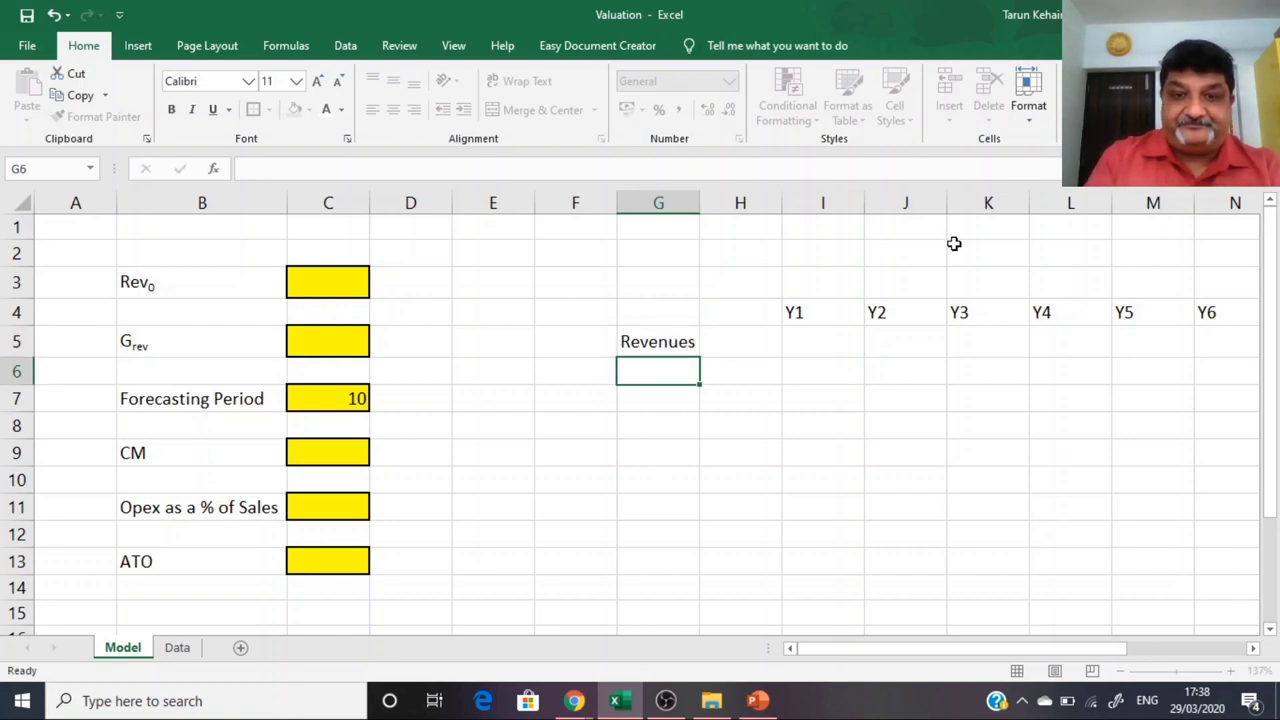
Step: Add a 'Base Year' header in H4 and link H5 to Rev0 with =C3
{"action": "key", "text": "Up"}
{"action": "key", "text": "Up"}
{"action": "key", "text": "Right"}
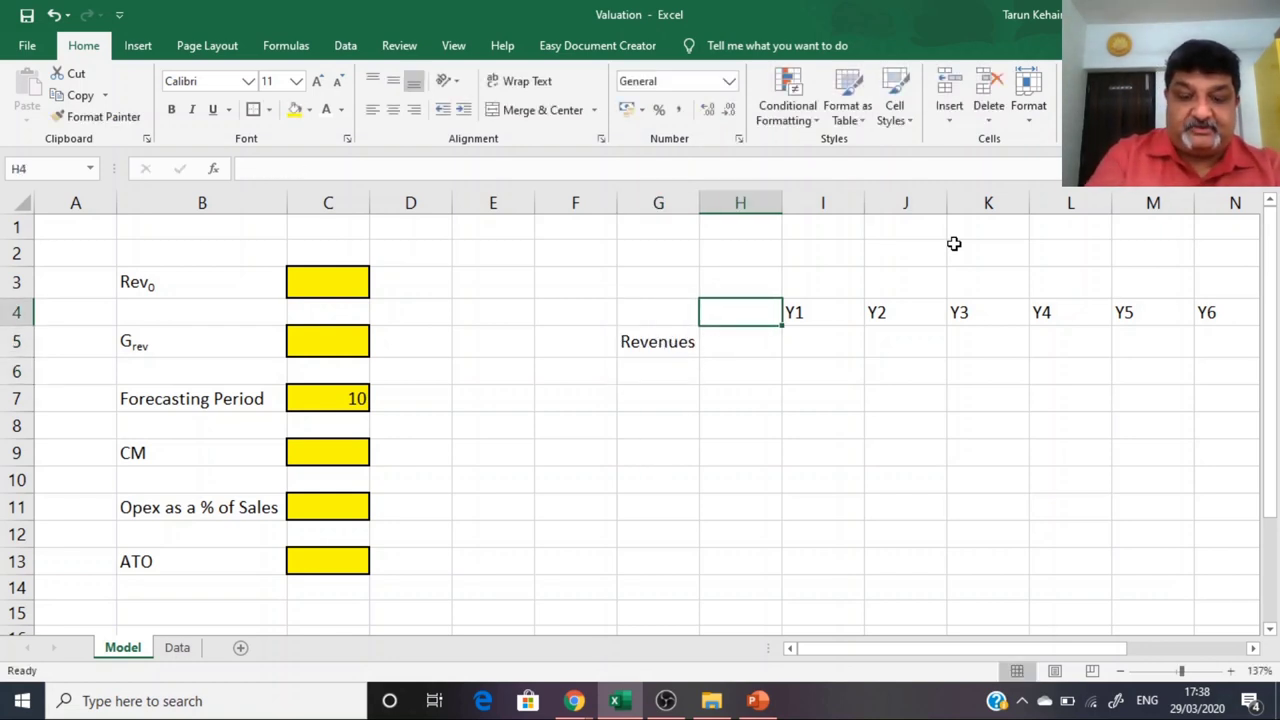
{"action": "type", "text": "Base "}
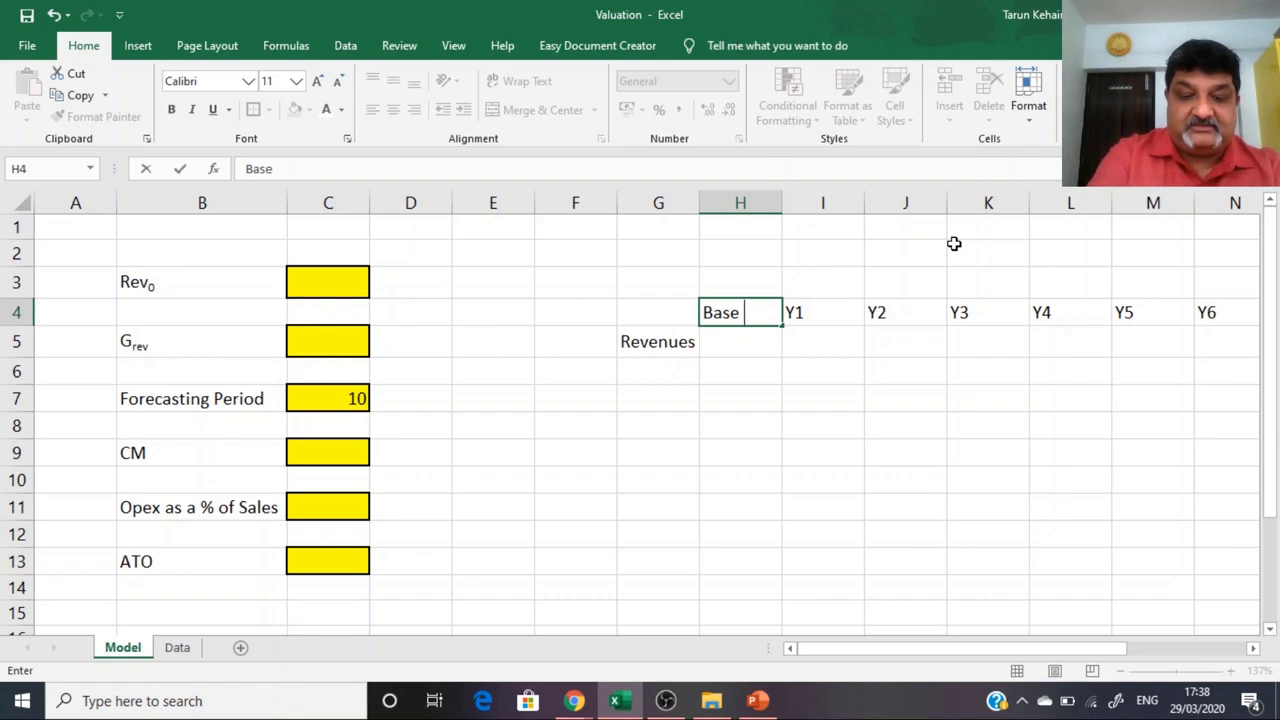
{"action": "type", "text": "Year"}
{"action": "key", "text": "Return"}
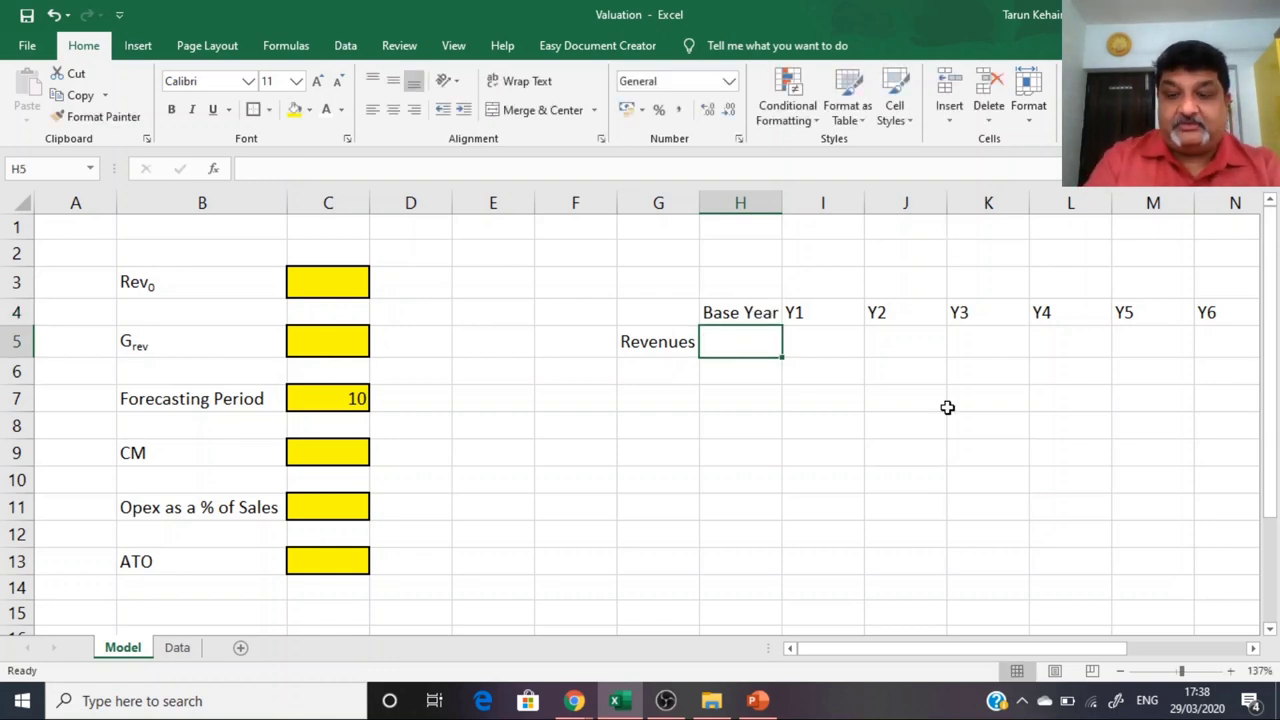
{"action": "type", "text": "="}
{"action": "key", "text": "Left"}
{"action": "key", "text": "Left"}
{"action": "key", "text": "Left"}
{"action": "key", "text": "Left"}
{"action": "key", "text": "Left"}
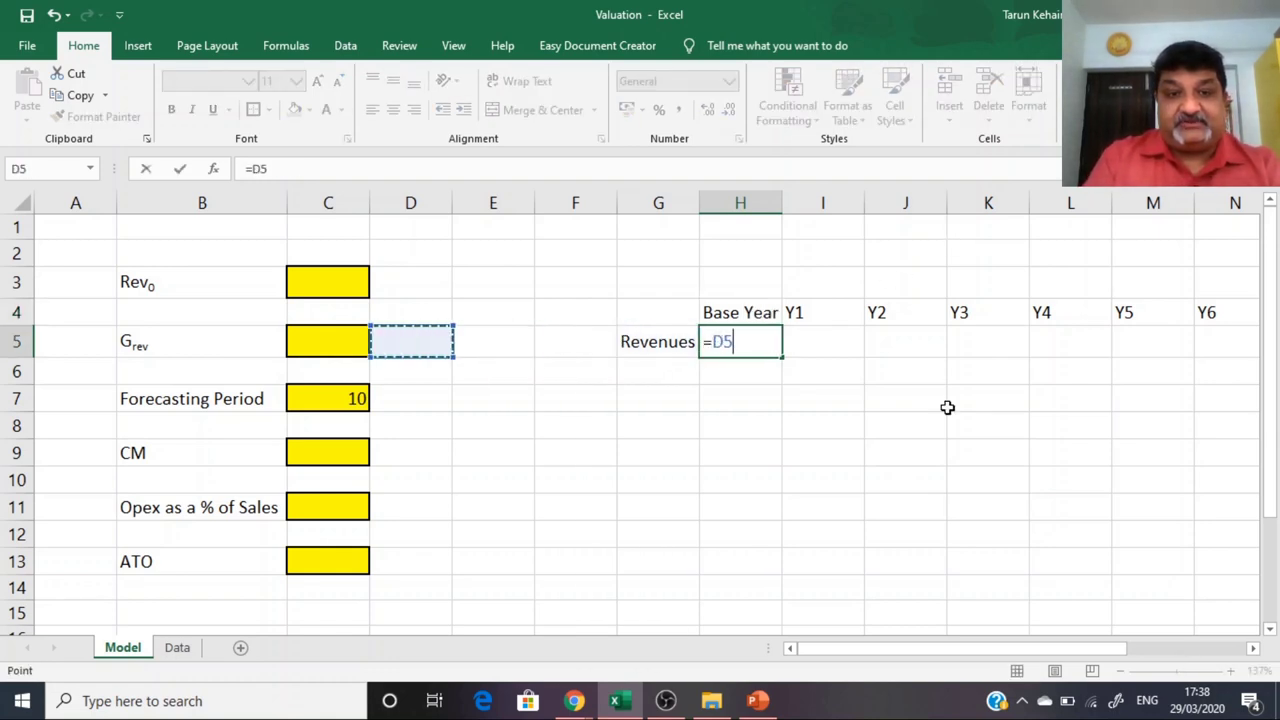
{"action": "key", "text": "Up"}
{"action": "key", "text": "Up"}
{"action": "key", "text": "ctrl+Return"}
{"action": "key", "text": "ctrl+bracketleft"}
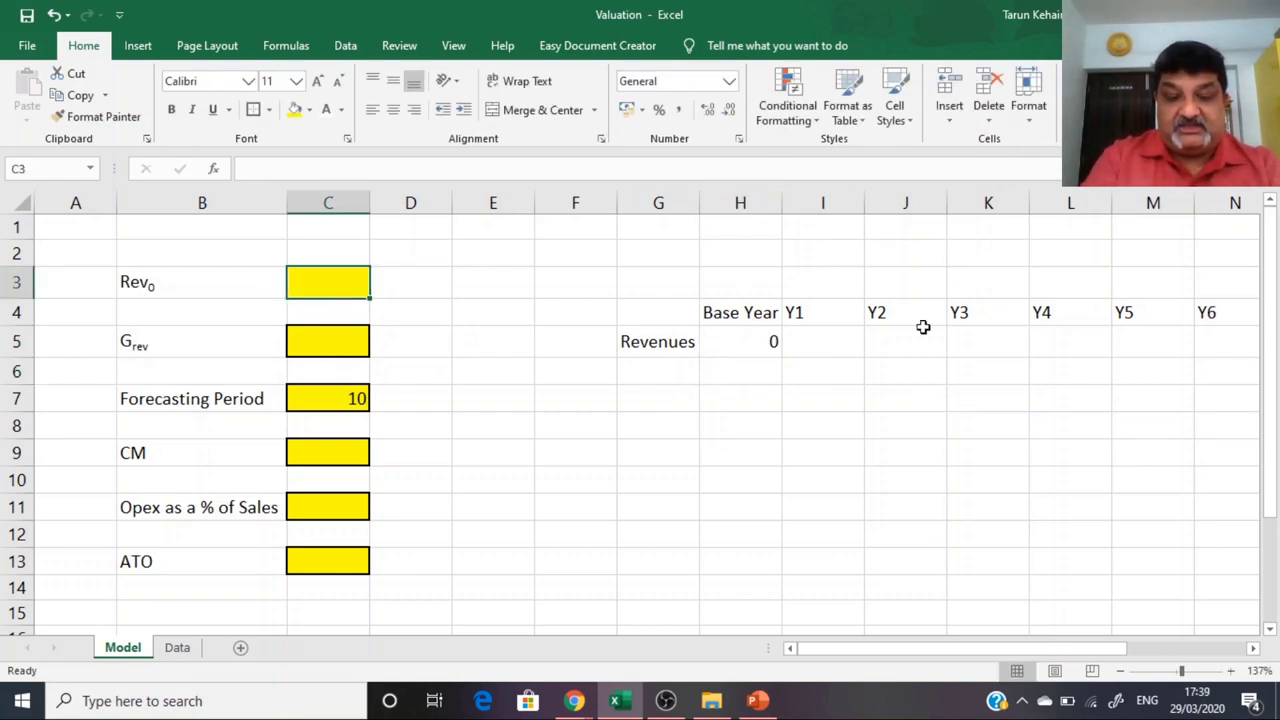
Step: Enter 2500 as Rev0 in C3 and verify H5 picks it up
{"action": "type", "text": "250"}
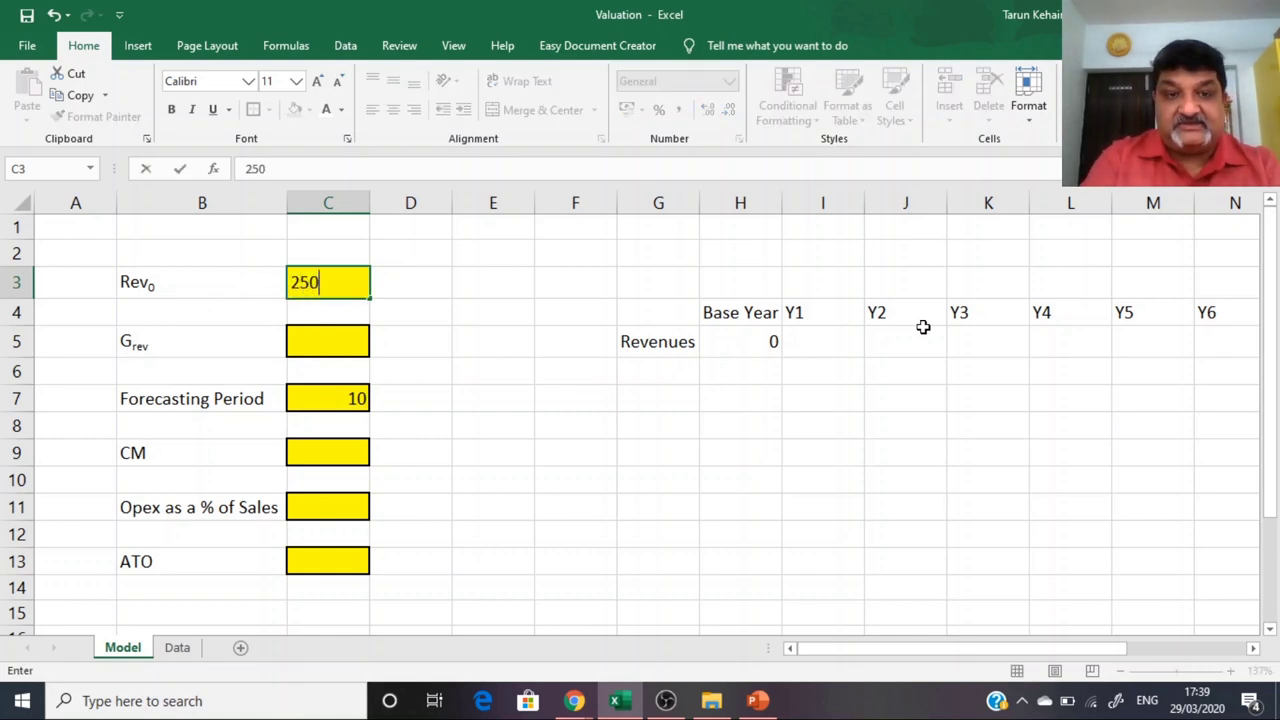
{"action": "type", "text": "0"}
{"action": "key", "text": "Return"}
{"action": "key", "text": "Up"}
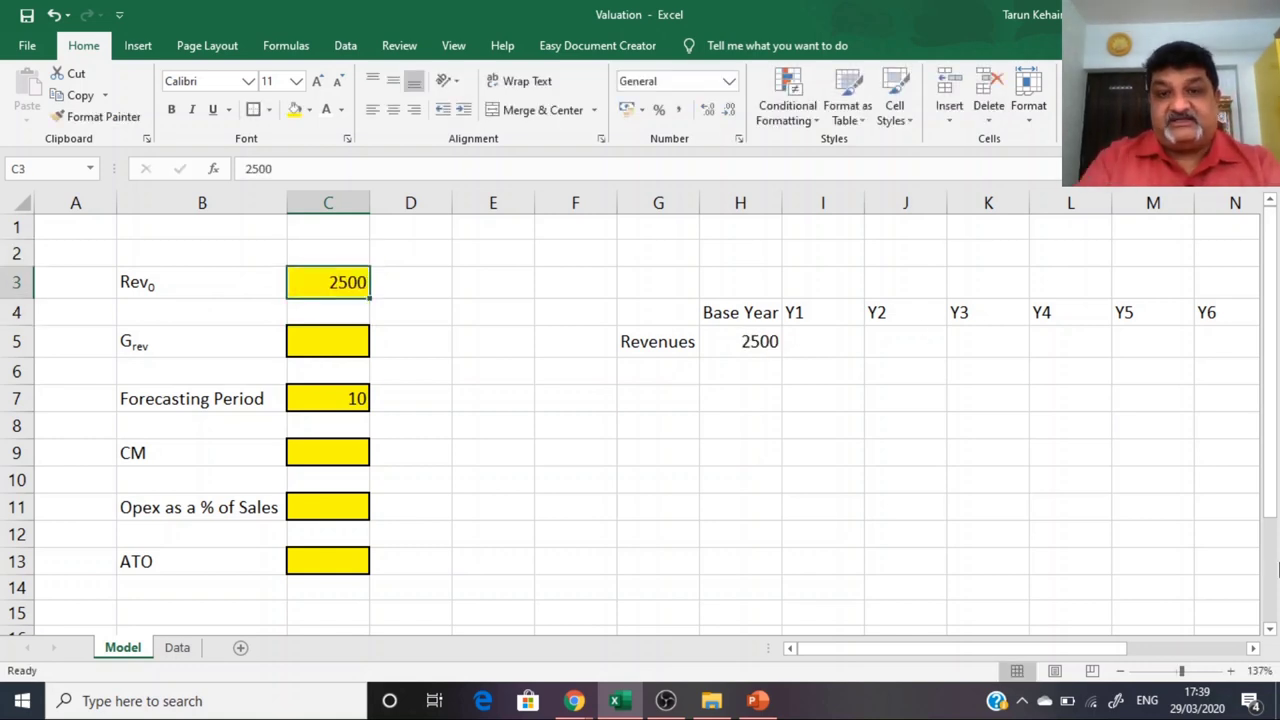
{"action": "left_click", "coordinate": [743, 348]}
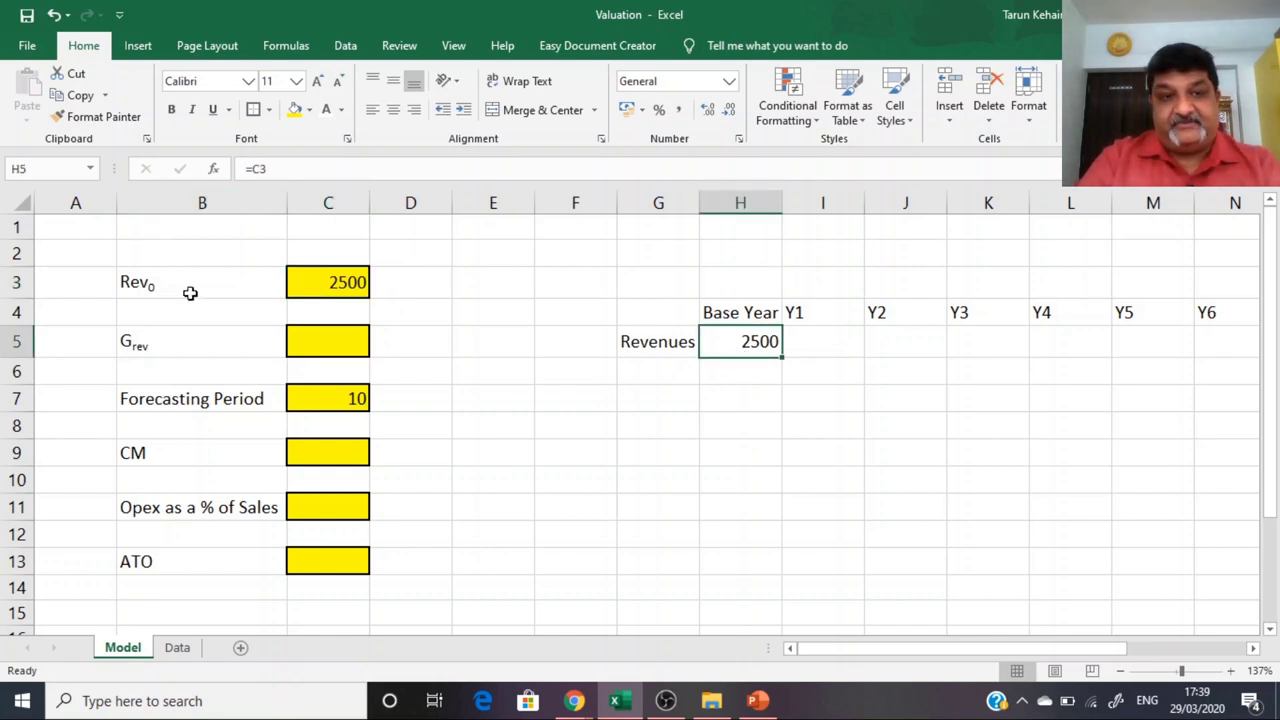
{"action": "left_click", "coordinate": [326, 340]}
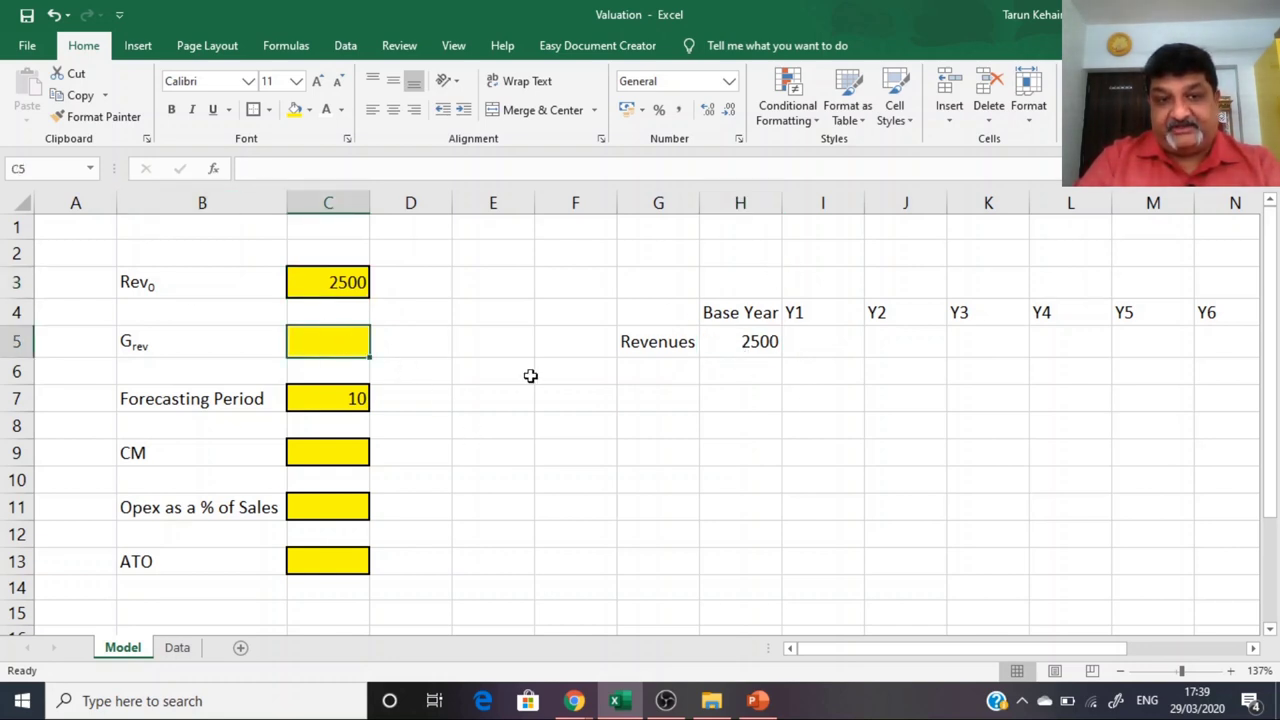
{"action": "left_click", "coordinate": [336, 282]}
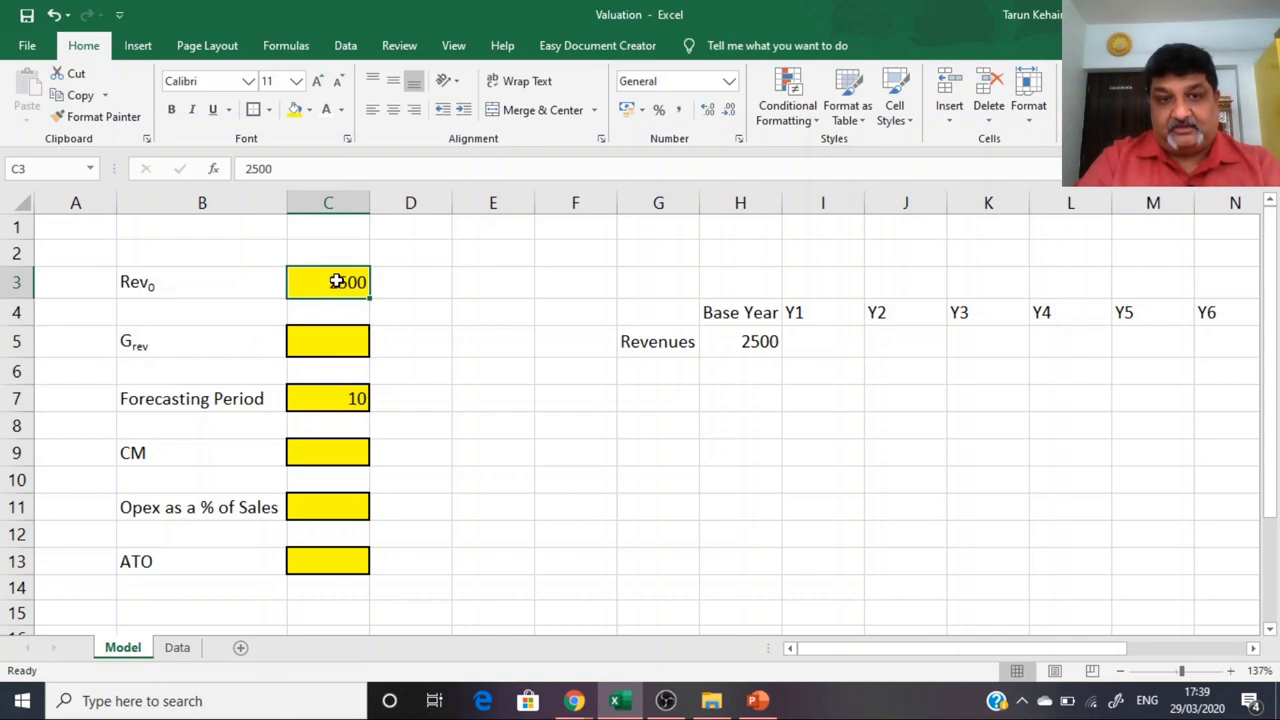
Step: Give Rev0 cell C3 an always-visible 'In Crores' comment, shrunk to fit
{"action": "right_click", "coordinate": [336, 282]}
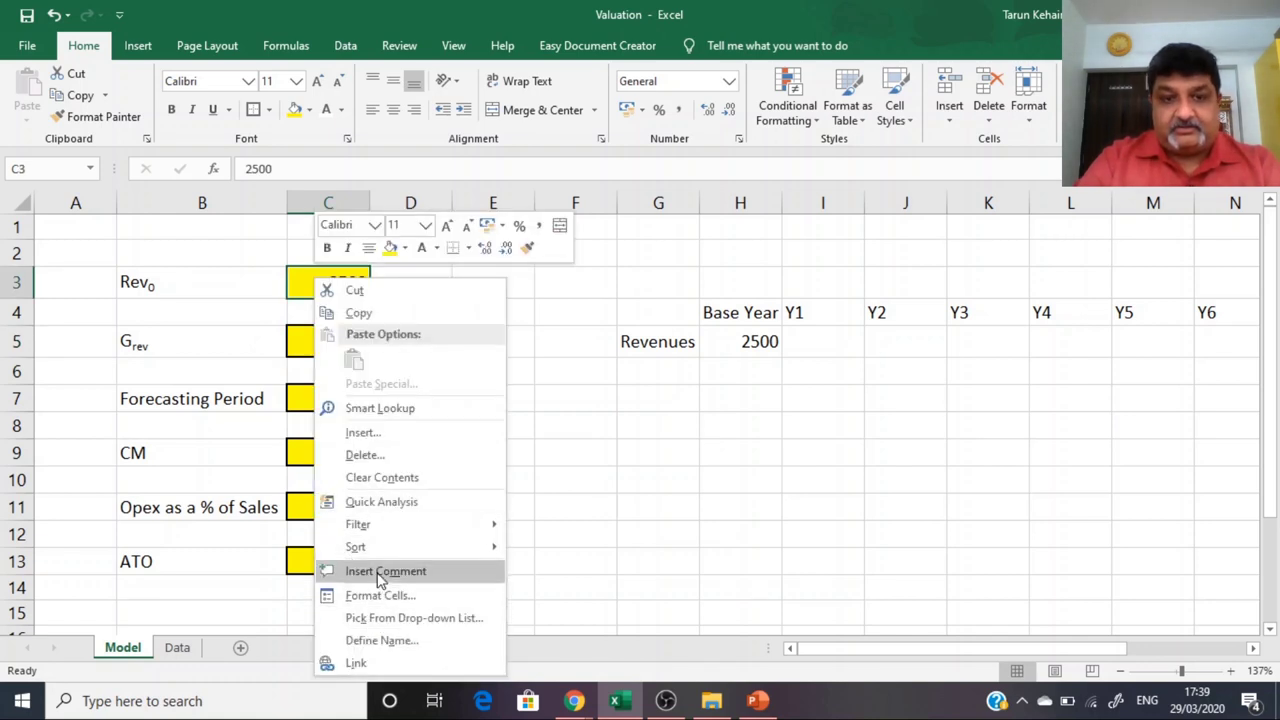
{"action": "left_click", "coordinate": [337, 569]}
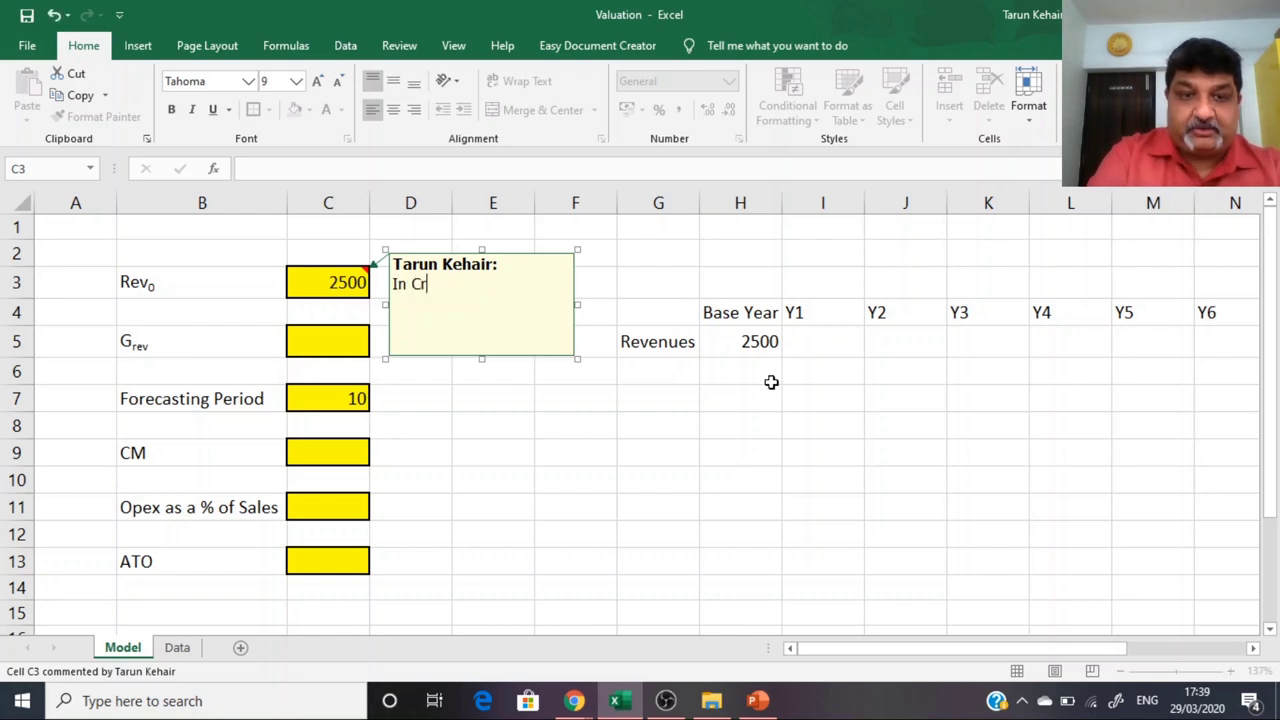
{"action": "left_click", "coordinate": [609, 449]}
{"action": "left_click", "coordinate": [355, 278]}
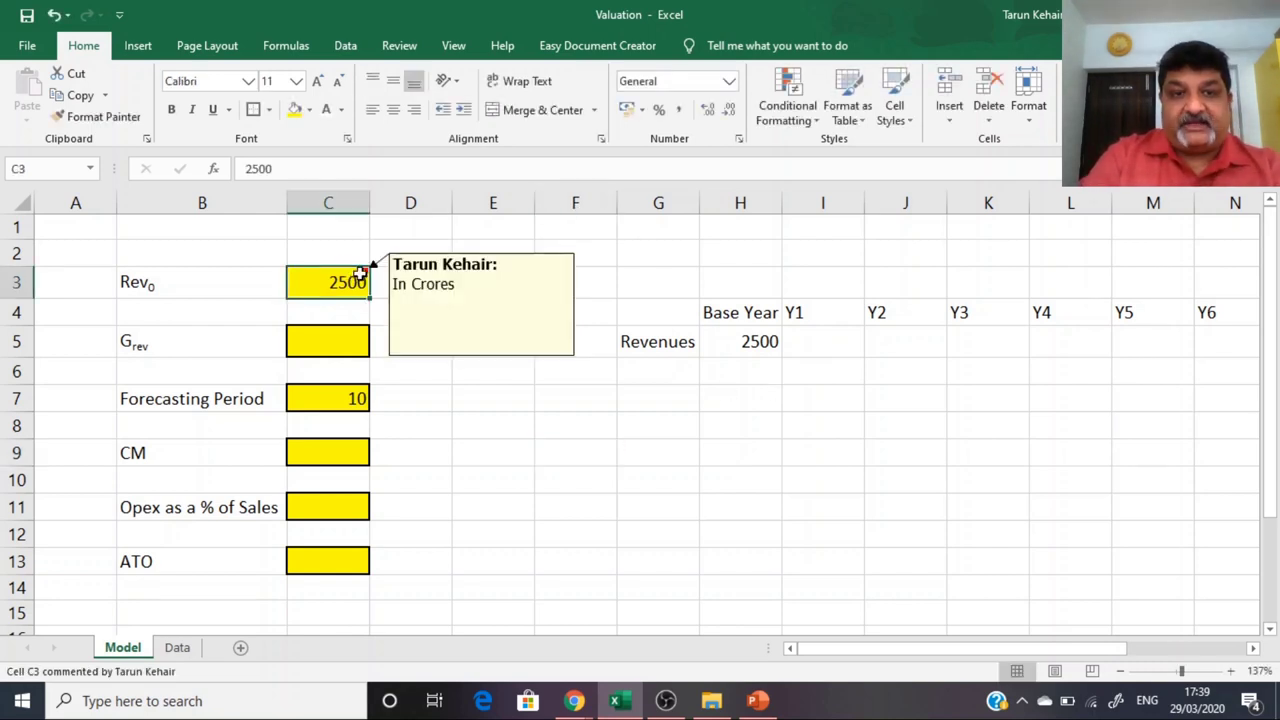
{"action": "right_click", "coordinate": [333, 279]}
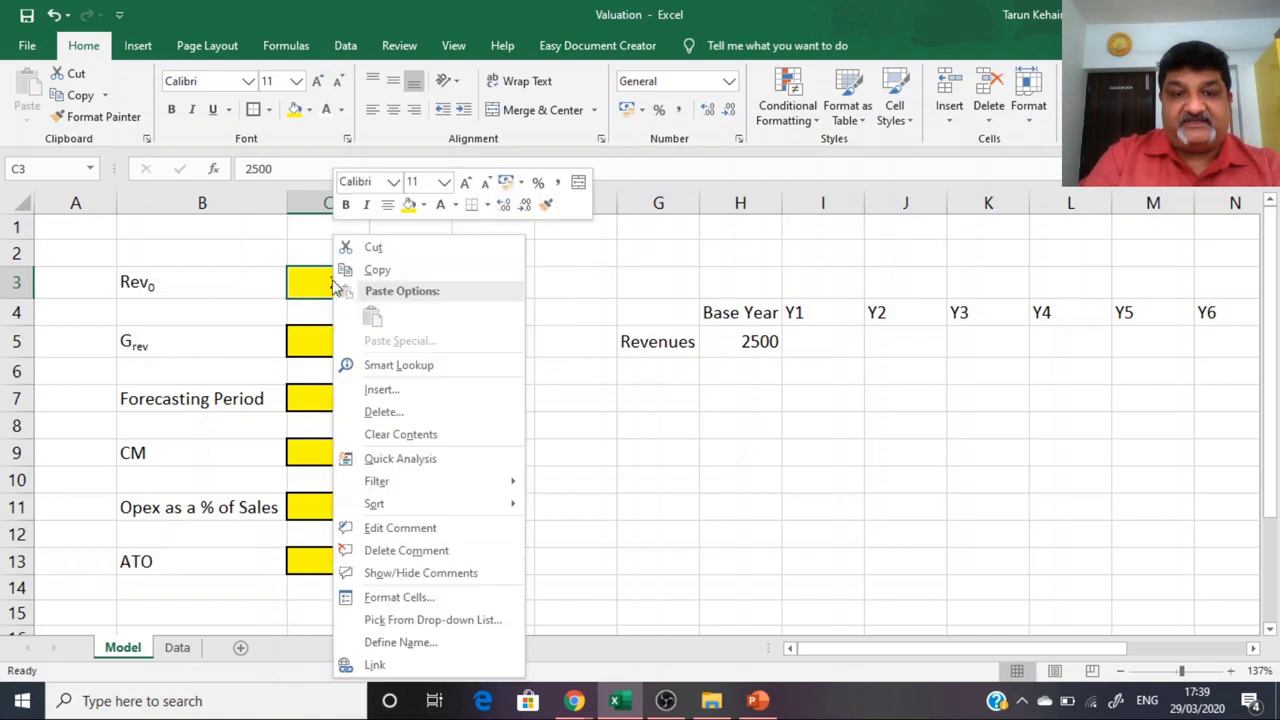
{"action": "left_click", "coordinate": [441, 573]}
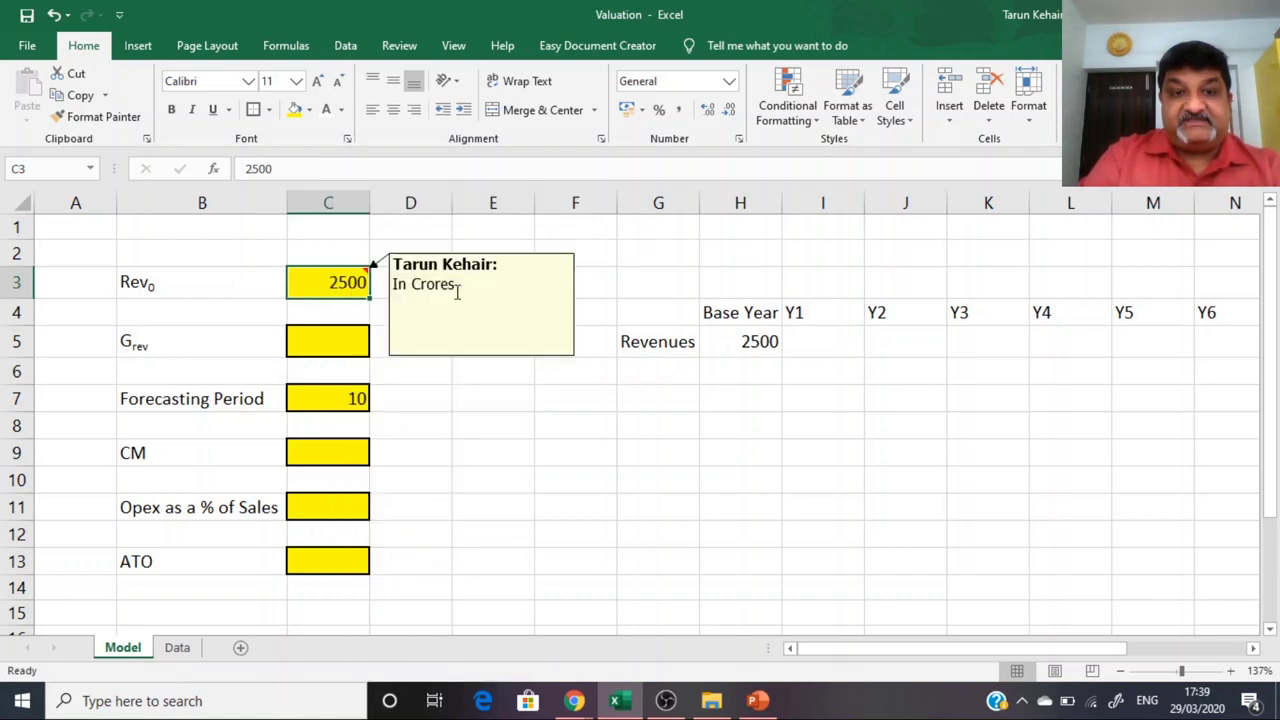
{"action": "left_click", "coordinate": [551, 344]}
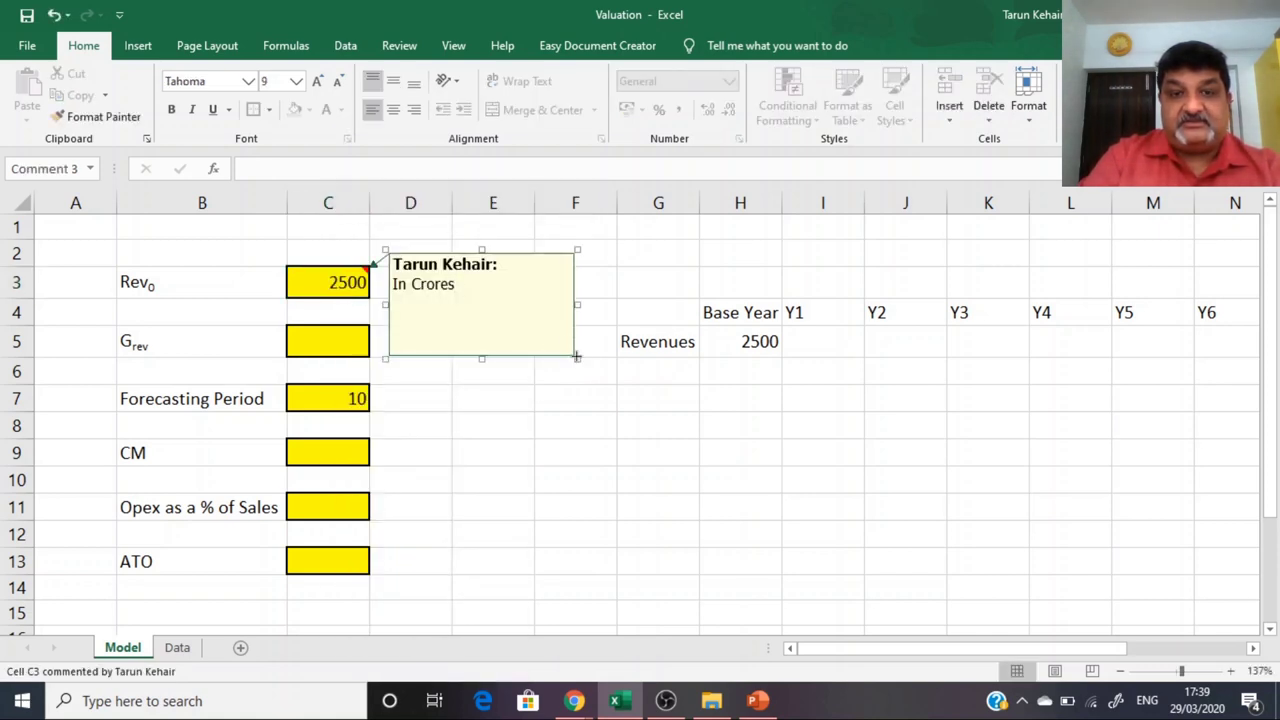
{"action": "left_click_drag", "start_coordinate": [572, 360], "coordinate": [504, 276]}
{"action": "left_click", "coordinate": [491, 390]}
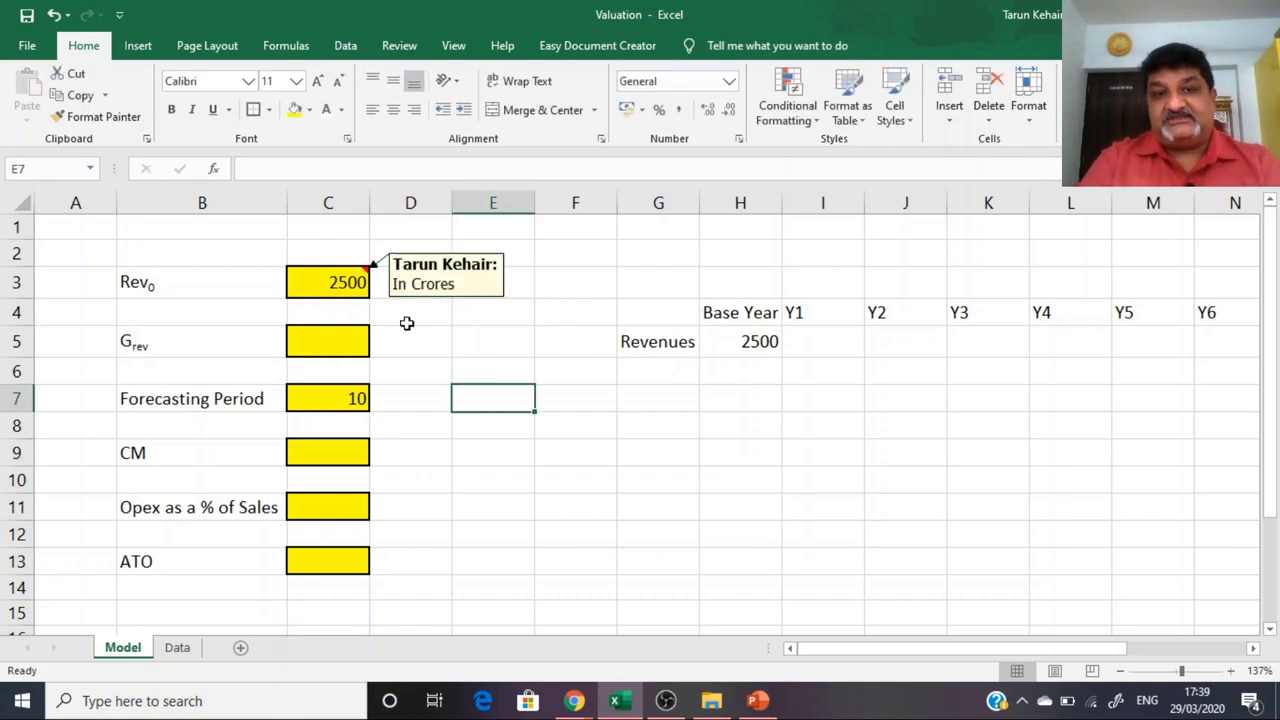
Step: Give growth cell C5 an always-visible 'In %' comment, shrunk to fit
{"action": "left_click", "coordinate": [334, 346]}
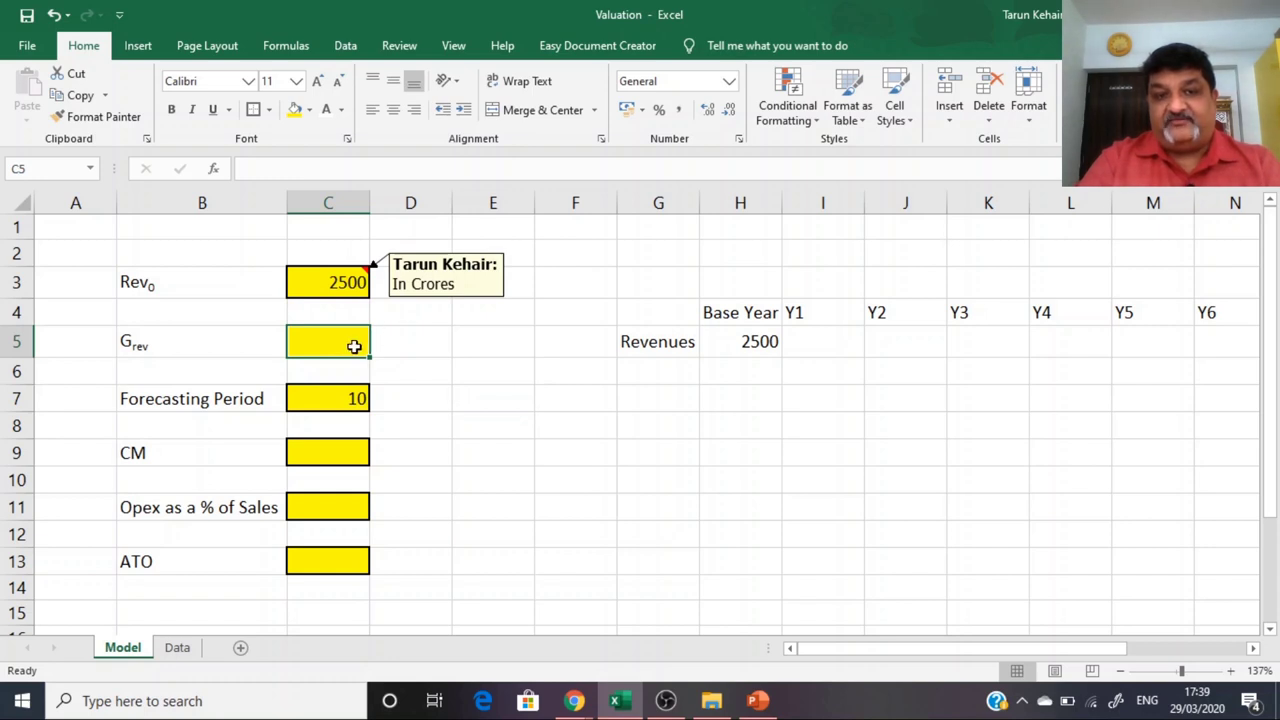
{"action": "right_click", "coordinate": [354, 346]}
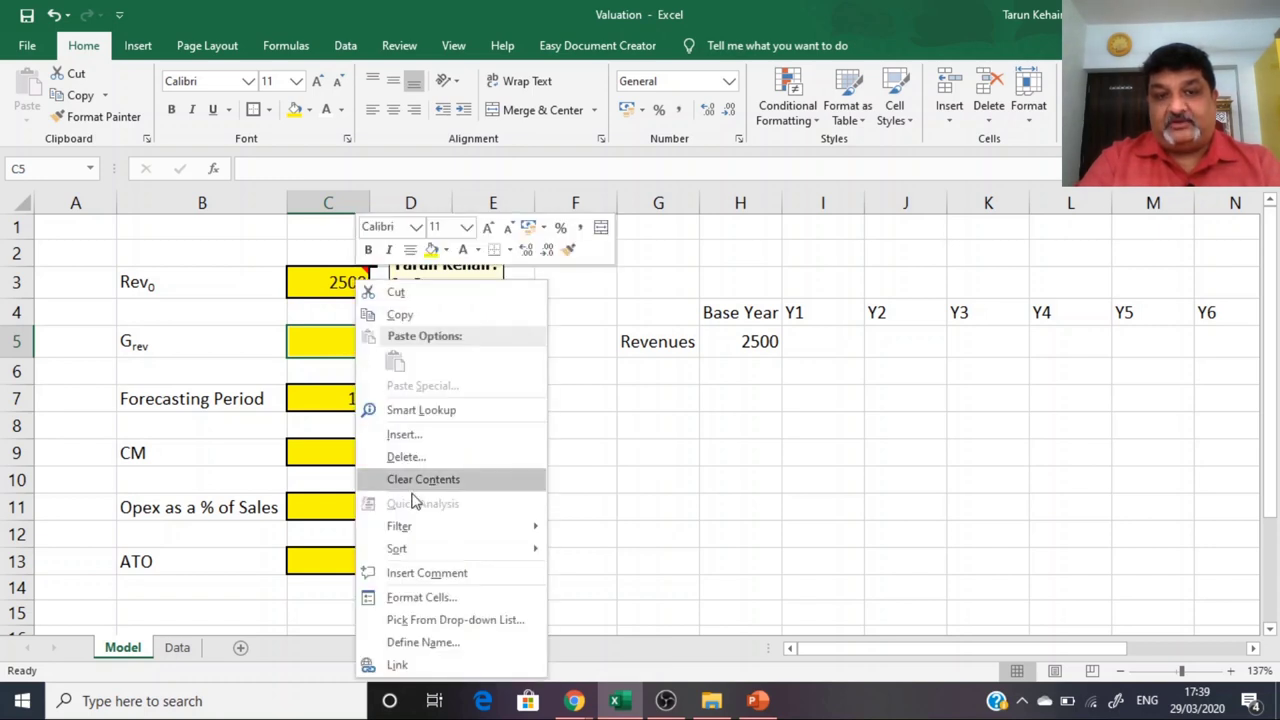
{"action": "left_click", "coordinate": [427, 573]}
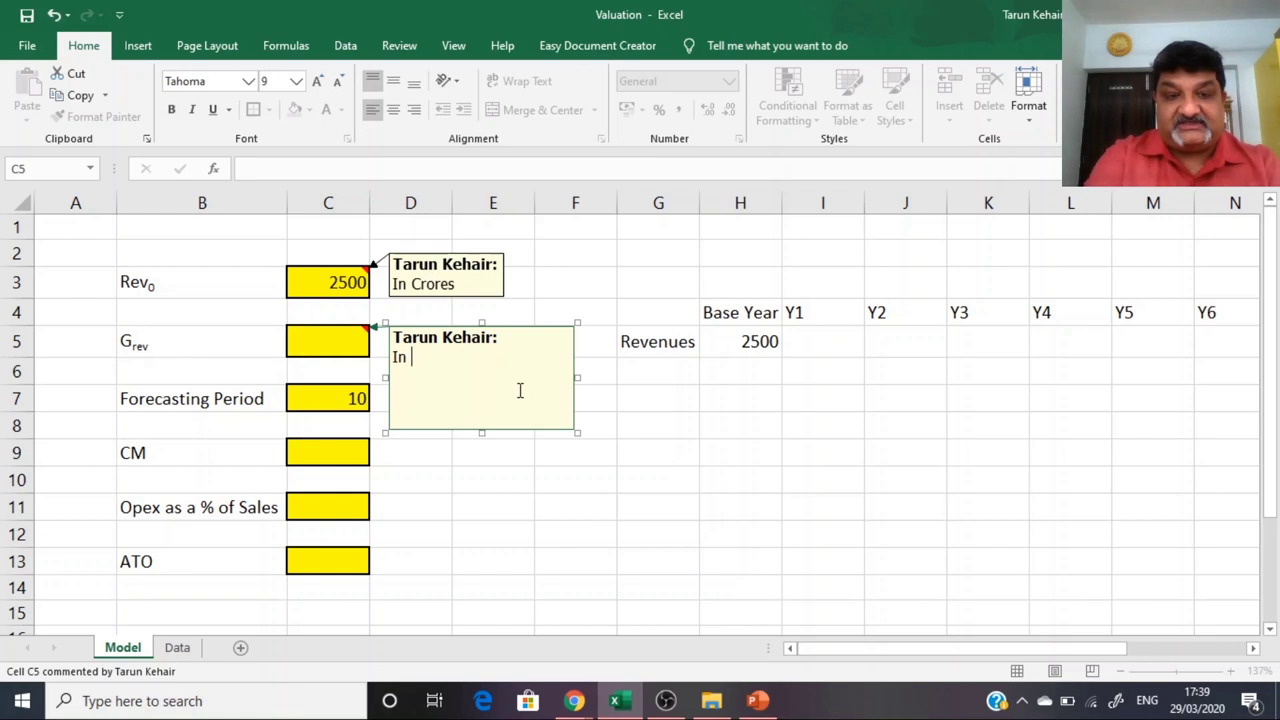
{"action": "left_click", "coordinate": [339, 338]}
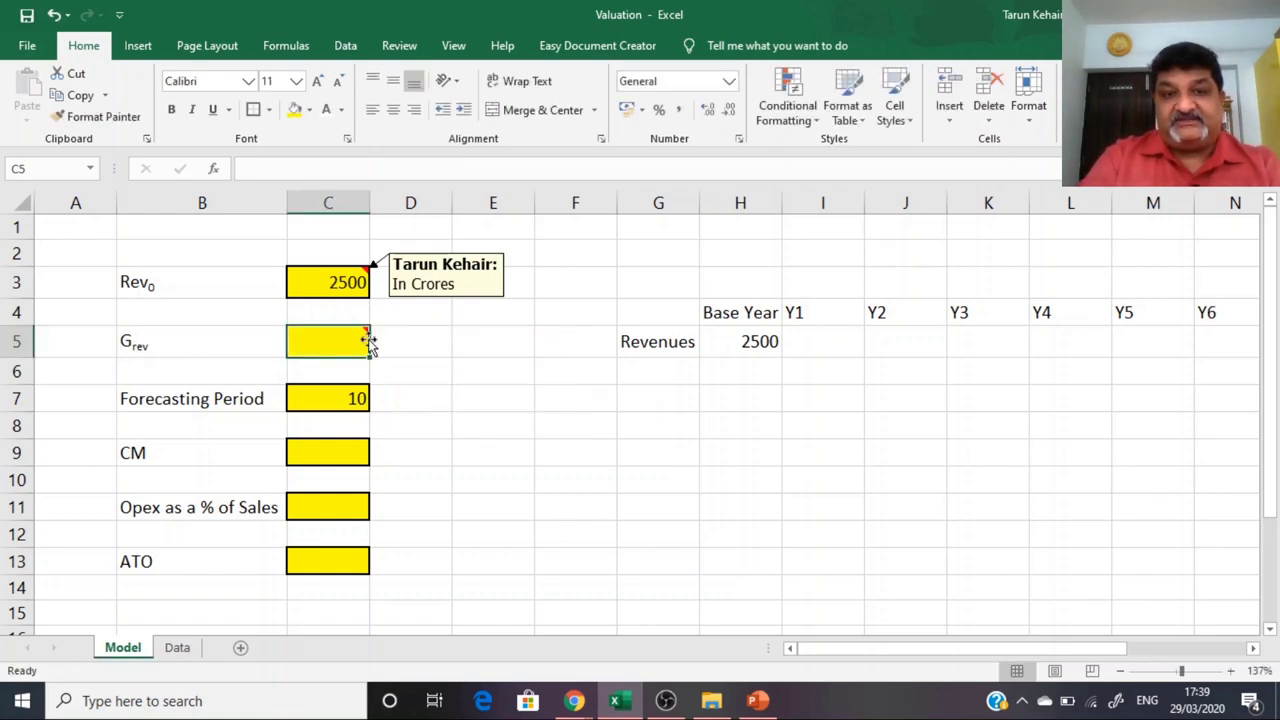
{"action": "right_click", "coordinate": [358, 342]}
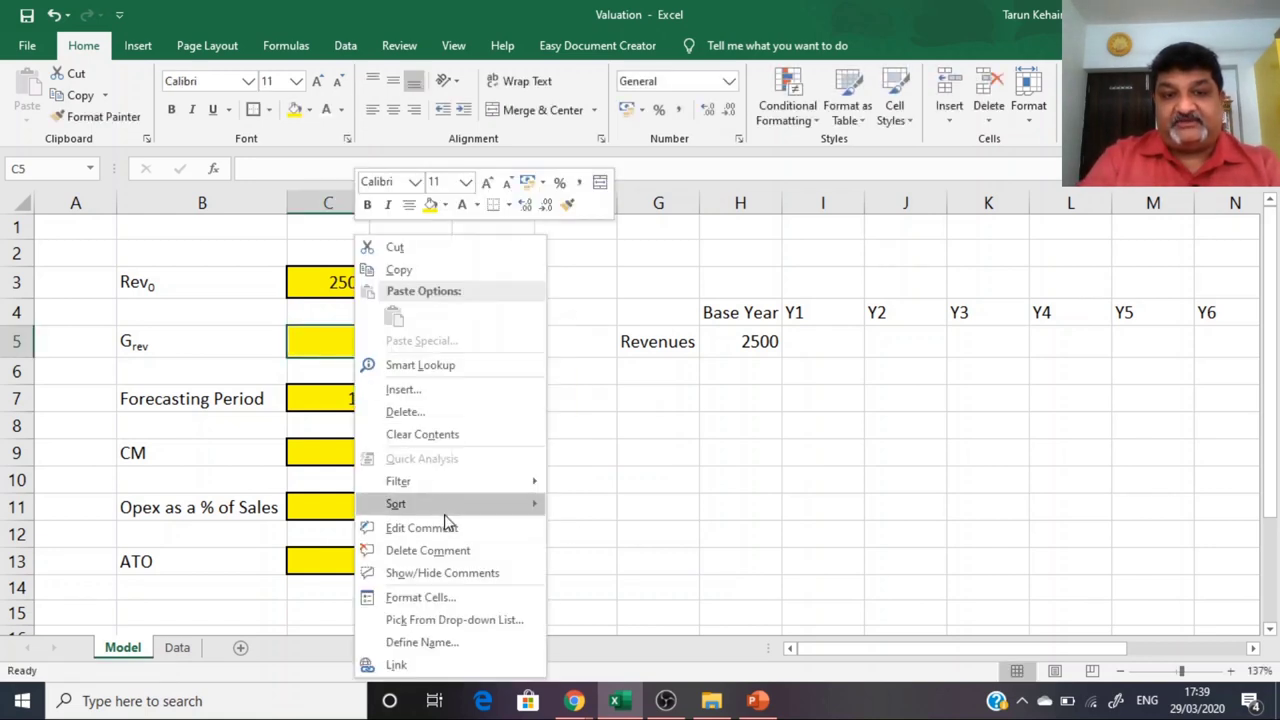
{"action": "left_click", "coordinate": [443, 573]}
{"action": "left_click", "coordinate": [573, 405]}
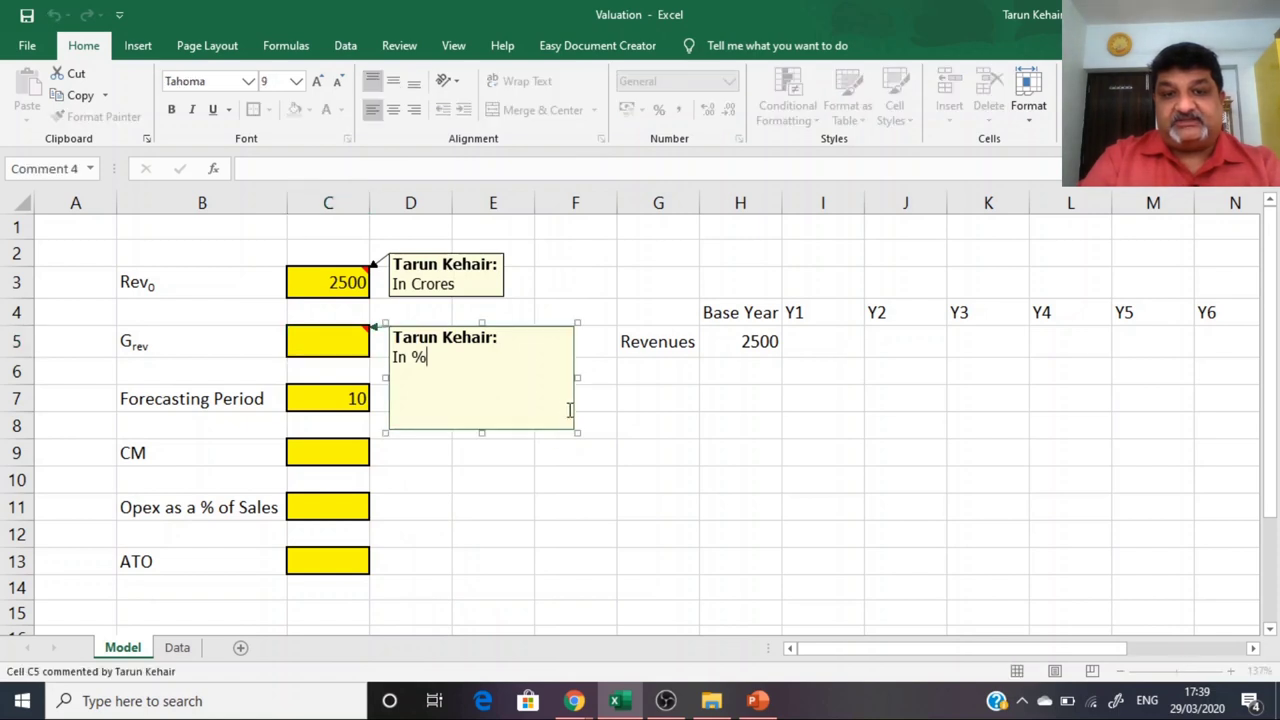
{"action": "left_click_drag", "start_coordinate": [575, 432], "coordinate": [504, 368]}
{"action": "left_click", "coordinate": [634, 449]}
{"action": "left_click", "coordinate": [480, 349]}
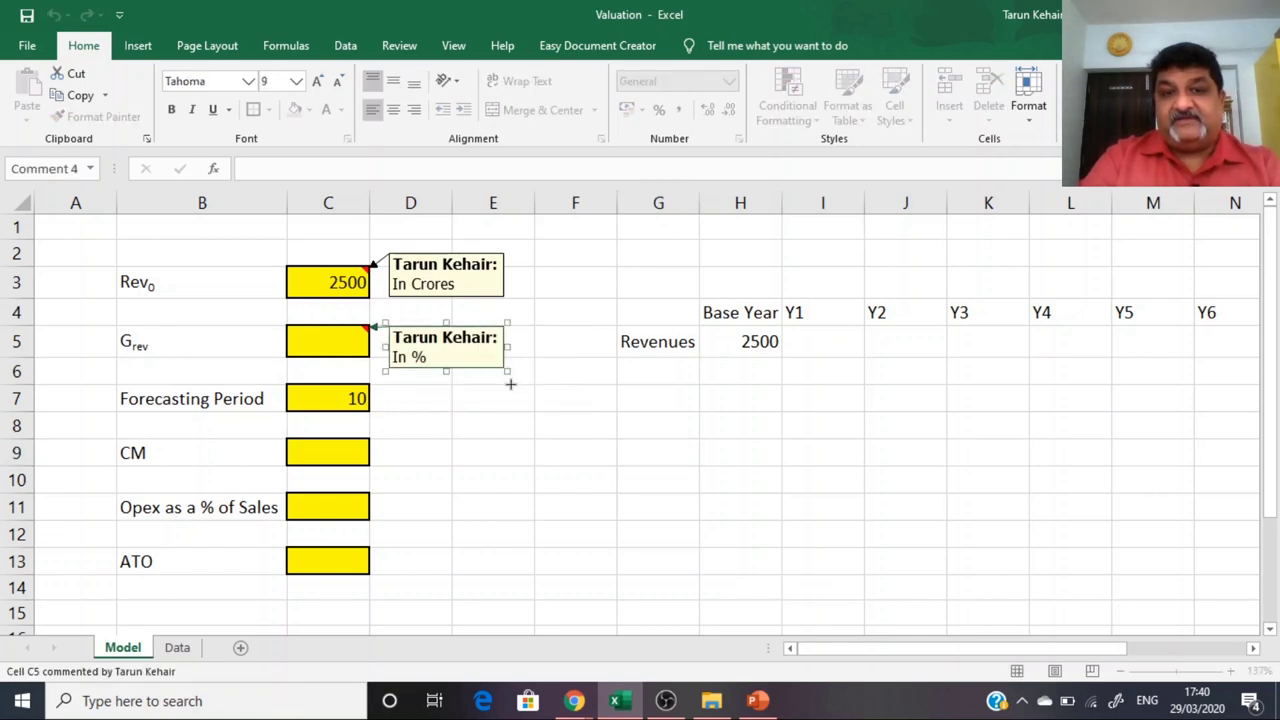
{"action": "left_click", "coordinate": [542, 398]}
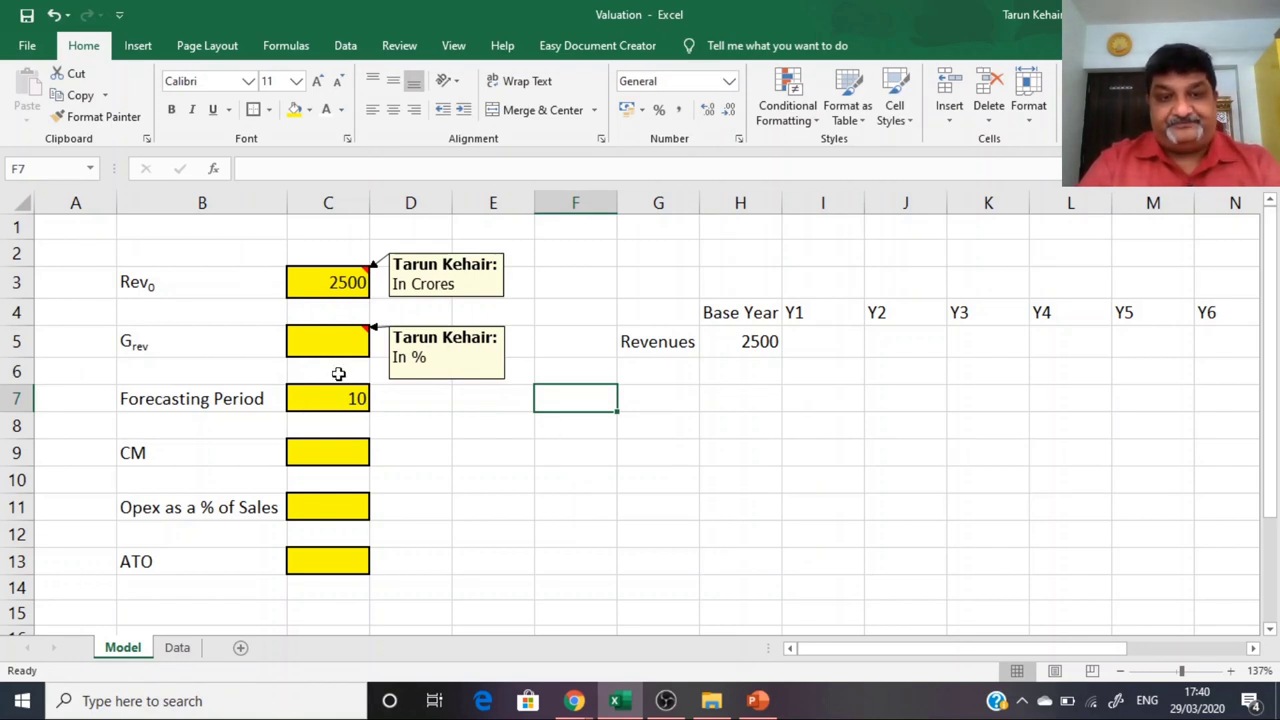
{"action": "left_click", "coordinate": [328, 345]}
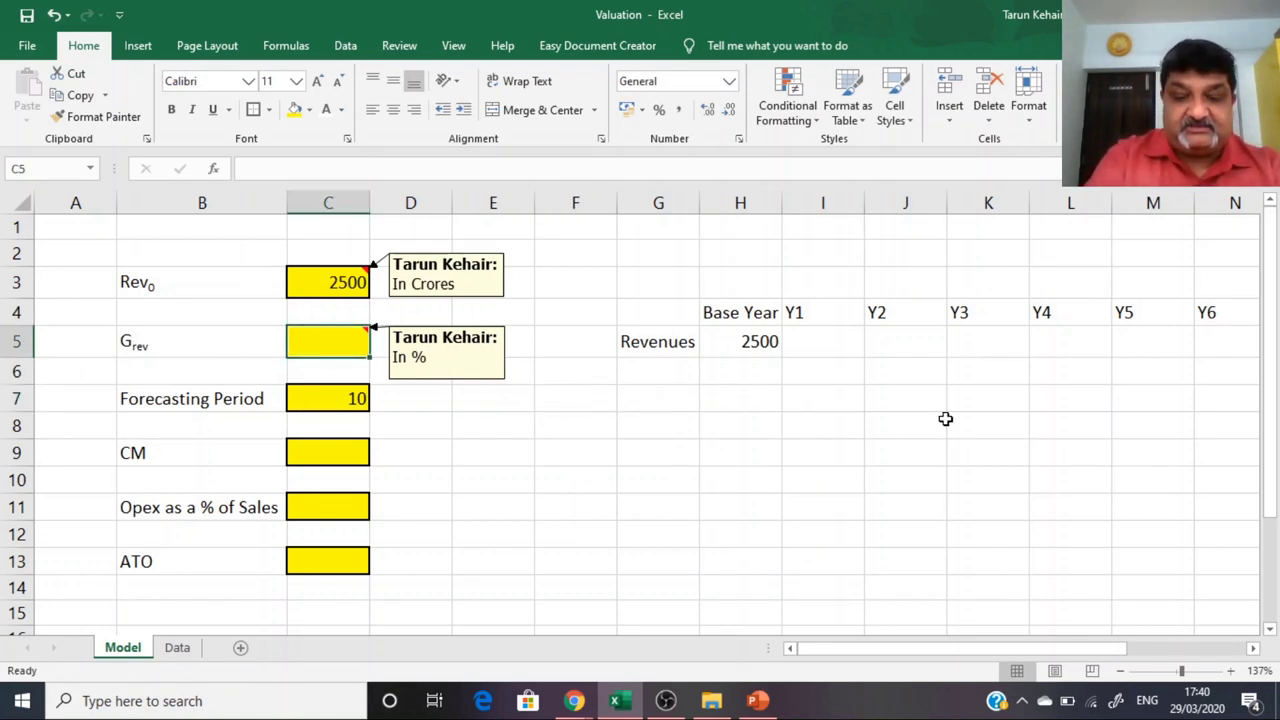
Step: Set the revenue growth rate in C5 to 8%
{"action": "type", "text": "8%"}
{"action": "key", "text": "Return"}
{"action": "key", "text": "Up"}
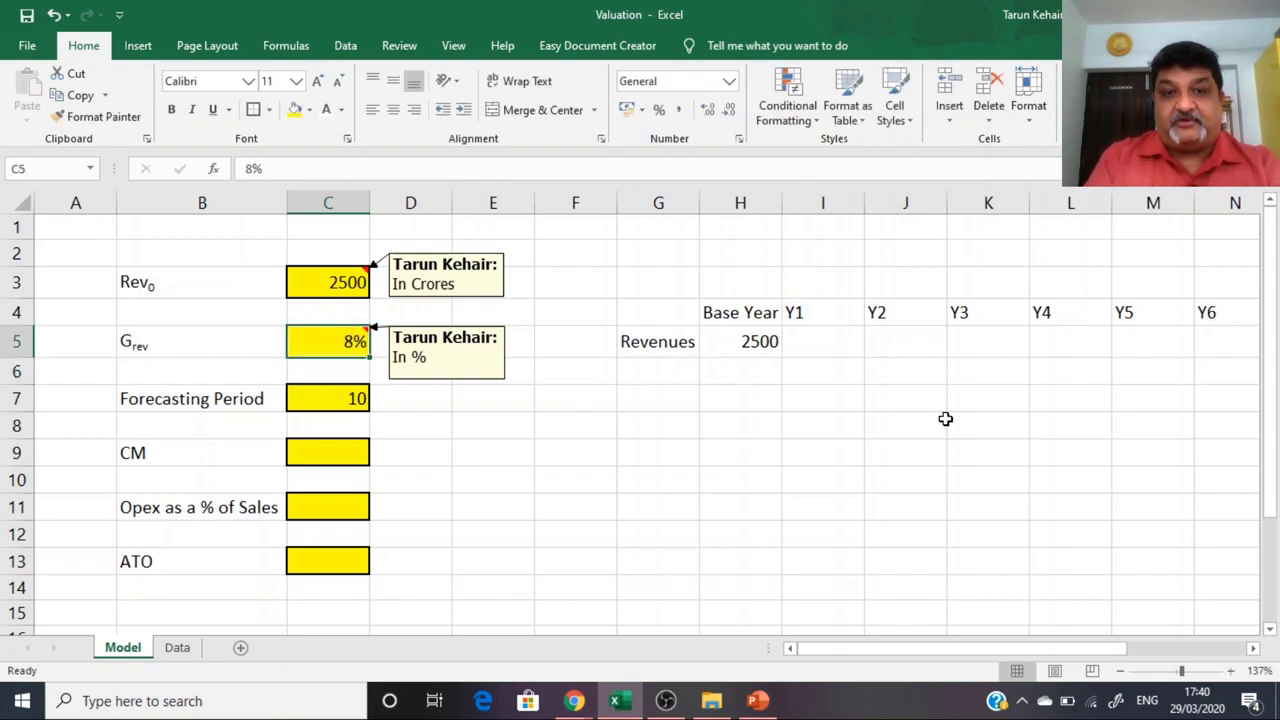
{"action": "key", "text": "Right"}
{"action": "key", "text": "Right"}
{"action": "key", "text": "Right"}
{"action": "key", "text": "Right"}
{"action": "key", "text": "Right"}
{"action": "key", "text": "Right"}
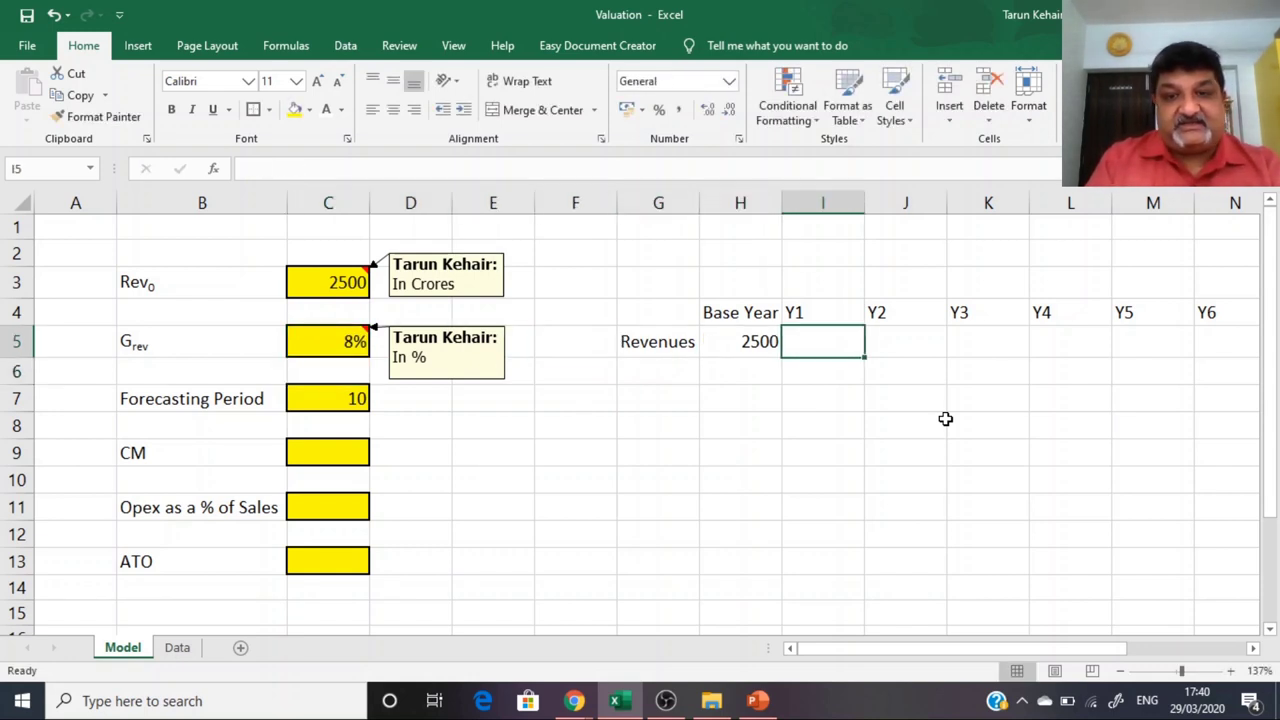
Step: Enter the Y1 revenue formula =H5*(1+$C$5) in I5
{"action": "type", "text": "="}
{"action": "key", "text": "Left"}
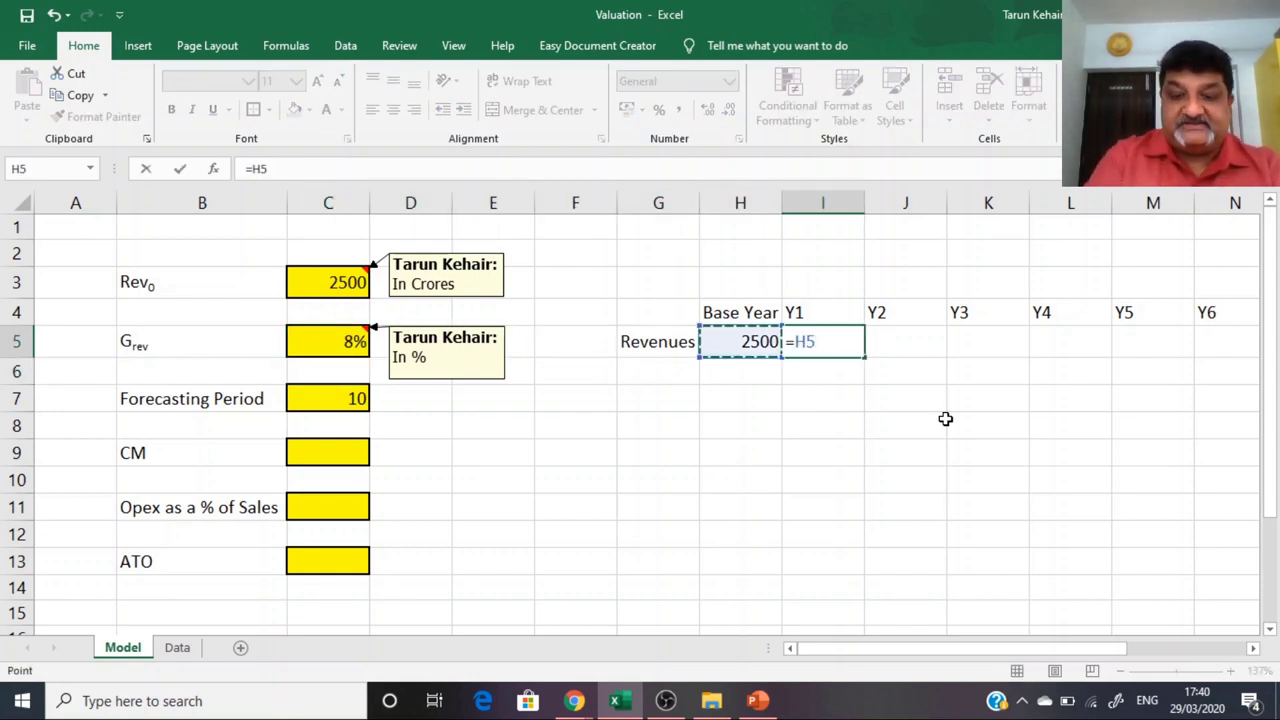
{"action": "type", "text": "*"}
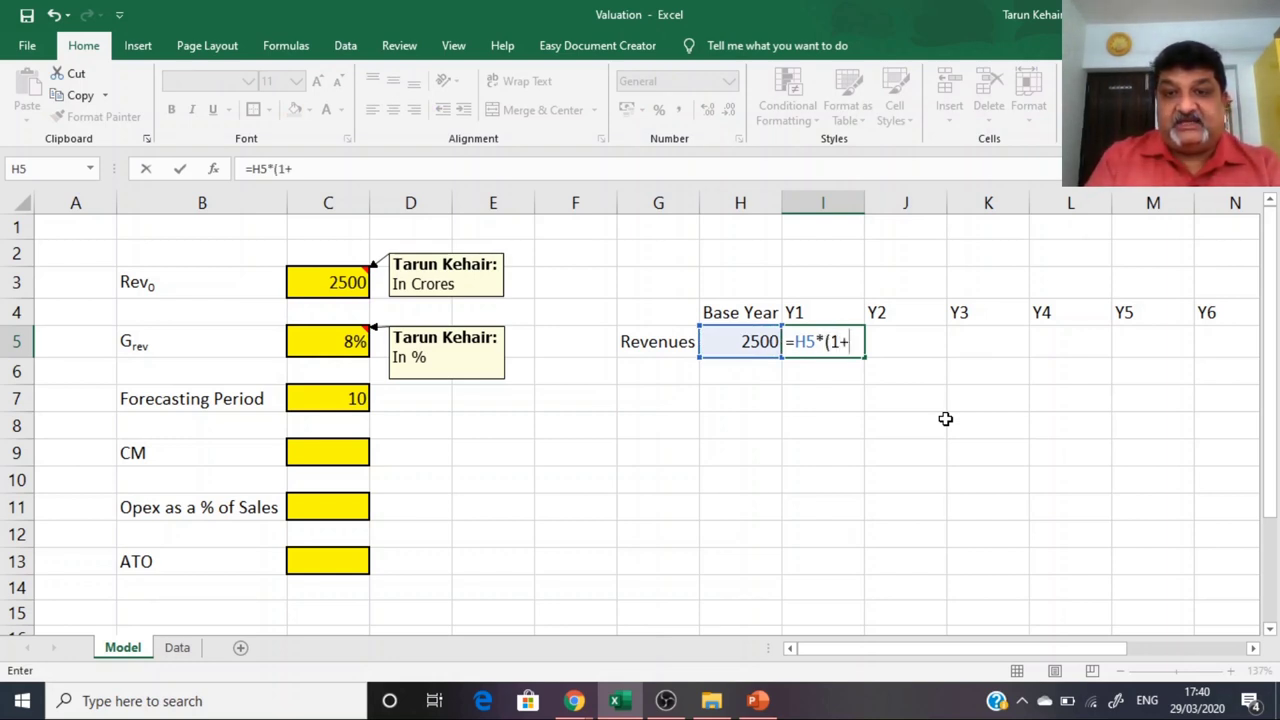
{"action": "type", "text": "(1+"}
{"action": "key", "text": "Left"}
{"action": "key", "text": "Left"}
{"action": "key", "text": "Left"}
{"action": "key", "text": "Left"}
{"action": "key", "text": "Left"}
{"action": "key", "text": "Left"}
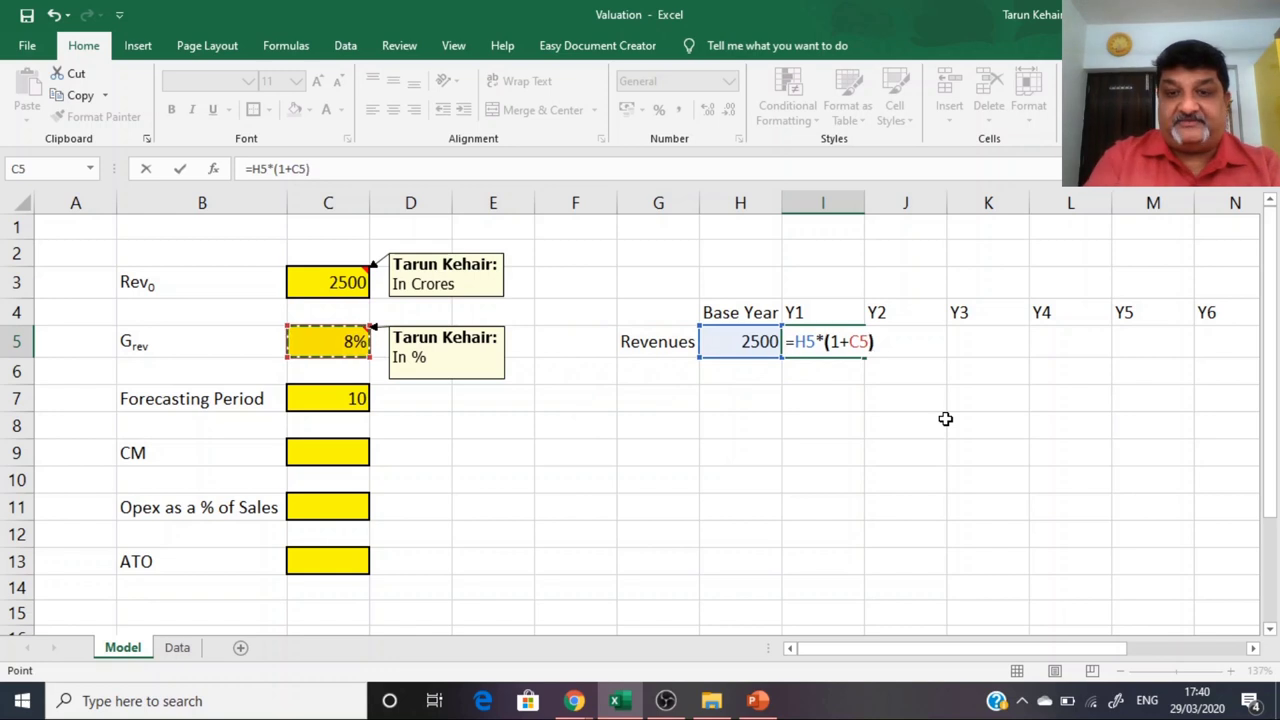
{"action": "type", "text": ")"}
{"action": "key", "text": "Return"}
{"action": "key", "text": "Up"}
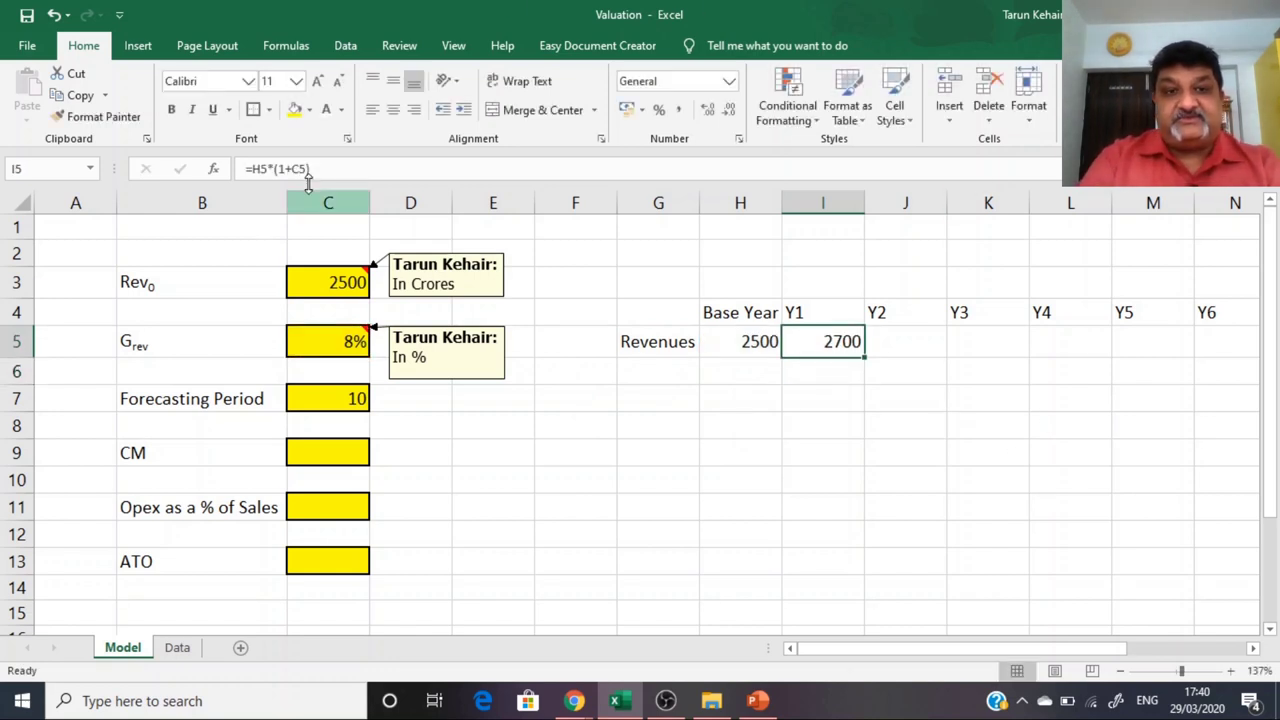
{"action": "left_click", "coordinate": [306, 170]}
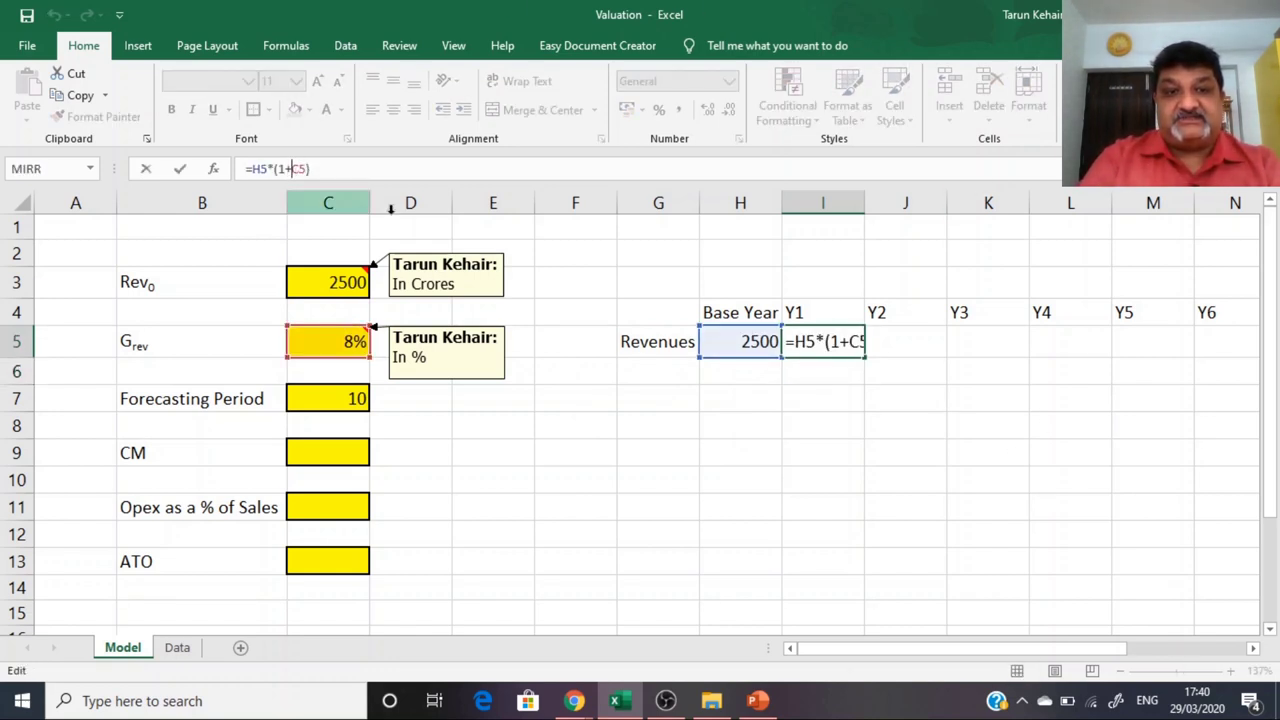
{"action": "key", "text": "F4"}
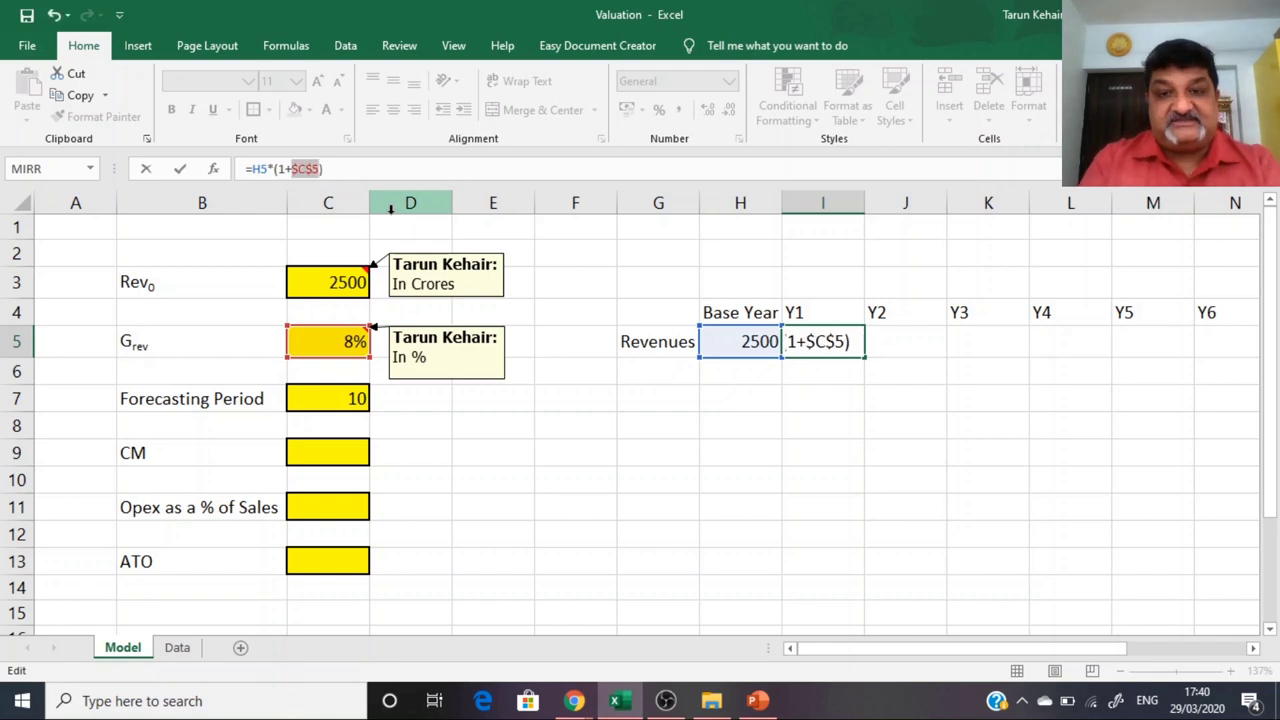
{"action": "key", "text": "Return"}
{"action": "key", "text": "Up"}
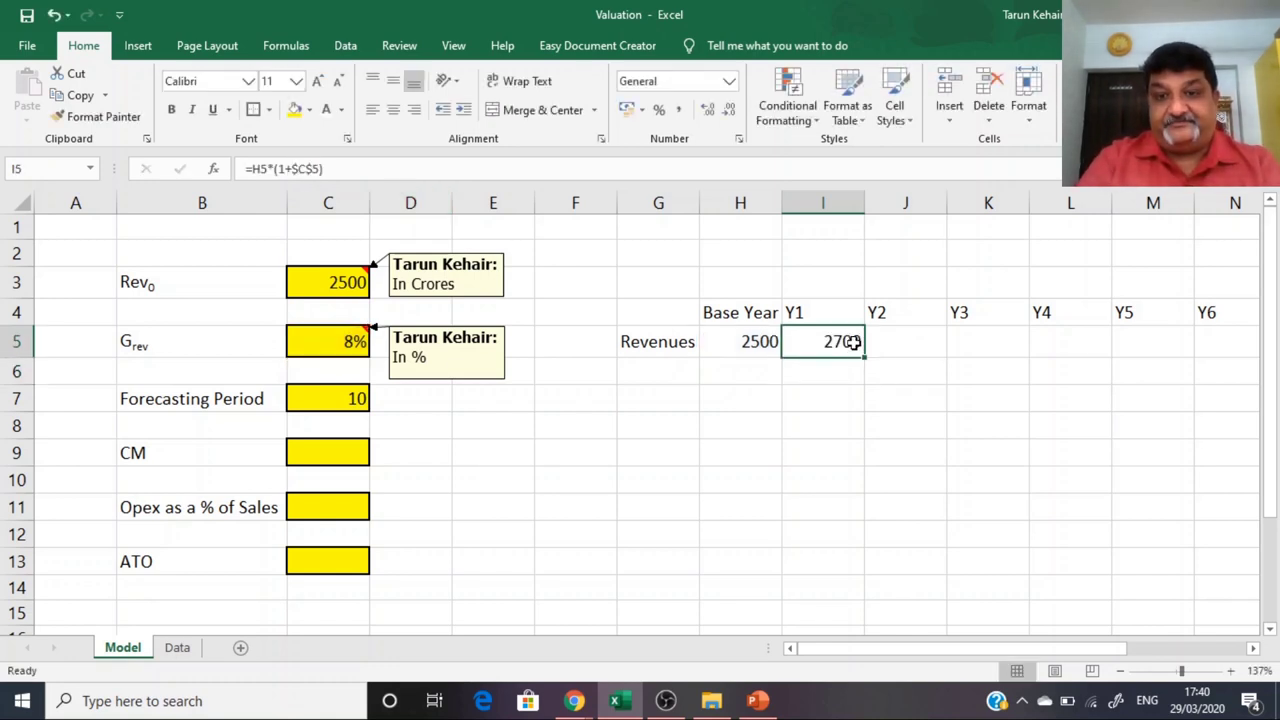
Step: Fill revenues through R5 and format H5:R5 as comma style with no decimals
{"action": "left_click_drag", "start_coordinate": [866, 355], "coordinate": [993, 340]}
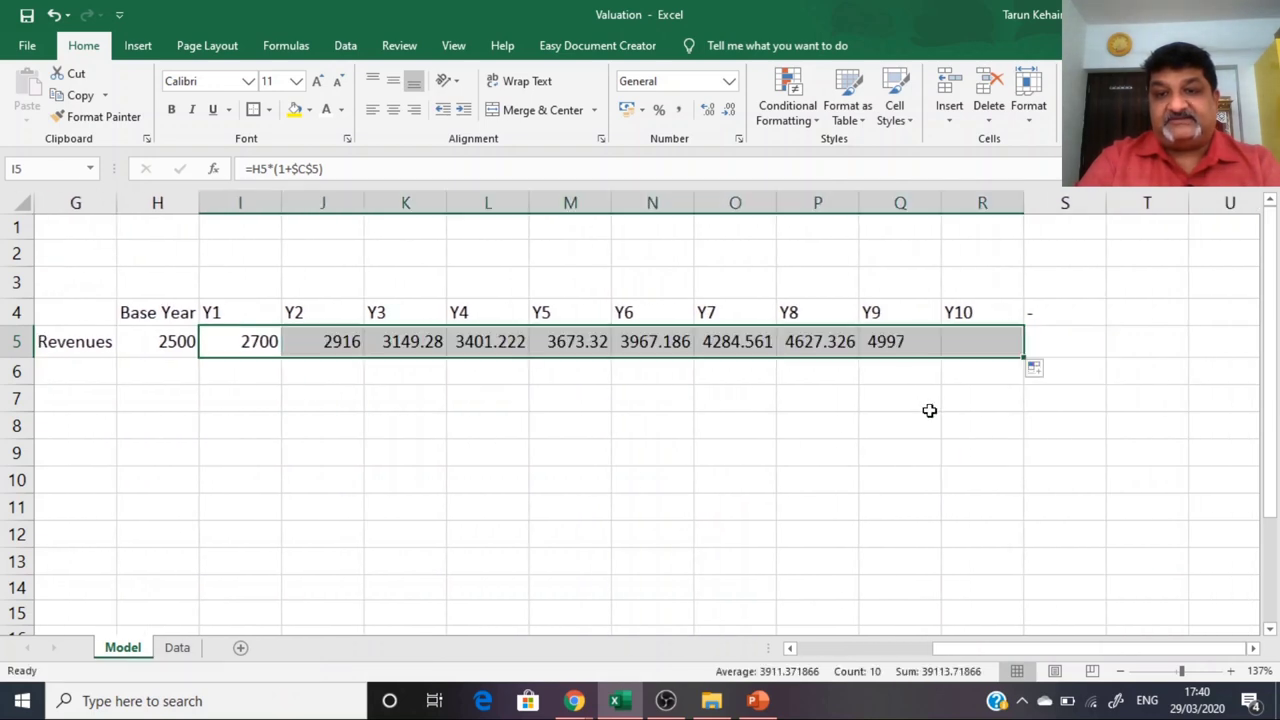
{"action": "key", "text": "Left"}
{"action": "key", "text": "Right"}
{"action": "key", "text": "Left"}
{"action": "key", "text": "ctrl+shift+Right"}
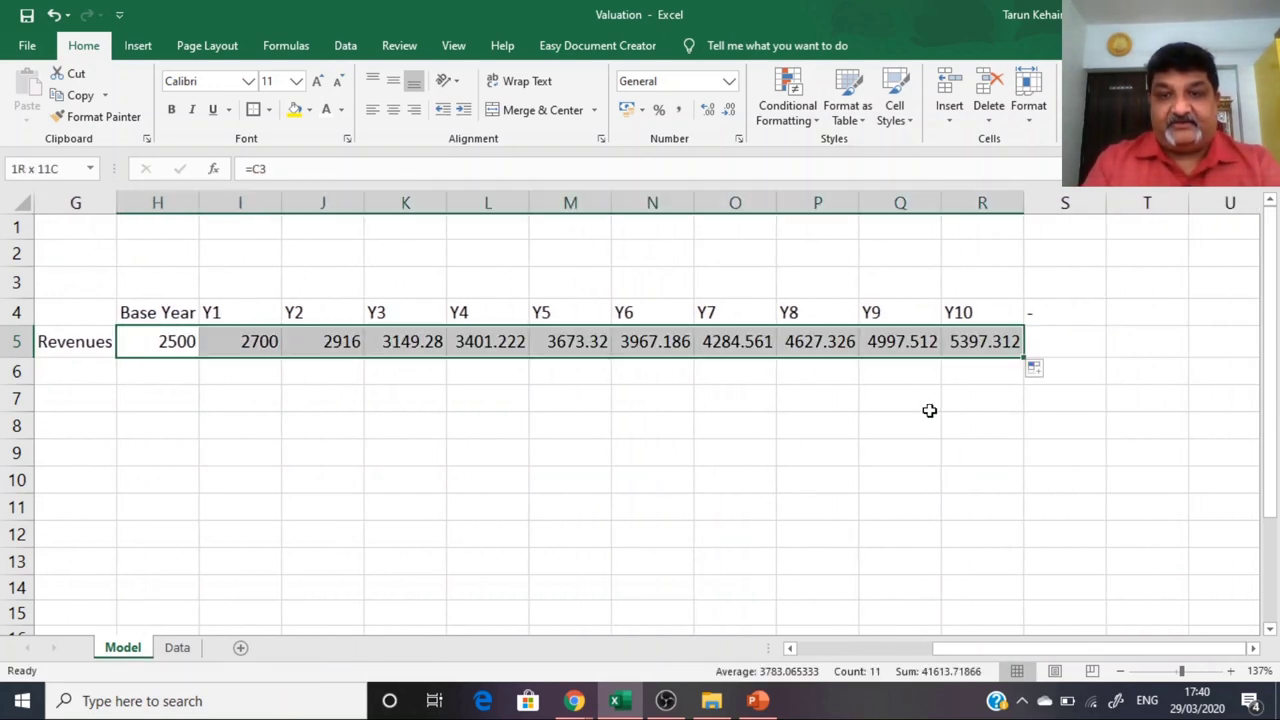
{"action": "key", "text": "alt+h+k"}
{"action": "key", "text": "alt+h+9"}
{"action": "key", "text": "alt+h+9"}
{"action": "left_click", "coordinate": [534, 374]}
{"action": "key", "text": "Left"}
{"action": "key", "text": "Left"}
{"action": "key", "text": "Left"}
{"action": "key", "text": "Left"}
{"action": "key", "text": "Left"}
{"action": "key", "text": "Left"}
{"action": "key", "text": "Left"}
{"action": "key", "text": "Left"}
{"action": "key", "text": "Left"}
{"action": "key", "text": "Left"}
{"action": "key", "text": "Left"}
{"action": "key", "text": "Left"}
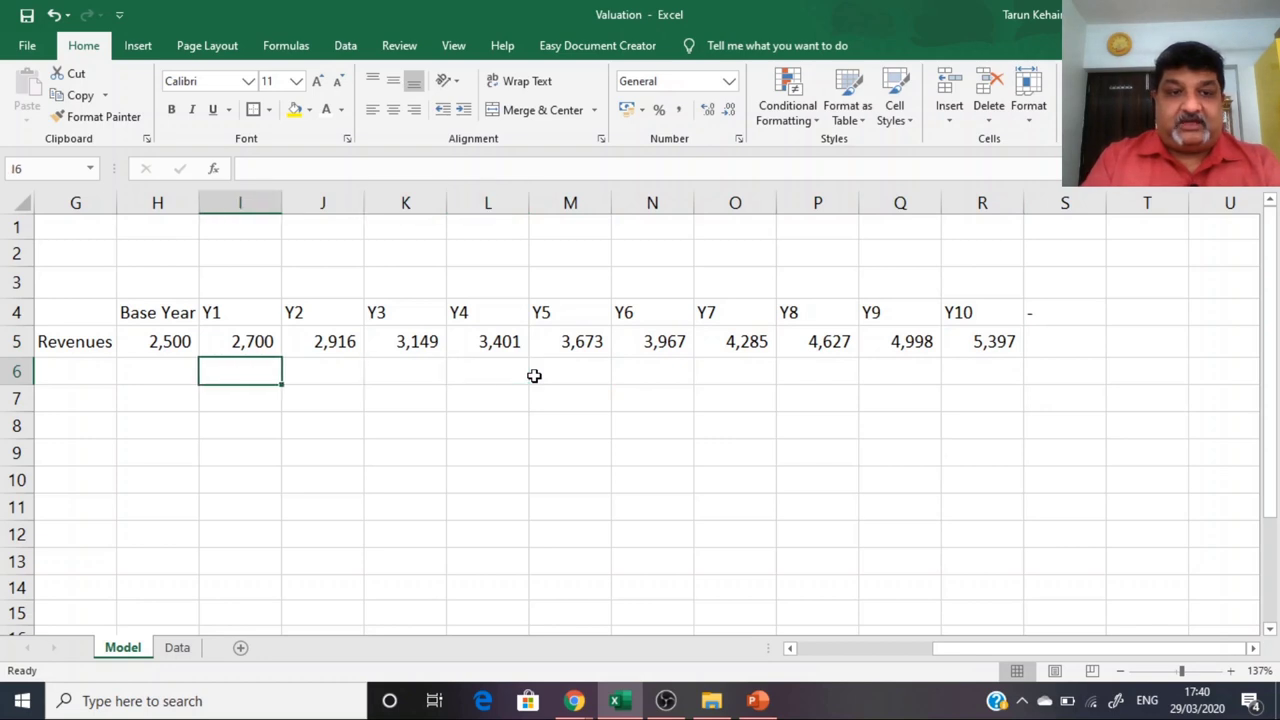
Step: Add an always-visible 'In %' note to CM input C9, shrunk to fit
{"action": "key", "text": "Down"}
{"action": "key", "text": "Down"}
{"action": "key", "text": "Down"}
{"action": "key", "text": "Down"}
{"action": "key", "text": "Down"}
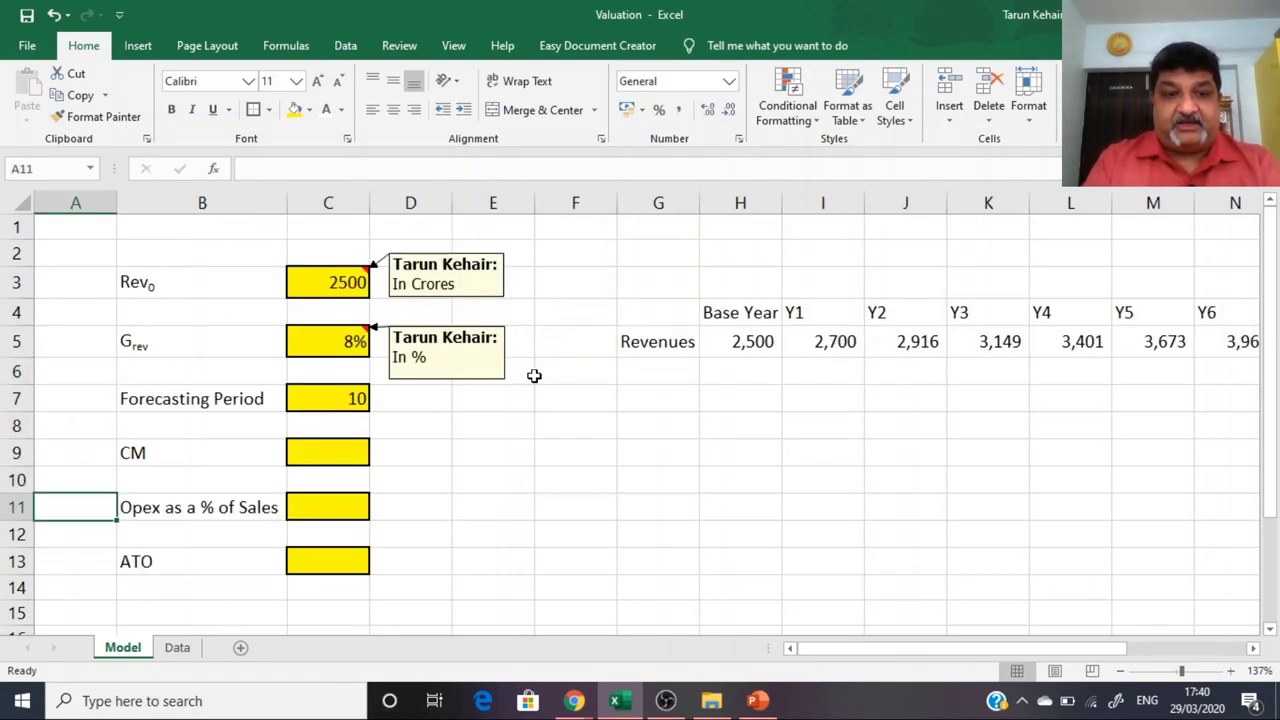
{"action": "key", "text": "Up"}
{"action": "key", "text": "Up"}
{"action": "key", "text": "Right"}
{"action": "key", "text": "Right"}
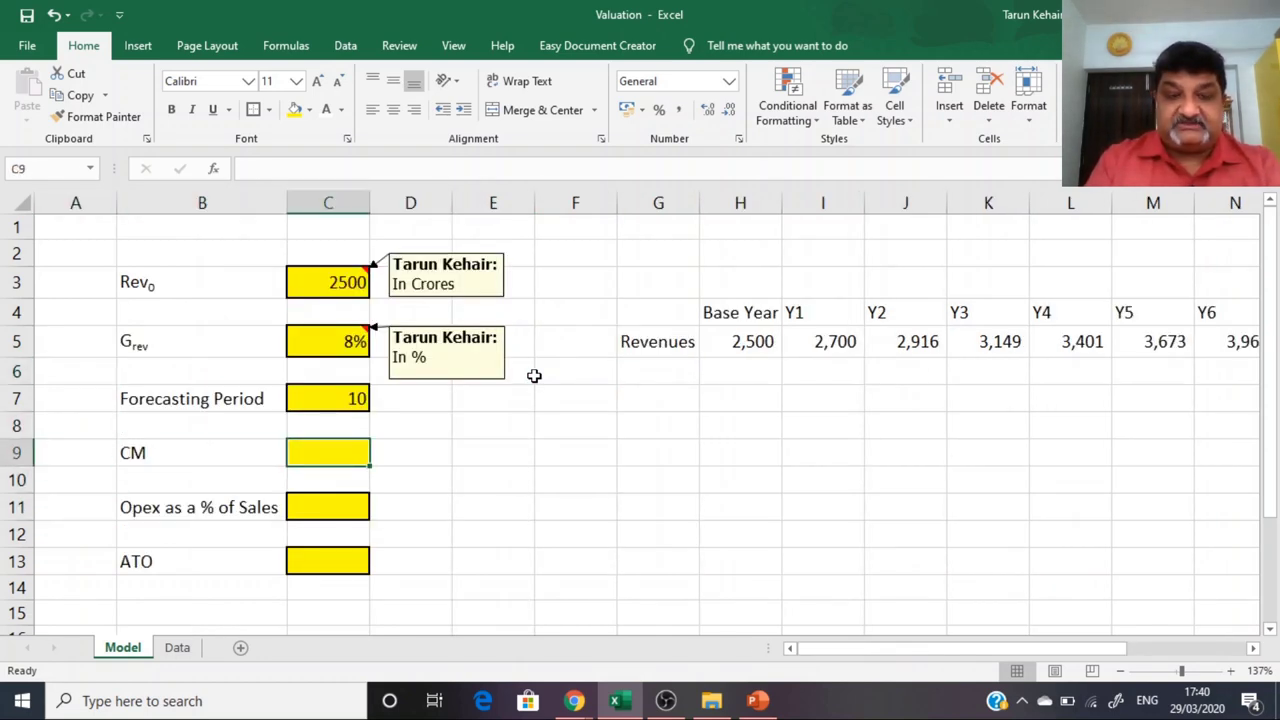
{"action": "right_click", "coordinate": [352, 458]}
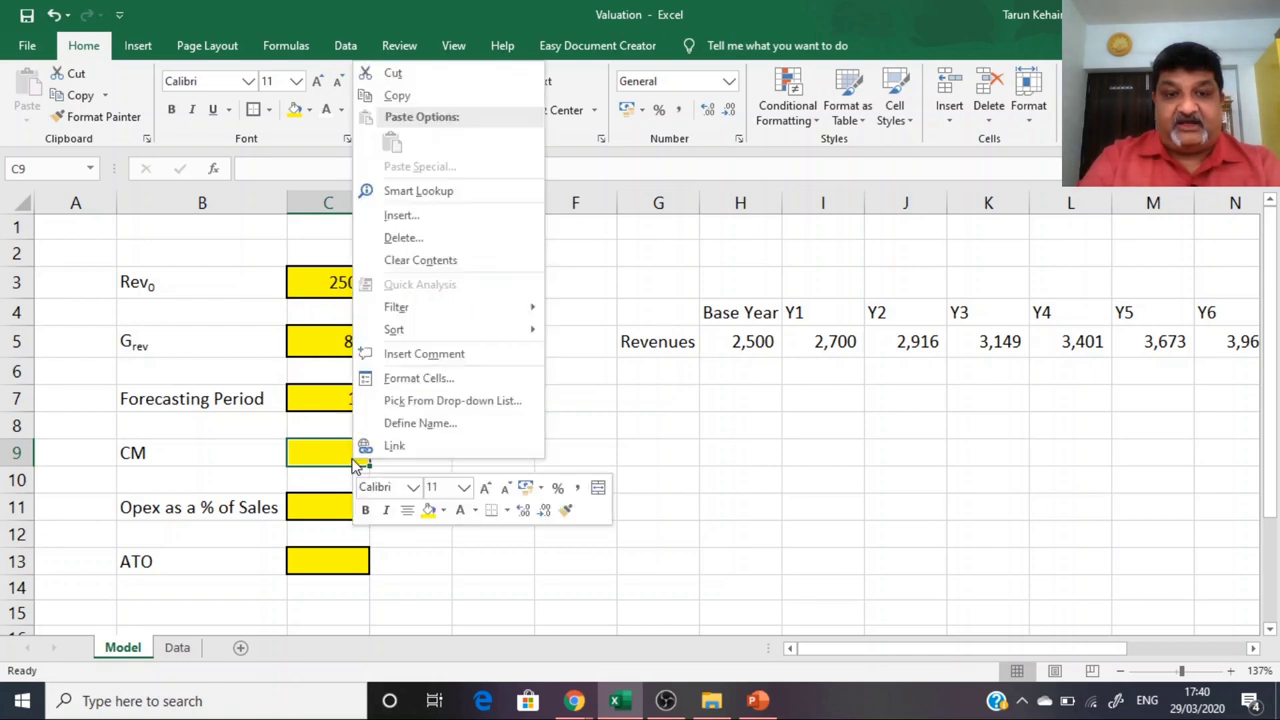
{"action": "left_click", "coordinate": [430, 354]}
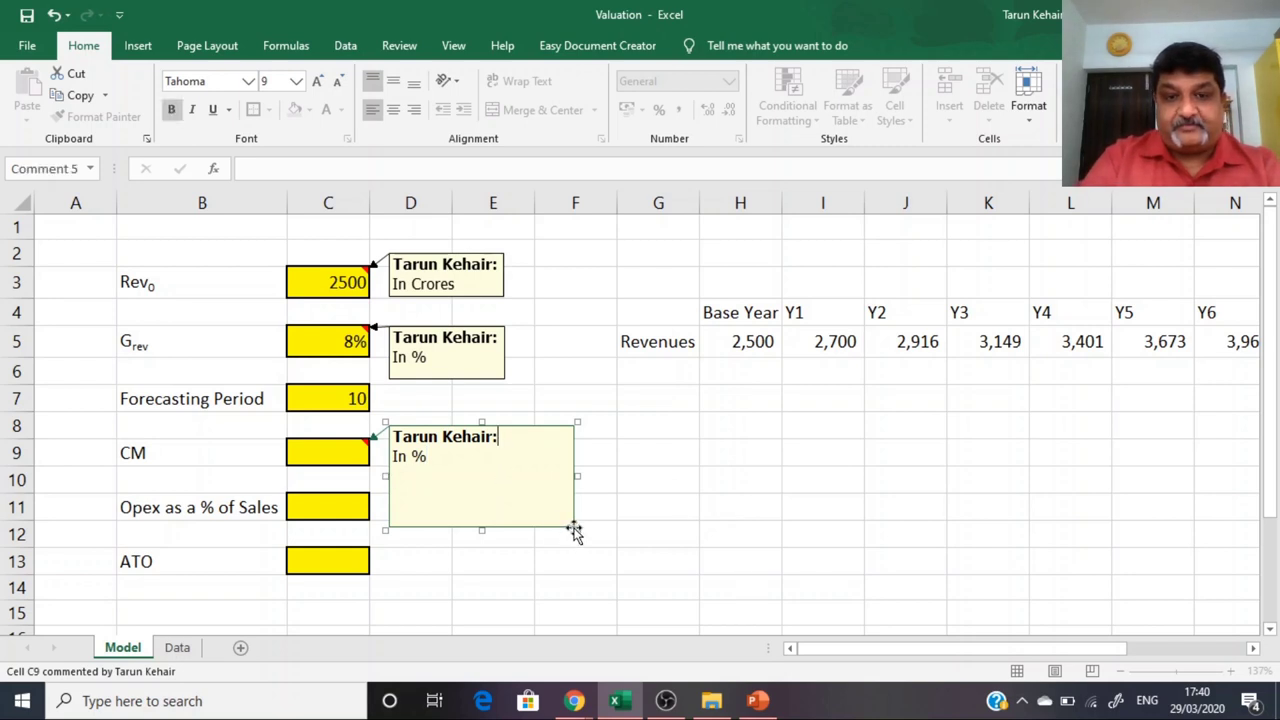
{"action": "left_click_drag", "start_coordinate": [576, 530], "coordinate": [506, 470]}
{"action": "right_click", "coordinate": [346, 452]}
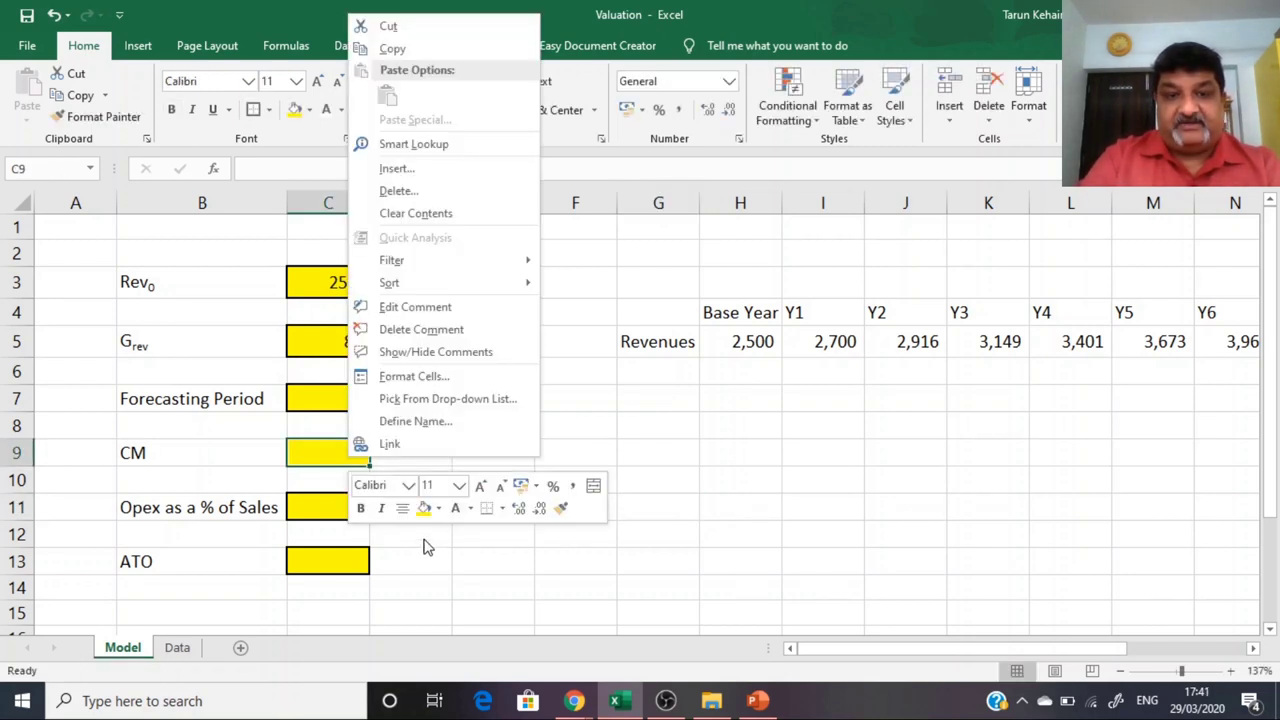
{"action": "left_click", "coordinate": [433, 354]}
{"action": "left_click", "coordinate": [494, 482]}
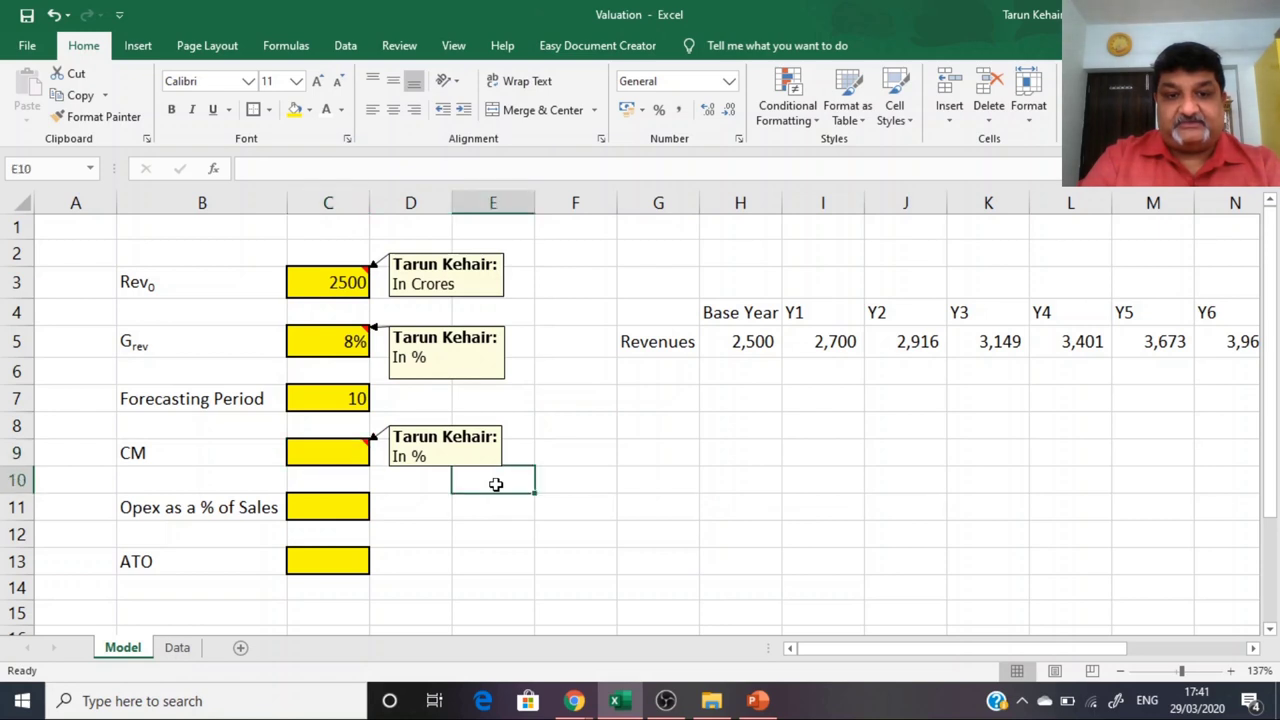
Step: Set the contribution margin in C9 to 40%
{"action": "left_click", "coordinate": [663, 378]}
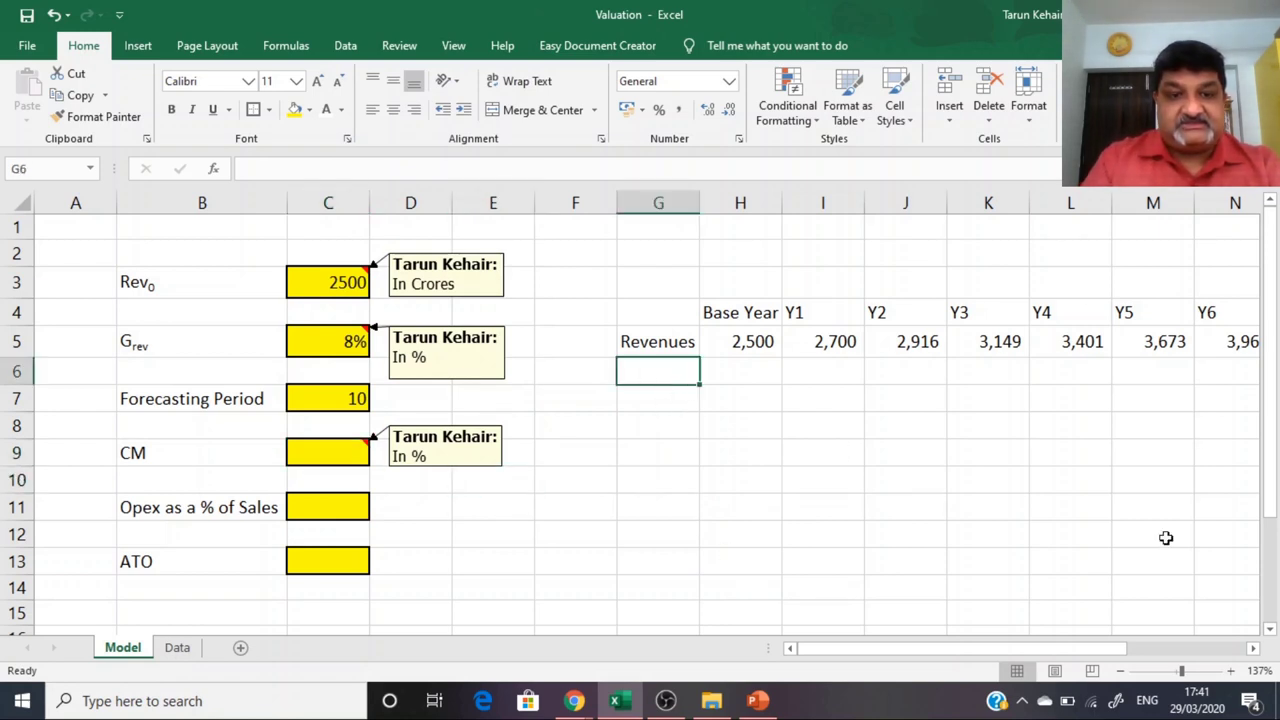
{"action": "left_click", "coordinate": [314, 446]}
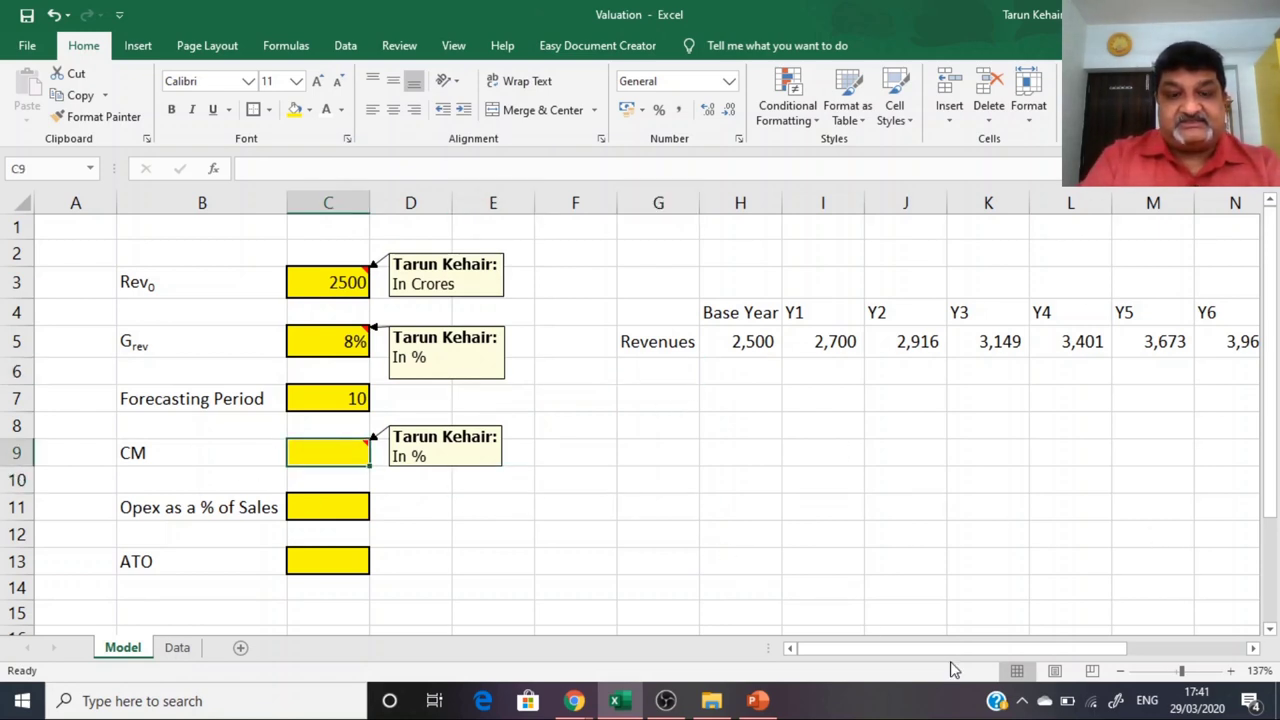
{"action": "type", "text": "40%"}
{"action": "key", "text": "Return"}
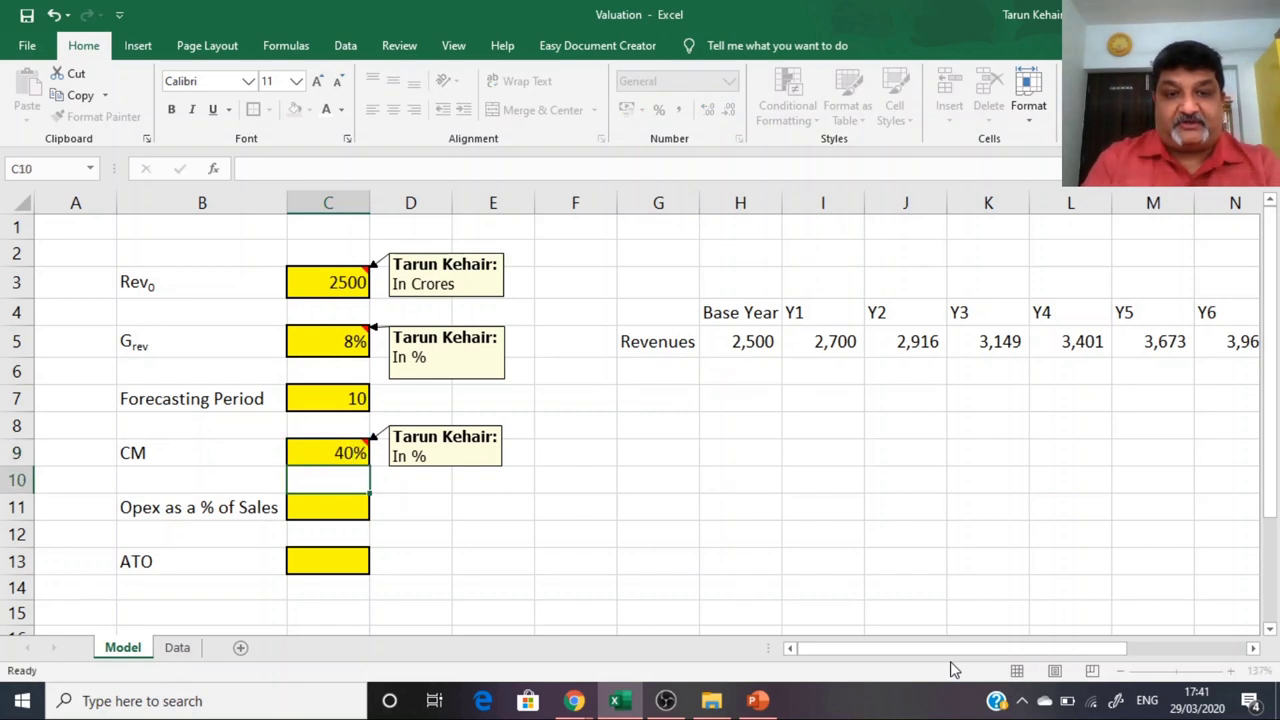
Step: Label row 6 'Var Costs' beneath Revenues
{"action": "left_click", "coordinate": [681, 391]}
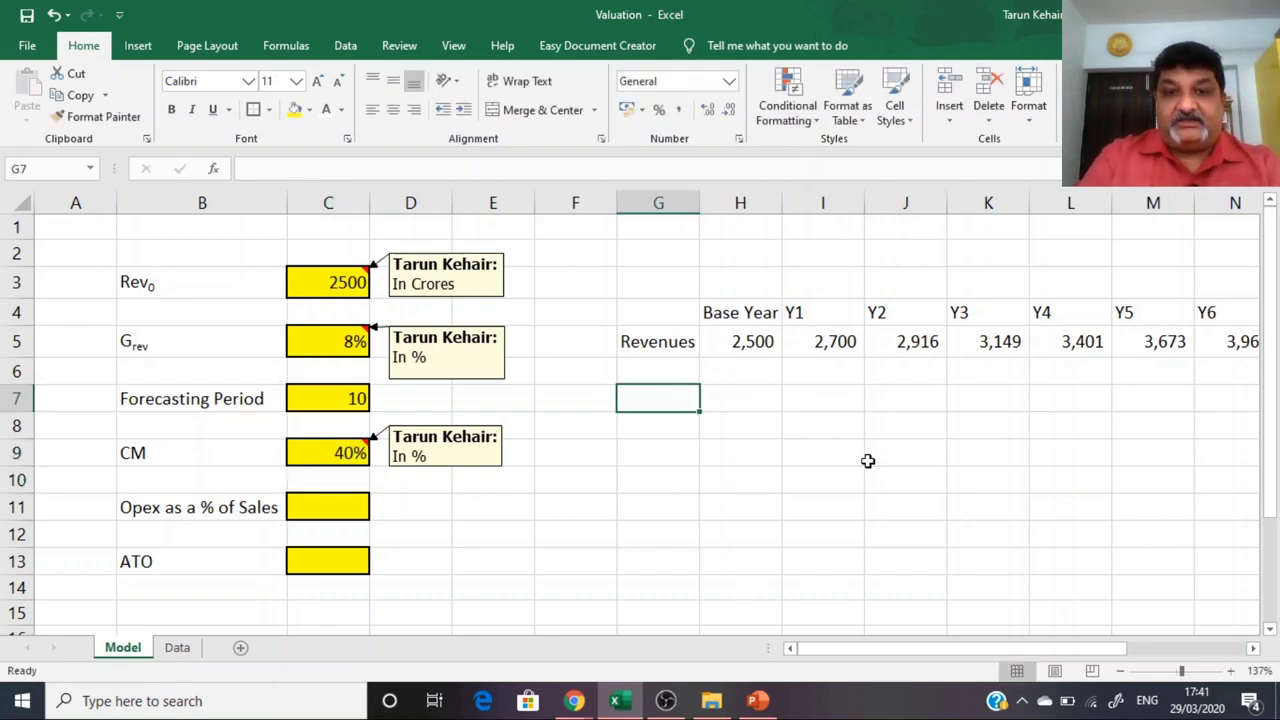
{"action": "key", "text": "Up"}
{"action": "type", "text": "Var"}
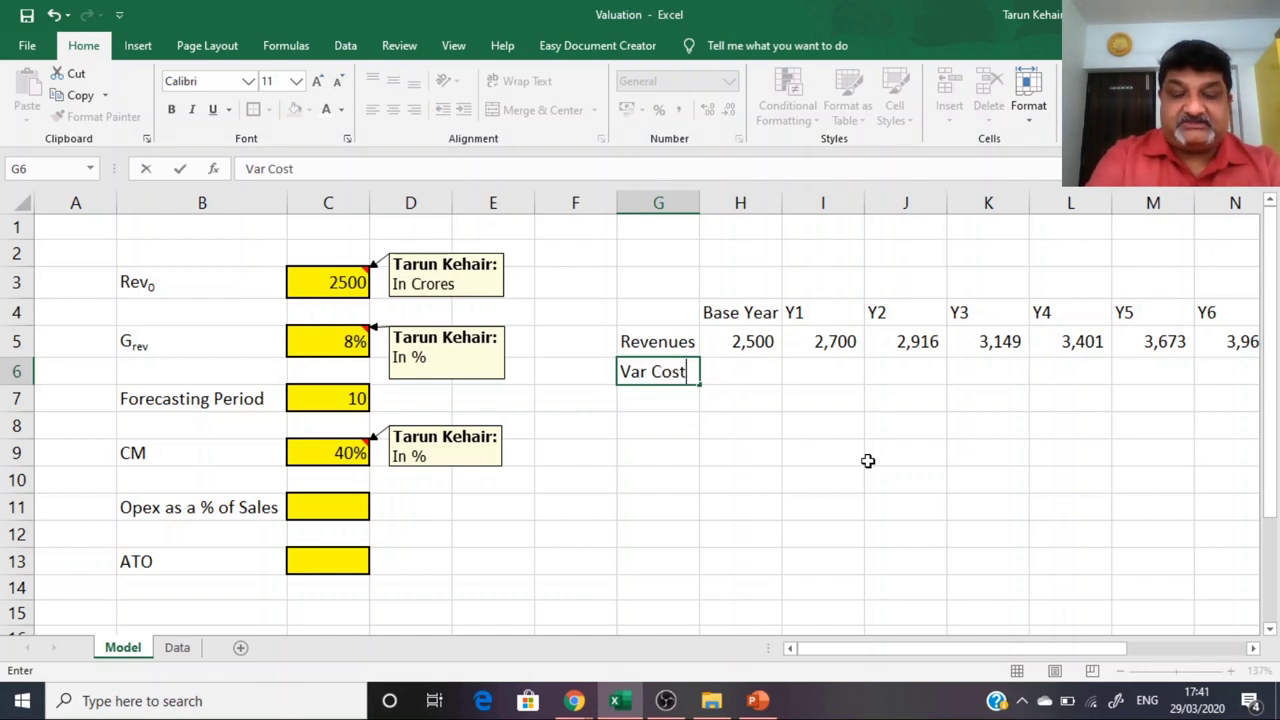
{"action": "key", "text": "Return"}
Step: Enter the base-year Var Costs formula =H5*(1-$C$9) in H6
{"action": "key", "text": "Up"}
{"action": "key", "text": "Right"}
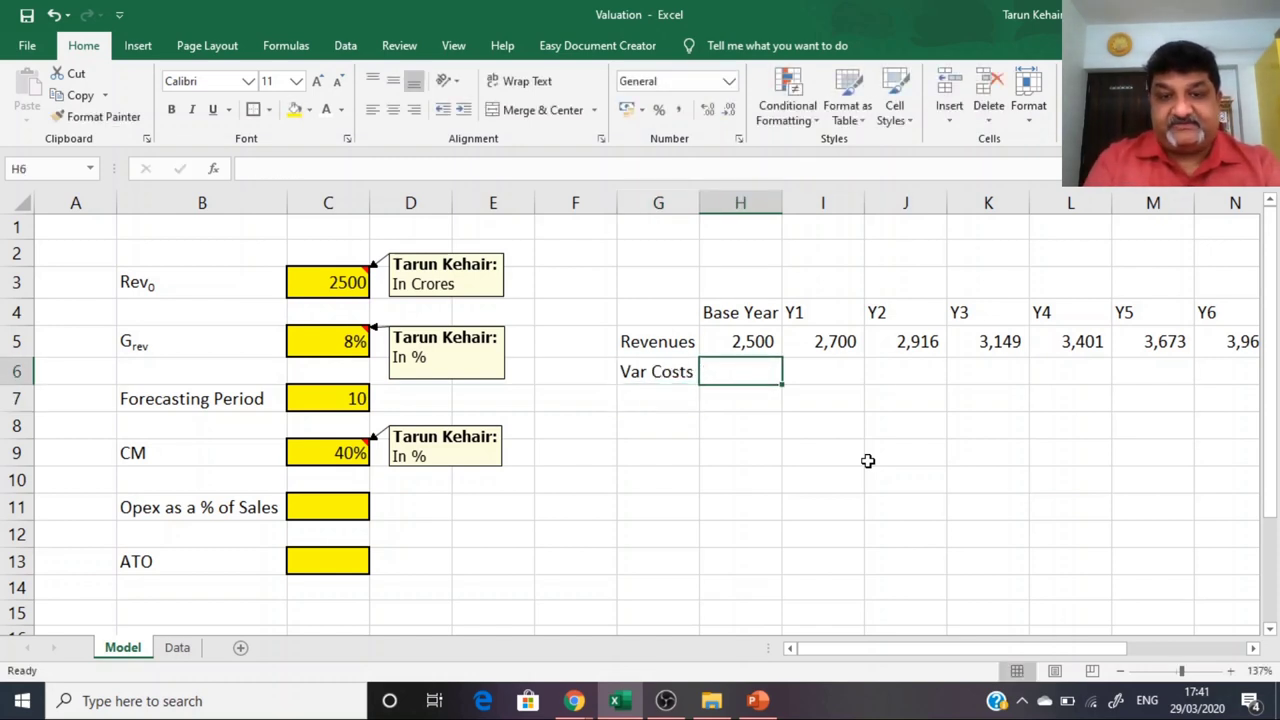
{"action": "type", "text": "="}
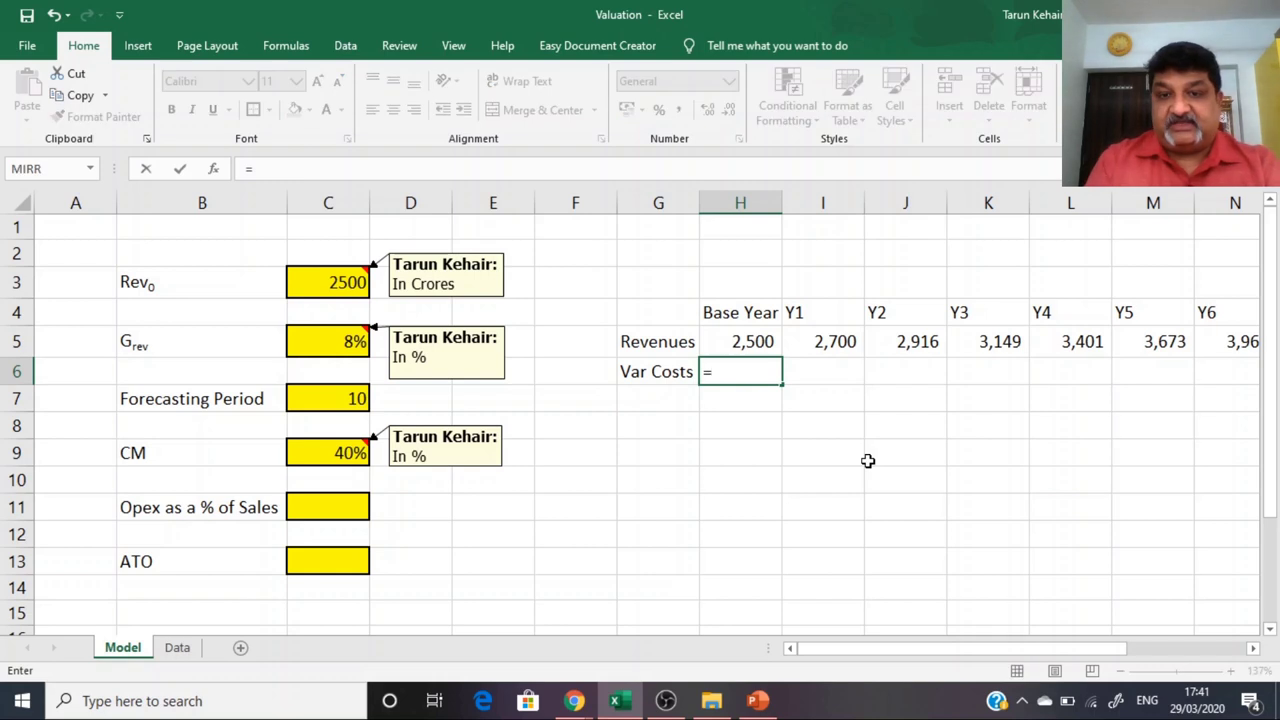
{"action": "key", "text": "Up"}
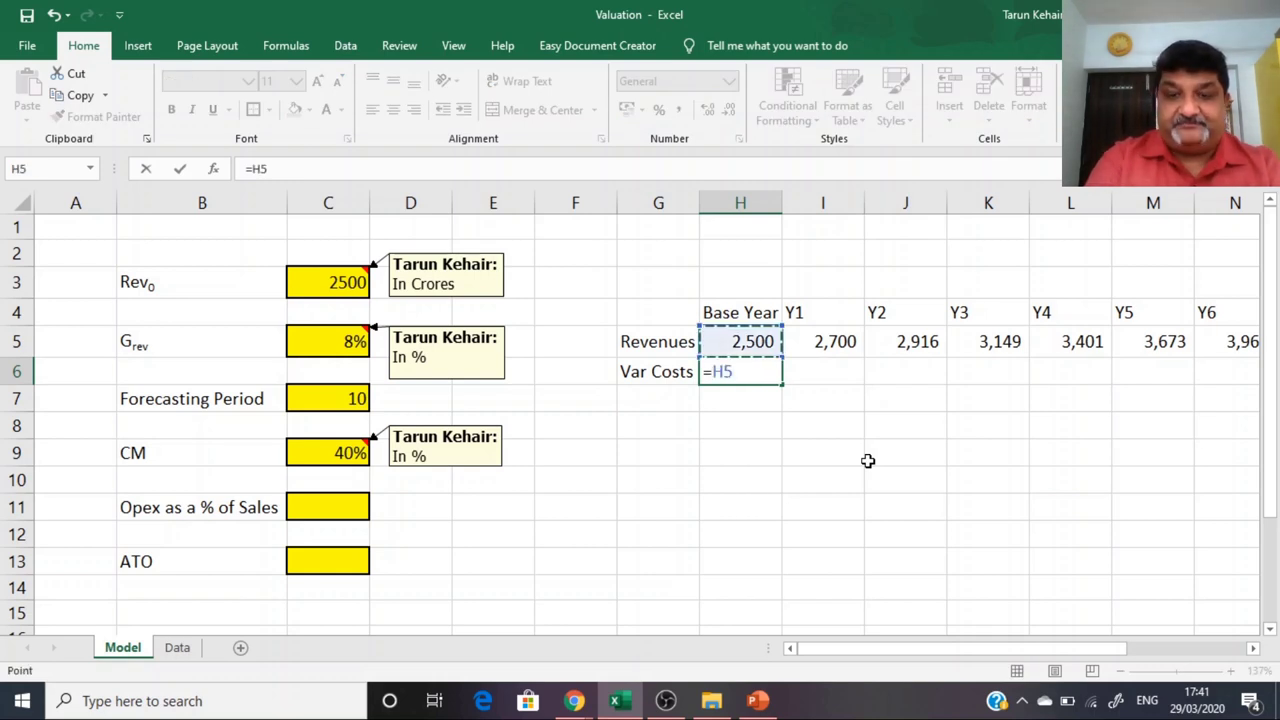
{"action": "type", "text": "*(1-"}
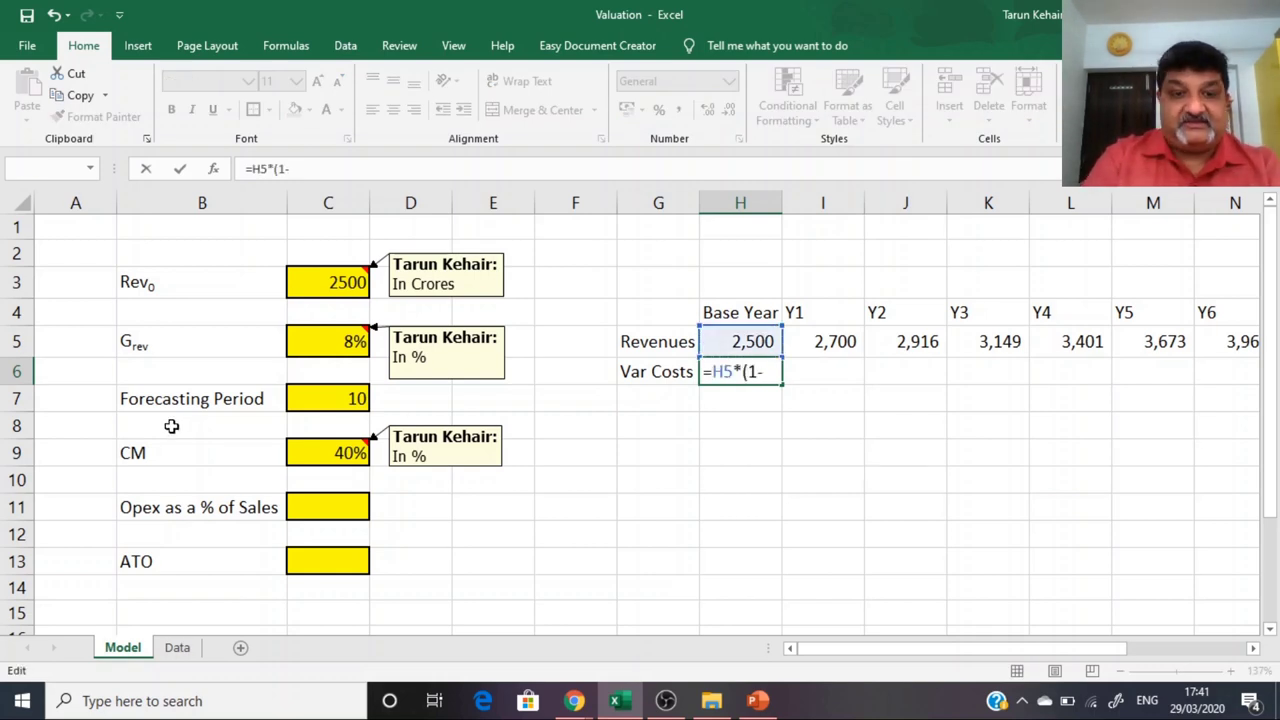
{"action": "left_click", "coordinate": [327, 452]}
{"action": "type", "text": ")"}
{"action": "key", "text": "ctrl+Return"}
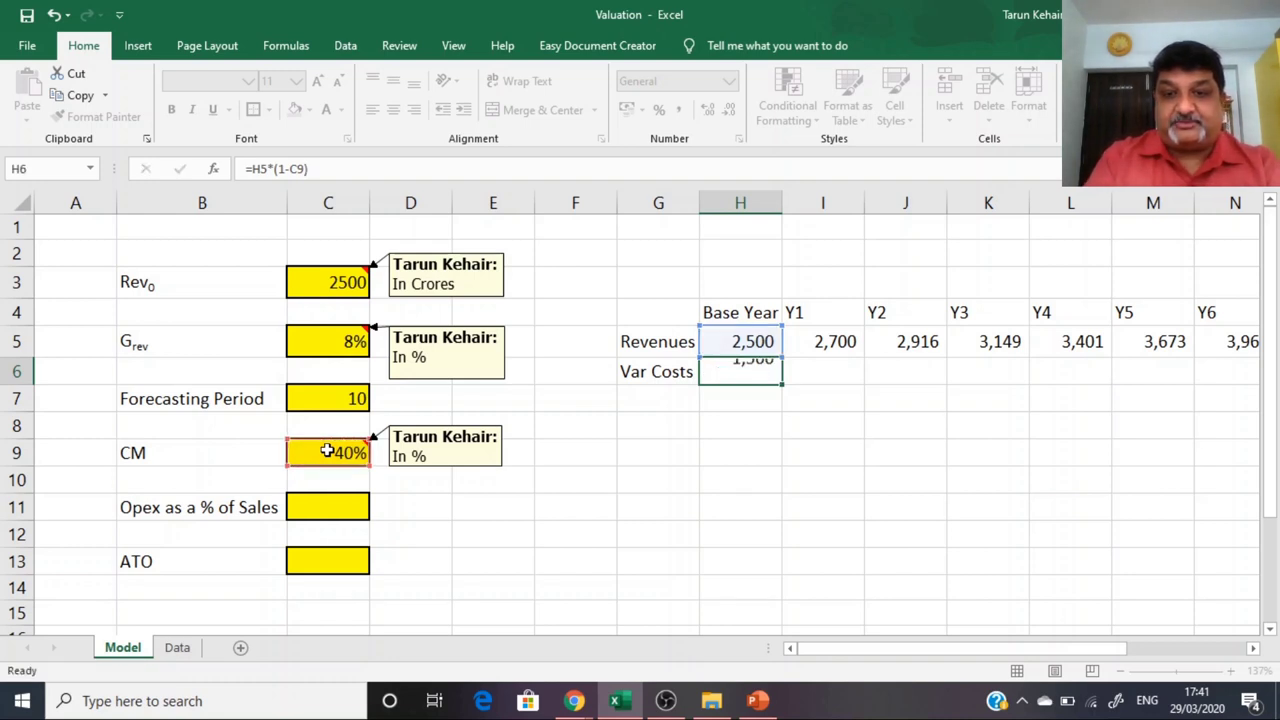
{"action": "left_click", "coordinate": [295, 177]}
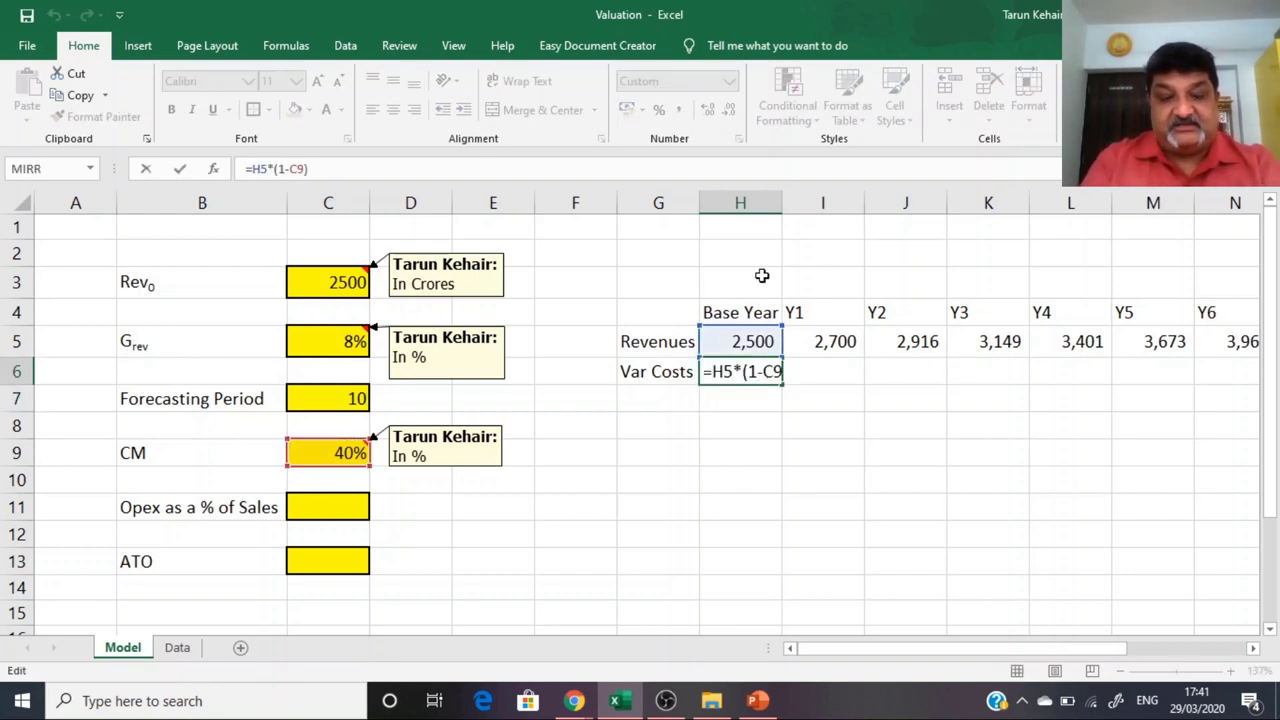
{"action": "key", "text": "F4"}
{"action": "key", "text": "ctrl+Return"}
Step: Fill Var Costs through R6 and underline the values
{"action": "left_click_drag", "start_coordinate": [779, 381], "coordinate": [1104, 380]}
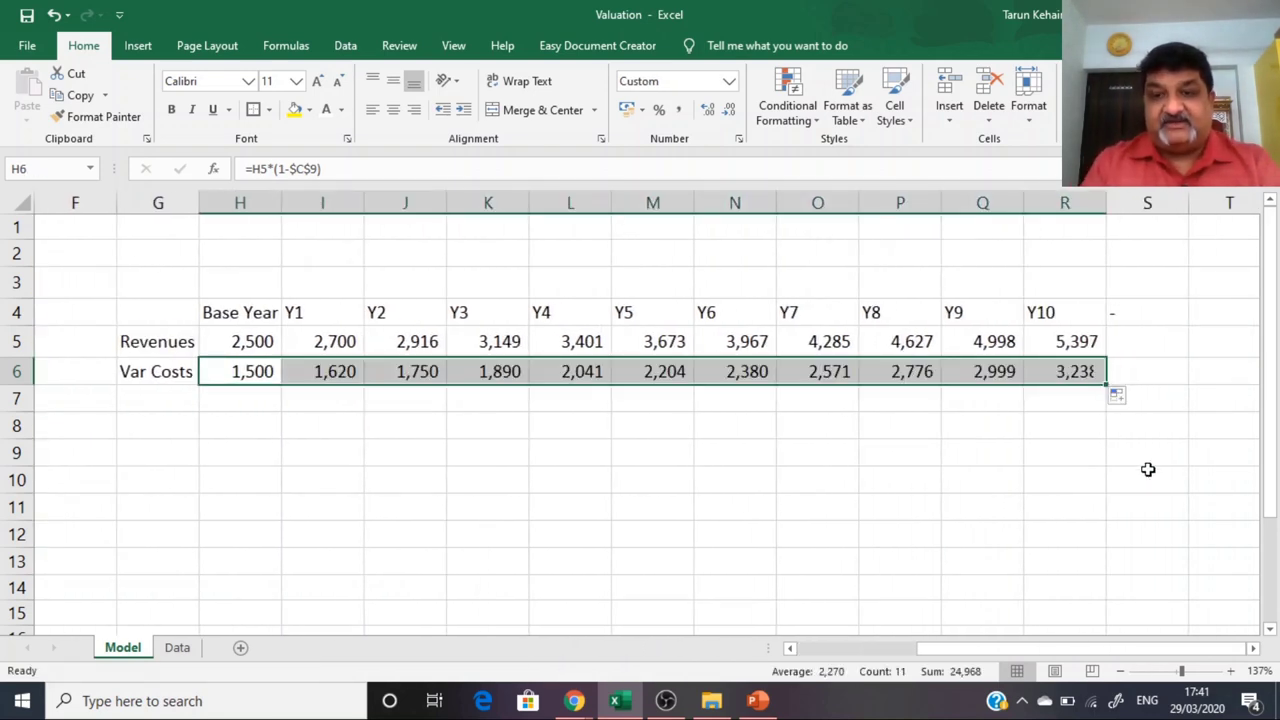
{"action": "key", "text": "ctrl+u"}
{"action": "key", "text": "Down"}
{"action": "key", "text": "Left"}
{"action": "key", "text": "Left"}
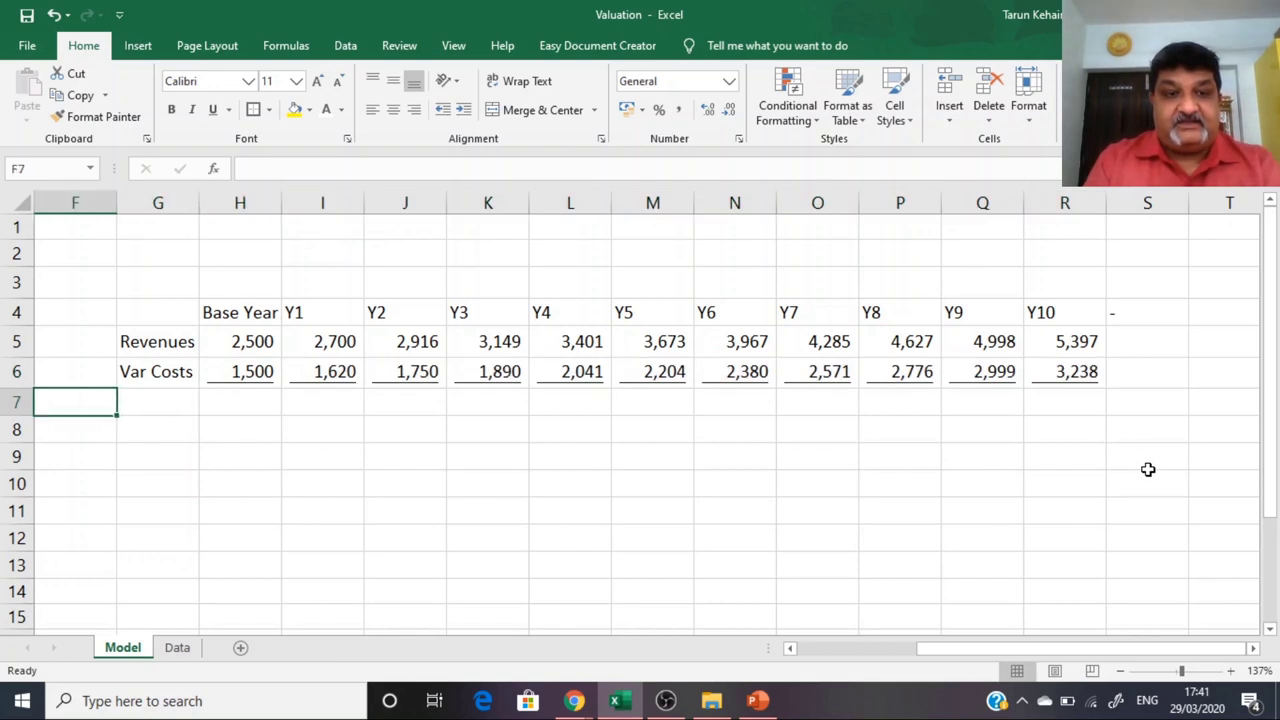
{"action": "key", "text": "Right"}
{"action": "key", "text": "Right"}
Step: Label G7 'CM' and enter =H5-H6 in H7 for Base Year contribution margin
{"action": "key", "text": "Left"}
{"action": "type", "text": "CM'"}
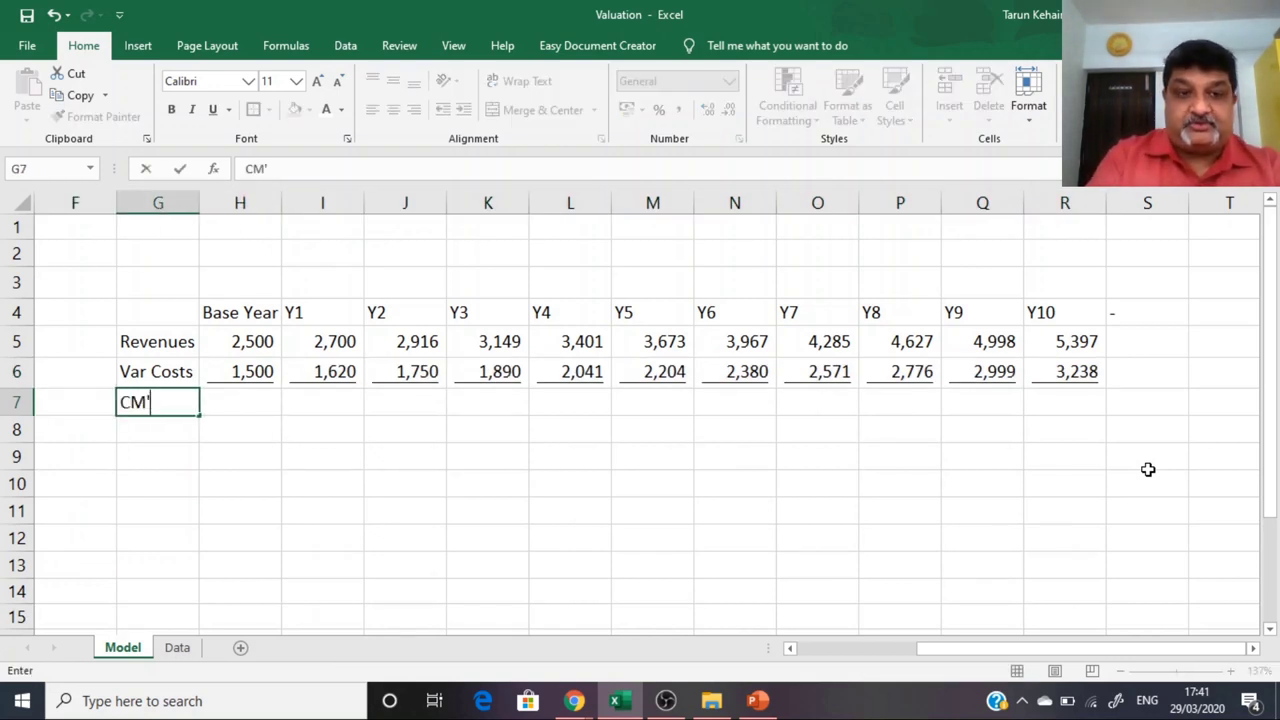
{"action": "type", "text": "CM"}
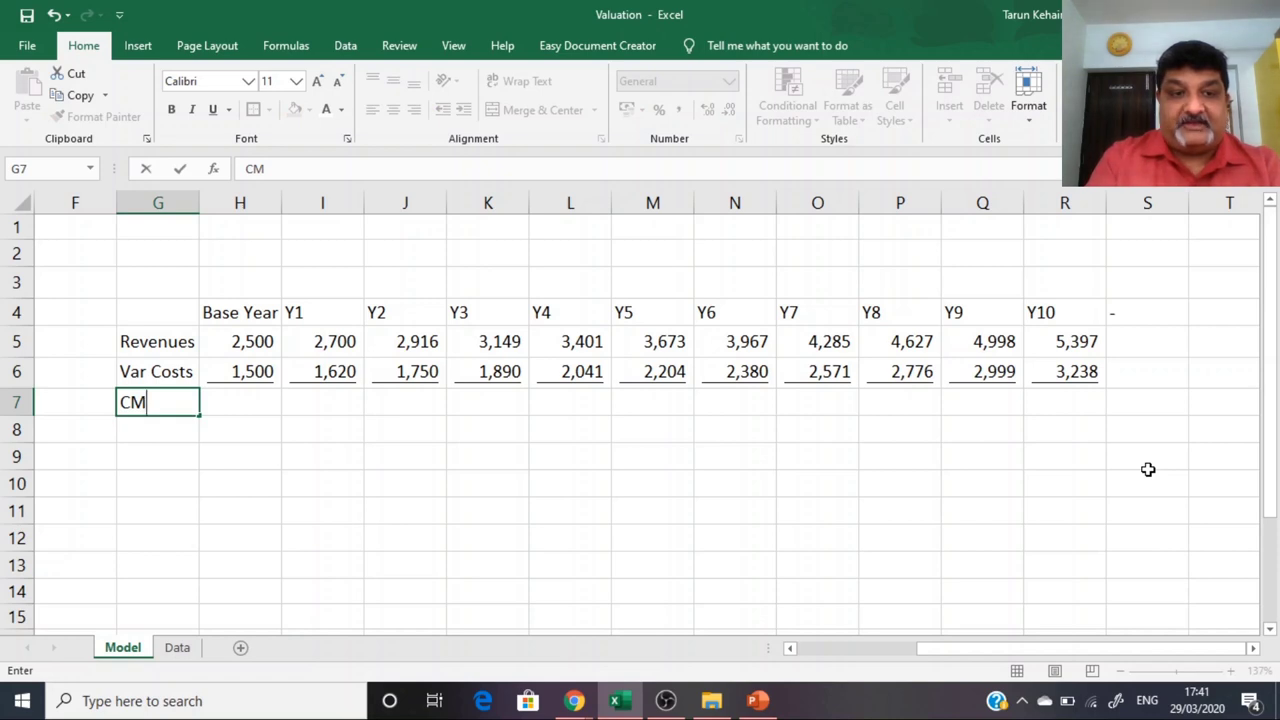
{"action": "key", "text": "Return"}
{"action": "key", "text": "Up"}
{"action": "key", "text": "Right"}
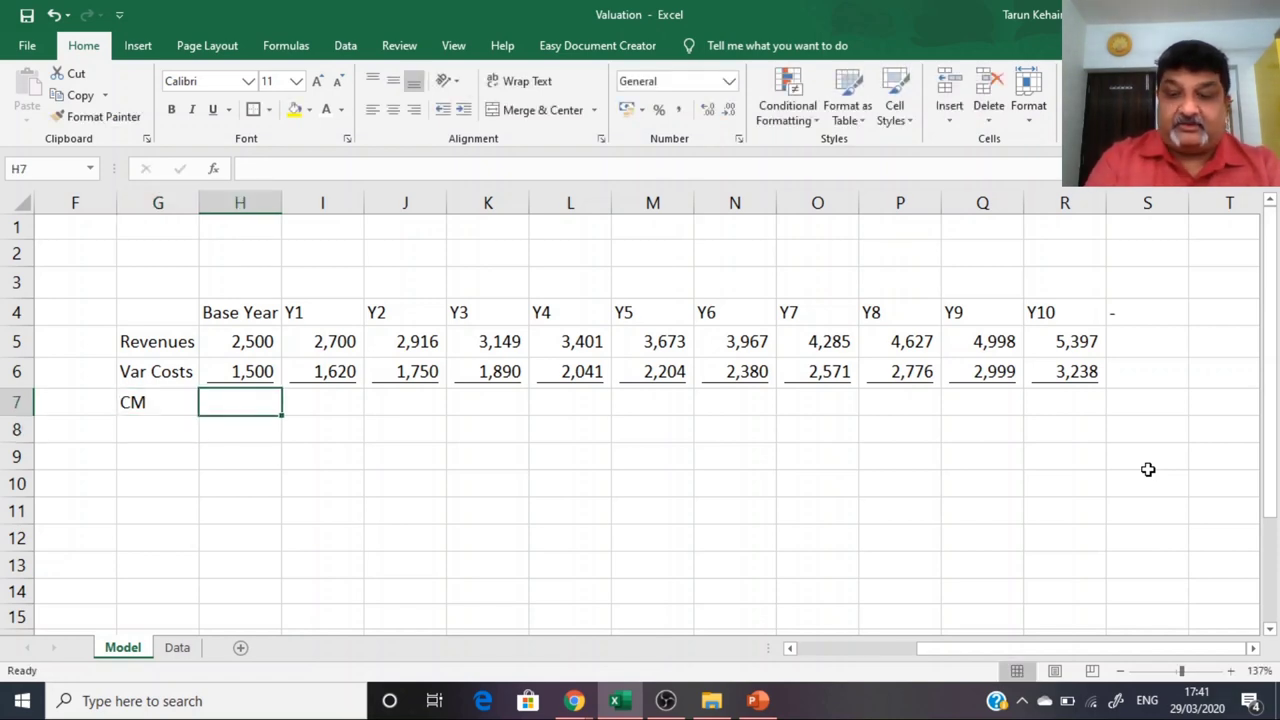
{"action": "type", "text": "="}
{"action": "key", "text": "Up"}
{"action": "key", "text": "Up"}
{"action": "type", "text": "-"}
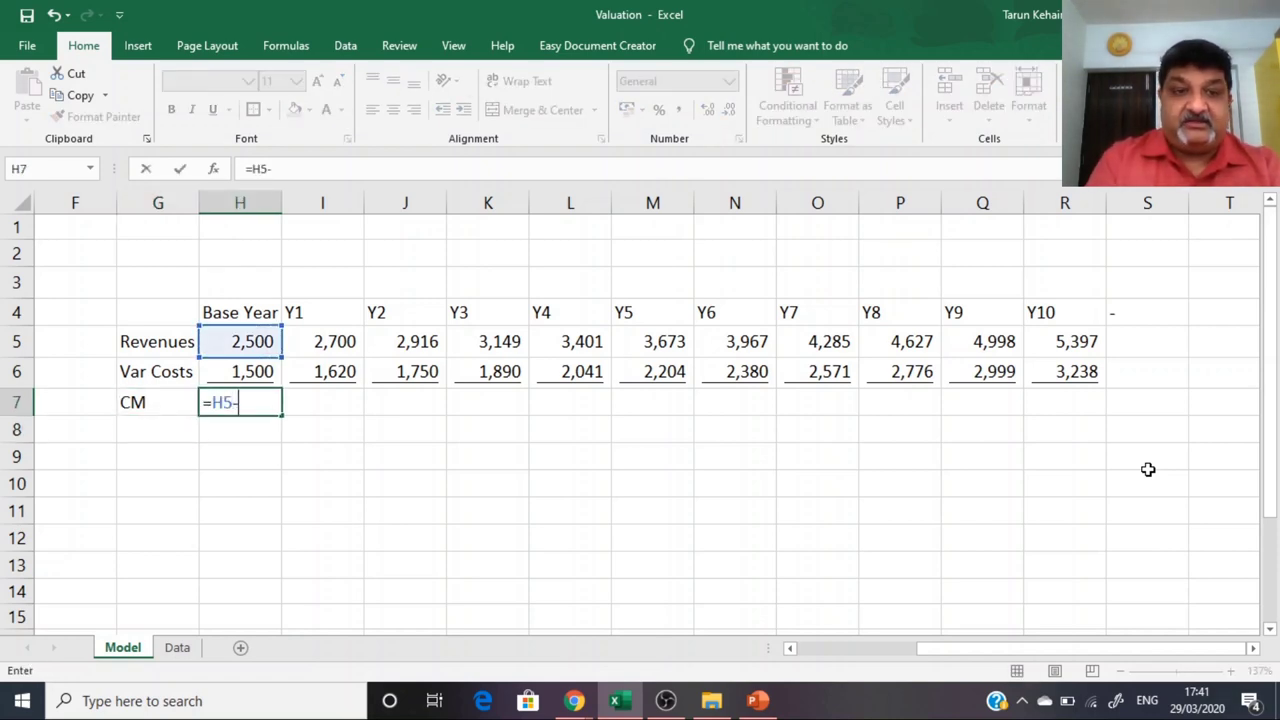
{"action": "key", "text": "Up"}
{"action": "key", "text": "ctrl+Return"}
Step: Copy the CM formula across I7:R7 and check the Y1–Y10 values, reaching 2,159
{"action": "key", "text": "ctrl+c"}
{"action": "key", "text": "shift+Right"}
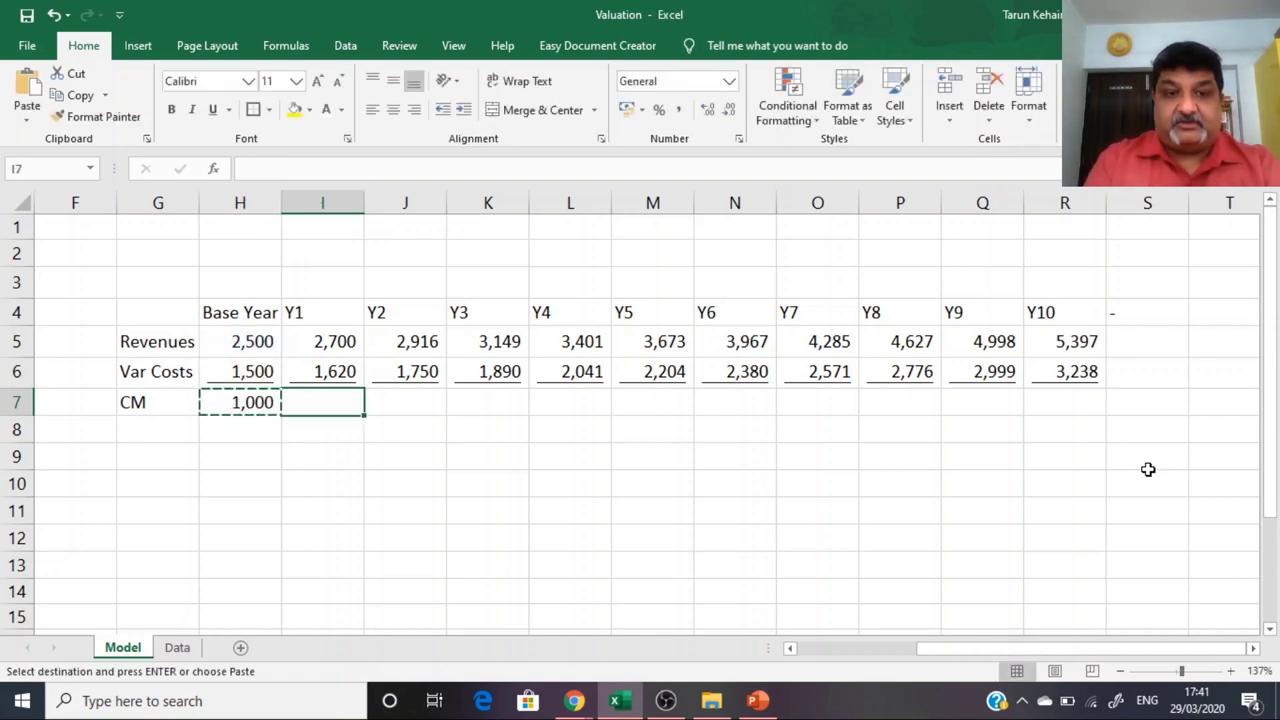
{"action": "key", "text": "shift+Right"}
{"action": "key", "text": "shift+Right"}
{"action": "key", "text": "shift+Right"}
{"action": "key", "text": "shift+Right"}
{"action": "key", "text": "shift+Right"}
{"action": "key", "text": "shift+Right"}
{"action": "key", "text": "shift+Right"}
{"action": "key", "text": "shift+Right"}
{"action": "key", "text": "shift+Right"}
{"action": "key", "text": "Return"}
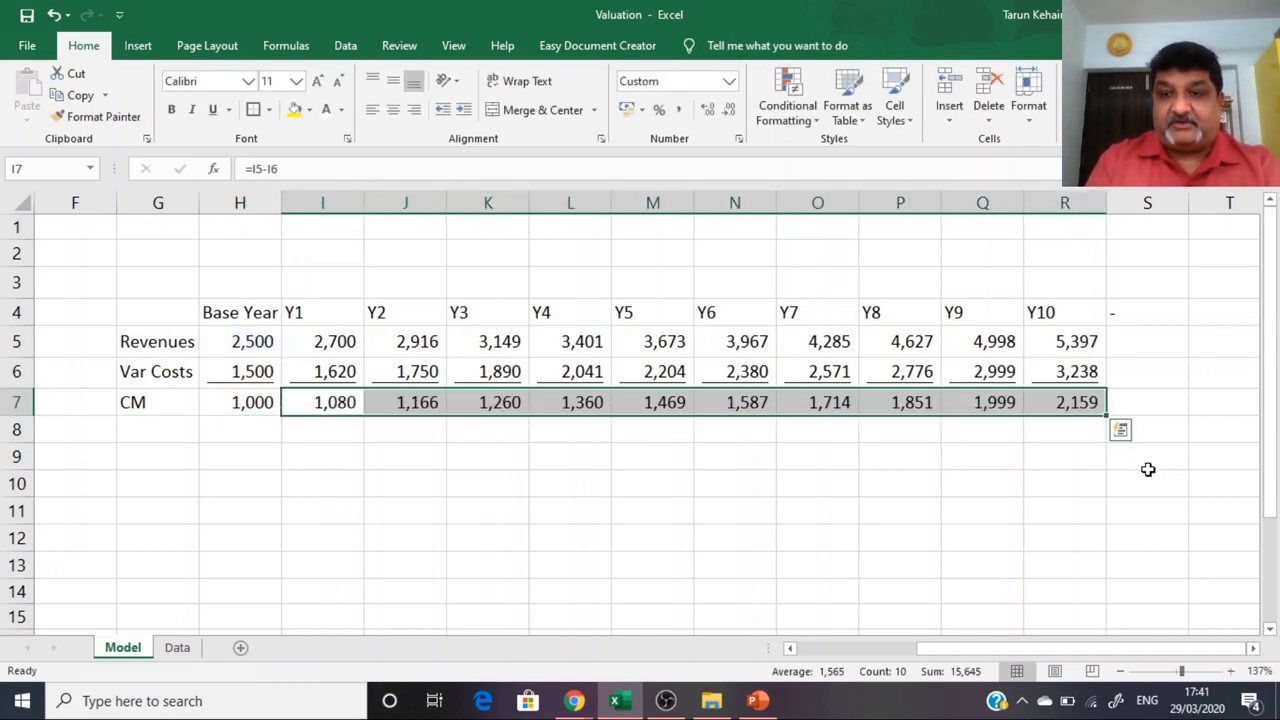
{"action": "key", "text": "Left"}
{"action": "key", "text": "Left"}
{"action": "key", "text": "Right"}
{"action": "key", "text": "Right"}
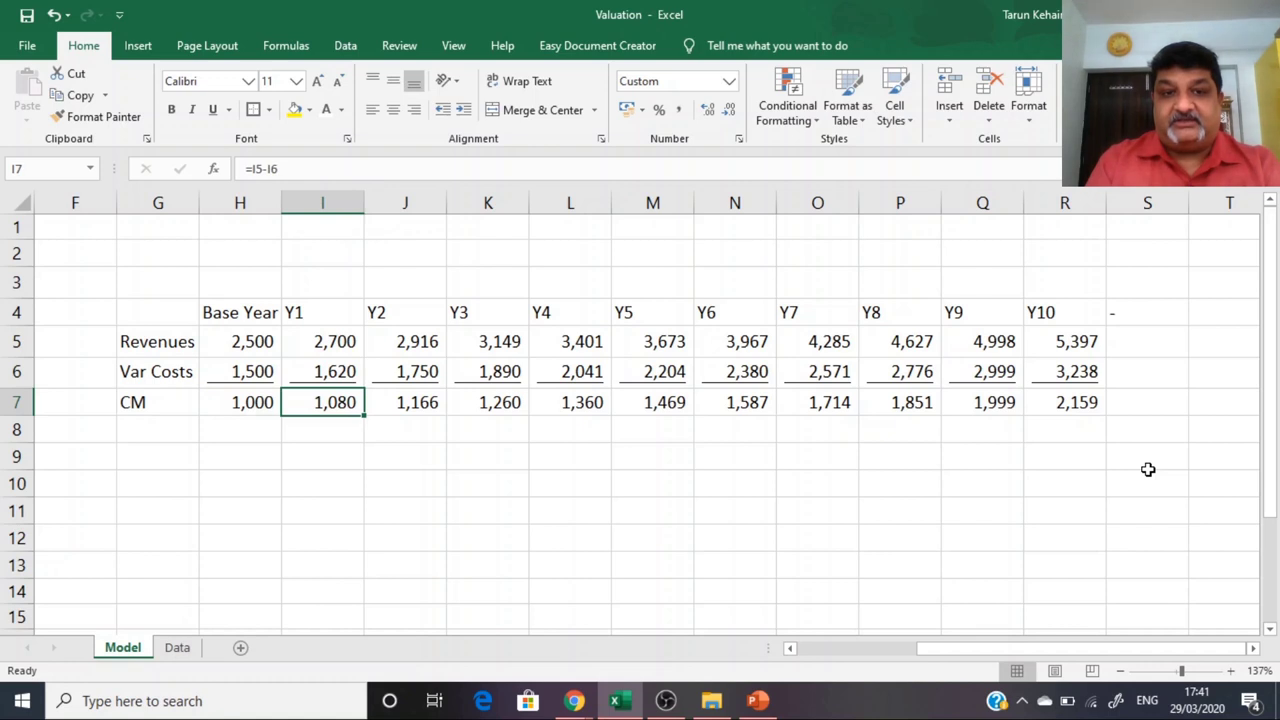
{"action": "key", "text": "Right"}
{"action": "key", "text": "Right"}
{"action": "key", "text": "Right"}
{"action": "key", "text": "Right"}
{"action": "key", "text": "Right"}
{"action": "key", "text": "Right"}
{"action": "key", "text": "Right"}
{"action": "key", "text": "Right"}
{"action": "key", "text": "Right"}
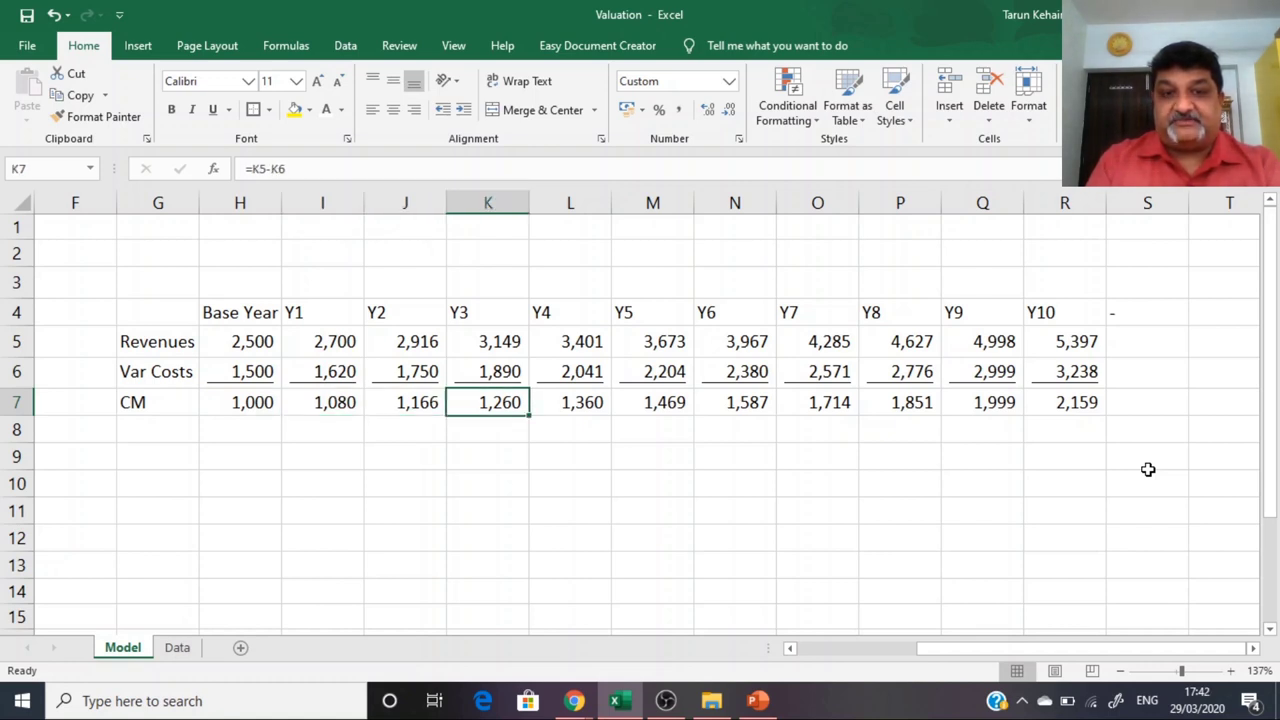
{"action": "key", "text": "Left"}
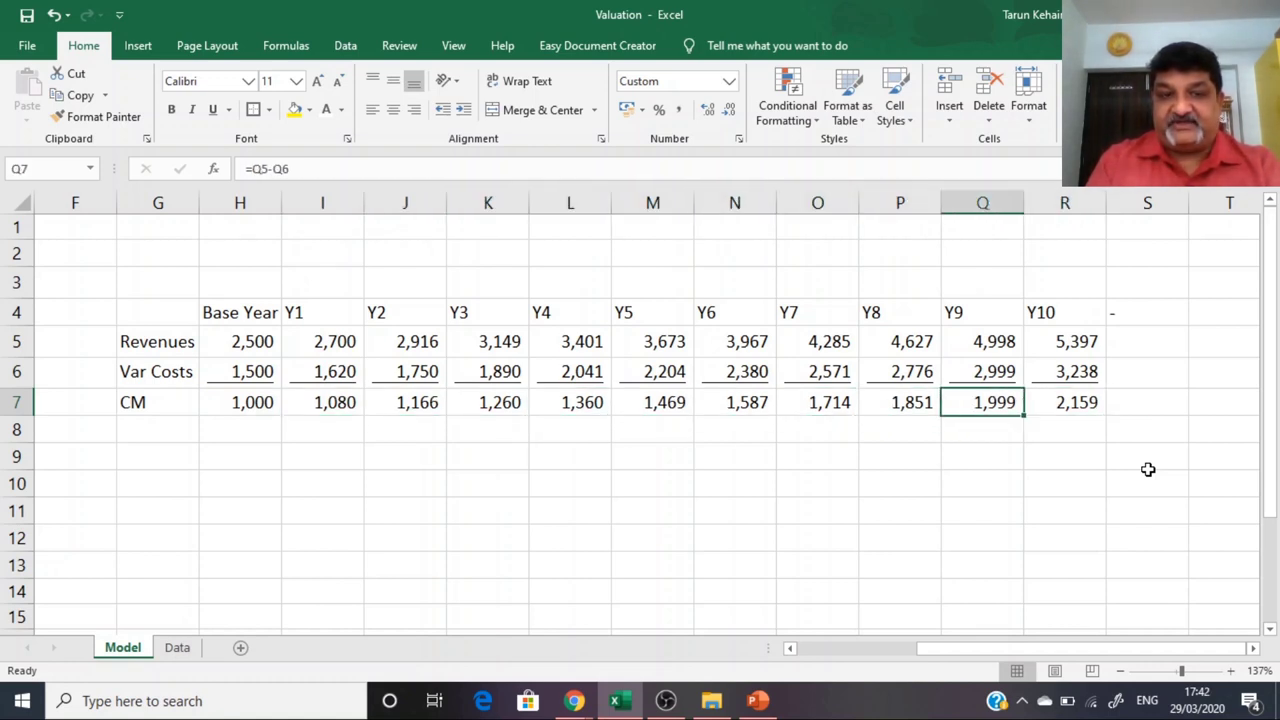
{"action": "key", "text": "Left"}
{"action": "key", "text": "ctrl+Left"}
Step: Return to the input cells and settle on the empty label cell below CM
{"action": "key", "text": "Home"}
{"action": "key", "text": "Down"}
{"action": "key", "text": "Down"}
{"action": "key", "text": "Down"}
{"action": "key", "text": "Down"}
{"action": "key", "text": "Right"}
{"action": "key", "text": "Right"}
{"action": "key", "text": "Right"}
{"action": "key", "text": "Right"}
{"action": "key", "text": "Right"}
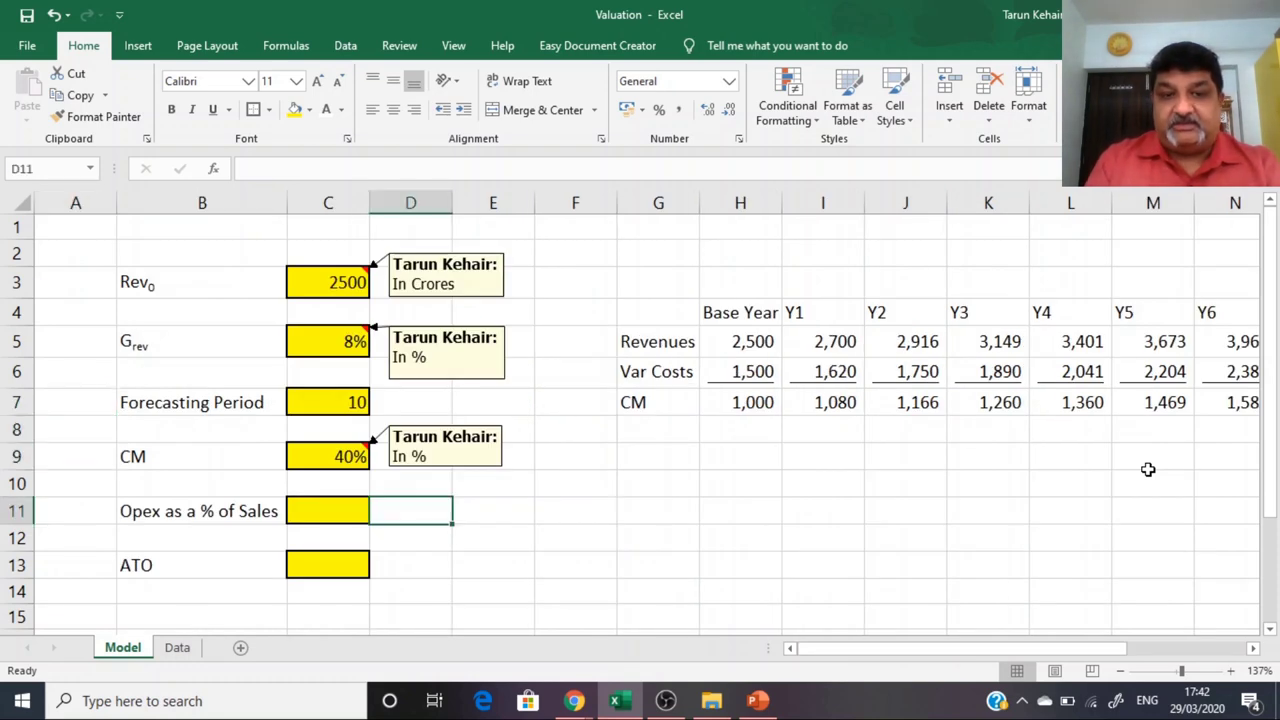
{"action": "key", "text": "Up"}
{"action": "key", "text": "Up"}
{"action": "key", "text": "Up"}
{"action": "key", "text": "Right"}
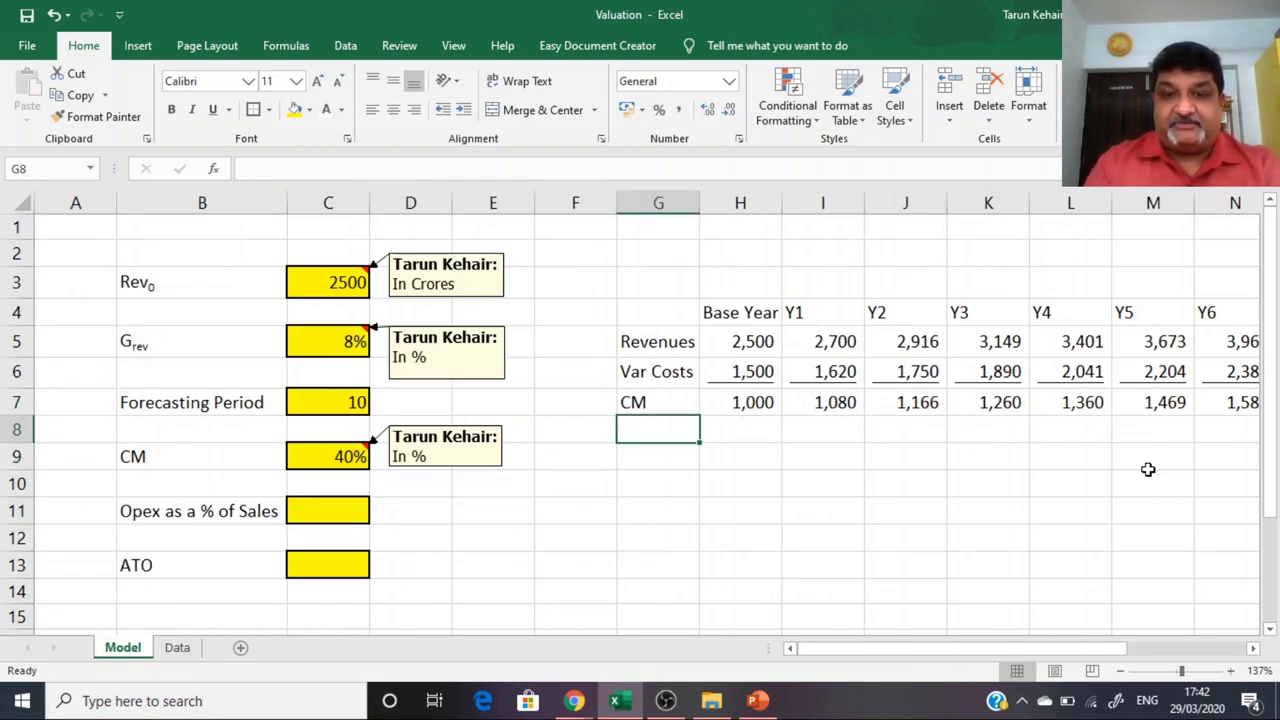
Step: Set Opex as a % of Sales to 20% in C11 and label G8 'Opex'
{"action": "left_click", "coordinate": [348, 512]}
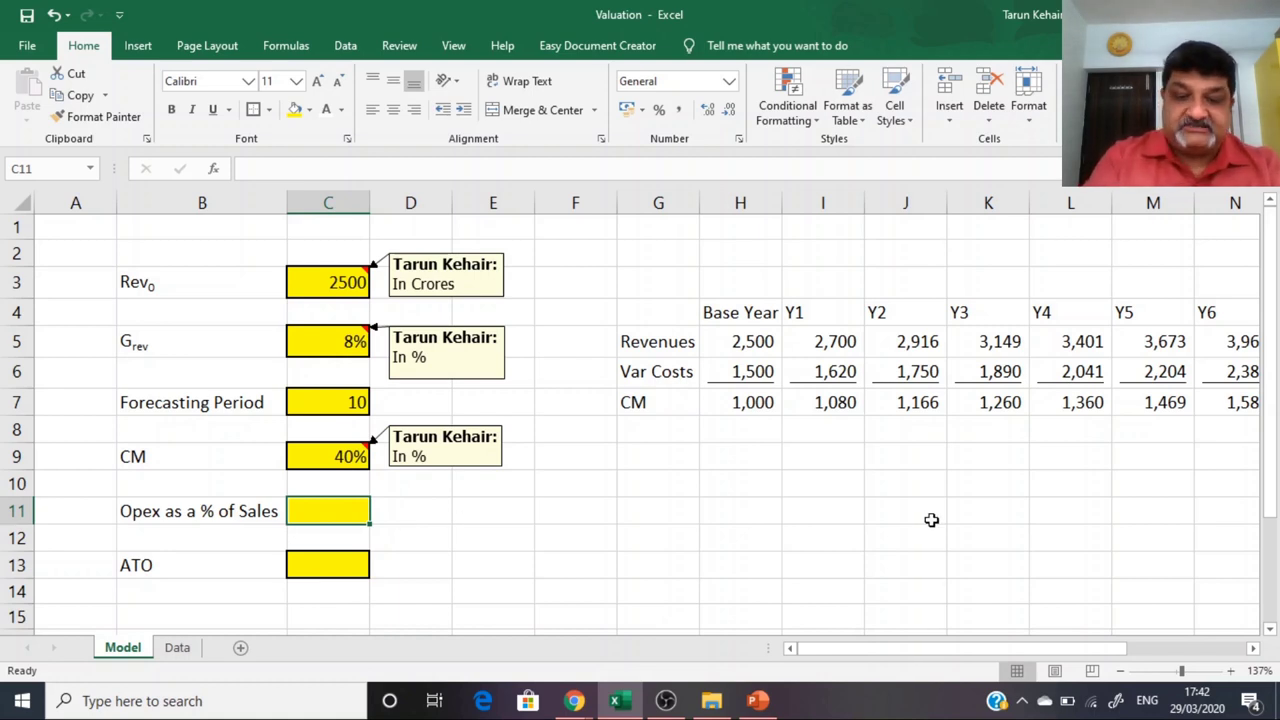
{"action": "type", "text": "20%"}
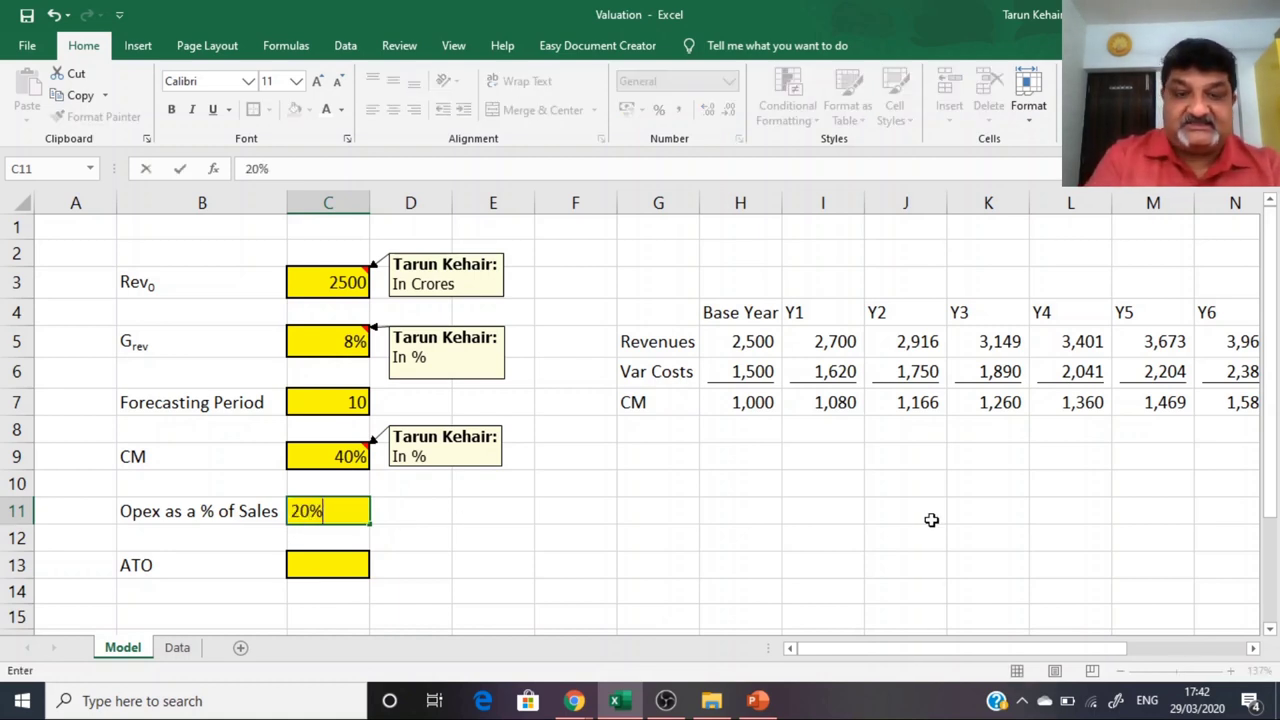
{"action": "key", "text": "Return"}
{"action": "left_click", "coordinate": [614, 429]}
{"action": "left_click", "coordinate": [680, 431]}
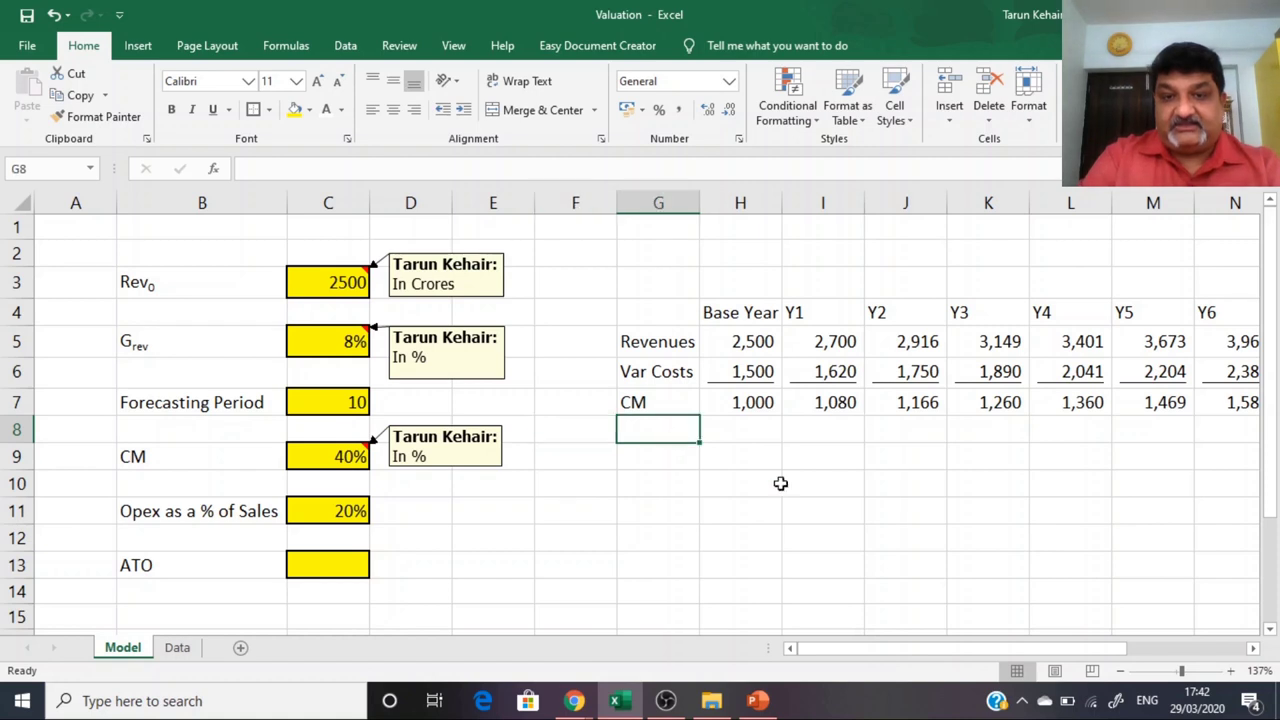
{"action": "type", "text": "Opex"}
{"action": "key", "text": "Return"}
Step: Enter =H5*C11 in H8 so Base Year Opex is 500, then check the formula
{"action": "key", "text": "Up"}
{"action": "key", "text": "Right"}
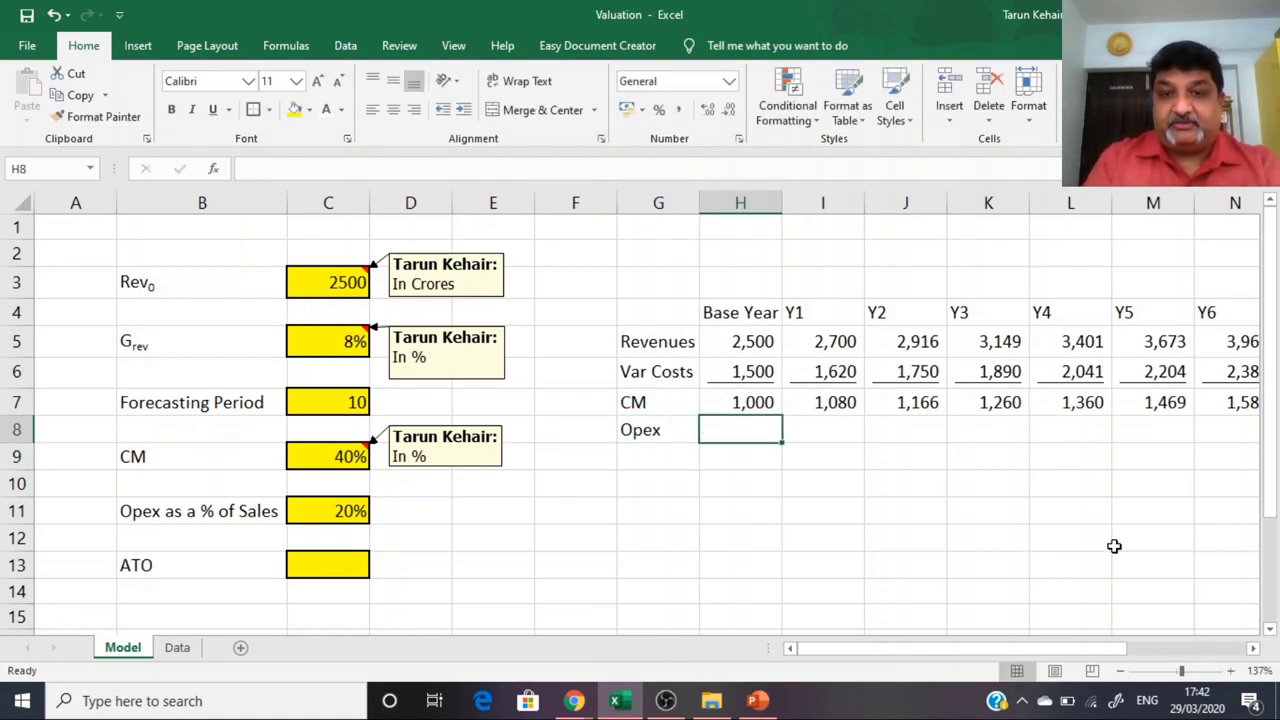
{"action": "type", "text": "="}
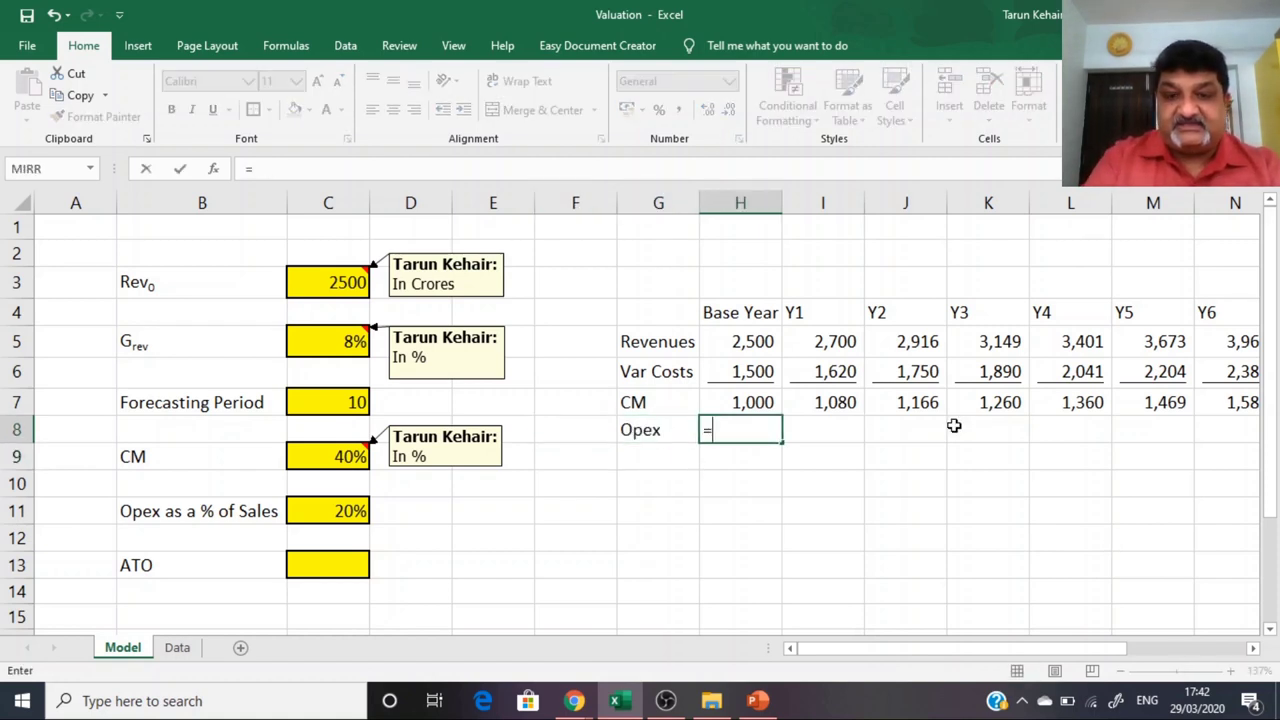
{"action": "key", "text": "Up"}
{"action": "key", "text": "Up"}
{"action": "key", "text": "Up"}
{"action": "type", "text": "*20%"}
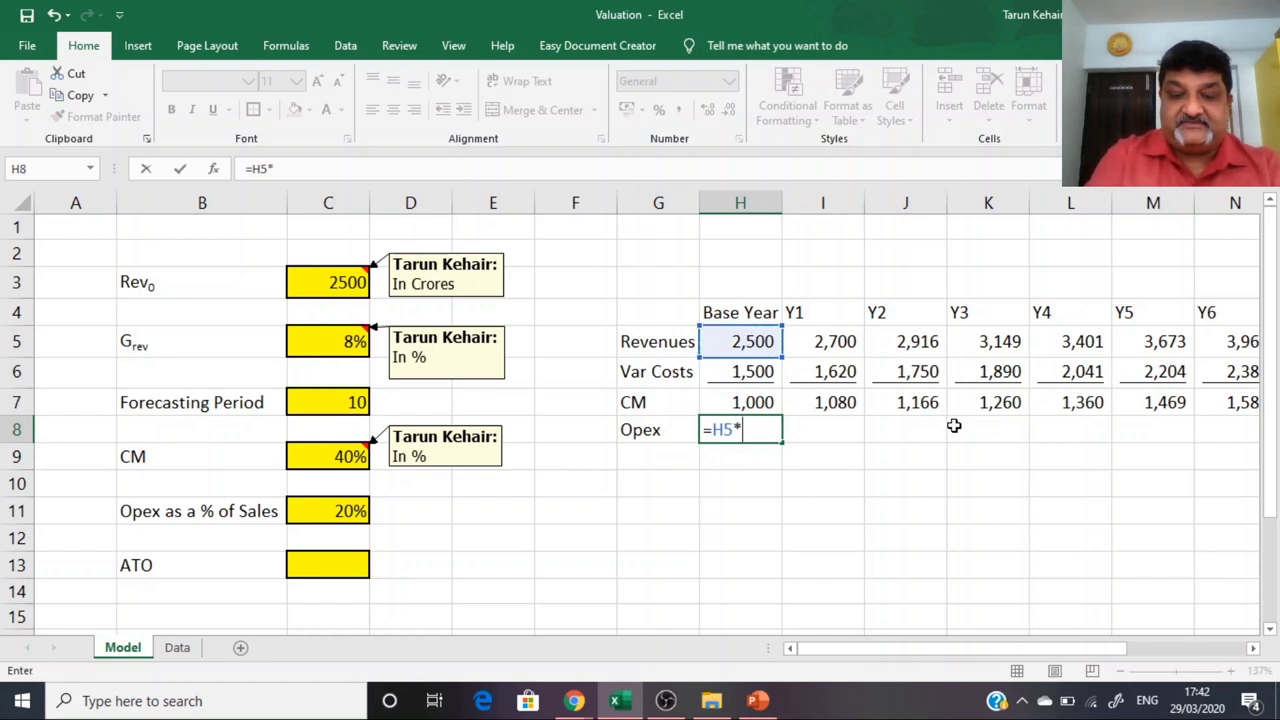
{"action": "key", "text": "BackSpace"}
{"action": "key", "text": "BackSpace"}
{"action": "key", "text": "BackSpace"}
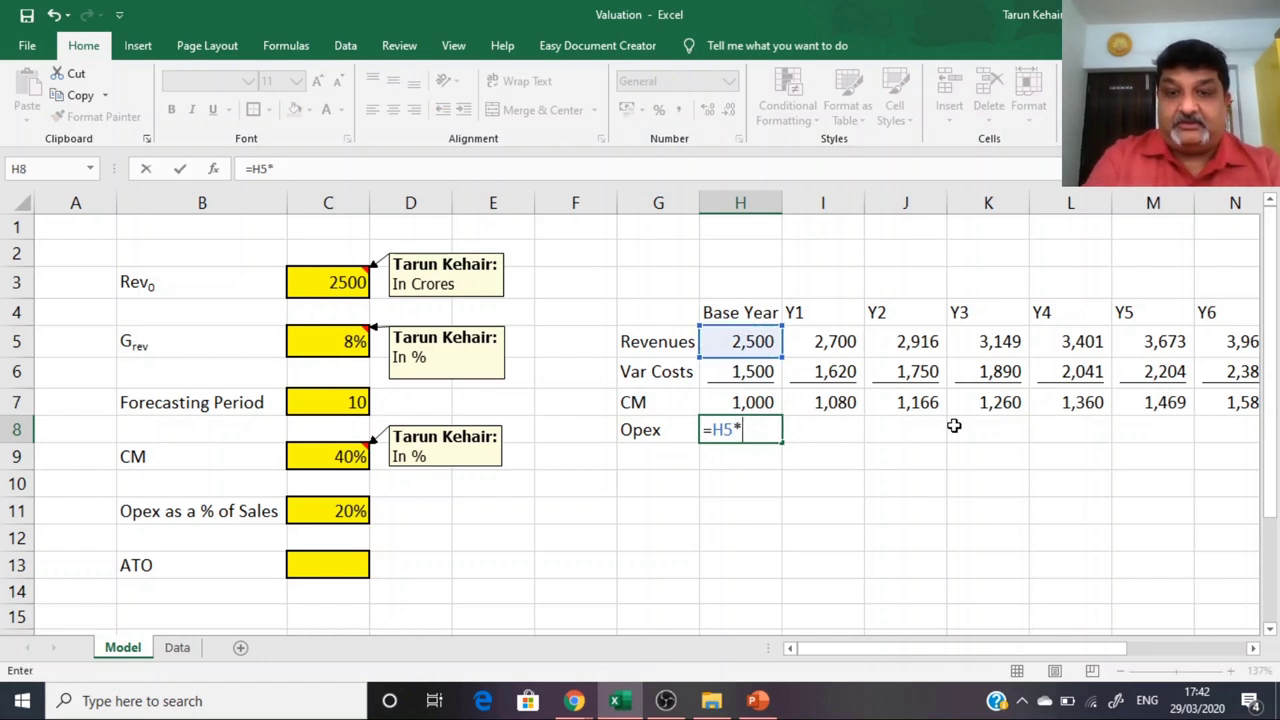
{"action": "left_click", "coordinate": [343, 510]}
{"action": "key", "text": "Return"}
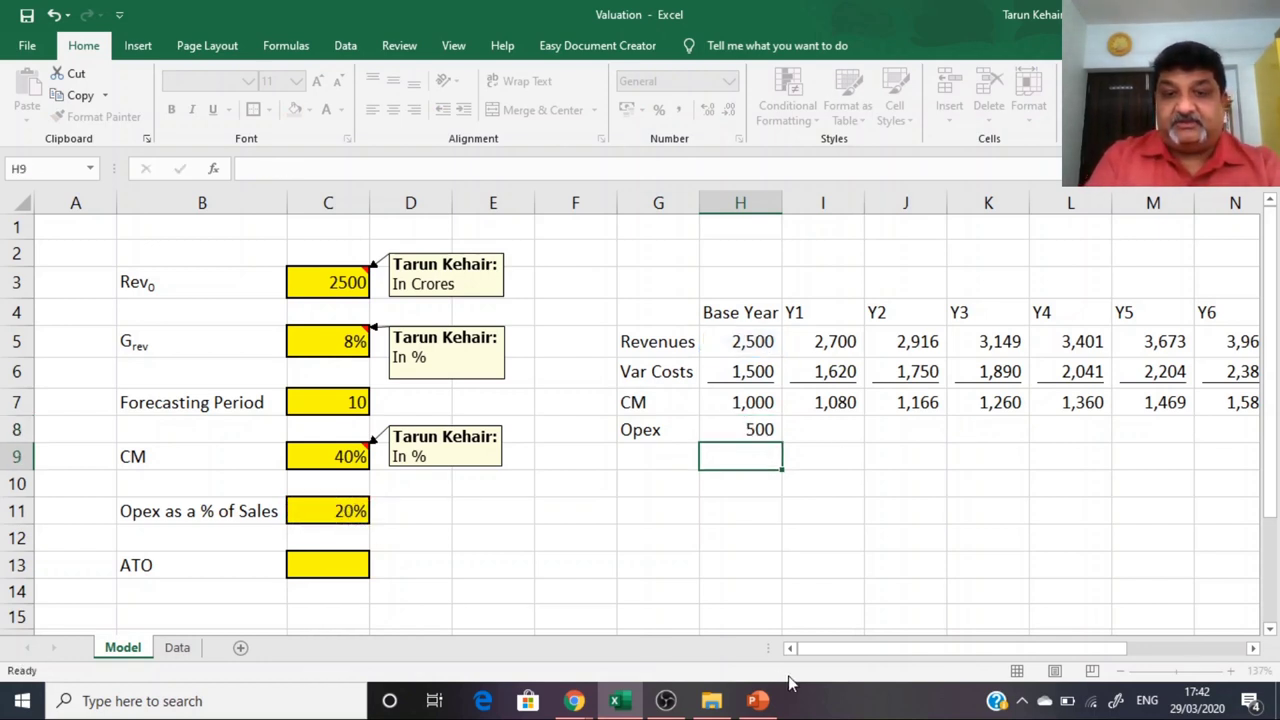
{"action": "left_click", "coordinate": [758, 440]}
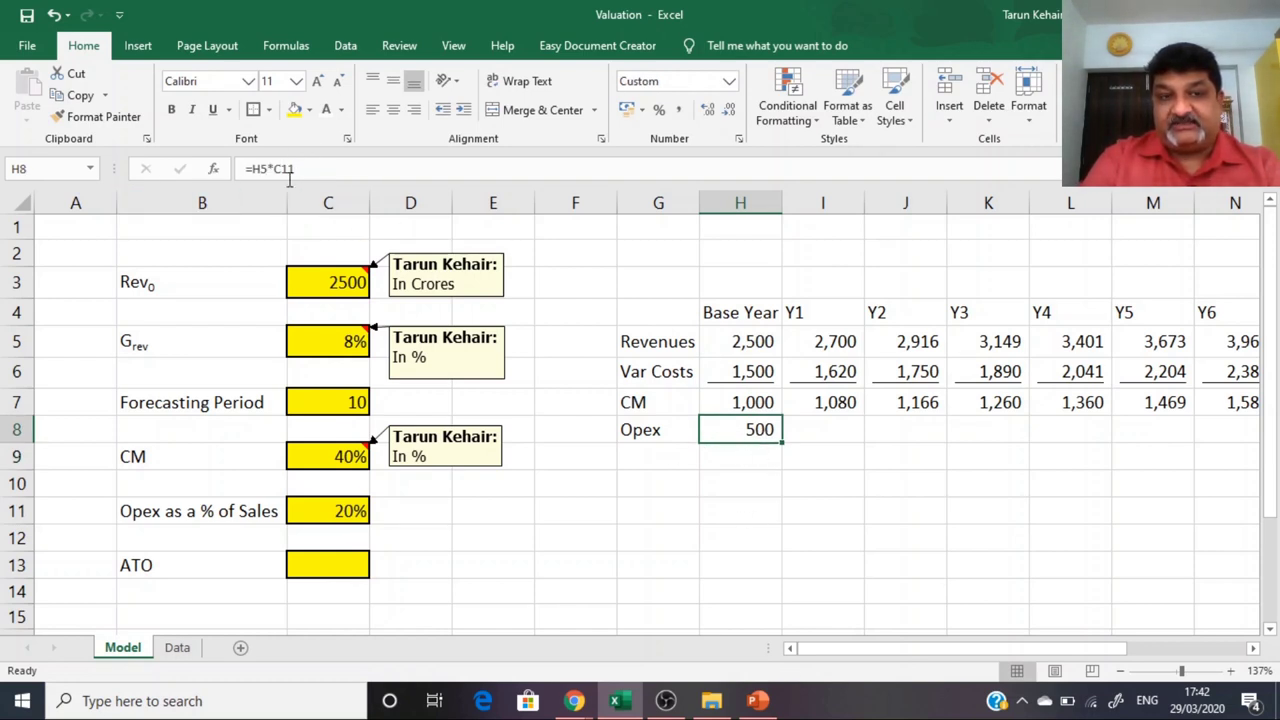
{"action": "left_click", "coordinate": [340, 535]}
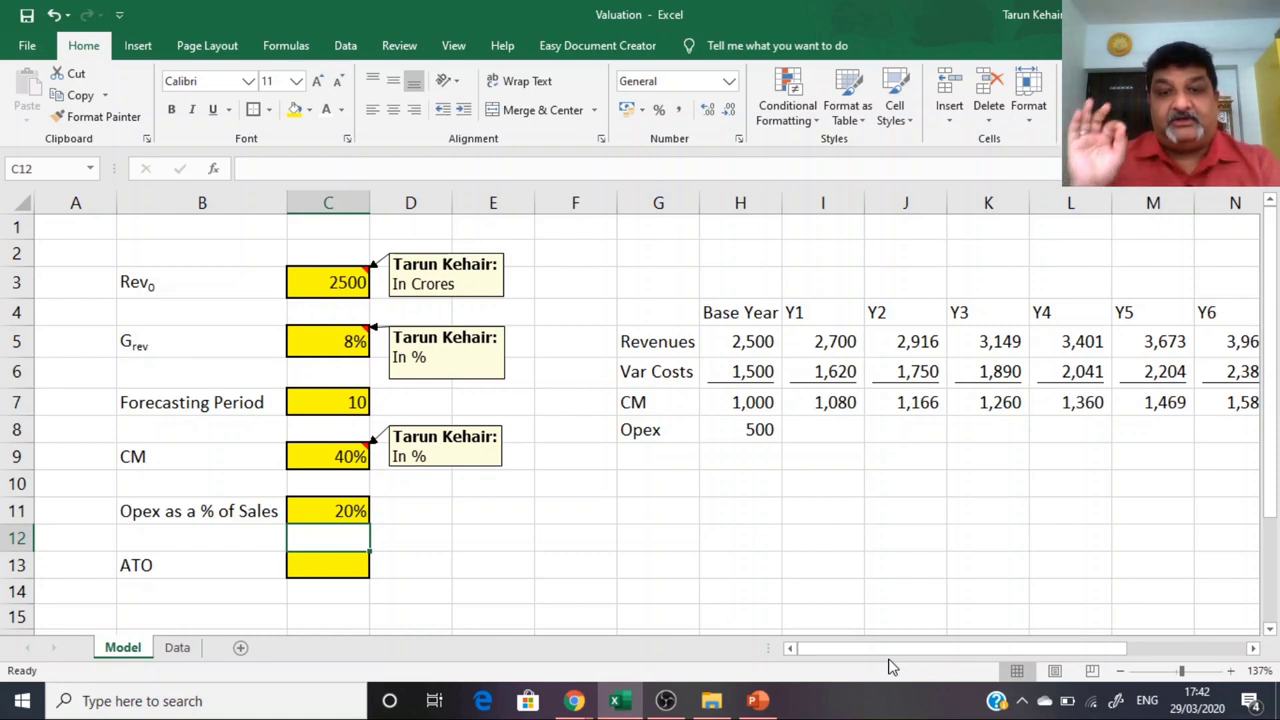
{"action": "left_click", "coordinate": [735, 428]}
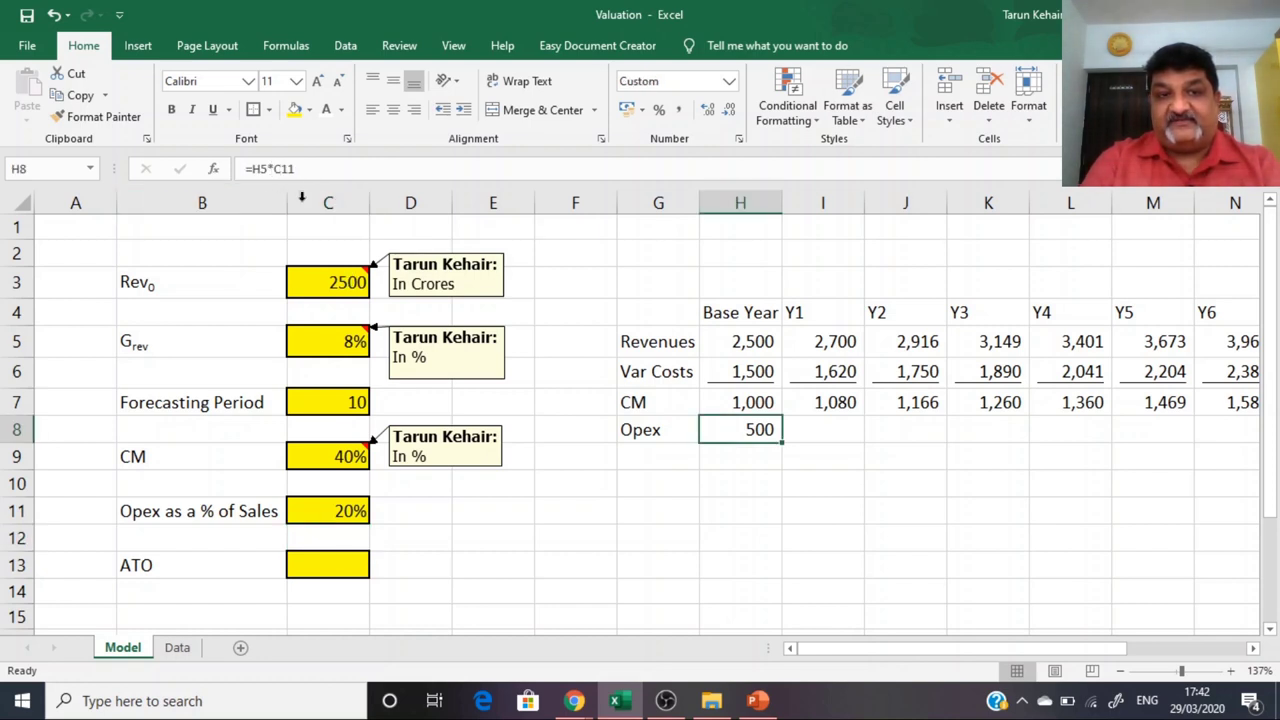
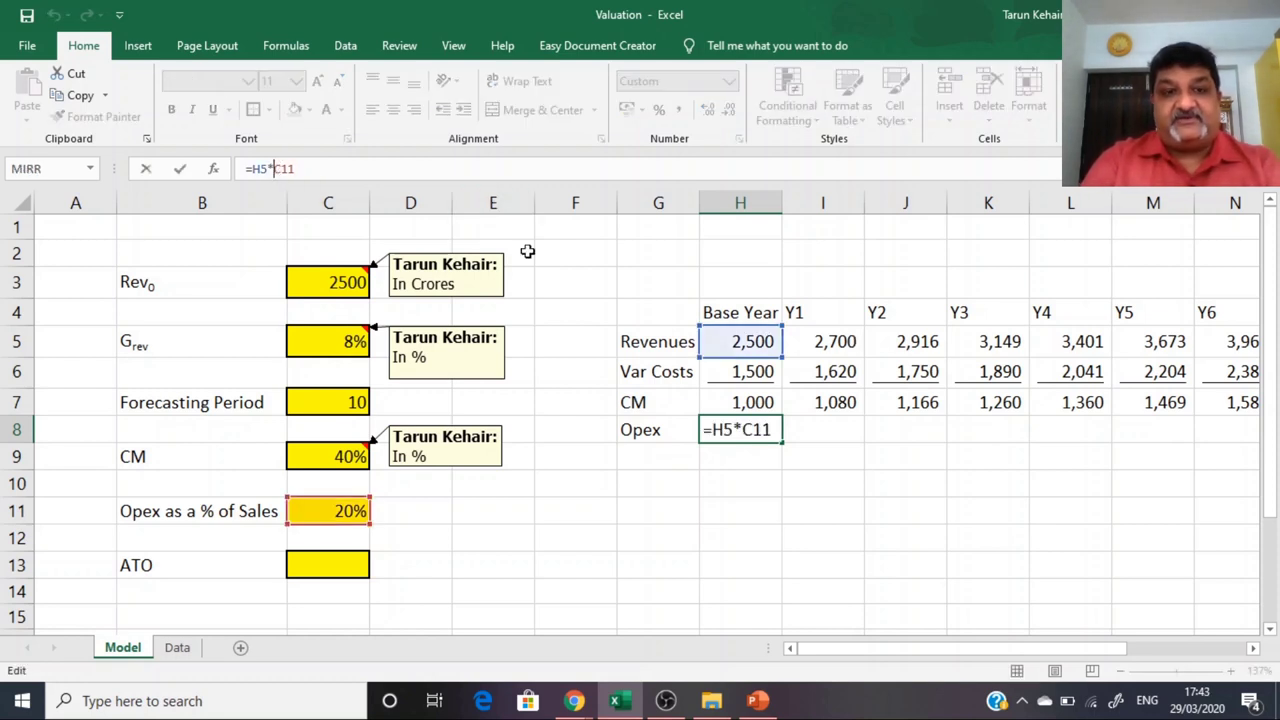
Step: Enter the Opex formula =H5*$C$11 in H8, fill it through R8, and underline H8:R8
{"action": "key", "text": "F4"}
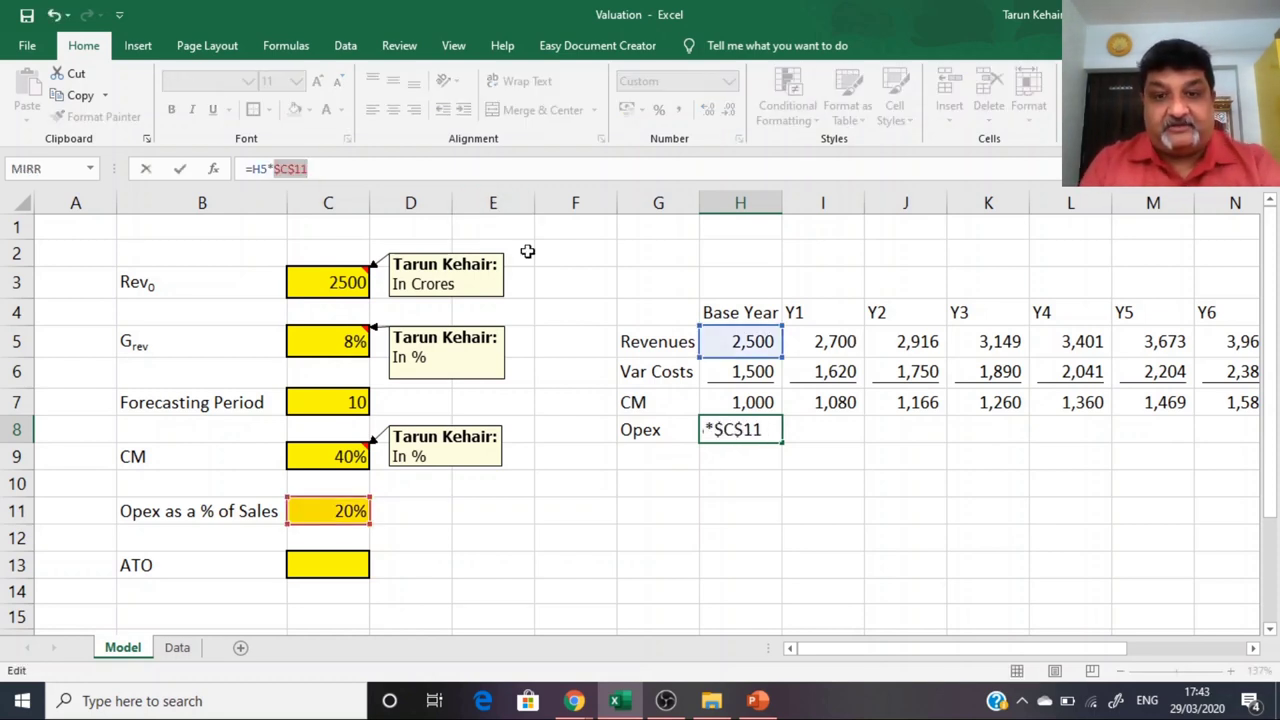
{"action": "key", "text": "ctrl+Return"}
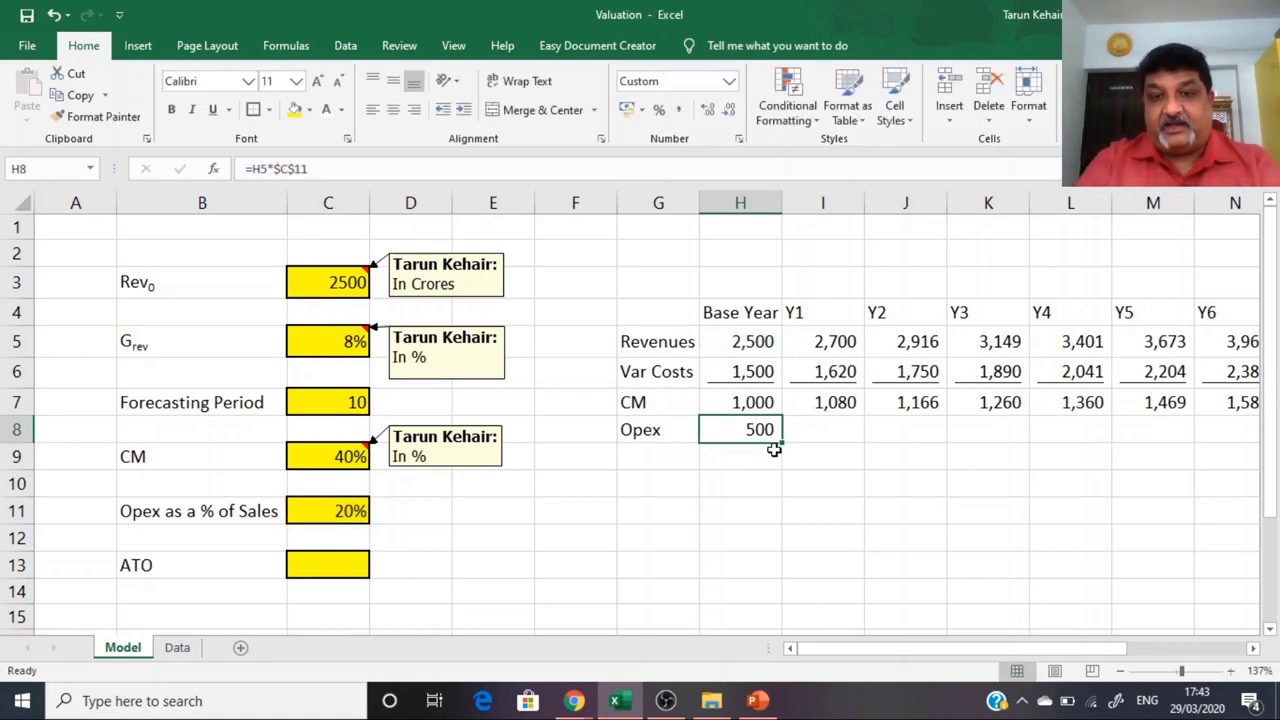
{"action": "left_click_drag", "start_coordinate": [783, 445], "coordinate": [1126, 429]}
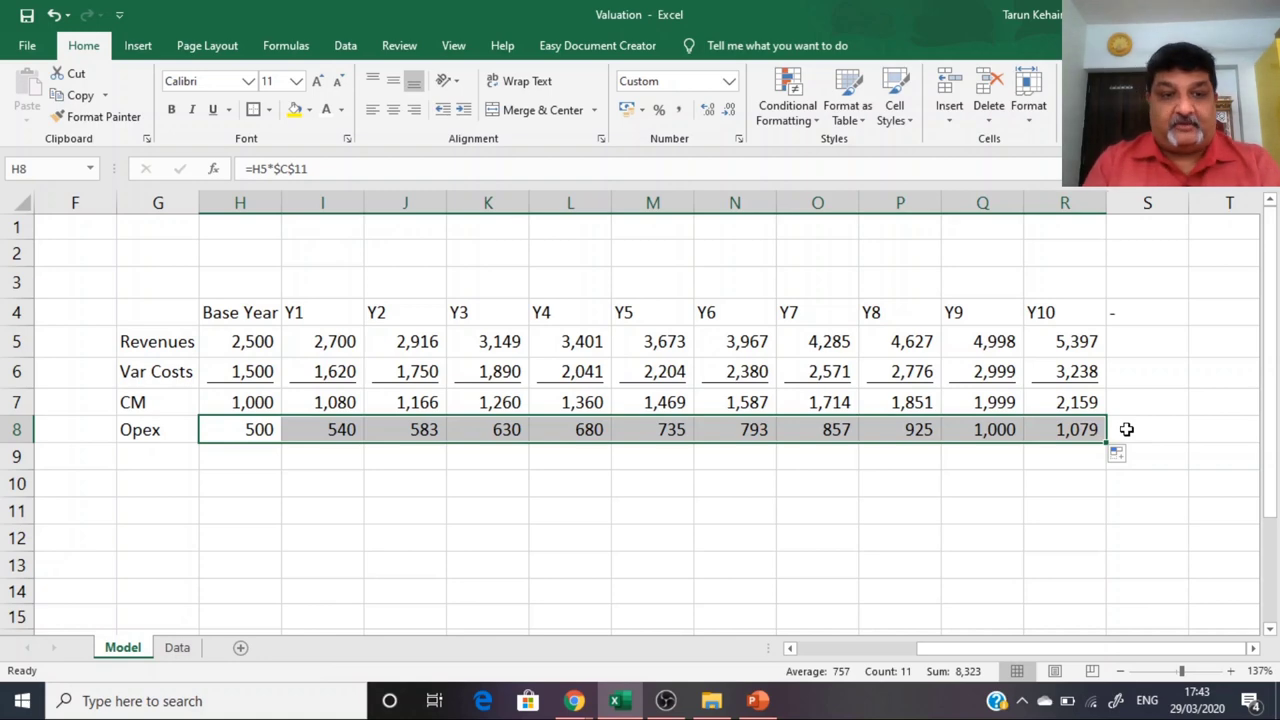
{"action": "key", "text": "ctrl+u"}
{"action": "key", "text": "Down"}
{"action": "key", "text": "Left"}
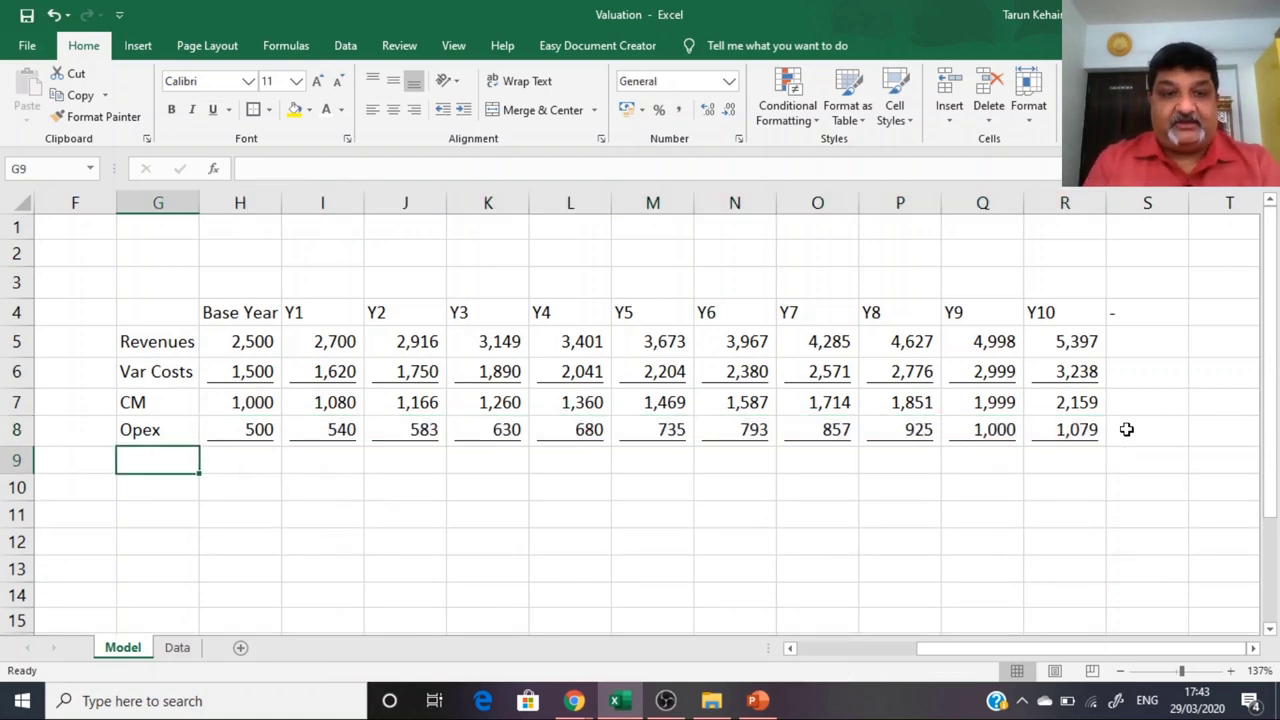
{"action": "key", "text": "Left"}
{"action": "key", "text": "Left"}
{"action": "key", "text": "Left"}
{"action": "key", "text": "Left"}
{"action": "key", "text": "Right"}
{"action": "key", "text": "Right"}
{"action": "key", "text": "Right"}
{"action": "key", "text": "Right"}
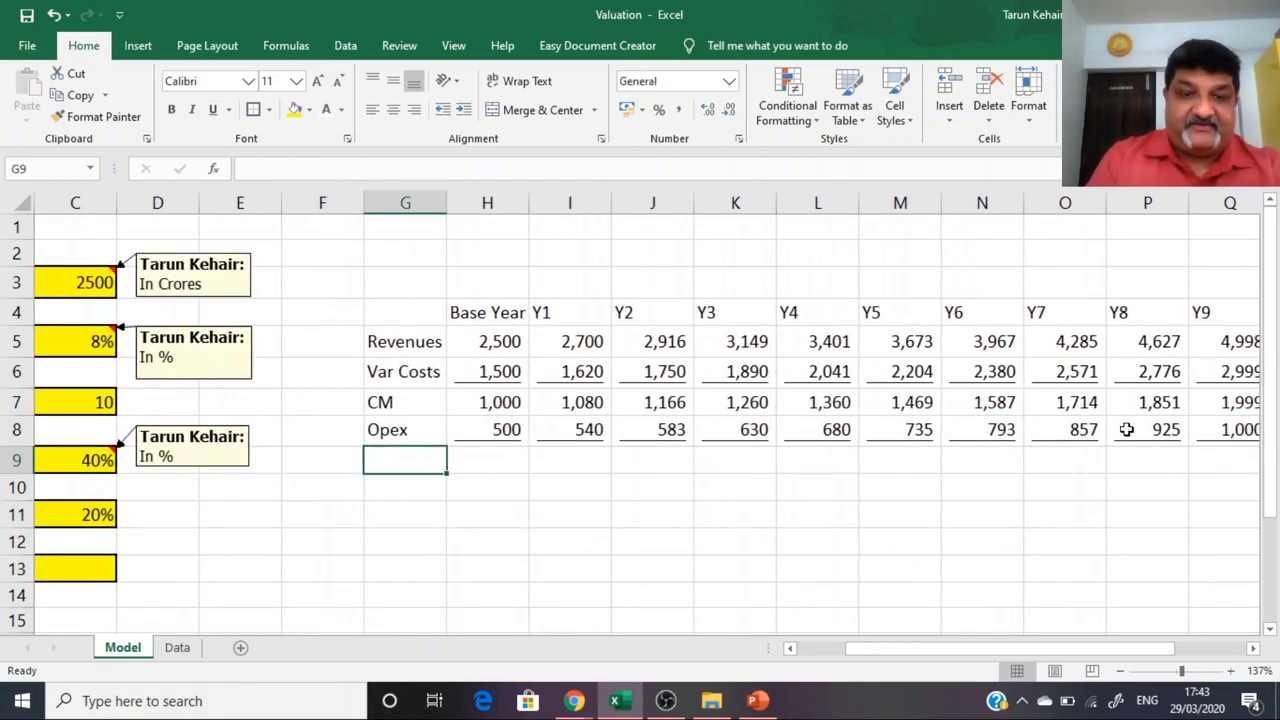
Step: Label G9 EBITDA, enter =H7-H8 in H9, and fill it through R9
{"action": "type", "text": "EBITDA"}
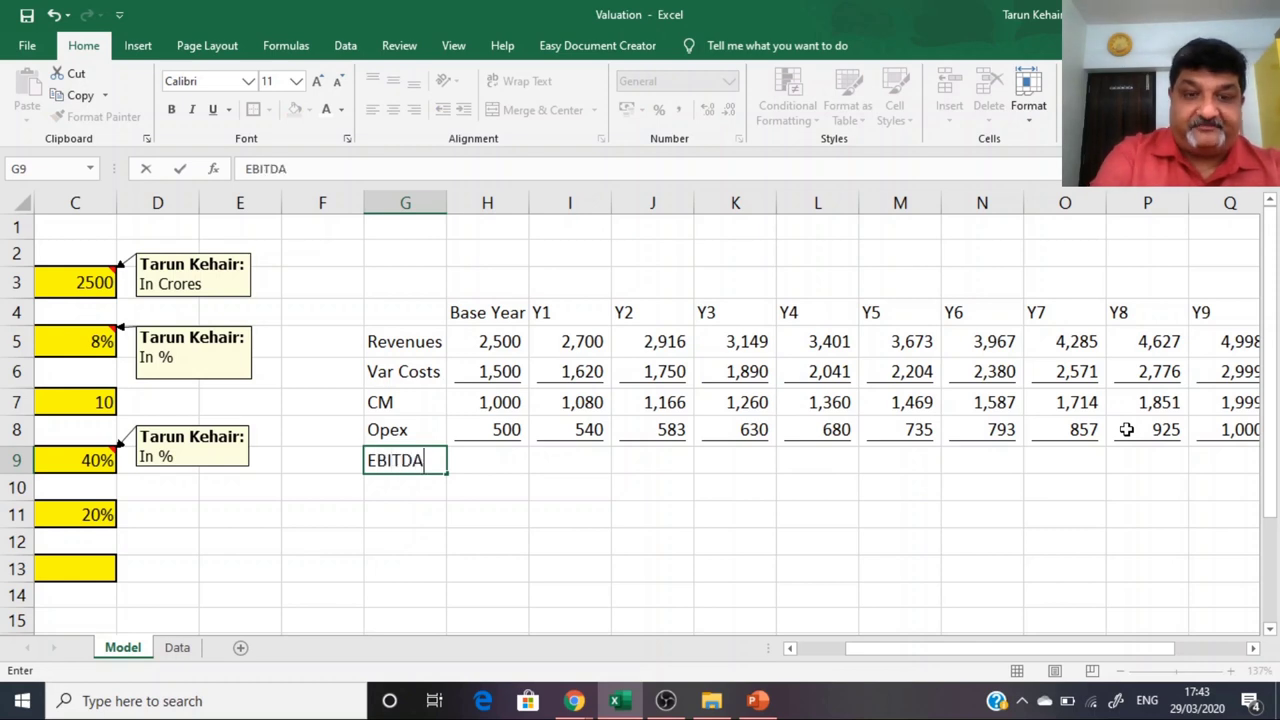
{"action": "key", "text": "Return"}
{"action": "key", "text": "Up"}
{"action": "key", "text": "Right"}
{"action": "type", "text": "="}
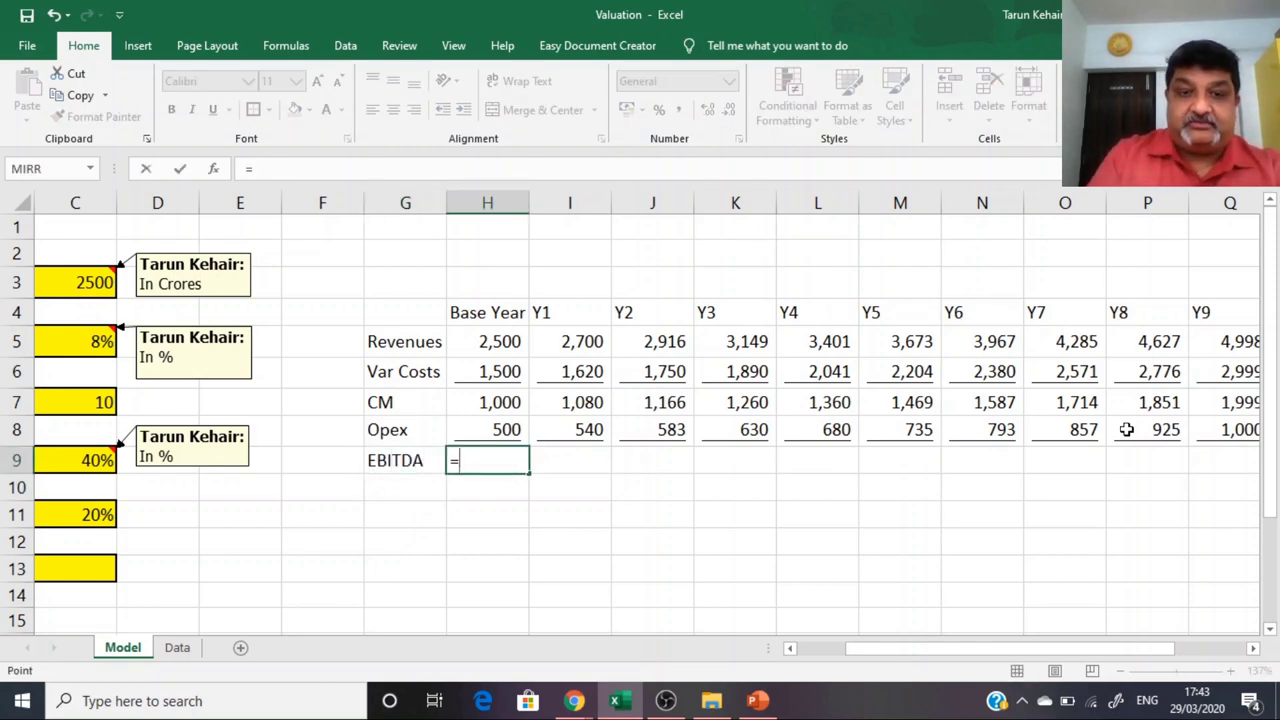
{"action": "key", "text": "Up"}
{"action": "key", "text": "Up"}
{"action": "type", "text": "-"}
{"action": "key", "text": "Up"}
{"action": "key", "text": "ctrl+Return"}
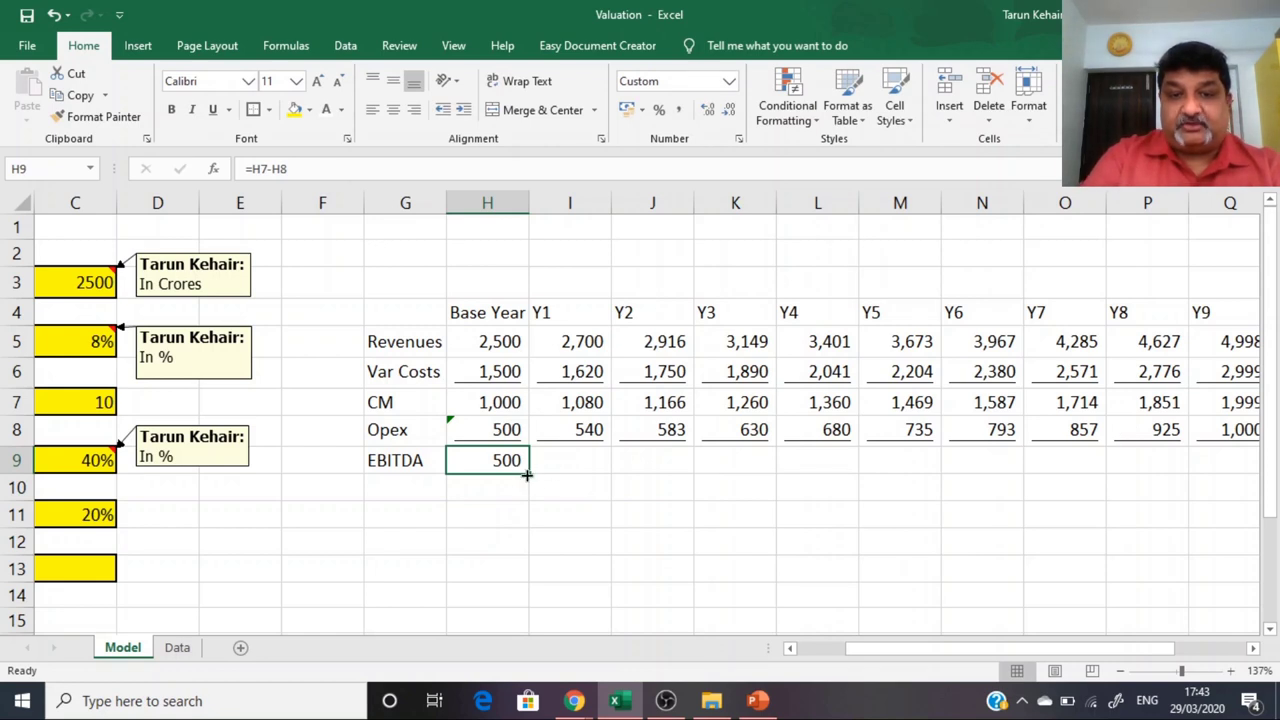
{"action": "left_click_drag", "start_coordinate": [532, 473], "coordinate": [1021, 475]}
Step: Ignore the inconsistent-formula warning on the Opex row
{"action": "scroll", "coordinate": [1211, 531], "scroll_direction": "left", "scroll_amount": 2}
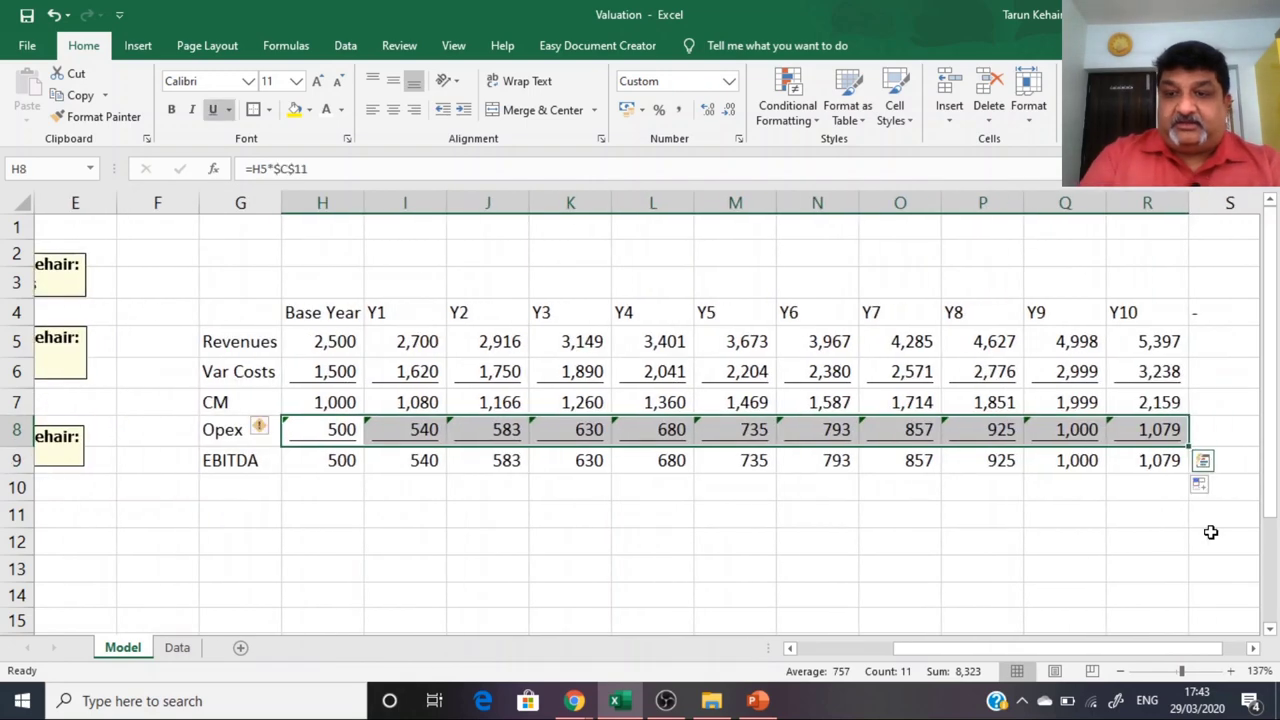
{"action": "left_click", "coordinate": [270, 430]}
{"action": "left_click", "coordinate": [298, 521]}
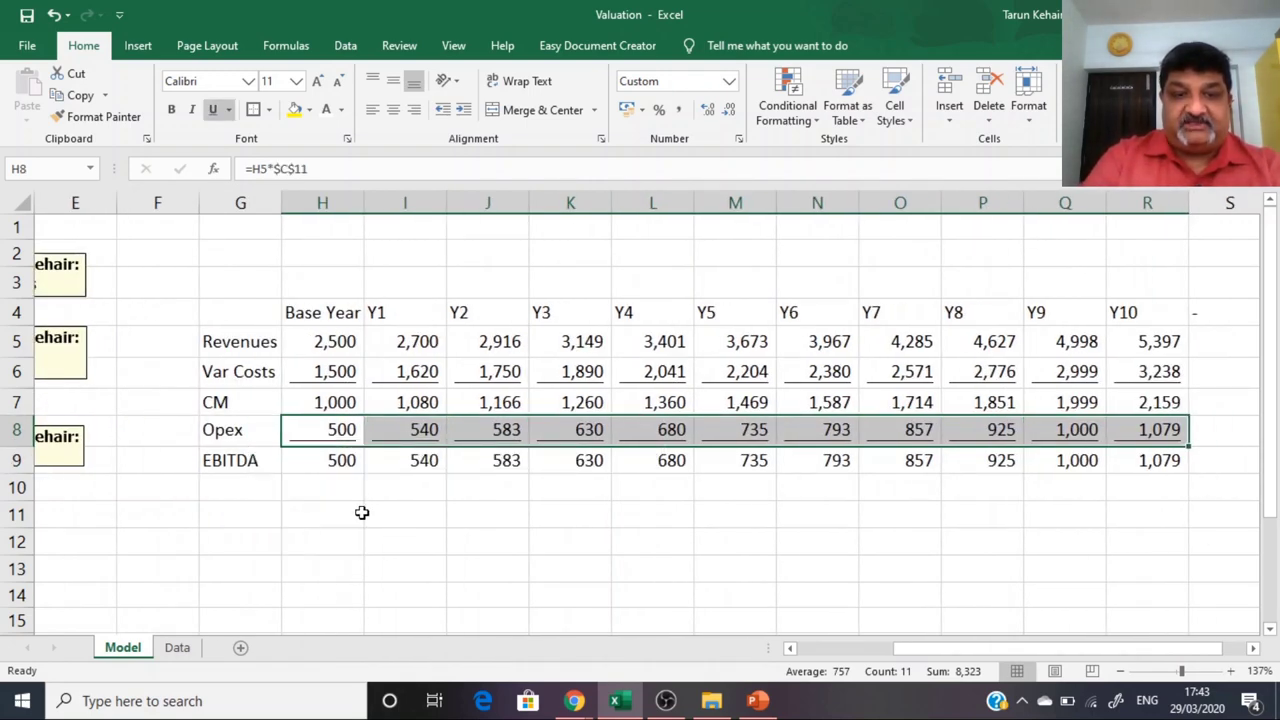
{"action": "left_click", "coordinate": [364, 496]}
{"action": "key", "text": "Left"}
{"action": "key", "text": "Left"}
{"action": "key", "text": "Left"}
{"action": "key", "text": "Left"}
{"action": "key", "text": "Left"}
{"action": "key", "text": "Left"}
{"action": "key", "text": "Left"}
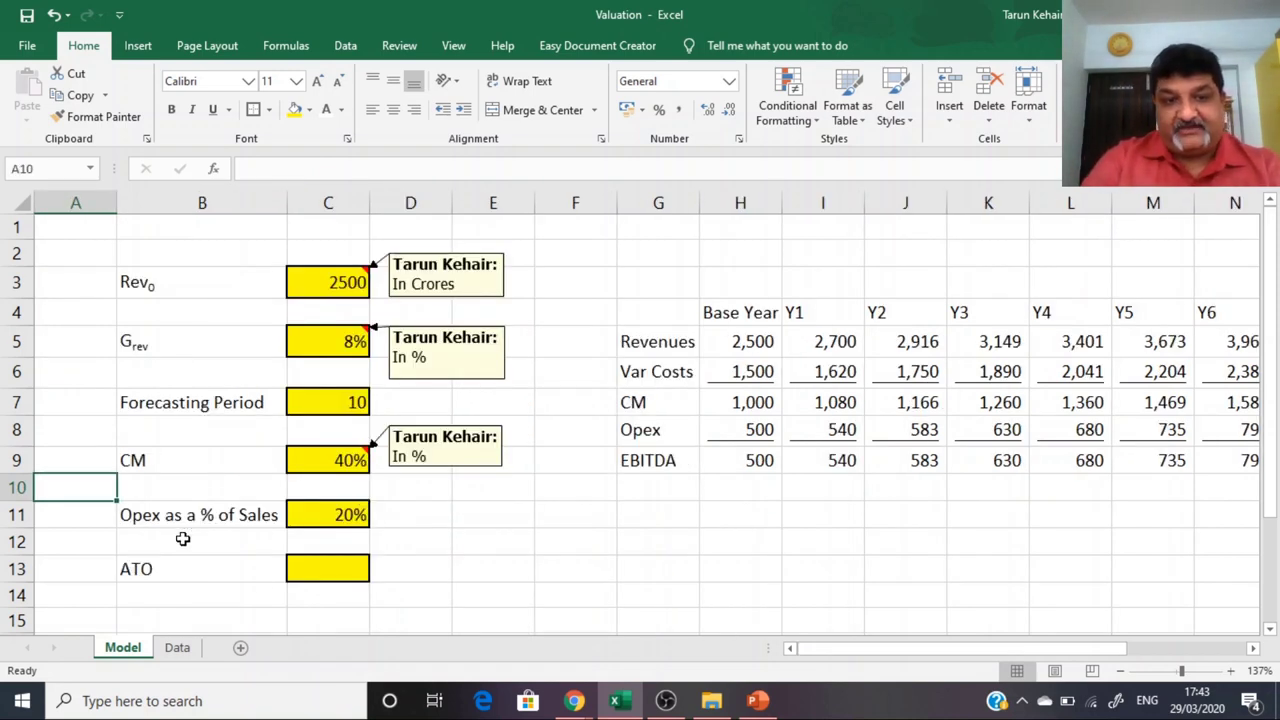
Step: Enter 0.8 as the ATO input in C13
{"action": "left_click", "coordinate": [312, 572]}
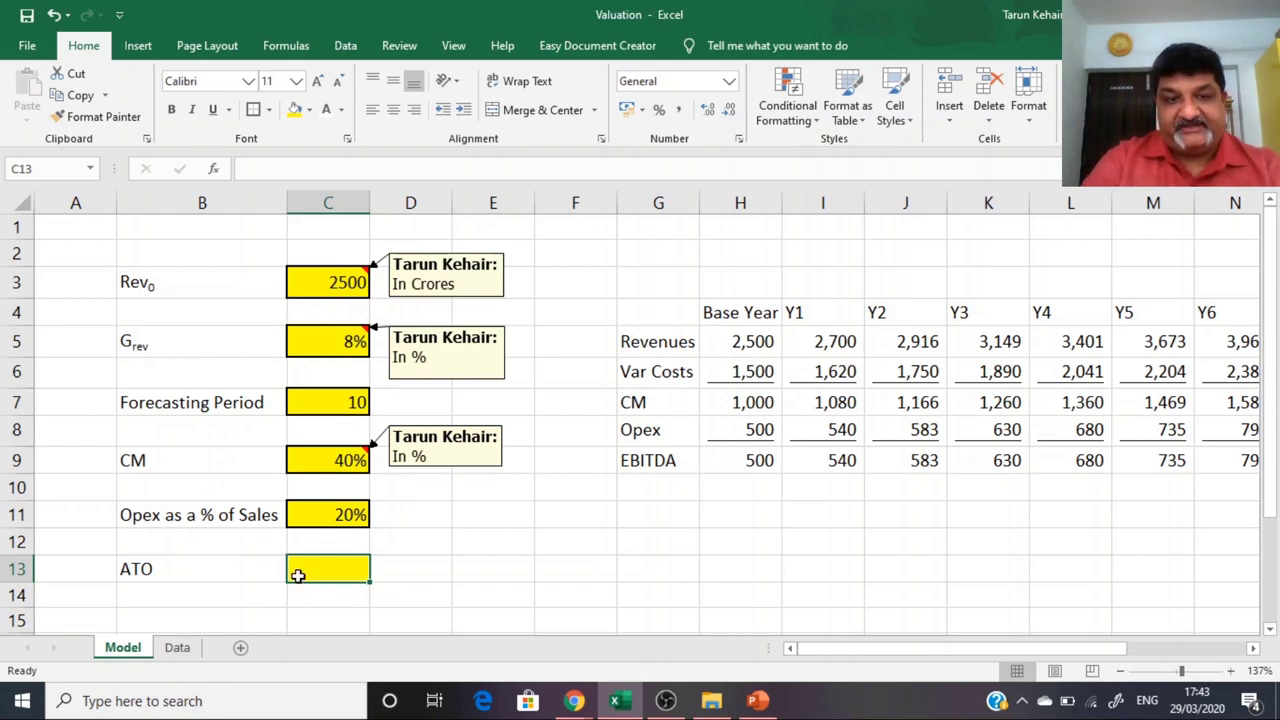
{"action": "scroll", "coordinate": [305, 582], "scroll_direction": "down", "scroll_amount": 1}
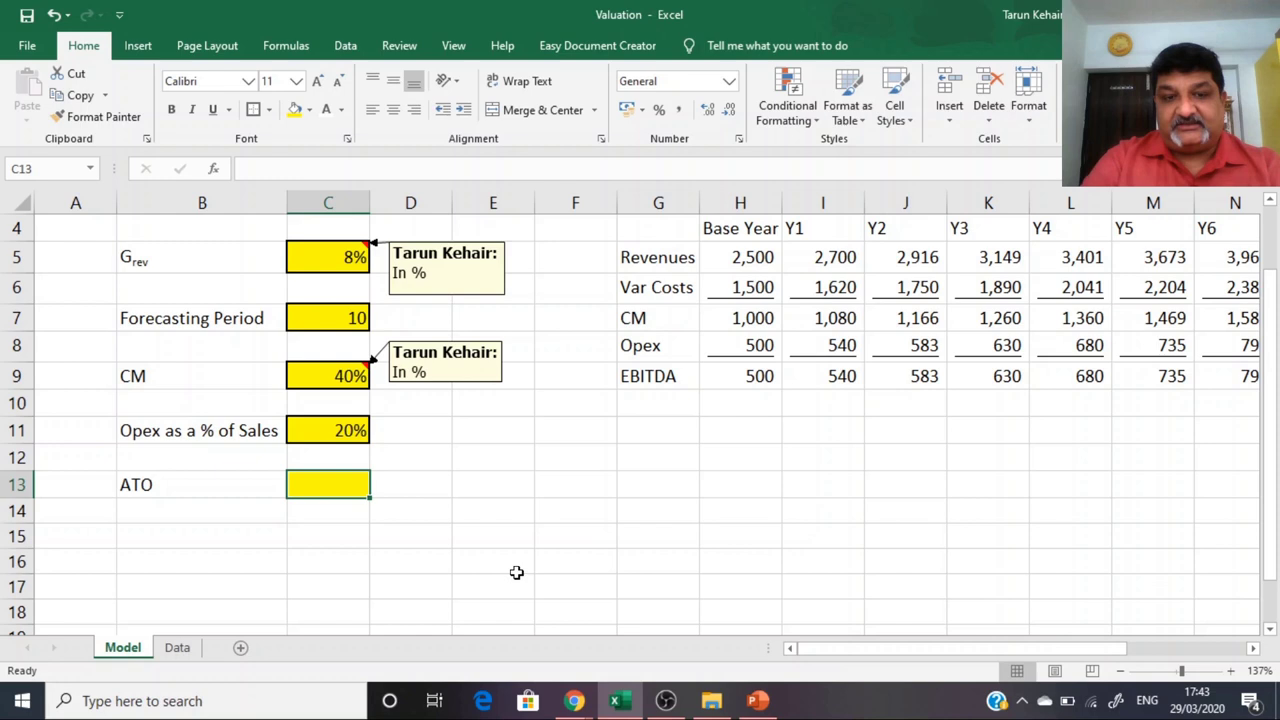
{"action": "left_click", "coordinate": [158, 537]}
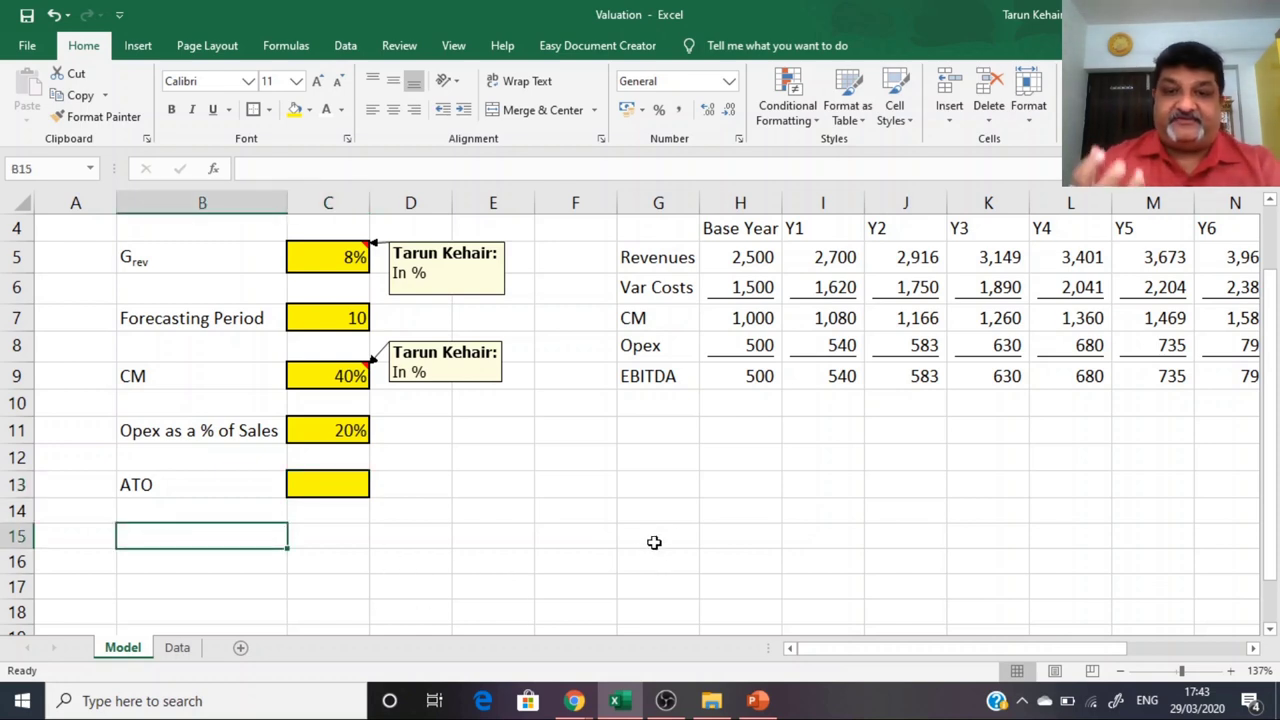
{"action": "key", "text": "Up"}
{"action": "key", "text": "Up"}
{"action": "key", "text": "Right"}
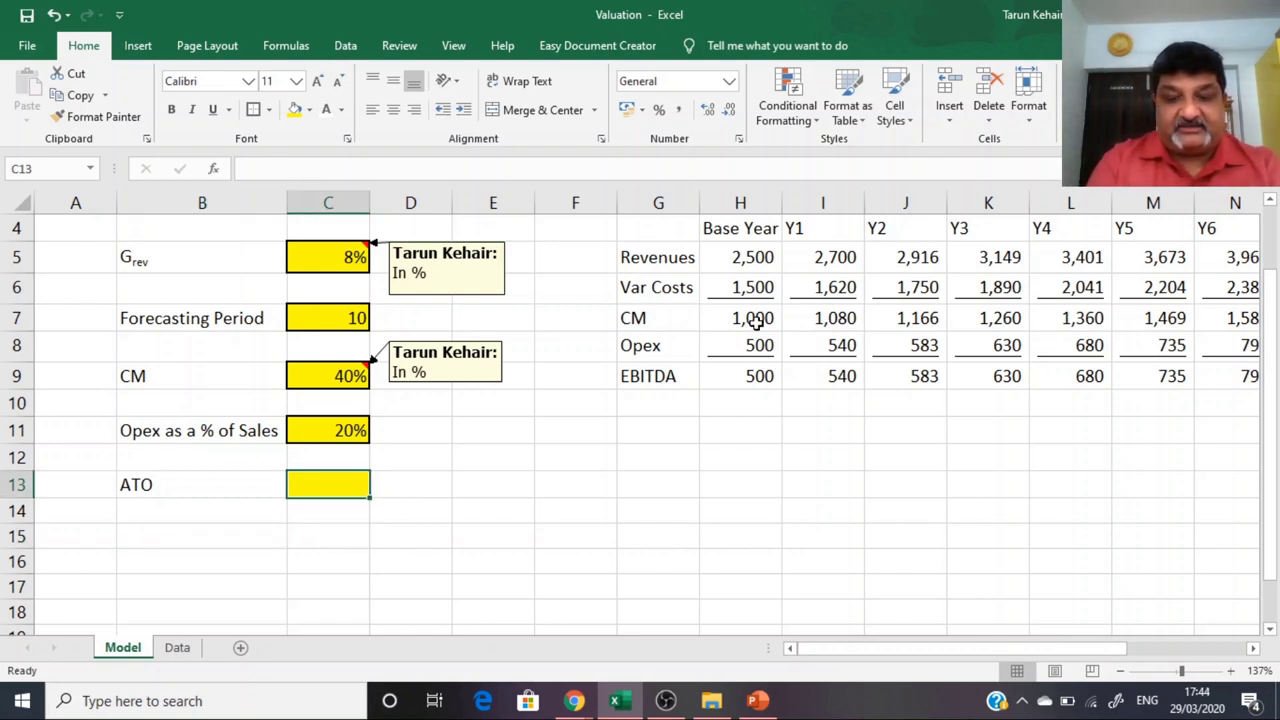
{"action": "type", "text": "0"}
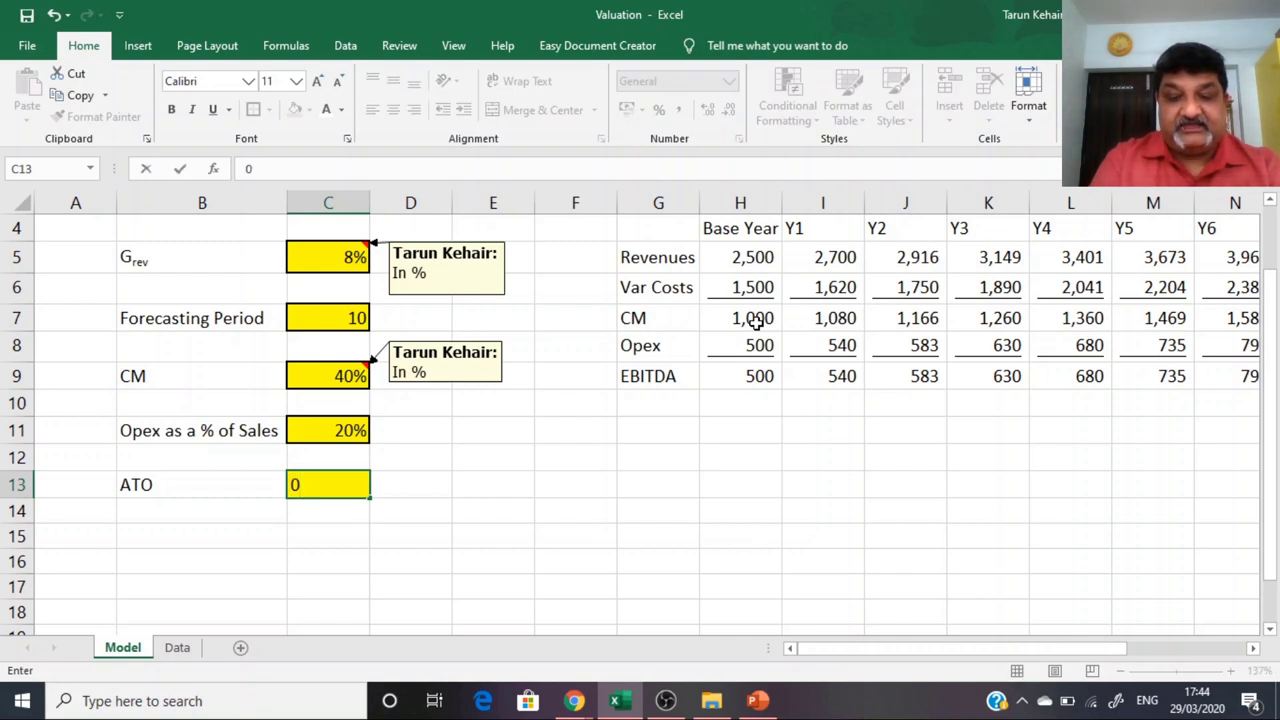
{"action": "type", "text": ".8"}
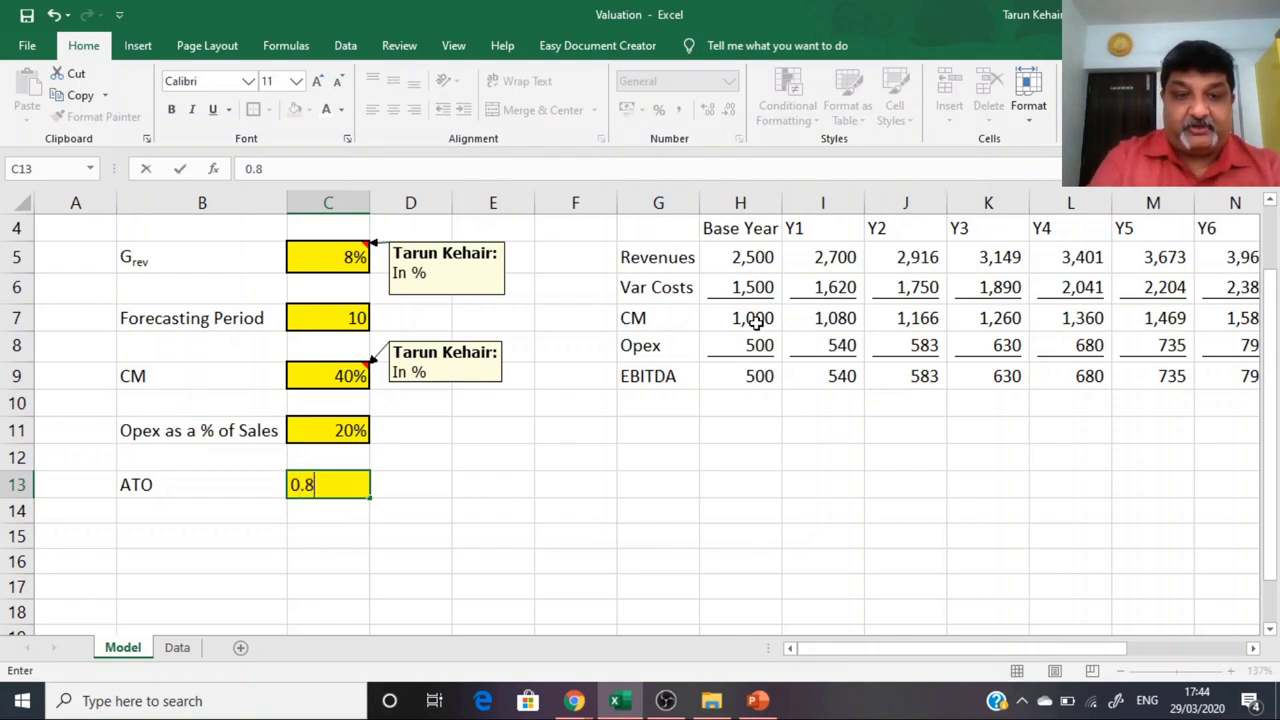
{"action": "key", "text": "Return"}
{"action": "key", "text": "Up"}
{"action": "key", "text": "Up"}
{"action": "key", "text": "Right"}
{"action": "key", "text": "Right"}
{"action": "key", "text": "Right"}
{"action": "key", "text": "Right"}
{"action": "key", "text": "Right"}
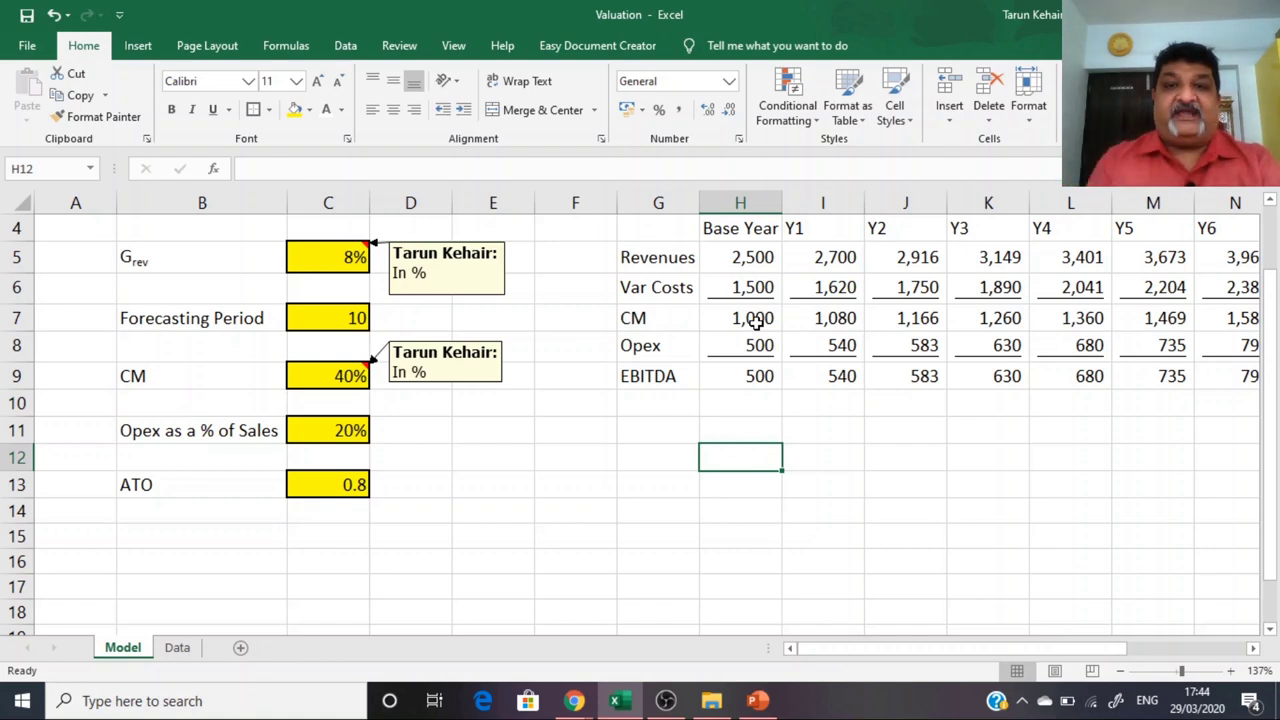
Step: Label G2 Assets and enter revenue divided by ATO (=H5/C13) in H2
{"action": "key", "text": "Up"}
{"action": "key", "text": "Up"}
{"action": "key", "text": "Up"}
{"action": "key", "text": "Up"}
{"action": "key", "text": "Up"}
{"action": "key", "text": "Up"}
{"action": "key", "text": "Up"}
{"action": "key", "text": "Up"}
{"action": "key", "text": "Up"}
{"action": "key", "text": "Up"}
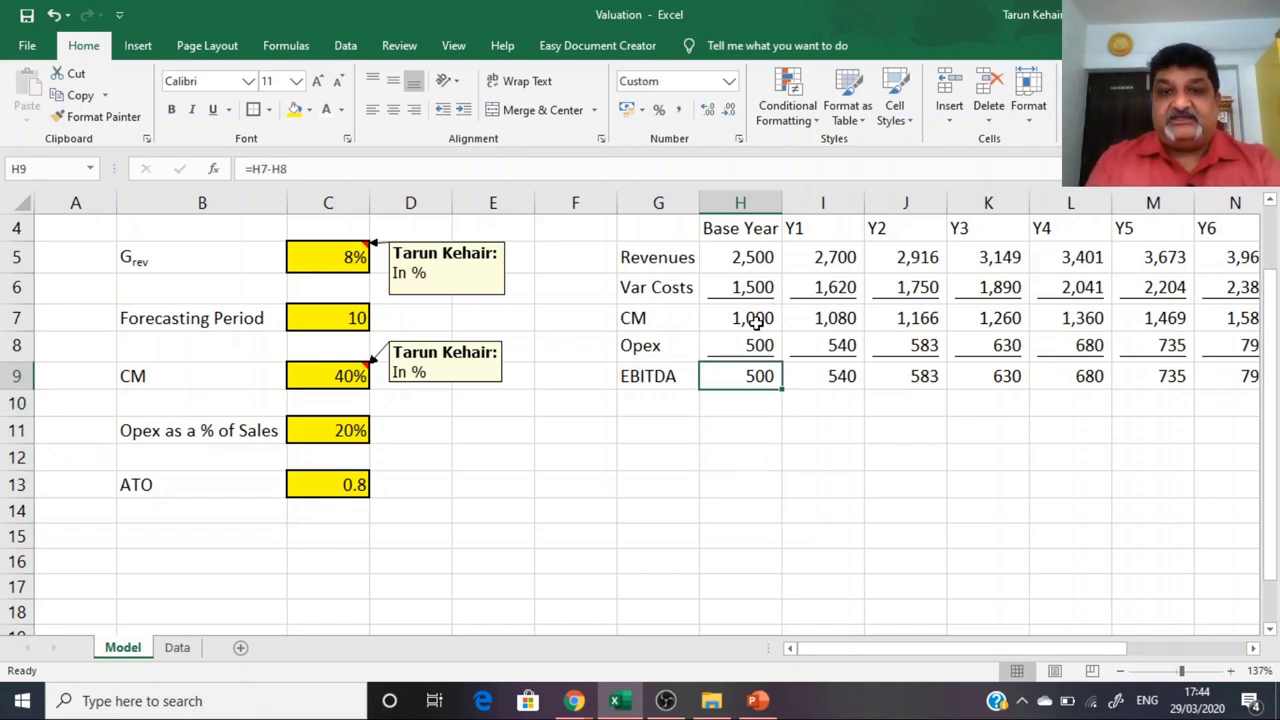
{"action": "key", "text": "Down"}
{"action": "key", "text": "Down"}
{"action": "key", "text": "Down"}
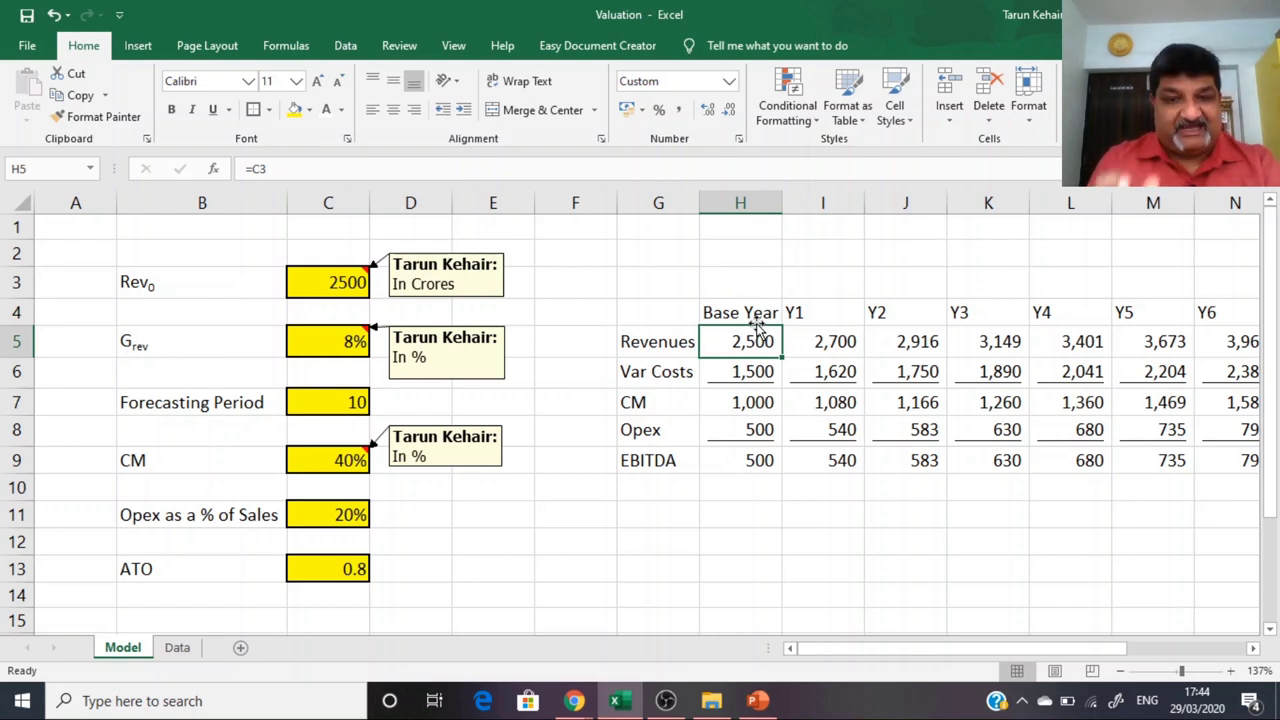
{"action": "key", "text": "Up"}
{"action": "key", "text": "Up"}
{"action": "key", "text": "Up"}
{"action": "key", "text": "Left"}
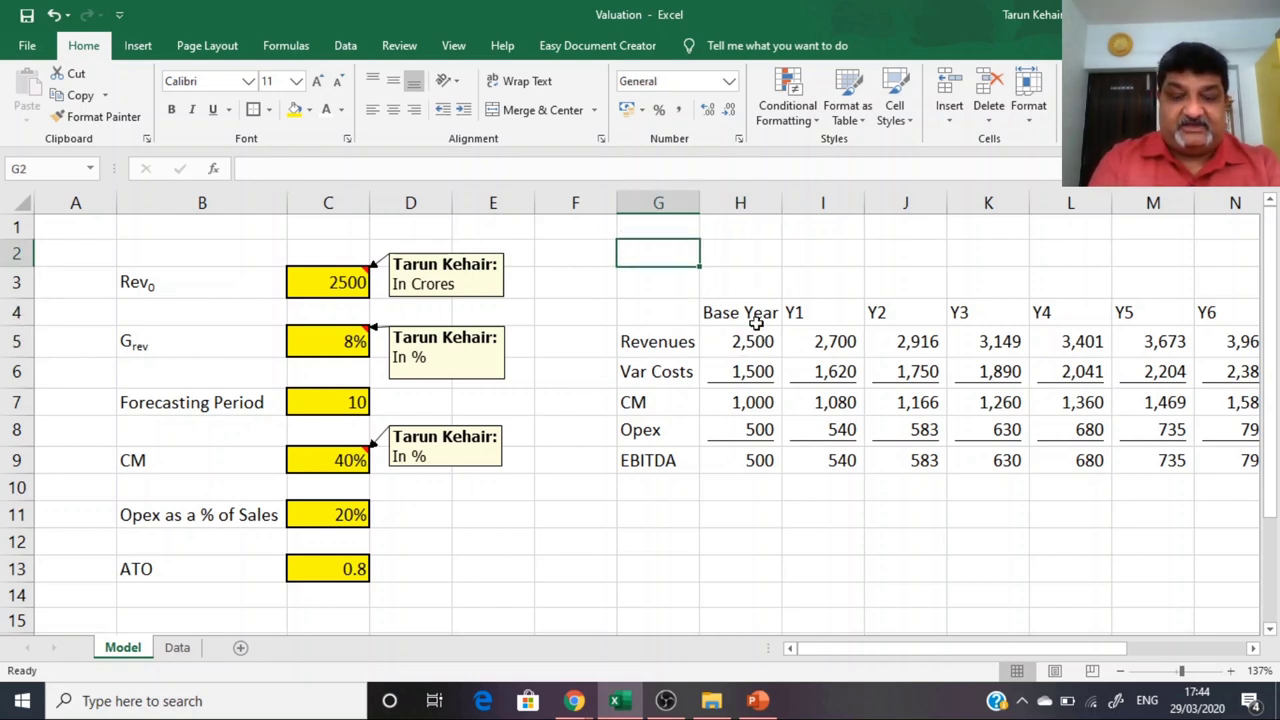
{"action": "type", "text": "Asse"}
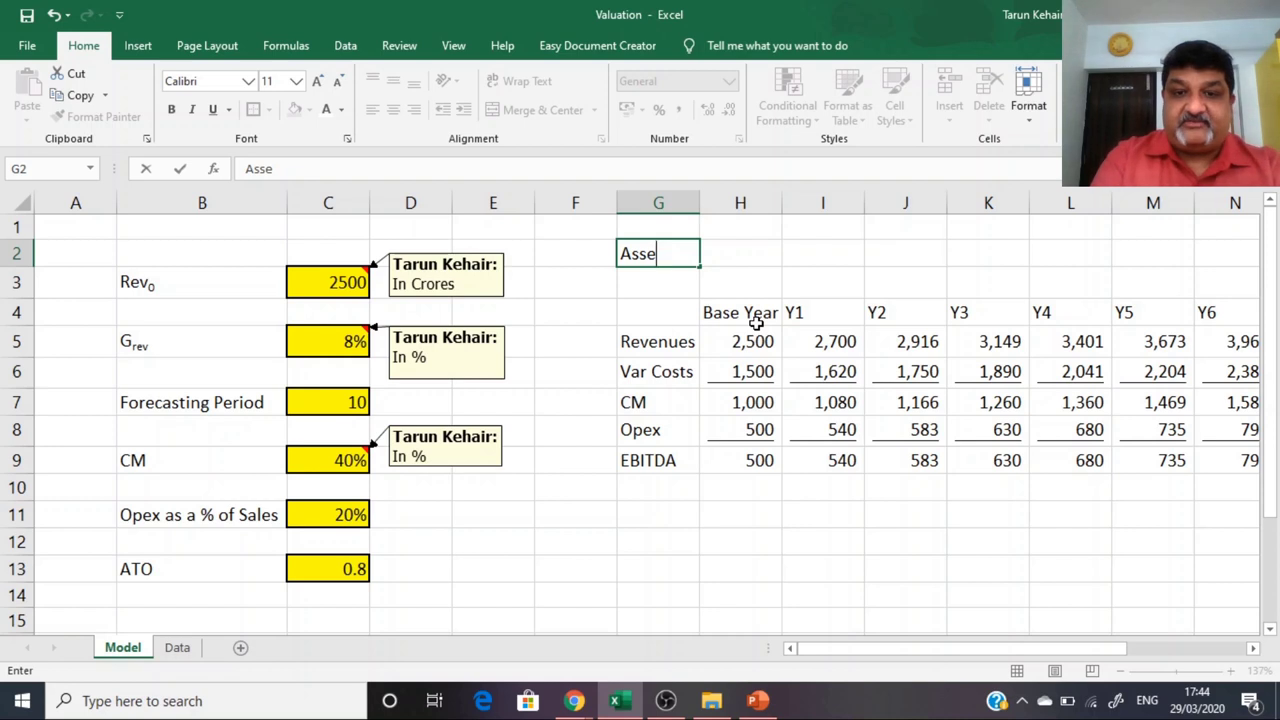
{"action": "type", "text": "ts"}
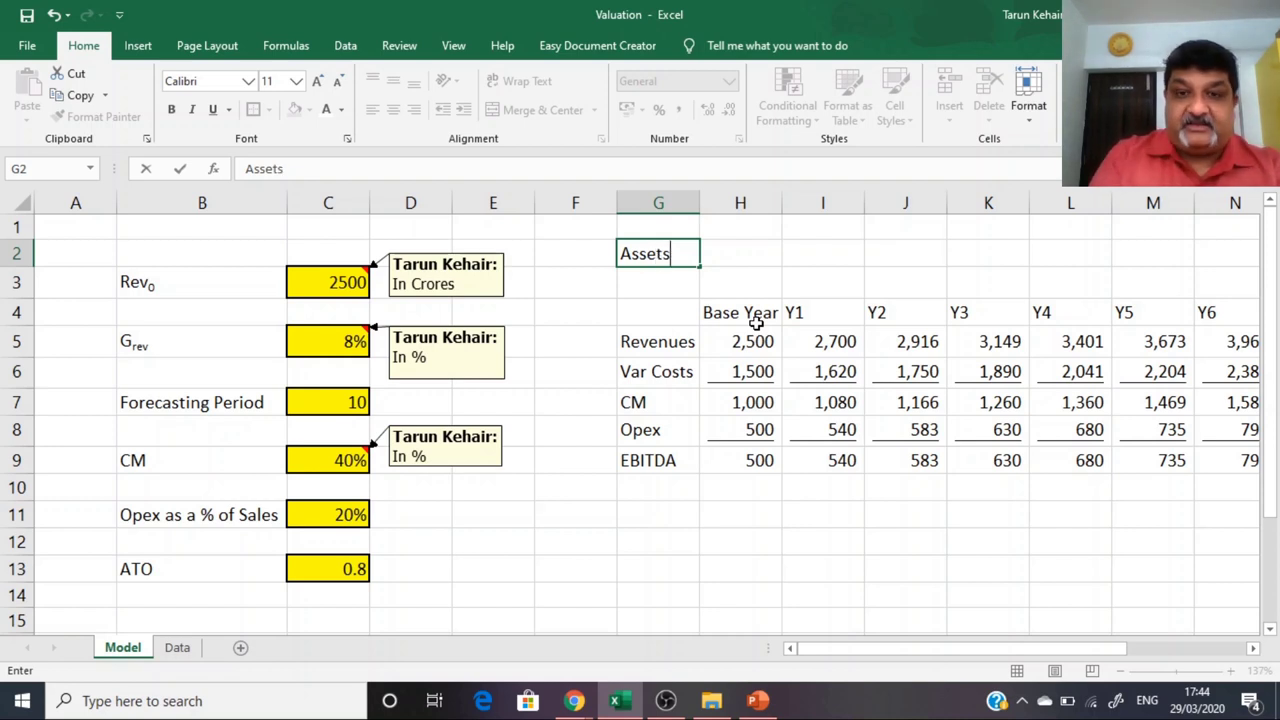
{"action": "key", "text": "Tab"}
{"action": "type", "text": "="}
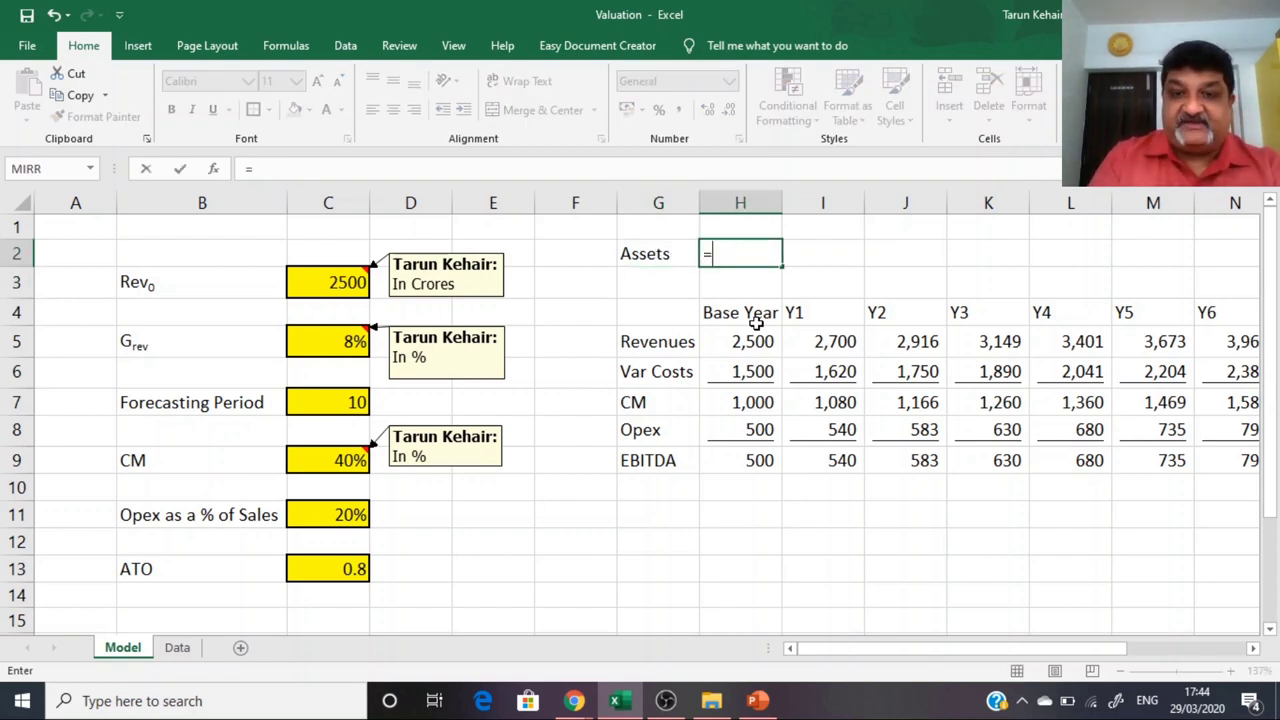
{"action": "key", "text": "Down"}
{"action": "key", "text": "Down"}
{"action": "key", "text": "Down"}
{"action": "type", "text": "/"}
{"action": "key", "text": "Down"}
{"action": "key", "text": "Down"}
{"action": "key", "text": "Down"}
{"action": "key", "text": "Down"}
{"action": "key", "text": "Down"}
{"action": "key", "text": "Down"}
{"action": "key", "text": "Down"}
{"action": "key", "text": "Down"}
{"action": "key", "text": "Down"}
{"action": "key", "text": "Down"}
{"action": "key", "text": "Down"}
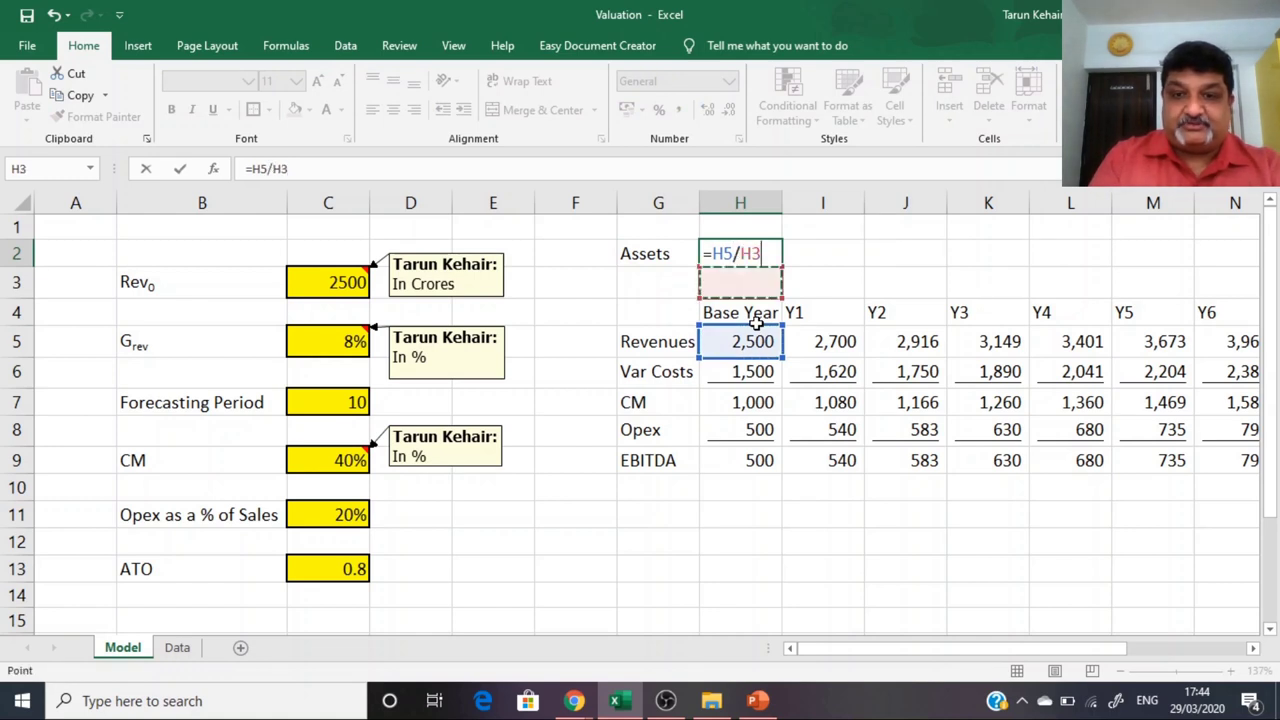
{"action": "key", "text": "Left"}
{"action": "key", "text": "Left"}
{"action": "key", "text": "Left"}
{"action": "key", "text": "Left"}
{"action": "key", "text": "Left"}
{"action": "key", "text": "ctrl+Return"}
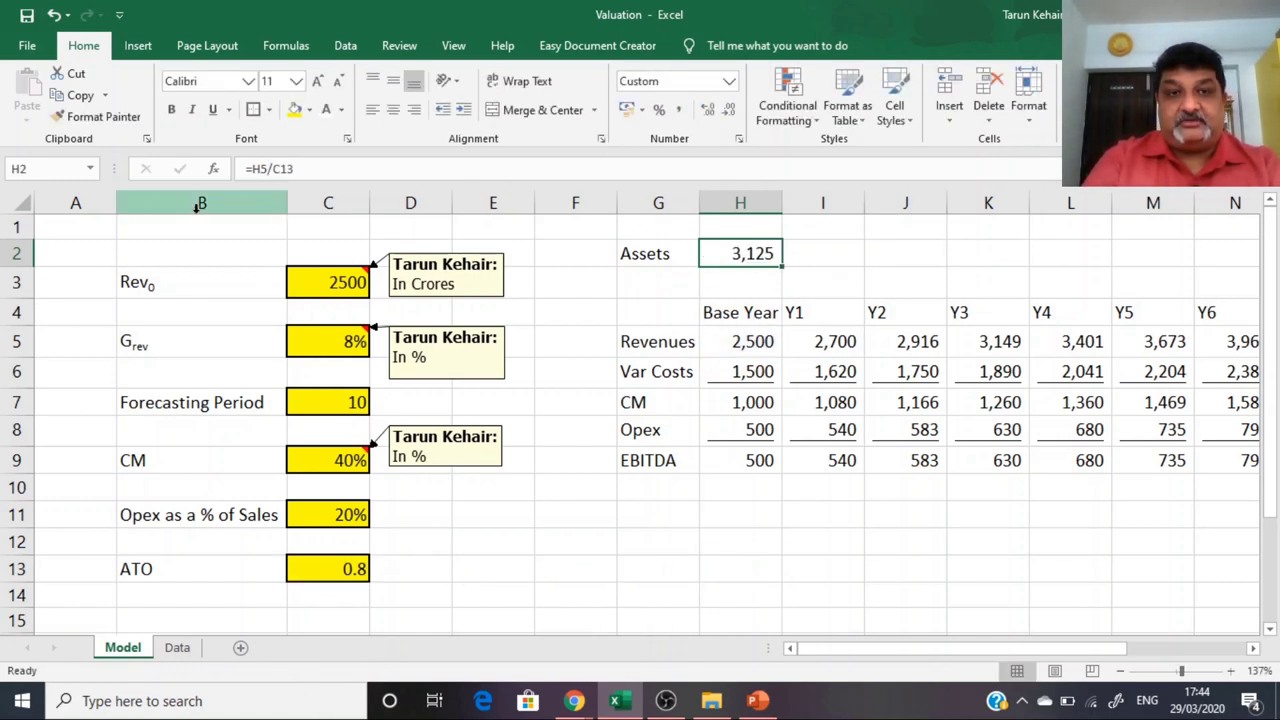
Step: Make the ATO reference absolute (=H5/$C$13) and fill the Assets formula through R2
{"action": "left_click", "coordinate": [272, 169]}
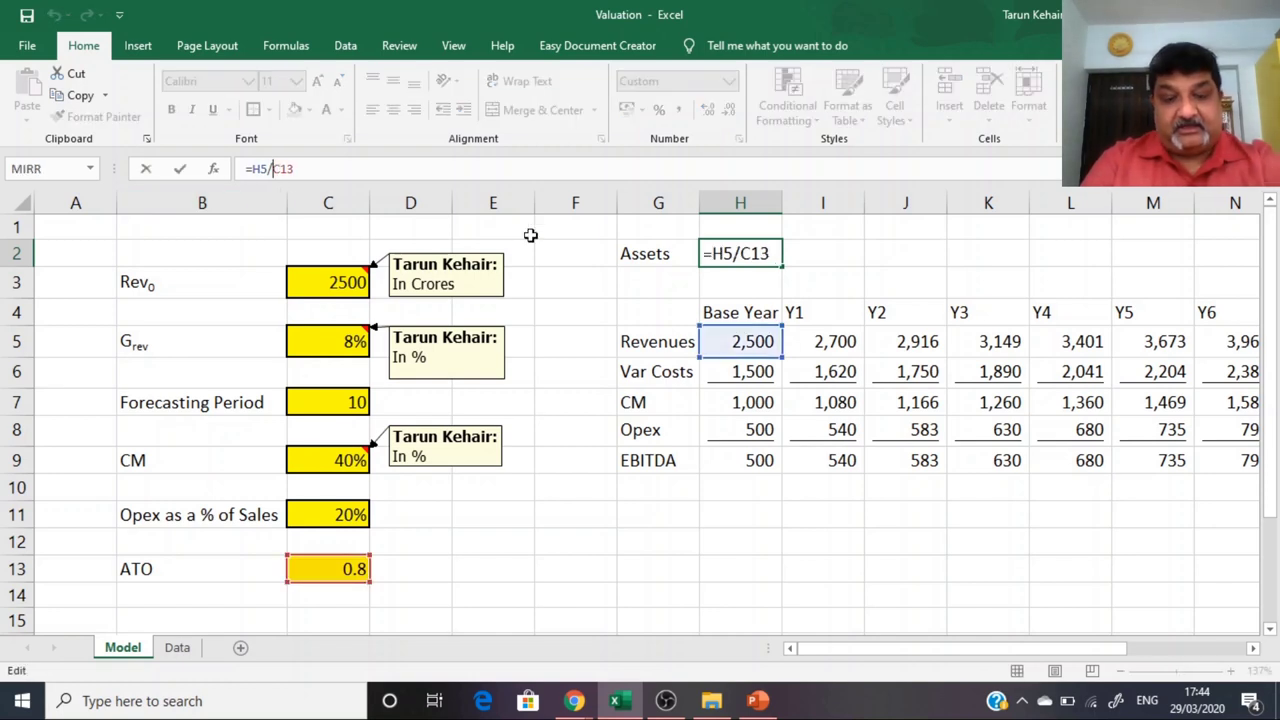
{"action": "key", "text": "F4"}
{"action": "key", "text": "ctrl+Return"}
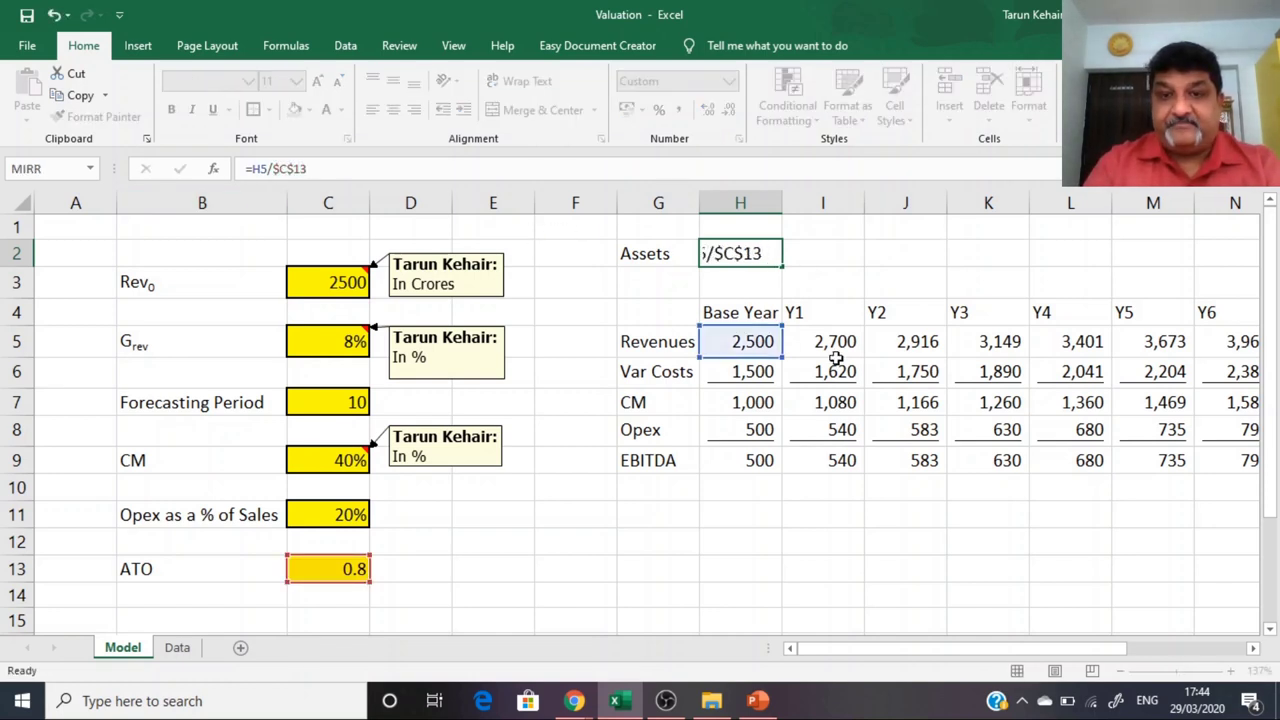
{"action": "key", "text": "Return"}
{"action": "left_click", "coordinate": [763, 252]}
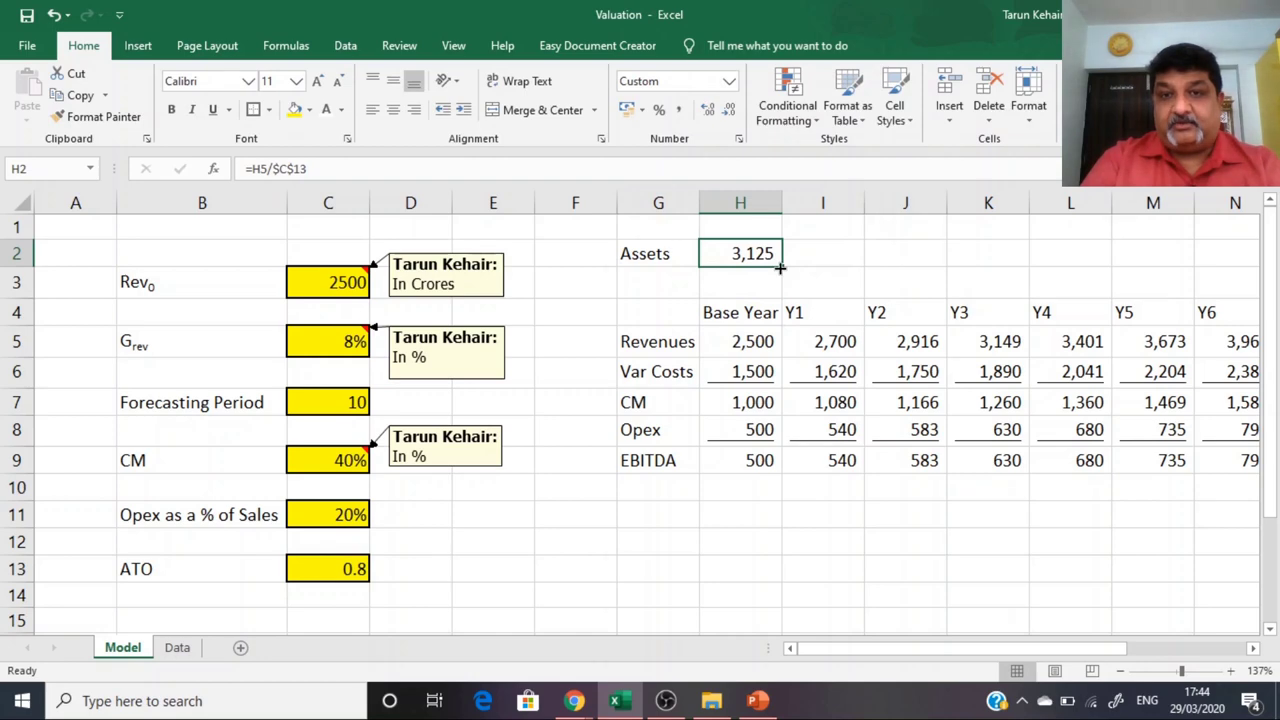
{"action": "left_click_drag", "start_coordinate": [779, 268], "coordinate": [1031, 263]}
{"action": "key", "text": "Left"}
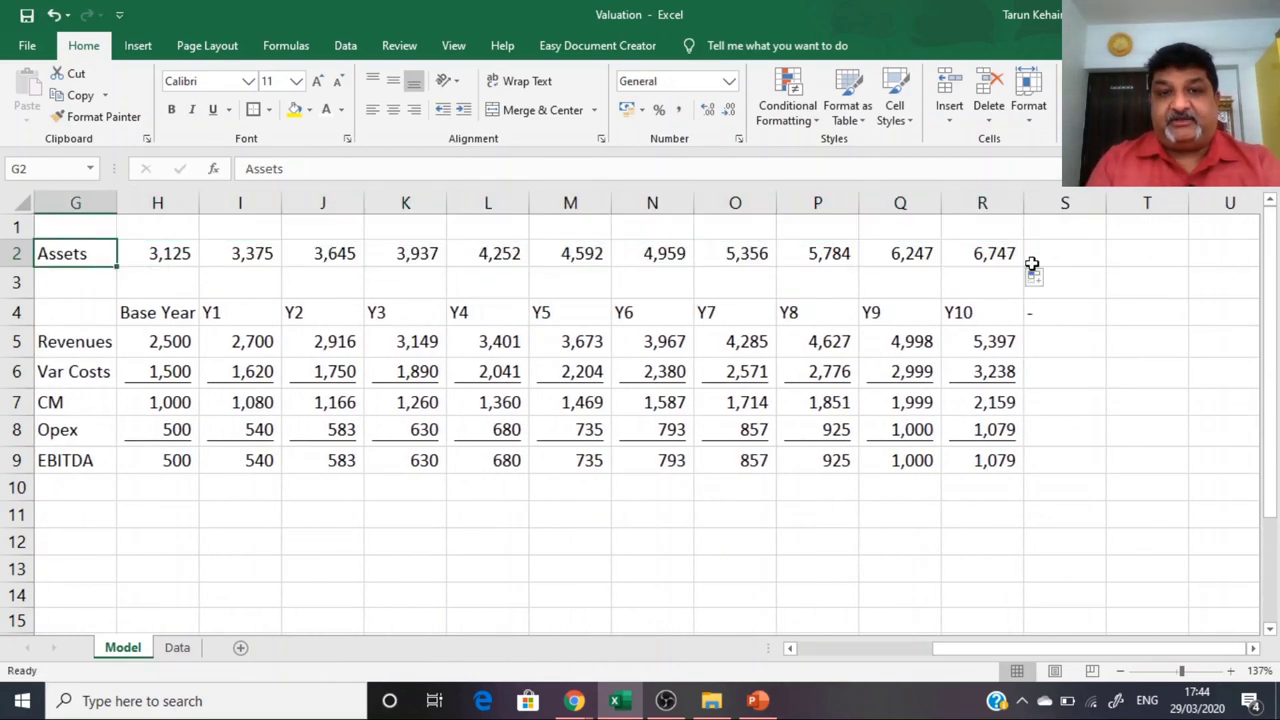
{"action": "key", "text": "Home"}
{"action": "key", "text": "Right"}
{"action": "key", "text": "Right"}
{"action": "key", "text": "Right"}
Step: Select Opex values H11:R11 and ignore their inconsistent-formula warnings
{"action": "key", "text": "Right"}
{"action": "key", "text": "Right"}
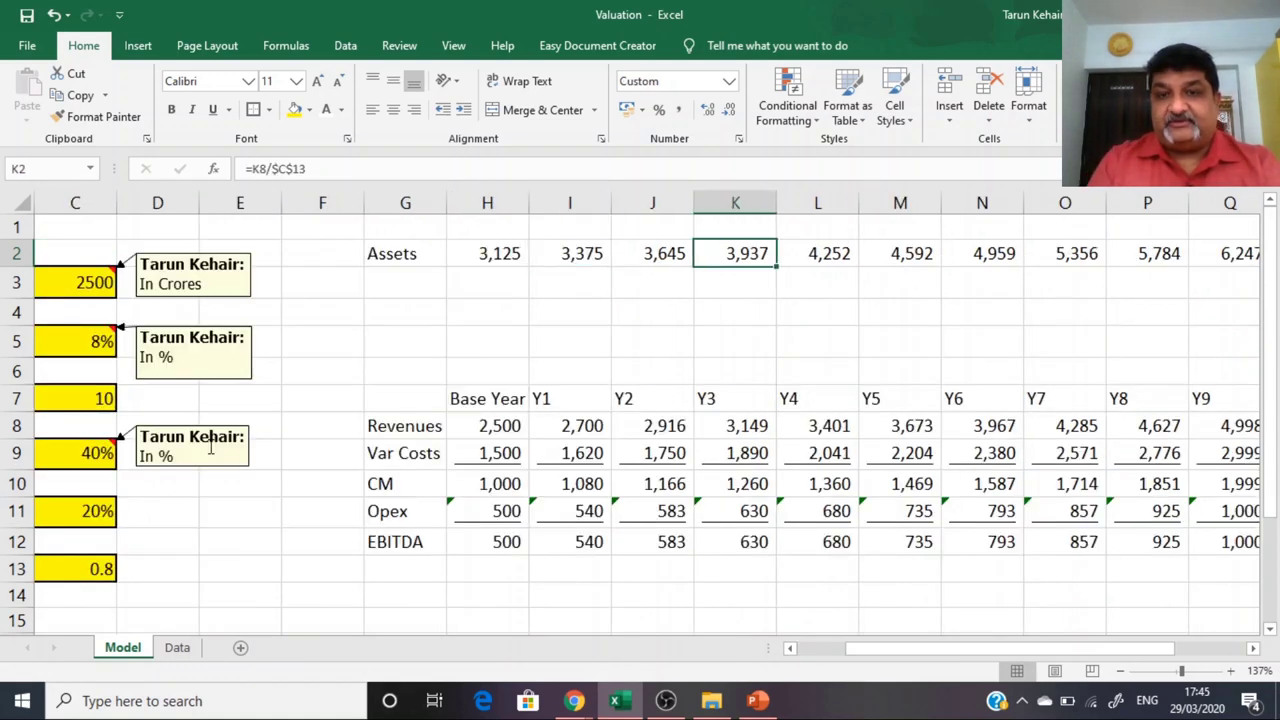
{"action": "key", "text": "Right"}
{"action": "key", "text": "Right"}
{"action": "key", "text": "Right"}
{"action": "key", "text": "Right"}
{"action": "key", "text": "Right"}
{"action": "key", "text": "Right"}
{"action": "key", "text": "Right"}
{"action": "key", "text": "Right"}
{"action": "key", "text": "Right"}
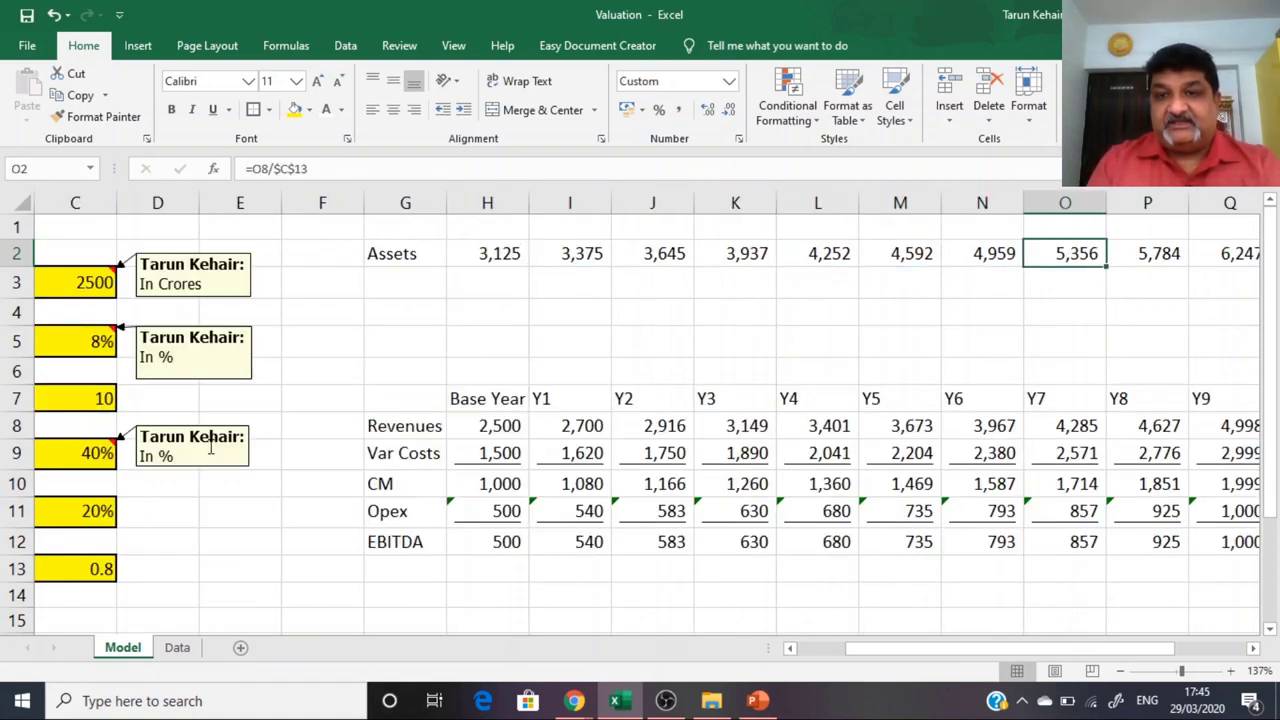
{"action": "key", "text": "Left"}
{"action": "key", "text": "Left"}
{"action": "key", "text": "Left"}
{"action": "key", "text": "Left"}
{"action": "key", "text": "Left"}
{"action": "key", "text": "Left"}
{"action": "key", "text": "Left"}
{"action": "key", "text": "Left"}
{"action": "key", "text": "Left"}
{"action": "key", "text": "Left"}
{"action": "key", "text": "Left"}
{"action": "key", "text": "Left"}
{"action": "key", "text": "Left"}
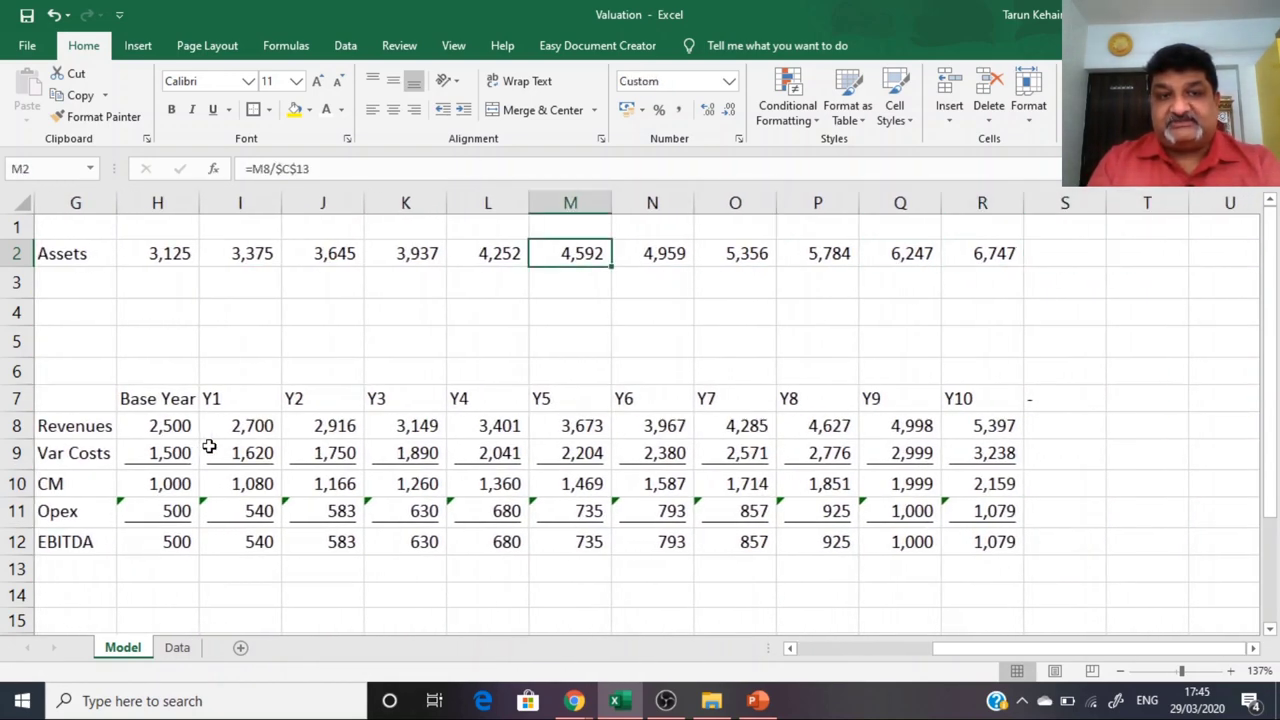
{"action": "key", "text": "Home"}
{"action": "key", "text": "Right"}
{"action": "key", "text": "Right"}
{"action": "key", "text": "Right"}
{"action": "key", "text": "Right"}
{"action": "key", "text": "Right"}
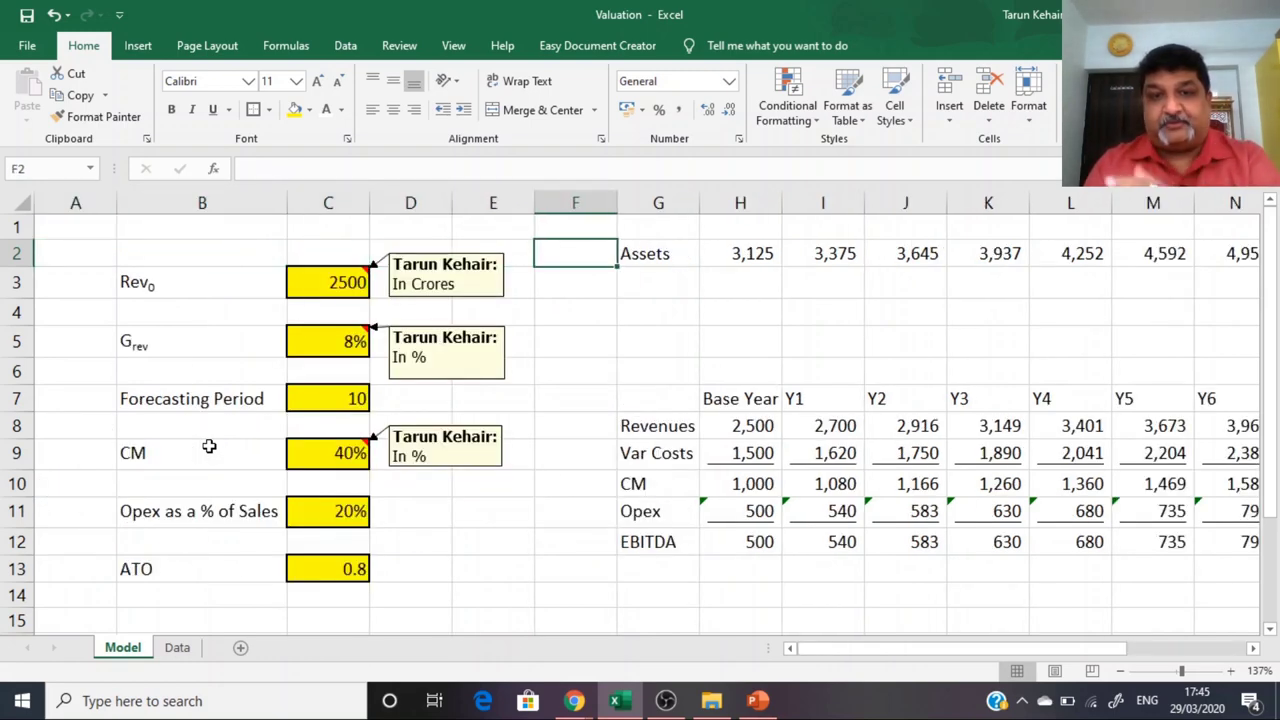
{"action": "left_click", "coordinate": [752, 516]}
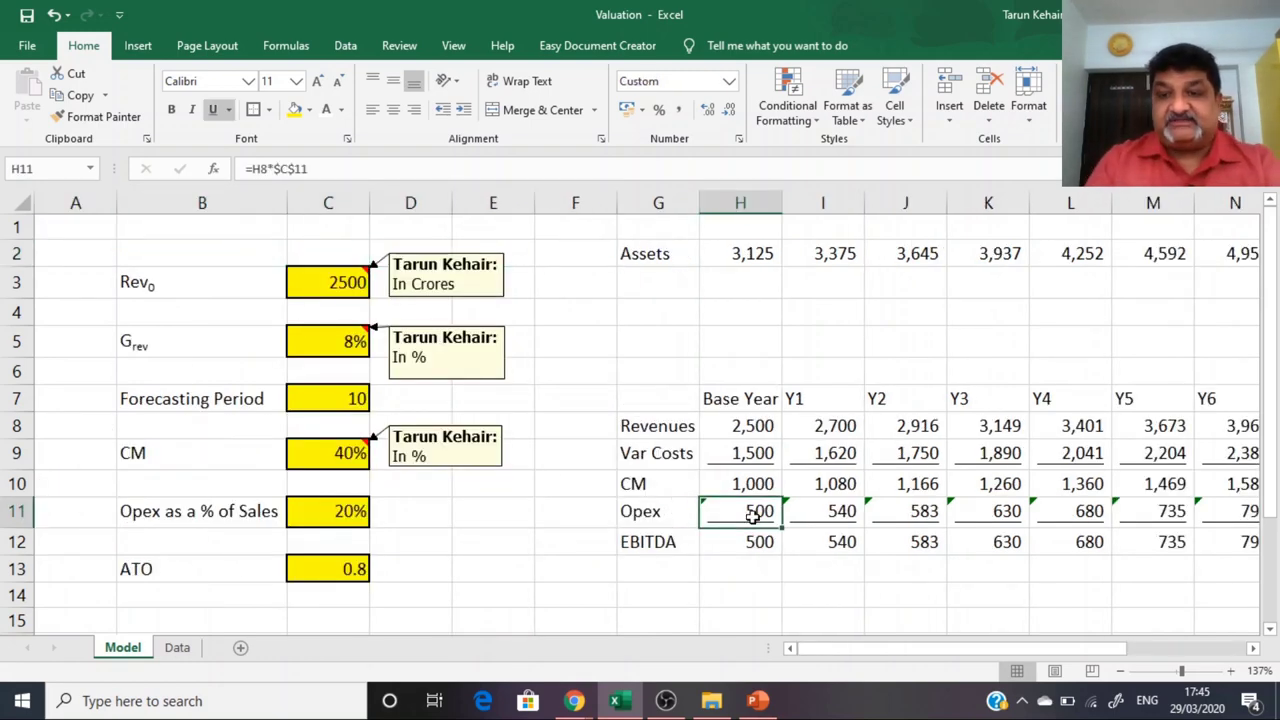
{"action": "key", "text": "ctrl+shift+Right"}
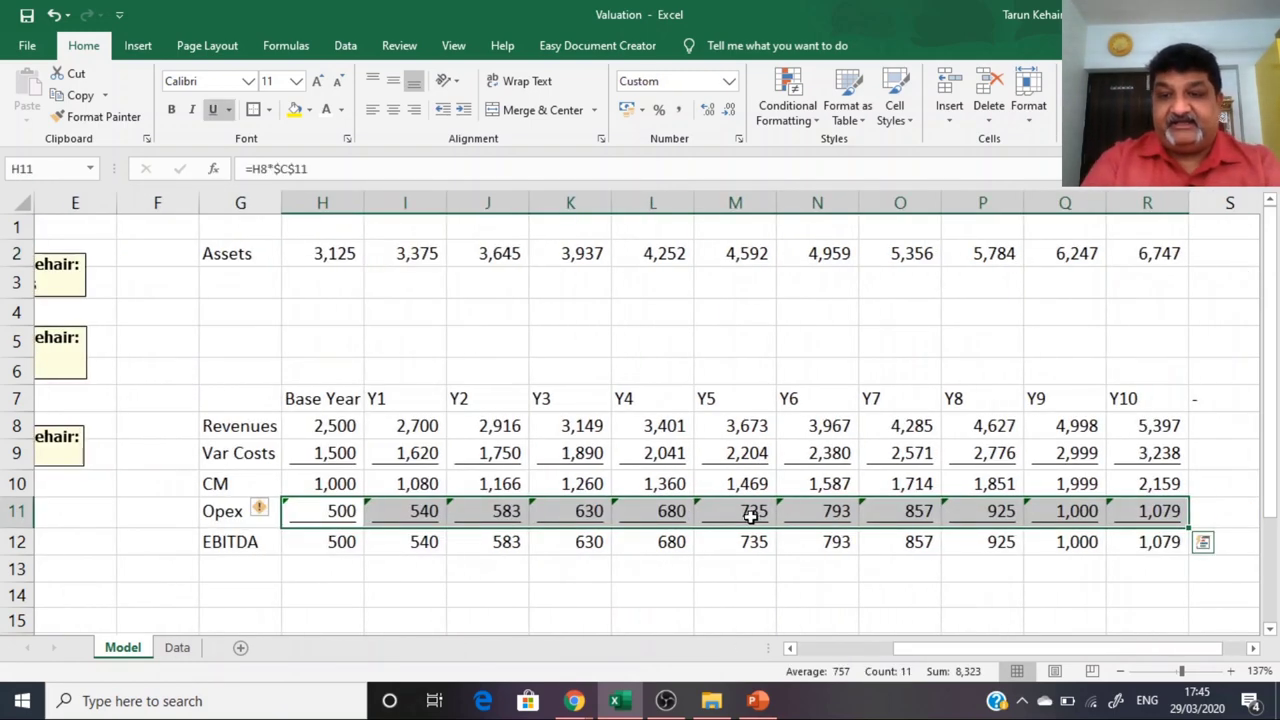
{"action": "left_click", "coordinate": [268, 512]}
{"action": "left_click", "coordinate": [311, 601]}
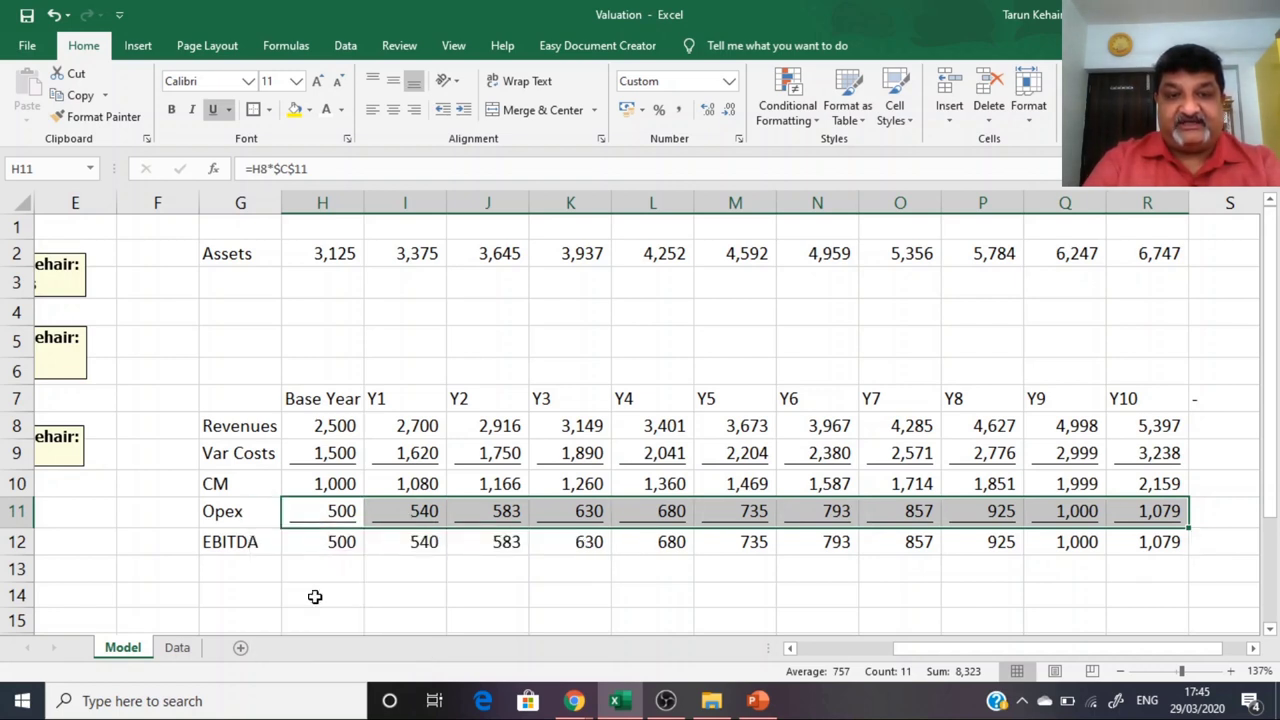
Step: Return the cursor to the top-left of the sheet, cell A1
{"action": "left_click", "coordinate": [296, 321]}
{"action": "key", "text": "Up"}
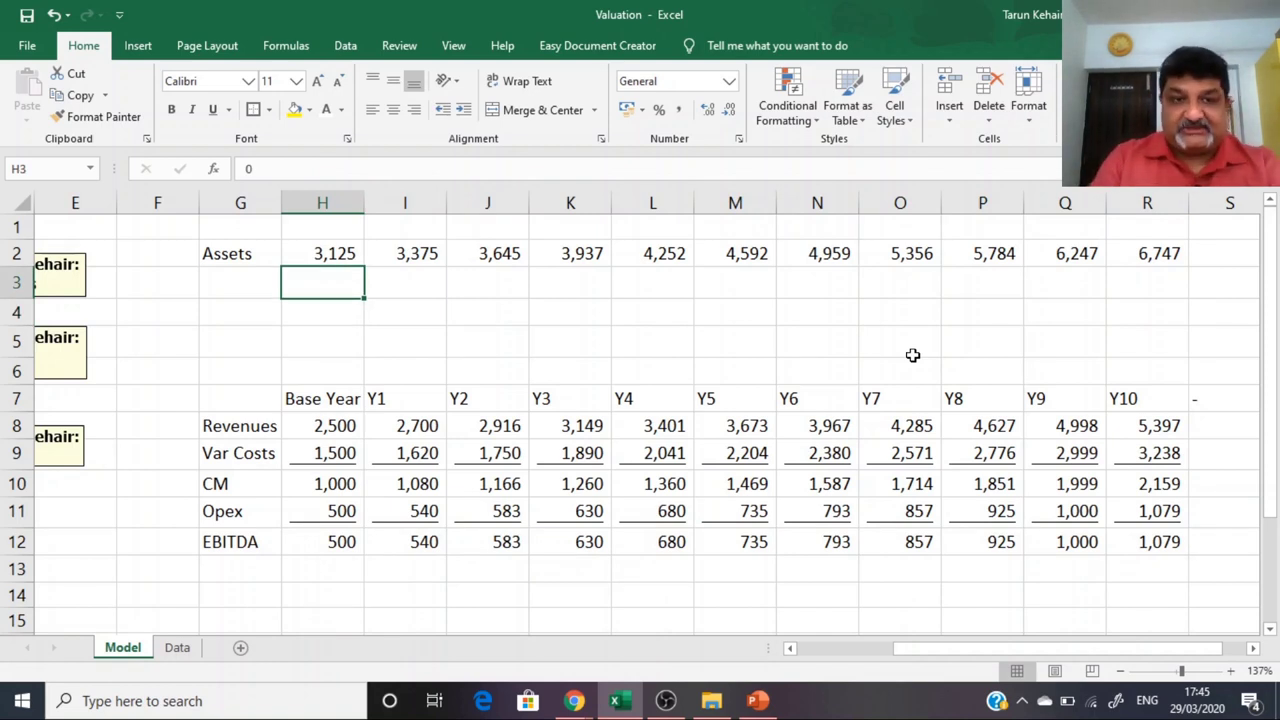
{"action": "key", "text": "Down"}
{"action": "key", "text": "Down"}
{"action": "key", "text": "Down"}
{"action": "key", "text": "Down"}
{"action": "key", "text": "Down"}
{"action": "key", "text": "Down"}
{"action": "key", "text": "Down"}
{"action": "key", "text": "Down"}
{"action": "key", "text": "Down"}
{"action": "key", "text": "Down"}
{"action": "key", "text": "Down"}
{"action": "key", "text": "Down"}
{"action": "key", "text": "Down"}
{"action": "key", "text": "Down"}
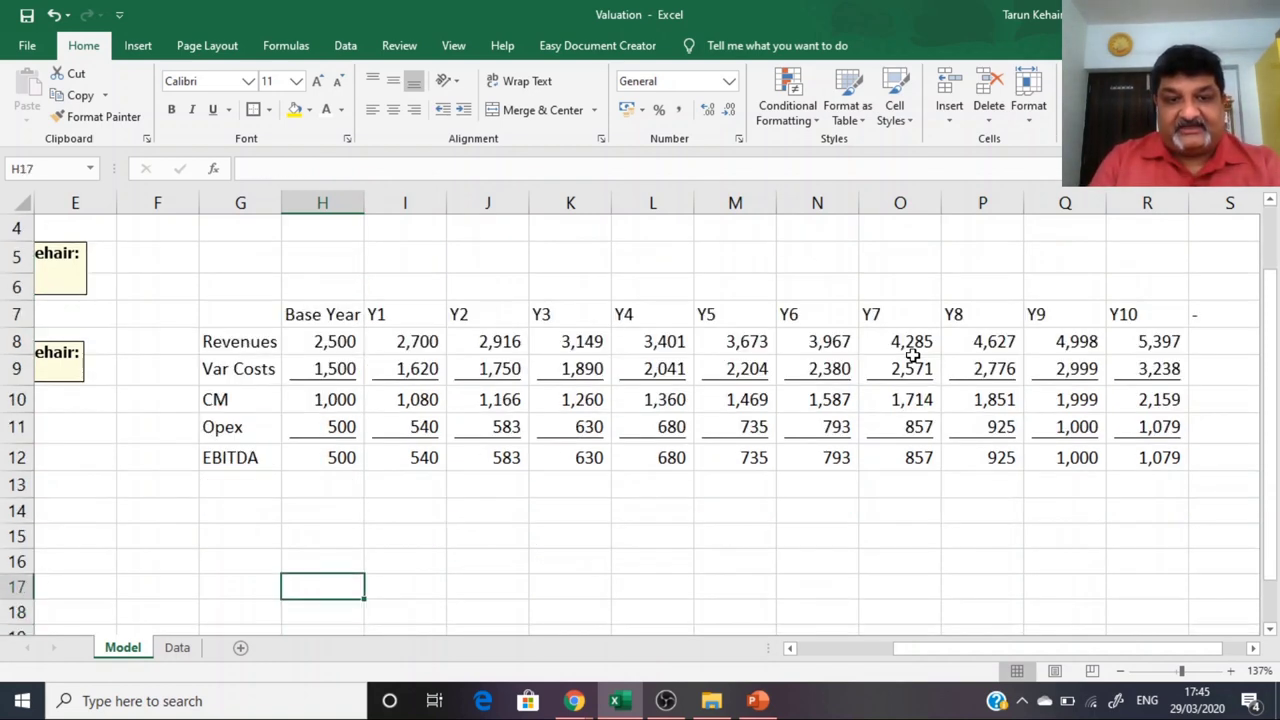
{"action": "key", "text": "Up"}
{"action": "key", "text": "Up"}
{"action": "key", "text": "Up"}
{"action": "key", "text": "Up"}
{"action": "key", "text": "Up"}
{"action": "key", "text": "Up"}
{"action": "key", "text": "Up"}
{"action": "key", "text": "Down"}
{"action": "key", "text": "Down"}
{"action": "key", "text": "Down"}
{"action": "key", "text": "Down"}
{"action": "key", "text": "Down"}
{"action": "key", "text": "Down"}
{"action": "key", "text": "Down"}
{"action": "key", "text": "Down"}
{"action": "key", "text": "Down"}
{"action": "key", "text": "Down"}
{"action": "key", "text": "Up"}
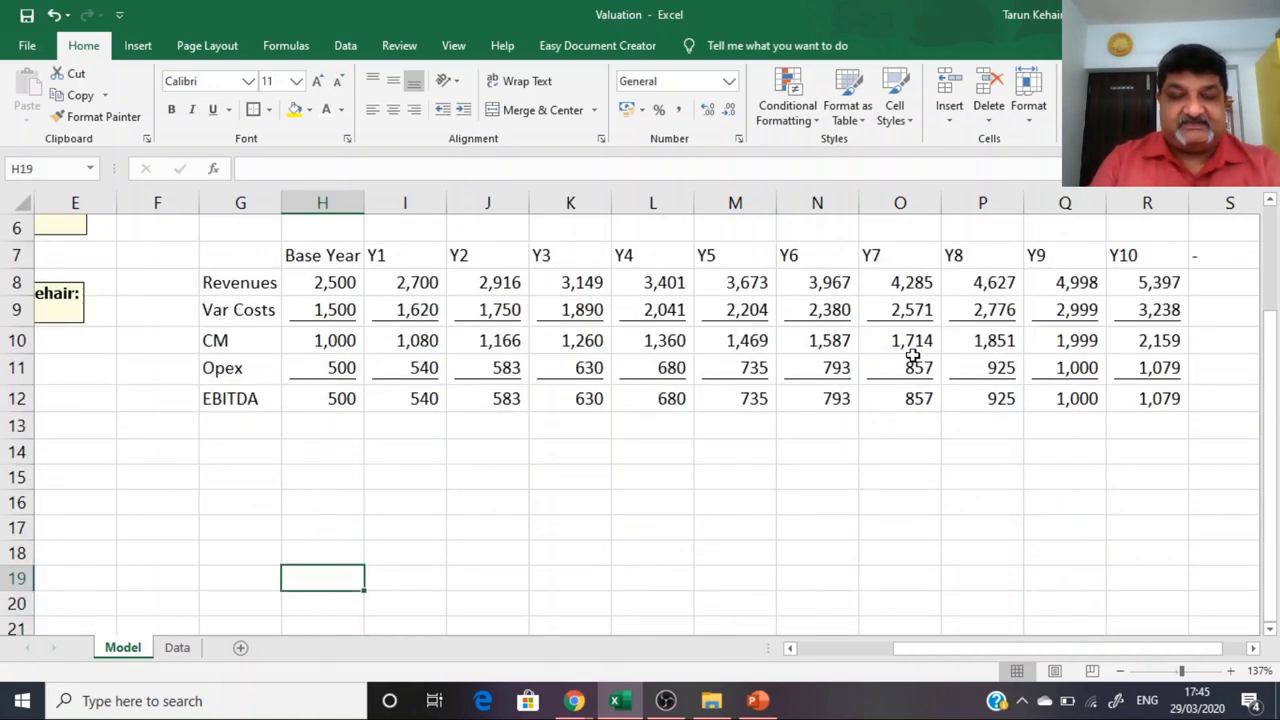
{"action": "key", "text": "Up"}
{"action": "key", "text": "ctrl+Up"}
{"action": "key", "text": "ctrl+Up"}
{"action": "key", "text": "ctrl+Up"}
{"action": "key", "text": "ctrl+Up"}
{"action": "key", "text": "Left"}
{"action": "key", "text": "Left"}
{"action": "key", "text": "Left"}
{"action": "key", "text": "Left"}
{"action": "key", "text": "Left"}
{"action": "key", "text": "Left"}
{"action": "key", "text": "Left"}
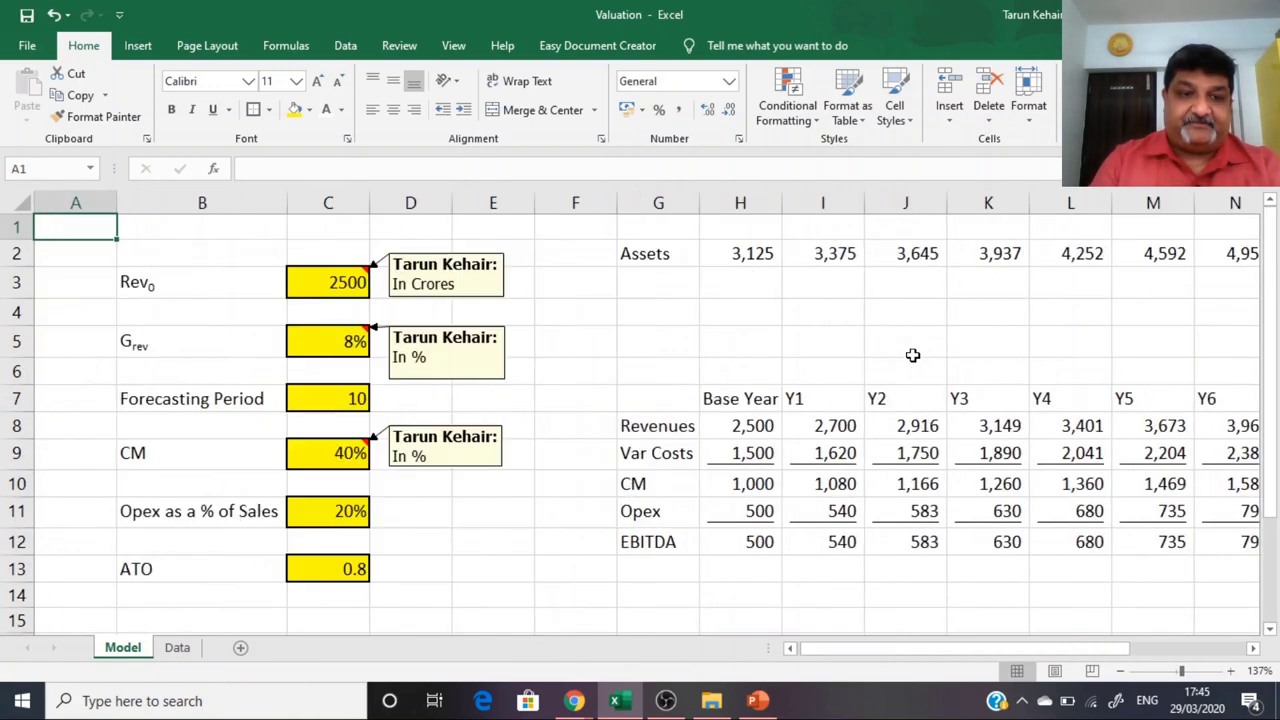
Step: Type the label Useful Lives in B15
{"action": "key", "text": "Down"}
{"action": "key", "text": "Down"}
{"action": "key", "text": "Down"}
{"action": "key", "text": "Down"}
{"action": "key", "text": "Down"}
{"action": "key", "text": "Down"}
{"action": "key", "text": "Down"}
{"action": "key", "text": "Down"}
{"action": "key", "text": "Down"}
{"action": "key", "text": "Down"}
{"action": "key", "text": "Down"}
{"action": "key", "text": "Down"}
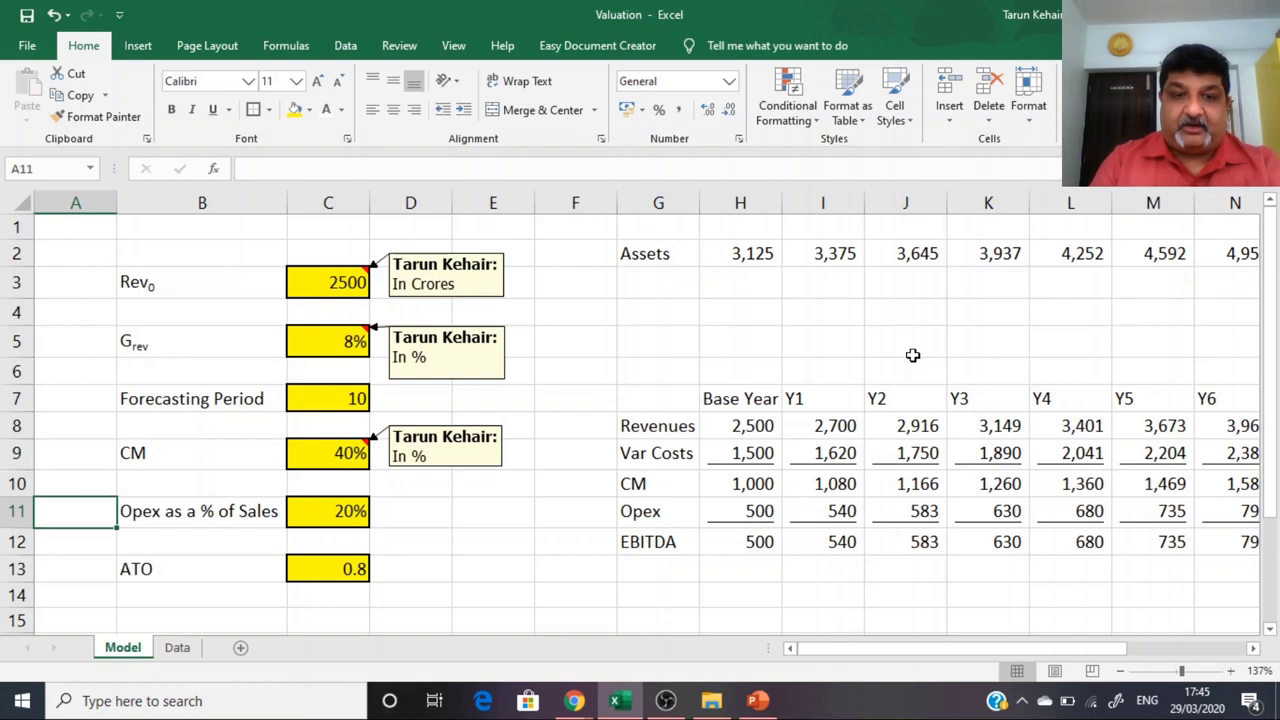
{"action": "key", "text": "Down"}
{"action": "key", "text": "Down"}
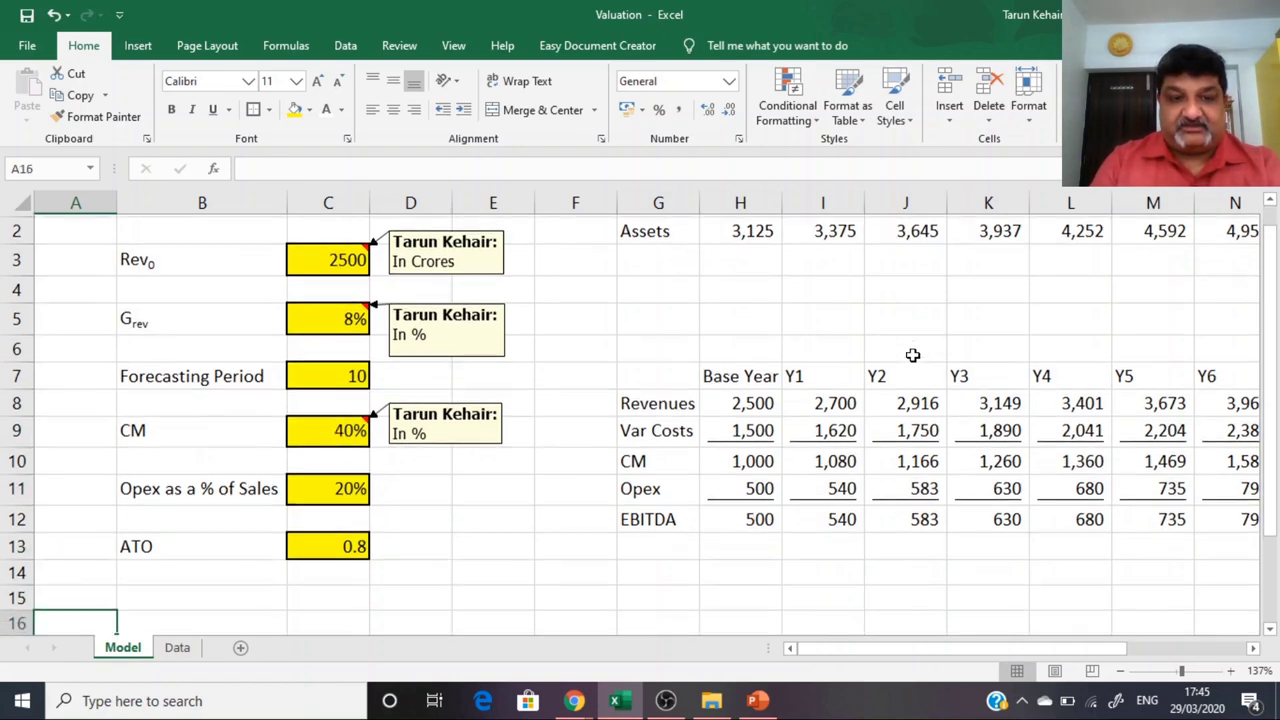
{"action": "key", "text": "Up"}
{"action": "key", "text": "Down"}
{"action": "key", "text": "Right"}
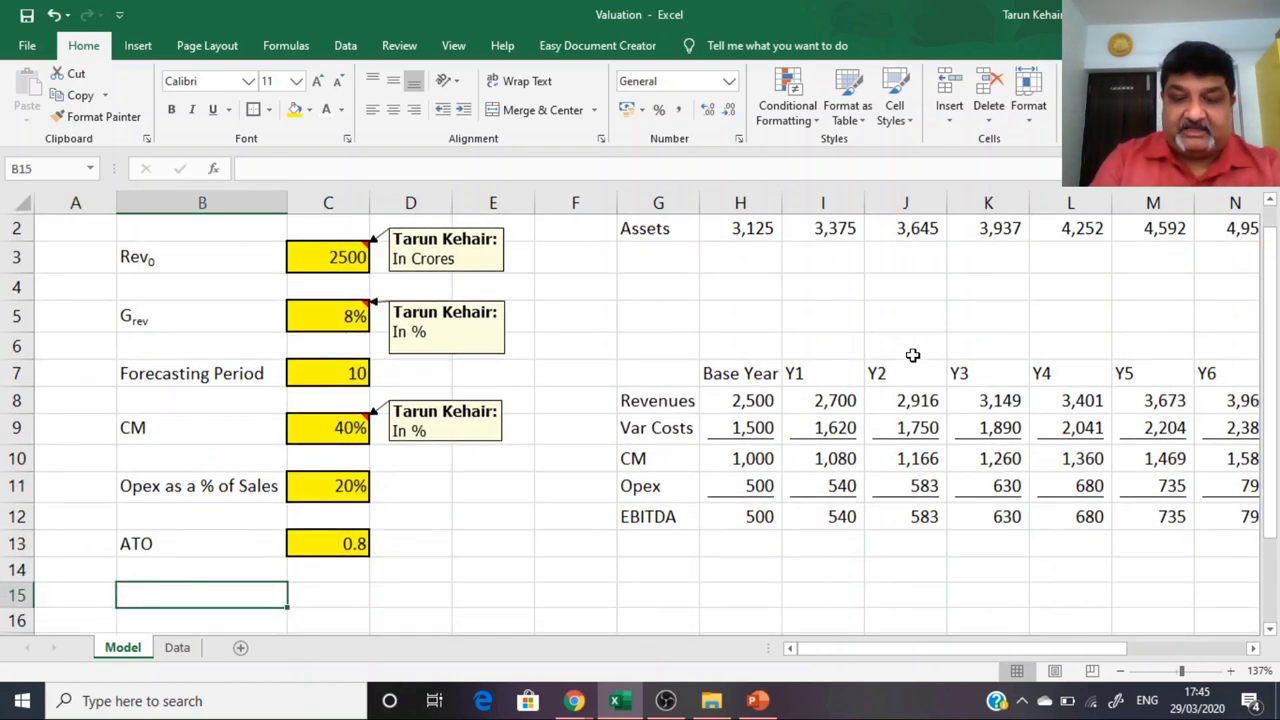
{"action": "type", "text": "Useful"}
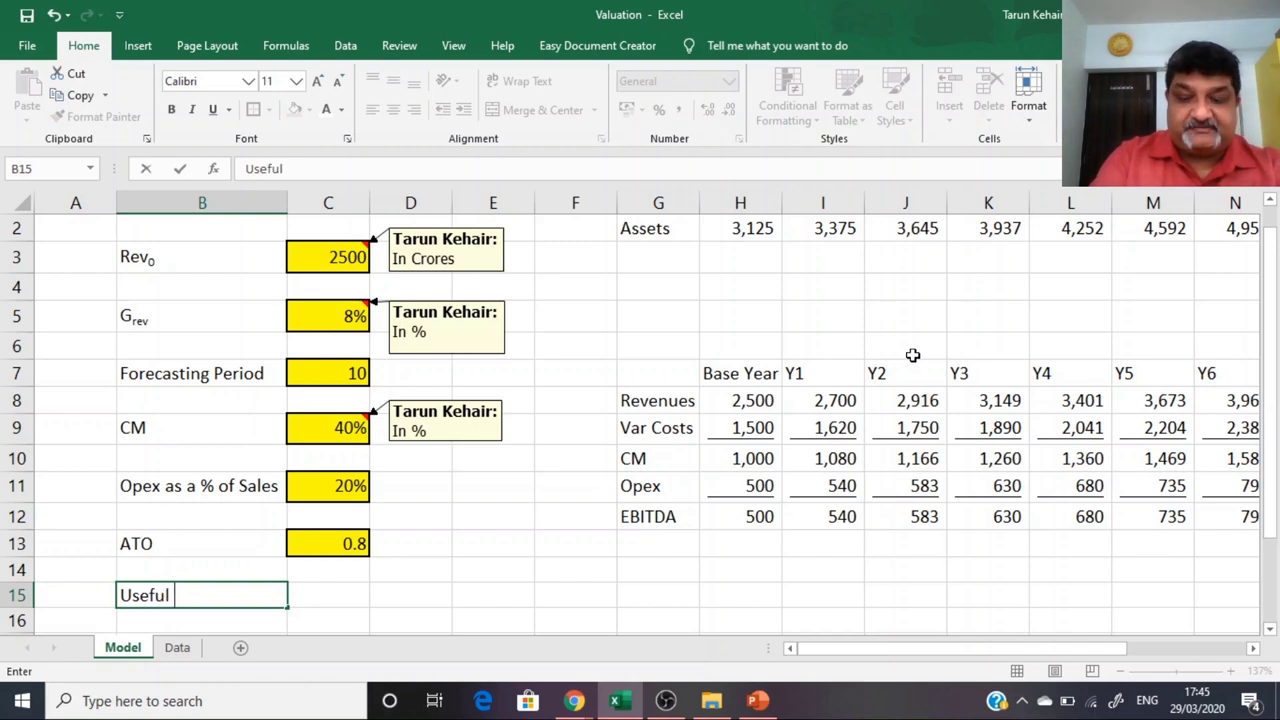
{"action": "type", "text": " Lives"}
{"action": "key", "text": "Right"}
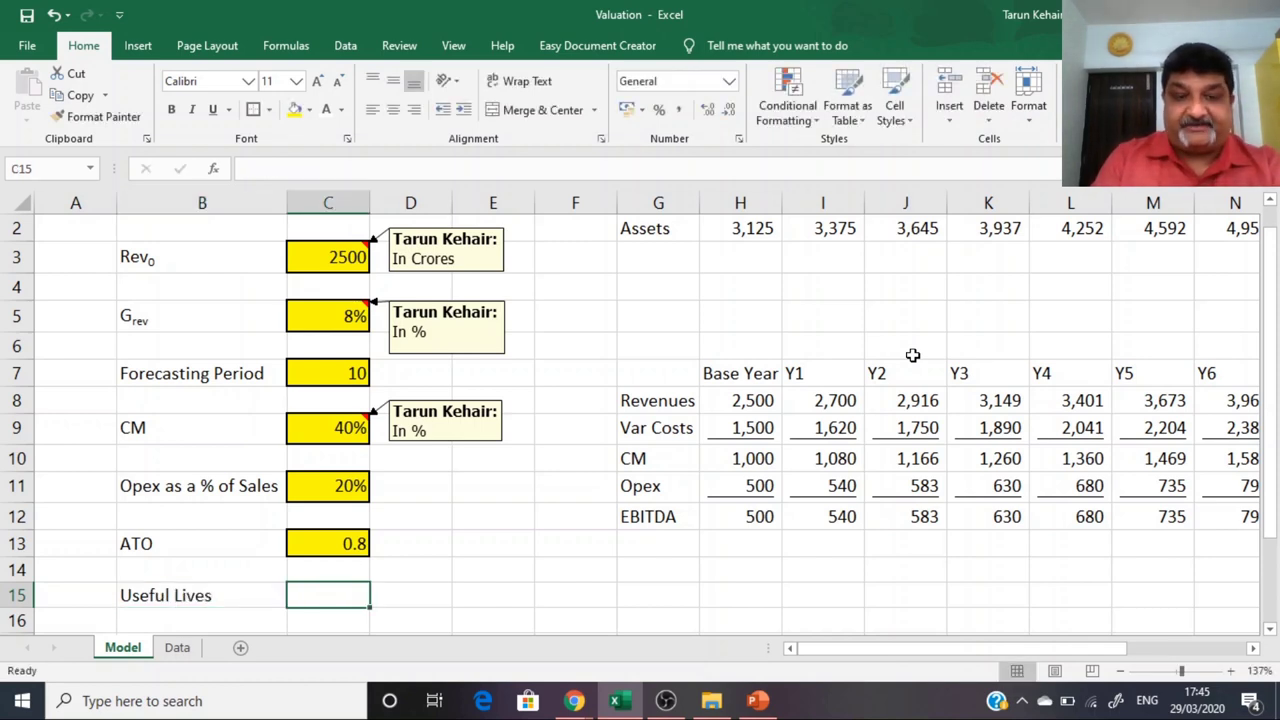
{"action": "type", "text": "10"}
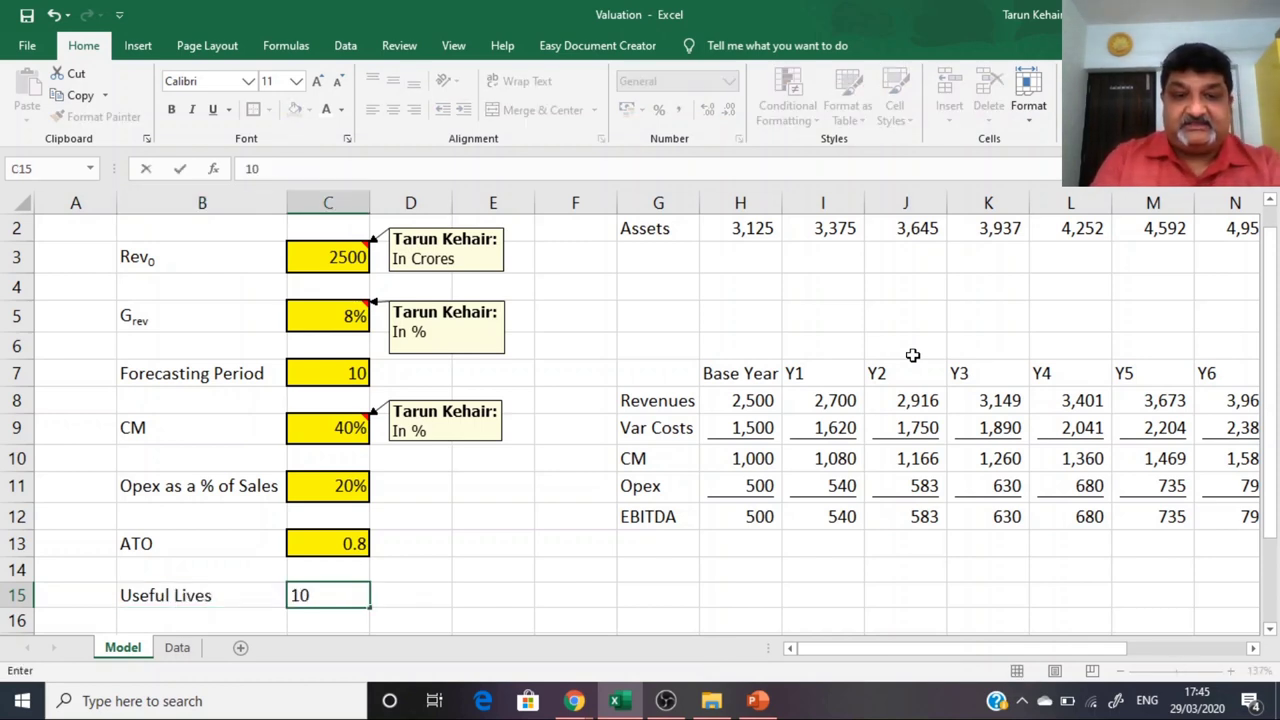
{"action": "key", "text": "Escape"}
Step: Copy the yellow ATO input cell C13 into C15 and set its value to 10
{"action": "left_click", "coordinate": [329, 543]}
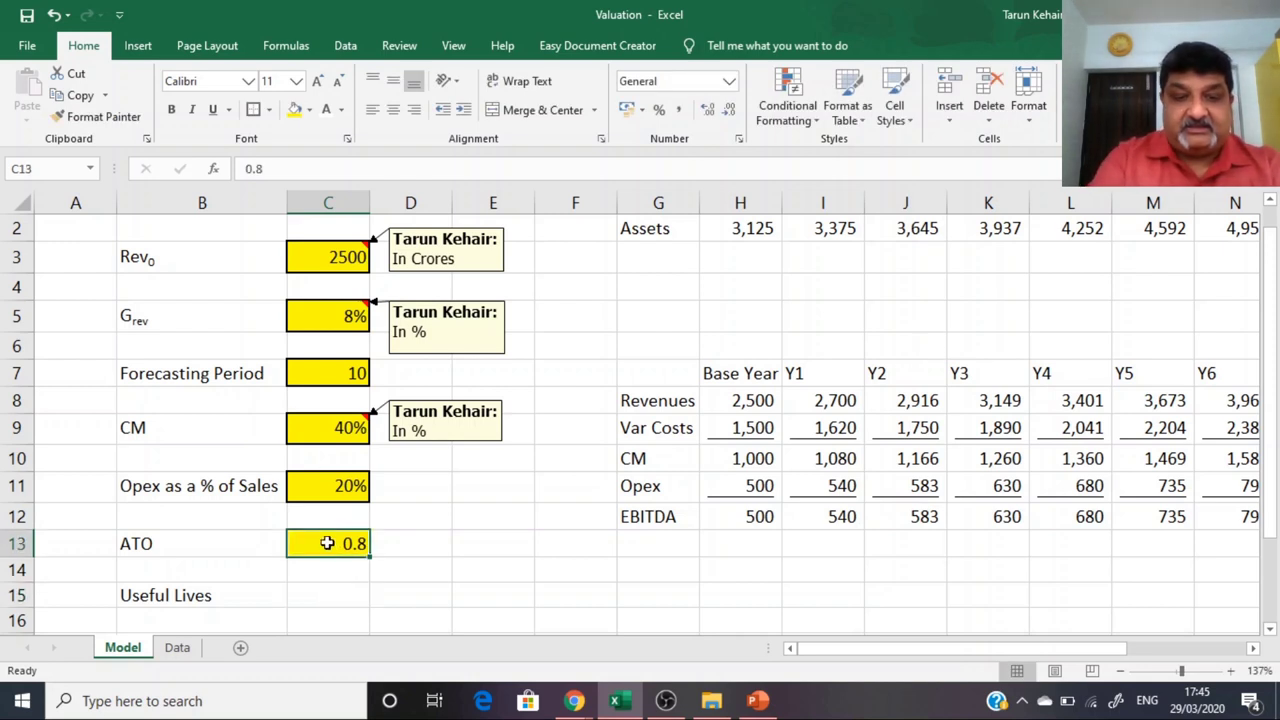
{"action": "key", "text": "ctrl+c"}
{"action": "key", "text": "Down"}
{"action": "key", "text": "Down"}
{"action": "key", "text": "Return"}
{"action": "type", "text": "10"}
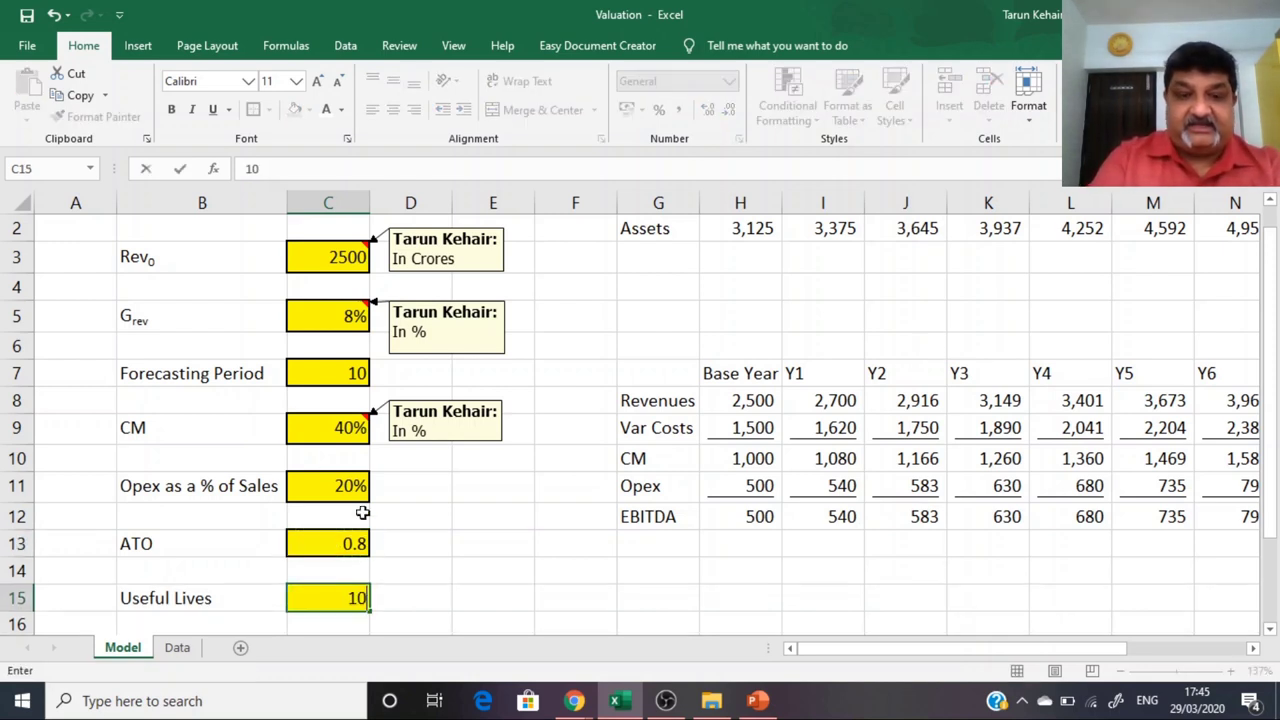
{"action": "key", "text": "Return"}
{"action": "key", "text": "Up"}
{"action": "key", "text": "Right"}
{"action": "key", "text": "Right"}
{"action": "key", "text": "Right"}
{"action": "key", "text": "Right"}
{"action": "key", "text": "Right"}
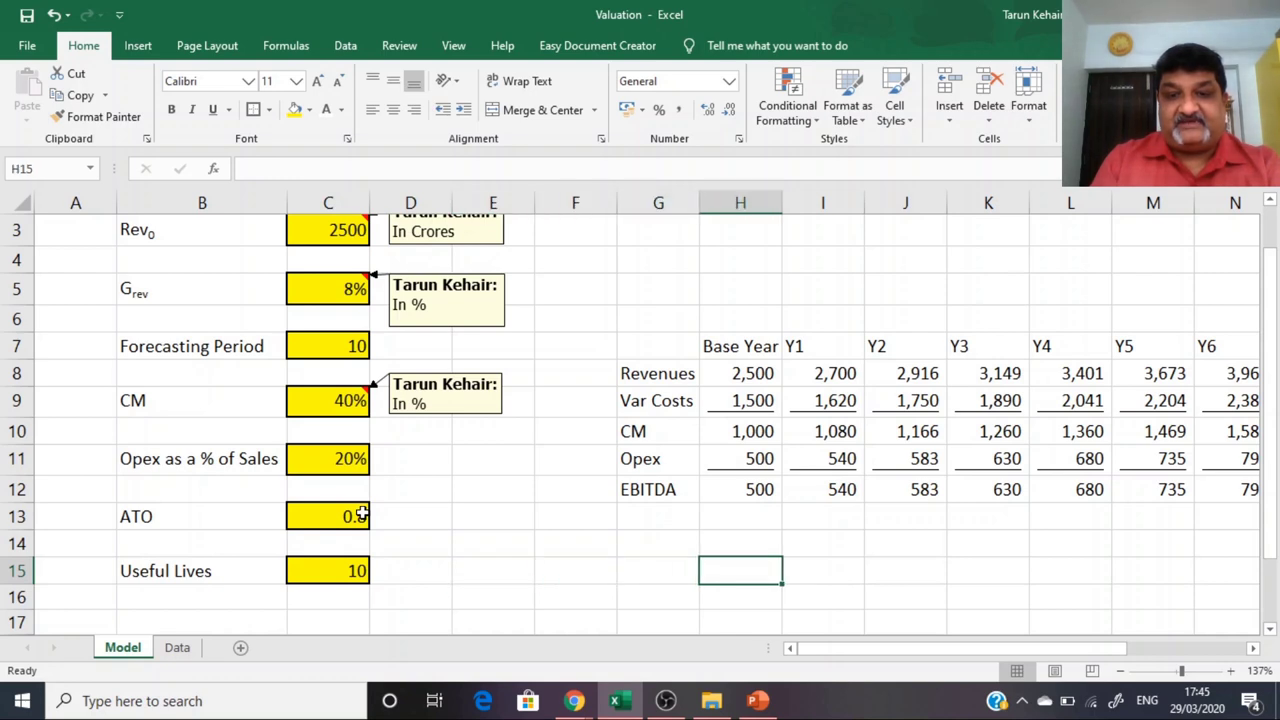
{"action": "key", "text": "Right"}
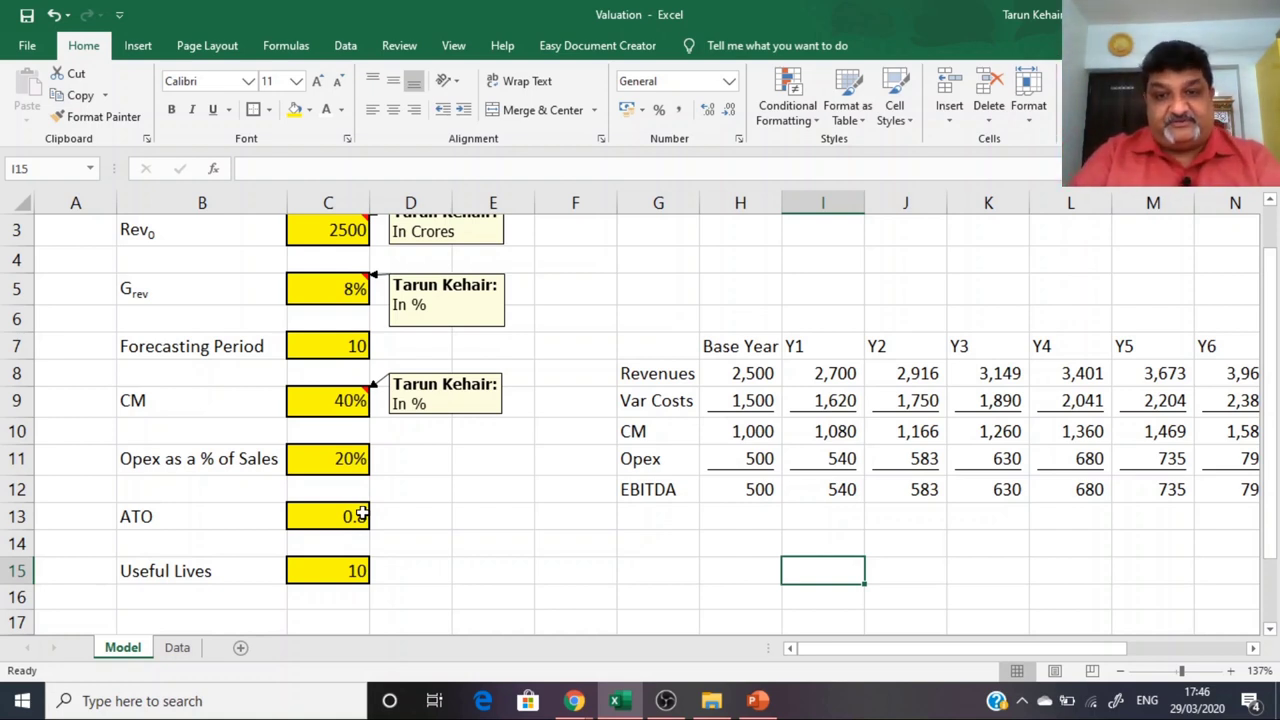
{"action": "left_click", "coordinate": [625, 505]}
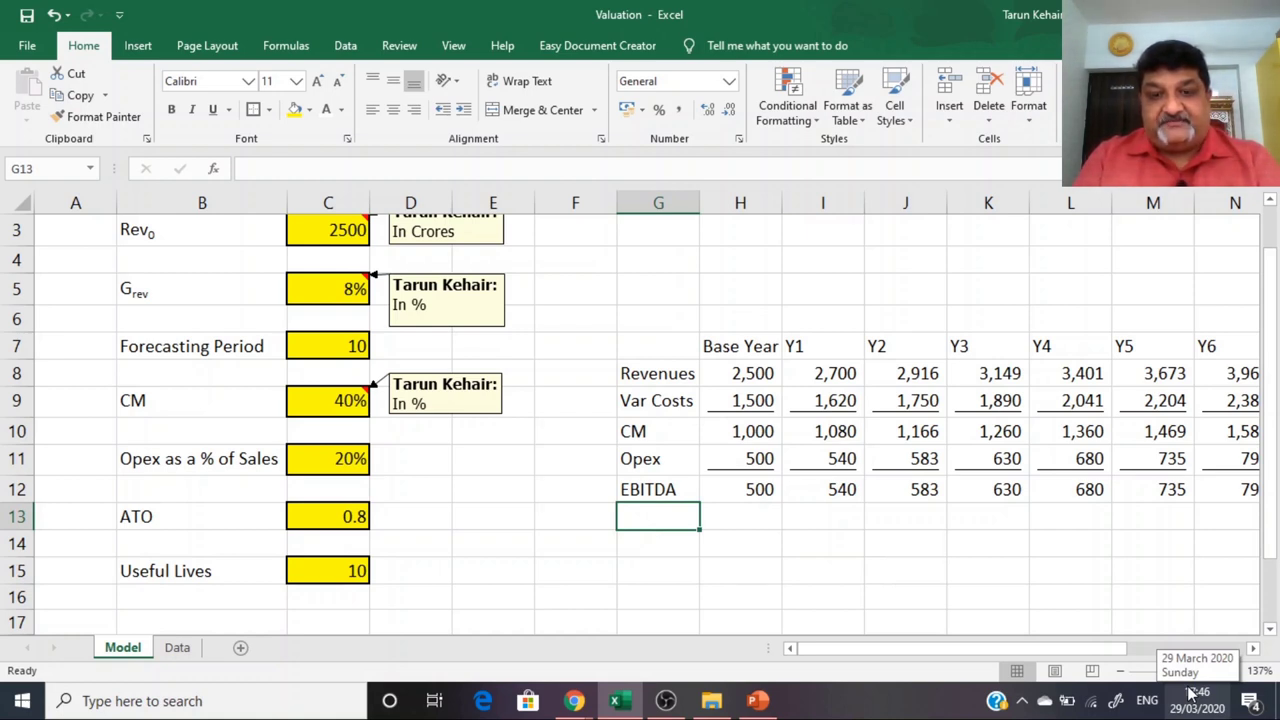
{"action": "key", "text": "Right"}
{"action": "key", "text": "Right"}
{"action": "key", "text": "Right"}
{"action": "key", "text": "Right"}
{"action": "key", "text": "Right"}
{"action": "key", "text": "Right"}
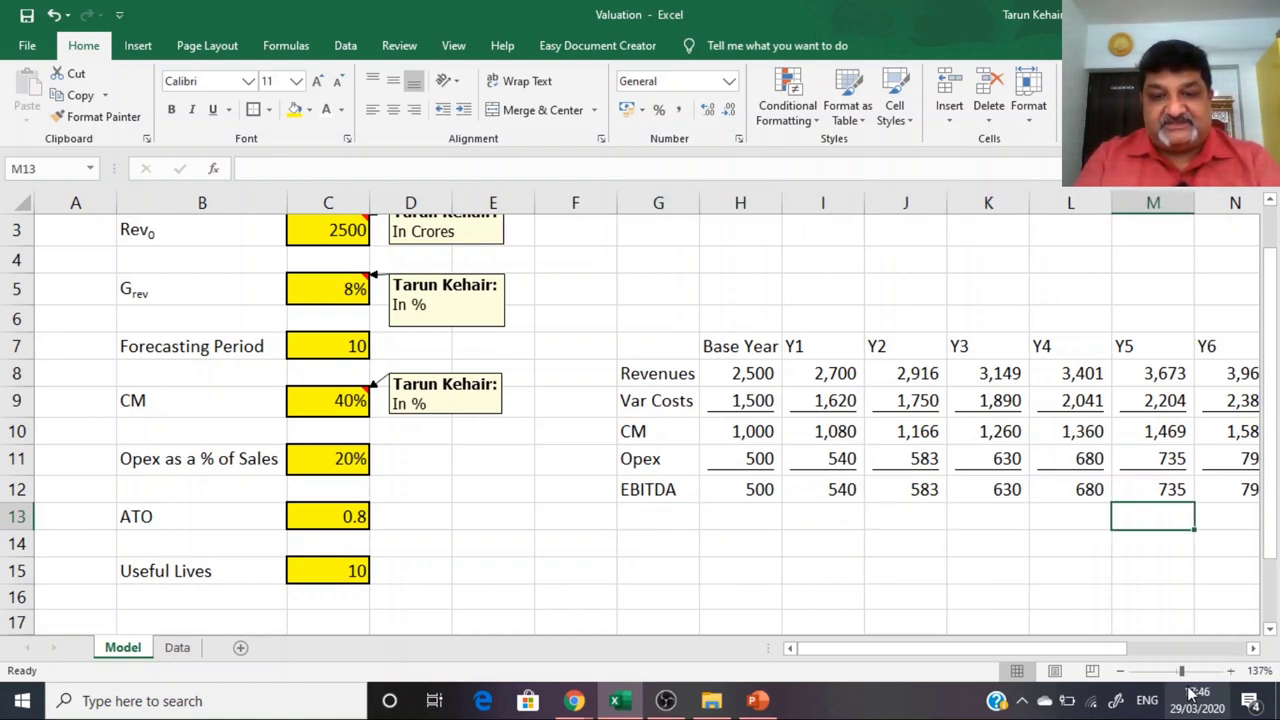
{"action": "key", "text": "Left"}
{"action": "key", "text": "Left"}
{"action": "key", "text": "Left"}
{"action": "key", "text": "Left"}
{"action": "key", "text": "Left"}
{"action": "key", "text": "Up"}
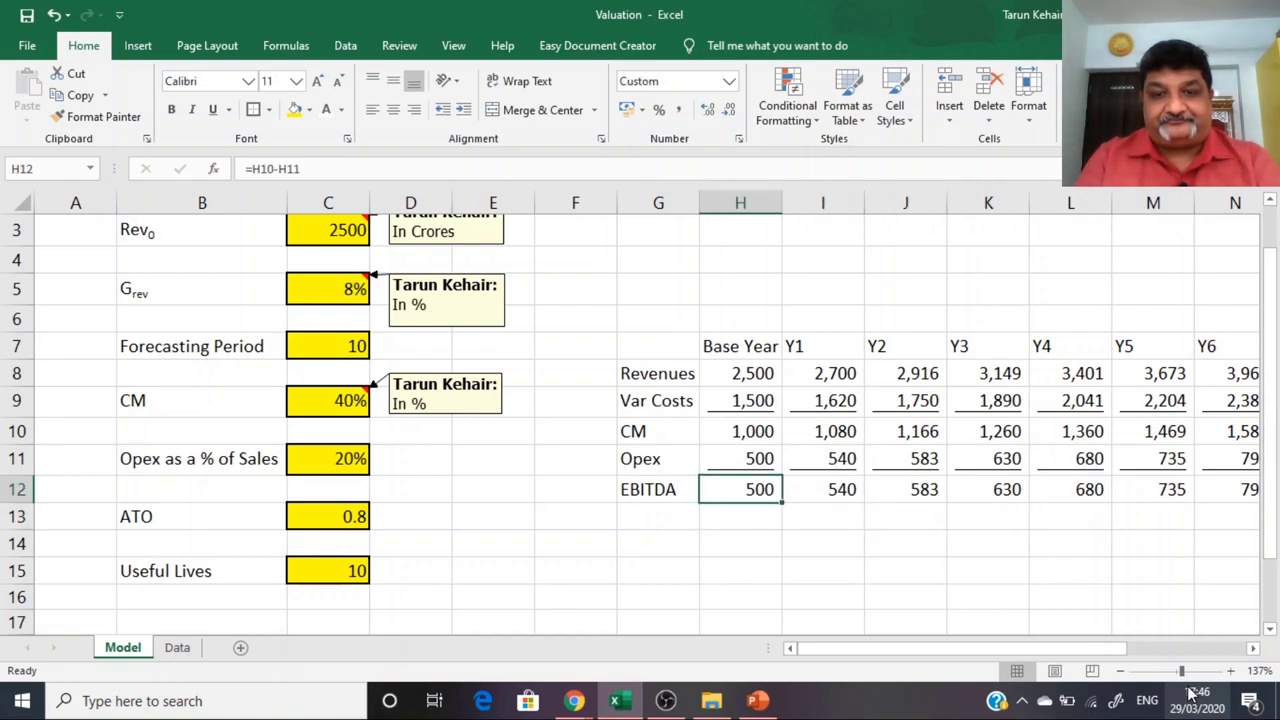
{"action": "key", "text": "Up"}
{"action": "key", "text": "Up"}
{"action": "key", "text": "Up"}
{"action": "key", "text": "Up"}
{"action": "key", "text": "Up"}
{"action": "key", "text": "Up"}
{"action": "key", "text": "Up"}
{"action": "key", "text": "Up"}
{"action": "key", "text": "Up"}
{"action": "key", "text": "Up"}
{"action": "key", "text": "Up"}
{"action": "key", "text": "Down"}
{"action": "key", "text": "Down"}
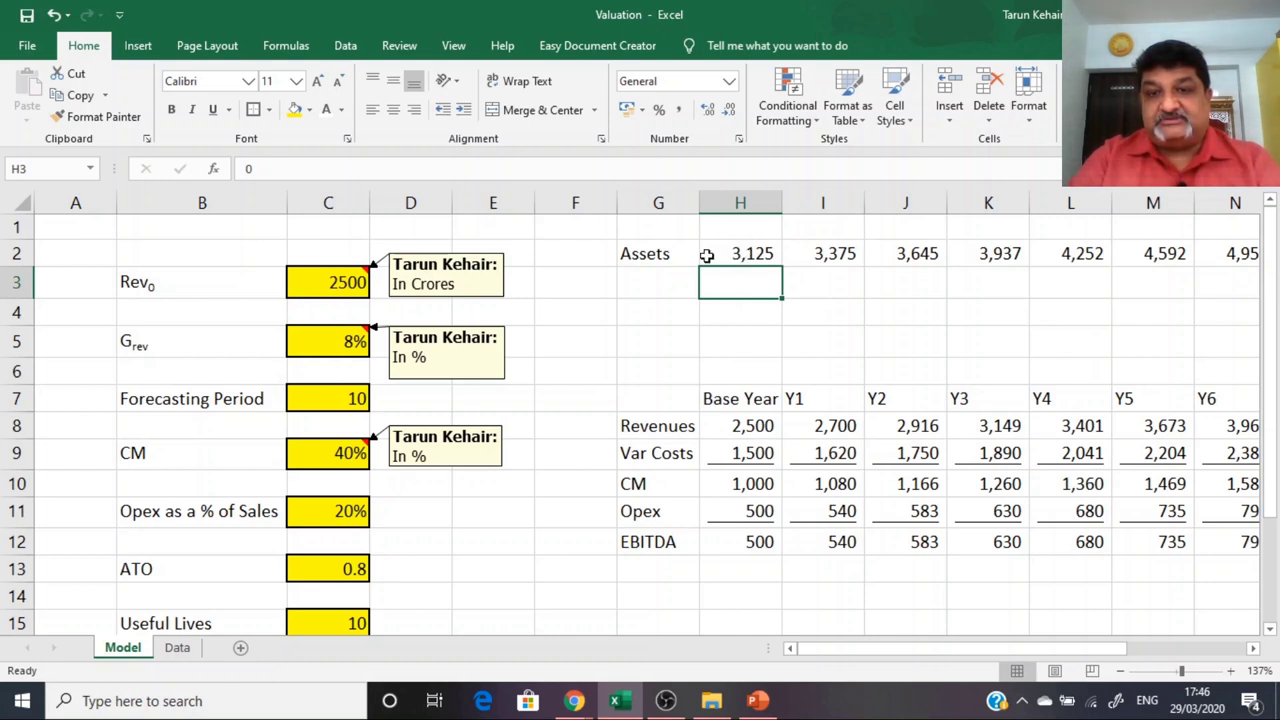
{"action": "left_click", "coordinate": [742, 254]}
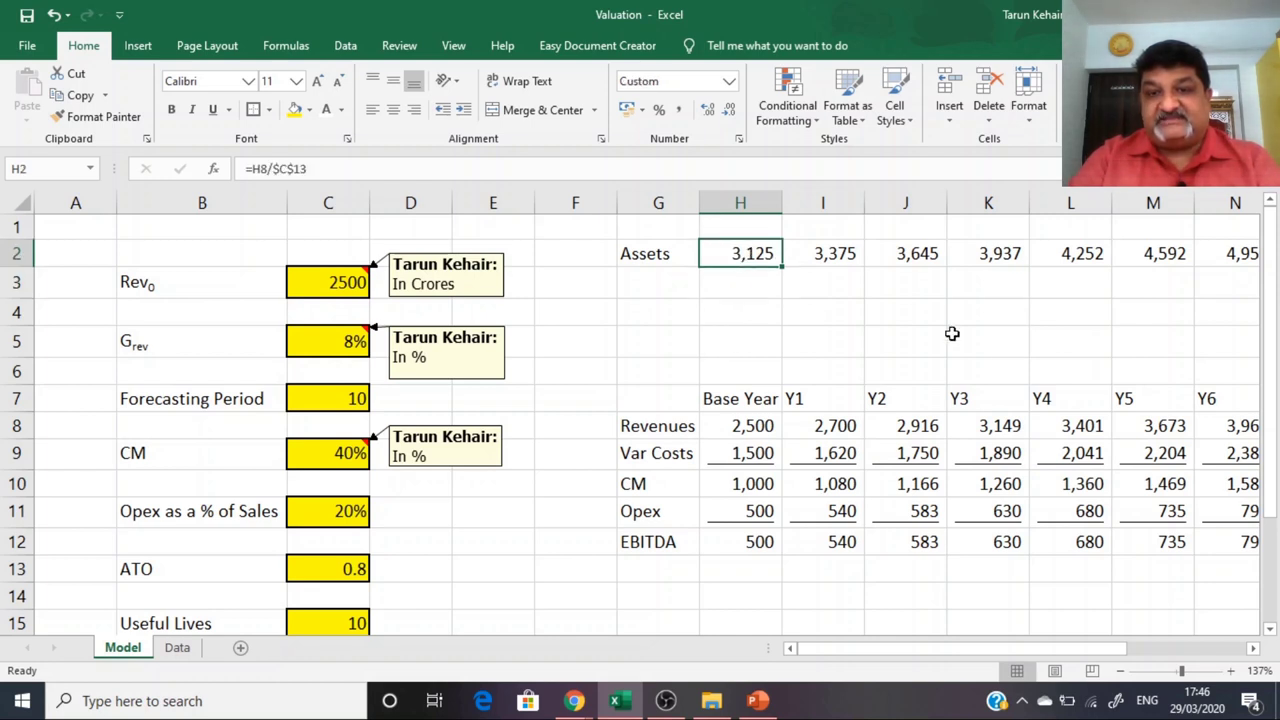
{"action": "left_click", "coordinate": [826, 426]}
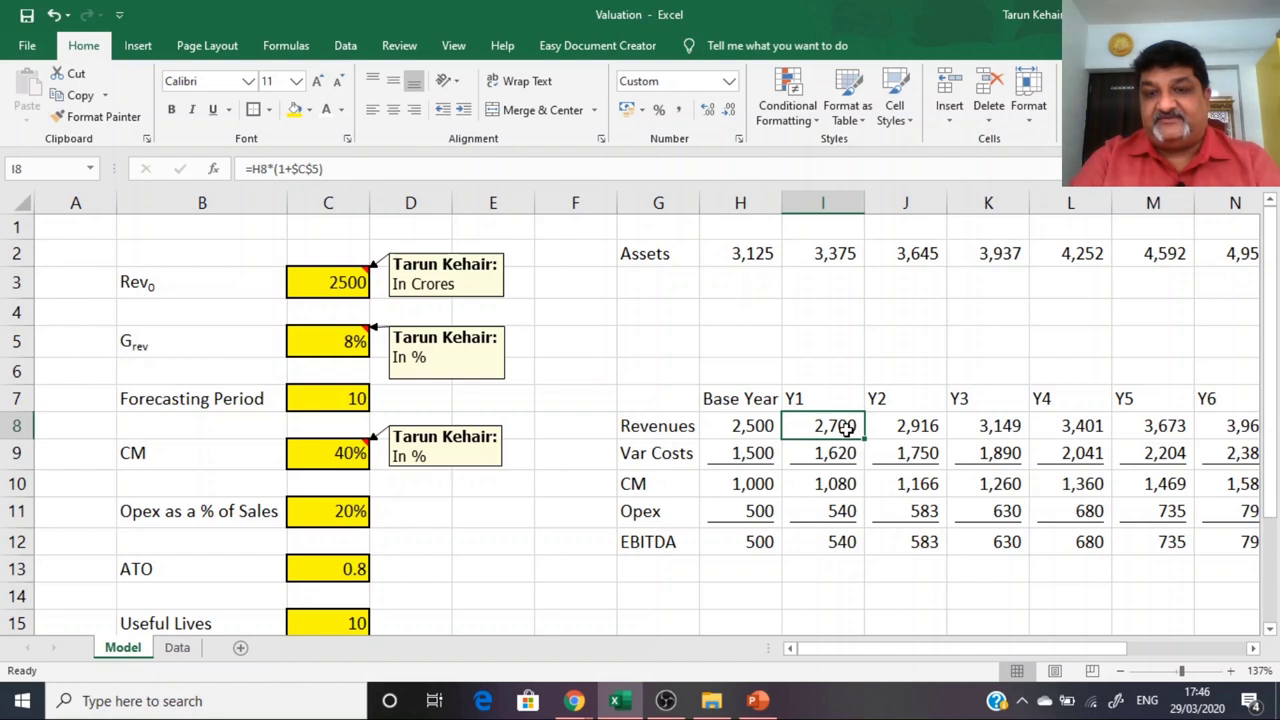
{"action": "left_click", "coordinate": [821, 251]}
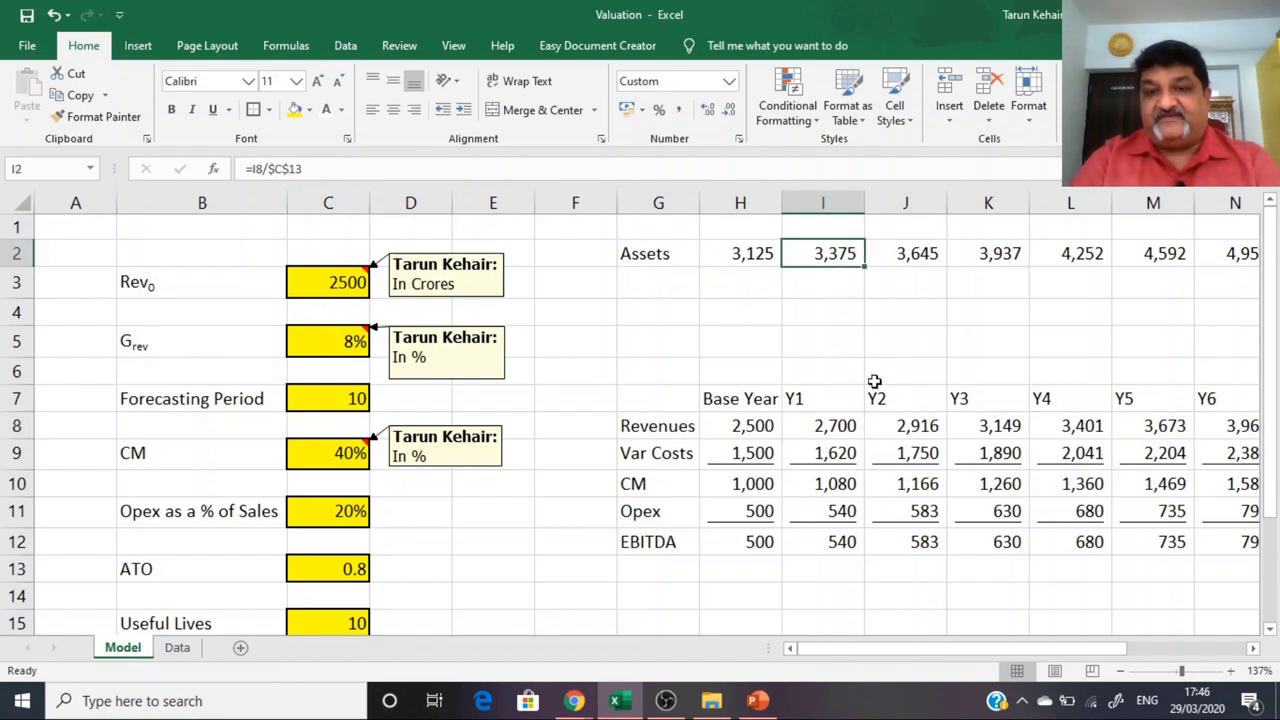
{"action": "left_click", "coordinate": [917, 428]}
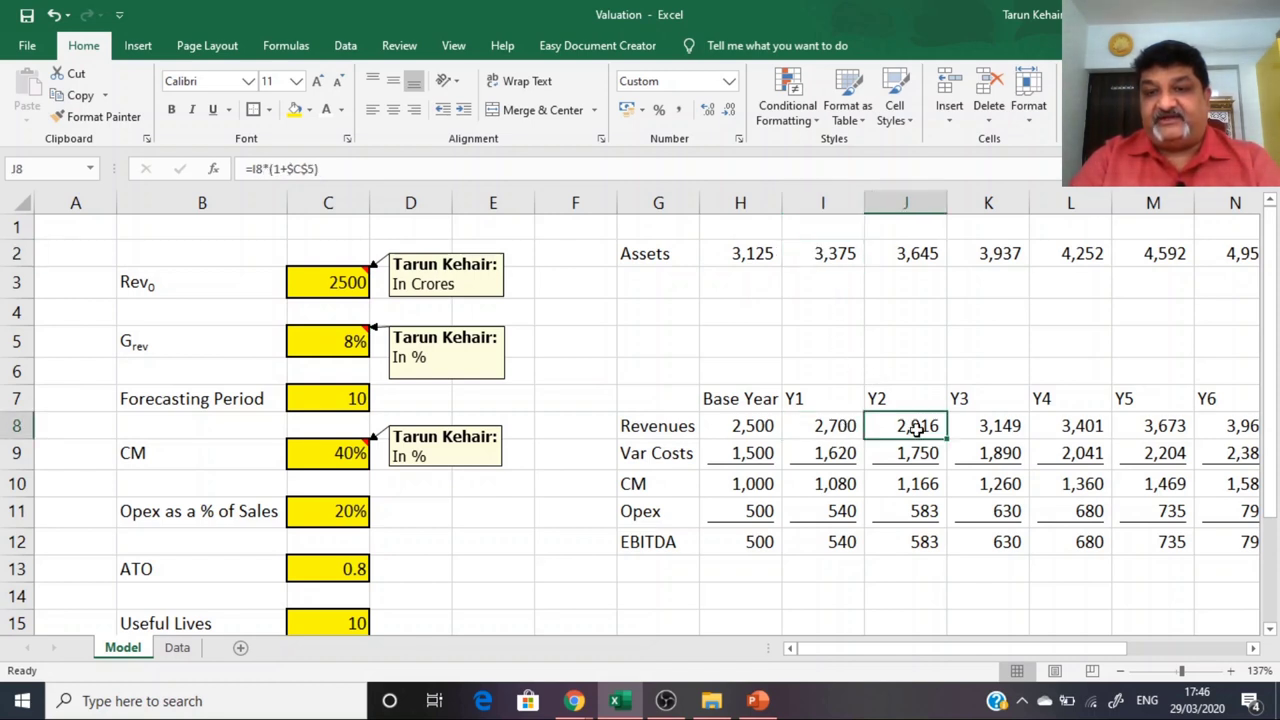
{"action": "left_click", "coordinate": [895, 255]}
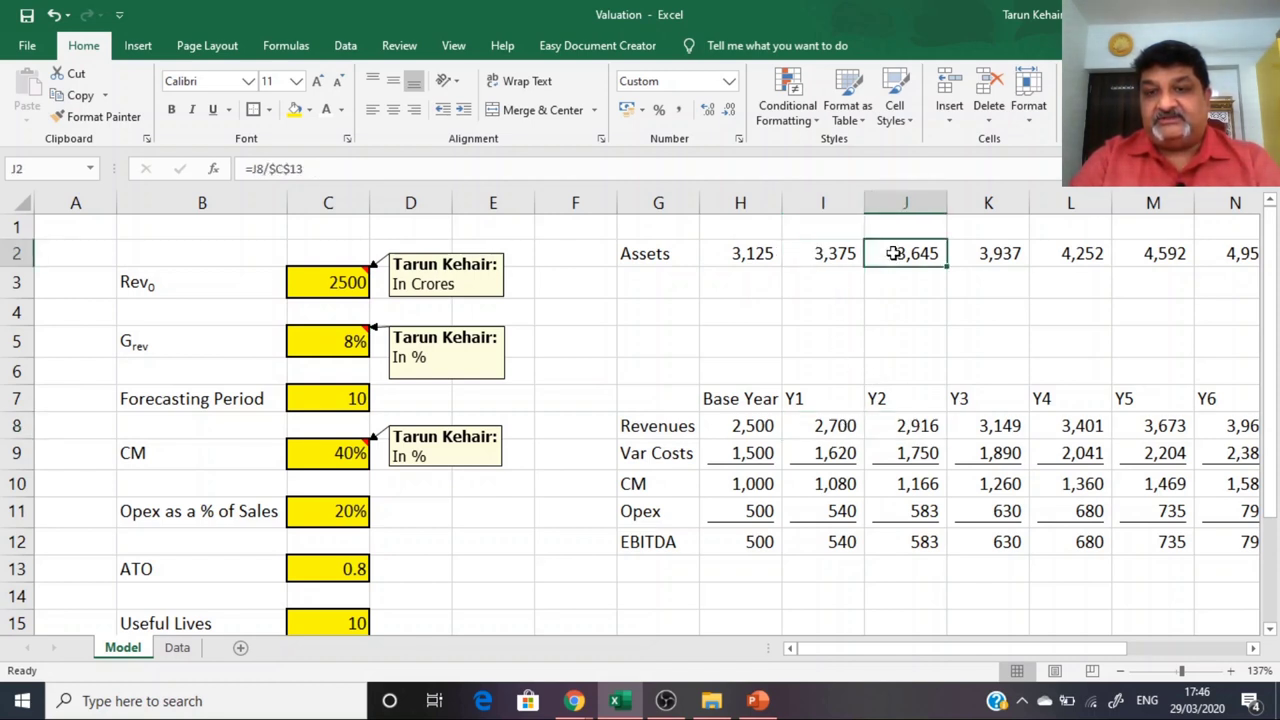
{"action": "left_click", "coordinate": [1000, 425]}
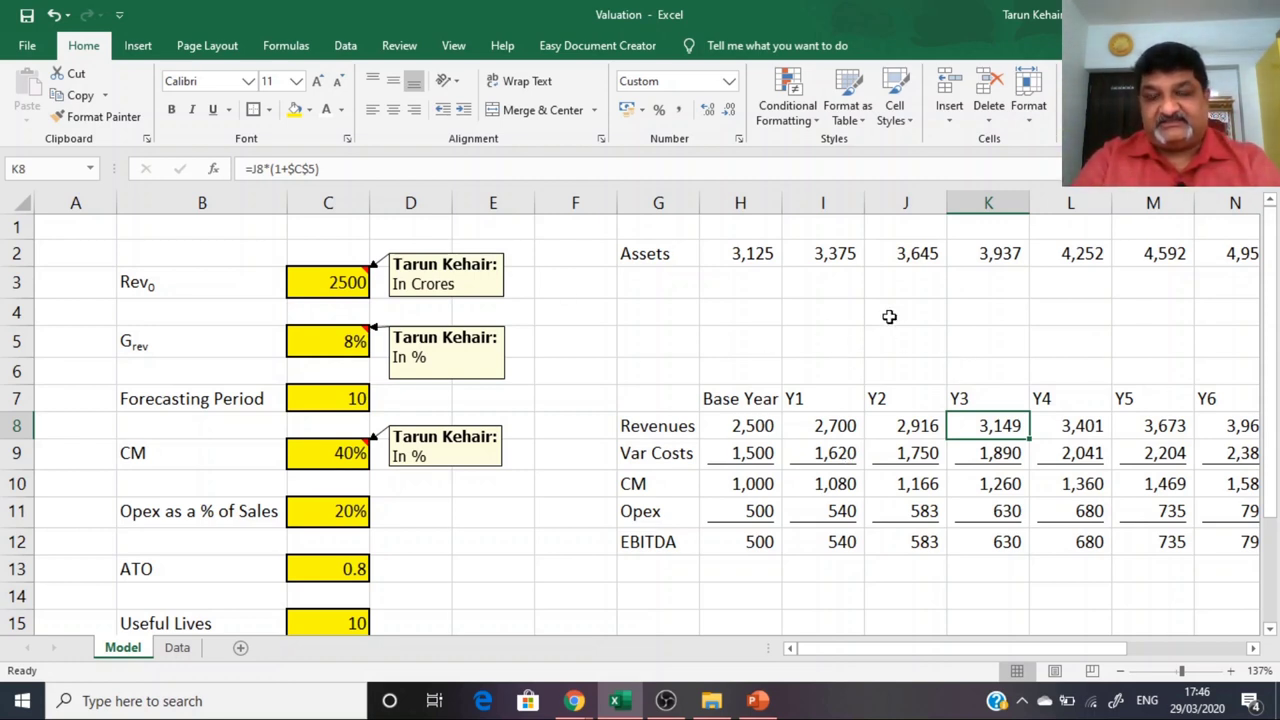
{"action": "left_click", "coordinate": [638, 276]}
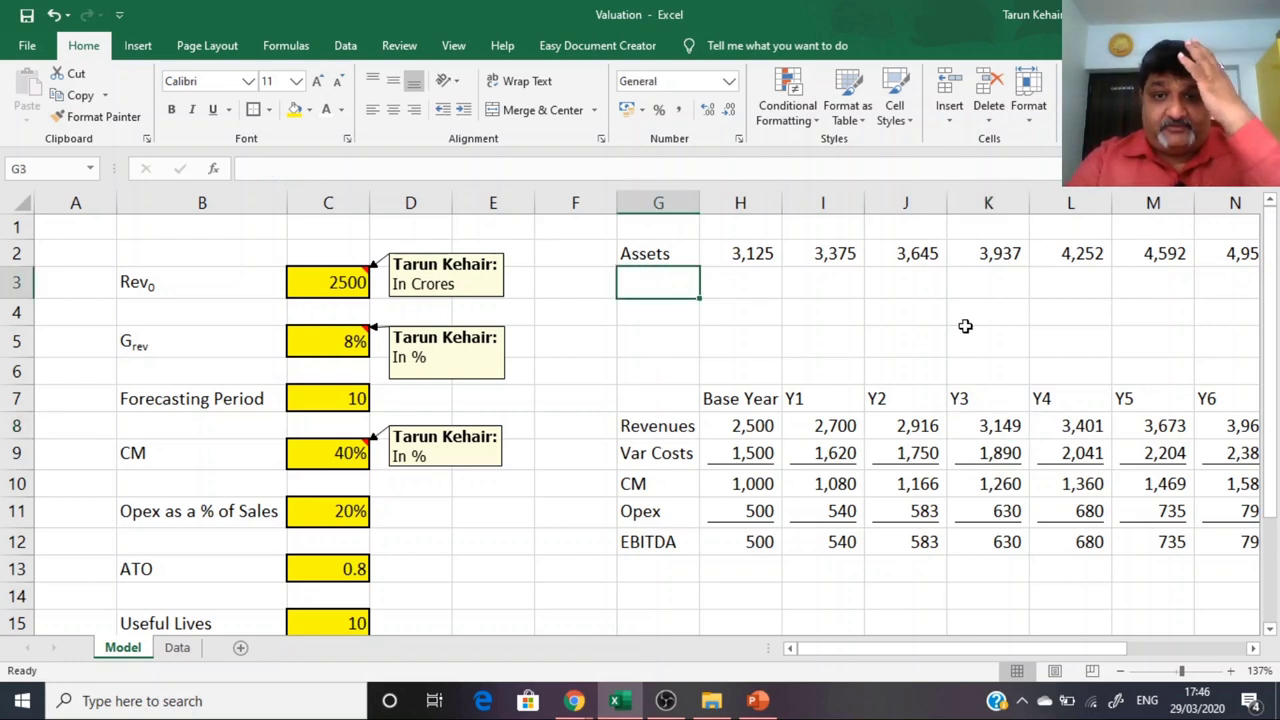
{"action": "left_click", "coordinate": [740, 257]}
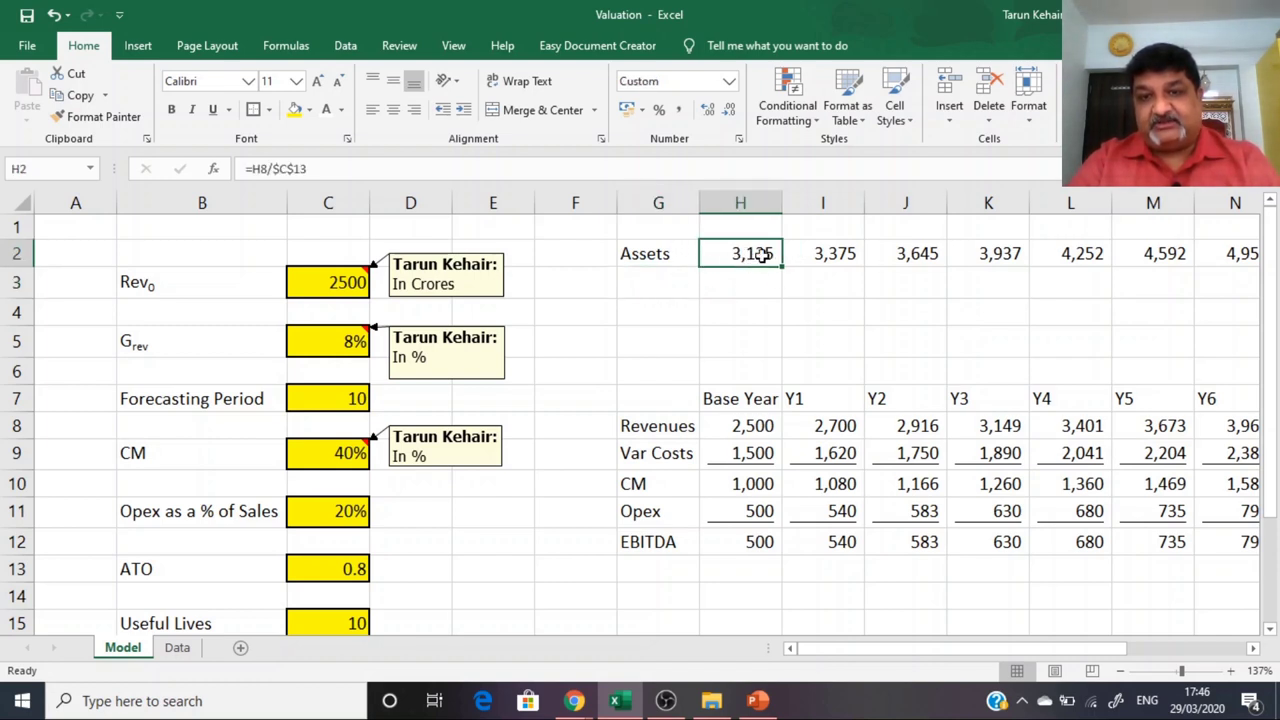
{"action": "left_click", "coordinate": [649, 289]}
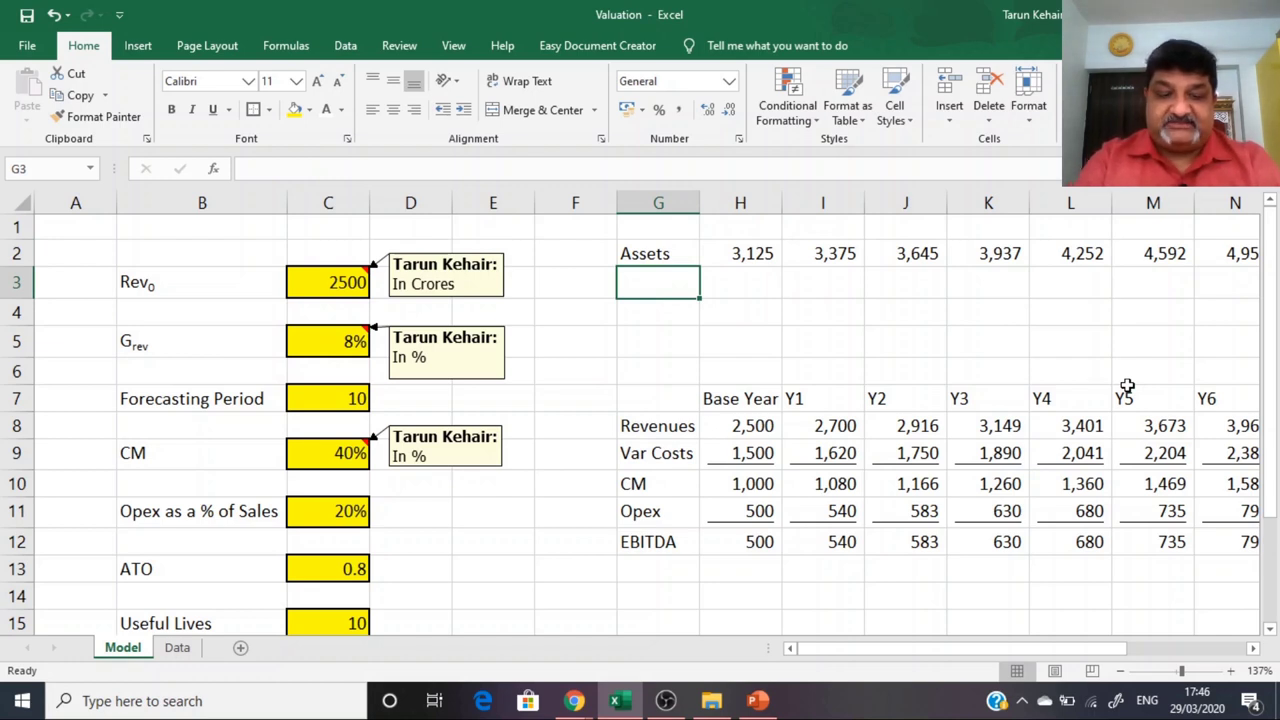
Step: Rename the Assets label in G2 to CB Assets
{"action": "type", "text": "Dep"}
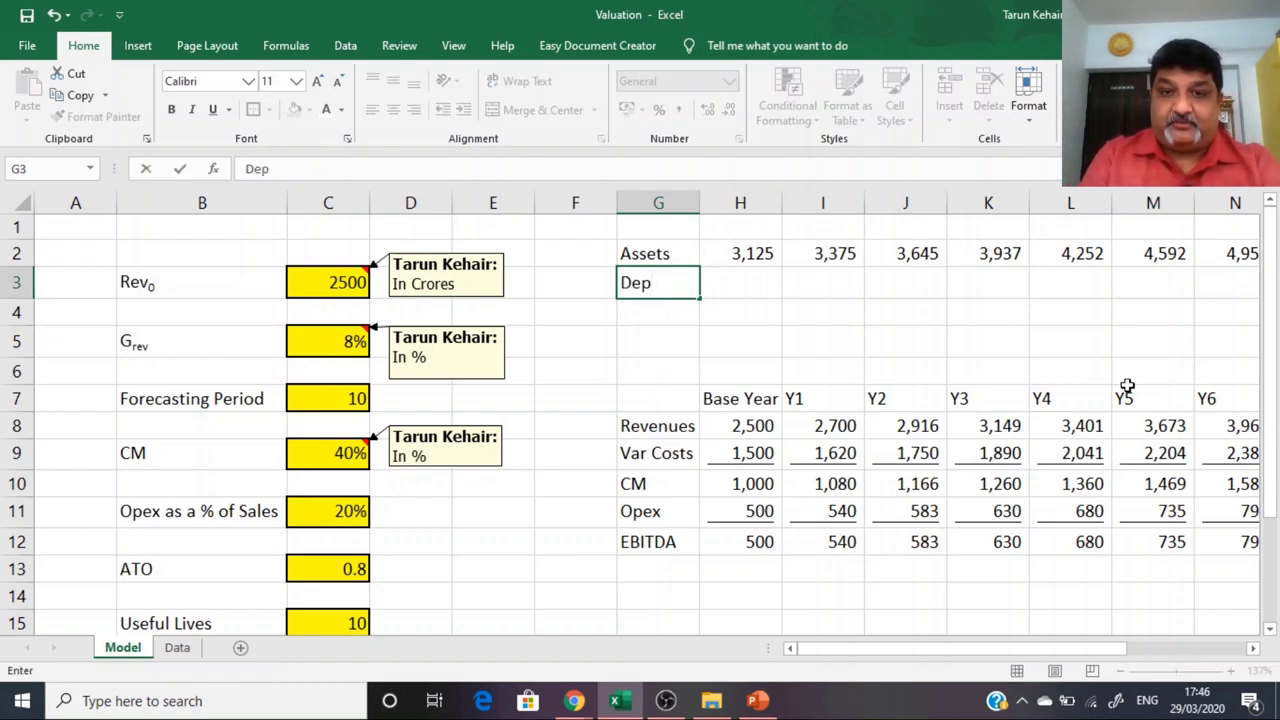
{"action": "key", "text": "Escape"}
{"action": "key", "text": "Up"}
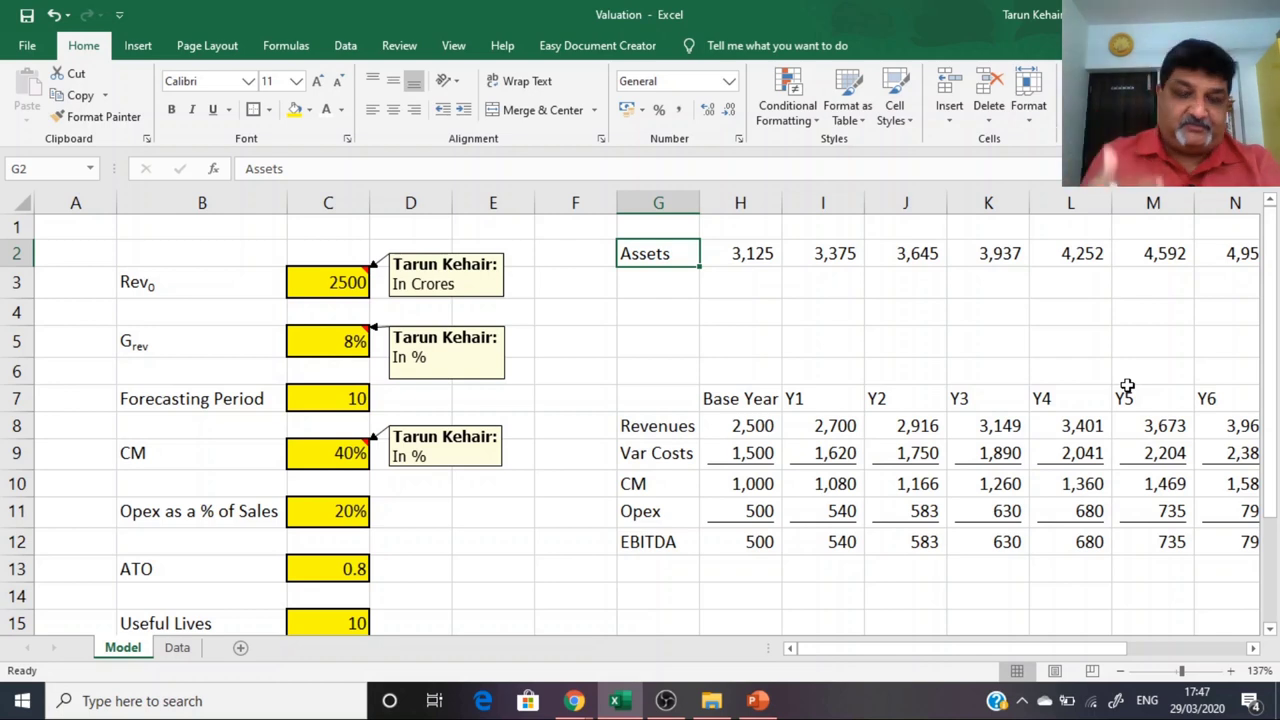
{"action": "left_click", "coordinate": [250, 169]}
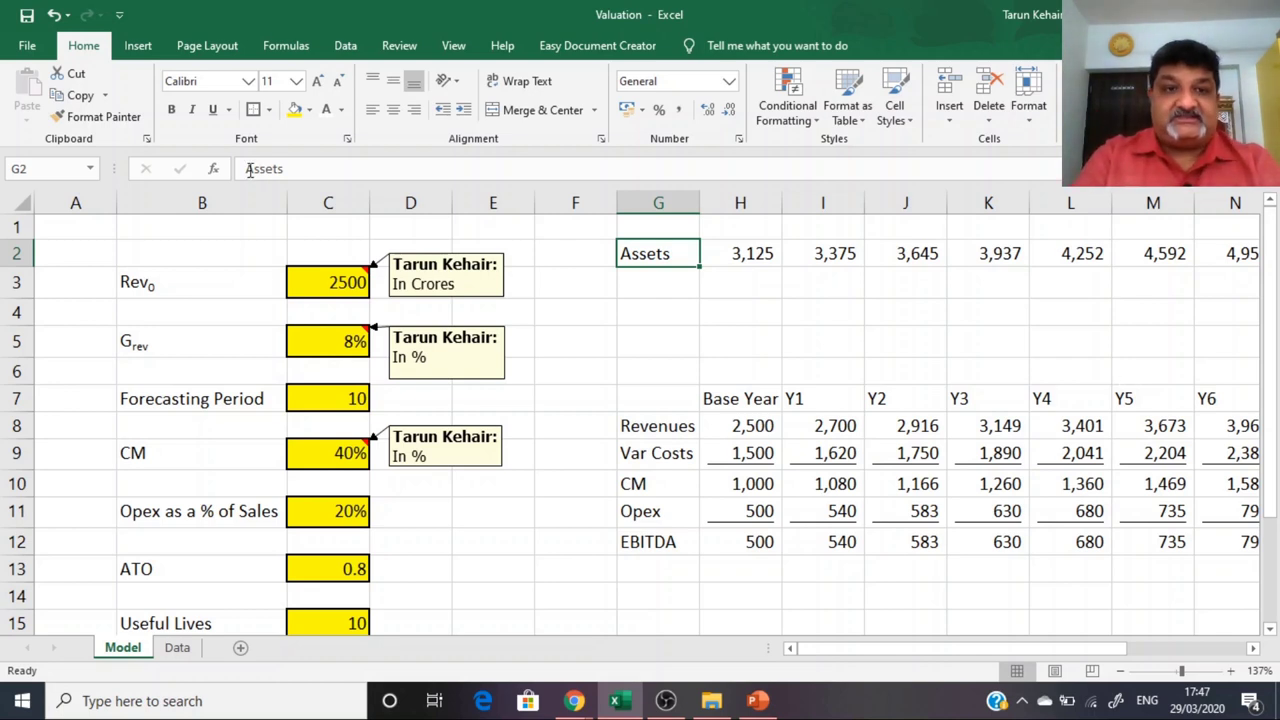
{"action": "type", "text": "CB"}
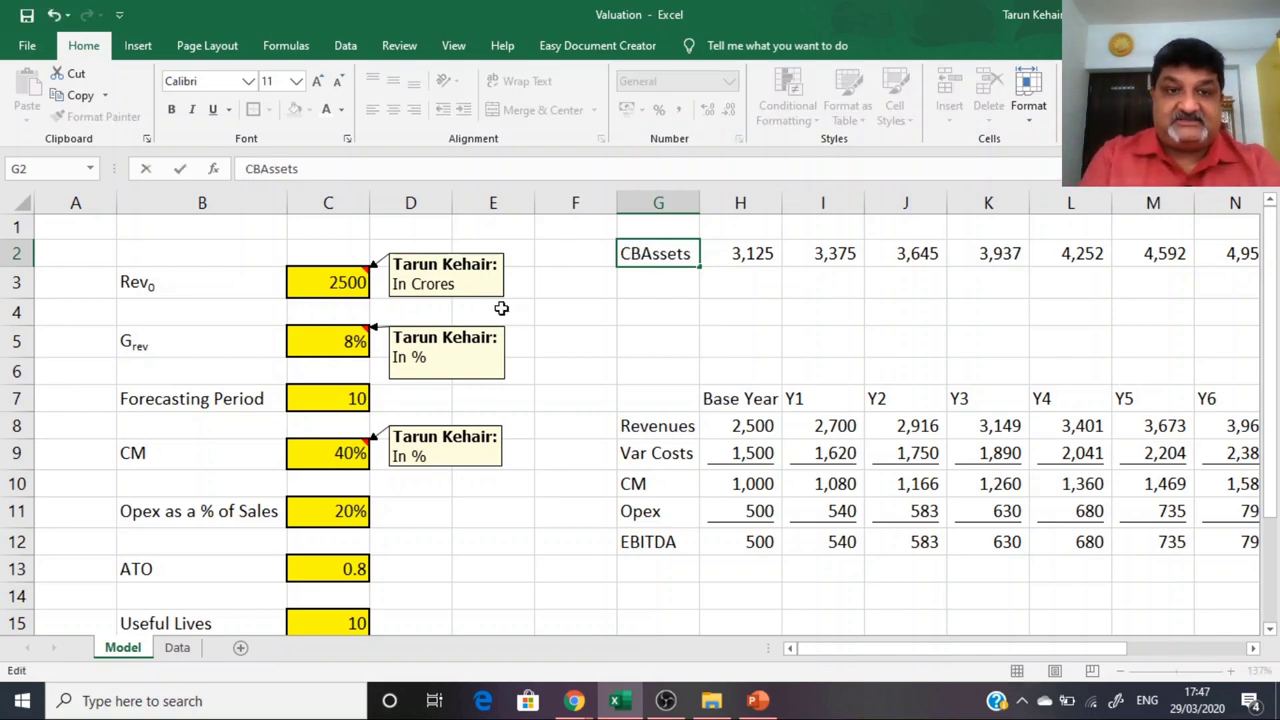
{"action": "key", "text": "Return"}
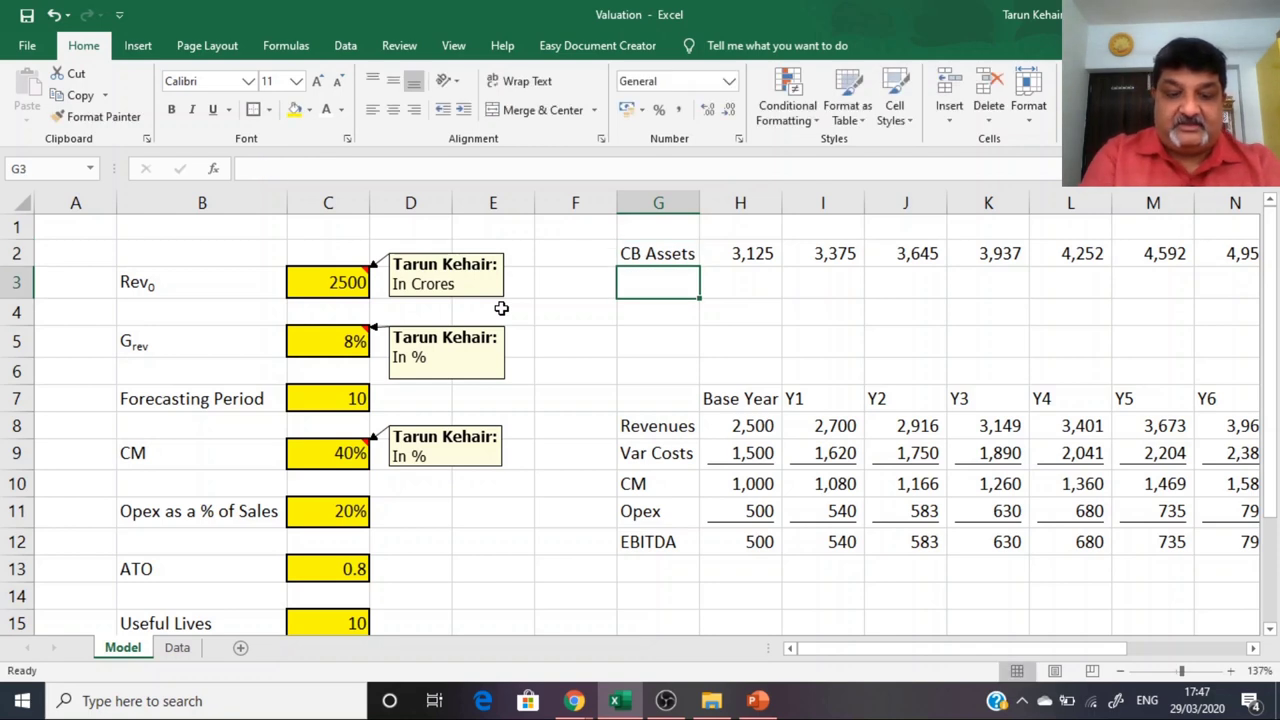
Step: Enter row labels Dep, OB Asset and Capex in G3, G4 and G5
{"action": "type", "text": "Deprec"}
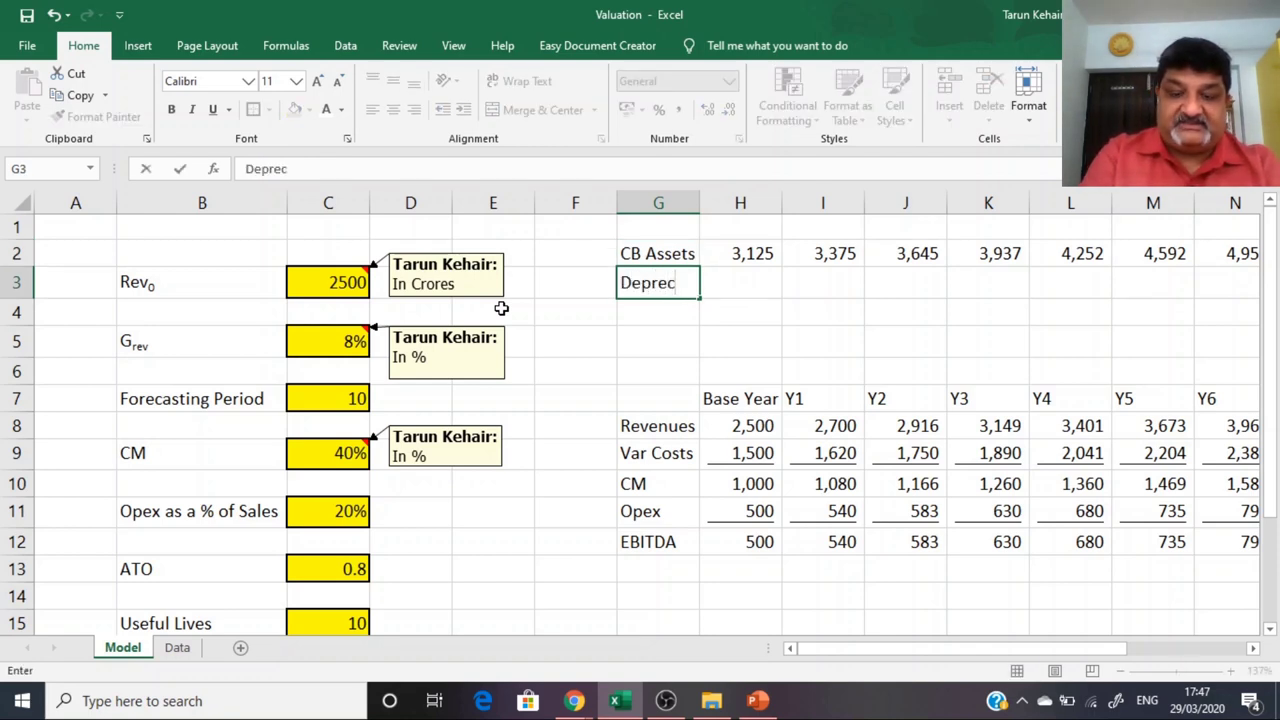
{"action": "type", "text": "iat"}
{"action": "key", "text": "BackSpace"}
{"action": "key", "text": "BackSpace"}
{"action": "key", "text": "BackSpace"}
{"action": "key", "text": "BackSpace"}
{"action": "key", "text": "BackSpace"}
{"action": "key", "text": "BackSpace"}
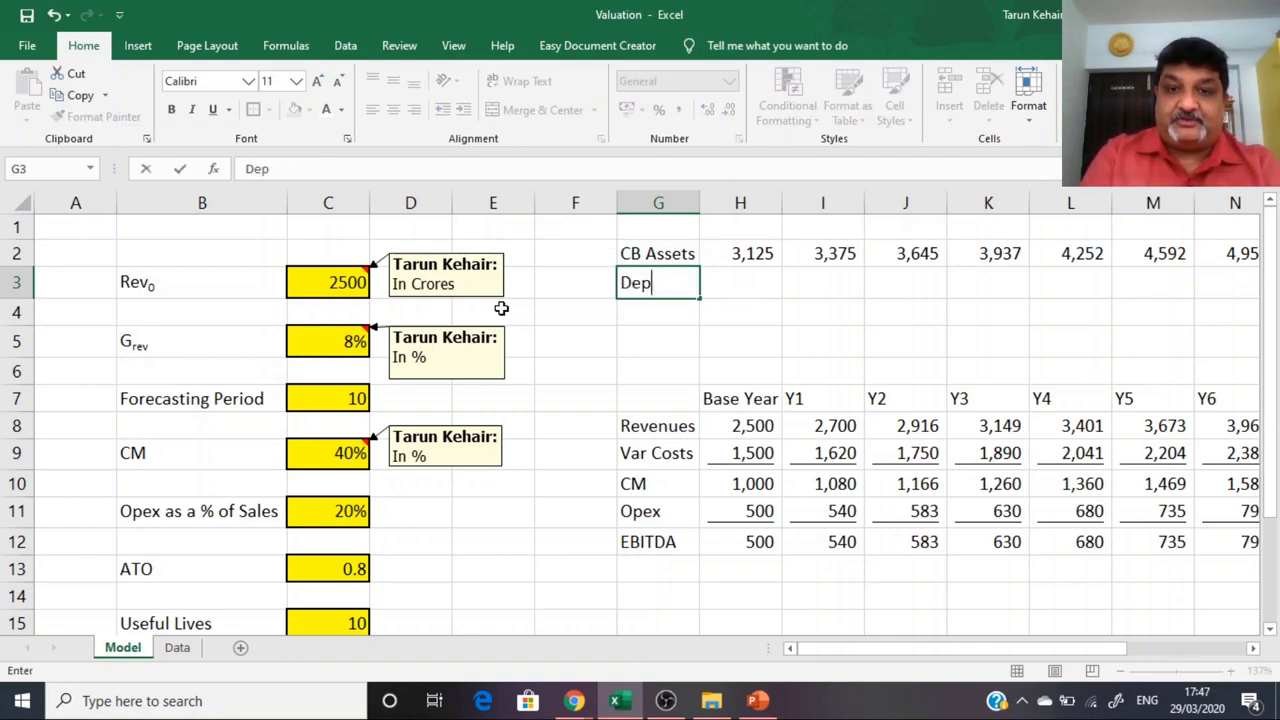
{"action": "key", "text": "Return"}
{"action": "type", "text": "OB "}
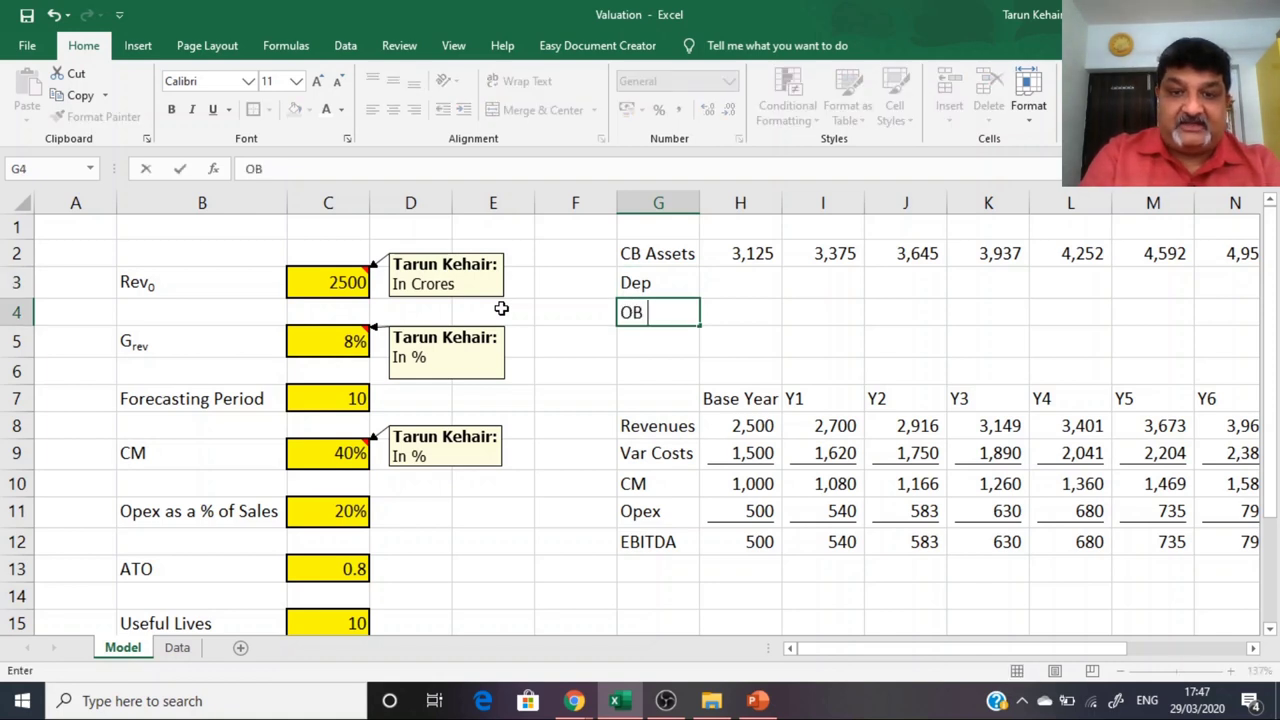
{"action": "type", "text": "Asse"}
{"action": "key", "text": "BackSpace"}
{"action": "key", "text": "BackSpace"}
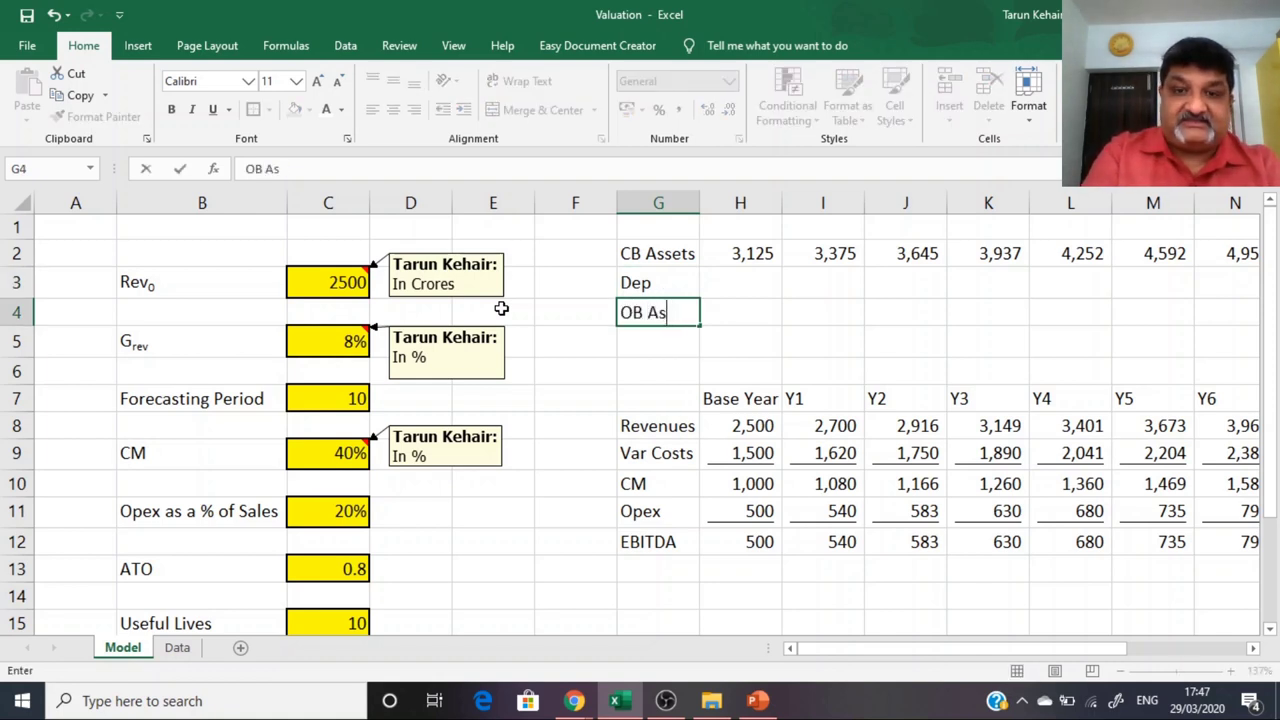
{"action": "type", "text": "srt"}
{"action": "key", "text": "BackSpace"}
{"action": "key", "text": "BackSpace"}
{"action": "type", "text": "et"}
{"action": "key", "text": "Return"}
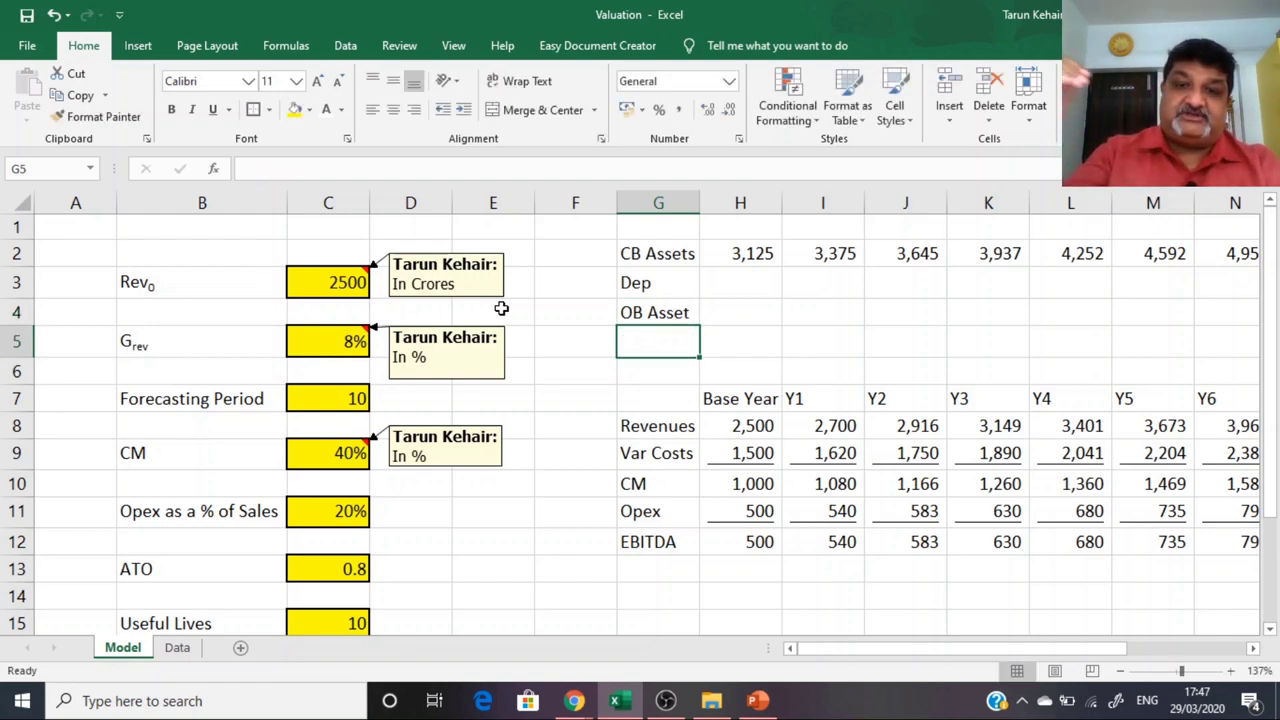
{"action": "type", "text": "Capex"}
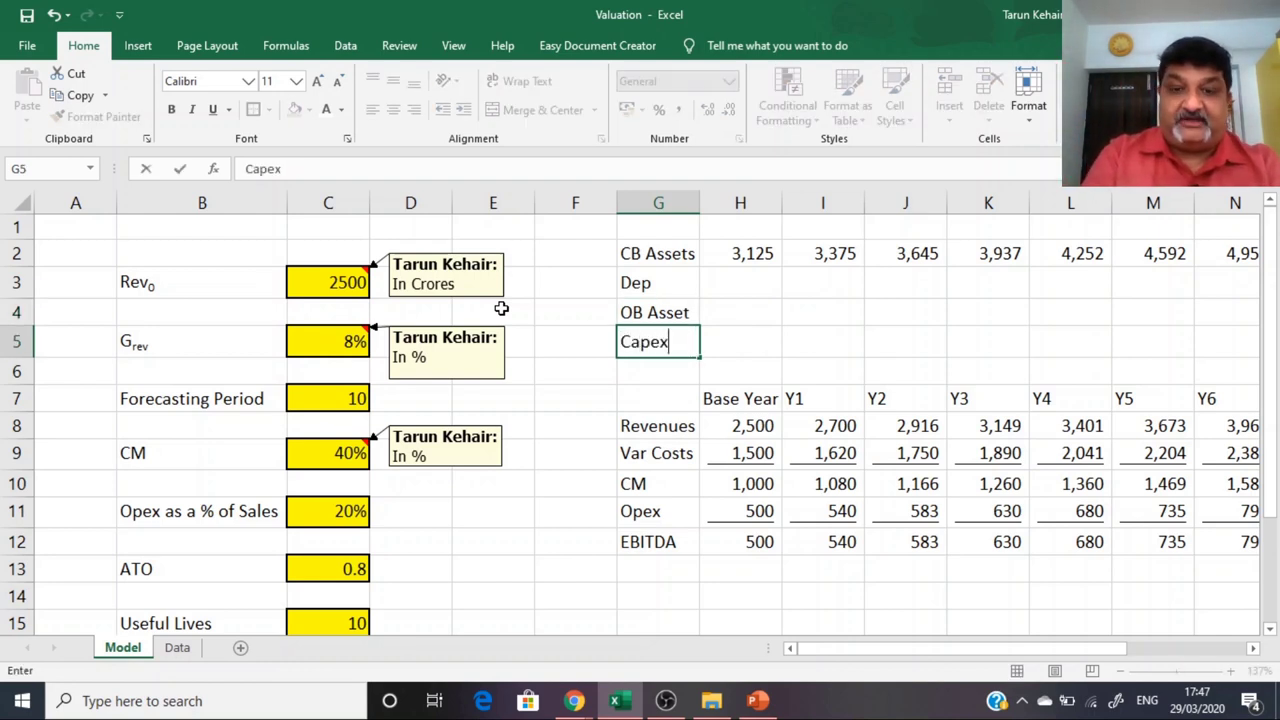
{"action": "key", "text": "Return"}
{"action": "key", "text": "Up"}
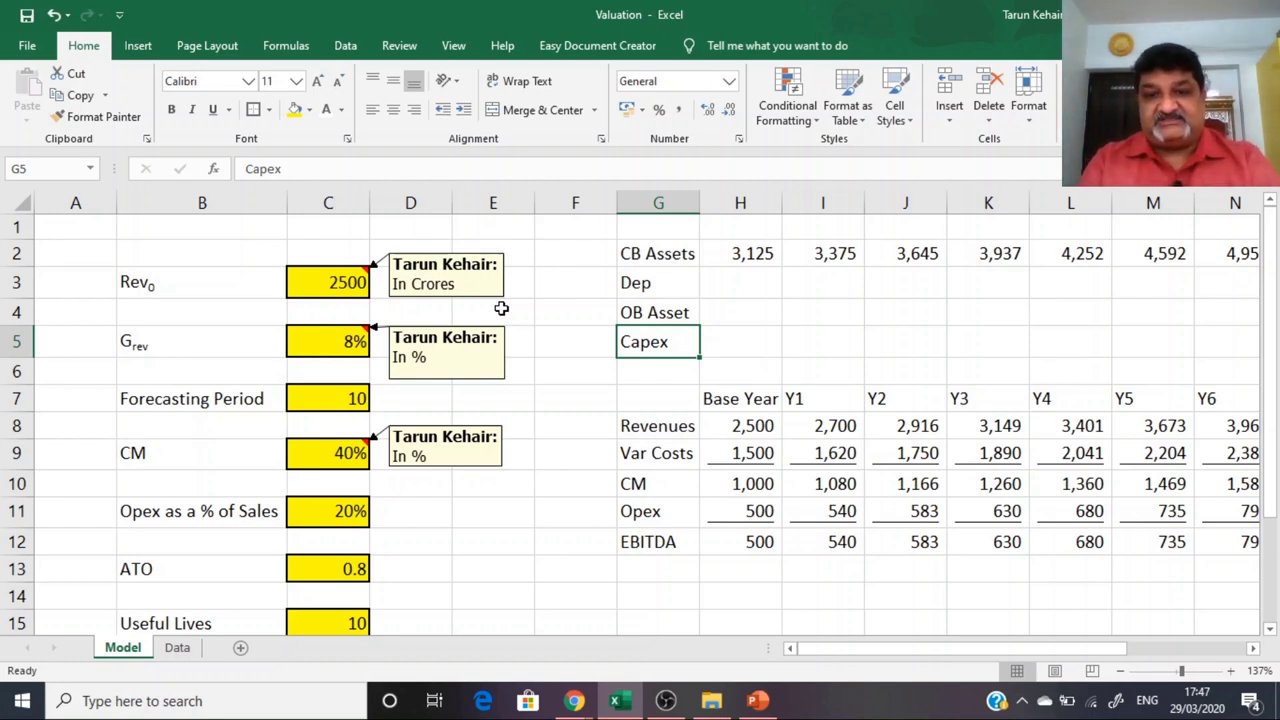
{"action": "left_click", "coordinate": [738, 288]}
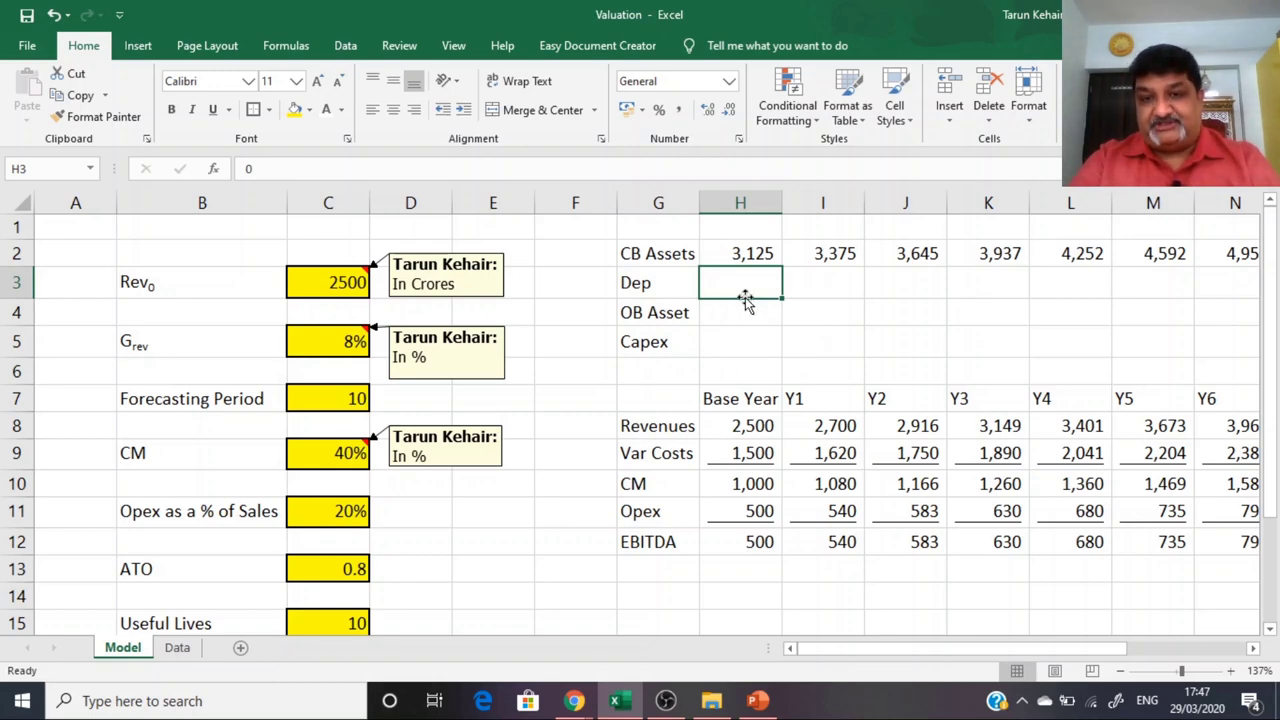
Step: Enter the depreciation formula =H2/C15 in H3
{"action": "scroll", "coordinate": [745, 300], "scroll_direction": "right", "scroll_amount": 2}
{"action": "key", "text": "Down"}
{"action": "key", "text": "Down"}
{"action": "key", "text": "Down"}
{"action": "key", "text": "Up"}
{"action": "key", "text": "Up"}
{"action": "key", "text": "Up"}
{"action": "key", "text": "Up"}
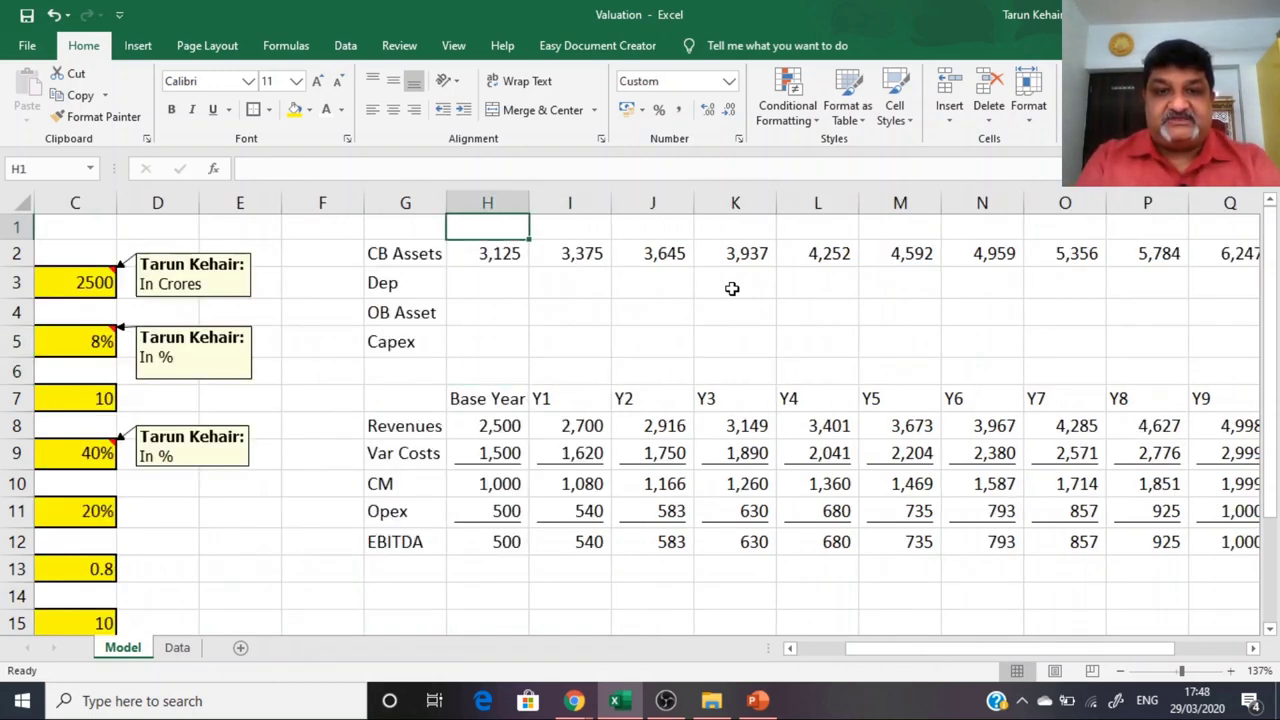
{"action": "key", "text": "Down"}
{"action": "type", "text": "="}
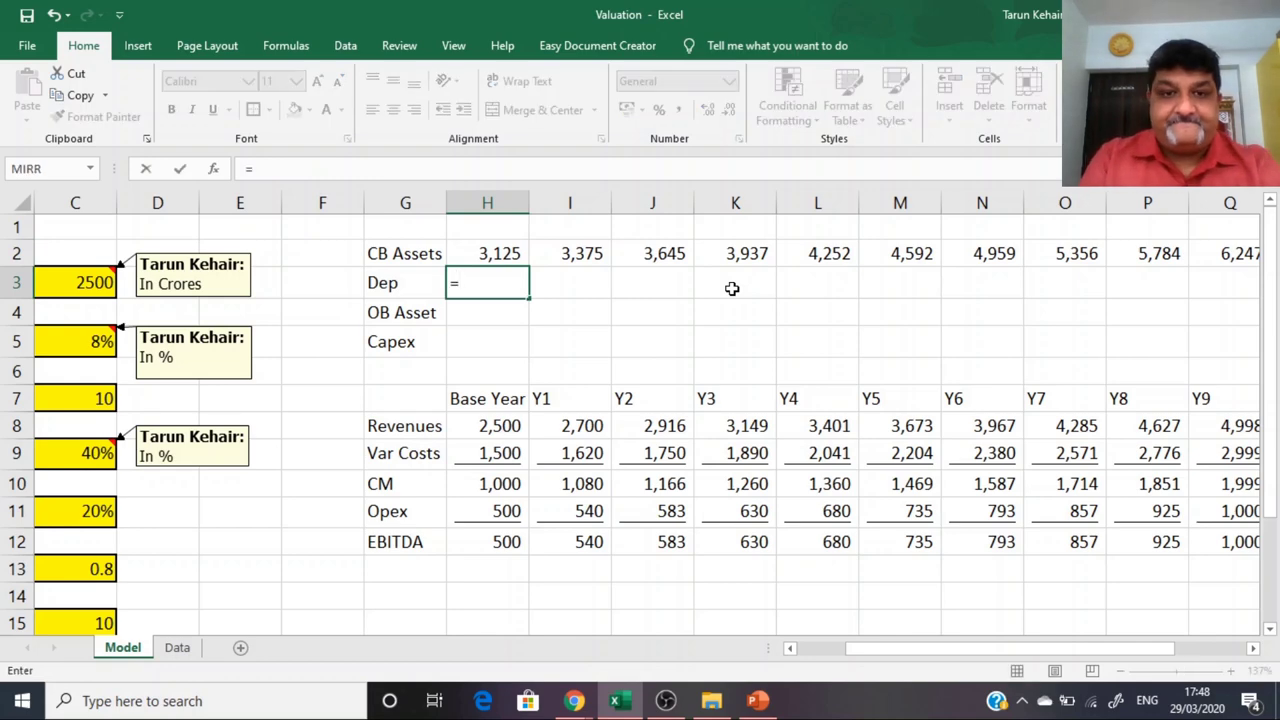
{"action": "type", "text": "H2/"}
{"action": "key", "text": "Down"}
{"action": "key", "text": "Down"}
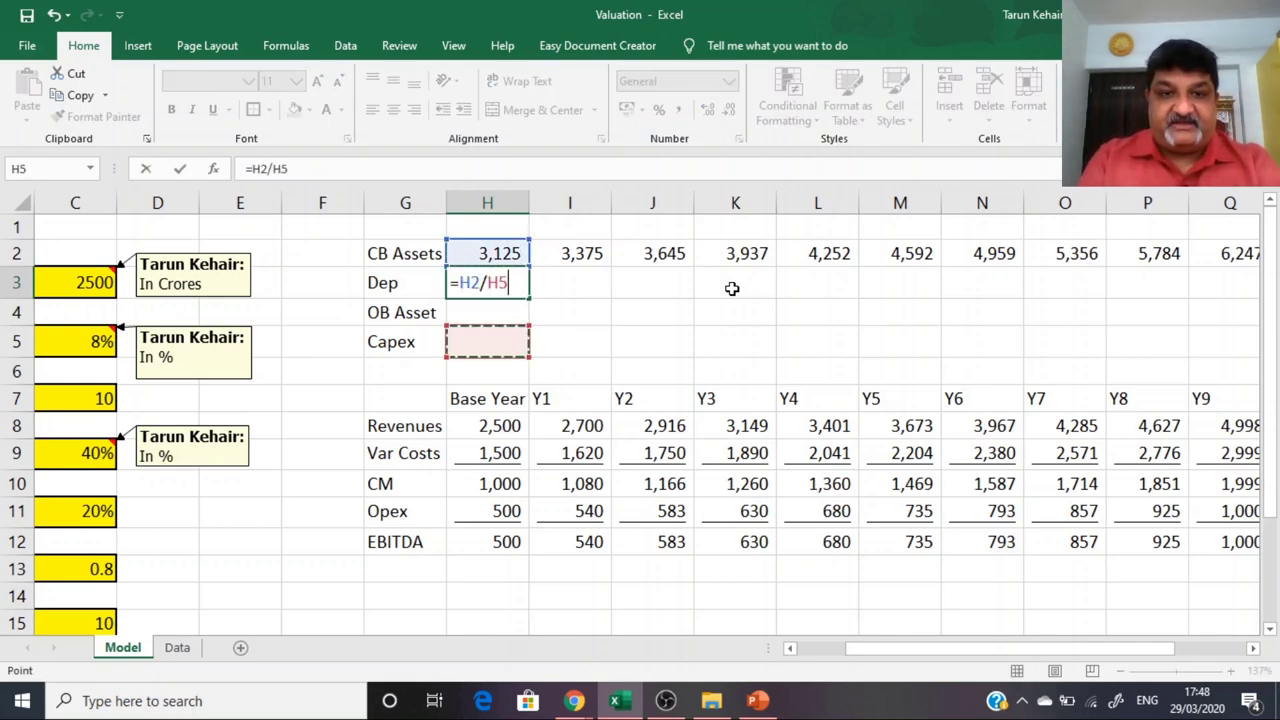
{"action": "key", "text": "Down"}
{"action": "key", "text": "Down"}
{"action": "key", "text": "Down"}
{"action": "key", "text": "Down"}
{"action": "key", "text": "Down"}
{"action": "key", "text": "Down"}
{"action": "key", "text": "Down"}
{"action": "key", "text": "Down"}
{"action": "key", "text": "Down"}
{"action": "key", "text": "Down"}
{"action": "key", "text": "Left"}
{"action": "key", "text": "Left"}
{"action": "key", "text": "Left"}
{"action": "key", "text": "Left"}
{"action": "key", "text": "Left"}
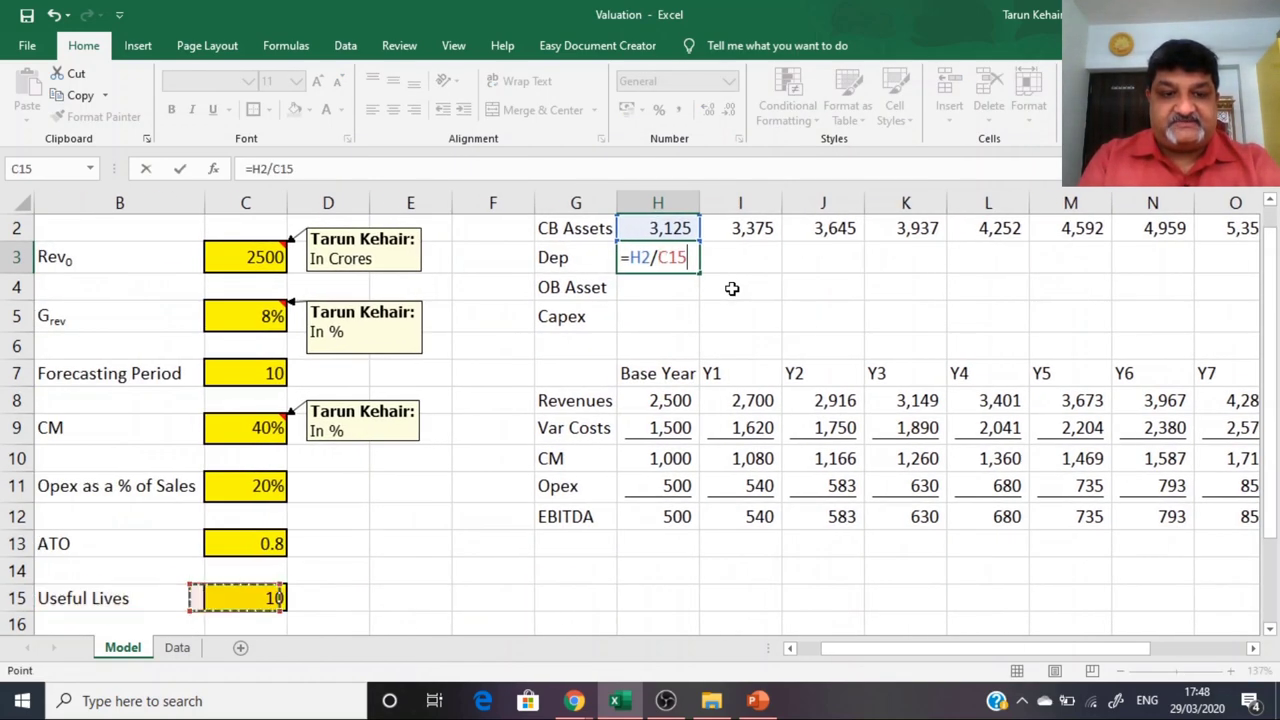
{"action": "key", "text": "Return"}
{"action": "key", "text": "Up"}
{"action": "key", "text": "Up"}
{"action": "key", "text": "Up"}
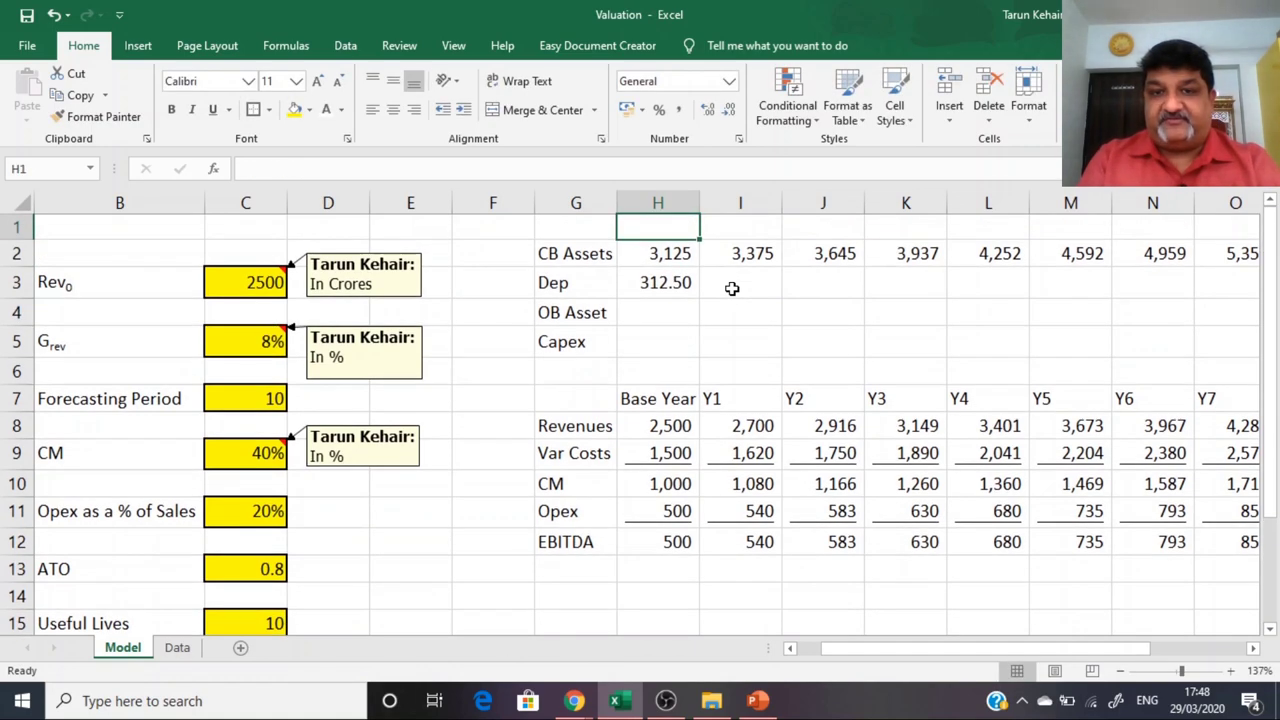
{"action": "key", "text": "Down"}
{"action": "key", "text": "Down"}
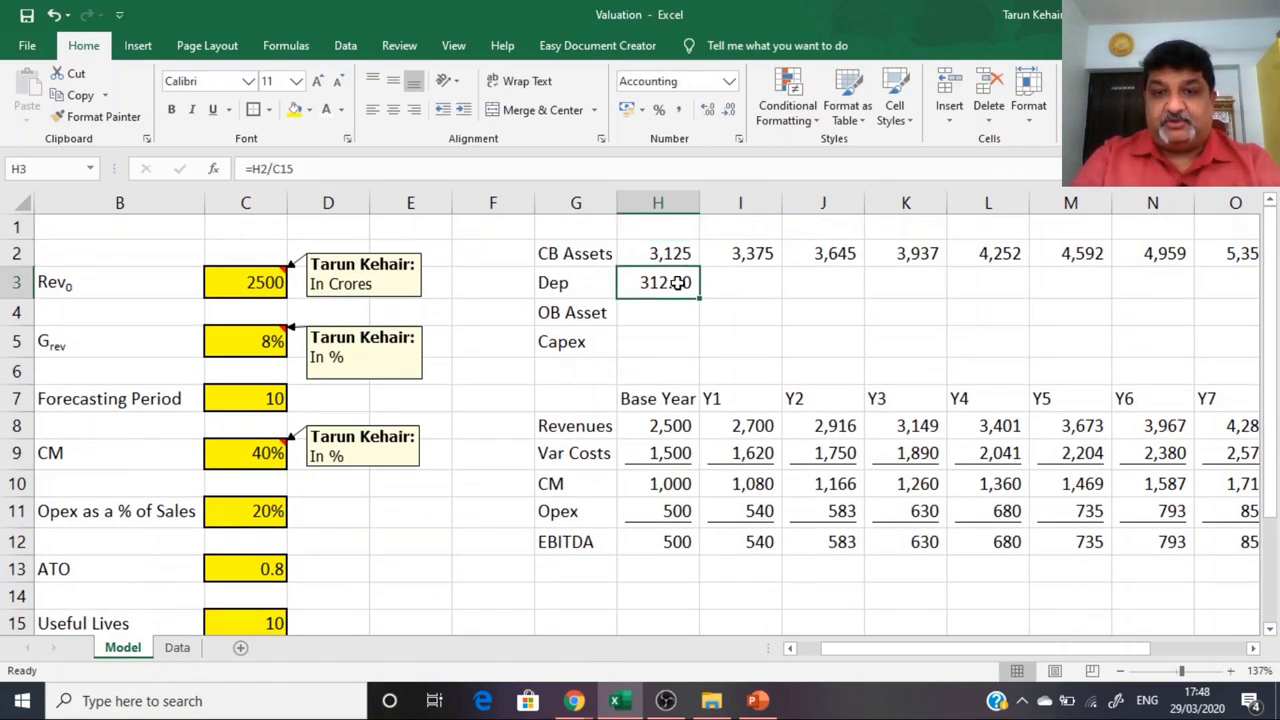
Step: Apply Comma Style to the Dep–Capex rows and show depreciation as a whole number, 313
{"action": "left_click_drag", "start_coordinate": [677, 284], "coordinate": [1272, 335]}
{"action": "left_click", "coordinate": [335, 285]}
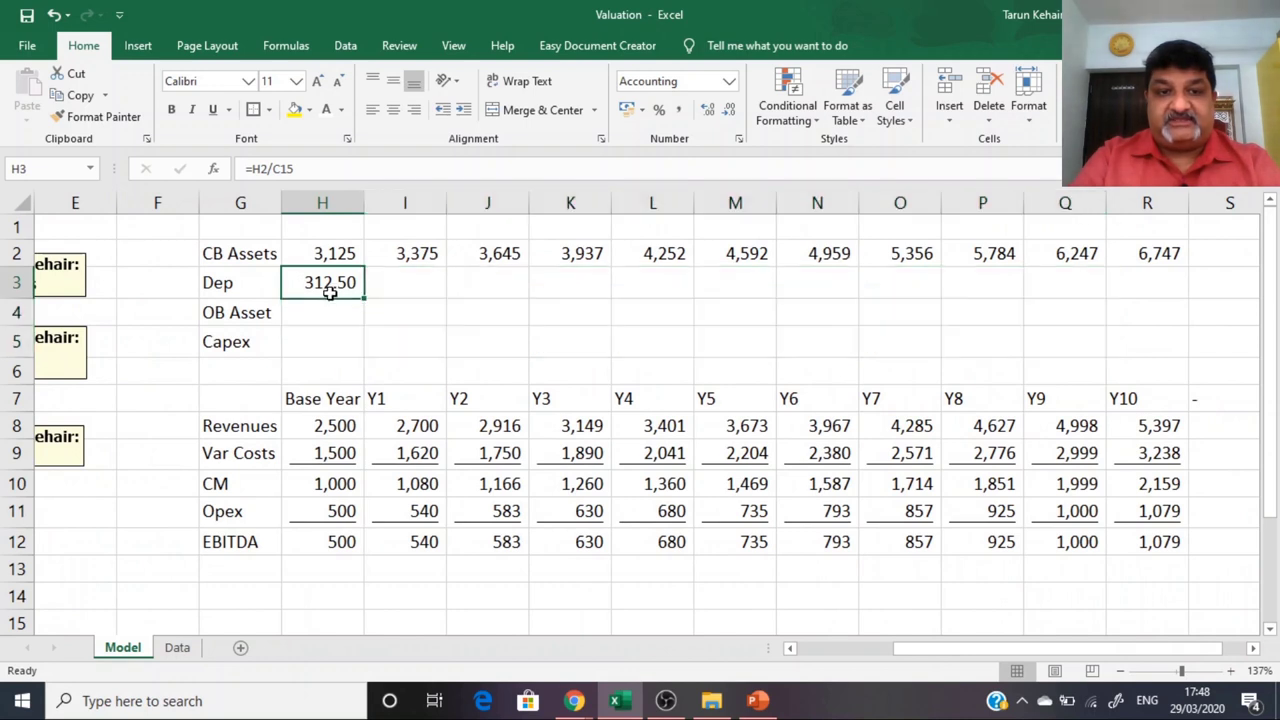
{"action": "left_click_drag", "start_coordinate": [335, 285], "coordinate": [1134, 346]}
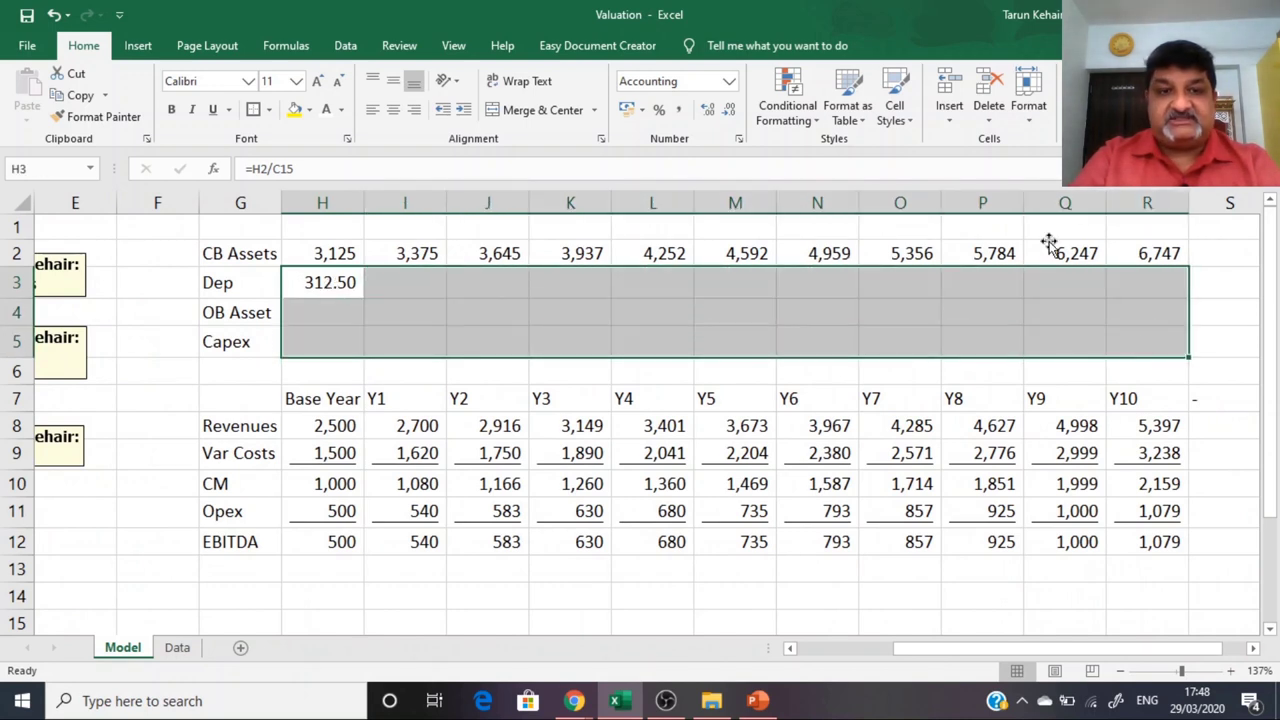
{"action": "left_click", "coordinate": [679, 113]}
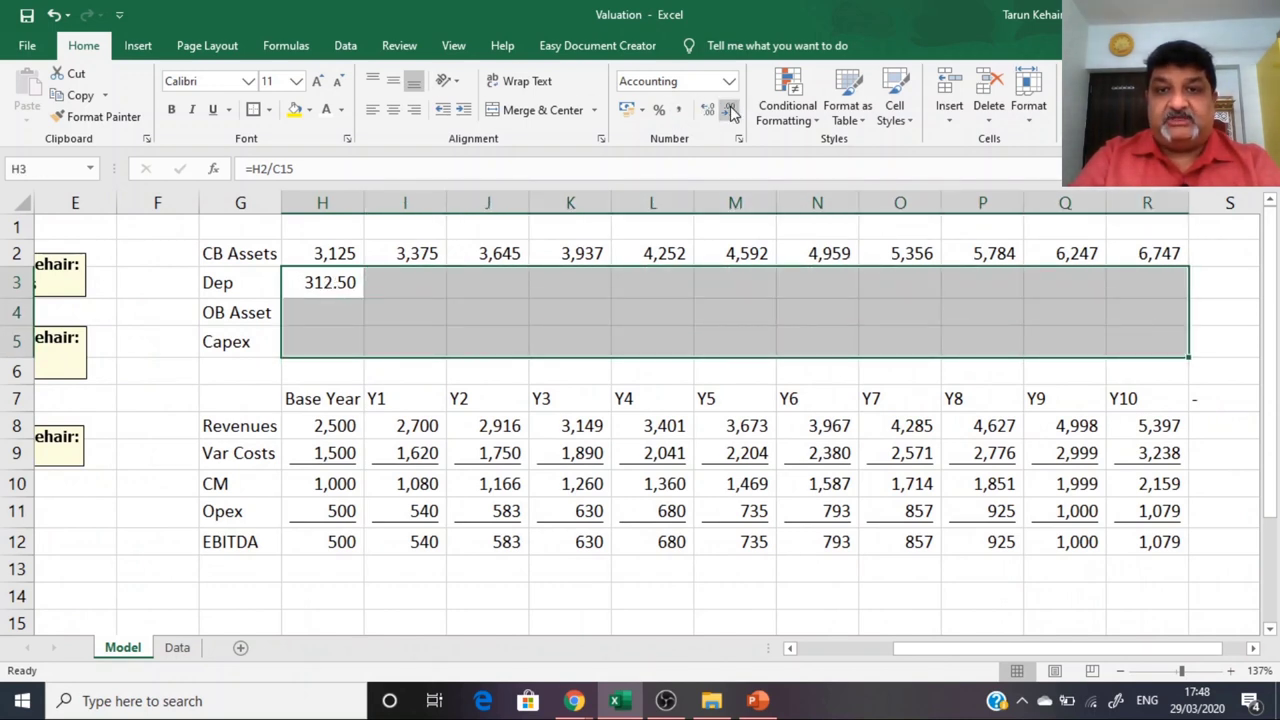
{"action": "left_click", "coordinate": [731, 111]}
{"action": "left_click", "coordinate": [731, 111]}
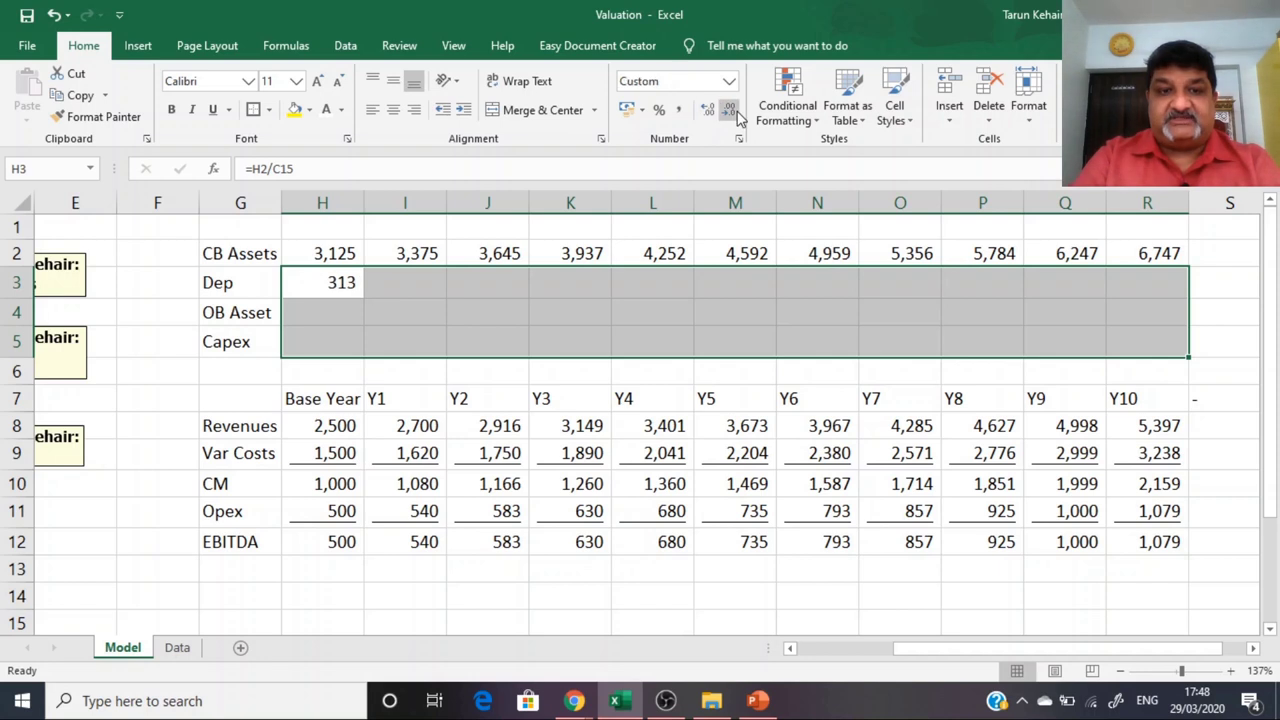
{"action": "left_click", "coordinate": [352, 291]}
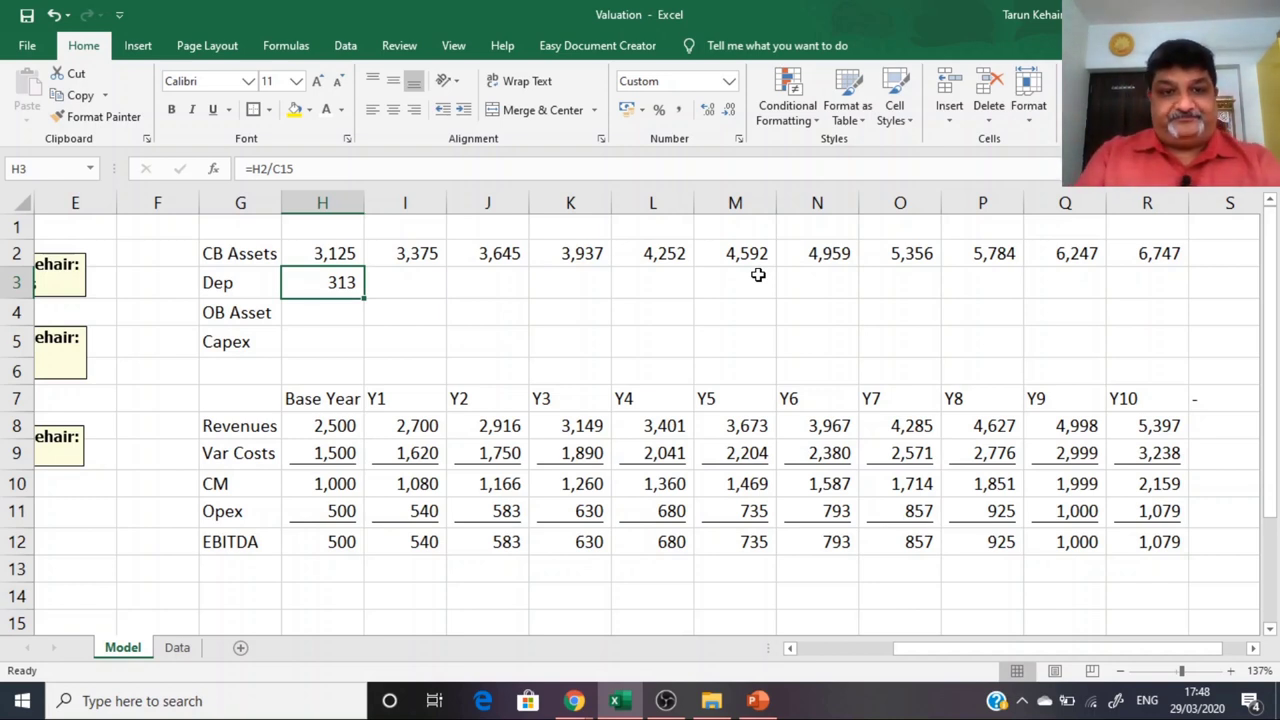
Step: Clear the depreciation formula from H3 and add a 'DA' label in the row below EBITDA
{"action": "key", "text": "Delete"}
{"action": "key", "text": "Right"}
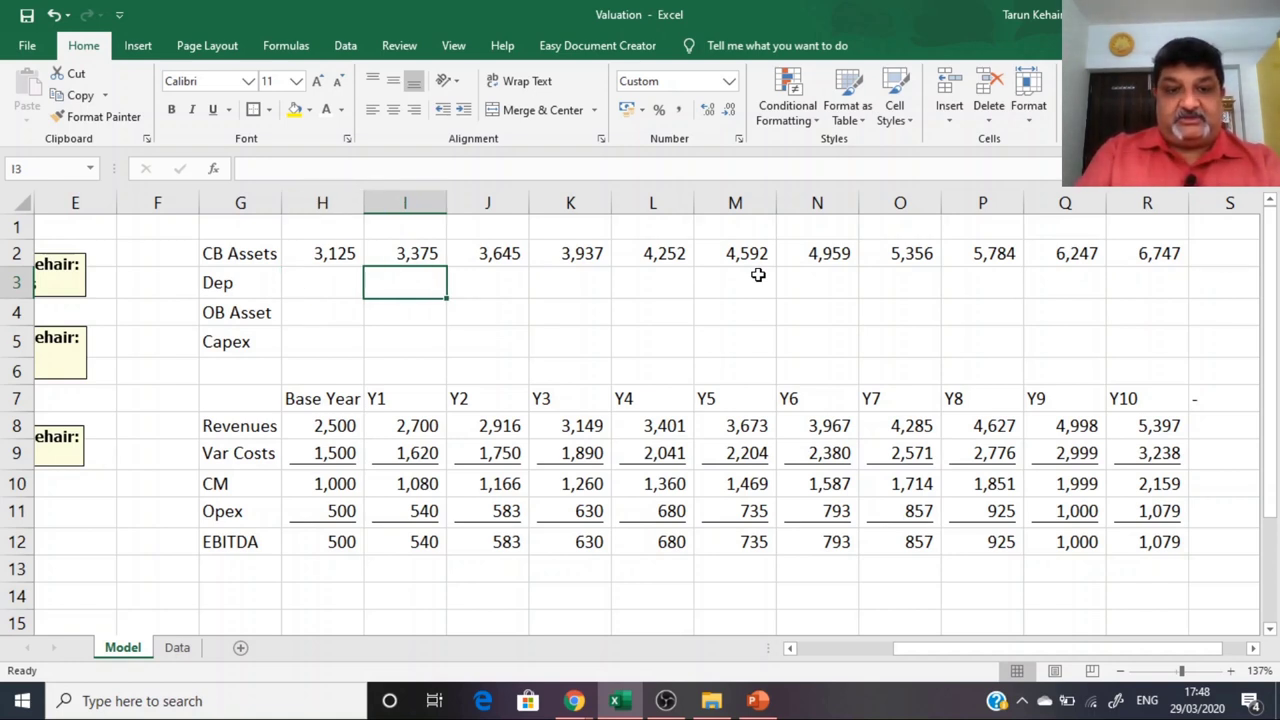
{"action": "key", "text": "Down"}
{"action": "key", "text": "Down"}
{"action": "key", "text": "Down"}
{"action": "key", "text": "Down"}
{"action": "key", "text": "Down"}
{"action": "key", "text": "Down"}
{"action": "key", "text": "Down"}
{"action": "key", "text": "Down"}
{"action": "key", "text": "Down"}
{"action": "key", "text": "Left"}
{"action": "key", "text": "Left"}
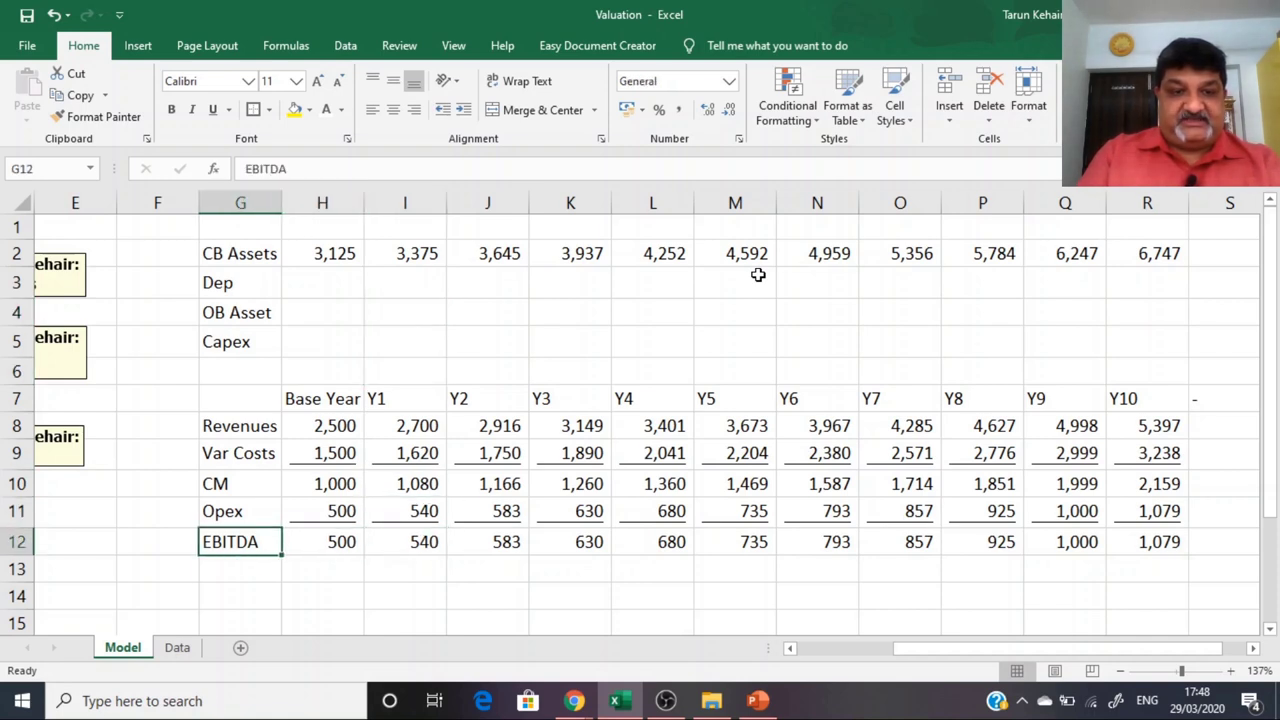
{"action": "key", "text": "Down"}
{"action": "type", "text": "DA"}
{"action": "key", "text": "Right"}
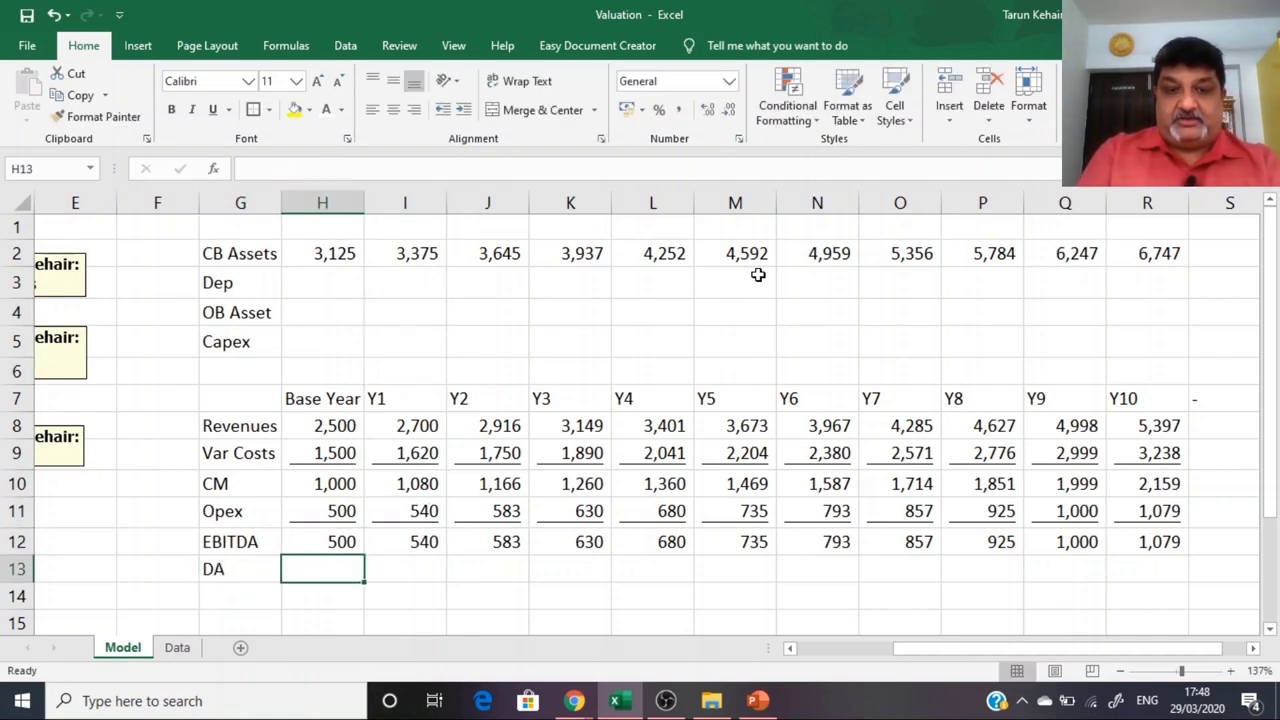
Step: Enter =H2/C15 in H13, dividing base-year CB Assets by Useful Lives
{"action": "type", "text": "="}
{"action": "key", "text": "Up"}
{"action": "key", "text": "ctrl+Up"}
{"action": "key", "text": "ctrl+Up"}
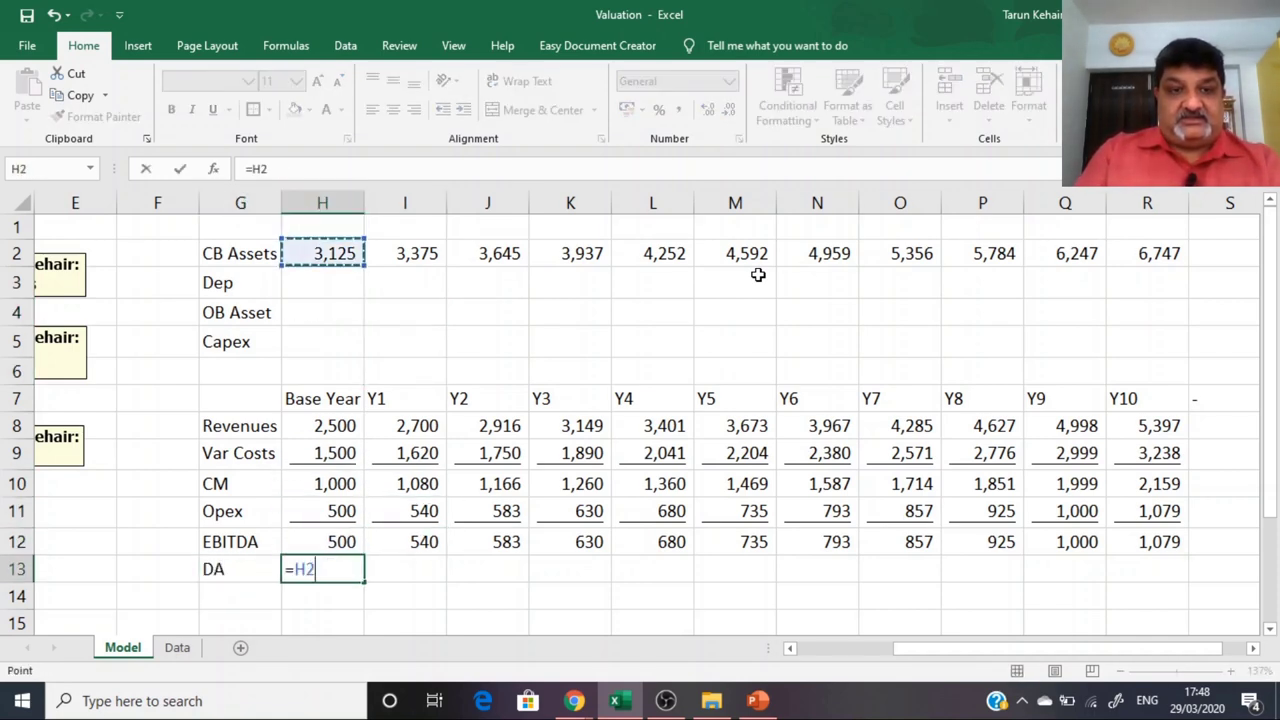
{"action": "type", "text": "/"}
{"action": "key", "text": "Left"}
{"action": "key", "text": "Left"}
{"action": "key", "text": "Left"}
{"action": "key", "text": "Left"}
{"action": "key", "text": "Left"}
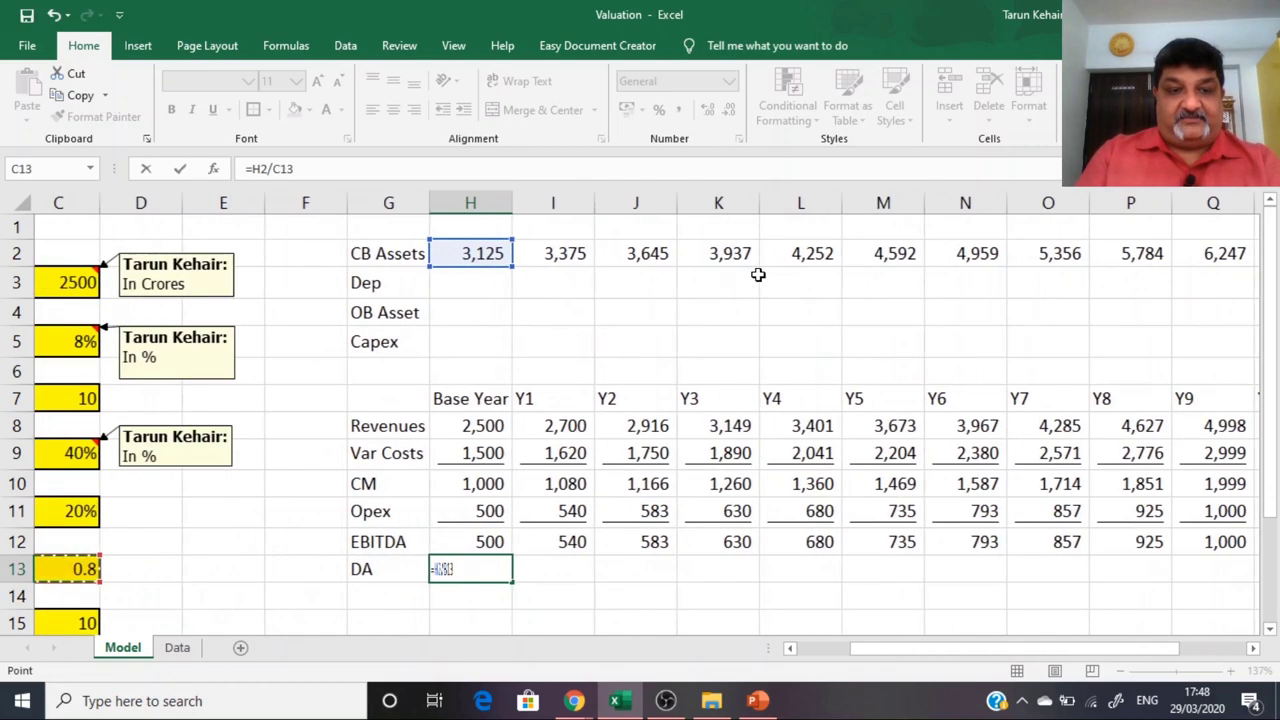
{"action": "key", "text": "Left"}
{"action": "key", "text": "Left"}
{"action": "key", "text": "Down"}
{"action": "key", "text": "Down"}
{"action": "key", "text": "Right"}
{"action": "key", "text": "Right"}
{"action": "key", "text": "Right"}
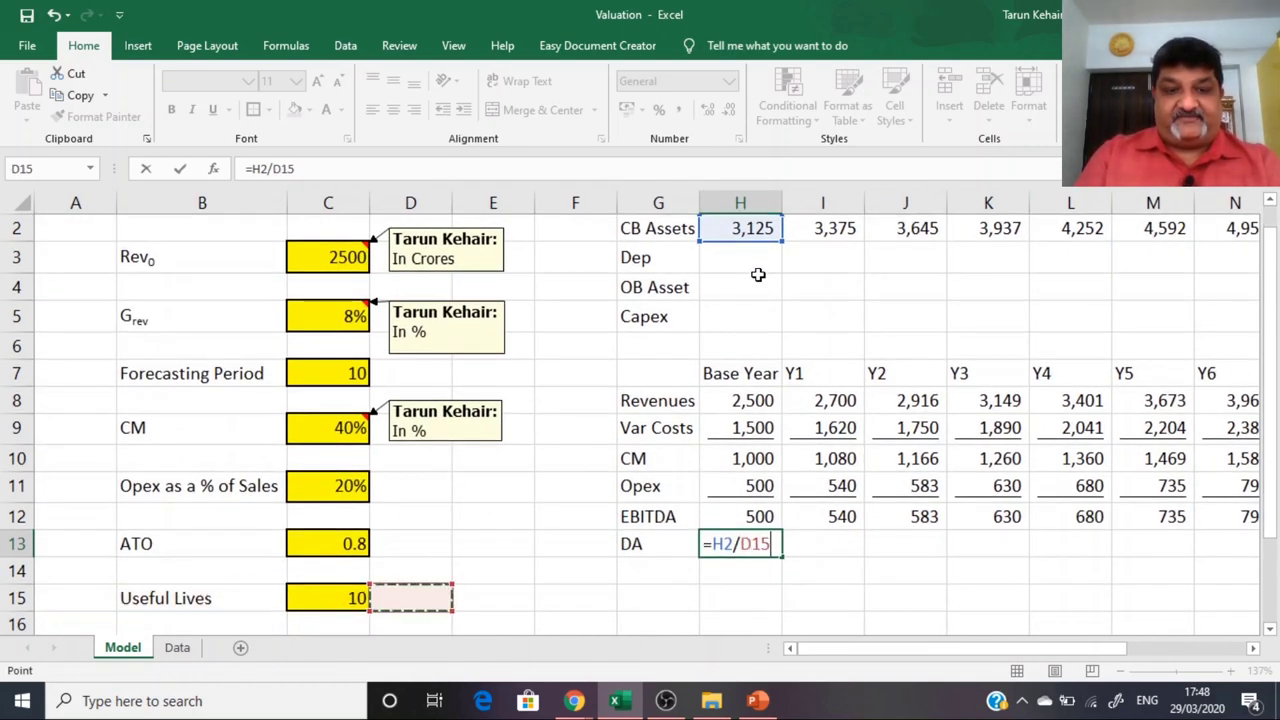
{"action": "key", "text": "Left"}
{"action": "key", "text": "Return"}
{"action": "key", "text": "Left"}
{"action": "key", "text": "Up"}
{"action": "key", "text": "Right"}
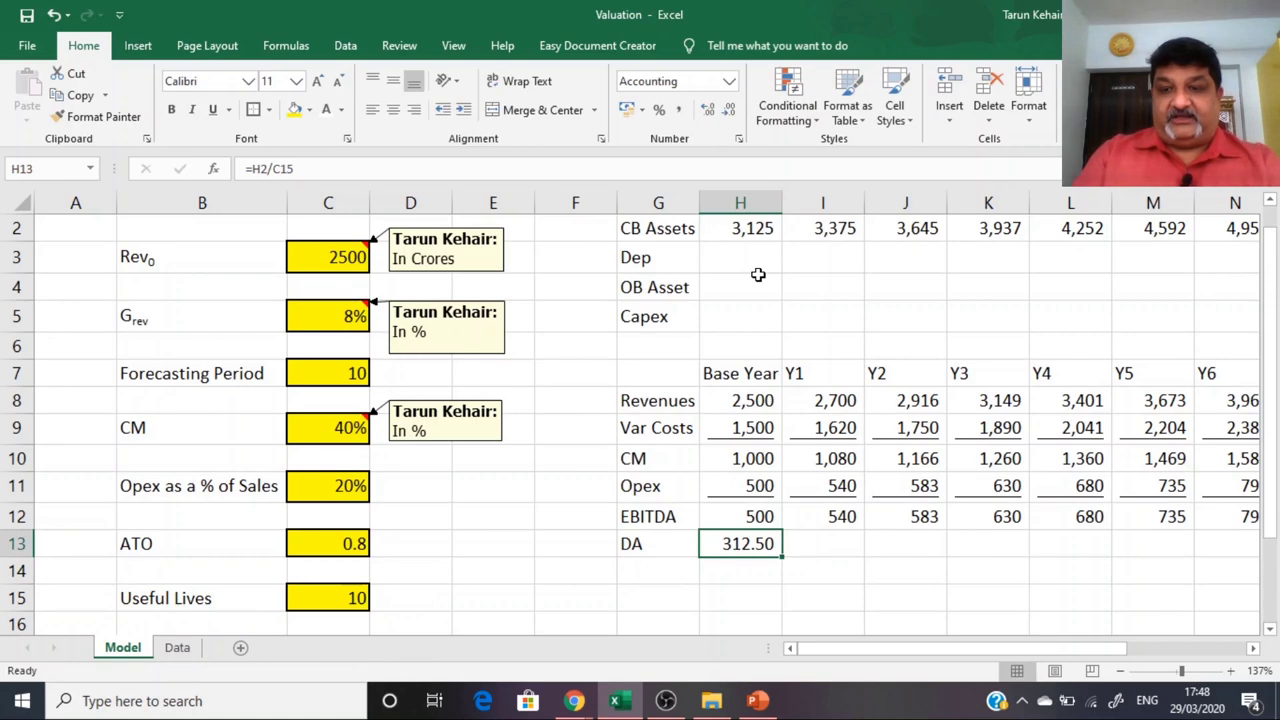
Step: Remove two decimal places from the DA row so H13 shows 313
{"action": "key", "text": "ctrl+shift+Right"}
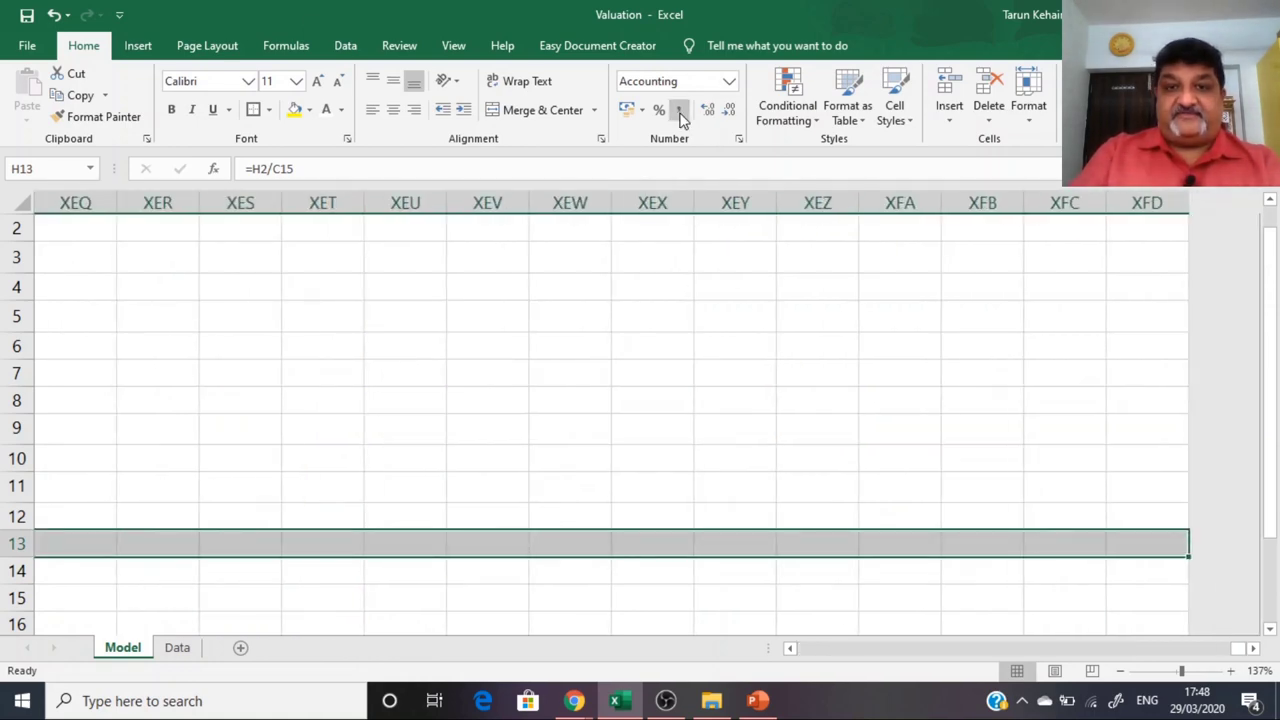
{"action": "left_click", "coordinate": [729, 110]}
{"action": "left_click", "coordinate": [729, 110]}
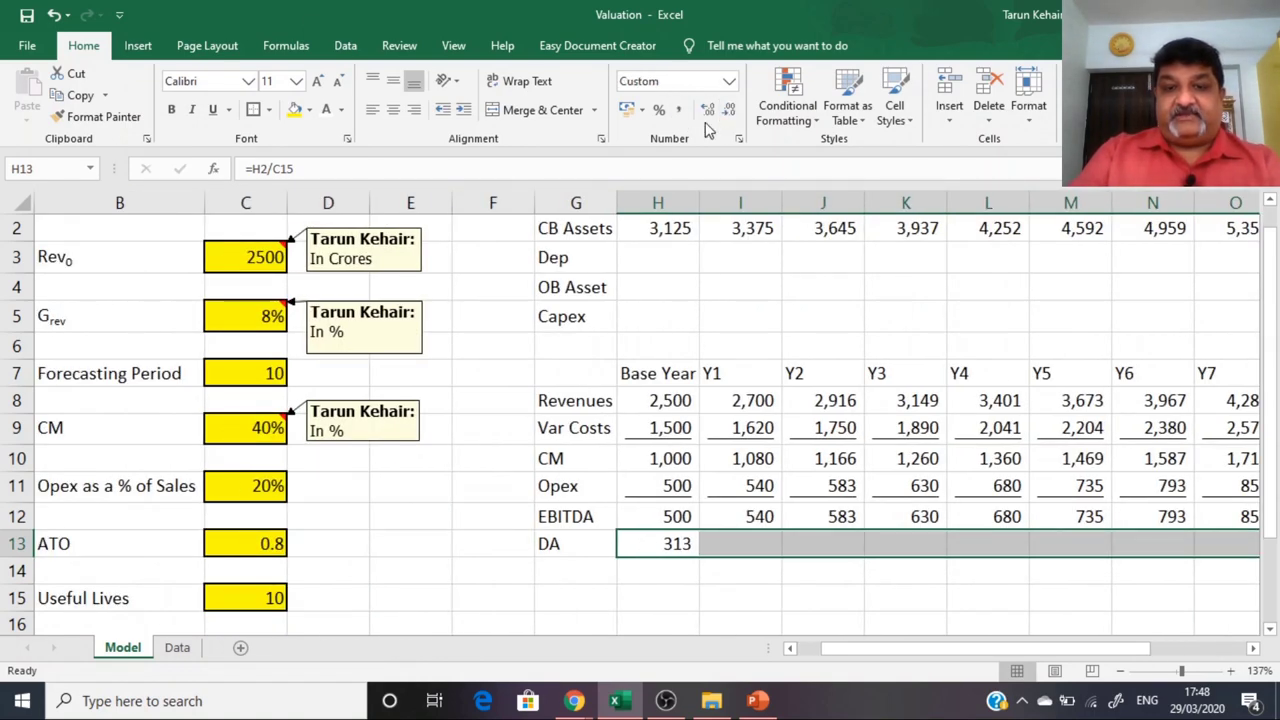
{"action": "left_click", "coordinate": [676, 543]}
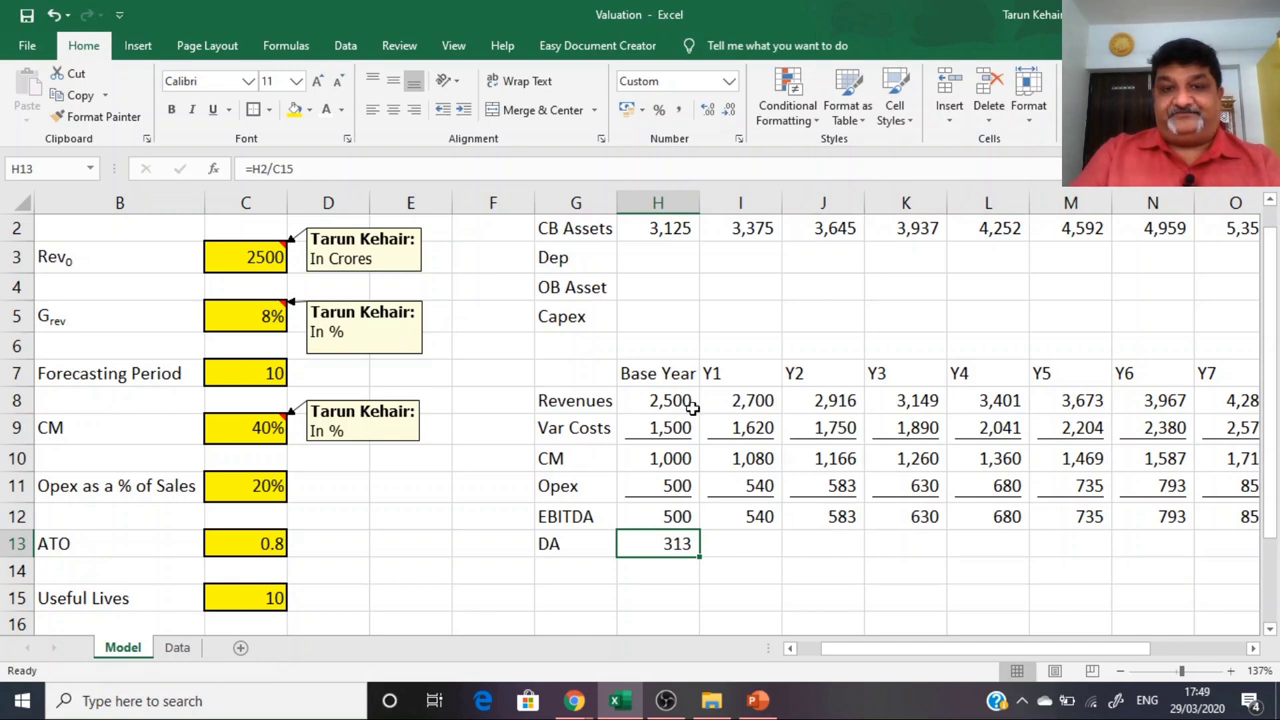
{"action": "scroll", "coordinate": [688, 380], "scroll_direction": "up", "scroll_amount": 1}
{"action": "left_click", "coordinate": [770, 286]}
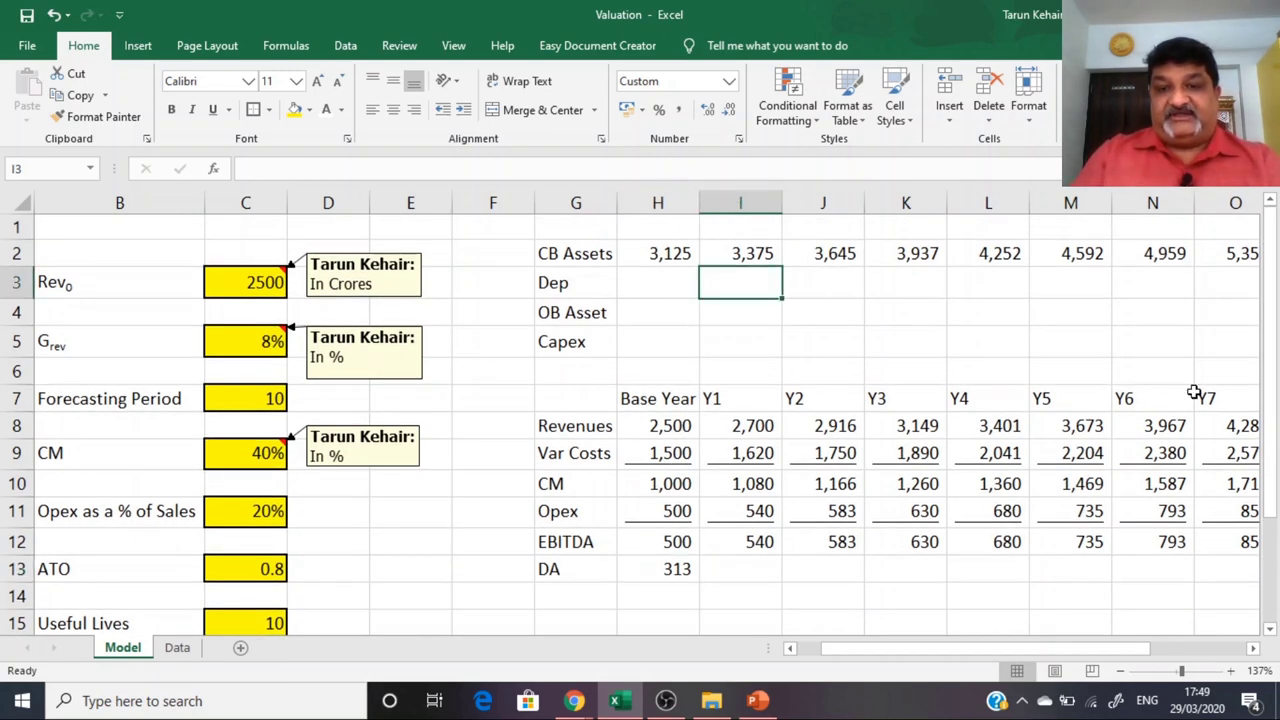
Step: Review the asset schedule cells and the base-year CB Assets formula
{"action": "key", "text": "Up"}
{"action": "key", "text": "Up"}
{"action": "key", "text": "Down"}
{"action": "key", "text": "Down"}
{"action": "key", "text": "Down"}
{"action": "key", "text": "Up"}
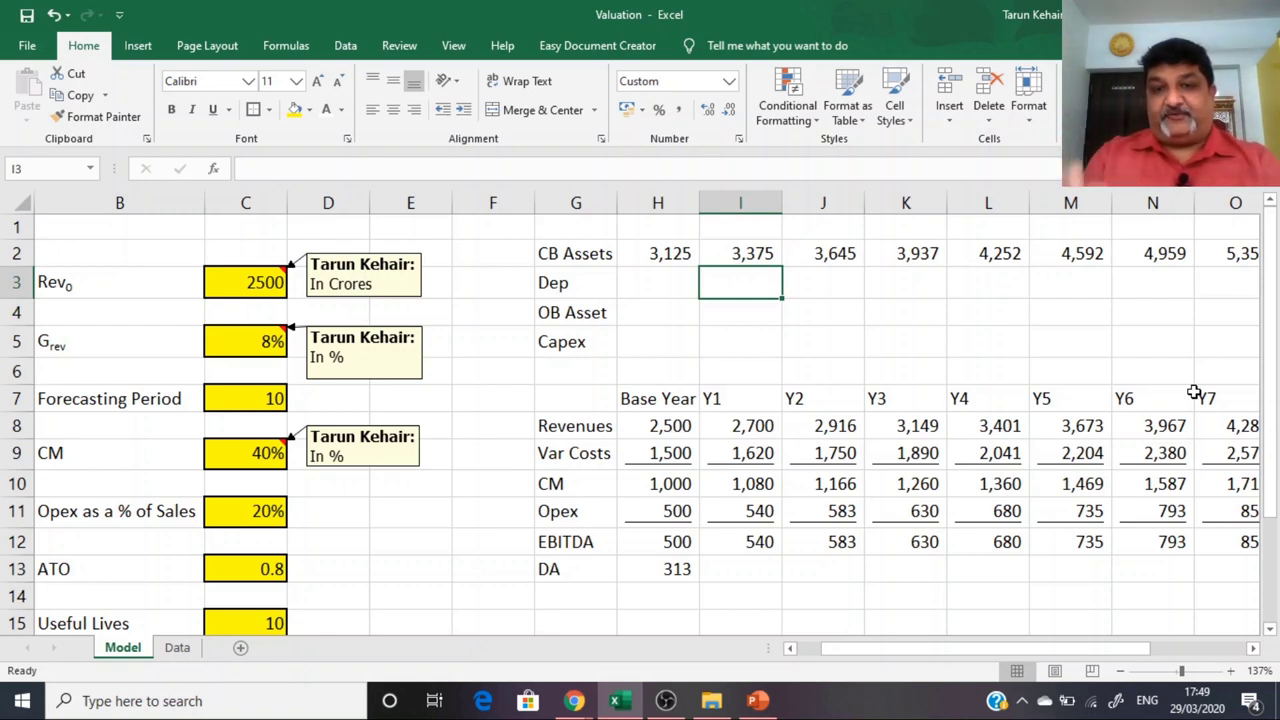
{"action": "key", "text": "Down"}
{"action": "key", "text": "Down"}
{"action": "key", "text": "Down"}
{"action": "key", "text": "Down"}
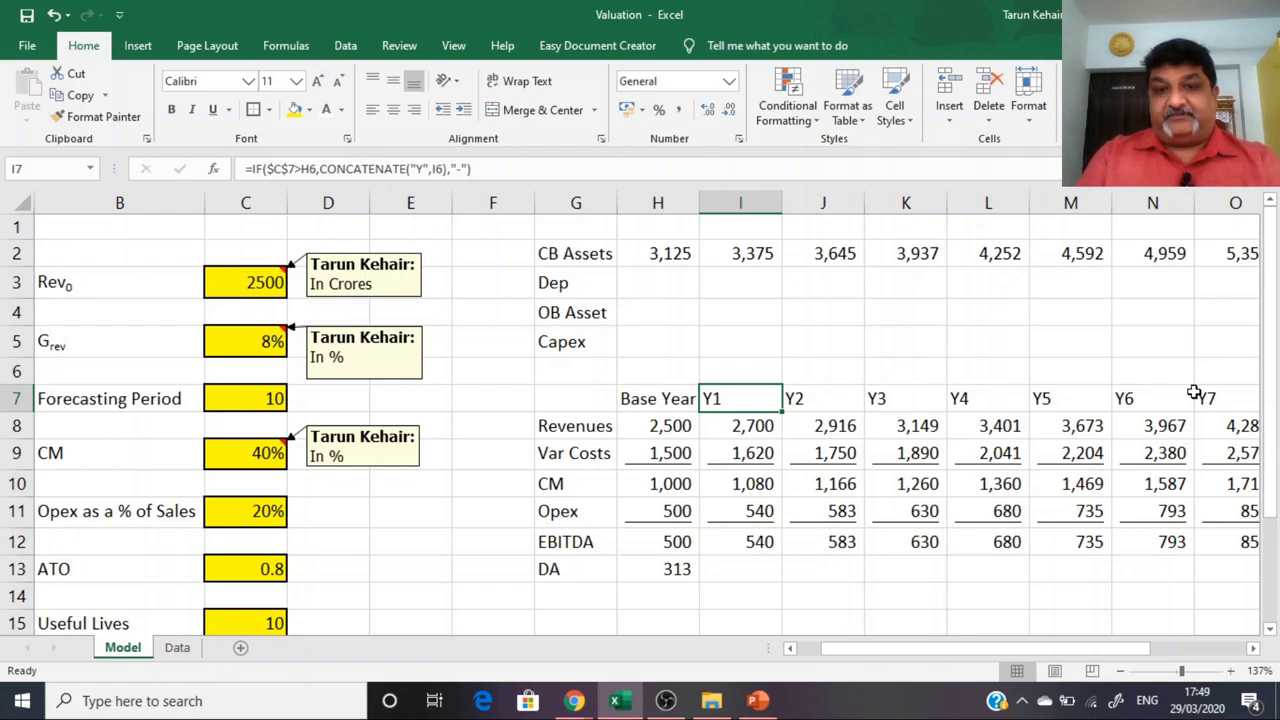
{"action": "key", "text": "Up"}
{"action": "key", "text": "Up"}
{"action": "key", "text": "Up"}
{"action": "key", "text": "Up"}
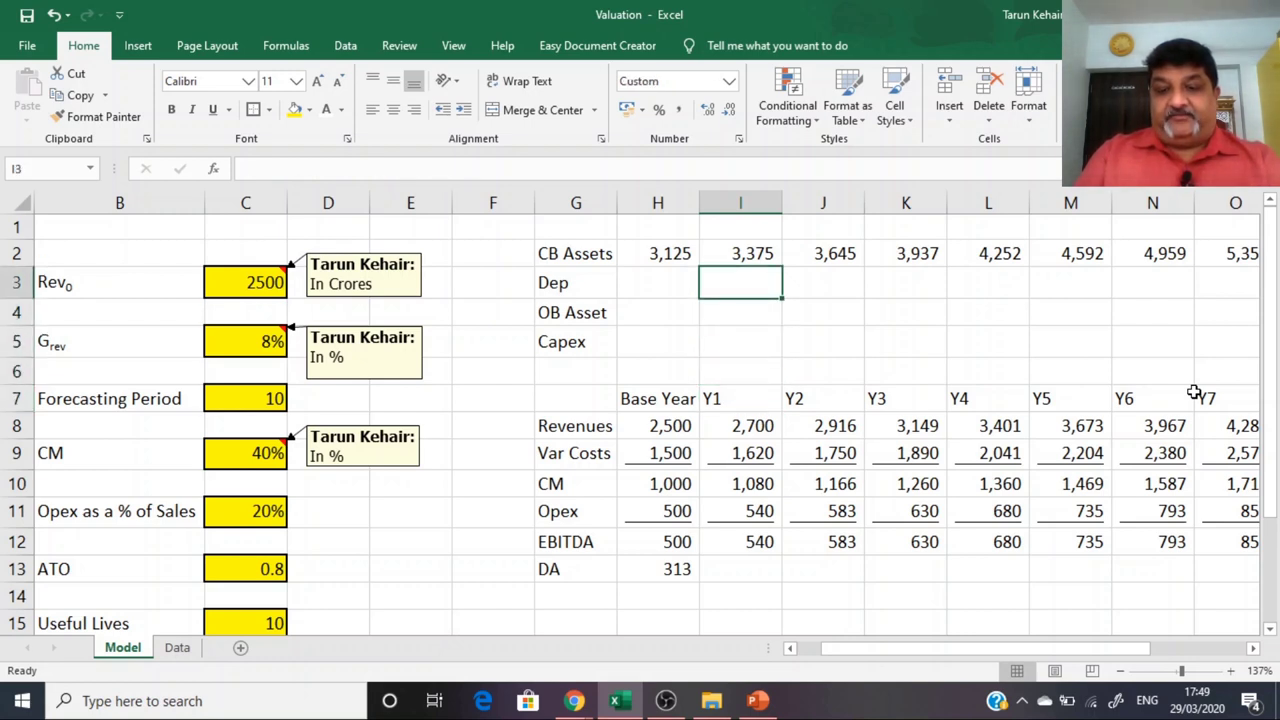
{"action": "left_click", "coordinate": [655, 252]}
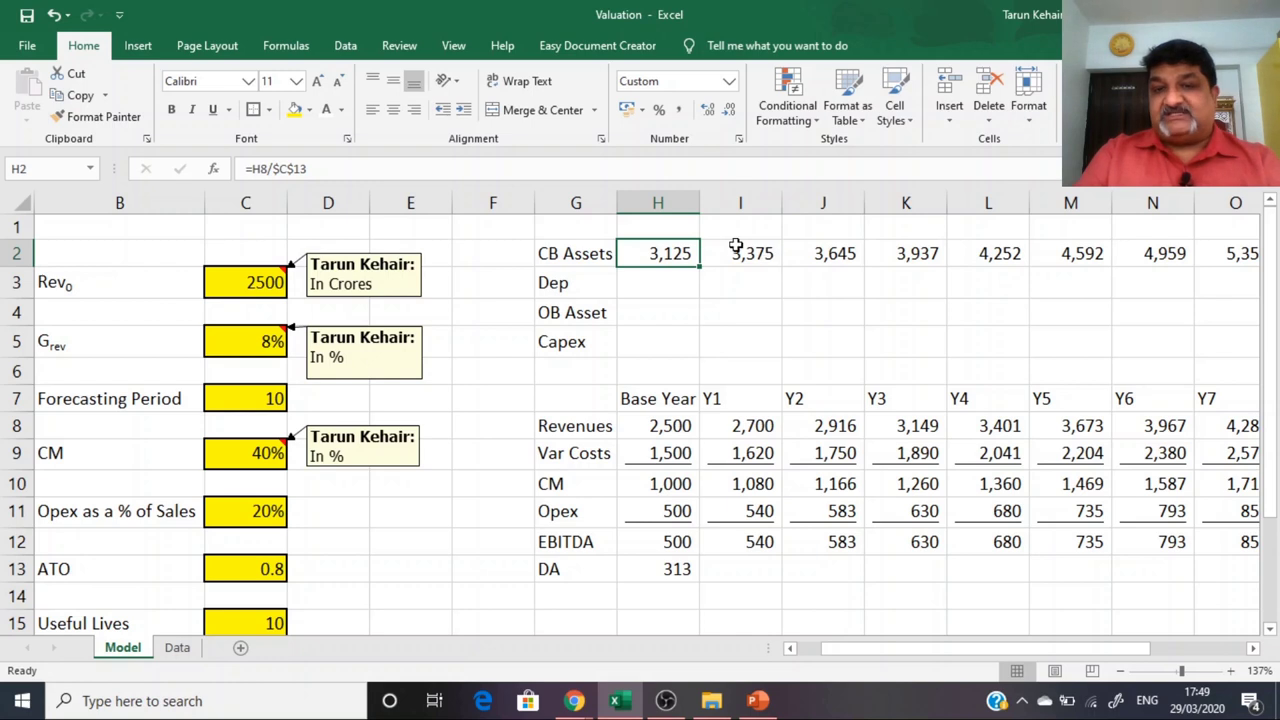
Step: Set Y1 Dep to =H13 (313) and Y1 OB Asset to =H2 (3,125)
{"action": "left_click", "coordinate": [738, 290]}
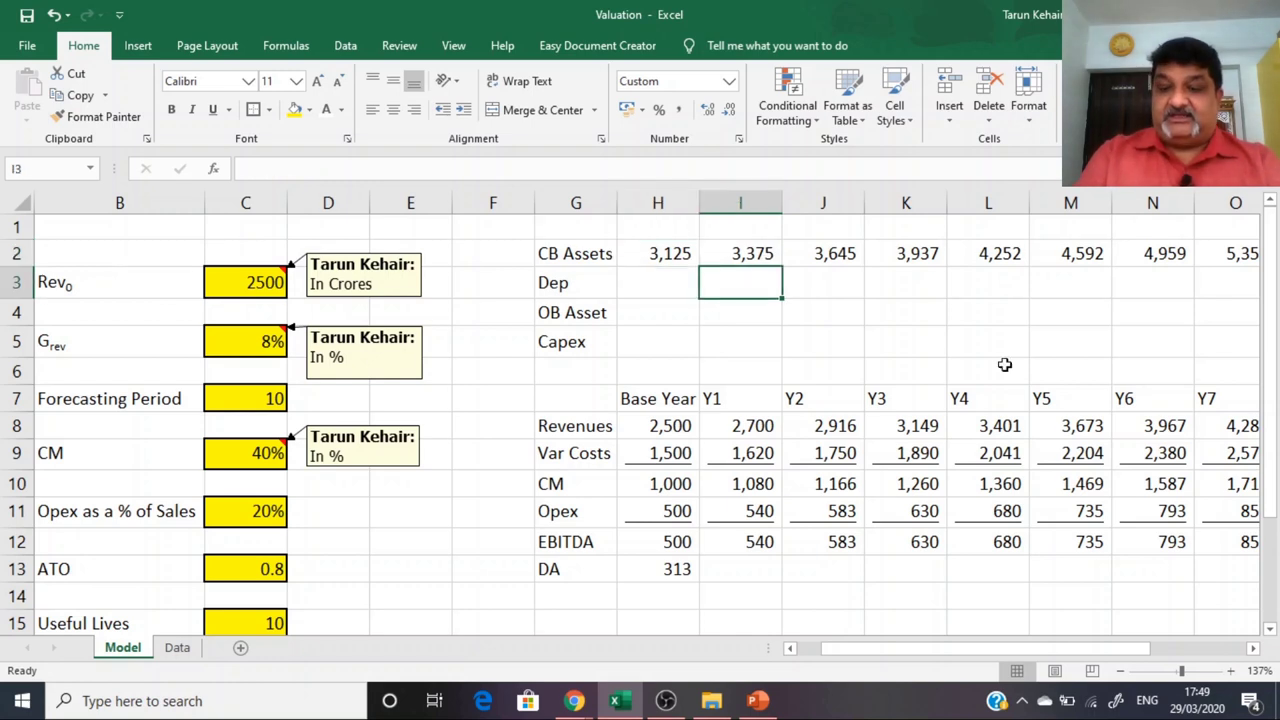
{"action": "type", "text": "="}
{"action": "key", "text": "Down"}
{"action": "key", "text": "Down"}
{"action": "key", "text": "Down"}
{"action": "key", "text": "Down"}
{"action": "key", "text": "Down"}
{"action": "key", "text": "Down"}
{"action": "key", "text": "Down"}
{"action": "key", "text": "Down"}
{"action": "key", "text": "Down"}
{"action": "key", "text": "Down"}
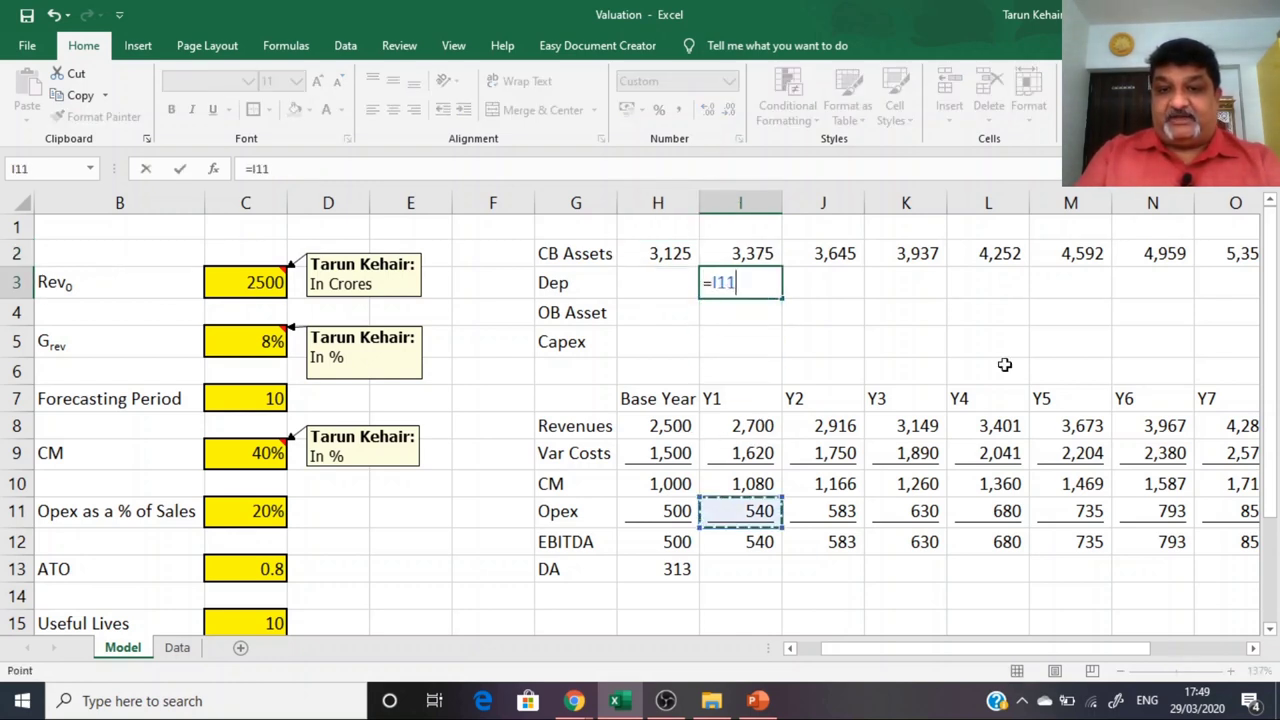
{"action": "key", "text": "Left"}
{"action": "key", "text": "Return"}
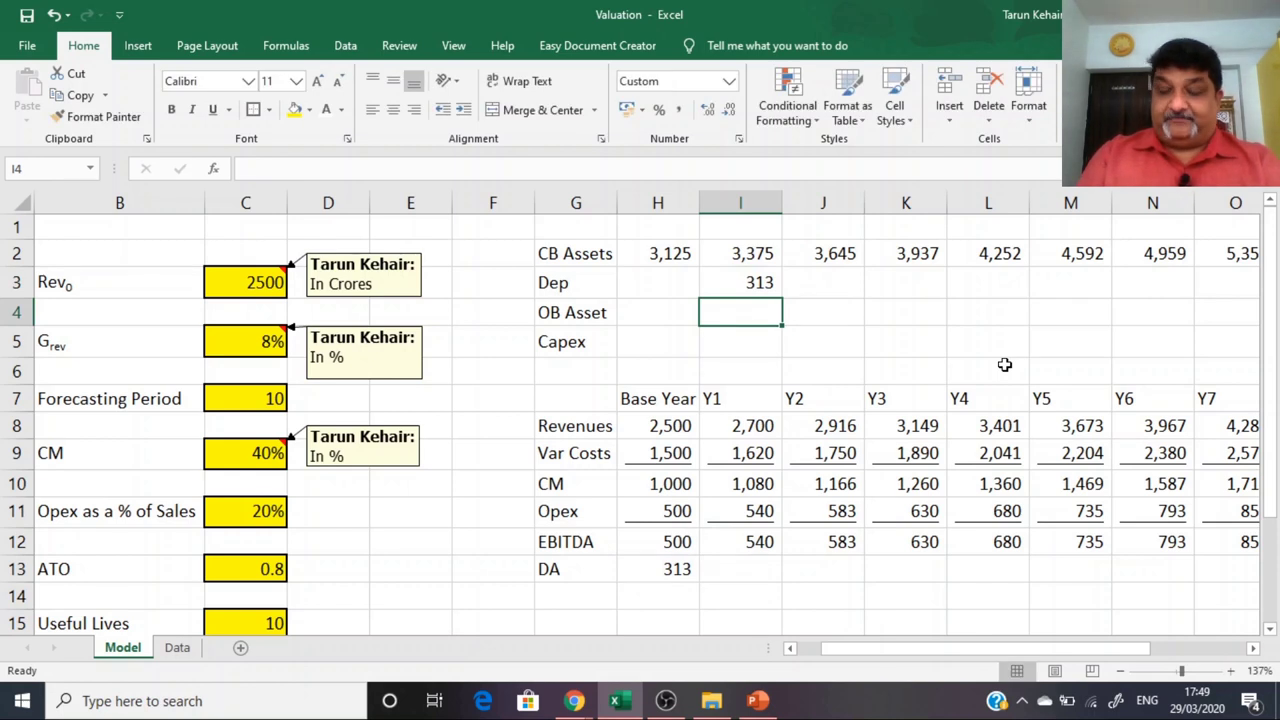
{"action": "type", "text": "="}
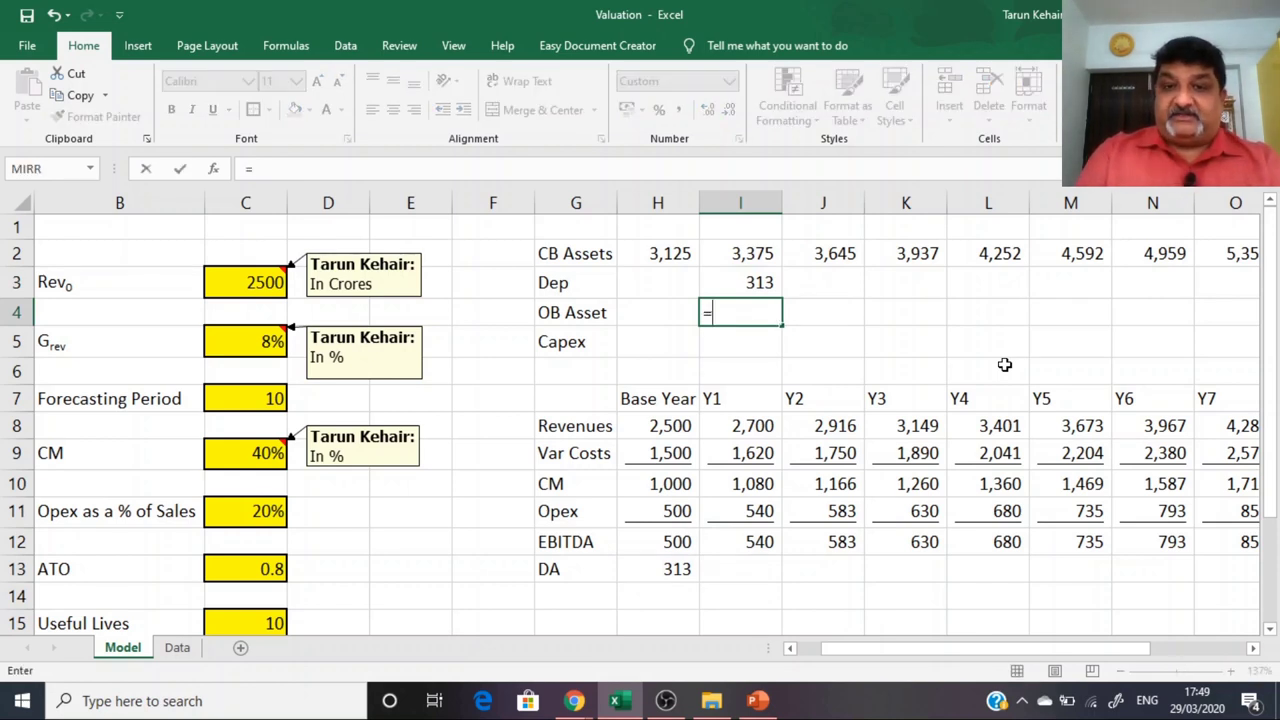
{"action": "key", "text": "Left"}
{"action": "key", "text": "Up"}
{"action": "key", "text": "Up"}
{"action": "key", "text": "Return"}
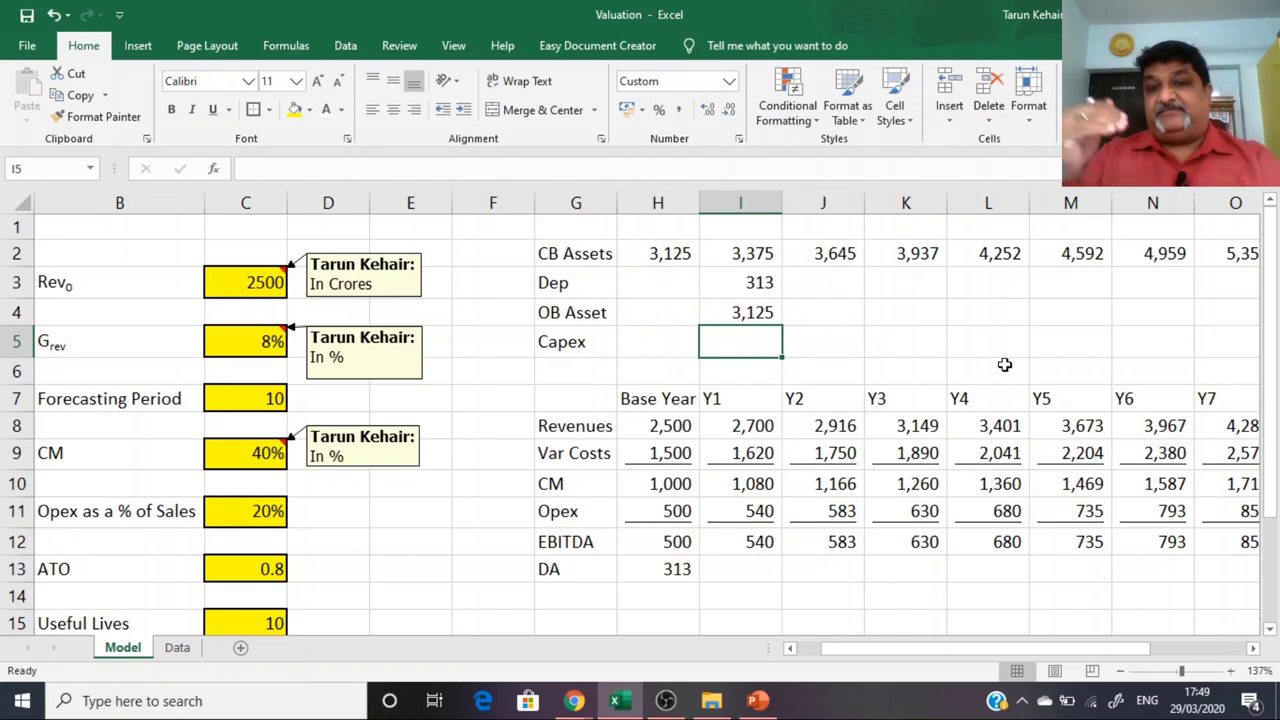
Step: Enter =I2+I3-I4 for Y1 Capex in I5, giving 563
{"action": "type", "text": "="}
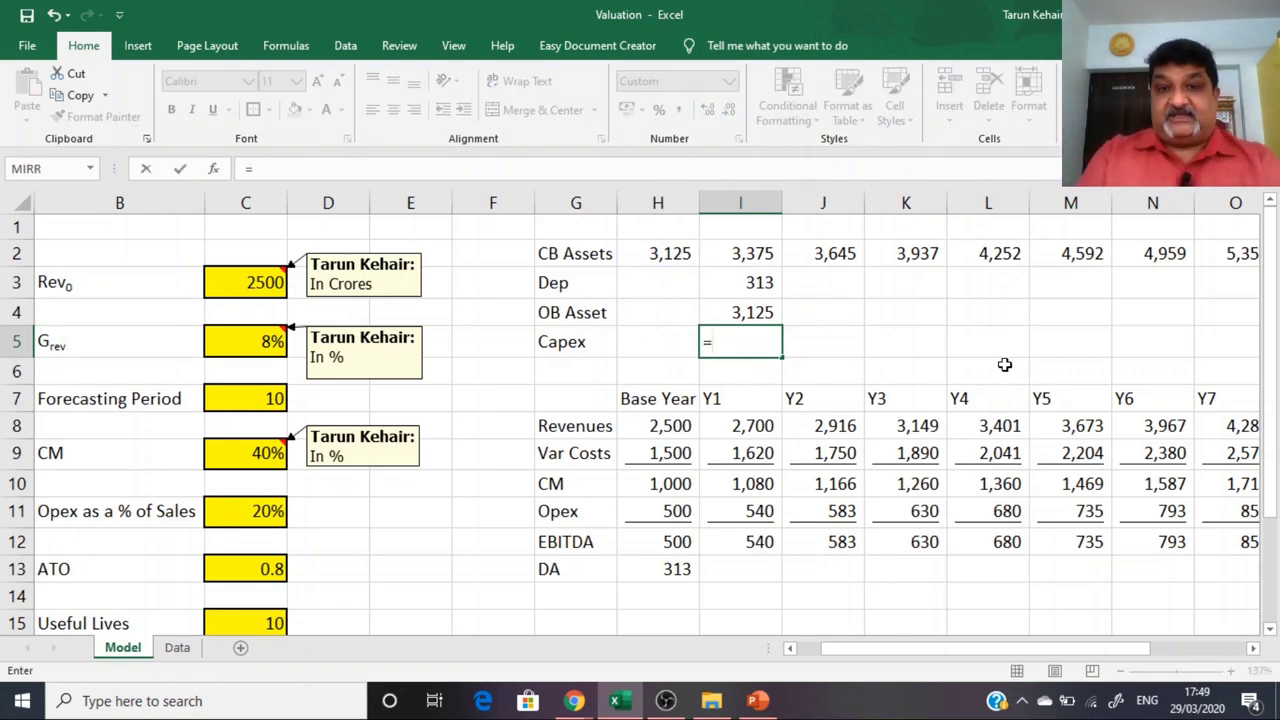
{"action": "key", "text": "Up"}
{"action": "key", "text": "Up"}
{"action": "key", "text": "Up"}
{"action": "type", "text": "+"}
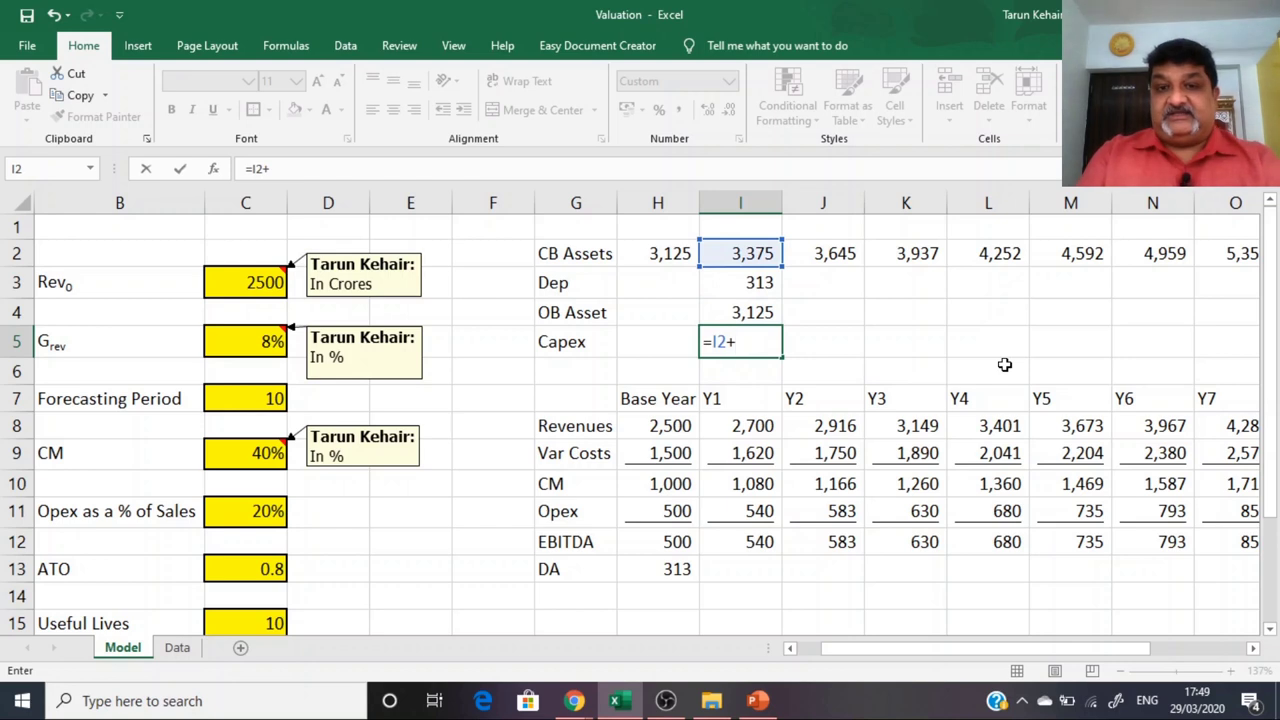
{"action": "key", "text": "Up"}
{"action": "key", "text": "Up"}
{"action": "type", "text": "-"}
{"action": "key", "text": "Up"}
{"action": "key", "text": "Return"}
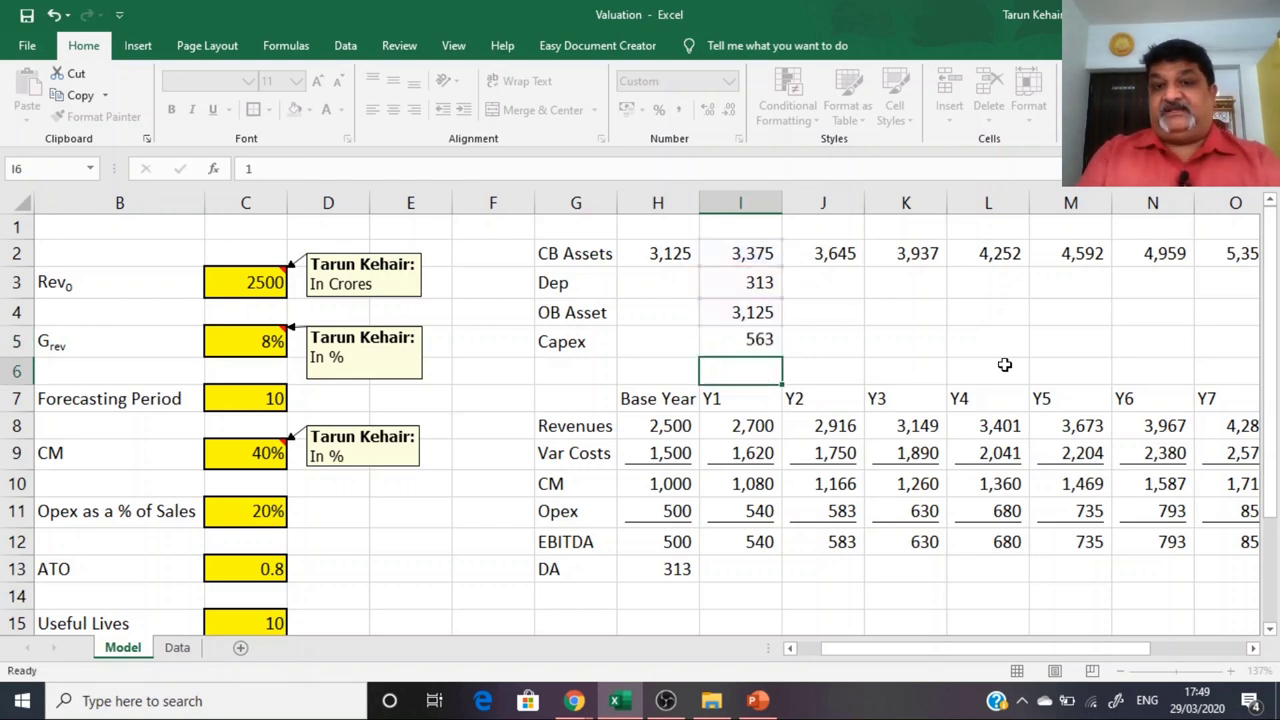
{"action": "key", "text": "Up"}
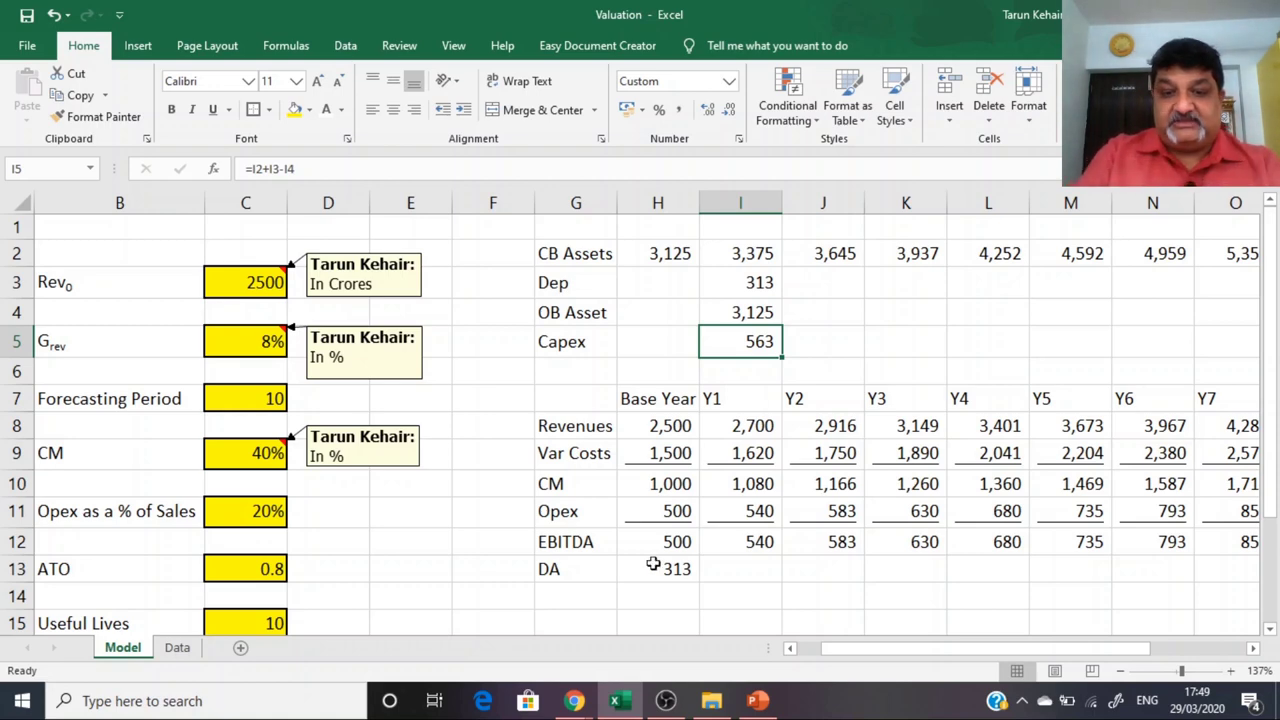
{"action": "left_click", "coordinate": [575, 700]}
Step: Clear the whiteboard and draw a T-account headed 'Assets'
{"action": "left_click", "coordinate": [665, 620]}
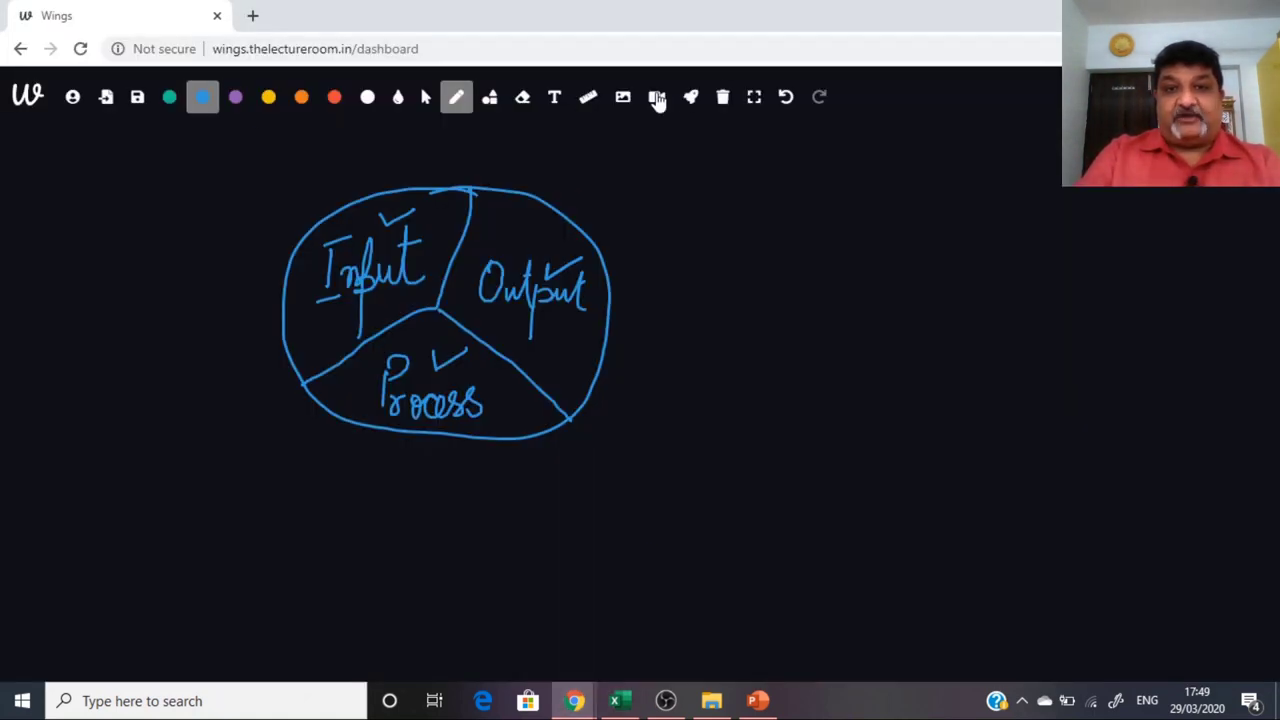
{"action": "left_click", "coordinate": [723, 99]}
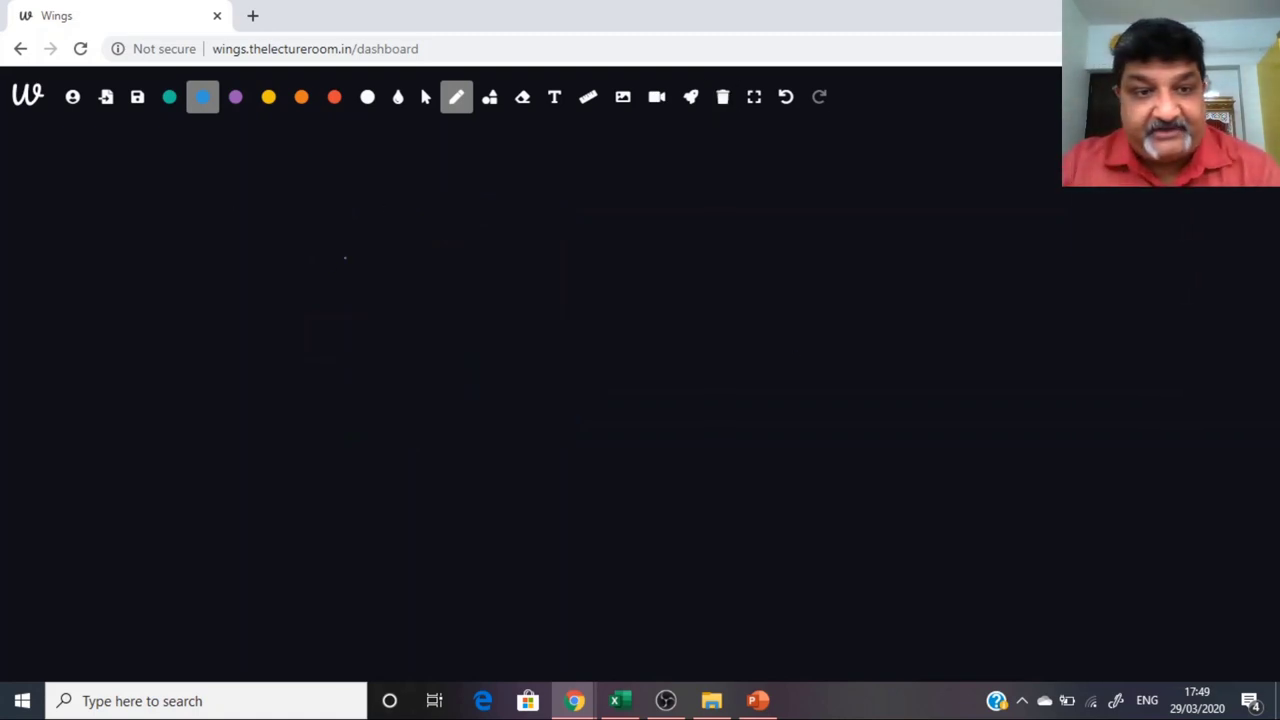
{"action": "left_click_drag", "start_coordinate": [184, 235], "coordinate": [657, 189]}
{"action": "mouse_move", "coordinate": [430, 216]}
{"action": "left_mouse_down"}
{"action": "mouse_move", "coordinate": [434, 469]}
{"action": "mouse_move", "coordinate": [458, 647]}
{"action": "left_mouse_up"}
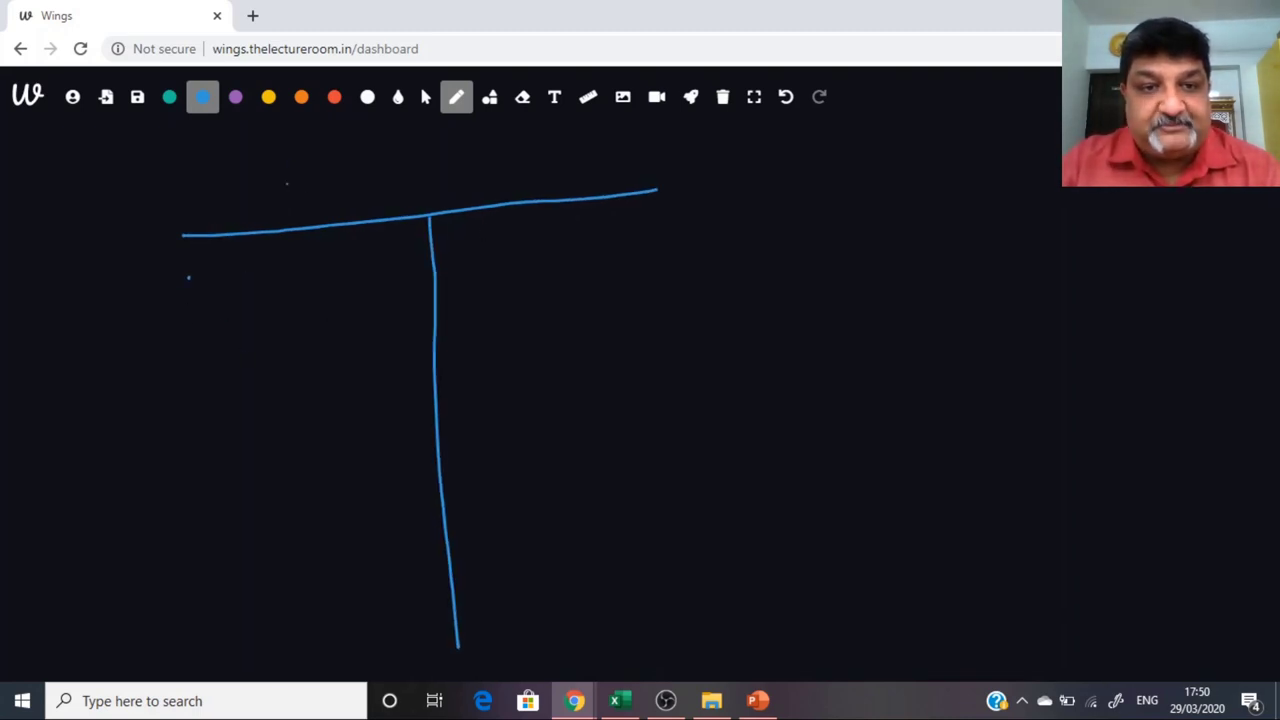
{"action": "mouse_move", "coordinate": [314, 204]}
{"action": "left_mouse_down"}
{"action": "mouse_move", "coordinate": [313, 168]}
{"action": "mouse_move", "coordinate": [332, 210]}
{"action": "mouse_move", "coordinate": [384, 200]}
{"action": "left_mouse_up"}
{"action": "left_click_drag", "start_coordinate": [384, 144], "coordinate": [400, 200]}
{"action": "left_click_drag", "start_coordinate": [397, 158], "coordinate": [400, 164]}
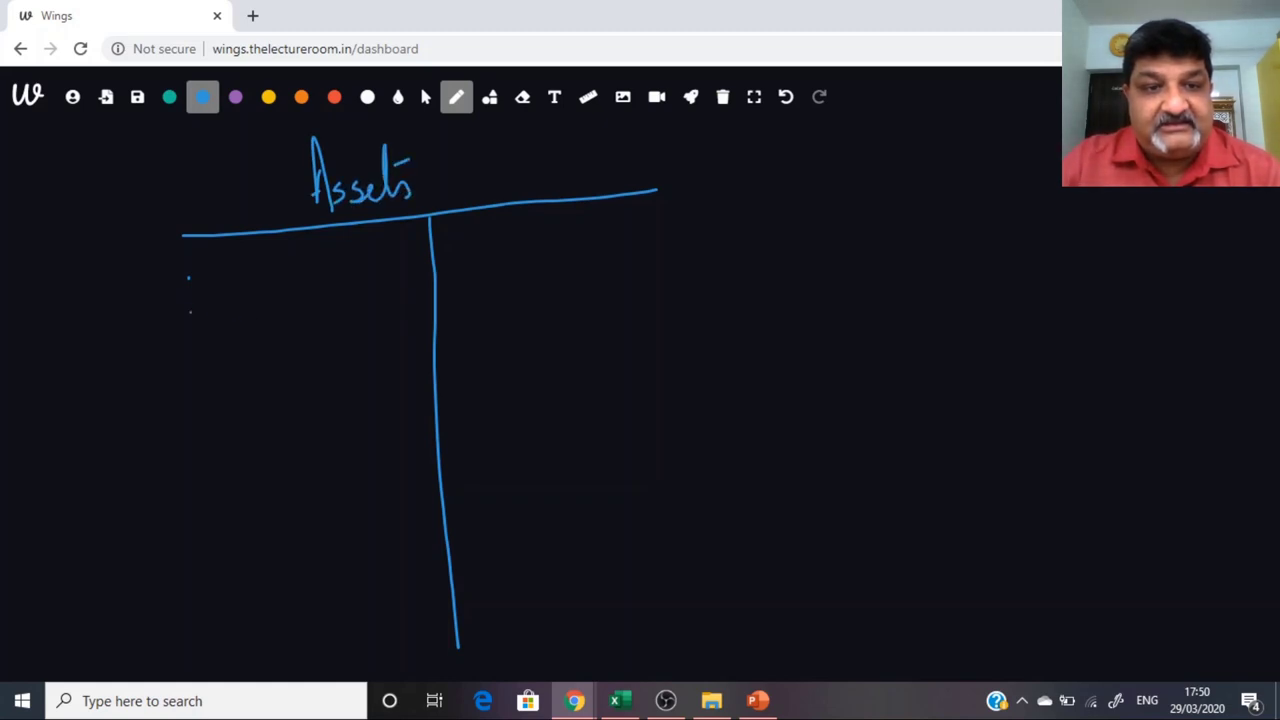
Step: Write OB on the left and DEP on the right, each with a value box
{"action": "mouse_move", "coordinate": [185, 300]}
{"action": "left_mouse_down"}
{"action": "mouse_move", "coordinate": [212, 330]}
{"action": "mouse_move", "coordinate": [198, 288]}
{"action": "left_mouse_up"}
{"action": "mouse_move", "coordinate": [233, 294]}
{"action": "left_mouse_down"}
{"action": "mouse_move", "coordinate": [236, 328]}
{"action": "mouse_move", "coordinate": [254, 312]}
{"action": "mouse_move", "coordinate": [240, 328]}
{"action": "left_mouse_up"}
{"action": "mouse_move", "coordinate": [314, 280]}
{"action": "left_mouse_down"}
{"action": "mouse_move", "coordinate": [318, 334]}
{"action": "mouse_move", "coordinate": [404, 265]}
{"action": "mouse_move", "coordinate": [366, 326]}
{"action": "mouse_move", "coordinate": [320, 336]}
{"action": "left_mouse_up"}
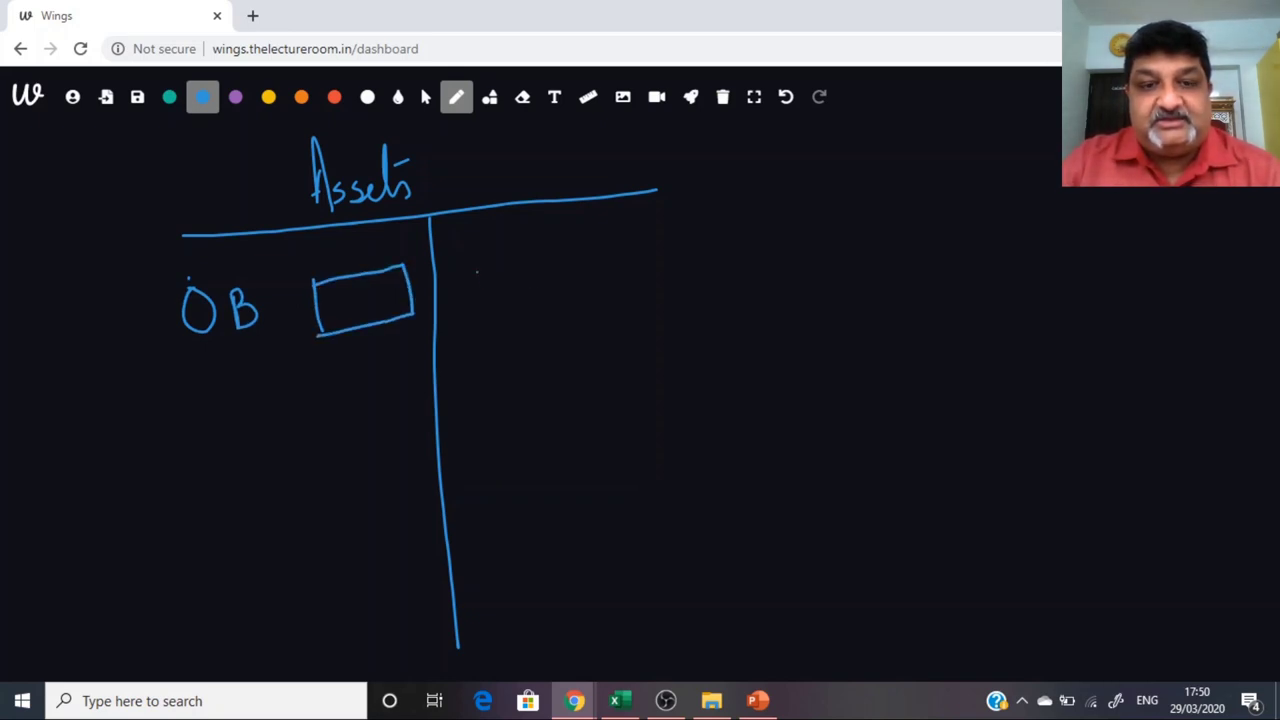
{"action": "mouse_move", "coordinate": [478, 265]}
{"action": "left_mouse_down"}
{"action": "mouse_move", "coordinate": [482, 295]}
{"action": "mouse_move", "coordinate": [486, 284]}
{"action": "mouse_move", "coordinate": [514, 300]}
{"action": "left_mouse_up"}
{"action": "left_click_drag", "start_coordinate": [514, 280], "coordinate": [522, 280]}
{"action": "mouse_move", "coordinate": [514, 298]}
{"action": "left_mouse_down"}
{"action": "mouse_move", "coordinate": [538, 300]}
{"action": "mouse_move", "coordinate": [540, 282]}
{"action": "mouse_move", "coordinate": [597, 304]}
{"action": "left_mouse_up"}
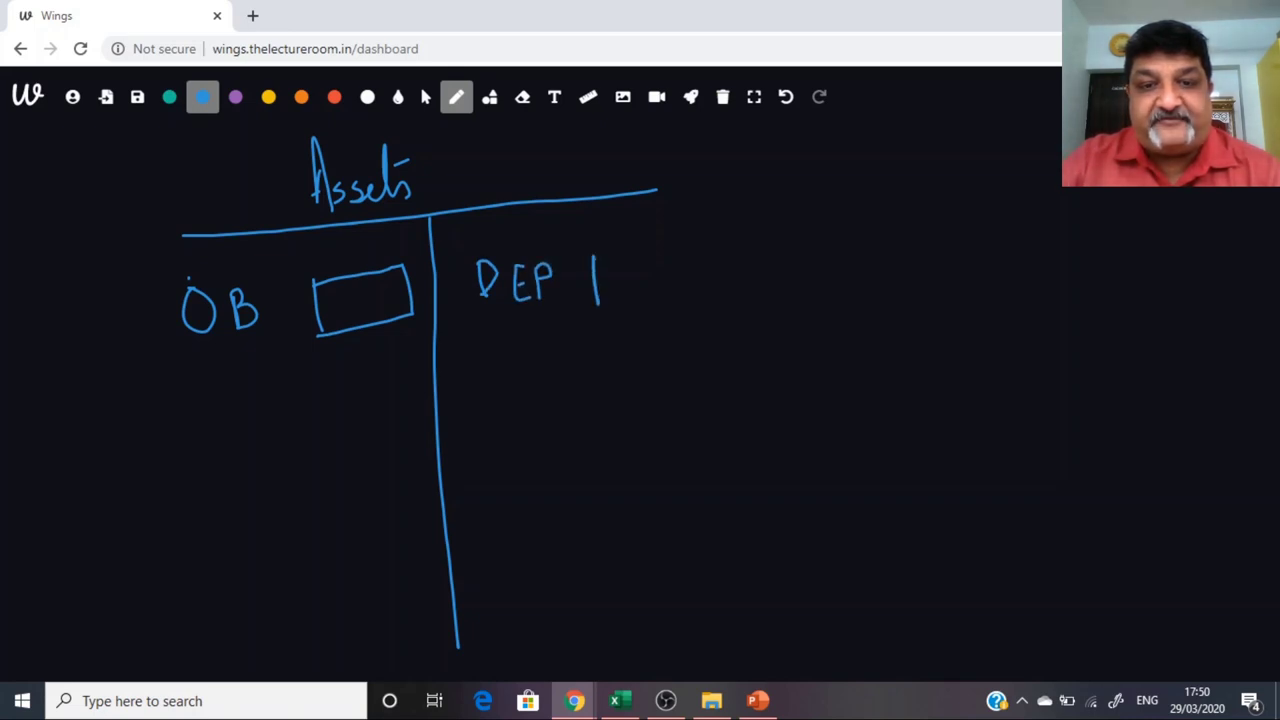
{"action": "mouse_move", "coordinate": [595, 256]}
{"action": "left_mouse_down"}
{"action": "mouse_move", "coordinate": [686, 243]}
{"action": "mouse_move", "coordinate": [715, 294]}
{"action": "mouse_move", "coordinate": [578, 306]}
{"action": "left_mouse_up"}
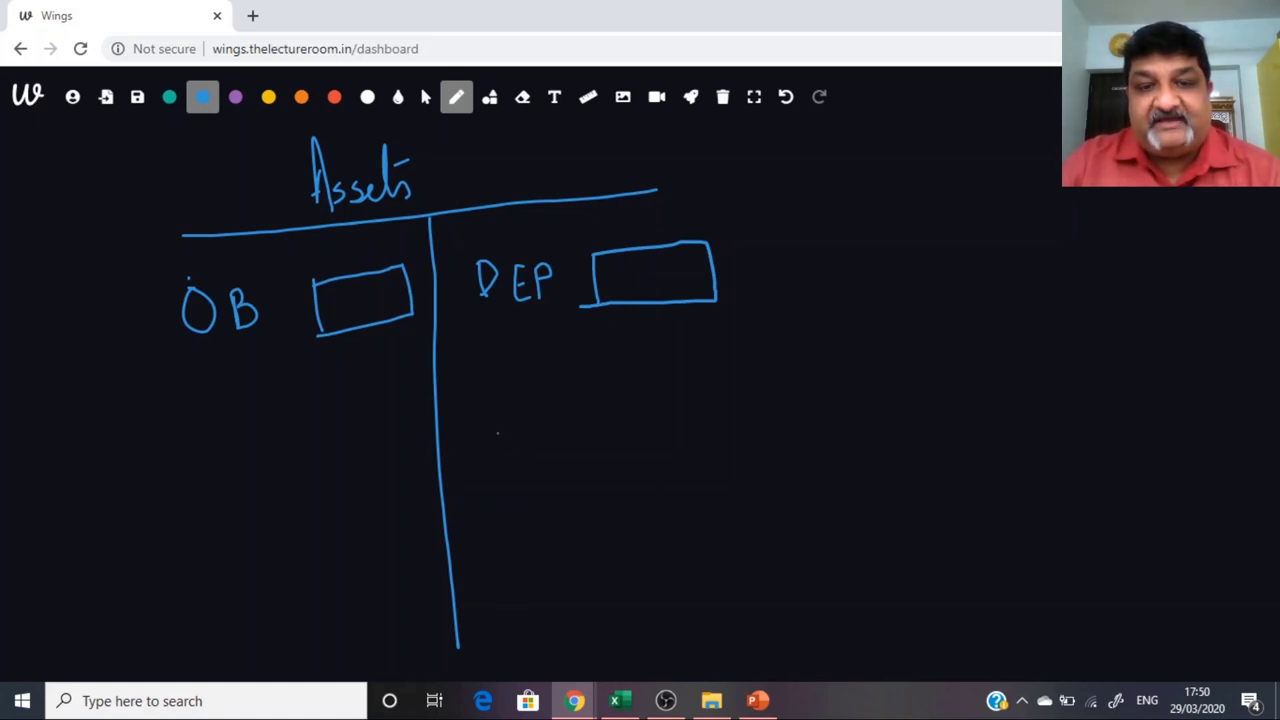
Step: Add CB under DEP and CapEx under OB, each with a value box
{"action": "left_click_drag", "start_coordinate": [508, 424], "coordinate": [506, 456]}
{"action": "left_click_drag", "start_coordinate": [531, 424], "coordinate": [533, 458]}
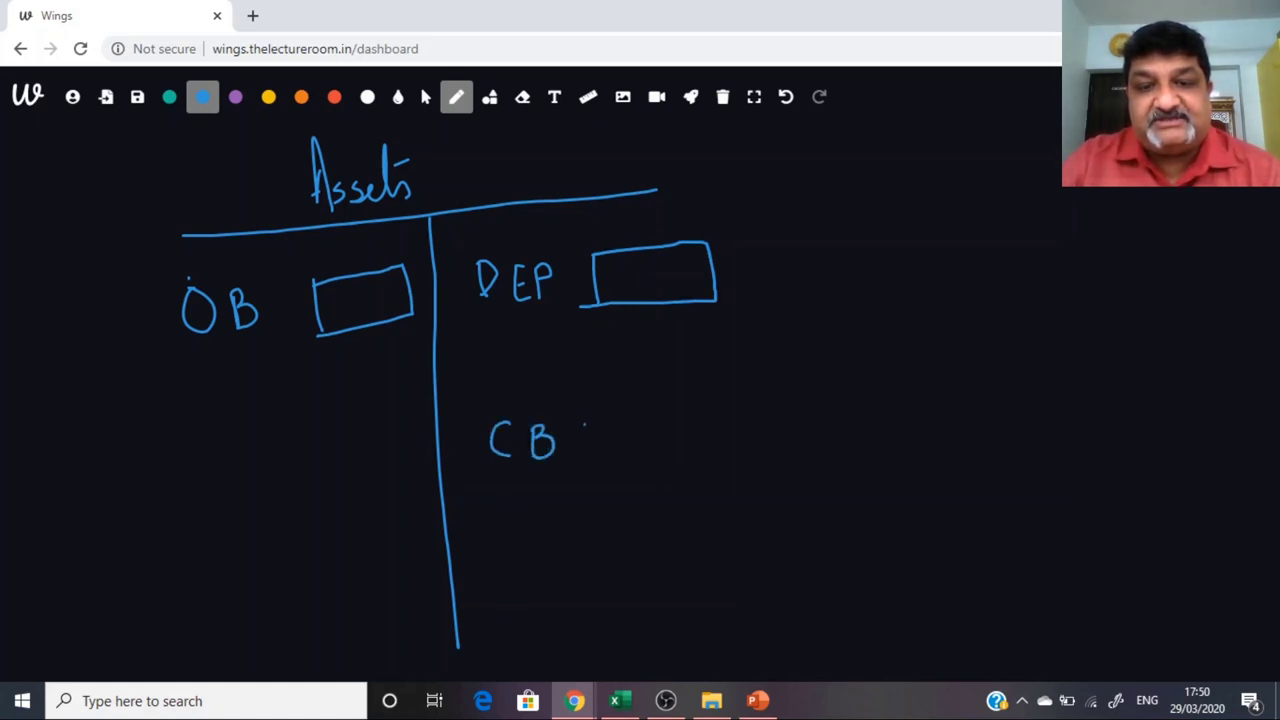
{"action": "mouse_move", "coordinate": [588, 422]}
{"action": "left_mouse_down"}
{"action": "mouse_move", "coordinate": [594, 478]}
{"action": "mouse_move", "coordinate": [750, 420]}
{"action": "mouse_move", "coordinate": [666, 476]}
{"action": "mouse_move", "coordinate": [574, 478]}
{"action": "left_mouse_up"}
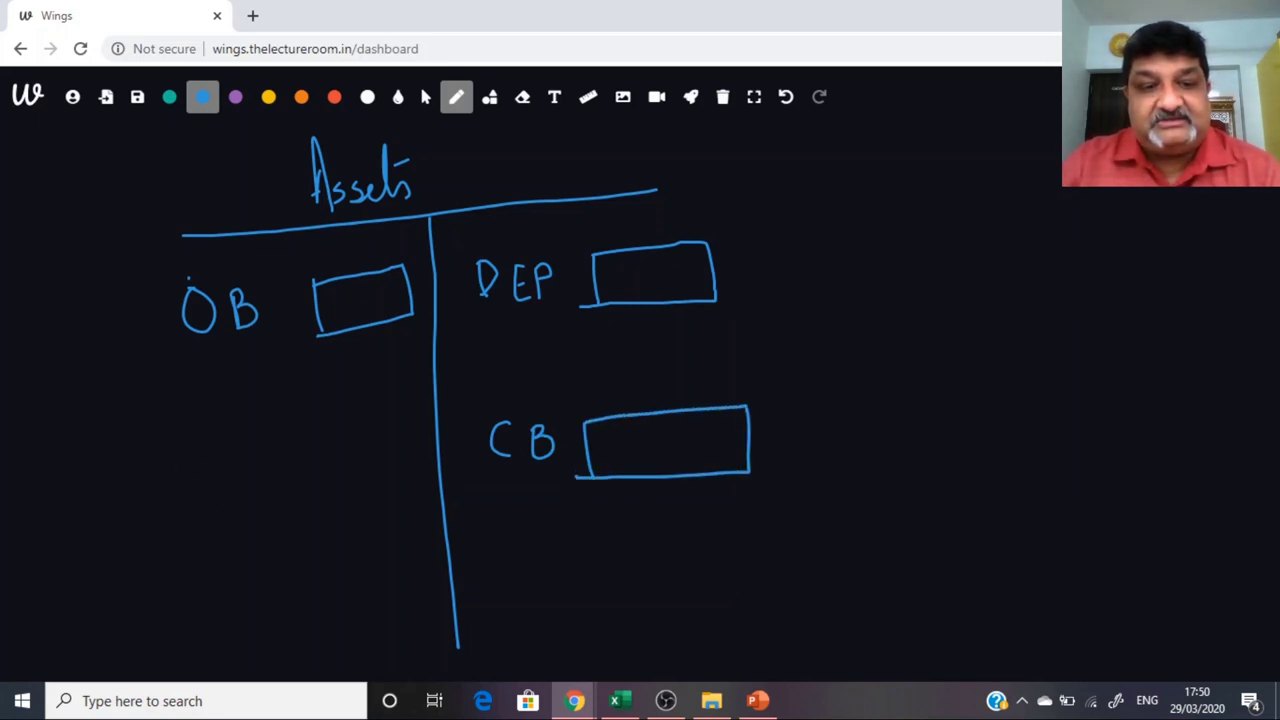
{"action": "mouse_move", "coordinate": [185, 447]}
{"action": "left_mouse_down"}
{"action": "mouse_move", "coordinate": [184, 485]}
{"action": "mouse_move", "coordinate": [210, 484]}
{"action": "left_mouse_up"}
{"action": "mouse_move", "coordinate": [208, 484]}
{"action": "left_mouse_down"}
{"action": "mouse_move", "coordinate": [216, 462]}
{"action": "mouse_move", "coordinate": [248, 484]}
{"action": "left_mouse_up"}
{"action": "left_click_drag", "start_coordinate": [306, 446], "coordinate": [316, 488]}
{"action": "mouse_move", "coordinate": [305, 440]}
{"action": "left_mouse_down"}
{"action": "mouse_move", "coordinate": [404, 424]}
{"action": "mouse_move", "coordinate": [418, 490]}
{"action": "left_mouse_up"}
{"action": "left_click_drag", "start_coordinate": [416, 490], "coordinate": [348, 492]}
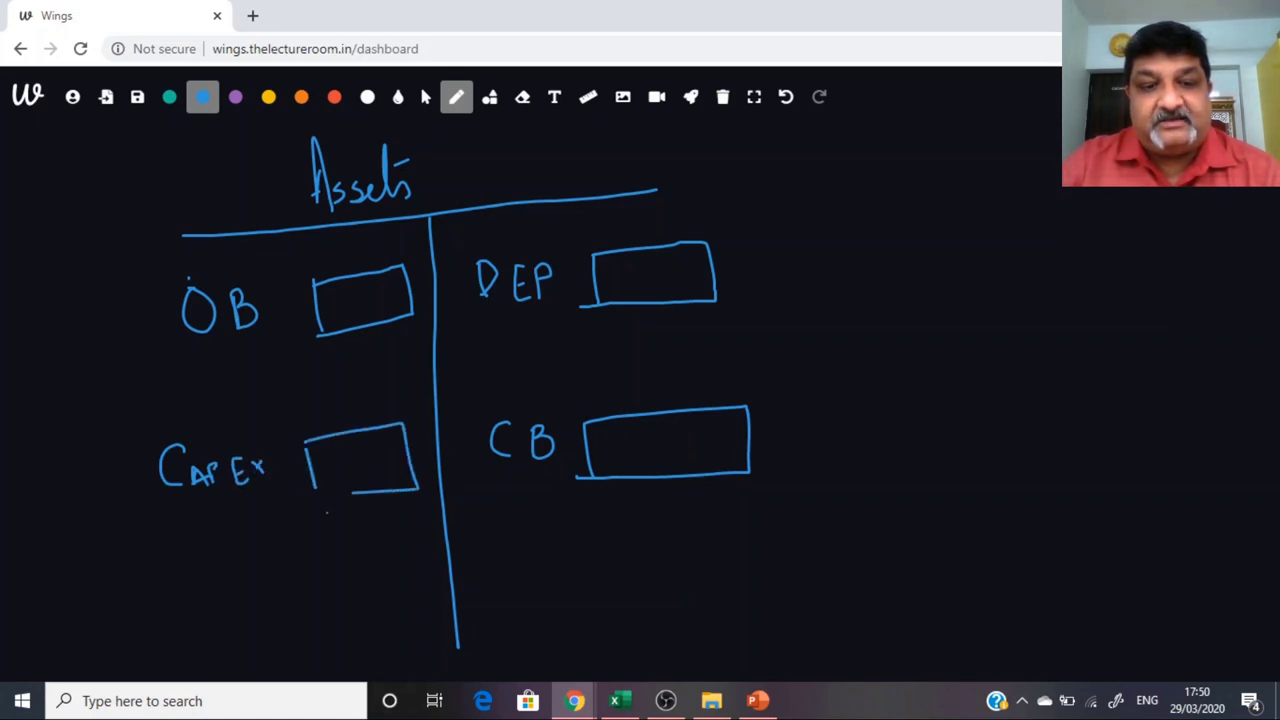
Step: Draw and mark total lines under both sides of the T-account
{"action": "left_click_drag", "start_coordinate": [262, 588], "coordinate": [393, 571]}
{"action": "left_click_drag", "start_coordinate": [300, 618], "coordinate": [318, 612]}
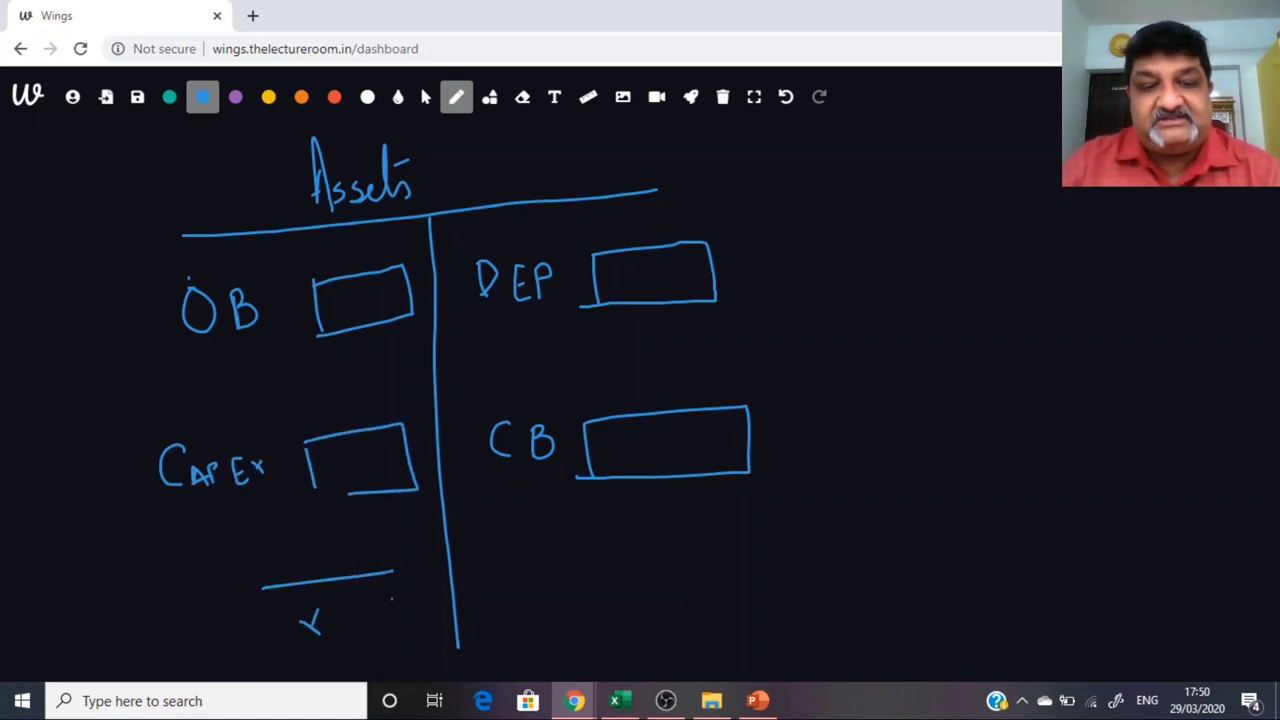
{"action": "left_click_drag", "start_coordinate": [531, 570], "coordinate": [716, 558]}
{"action": "left_click_drag", "start_coordinate": [630, 600], "coordinate": [650, 617]}
{"action": "left_click_drag", "start_coordinate": [648, 601], "coordinate": [631, 612]}
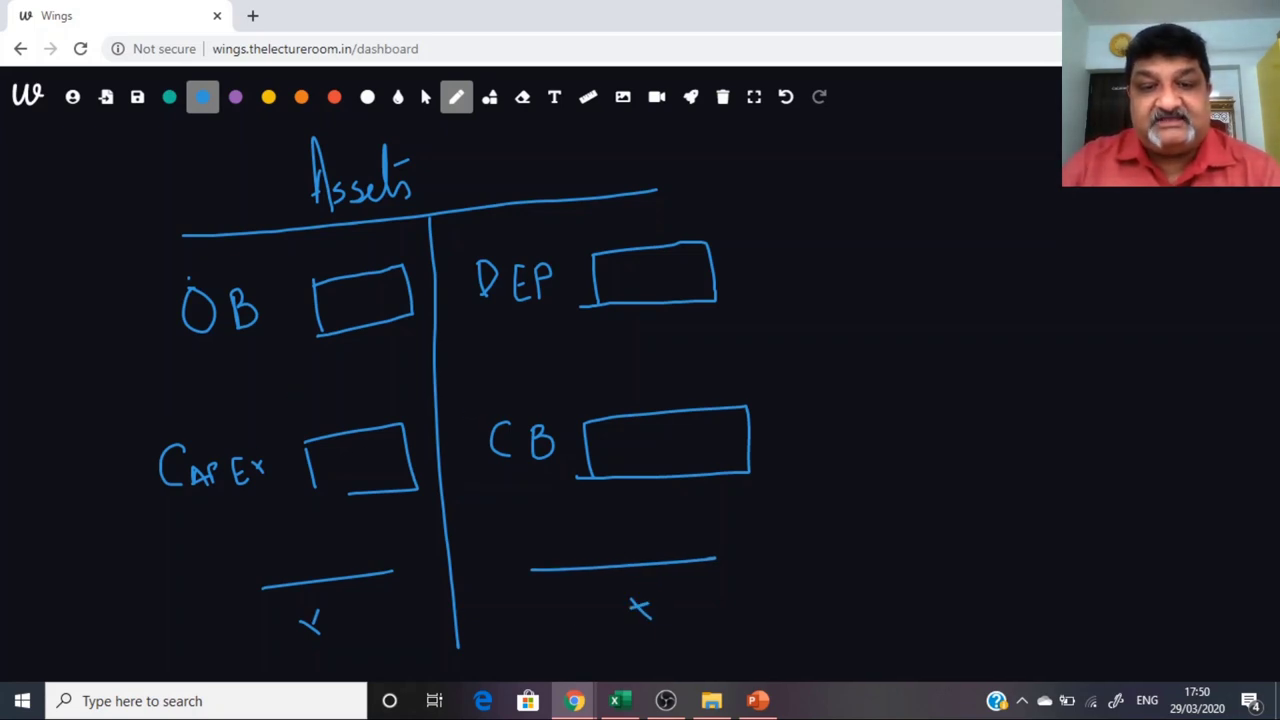
Step: Tick off CB, OB, CapEx and DEP, circle OB, and return to the Valuation workbook
{"action": "left_click_drag", "start_coordinate": [462, 408], "coordinate": [498, 392]}
{"action": "left_click_drag", "start_coordinate": [113, 318], "coordinate": [146, 304]}
{"action": "left_click_drag", "start_coordinate": [116, 478], "coordinate": [148, 464]}
{"action": "left_click_drag", "start_coordinate": [457, 280], "coordinate": [495, 262]}
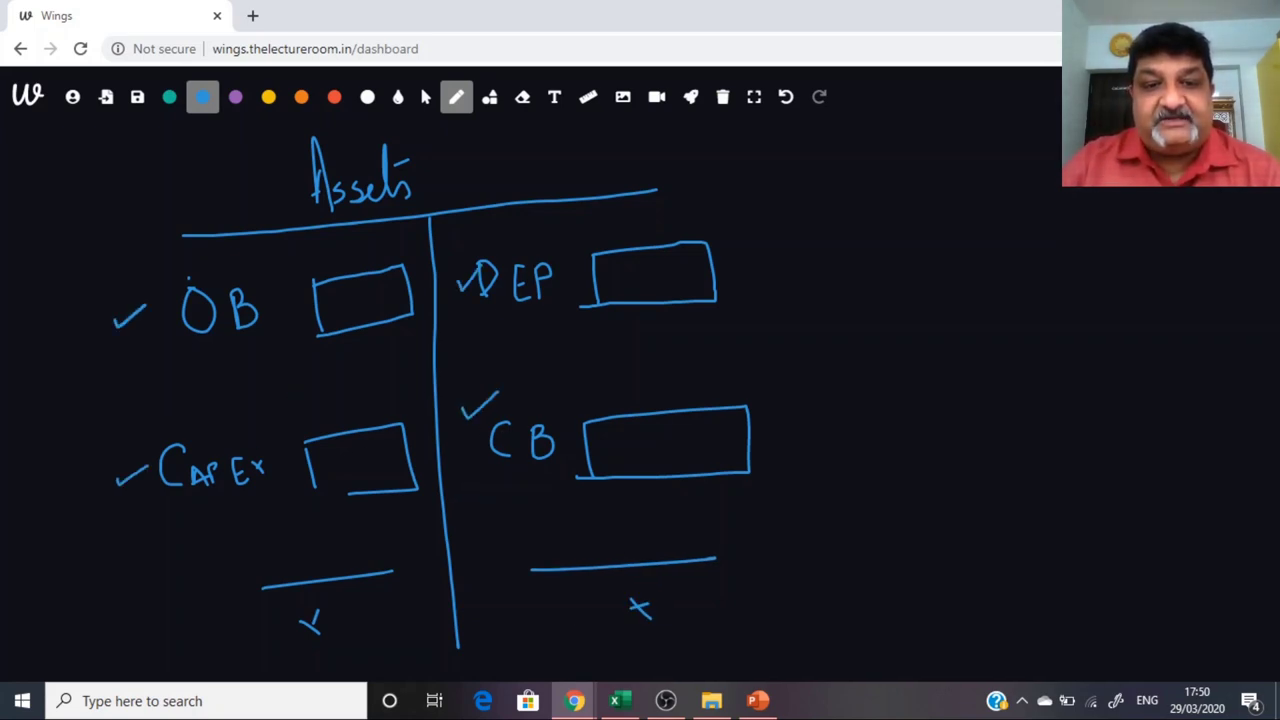
{"action": "mouse_move", "coordinate": [155, 285]}
{"action": "left_mouse_down"}
{"action": "mouse_move", "coordinate": [284, 316]}
{"action": "mouse_move", "coordinate": [145, 318]}
{"action": "mouse_move", "coordinate": [190, 276]}
{"action": "left_mouse_up"}
{"action": "left_click_drag", "start_coordinate": [184, 414], "coordinate": [223, 403]}
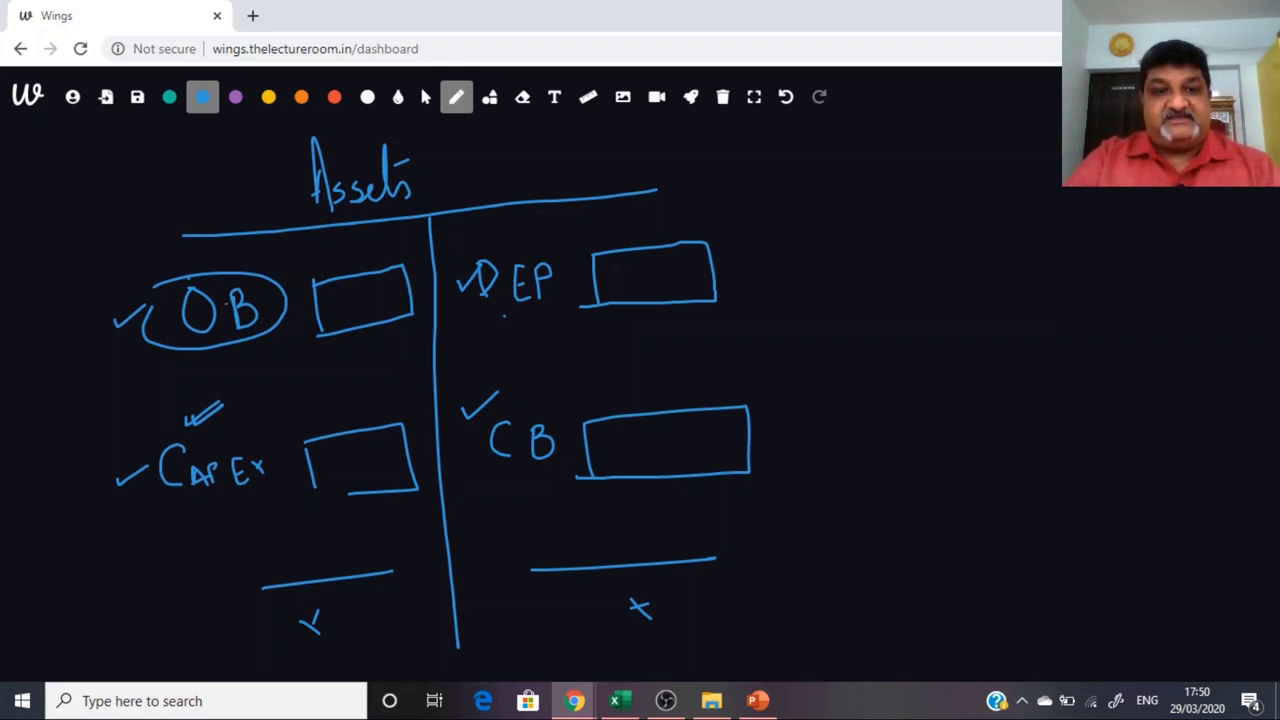
{"action": "left_click", "coordinate": [620, 700]}
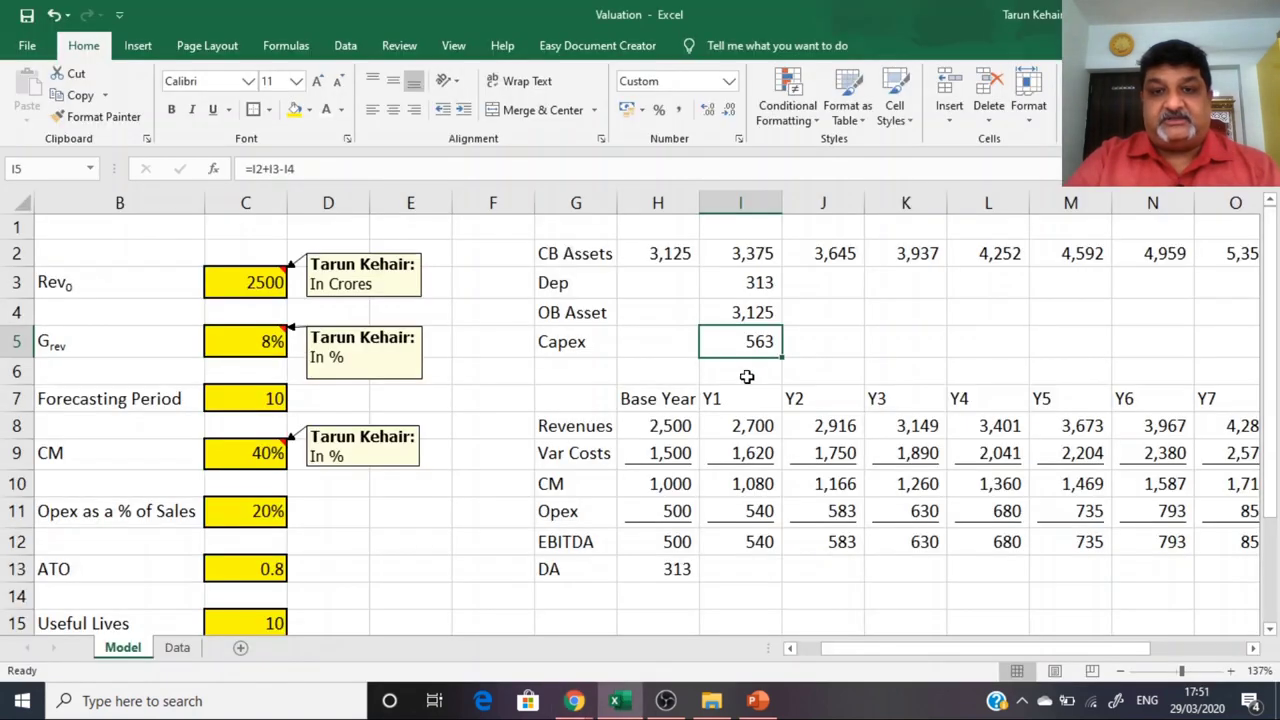
Step: Review the Y1 Dep, OB Asset and Capex formulas before starting Y2
{"action": "left_click", "coordinate": [748, 289]}
{"action": "left_click", "coordinate": [748, 318]}
{"action": "left_click", "coordinate": [749, 341]}
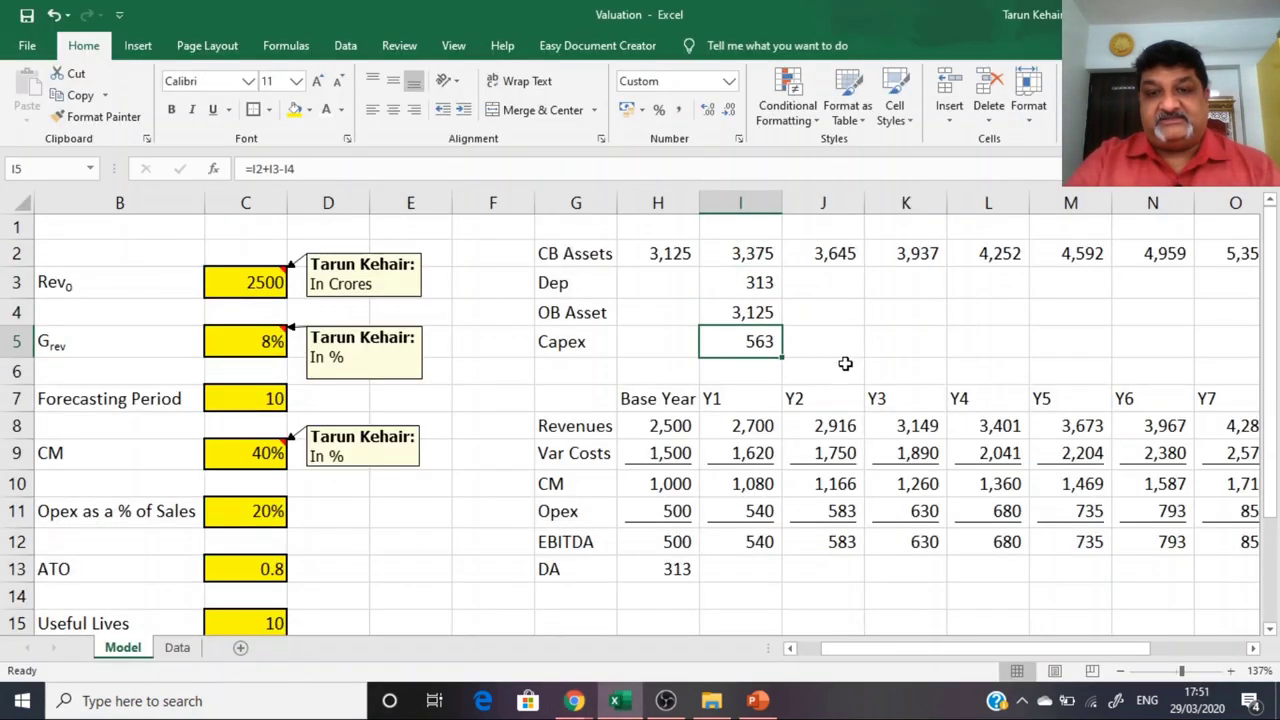
{"action": "key", "text": "F2"}
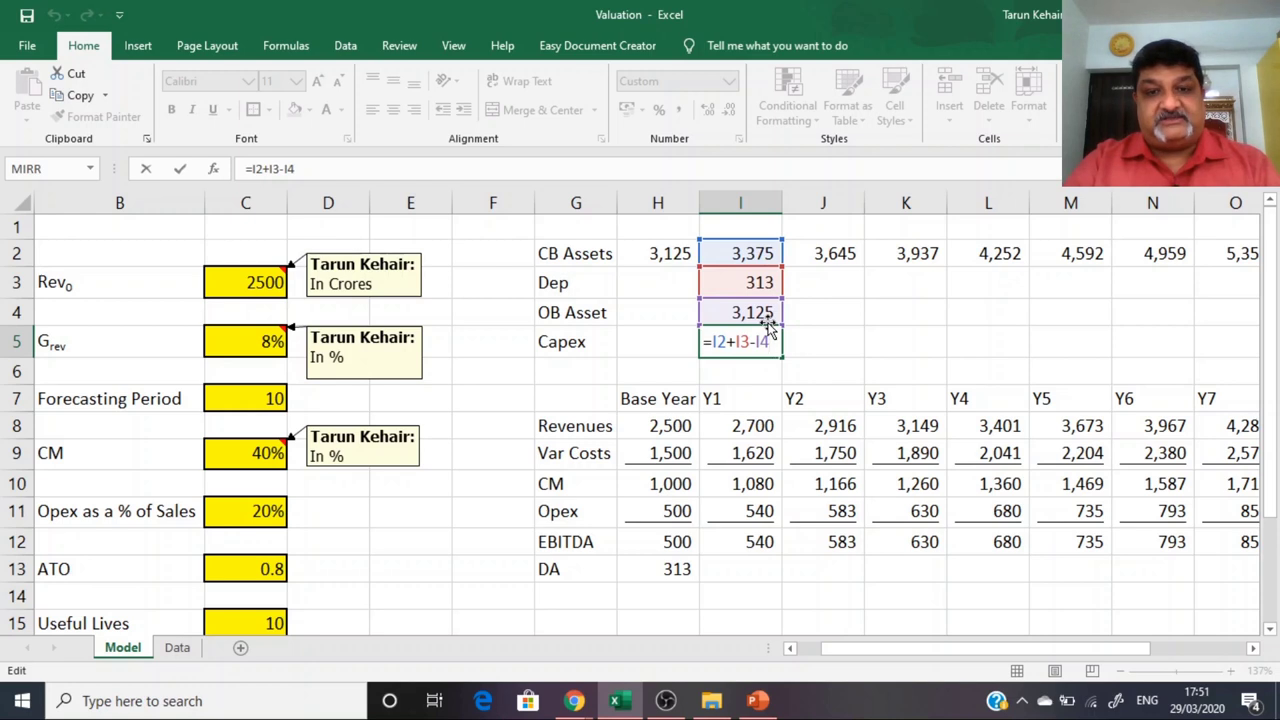
{"action": "key", "text": "ctrl+Return"}
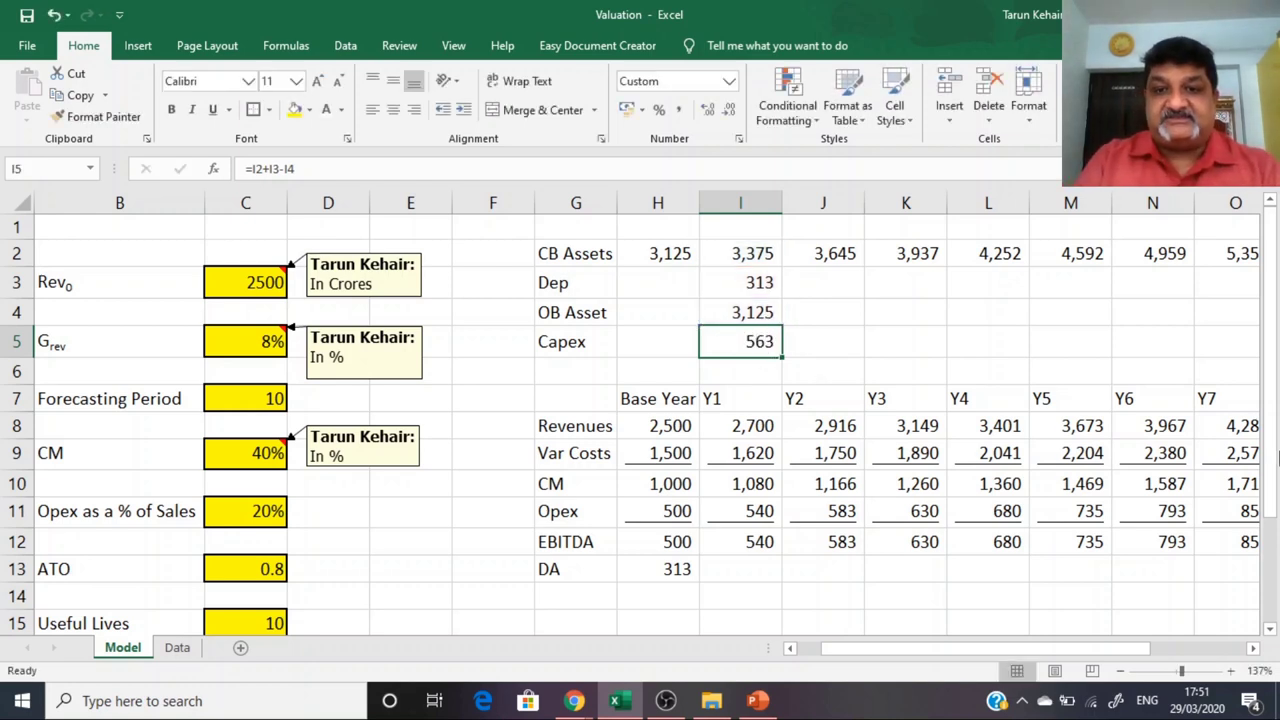
{"action": "key", "text": "Up"}
{"action": "key", "text": "Up"}
{"action": "key", "text": "Right"}
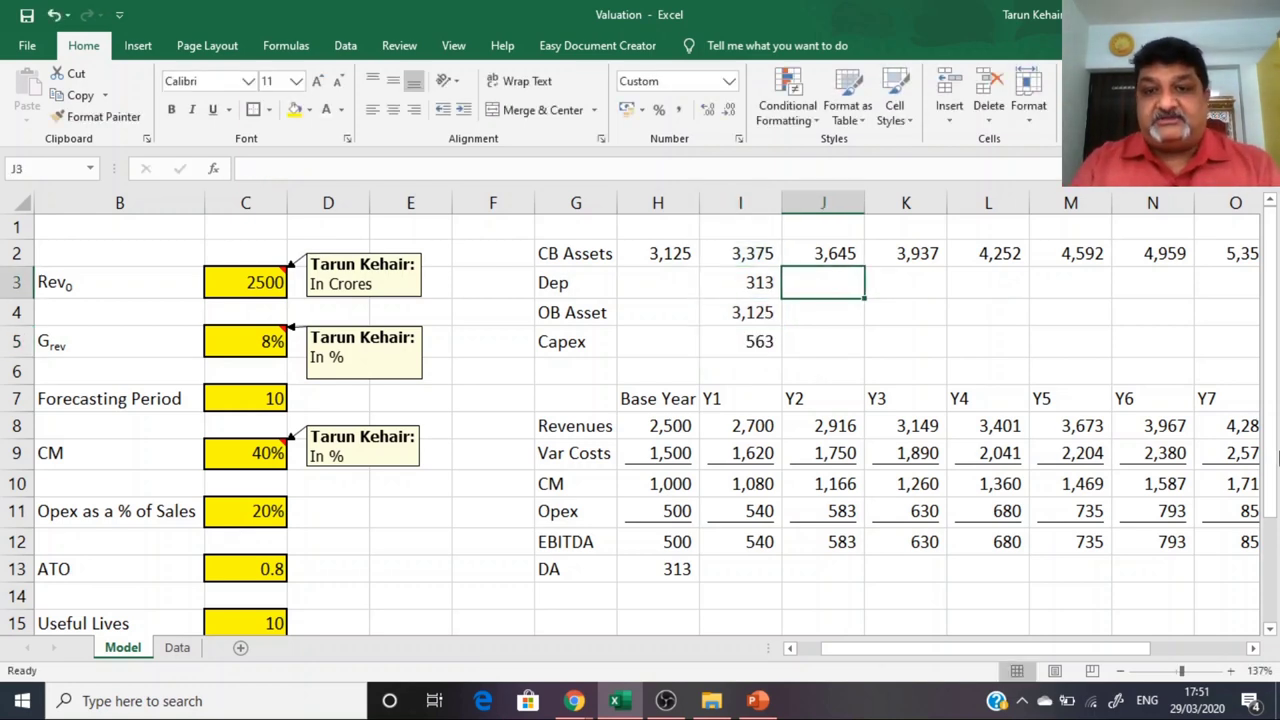
{"action": "key", "text": "Up"}
{"action": "key", "text": "Up"}
{"action": "key", "text": "Down"}
{"action": "key", "text": "Down"}
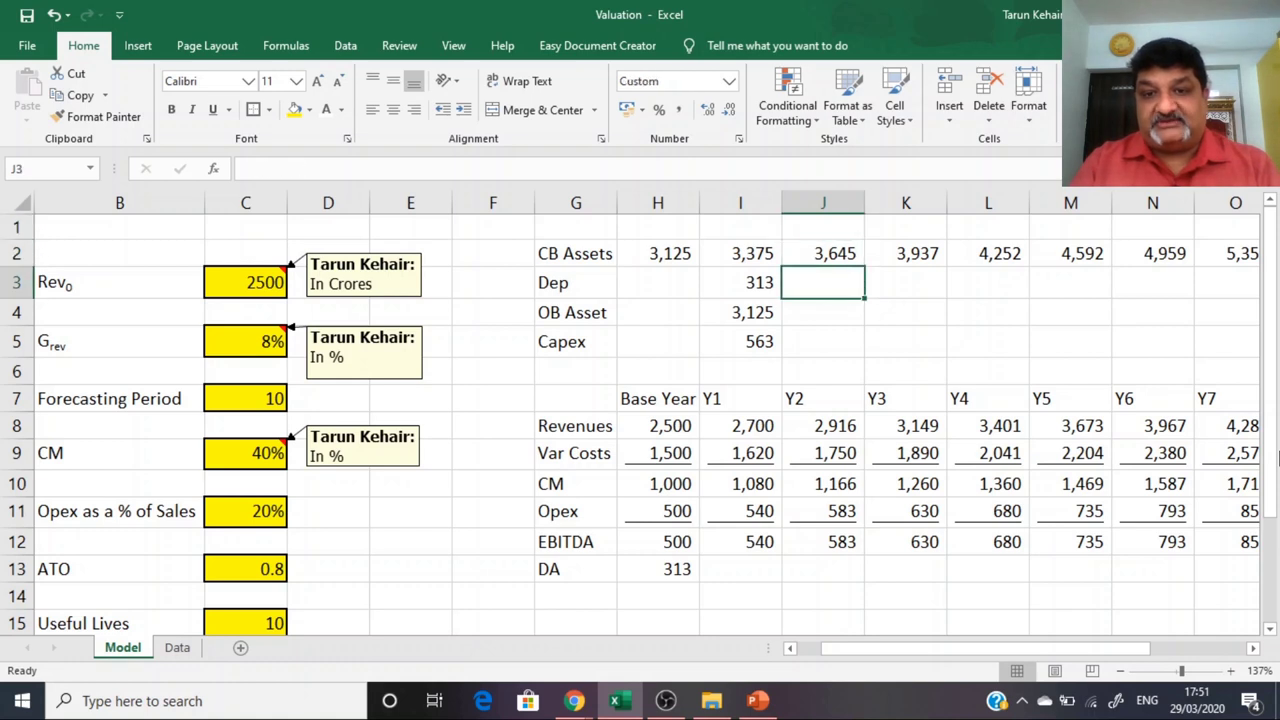
Step: Enter =I3+I5/C15 in J3 for Y2 depreciation
{"action": "type", "text": "="}
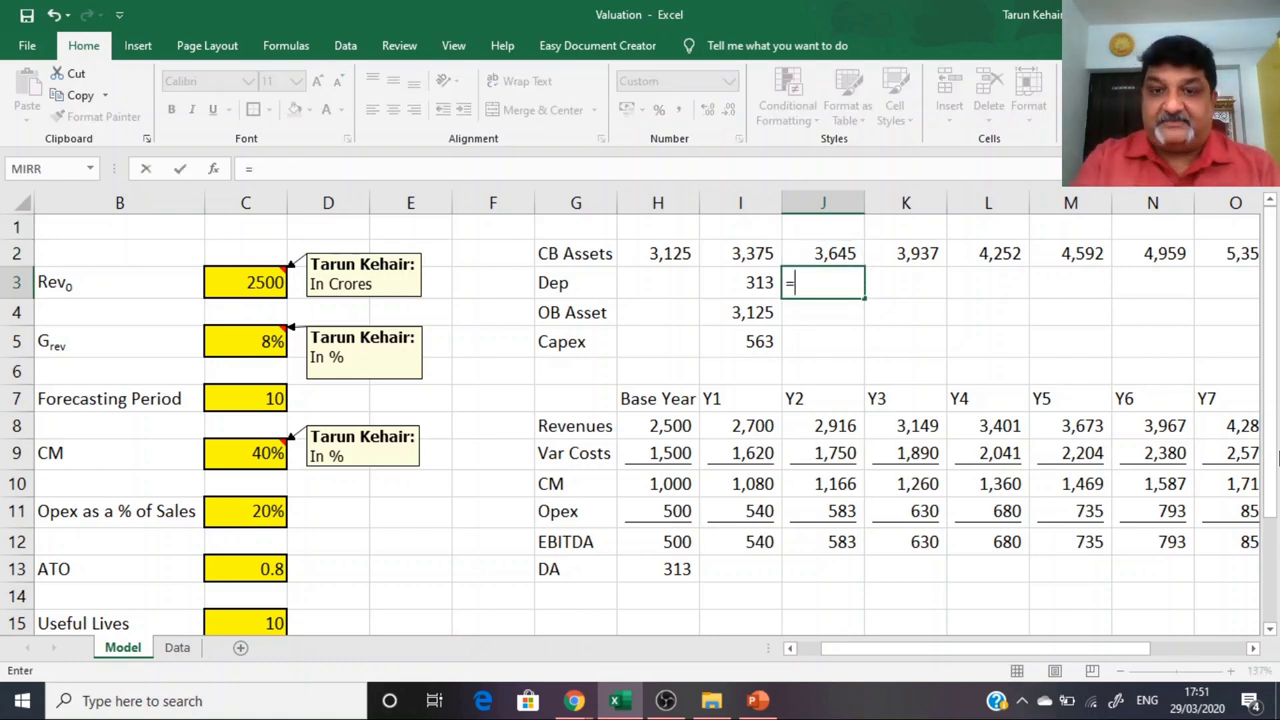
{"action": "key", "text": "Left"}
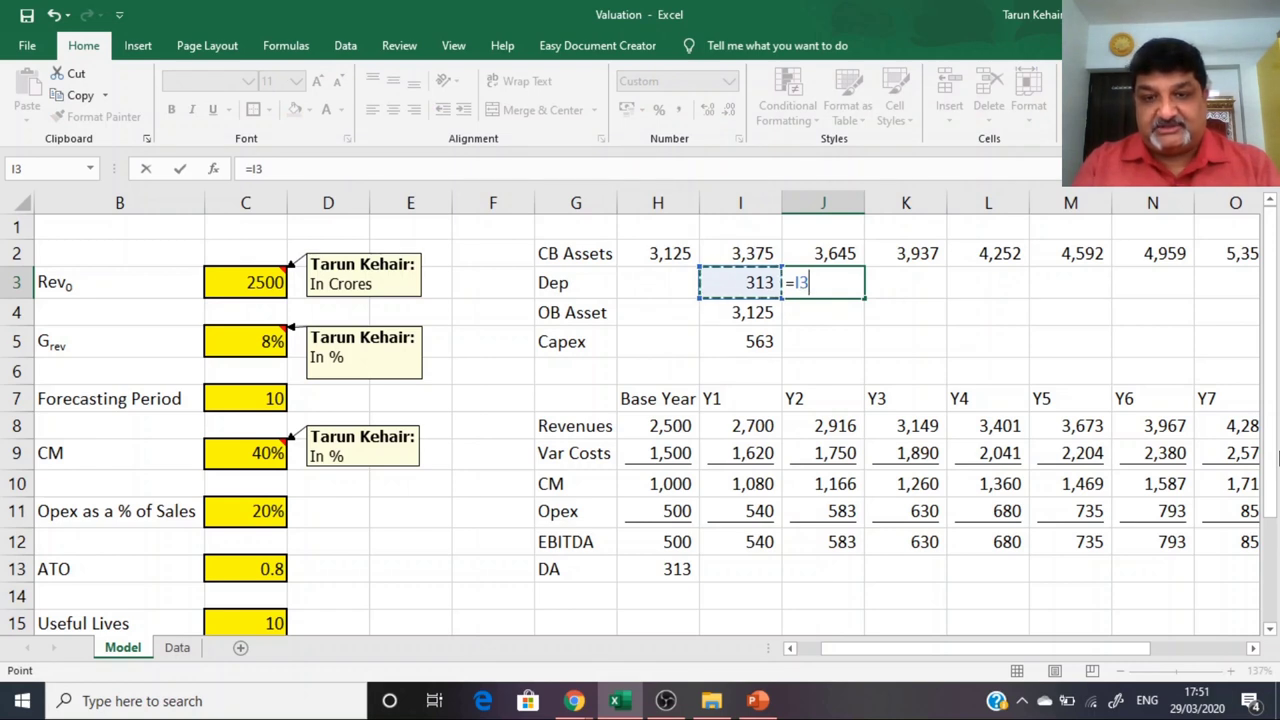
{"action": "type", "text": "+"}
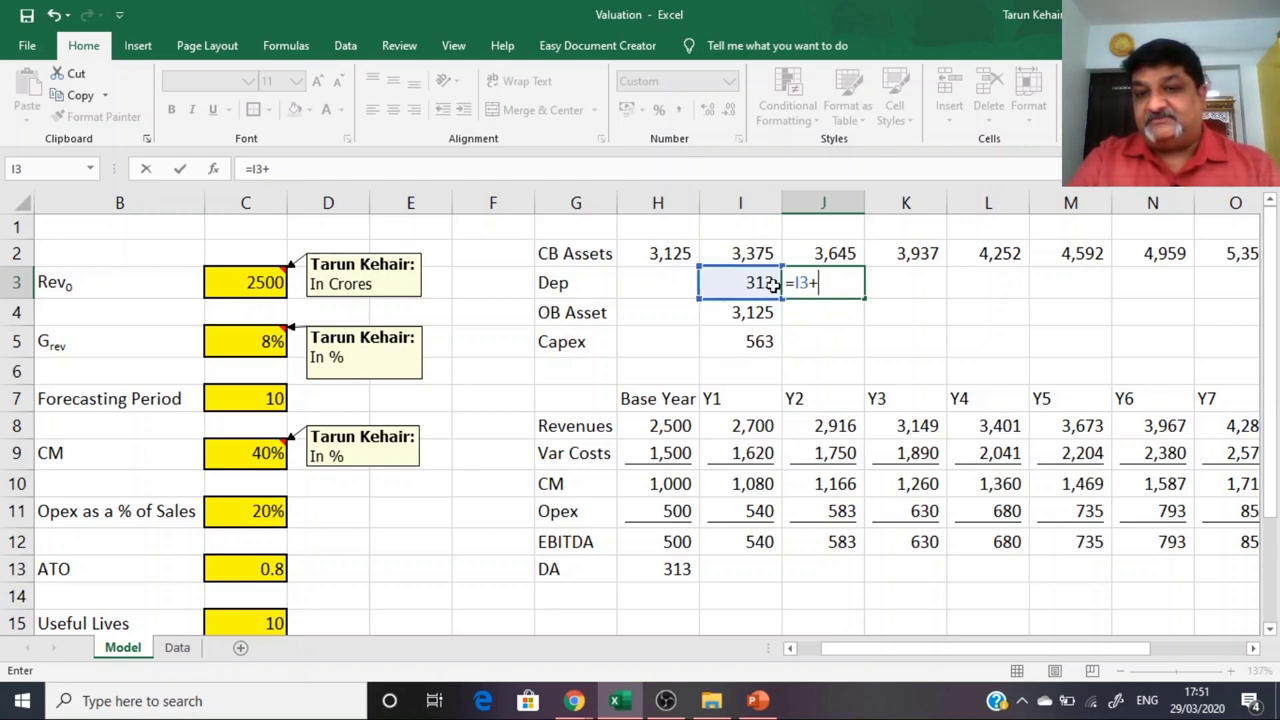
{"action": "left_click", "coordinate": [762, 341]}
{"action": "type", "text": "/"}
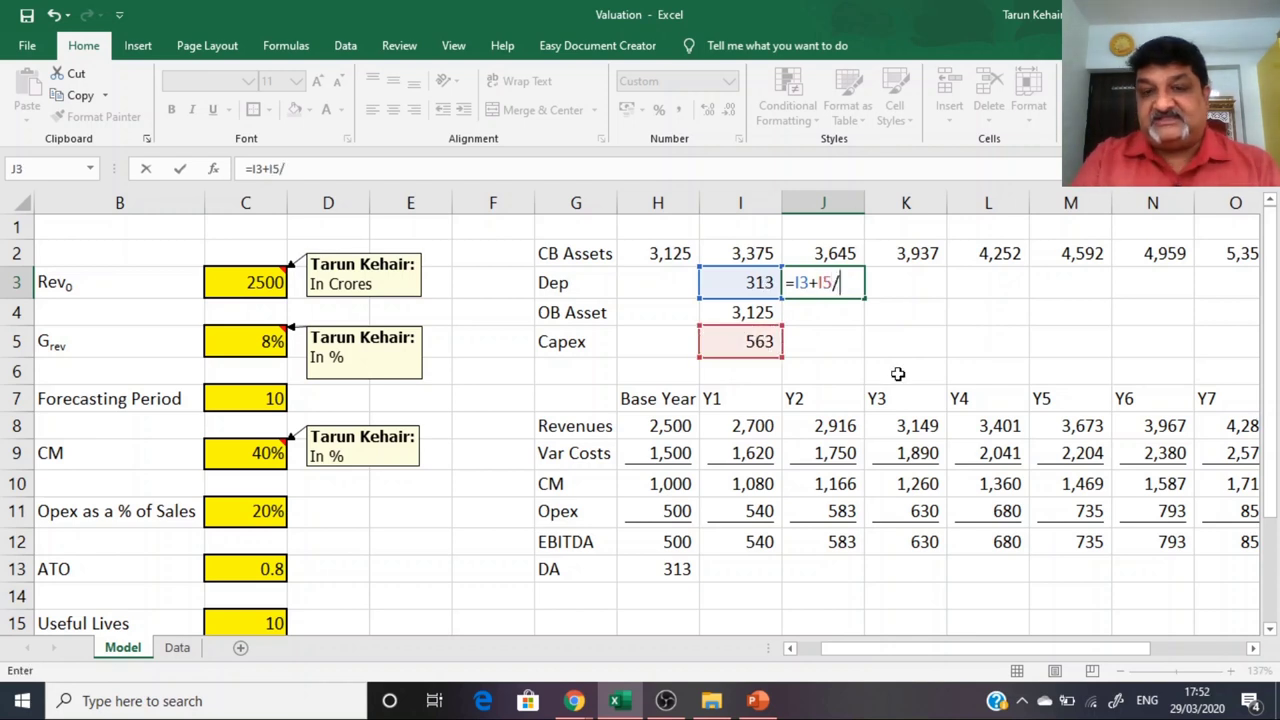
{"action": "left_click", "coordinate": [266, 624]}
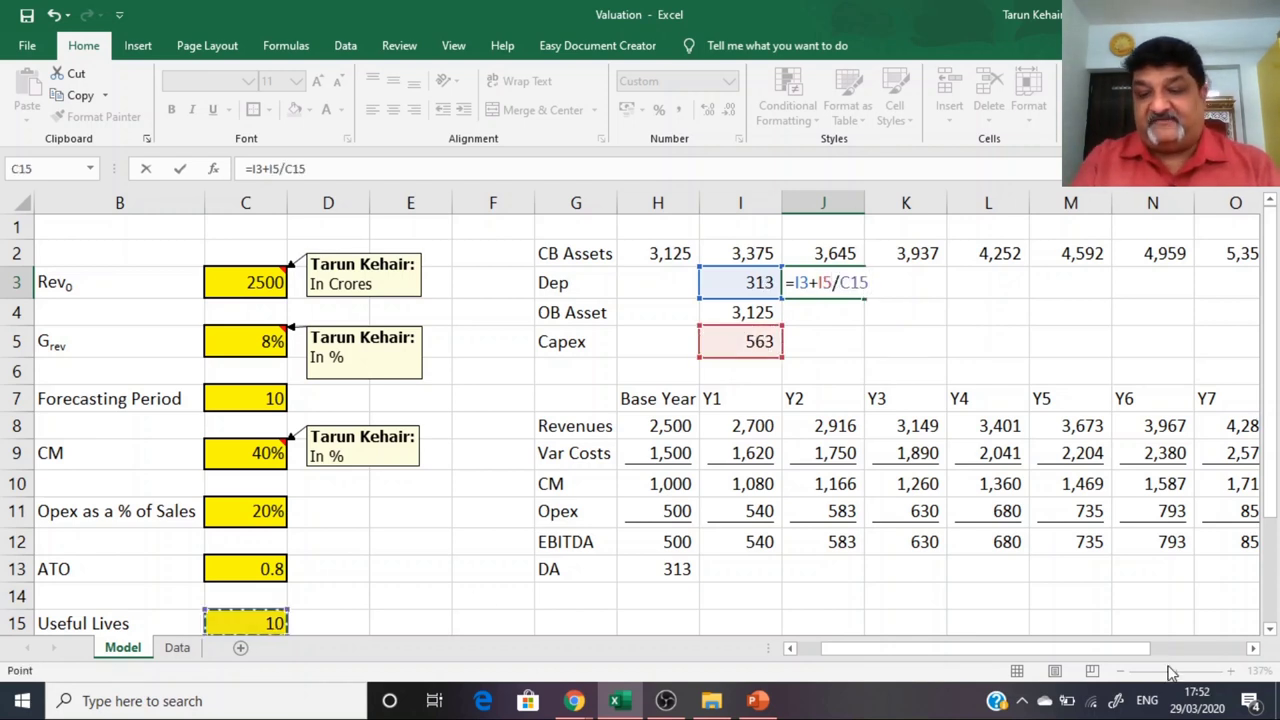
{"action": "key", "text": "Return"}
{"action": "key", "text": "Up"}
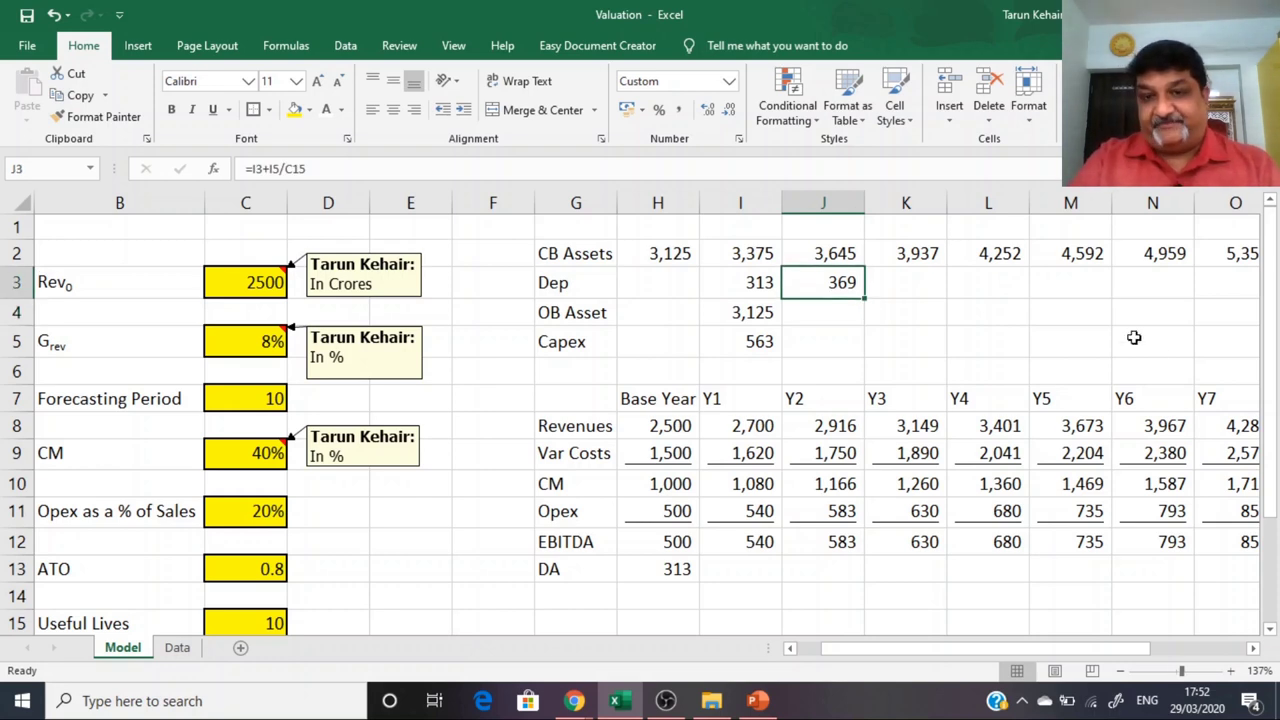
{"action": "left_click", "coordinate": [750, 282]}
{"action": "left_click", "coordinate": [762, 344]}
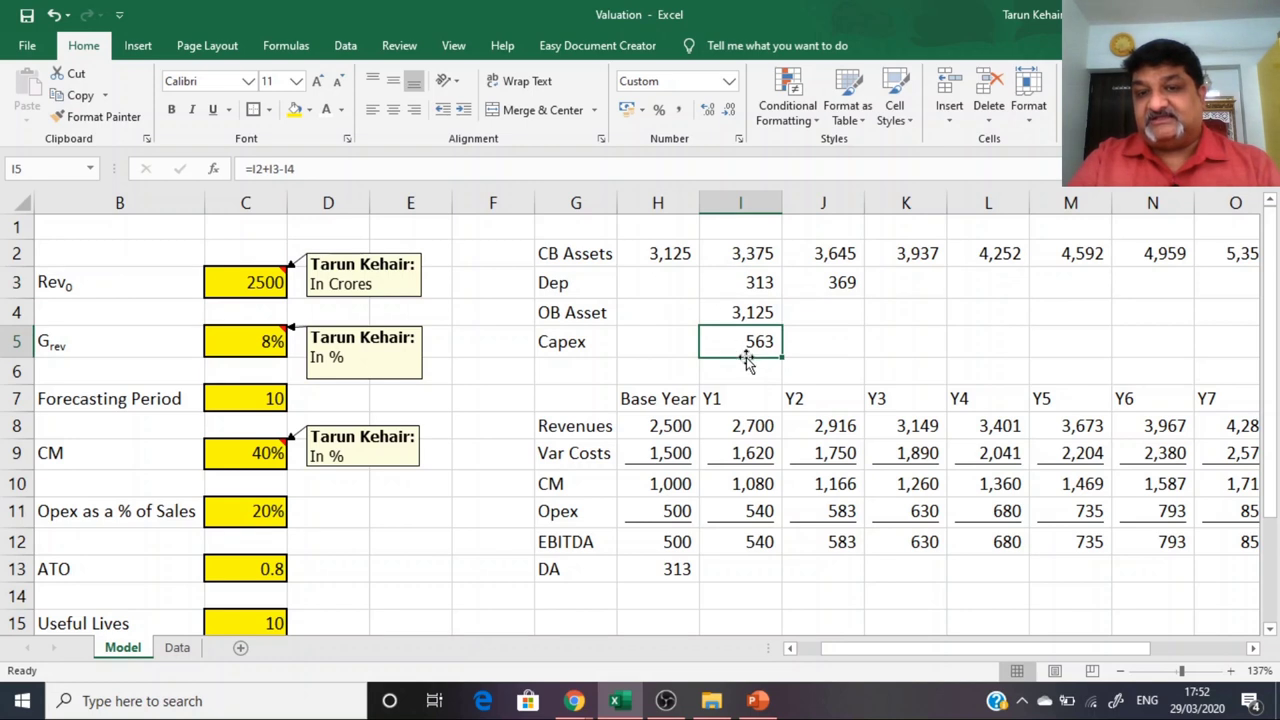
Step: Set Y2 OB Asset in J4 to =I2, giving 3,375
{"action": "left_click", "coordinate": [826, 314]}
{"action": "type", "text": "="}
{"action": "key", "text": "Left"}
{"action": "key", "text": "Up"}
{"action": "key", "text": "Up"}
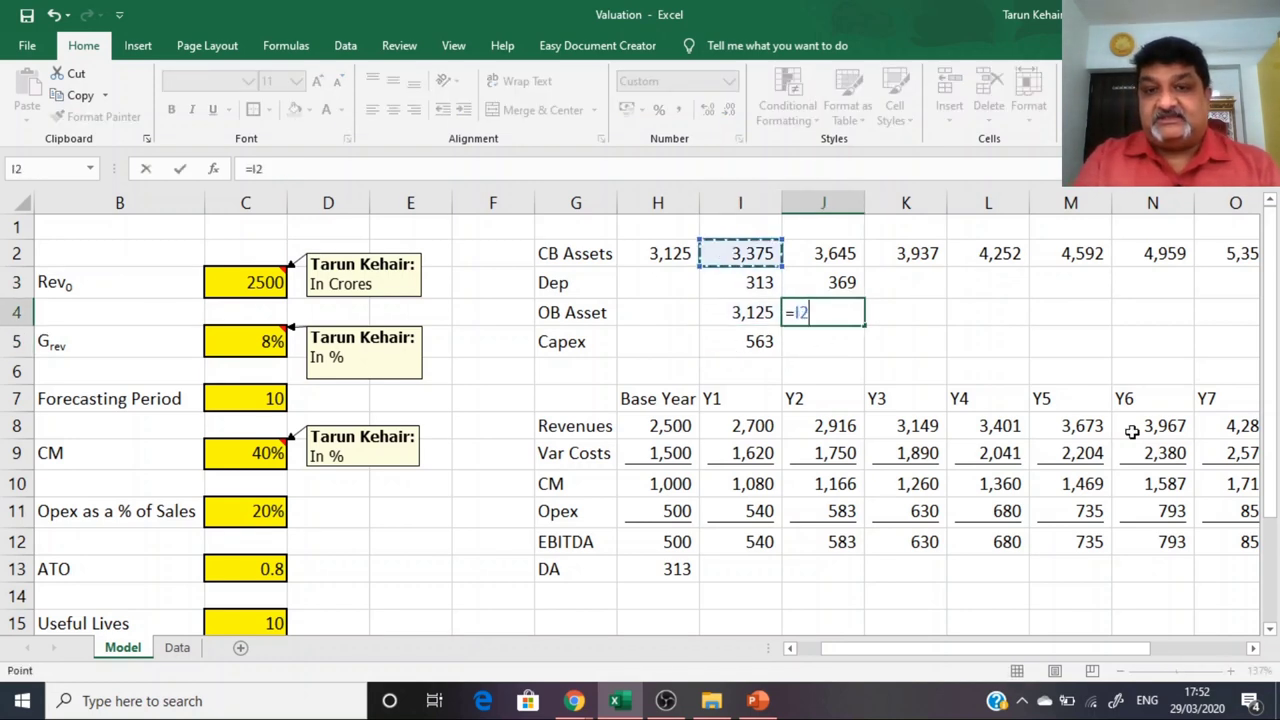
{"action": "key", "text": "Return"}
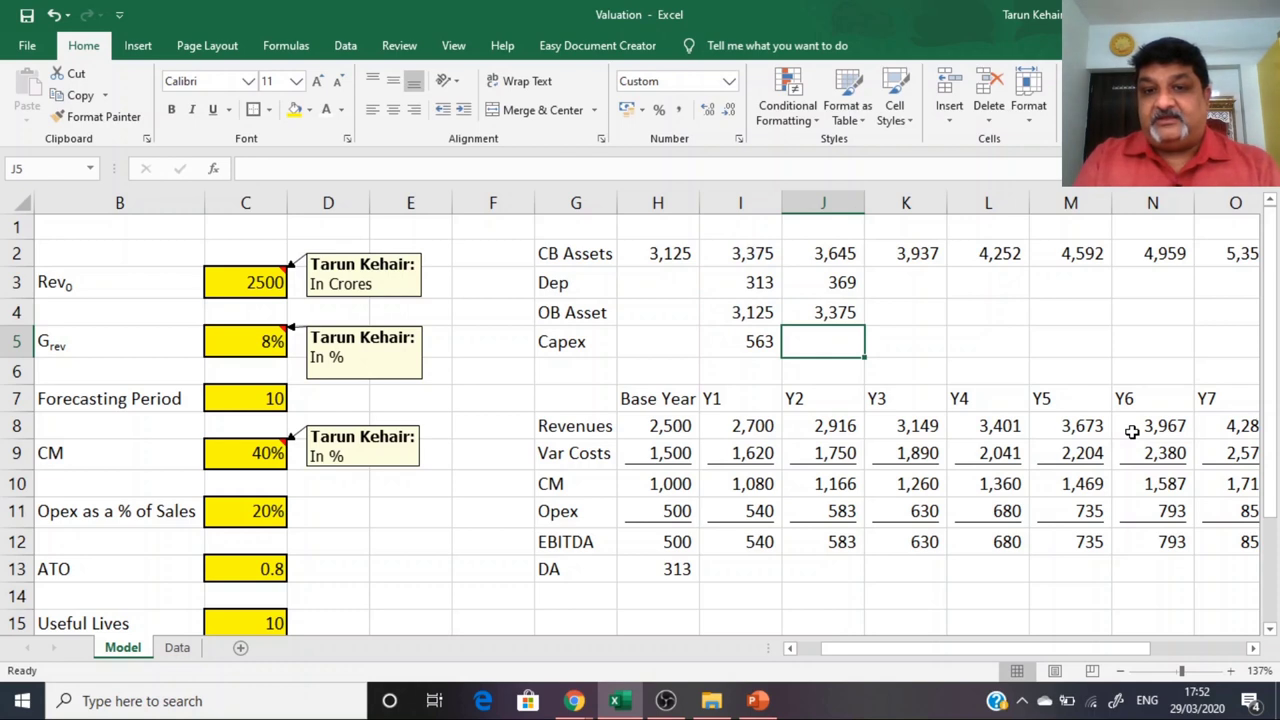
Step: Copy the Y1 Capex formula into J5
{"action": "key", "text": "Left"}
{"action": "key", "text": "ctrl+c"}
{"action": "key", "text": "Right"}
{"action": "key", "text": "Return"}
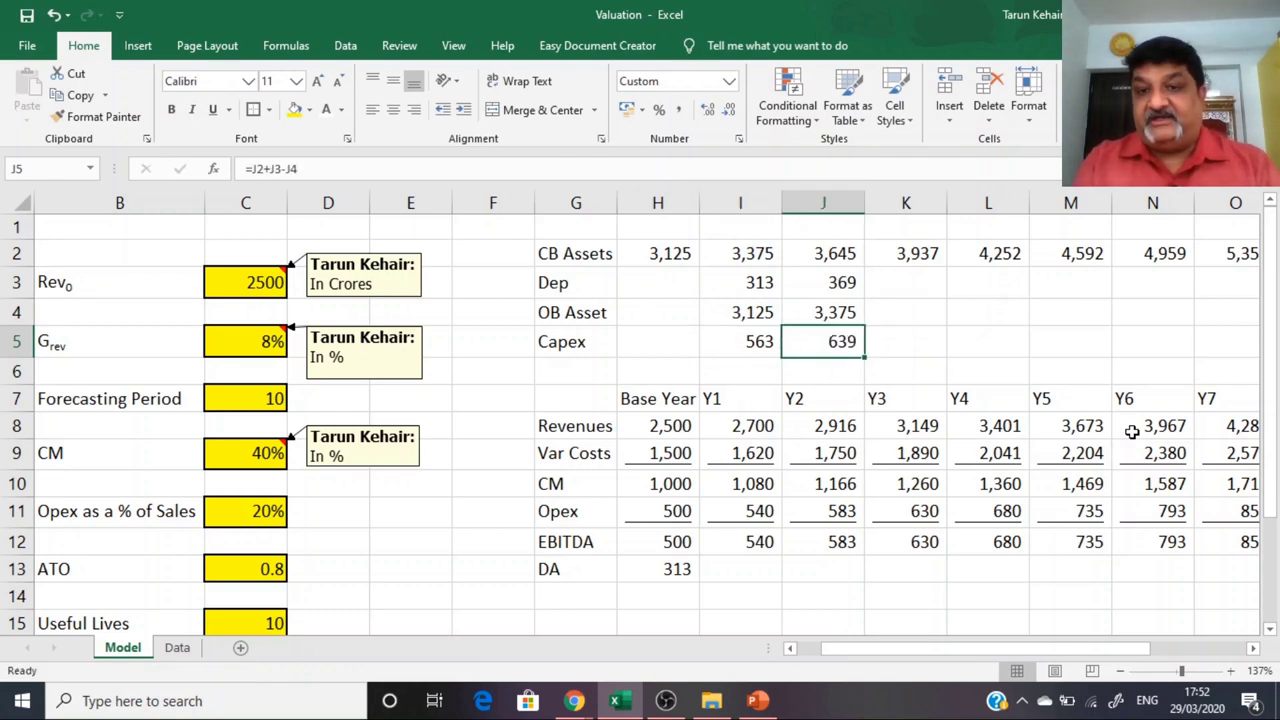
{"action": "key", "text": "Up"}
{"action": "key", "text": "Up"}
{"action": "key", "text": "Up"}
{"action": "key", "text": "Down"}
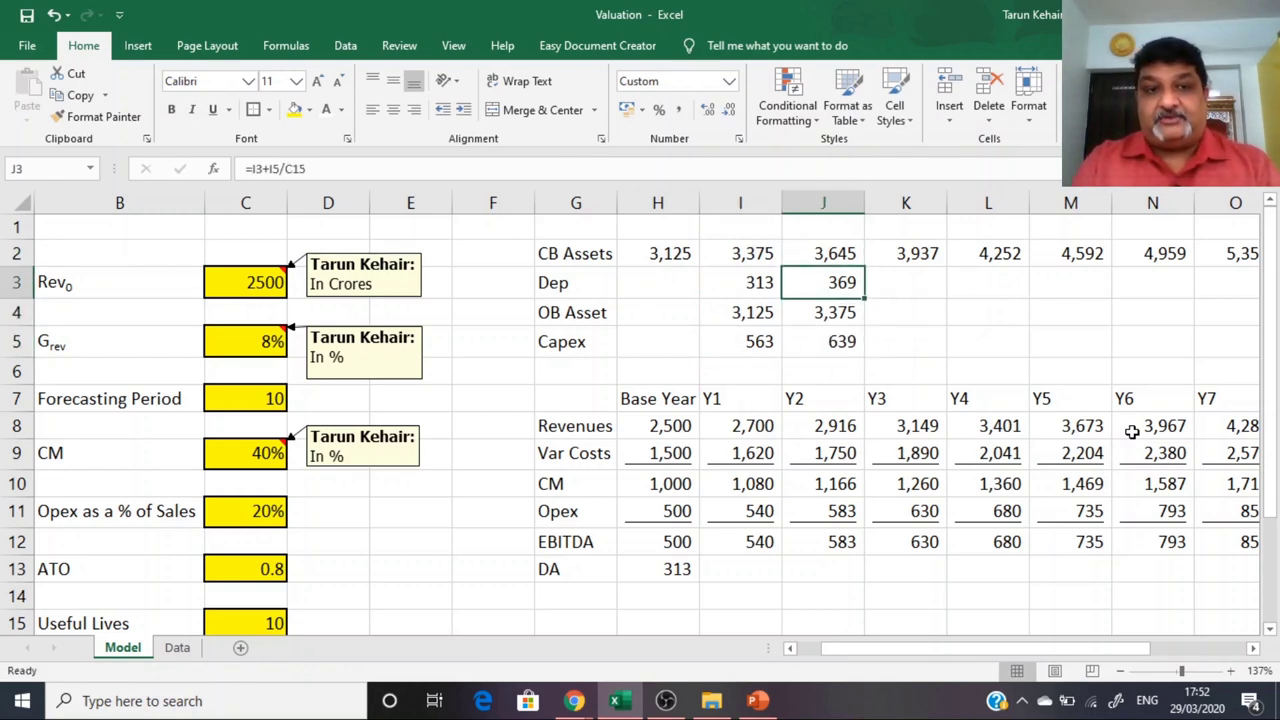
Step: Make the useful-lives reference absolute so J3 reads =I3+I5/$C$15, then select J3:J5
{"action": "left_click", "coordinate": [286, 169]}
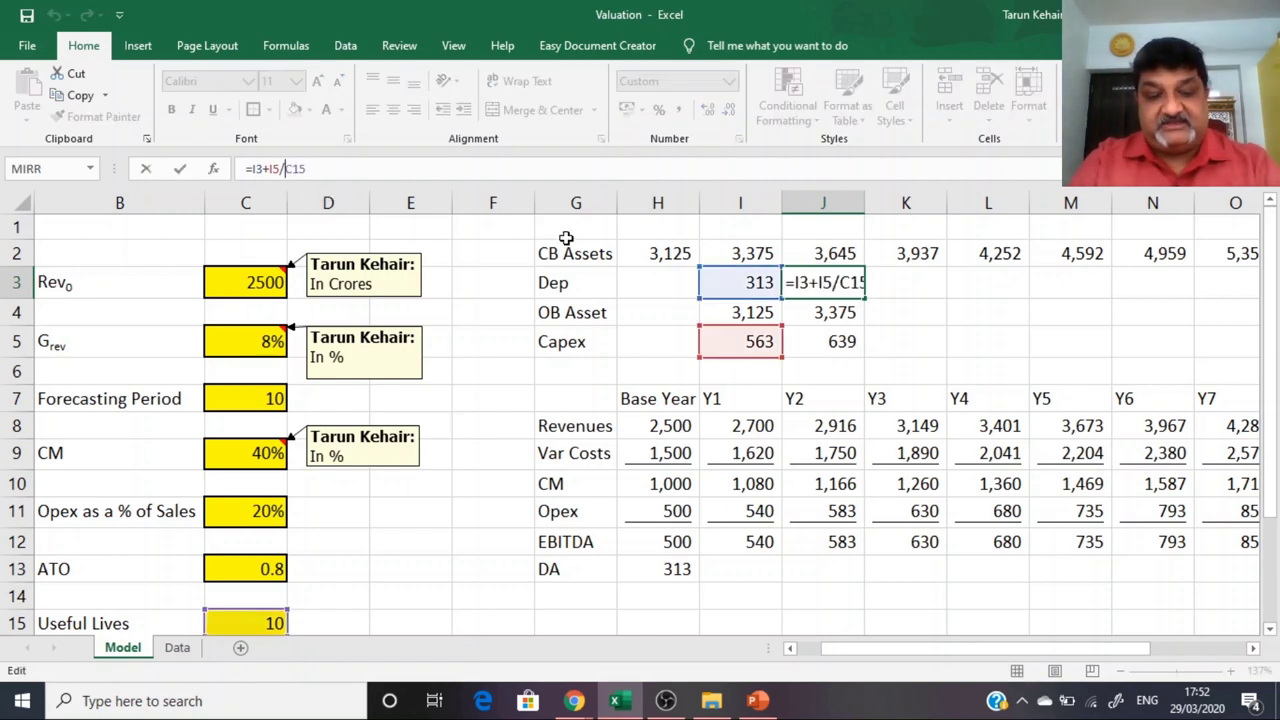
{"action": "key", "text": "F4"}
{"action": "key", "text": "Return"}
{"action": "key", "text": "Up"}
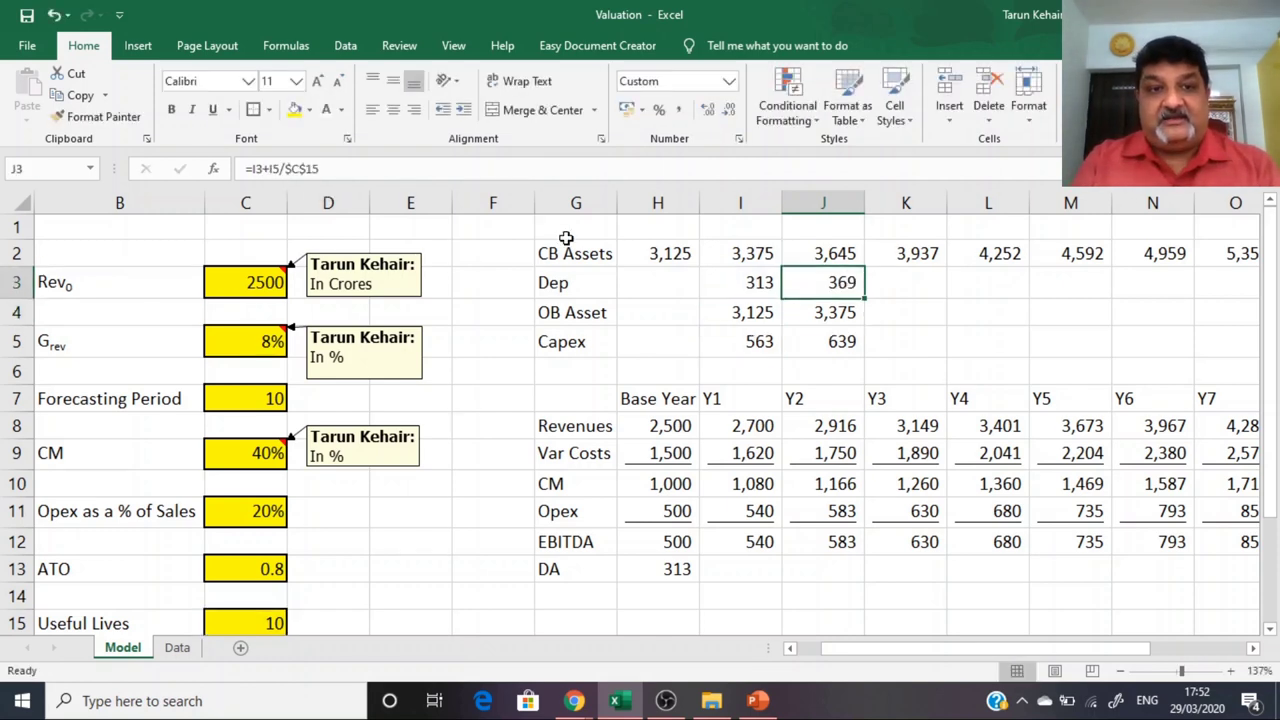
{"action": "key", "text": "Down"}
{"action": "key", "text": "Up"}
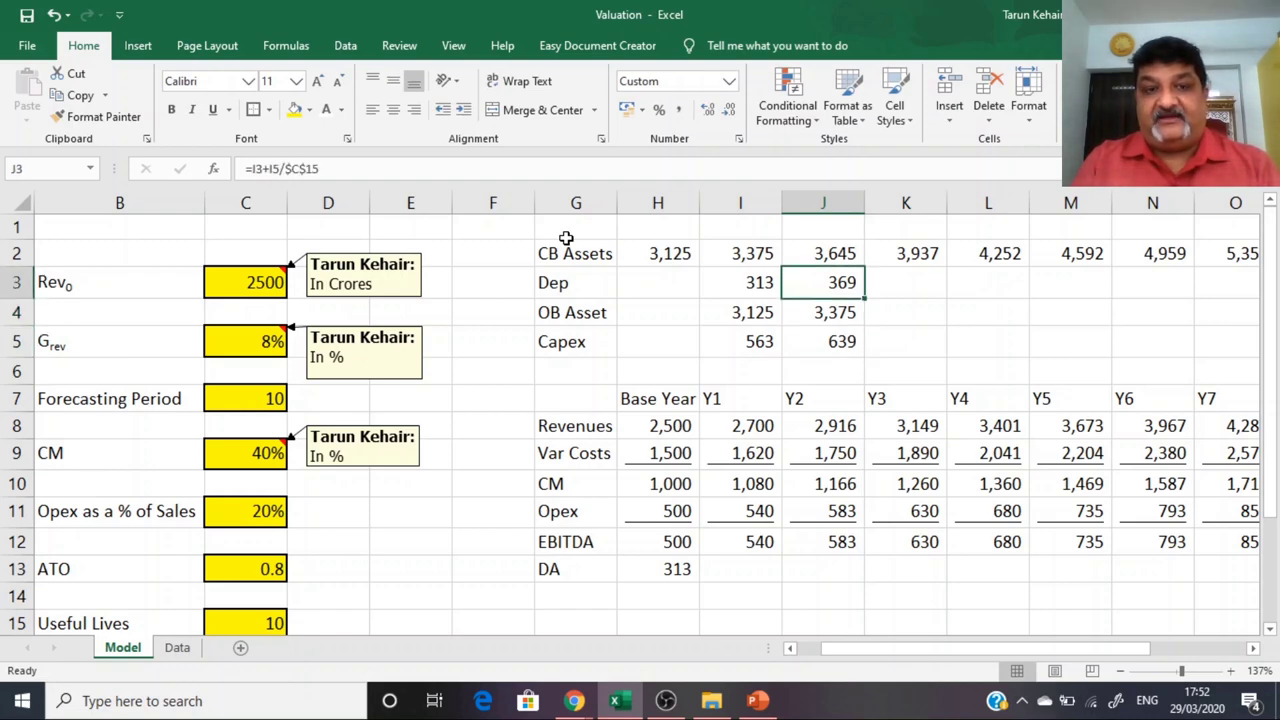
{"action": "key", "text": "shift+Down"}
{"action": "key", "text": "shift+Down"}
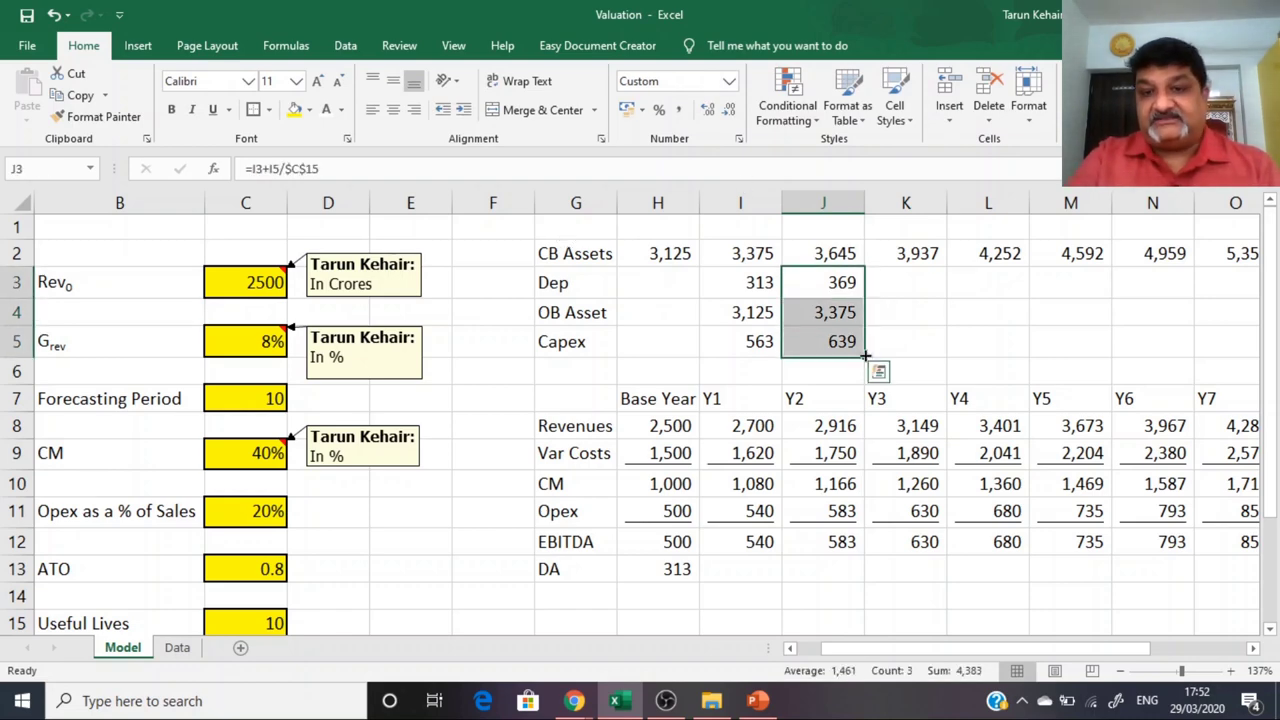
Step: Fill J3:J5 right to column R so Y10 shows Dep 1,186, OB Asset 6,247, Capex 1,685
{"action": "left_click_drag", "start_coordinate": [866, 357], "coordinate": [983, 364]}
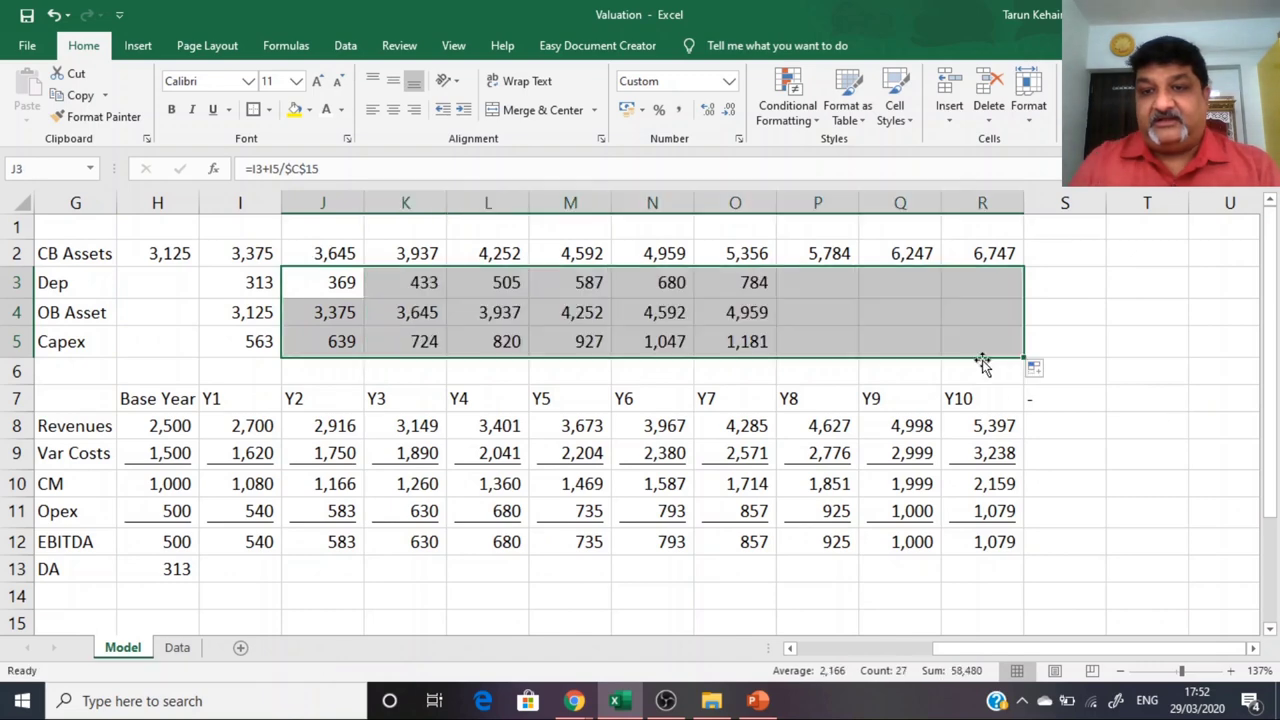
{"action": "key", "text": "Left"}
{"action": "key", "text": "ctrl+Left"}
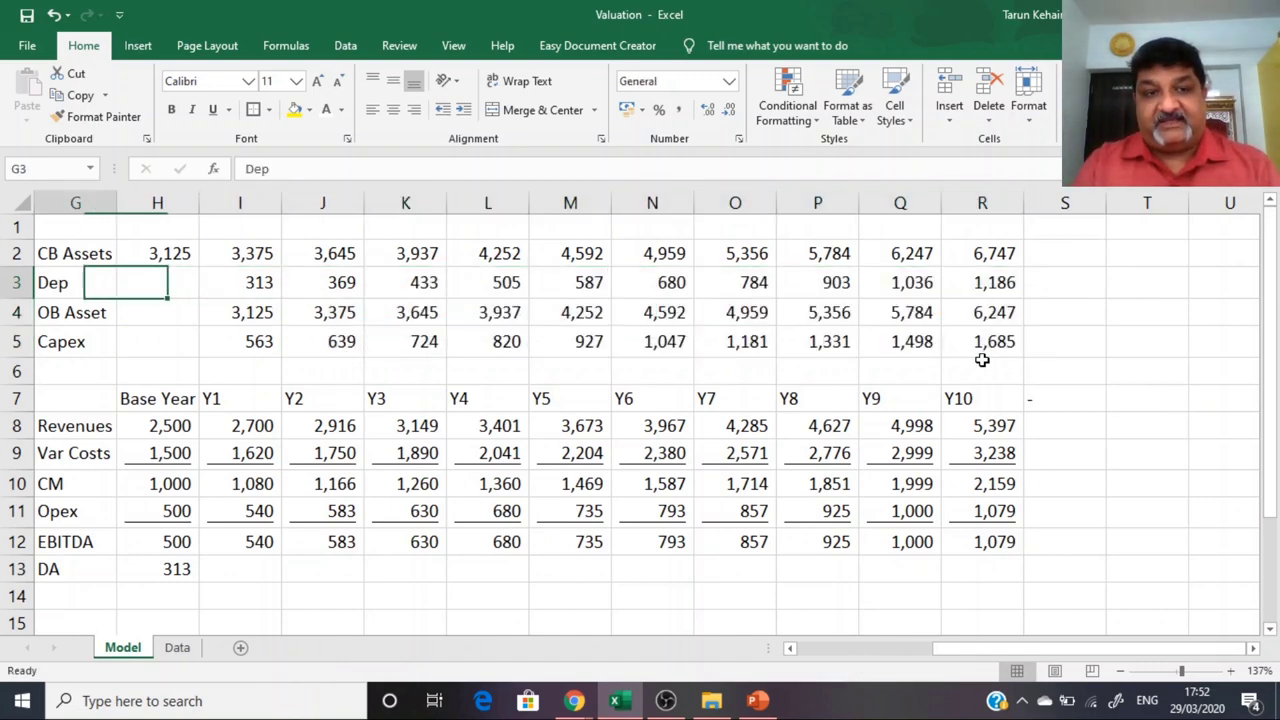
{"action": "key", "text": "ctrl+Left"}
{"action": "key", "text": "Right"}
{"action": "key", "text": "Right"}
{"action": "key", "text": "Right"}
{"action": "key", "text": "Right"}
{"action": "key", "text": "Right"}
{"action": "key", "text": "Right"}
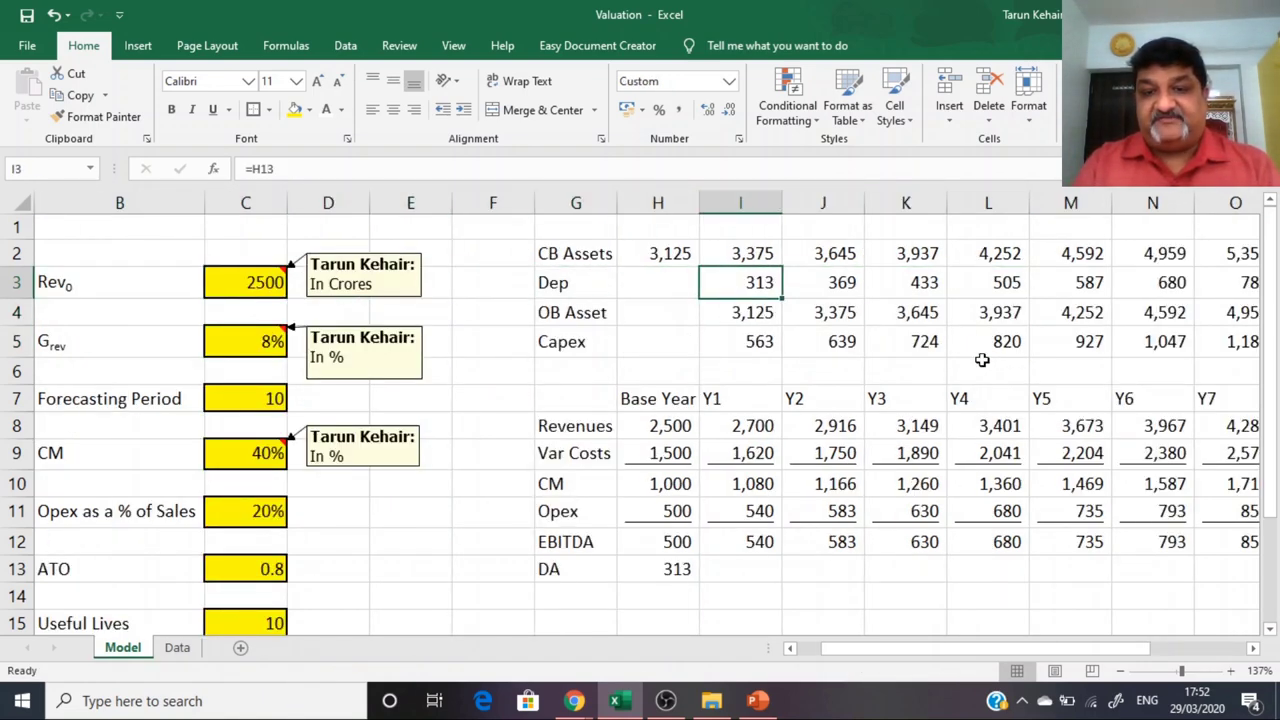
{"action": "key", "text": "Down"}
{"action": "key", "text": "Up"}
{"action": "key", "text": "Right"}
{"action": "key", "text": "Right"}
{"action": "key", "text": "Right"}
{"action": "key", "text": "Right"}
{"action": "key", "text": "Right"}
{"action": "key", "text": "Right"}
{"action": "key", "text": "Right"}
{"action": "key", "text": "Right"}
{"action": "key", "text": "Right"}
{"action": "key", "text": "Right"}
{"action": "key", "text": "Right"}
{"action": "key", "text": "Right"}
{"action": "key", "text": "Right"}
{"action": "key", "text": "Right"}
{"action": "key", "text": "Right"}
{"action": "key", "text": "Right"}
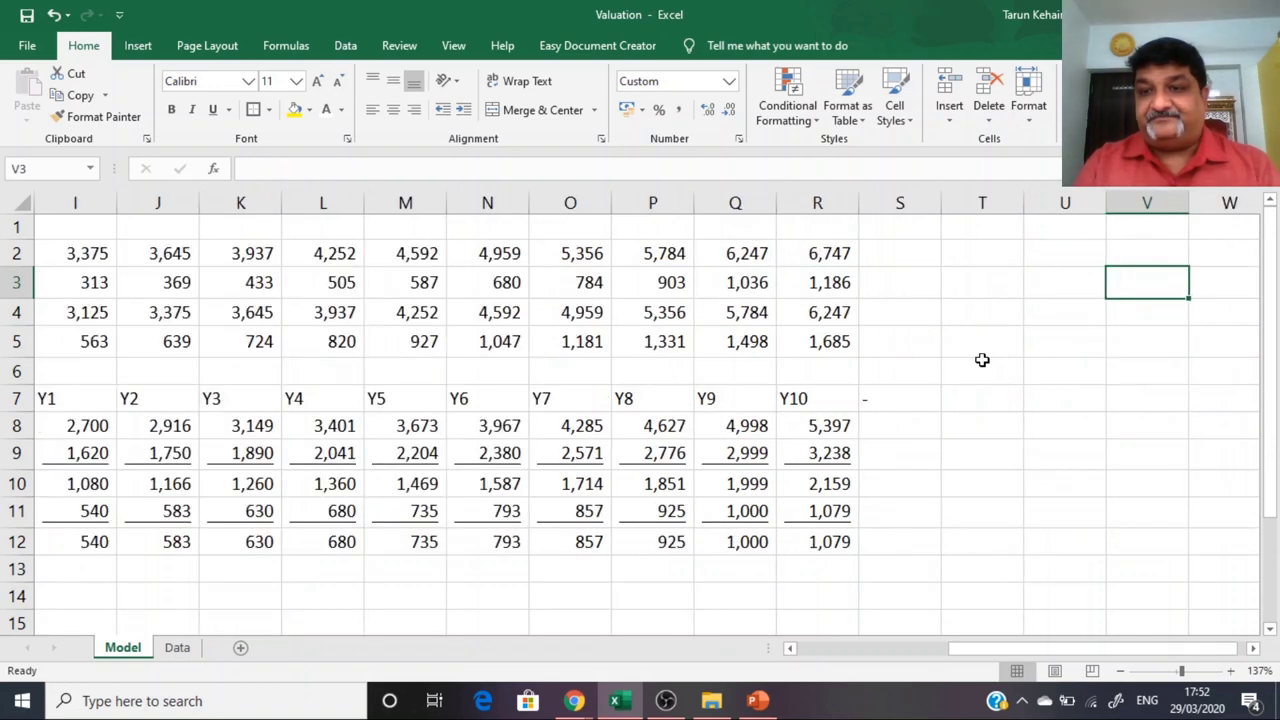
{"action": "key", "text": "Left"}
{"action": "key", "text": "Left"}
{"action": "key", "text": "Left"}
{"action": "key", "text": "Left"}
{"action": "key", "text": "Left"}
{"action": "key", "text": "Left"}
{"action": "key", "text": "Left"}
{"action": "key", "text": "Left"}
{"action": "key", "text": "Left"}
{"action": "key", "text": "Left"}
{"action": "key", "text": "Left"}
{"action": "key", "text": "Left"}
{"action": "key", "text": "Left"}
{"action": "key", "text": "Left"}
{"action": "key", "text": "Left"}
{"action": "key", "text": "Left"}
{"action": "key", "text": "Left"}
{"action": "key", "text": "Left"}
{"action": "key", "text": "Left"}
{"action": "key", "text": "Left"}
{"action": "key", "text": "Left"}
{"action": "key", "text": "Left"}
{"action": "key", "text": "Left"}
{"action": "key", "text": "Left"}
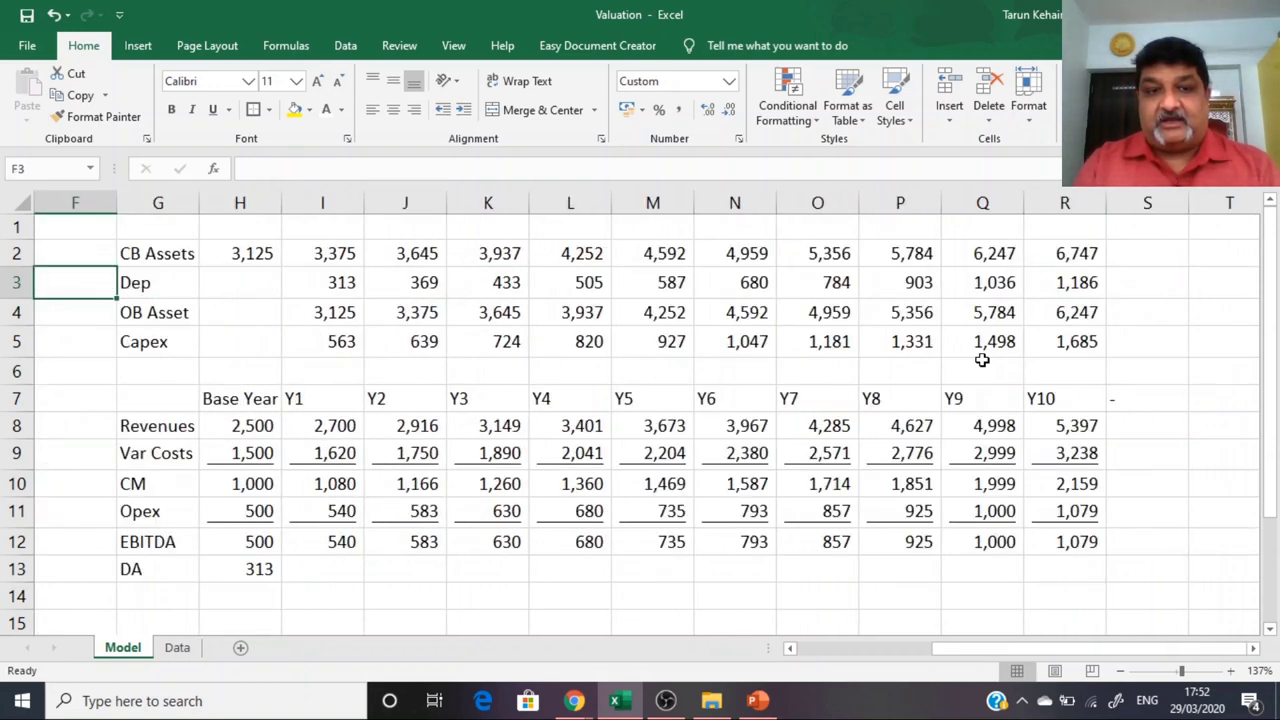
{"action": "key", "text": "Down"}
{"action": "key", "text": "Down"}
{"action": "key", "text": "Down"}
{"action": "key", "text": "Down"}
{"action": "key", "text": "Down"}
{"action": "key", "text": "Down"}
{"action": "key", "text": "Down"}
{"action": "key", "text": "Down"}
{"action": "key", "text": "Down"}
{"action": "key", "text": "Down"}
{"action": "key", "text": "Down"}
{"action": "key", "text": "Down"}
{"action": "key", "text": "Down"}
{"action": "key", "text": "Right"}
{"action": "key", "text": "Right"}
{"action": "key", "text": "Right"}
{"action": "key", "text": "Right"}
{"action": "key", "text": "Right"}
{"action": "key", "text": "Right"}
{"action": "key", "text": "Right"}
{"action": "key", "text": "Right"}
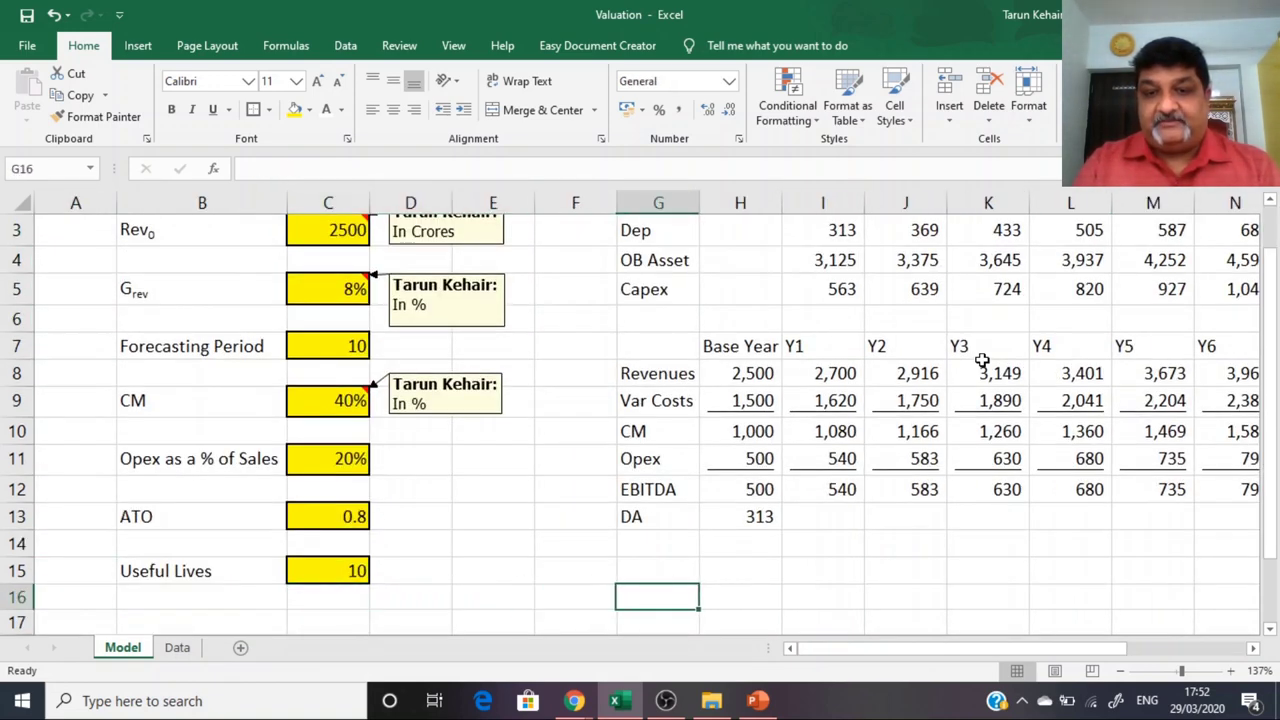
Step: Enter =I3 in the Y1 DA cell I13 and fill it to R13, running 313 to 1,186
{"action": "key", "text": "Up"}
{"action": "key", "text": "Up"}
{"action": "key", "text": "Up"}
{"action": "type", "text": "="}
{"action": "key", "text": "Up"}
{"action": "key", "text": "Up"}
{"action": "key", "text": "Up"}
{"action": "key", "text": "Up"}
{"action": "key", "text": "Up"}
{"action": "key", "text": "Up"}
{"action": "key", "text": "Up"}
{"action": "key", "text": "Up"}
{"action": "key", "text": "Up"}
{"action": "key", "text": "Up"}
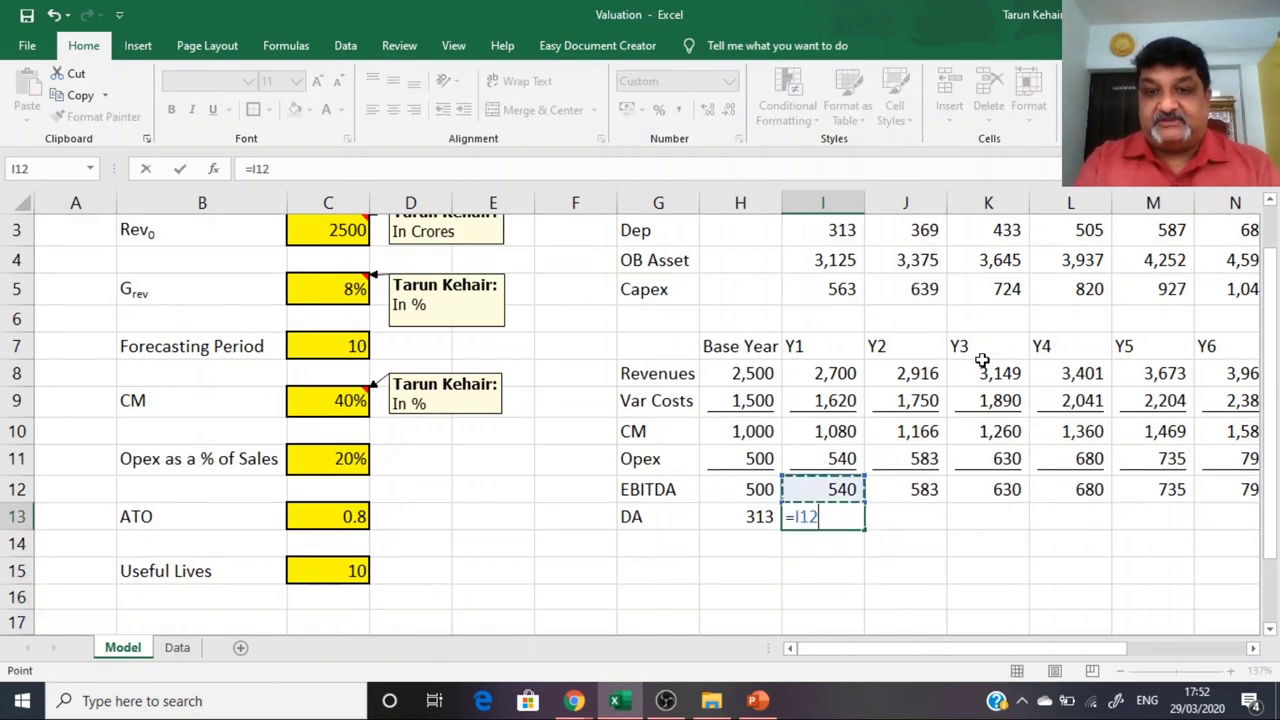
{"action": "key", "text": "Up"}
{"action": "key", "text": "Up"}
{"action": "key", "text": "Down"}
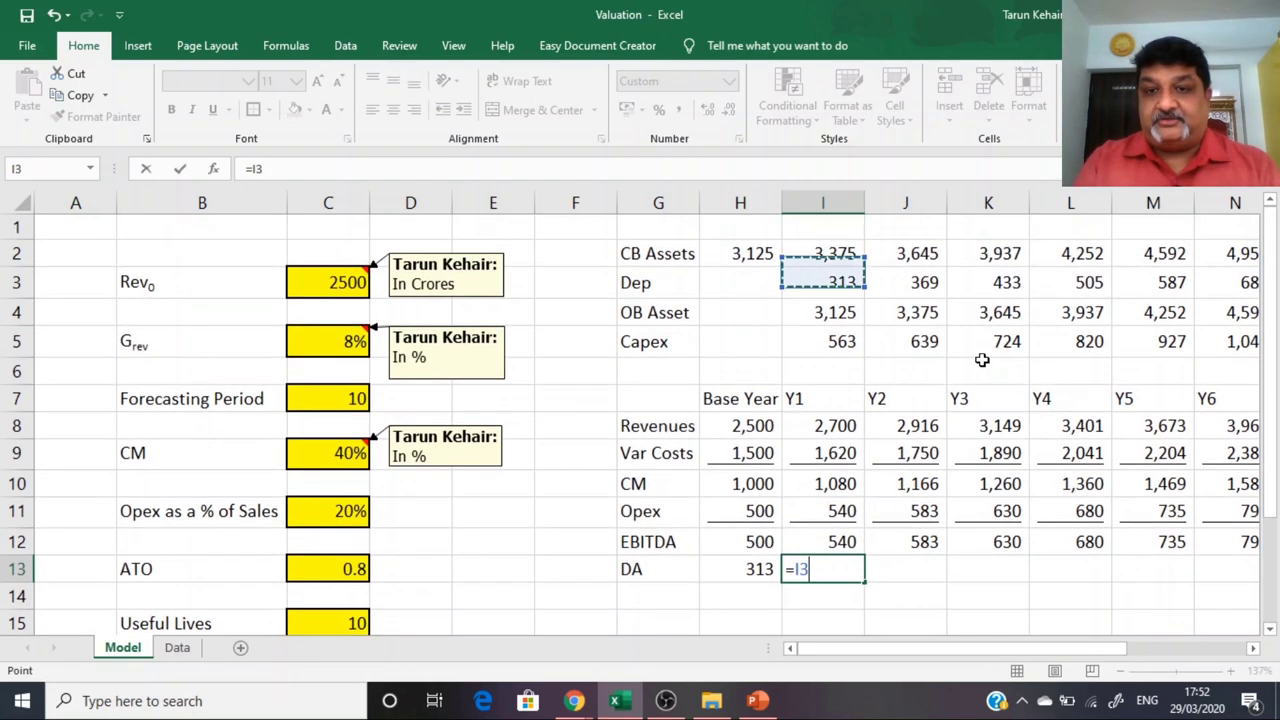
{"action": "key", "text": "Down"}
{"action": "key", "text": "Return"}
{"action": "key", "text": "Up"}
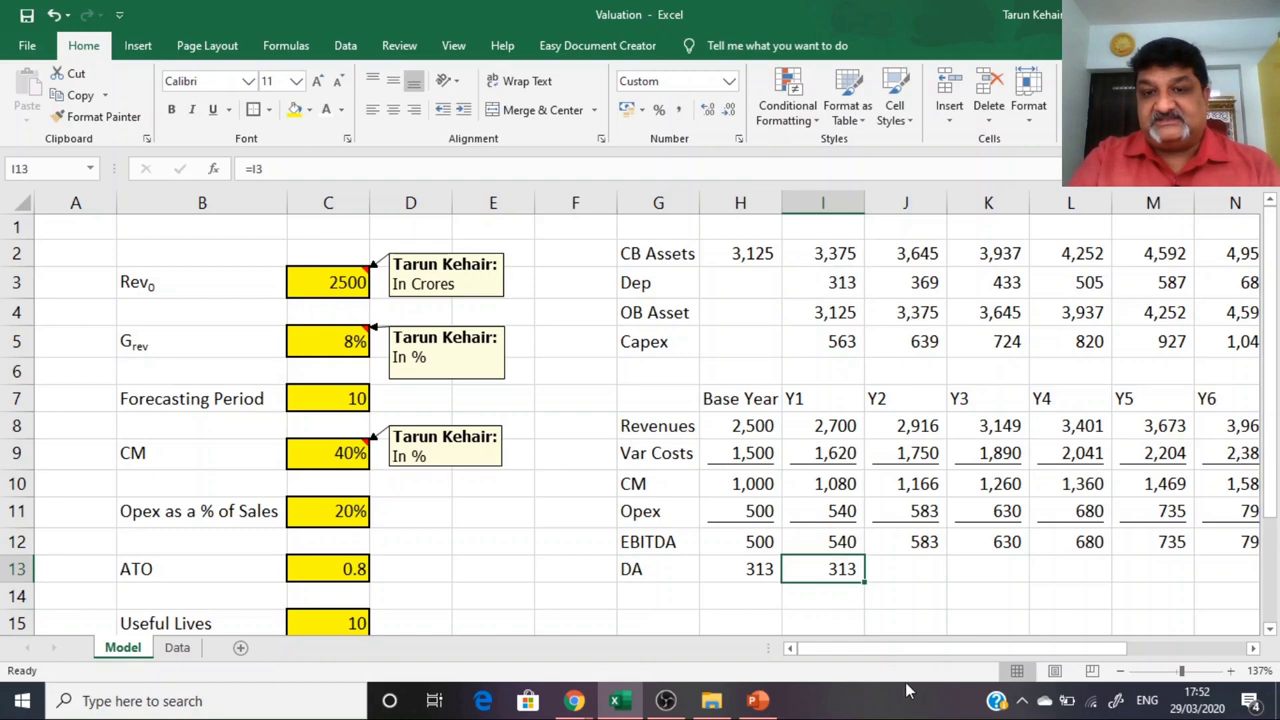
{"action": "left_click_drag", "start_coordinate": [868, 586], "coordinate": [1073, 572]}
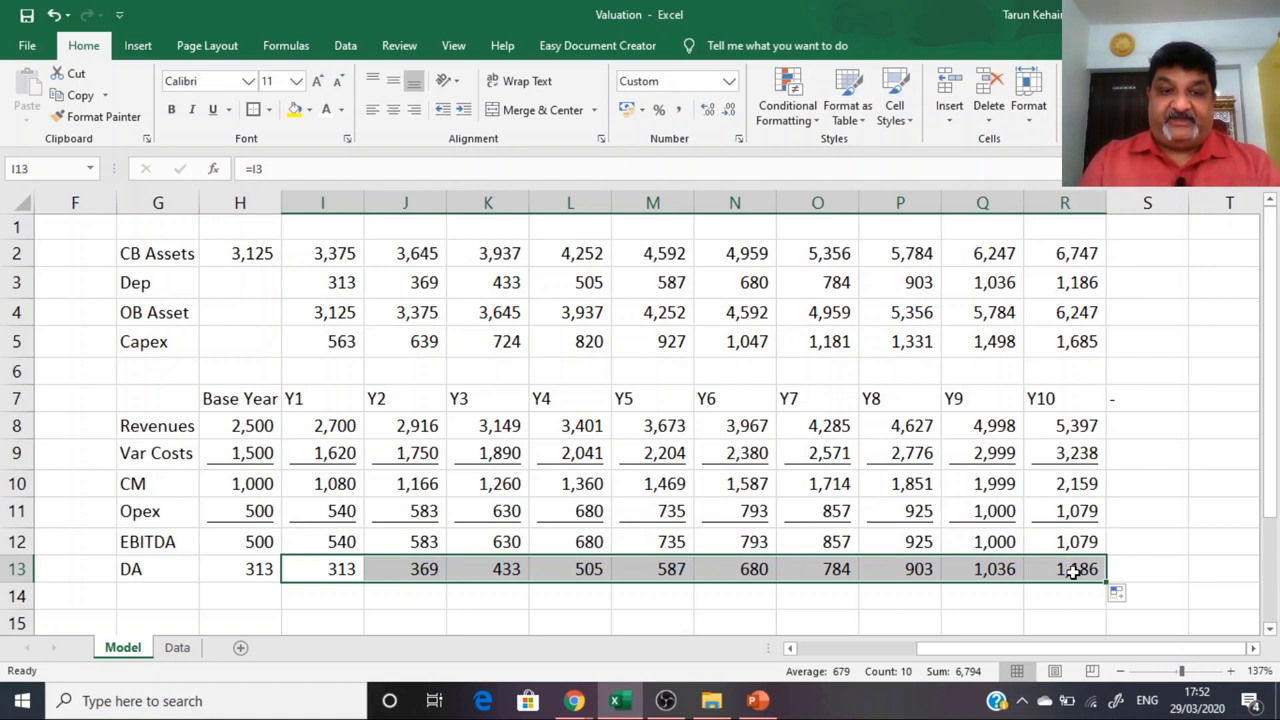
{"action": "key", "text": "Left"}
{"action": "key", "text": "Left"}
{"action": "key", "text": "Down"}
Step: Label row 14 'EBIT' and enter the base-year formula =H12-H13 in H14
{"action": "key", "text": "F2"}
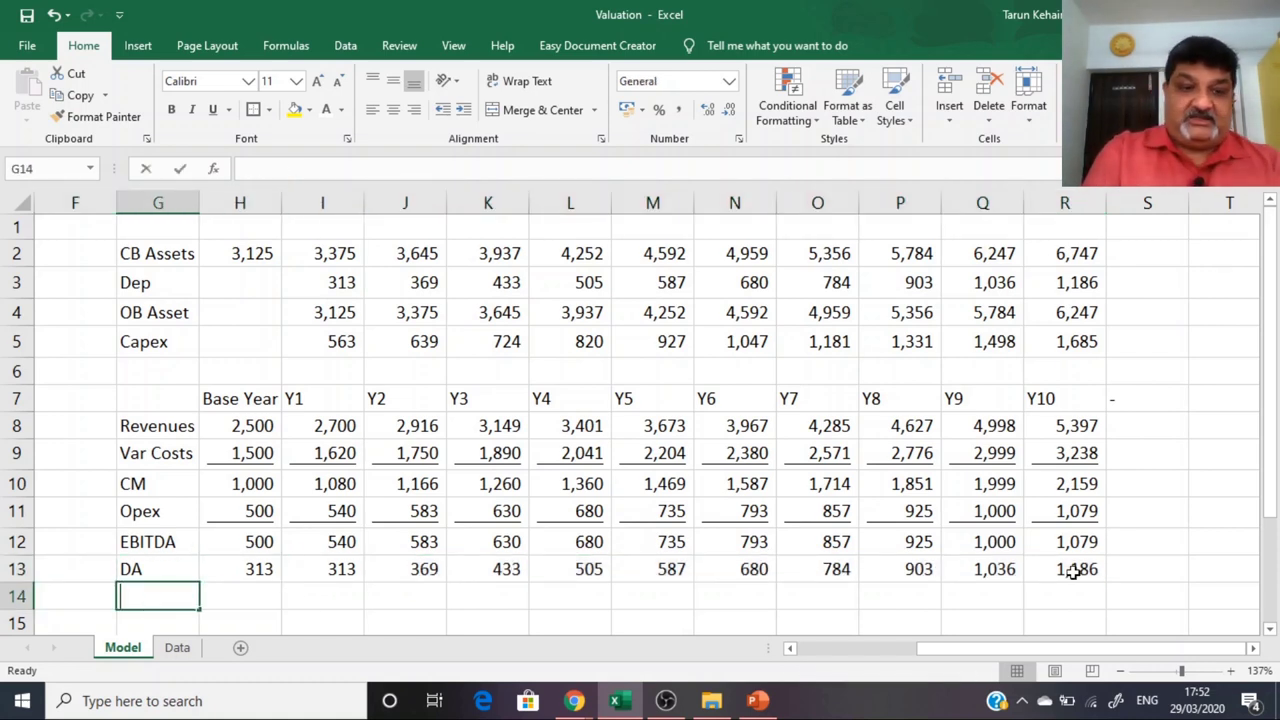
{"action": "type", "text": "EBIT"}
{"action": "key", "text": "BackSpace"}
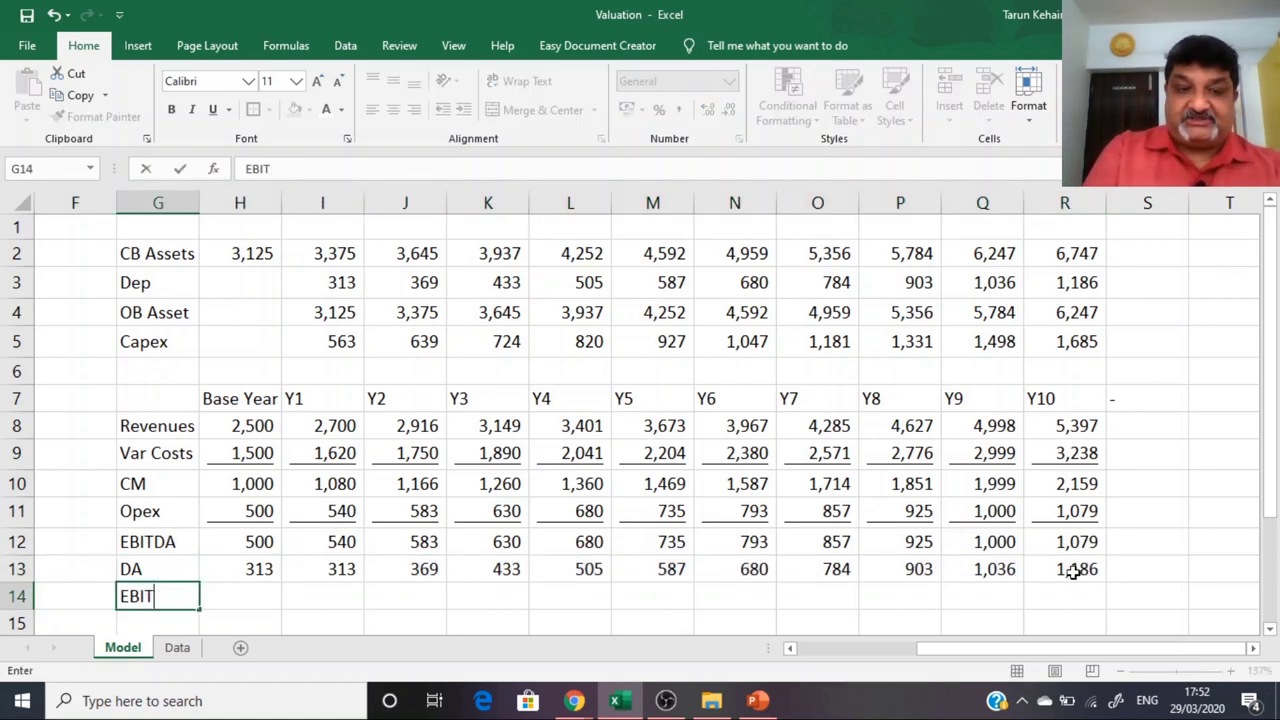
{"action": "scroll", "coordinate": [1072, 570], "scroll_direction": "down", "scroll_amount": 1}
{"action": "key", "text": "Tab"}
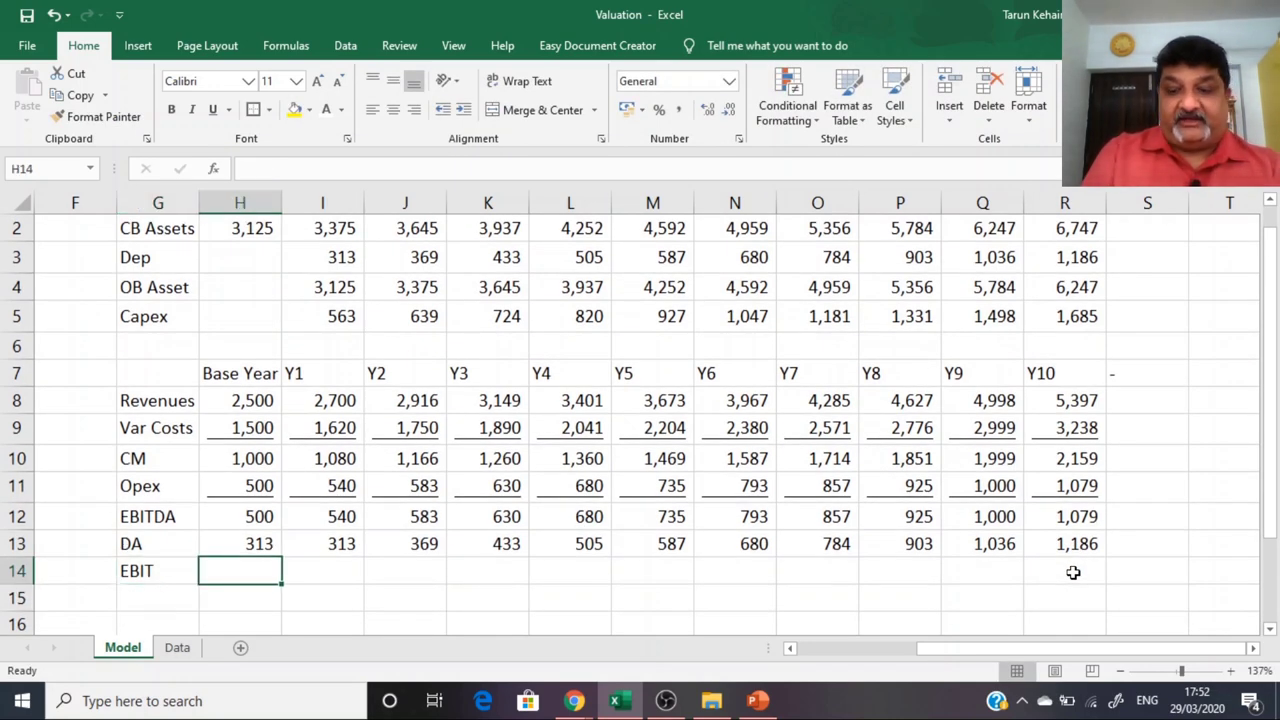
{"action": "type", "text": "="}
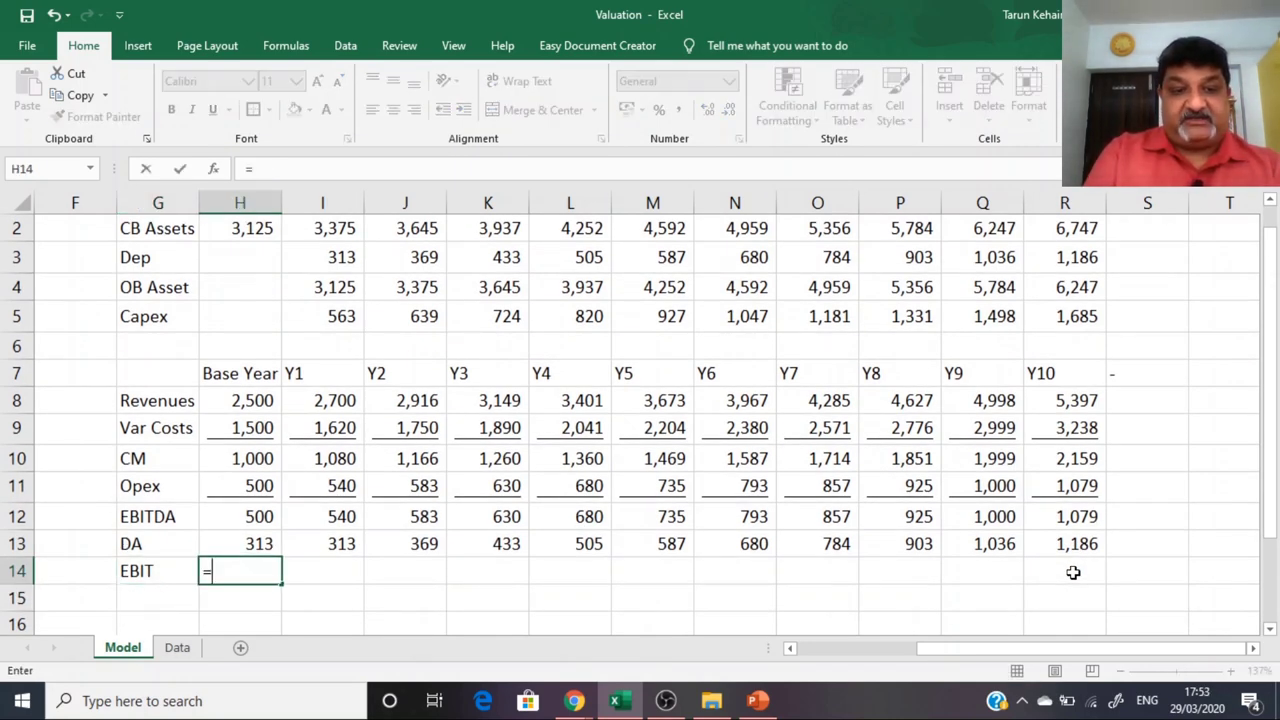
{"action": "key", "text": "Up"}
{"action": "key", "text": "Up"}
{"action": "type", "text": "-"}
{"action": "key", "text": "Up"}
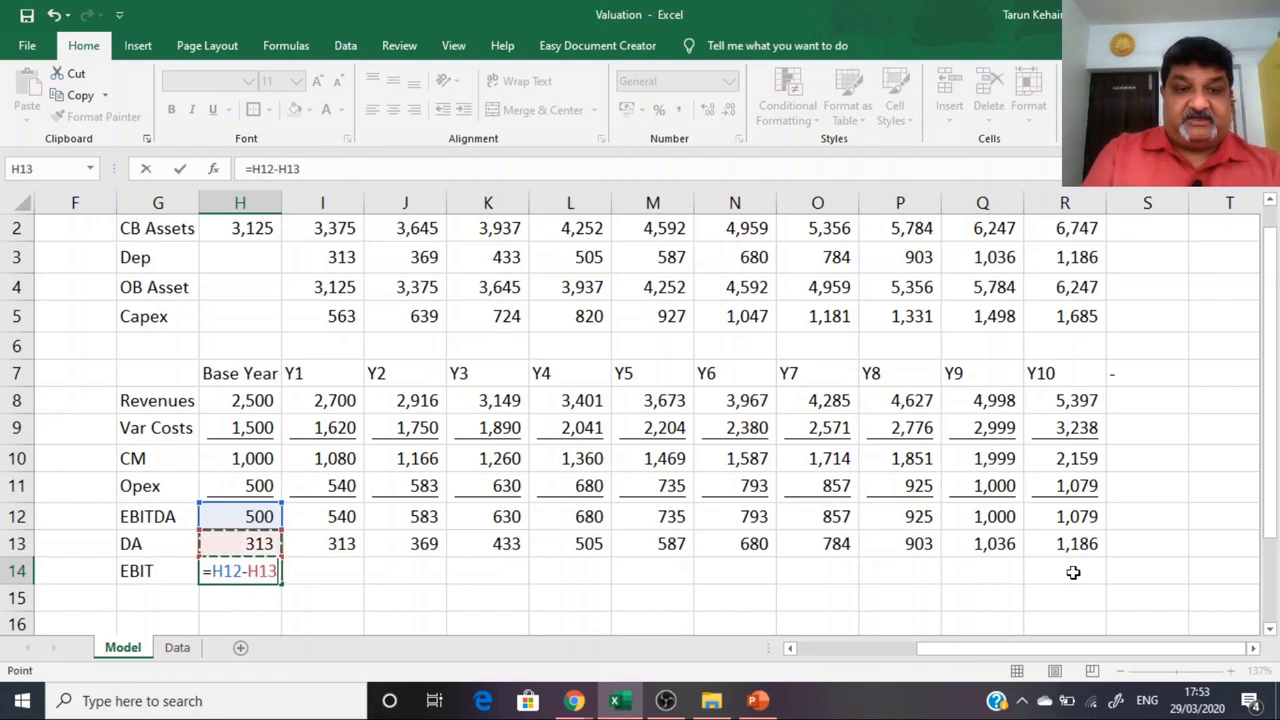
{"action": "key", "text": "Return"}
{"action": "key", "text": "Up"}
{"action": "key", "text": "Up"}
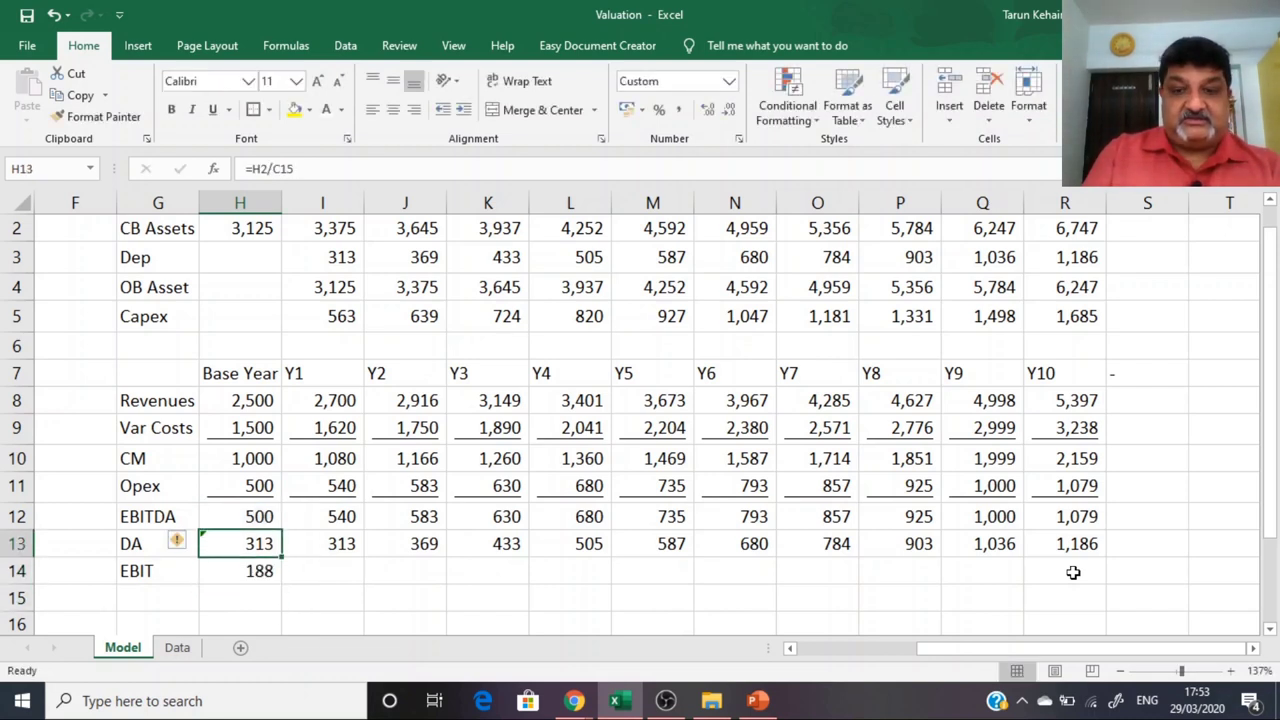
Step: Add a bottom border under the DA row H13:R13
{"action": "key", "text": "ctrl+shift+Right"}
{"action": "key", "text": "alt+h"}
{"action": "key", "text": "b"}
{"action": "key", "text": "o"}
{"action": "key", "text": "Down"}
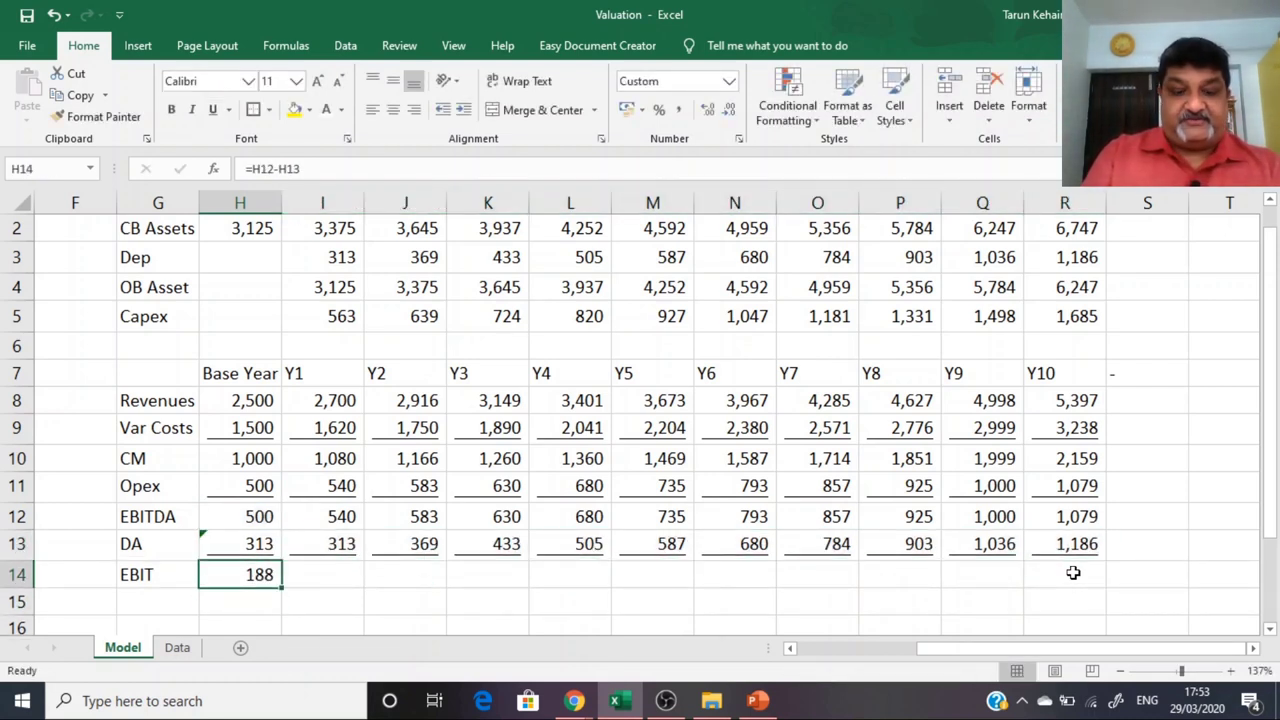
Step: Copy the EBIT formula across I14:R14 for Y1 to Y10
{"action": "key", "text": "ctrl+c"}
{"action": "key", "text": "Right"}
{"action": "key", "text": "shift+Right"}
{"action": "key", "text": "shift+Right"}
{"action": "key", "text": "shift+Right"}
{"action": "key", "text": "shift+Right"}
{"action": "key", "text": "shift+Right"}
{"action": "key", "text": "shift+Right"}
{"action": "key", "text": "shift+Right"}
{"action": "key", "text": "shift+Right"}
{"action": "key", "text": "shift+Right"}
{"action": "key", "text": "shift+Right"}
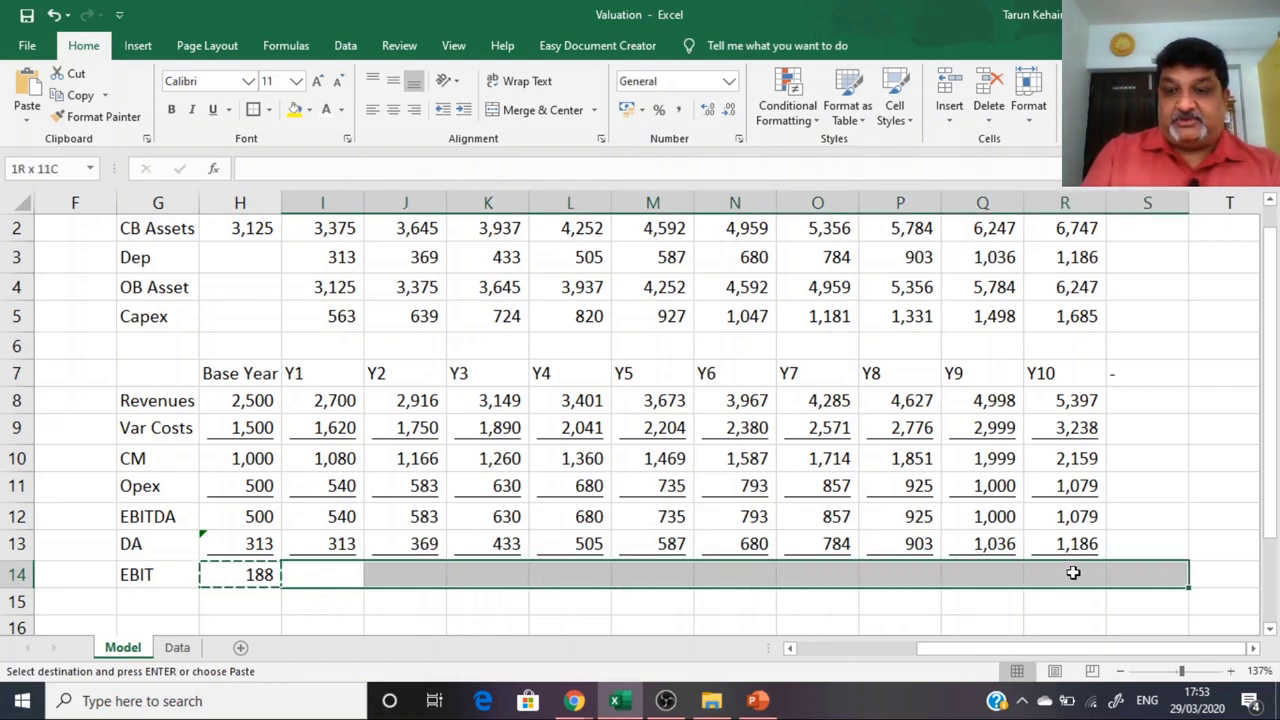
{"action": "key", "text": "Return"}
{"action": "key", "text": "Down"}
{"action": "key", "text": "Left"}
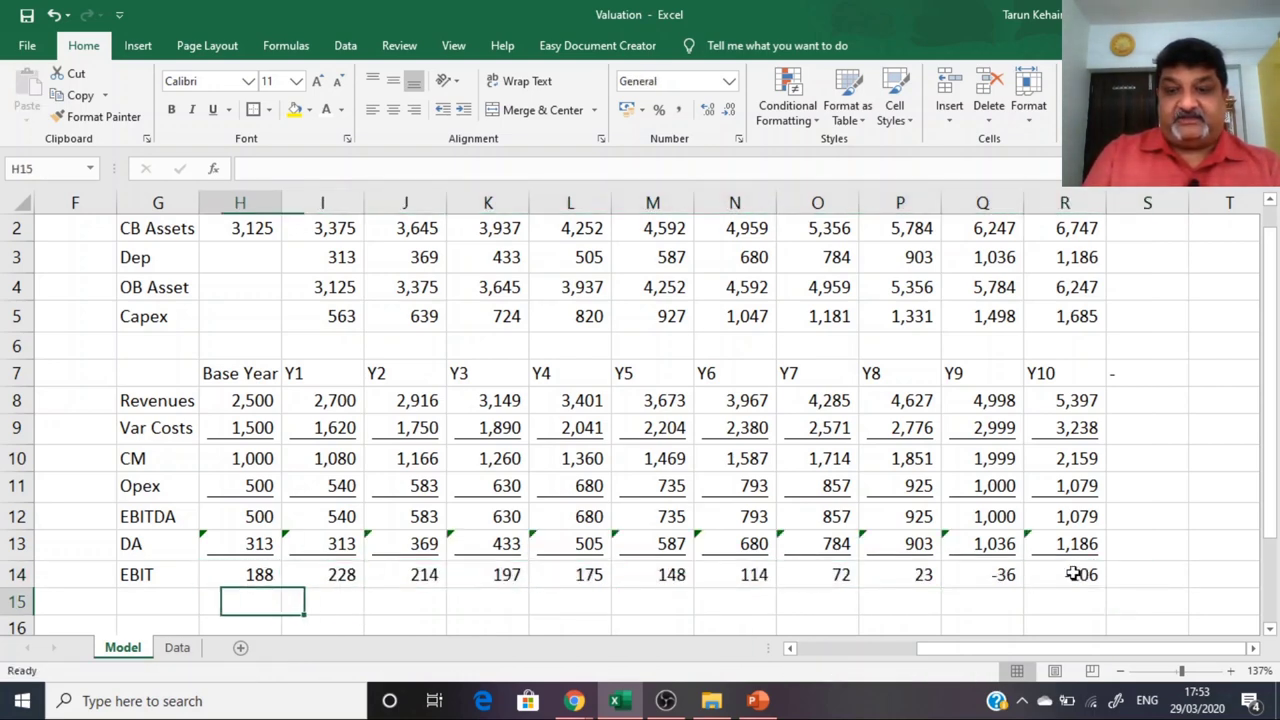
Step: Choose Ignore Error to clear the warning markers on the DA row
{"action": "scroll", "coordinate": [518, 430], "scroll_direction": "down", "scroll_amount": 1}
{"action": "key", "text": "Up"}
{"action": "key", "text": "Up"}
{"action": "key", "text": "ctrl+shift+Right"}
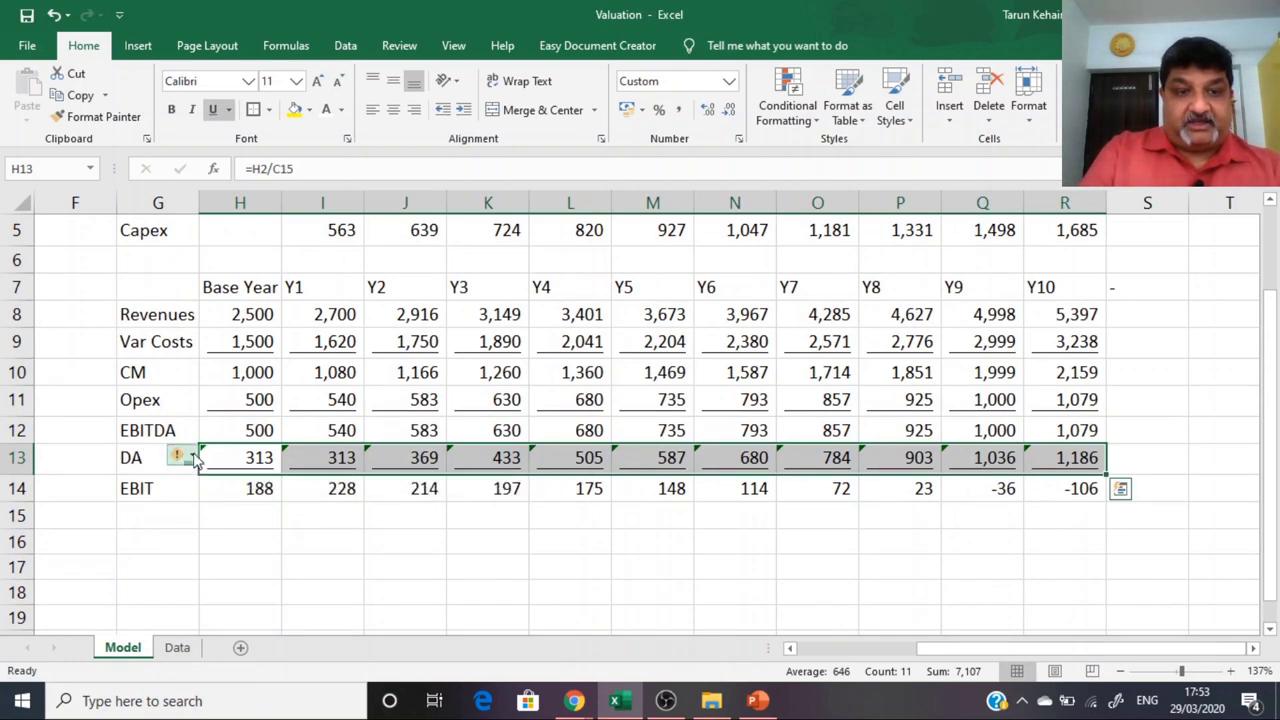
{"action": "left_click", "coordinate": [191, 455]}
{"action": "left_click", "coordinate": [240, 547]}
{"action": "left_click", "coordinate": [362, 543]}
{"action": "left_click", "coordinate": [180, 517]}
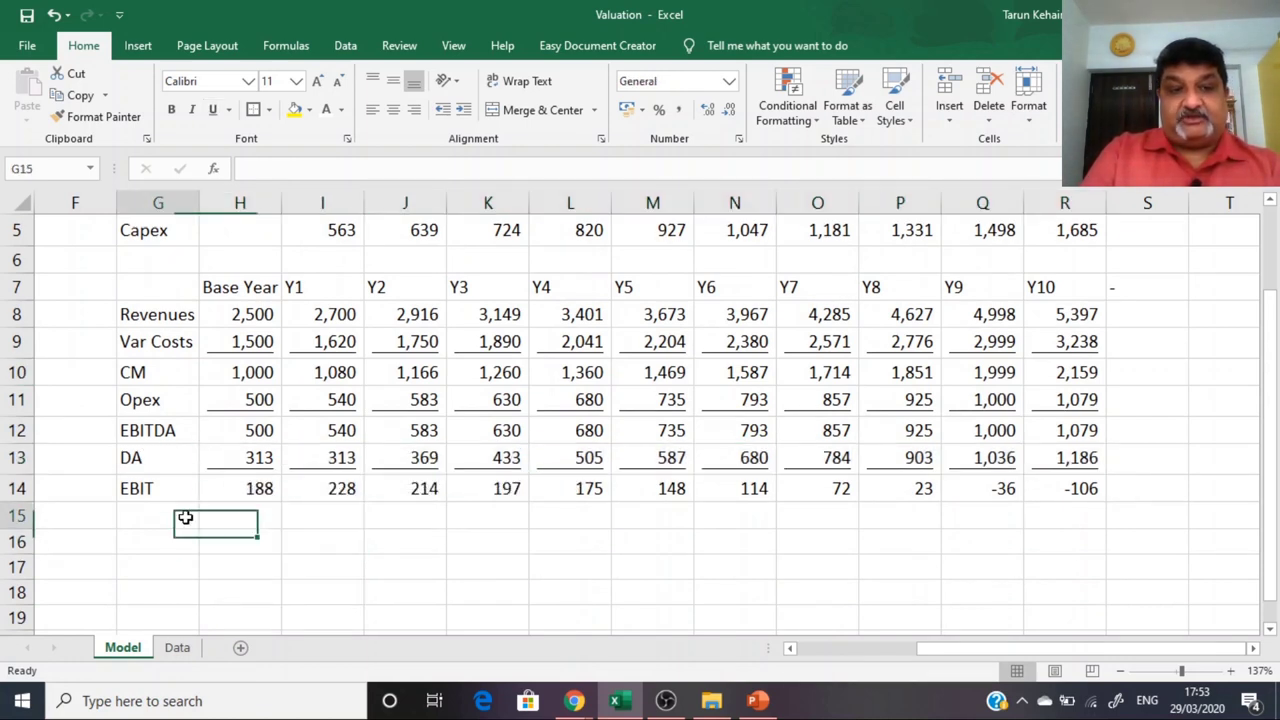
Step: Enter the label 'Interest' in G15 below EBIT
{"action": "type", "text": "Interest"}
{"action": "key", "text": "Return"}
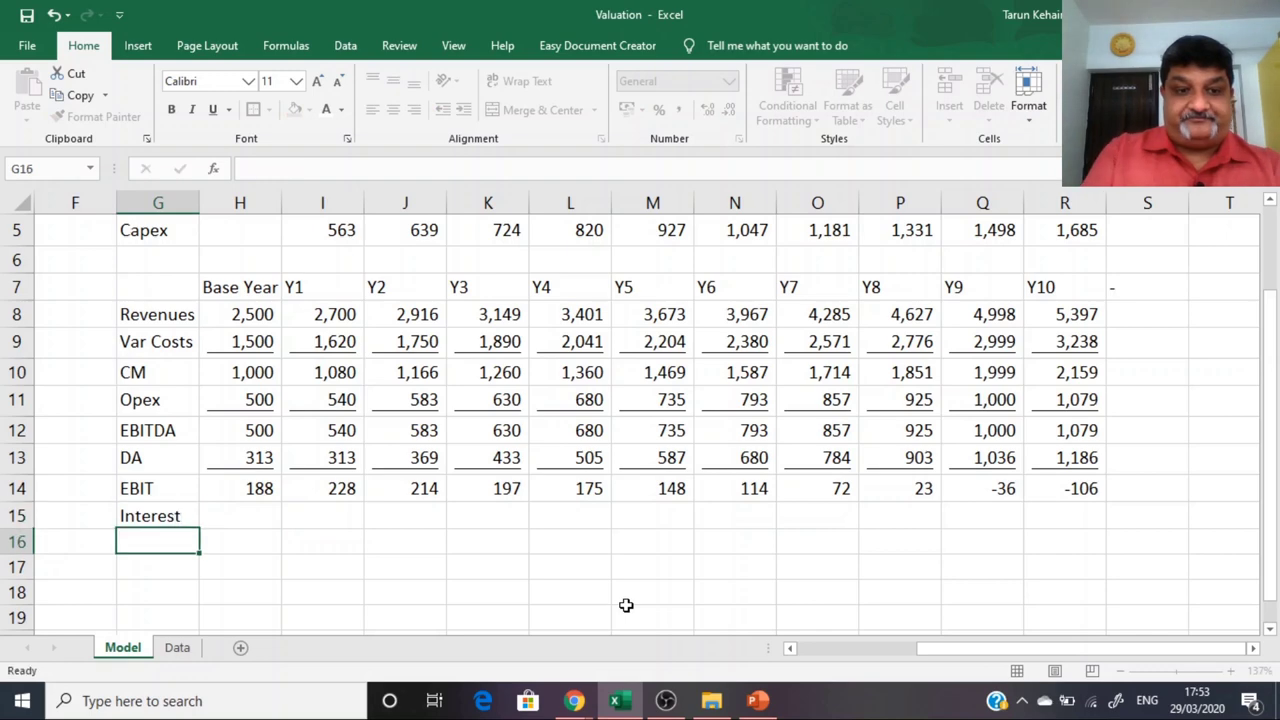
{"action": "key", "text": "Up"}
{"action": "key", "text": "Right"}
{"action": "key", "text": "Right"}
Step: Review the existing Y1 formulas in column I, then return to the input assumptions
{"action": "key", "text": "Up"}
{"action": "key", "text": "Up"}
{"action": "key", "text": "Up"}
{"action": "key", "text": "Up"}
{"action": "key", "text": "Up"}
{"action": "key", "text": "Up"}
{"action": "key", "text": "Up"}
{"action": "key", "text": "Up"}
{"action": "key", "text": "Up"}
{"action": "key", "text": "Up"}
{"action": "key", "text": "Up"}
{"action": "key", "text": "Up"}
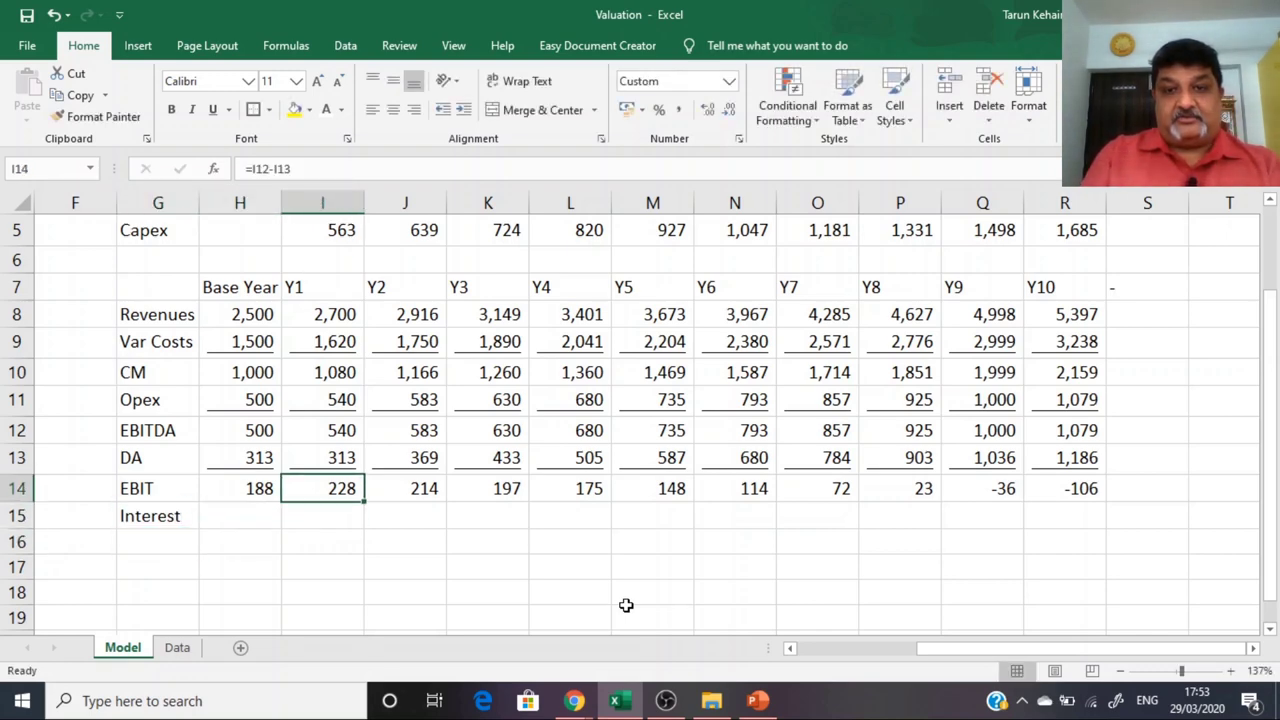
{"action": "key", "text": "Down"}
{"action": "key", "text": "Down"}
{"action": "key", "text": "Down"}
{"action": "key", "text": "Down"}
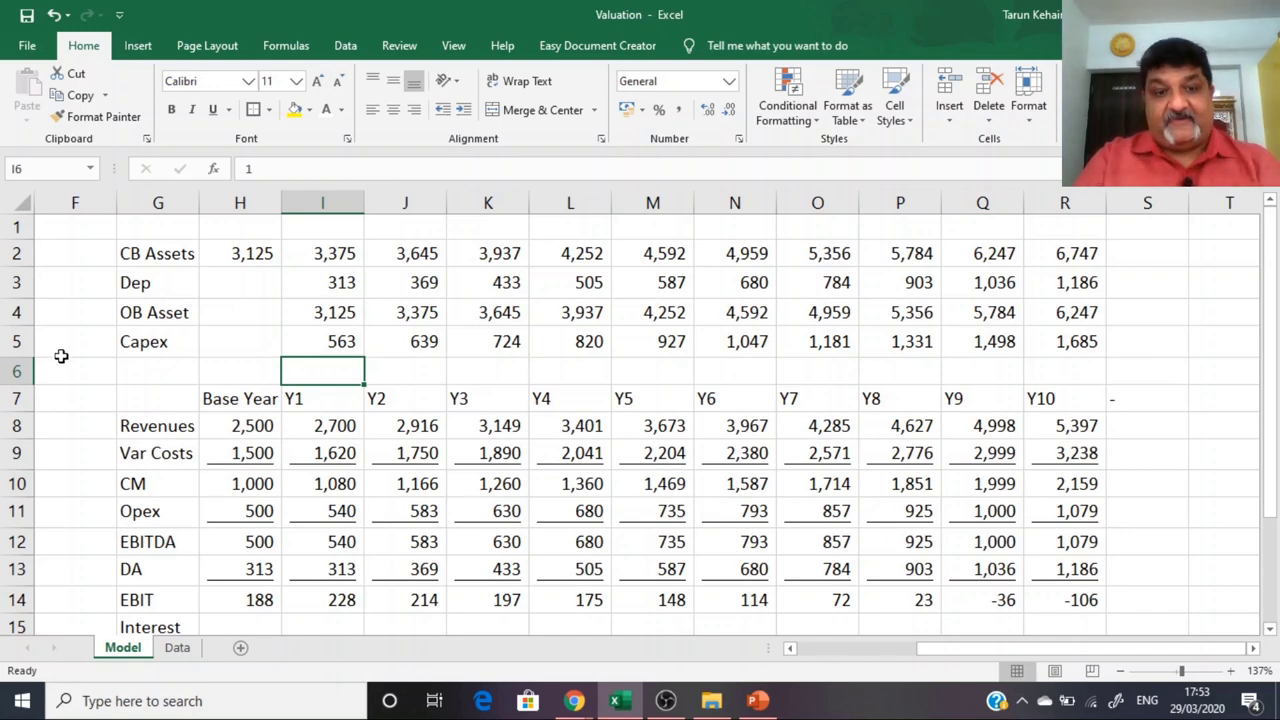
{"action": "scroll", "coordinate": [258, 510], "scroll_direction": "down", "scroll_amount": 2}
{"action": "scroll", "coordinate": [258, 510], "scroll_direction": "up", "scroll_amount": 2}
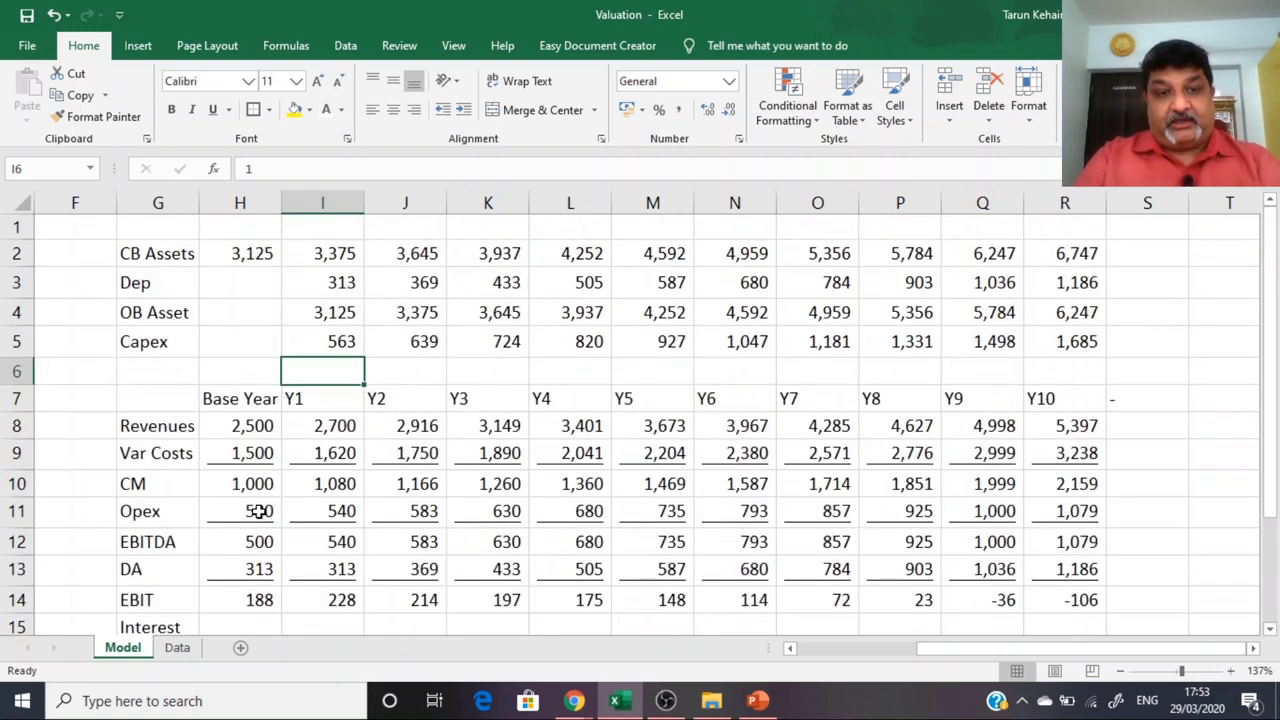
{"action": "left_click", "coordinate": [323, 280]}
{"action": "key", "text": "Down"}
{"action": "key", "text": "Down"}
{"action": "key", "text": "Down"}
{"action": "key", "text": "Down"}
{"action": "key", "text": "Down"}
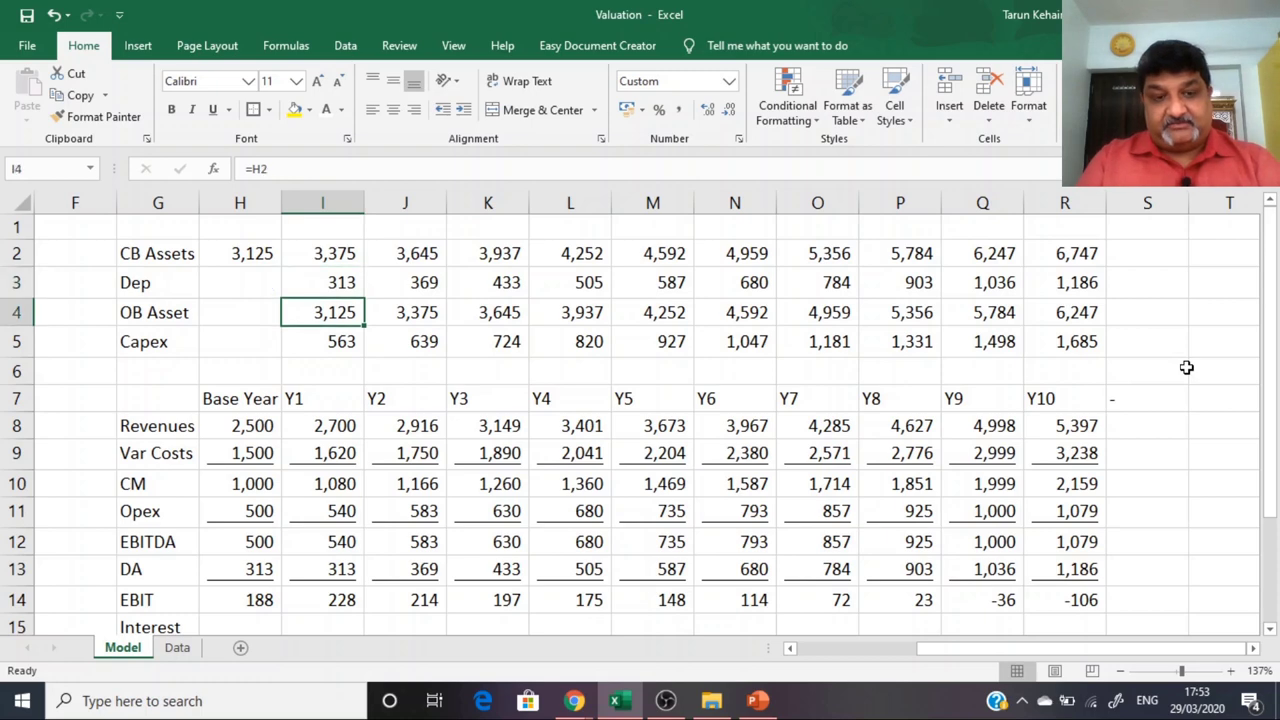
{"action": "key", "text": "Up"}
{"action": "key", "text": "Up"}
{"action": "key", "text": "Up"}
{"action": "key", "text": "Up"}
{"action": "key", "text": "Up"}
{"action": "key", "text": "Up"}
{"action": "key", "text": "Up"}
{"action": "key", "text": "Down"}
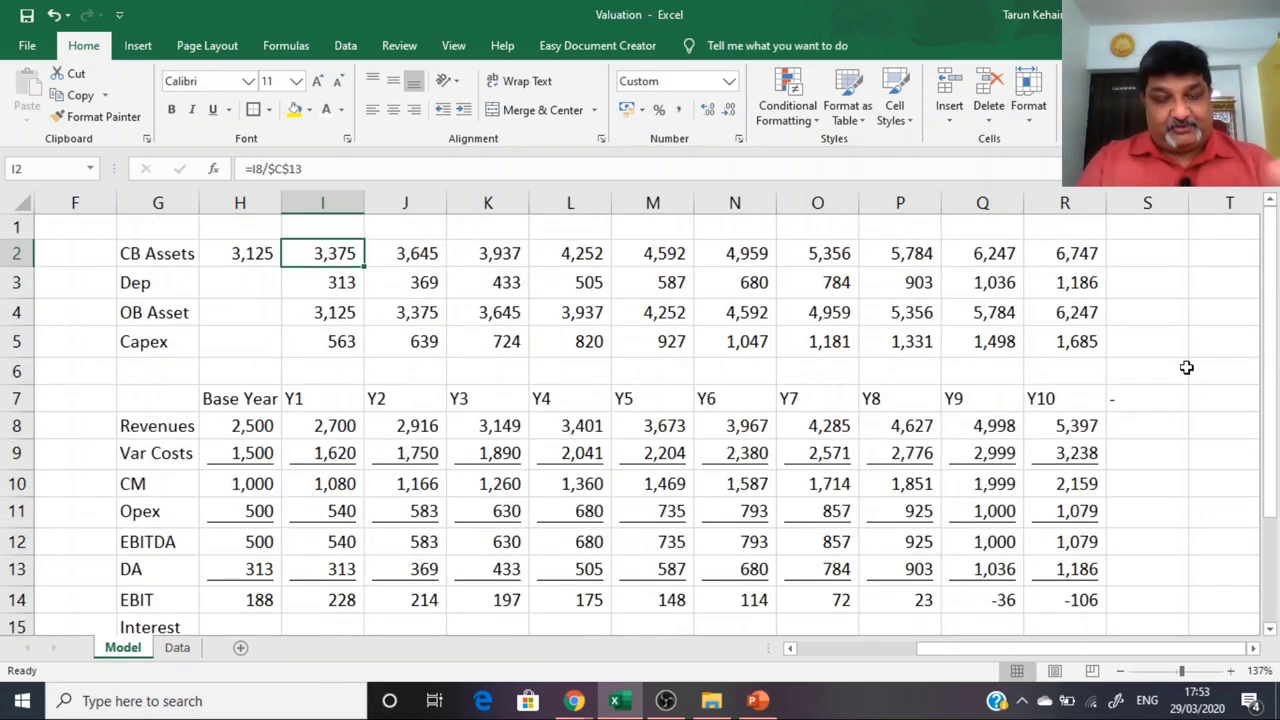
{"action": "key", "text": "Left"}
{"action": "key", "text": "Left"}
{"action": "key", "text": "Left"}
{"action": "key", "text": "Left"}
{"action": "key", "text": "Left"}
{"action": "key", "text": "Left"}
{"action": "key", "text": "Left"}
{"action": "key", "text": "Left"}
{"action": "key", "text": "Down"}
{"action": "key", "text": "Down"}
{"action": "key", "text": "Down"}
{"action": "key", "text": "Down"}
{"action": "key", "text": "Down"}
{"action": "key", "text": "Down"}
{"action": "key", "text": "Down"}
{"action": "key", "text": "Down"}
{"action": "key", "text": "Down"}
{"action": "key", "text": "Down"}
{"action": "key", "text": "Down"}
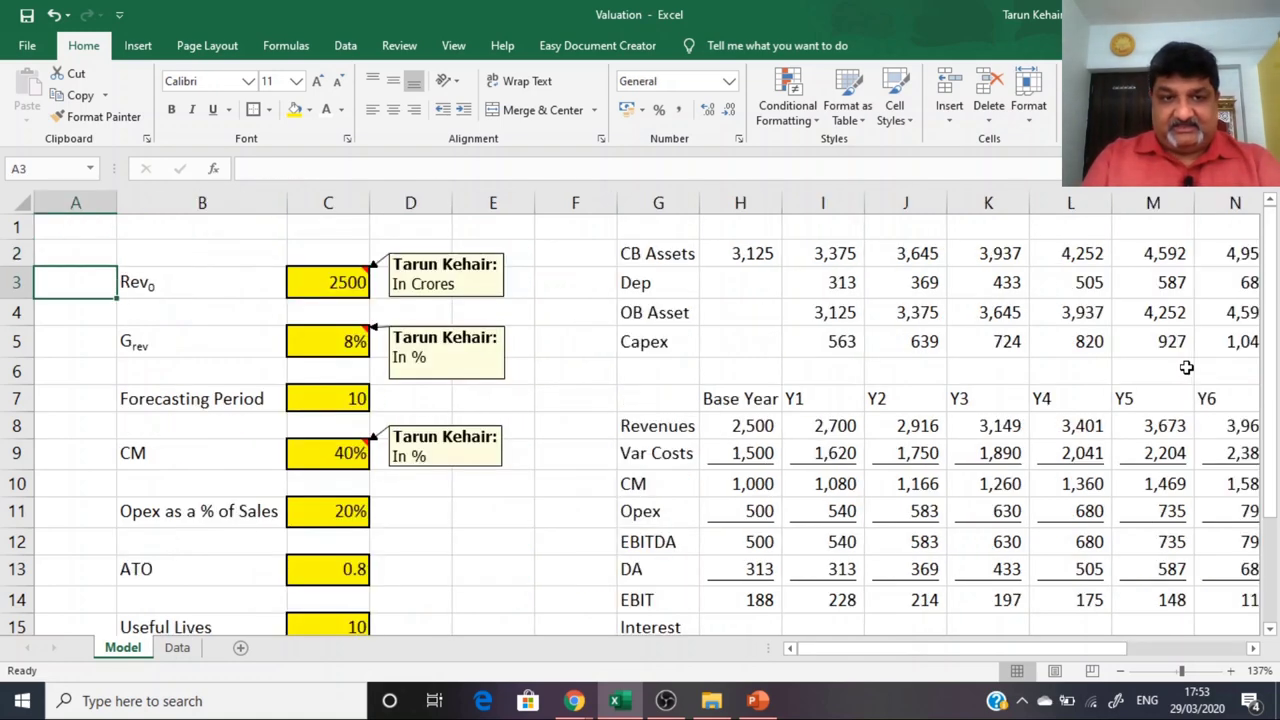
{"action": "key", "text": "Down"}
{"action": "key", "text": "Down"}
{"action": "key", "text": "Down"}
{"action": "key", "text": "Down"}
{"action": "key", "text": "Down"}
{"action": "key", "text": "Down"}
{"action": "key", "text": "Down"}
{"action": "key", "text": "Down"}
{"action": "key", "text": "Down"}
{"action": "key", "text": "Down"}
Step: Enter the label 'D/E' in B17 below Useful Lives
{"action": "key", "text": "Up"}
{"action": "key", "text": "Up"}
{"action": "key", "text": "Up"}
{"action": "key", "text": "Up"}
{"action": "key", "text": "Up"}
{"action": "key", "text": "Up"}
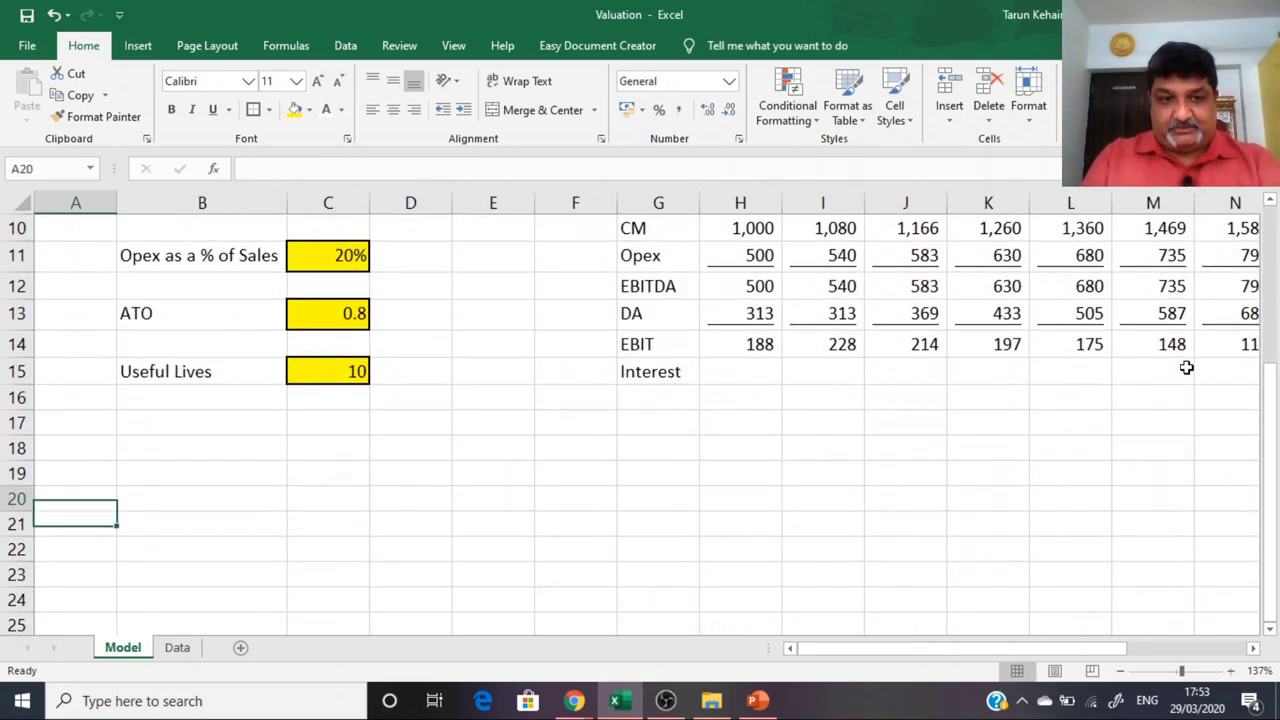
{"action": "key", "text": "Right"}
{"action": "type", "text": "D"}
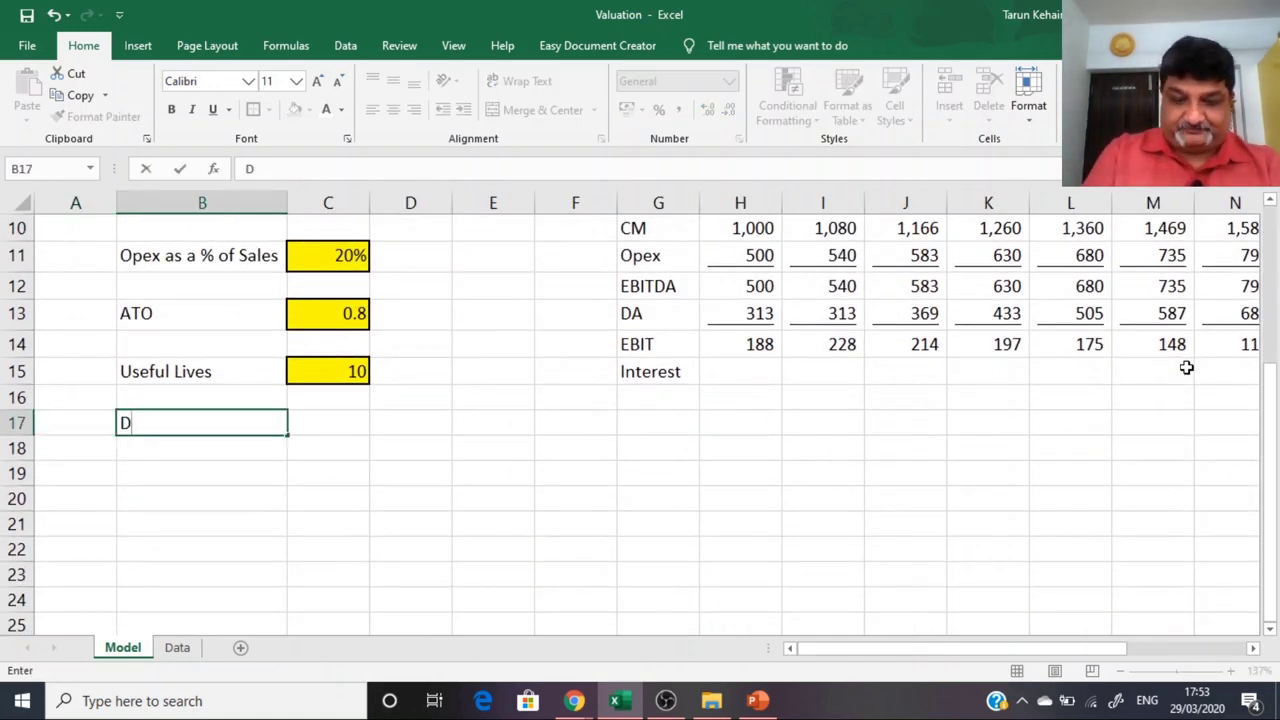
{"action": "key", "text": "Return"}
Step: Copy the yellow ATO input cell C13 to C17 and set the D/E value to 1.5
{"action": "key", "text": "Up"}
{"action": "key", "text": "Right"}
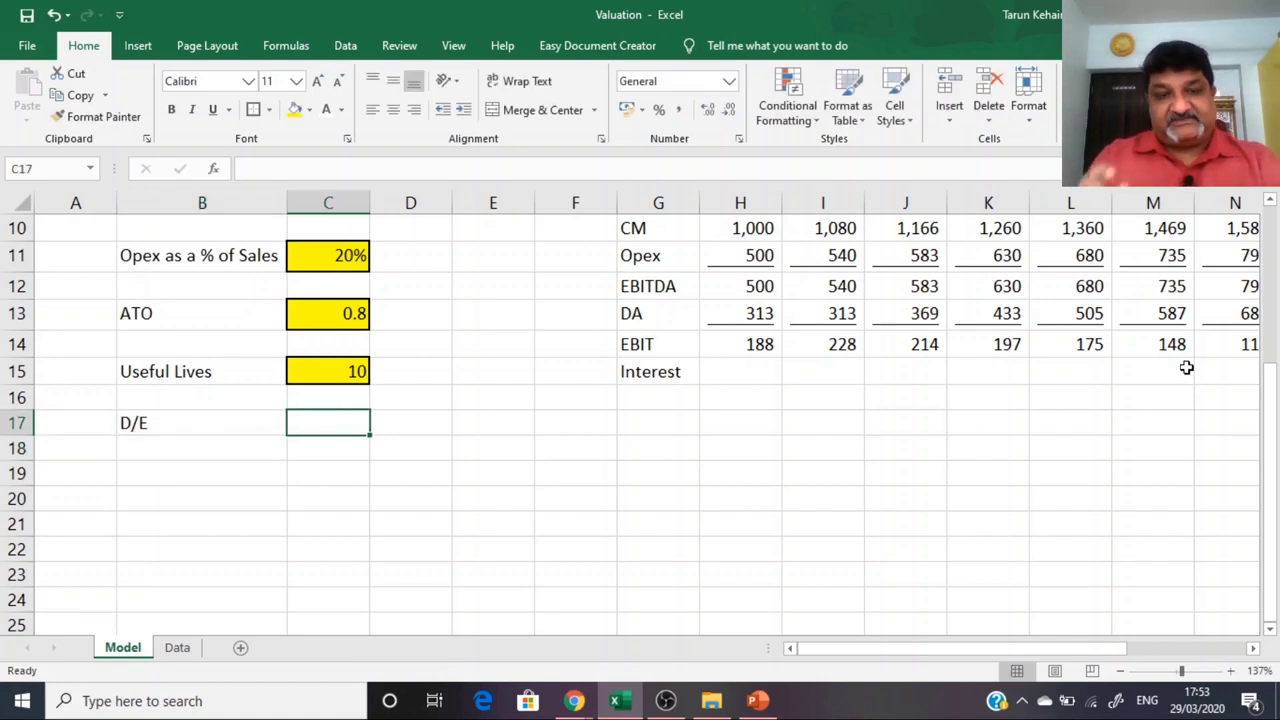
{"action": "key", "text": "Up"}
{"action": "key", "text": "Up"}
{"action": "key", "text": "Up"}
{"action": "key", "text": "Up"}
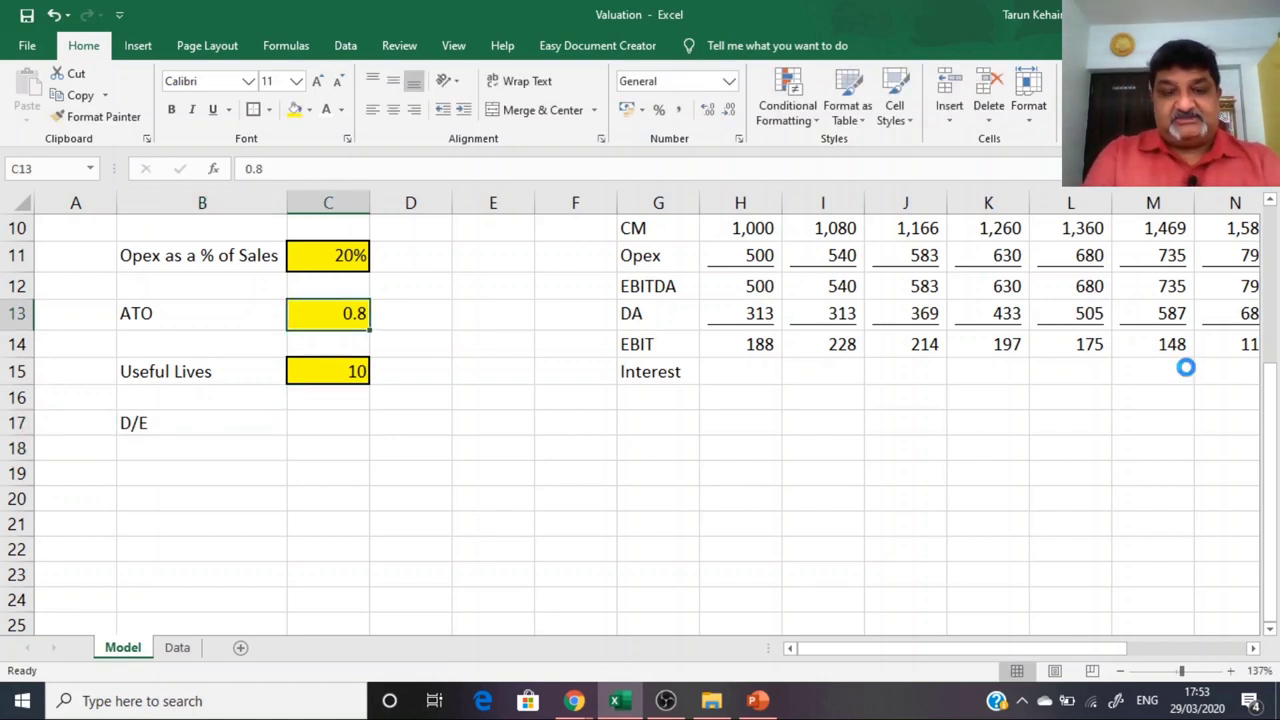
{"action": "key", "text": "ctrl+c"}
{"action": "key", "text": "Down"}
{"action": "key", "text": "Down"}
{"action": "key", "text": "Down"}
{"action": "key", "text": "Down"}
{"action": "key", "text": "Return"}
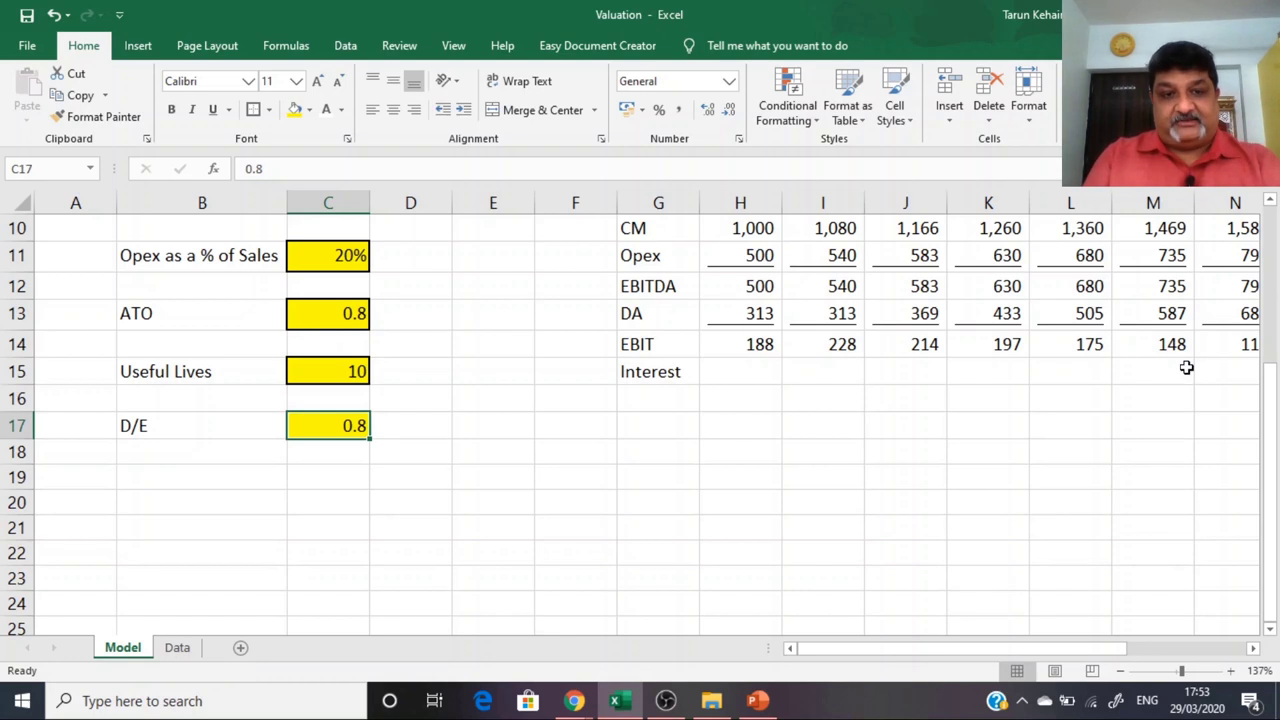
{"action": "type", "text": "1.5"}
{"action": "key", "text": "Return"}
{"action": "key", "text": "Up"}
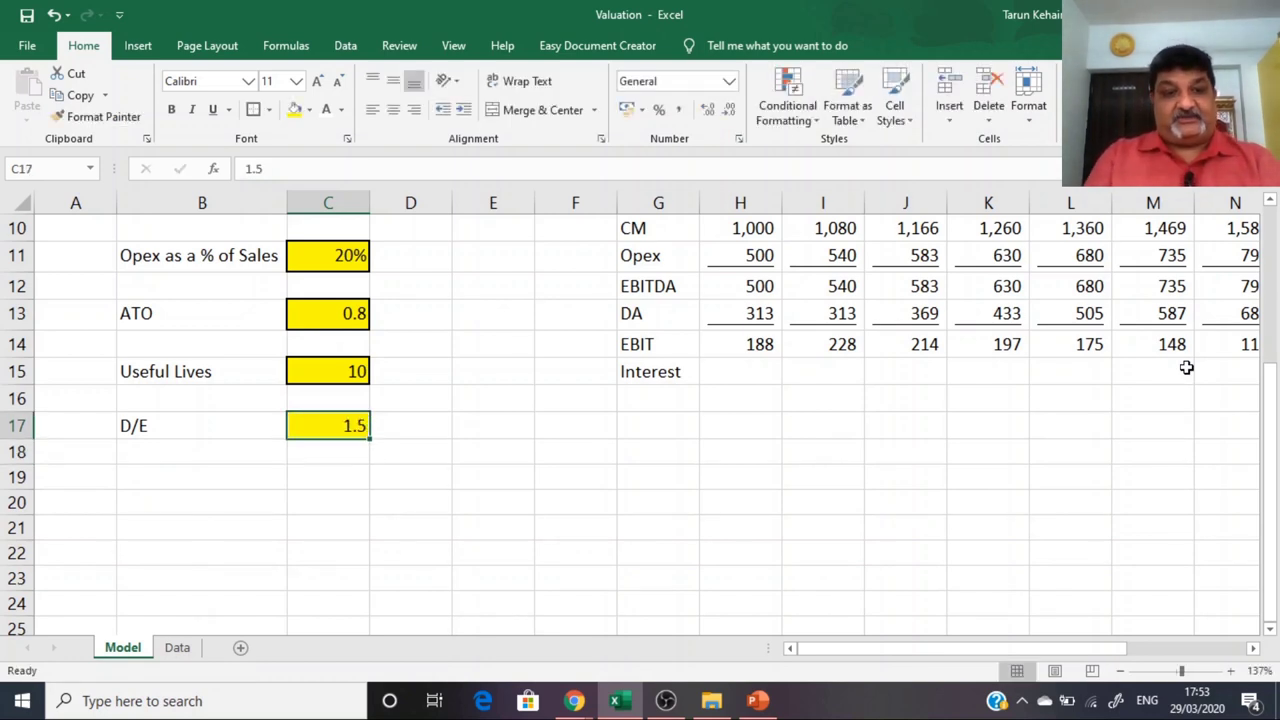
{"action": "key", "text": "Down"}
{"action": "key", "text": "Up"}
{"action": "key", "text": "alt+Tab"}
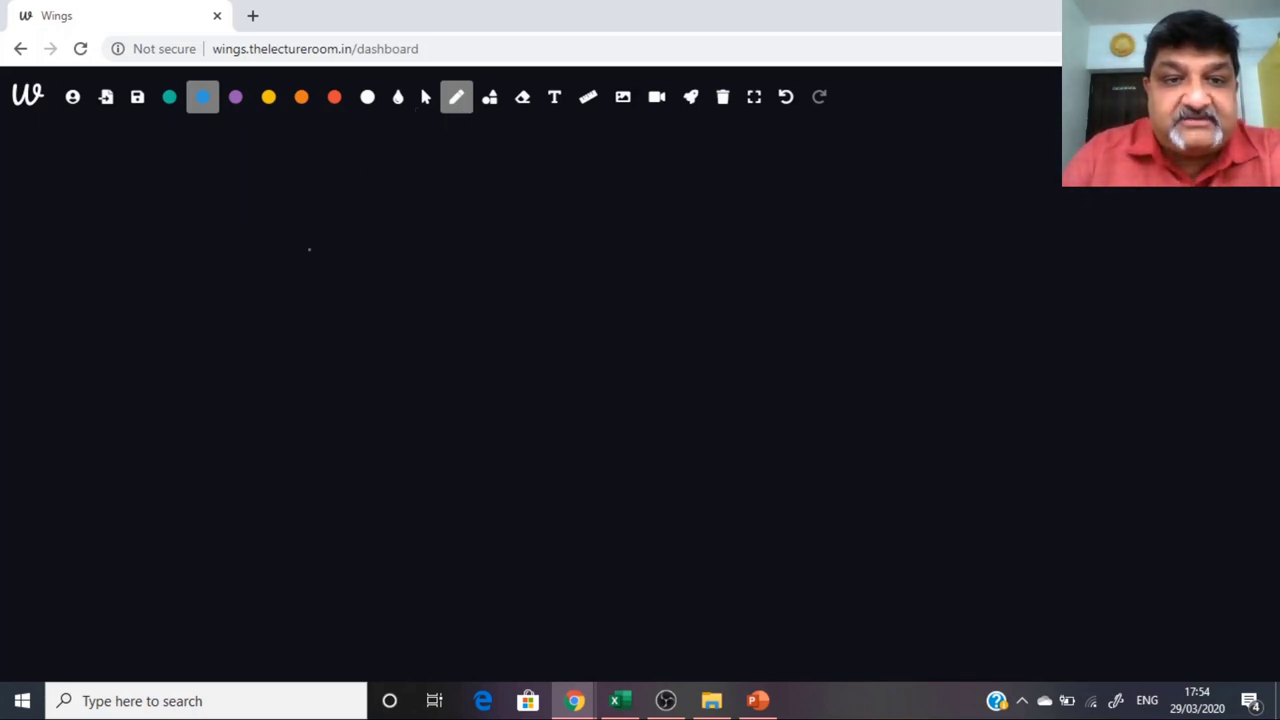
Step: Write out the D/E ratio as a fraction on the whiteboard
{"action": "left_click_drag", "start_coordinate": [384, 218], "coordinate": [330, 323]}
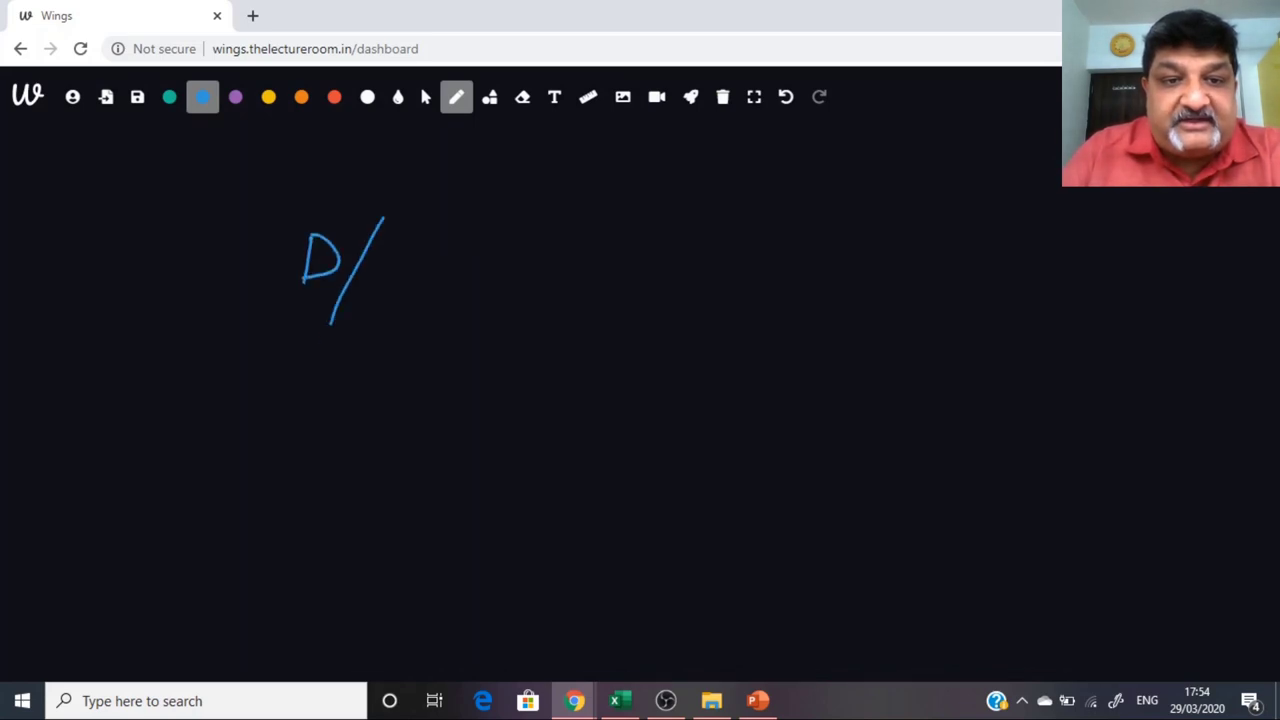
{"action": "left_click_drag", "start_coordinate": [367, 281], "coordinate": [390, 329]}
{"action": "left_click", "coordinate": [380, 307]}
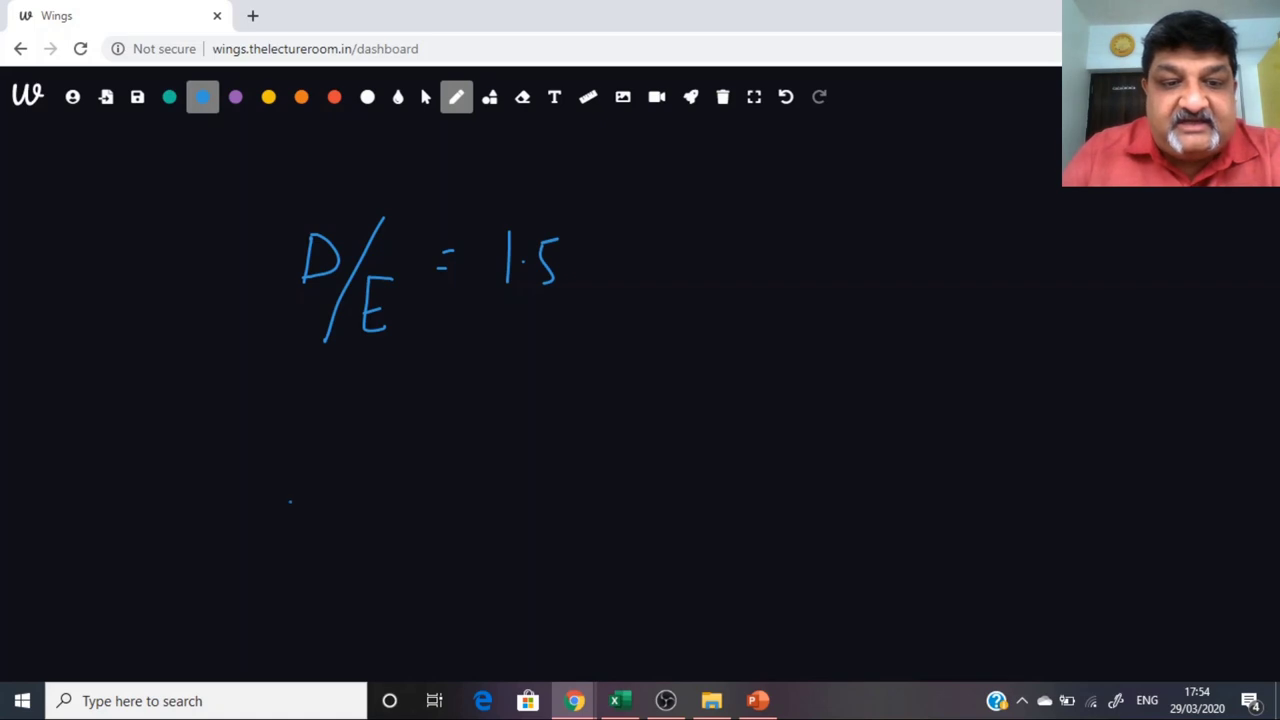
{"action": "left_click_drag", "start_coordinate": [290, 502], "coordinate": [466, 509]}
{"action": "left_click_drag", "start_coordinate": [386, 530], "coordinate": [408, 558]}
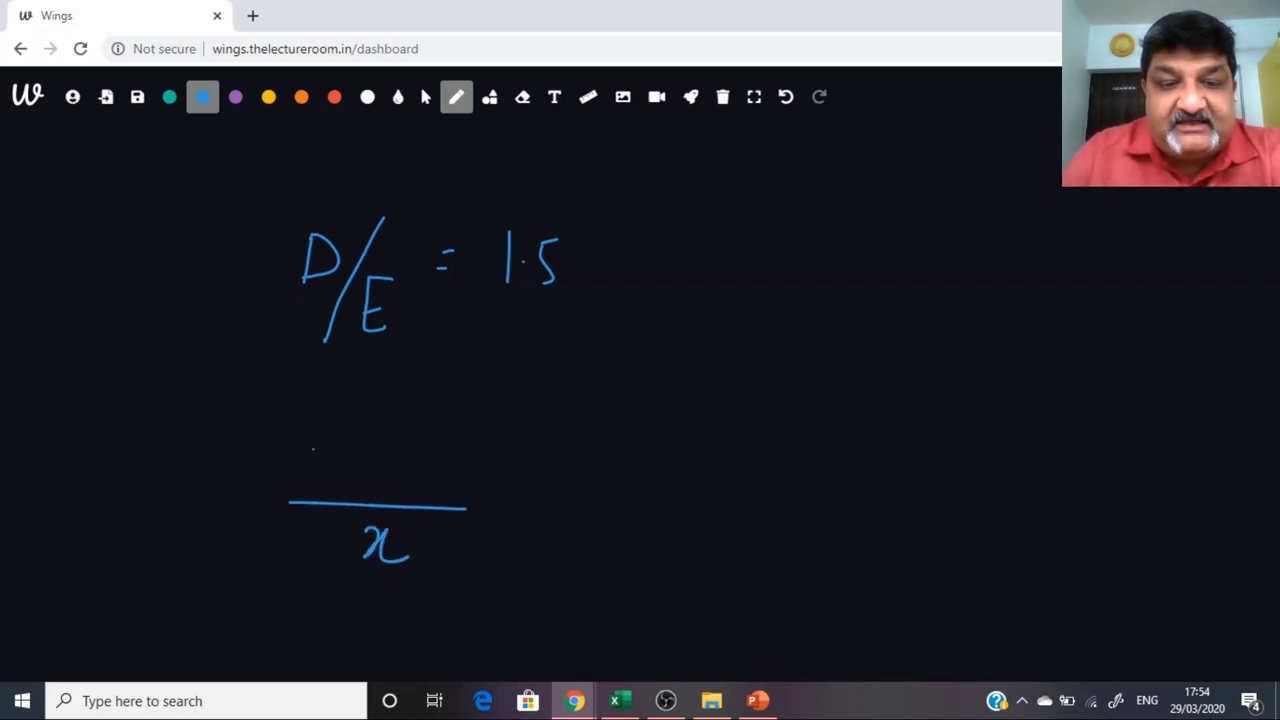
{"action": "left_click_drag", "start_coordinate": [313, 443], "coordinate": [308, 488]}
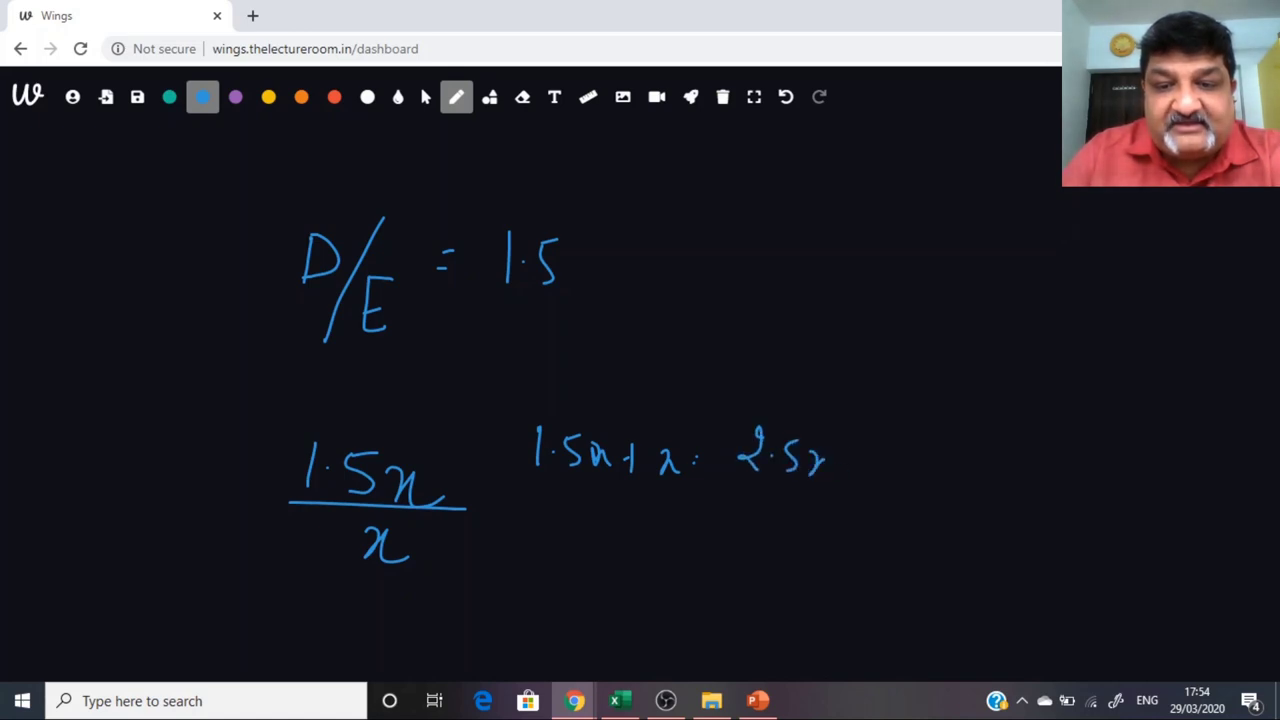
Step: Box the 2.5x total and draw an arrow pointing at it
{"action": "mouse_move", "coordinate": [697, 492]}
{"action": "left_mouse_down"}
{"action": "mouse_move", "coordinate": [840, 470]}
{"action": "mouse_move", "coordinate": [710, 510]}
{"action": "left_mouse_up"}
{"action": "mouse_move", "coordinate": [656, 530]}
{"action": "left_mouse_down"}
{"action": "mouse_move", "coordinate": [745, 516]}
{"action": "mouse_move", "coordinate": [742, 527]}
{"action": "left_mouse_up"}
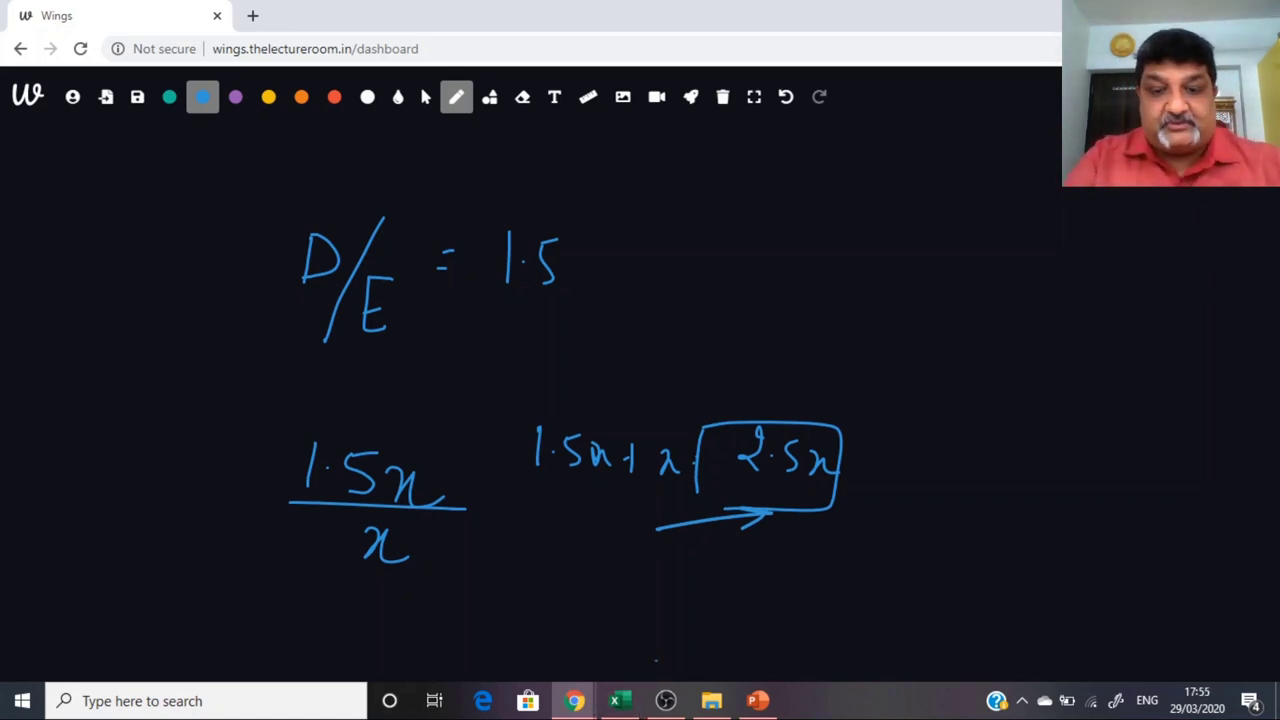
{"action": "left_click", "coordinate": [617, 700]}
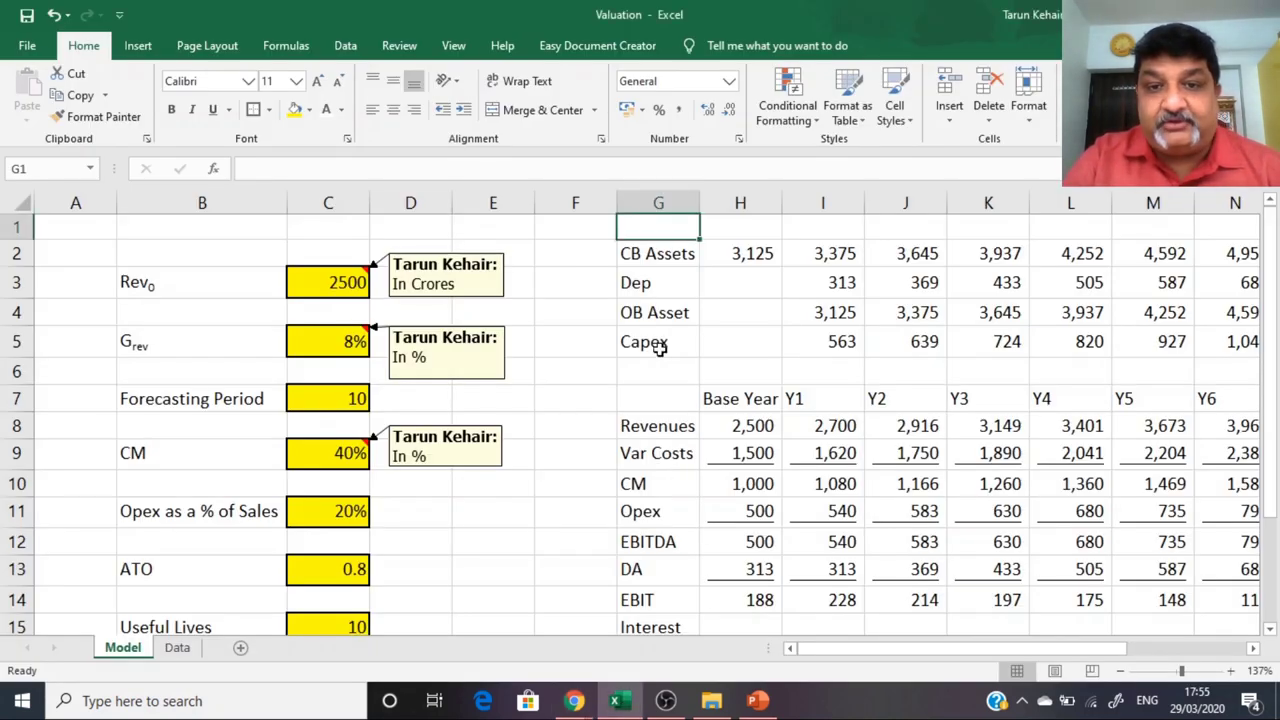
Step: Insert three blank rows at the top of the sheet
{"action": "left_click", "coordinate": [12, 227]}
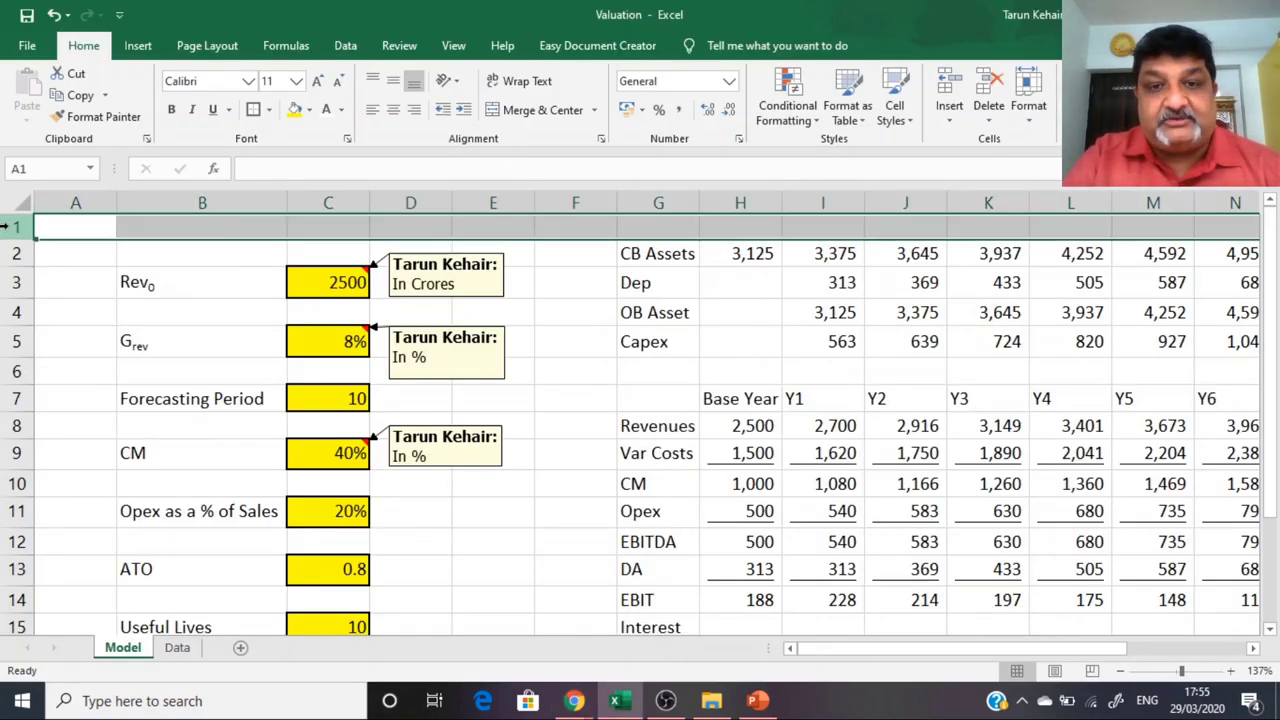
{"action": "right_click", "coordinate": [12, 227]}
{"action": "left_click", "coordinate": [70, 358]}
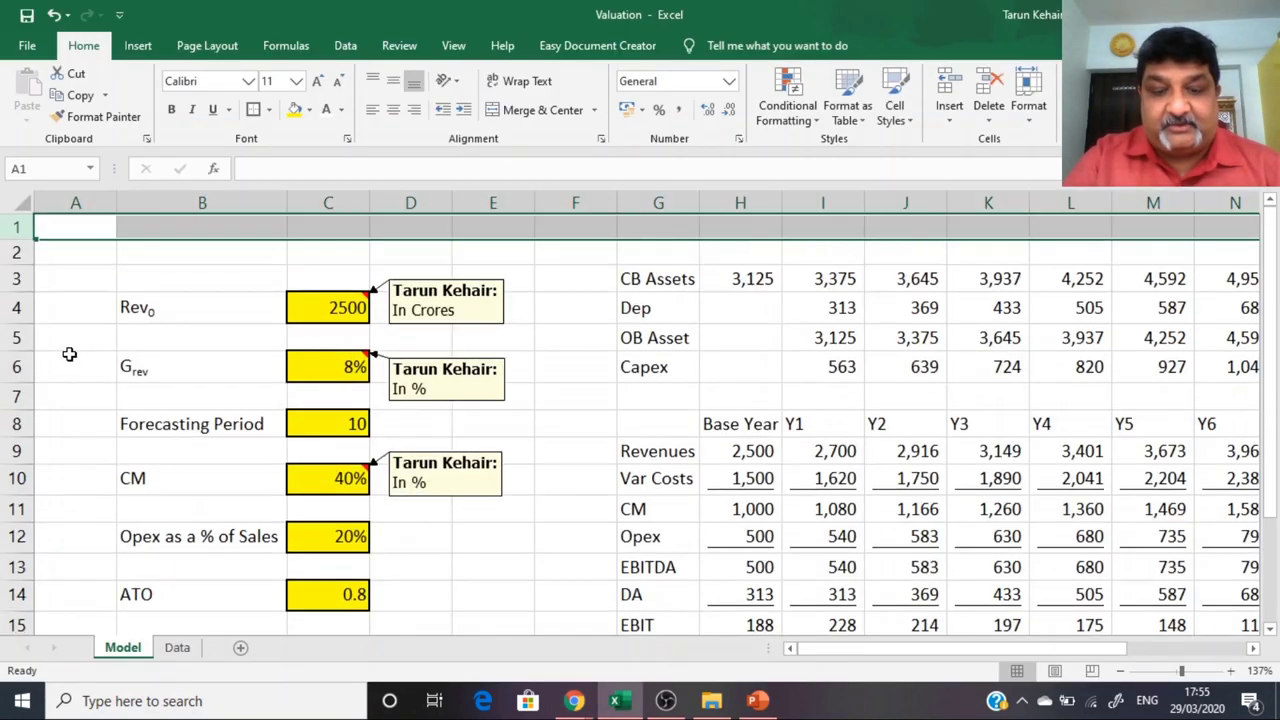
{"action": "key", "text": "F4"}
{"action": "key", "text": "F4"}
{"action": "key", "text": "Down"}
{"action": "key", "text": "Down"}
{"action": "key", "text": "Down"}
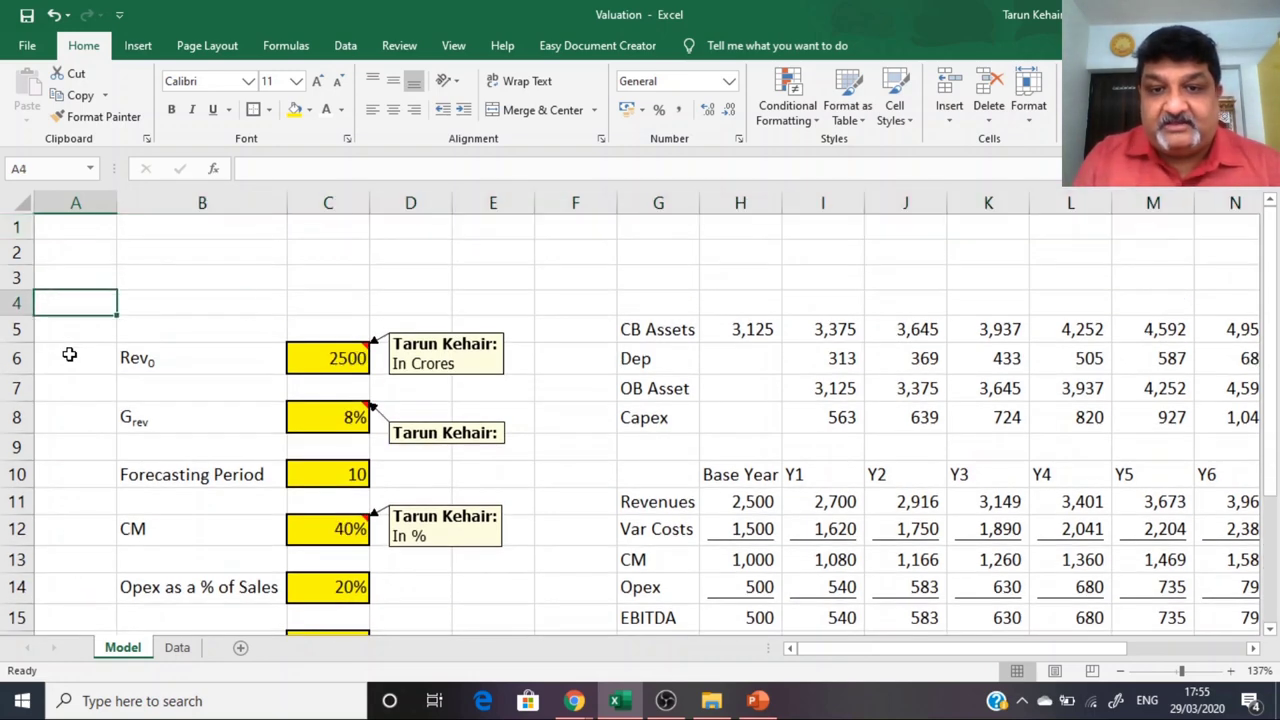
Step: Label G3 'Debt' and G4 'Equity' above CB Assets
{"action": "key", "text": "Right"}
{"action": "key", "text": "Right"}
{"action": "key", "text": "Right"}
{"action": "key", "text": "Right"}
{"action": "key", "text": "Right"}
{"action": "key", "text": "Right"}
{"action": "key", "text": "Up"}
{"action": "type", "text": "De"}
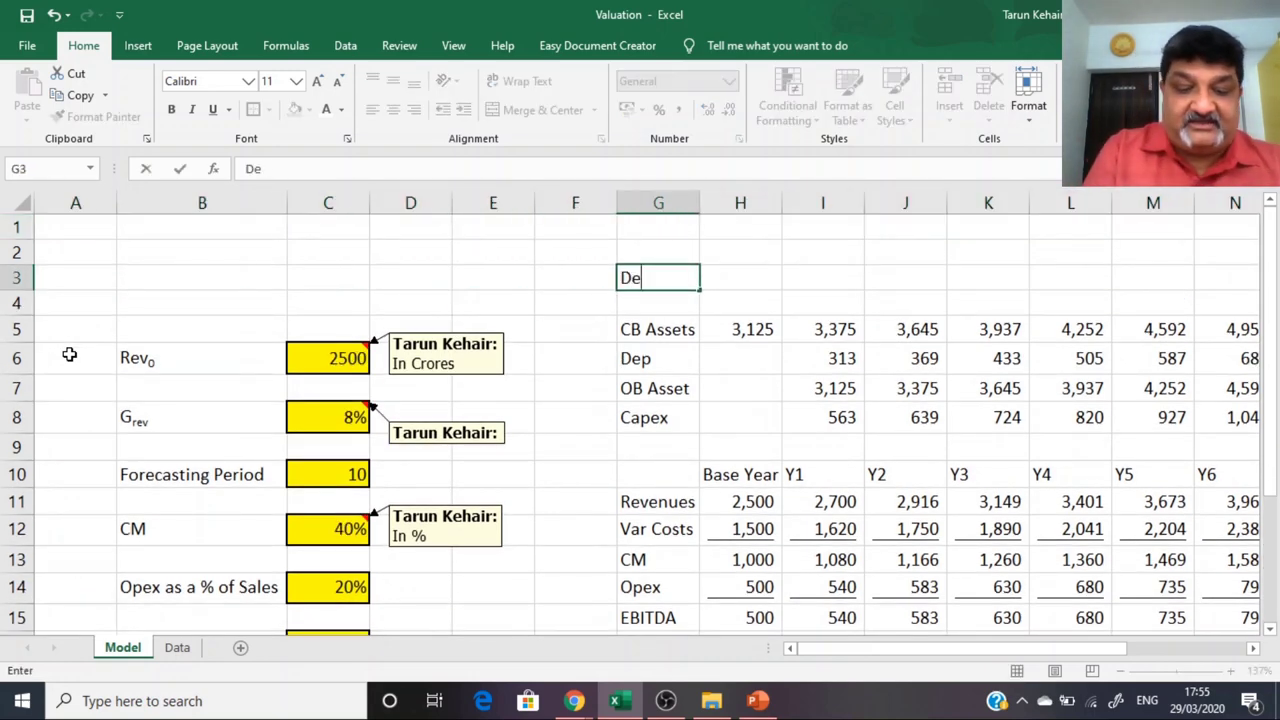
{"action": "type", "text": "bt"}
{"action": "key", "text": "Return"}
{"action": "type", "text": "Equi"}
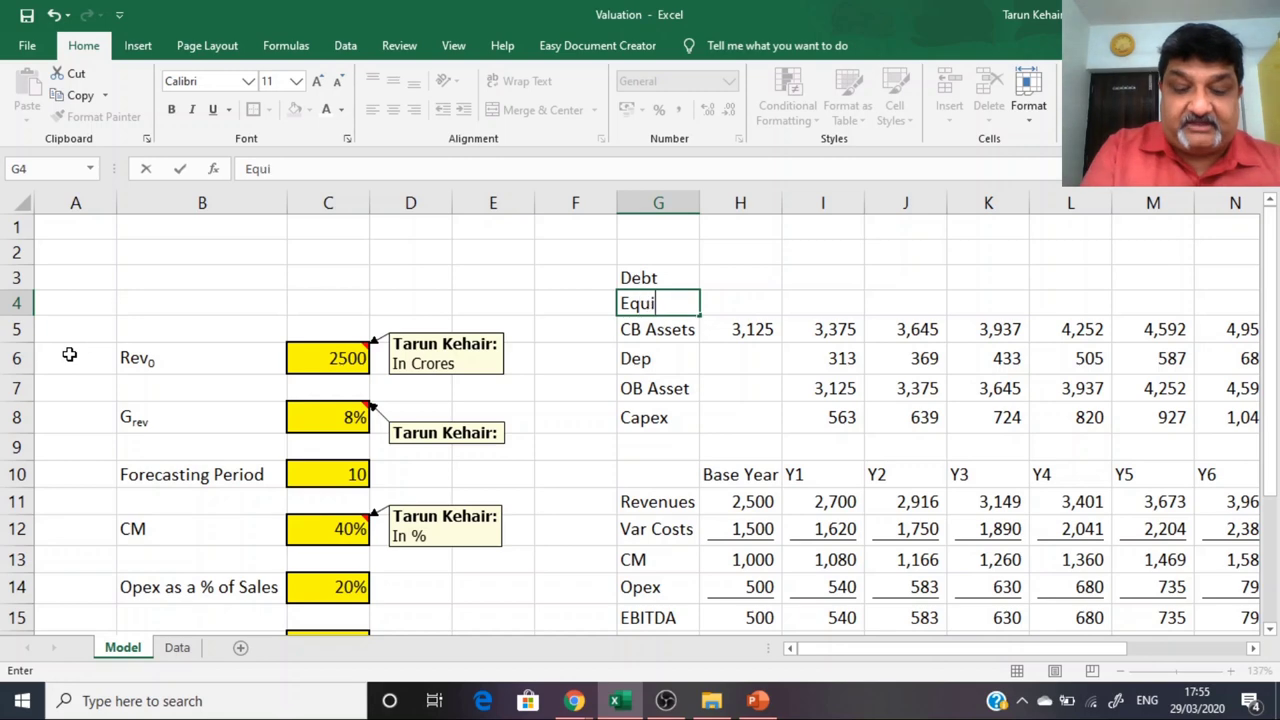
{"action": "type", "text": "ty"}
{"action": "key", "text": "Return"}
{"action": "key", "text": "Up"}
{"action": "key", "text": "Right"}
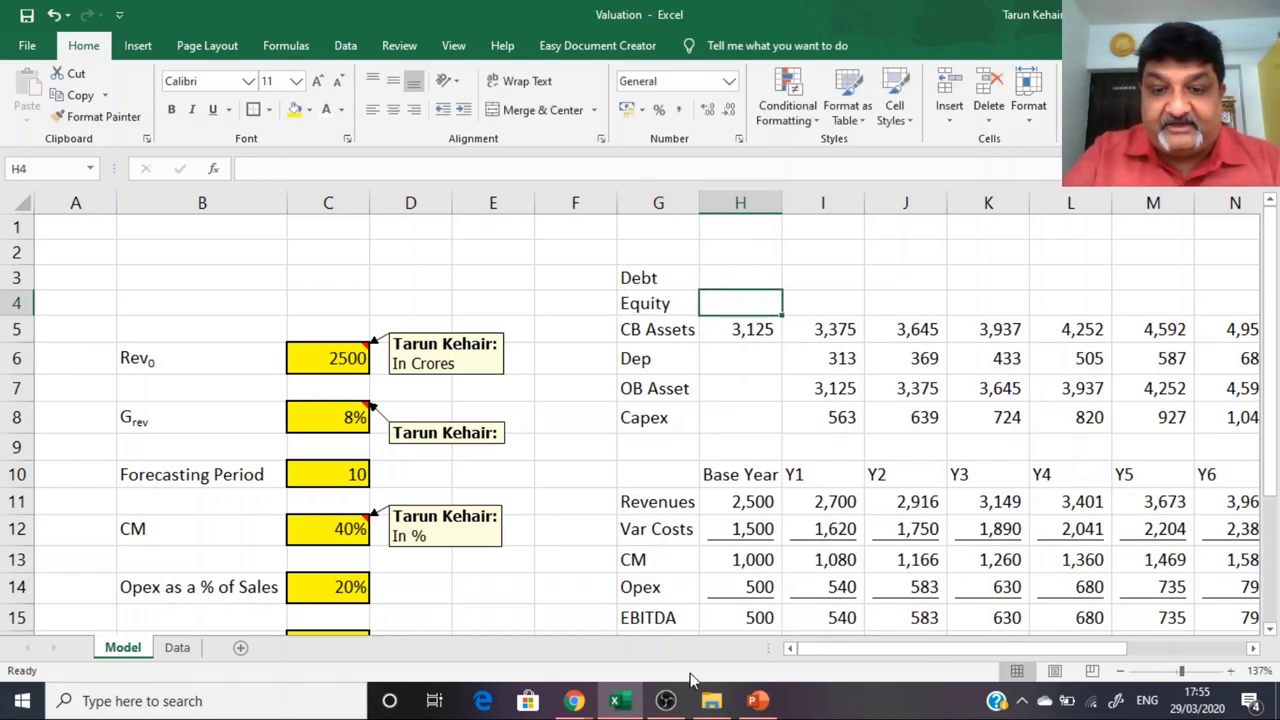
{"action": "key", "text": "alt+Tab"}
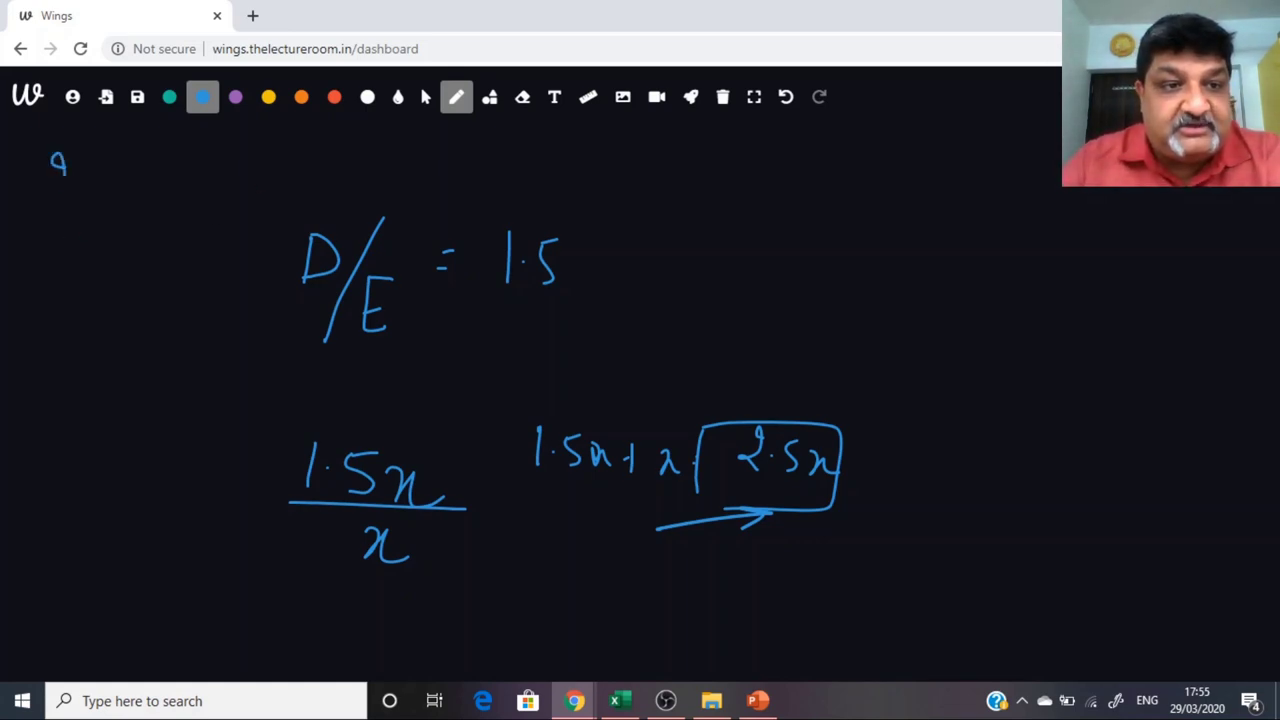
Step: Write the equation 2.5x = 3125 at the top left of the whiteboard
{"action": "left_click_drag", "start_coordinate": [63, 172], "coordinate": [70, 206]}
{"action": "left_click", "coordinate": [77, 188]}
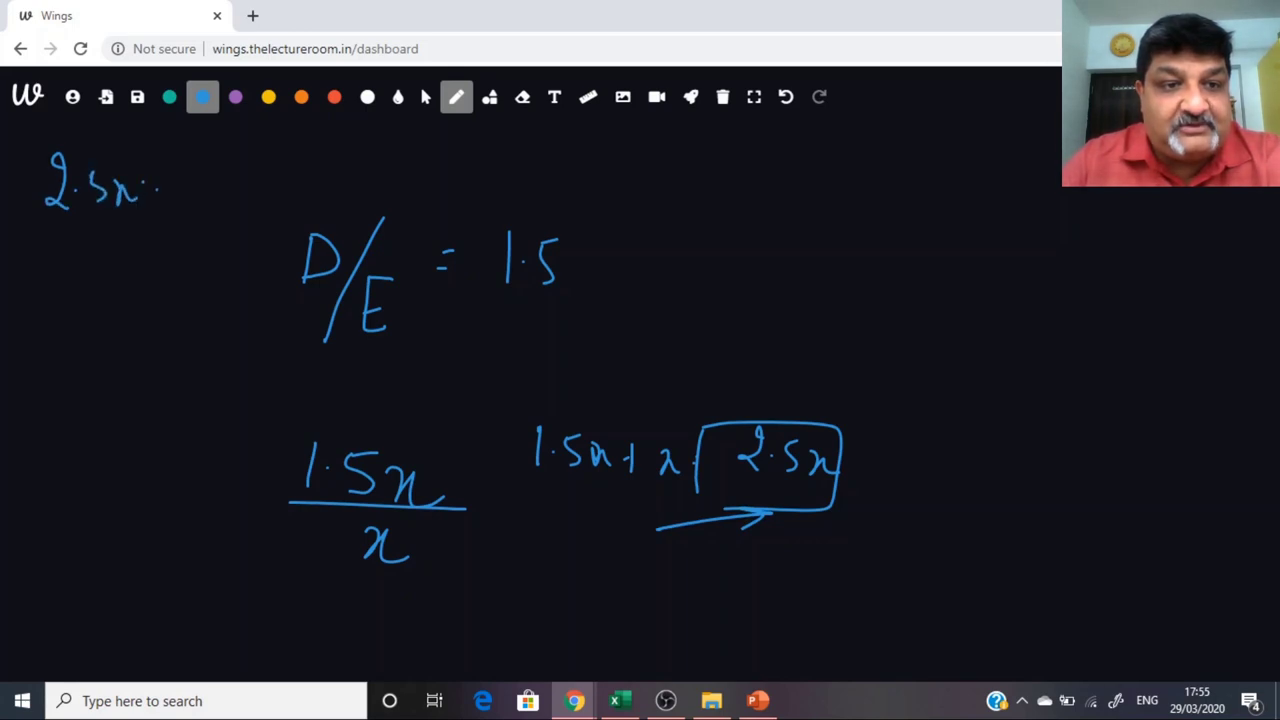
{"action": "left_click_drag", "start_coordinate": [208, 178], "coordinate": [230, 200]}
{"action": "left_click_drag", "start_coordinate": [232, 192], "coordinate": [256, 180]}
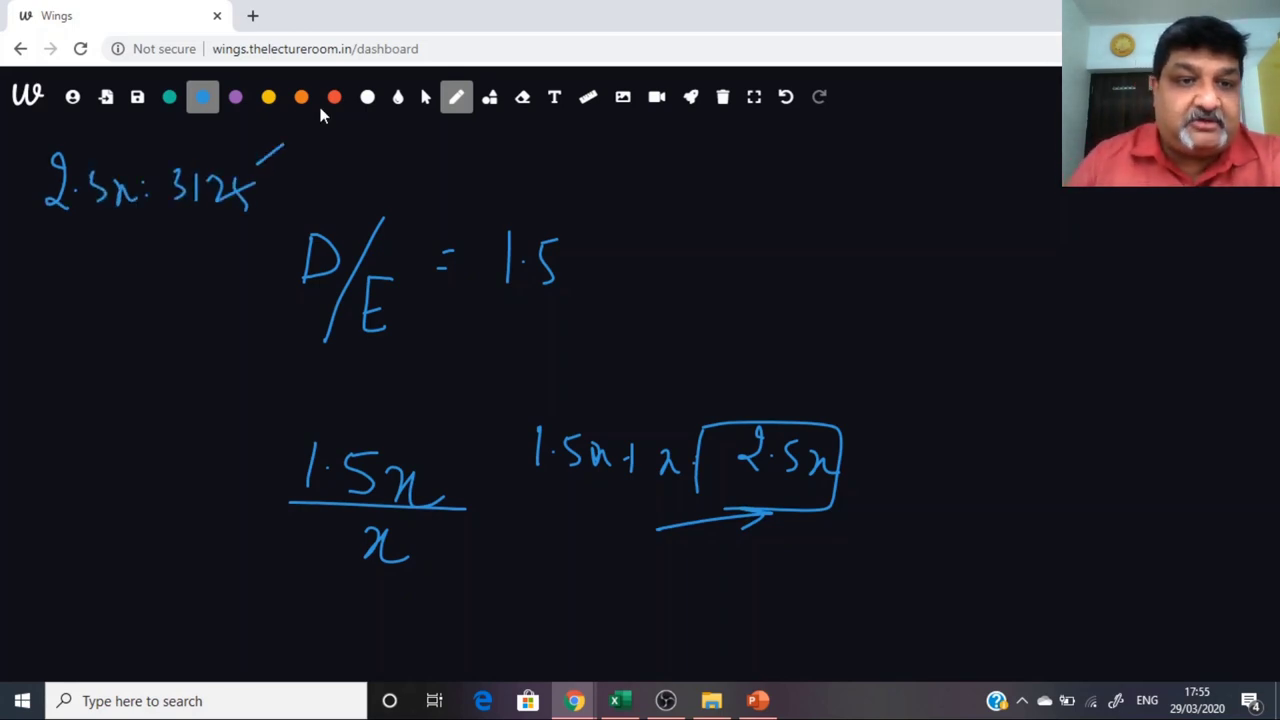
{"action": "left_click", "coordinate": [622, 700]}
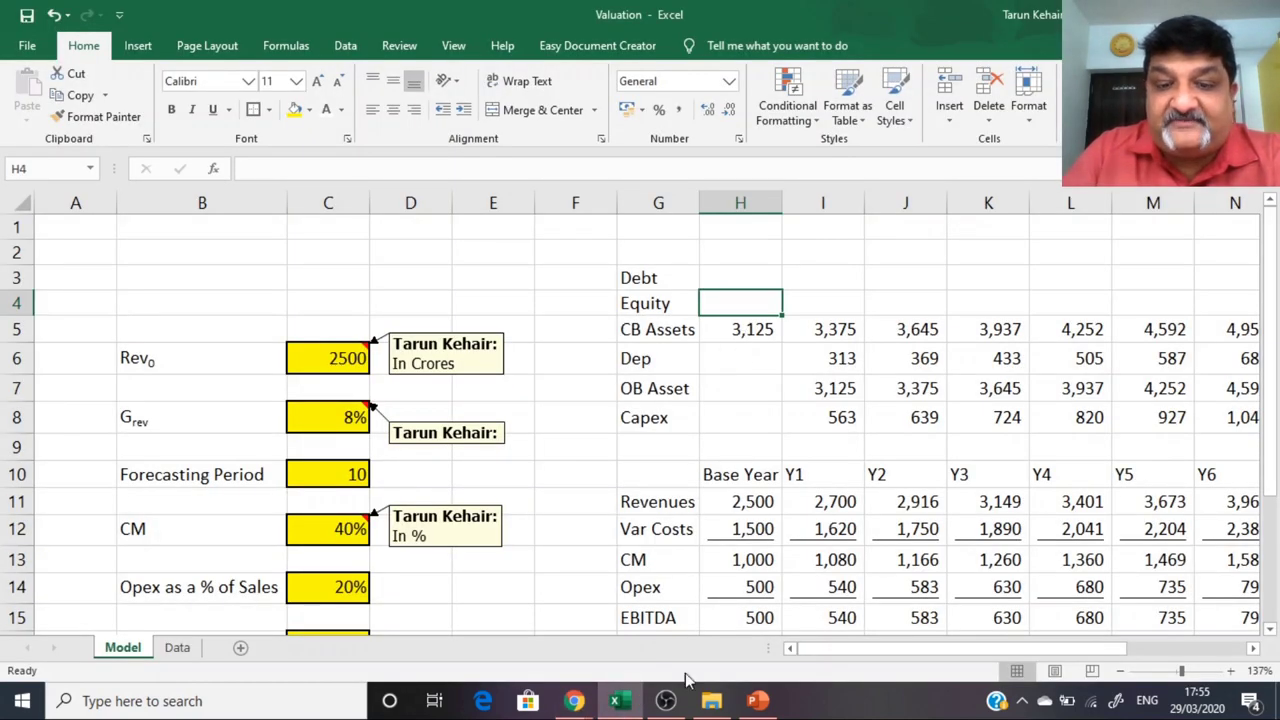
{"action": "left_click", "coordinate": [620, 700]}
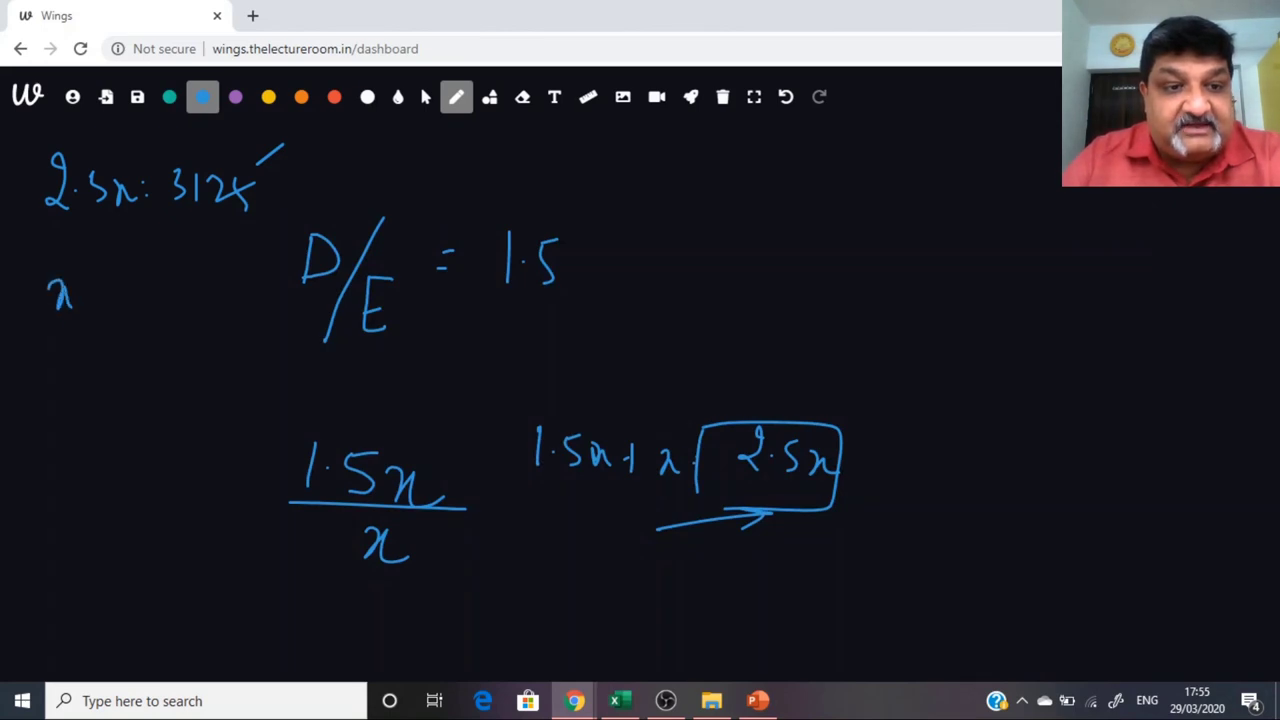
Step: Write x = 3125/2.5, then box and underline the 2.5 divisor
{"action": "left_click_drag", "start_coordinate": [196, 266], "coordinate": [192, 292]}
{"action": "mouse_move", "coordinate": [214, 284]}
{"action": "left_mouse_down"}
{"action": "mouse_move", "coordinate": [182, 370]}
{"action": "mouse_move", "coordinate": [214, 366]}
{"action": "left_mouse_up"}
{"action": "mouse_move", "coordinate": [146, 328]}
{"action": "left_mouse_down"}
{"action": "mouse_move", "coordinate": [217, 412]}
{"action": "mouse_move", "coordinate": [152, 402]}
{"action": "mouse_move", "coordinate": [214, 386]}
{"action": "left_mouse_up"}
{"action": "left_click_drag", "start_coordinate": [108, 424], "coordinate": [168, 408]}
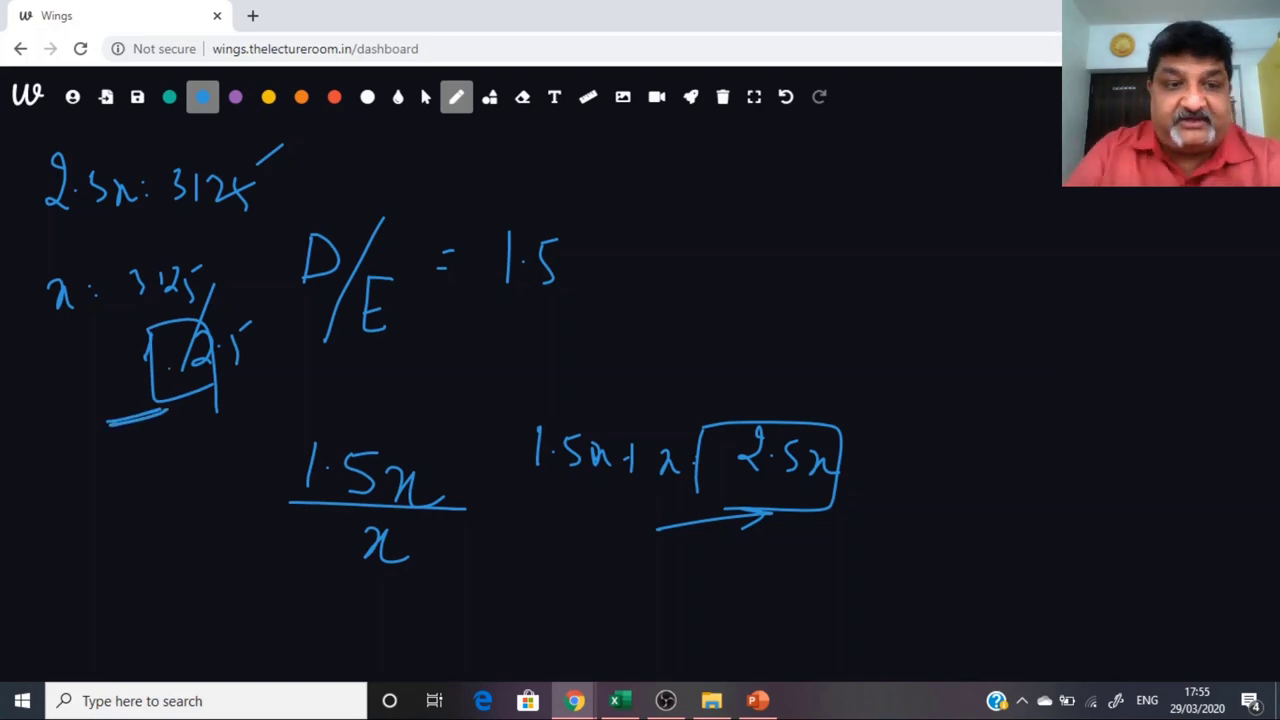
Step: Enter the Equity formula =H5/(1+$C$20) in H4, giving 1,250
{"action": "left_click", "coordinate": [619, 708]}
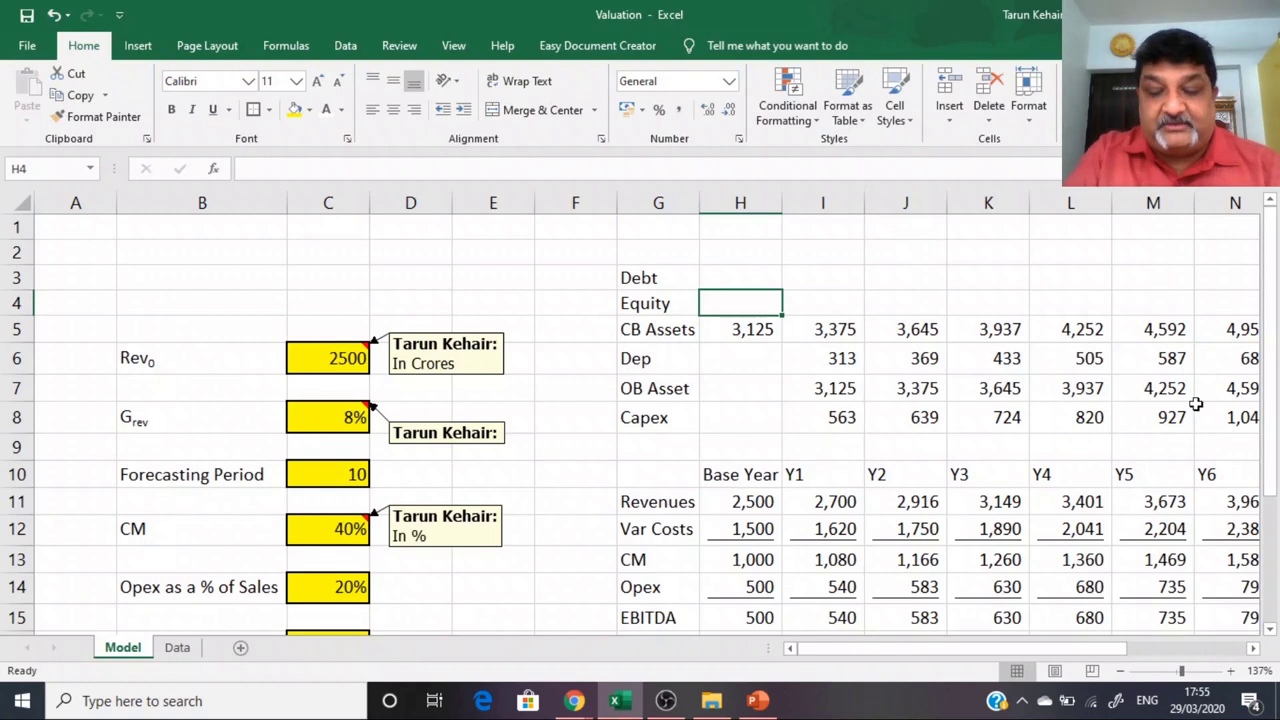
{"action": "type", "text": "="}
{"action": "key", "text": "Down"}
{"action": "type", "text": "/"}
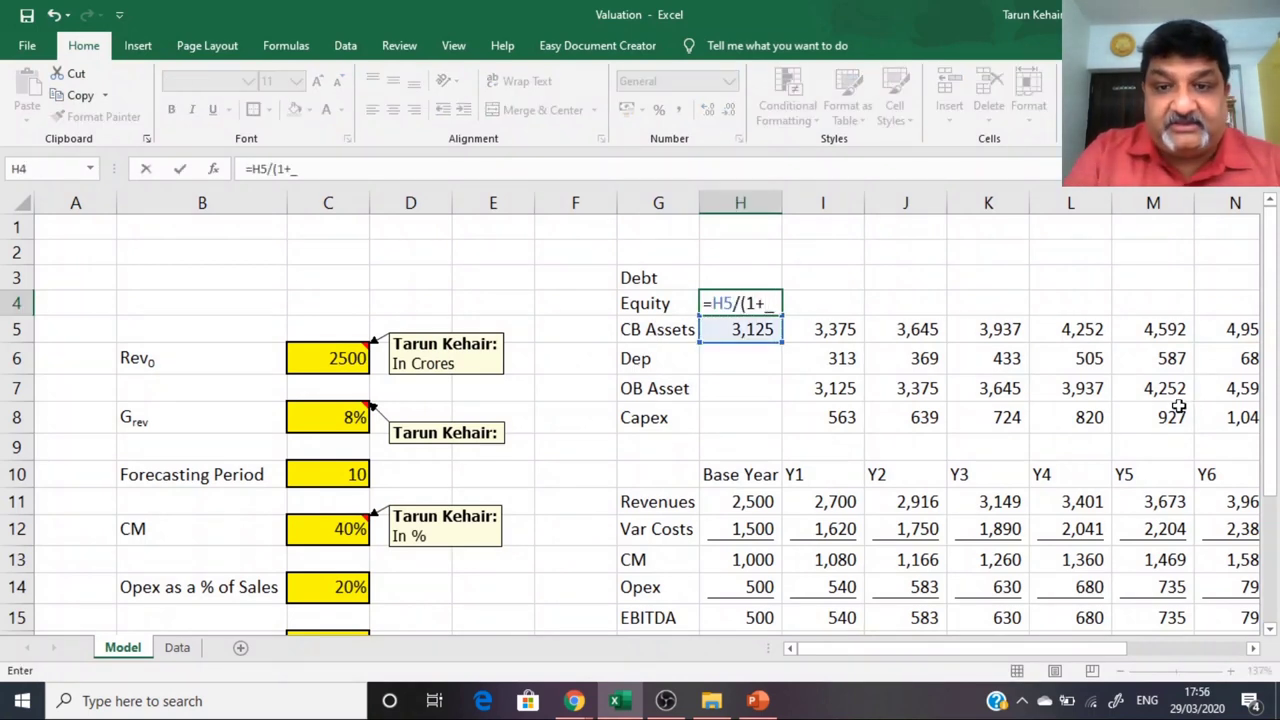
{"action": "scroll", "coordinate": [337, 585], "scroll_direction": "down", "scroll_amount": 4}
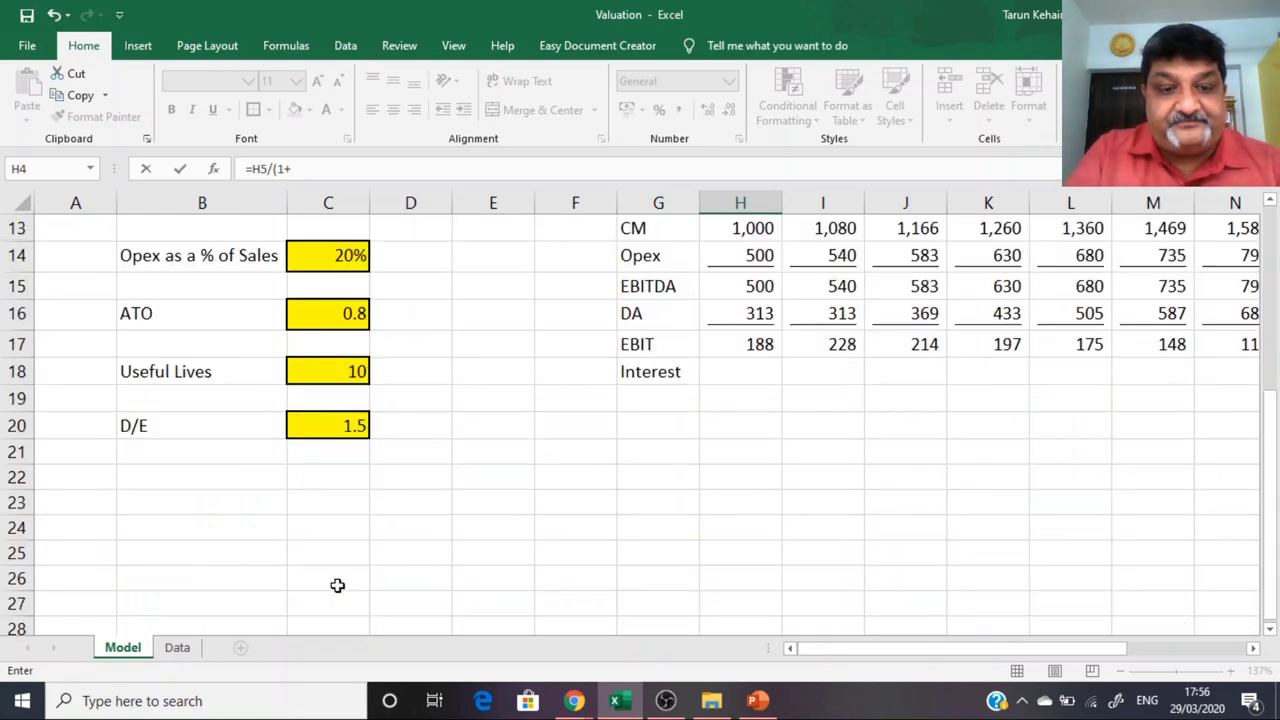
{"action": "left_click", "coordinate": [335, 425]}
{"action": "type", "text": ")"}
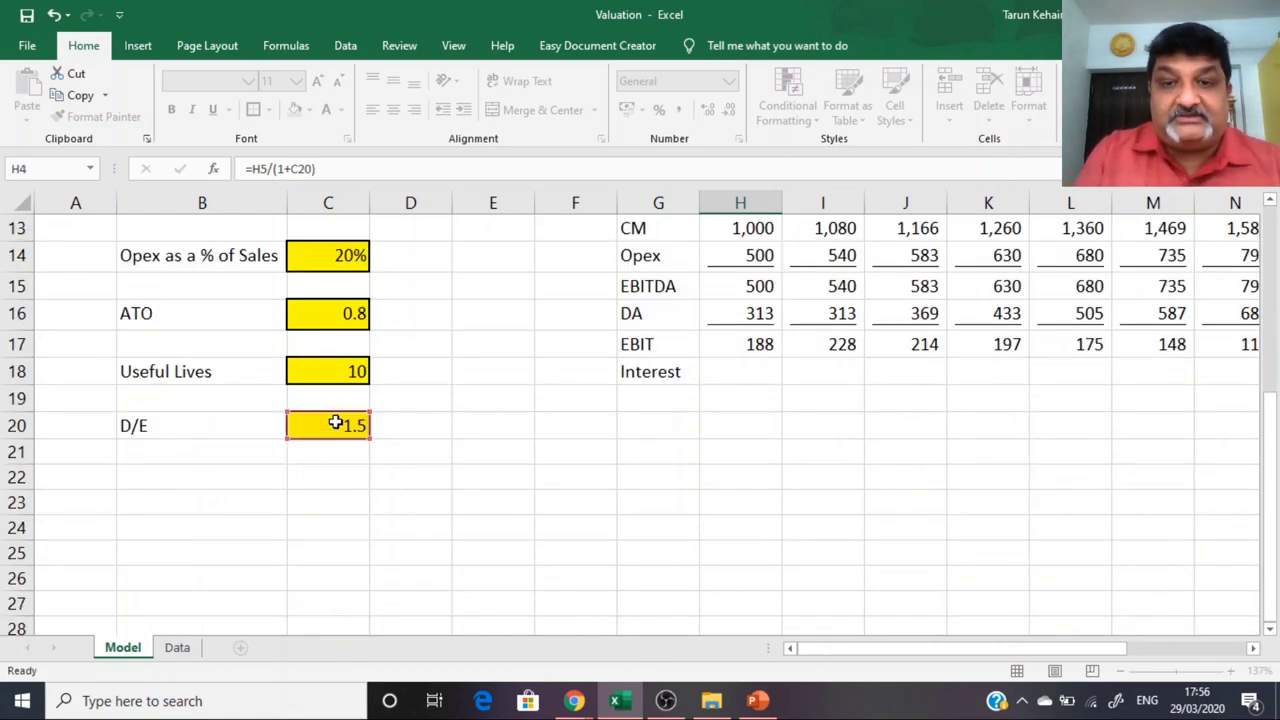
{"action": "key", "text": "Return"}
{"action": "scroll", "coordinate": [335, 425], "scroll_direction": "up", "scroll_amount": 2}
{"action": "key", "text": "Up"}
{"action": "key", "text": "F2"}
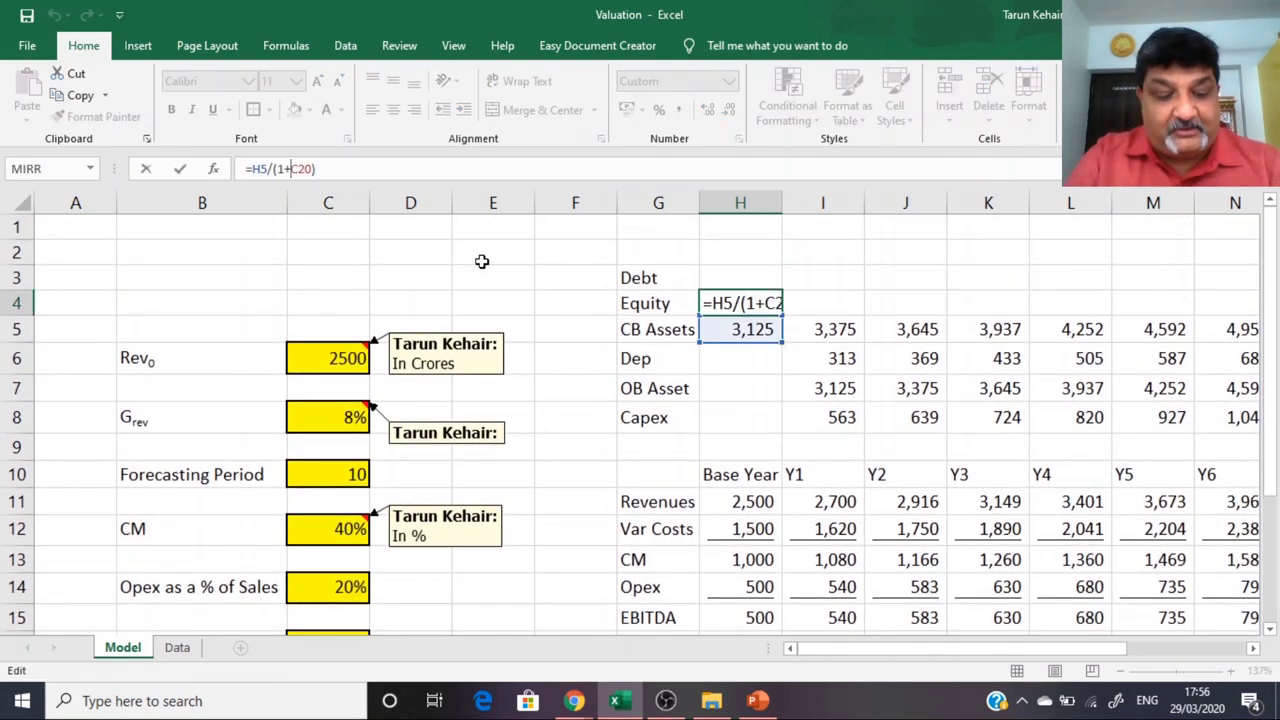
{"action": "key", "text": "F4"}
{"action": "key", "text": "ctrl+Return"}
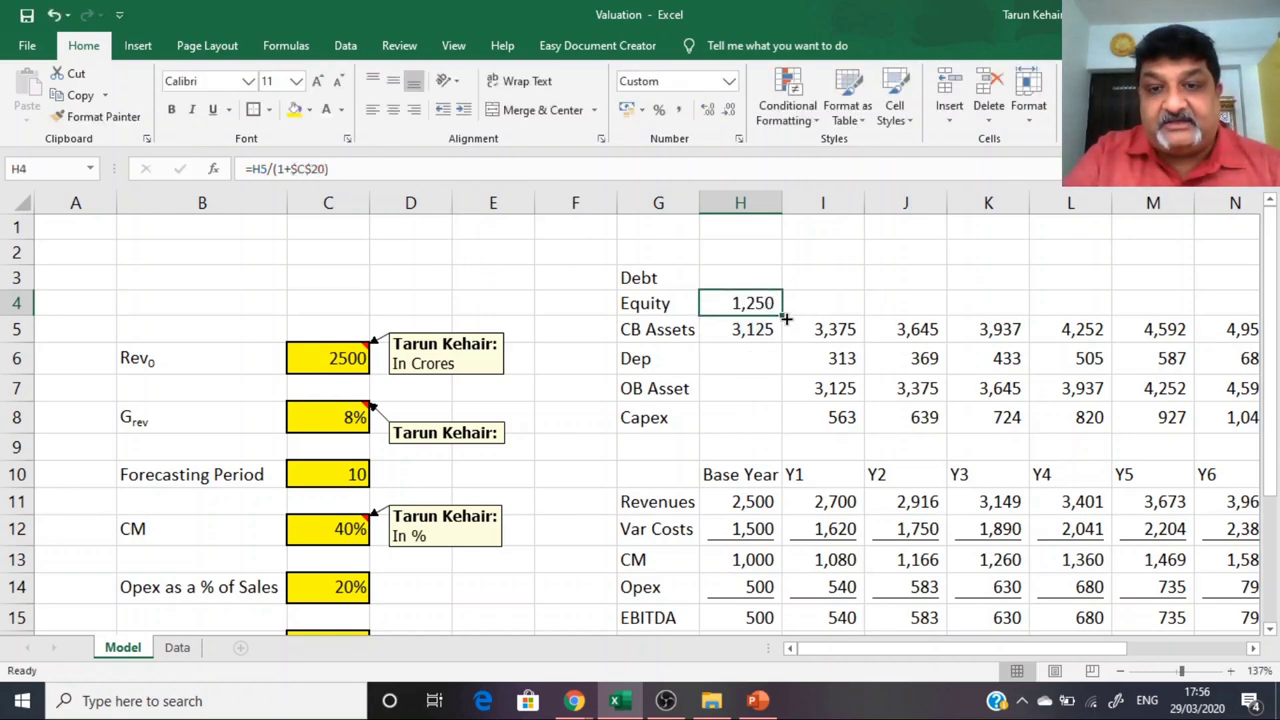
Step: Fill the Equity formula across to R4 and check it, reaching 2,699 in Y10
{"action": "left_click_drag", "start_coordinate": [786, 318], "coordinate": [1037, 301]}
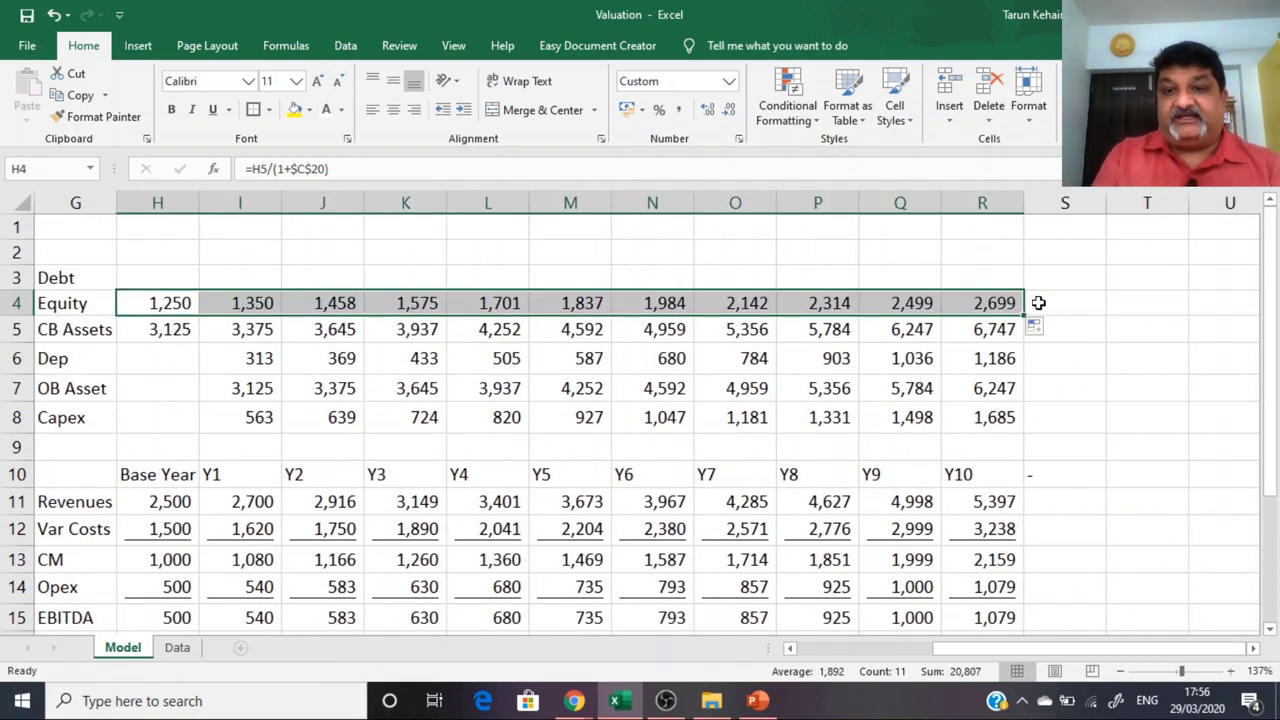
{"action": "key", "text": "Left"}
{"action": "key", "text": "Right"}
{"action": "key", "text": "Right"}
{"action": "key", "text": "Right"}
{"action": "key", "text": "Right"}
{"action": "key", "text": "Right"}
{"action": "key", "text": "Right"}
{"action": "key", "text": "Right"}
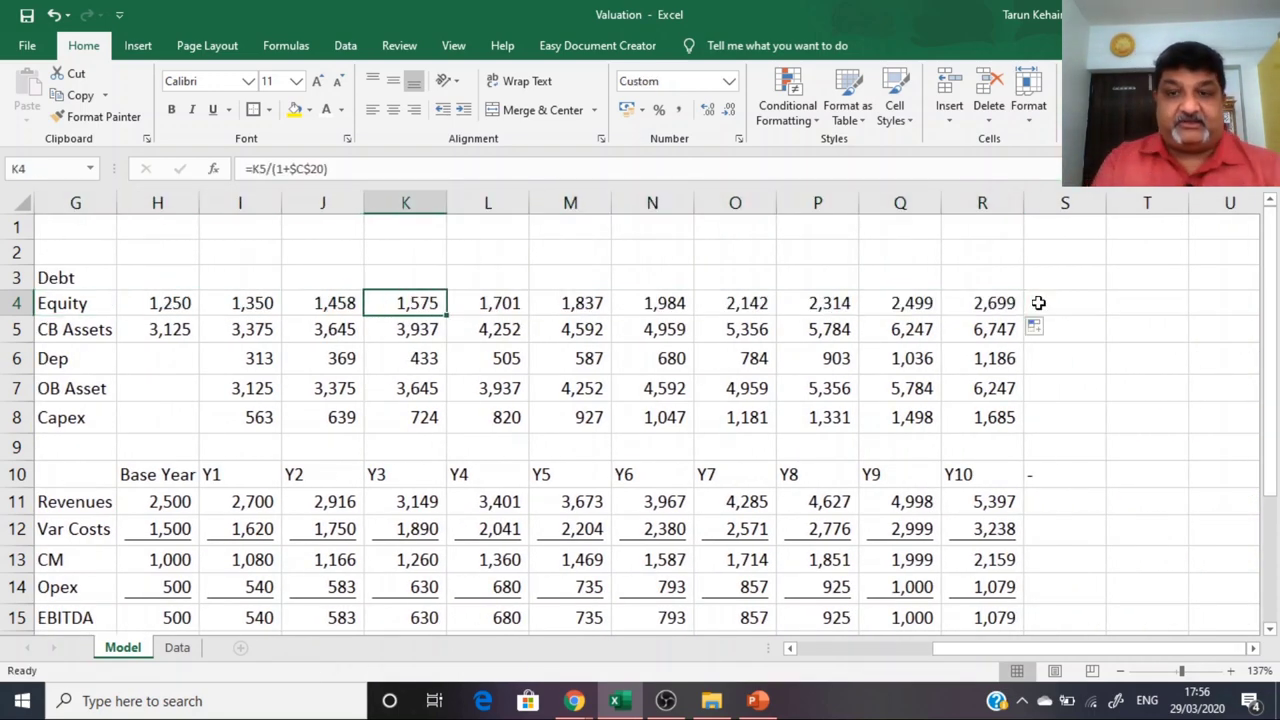
{"action": "key", "text": "Right"}
{"action": "key", "text": "Right"}
{"action": "key", "text": "Right"}
{"action": "key", "text": "Right"}
{"action": "key", "text": "Left"}
{"action": "key", "text": "Left"}
{"action": "key", "text": "Left"}
{"action": "key", "text": "Left"}
{"action": "key", "text": "Left"}
{"action": "key", "text": "Left"}
{"action": "key", "text": "Left"}
{"action": "key", "text": "Left"}
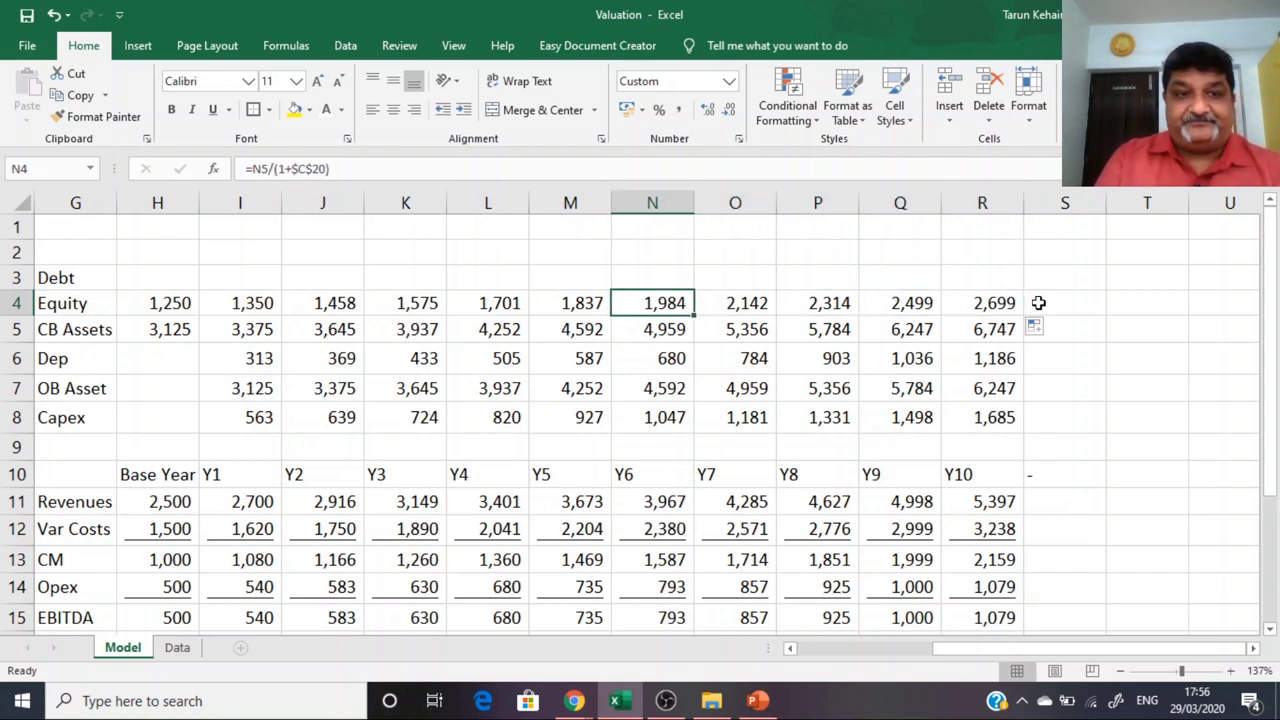
{"action": "key", "text": "Left"}
{"action": "key", "text": "Left"}
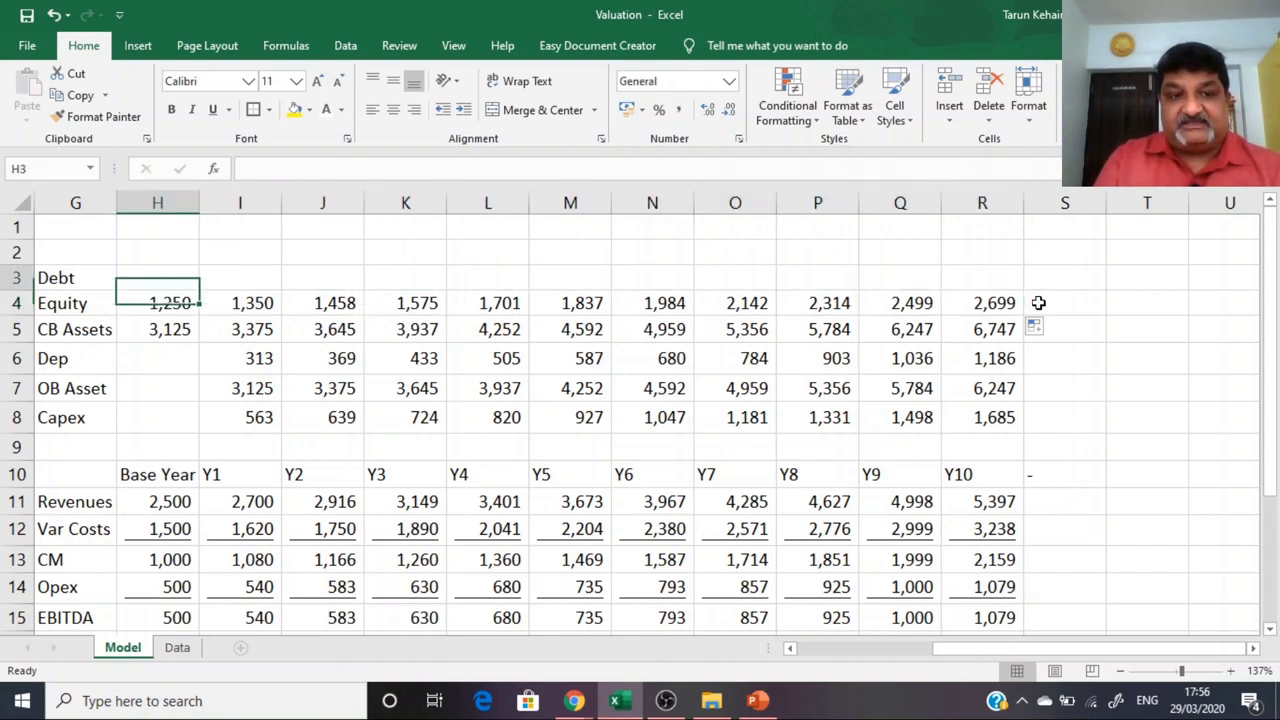
Step: Set base-year Debt in H3 to Equity times 1.5, fill it across all forecast years, and drop decimals
{"action": "key", "text": "Up"}
{"action": "type", "text": "="}
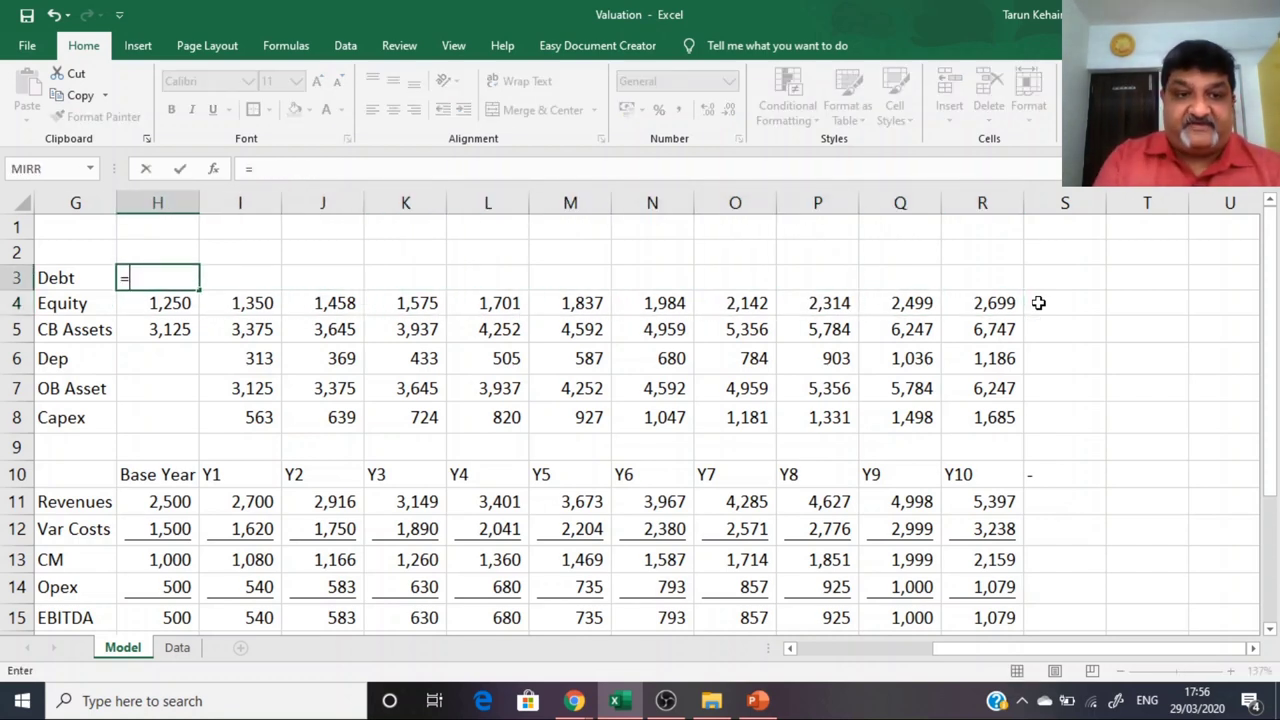
{"action": "key", "text": "Down"}
{"action": "type", "text": "*"}
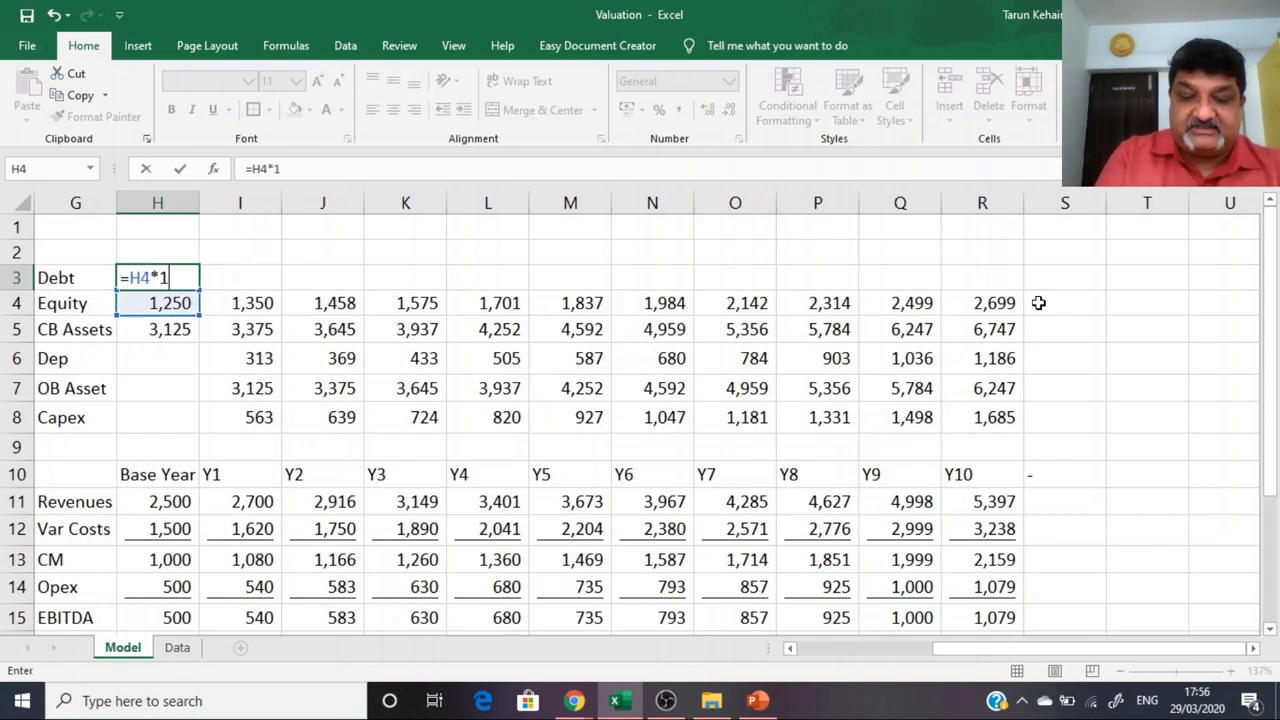
{"action": "key", "text": "Return"}
{"action": "key", "text": "Up"}
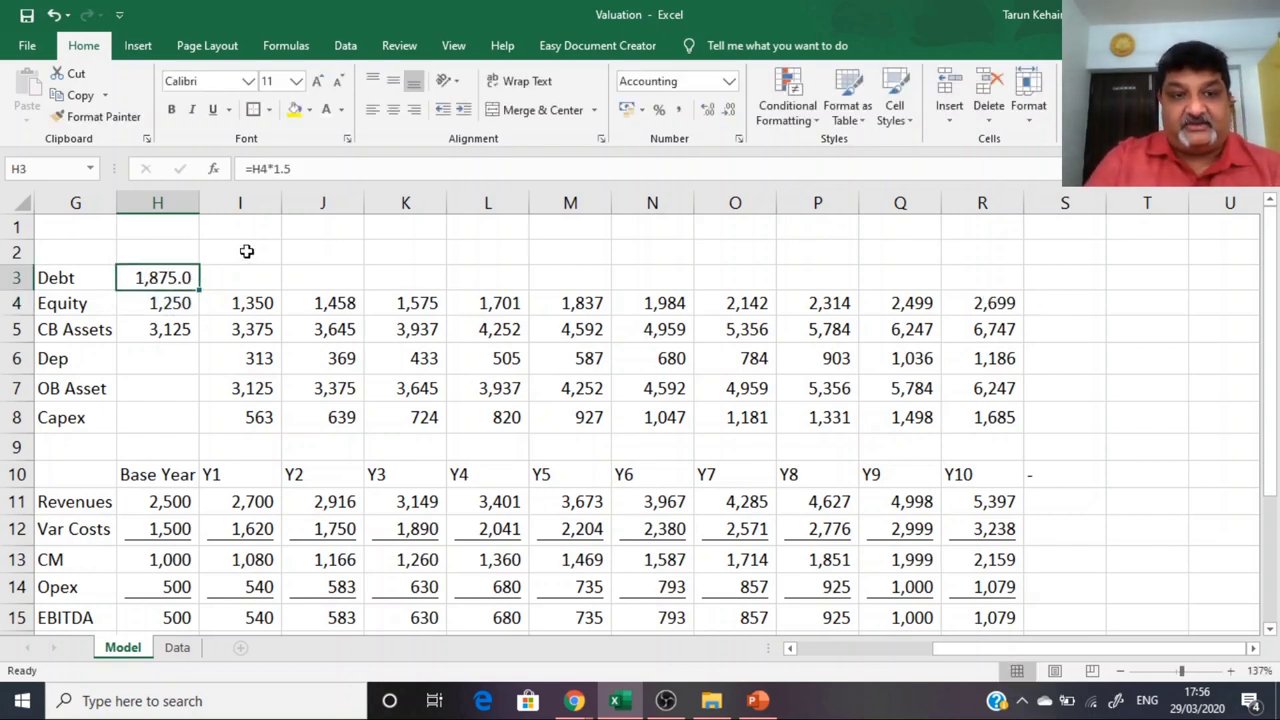
{"action": "left_click_drag", "start_coordinate": [199, 291], "coordinate": [995, 299]}
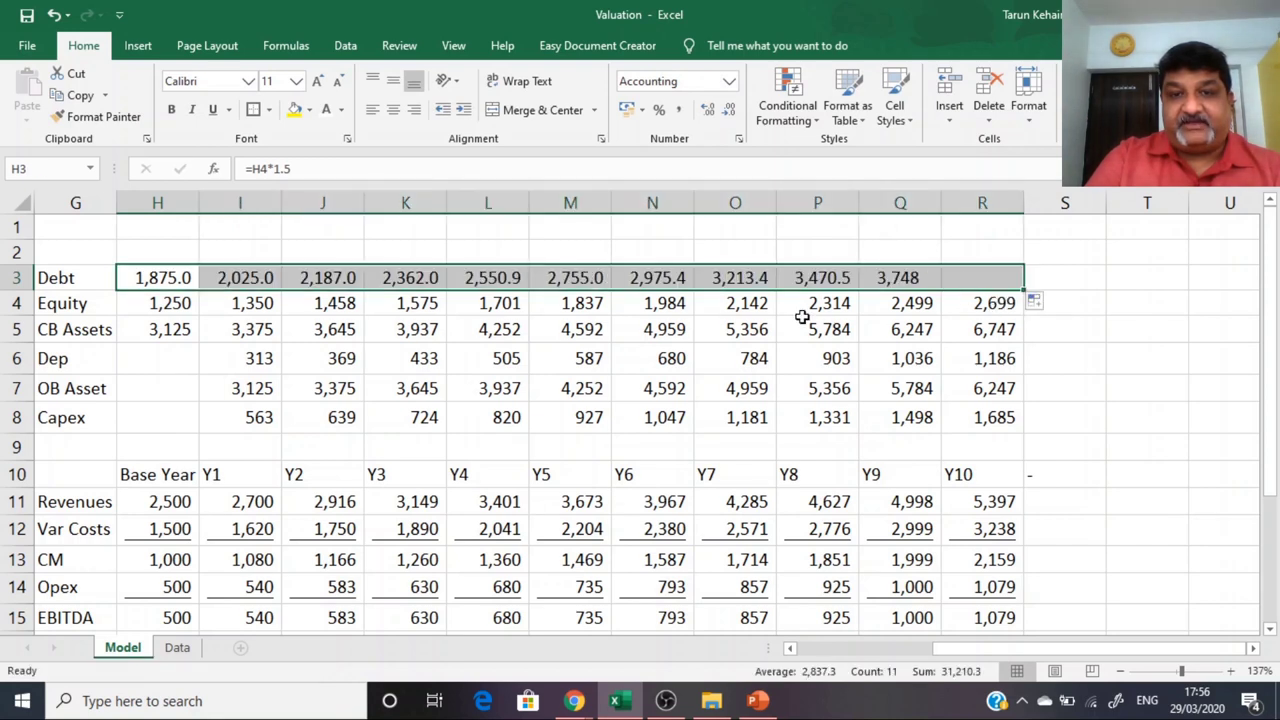
{"action": "left_click", "coordinate": [707, 109]}
{"action": "left_click", "coordinate": [730, 109]}
{"action": "left_click", "coordinate": [730, 109]}
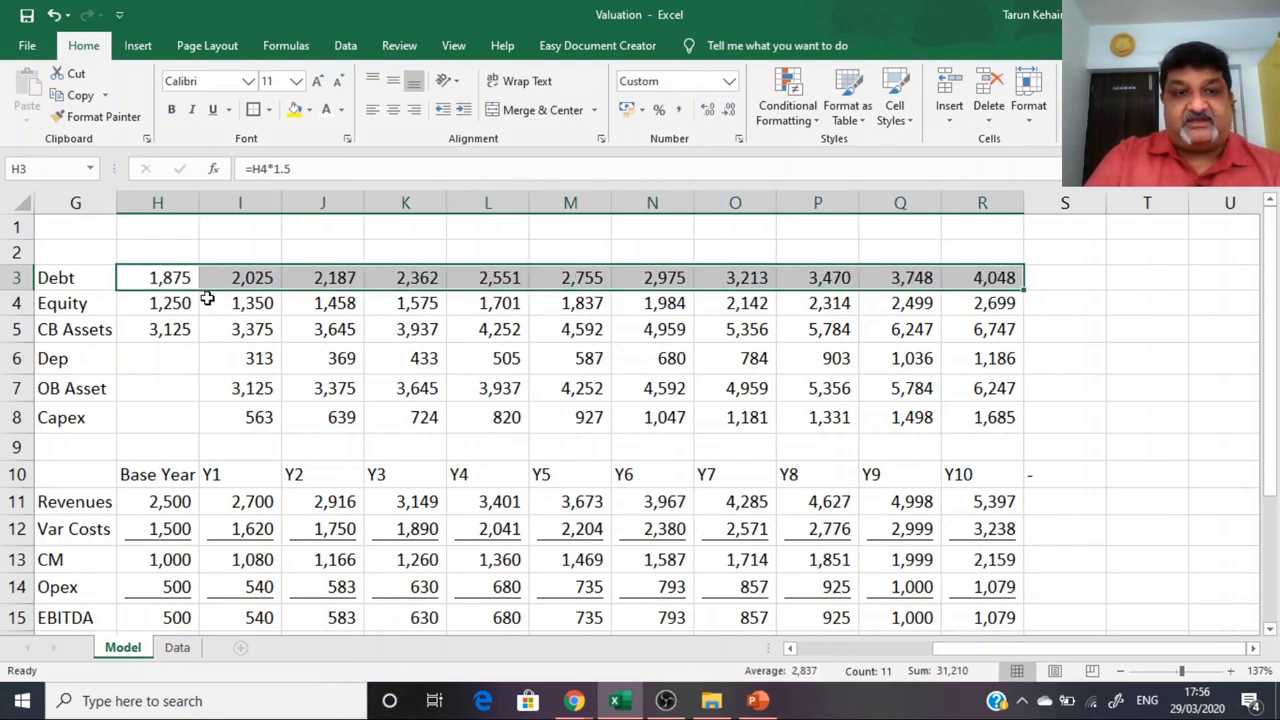
Step: Check the base-year, Y1 and Y2 Debt, Equity and CB Assets figures and formulas
{"action": "left_click_drag", "start_coordinate": [176, 281], "coordinate": [176, 309]}
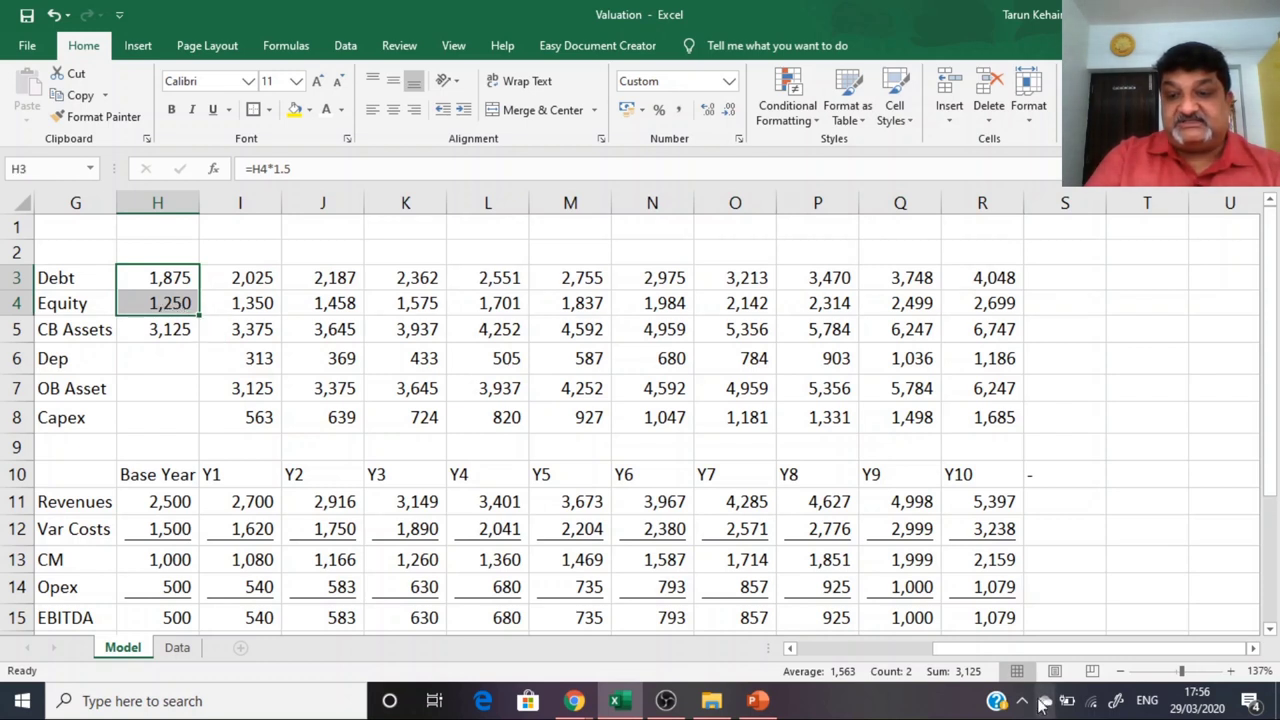
{"action": "left_click", "coordinate": [155, 337]}
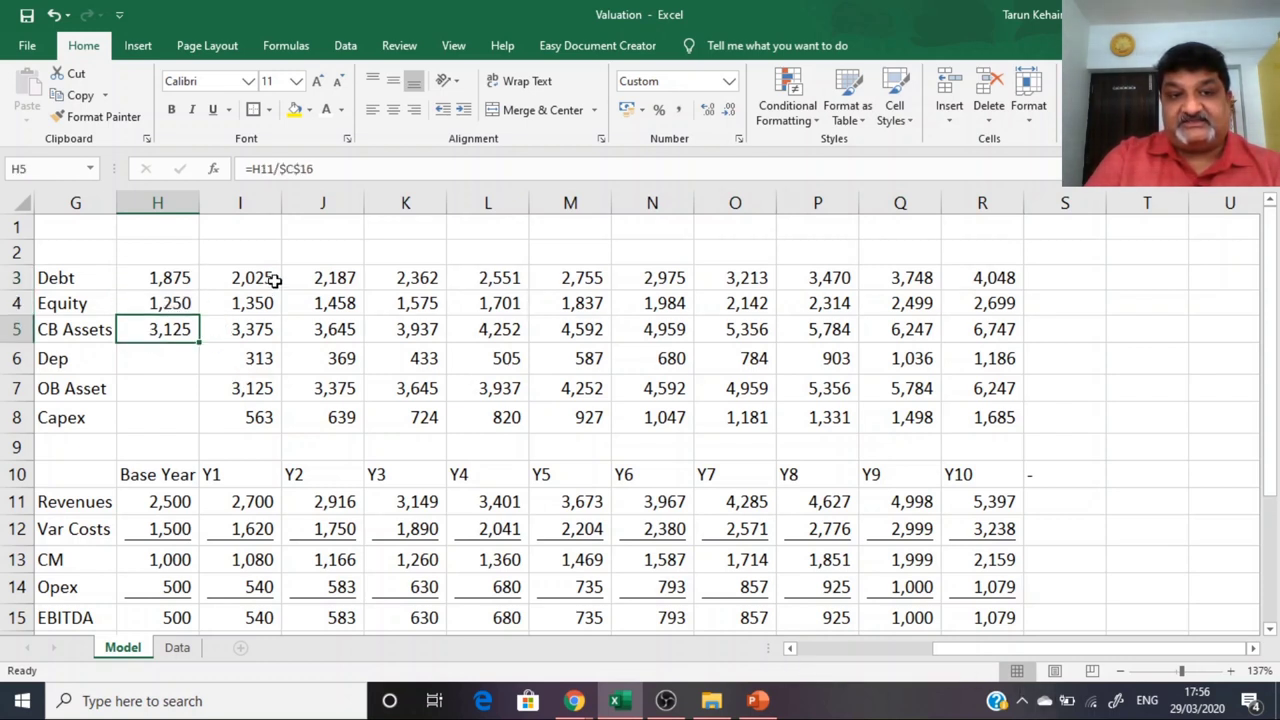
{"action": "left_click_drag", "start_coordinate": [274, 281], "coordinate": [278, 308]}
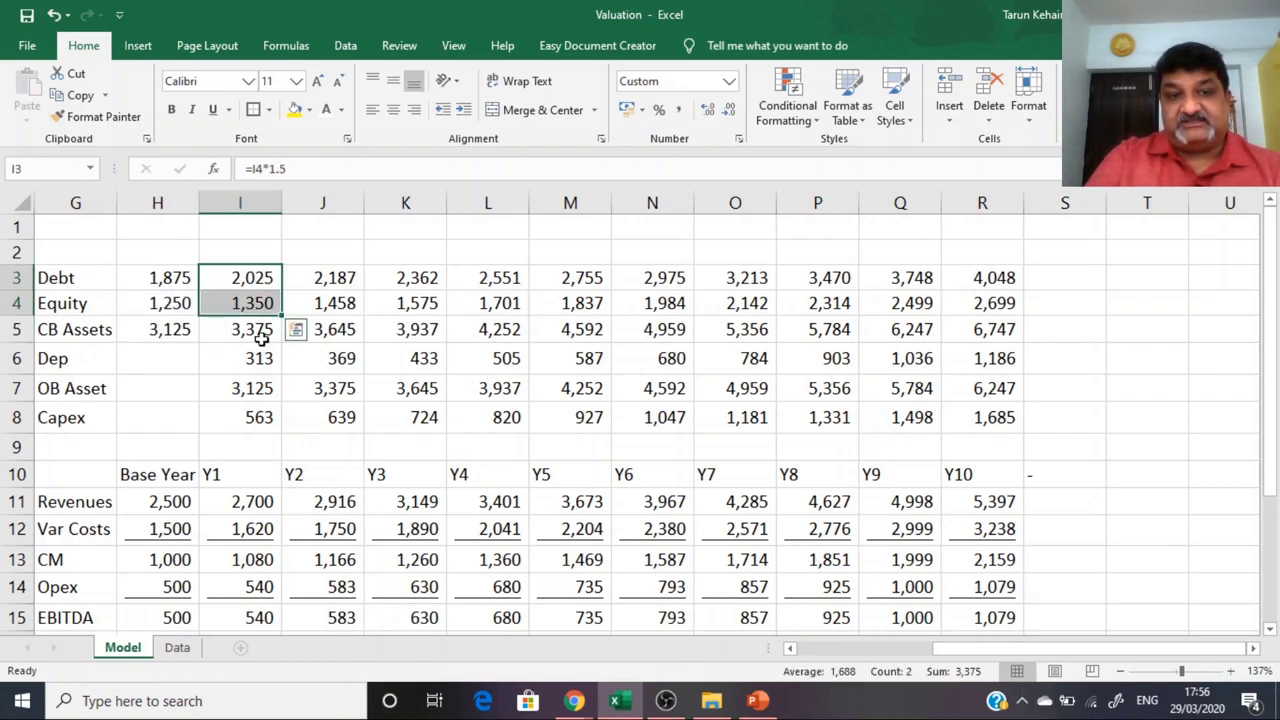
{"action": "left_click", "coordinate": [256, 335]}
{"action": "left_click_drag", "start_coordinate": [345, 278], "coordinate": [343, 300]}
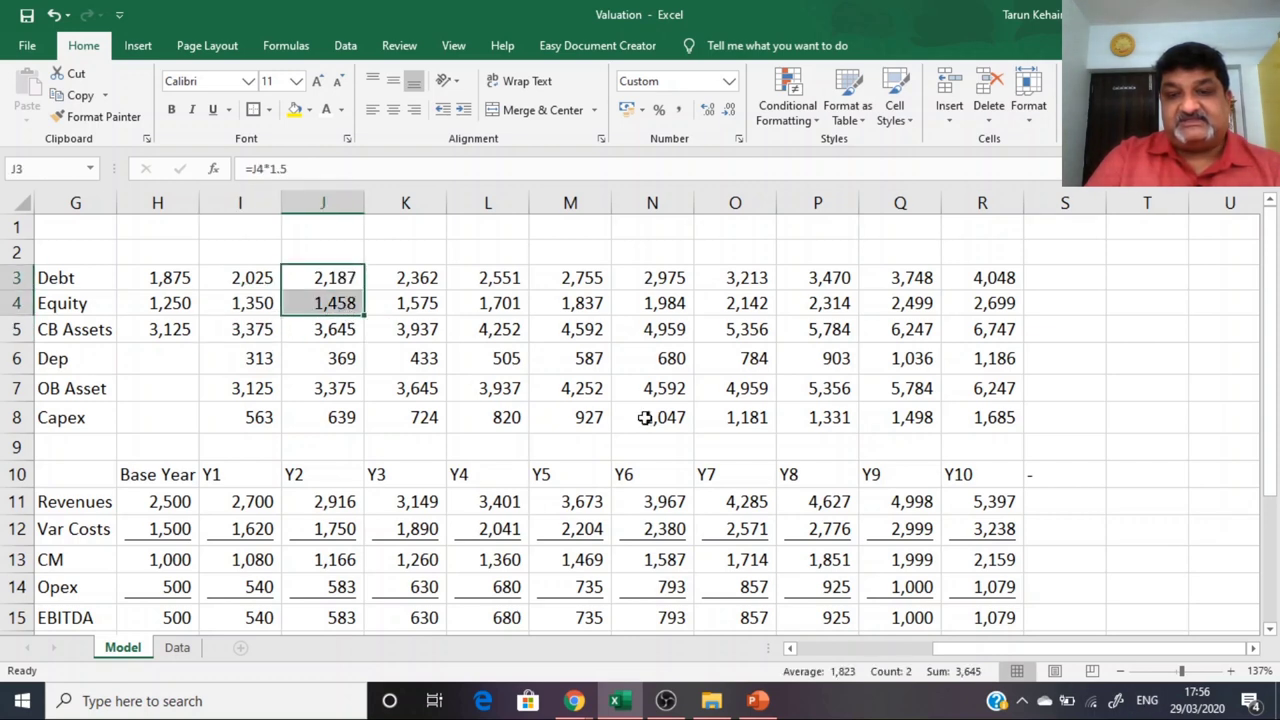
{"action": "left_click", "coordinate": [336, 333]}
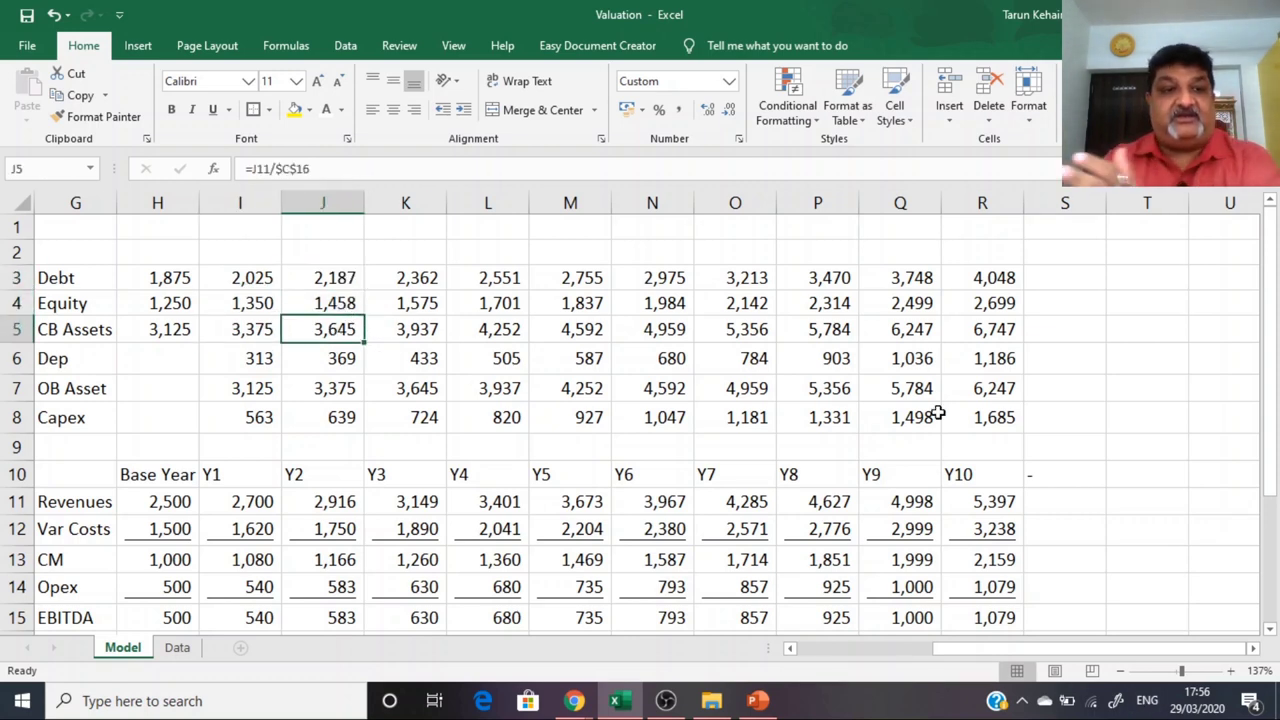
Step: Put a thick box border around the Debt and Equity figures across all years
{"action": "key", "text": "Up"}
{"action": "key", "text": "Up"}
{"action": "key", "text": "Left"}
{"action": "key", "text": "Left"}
{"action": "key", "text": "Left"}
{"action": "key", "text": "shift+Down"}
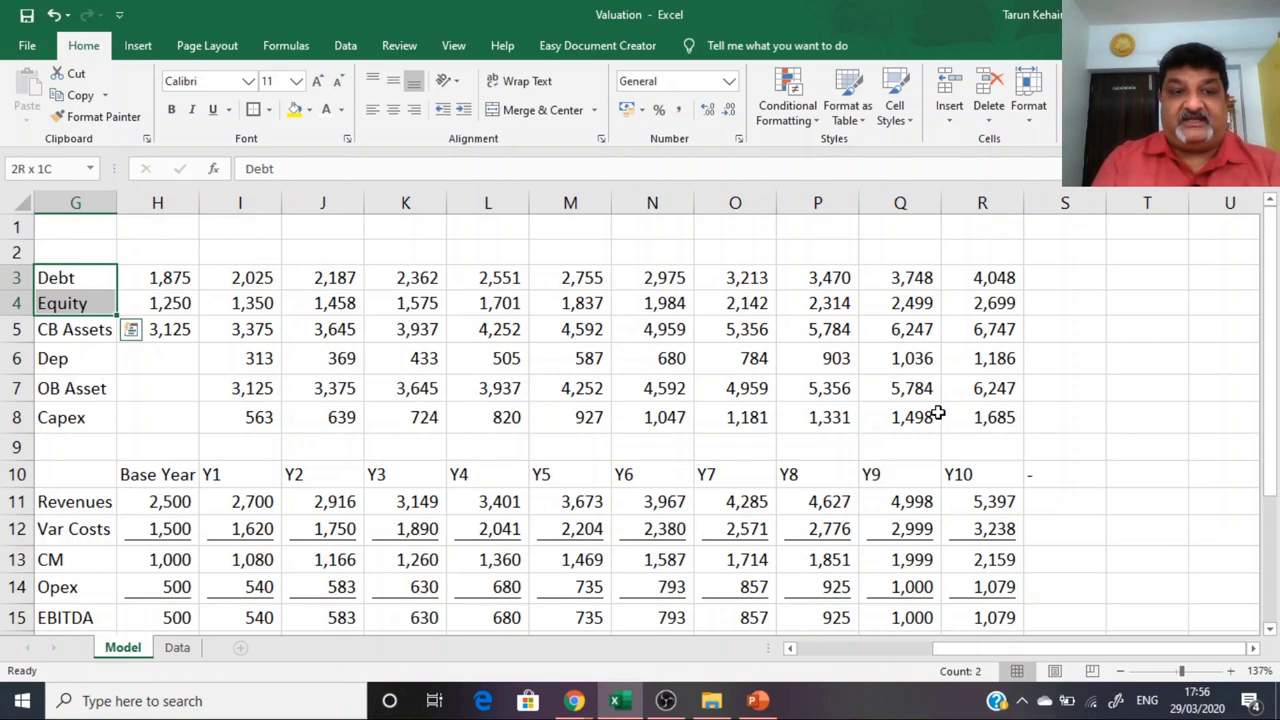
{"action": "key", "text": "shift+Right"}
{"action": "key", "text": "shift+Right"}
{"action": "key", "text": "shift+Right"}
{"action": "key", "text": "shift+Right"}
{"action": "key", "text": "shift+Right"}
{"action": "key", "text": "shift+Right"}
{"action": "key", "text": "shift+Right"}
{"action": "key", "text": "shift+Right"}
{"action": "key", "text": "shift+Right"}
{"action": "key", "text": "shift+Right"}
{"action": "key", "text": "shift+Right"}
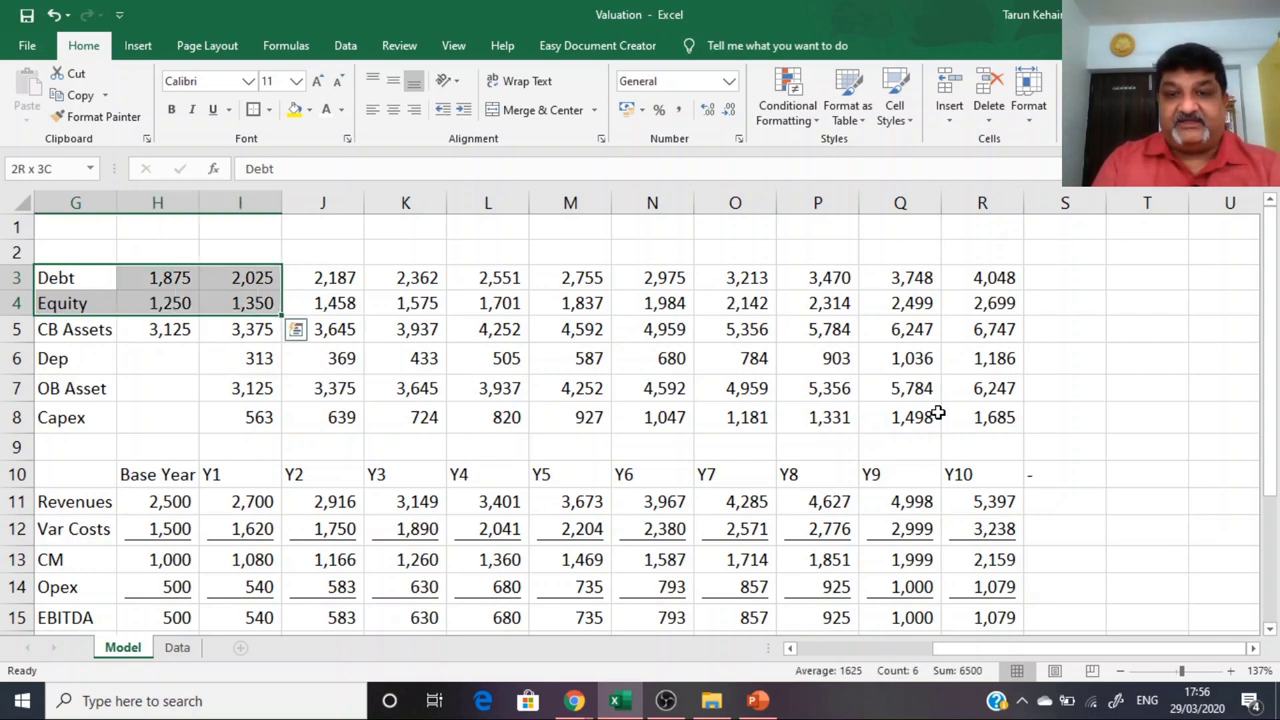
{"action": "key", "text": "Right"}
{"action": "key", "text": "shift+Down"}
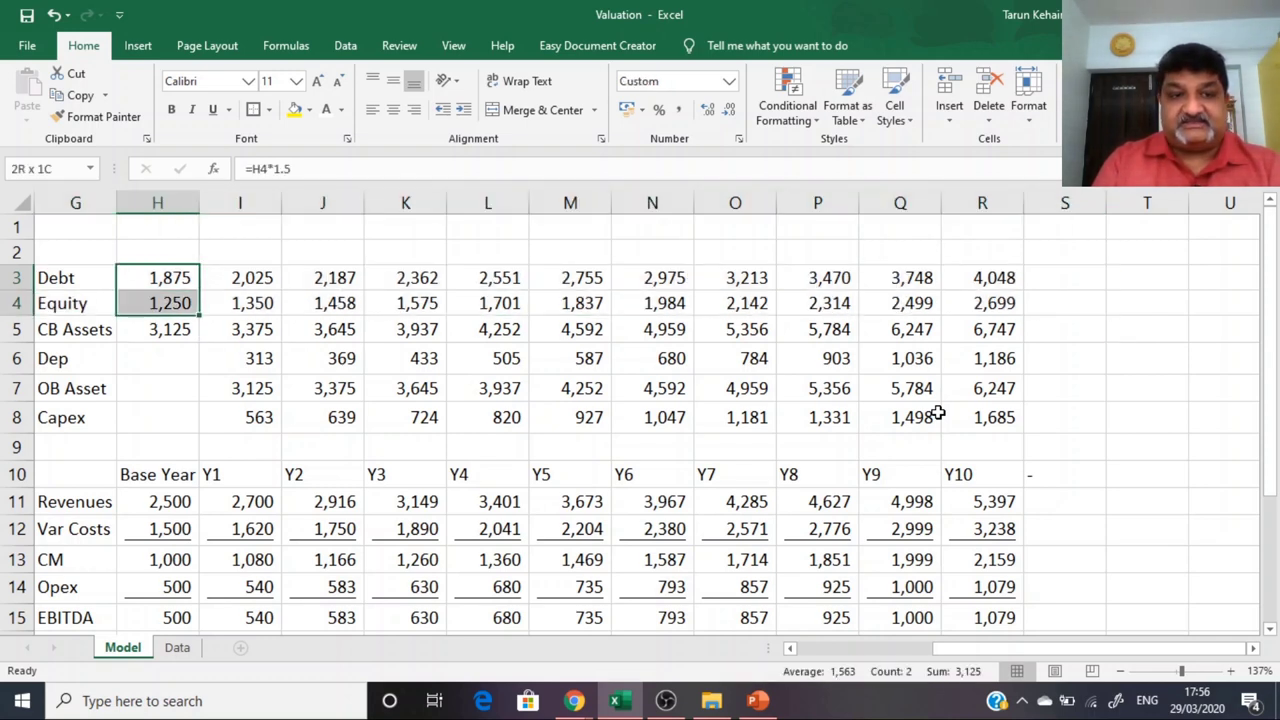
{"action": "key", "text": "ctrl+shift+Right"}
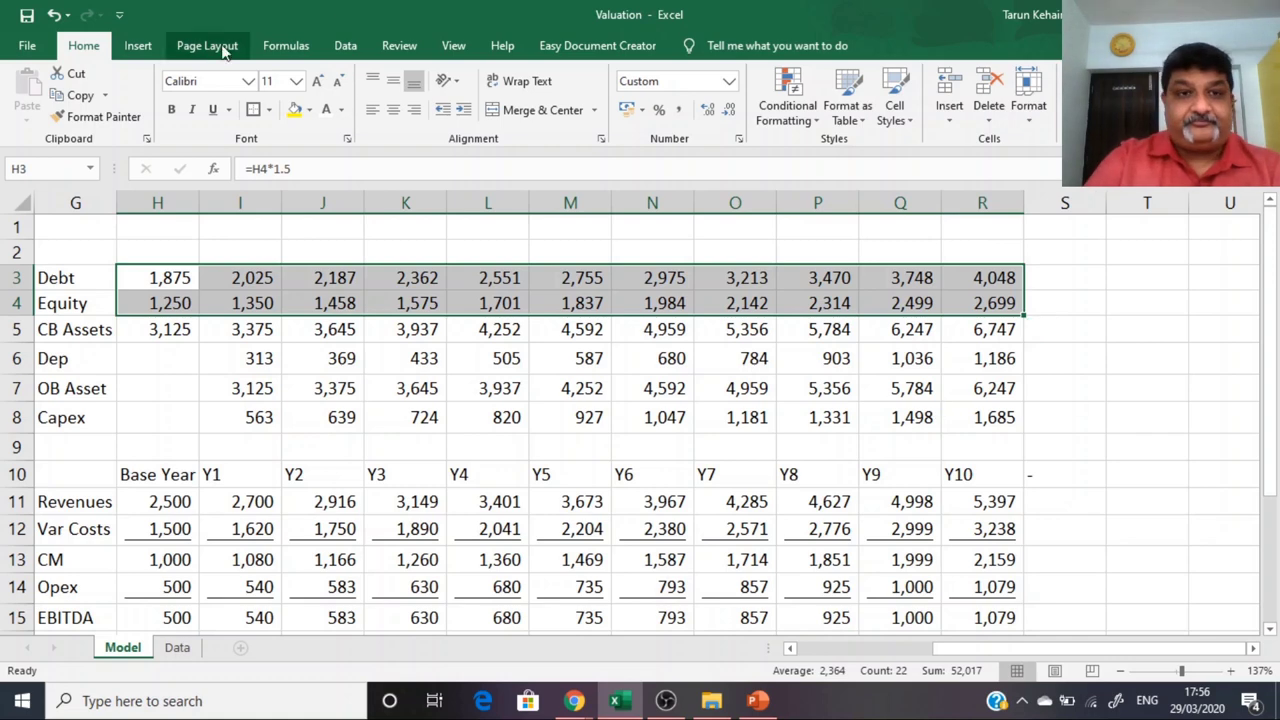
{"action": "left_click", "coordinate": [252, 110]}
Step: Go to the empty label cell B22 below the D/E input
{"action": "key", "text": "Left"}
{"action": "key", "text": "Left"}
{"action": "key", "text": "Left"}
{"action": "key", "text": "Left"}
{"action": "key", "text": "Left"}
{"action": "key", "text": "Left"}
{"action": "key", "text": "Left"}
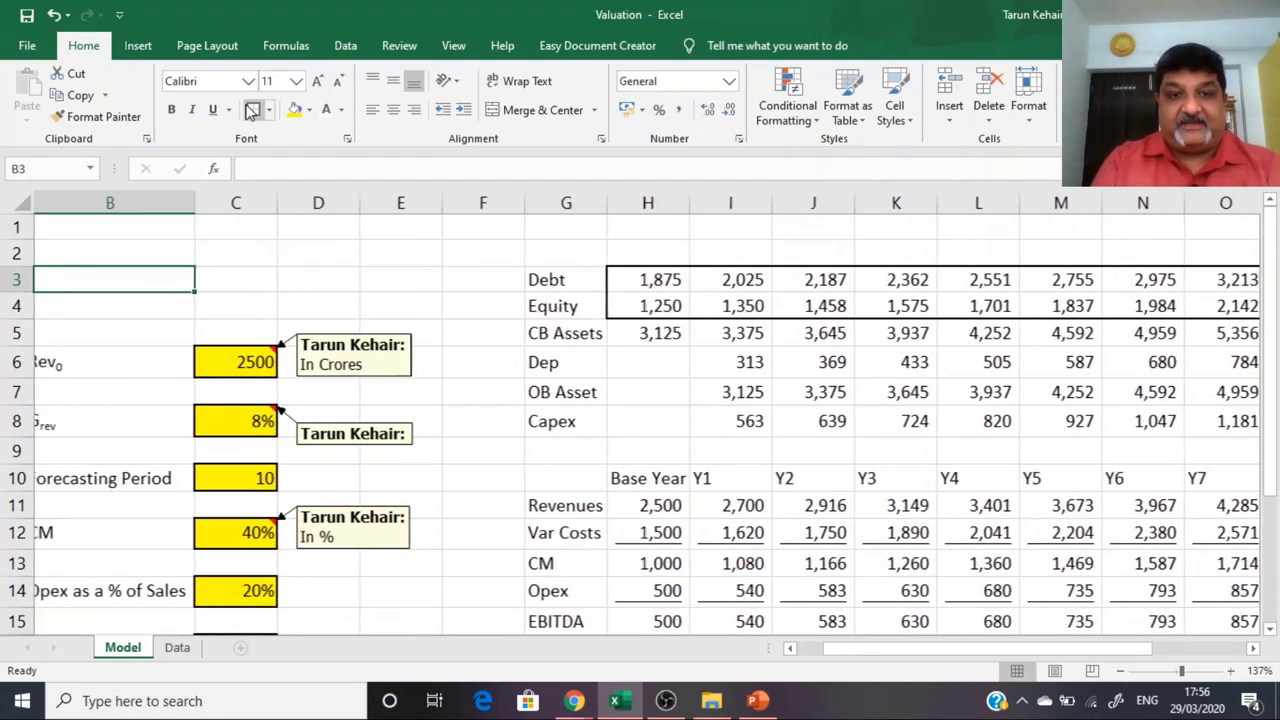
{"action": "key", "text": "Down"}
{"action": "key", "text": "Down"}
{"action": "key", "text": "Down"}
{"action": "key", "text": "Down"}
{"action": "key", "text": "Down"}
{"action": "key", "text": "Down"}
{"action": "key", "text": "Down"}
{"action": "key", "text": "Down"}
{"action": "key", "text": "Down"}
{"action": "key", "text": "Down"}
{"action": "key", "text": "Down"}
{"action": "key", "text": "Down"}
{"action": "key", "text": "Down"}
{"action": "key", "text": "Down"}
{"action": "key", "text": "Down"}
{"action": "key", "text": "Down"}
{"action": "key", "text": "Down"}
{"action": "key", "text": "Down"}
{"action": "key", "text": "Down"}
{"action": "key", "text": "Down"}
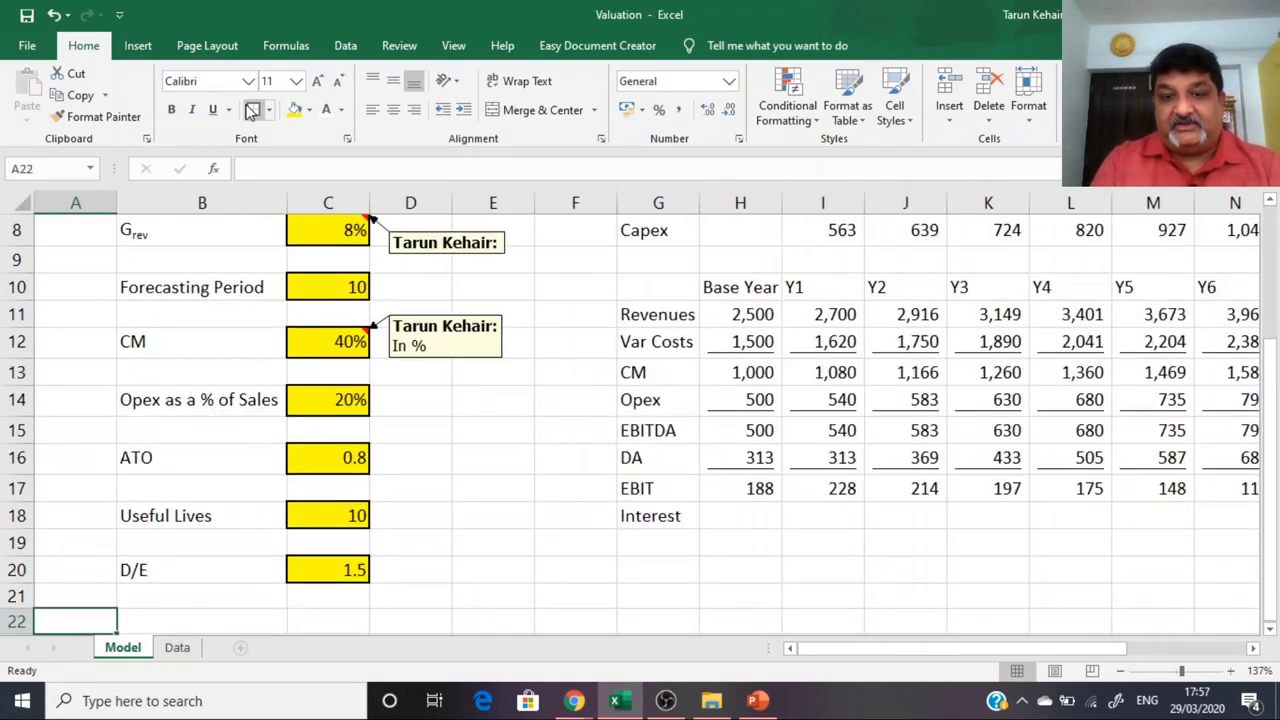
{"action": "key", "text": "Up"}
{"action": "key", "text": "Up"}
{"action": "key", "text": "Up"}
{"action": "key", "text": "Up"}
{"action": "key", "text": "Up"}
{"action": "key", "text": "Up"}
{"action": "key", "text": "Up"}
{"action": "key", "text": "Up"}
{"action": "key", "text": "Up"}
{"action": "key", "text": "Up"}
{"action": "key", "text": "Up"}
{"action": "key", "text": "Up"}
{"action": "key", "text": "Up"}
{"action": "key", "text": "Up"}
{"action": "key", "text": "Up"}
{"action": "key", "text": "Up"}
{"action": "key", "text": "Up"}
{"action": "key", "text": "Up"}
{"action": "key", "text": "Up"}
{"action": "key", "text": "Up"}
{"action": "key", "text": "Up"}
{"action": "key", "text": "Up"}
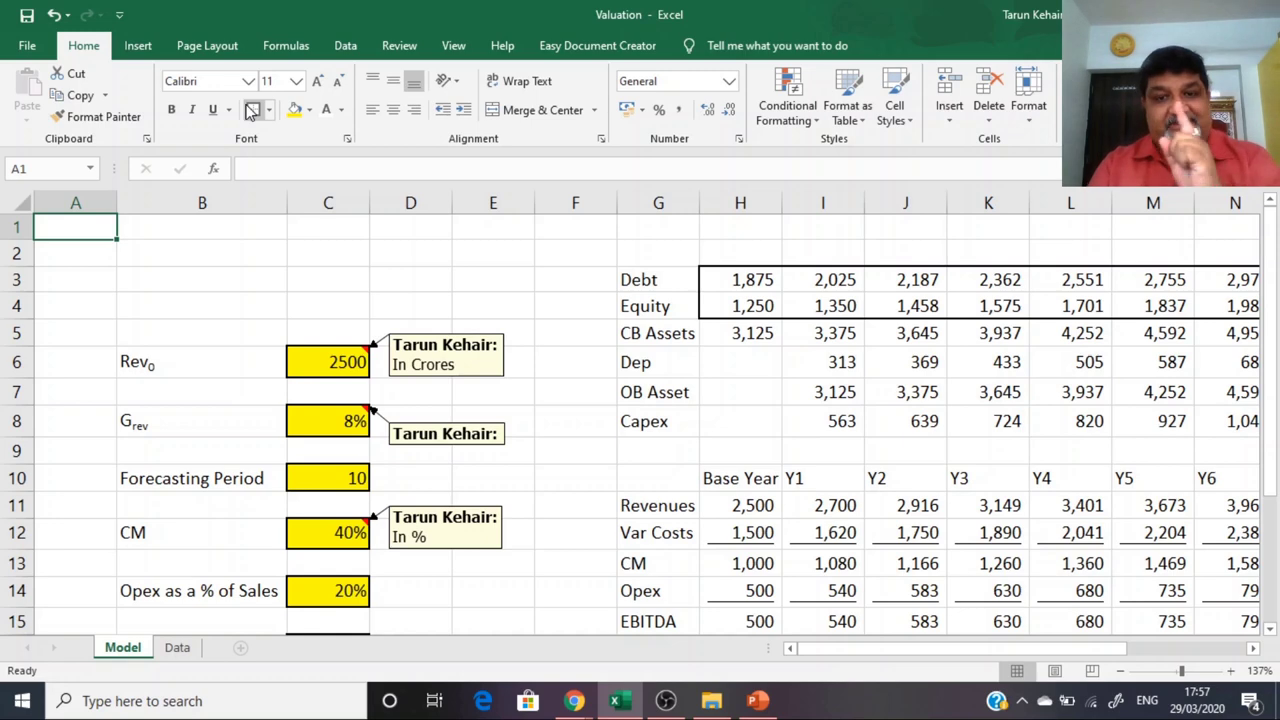
{"action": "key", "text": "Down"}
{"action": "key", "text": "Down"}
{"action": "key", "text": "Down"}
{"action": "key", "text": "Down"}
{"action": "key", "text": "Down"}
{"action": "key", "text": "Down"}
{"action": "key", "text": "Down"}
{"action": "key", "text": "Down"}
{"action": "key", "text": "Down"}
{"action": "key", "text": "Down"}
{"action": "key", "text": "Down"}
{"action": "key", "text": "Down"}
{"action": "key", "text": "Down"}
{"action": "key", "text": "Down"}
{"action": "key", "text": "Down"}
{"action": "key", "text": "Down"}
{"action": "key", "text": "Down"}
{"action": "key", "text": "Down"}
{"action": "key", "text": "Down"}
{"action": "key", "text": "Down"}
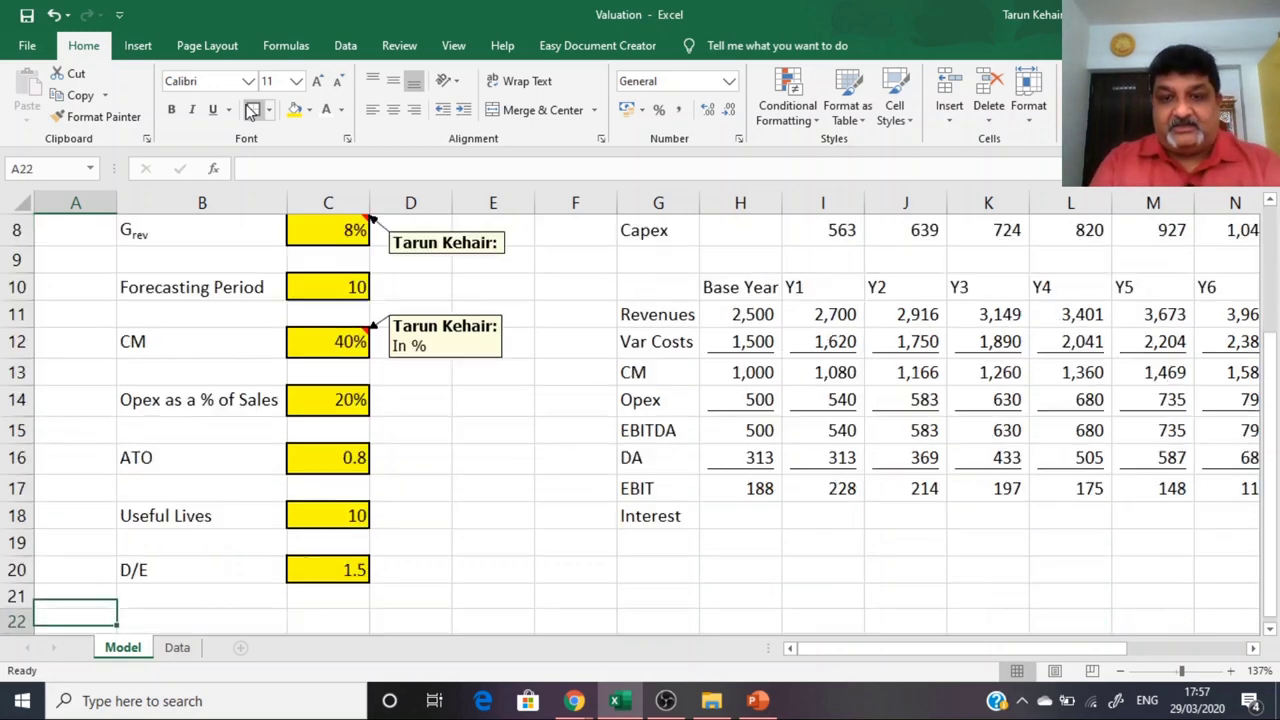
{"action": "key", "text": "Up"}
{"action": "key", "text": "Up"}
{"action": "key", "text": "Up"}
{"action": "key", "text": "Right"}
{"action": "key", "text": "Down"}
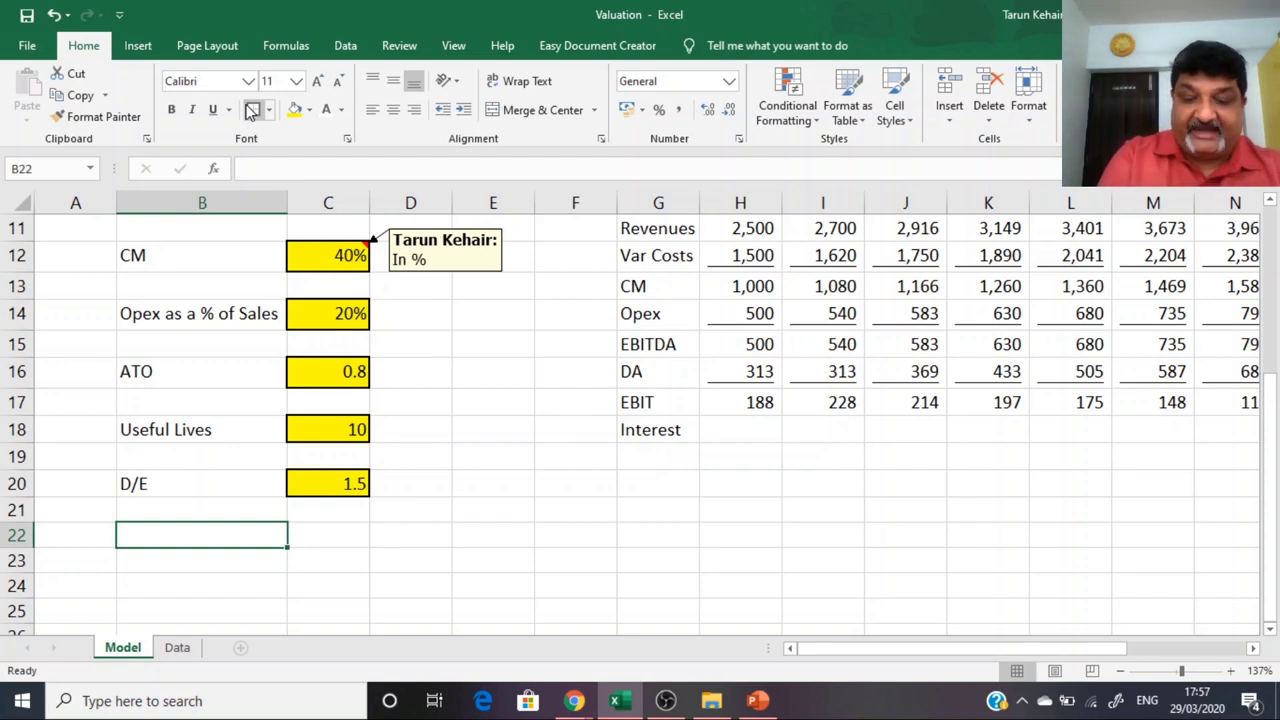
Step: Label B22 'Interest' and enter a first rate value beside it
{"action": "type", "text": "Interest"}
{"action": "key", "text": "Tab"}
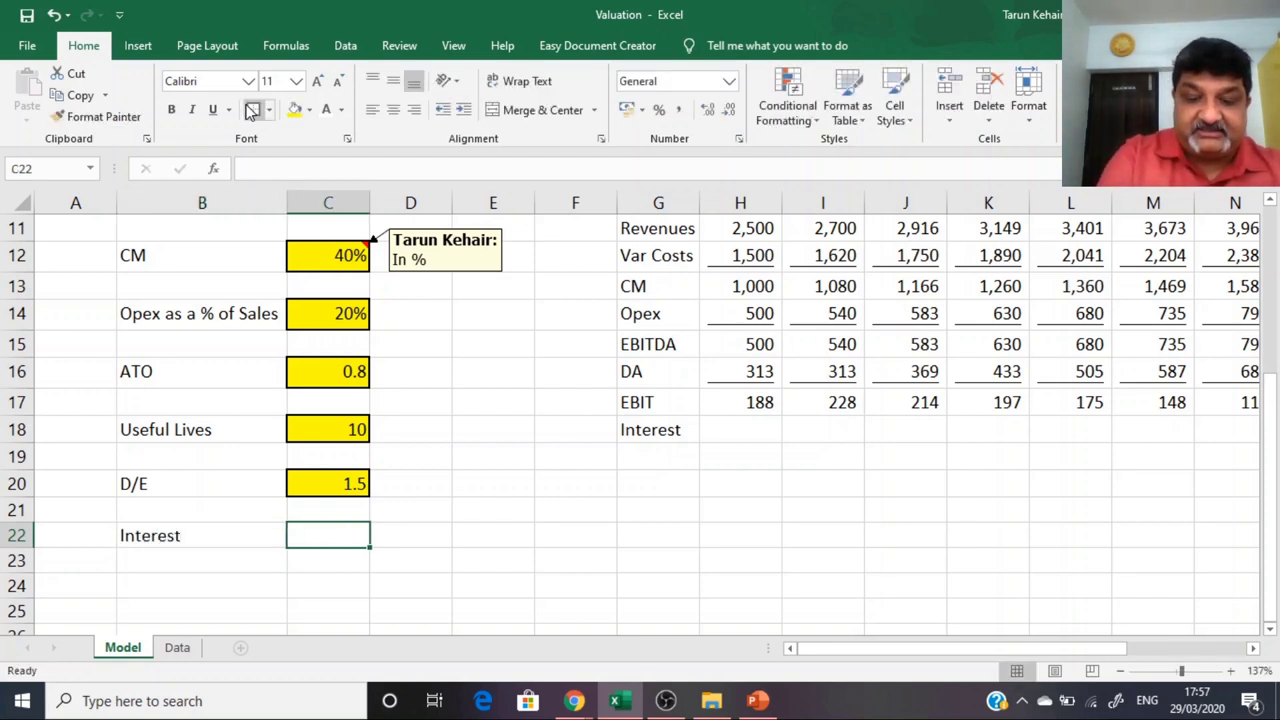
{"action": "type", "text": "6"}
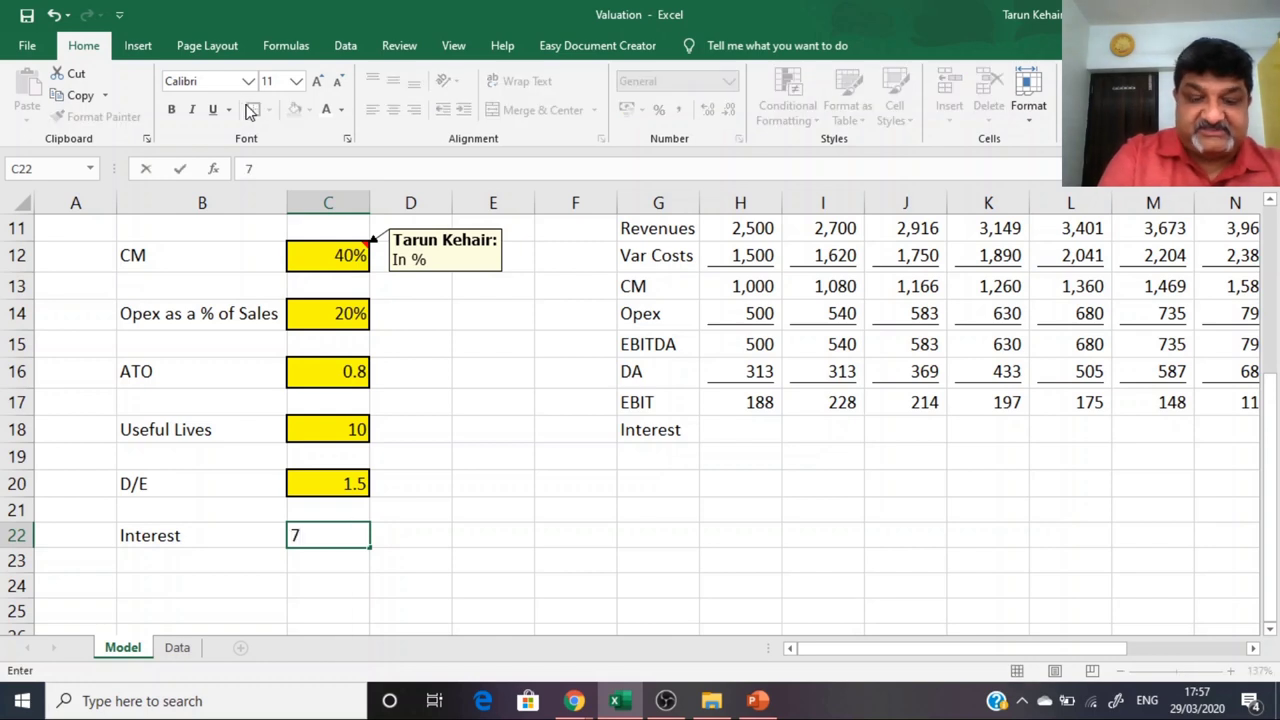
{"action": "key", "text": "Return"}
{"action": "key", "text": "Up"}
{"action": "key", "text": "Right"}
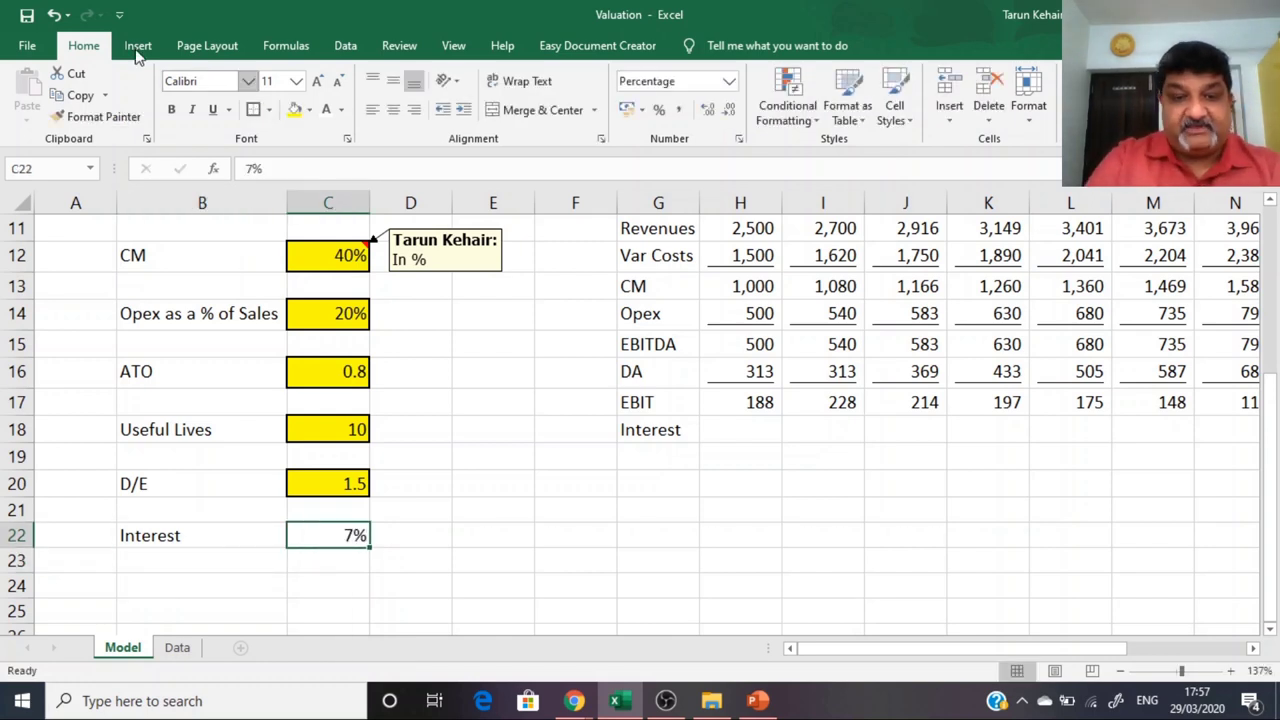
Step: Copy the D/E input's yellow styling to C22 and set the interest rate to 7%
{"action": "left_click", "coordinate": [336, 483]}
{"action": "key", "text": "ctrl+c"}
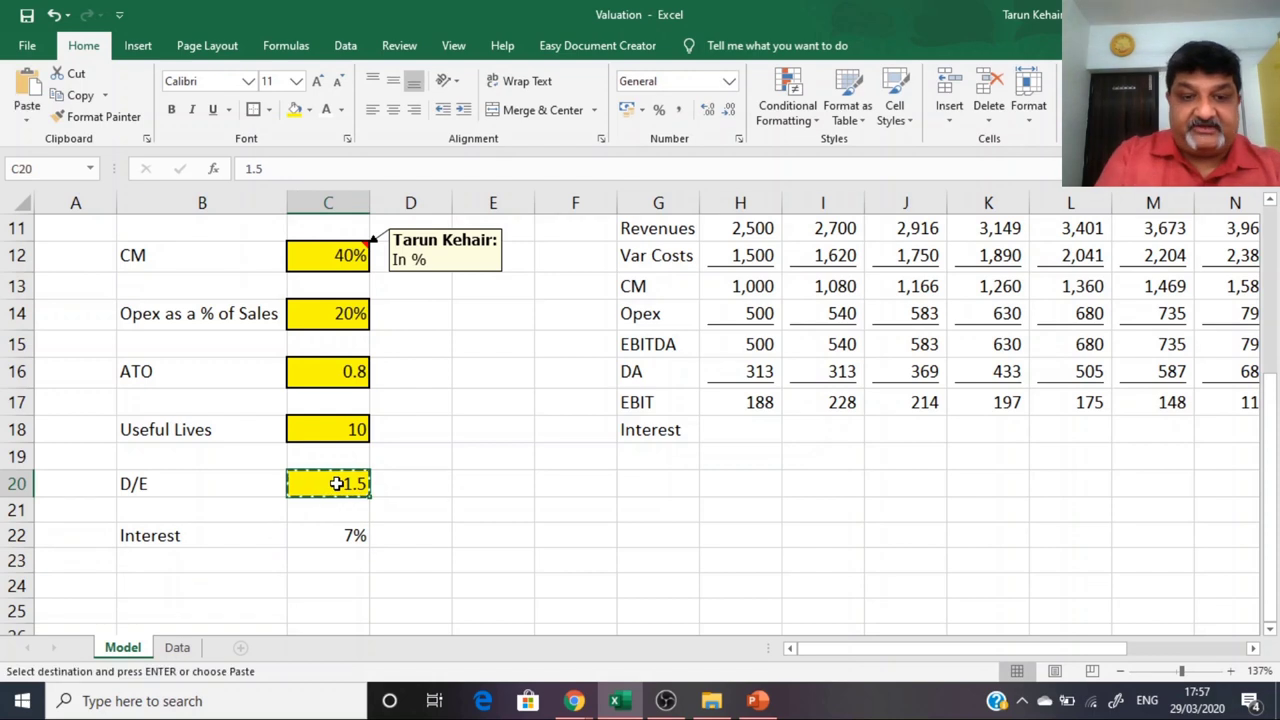
{"action": "key", "text": "Down"}
{"action": "key", "text": "Down"}
{"action": "key", "text": "Return"}
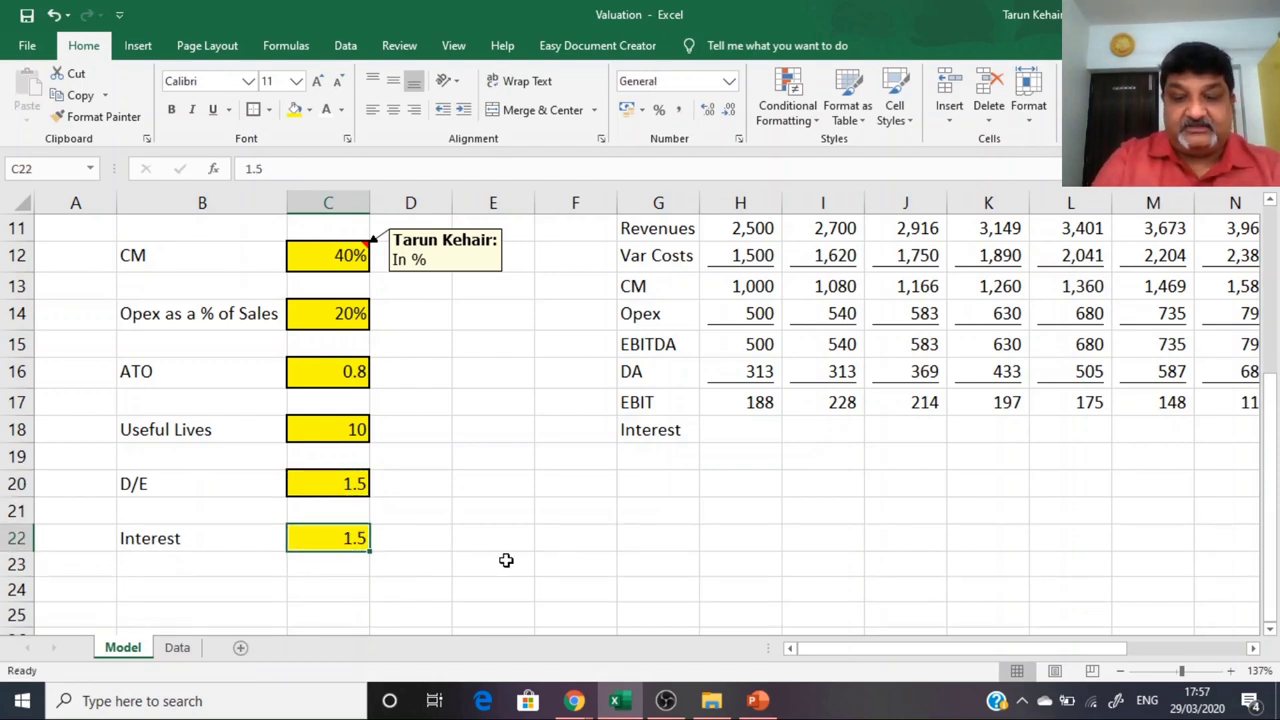
{"action": "type", "text": "7%"}
{"action": "key", "text": "Return"}
{"action": "key", "text": "Up"}
{"action": "key", "text": "Up"}
{"action": "key", "text": "Up"}
{"action": "key", "text": "Up"}
{"action": "key", "text": "Up"}
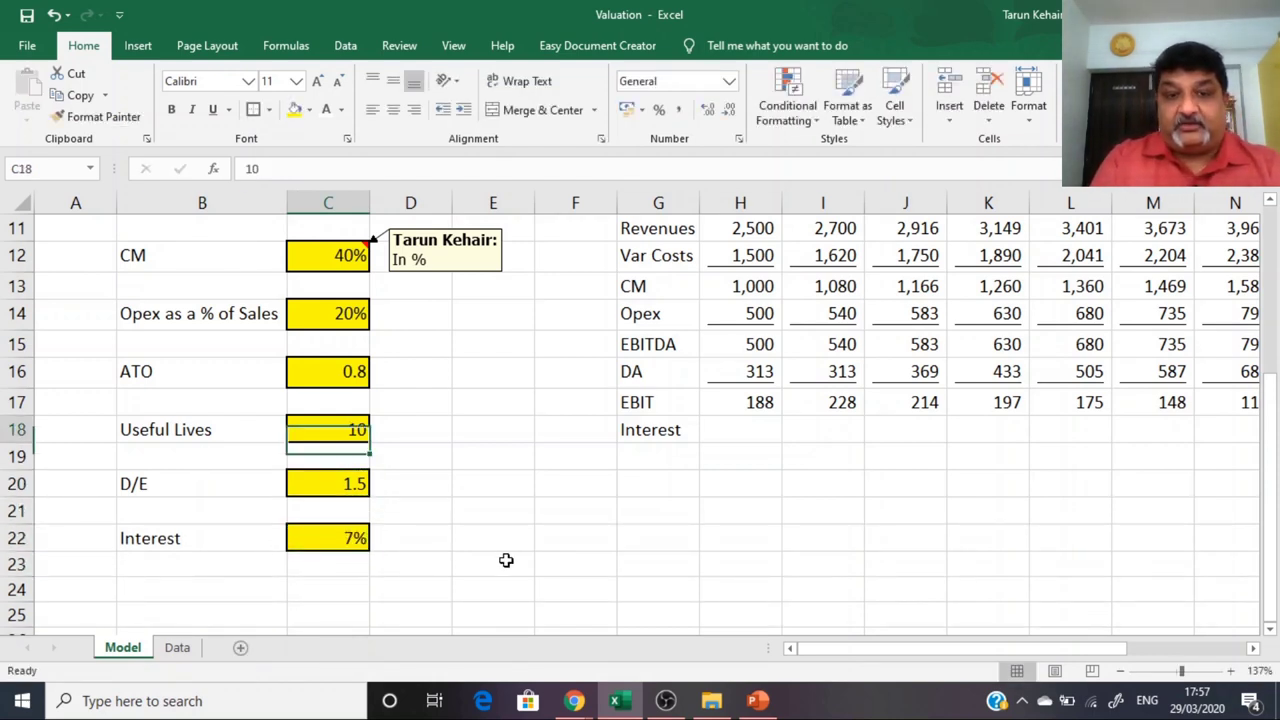
{"action": "key", "text": "Right"}
{"action": "key", "text": "Right"}
{"action": "key", "text": "Right"}
{"action": "key", "text": "Right"}
{"action": "key", "text": "Right"}
Step: Enter base-year Interest in H18 as =H3*C22, Debt times the interest rate
{"action": "type", "text": "="}
{"action": "key", "text": "Up"}
{"action": "key", "text": "Up"}
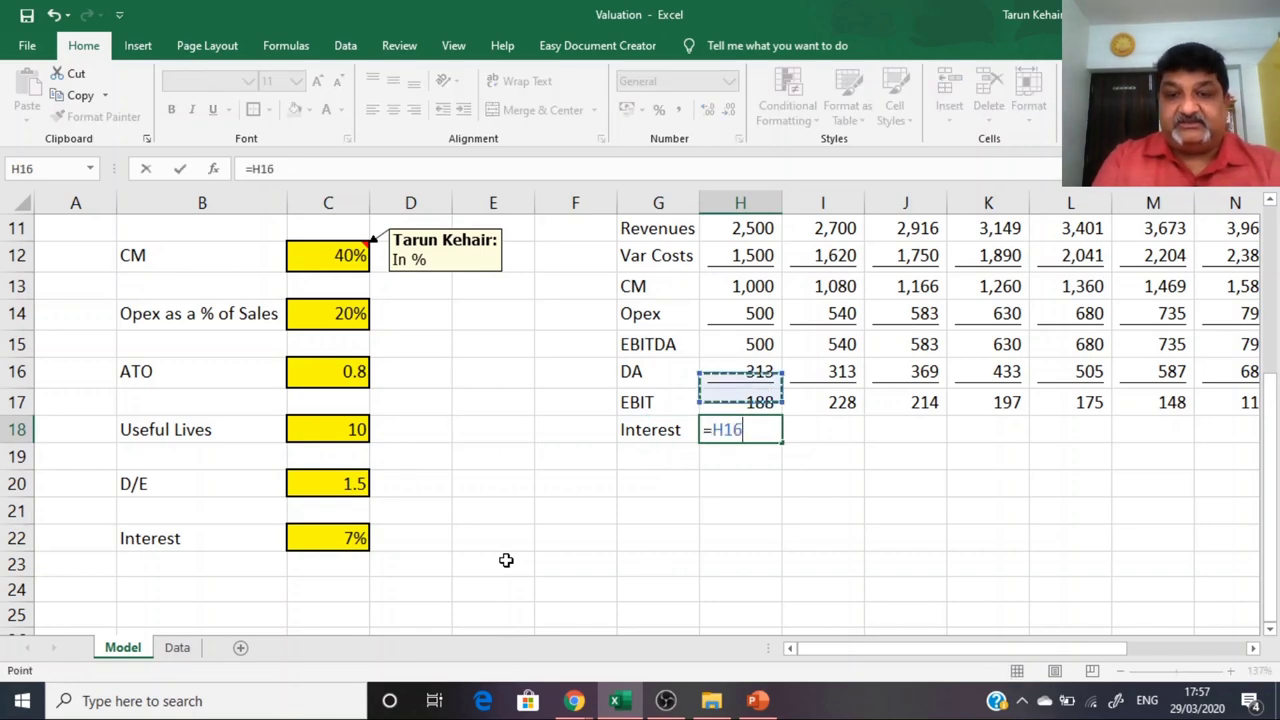
{"action": "key", "text": "Up"}
{"action": "key", "text": "Up"}
{"action": "key", "text": "Up"}
{"action": "key", "text": "Up"}
{"action": "key", "text": "Up"}
{"action": "key", "text": "Up"}
{"action": "key", "text": "Up"}
{"action": "key", "text": "Up"}
{"action": "key", "text": "Up"}
{"action": "key", "text": "Up"}
{"action": "key", "text": "Up"}
{"action": "key", "text": "Up"}
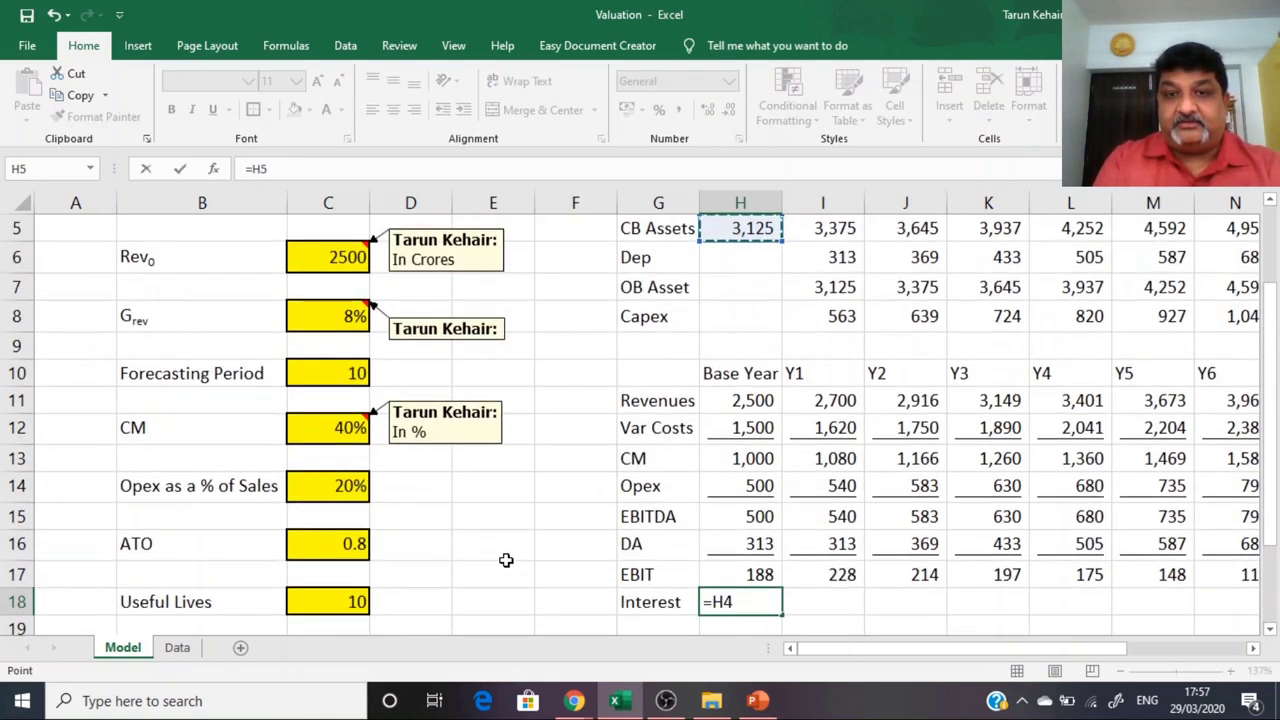
{"action": "key", "text": "Up"}
{"action": "key", "text": "Up"}
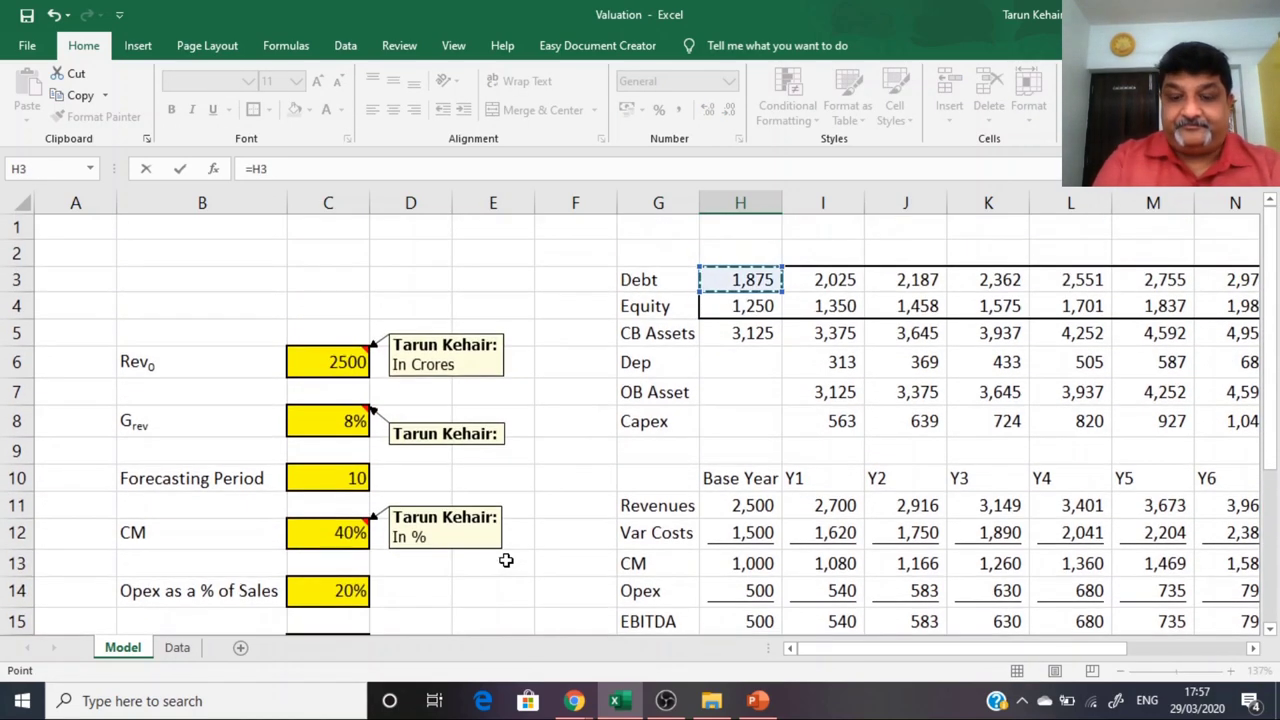
{"action": "type", "text": "*"}
{"action": "scroll", "coordinate": [488, 564], "scroll_direction": "down", "scroll_amount": 3}
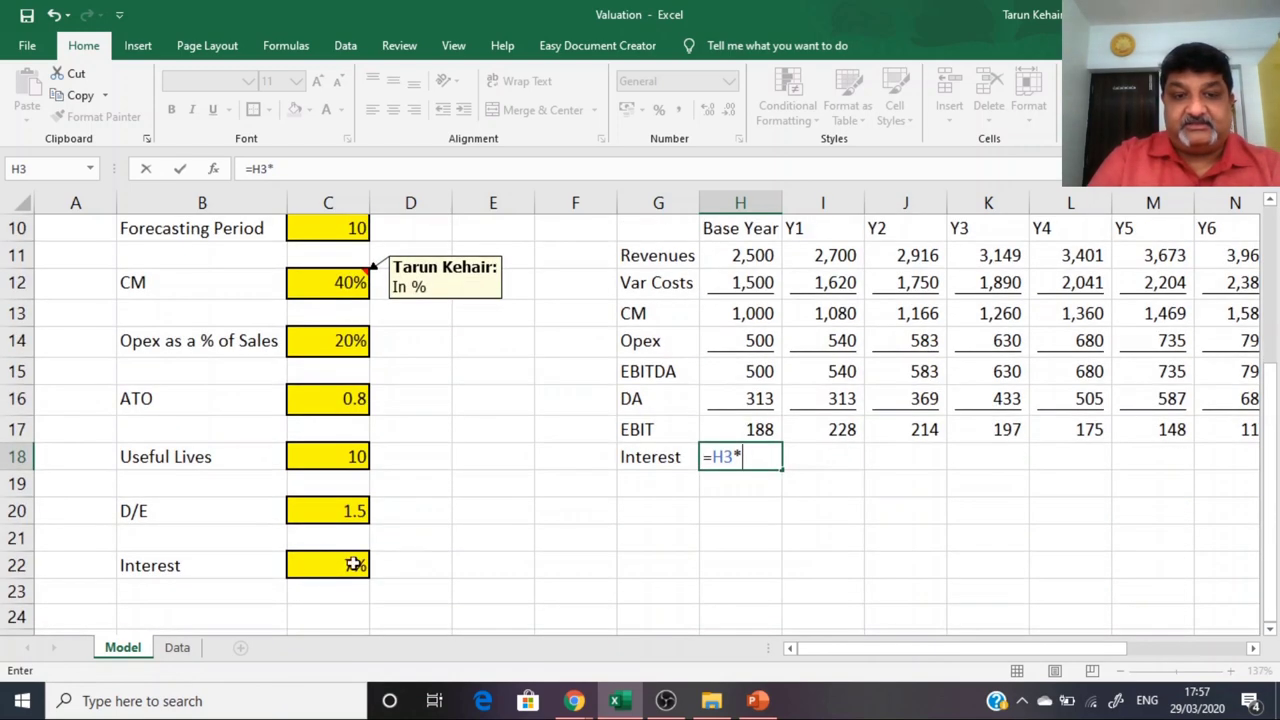
{"action": "left_click", "coordinate": [316, 572]}
{"action": "key", "text": "Return"}
{"action": "key", "text": "Up"}
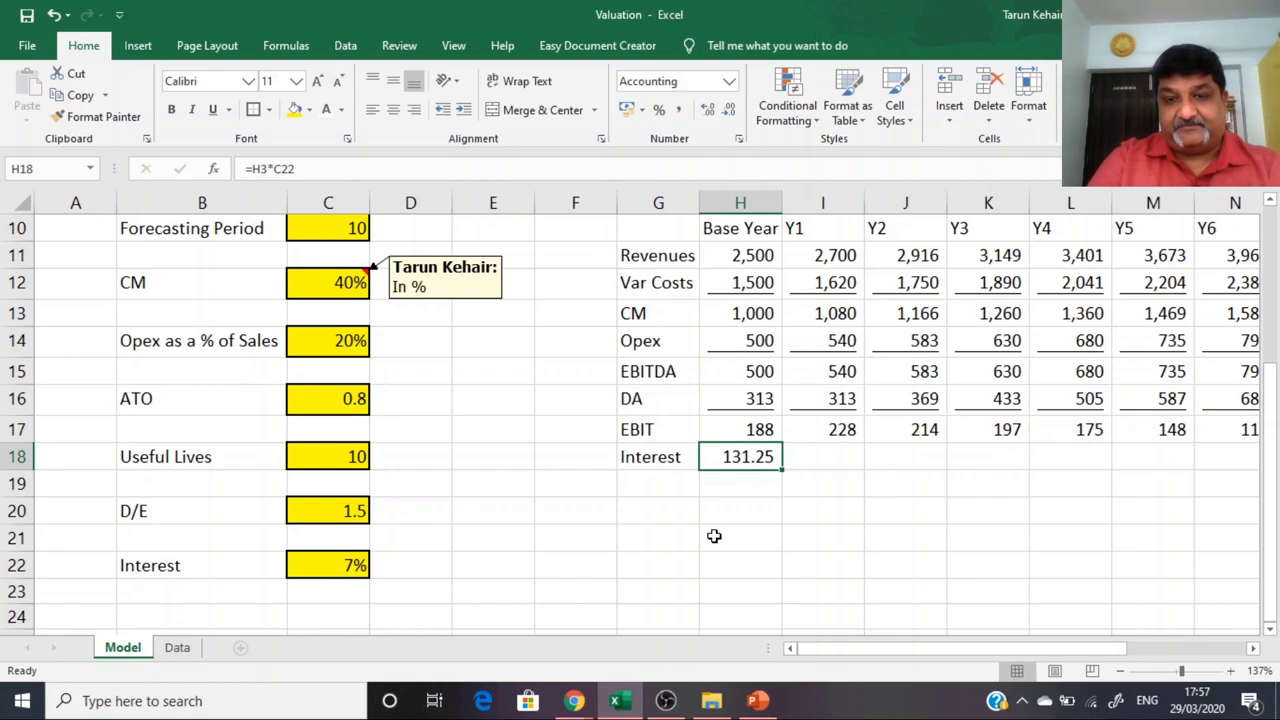
Step: Lower the interest rate in C22 to 6% and select the Interest row across the years
{"action": "left_click", "coordinate": [341, 566]}
{"action": "type", "text": "6"}
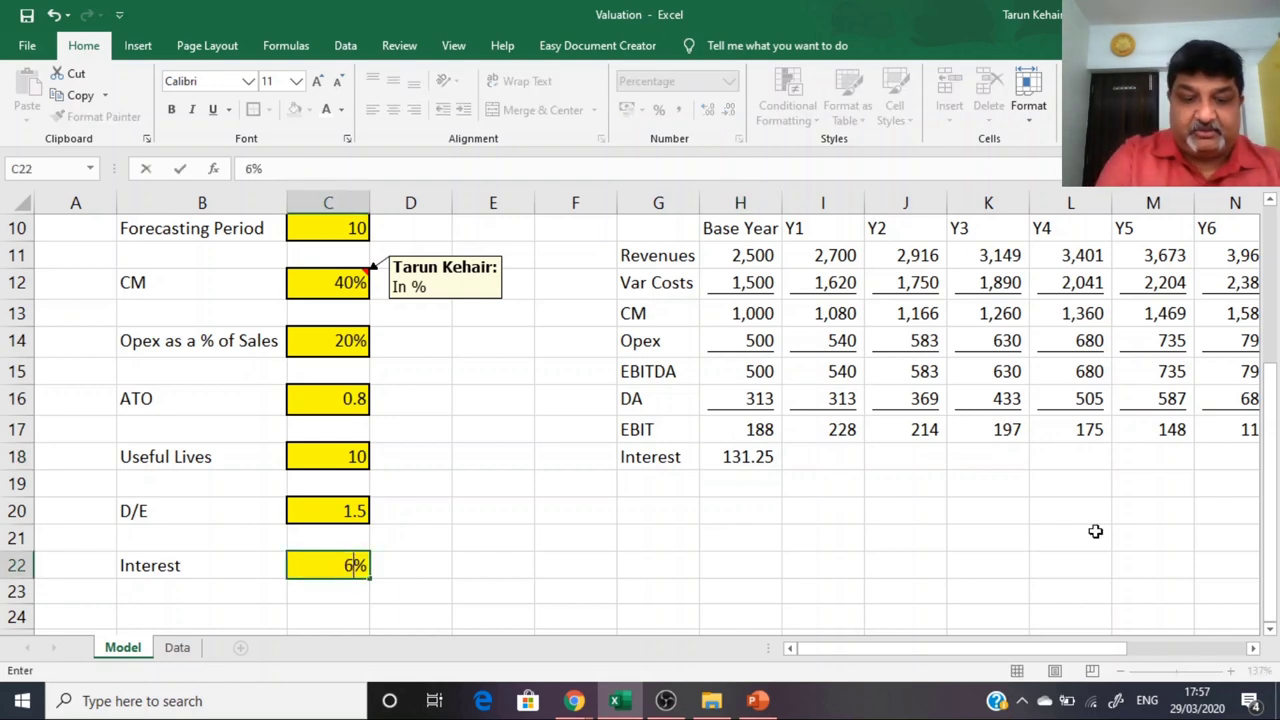
{"action": "key", "text": "Return"}
{"action": "key", "text": "Up"}
{"action": "key", "text": "Up"}
{"action": "key", "text": "Up"}
{"action": "key", "text": "Up"}
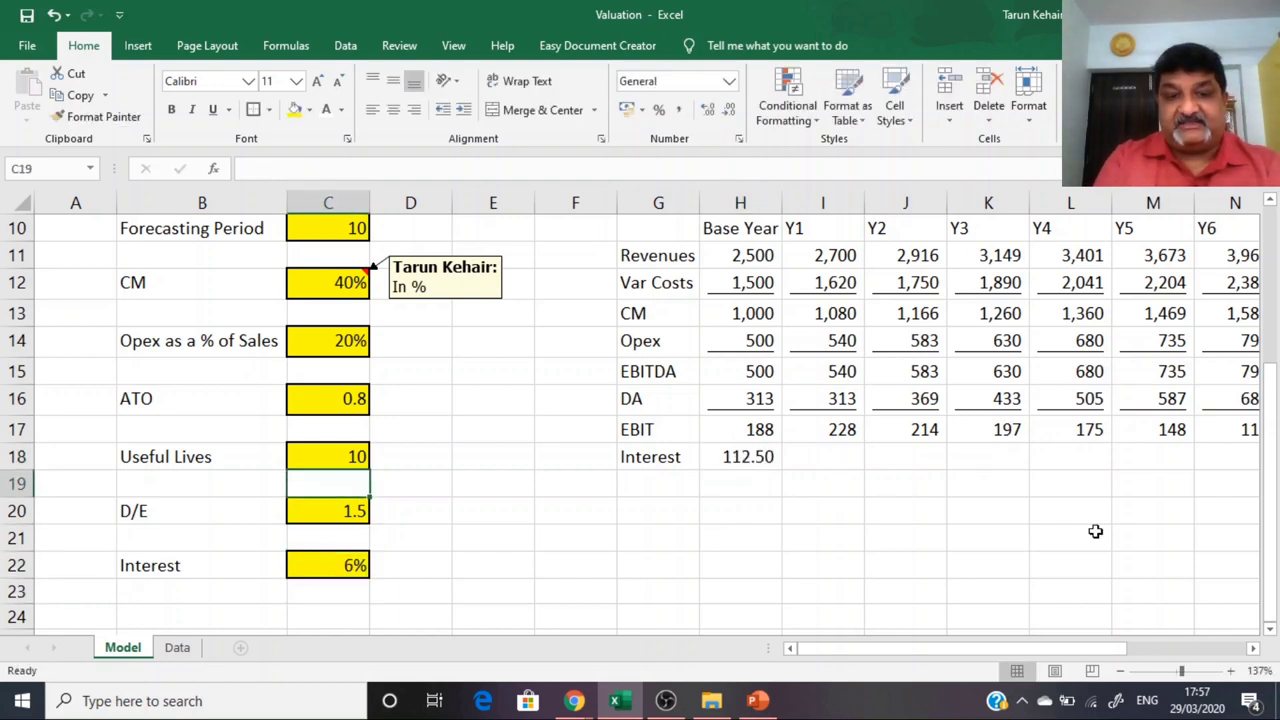
{"action": "key", "text": "Down"}
{"action": "key", "text": "Down"}
{"action": "key", "text": "Down"}
{"action": "key", "text": "Up"}
{"action": "key", "text": "Up"}
{"action": "key", "text": "Up"}
{"action": "key", "text": "Up"}
{"action": "key", "text": "Up"}
{"action": "key", "text": "Right"}
{"action": "key", "text": "Right"}
{"action": "key", "text": "Right"}
{"action": "key", "text": "Right"}
{"action": "key", "text": "Right"}
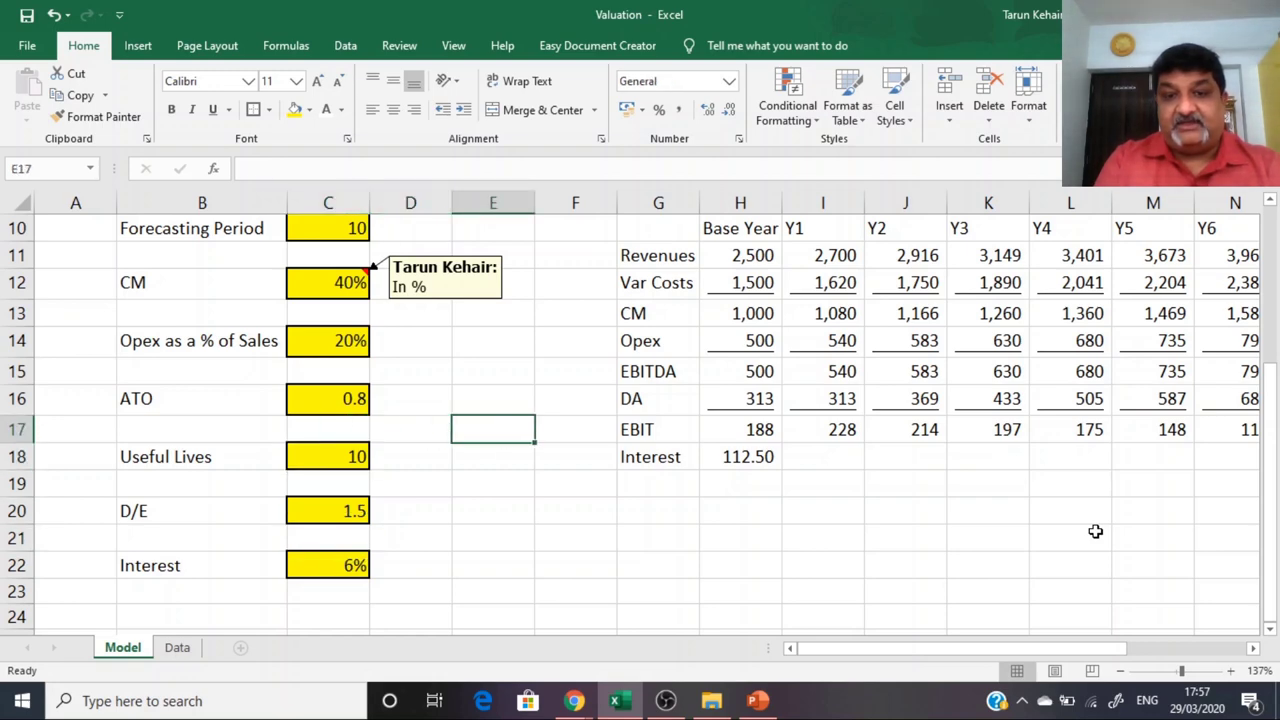
{"action": "key", "text": "Down"}
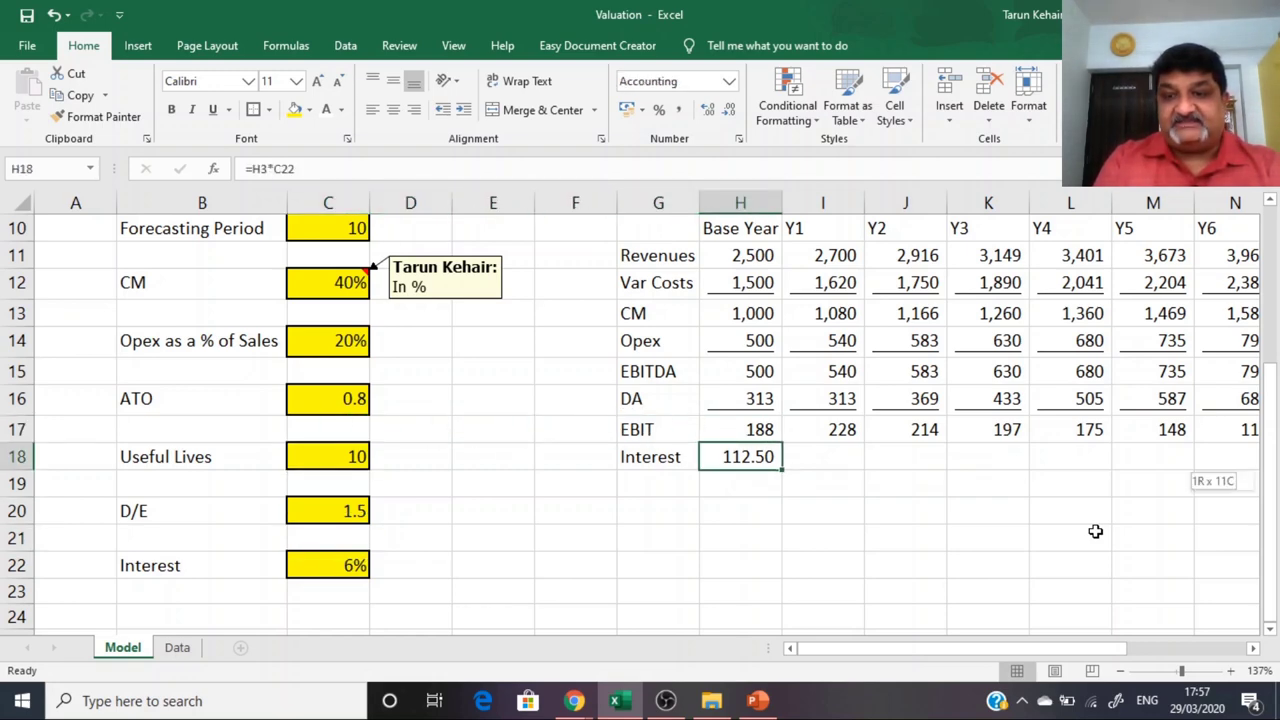
{"action": "key", "text": "ctrl+shift+Right"}
{"action": "key", "text": "ctrl+Left"}
{"action": "key", "text": "Right"}
{"action": "key", "text": "ctrl+shift+Right"}
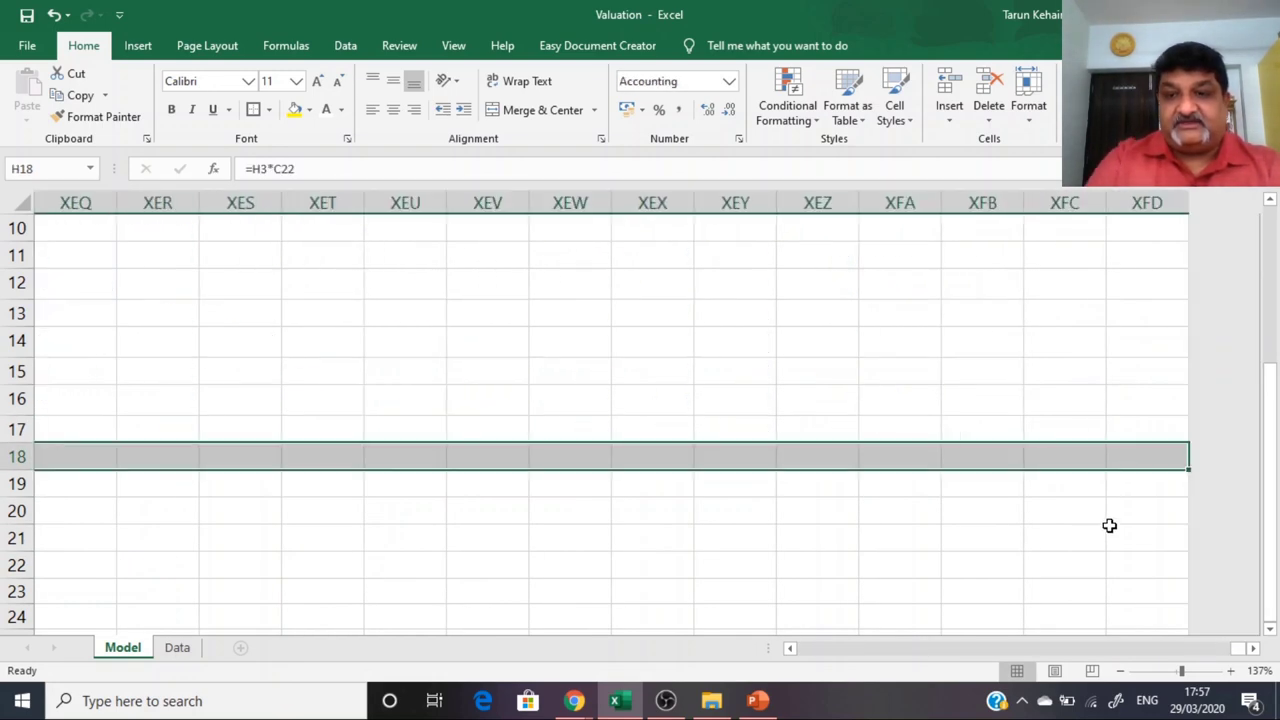
{"action": "left_click", "coordinate": [680, 115]}
{"action": "left_click", "coordinate": [820, 420]}
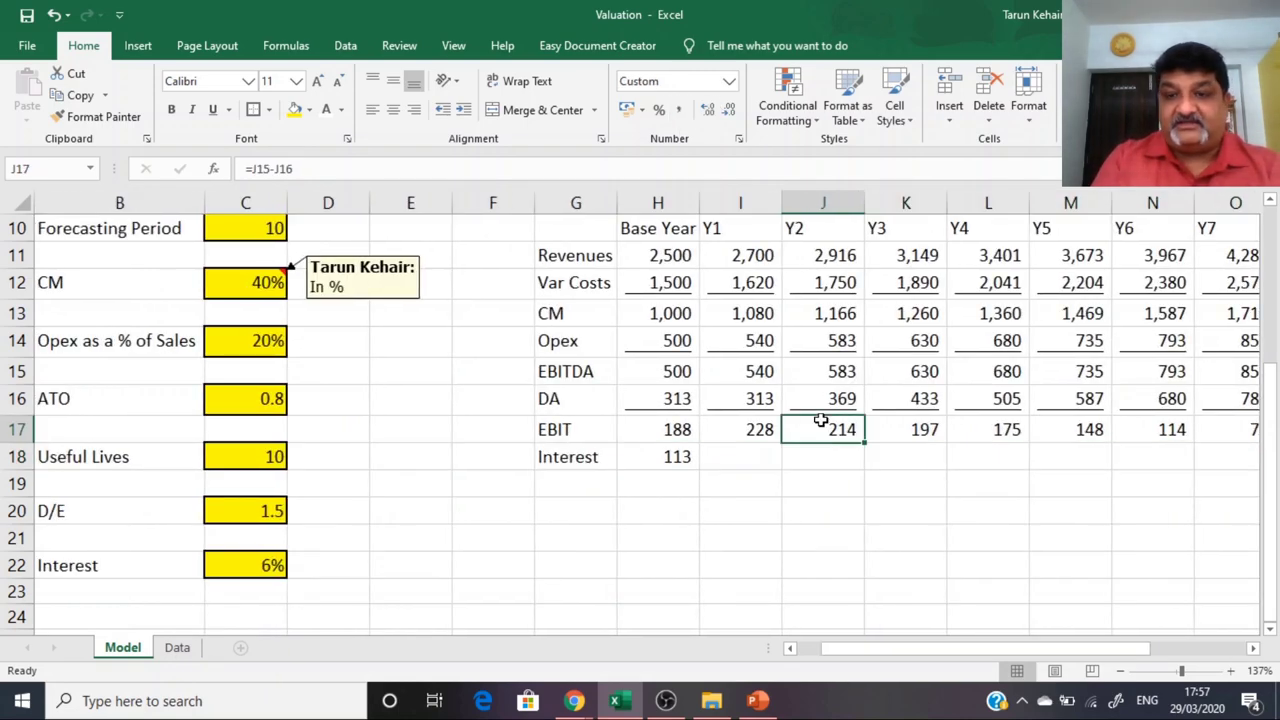
{"action": "key", "text": "Right"}
{"action": "key", "text": "Right"}
{"action": "key", "text": "Right"}
{"action": "key", "text": "Right"}
{"action": "key", "text": "Right"}
{"action": "key", "text": "Right"}
{"action": "key", "text": "Right"}
{"action": "key", "text": "Right"}
{"action": "key", "text": "Right"}
{"action": "key", "text": "Right"}
{"action": "key", "text": "Right"}
{"action": "key", "text": "Right"}
{"action": "key", "text": "Right"}
{"action": "key", "text": "Right"}
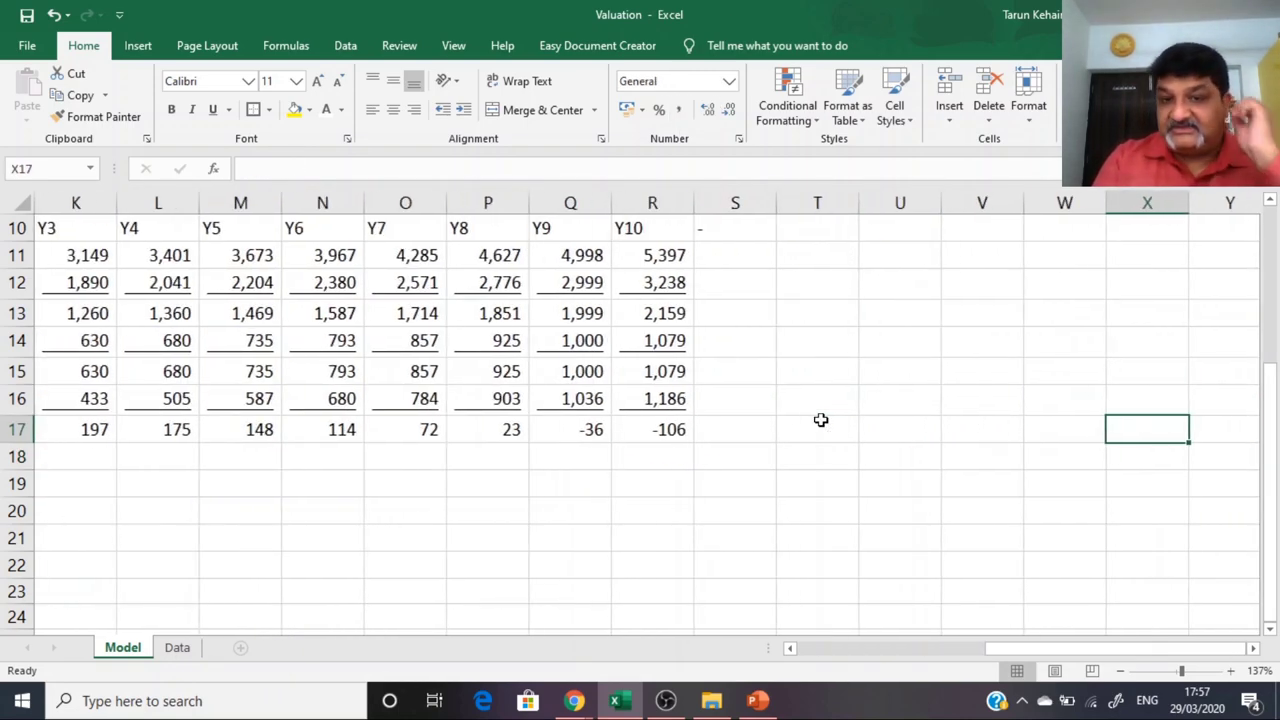
{"action": "key", "text": "Home"}
{"action": "key", "text": "Down"}
{"action": "key", "text": "Down"}
{"action": "key", "text": "Right"}
{"action": "key", "text": "Right"}
{"action": "key", "text": "Right"}
{"action": "key", "text": "Right"}
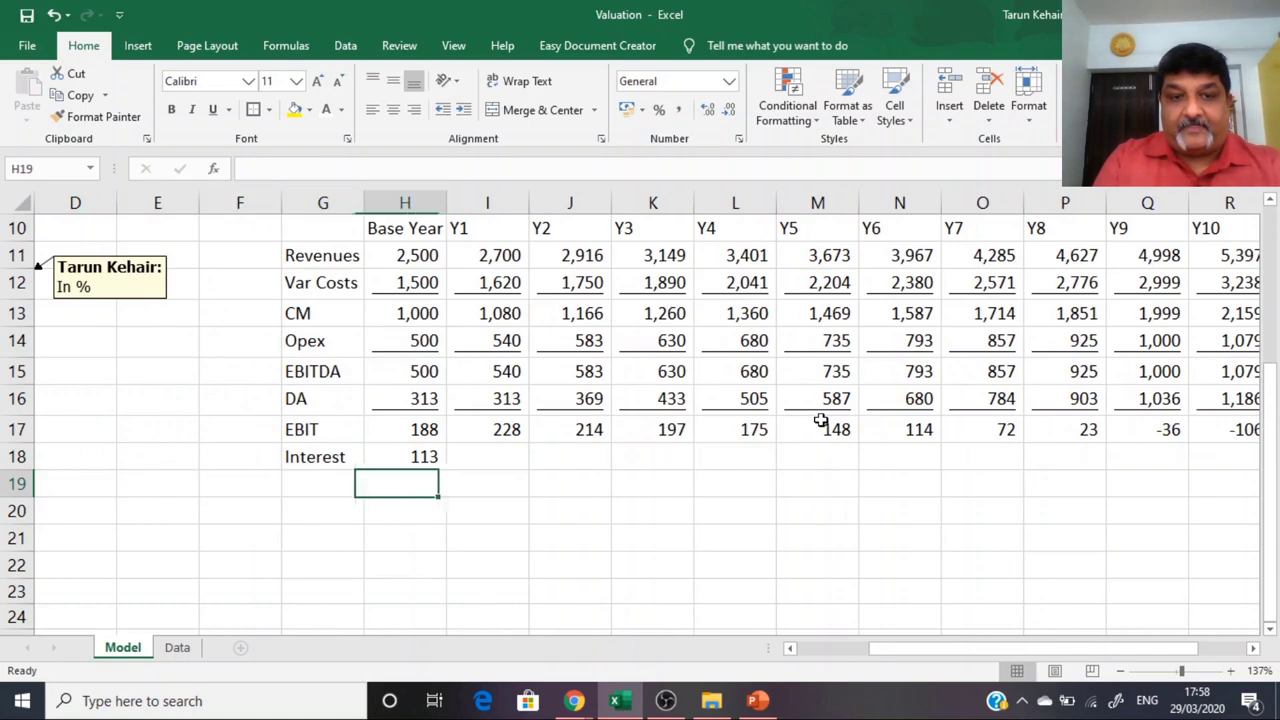
{"action": "key", "text": "Up"}
{"action": "key", "text": "Up"}
{"action": "key", "text": "Up"}
{"action": "key", "text": "Up"}
{"action": "key", "text": "Up"}
{"action": "key", "text": "Up"}
{"action": "key", "text": "Up"}
{"action": "key", "text": "Up"}
{"action": "key", "text": "Up"}
{"action": "key", "text": "Up"}
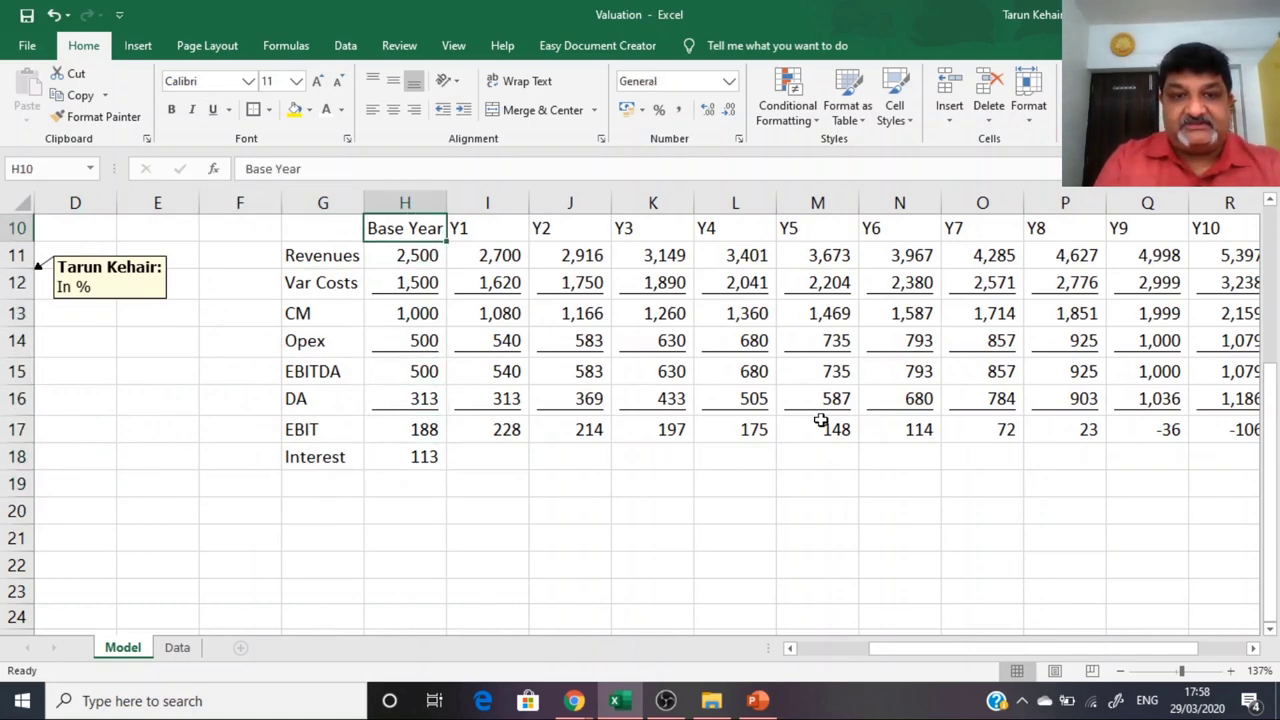
{"action": "key", "text": "Up"}
{"action": "key", "text": "Up"}
{"action": "key", "text": "Up"}
{"action": "key", "text": "Up"}
{"action": "key", "text": "Up"}
{"action": "key", "text": "Up"}
{"action": "key", "text": "Up"}
{"action": "key", "text": "Up"}
{"action": "key", "text": "Down"}
{"action": "key", "text": "Down"}
{"action": "key", "text": "Down"}
{"action": "key", "text": "Down"}
{"action": "key", "text": "Down"}
{"action": "key", "text": "Down"}
{"action": "key", "text": "Down"}
{"action": "key", "text": "Down"}
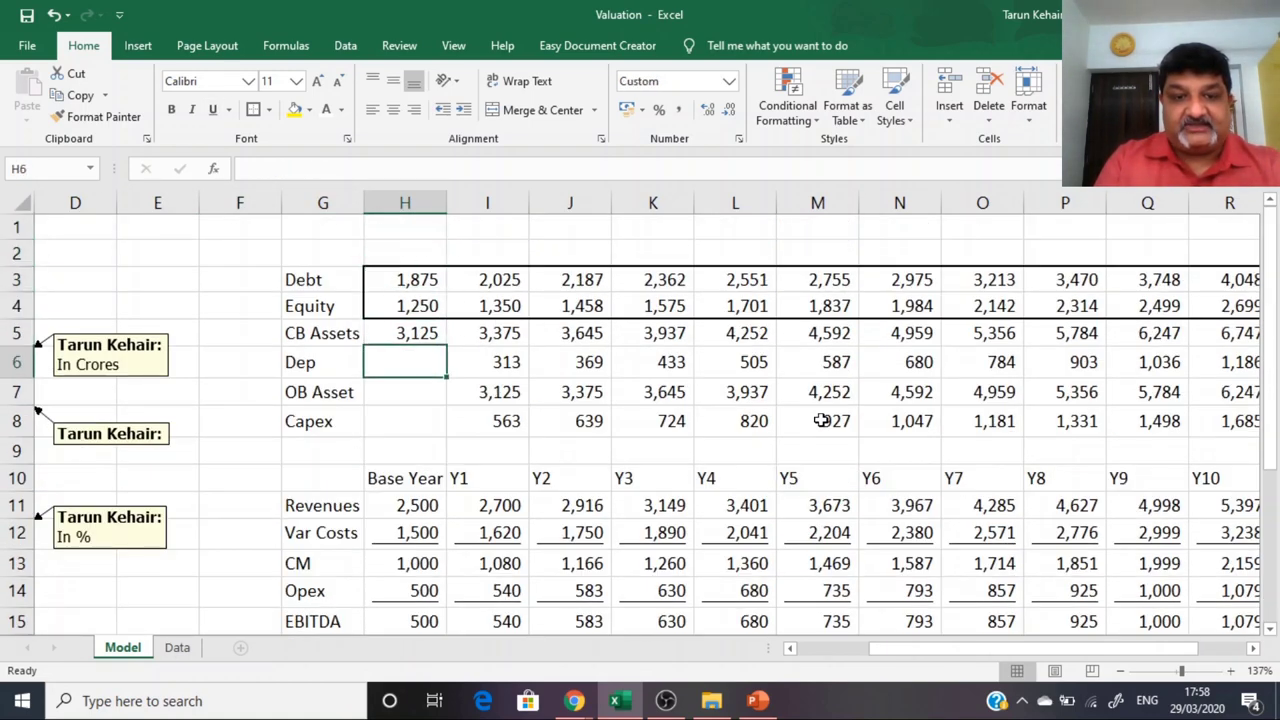
{"action": "key", "text": "Down"}
{"action": "key", "text": "Down"}
{"action": "key", "text": "Down"}
{"action": "key", "text": "Up"}
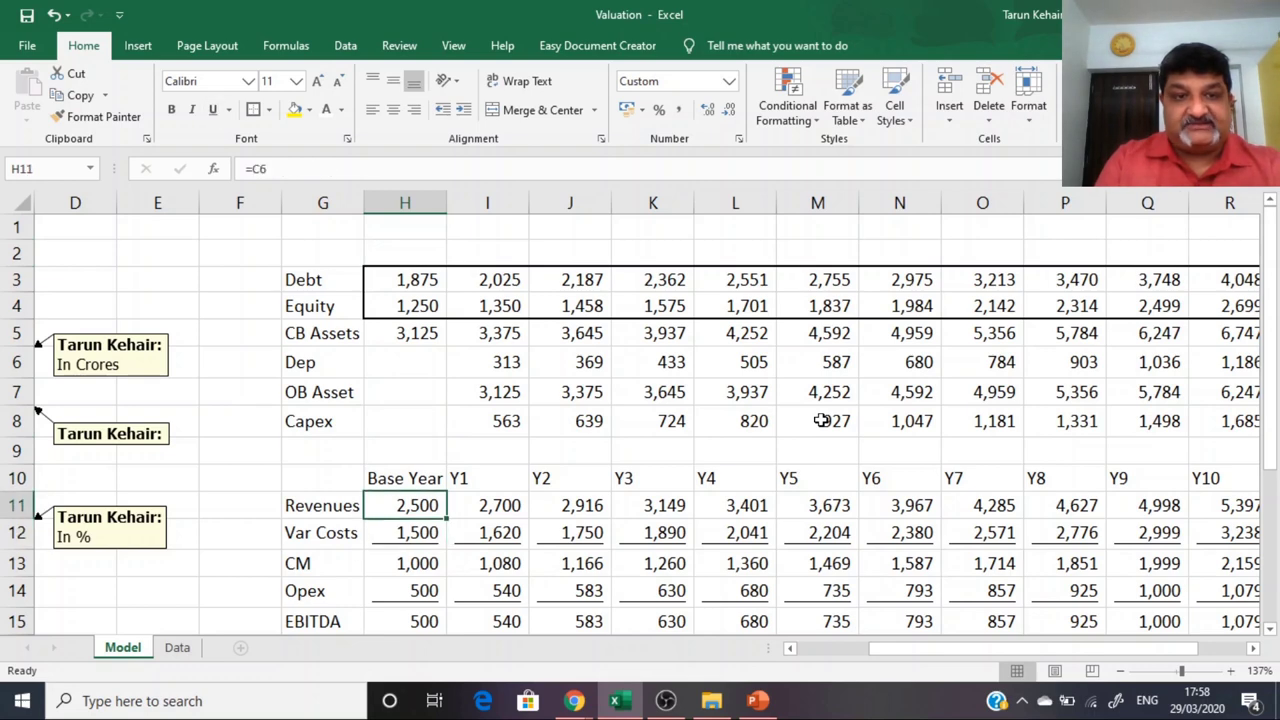
{"action": "key", "text": "Left"}
{"action": "key", "text": "Left"}
{"action": "key", "text": "Left"}
{"action": "key", "text": "Left"}
{"action": "key", "text": "Left"}
{"action": "key", "text": "Left"}
{"action": "key", "text": "Left"}
{"action": "key", "text": "Up"}
{"action": "key", "text": "Up"}
{"action": "key", "text": "Up"}
{"action": "key", "text": "Up"}
{"action": "key", "text": "Up"}
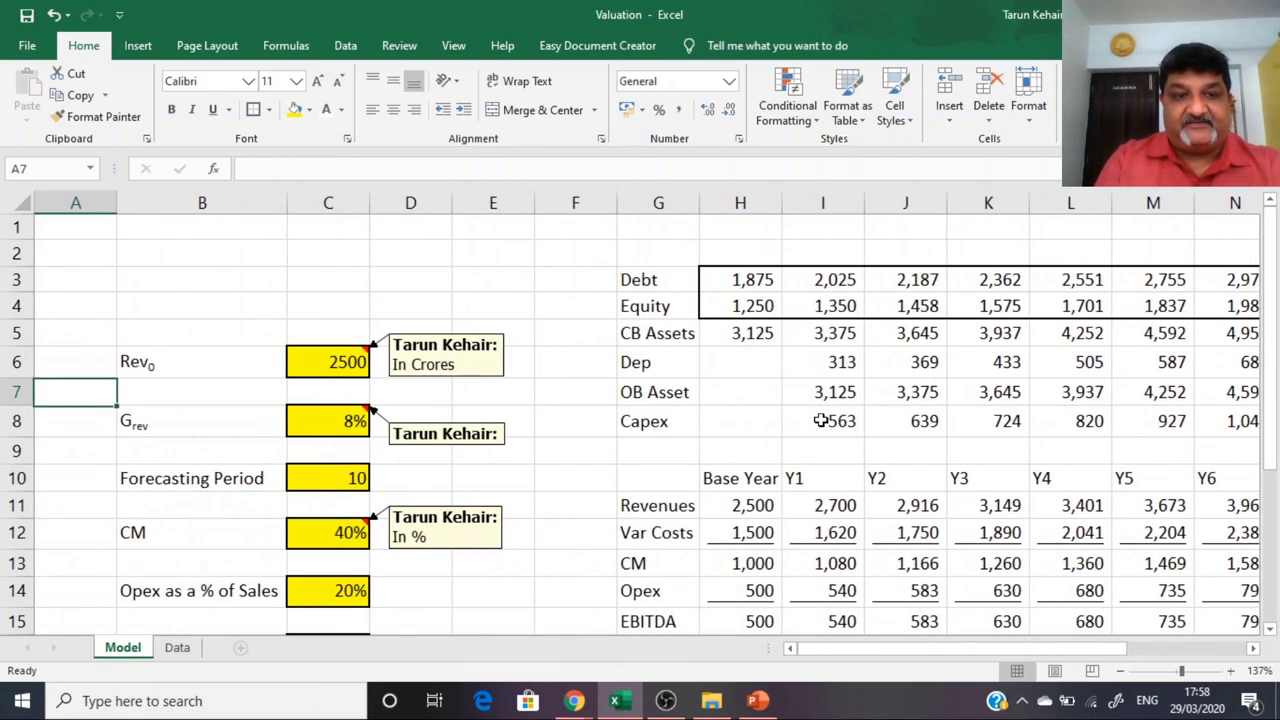
{"action": "key", "text": "Right"}
{"action": "key", "text": "Right"}
{"action": "type", "text": "40"}
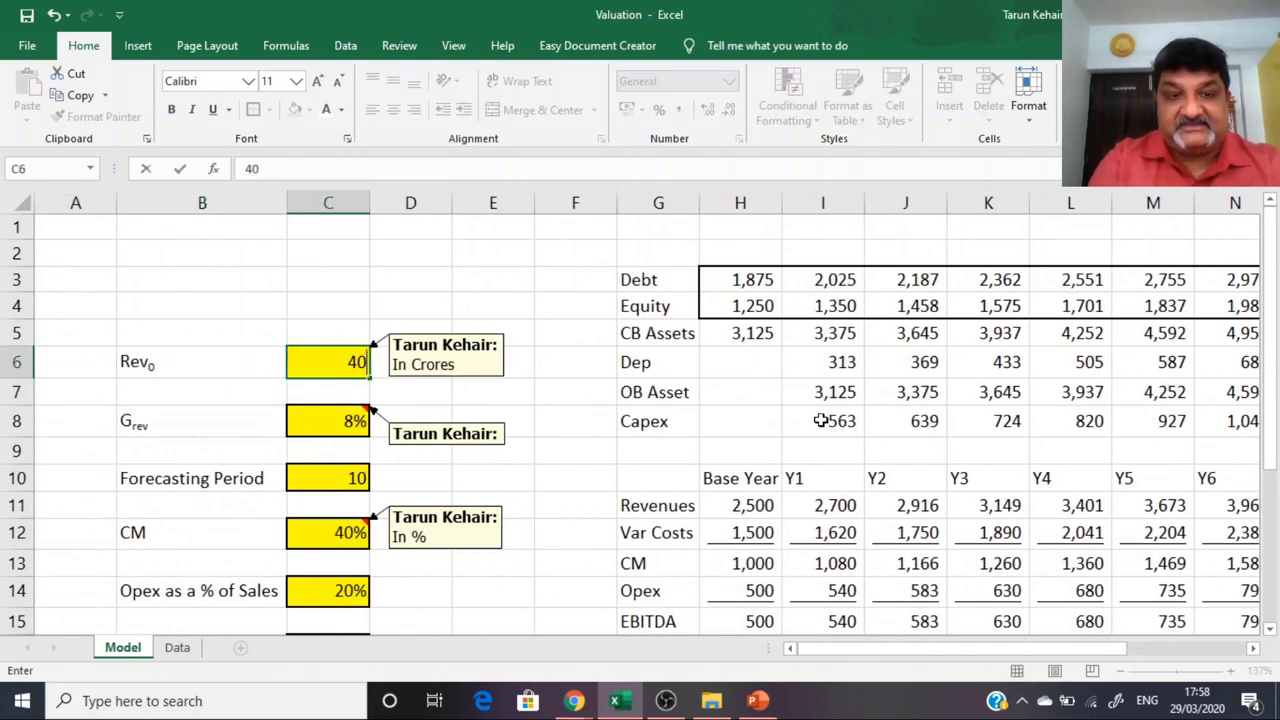
{"action": "key", "text": "Return"}
{"action": "key", "text": "Down"}
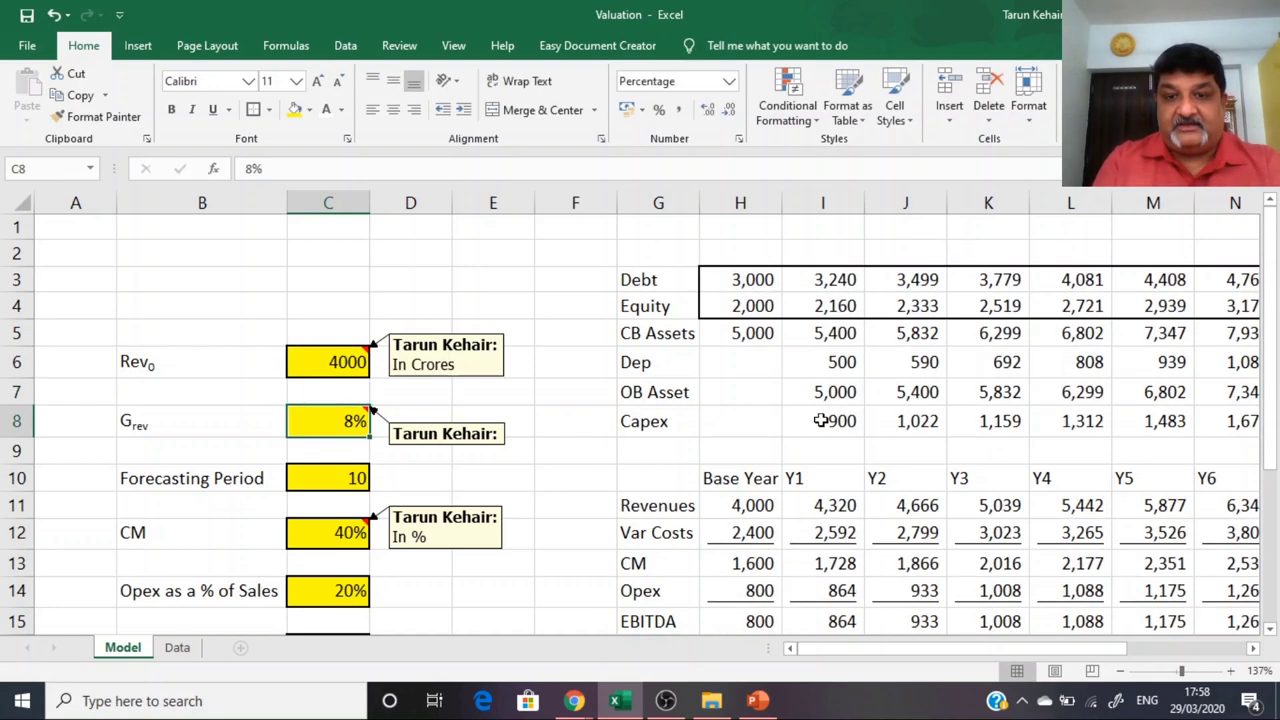
{"action": "key", "text": "Down"}
{"action": "key", "text": "Down"}
{"action": "key", "text": "Down"}
{"action": "key", "text": "Down"}
{"action": "key", "text": "Down"}
{"action": "key", "text": "Down"}
{"action": "key", "text": "Down"}
{"action": "key", "text": "Down"}
{"action": "key", "text": "Down"}
{"action": "key", "text": "Down"}
{"action": "key", "text": "Down"}
{"action": "key", "text": "Down"}
{"action": "key", "text": "Down"}
{"action": "key", "text": "Down"}
{"action": "key", "text": "Down"}
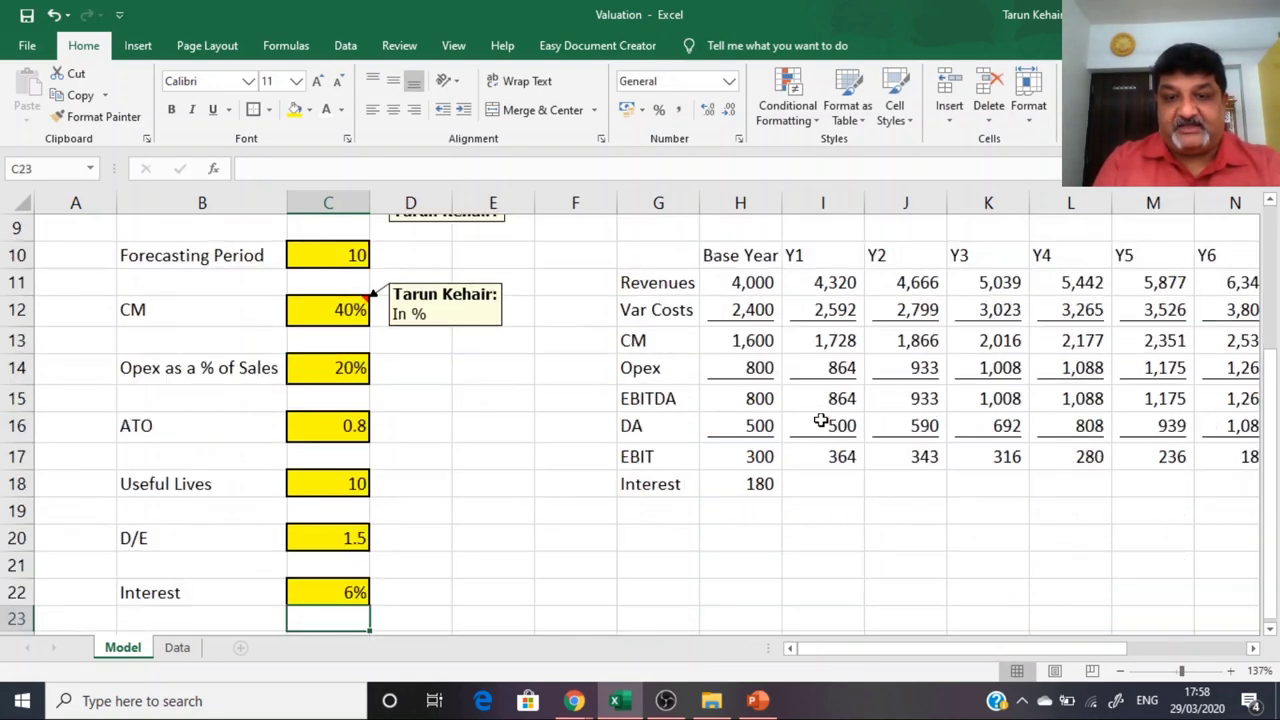
{"action": "key", "text": "Right"}
{"action": "key", "text": "Right"}
{"action": "key", "text": "Right"}
{"action": "key", "text": "Right"}
{"action": "key", "text": "Right"}
{"action": "key", "text": "Right"}
{"action": "key", "text": "Up"}
{"action": "key", "text": "Up"}
{"action": "key", "text": "Up"}
{"action": "key", "text": "Up"}
{"action": "key", "text": "Up"}
{"action": "key", "text": "Up"}
{"action": "key", "text": "Up"}
{"action": "key", "text": "Up"}
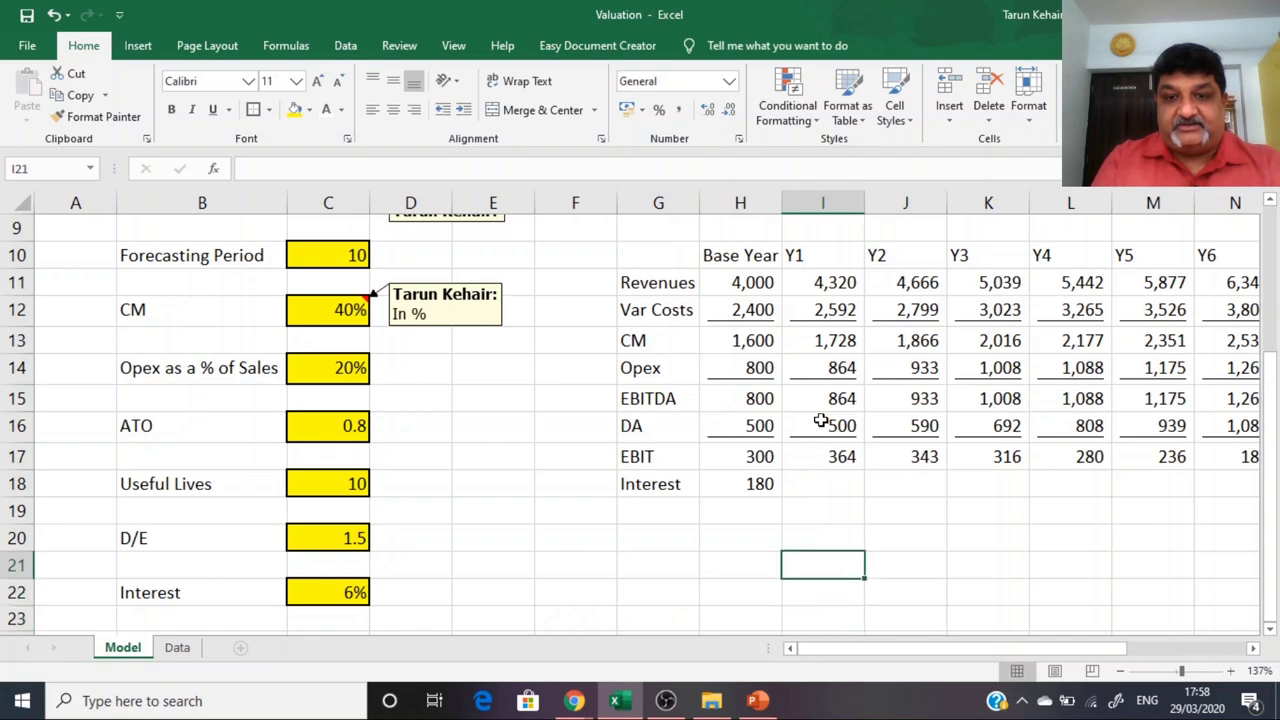
{"action": "key", "text": "Right"}
{"action": "key", "text": "Right"}
{"action": "key", "text": "Right"}
{"action": "key", "text": "Right"}
{"action": "key", "text": "Right"}
{"action": "key", "text": "Right"}
{"action": "key", "text": "Right"}
{"action": "key", "text": "Right"}
{"action": "key", "text": "Right"}
{"action": "key", "text": "Right"}
{"action": "key", "text": "Right"}
{"action": "key", "text": "Right"}
{"action": "key", "text": "Up"}
{"action": "key", "text": "Right"}
{"action": "key", "text": "Down"}
{"action": "key", "text": "Left"}
{"action": "key", "text": "Down"}
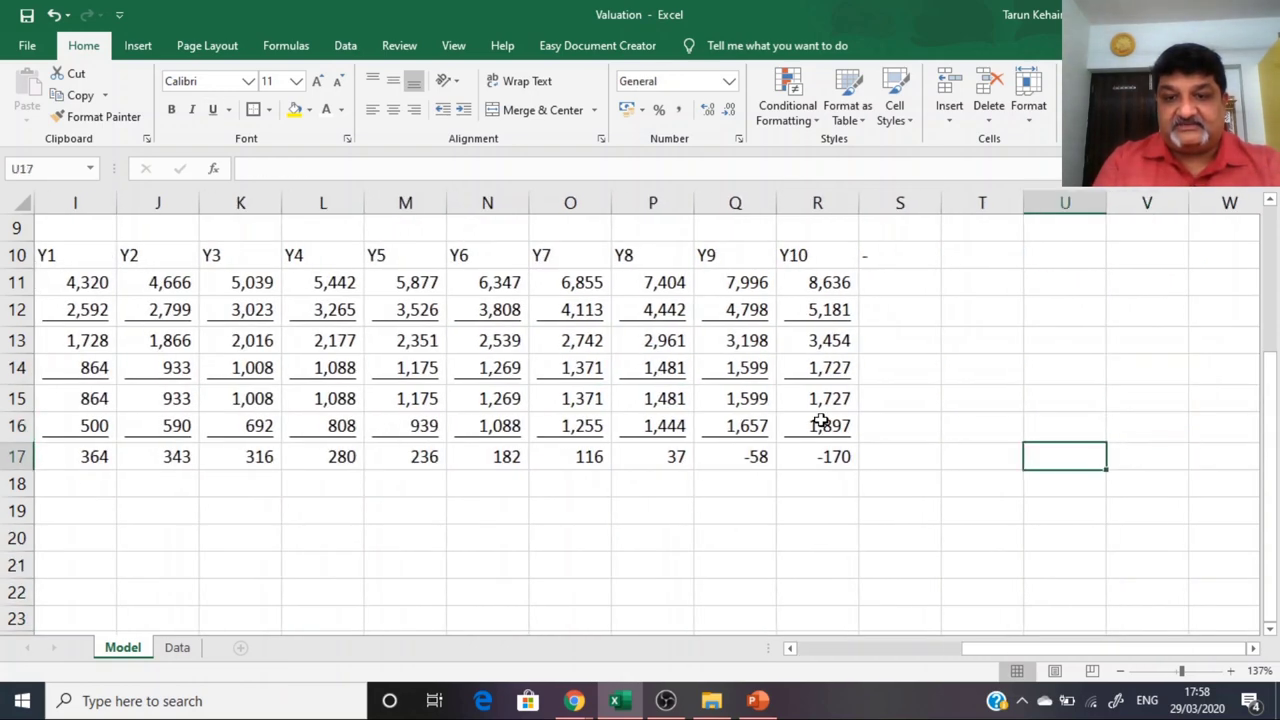
{"action": "key", "text": "Left"}
{"action": "key", "text": "Left"}
{"action": "key", "text": "Left"}
{"action": "key", "text": "Left"}
{"action": "key", "text": "Left"}
{"action": "key", "text": "Left"}
{"action": "key", "text": "Left"}
{"action": "key", "text": "Left"}
{"action": "key", "text": "Left"}
{"action": "key", "text": "Left"}
{"action": "key", "text": "Left"}
{"action": "key", "text": "Left"}
{"action": "key", "text": "Down"}
{"action": "key", "text": "Down"}
{"action": "key", "text": "Down"}
{"action": "key", "text": "Down"}
{"action": "key", "text": "Down"}
{"action": "key", "text": "Down"}
{"action": "key", "text": "Up"}
{"action": "key", "text": "Up"}
{"action": "key", "text": "Up"}
{"action": "key", "text": "Up"}
{"action": "key", "text": "Up"}
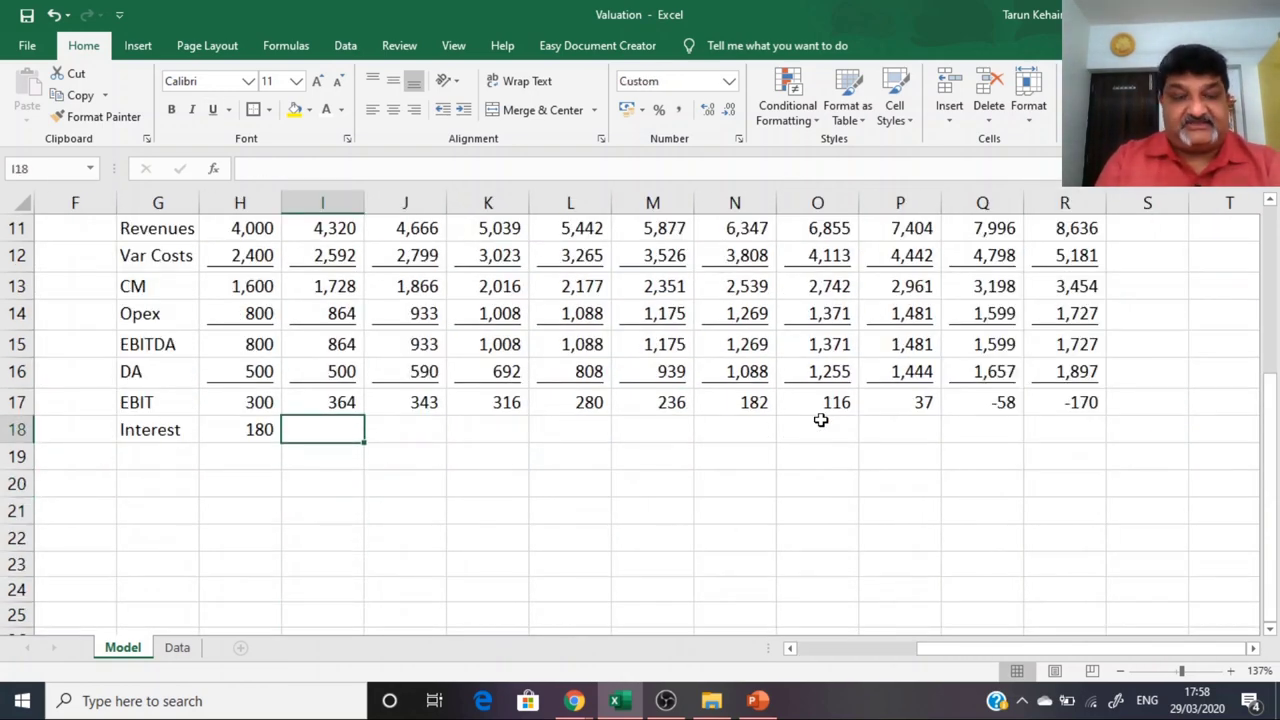
{"action": "key", "text": "Left"}
{"action": "key", "text": "Up"}
{"action": "key", "text": "Up"}
{"action": "key", "text": "Up"}
{"action": "key", "text": "Up"}
{"action": "key", "text": "Up"}
{"action": "key", "text": "Up"}
{"action": "key", "text": "Up"}
{"action": "key", "text": "Up"}
{"action": "key", "text": "Up"}
{"action": "key", "text": "Up"}
{"action": "key", "text": "Up"}
{"action": "key", "text": "Up"}
{"action": "key", "text": "Up"}
{"action": "key", "text": "Up"}
{"action": "key", "text": "Up"}
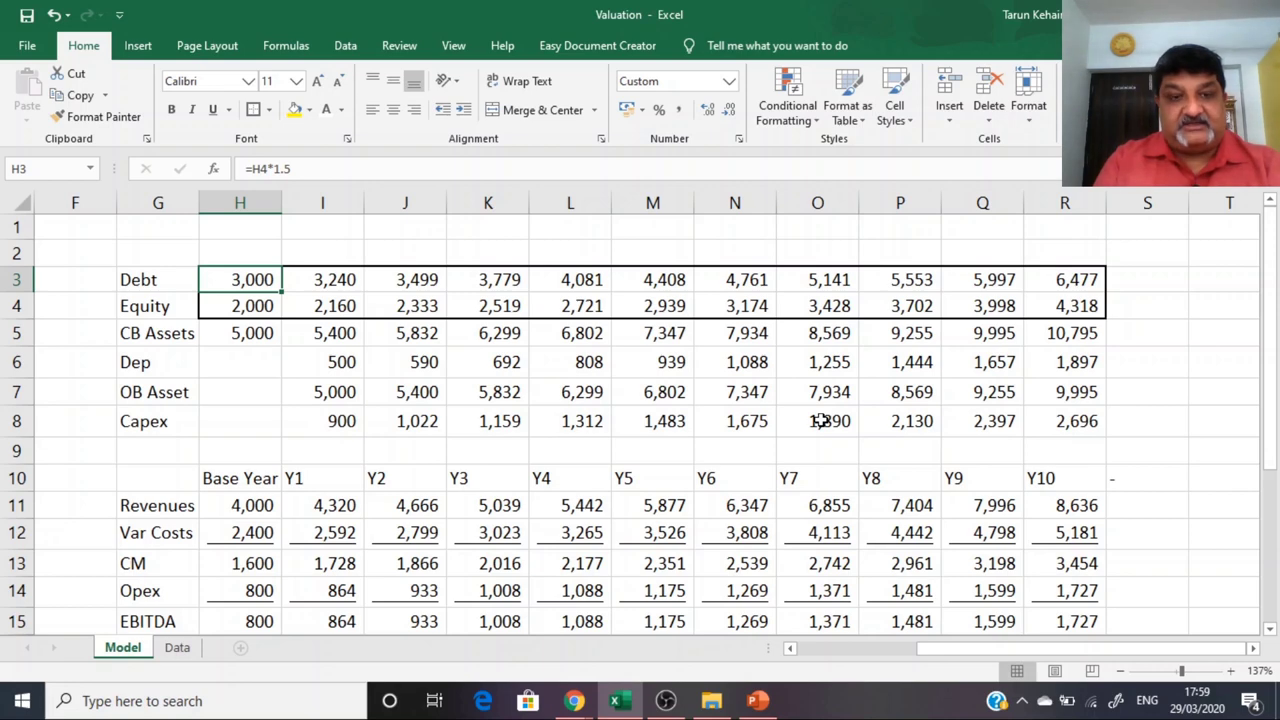
{"action": "key", "text": "ctrl+z"}
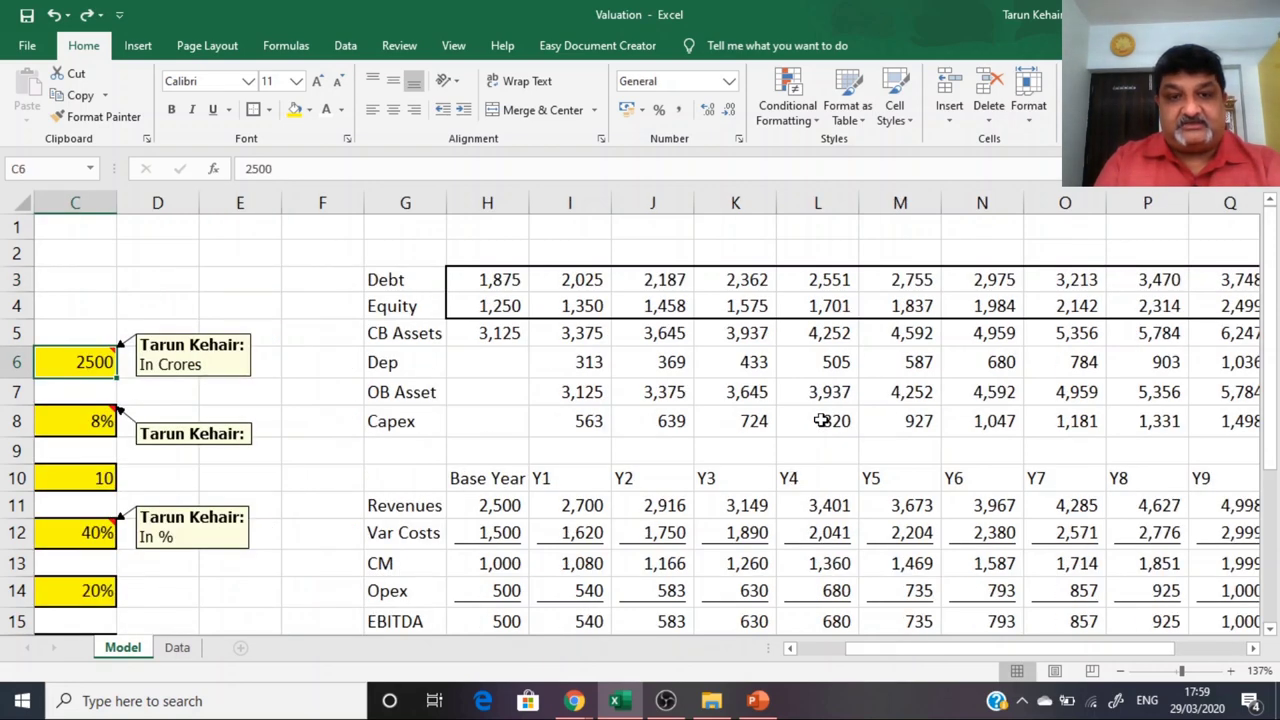
{"action": "key", "text": "Down"}
{"action": "key", "text": "Down"}
{"action": "key", "text": "Down"}
{"action": "key", "text": "Down"}
{"action": "key", "text": "Down"}
{"action": "key", "text": "Down"}
{"action": "key", "text": "Down"}
{"action": "key", "text": "Down"}
{"action": "key", "text": "Down"}
{"action": "key", "text": "Down"}
{"action": "key", "text": "Down"}
{"action": "key", "text": "Down"}
{"action": "key", "text": "Down"}
{"action": "key", "text": "Down"}
{"action": "key", "text": "Down"}
{"action": "key", "text": "Down"}
{"action": "key", "text": "Down"}
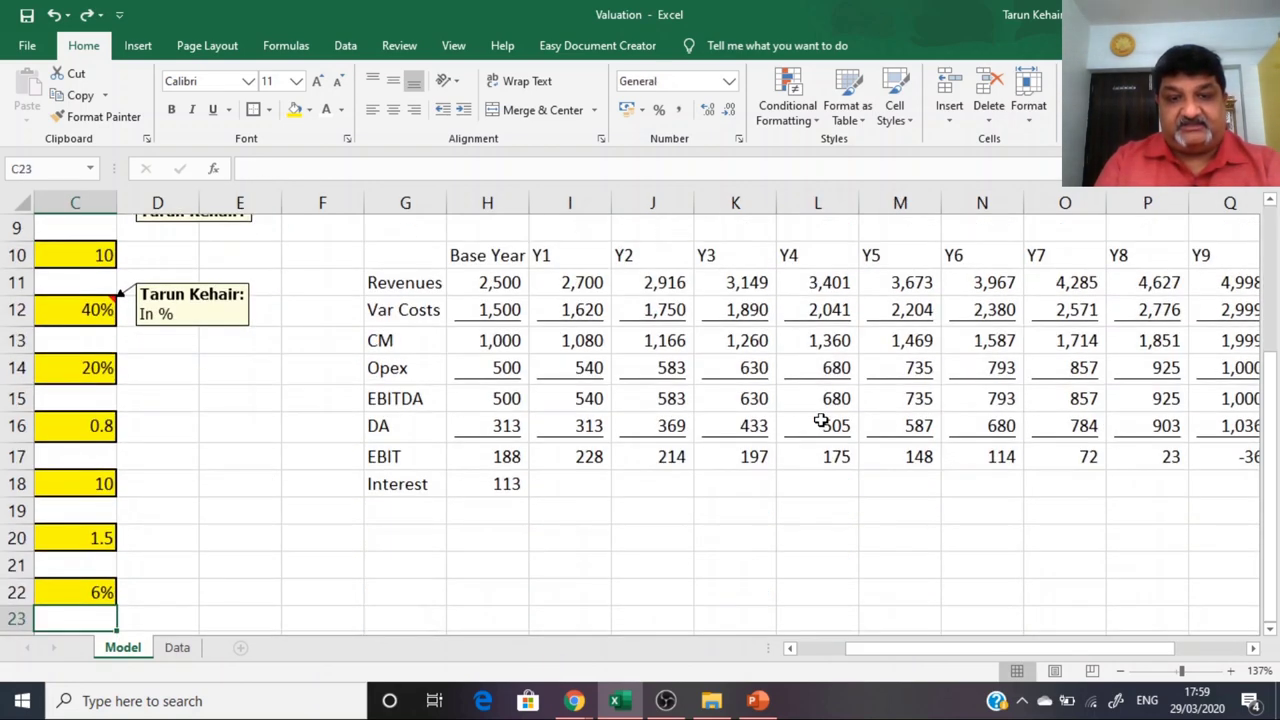
{"action": "key", "text": "Up"}
{"action": "key", "text": "Up"}
{"action": "key", "text": "Up"}
{"action": "key", "text": "Up"}
{"action": "key", "text": "Up"}
{"action": "key", "text": "Up"}
{"action": "key", "text": "Up"}
{"action": "key", "text": "Up"}
{"action": "key", "text": "Up"}
{"action": "key", "text": "Up"}
{"action": "key", "text": "Up"}
{"action": "key", "text": "Up"}
{"action": "key", "text": "Up"}
{"action": "key", "text": "Up"}
{"action": "key", "text": "Up"}
{"action": "key", "text": "Up"}
{"action": "key", "text": "Up"}
{"action": "key", "text": "Up"}
{"action": "key", "text": "Up"}
{"action": "key", "text": "Up"}
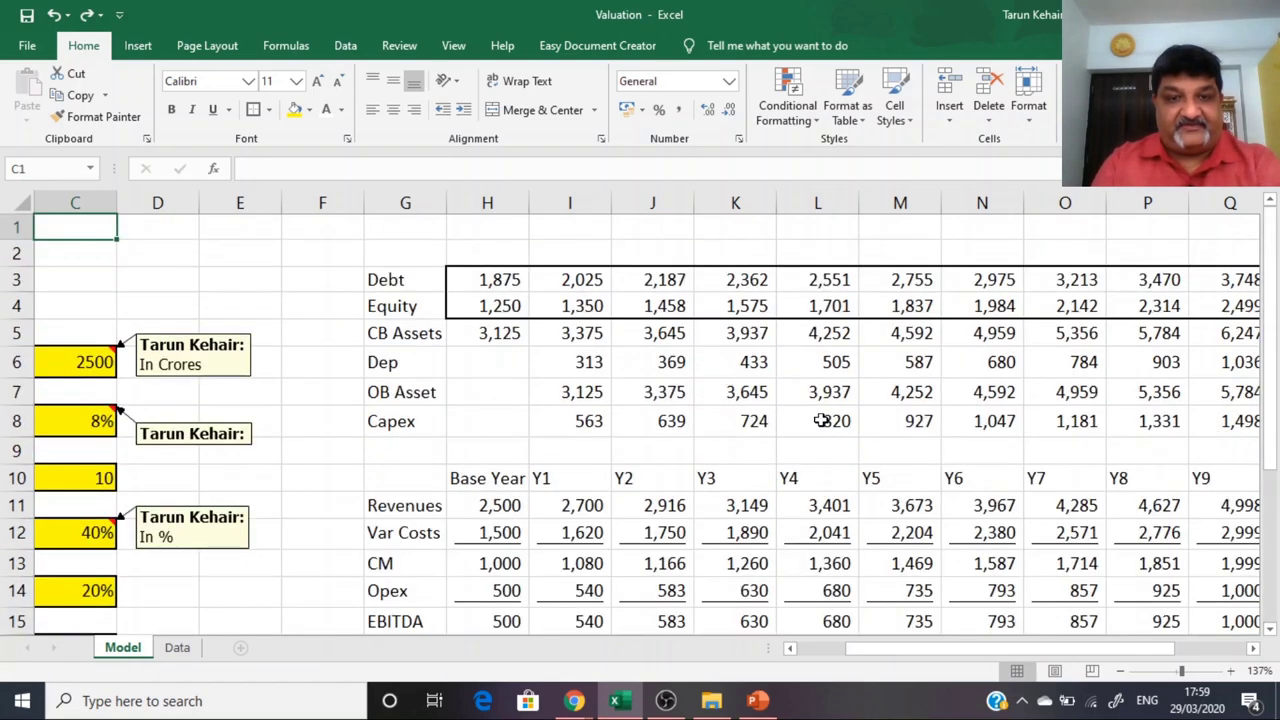
{"action": "key", "text": "Right"}
{"action": "key", "text": "Right"}
{"action": "key", "text": "Right"}
{"action": "key", "text": "Right"}
{"action": "key", "text": "Right"}
{"action": "key", "text": "Right"}
{"action": "key", "text": "Down"}
{"action": "key", "text": "Down"}
{"action": "key", "text": "Down"}
{"action": "key", "text": "Down"}
{"action": "key", "text": "Down"}
{"action": "key", "text": "Down"}
{"action": "key", "text": "Down"}
{"action": "key", "text": "Down"}
{"action": "key", "text": "Down"}
{"action": "key", "text": "Down"}
{"action": "key", "text": "Down"}
{"action": "key", "text": "Down"}
{"action": "key", "text": "Down"}
{"action": "key", "text": "Down"}
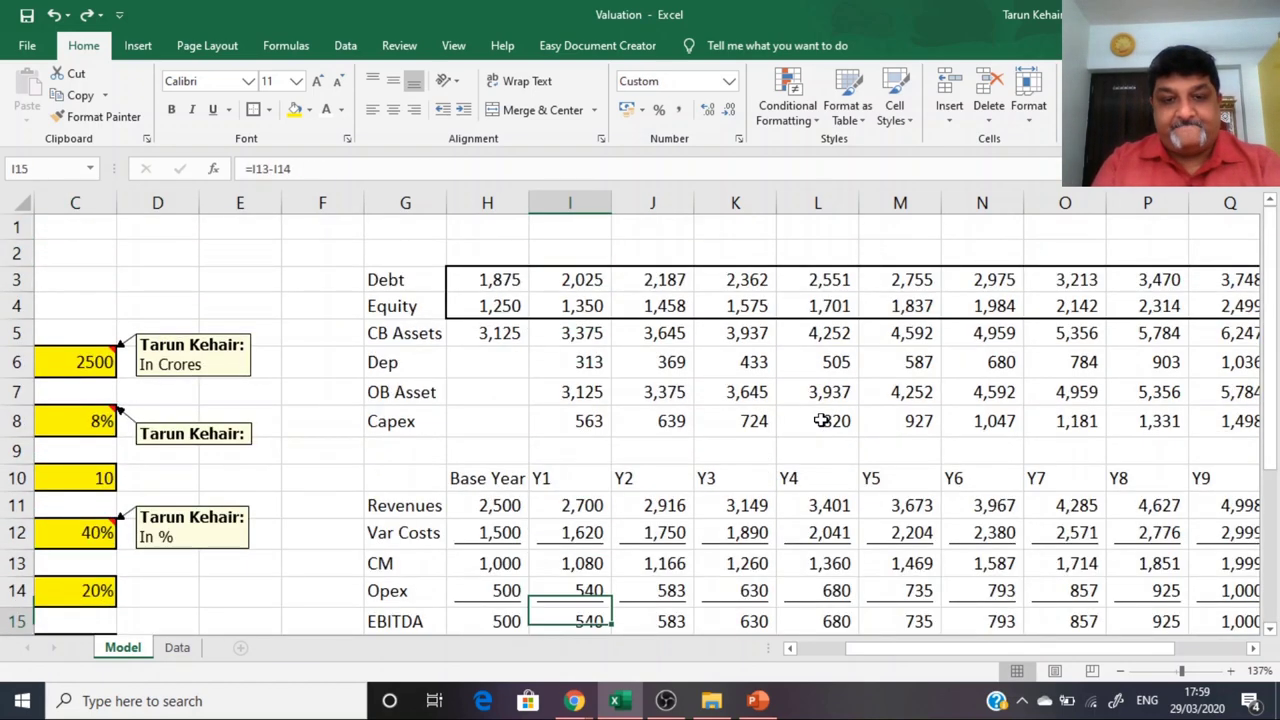
{"action": "key", "text": "Down"}
{"action": "key", "text": "Down"}
{"action": "key", "text": "Down"}
{"action": "key", "text": "Down"}
{"action": "key", "text": "Down"}
{"action": "key", "text": "Down"}
{"action": "key", "text": "Down"}
{"action": "key", "text": "Up"}
{"action": "key", "text": "Up"}
{"action": "key", "text": "Up"}
{"action": "key", "text": "Up"}
{"action": "key", "text": "Up"}
{"action": "key", "text": "Left"}
{"action": "key", "text": "Left"}
{"action": "key", "text": "Left"}
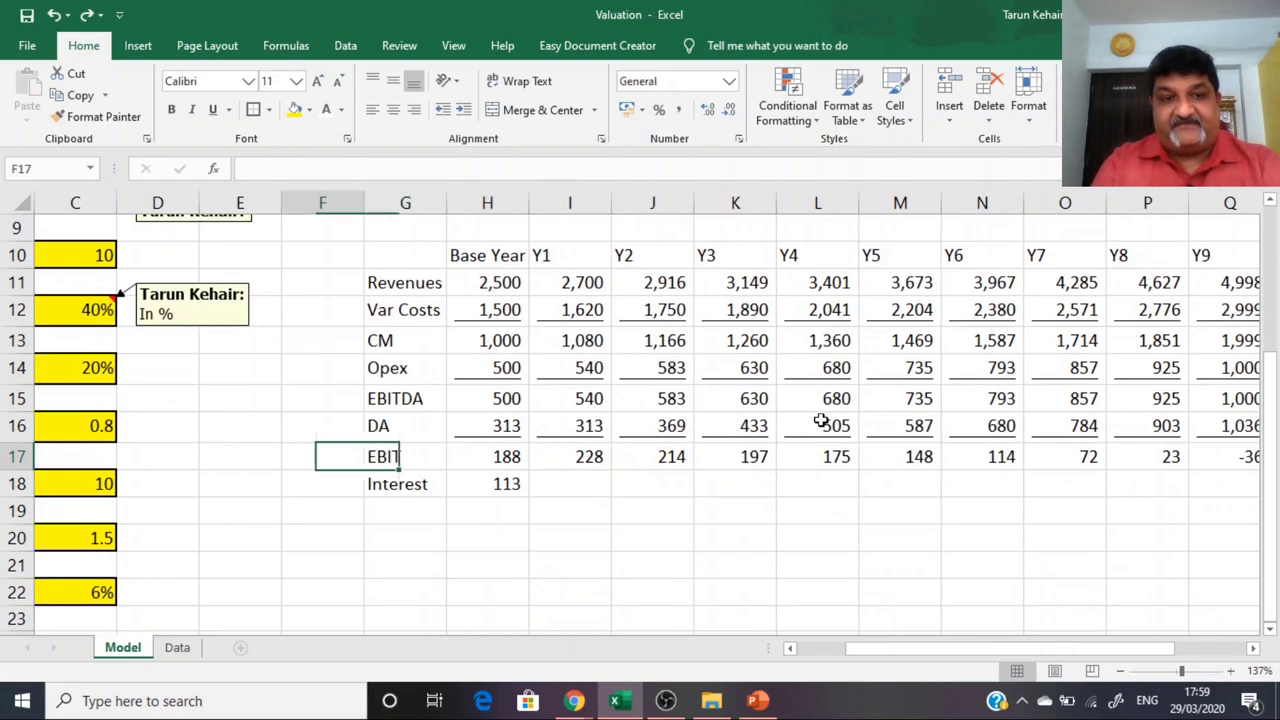
{"action": "key", "text": "Left"}
{"action": "key", "text": "Down"}
{"action": "key", "text": "Left"}
{"action": "key", "text": "Right"}
{"action": "key", "text": "Right"}
{"action": "key", "text": "Right"}
{"action": "key", "text": "Right"}
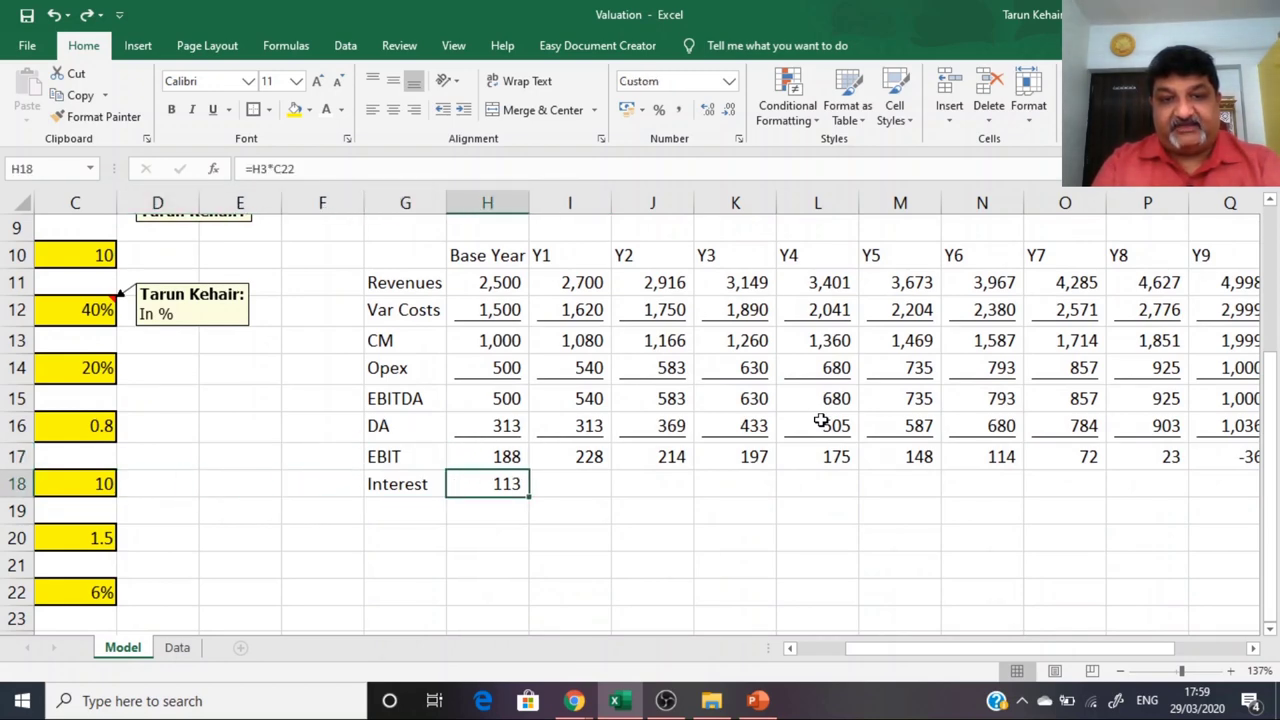
{"action": "key", "text": "Up"}
{"action": "key", "text": "Up"}
{"action": "key", "text": "Up"}
{"action": "key", "text": "Up"}
{"action": "key", "text": "Up"}
{"action": "key", "text": "Up"}
{"action": "key", "text": "Up"}
{"action": "key", "text": "Up"}
{"action": "key", "text": "Up"}
{"action": "key", "text": "Up"}
{"action": "key", "text": "Up"}
{"action": "key", "text": "Up"}
{"action": "key", "text": "Up"}
{"action": "key", "text": "Up"}
{"action": "key", "text": "Up"}
{"action": "key", "text": "Up"}
{"action": "key", "text": "Up"}
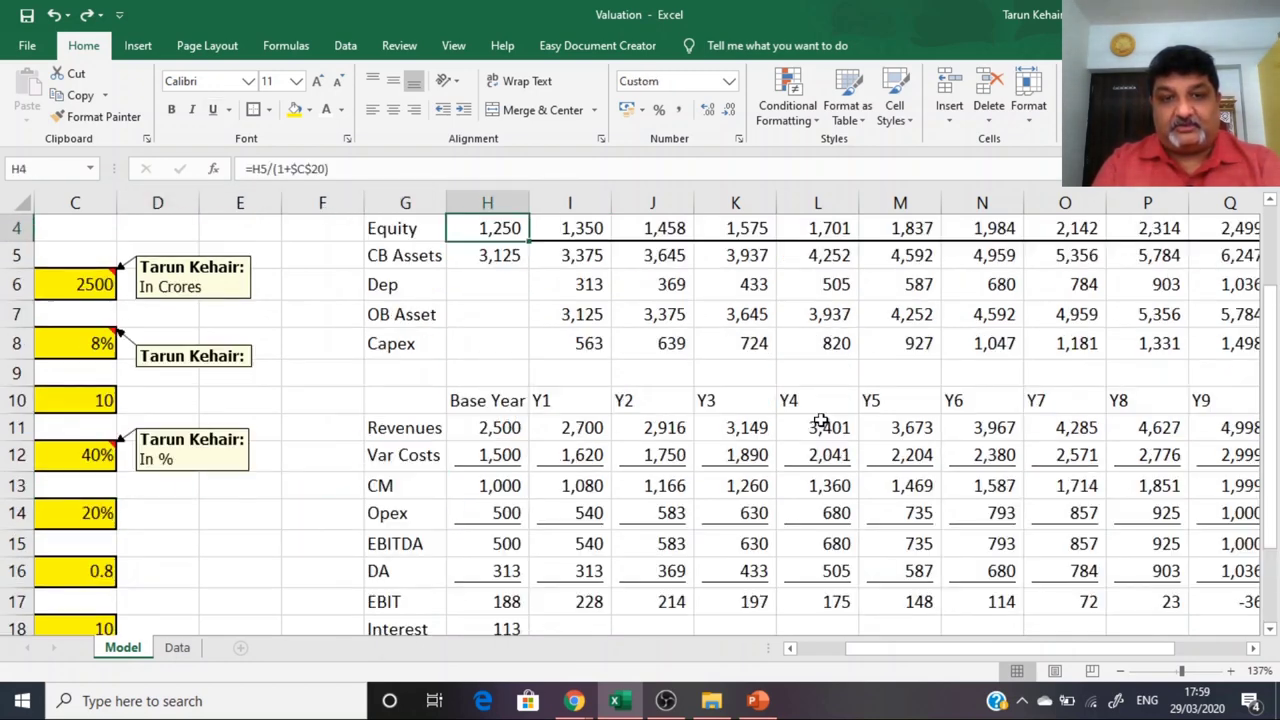
{"action": "key", "text": "Down"}
{"action": "key", "text": "Down"}
{"action": "key", "text": "Down"}
{"action": "key", "text": "Down"}
{"action": "key", "text": "Down"}
{"action": "key", "text": "Down"}
{"action": "key", "text": "Down"}
{"action": "key", "text": "Down"}
{"action": "key", "text": "Down"}
{"action": "key", "text": "Down"}
{"action": "key", "text": "Down"}
{"action": "key", "text": "Down"}
{"action": "key", "text": "Down"}
{"action": "key", "text": "Down"}
{"action": "key", "text": "Down"}
{"action": "key", "text": "Down"}
{"action": "key", "text": "Down"}
{"action": "key", "text": "Down"}
{"action": "key", "text": "Down"}
{"action": "key", "text": "Down"}
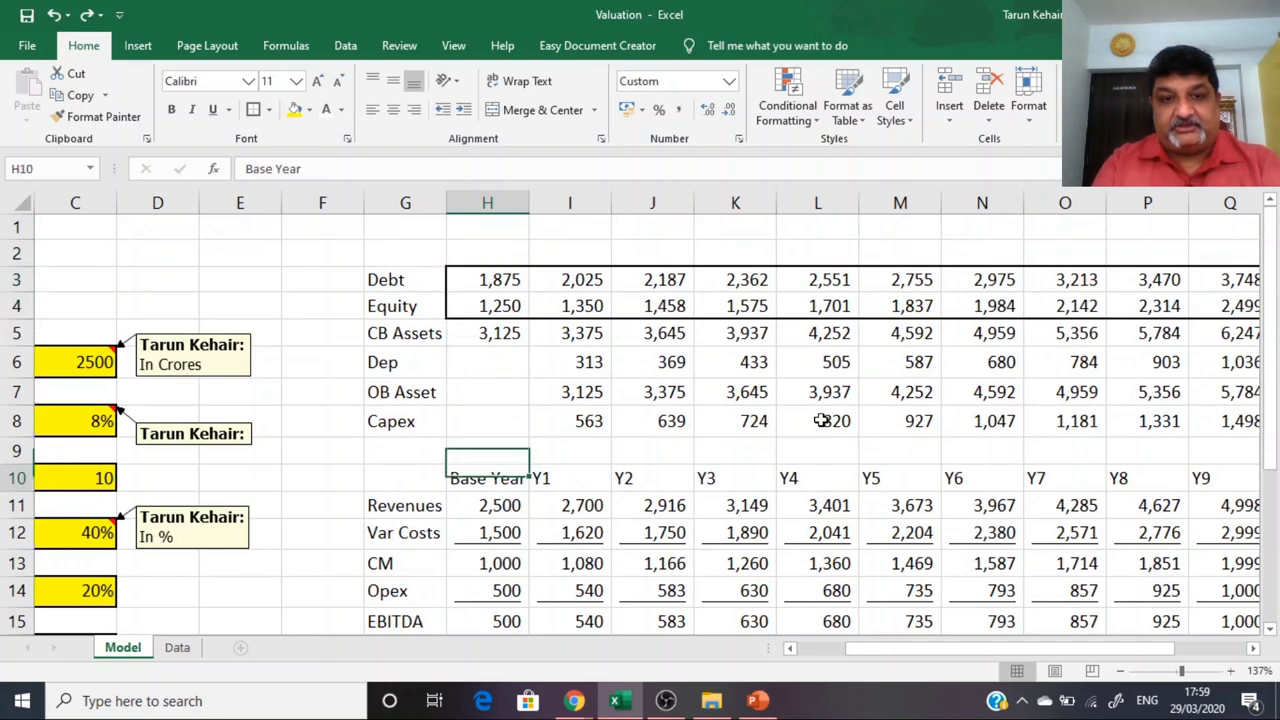
{"action": "key", "text": "Down"}
{"action": "key", "text": "Left"}
{"action": "key", "text": "Left"}
{"action": "key", "text": "Left"}
{"action": "key", "text": "Right"}
{"action": "key", "text": "Right"}
{"action": "key", "text": "Right"}
{"action": "key", "text": "Right"}
{"action": "key", "text": "Right"}
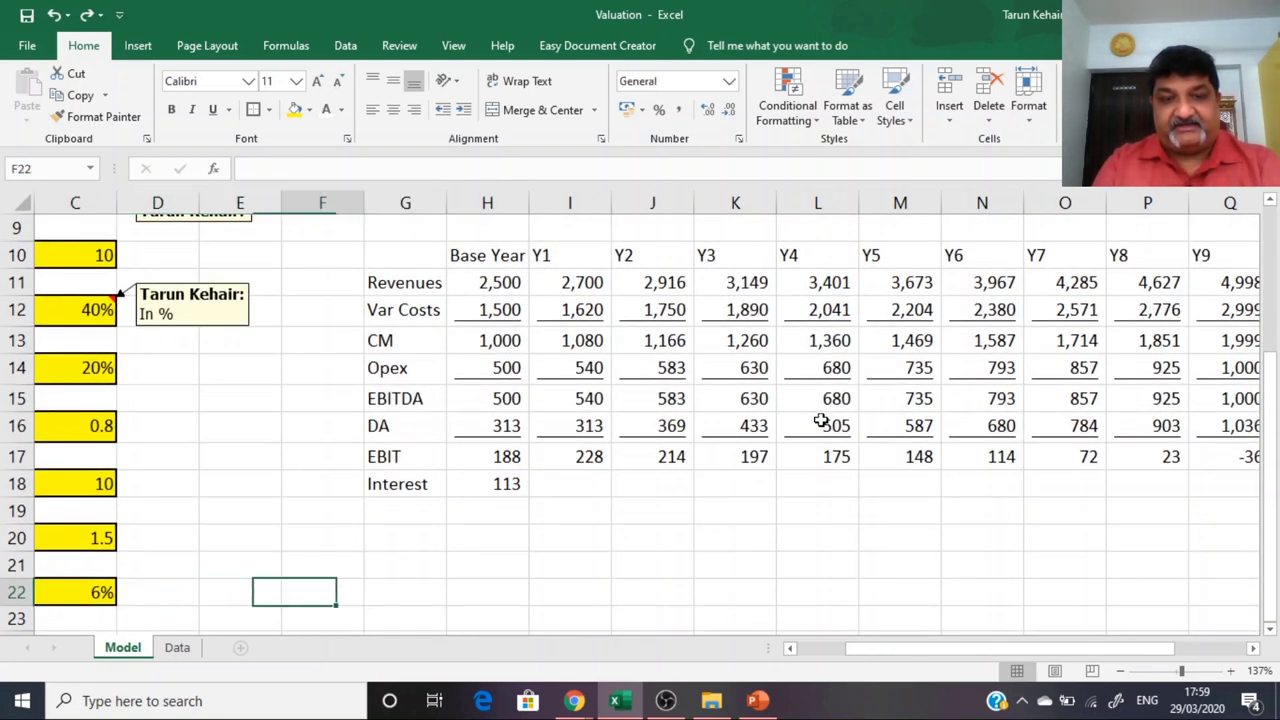
{"action": "key", "text": "Up"}
{"action": "key", "text": "Up"}
{"action": "key", "text": "Up"}
{"action": "key", "text": "Up"}
{"action": "key", "text": "Up"}
{"action": "key", "text": "Up"}
{"action": "key", "text": "Up"}
{"action": "key", "text": "Up"}
{"action": "key", "text": "Up"}
{"action": "key", "text": "Up"}
{"action": "key", "text": "Up"}
{"action": "key", "text": "Up"}
{"action": "key", "text": "Up"}
{"action": "key", "text": "Up"}
{"action": "key", "text": "Up"}
{"action": "key", "text": "Up"}
{"action": "key", "text": "Up"}
{"action": "key", "text": "Up"}
{"action": "key", "text": "Up"}
{"action": "key", "text": "Up"}
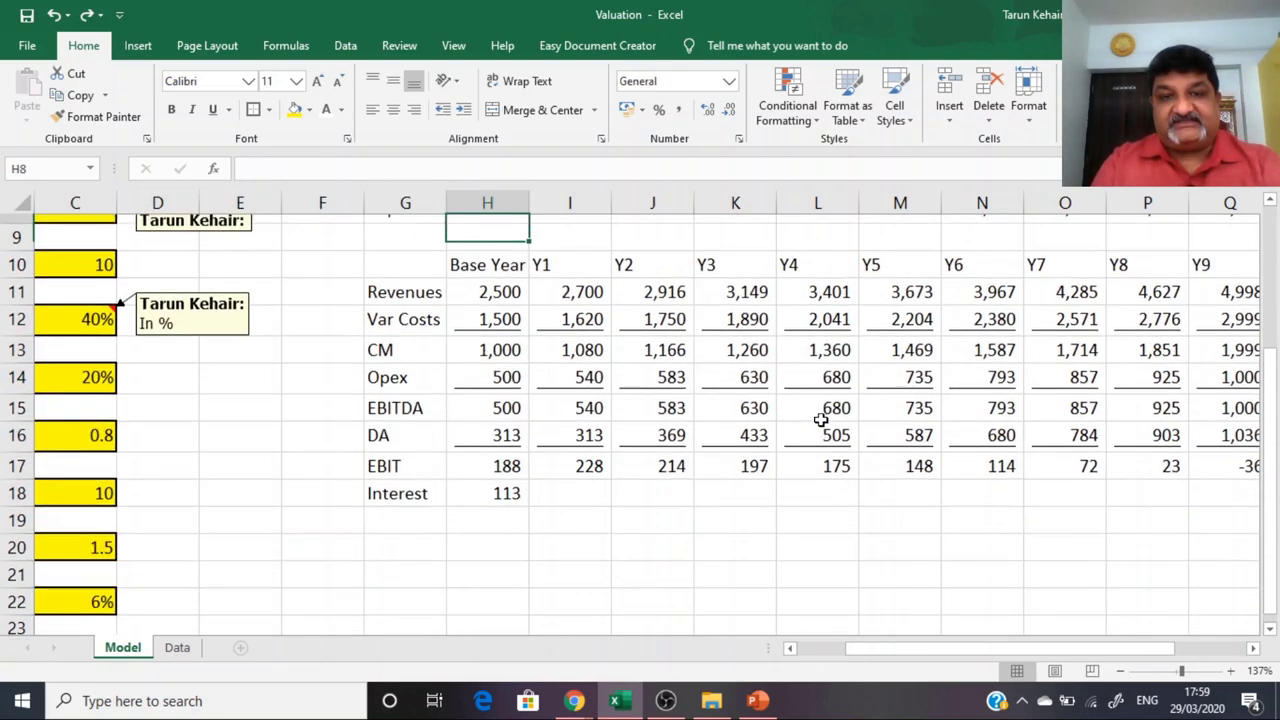
{"action": "key", "text": "Down"}
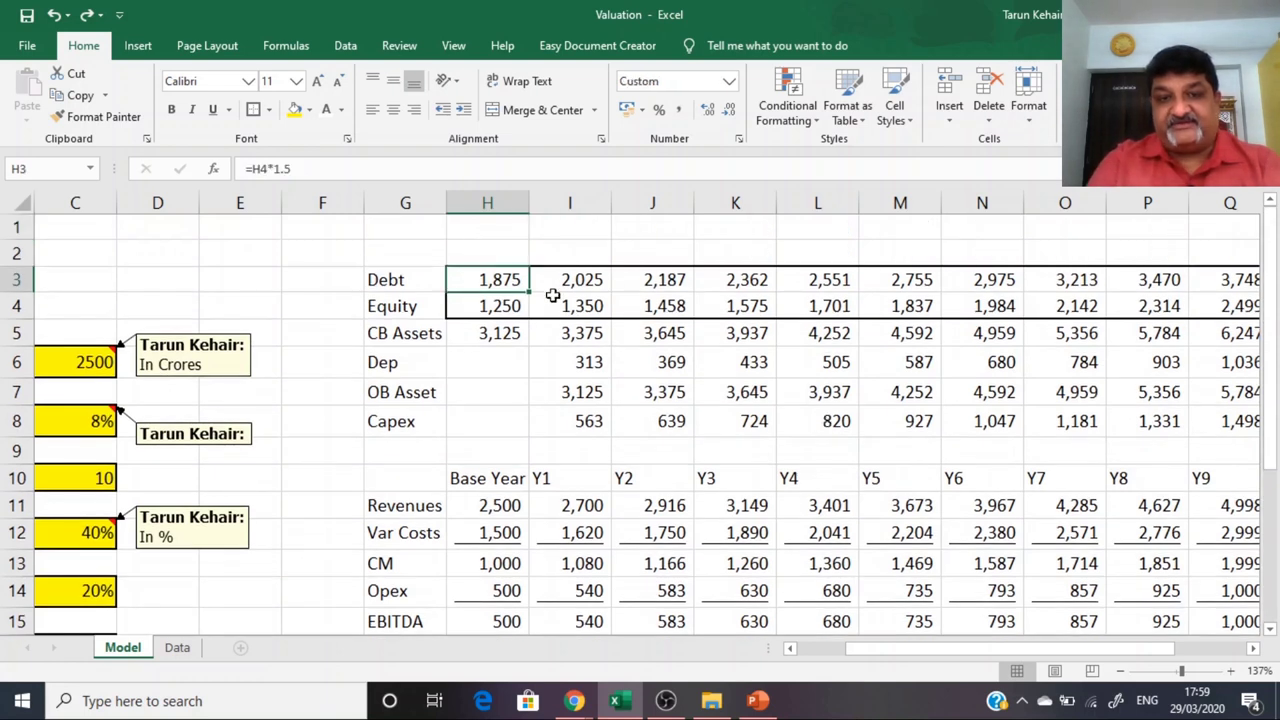
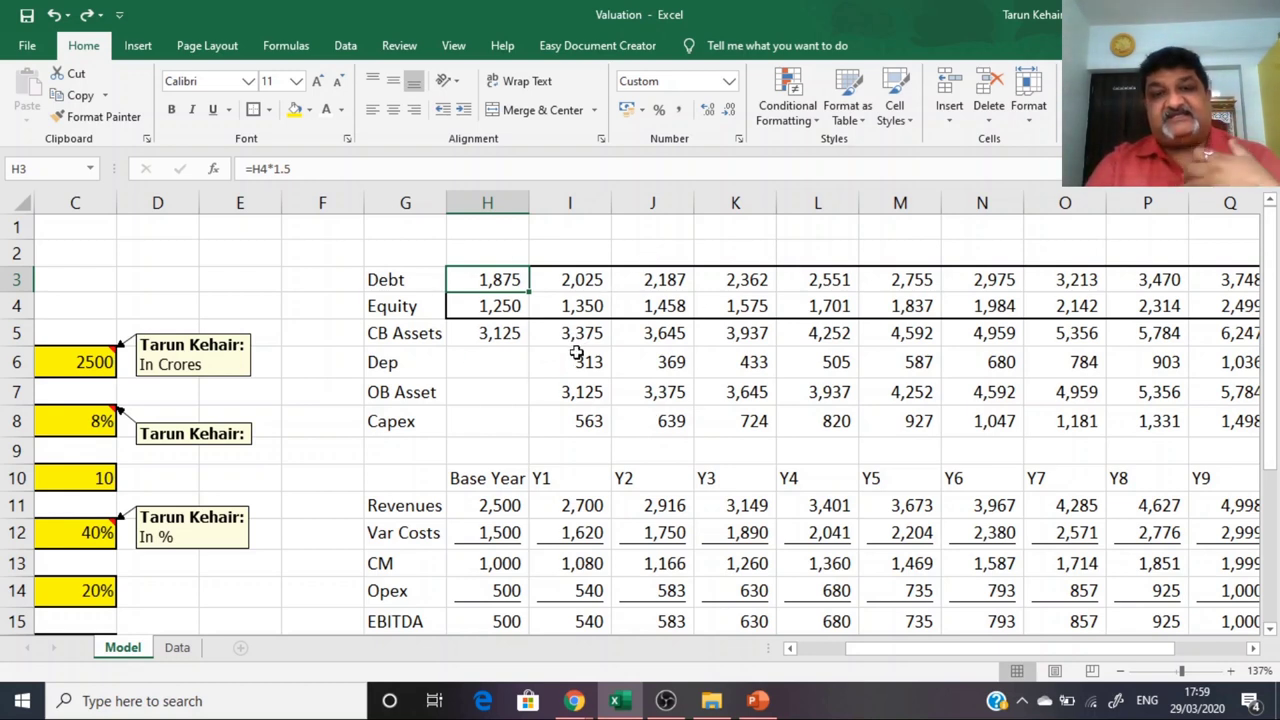
Step: Review the formulas behind the Y1 and Y2 Debt in row 3
{"action": "left_click", "coordinate": [588, 284]}
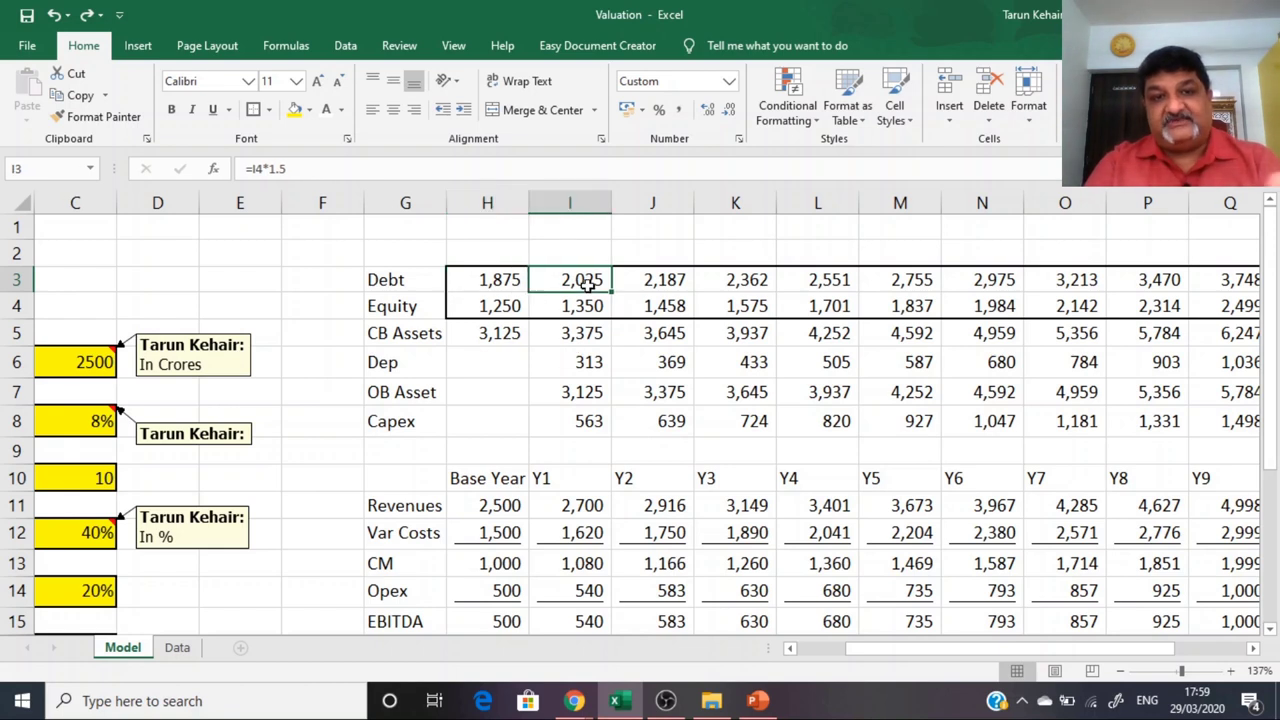
{"action": "left_click", "coordinate": [662, 276]}
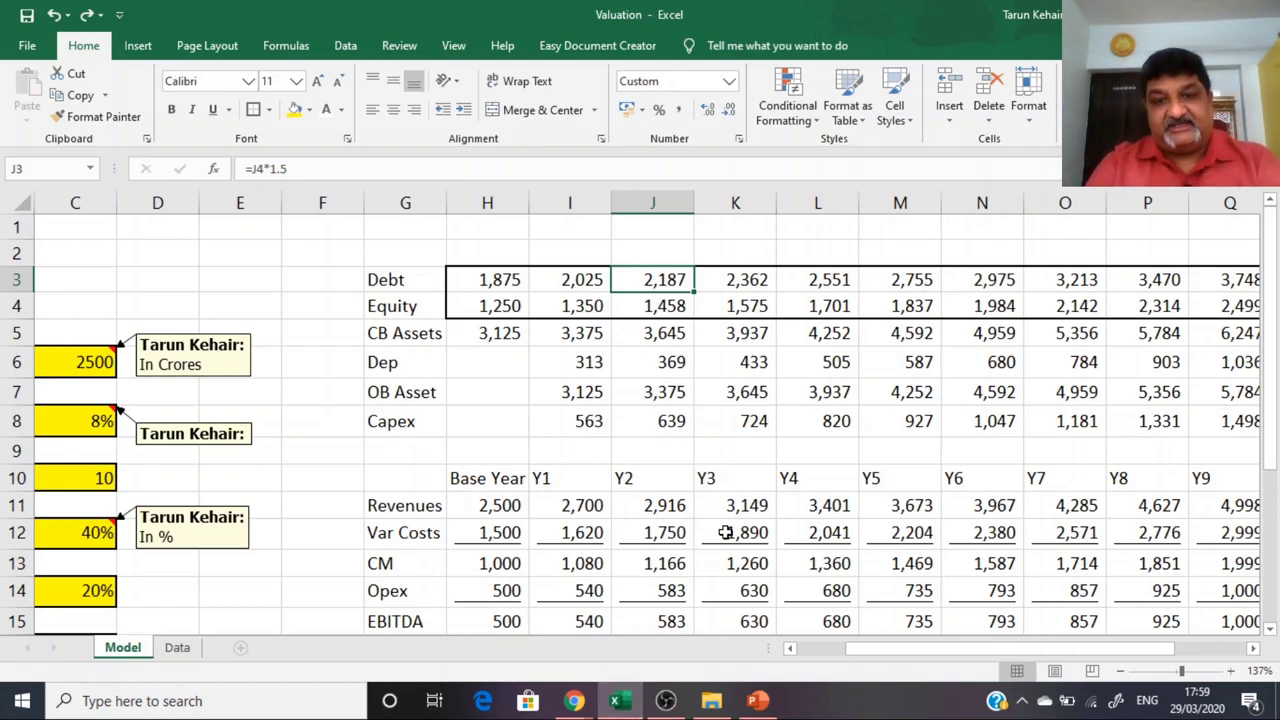
{"action": "scroll", "coordinate": [726, 532], "scroll_direction": "down", "scroll_amount": 2}
Step: Set the Y1 Interest in I18 to =H18 so it shows 113
{"action": "left_click", "coordinate": [588, 540]}
{"action": "key", "text": "ctrl+Up"}
{"action": "key", "text": "ctrl+Up"}
{"action": "key", "text": "ctrl+Up"}
{"action": "key", "text": "ctrl+Up"}
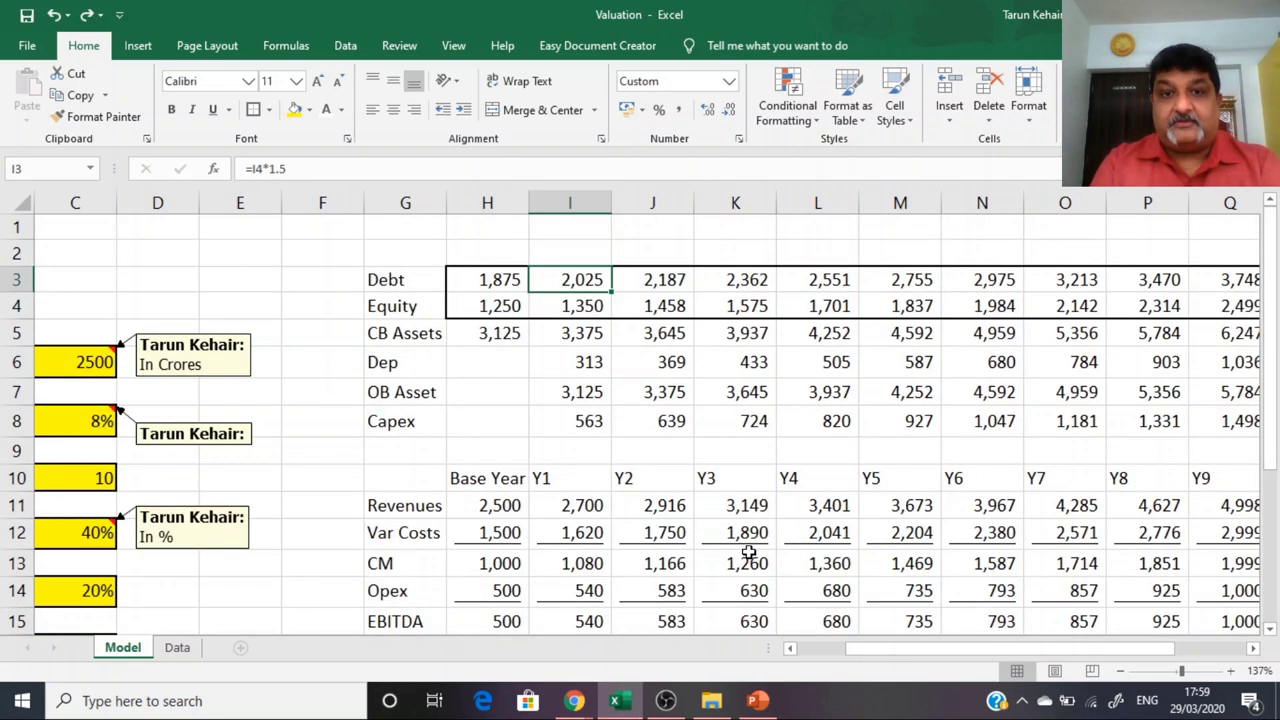
{"action": "key", "text": "Down"}
{"action": "key", "text": "Down"}
{"action": "key", "text": "Down"}
{"action": "key", "text": "Down"}
{"action": "key", "text": "Down"}
{"action": "key", "text": "Down"}
{"action": "key", "text": "Down"}
{"action": "key", "text": "Down"}
{"action": "key", "text": "Down"}
{"action": "key", "text": "Down"}
{"action": "key", "text": "Down"}
{"action": "key", "text": "Down"}
{"action": "key", "text": "Down"}
{"action": "key", "text": "Down"}
{"action": "key", "text": "Down"}
{"action": "key", "text": "Down"}
{"action": "key", "text": "Down"}
{"action": "key", "text": "Down"}
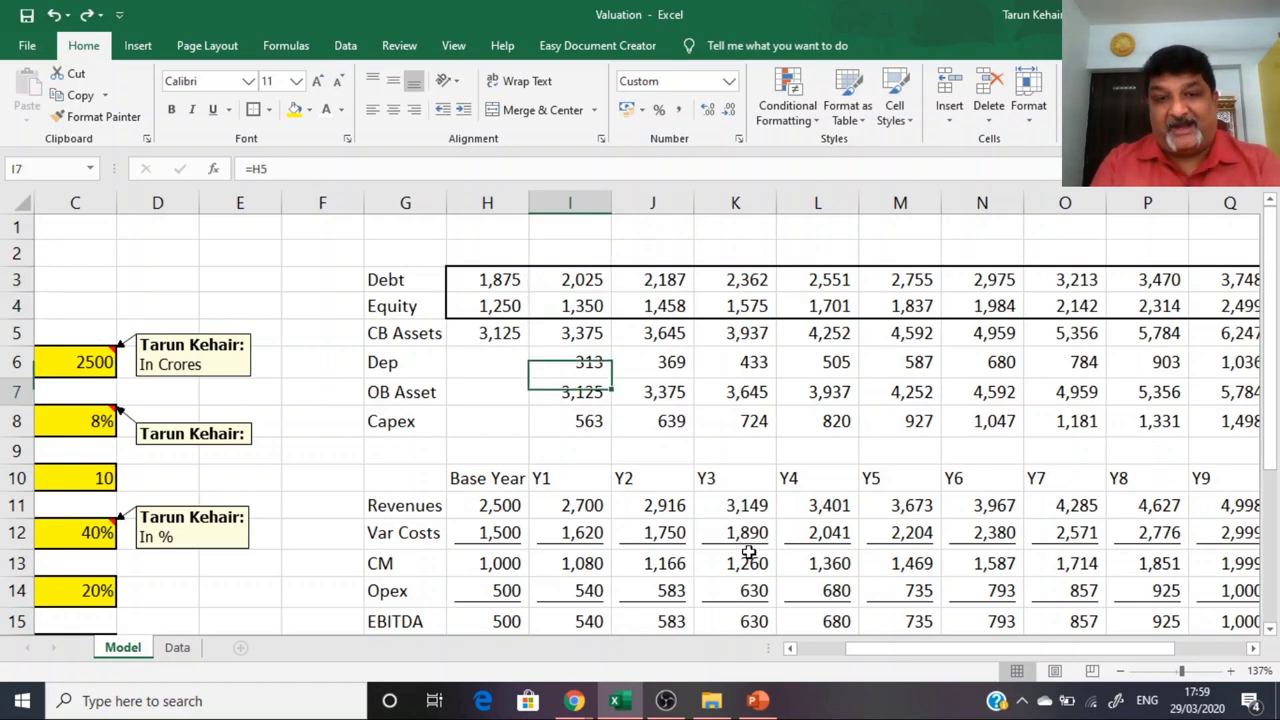
{"action": "key", "text": "Up"}
{"action": "key", "text": "Up"}
{"action": "key", "text": "Up"}
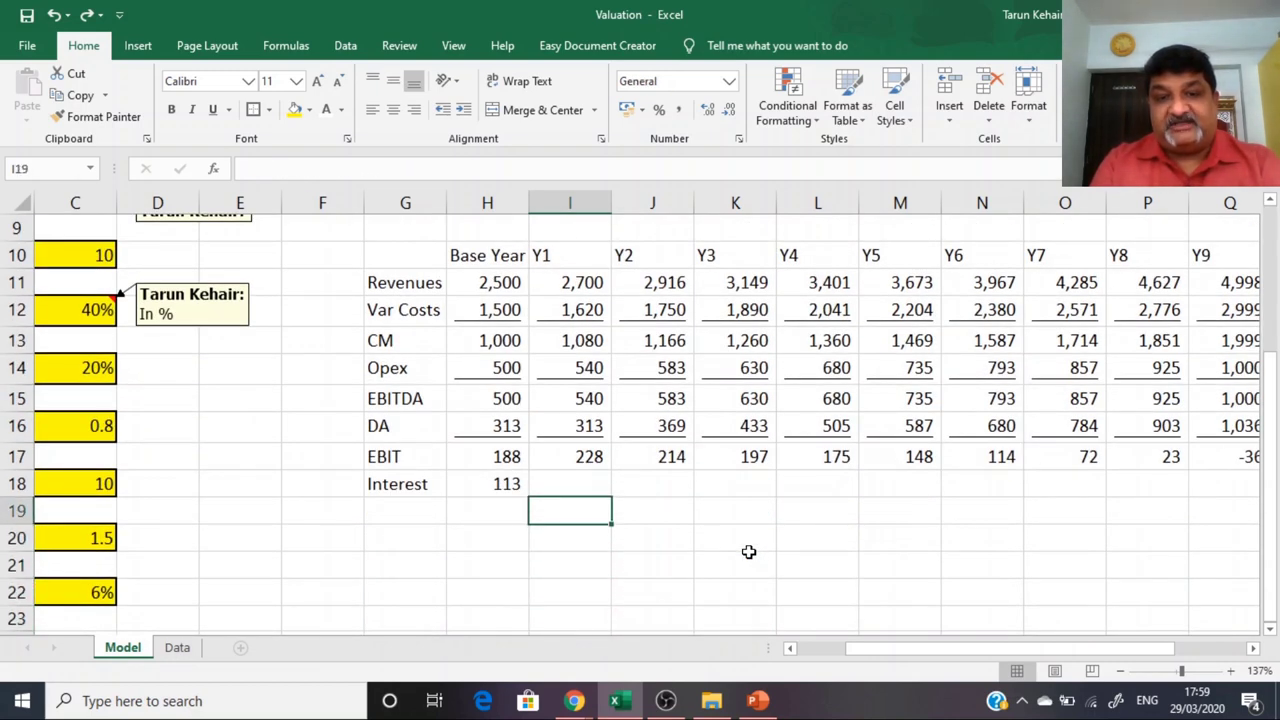
{"action": "type", "text": "="}
{"action": "key", "text": "Left"}
{"action": "key", "text": "Return"}
Step: Review the debt, equity and revenue figures around column I
{"action": "key", "text": "Up"}
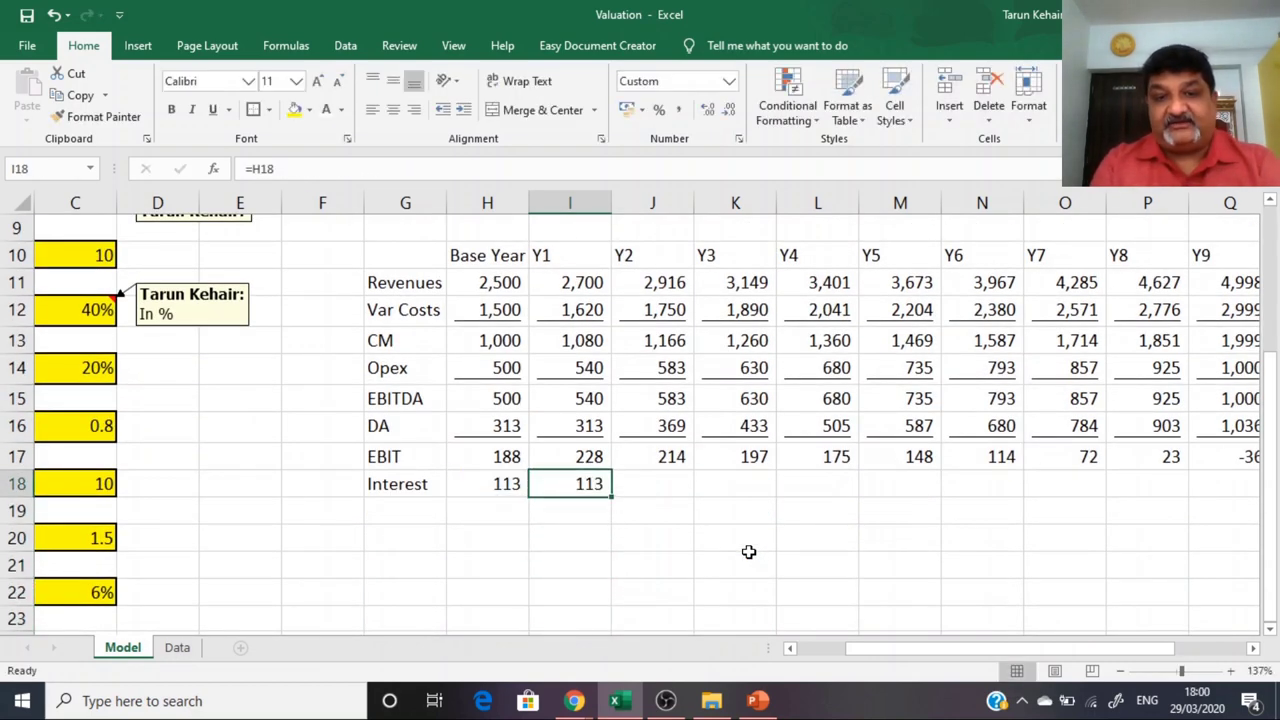
{"action": "key", "text": "Up"}
{"action": "key", "text": "Up"}
{"action": "key", "text": "Up"}
{"action": "key", "text": "Up"}
{"action": "key", "text": "Up"}
{"action": "key", "text": "Up"}
{"action": "key", "text": "Up"}
{"action": "key", "text": "Up"}
{"action": "key", "text": "Up"}
{"action": "key", "text": "Up"}
{"action": "key", "text": "Up"}
{"action": "key", "text": "Up"}
{"action": "key", "text": "Up"}
{"action": "key", "text": "Up"}
{"action": "key", "text": "Up"}
{"action": "key", "text": "Up"}
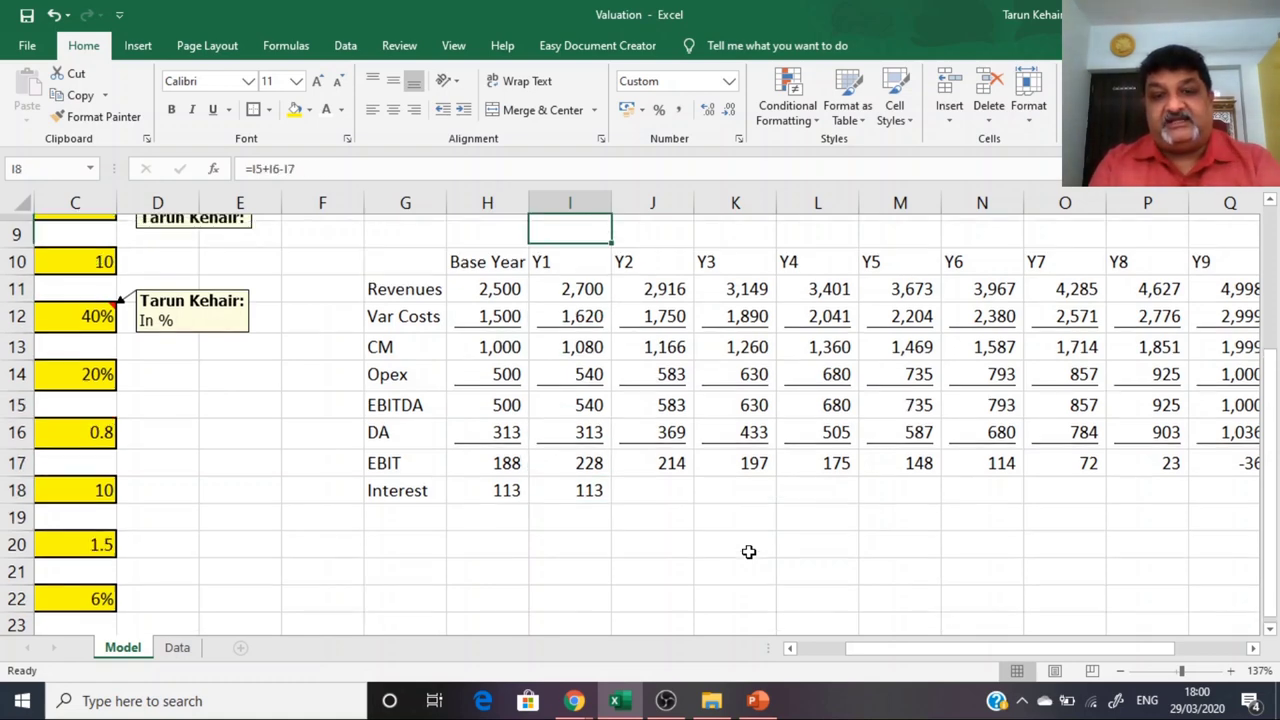
{"action": "key", "text": "Down"}
{"action": "key", "text": "Left"}
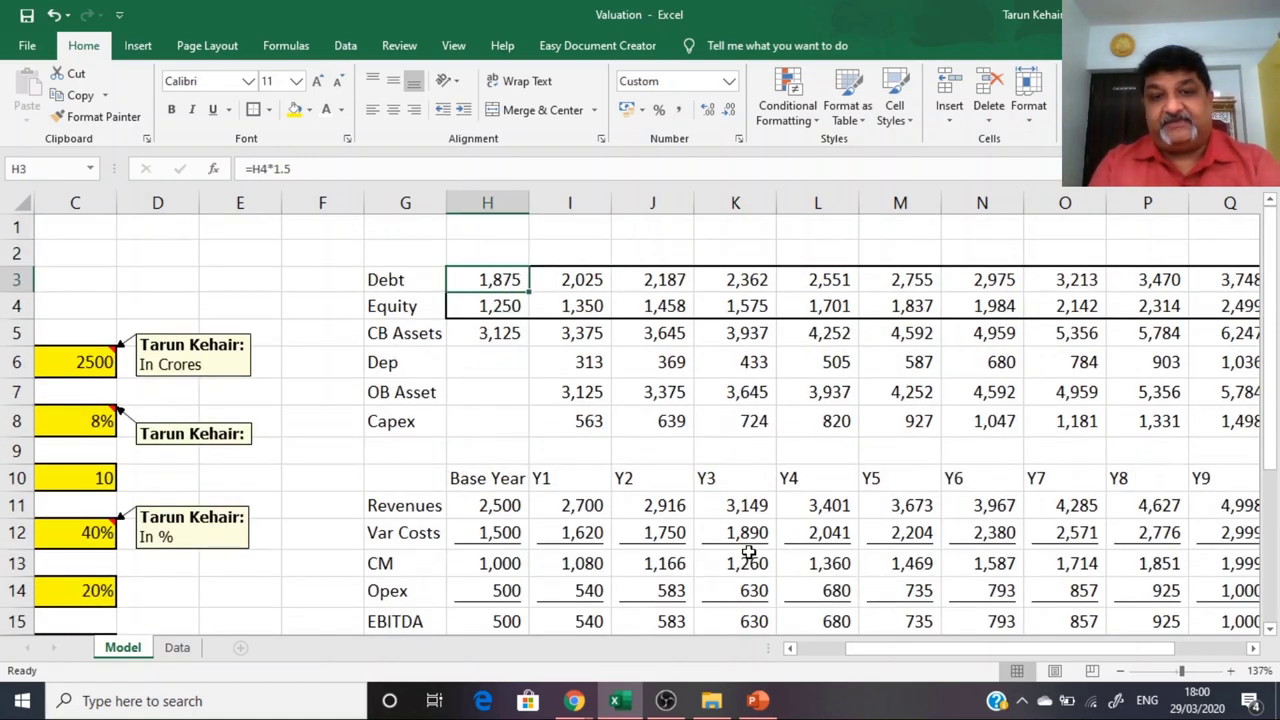
{"action": "key", "text": "Right"}
{"action": "key", "text": "Tab"}
{"action": "key", "text": "Tab"}
{"action": "key", "text": "Tab"}
{"action": "key", "text": "Tab"}
{"action": "key", "text": "Tab"}
{"action": "key", "text": "Tab"}
{"action": "key", "text": "Return"}
{"action": "key", "text": "Down"}
{"action": "key", "text": "Down"}
{"action": "key", "text": "Down"}
{"action": "key", "text": "Down"}
{"action": "key", "text": "Down"}
{"action": "key", "text": "Down"}
{"action": "key", "text": "Down"}
{"action": "key", "text": "Down"}
{"action": "key", "text": "Down"}
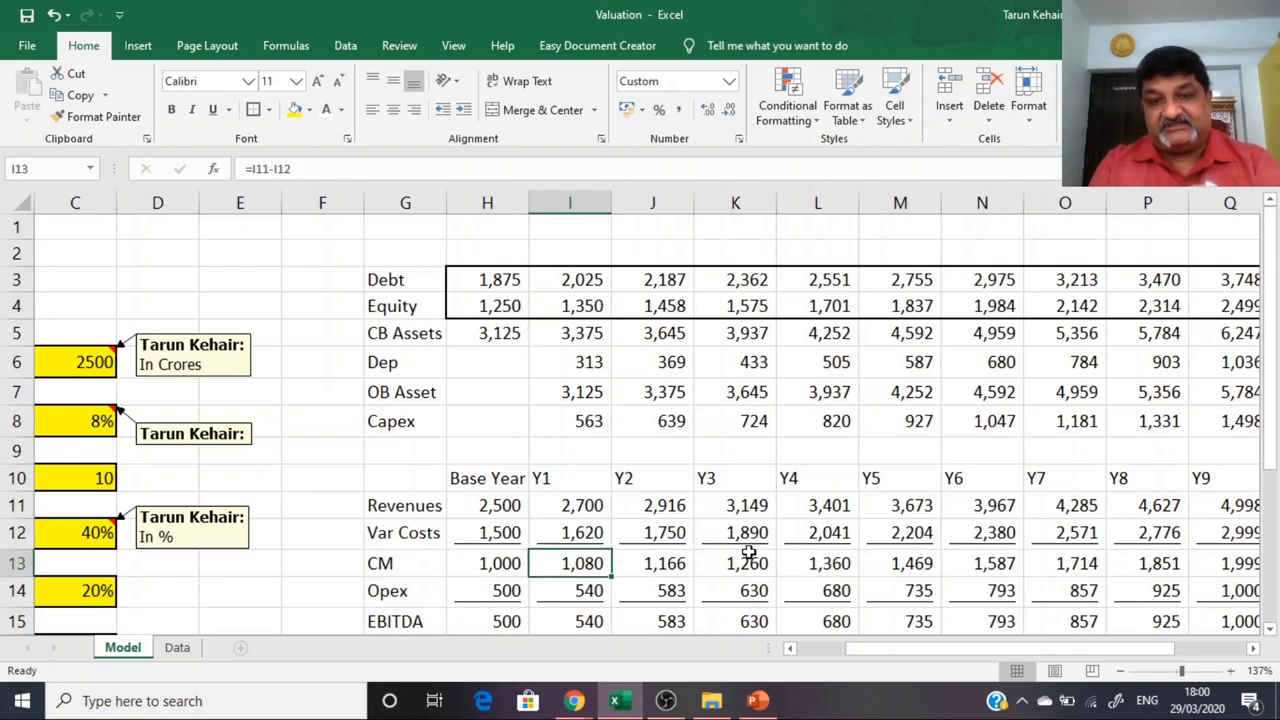
{"action": "key", "text": "Up"}
{"action": "key", "text": "Up"}
{"action": "key", "text": "Up"}
{"action": "key", "text": "Up"}
{"action": "key", "text": "Up"}
{"action": "key", "text": "Up"}
{"action": "key", "text": "Up"}
{"action": "key", "text": "Up"}
{"action": "key", "text": "Up"}
{"action": "key", "text": "Up"}
{"action": "key", "text": "Up"}
{"action": "key", "text": "Left"}
{"action": "key", "text": "Down"}
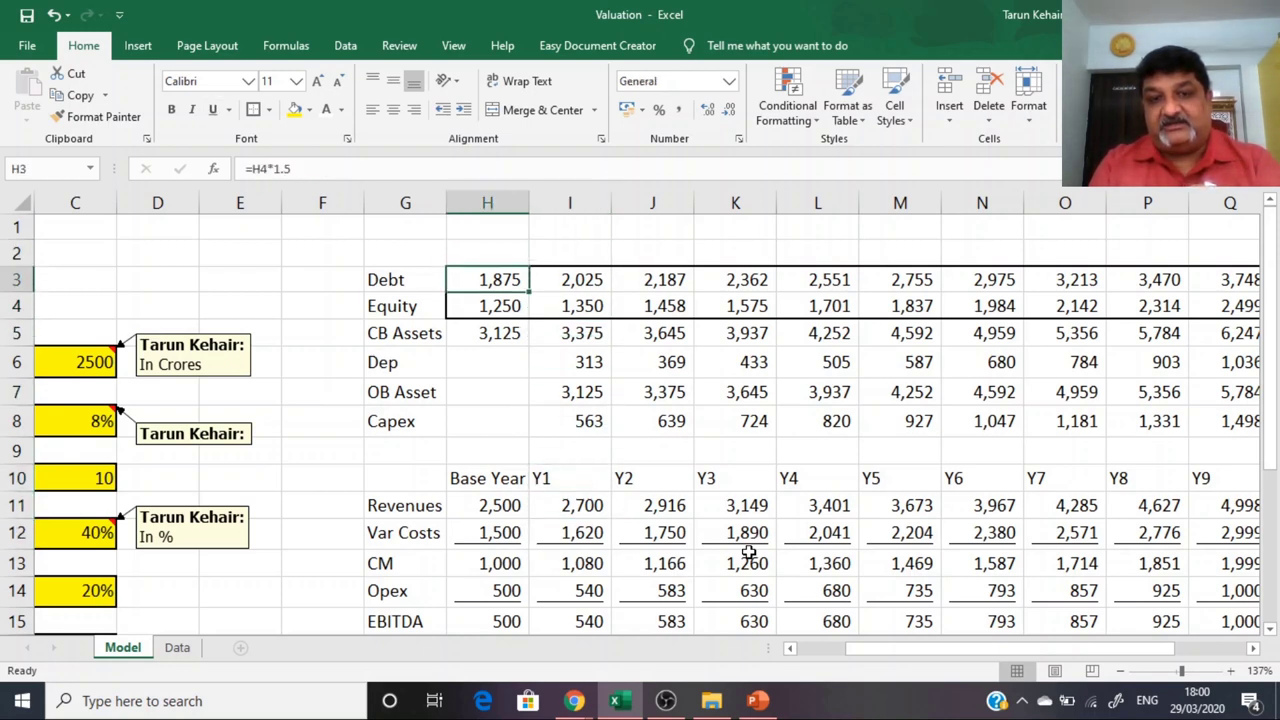
{"action": "key", "text": "Down"}
{"action": "key", "text": "Down"}
{"action": "key", "text": "Down"}
{"action": "key", "text": "Down"}
{"action": "key", "text": "Down"}
{"action": "key", "text": "Down"}
{"action": "key", "text": "Down"}
{"action": "key", "text": "Down"}
{"action": "key", "text": "Right"}
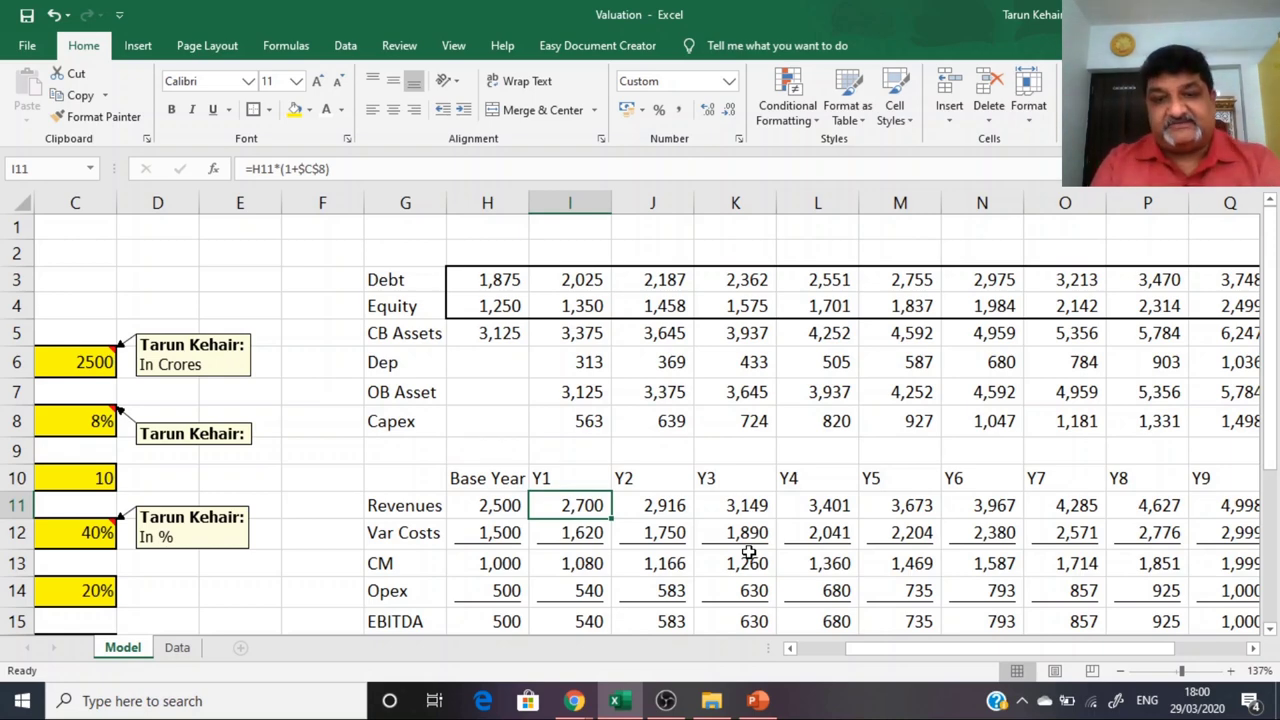
{"action": "key", "text": "Down"}
{"action": "key", "text": "Down"}
{"action": "key", "text": "Down"}
{"action": "key", "text": "Down"}
{"action": "key", "text": "Down"}
{"action": "key", "text": "Down"}
{"action": "key", "text": "Down"}
{"action": "key", "text": "Down"}
{"action": "key", "text": "Down"}
{"action": "key", "text": "Down"}
{"action": "key", "text": "Down"}
Step: Enter the Y2 Interest in J18 as =I3*C22, prior debt times the 6% rate
{"action": "key", "text": "Up"}
{"action": "key", "text": "Up"}
{"action": "key", "text": "Up"}
{"action": "key", "text": "Up"}
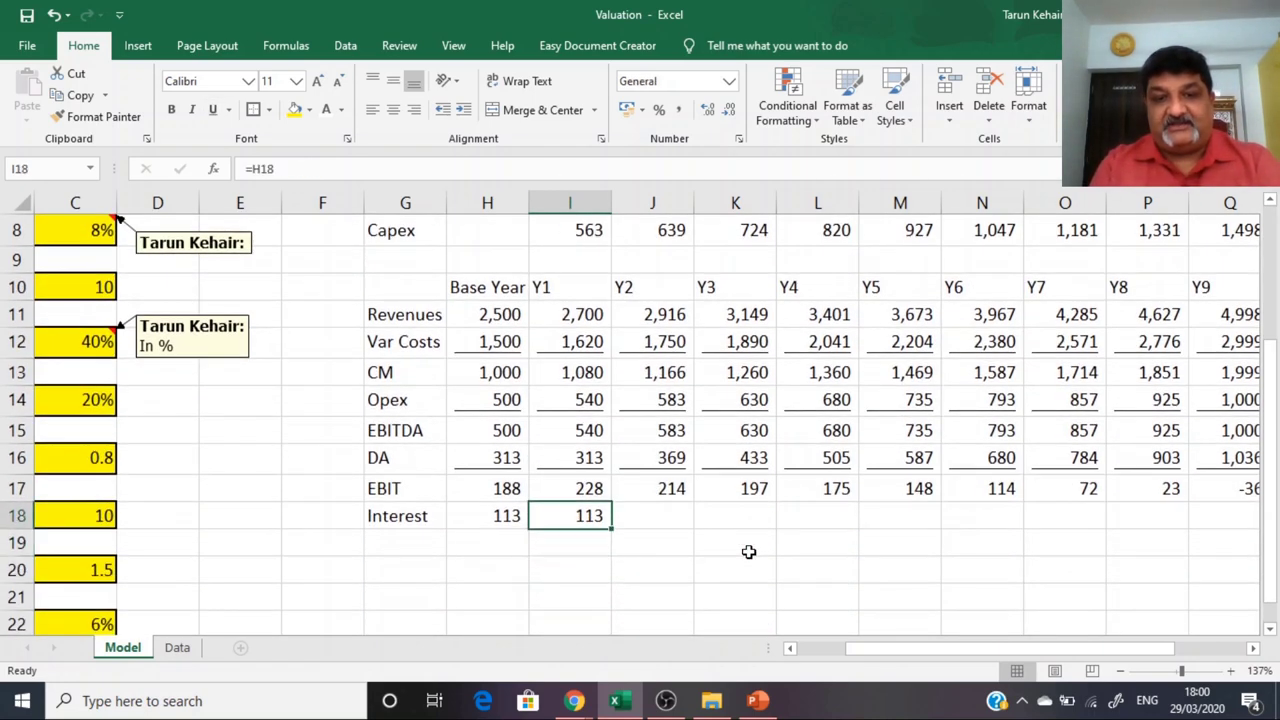
{"action": "key", "text": "Right"}
{"action": "type", "text": "="}
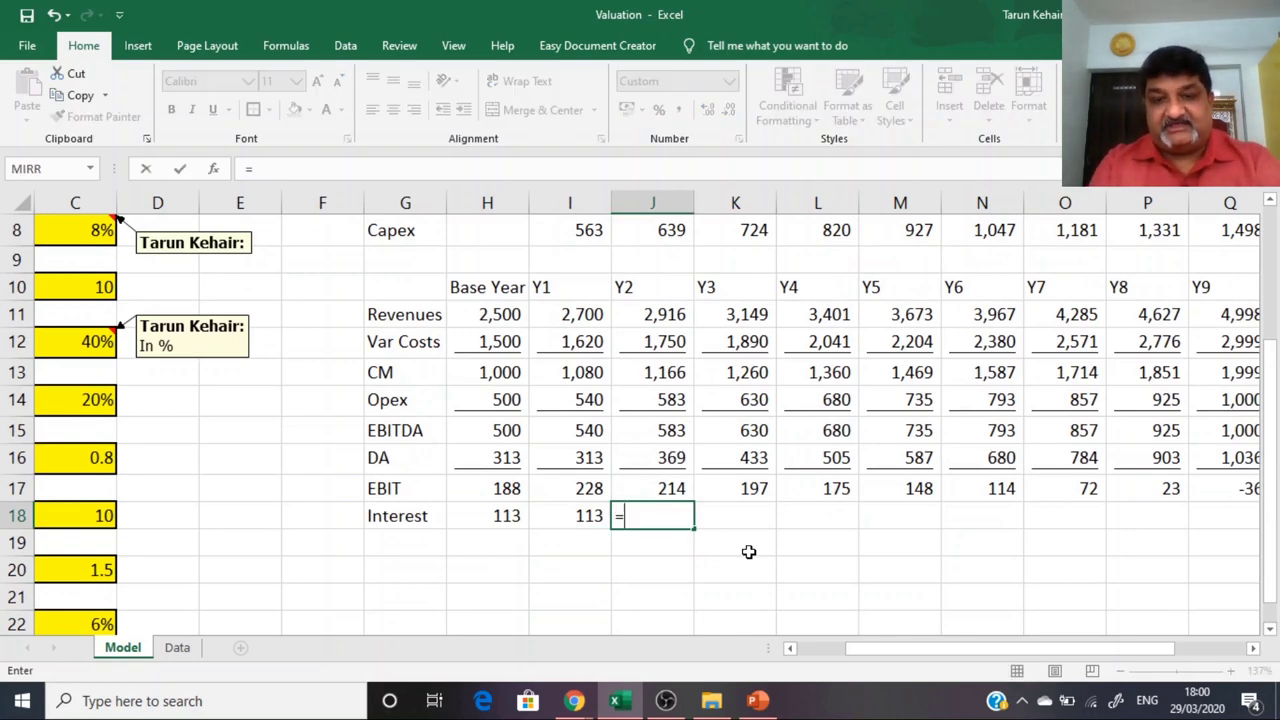
{"action": "key", "text": "Up"}
{"action": "key", "text": "Up"}
{"action": "key", "text": "Up"}
{"action": "key", "text": "Up"}
{"action": "key", "text": "Up"}
{"action": "key", "text": "Up"}
{"action": "key", "text": "Up"}
{"action": "key", "text": "Up"}
{"action": "key", "text": "Up"}
{"action": "key", "text": "Up"}
{"action": "key", "text": "Up"}
{"action": "key", "text": "Up"}
{"action": "key", "text": "Up"}
{"action": "key", "text": "Up"}
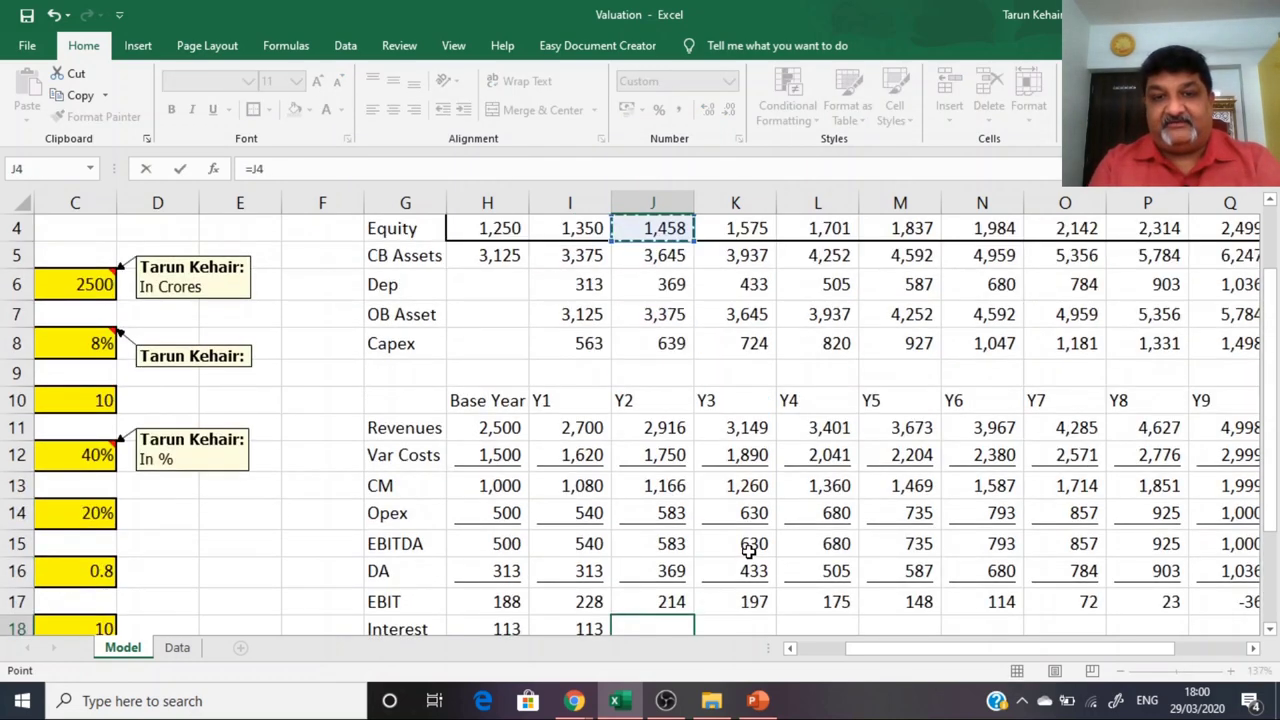
{"action": "key", "text": "Up"}
{"action": "key", "text": "Up"}
{"action": "key", "text": "Down"}
{"action": "key", "text": "Left"}
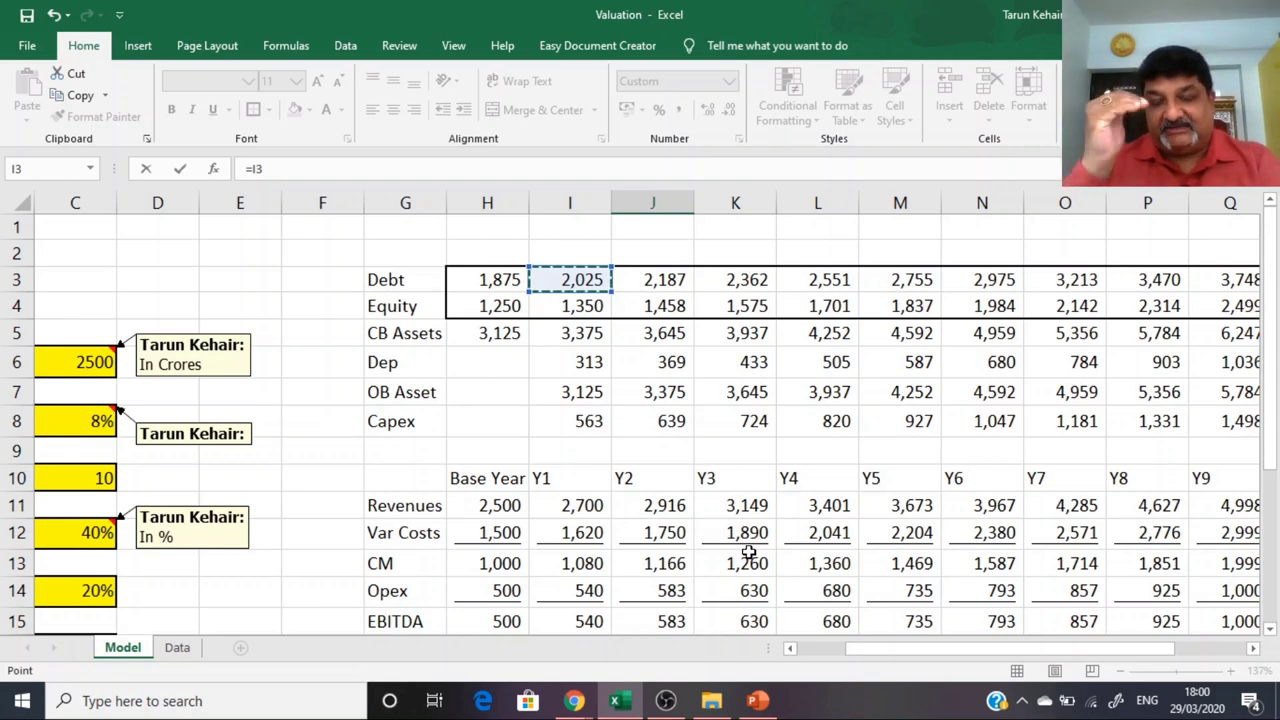
{"action": "type", "text": "*"}
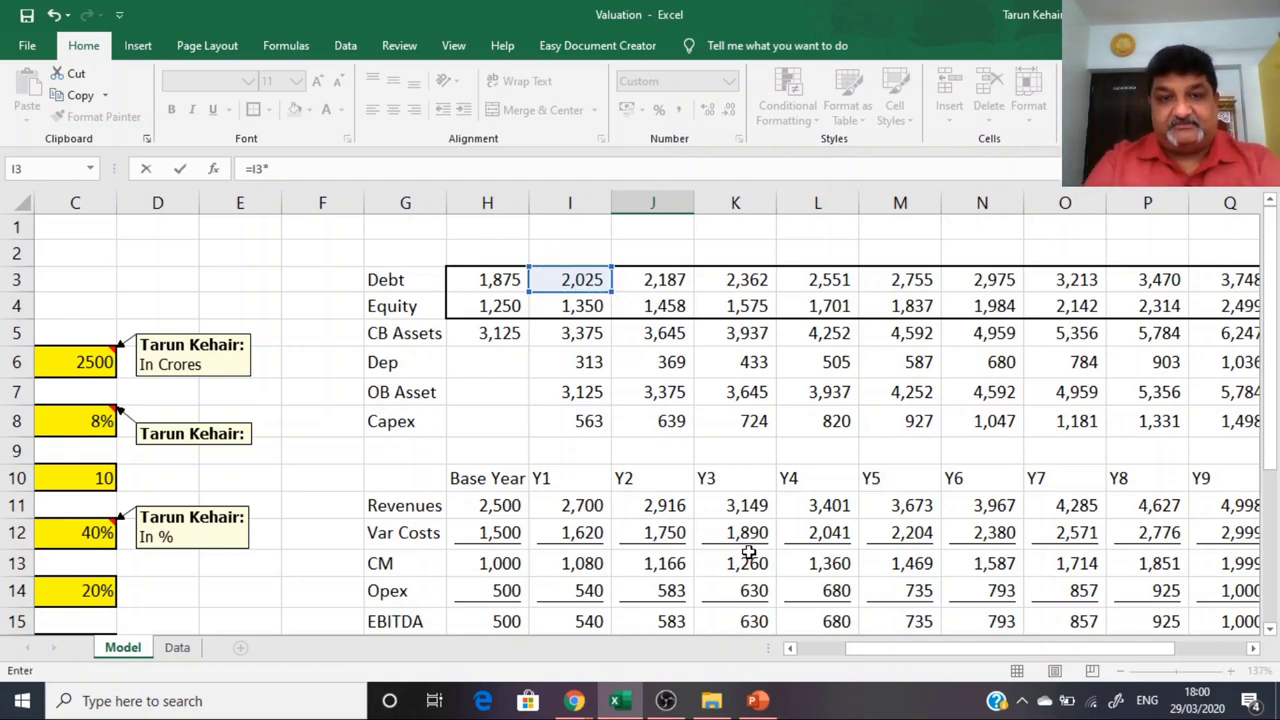
{"action": "scroll", "coordinate": [252, 570], "scroll_direction": "down", "scroll_amount": 4}
{"action": "left_click", "coordinate": [85, 478]}
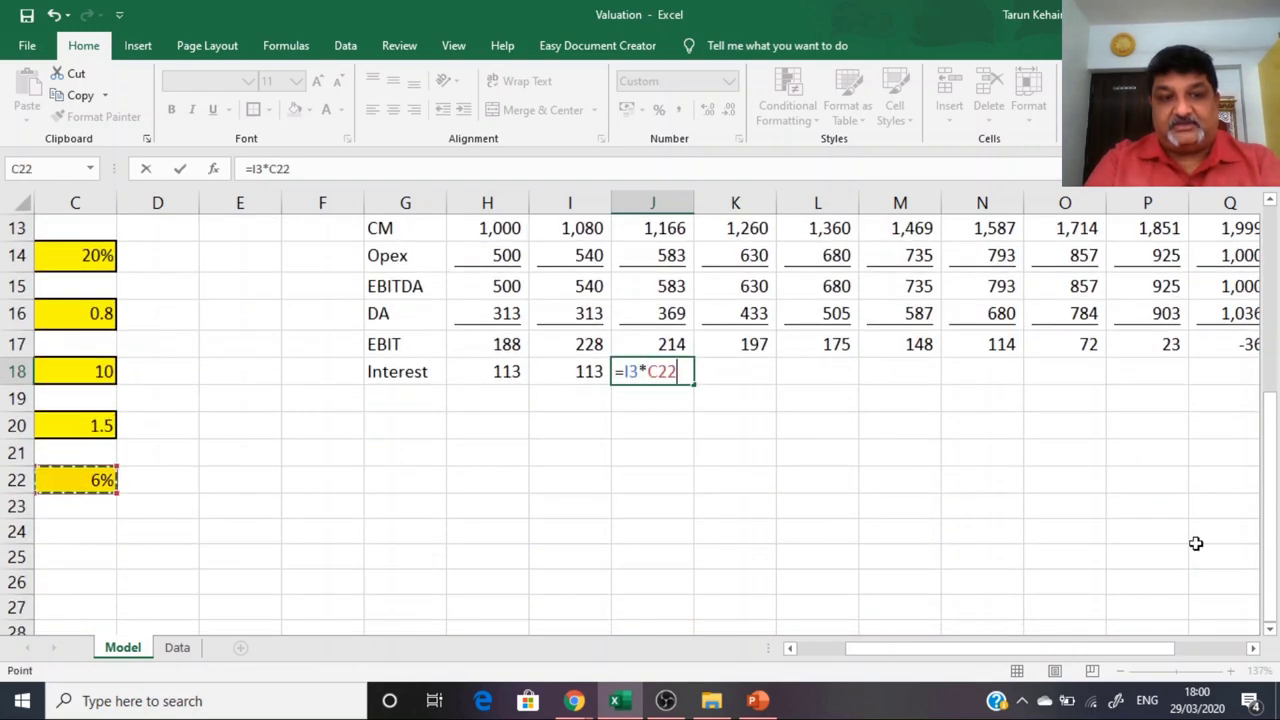
{"action": "key", "text": "Return"}
Step: Make the rate reference absolute ($C$22) and fill the Interest formula across to Y10
{"action": "key", "text": "Up"}
{"action": "key", "text": "Up"}
{"action": "key", "text": "Down"}
{"action": "scroll", "coordinate": [700, 400], "scroll_direction": "up", "scroll_amount": 2}
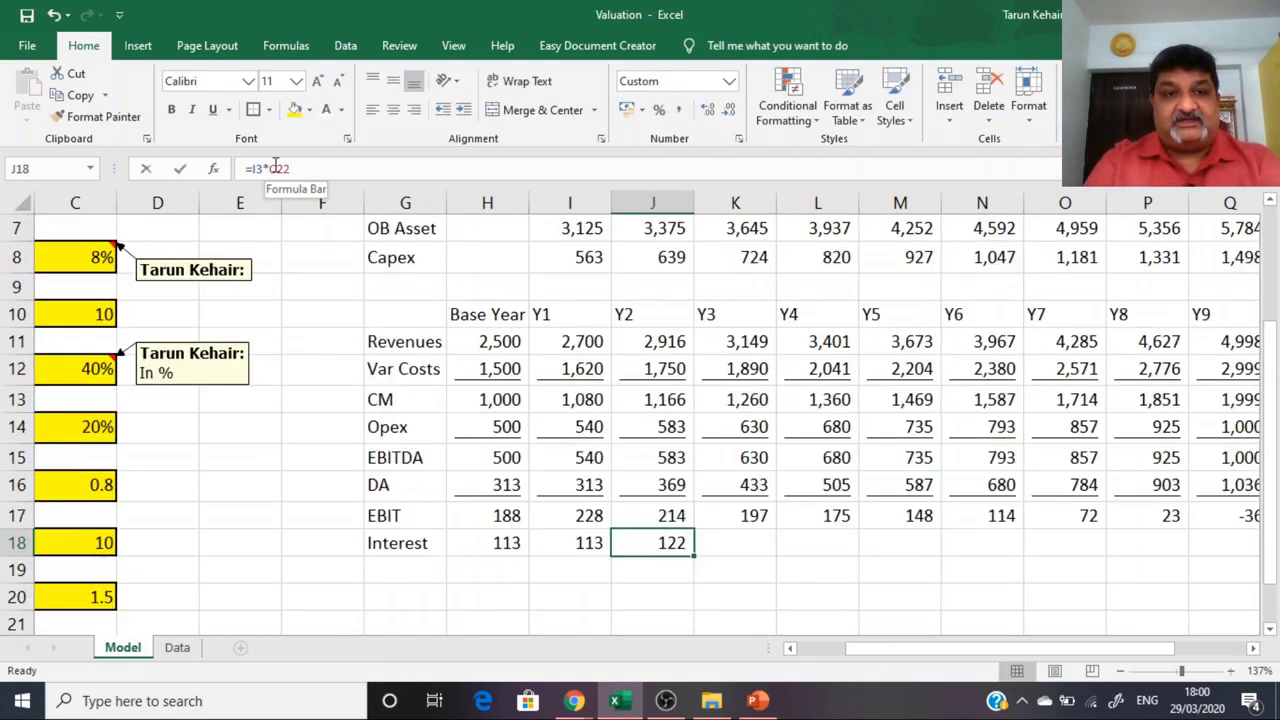
{"action": "left_click", "coordinate": [268, 170]}
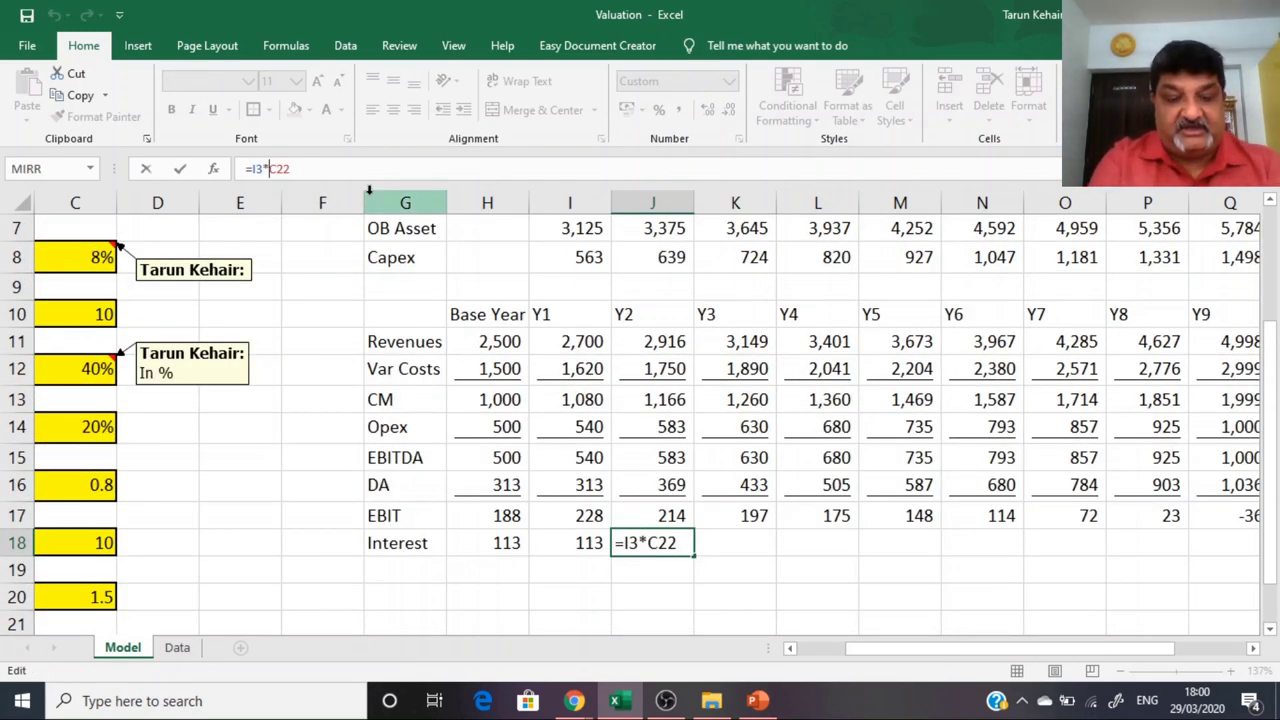
{"action": "key", "text": "F4"}
{"action": "key", "text": "Return"}
{"action": "key", "text": "Up"}
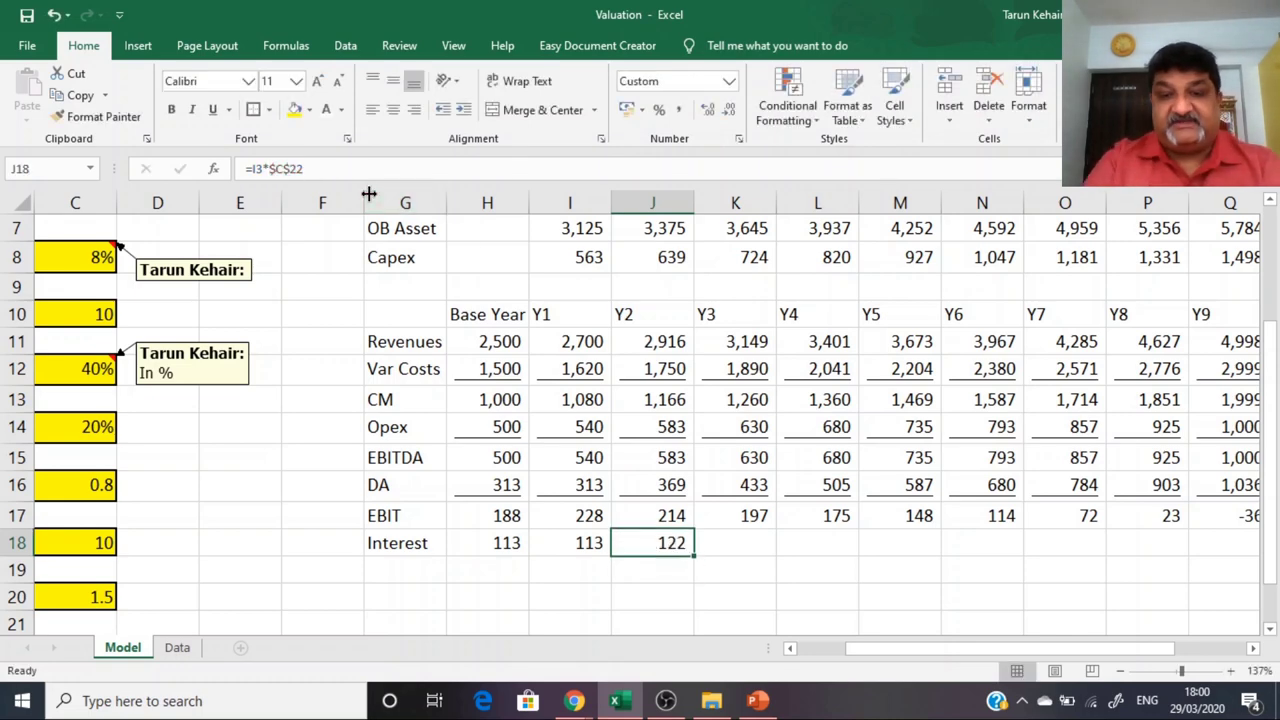
{"action": "left_click_drag", "start_coordinate": [695, 552], "coordinate": [986, 538]}
Step: Check the Interest row from base year through Y10, ending at 225
{"action": "key", "text": "Left"}
{"action": "key", "text": "Left"}
{"action": "key", "text": "Left"}
{"action": "key", "text": "Left"}
{"action": "key", "text": "Left"}
{"action": "key", "text": "Left"}
{"action": "key", "text": "Left"}
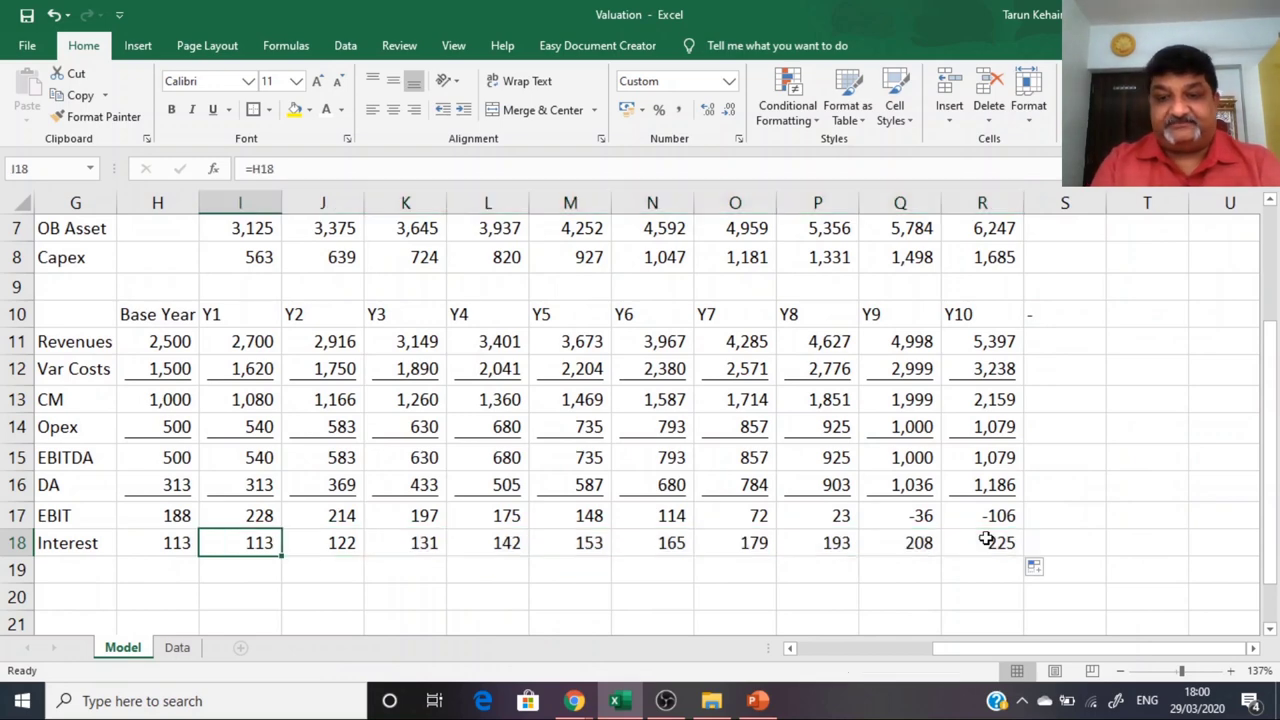
{"action": "key", "text": "Right"}
{"action": "key", "text": "Right"}
{"action": "key", "text": "Right"}
{"action": "key", "text": "Right"}
{"action": "key", "text": "Right"}
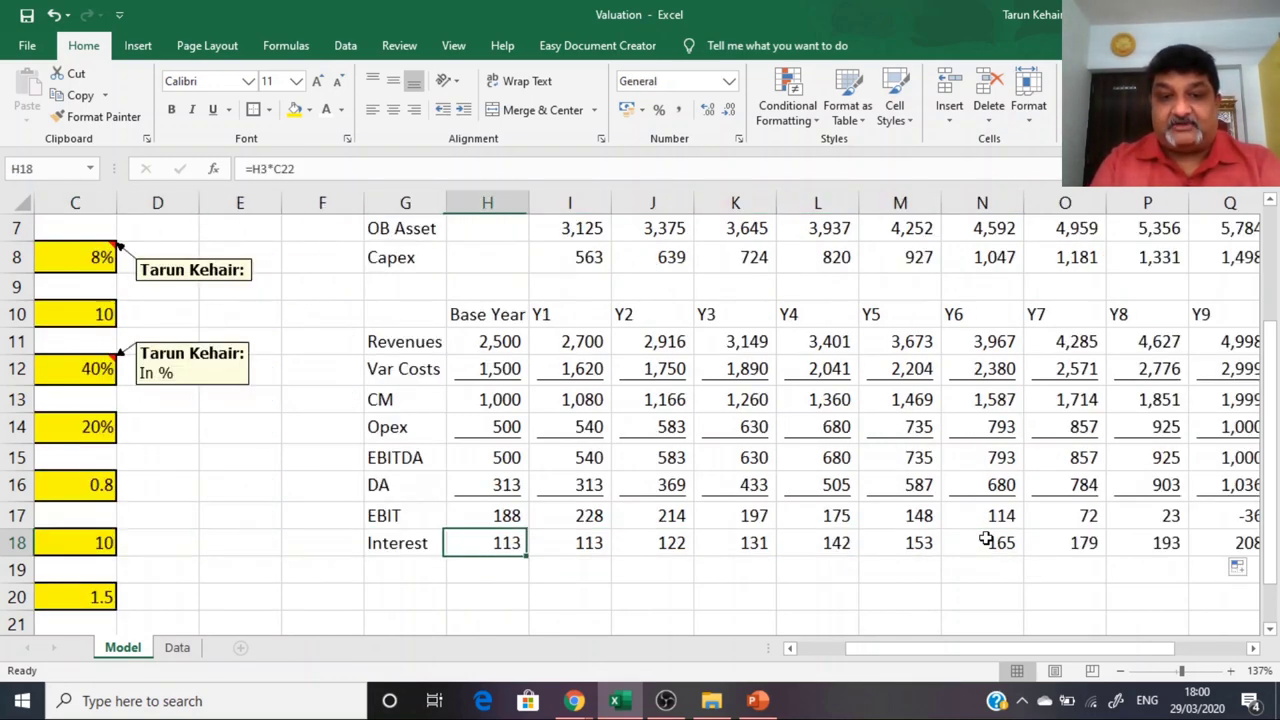
{"action": "key", "text": "ctrl+shift+Right"}
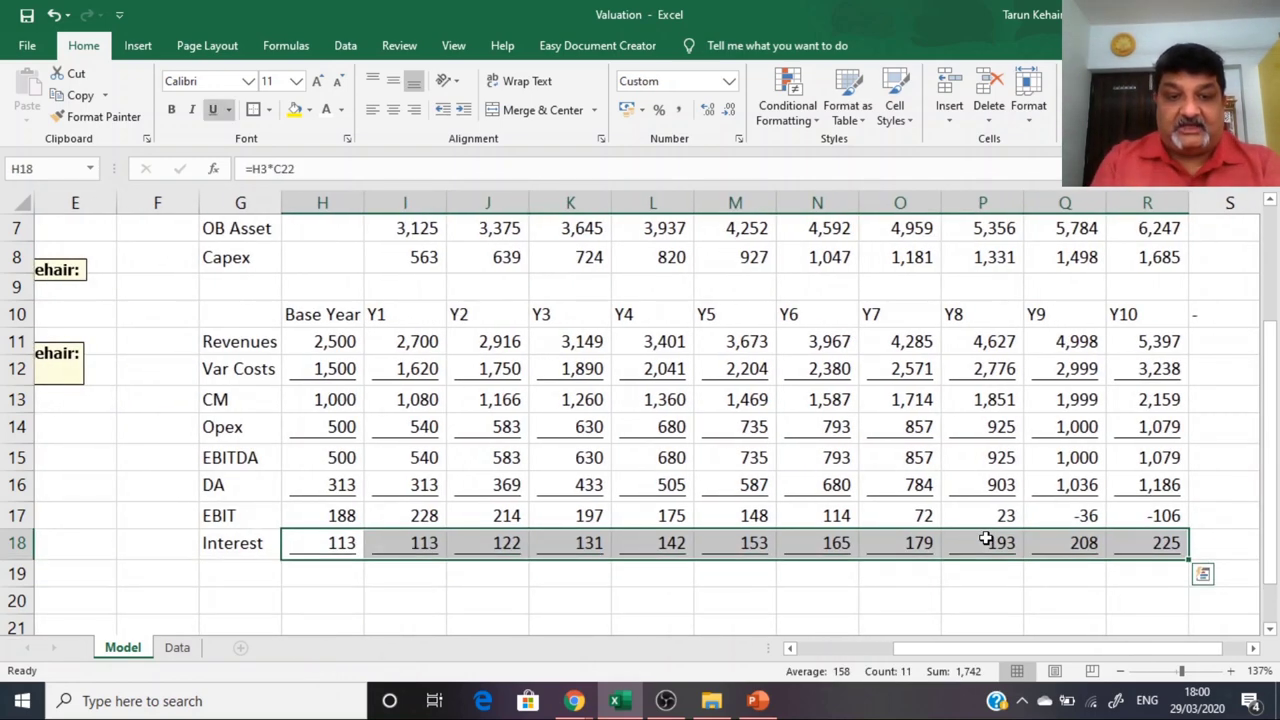
{"action": "key", "text": "Down"}
{"action": "key", "text": "Left"}
Step: Label row 19 'PBT' and enter the base-year PBT as =H17-H18
{"action": "type", "text": "PBT"}
{"action": "key", "text": "Right"}
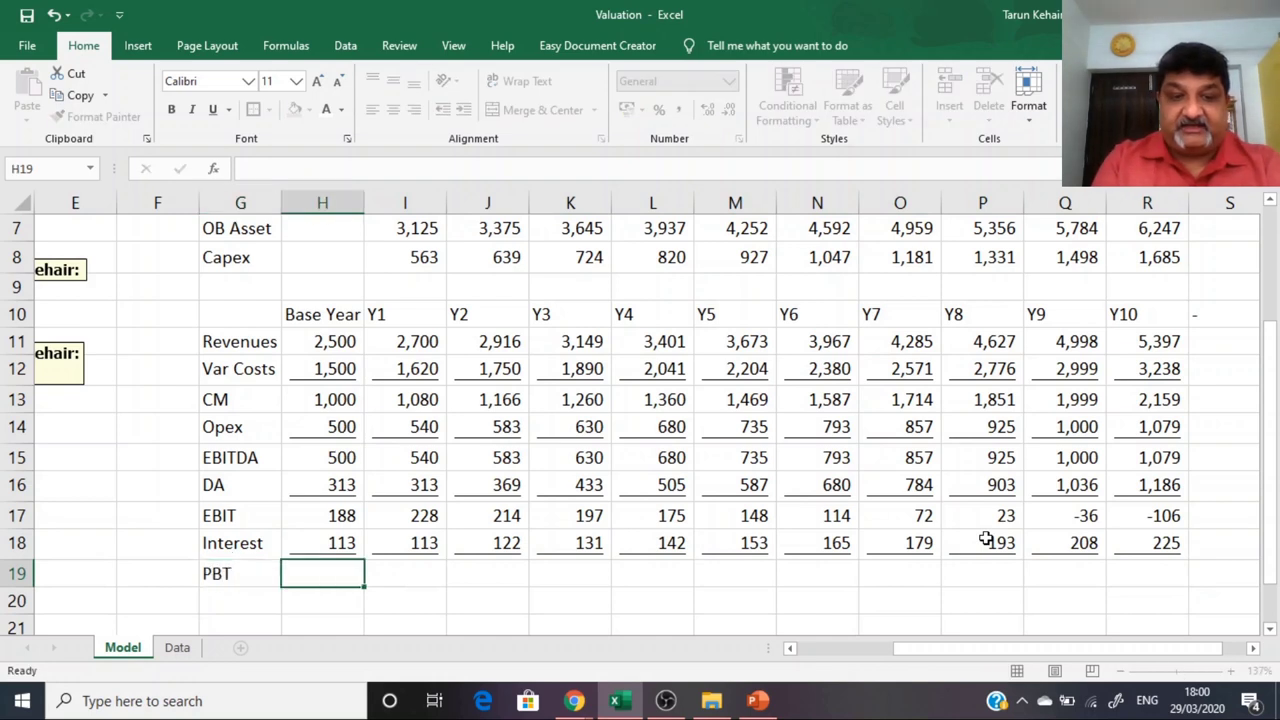
{"action": "type", "text": "="}
{"action": "key", "text": "Up"}
{"action": "key", "text": "Up"}
{"action": "type", "text": "-"}
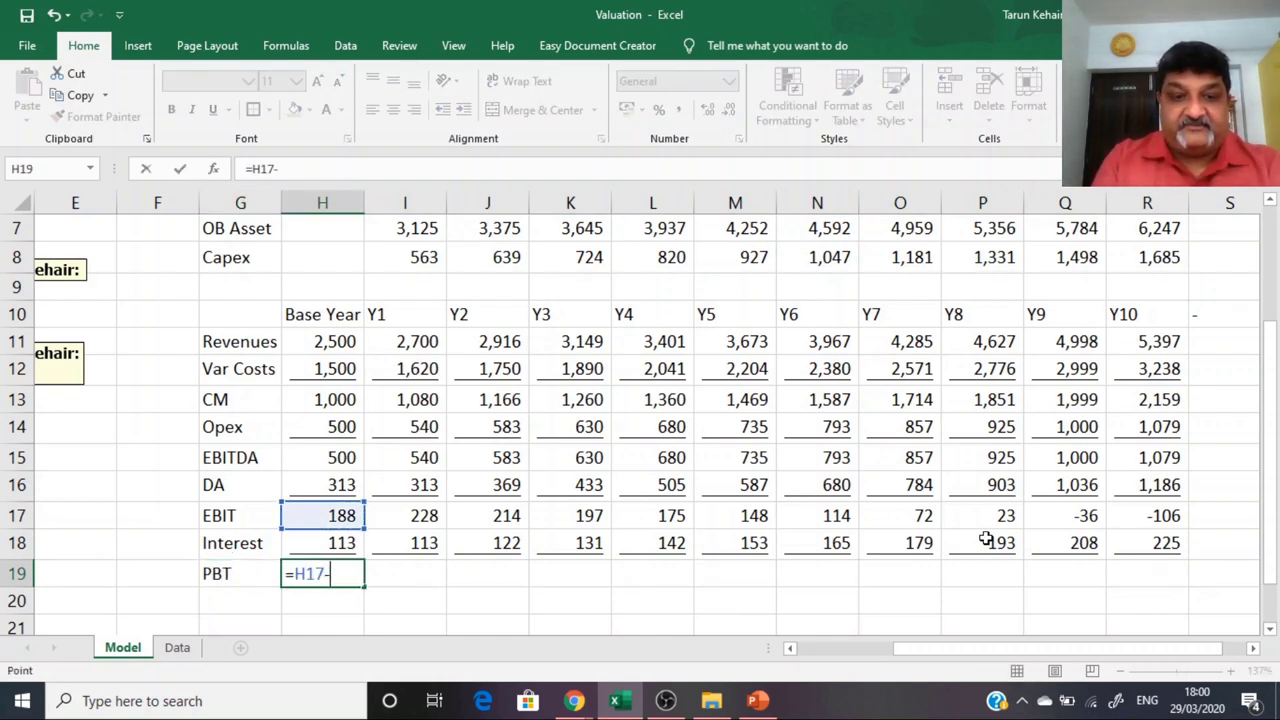
{"action": "key", "text": "Up"}
{"action": "key", "text": "Return"}
Step: Copy the PBT formula across Y1 to Y10
{"action": "key", "text": "Up"}
{"action": "key", "text": "ctrl+c"}
{"action": "key", "text": "Right"}
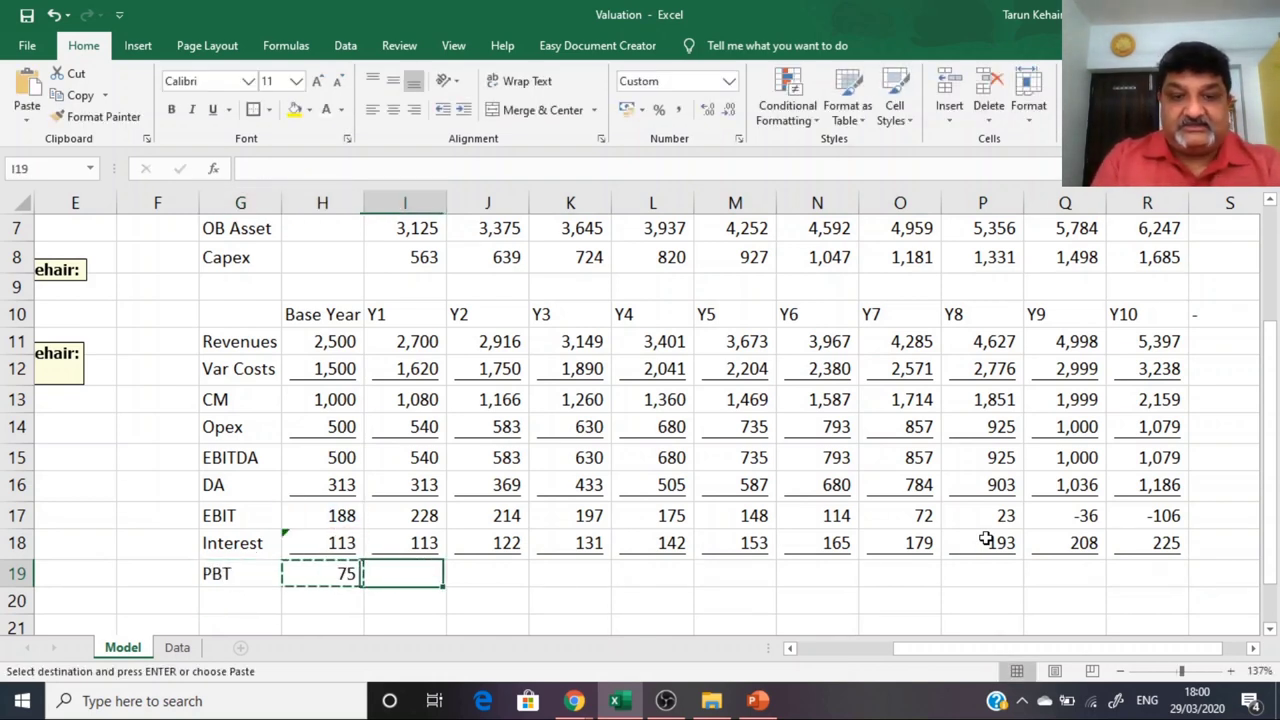
{"action": "key", "text": "shift+Right"}
{"action": "key", "text": "shift+Right"}
{"action": "key", "text": "shift+Right"}
{"action": "key", "text": "shift+Right"}
{"action": "key", "text": "shift+Right"}
{"action": "key", "text": "shift+Right"}
{"action": "key", "text": "shift+Right"}
{"action": "key", "text": "shift+Right"}
{"action": "key", "text": "shift+Right"}
{"action": "key", "text": "Return"}
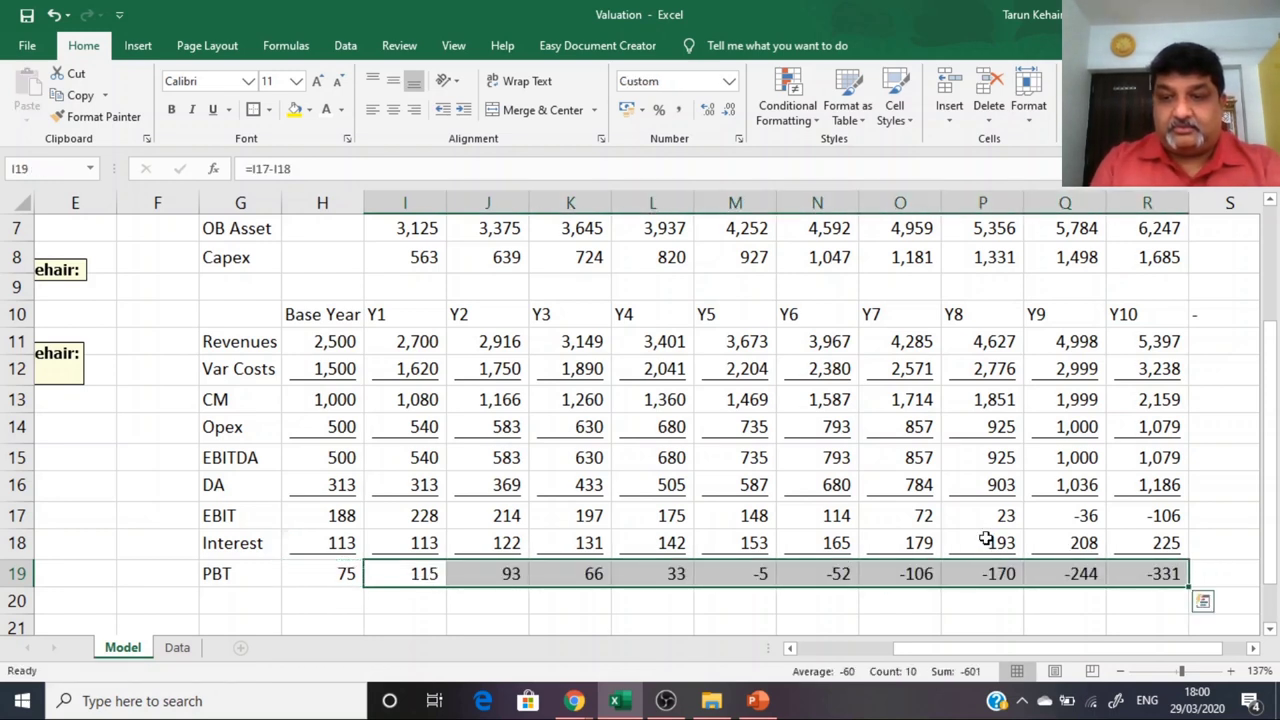
{"action": "key", "text": "Down"}
Step: Select the Interest row H18:R18 and ignore its error flags
{"action": "key", "text": "Up"}
{"action": "key", "text": "Up"}
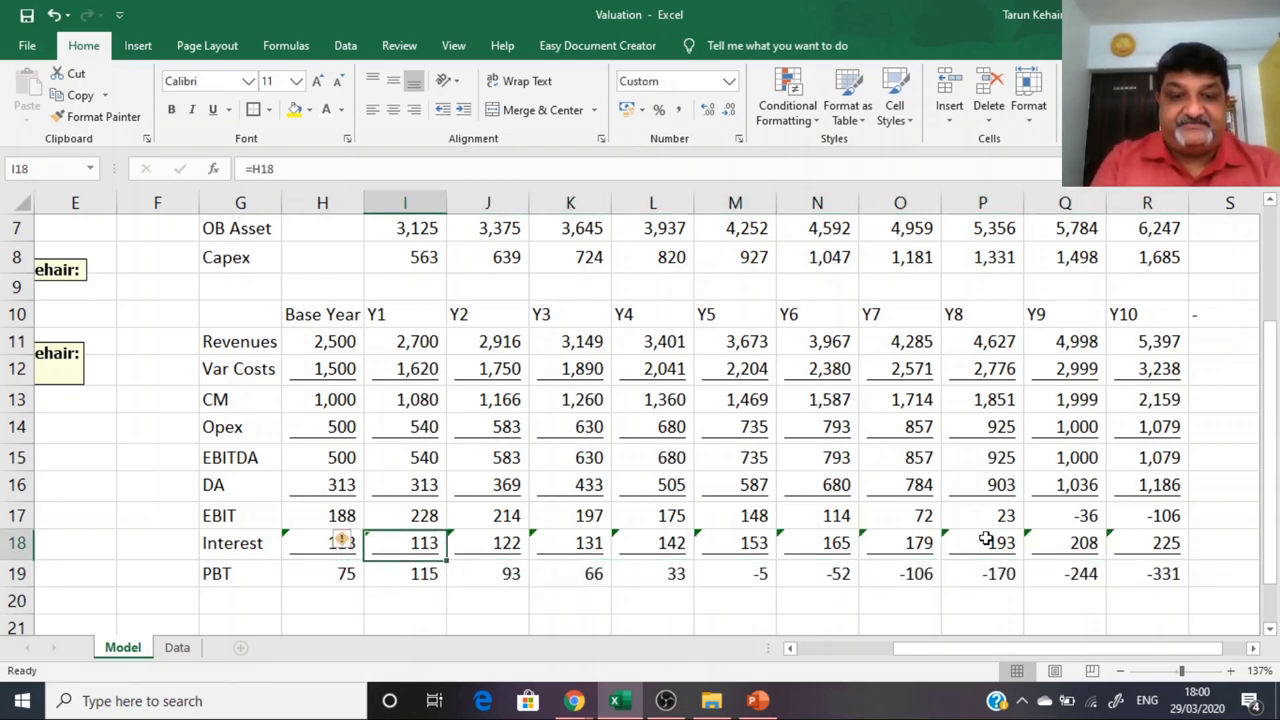
{"action": "key", "text": "Left"}
{"action": "key", "text": "ctrl+shift+Right"}
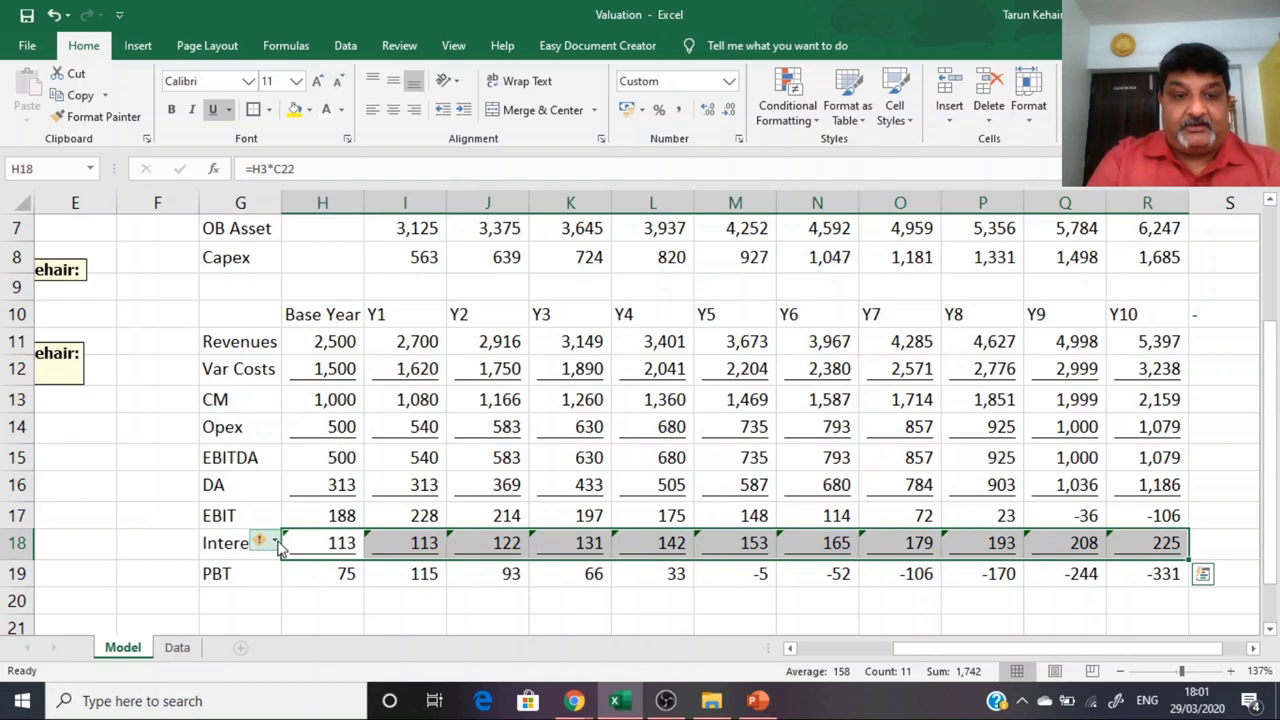
{"action": "left_click", "coordinate": [260, 542]}
{"action": "left_click", "coordinate": [290, 475]}
Step: Add a 'Taxes' row label in G20 under PBT
{"action": "key", "text": "Down"}
{"action": "key", "text": "Down"}
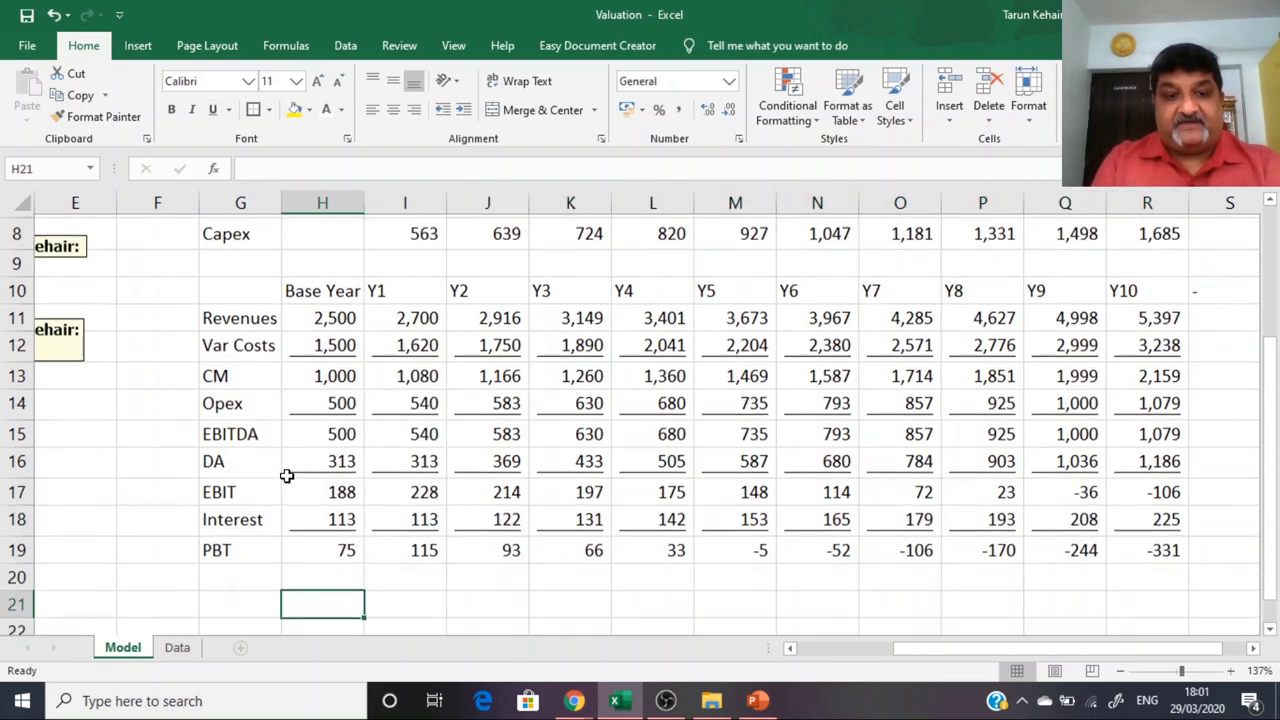
{"action": "key", "text": "Left"}
{"action": "type", "text": "Ta"}
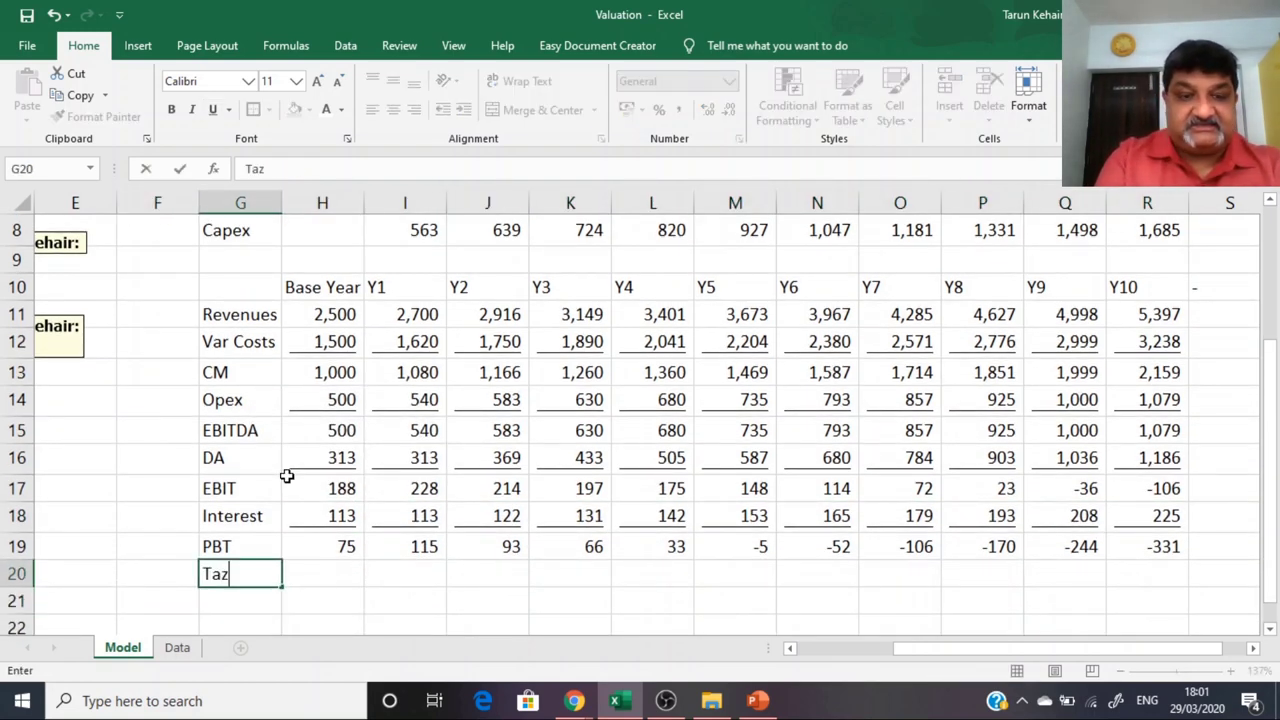
{"action": "type", "text": "xes"}
{"action": "key", "text": "Return"}
Step: Add a 'Tax Rates' label in B24 in the assumptions list
{"action": "key", "text": "Down"}
{"action": "key", "text": "Down"}
{"action": "key", "text": "Left"}
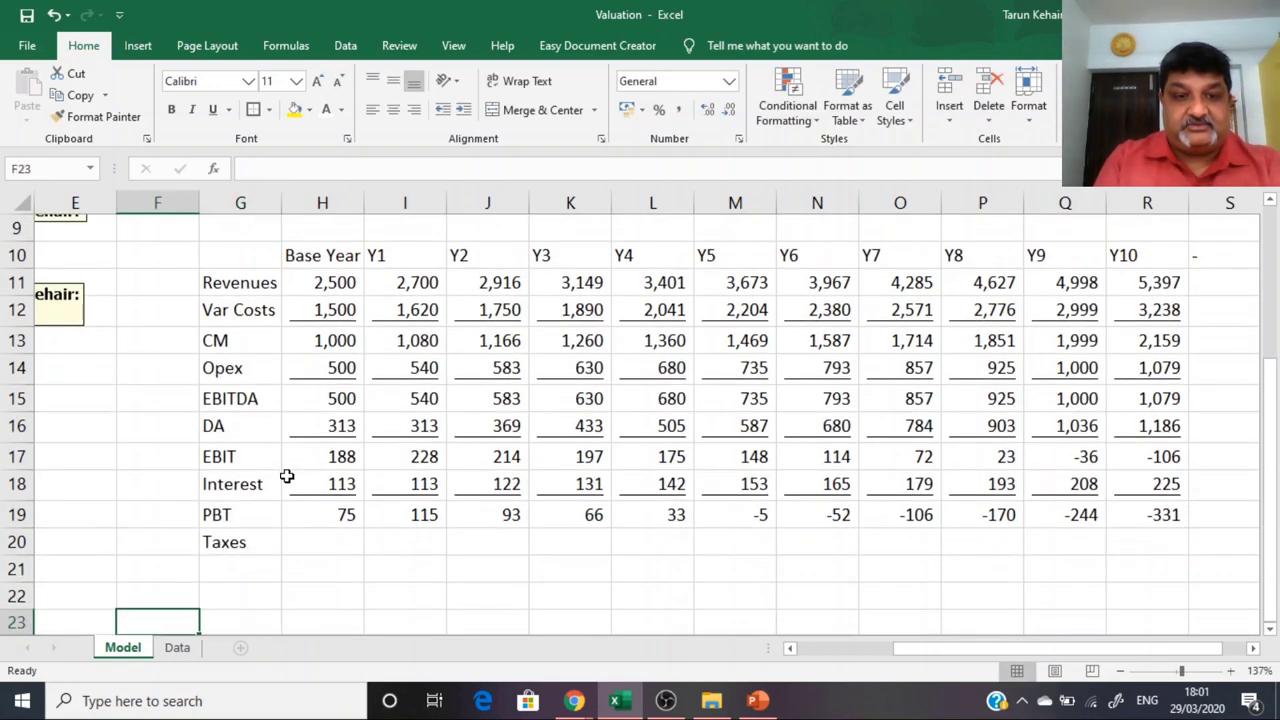
{"action": "key", "text": "Left"}
{"action": "key", "text": "Left"}
{"action": "key", "text": "Left"}
{"action": "key", "text": "Left"}
{"action": "key", "text": "Left"}
{"action": "key", "text": "Down"}
{"action": "key", "text": "Right"}
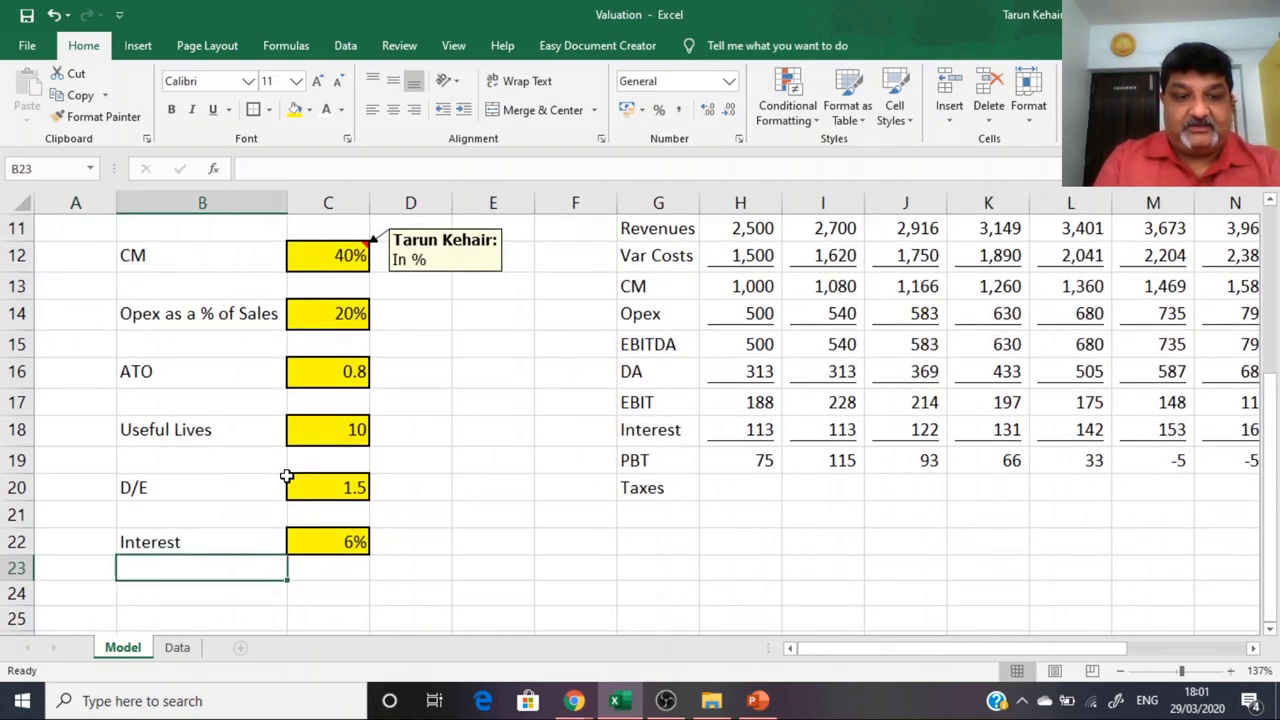
{"action": "type", "text": "Tax Rate"}
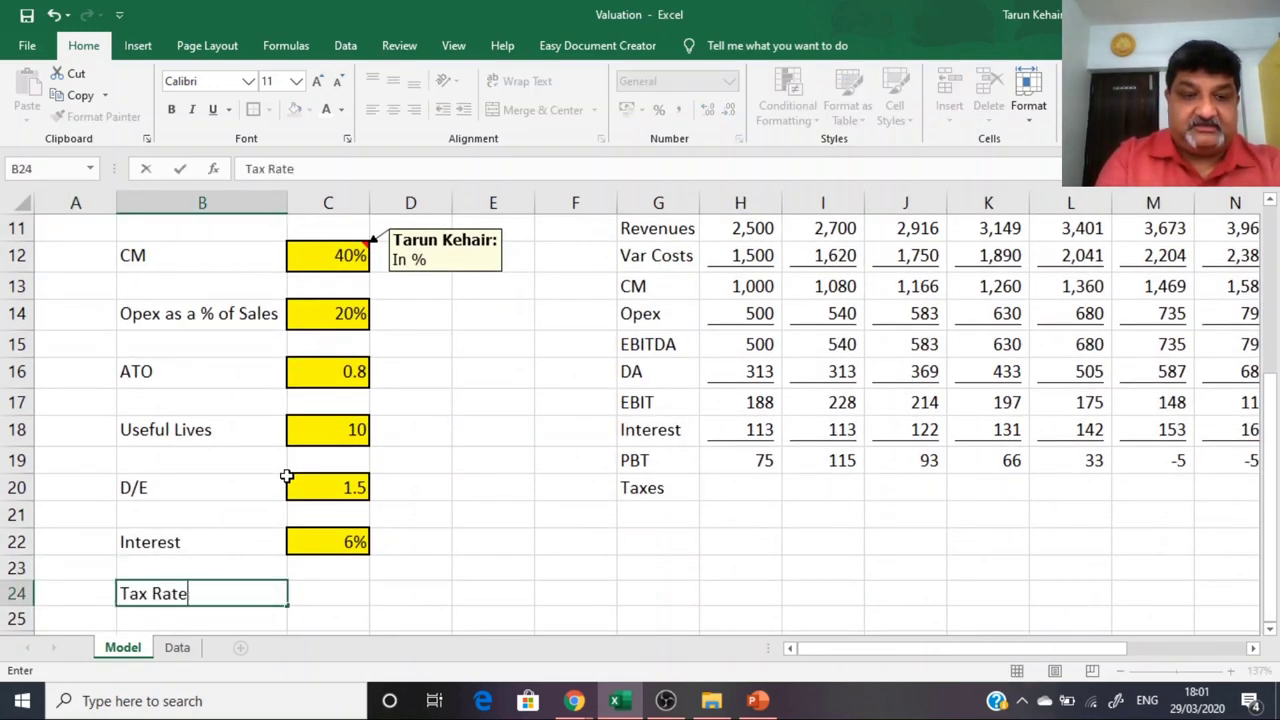
{"action": "key", "text": "Return"}
Step: Copy the yellow 6% input format from C22 to C24 and enter a 30% tax rate
{"action": "key", "text": "Up"}
{"action": "key", "text": "Up"}
{"action": "key", "text": "Up"}
{"action": "key", "text": "Right"}
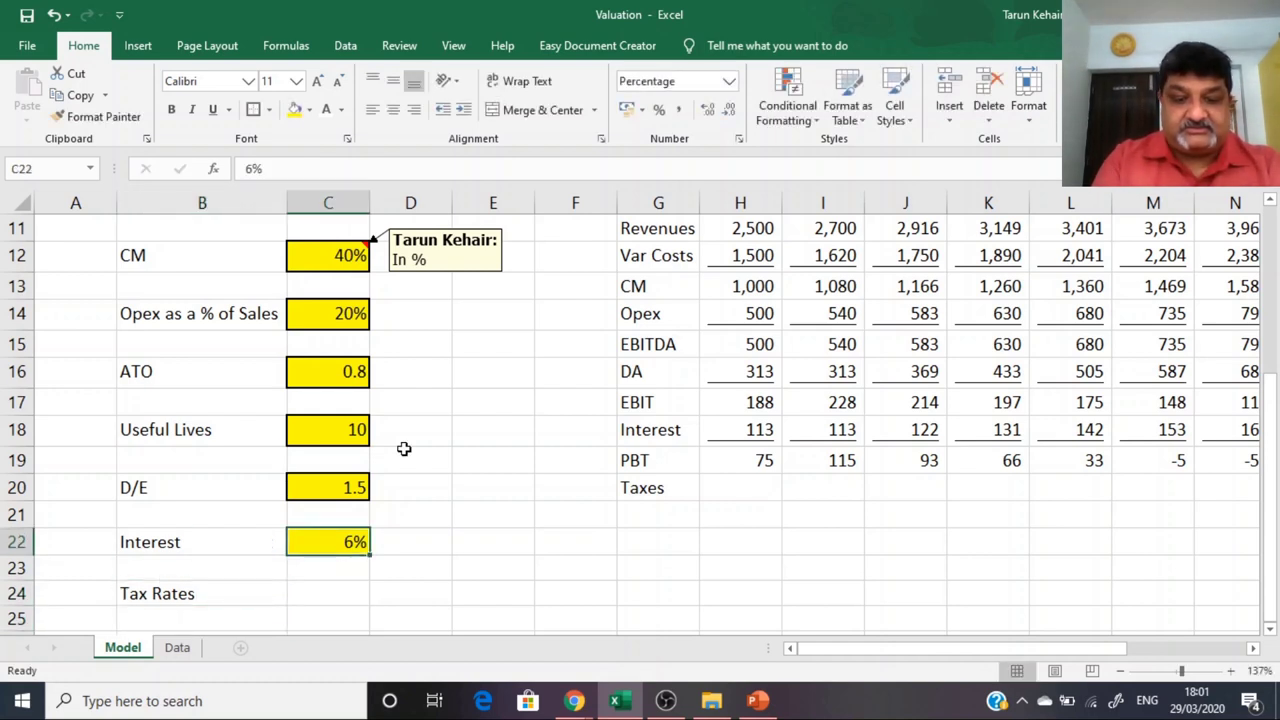
{"action": "key", "text": "ctrl+c"}
{"action": "key", "text": "Down"}
{"action": "key", "text": "Down"}
{"action": "key", "text": "Return"}
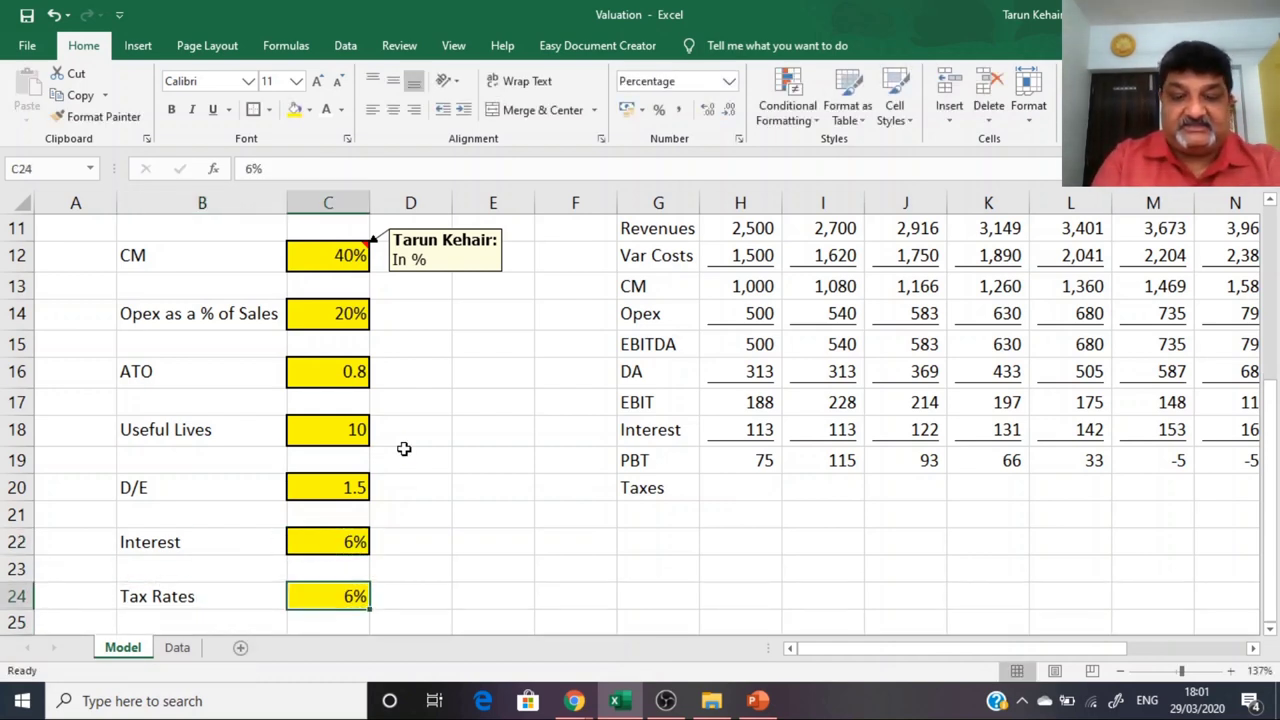
{"action": "type", "text": "30"}
{"action": "key", "text": "Return"}
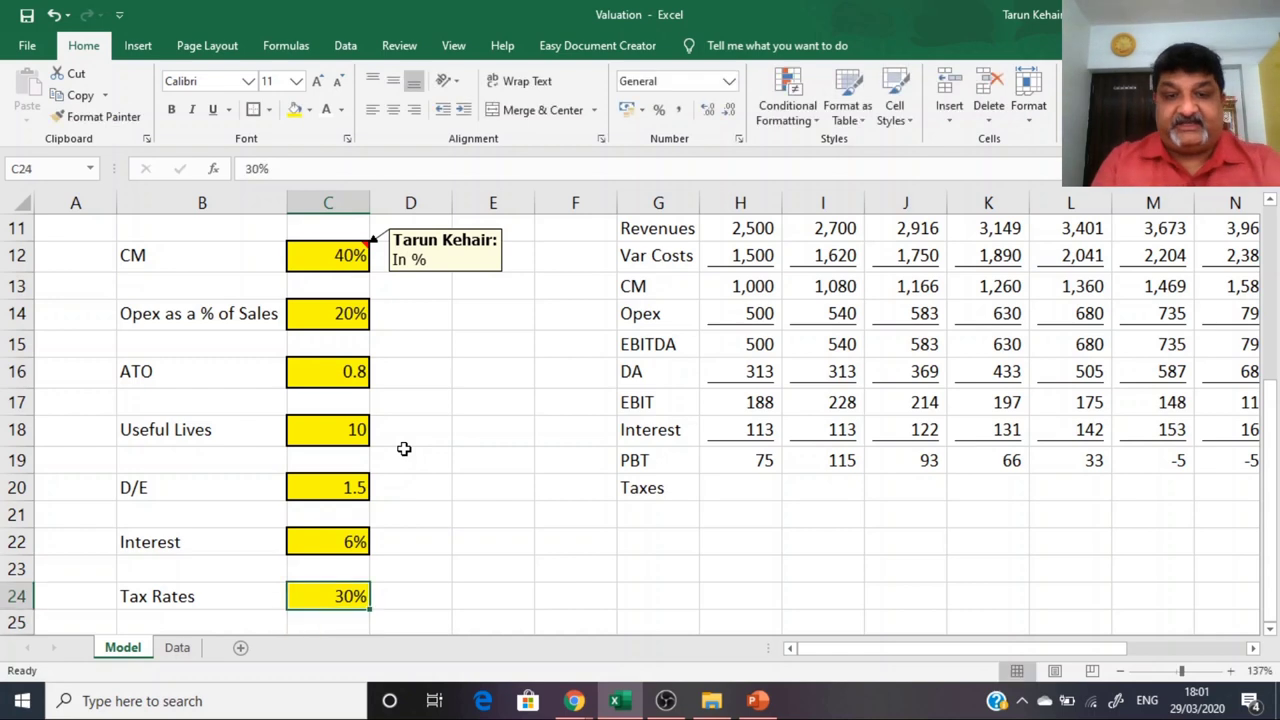
{"action": "key", "text": "Up"}
{"action": "key", "text": "Up"}
{"action": "key", "text": "Up"}
{"action": "key", "text": "Up"}
{"action": "key", "text": "Up"}
{"action": "key", "text": "Right"}
{"action": "key", "text": "Right"}
{"action": "key", "text": "Right"}
{"action": "key", "text": "Right"}
{"action": "key", "text": "Right"}
Step: Enter the Base Year Taxes in H20 as PBT times the 30% rate, =H19*C24
{"action": "type", "text": "=H19*D24"}
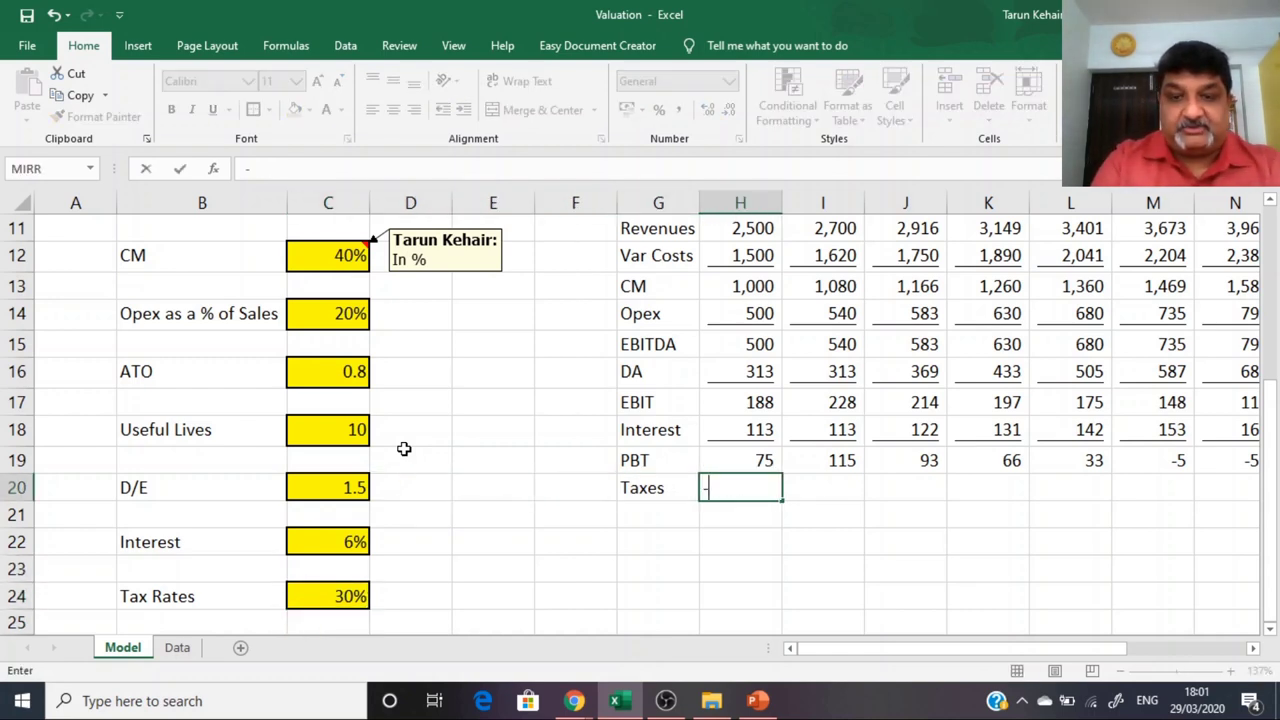
{"action": "key", "text": "ctrl+Return"}
{"action": "type", "text": "="}
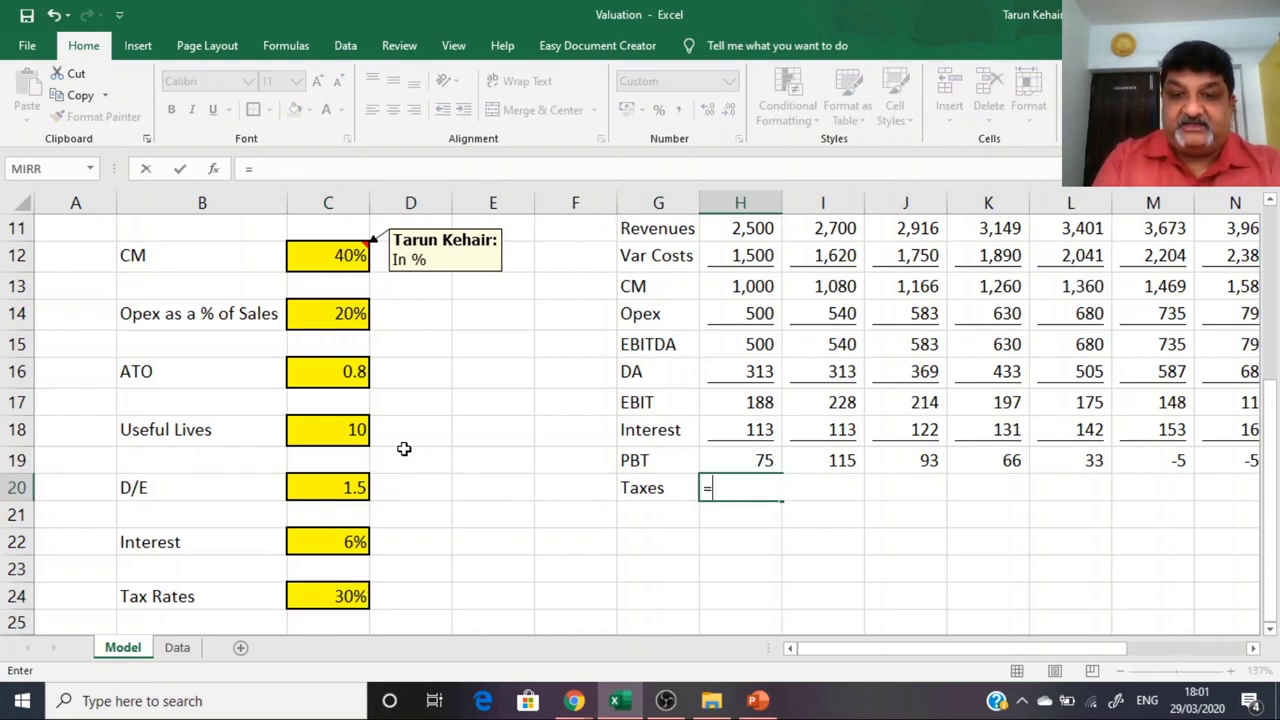
{"action": "key", "text": "Up"}
{"action": "type", "text": "*"}
{"action": "key", "text": "Left"}
{"action": "key", "text": "Left"}
{"action": "key", "text": "Left"}
{"action": "key", "text": "Down"}
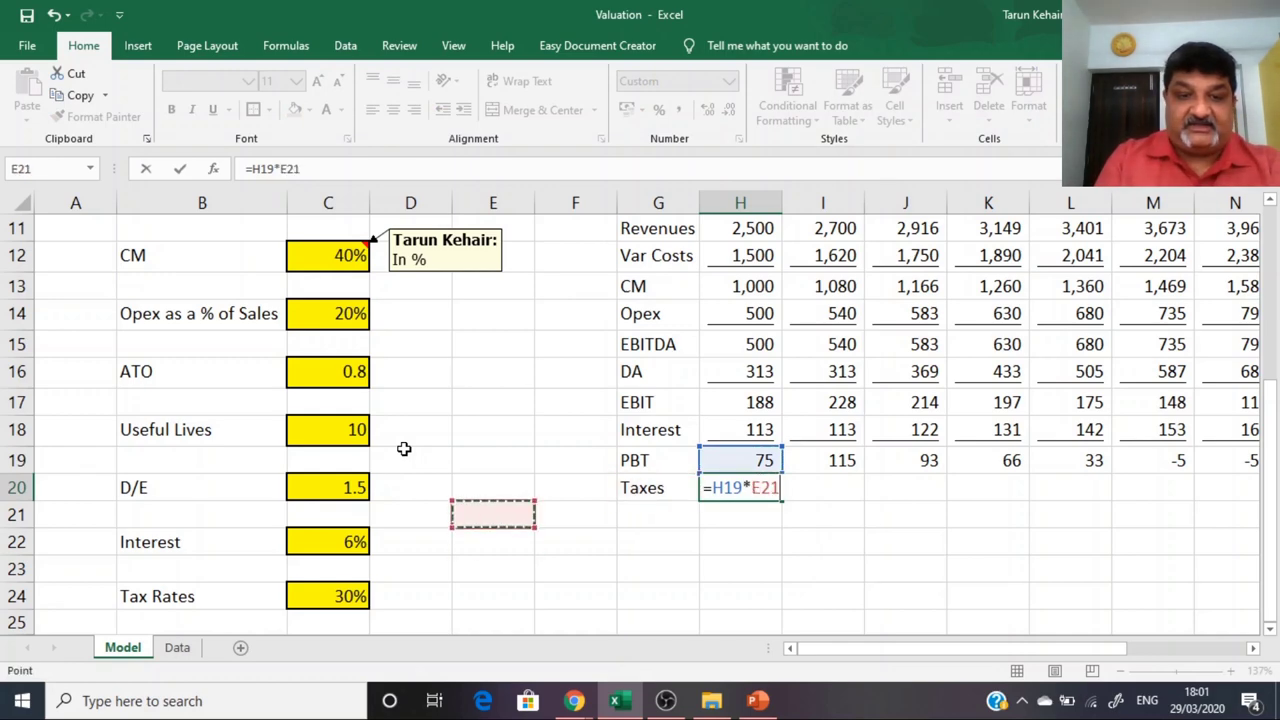
{"action": "key", "text": "Down"}
{"action": "key", "text": "Down"}
{"action": "key", "text": "Down"}
{"action": "key", "text": "Left"}
{"action": "key", "text": "Left"}
{"action": "key", "text": "Return"}
Step: Paste the Taxes formula into Y1 through Y10 and check the copied formula
{"action": "key", "text": "Up"}
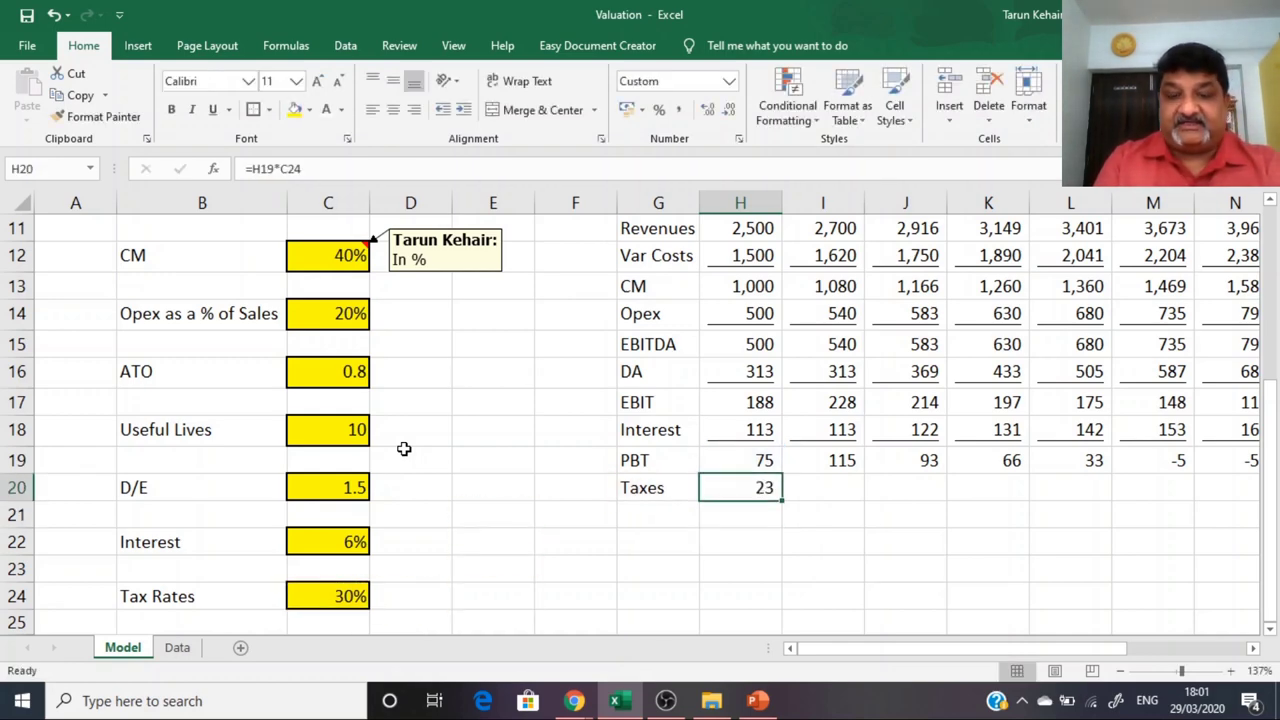
{"action": "key", "text": "ctrl+c"}
{"action": "key", "text": "Right"}
{"action": "key", "text": "shift+Right"}
{"action": "key", "text": "shift+Right"}
{"action": "key", "text": "shift+Right"}
{"action": "key", "text": "shift+Right"}
{"action": "key", "text": "shift+Right"}
{"action": "key", "text": "shift+Right"}
{"action": "key", "text": "shift+Right"}
{"action": "key", "text": "shift+Right"}
{"action": "key", "text": "shift+Right"}
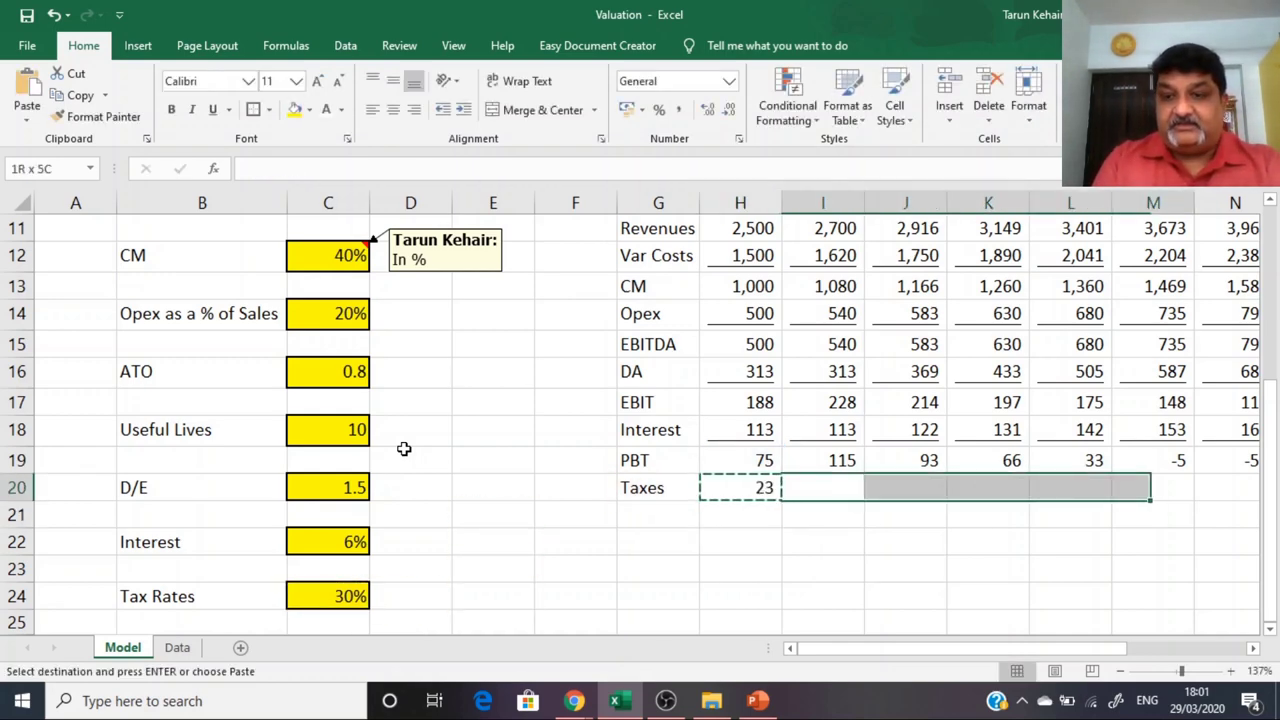
{"action": "key", "text": "Return"}
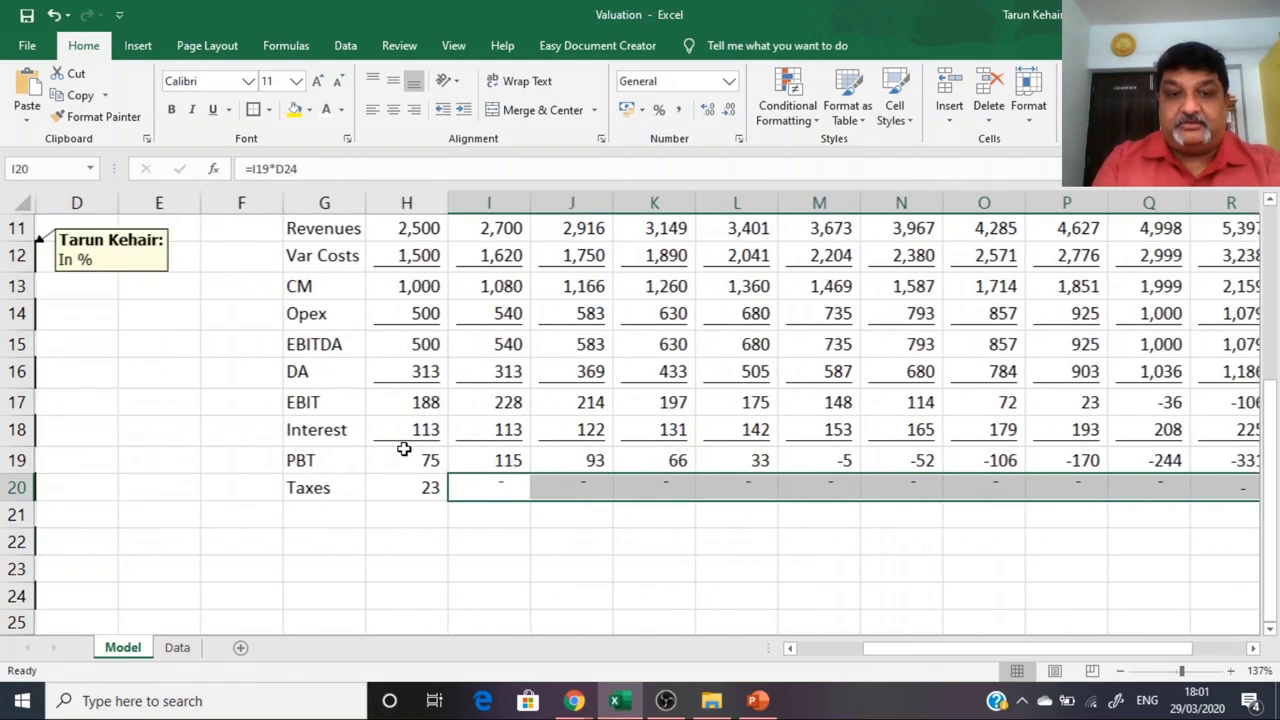
{"action": "key", "text": "shift+BackSpace"}
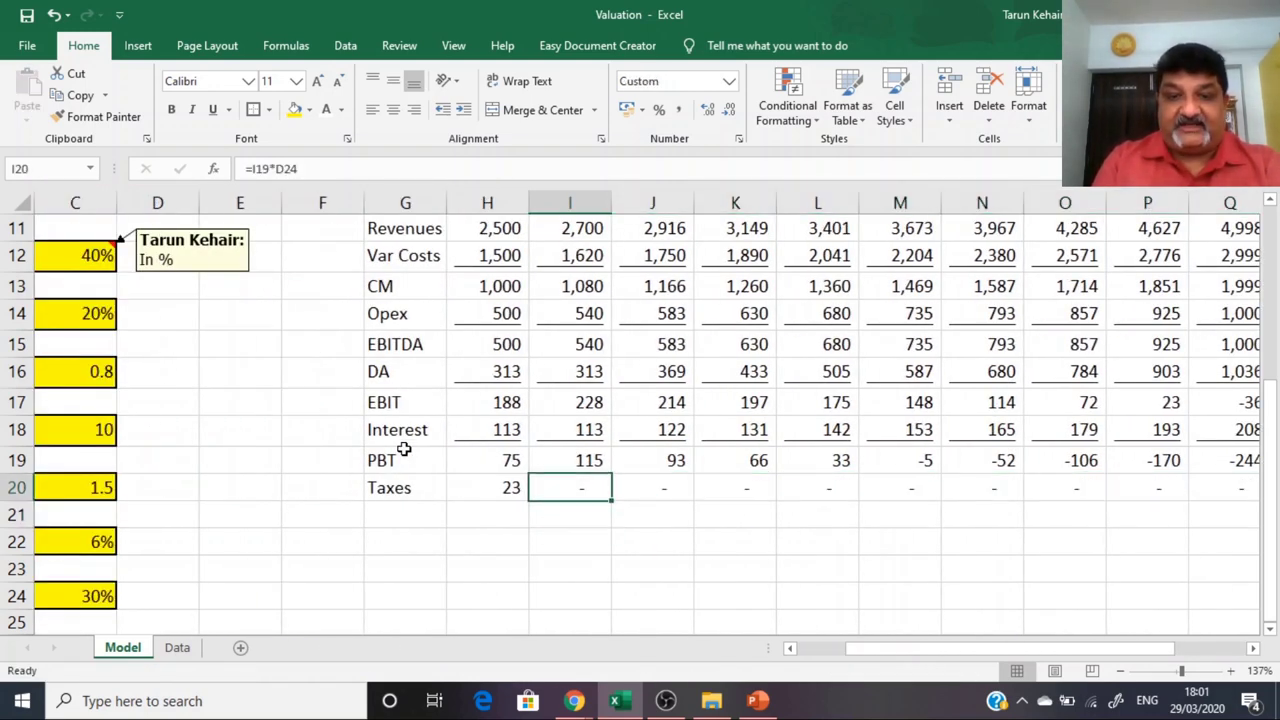
Step: Lock the rate as $C$24 in the Base Year Taxes formula and refill it through Y10
{"action": "key", "text": "Left"}
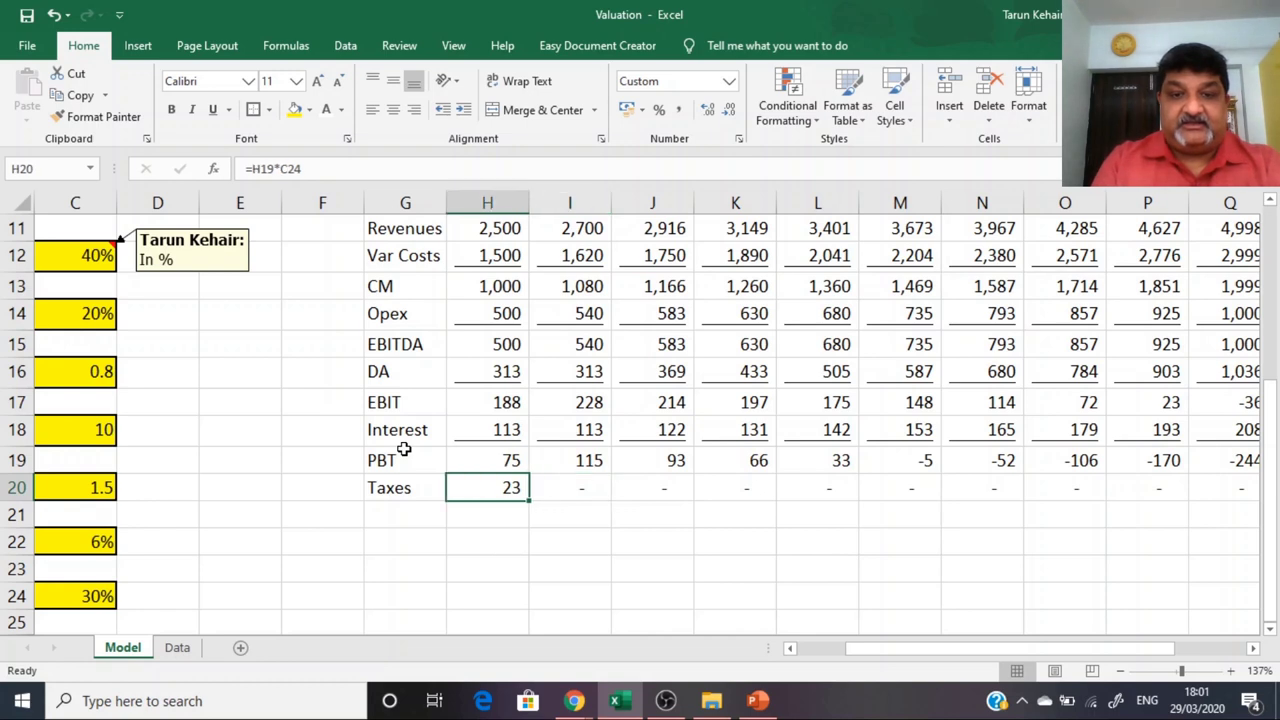
{"action": "left_click", "coordinate": [283, 169]}
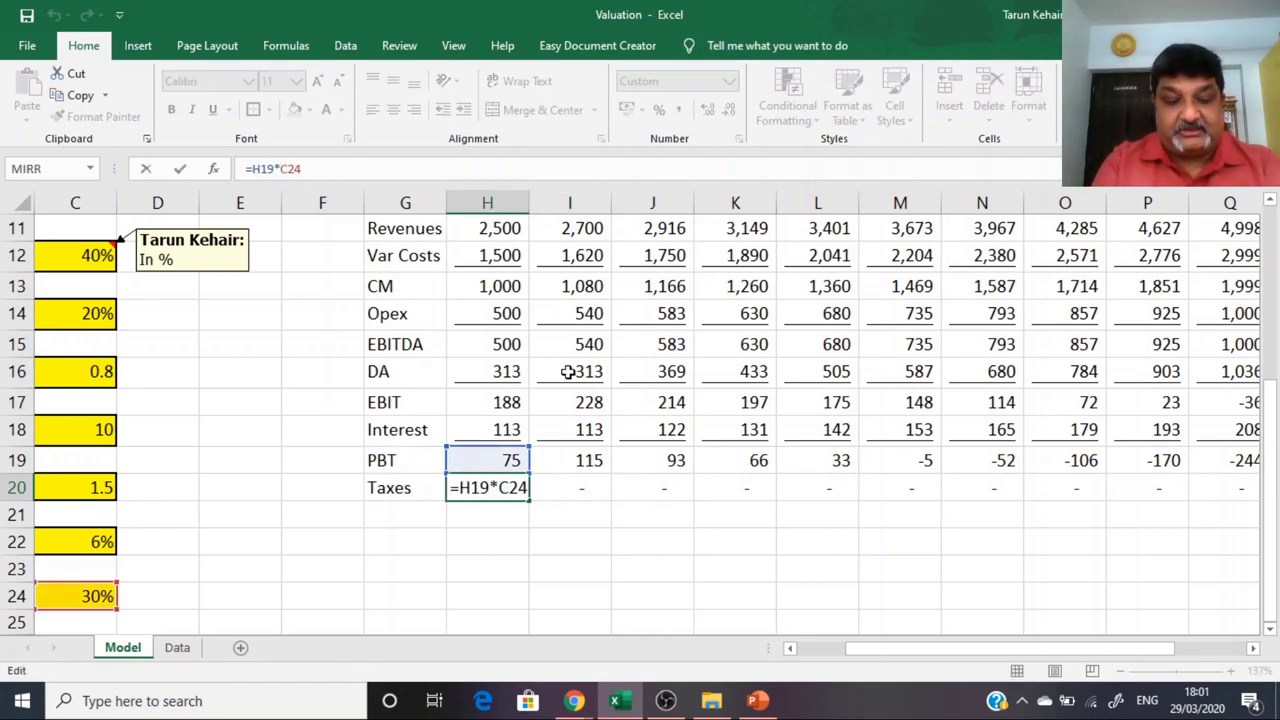
{"action": "key", "text": "F4"}
{"action": "key", "text": "ctrl+Return"}
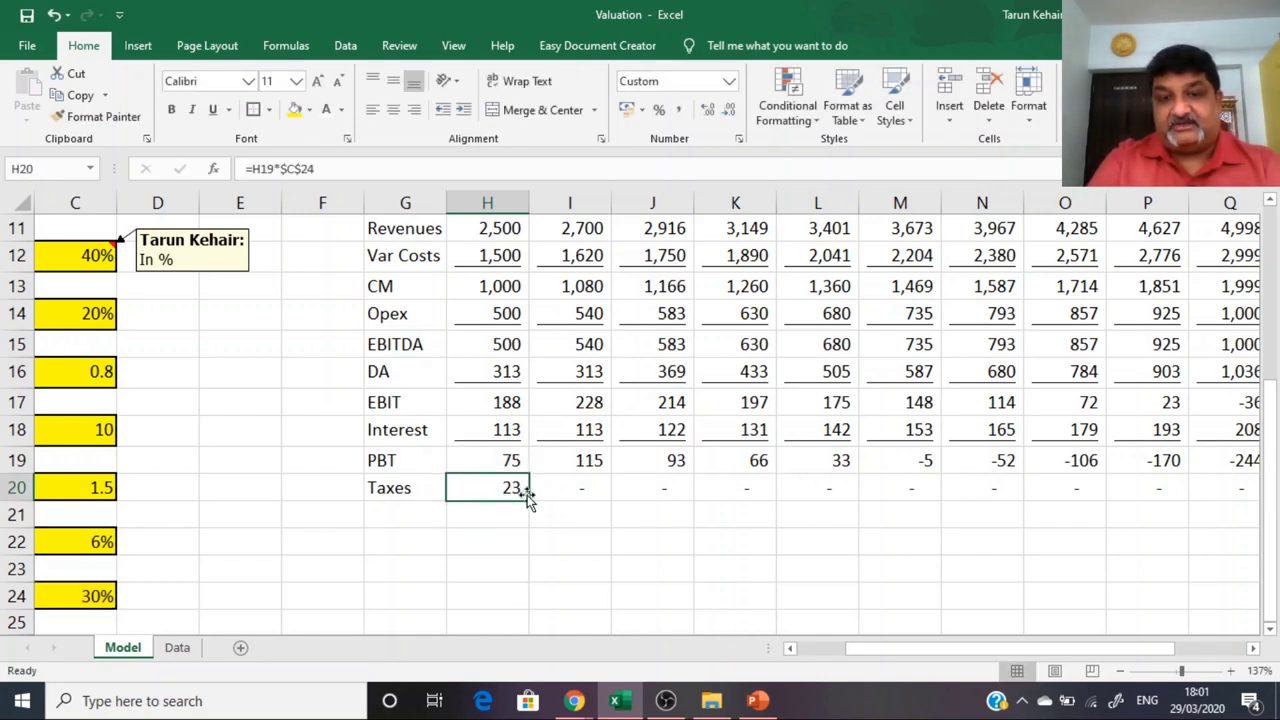
{"action": "left_click_drag", "start_coordinate": [530, 502], "coordinate": [1036, 518]}
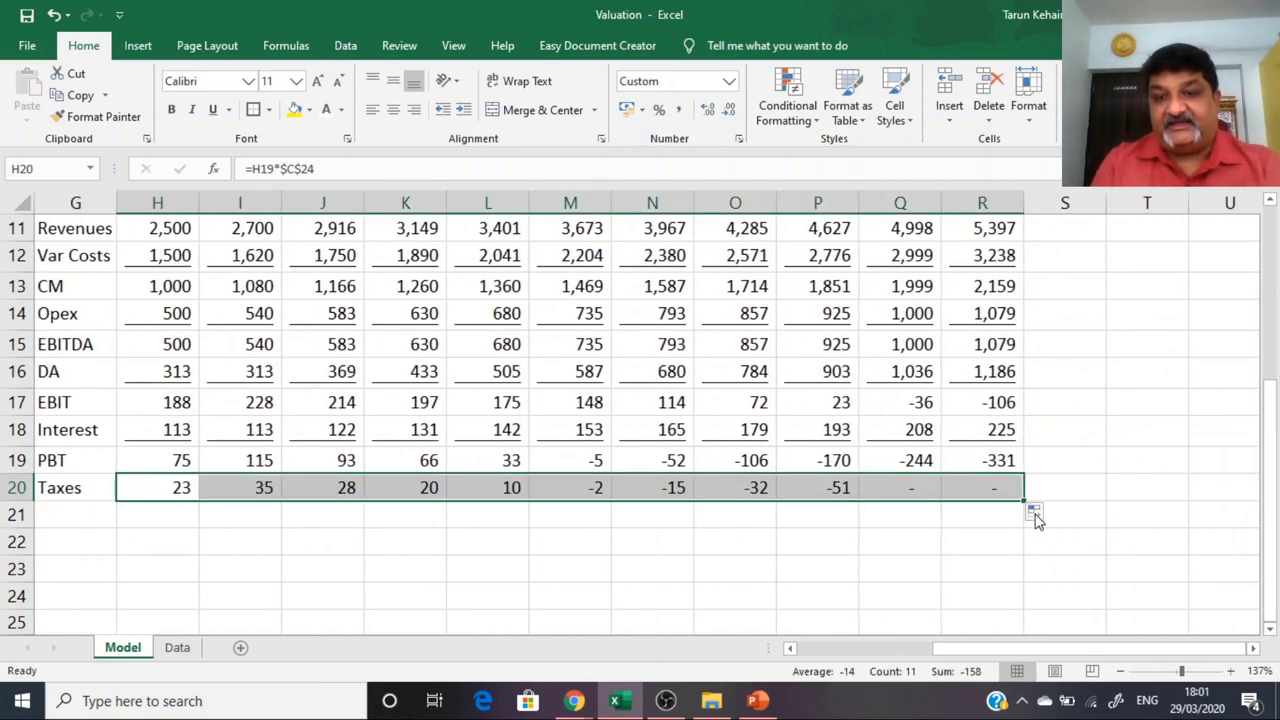
Step: Review the Taxes, PBT, EBITDA and DA figures across the later years
{"action": "key", "text": "Left"}
{"action": "key", "text": "Left"}
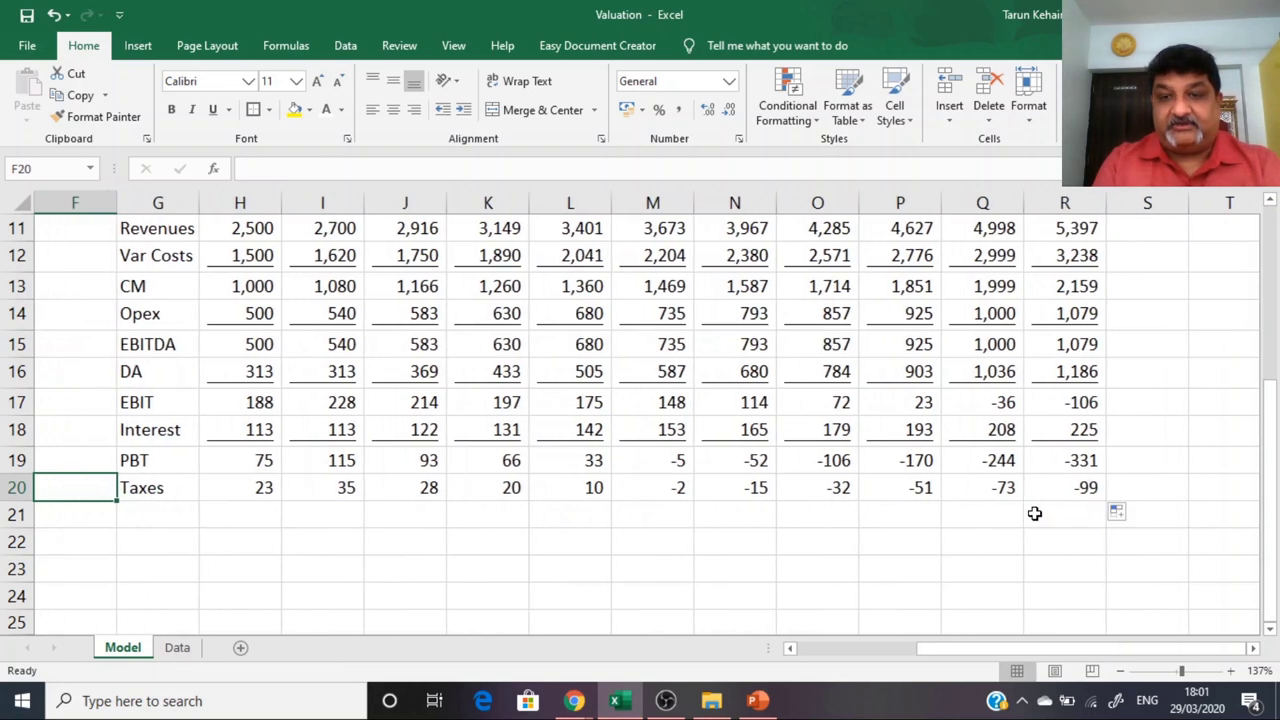
{"action": "key", "text": "Right"}
{"action": "key", "text": "Right"}
{"action": "key", "text": "Right"}
{"action": "key", "text": "Right"}
{"action": "key", "text": "Right"}
{"action": "key", "text": "Right"}
{"action": "key", "text": "Right"}
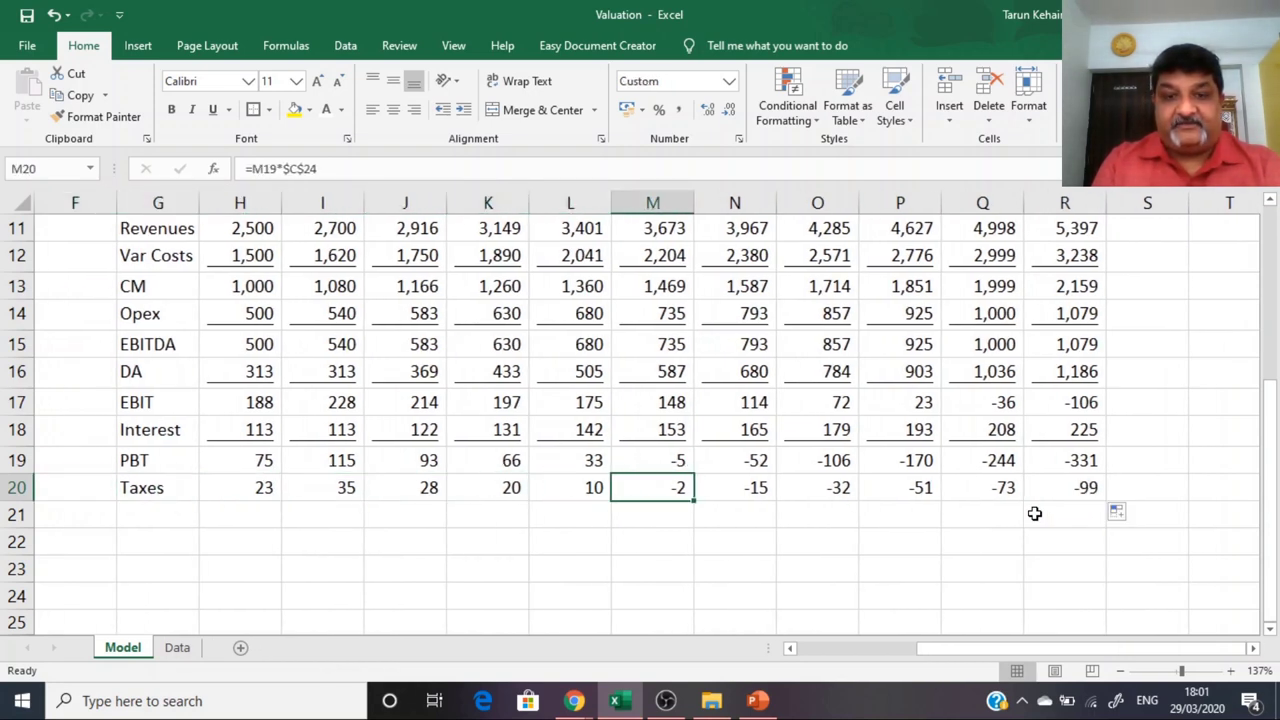
{"action": "key", "text": "Up"}
{"action": "key", "text": "Right"}
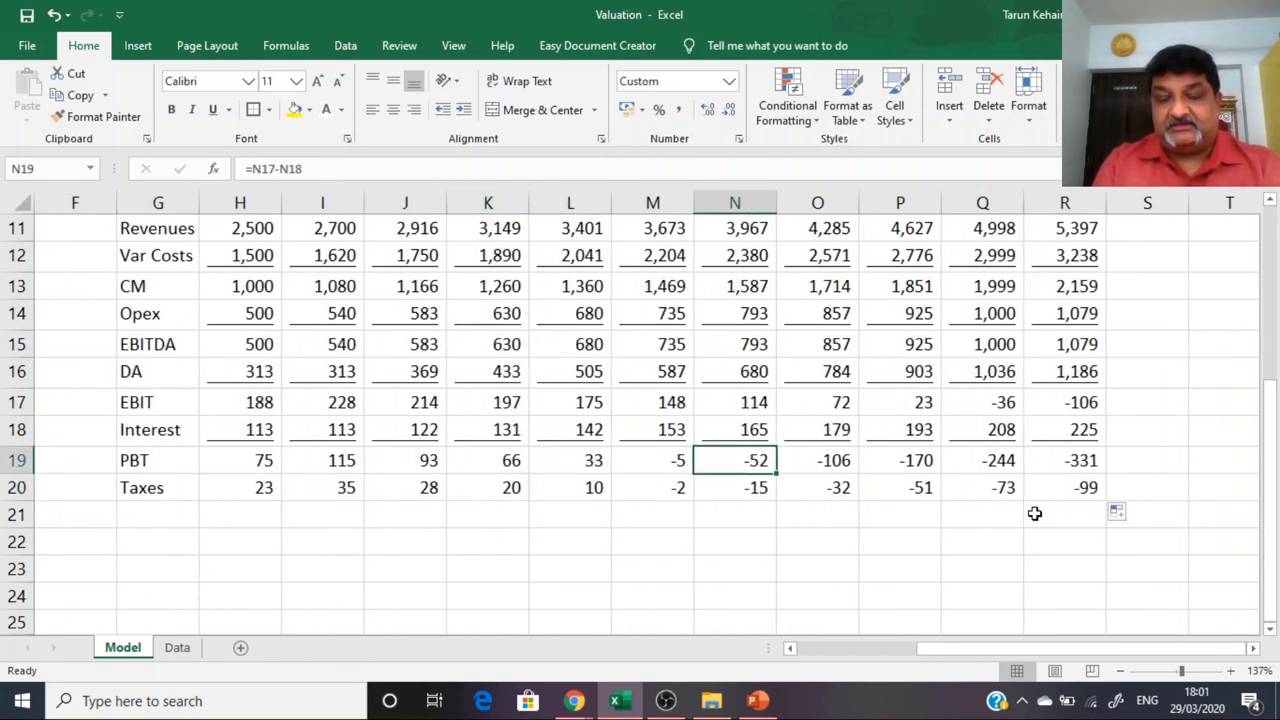
{"action": "key", "text": "Right"}
{"action": "key", "text": "Right"}
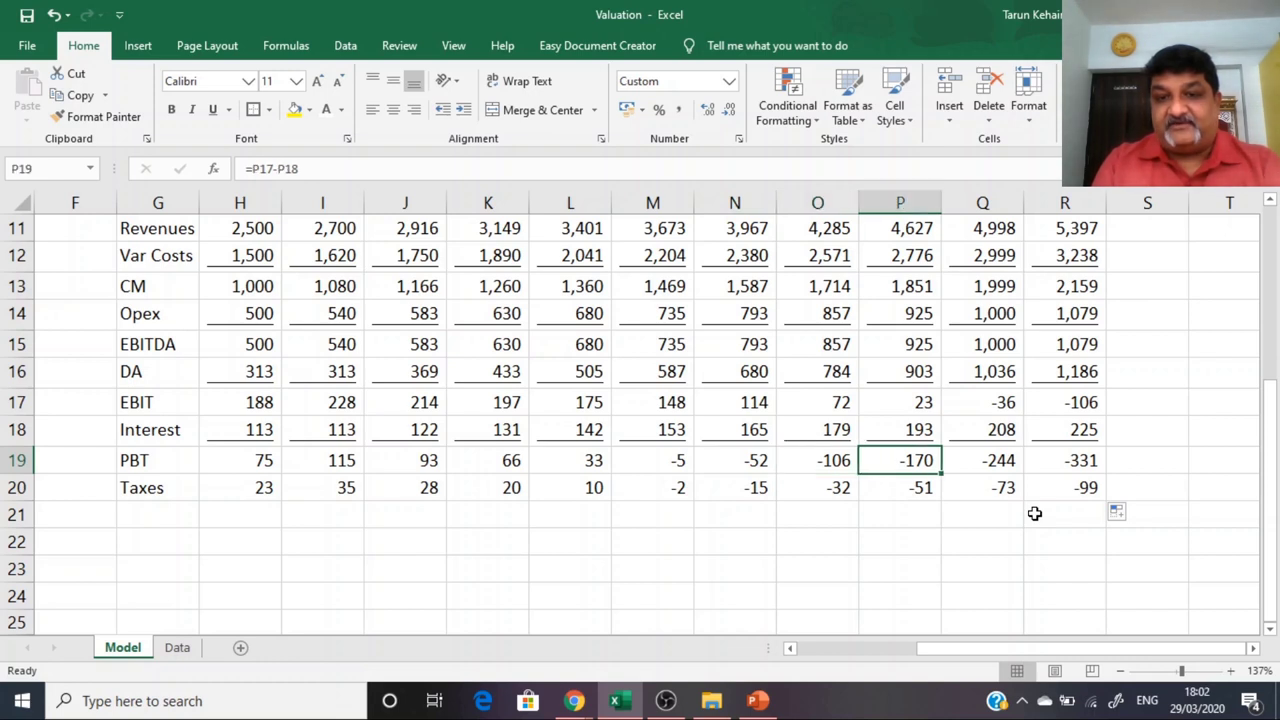
{"action": "key", "text": "Right"}
{"action": "key", "text": "Right"}
{"action": "key", "text": "Right"}
{"action": "key", "text": "Left"}
{"action": "key", "text": "Left"}
{"action": "key", "text": "Left"}
{"action": "key", "text": "Left"}
{"action": "key", "text": "Left"}
{"action": "key", "text": "Left"}
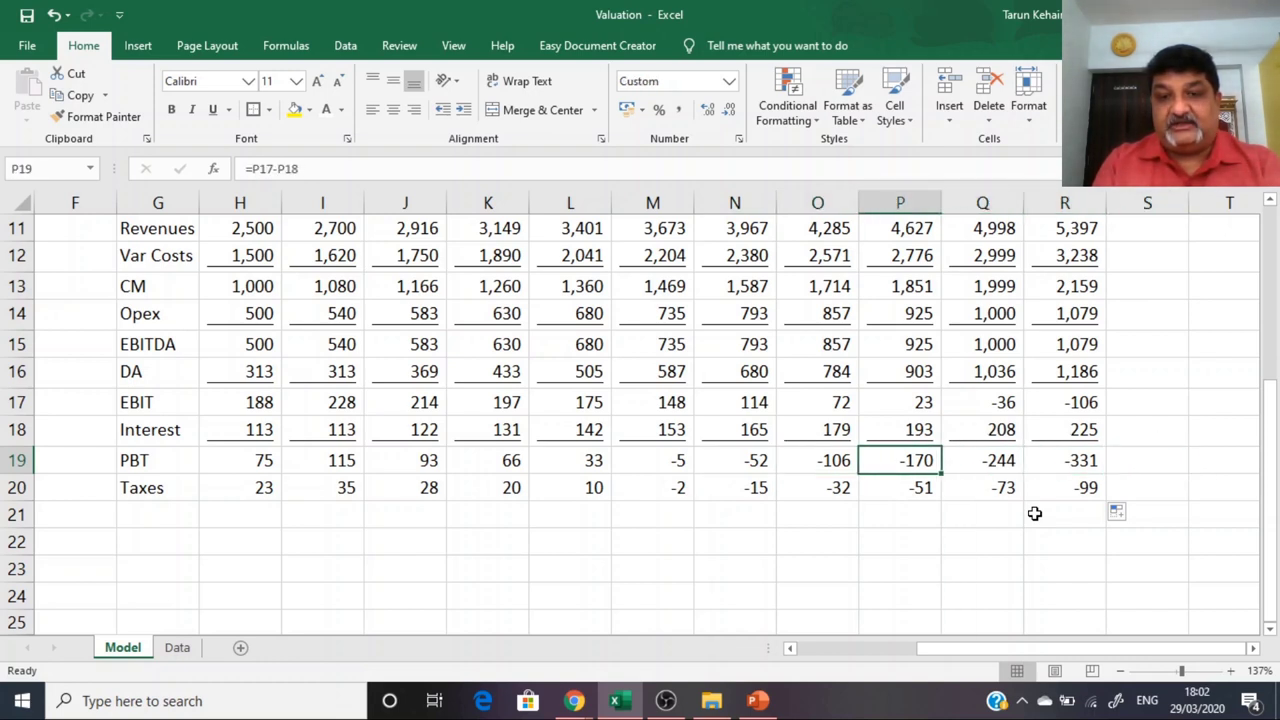
{"action": "key", "text": "Up"}
{"action": "key", "text": "Up"}
{"action": "key", "text": "Up"}
{"action": "key", "text": "Up"}
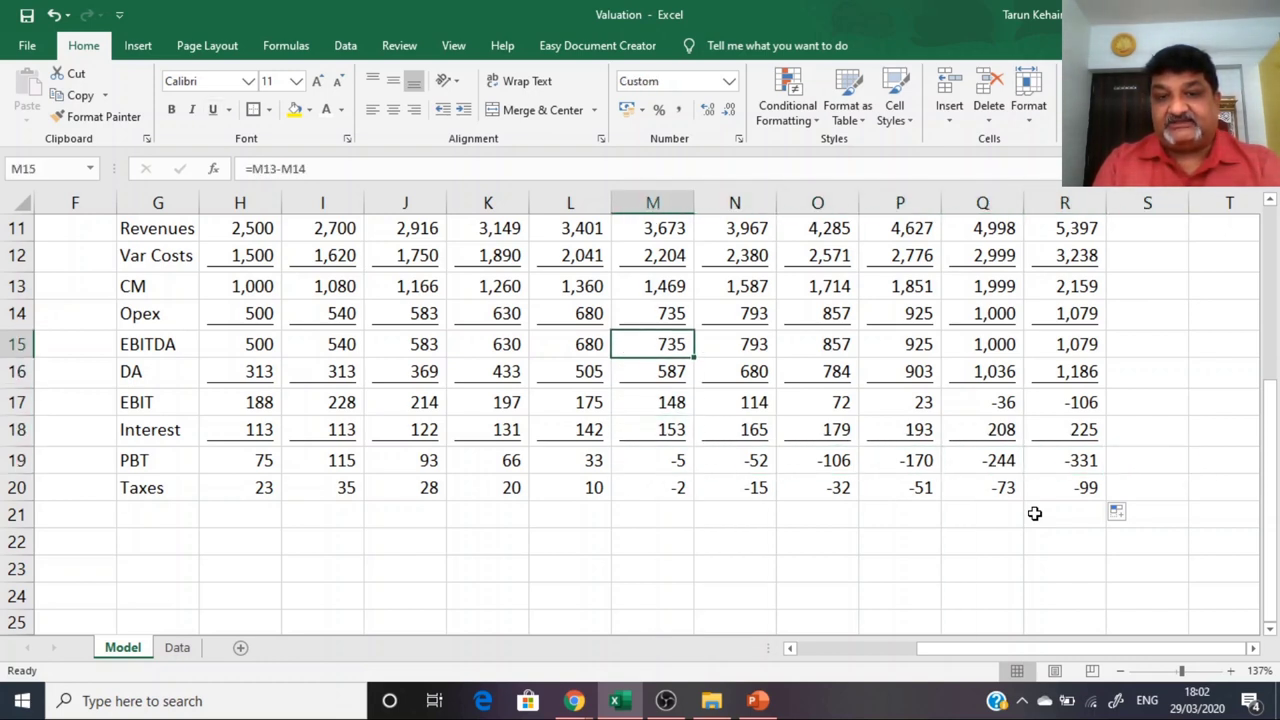
{"action": "key", "text": "Down"}
{"action": "key", "text": "Right"}
{"action": "key", "text": "Right"}
{"action": "key", "text": "Right"}
{"action": "key", "text": "Right"}
{"action": "key", "text": "Right"}
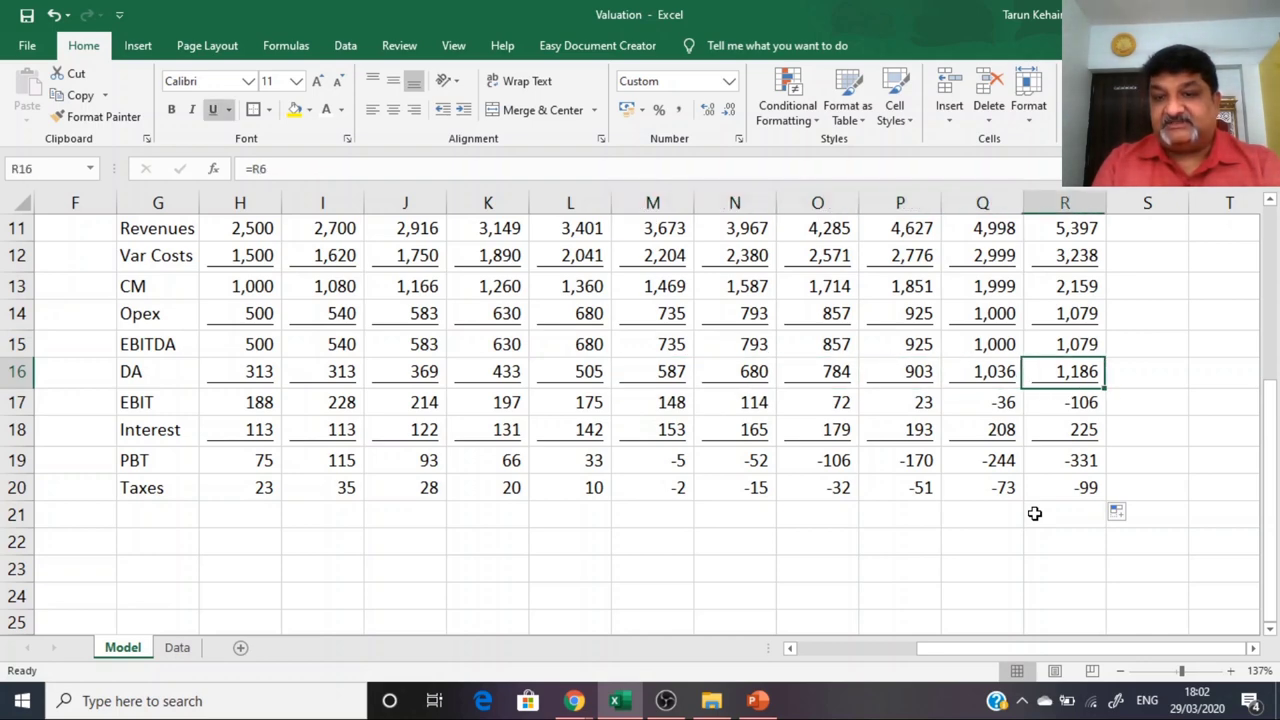
{"action": "key", "text": "Left"}
{"action": "key", "text": "Left"}
{"action": "key", "text": "Left"}
{"action": "key", "text": "Left"}
{"action": "key", "text": "Left"}
{"action": "key", "text": "Left"}
{"action": "key", "text": "Left"}
{"action": "key", "text": "Left"}
{"action": "key", "text": "Left"}
{"action": "key", "text": "Left"}
{"action": "key", "text": "Left"}
{"action": "key", "text": "Left"}
{"action": "key", "text": "Left"}
{"action": "key", "text": "Left"}
{"action": "key", "text": "Left"}
{"action": "key", "text": "Left"}
{"action": "key", "text": "Left"}
{"action": "key", "text": "Down"}
{"action": "key", "text": "Down"}
{"action": "key", "text": "Down"}
{"action": "key", "text": "Down"}
{"action": "key", "text": "Down"}
{"action": "key", "text": "Down"}
{"action": "key", "text": "Down"}
{"action": "key", "text": "Down"}
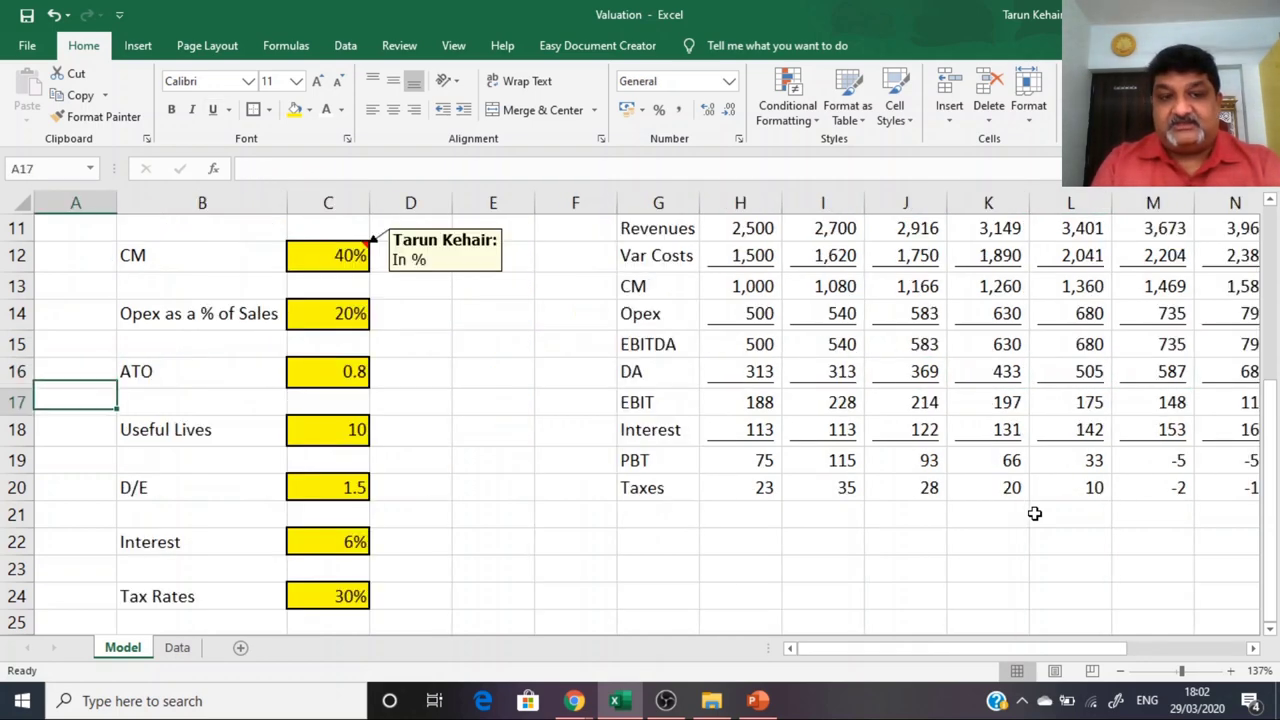
{"action": "key", "text": "Down"}
{"action": "key", "text": "Down"}
{"action": "key", "text": "Down"}
{"action": "key", "text": "Down"}
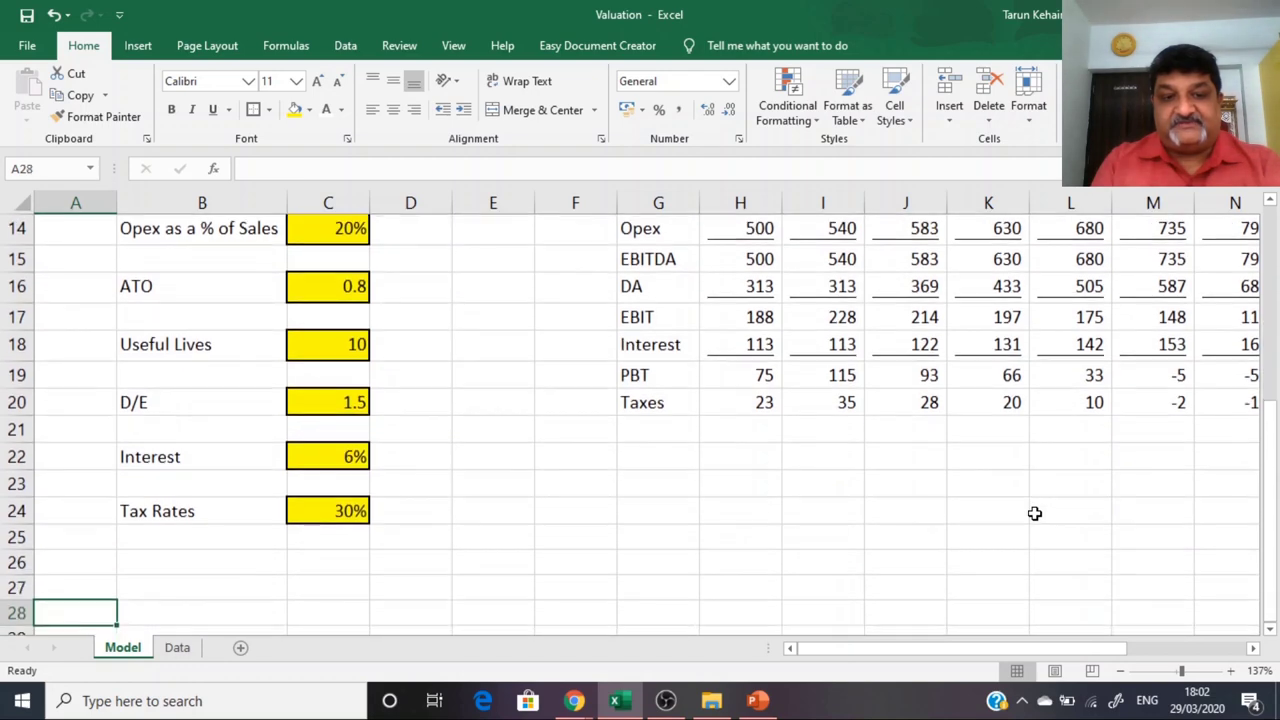
{"action": "key", "text": "Up"}
{"action": "key", "text": "Up"}
{"action": "key", "text": "Up"}
{"action": "key", "text": "Up"}
{"action": "key", "text": "Up"}
{"action": "key", "text": "Up"}
{"action": "key", "text": "Up"}
{"action": "key", "text": "Up"}
{"action": "key", "text": "Up"}
{"action": "key", "text": "Up"}
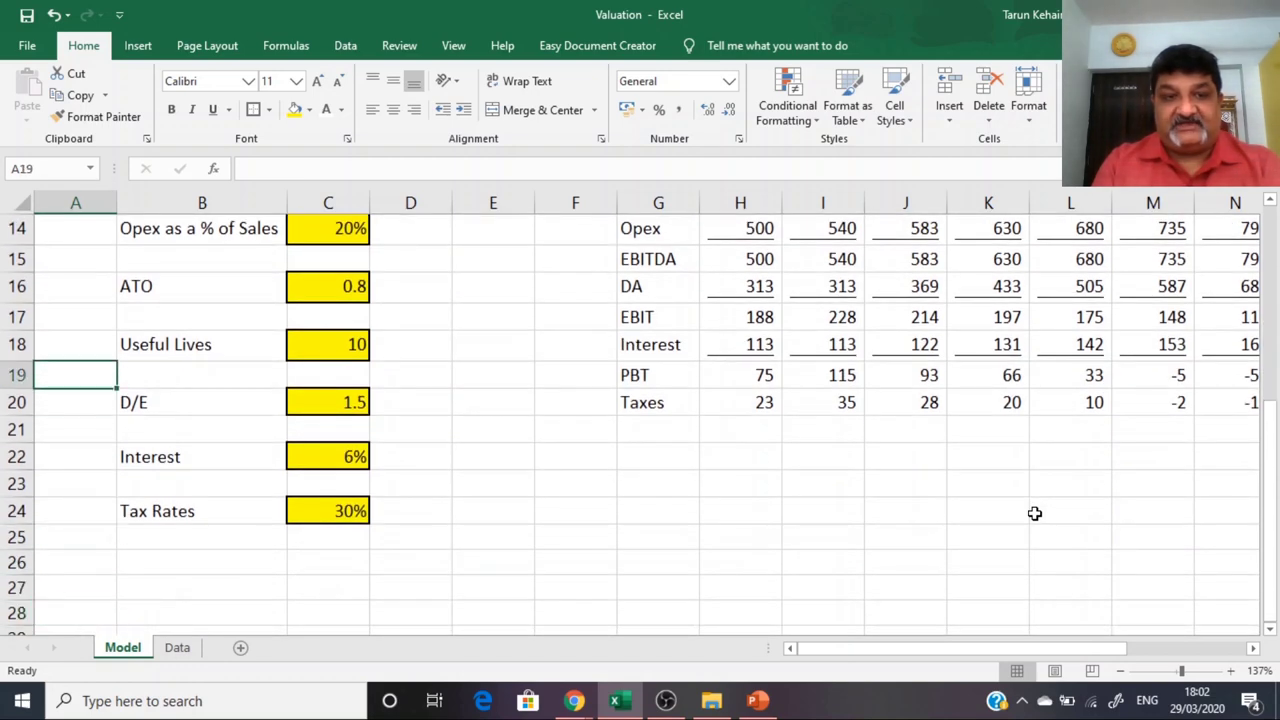
{"action": "key", "text": "Right"}
{"action": "key", "text": "Right"}
Step: Change Useful Lives in C18 to 20 and review the recalculated yearly figures
{"action": "type", "text": "20"}
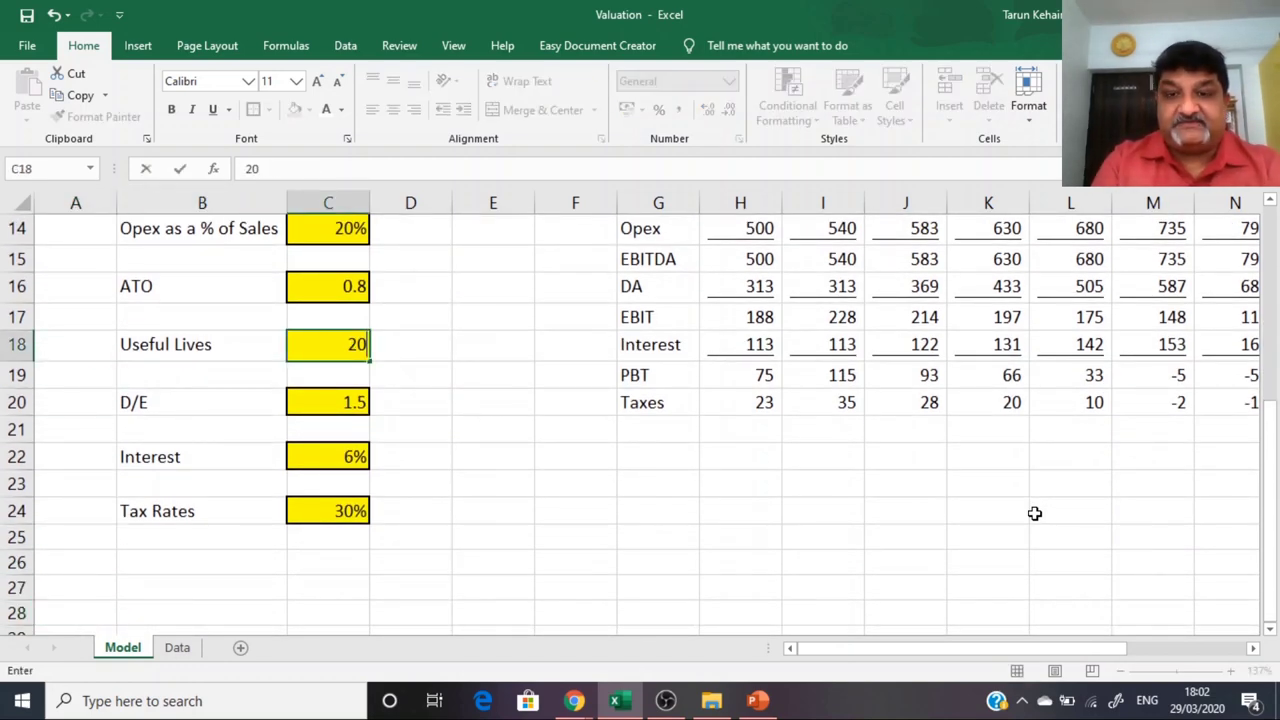
{"action": "key", "text": "Return"}
{"action": "key", "text": "Right"}
{"action": "key", "text": "Right"}
{"action": "key", "text": "Right"}
{"action": "key", "text": "Right"}
{"action": "key", "text": "Right"}
{"action": "key", "text": "Right"}
{"action": "key", "text": "Right"}
{"action": "key", "text": "Right"}
{"action": "key", "text": "Right"}
{"action": "key", "text": "Right"}
{"action": "key", "text": "Right"}
{"action": "key", "text": "Right"}
{"action": "key", "text": "Right"}
{"action": "key", "text": "Right"}
{"action": "key", "text": "Right"}
{"action": "key", "text": "Right"}
{"action": "key", "text": "Right"}
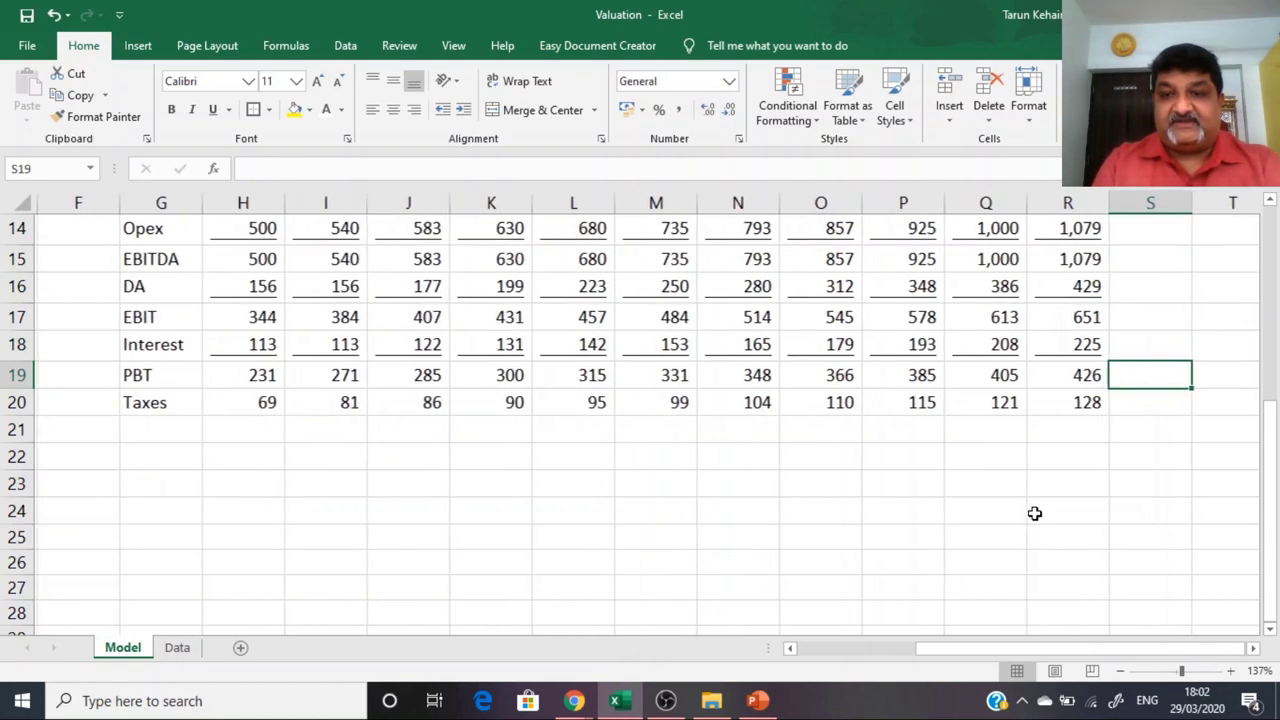
{"action": "key", "text": "Down"}
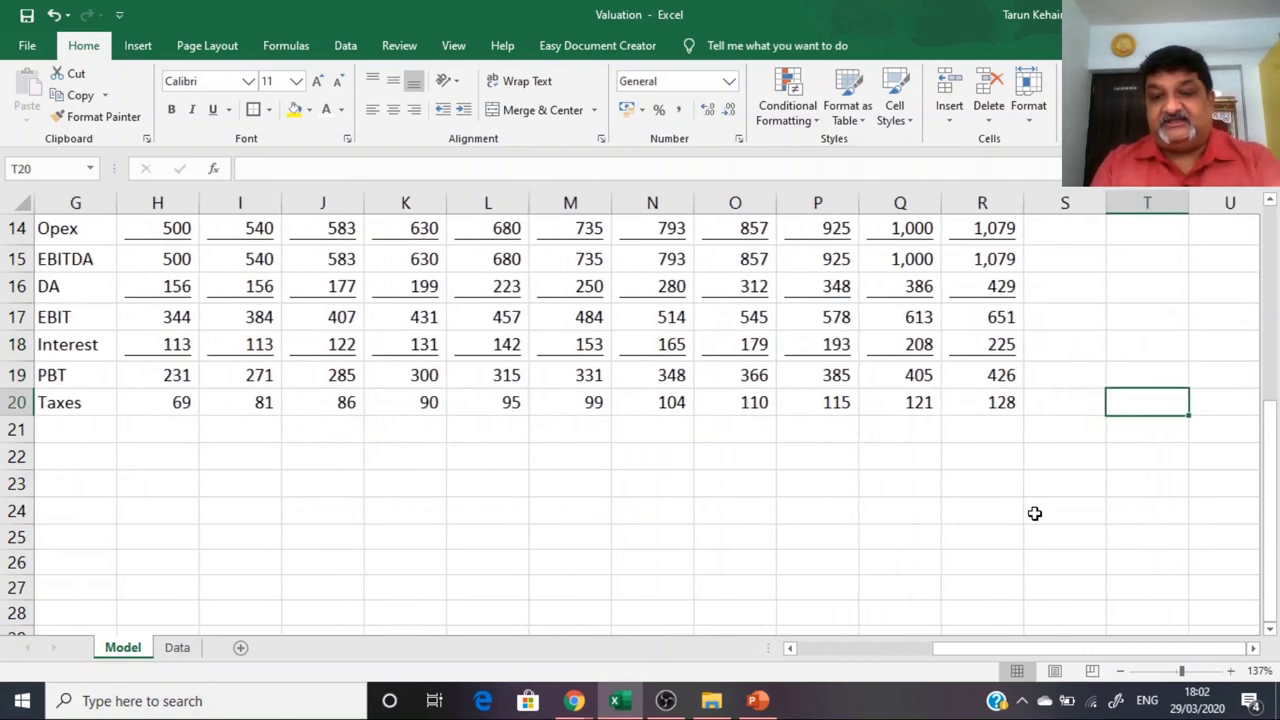
{"action": "key", "text": "Left"}
{"action": "key", "text": "Left"}
{"action": "key", "text": "Left"}
{"action": "key", "text": "Left"}
{"action": "key", "text": "Left"}
{"action": "key", "text": "Left"}
{"action": "key", "text": "Left"}
{"action": "key", "text": "Left"}
{"action": "key", "text": "Left"}
{"action": "key", "text": "Left"}
{"action": "key", "text": "Left"}
{"action": "key", "text": "Left"}
{"action": "key", "text": "Left"}
{"action": "key", "text": "Left"}
{"action": "key", "text": "Left"}
{"action": "key", "text": "Left"}
{"action": "key", "text": "Left"}
{"action": "key", "text": "Left"}
{"action": "key", "text": "Left"}
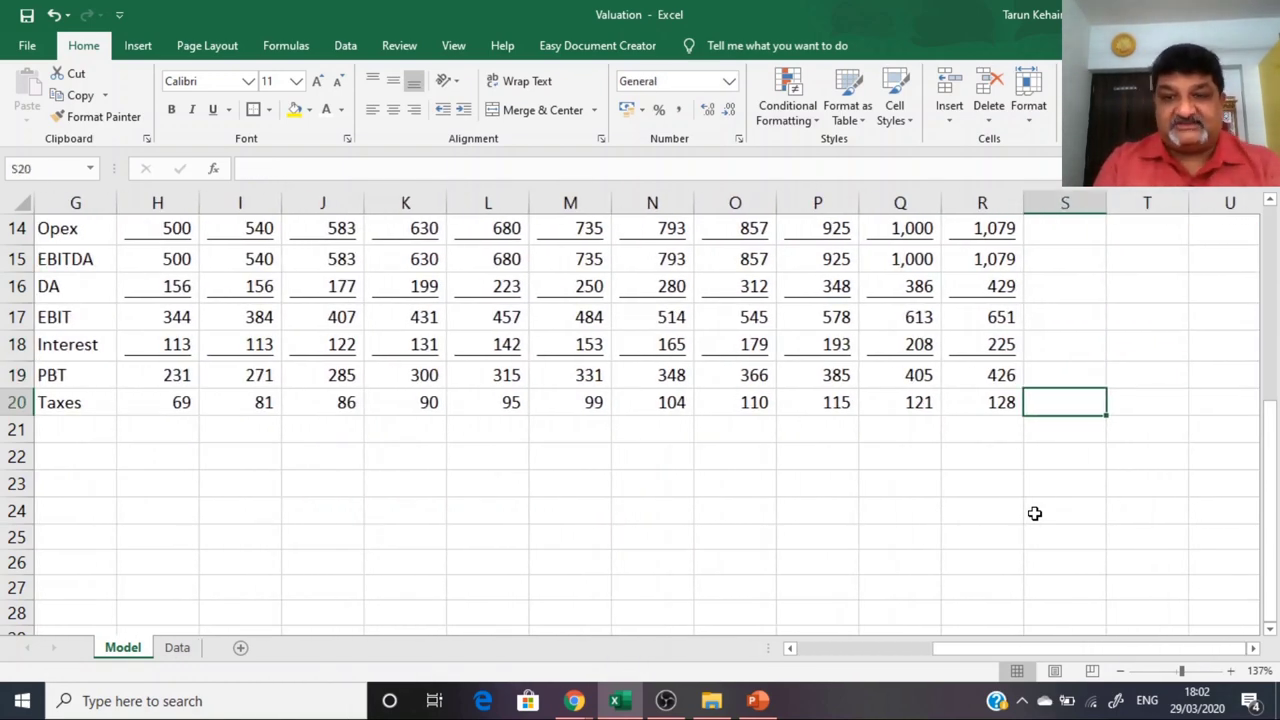
{"action": "key", "text": "Right"}
{"action": "key", "text": "Right"}
{"action": "key", "text": "Right"}
{"action": "key", "text": "Right"}
{"action": "key", "text": "Right"}
{"action": "key", "text": "Right"}
{"action": "key", "text": "Right"}
{"action": "key", "text": "Right"}
{"action": "key", "text": "Right"}
{"action": "key", "text": "Right"}
{"action": "key", "text": "Right"}
{"action": "key", "text": "Right"}
{"action": "key", "text": "Right"}
{"action": "key", "text": "Right"}
{"action": "key", "text": "Right"}
{"action": "key", "text": "Right"}
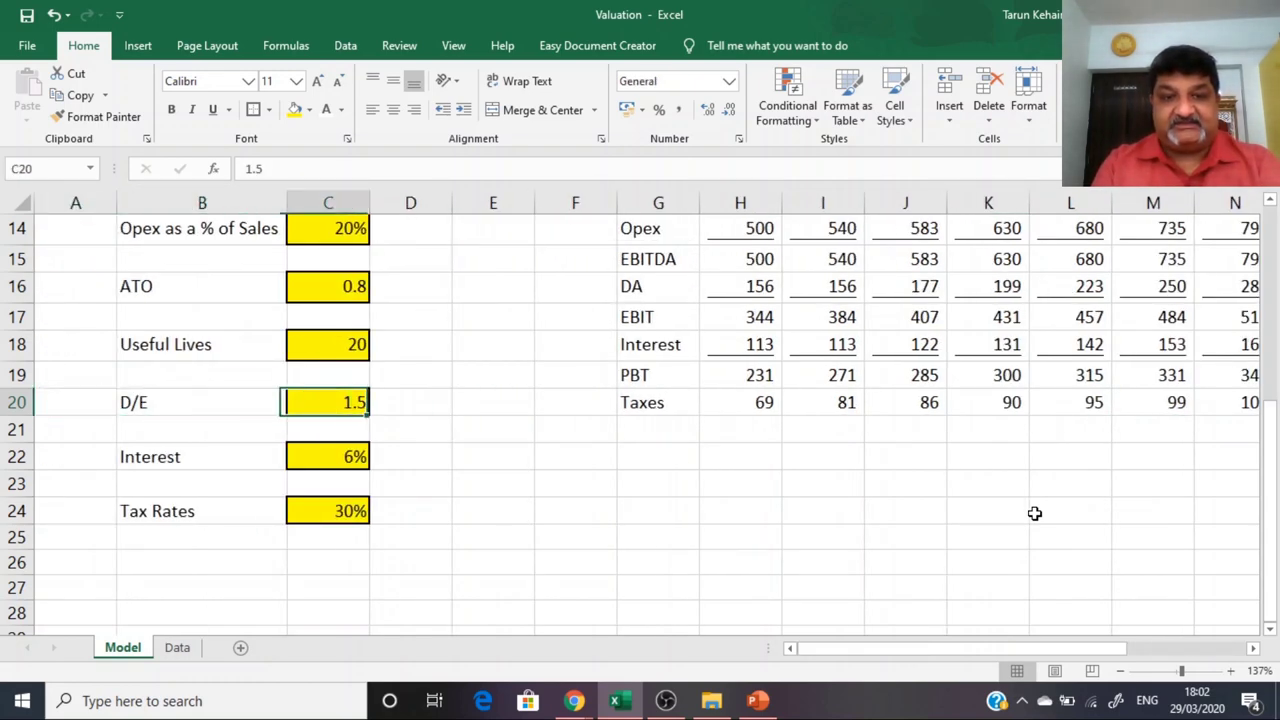
{"action": "key", "text": "Right"}
{"action": "key", "text": "Right"}
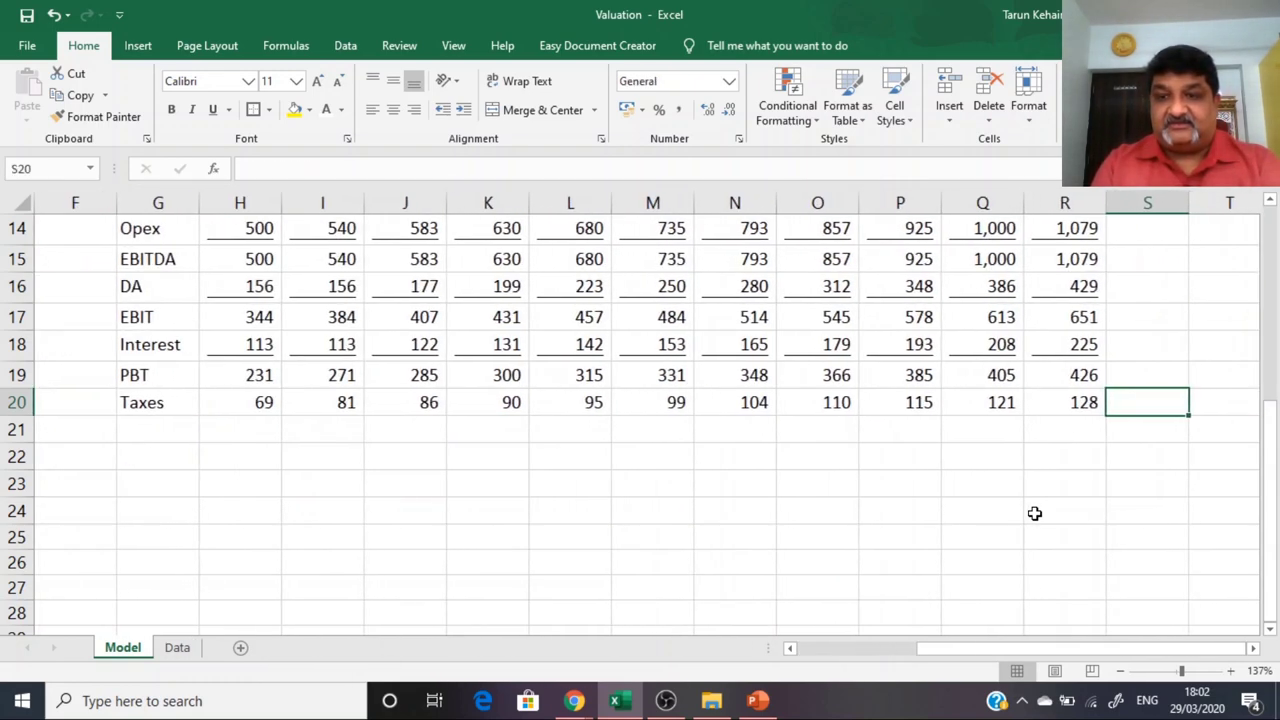
{"action": "key", "text": "Left"}
{"action": "key", "text": "Left"}
{"action": "key", "text": "Left"}
{"action": "key", "text": "Left"}
{"action": "key", "text": "Left"}
{"action": "key", "text": "Left"}
{"action": "key", "text": "Left"}
{"action": "key", "text": "Left"}
{"action": "key", "text": "Left"}
{"action": "key", "text": "Left"}
{"action": "key", "text": "Left"}
{"action": "key", "text": "Left"}
{"action": "key", "text": "Left"}
{"action": "key", "text": "Left"}
{"action": "key", "text": "Left"}
{"action": "key", "text": "Left"}
{"action": "key", "text": "Left"}
{"action": "key", "text": "Left"}
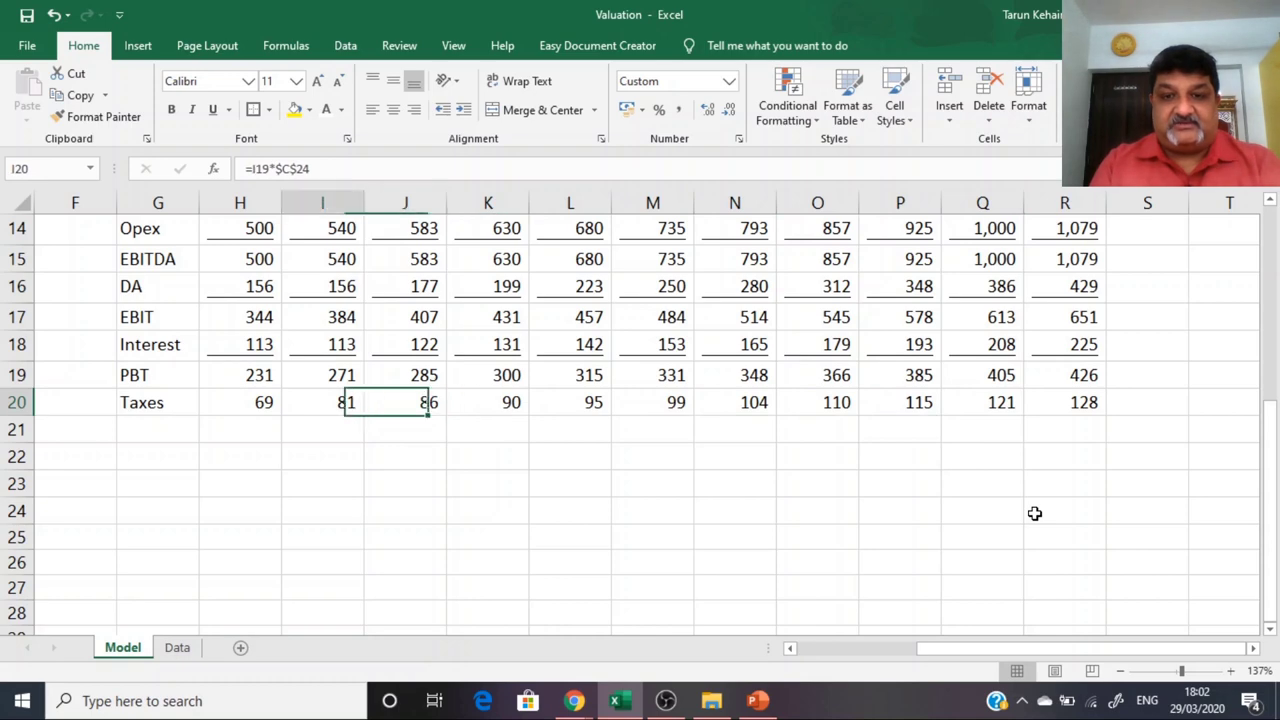
{"action": "key", "text": "Right"}
{"action": "key", "text": "Right"}
{"action": "key", "text": "Right"}
{"action": "key", "text": "Right"}
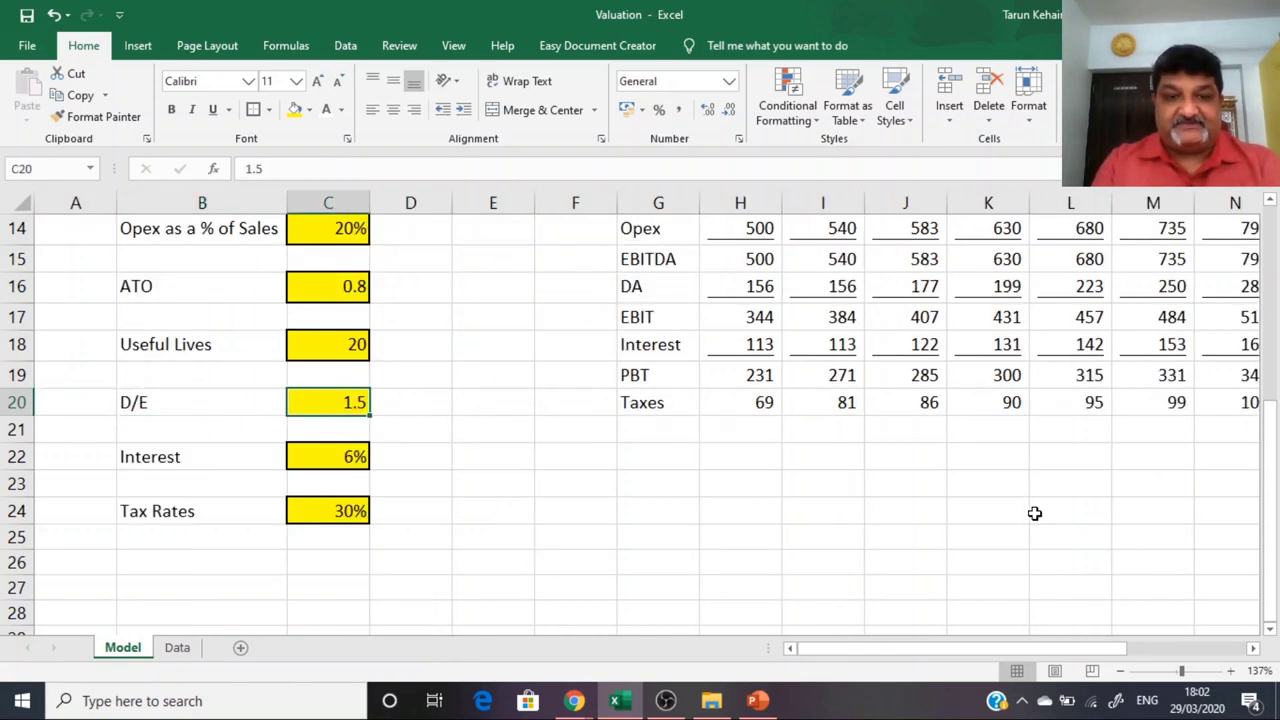
{"action": "key", "text": "Up"}
{"action": "key", "text": "Up"}
{"action": "key", "text": "Up"}
{"action": "key", "text": "Up"}
{"action": "key", "text": "Up"}
{"action": "key", "text": "Up"}
{"action": "key", "text": "Up"}
{"action": "key", "text": "Up"}
{"action": "key", "text": "Up"}
{"action": "key", "text": "Up"}
{"action": "key", "text": "Up"}
{"action": "key", "text": "Up"}
{"action": "key", "text": "Up"}
{"action": "key", "text": "Up"}
{"action": "key", "text": "Up"}
{"action": "key", "text": "Up"}
{"action": "key", "text": "Up"}
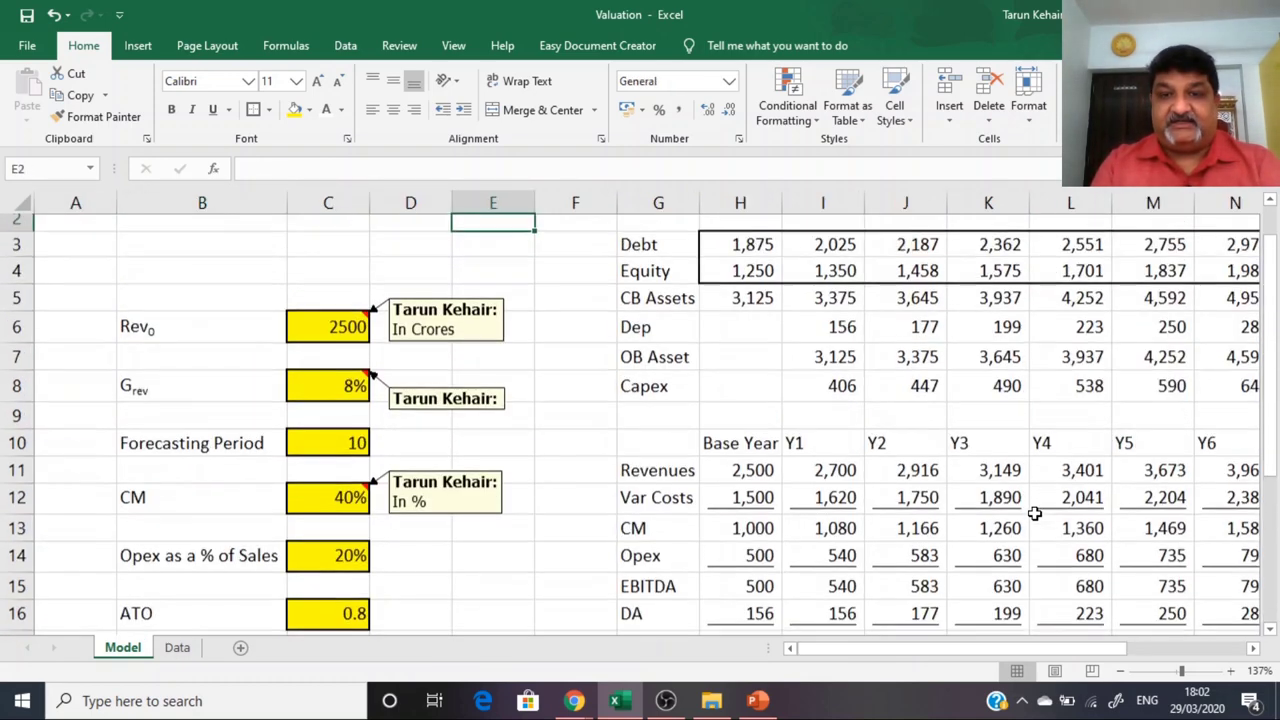
{"action": "key", "text": "Down"}
{"action": "key", "text": "Down"}
{"action": "key", "text": "Down"}
{"action": "key", "text": "Down"}
{"action": "key", "text": "Down"}
{"action": "key", "text": "Down"}
{"action": "key", "text": "Down"}
{"action": "key", "text": "Down"}
{"action": "key", "text": "Down"}
{"action": "key", "text": "Down"}
{"action": "key", "text": "Down"}
{"action": "key", "text": "Down"}
{"action": "key", "text": "Down"}
{"action": "key", "text": "Down"}
{"action": "key", "text": "Down"}
{"action": "key", "text": "Down"}
{"action": "key", "text": "Down"}
{"action": "key", "text": "Down"}
{"action": "key", "text": "Down"}
{"action": "key", "text": "Down"}
{"action": "key", "text": "Up"}
{"action": "key", "text": "Up"}
{"action": "key", "text": "Up"}
{"action": "key", "text": "Up"}
{"action": "key", "text": "Up"}
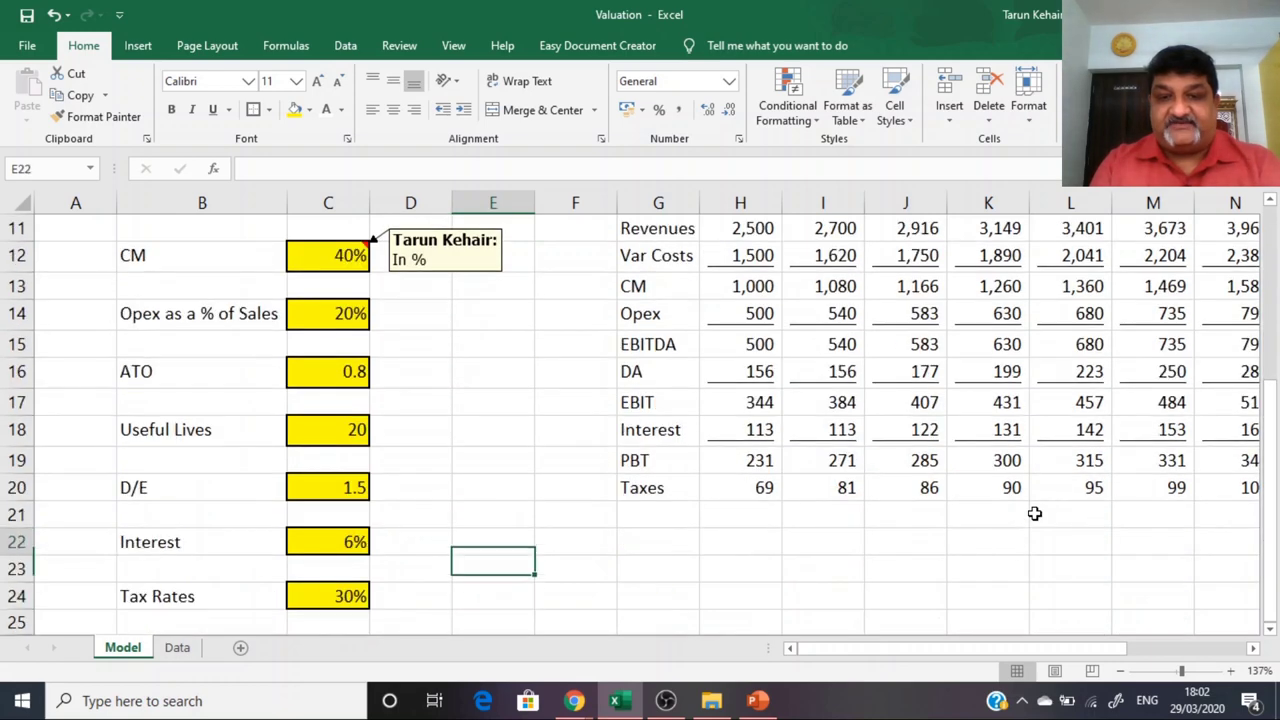
Step: Underline the Taxes values H20:R20 for Base Year through Y10
{"action": "key", "text": "Right"}
{"action": "key", "text": "Right"}
{"action": "key", "text": "Right"}
{"action": "key", "text": "Right"}
{"action": "key", "text": "Down"}
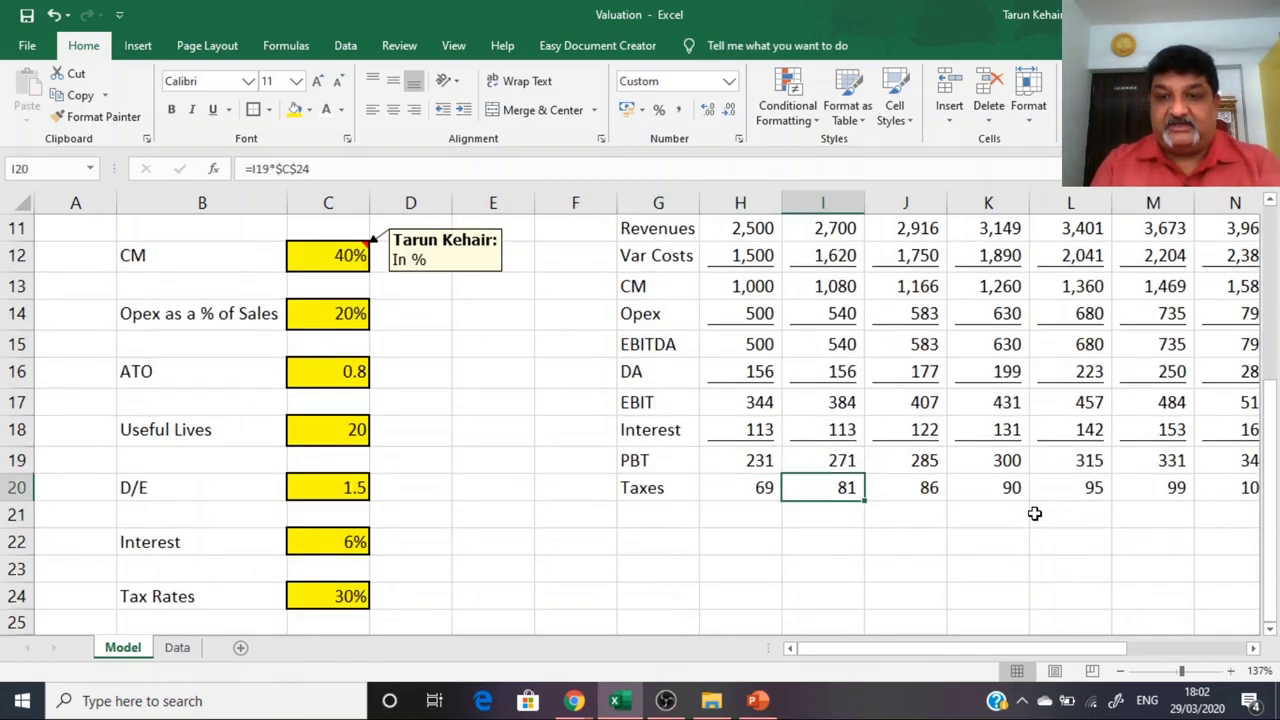
{"action": "key", "text": "Left"}
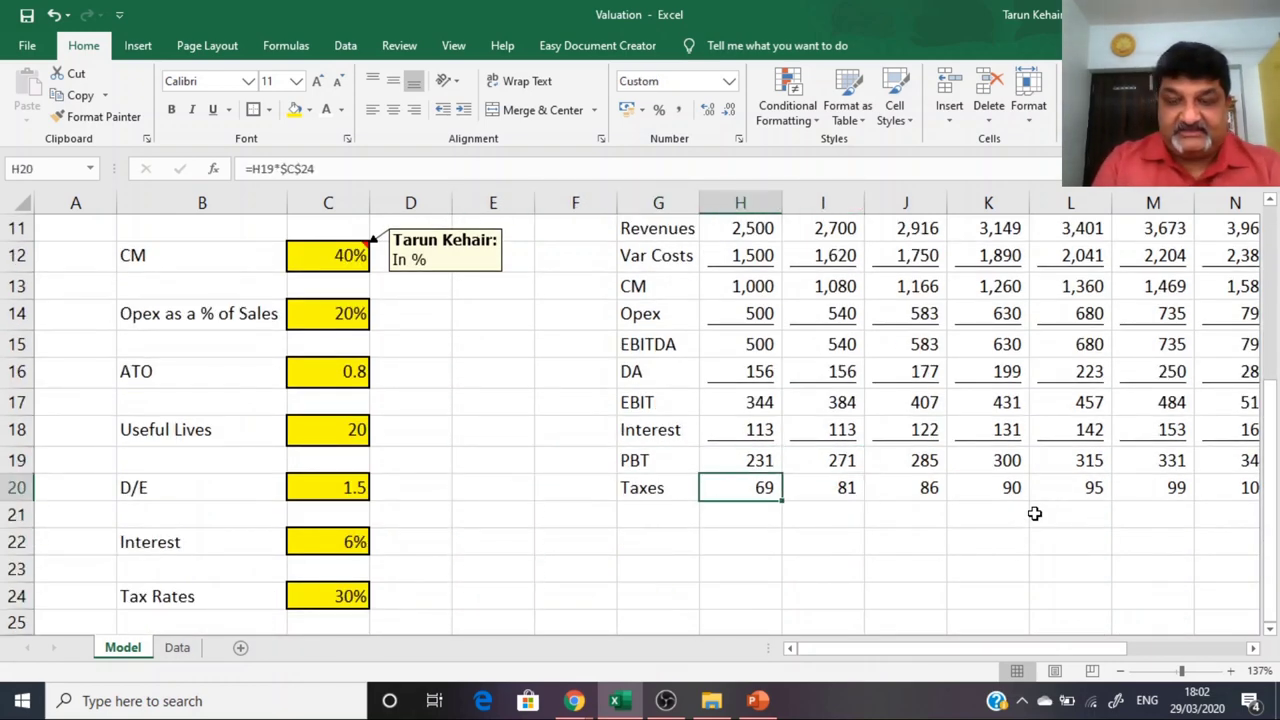
{"action": "key", "text": "ctrl+shift+Right"}
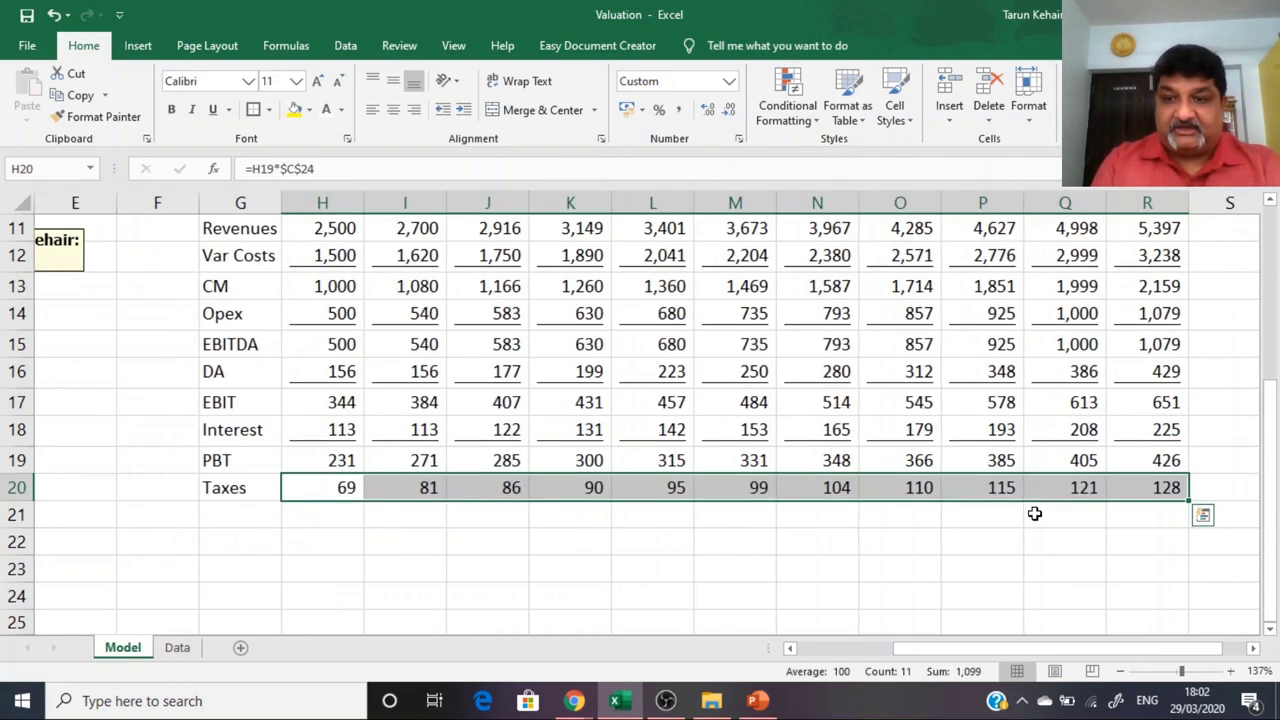
{"action": "key", "text": "ctrl+u"}
Step: Label row 21 PAT and enter =H19-H20 in H21, giving 162 for Base Year
{"action": "key", "text": "Down"}
{"action": "key", "text": "Left"}
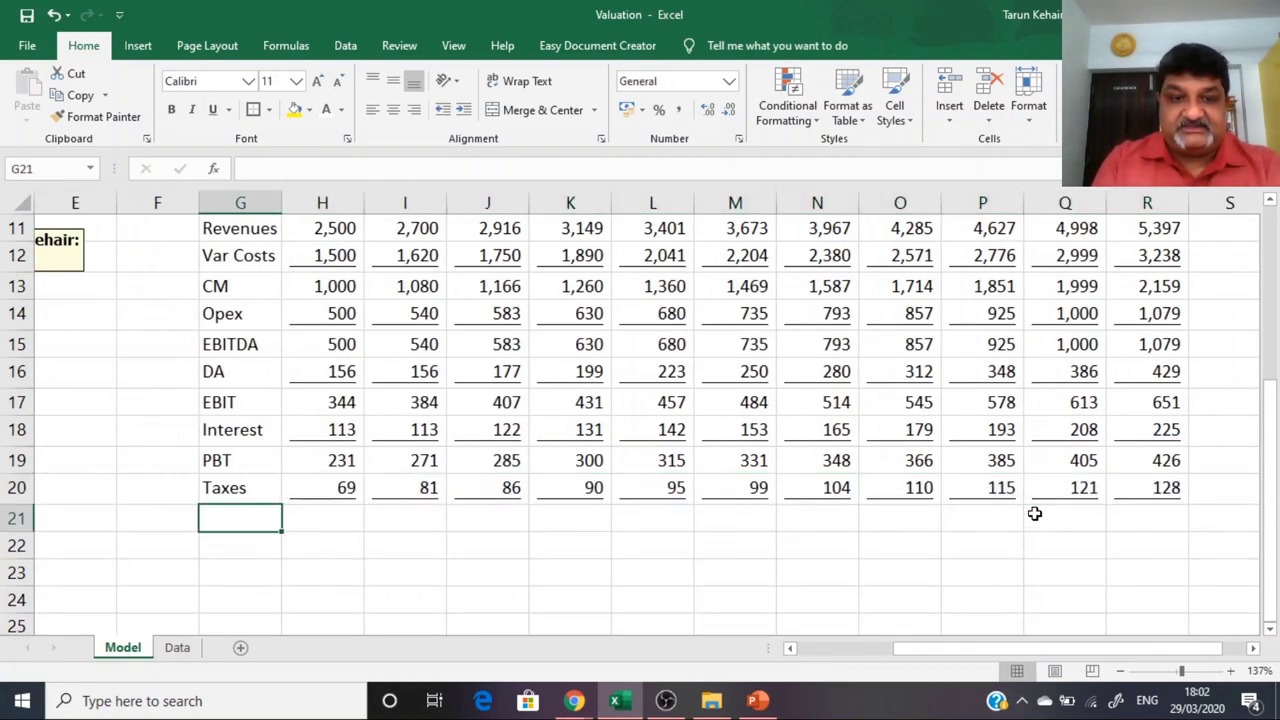
{"action": "type", "text": "PAT"}
{"action": "key", "text": "Return"}
{"action": "key", "text": "Up"}
{"action": "key", "text": "Up"}
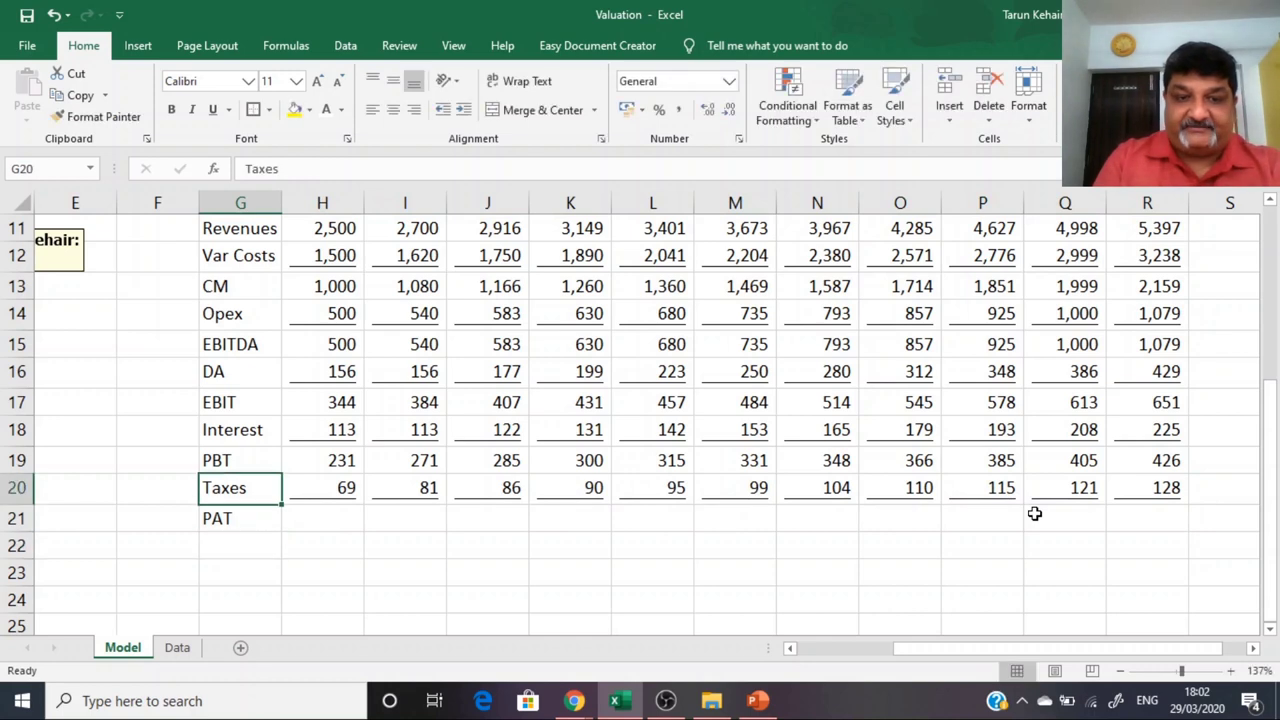
{"action": "key", "text": "Right"}
{"action": "key", "text": "Down"}
{"action": "type", "text": "="}
{"action": "key", "text": "Up"}
{"action": "key", "text": "Up"}
{"action": "type", "text": "-"}
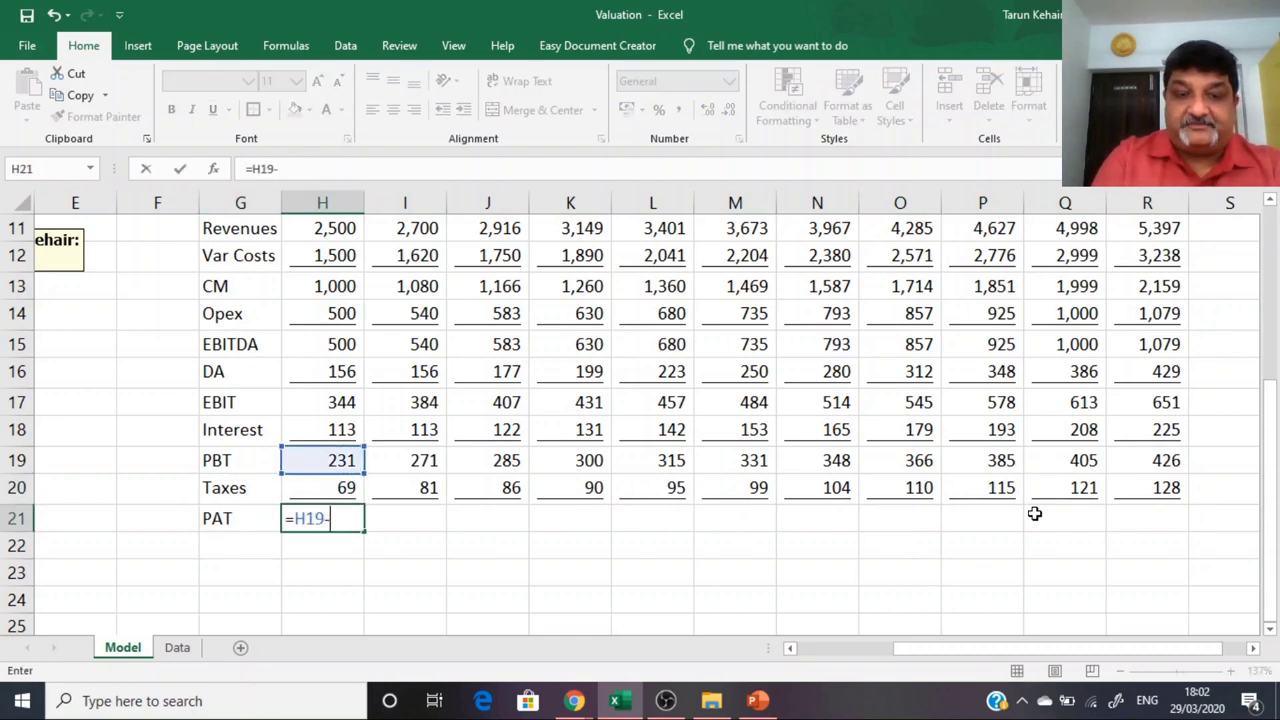
{"action": "key", "text": "Up"}
{"action": "key", "text": "Return"}
Step: Copy the PAT formula across I21:R21 for Y1 to Y10
{"action": "key", "text": "Up"}
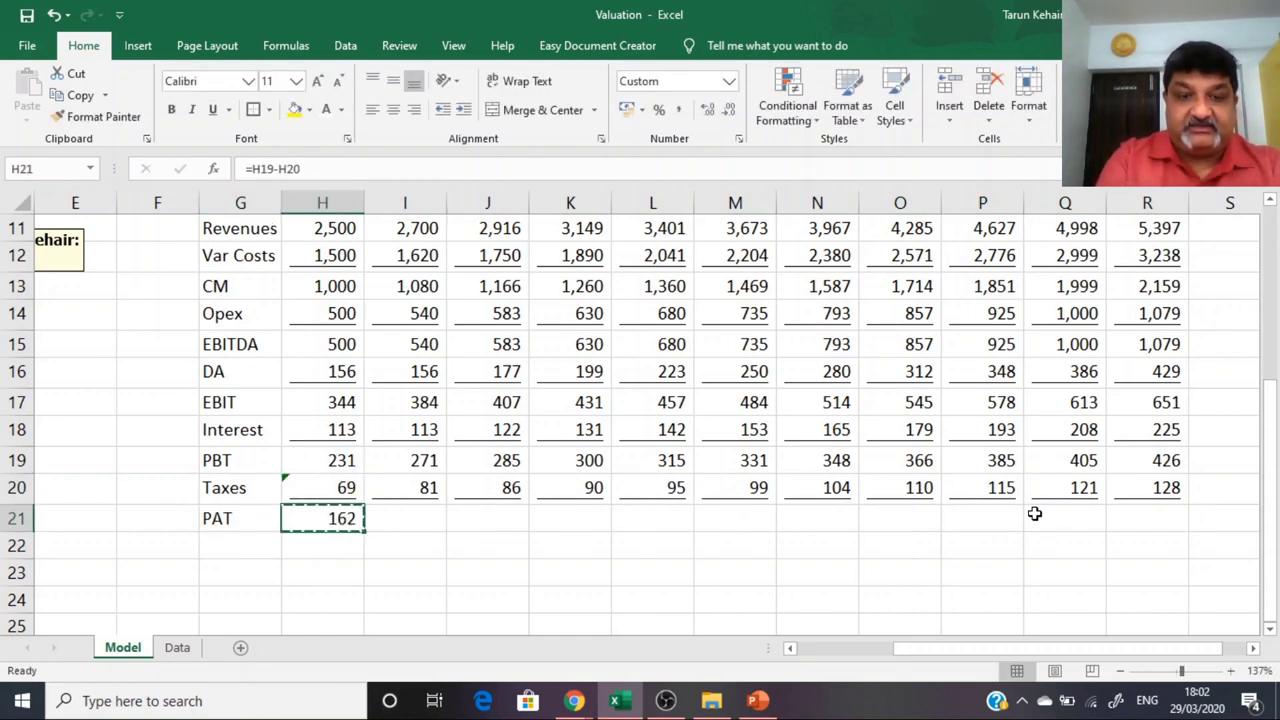
{"action": "key", "text": "ctrl+c"}
{"action": "key", "text": "Right"}
{"action": "key", "text": "shift+Right"}
{"action": "key", "text": "shift+Right"}
{"action": "key", "text": "shift+Right"}
{"action": "key", "text": "shift+Right"}
{"action": "key", "text": "shift+Right"}
{"action": "key", "text": "shift+Right"}
{"action": "key", "text": "shift+Right"}
{"action": "key", "text": "shift+Right"}
{"action": "key", "text": "shift+Right"}
{"action": "key", "text": "Return"}
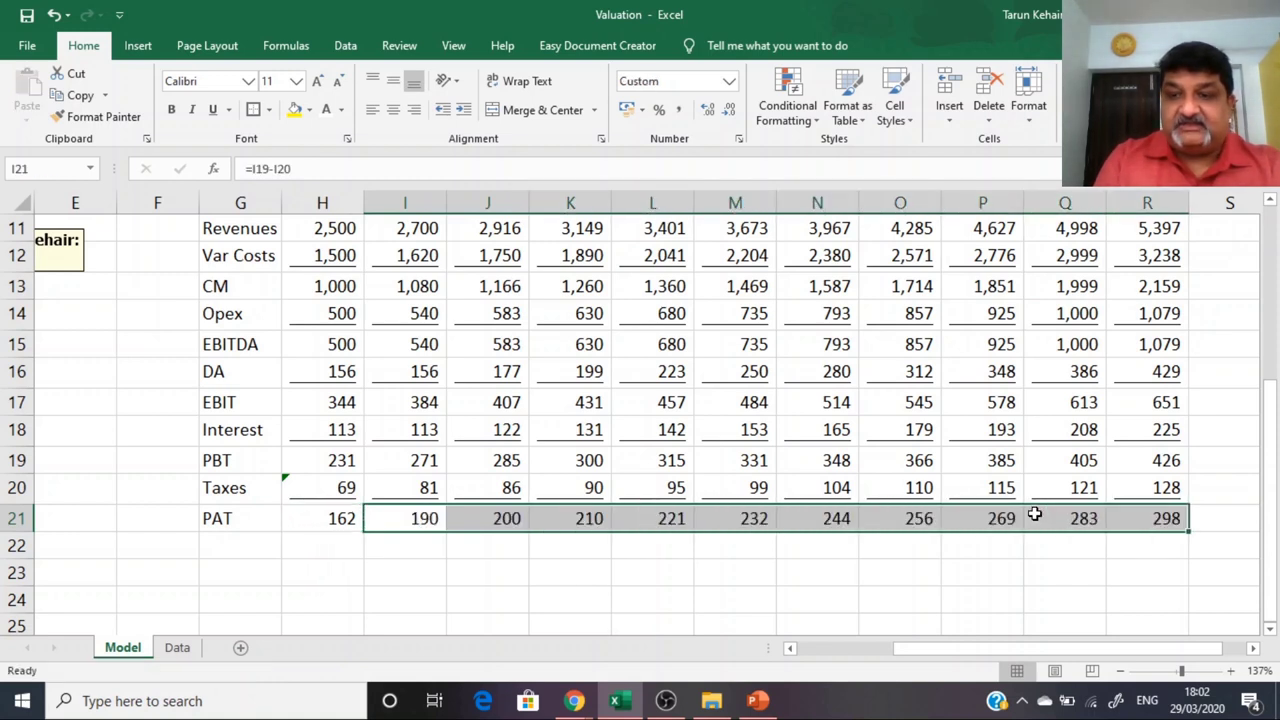
{"action": "key", "text": "Left"}
{"action": "key", "text": "Left"}
{"action": "key", "text": "Left"}
{"action": "key", "text": "Down"}
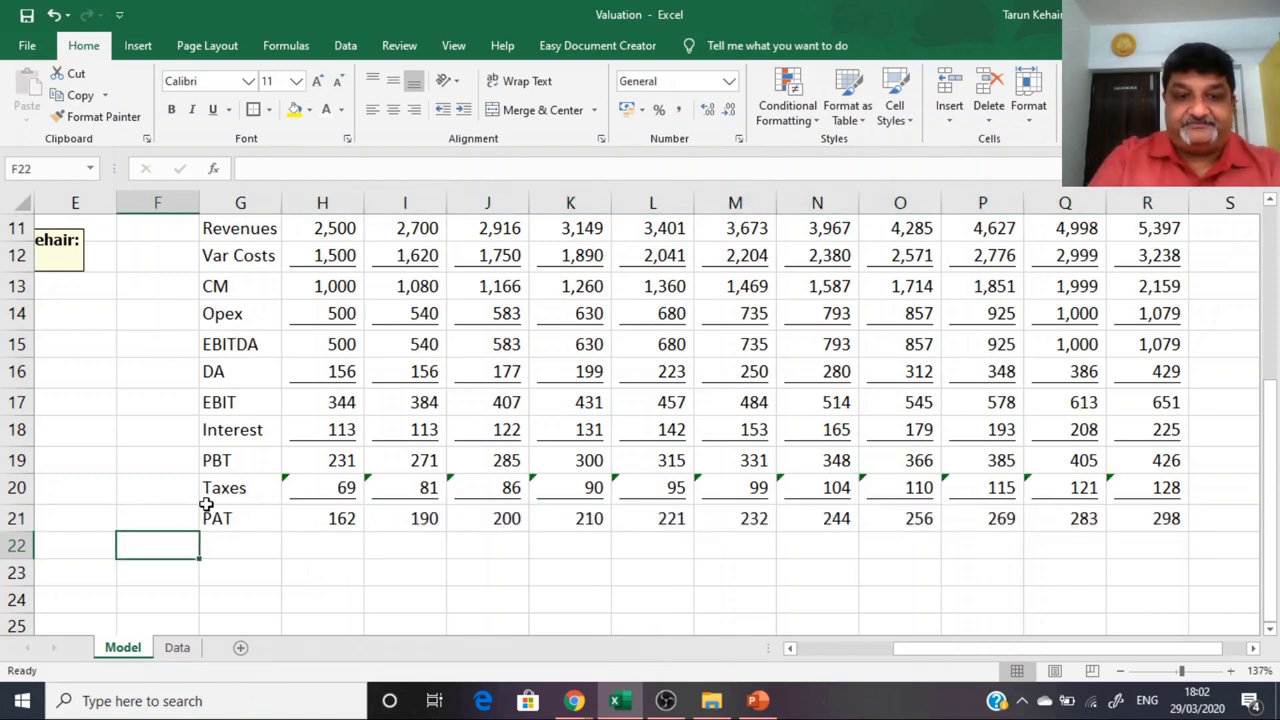
Step: Select the Taxes values H20:R20 and ignore their formula error flags
{"action": "key", "text": "Up"}
{"action": "key", "text": "Up"}
{"action": "key", "text": "Right"}
{"action": "key", "text": "Right"}
{"action": "key", "text": "shift+Right"}
{"action": "key", "text": "shift+Right"}
{"action": "key", "text": "shift+Right"}
{"action": "key", "text": "shift+Right"}
{"action": "key", "text": "shift+Right"}
{"action": "key", "text": "shift+Right"}
{"action": "key", "text": "shift+Right"}
{"action": "key", "text": "shift+Right"}
{"action": "key", "text": "shift+Right"}
{"action": "key", "text": "shift+Right"}
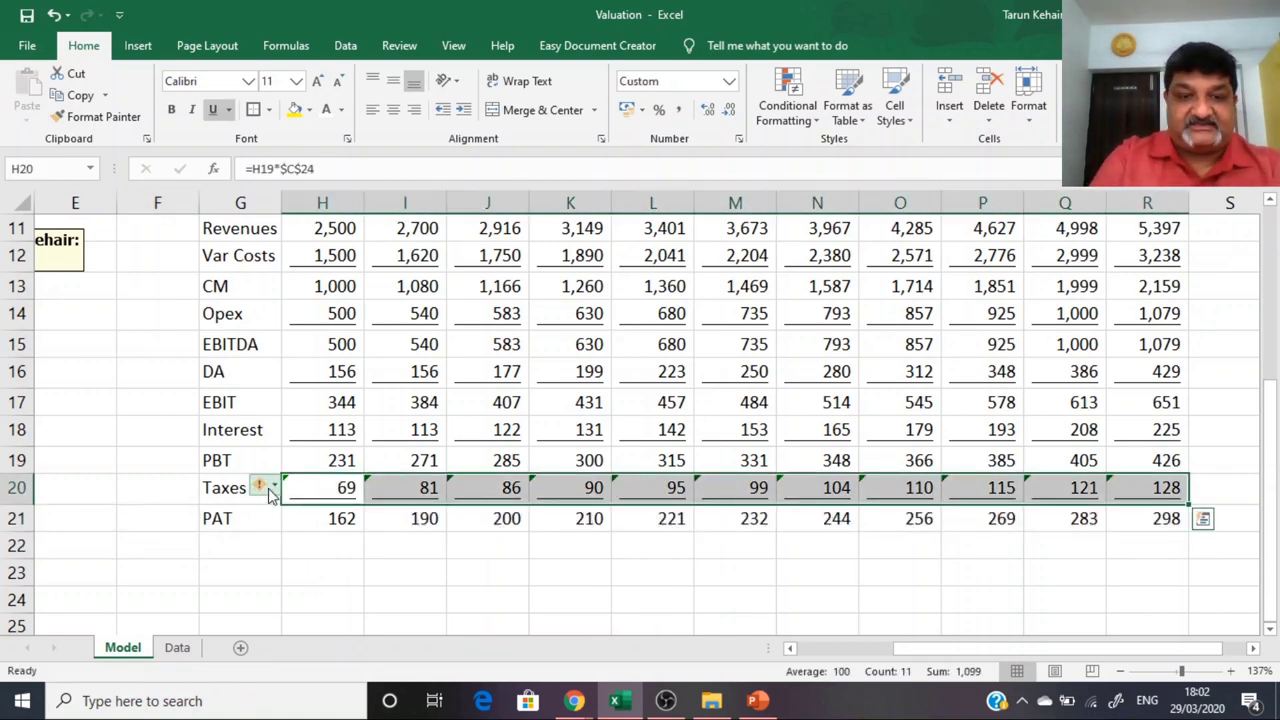
{"action": "left_click", "coordinate": [272, 487]}
{"action": "left_click", "coordinate": [300, 578]}
{"action": "left_click", "coordinate": [320, 577]}
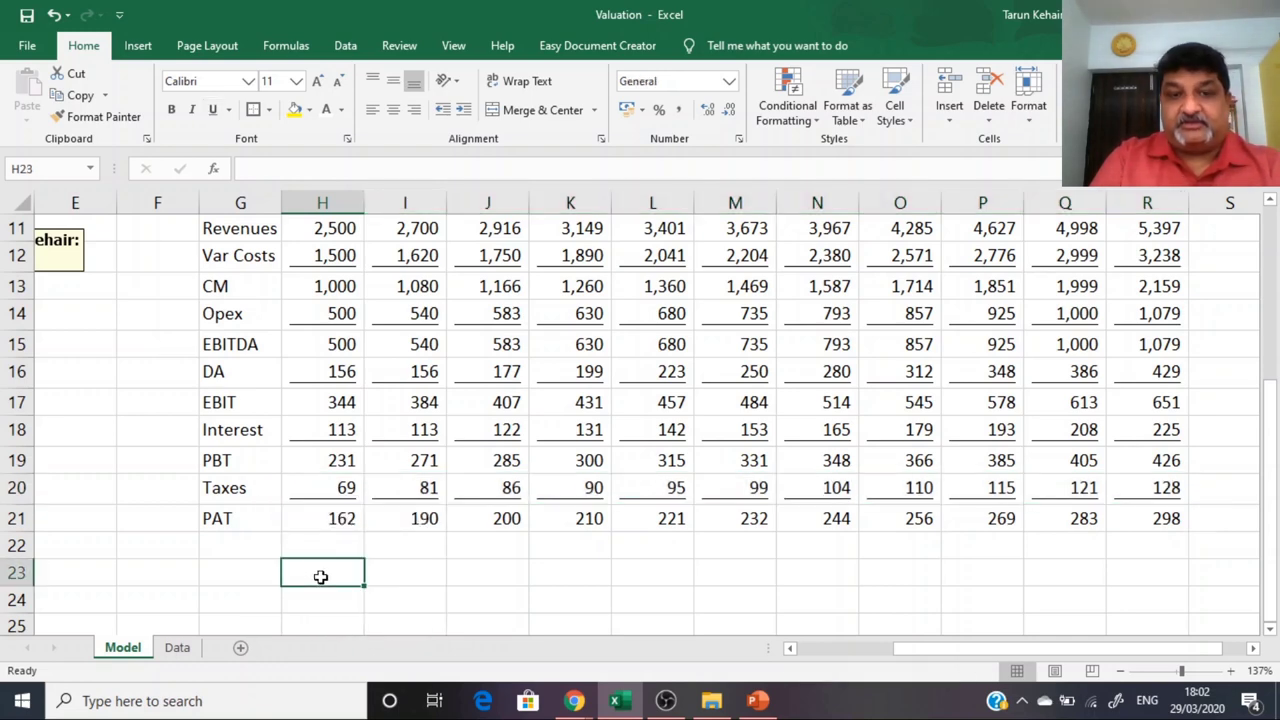
{"action": "scroll", "coordinate": [348, 562], "scroll_direction": "up", "scroll_amount": 4}
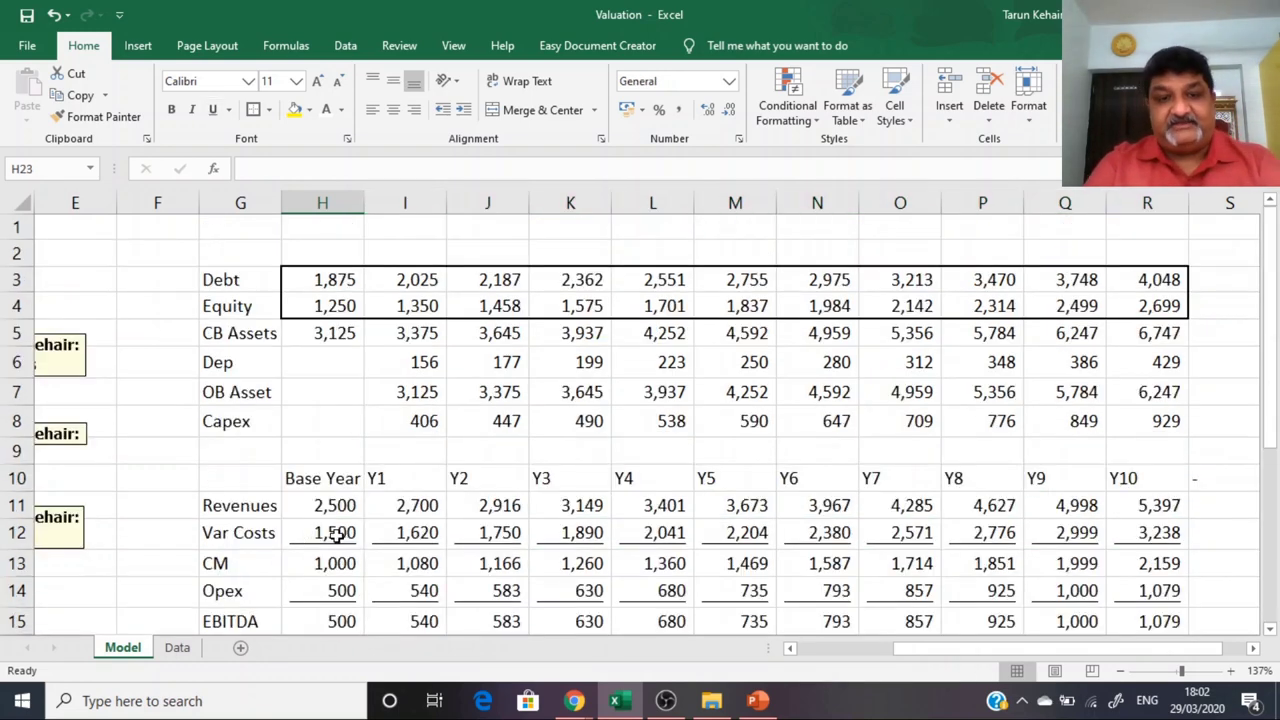
{"action": "scroll", "coordinate": [337, 535], "scroll_direction": "down", "scroll_amount": 5}
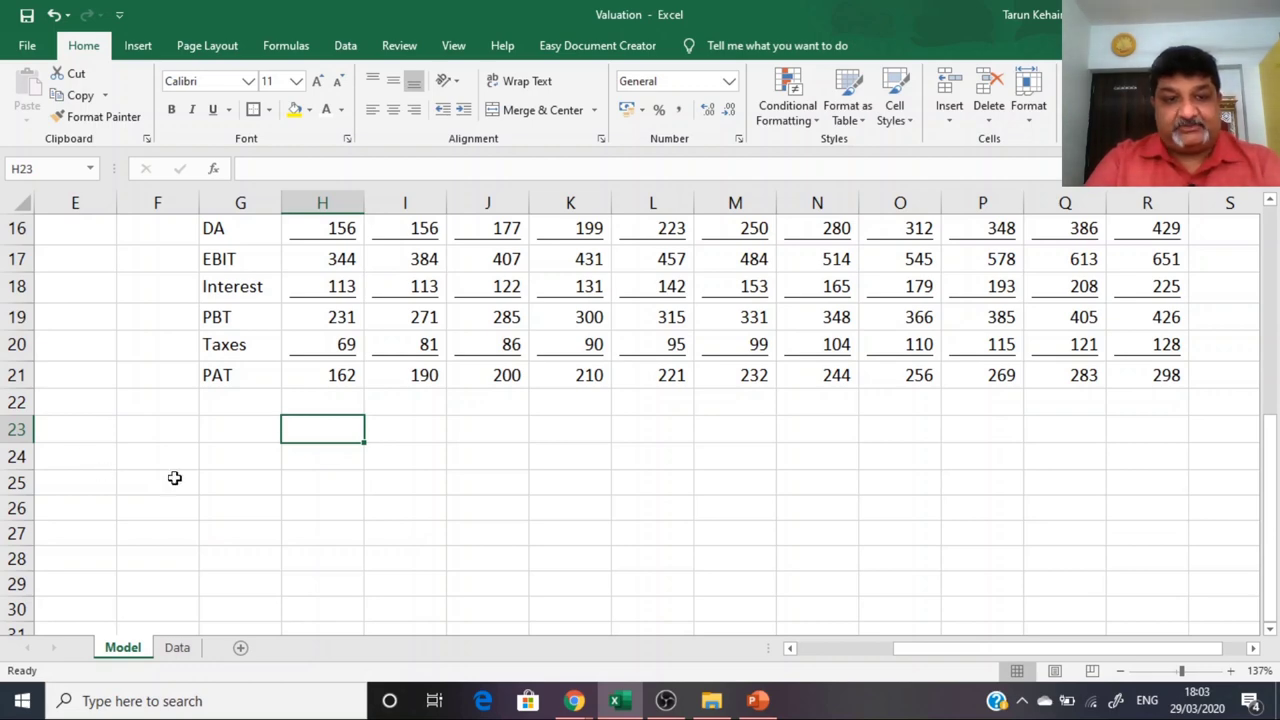
Step: Enter 18 as the number of shares (NOS) in C26
{"action": "scroll", "coordinate": [186, 471], "scroll_direction": "left", "scroll_amount": 2}
{"action": "left_click", "coordinate": [200, 508]}
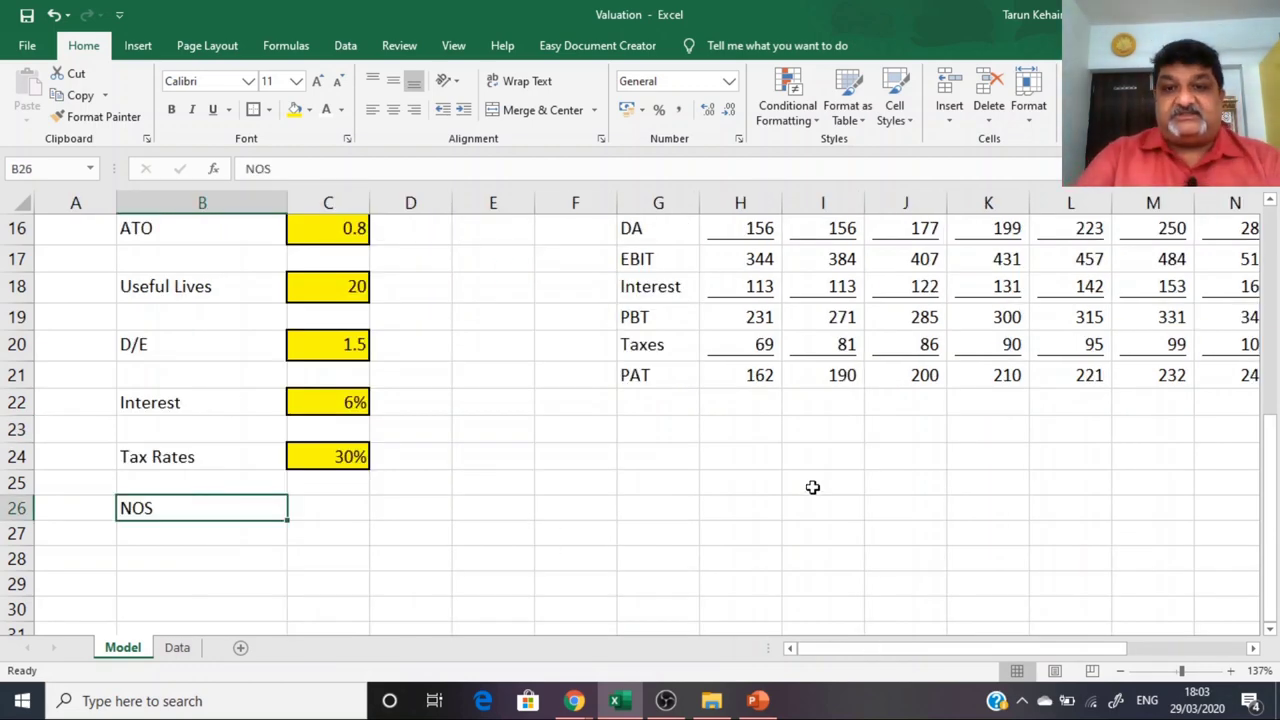
{"action": "scroll", "coordinate": [811, 487], "scroll_direction": "up", "scroll_amount": 4}
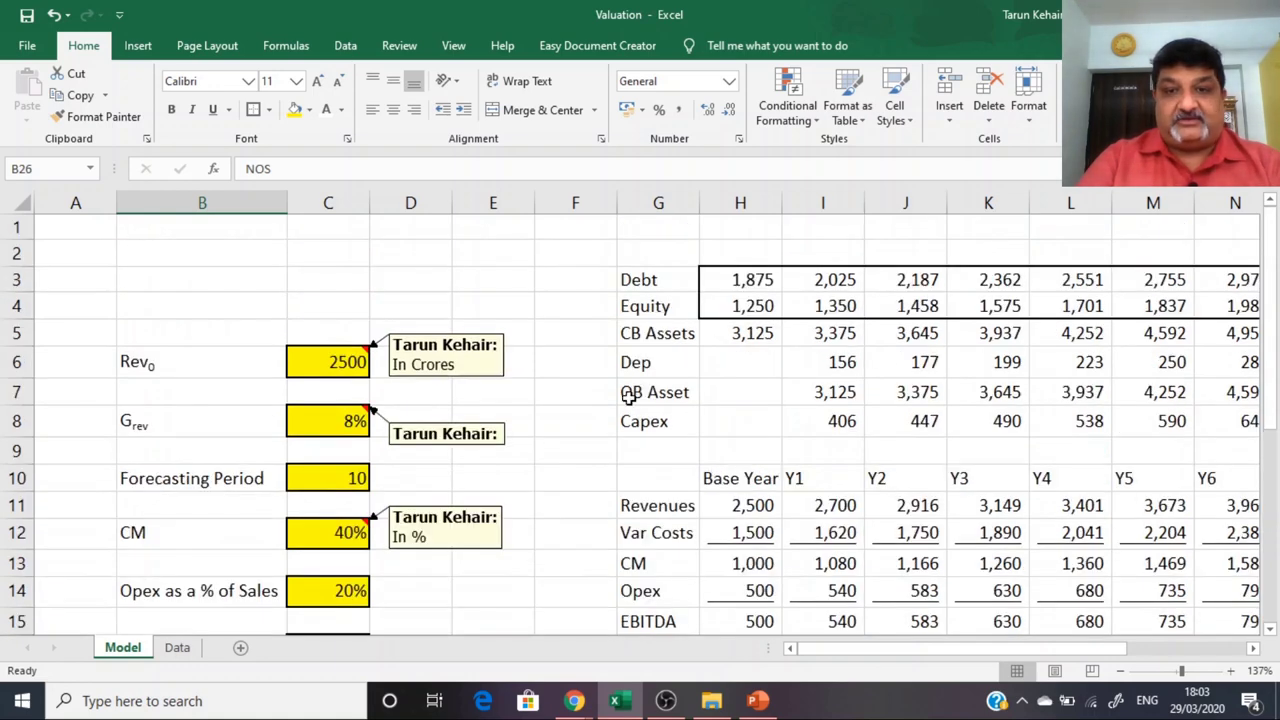
{"action": "scroll", "coordinate": [625, 402], "scroll_direction": "down", "scroll_amount": 3}
{"action": "scroll", "coordinate": [625, 402], "scroll_direction": "down", "scroll_amount": 3}
{"action": "left_click", "coordinate": [342, 336]}
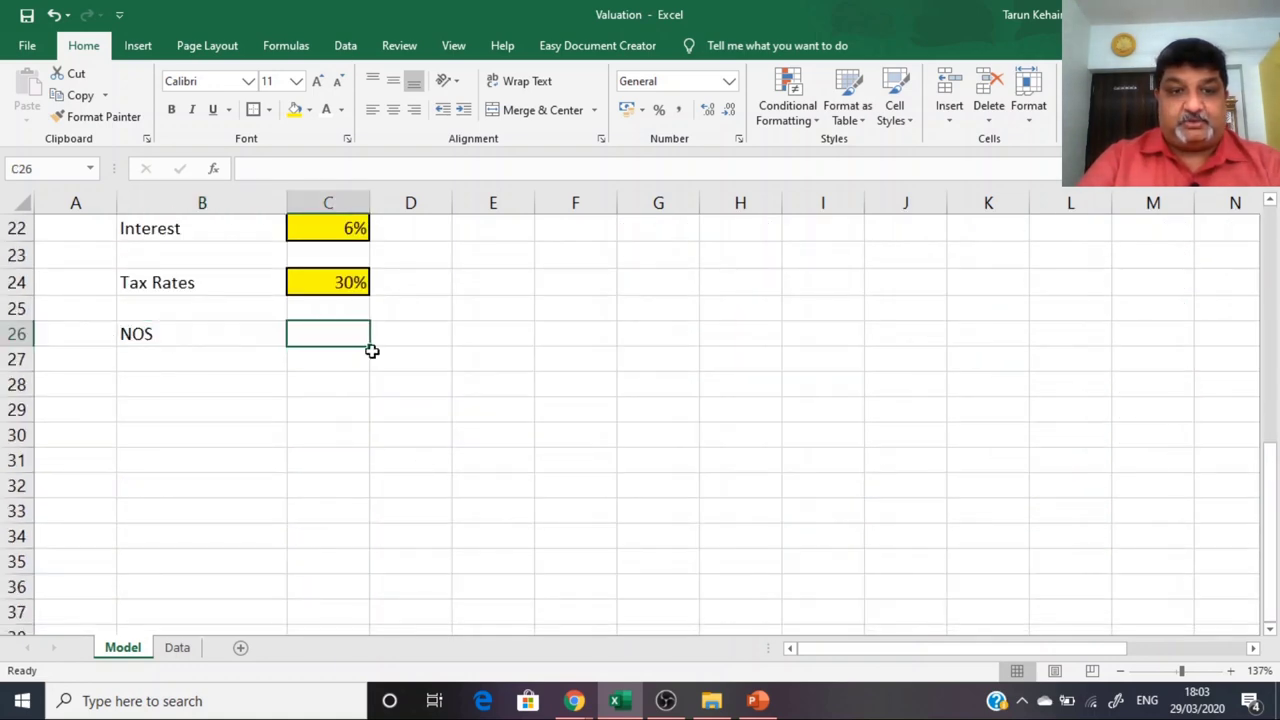
{"action": "type", "text": "18"}
{"action": "key", "text": "ctrl+Return"}
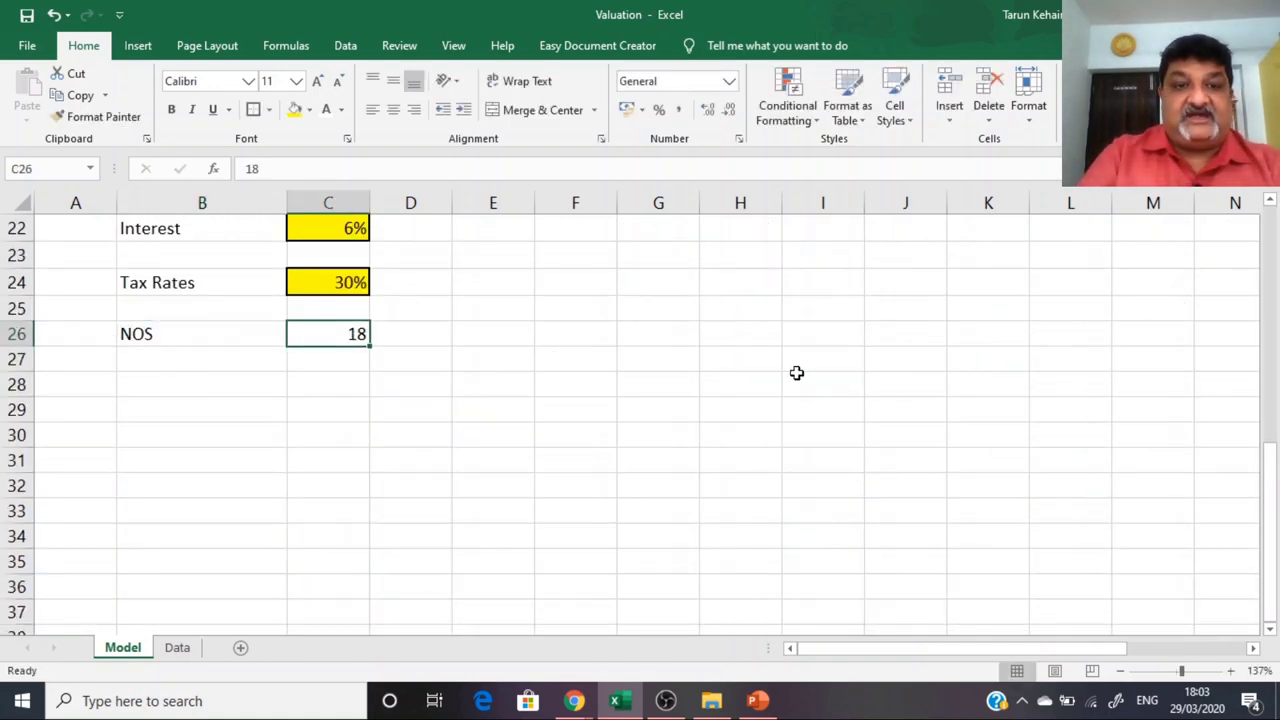
Step: Add the comment 'In Crores' to C26 and keep it permanently visible
{"action": "scroll", "coordinate": [493, 363], "scroll_direction": "up", "scroll_amount": 1}
{"action": "scroll", "coordinate": [493, 363], "scroll_direction": "up", "scroll_amount": 6}
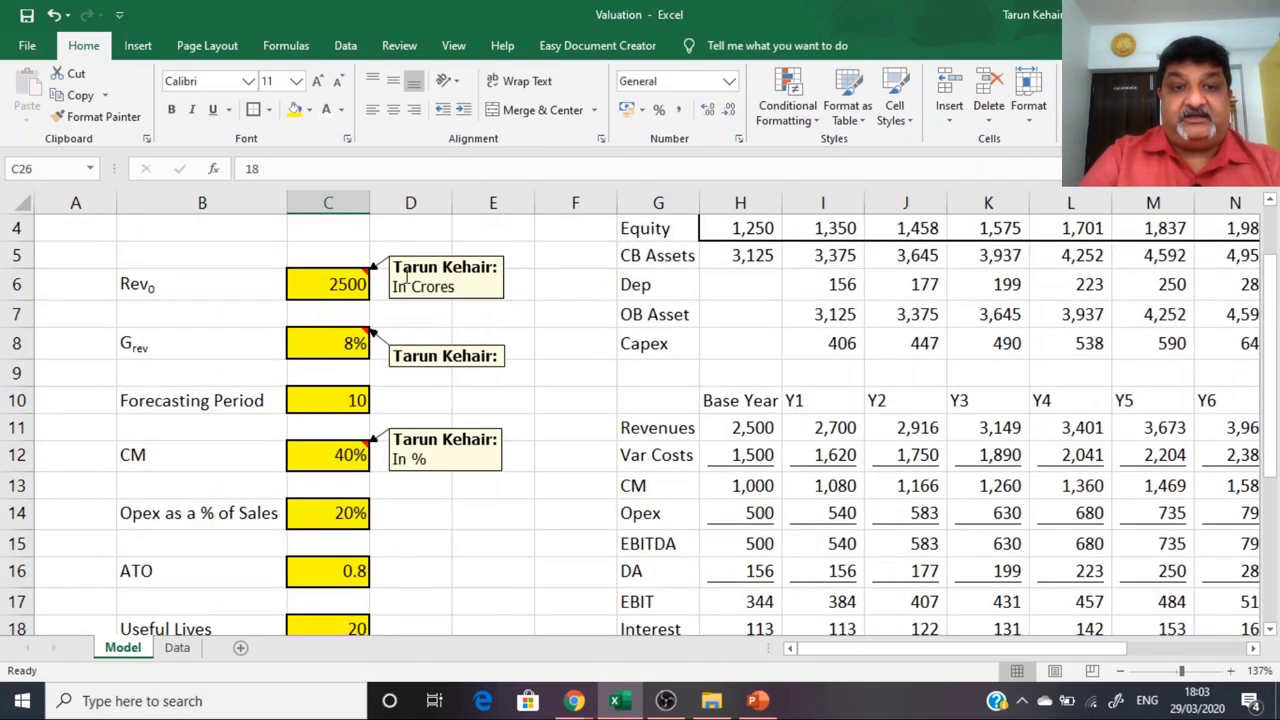
{"action": "scroll", "coordinate": [320, 591], "scroll_direction": "down", "scroll_amount": 4}
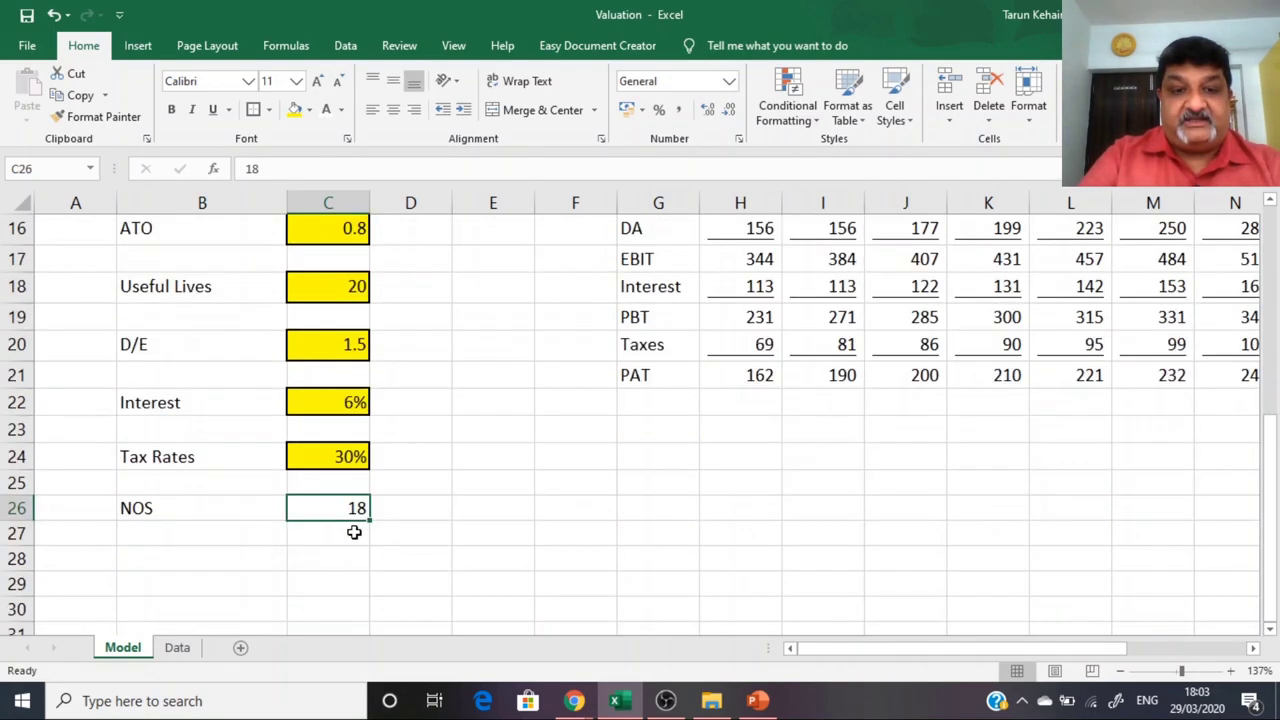
{"action": "right_click", "coordinate": [355, 510]}
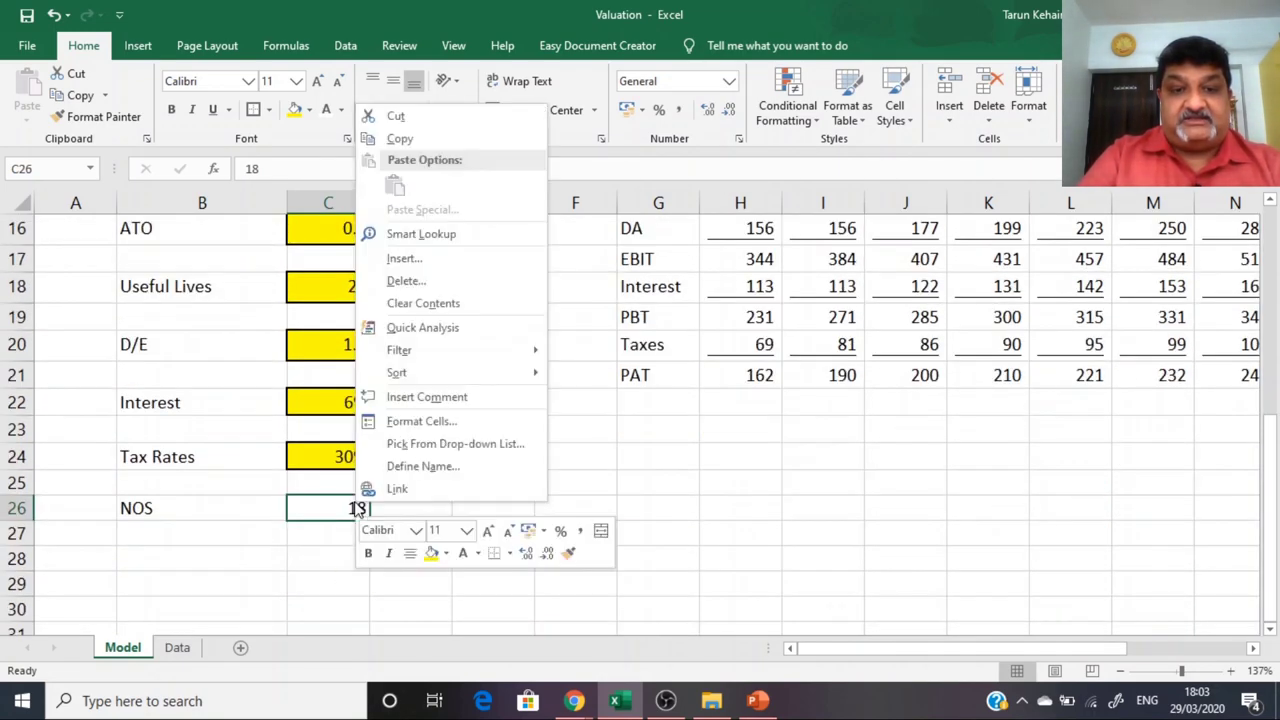
{"action": "left_click", "coordinate": [420, 397]}
{"action": "type", "text": "In Cr"}
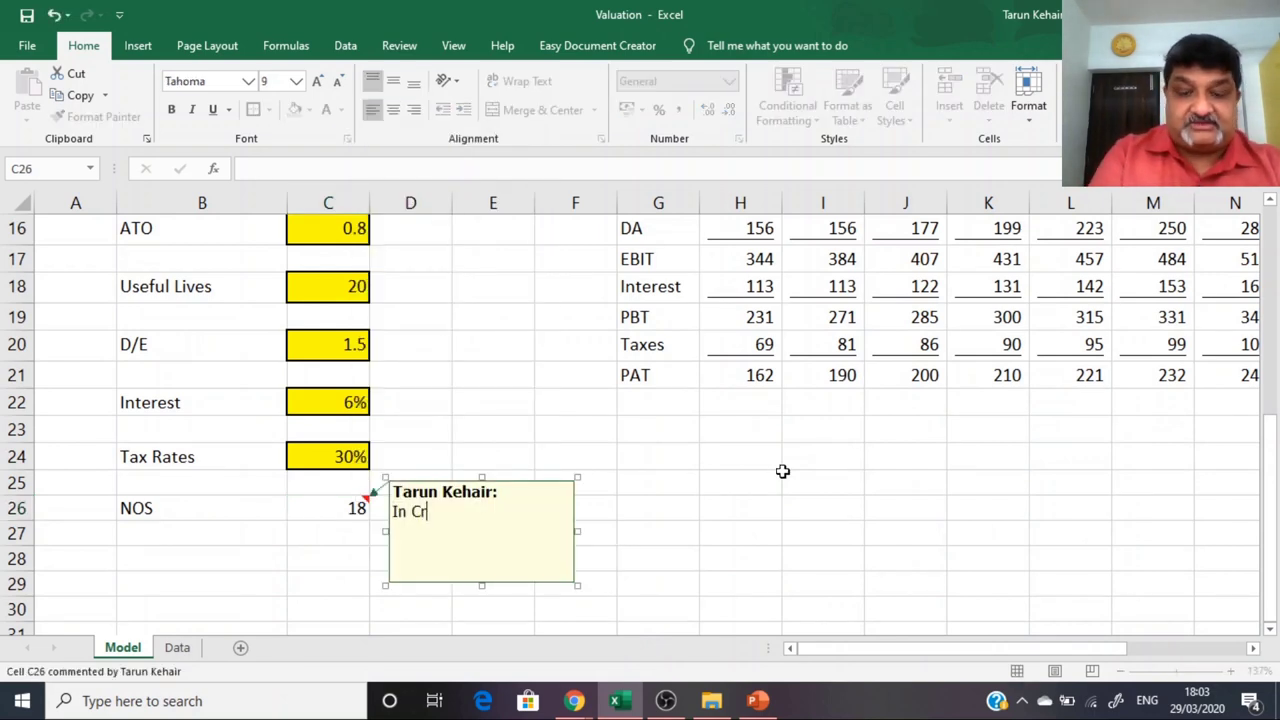
{"action": "type", "text": "ores"}
{"action": "key", "text": "Return"}
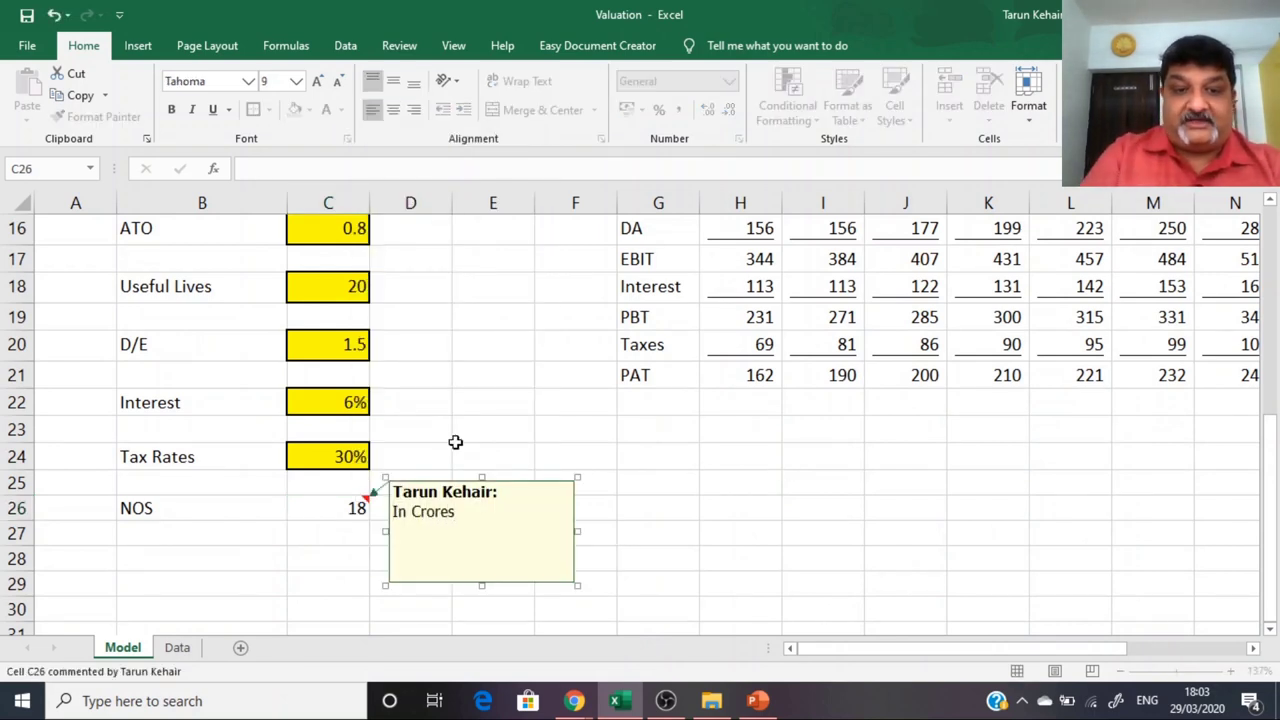
{"action": "left_click", "coordinate": [357, 503]}
{"action": "right_click", "coordinate": [357, 503]}
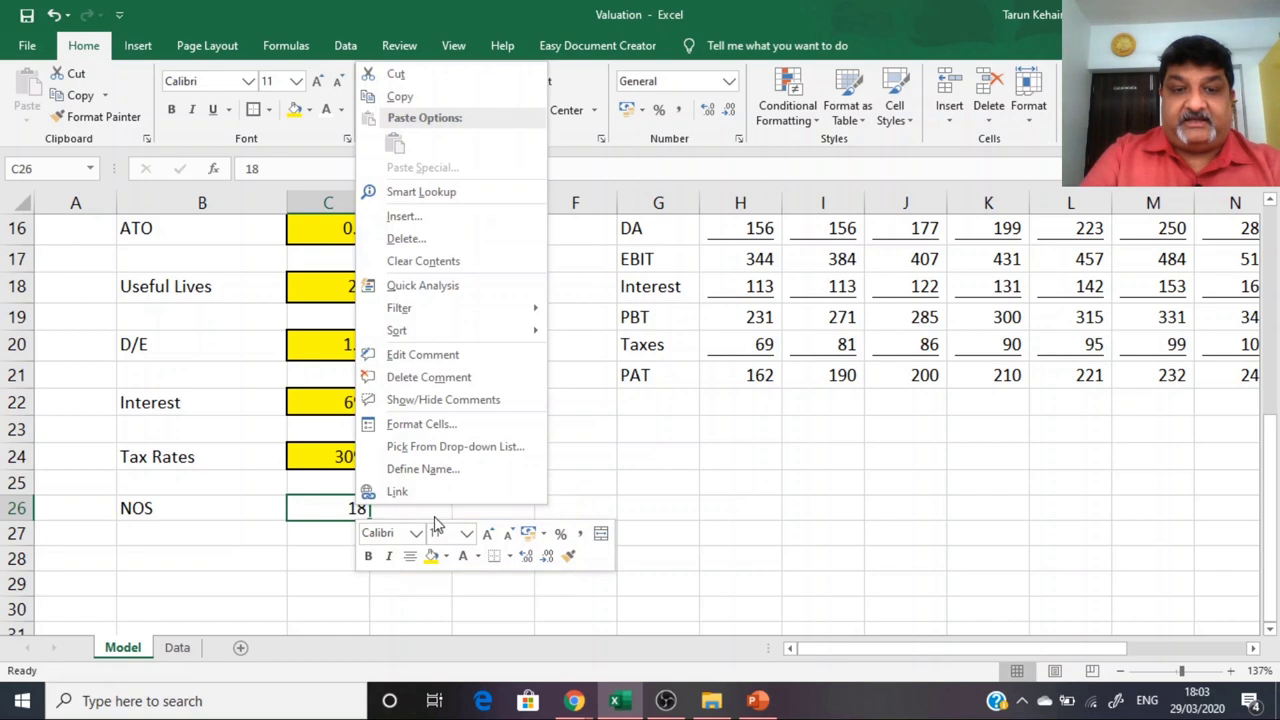
{"action": "left_click", "coordinate": [460, 401]}
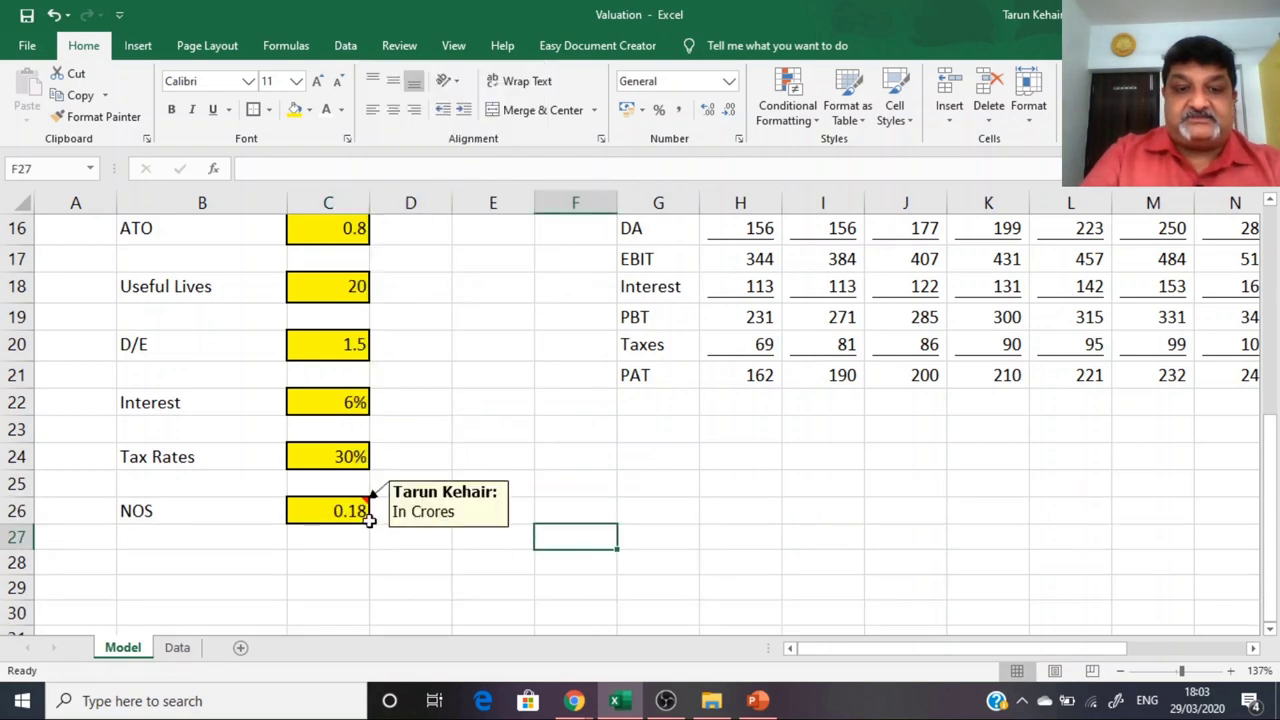
Step: Re-enter 18 in C26 and decrease its decimals so it shows 18
{"action": "key", "text": "Left"}
{"action": "key", "text": "Left"}
{"action": "key", "text": "Left"}
{"action": "key", "text": "Up"}
{"action": "type", "text": "18"}
{"action": "key", "text": "Return"}
{"action": "key", "text": "Up"}
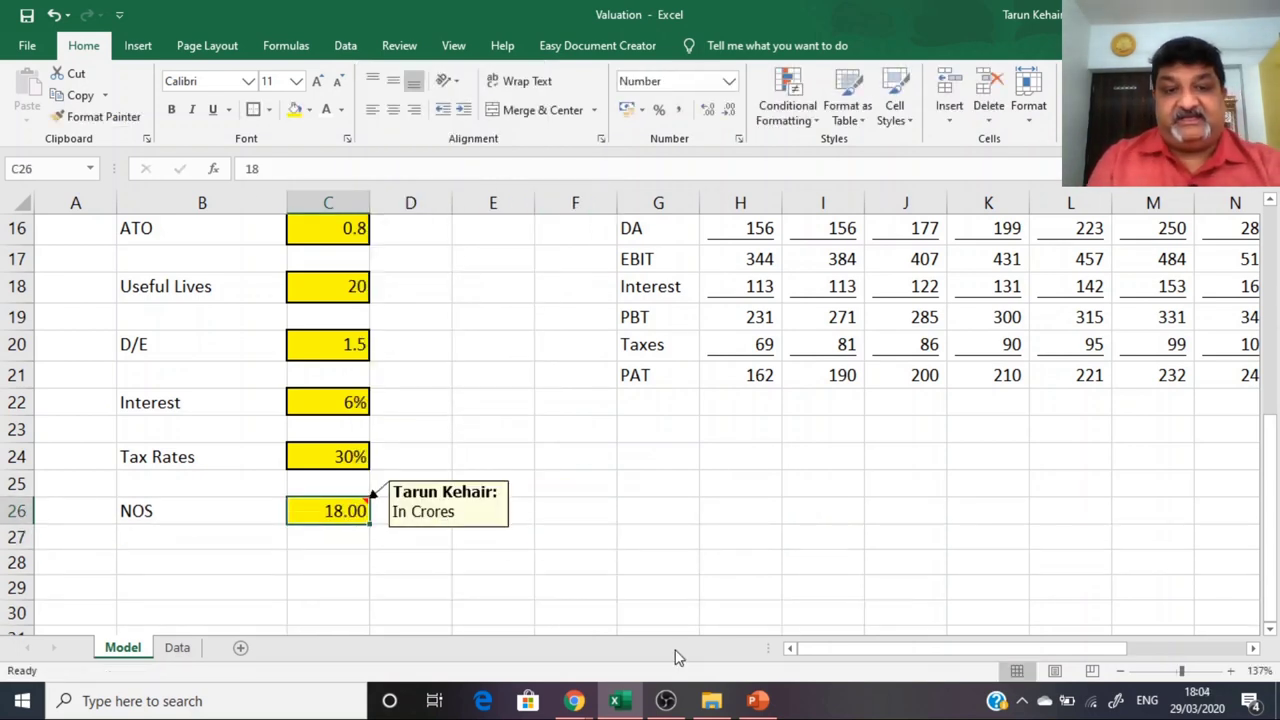
{"action": "left_click", "coordinate": [728, 110]}
{"action": "left_click", "coordinate": [728, 110]}
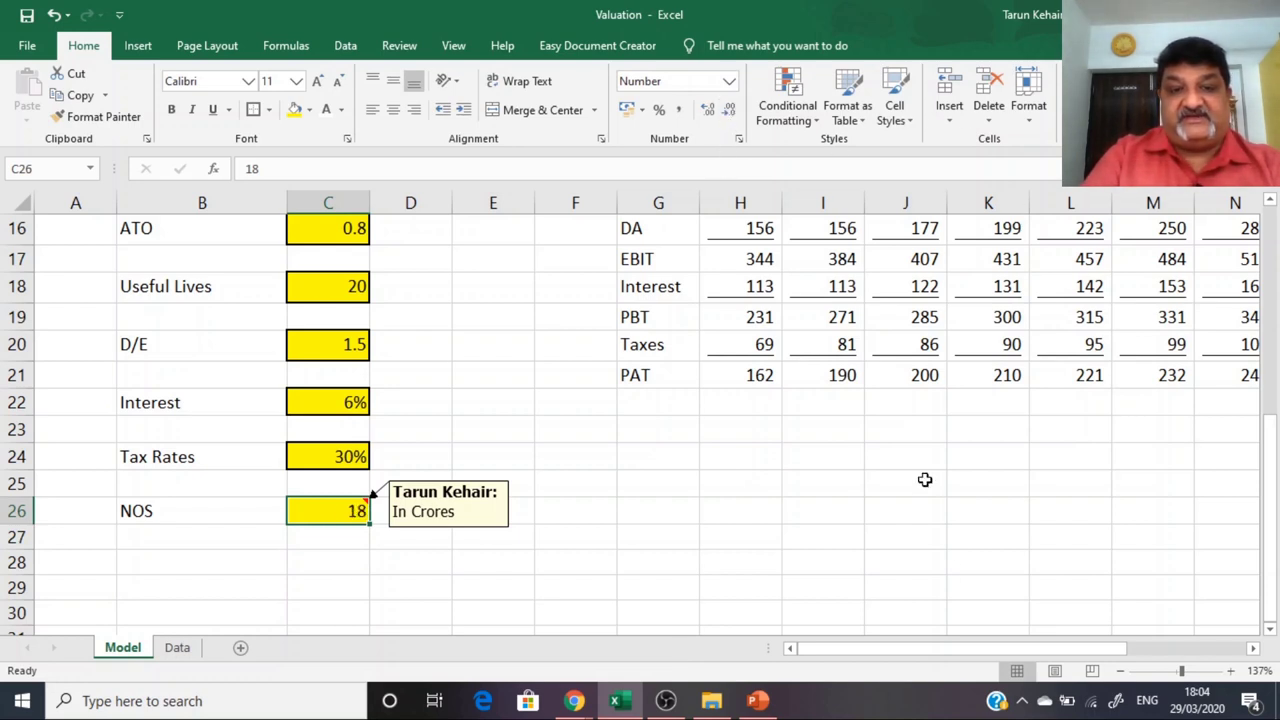
Step: Start the EPS label in G22 below the PAT row
{"action": "left_click", "coordinate": [661, 426]}
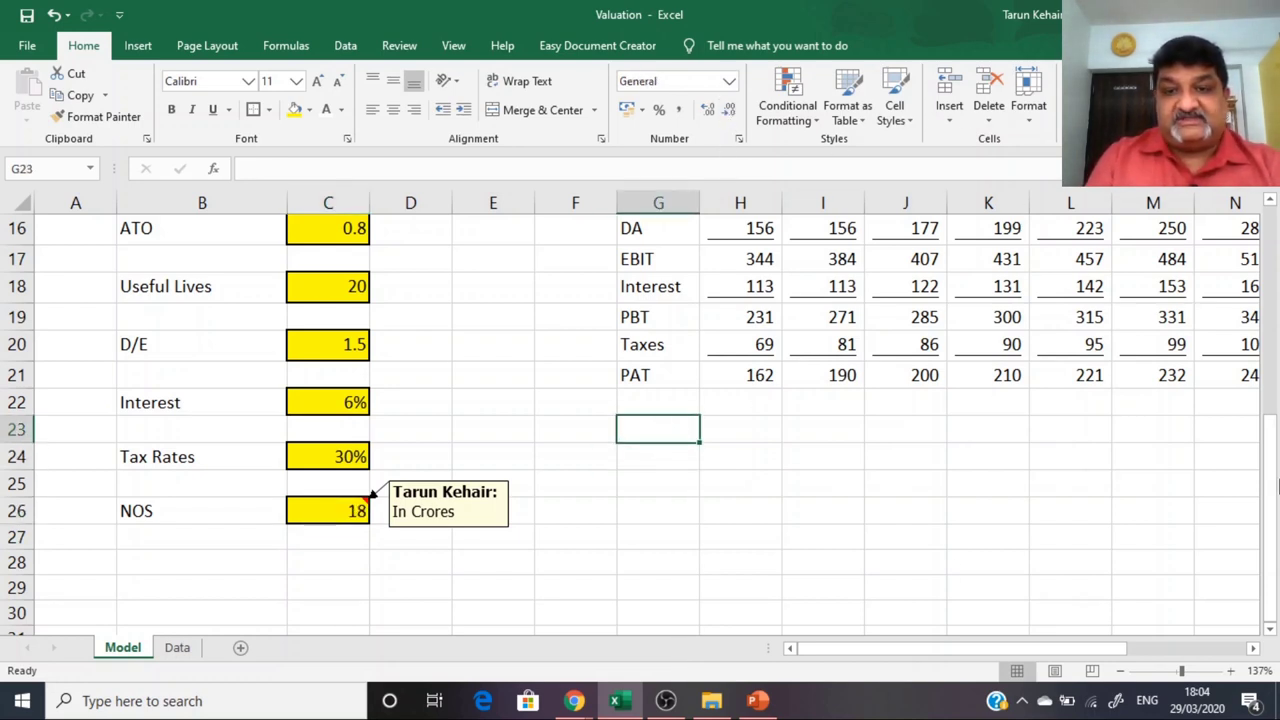
{"action": "key", "text": "Up"}
{"action": "key", "text": "Up"}
{"action": "key", "text": "Down"}
{"action": "type", "text": "E"}
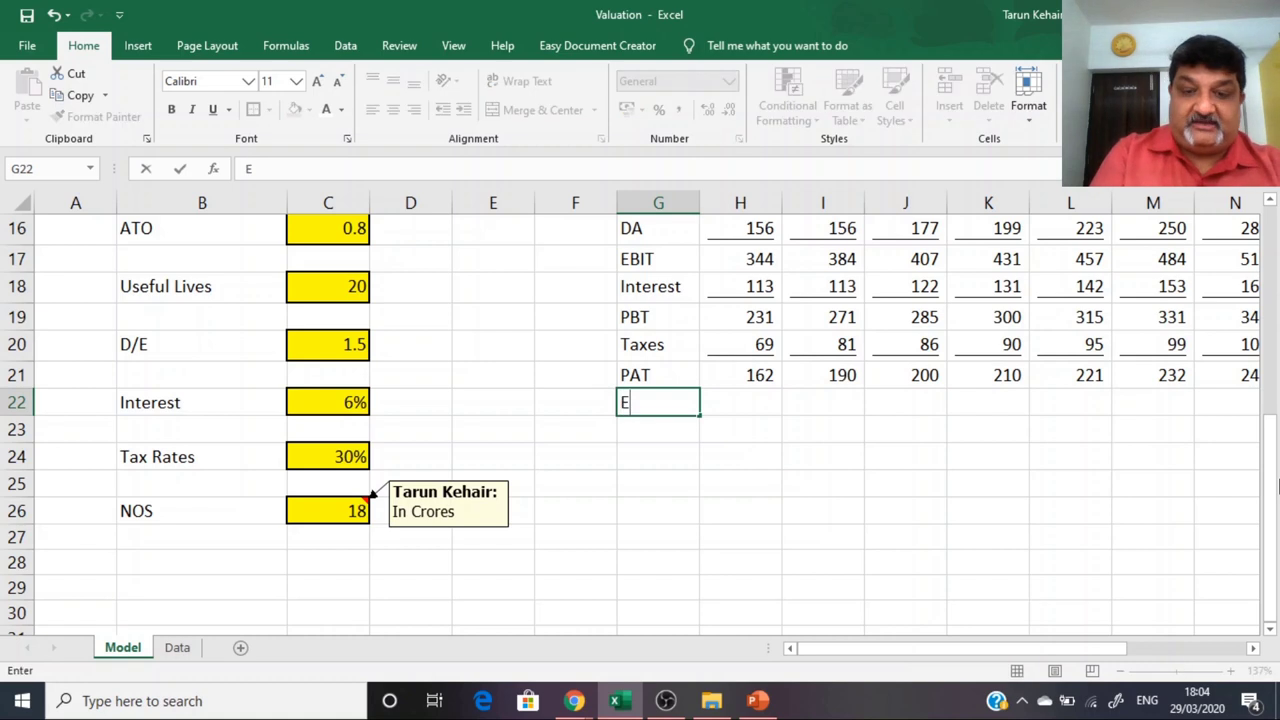
{"action": "type", "text": "PS"}
Step: Finish the EPS label and enter =H21/C26 in H22, giving 8.99
{"action": "key", "text": "Tab"}
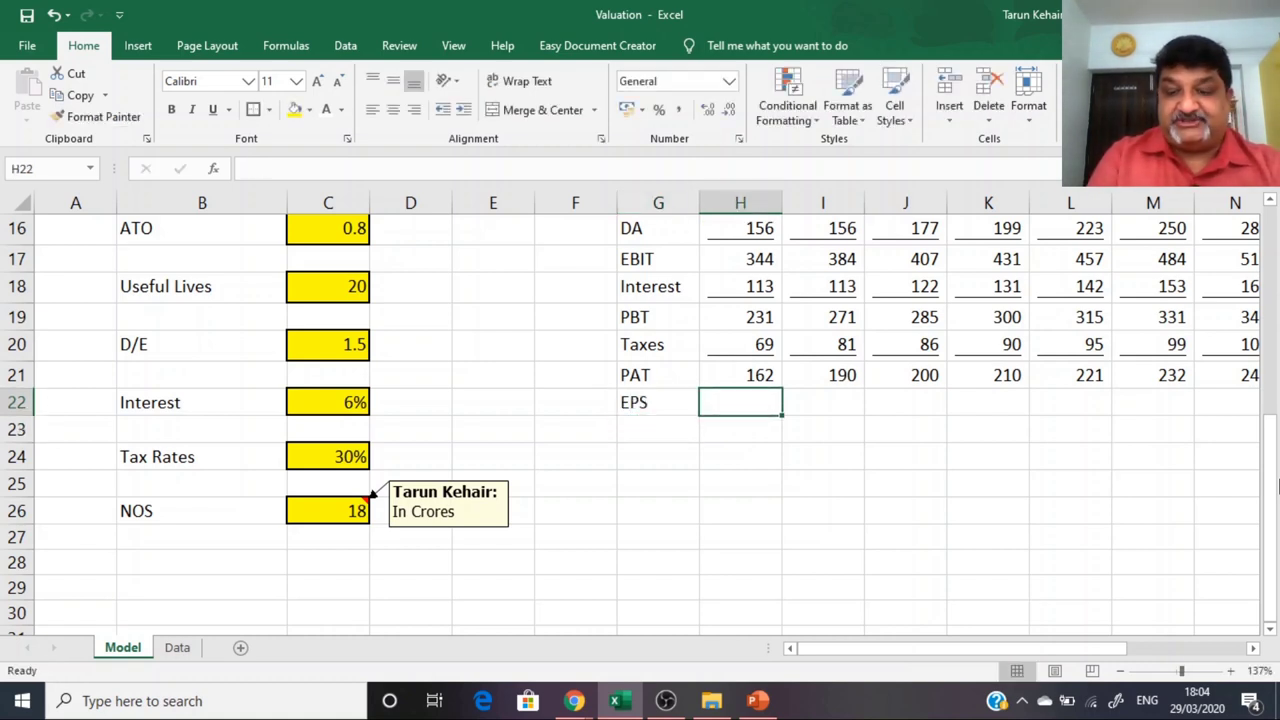
{"action": "type", "text": "="}
{"action": "key", "text": "Up"}
{"action": "type", "text": "/"}
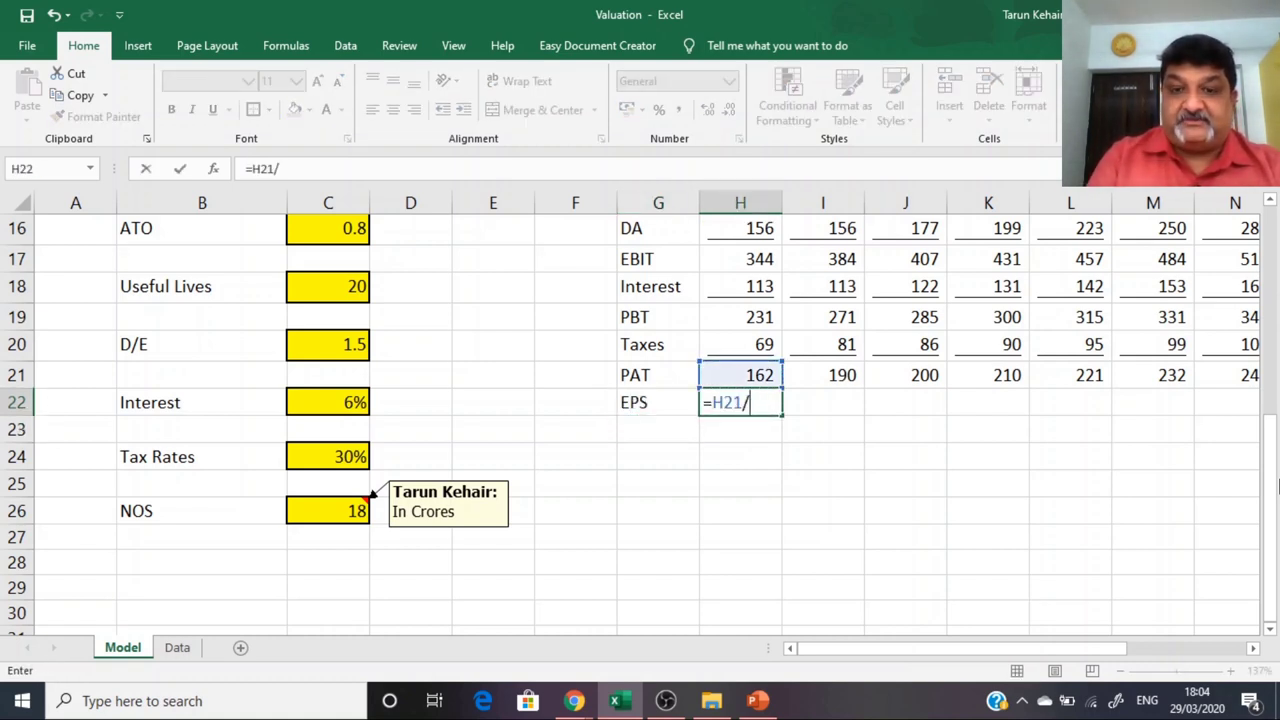
{"action": "left_click", "coordinate": [357, 509]}
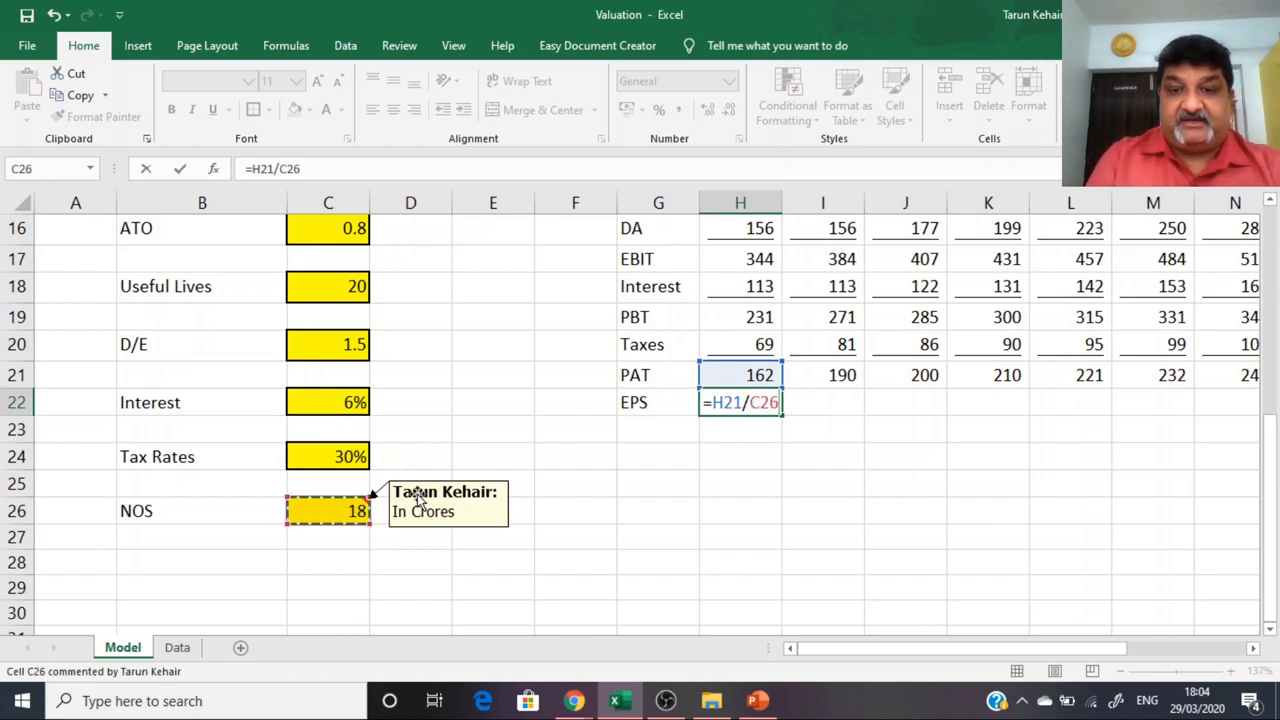
{"action": "key", "text": "Return"}
{"action": "key", "text": "Up"}
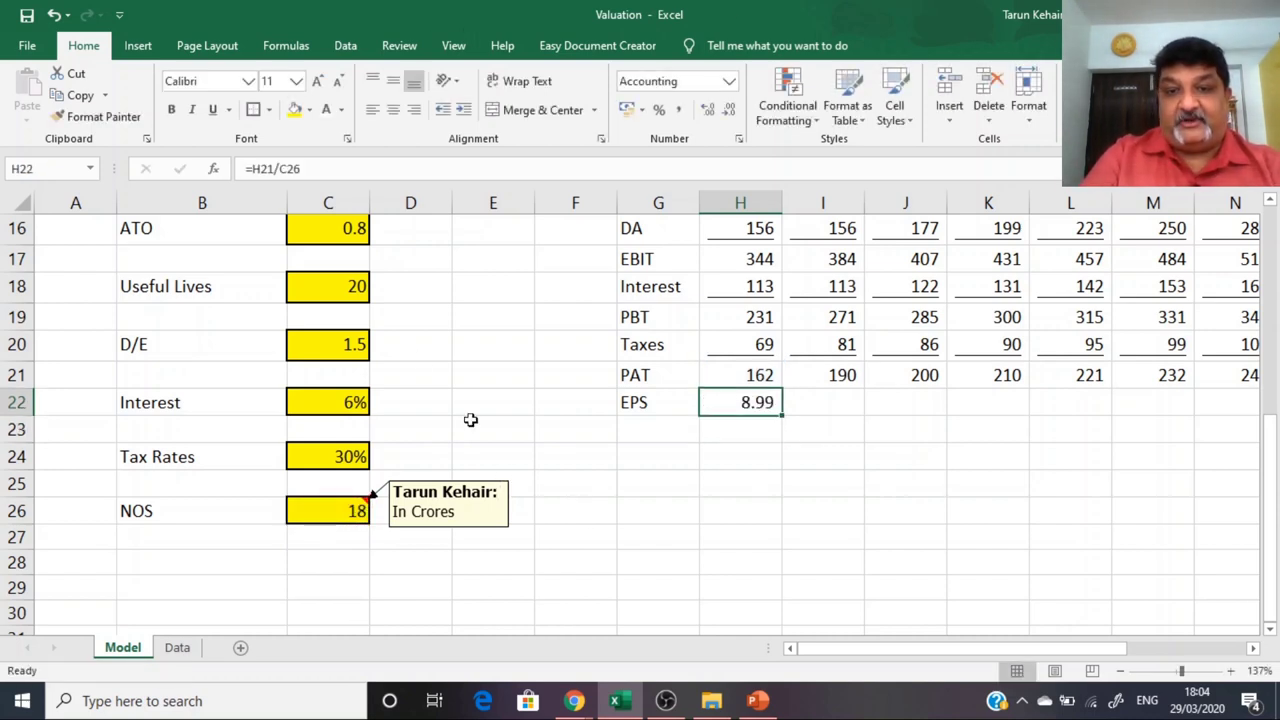
{"action": "left_click", "coordinate": [618, 421]}
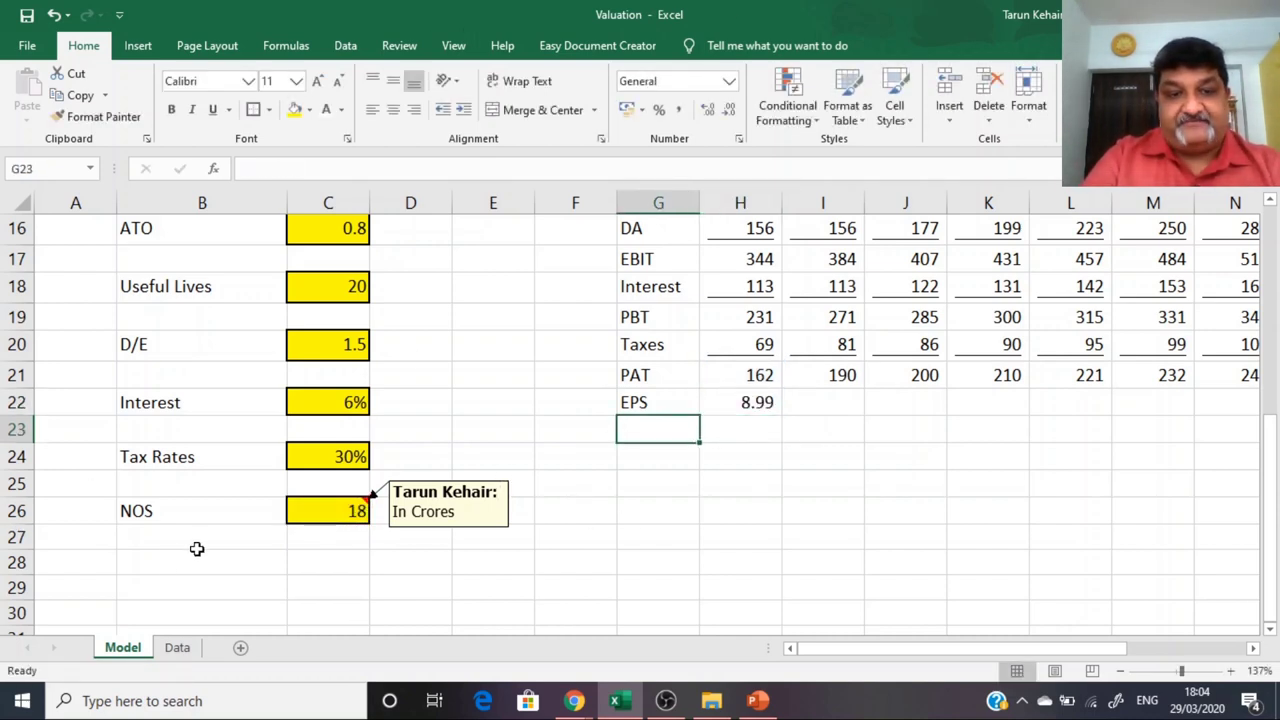
Step: Add a b input with value 0.4 in B28:C28
{"action": "left_click", "coordinate": [285, 566]}
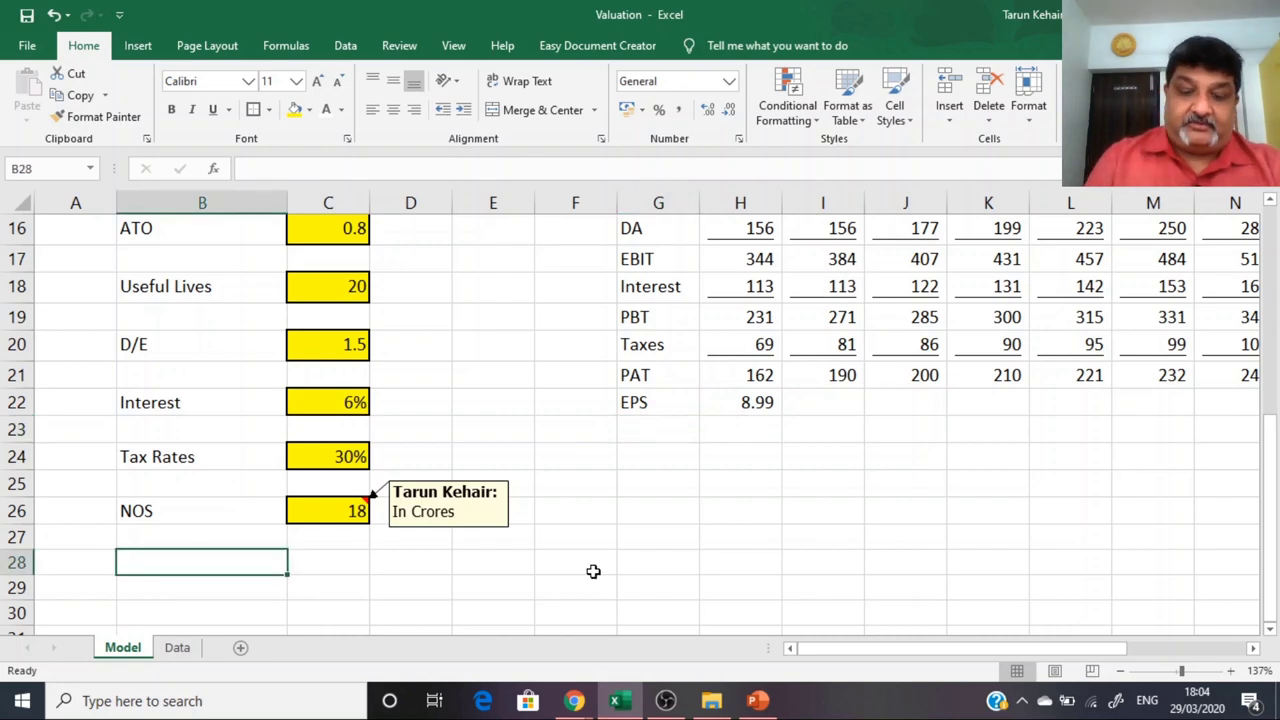
{"action": "type", "text": "b"}
{"action": "key", "text": "Tab"}
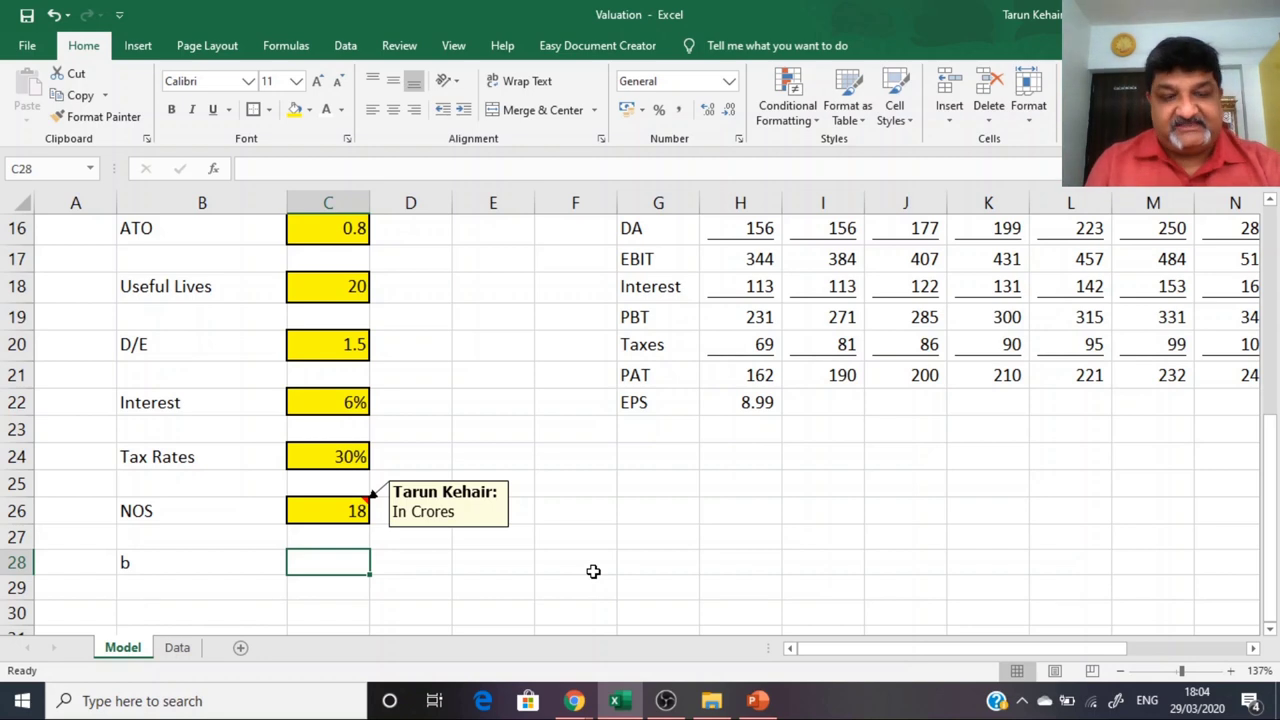
{"action": "type", "text": "0"}
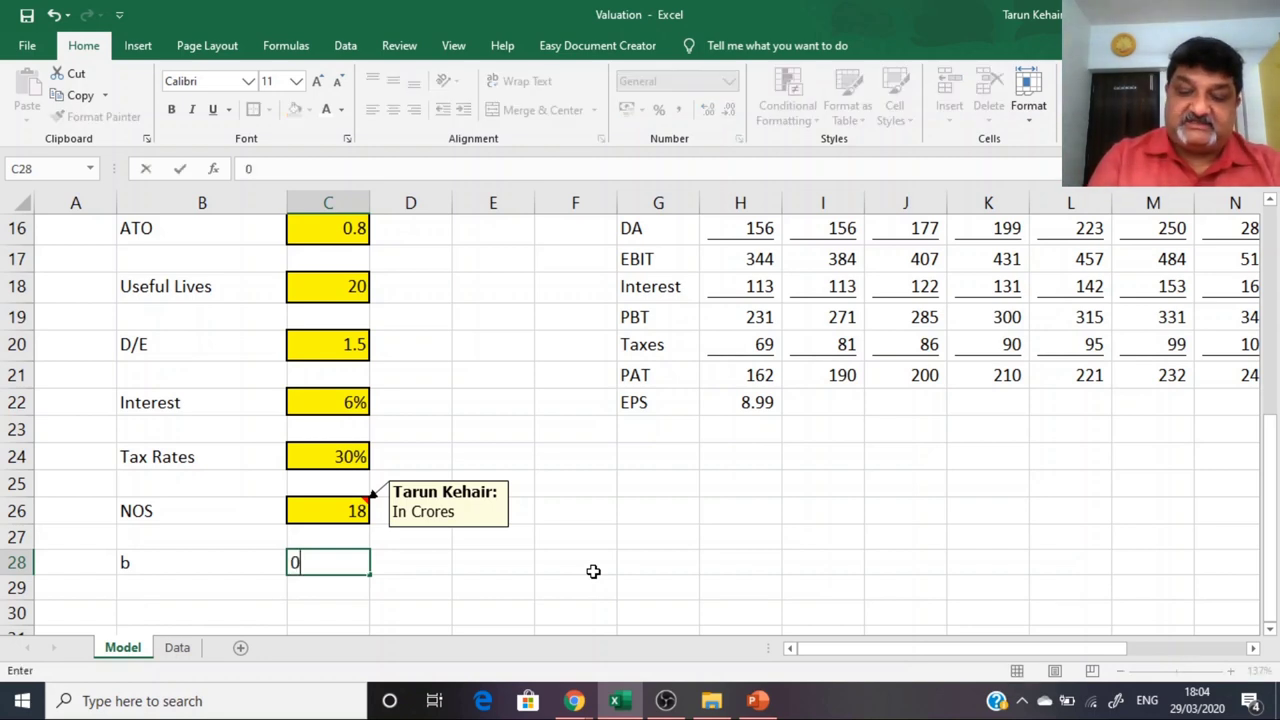
{"action": "type", "text": ".4"}
{"action": "key", "text": "Return"}
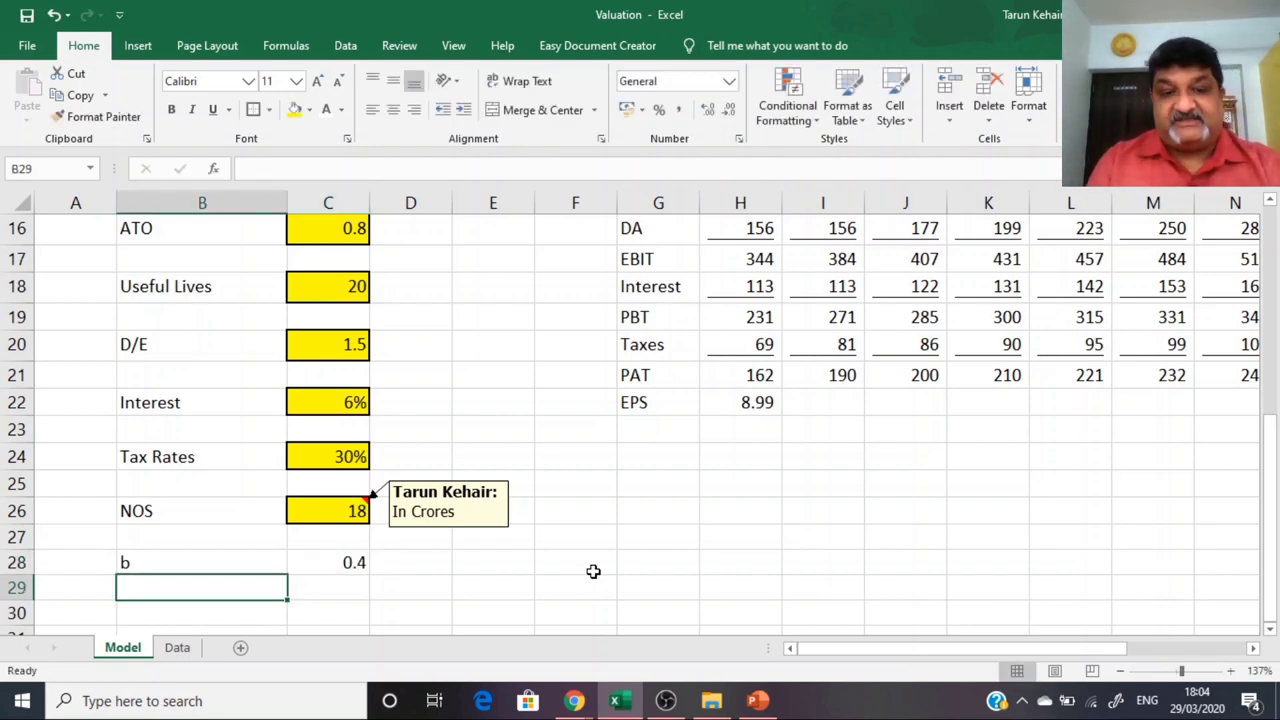
{"action": "key", "text": "Up"}
{"action": "key", "text": "Right"}
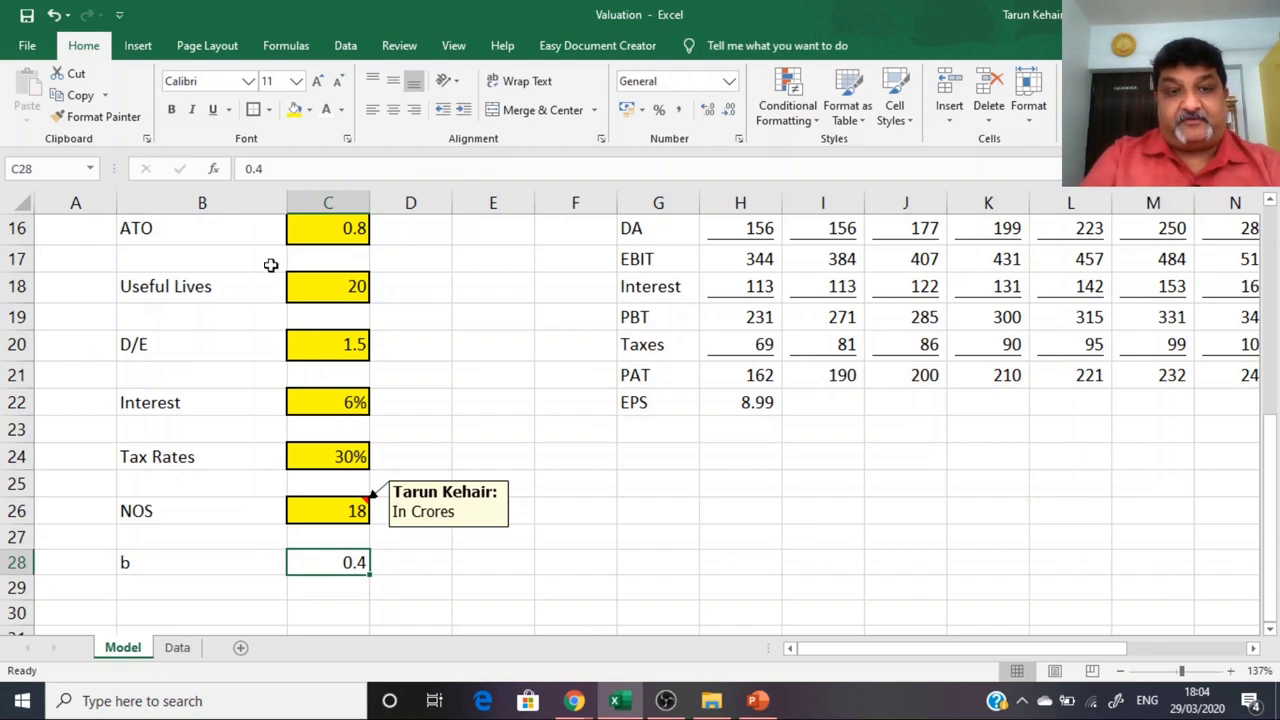
Step: Format Paint C16's yellow input style onto C28
{"action": "left_click", "coordinate": [324, 236]}
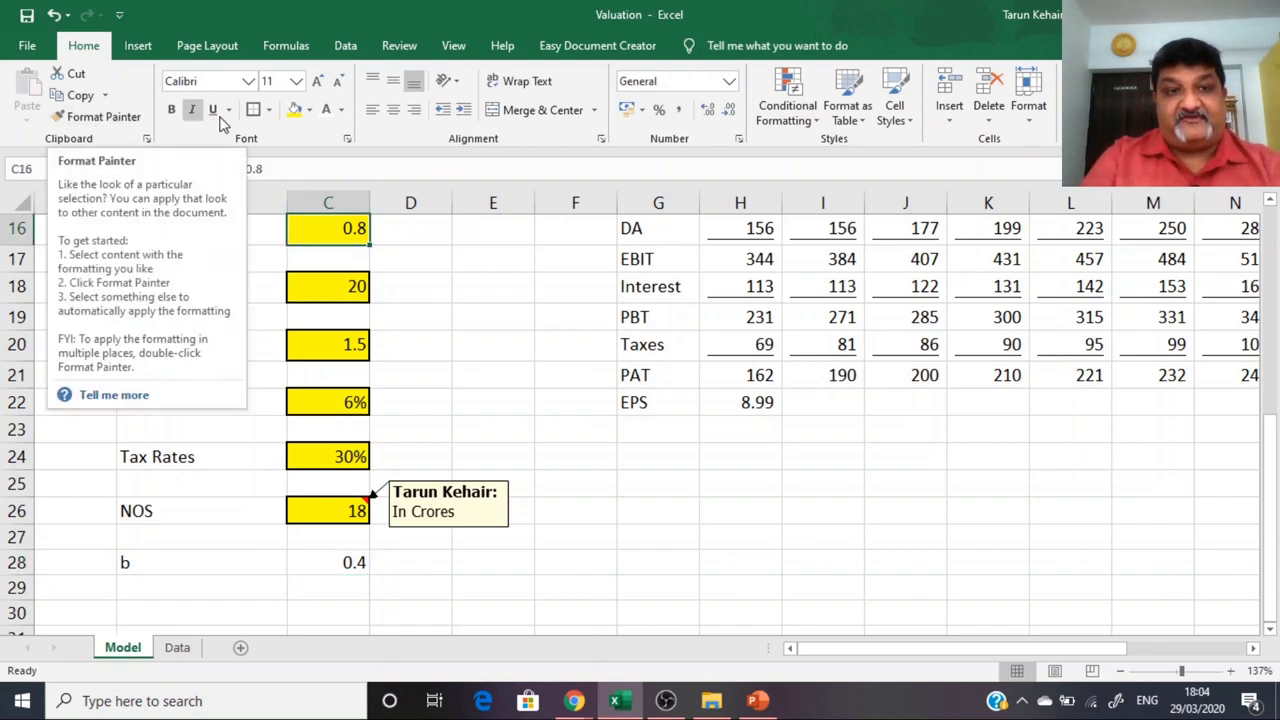
{"action": "left_click", "coordinate": [104, 117]}
{"action": "left_click", "coordinate": [323, 566]}
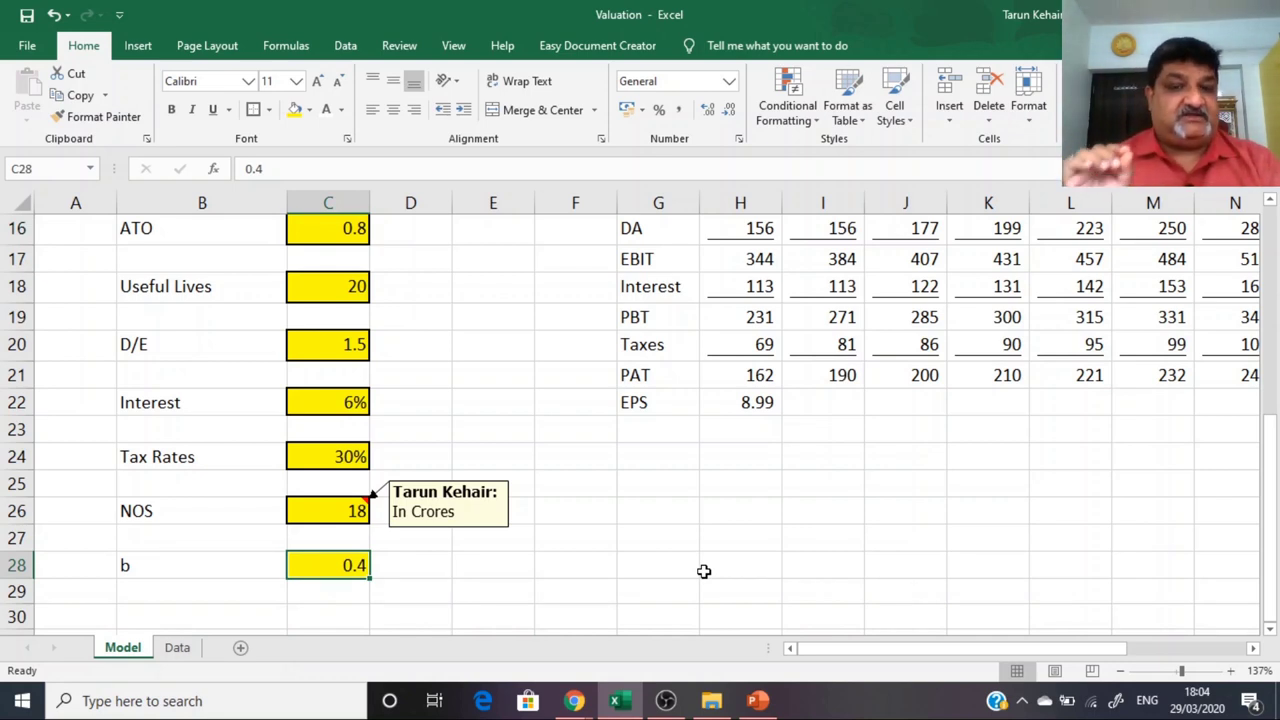
{"action": "key", "text": "Up"}
{"action": "key", "text": "Up"}
{"action": "key", "text": "Up"}
{"action": "key", "text": "Up"}
{"action": "key", "text": "Up"}
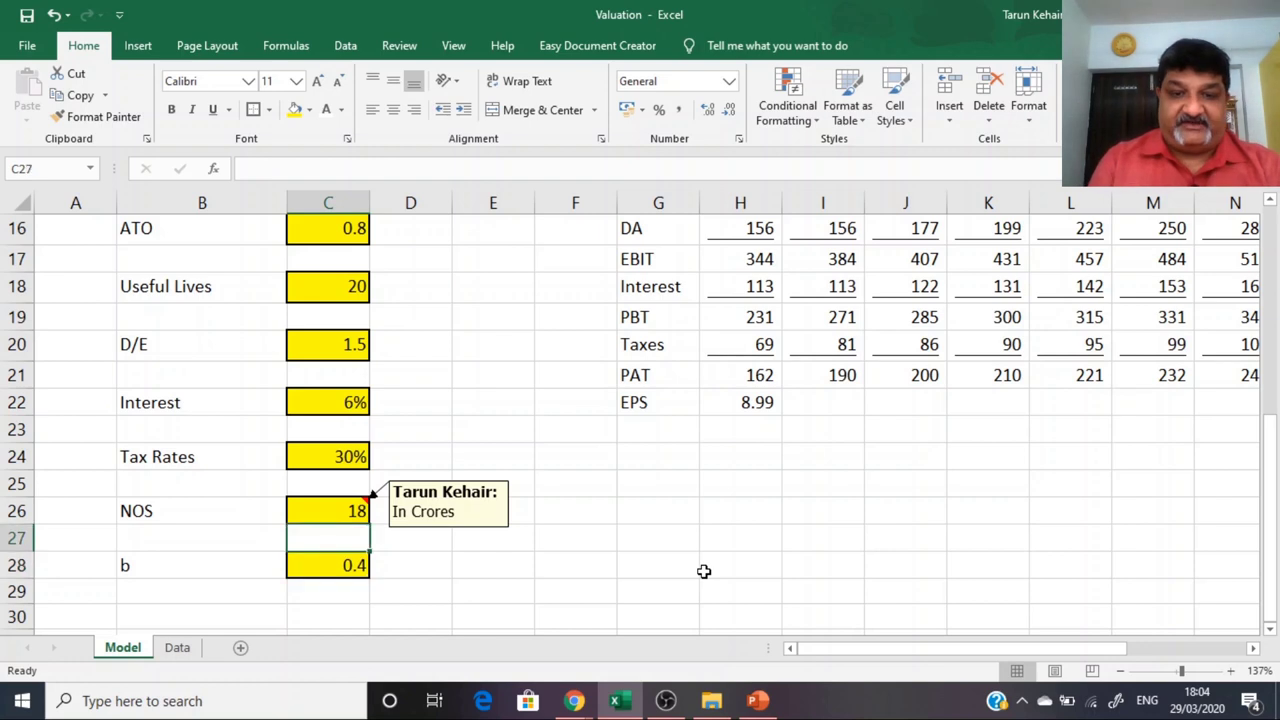
{"action": "key", "text": "Right"}
{"action": "key", "text": "Right"}
{"action": "key", "text": "Right"}
{"action": "key", "text": "Right"}
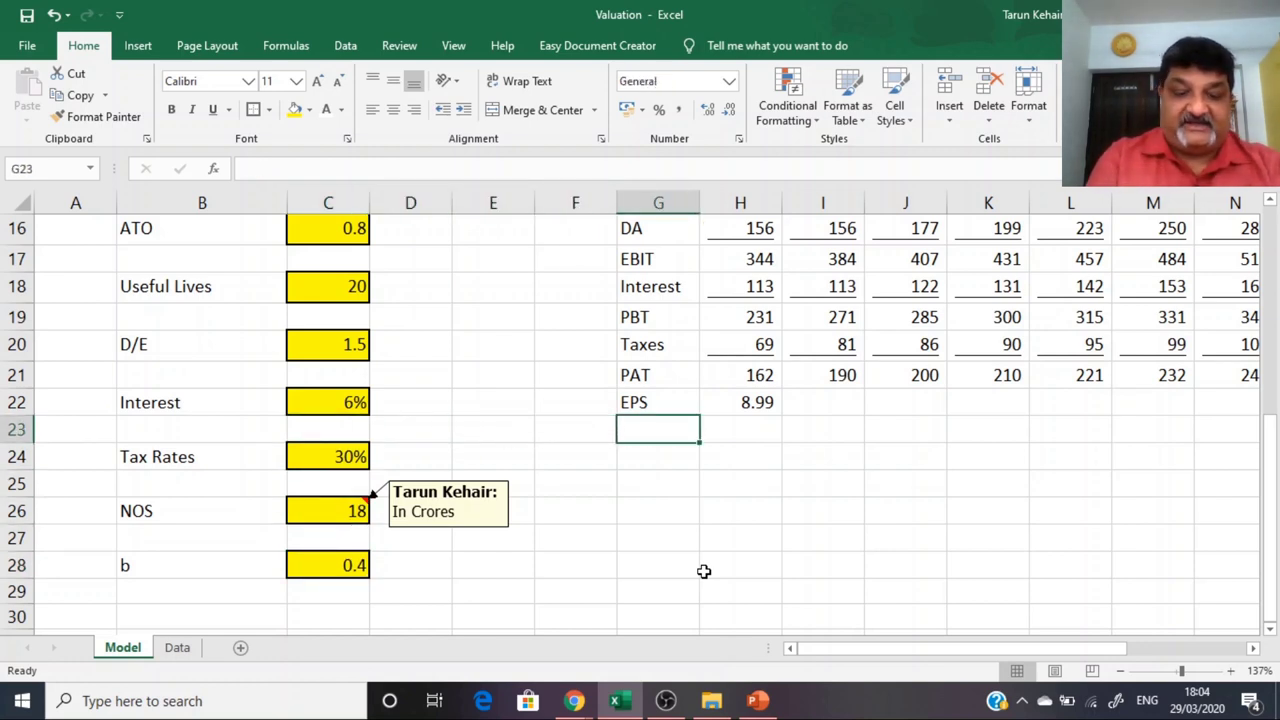
{"action": "type", "text": "DPS"}
{"action": "key", "text": "Tab"}
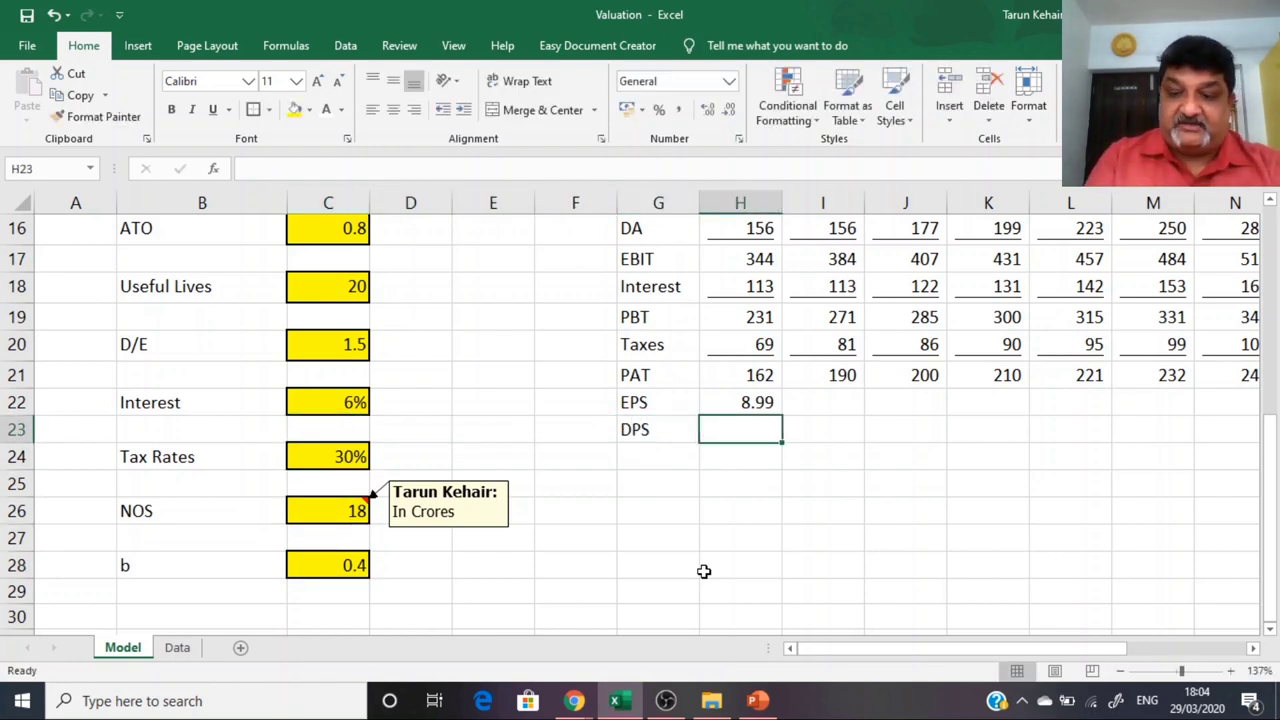
{"action": "type", "text": "="}
{"action": "key", "text": "Up"}
{"action": "type", "text": "*"}
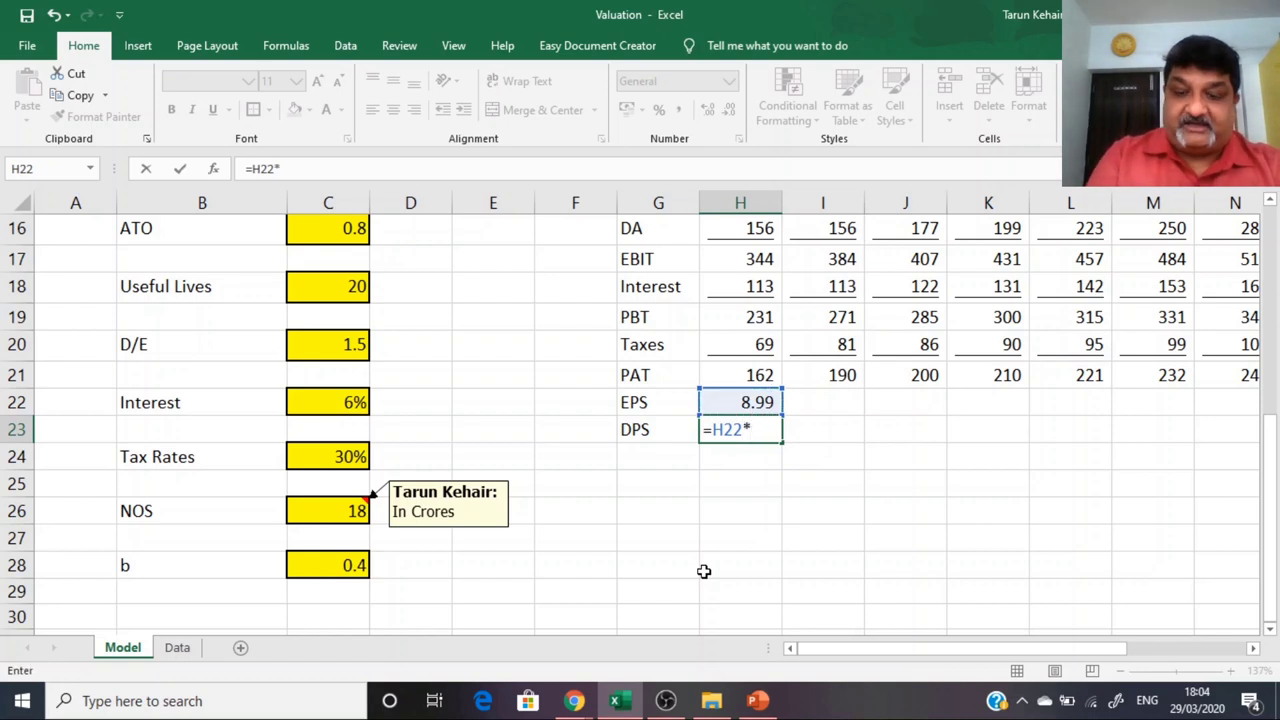
{"action": "type", "text": "(1-"}
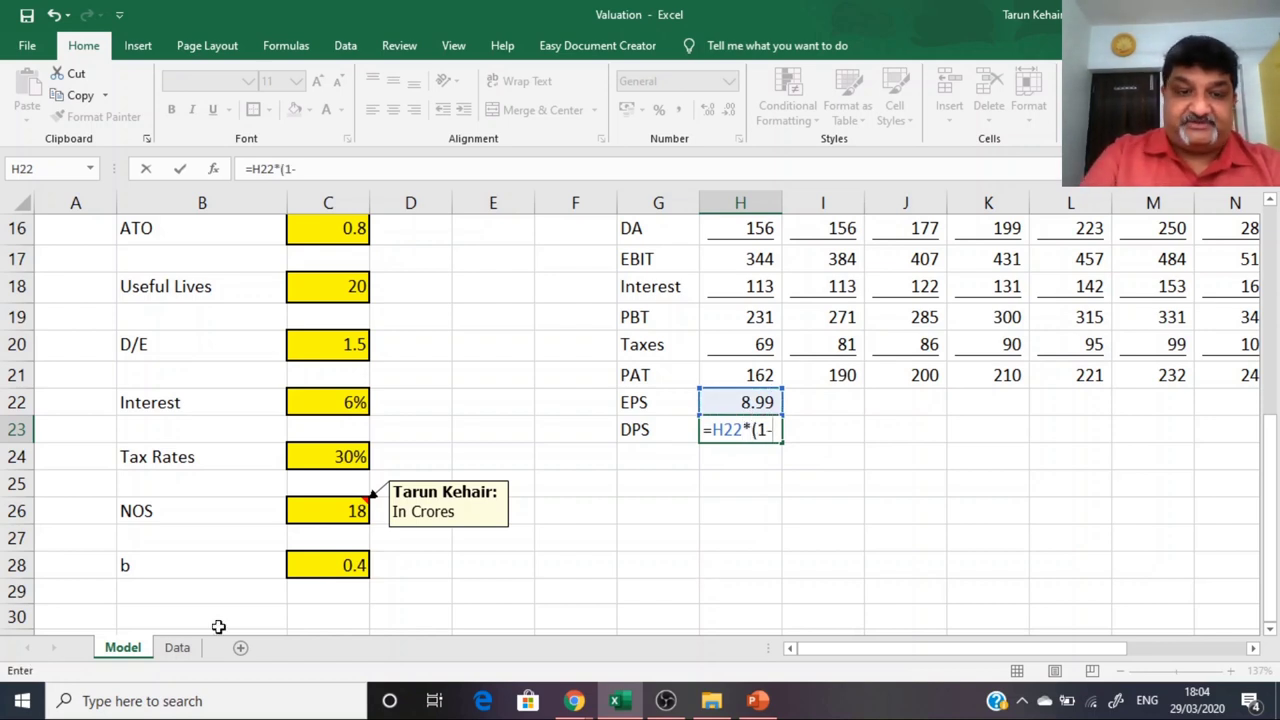
{"action": "left_click", "coordinate": [342, 563]}
{"action": "type", "text": ")"}
{"action": "key", "text": "ctrl+Return"}
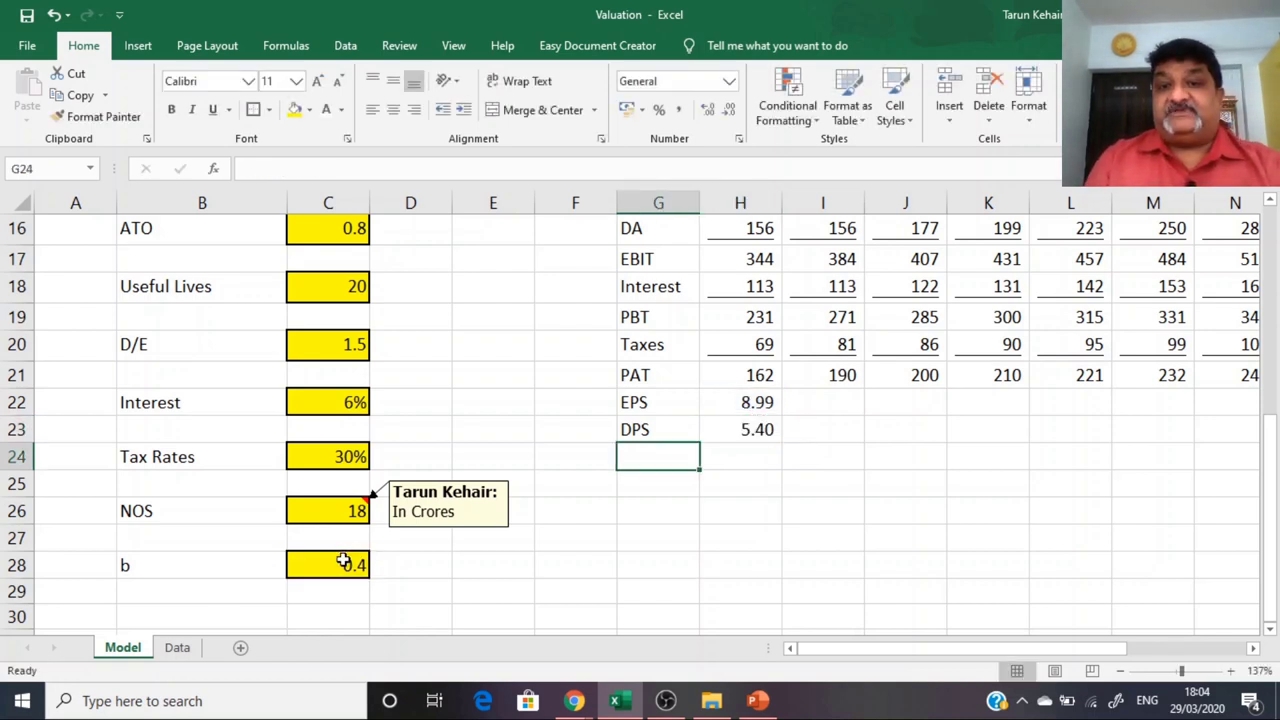
{"action": "scroll", "coordinate": [342, 563], "scroll_direction": "up", "scroll_amount": 2}
{"action": "key", "text": "Up"}
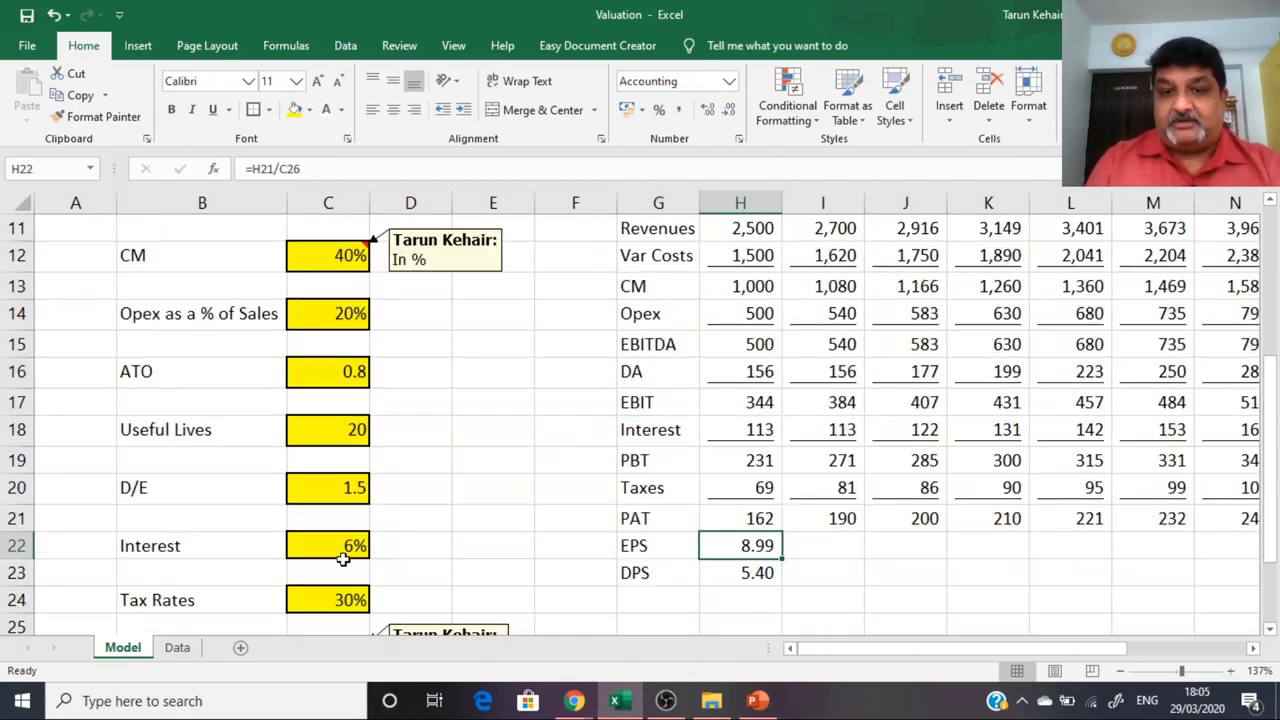
{"action": "key", "text": "Right"}
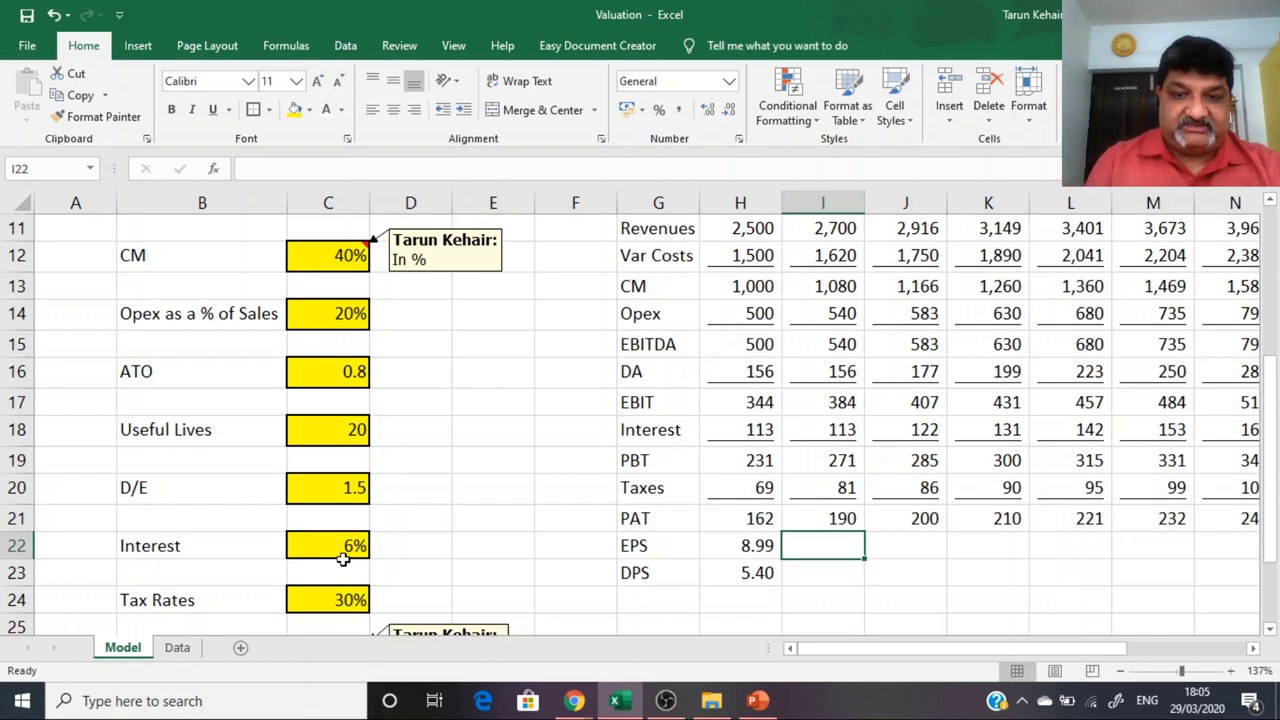
{"action": "key", "text": "ctrl+Up"}
{"action": "key", "text": "ctrl+Up"}
{"action": "key", "text": "ctrl+Up"}
{"action": "key", "text": "ctrl+Up"}
{"action": "key", "text": "ctrl+Up"}
{"action": "key", "text": "ctrl+Up"}
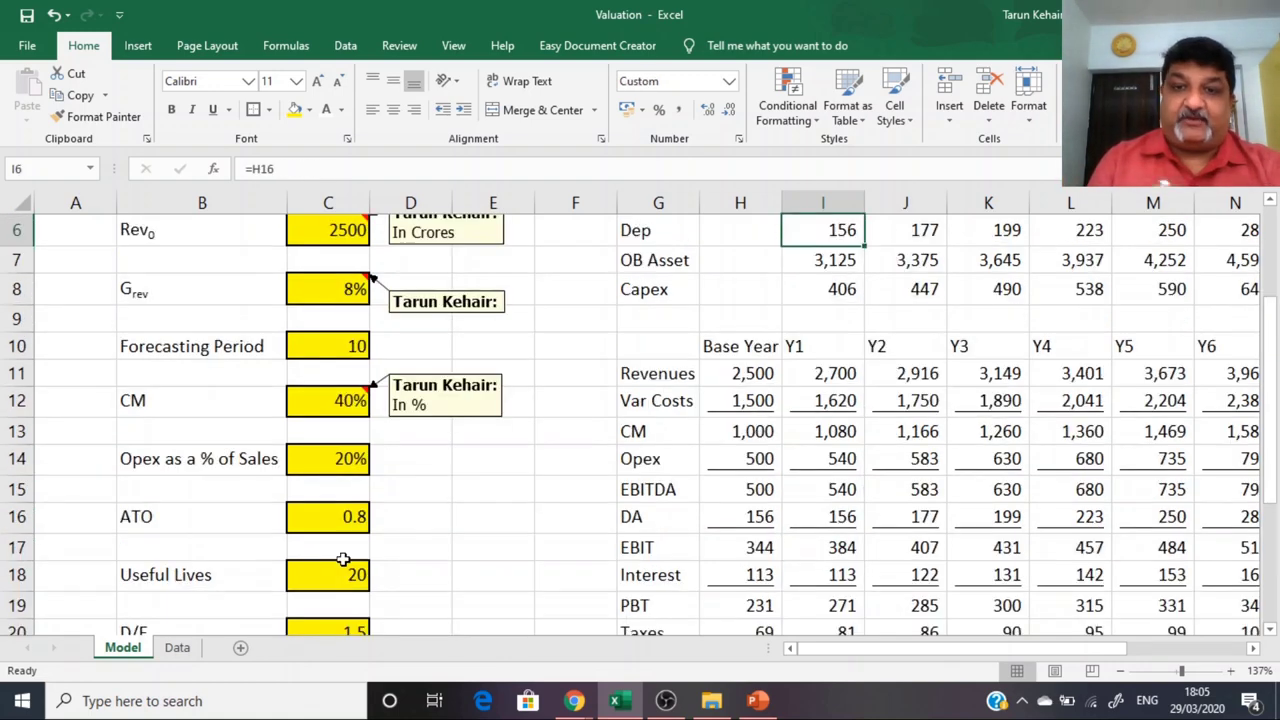
{"action": "key", "text": "Down"}
{"action": "key", "text": "Down"}
{"action": "key", "text": "Down"}
{"action": "key", "text": "Down"}
{"action": "key", "text": "Down"}
{"action": "key", "text": "Down"}
{"action": "key", "text": "Down"}
{"action": "key", "text": "Down"}
{"action": "key", "text": "Down"}
{"action": "key", "text": "Down"}
{"action": "key", "text": "Down"}
{"action": "key", "text": "Down"}
{"action": "key", "text": "Down"}
{"action": "key", "text": "Down"}
{"action": "key", "text": "Down"}
{"action": "key", "text": "Down"}
{"action": "key", "text": "Down"}
{"action": "key", "text": "Down"}
{"action": "key", "text": "Down"}
{"action": "key", "text": "Down"}
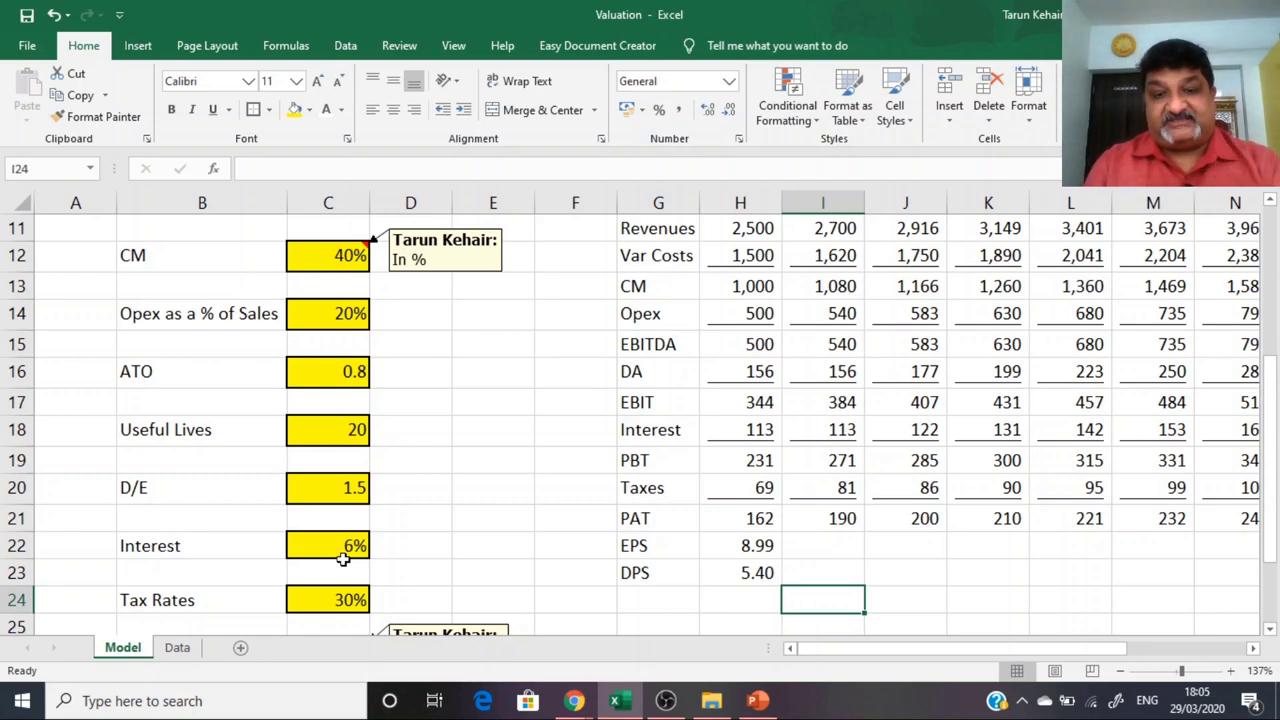
{"action": "scroll", "coordinate": [343, 560], "scroll_direction": "down", "scroll_amount": 1}
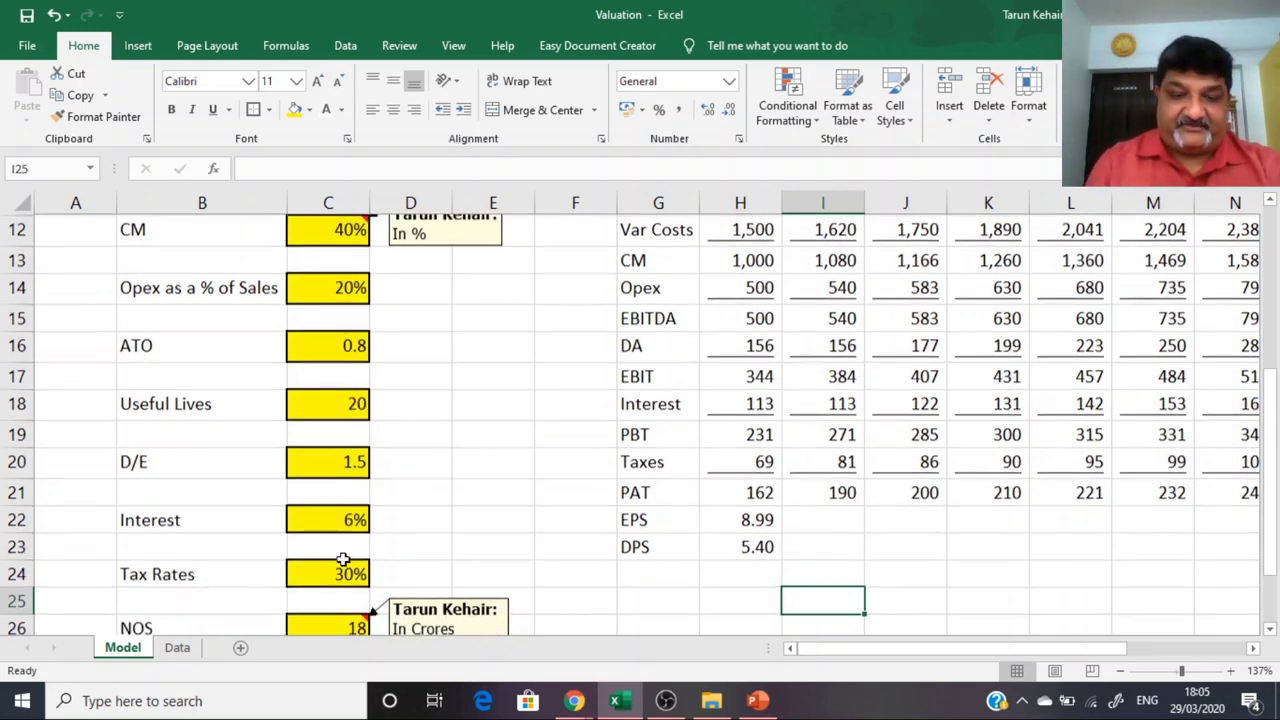
{"action": "key", "text": "Down"}
{"action": "key", "text": "Down"}
{"action": "key", "text": "Down"}
{"action": "key", "text": "Left"}
{"action": "key", "text": "Left"}
{"action": "key", "text": "Up"}
{"action": "key", "text": "Up"}
{"action": "key", "text": "Up"}
{"action": "key", "text": "Up"}
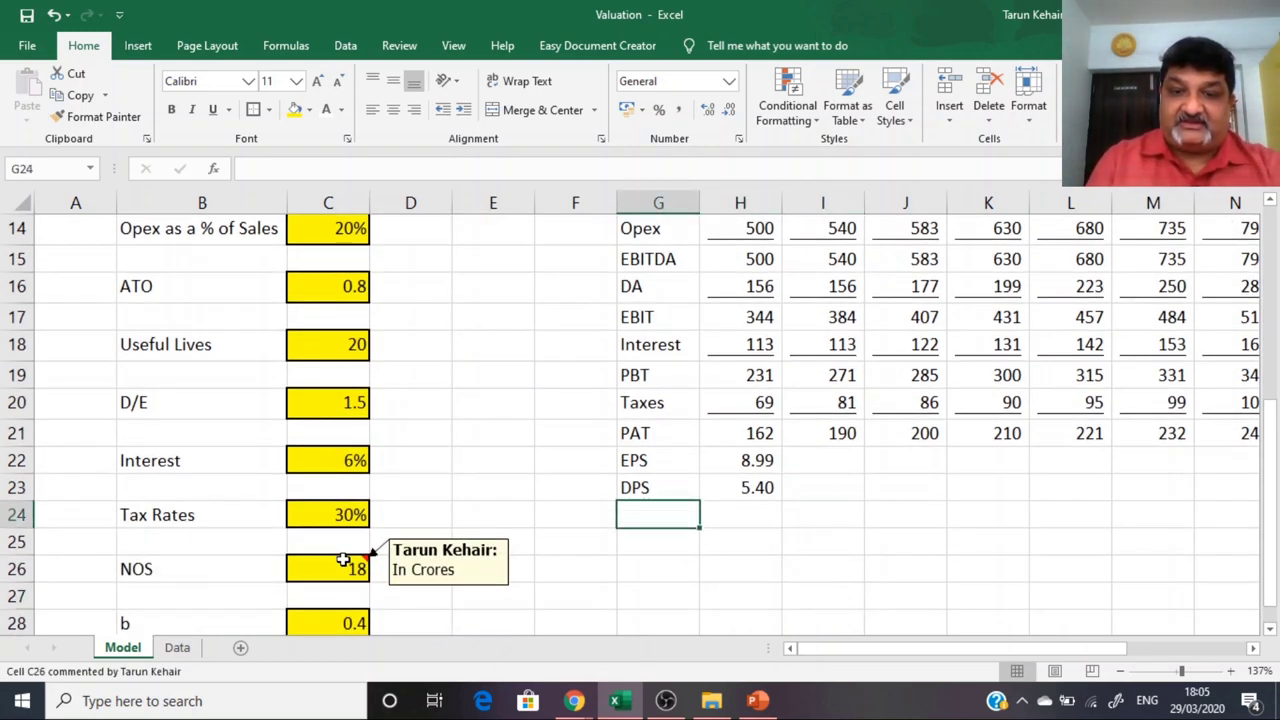
{"action": "key", "text": "Right"}
{"action": "key", "text": "Down"}
{"action": "key", "text": "Down"}
{"action": "key", "text": "Down"}
{"action": "key", "text": "Down"}
{"action": "key", "text": "Down"}
{"action": "key", "text": "Down"}
{"action": "key", "text": "Down"}
{"action": "key", "text": "Left"}
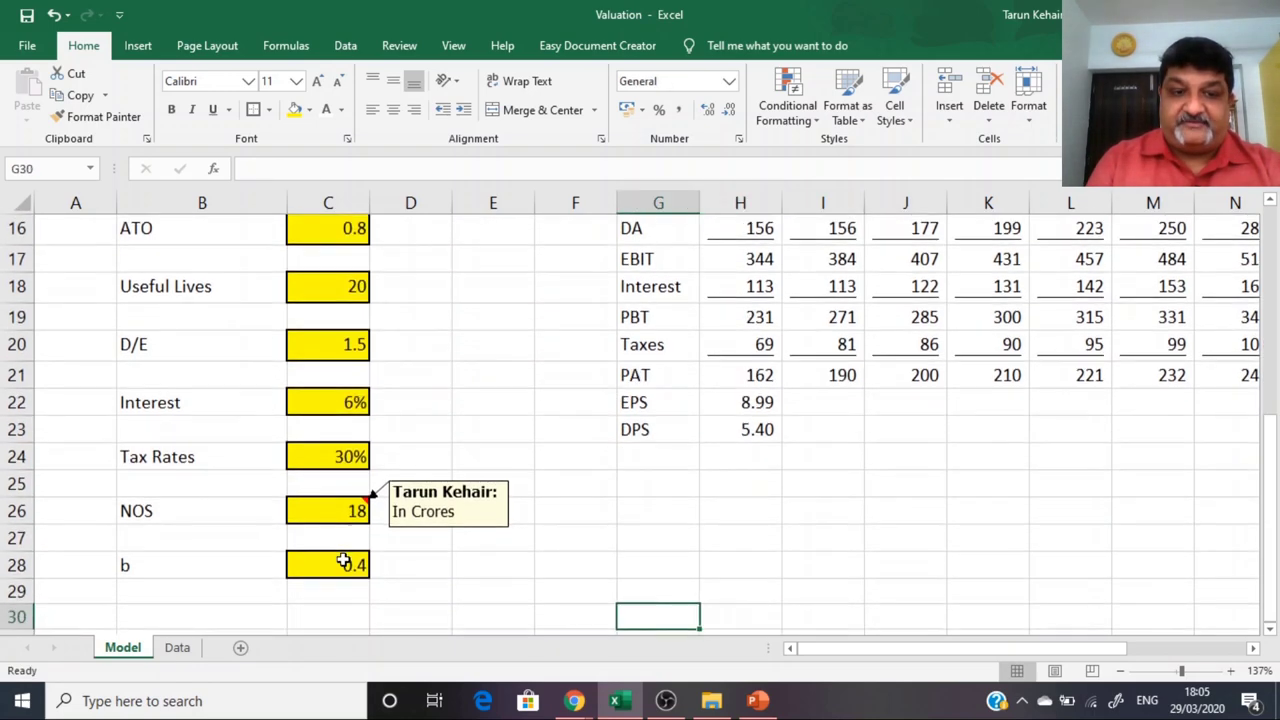
{"action": "key", "text": "Left"}
{"action": "key", "text": "Left"}
{"action": "key", "text": "Left"}
{"action": "key", "text": "Left"}
{"action": "key", "text": "Left"}
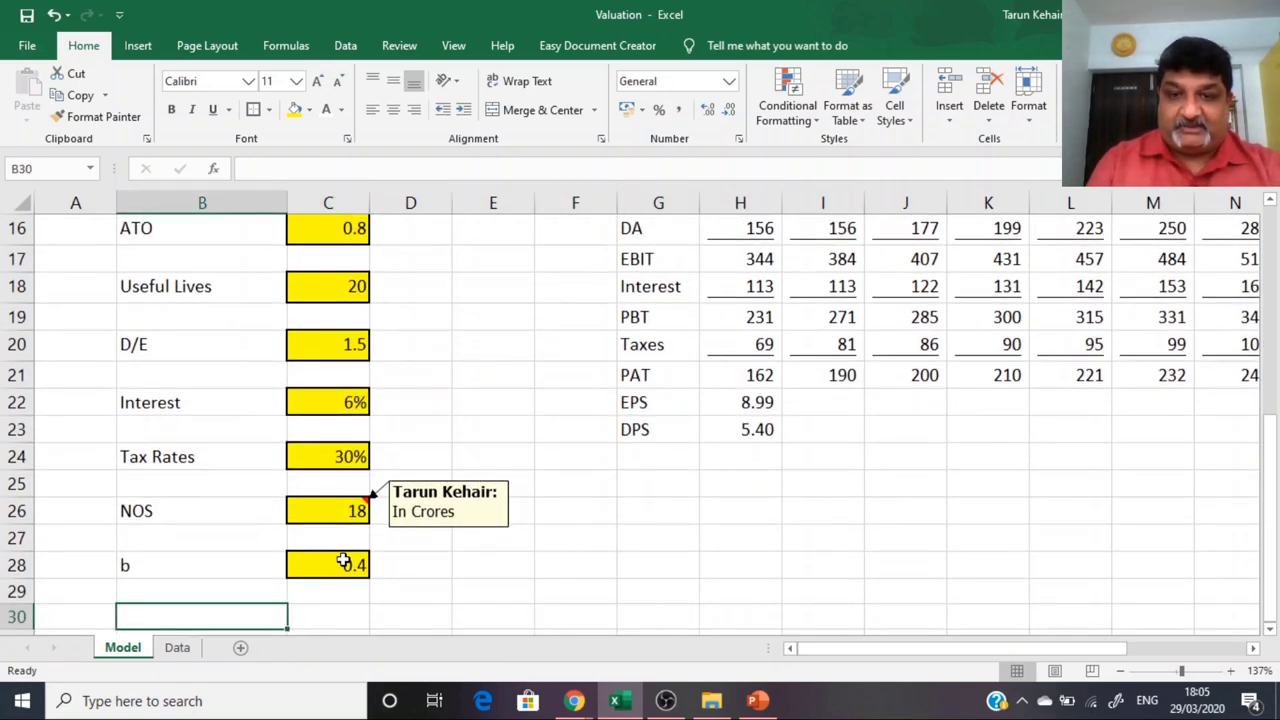
Step: Enter the ke label in B30 with the e as a subscript
{"action": "type", "text": "k"}
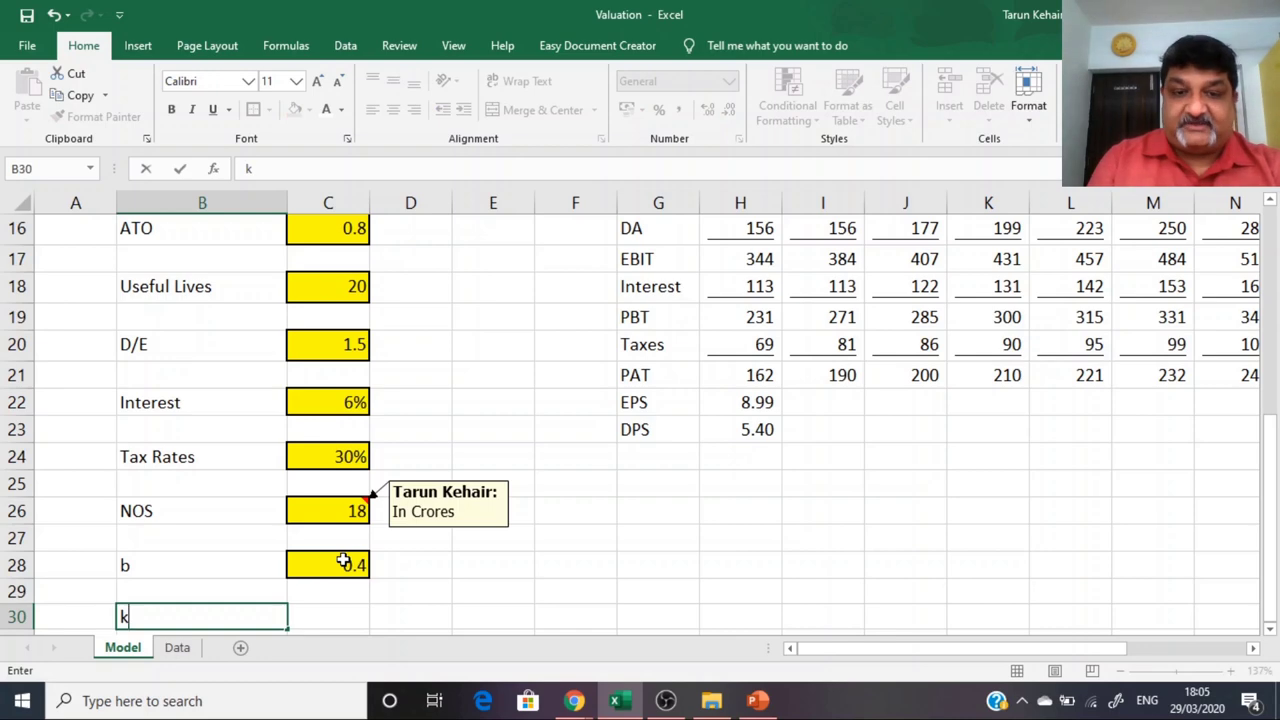
{"action": "type", "text": "e"}
{"action": "key", "text": "Return"}
{"action": "key", "text": "Up"}
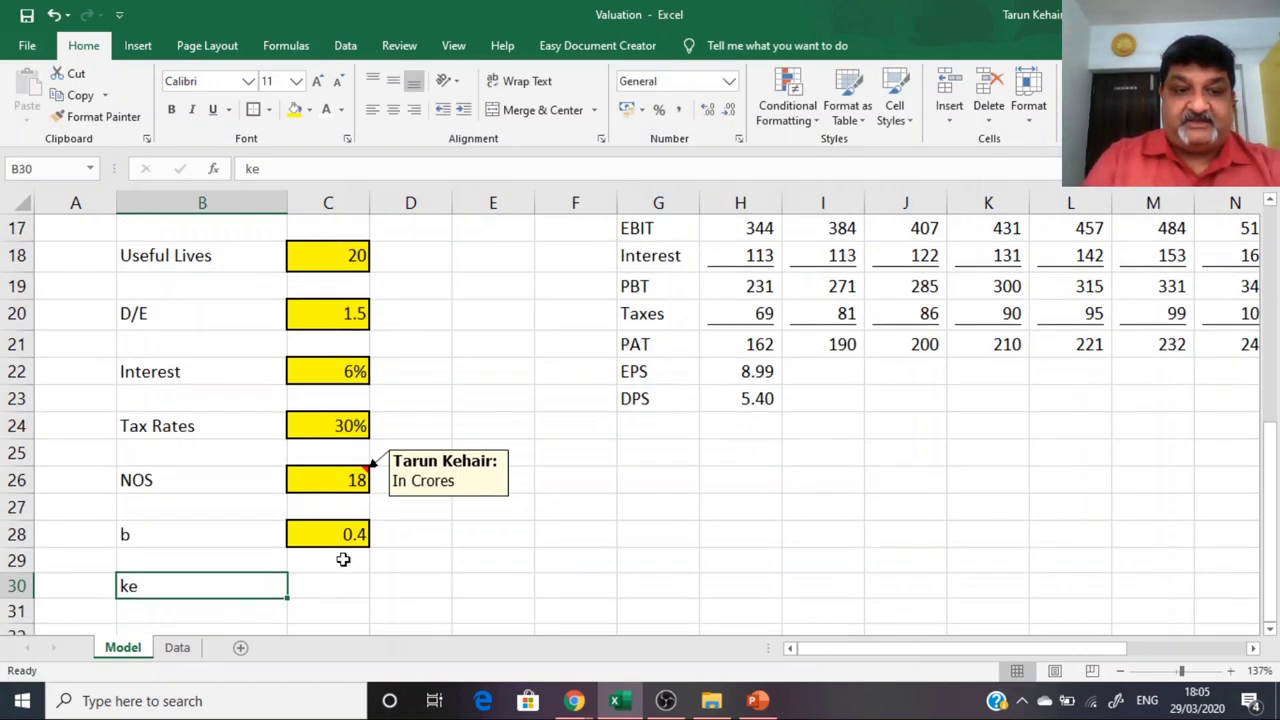
{"action": "left_click", "coordinate": [255, 167]}
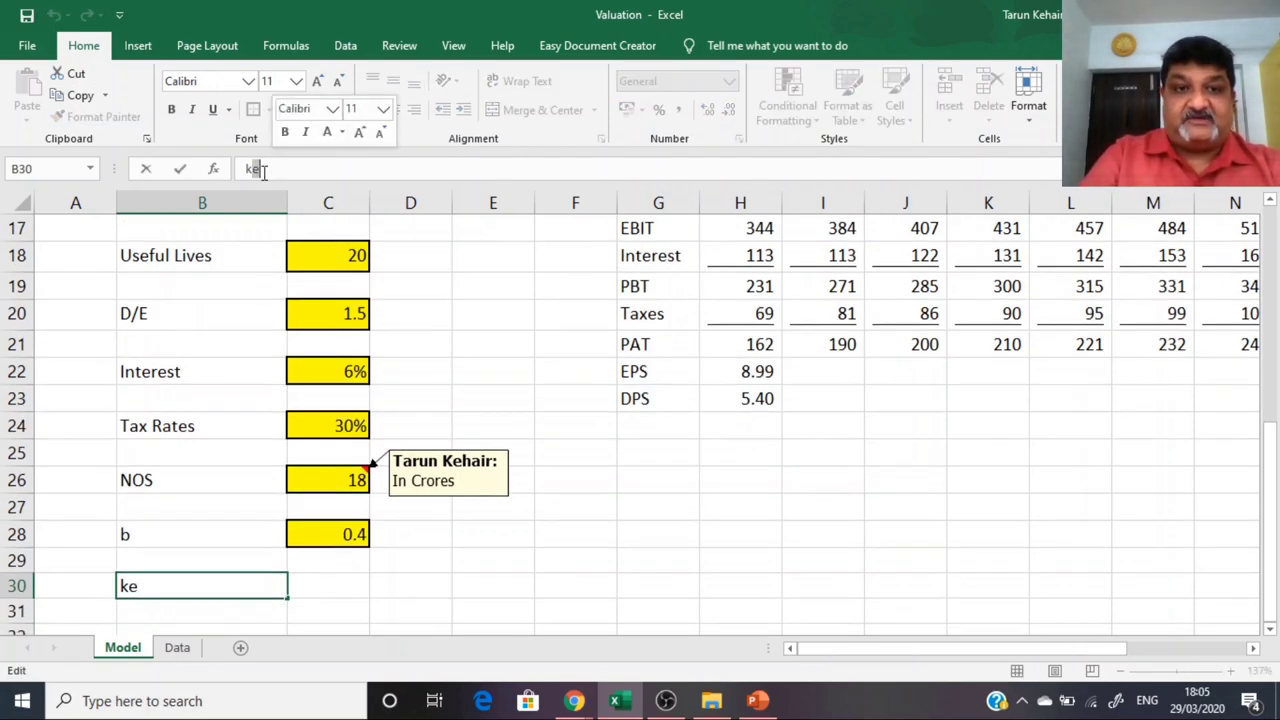
{"action": "right_click", "coordinate": [259, 176]}
{"action": "left_click", "coordinate": [330, 306]}
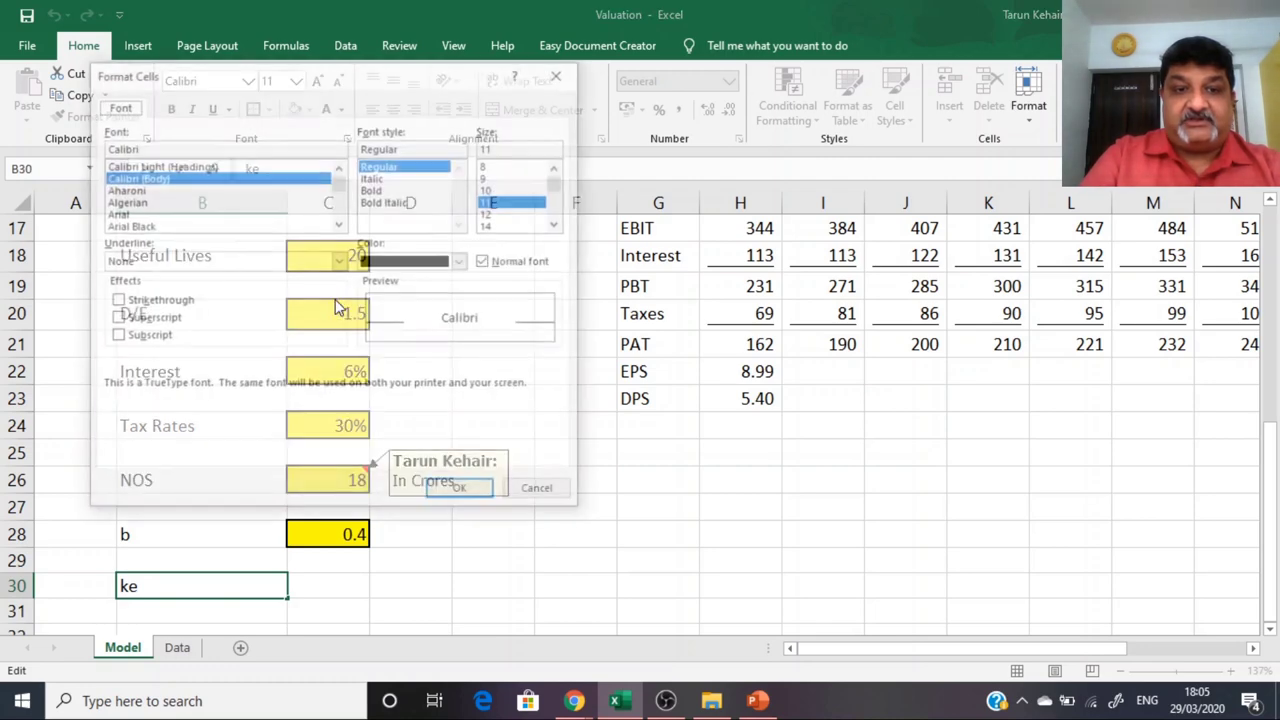
{"action": "left_click", "coordinate": [115, 337]}
{"action": "left_click", "coordinate": [488, 499]}
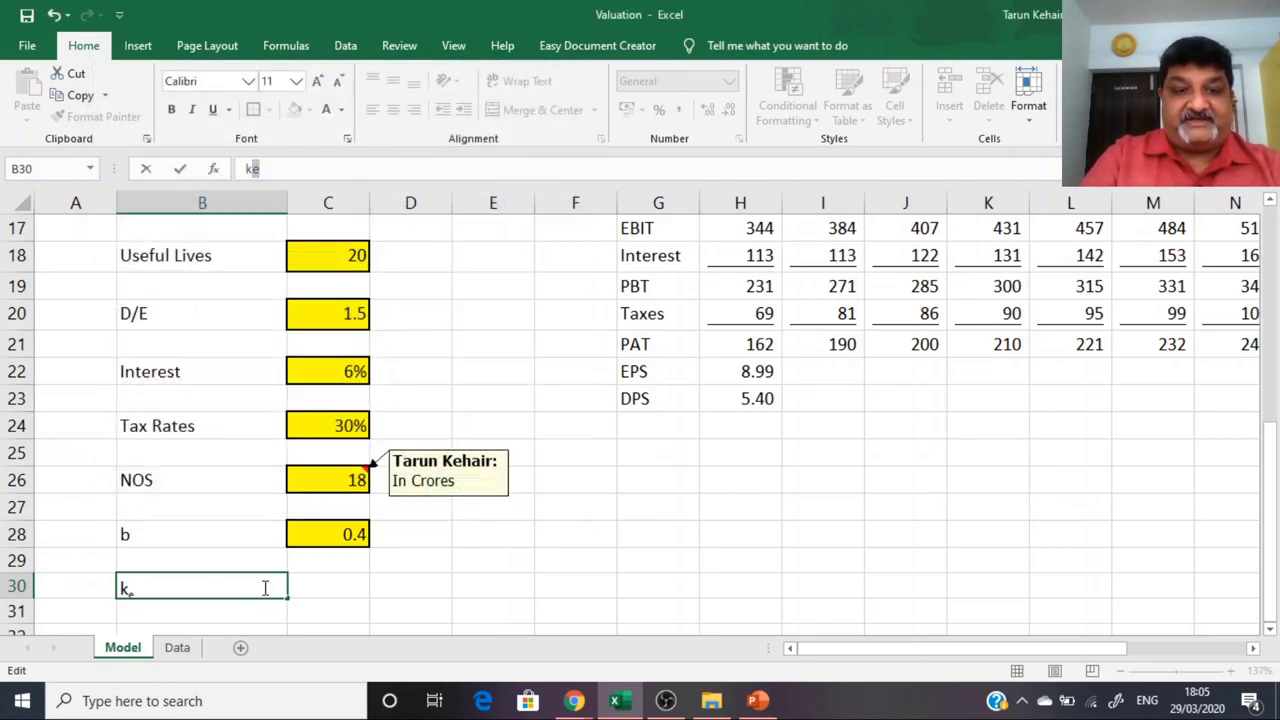
{"action": "left_click", "coordinate": [337, 586]}
Step: Enter the Gd&p label in B32 with d&p as a subscript
{"action": "scroll", "coordinate": [264, 613], "scroll_direction": "down", "scroll_amount": 2}
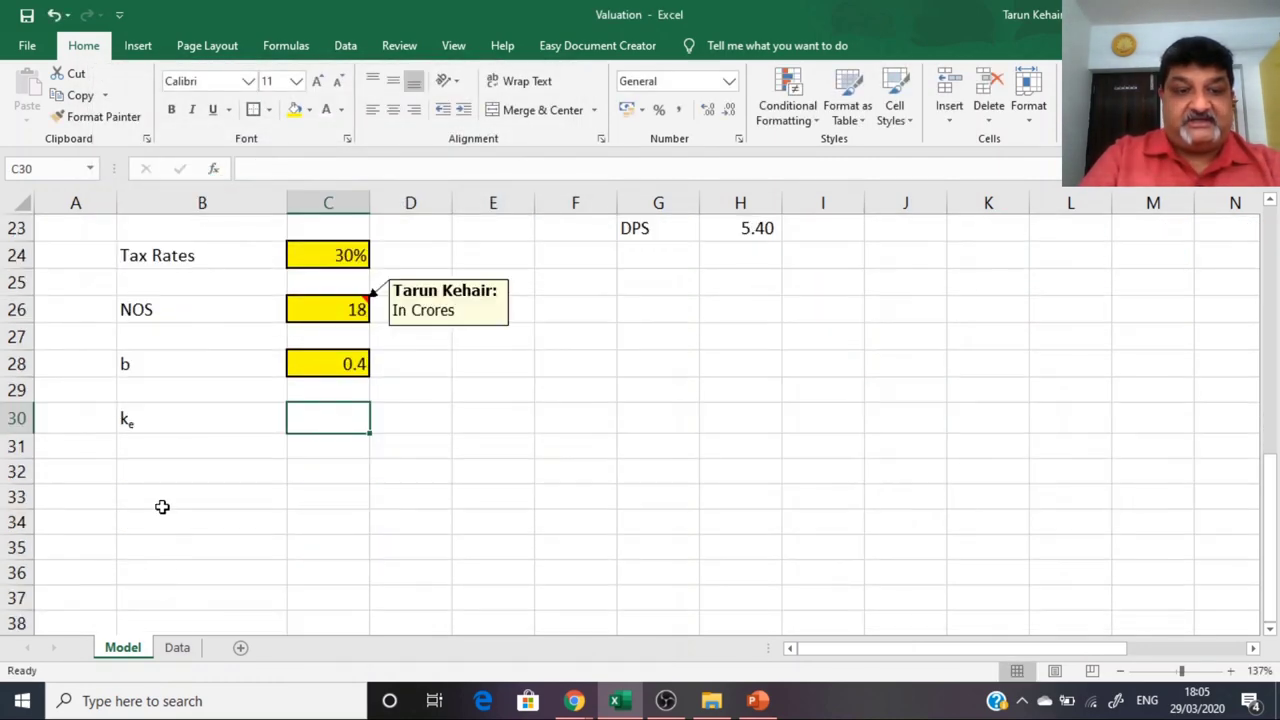
{"action": "left_click", "coordinate": [164, 476]}
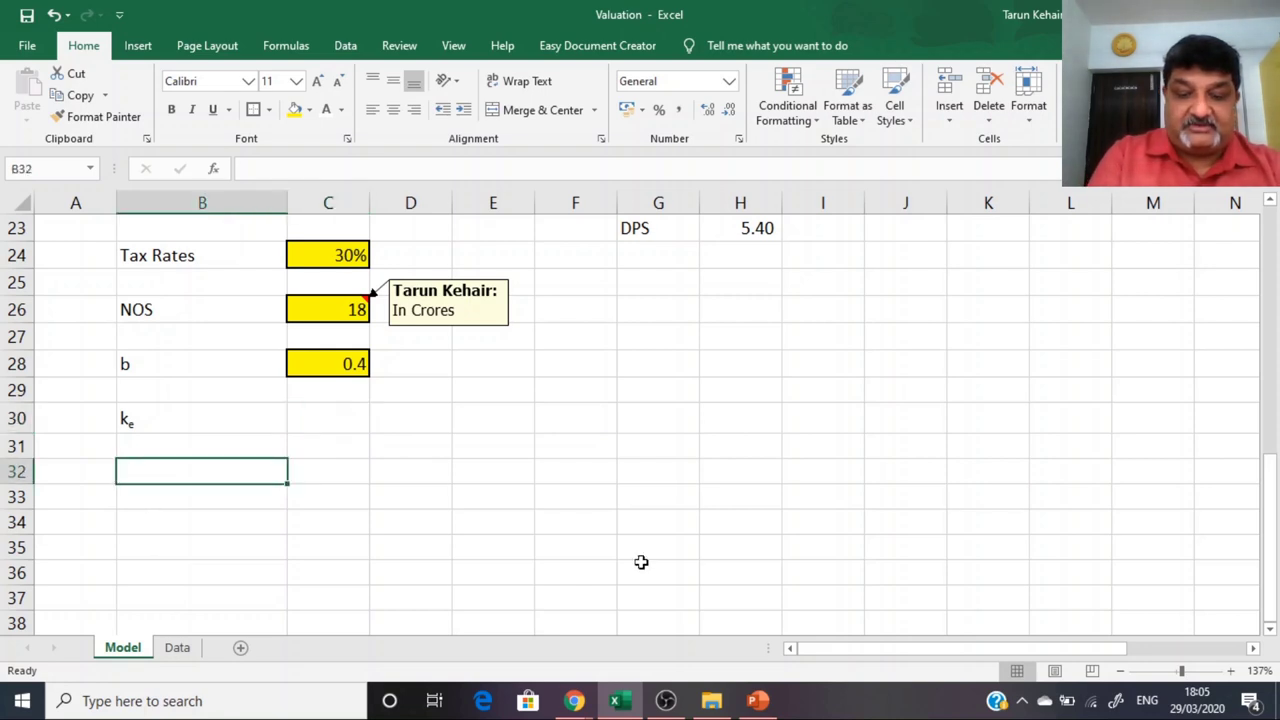
{"action": "type", "text": "G"}
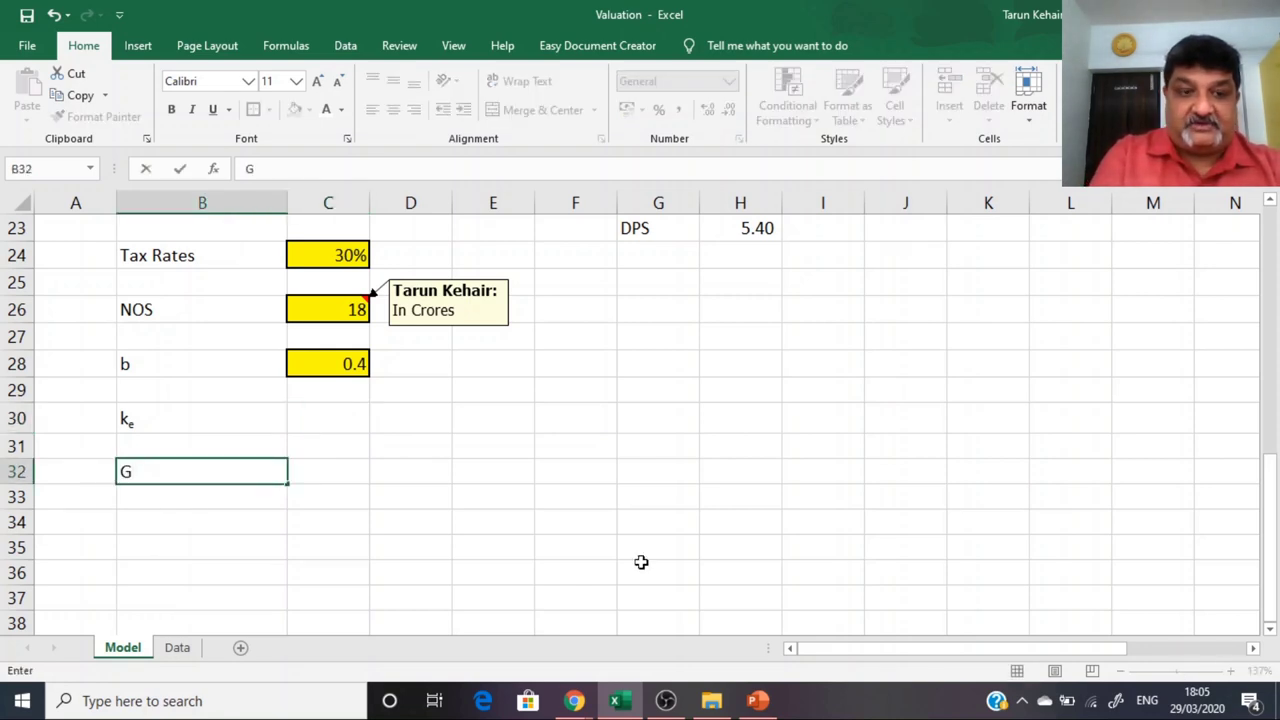
{"action": "type", "text": "d&p"}
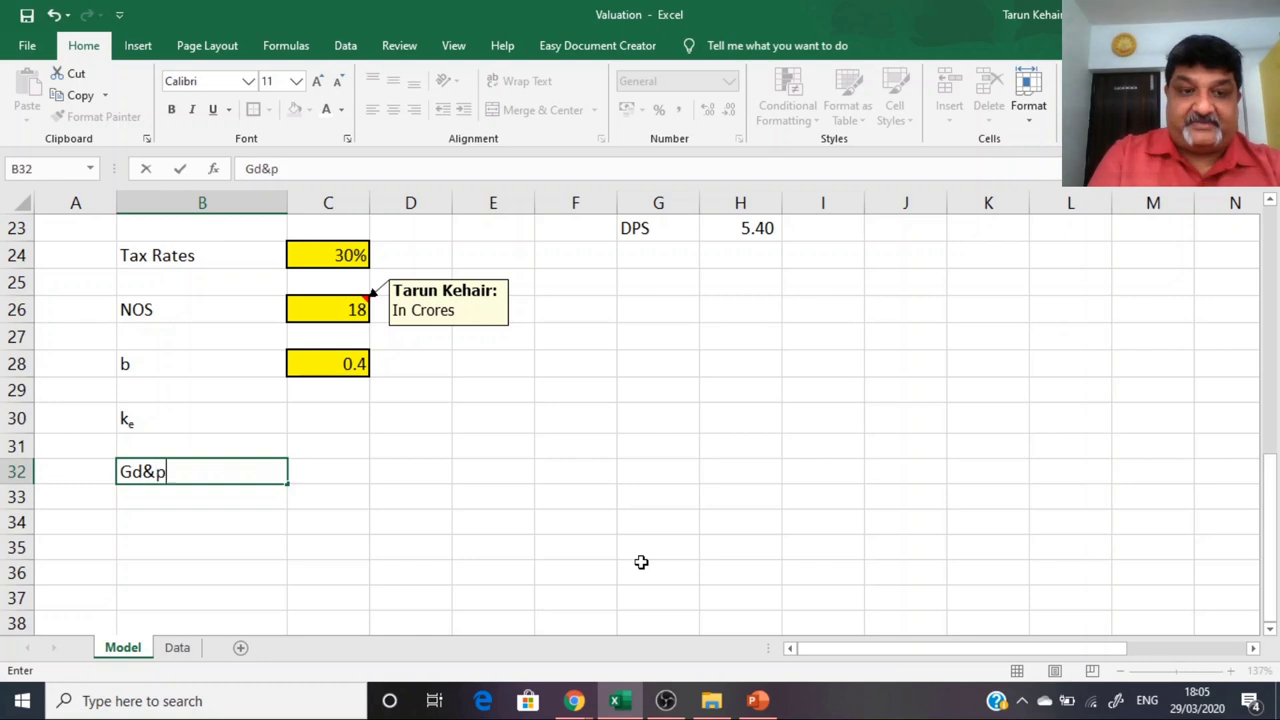
{"action": "key", "text": "Return"}
{"action": "key", "text": "Up"}
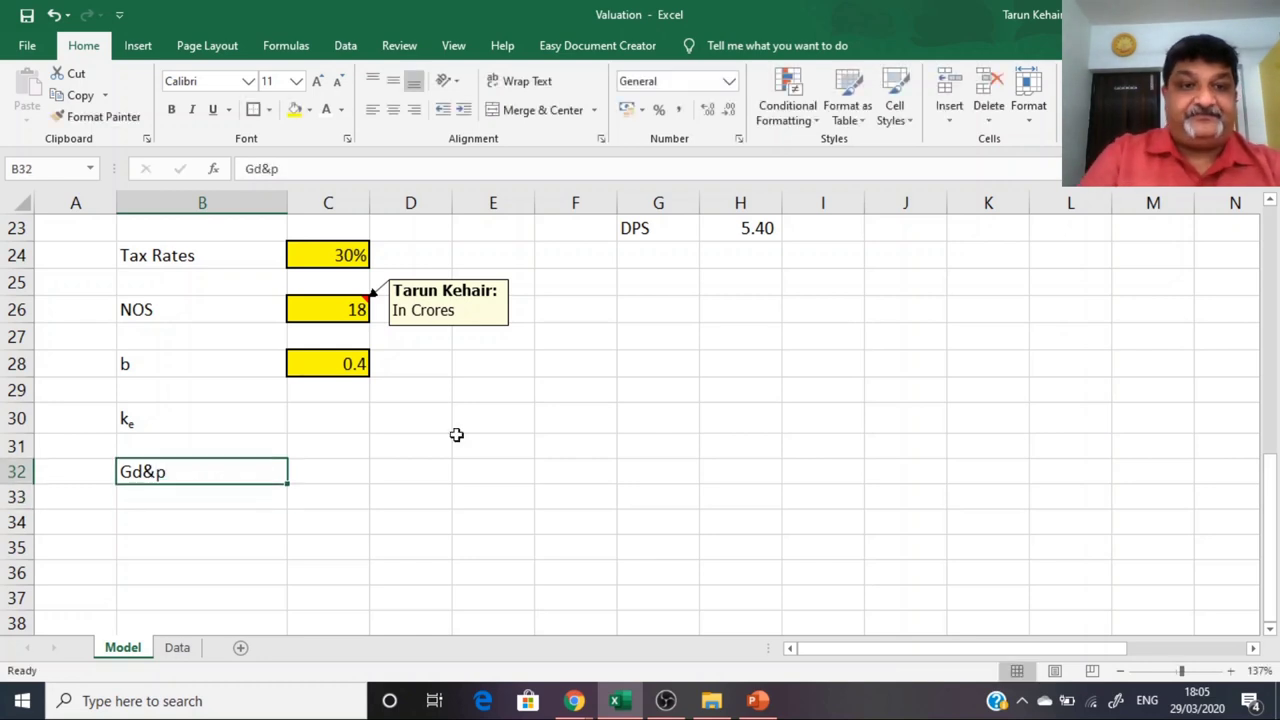
{"action": "left_click_drag", "start_coordinate": [248, 169], "coordinate": [268, 169]}
{"action": "right_click", "coordinate": [268, 168]}
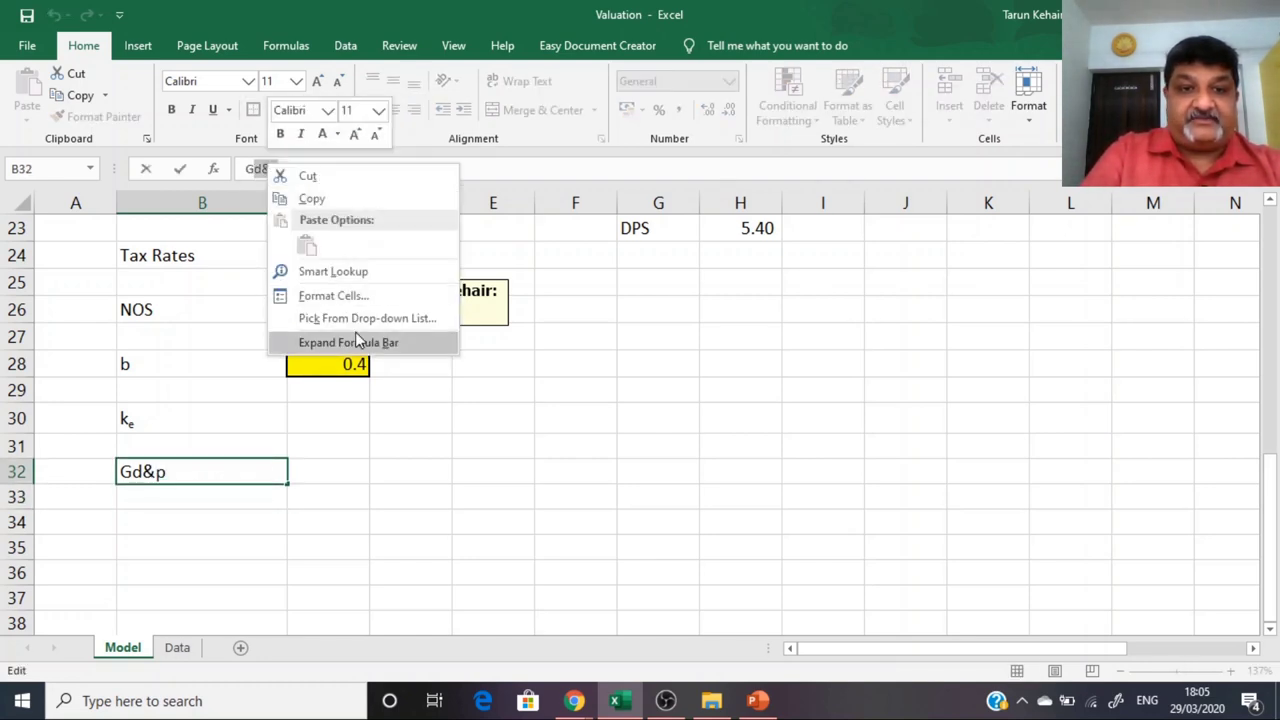
{"action": "left_click", "coordinate": [345, 295]}
{"action": "left_click", "coordinate": [162, 329]}
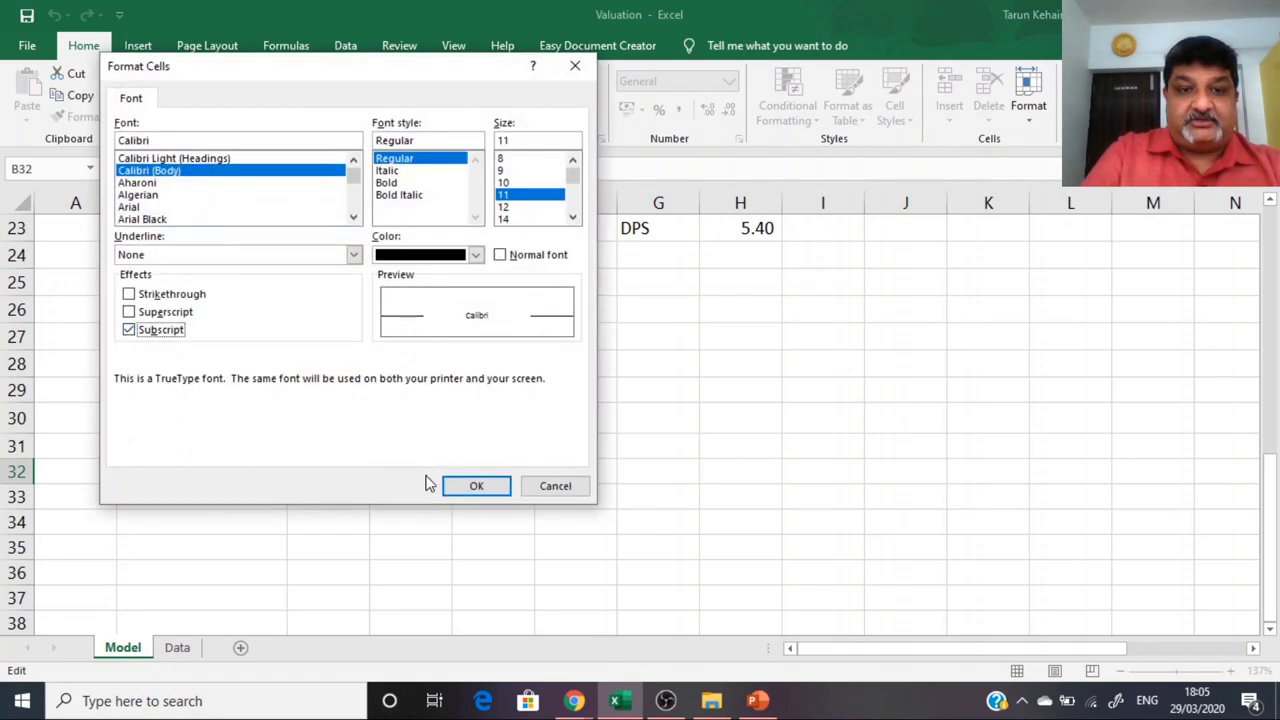
{"action": "left_click", "coordinate": [472, 486]}
{"action": "left_click", "coordinate": [326, 465]}
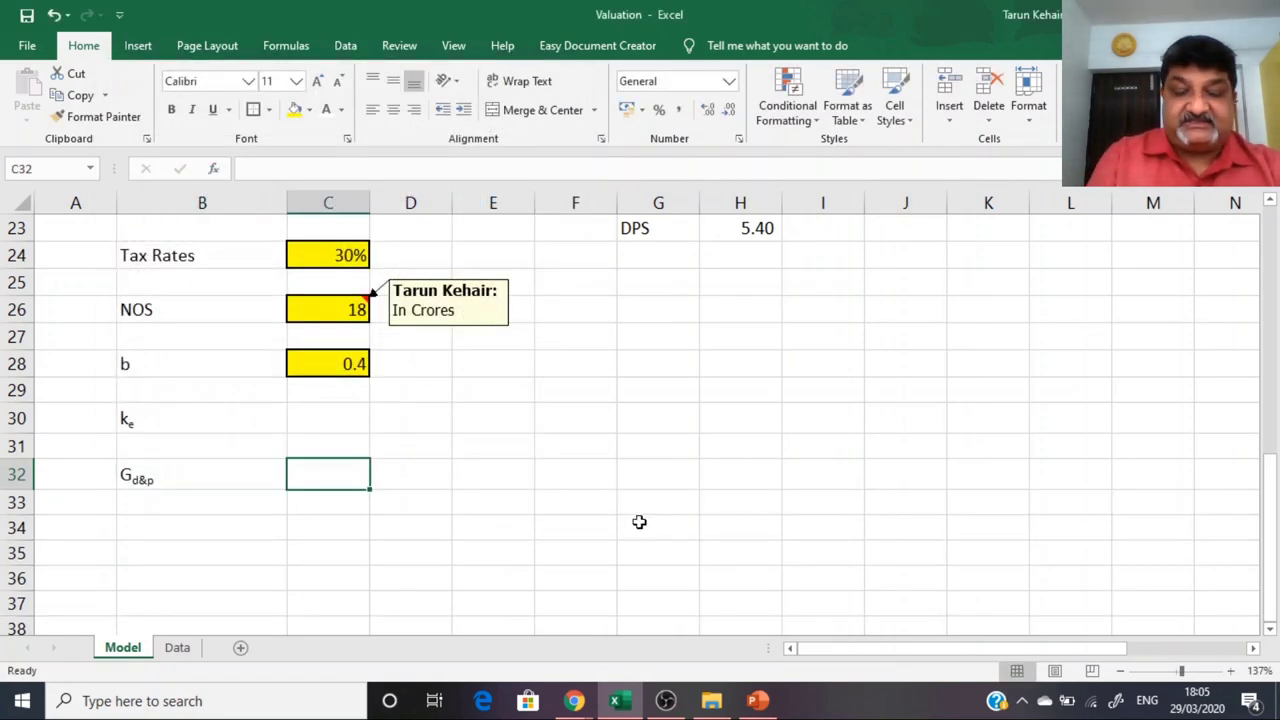
Step: Enter 5% in C32 and Format Paint the 30% tax rate cell's yellow style onto it
{"action": "type", "text": "5%"}
{"action": "key", "text": "Return"}
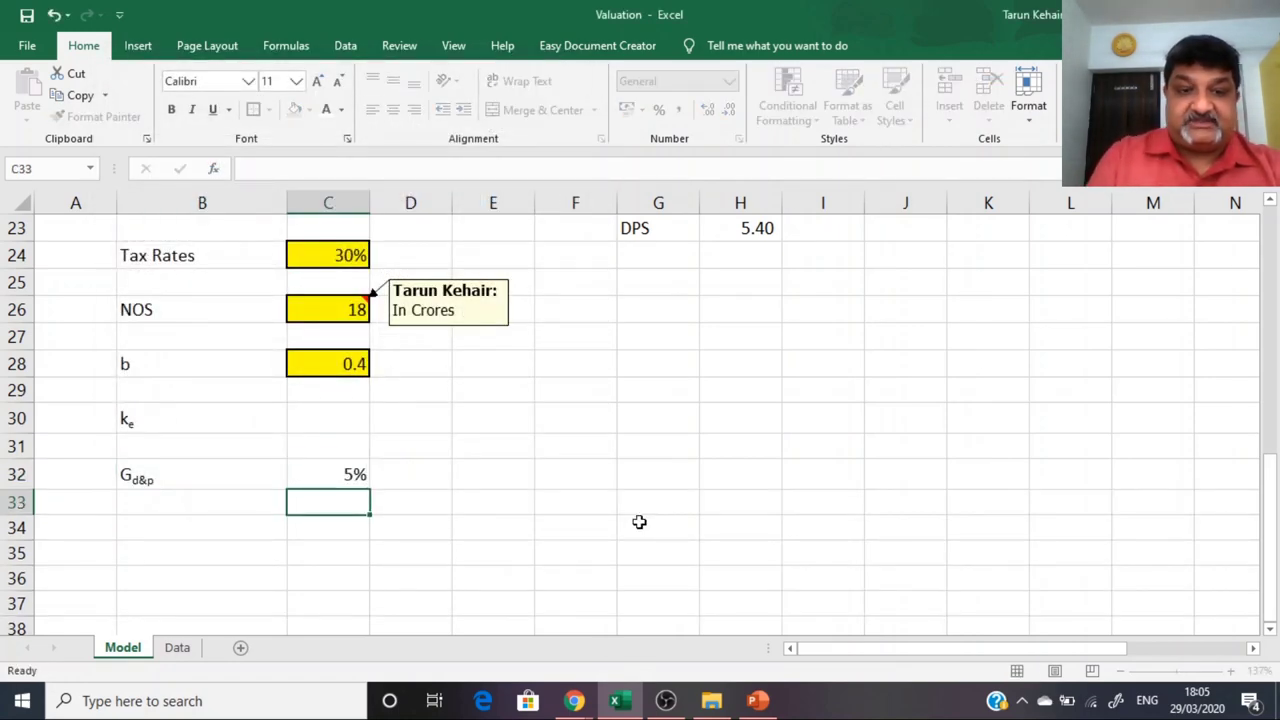
{"action": "key", "text": "Up"}
{"action": "left_click", "coordinate": [310, 262]}
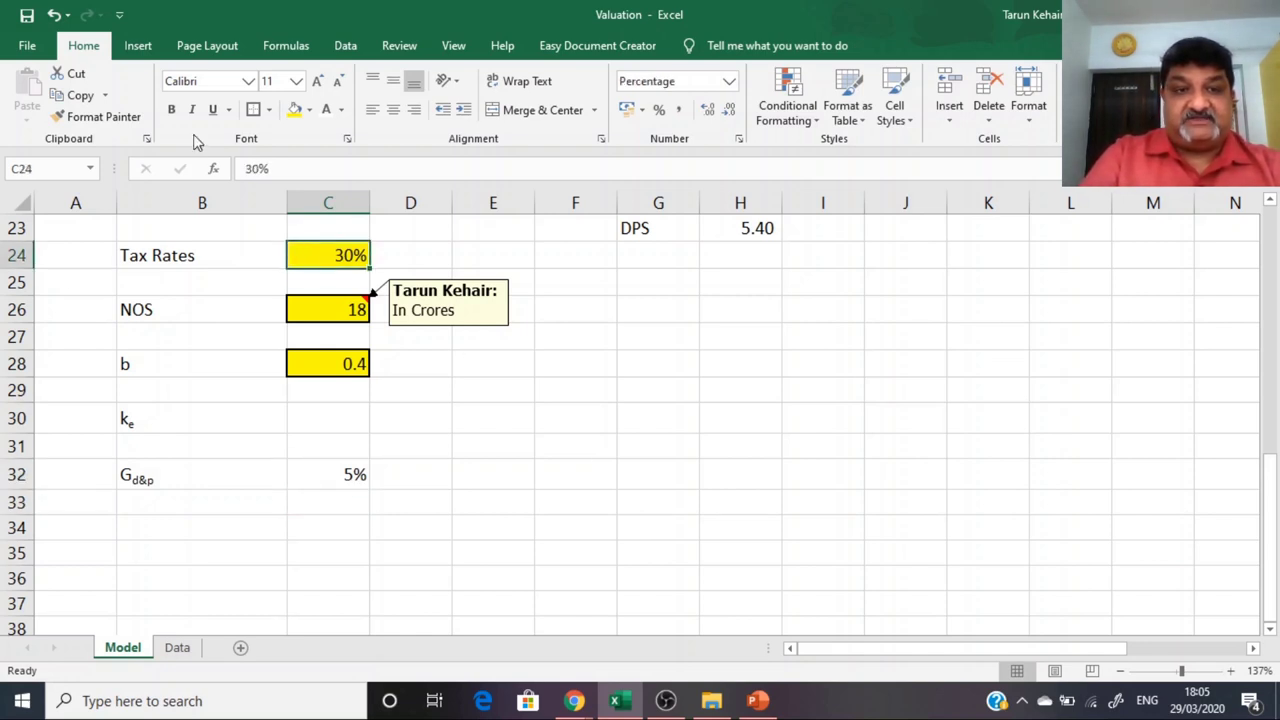
{"action": "left_click", "coordinate": [100, 116]}
{"action": "left_click", "coordinate": [357, 479]}
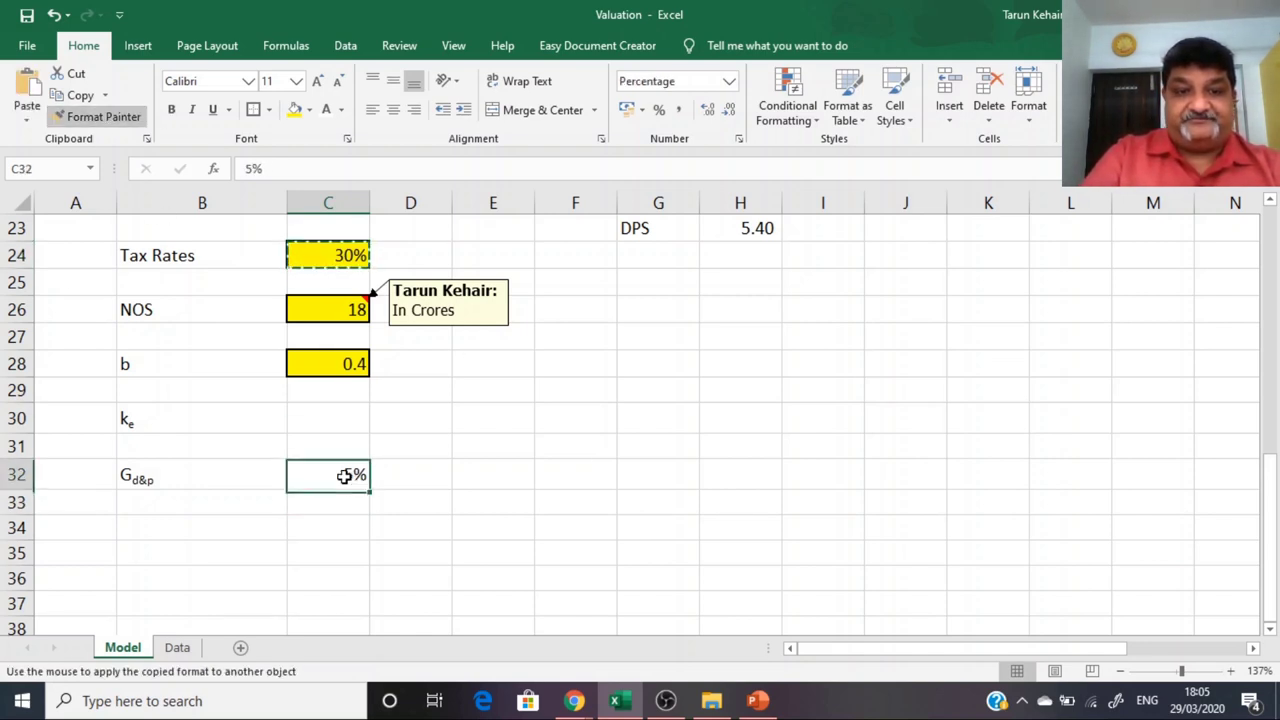
{"action": "left_click", "coordinate": [334, 414]}
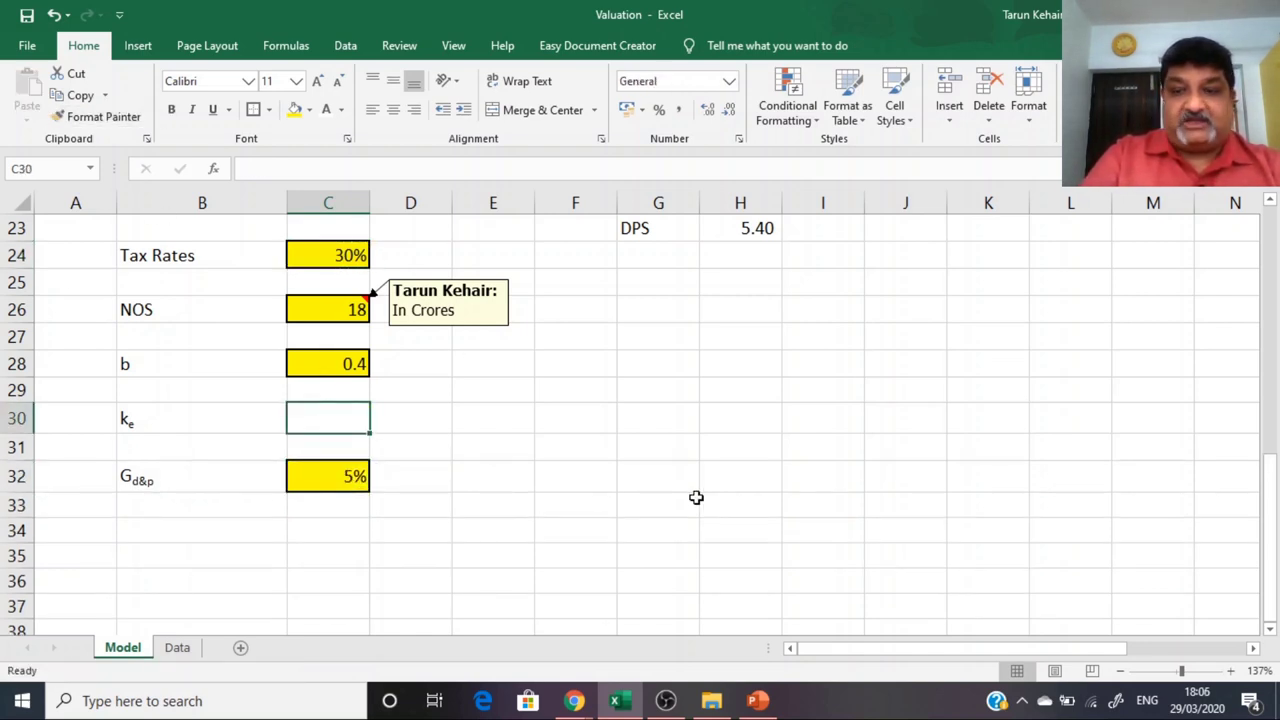
{"action": "left_click", "coordinate": [574, 700]}
Step: Wipe the Wings board and hand-write ke = D1/P0 + g
{"action": "left_click", "coordinate": [615, 636]}
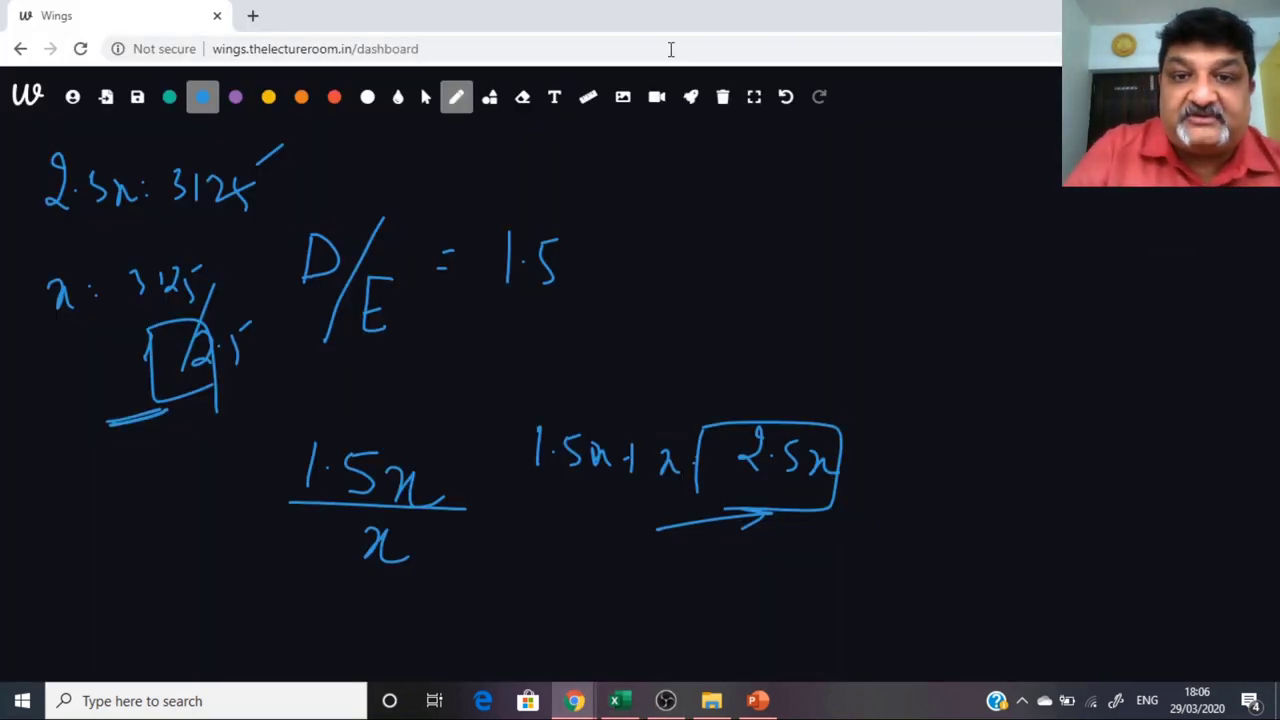
{"action": "left_click", "coordinate": [722, 96]}
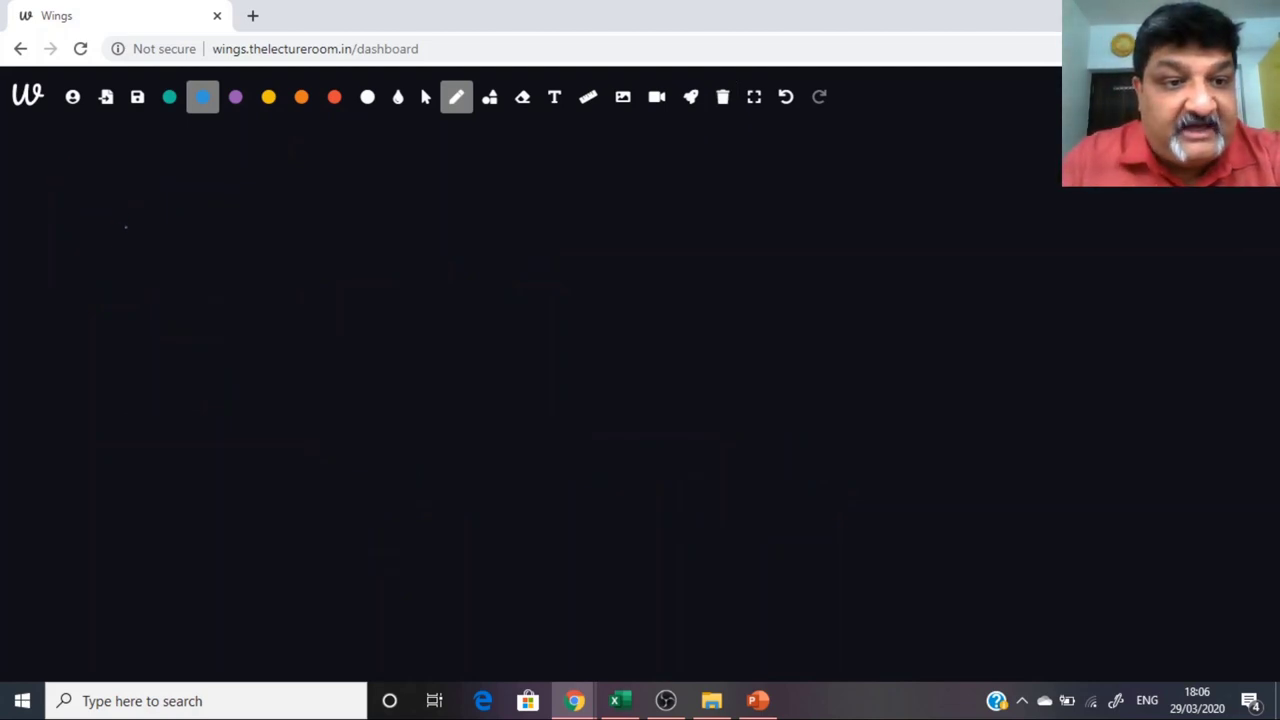
{"action": "left_click_drag", "start_coordinate": [92, 250], "coordinate": [111, 166]}
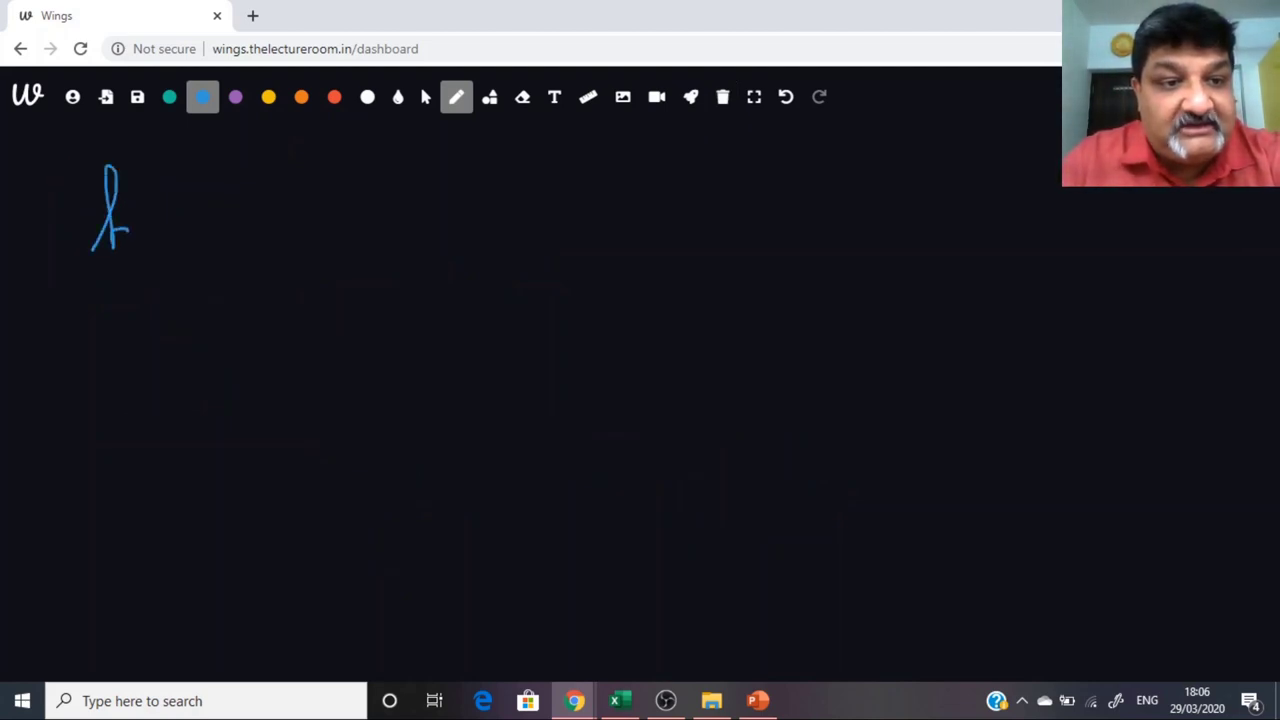
{"action": "left_click_drag", "start_coordinate": [147, 256], "coordinate": [151, 270]}
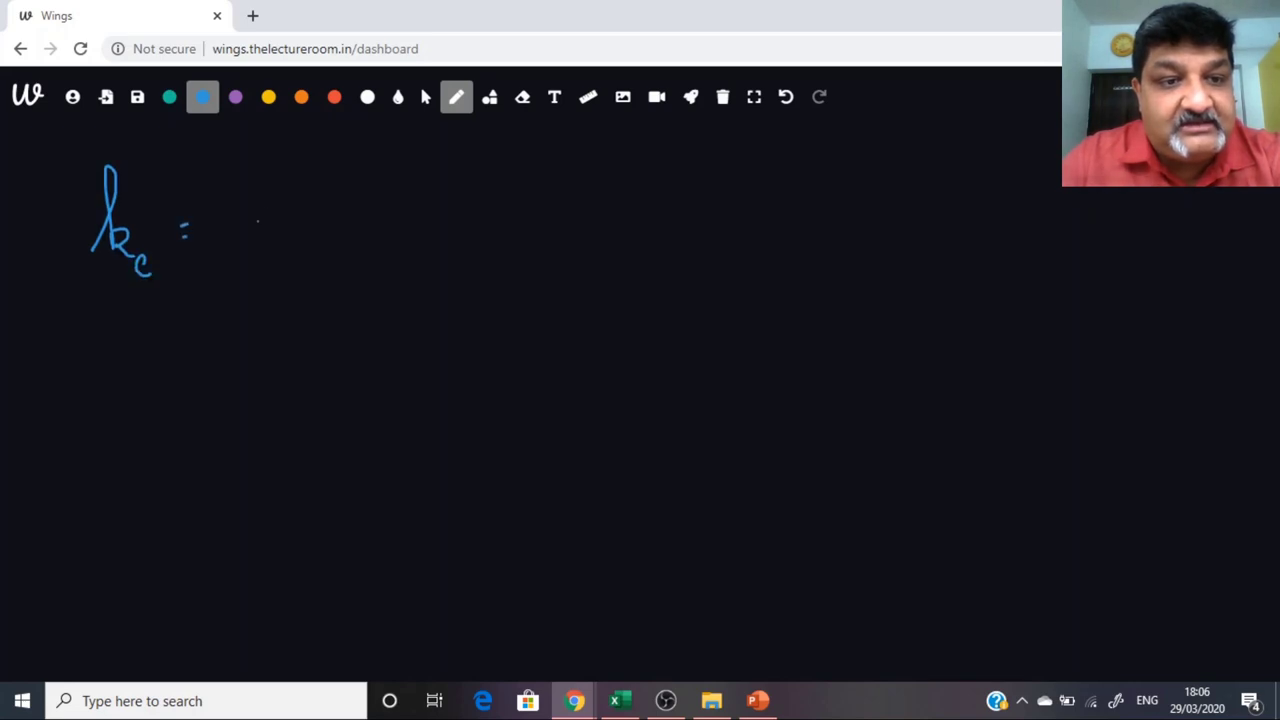
{"action": "mouse_move", "coordinate": [260, 184]}
{"action": "left_mouse_down"}
{"action": "mouse_move", "coordinate": [277, 231]}
{"action": "mouse_move", "coordinate": [343, 255]}
{"action": "left_mouse_up"}
{"action": "left_click_drag", "start_coordinate": [275, 290], "coordinate": [282, 316]}
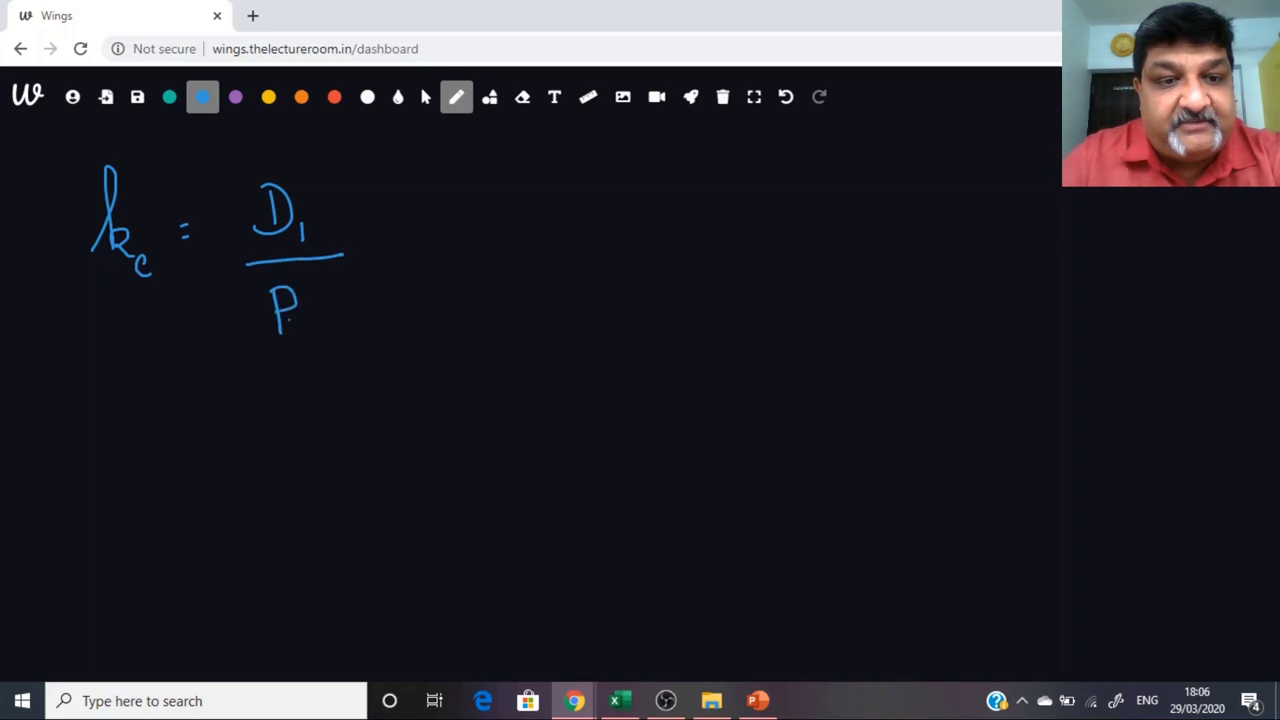
{"action": "left_click_drag", "start_coordinate": [374, 236], "coordinate": [410, 234]}
{"action": "mouse_move", "coordinate": [392, 222]}
{"action": "left_mouse_down"}
{"action": "mouse_move", "coordinate": [394, 256]}
{"action": "mouse_move", "coordinate": [434, 314]}
{"action": "left_mouse_up"}
{"action": "left_click_drag", "start_coordinate": [505, 236], "coordinate": [566, 228]}
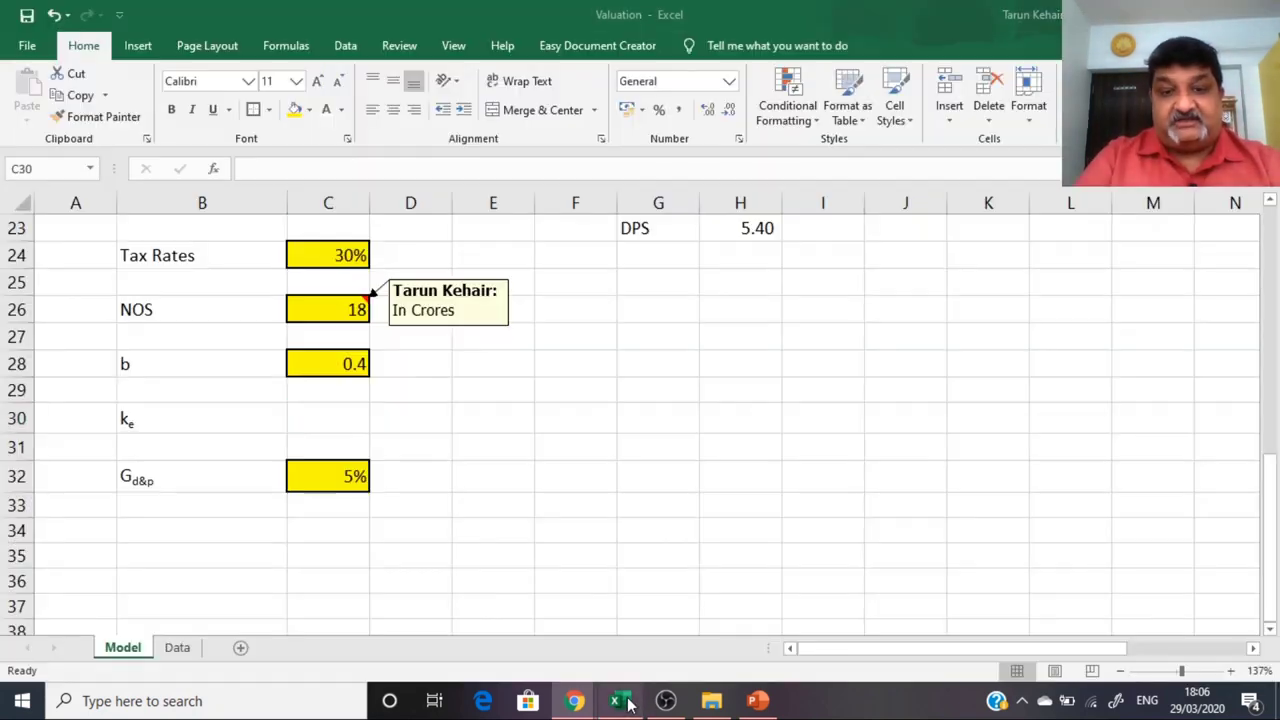
{"action": "left_click", "coordinate": [618, 700]}
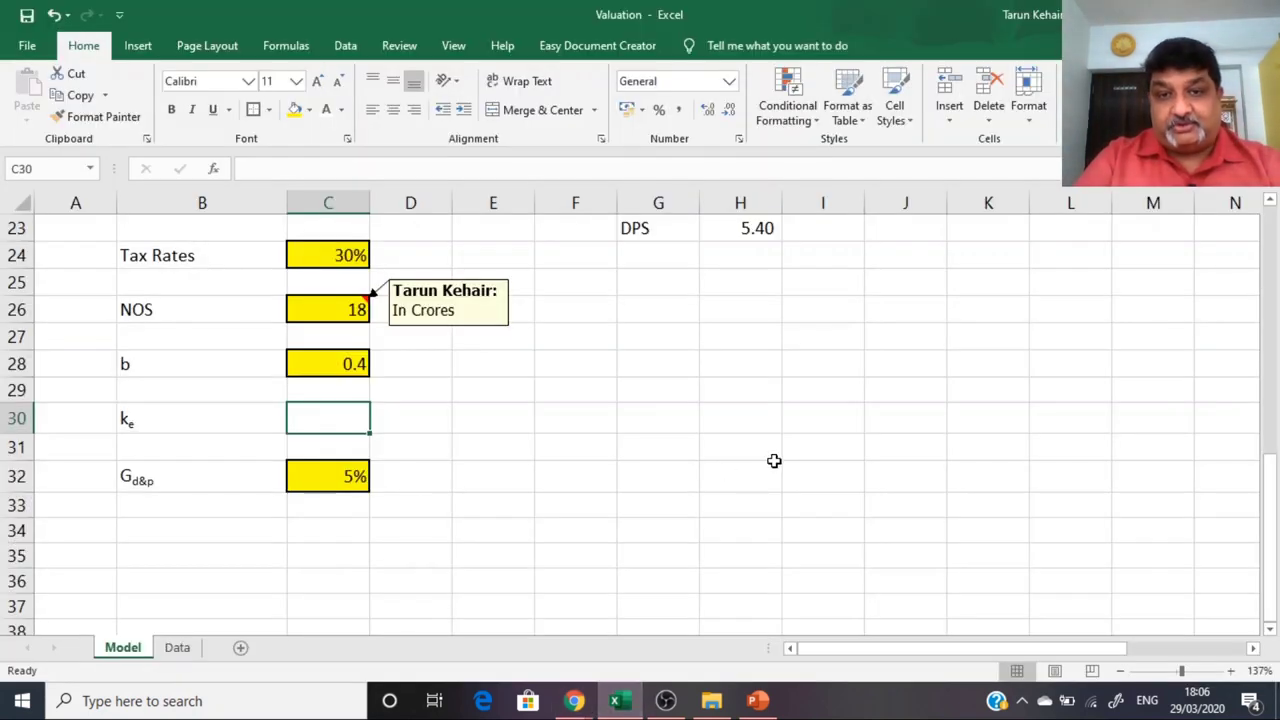
Step: Check the DPS formula in H23, then go back to the whiteboard
{"action": "scroll", "coordinate": [774, 460], "scroll_direction": "up", "scroll_amount": 3}
{"action": "left_click", "coordinate": [757, 488]}
{"action": "scroll", "coordinate": [790, 465], "scroll_direction": "up", "scroll_amount": 4}
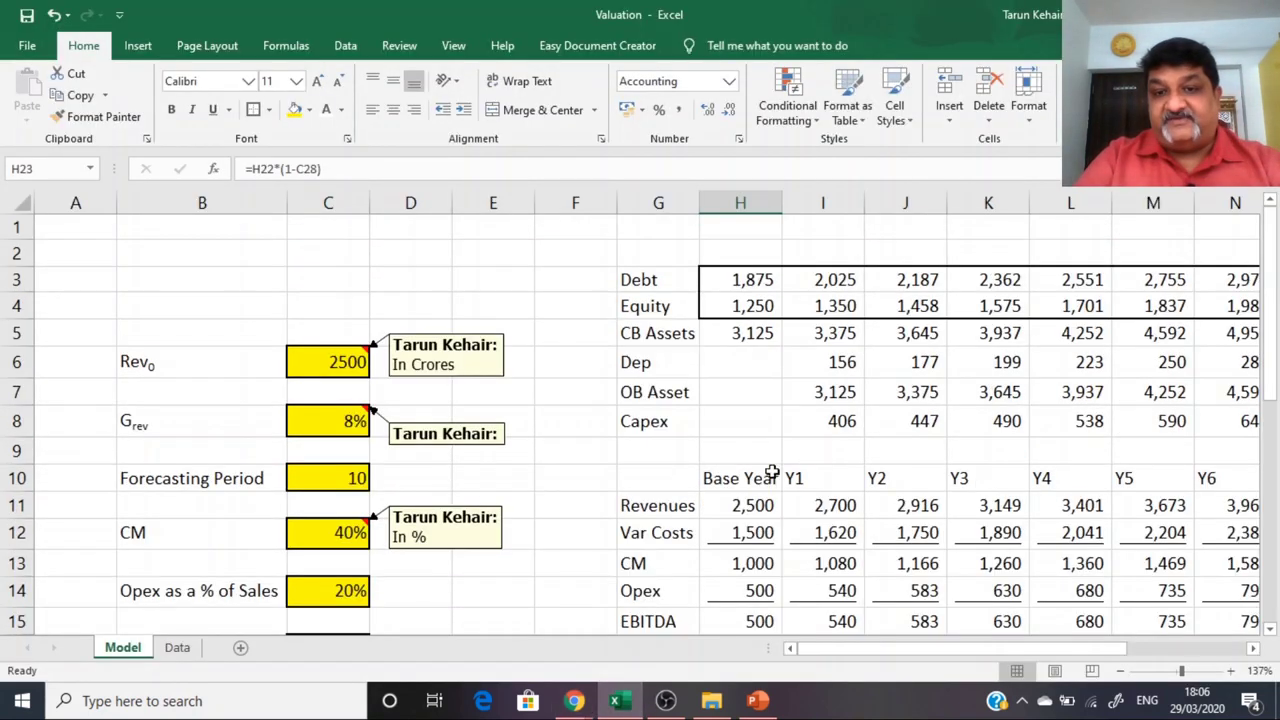
{"action": "scroll", "coordinate": [785, 505], "scroll_direction": "down", "scroll_amount": 7}
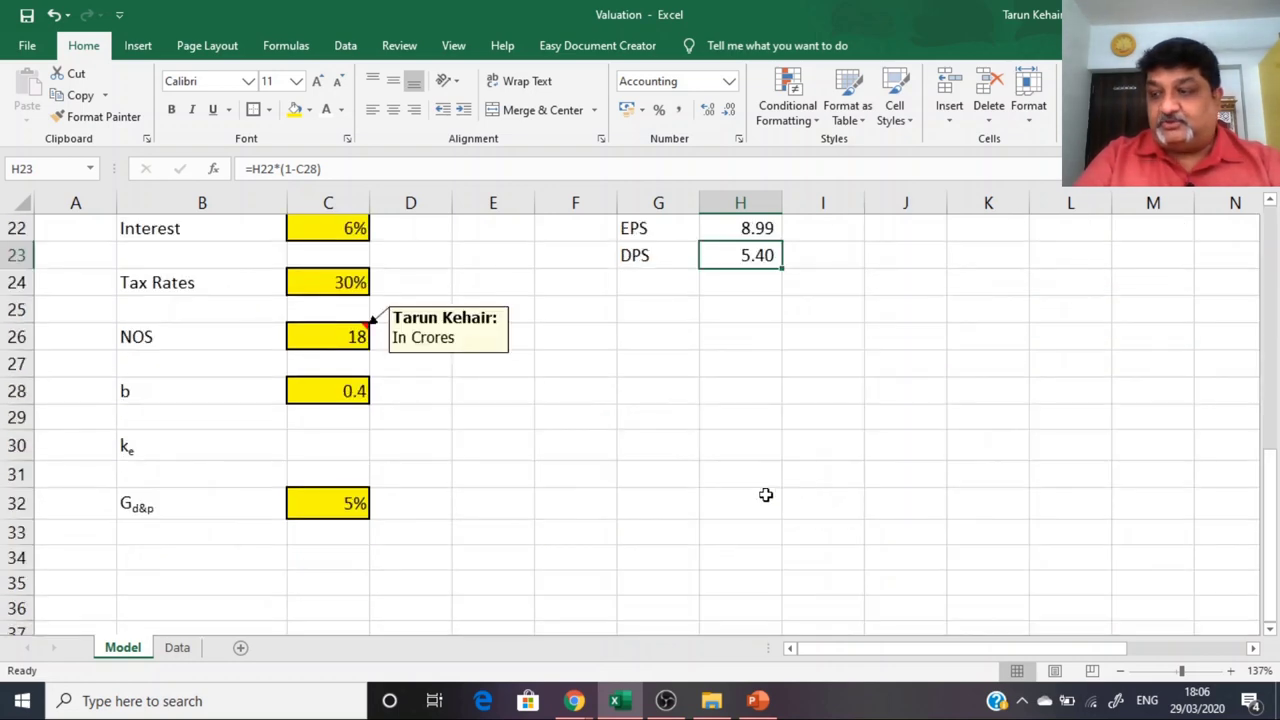
{"action": "scroll", "coordinate": [765, 495], "scroll_direction": "up", "scroll_amount": 2}
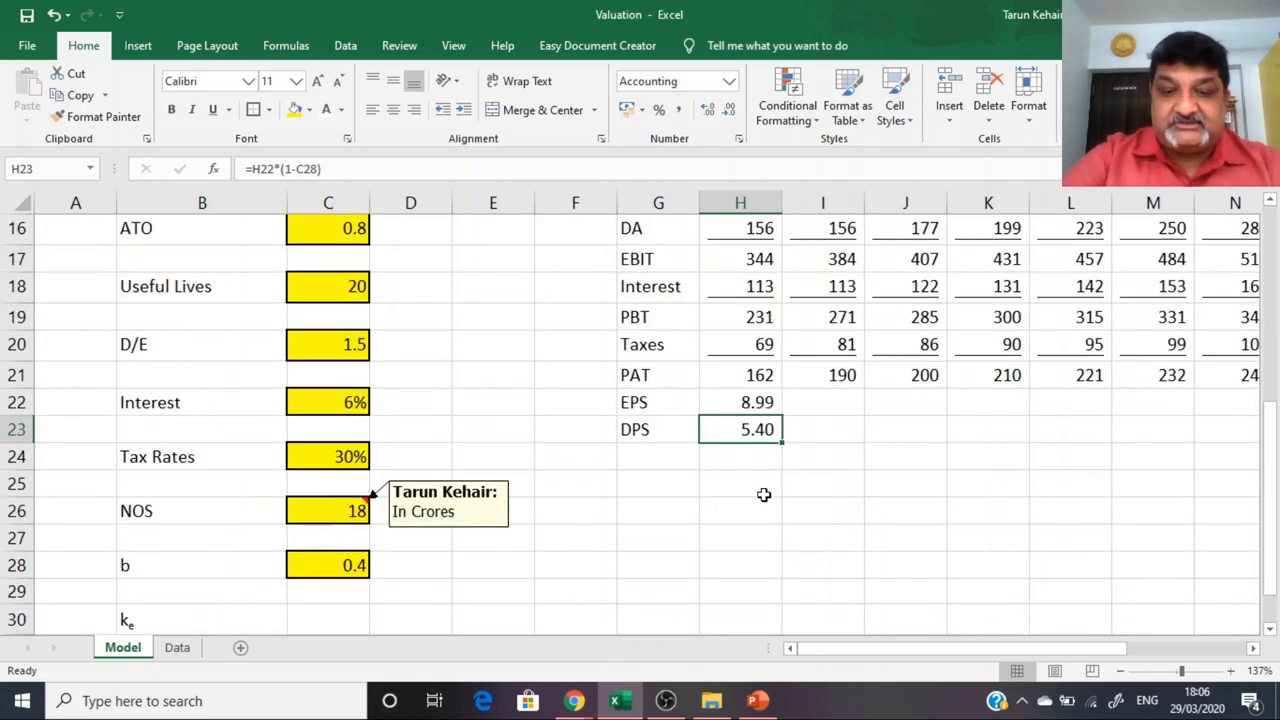
{"action": "left_click", "coordinate": [584, 708]}
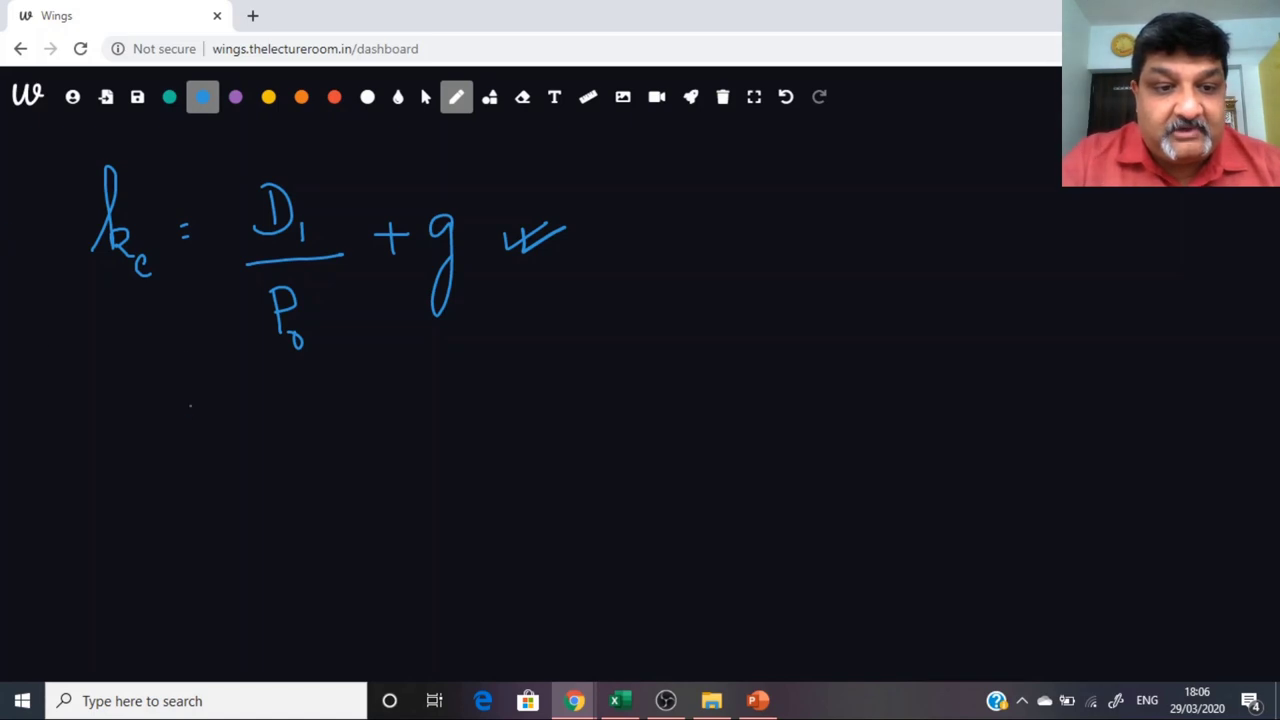
Step: Write D0[1+g]/P0 + g beneath ke = D1/P0 + g and tick it
{"action": "left_click_drag", "start_coordinate": [196, 398], "coordinate": [198, 430]}
{"action": "mouse_move", "coordinate": [262, 376]}
{"action": "left_mouse_down"}
{"action": "mouse_move", "coordinate": [266, 428]}
{"action": "mouse_move", "coordinate": [280, 410]}
{"action": "mouse_move", "coordinate": [332, 428]}
{"action": "left_mouse_up"}
{"action": "left_click_drag", "start_coordinate": [348, 366], "coordinate": [350, 430]}
{"action": "left_click_drag", "start_coordinate": [170, 484], "coordinate": [360, 466]}
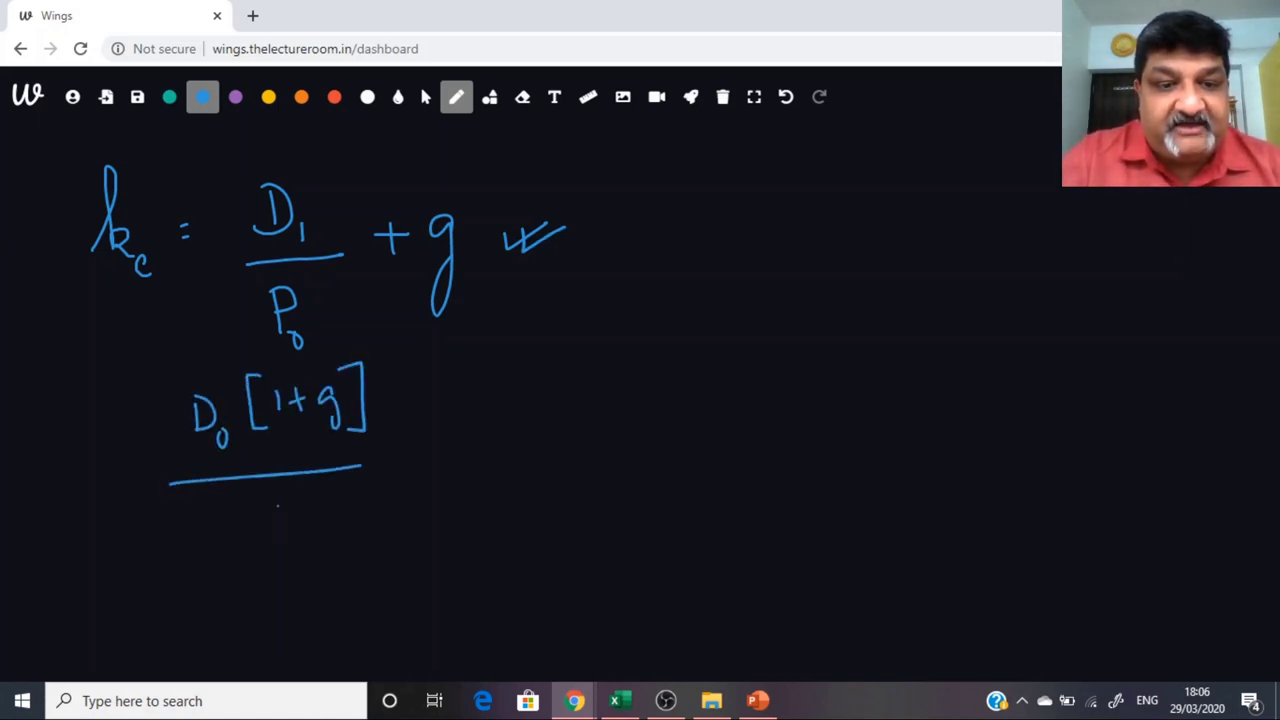
{"action": "left_click_drag", "start_coordinate": [266, 502], "coordinate": [272, 534]}
{"action": "left_click_drag", "start_coordinate": [410, 424], "coordinate": [448, 422]}
{"action": "left_click_drag", "start_coordinate": [432, 410], "coordinate": [432, 450]}
{"action": "left_click_drag", "start_coordinate": [490, 410], "coordinate": [484, 488]}
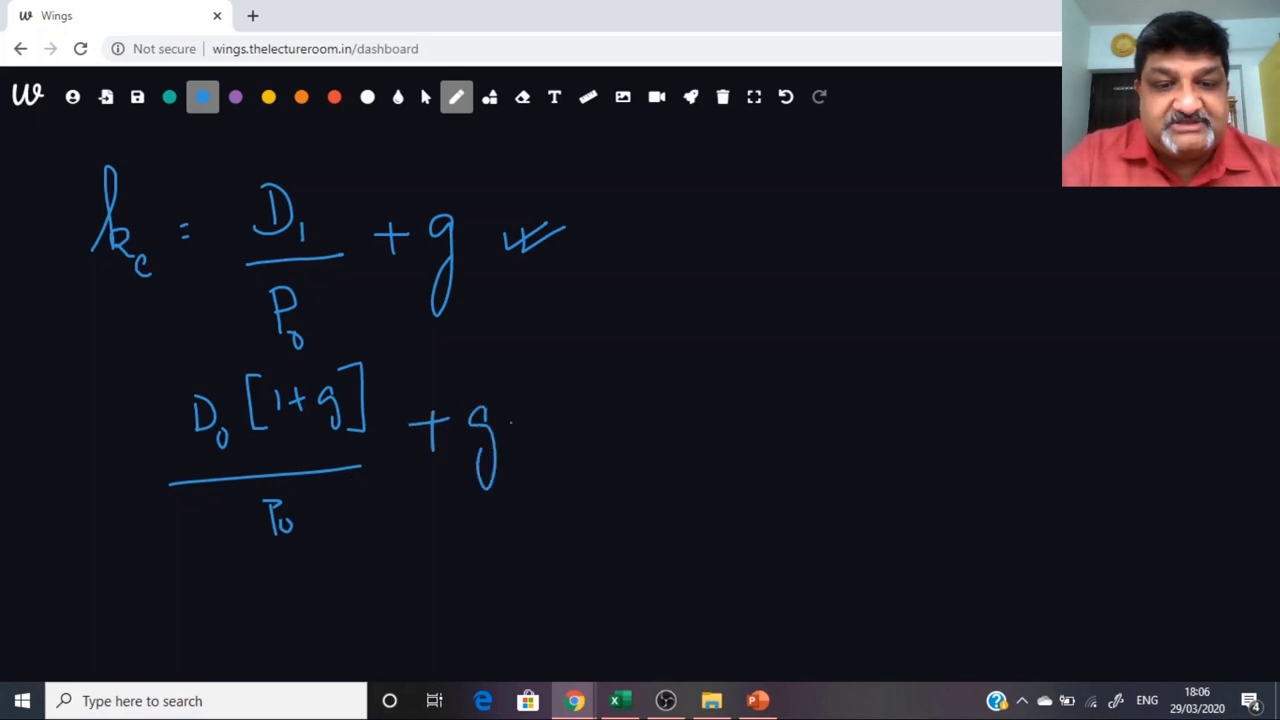
{"action": "left_click_drag", "start_coordinate": [534, 422], "coordinate": [588, 410]}
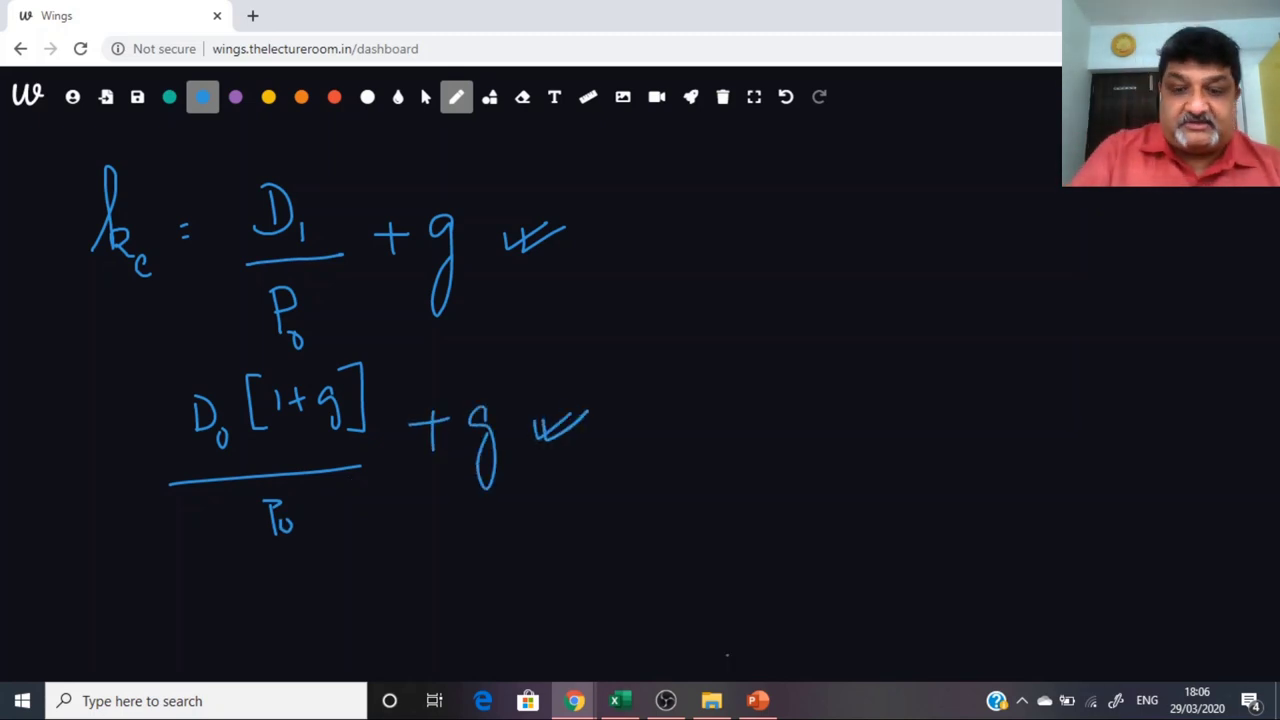
{"action": "left_click", "coordinate": [620, 700]}
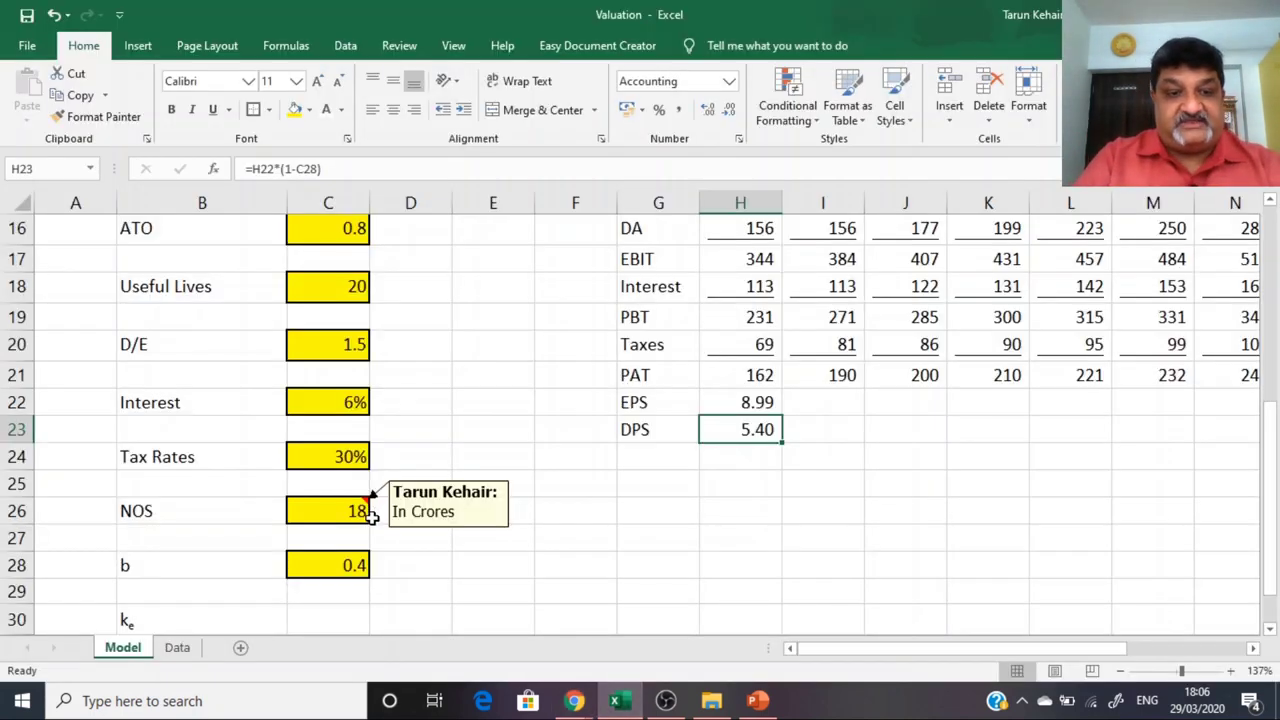
Step: Move the ke label from B30 down to B36
{"action": "scroll", "coordinate": [299, 557], "scroll_direction": "down", "scroll_amount": 3}
{"action": "left_click", "coordinate": [320, 365]}
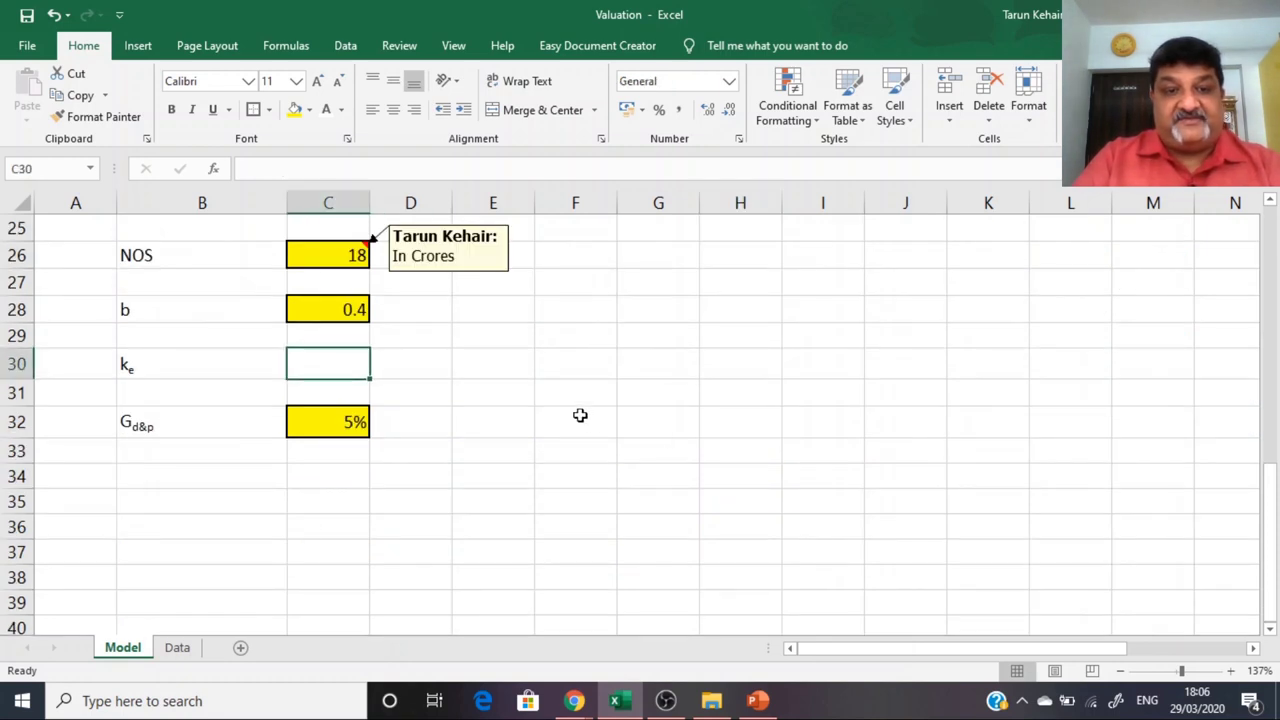
{"action": "left_click", "coordinate": [140, 366]}
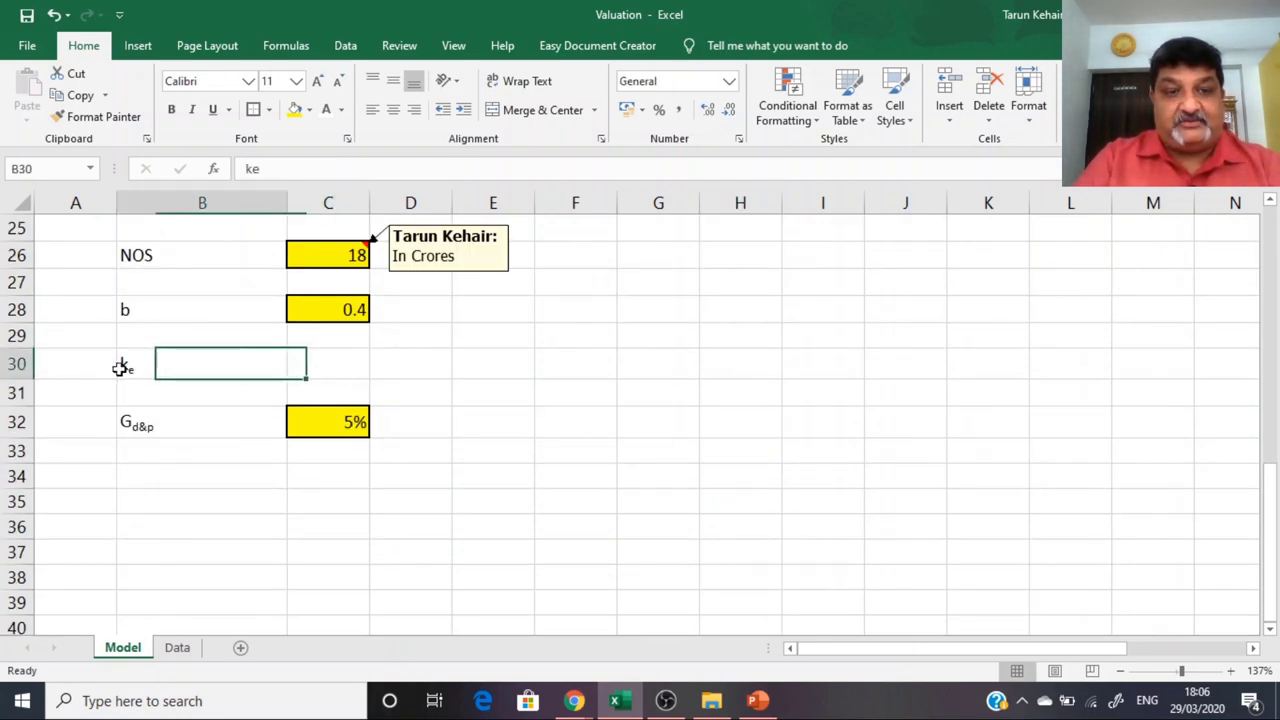
{"action": "left_click_drag", "start_coordinate": [121, 366], "coordinate": [125, 525]}
Step: Enter =(H23*(1+C32)/C30)+C32 in C36 as the ke formula, currently showing #DIV/0!
{"action": "type", "text": "="}
{"action": "key", "text": "Right"}
{"action": "key", "text": "Right"}
{"action": "key", "text": "Right"}
{"action": "key", "text": "Right"}
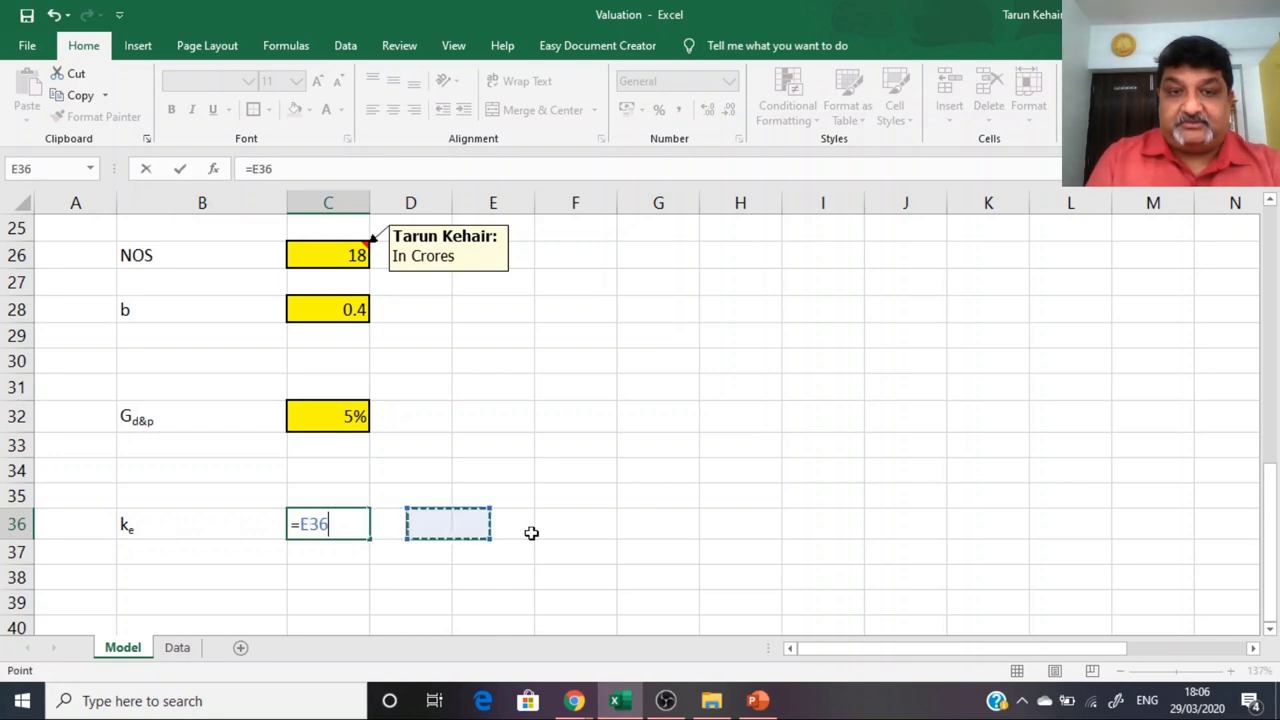
{"action": "key", "text": "Up"}
{"action": "key", "text": "Up"}
{"action": "key", "text": "Up"}
{"action": "key", "text": "Up"}
{"action": "key", "text": "Up"}
{"action": "key", "text": "Up"}
{"action": "key", "text": "Up"}
{"action": "key", "text": "Up"}
{"action": "key", "text": "Up"}
{"action": "key", "text": "Up"}
{"action": "key", "text": "Up"}
{"action": "key", "text": "Up"}
{"action": "key", "text": "Up"}
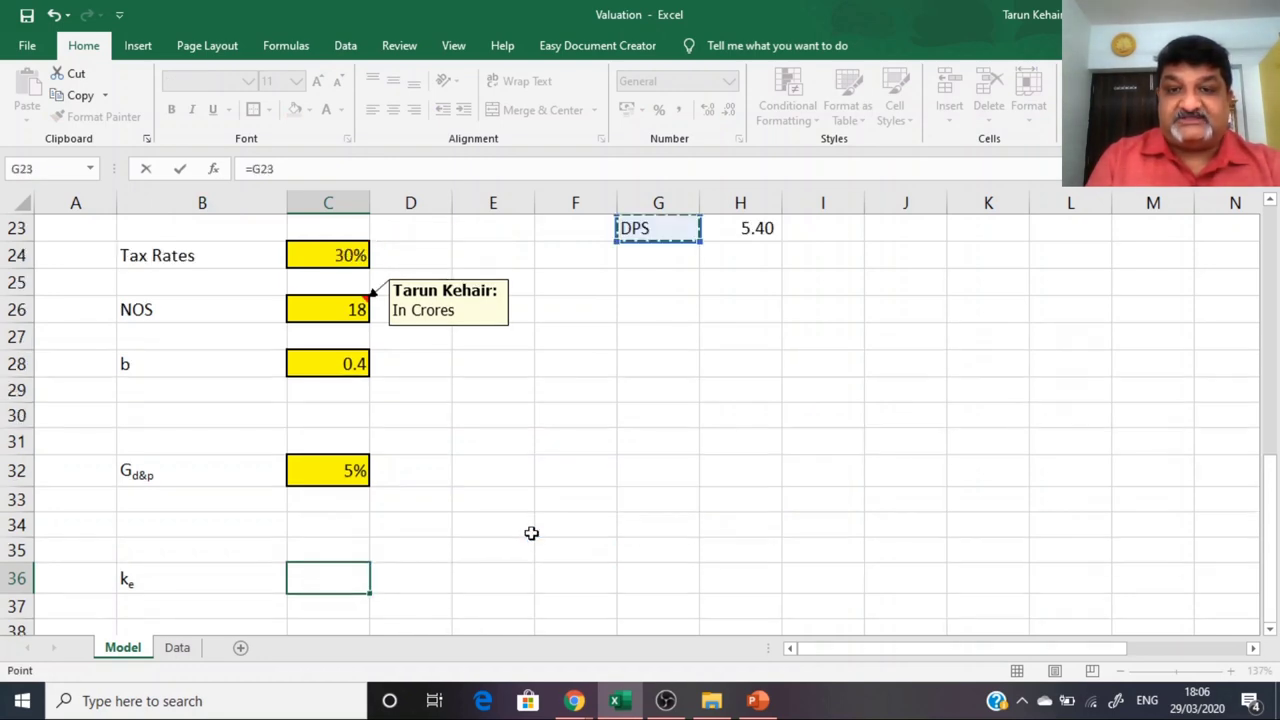
{"action": "key", "text": "Up"}
{"action": "key", "text": "Up"}
{"action": "key", "text": "Up"}
{"action": "key", "text": "Down"}
{"action": "key", "text": "Down"}
{"action": "key", "text": "Down"}
{"action": "key", "text": "Right"}
{"action": "type", "text": "*"}
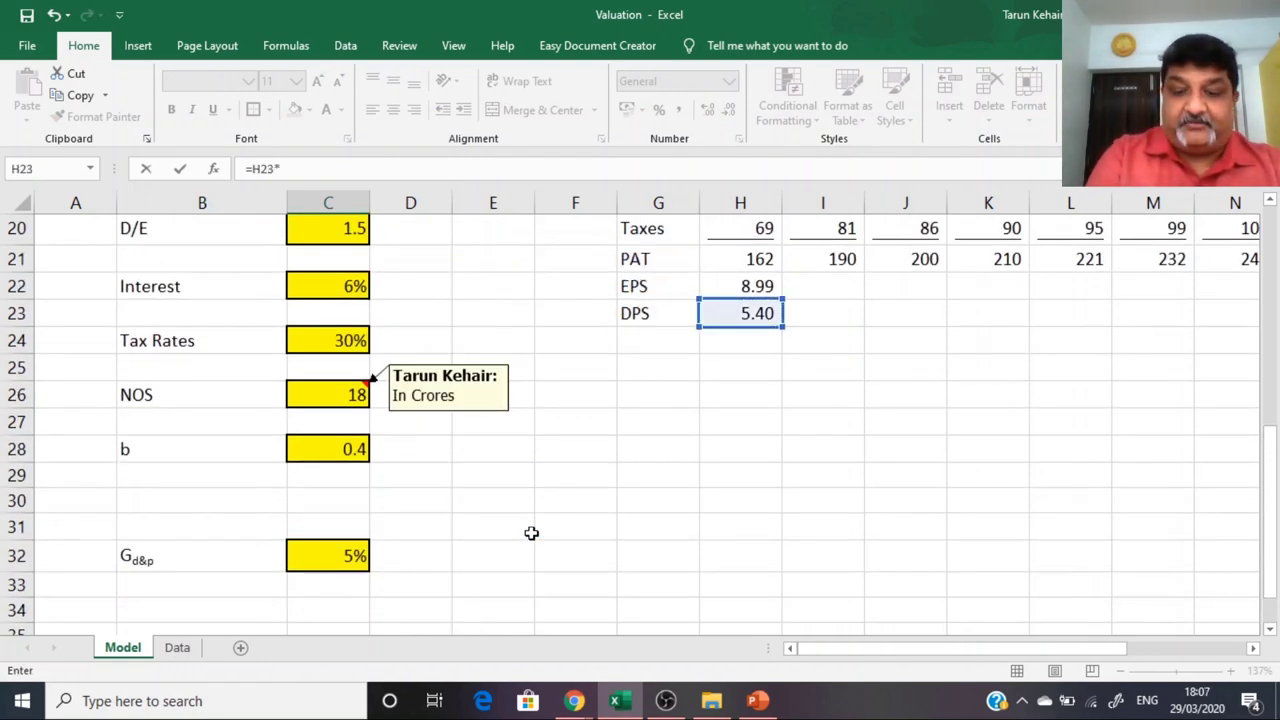
{"action": "type", "text": "(1+"}
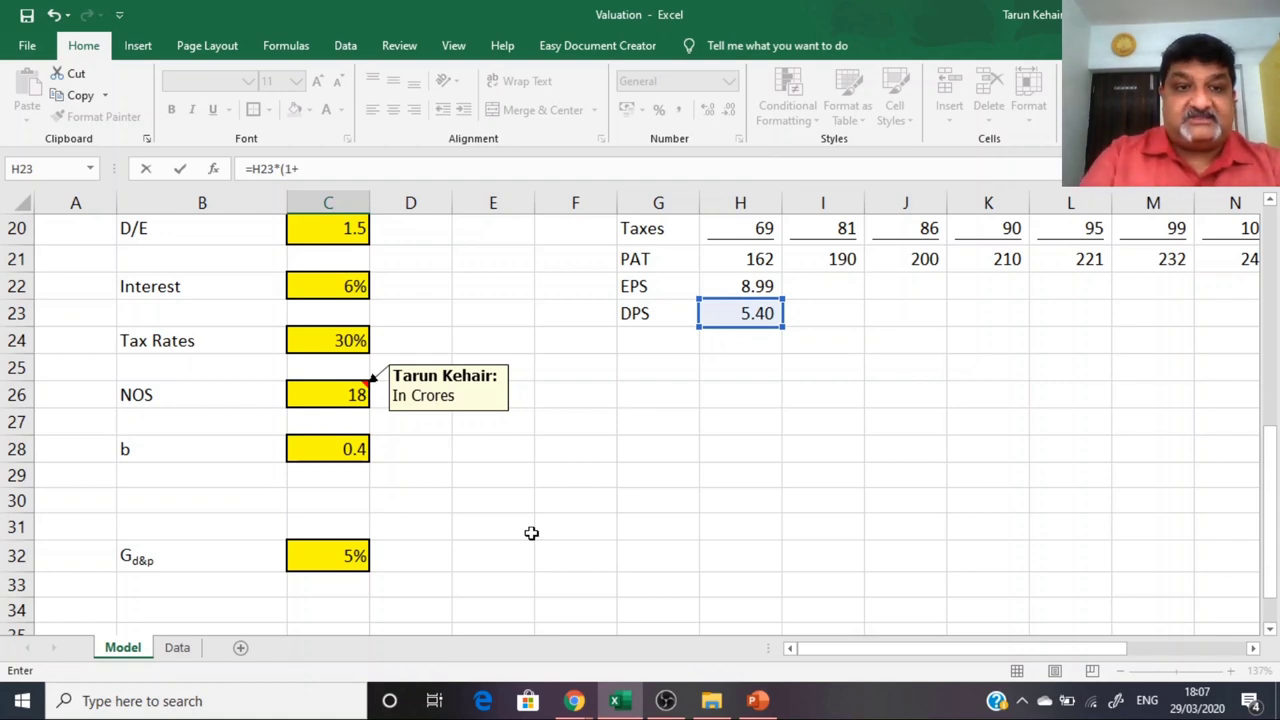
{"action": "left_click", "coordinate": [326, 558]}
{"action": "type", "text": ")"}
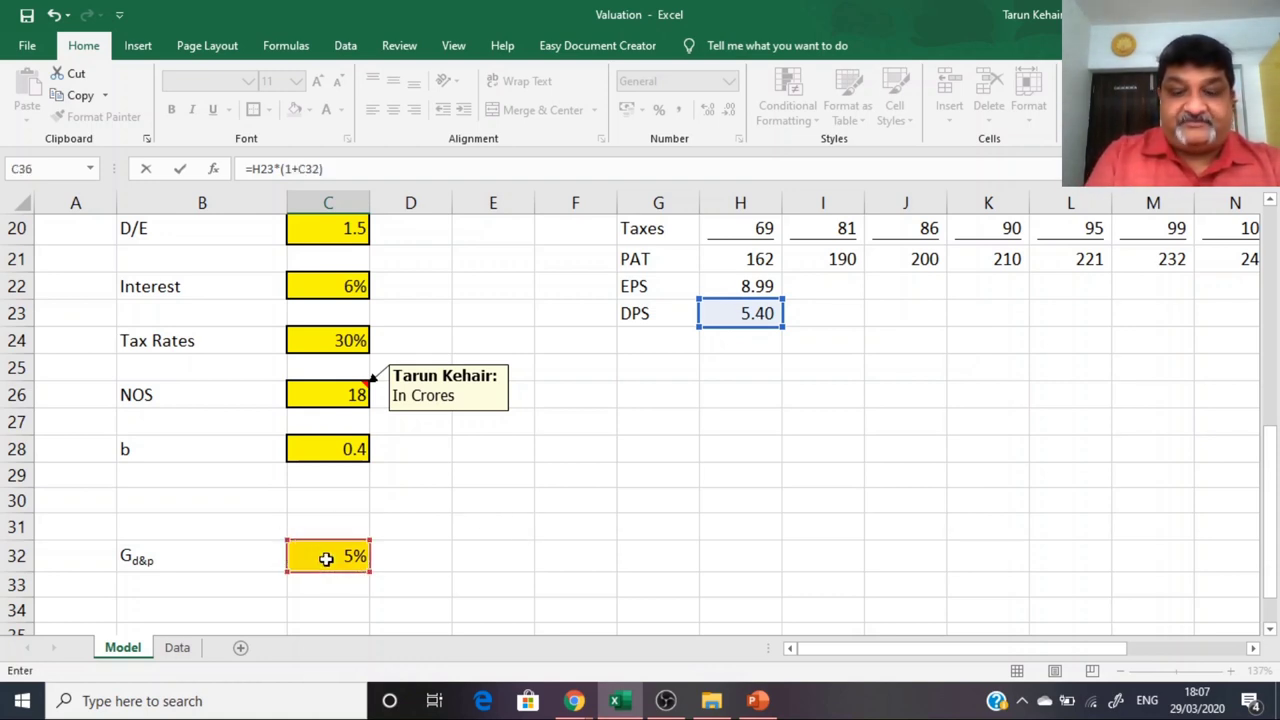
{"action": "type", "text": "/"}
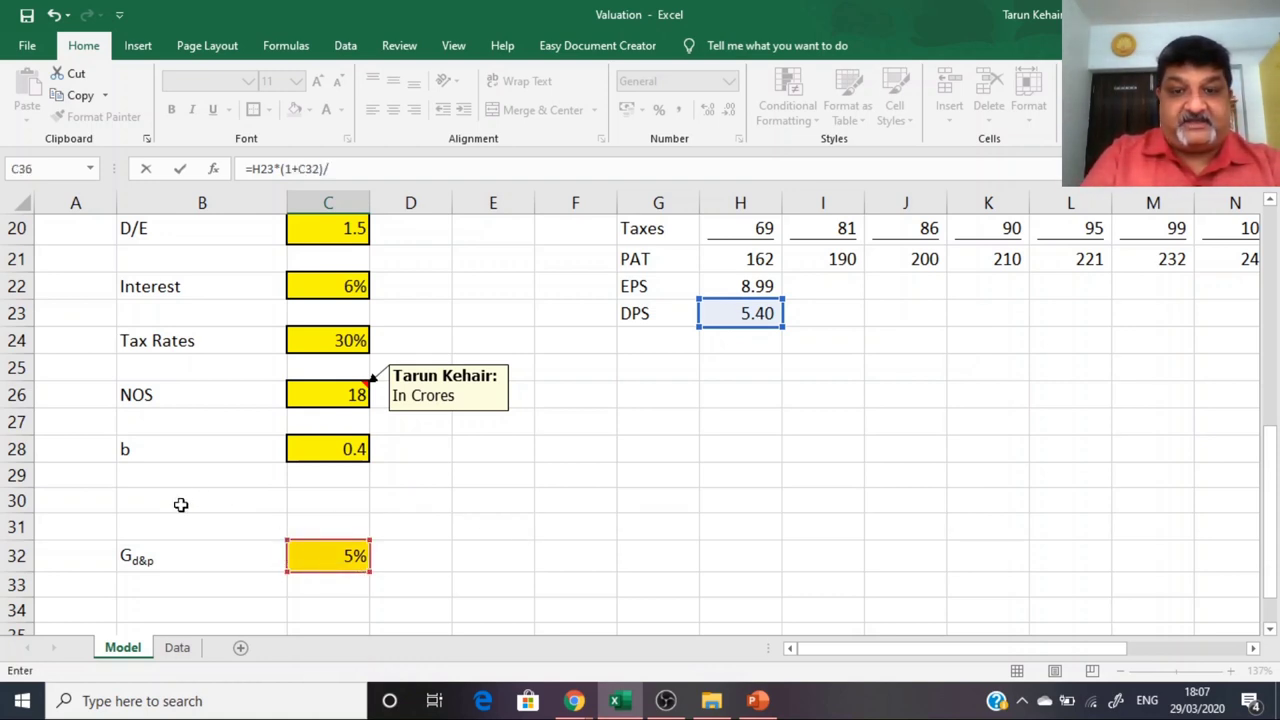
{"action": "left_click", "coordinate": [343, 503]}
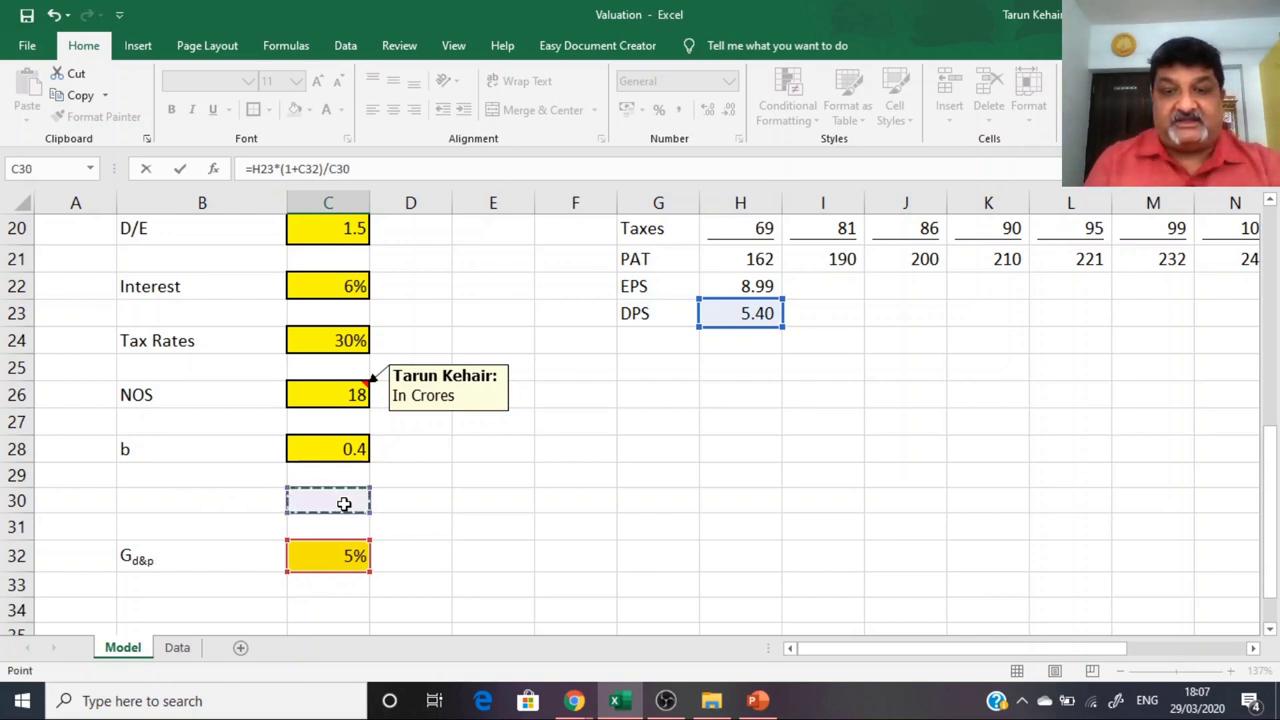
{"action": "type", "text": "+"}
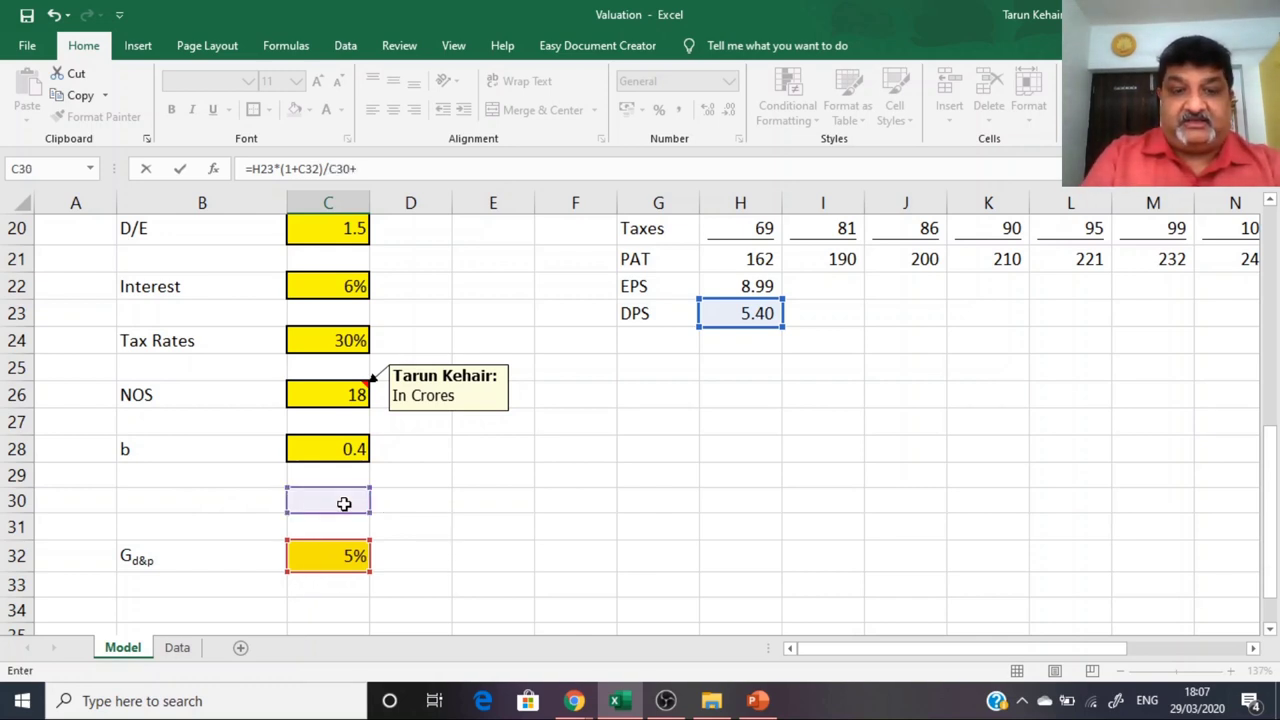
{"action": "left_click", "coordinate": [362, 558]}
{"action": "key", "text": "F2"}
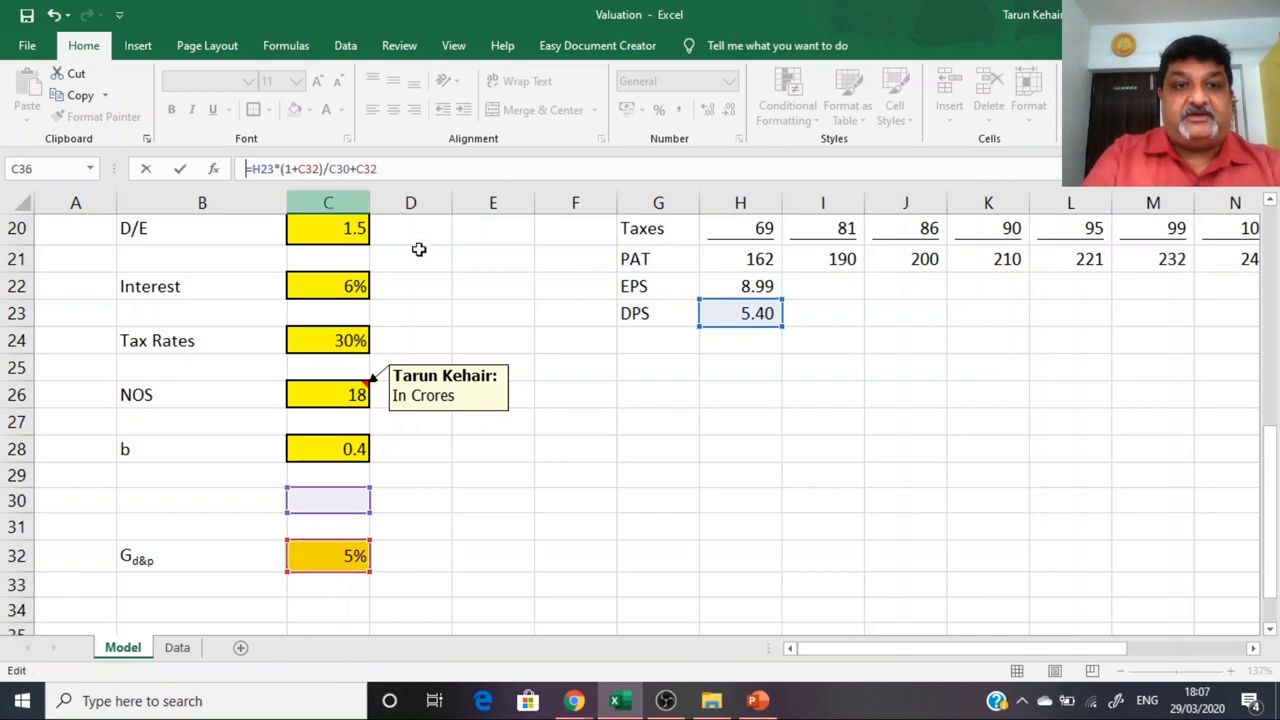
{"action": "type", "text": "("}
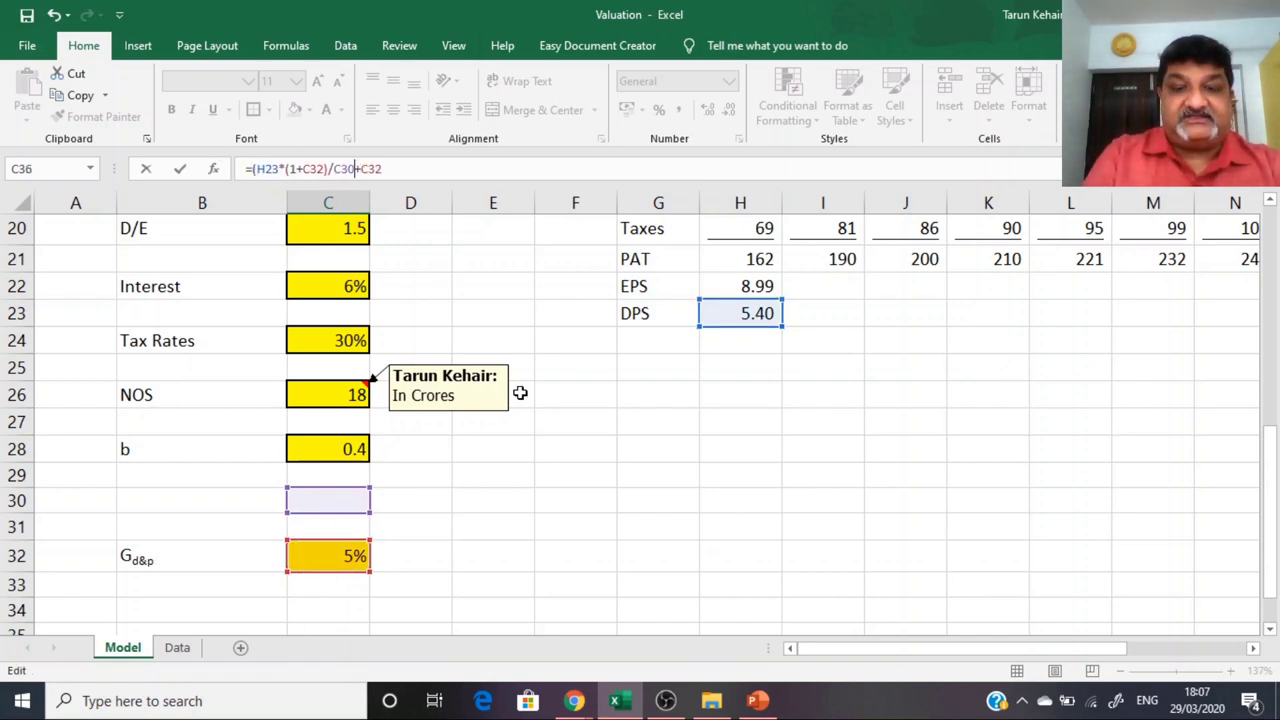
{"action": "type", "text": ")"}
{"action": "key", "text": "Return"}
Step: Add a CMP label in B34 with a market price of 125 in C34
{"action": "key", "text": "Up"}
{"action": "key", "text": "Up"}
{"action": "key", "text": "Up"}
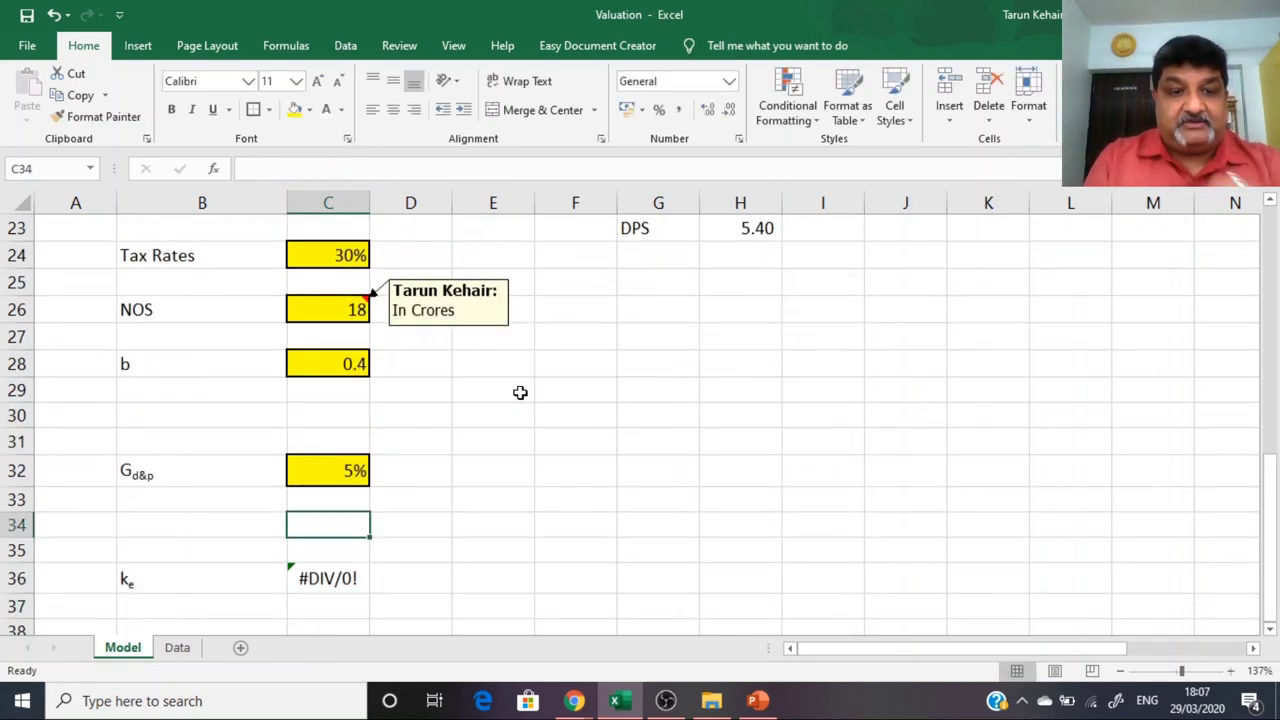
{"action": "key", "text": "Left"}
{"action": "key", "text": "Left"}
{"action": "key", "text": "Right"}
{"action": "type", "text": "MO"}
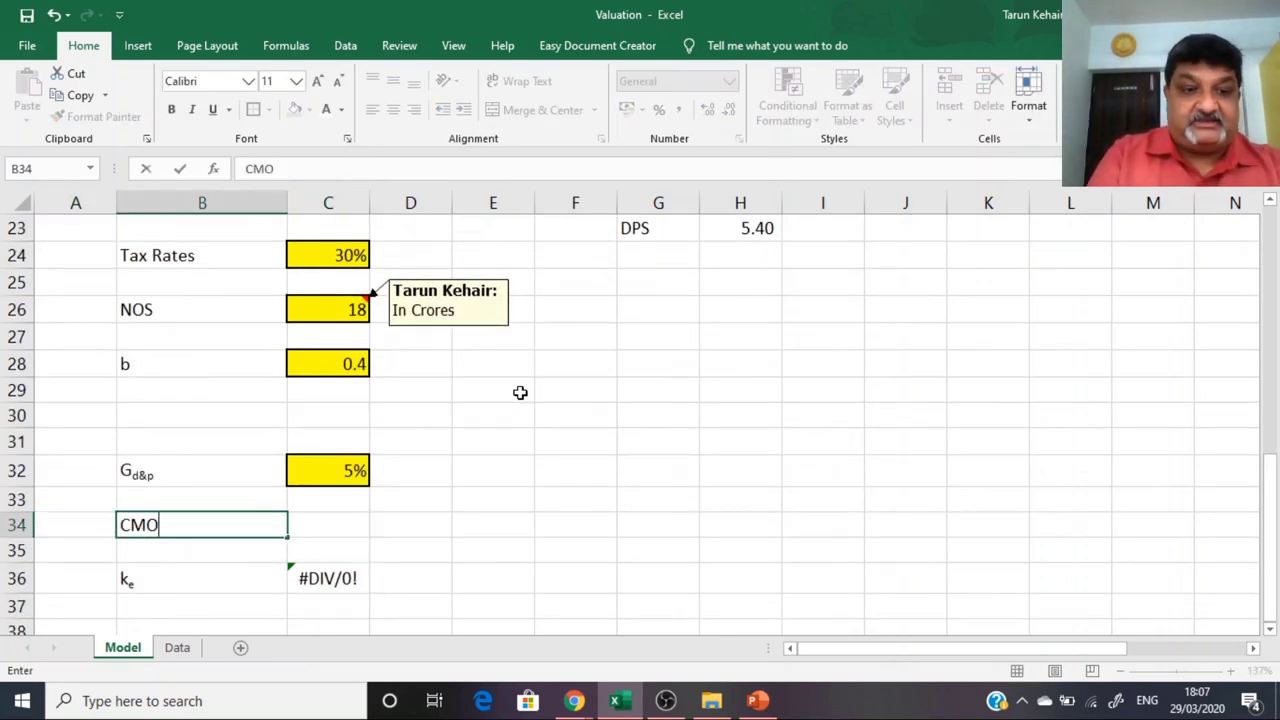
{"action": "key", "text": "BackSpace"}
{"action": "type", "text": "P"}
{"action": "key", "text": "Tab"}
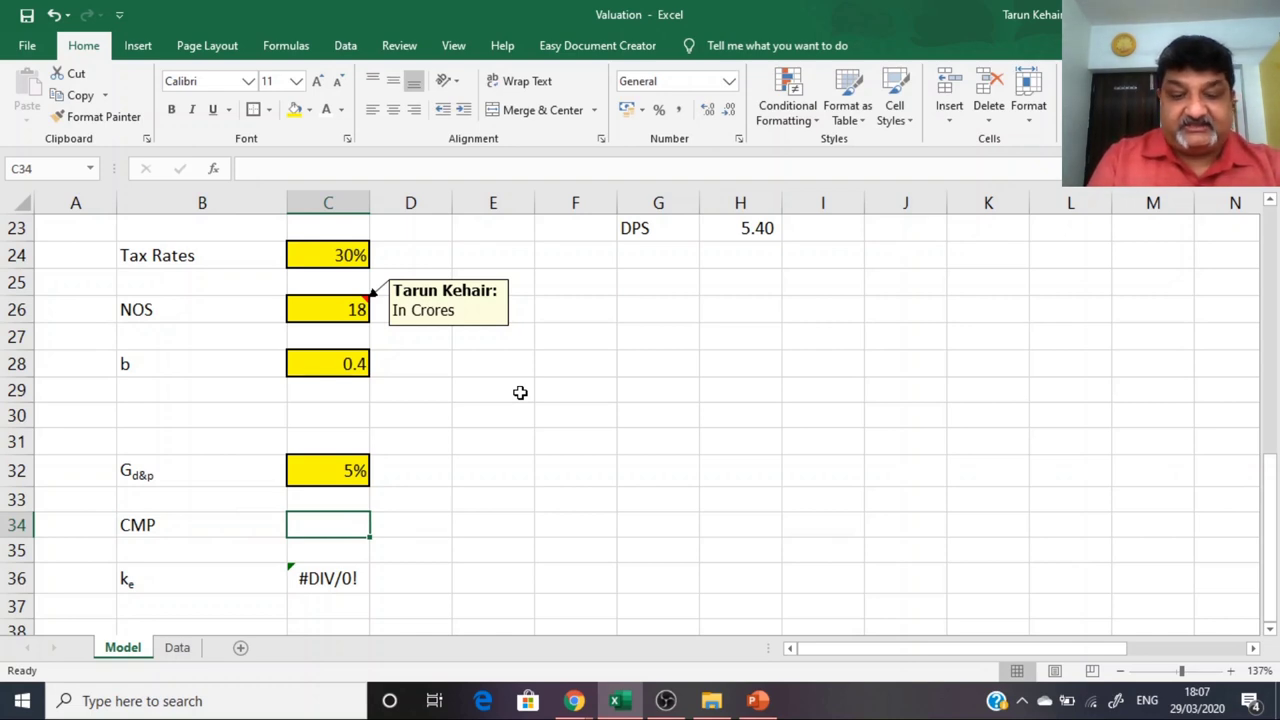
{"action": "type", "text": "125"}
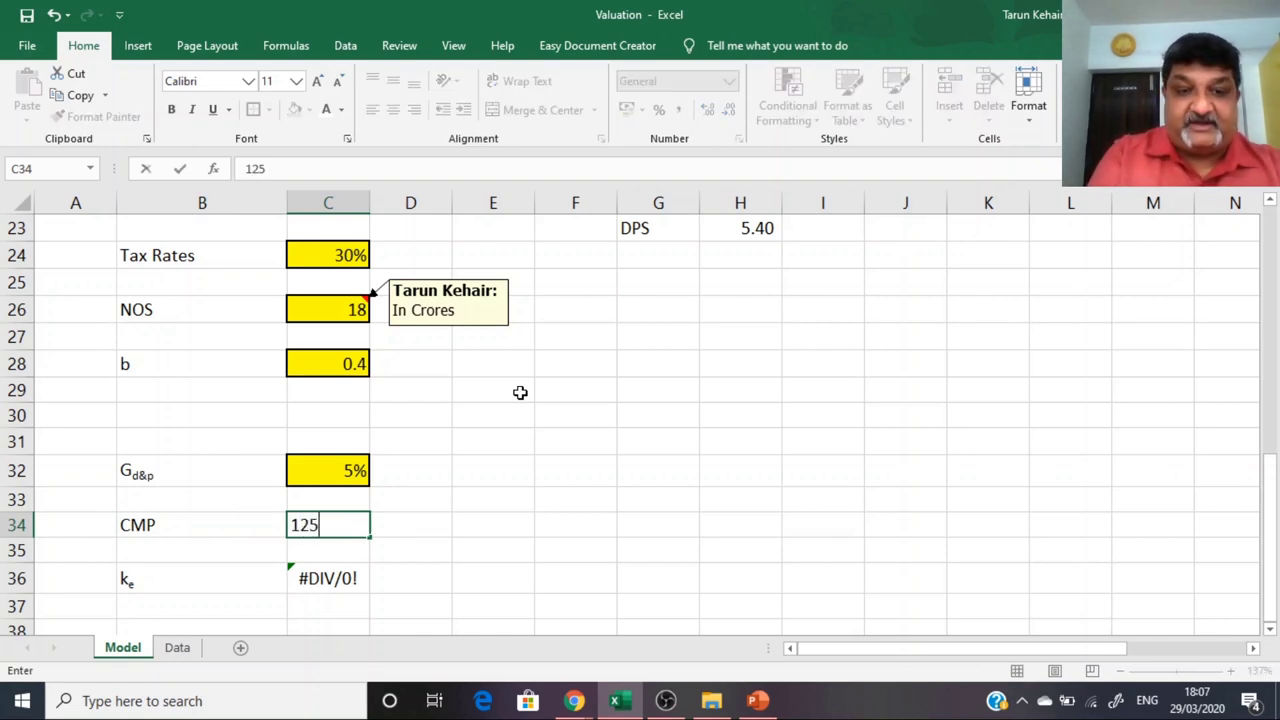
{"action": "key", "text": "Return"}
{"action": "key", "text": "Return"}
Step: Rebuild the C36 ke formula as =(H23*(1+C32)/C34)+C32 to divide by CMP
{"action": "key", "text": "Right"}
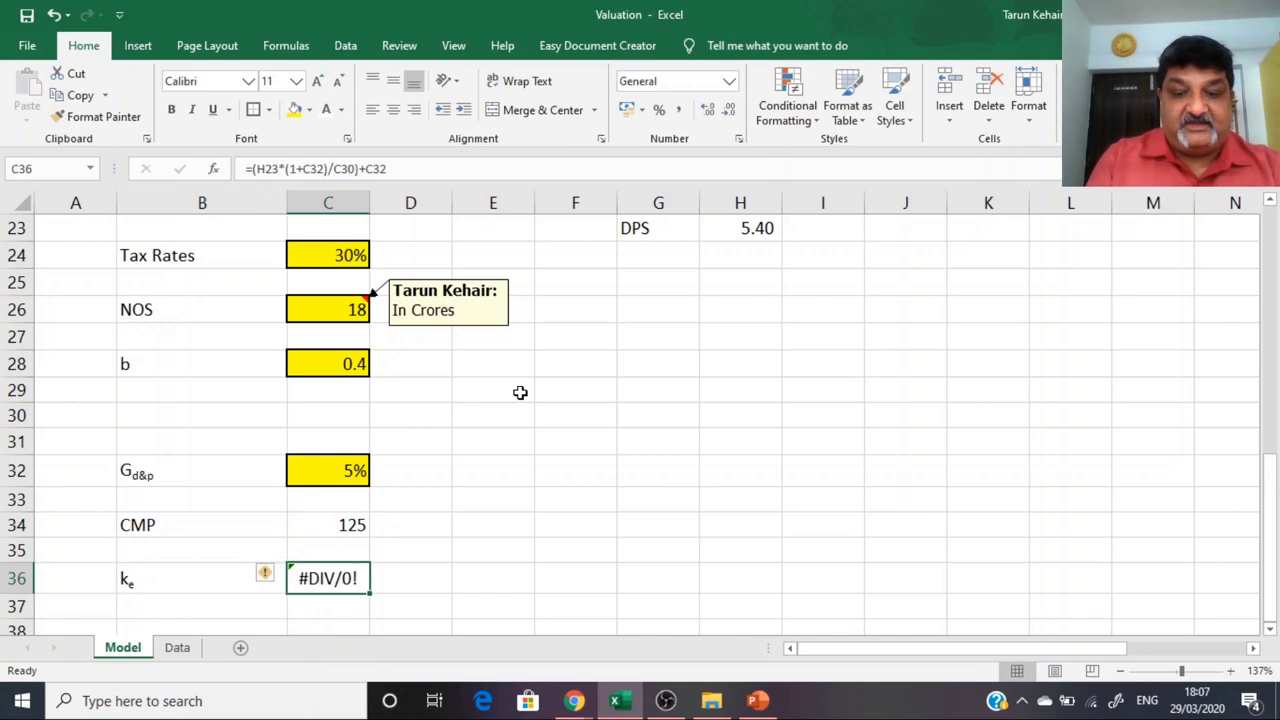
{"action": "type", "text": "="}
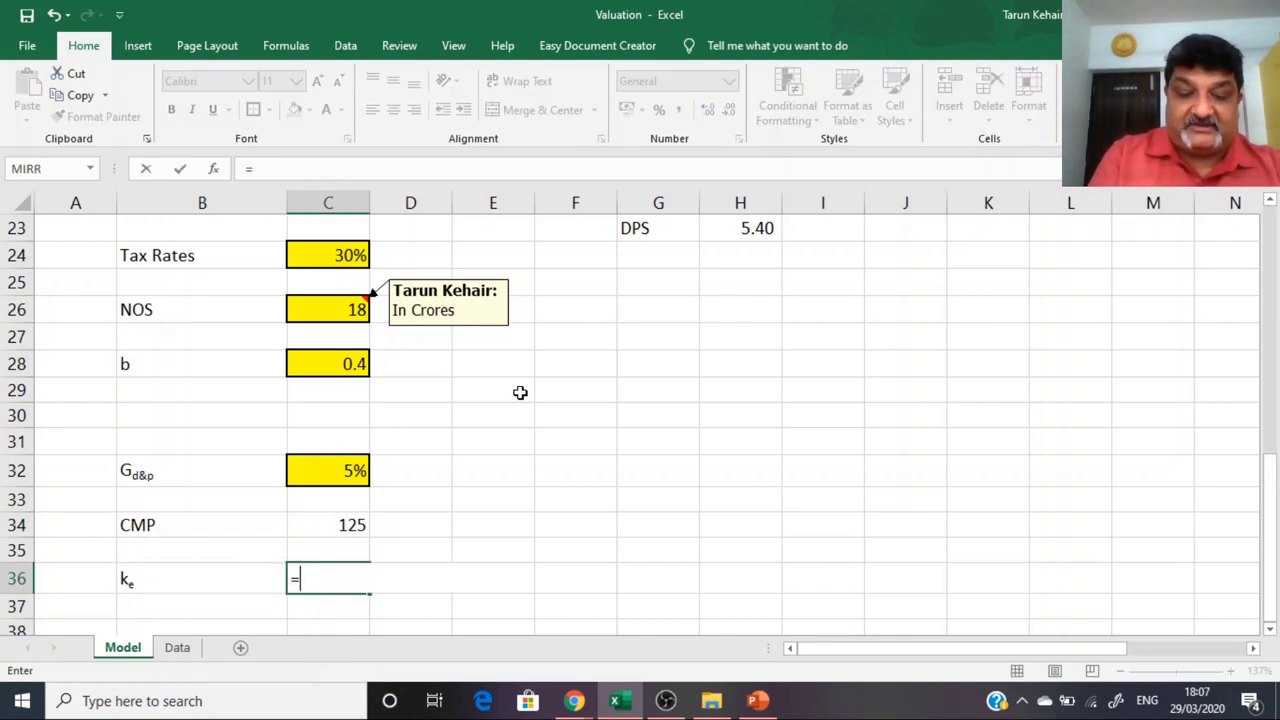
{"action": "scroll", "coordinate": [677, 374], "scroll_direction": "up", "scroll_amount": 2}
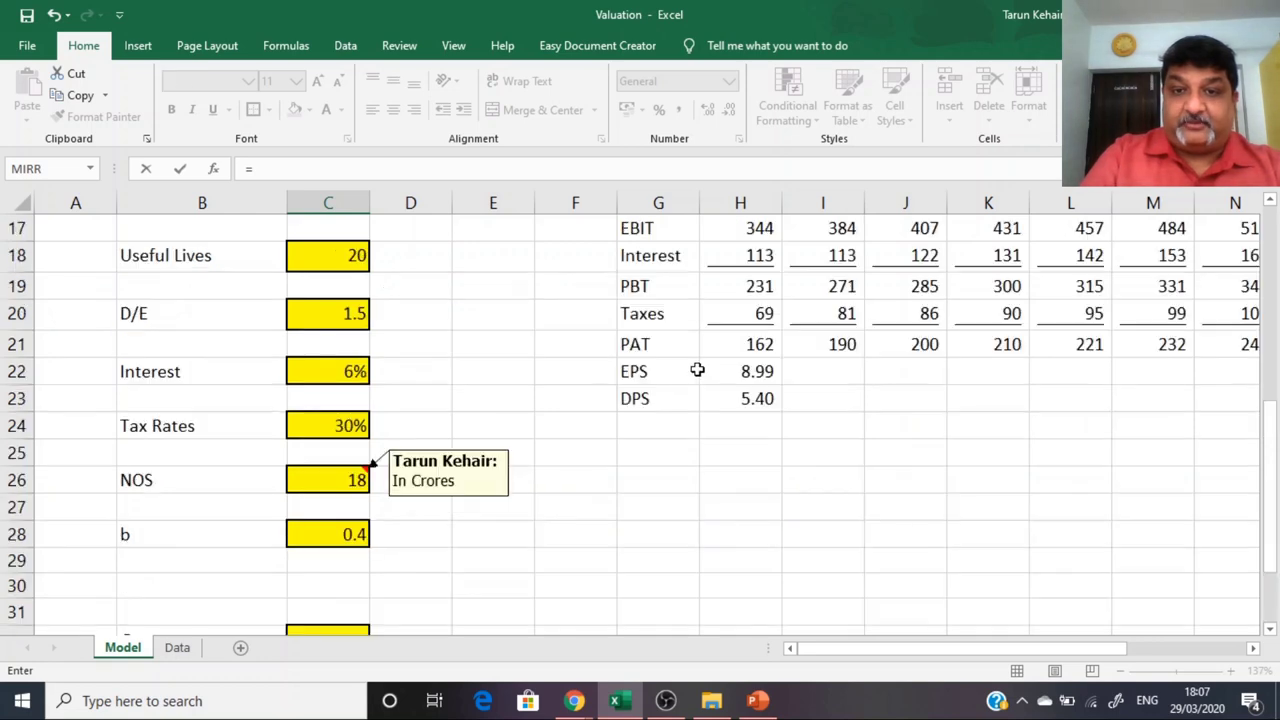
{"action": "left_click", "coordinate": [740, 398]}
{"action": "type", "text": "*"}
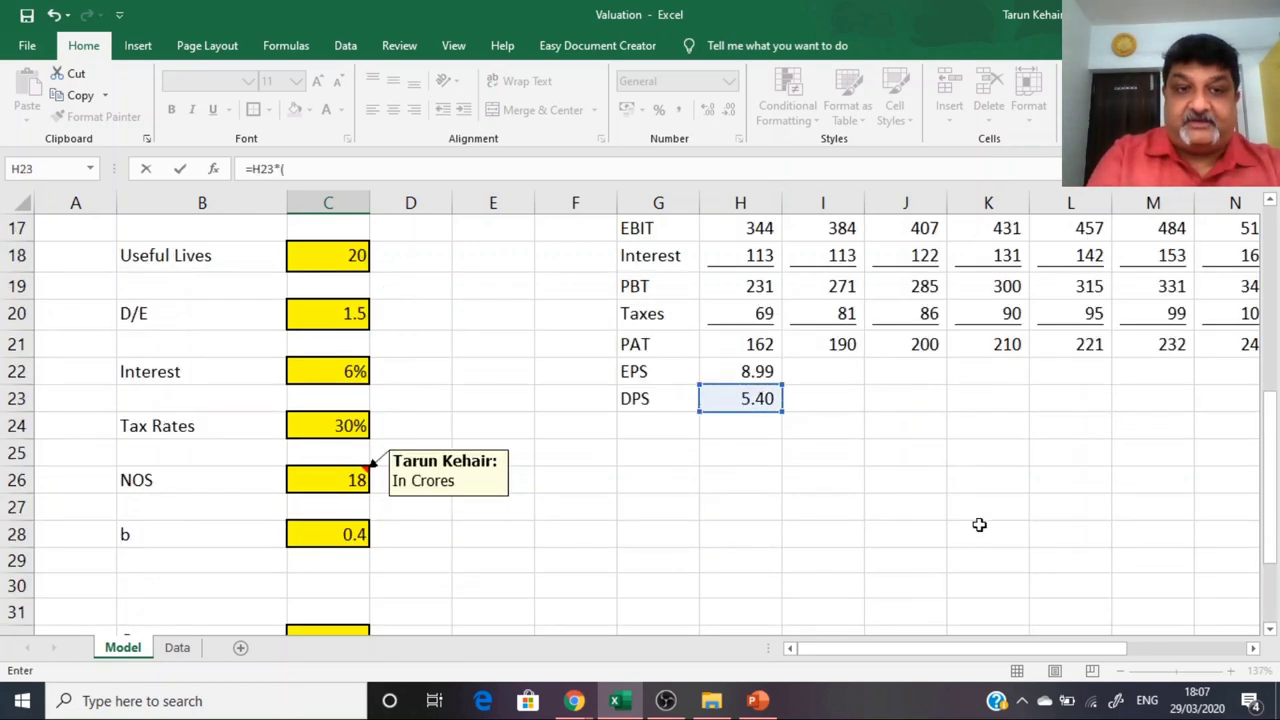
{"action": "type", "text": "(1+"}
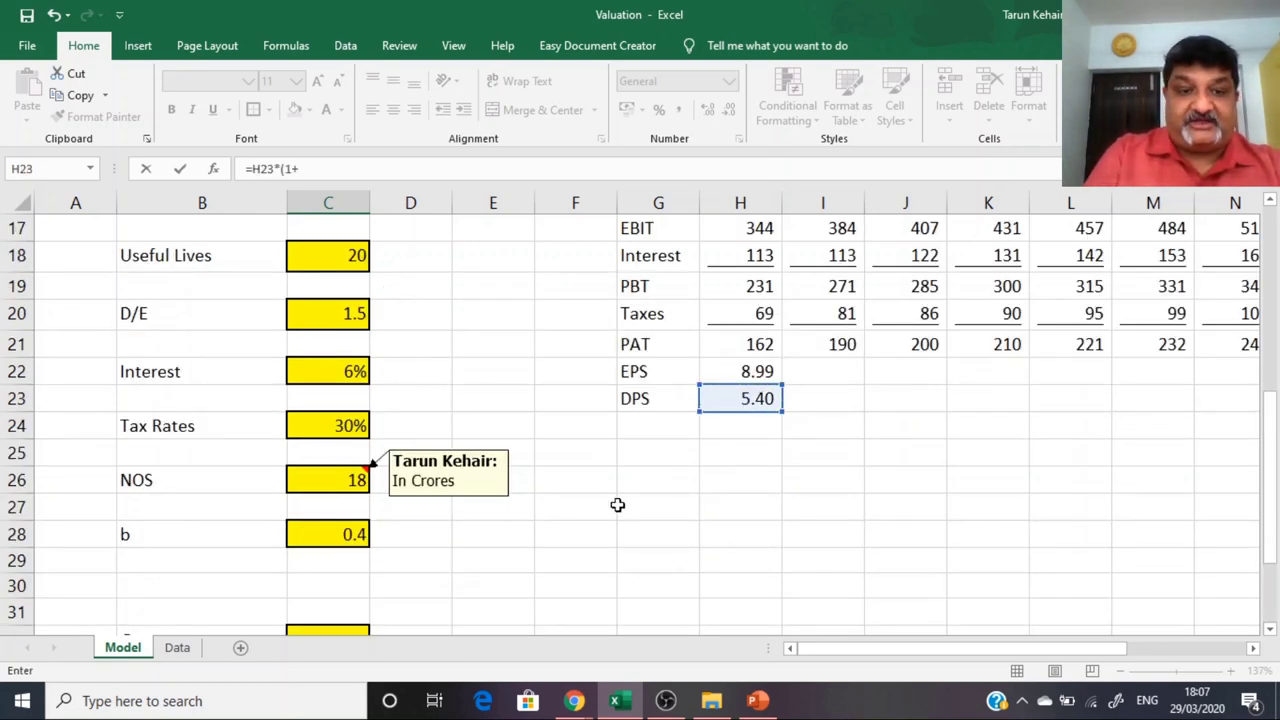
{"action": "scroll", "coordinate": [530, 528], "scroll_direction": "down", "scroll_amount": 3}
{"action": "left_click", "coordinate": [328, 390]}
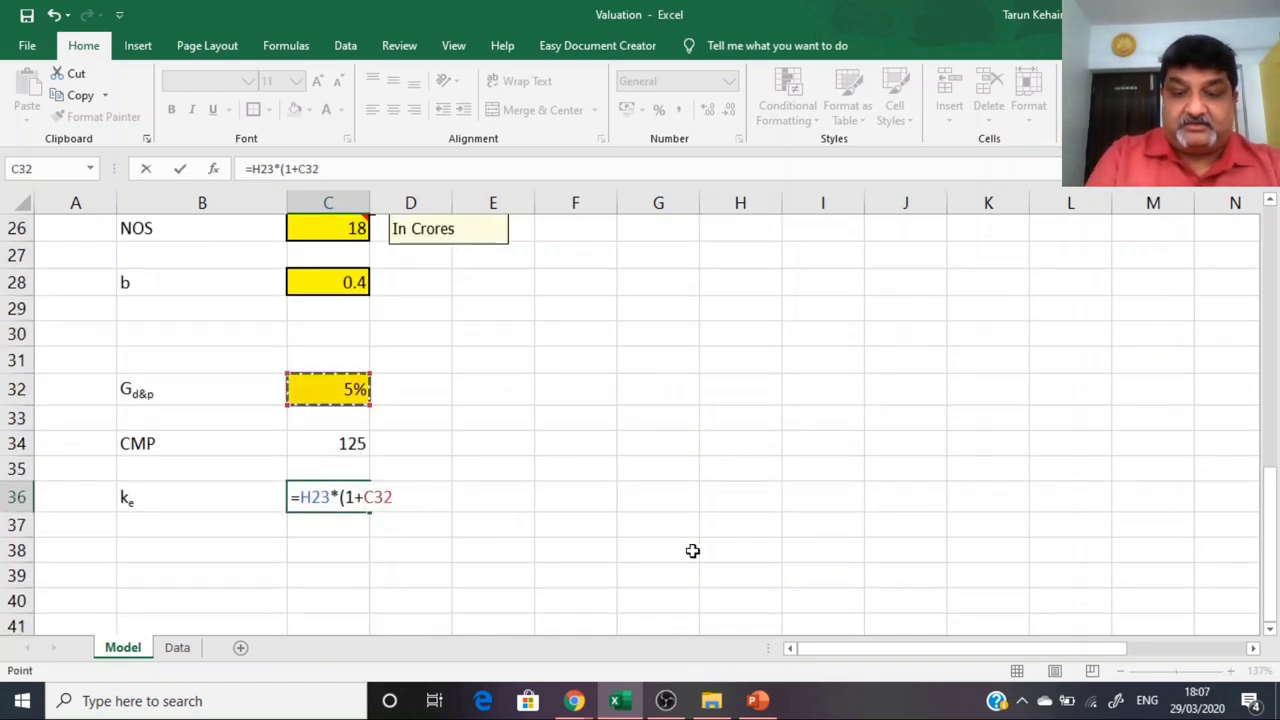
{"action": "type", "text": ")/"}
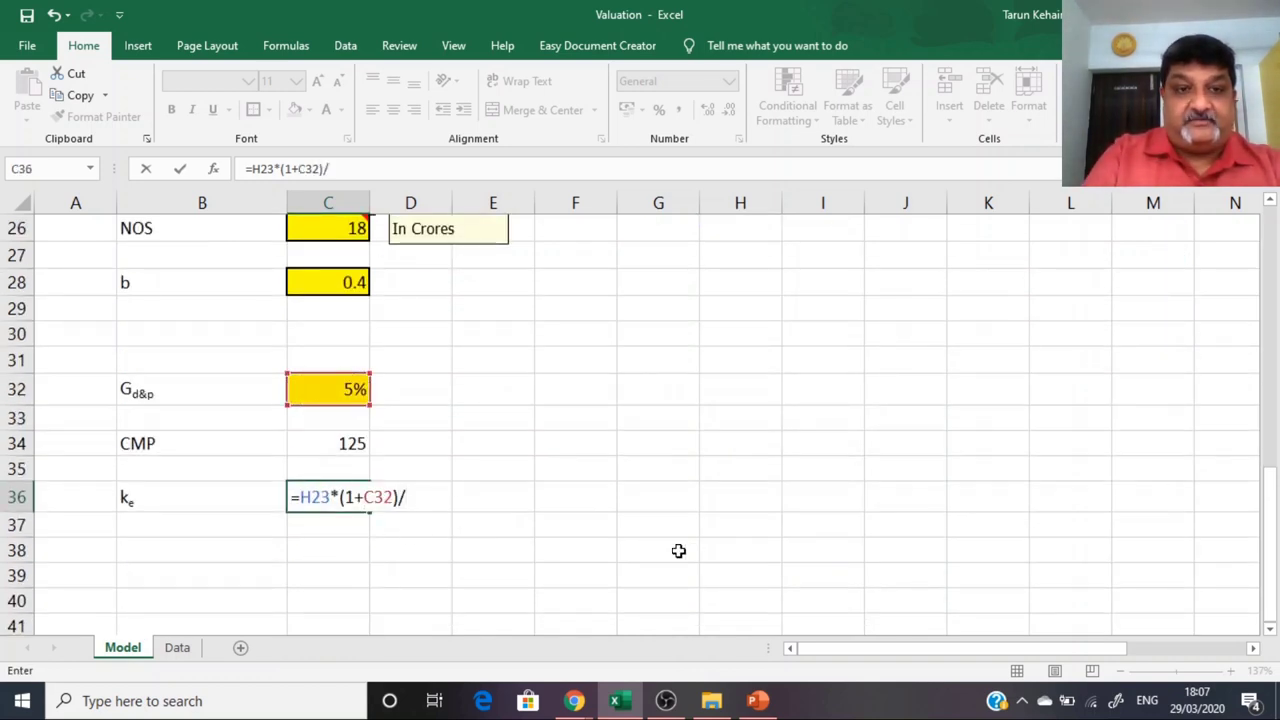
{"action": "left_click", "coordinate": [349, 443]}
{"action": "left_click", "coordinate": [250, 169]}
{"action": "type", "text": "("}
{"action": "key", "text": "End"}
{"action": "type", "text": ")"}
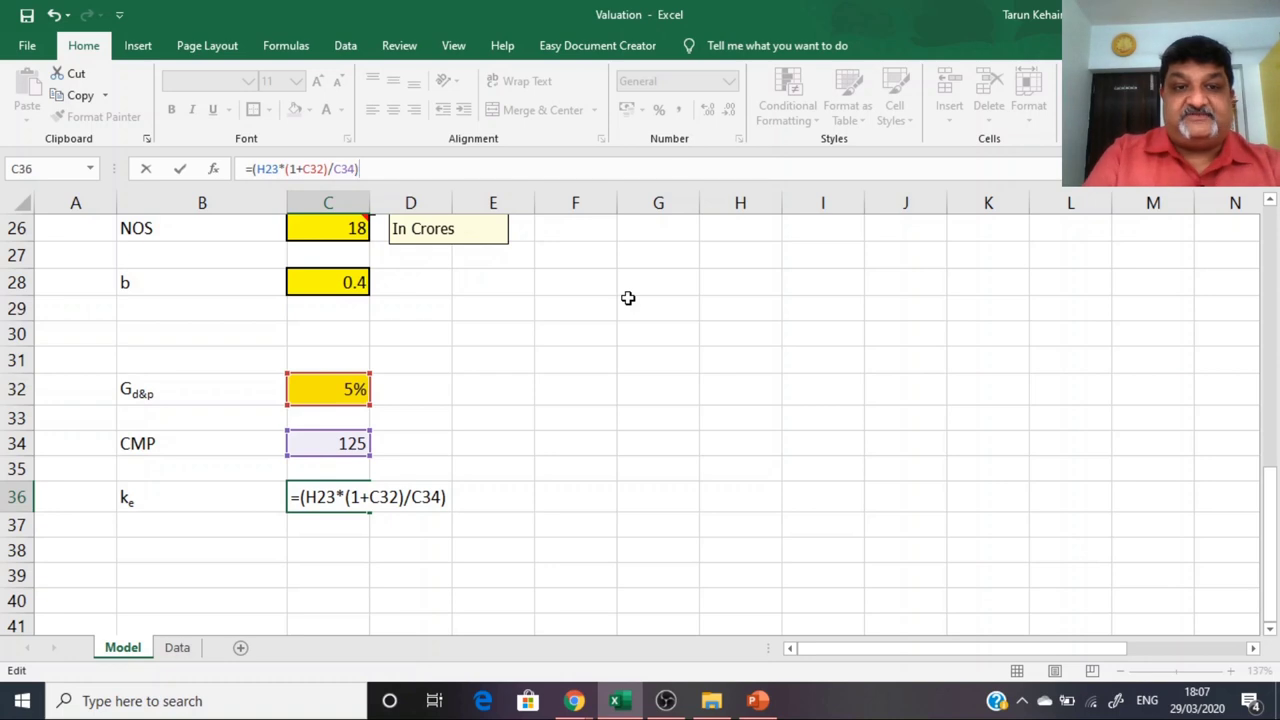
{"action": "type", "text": "+"}
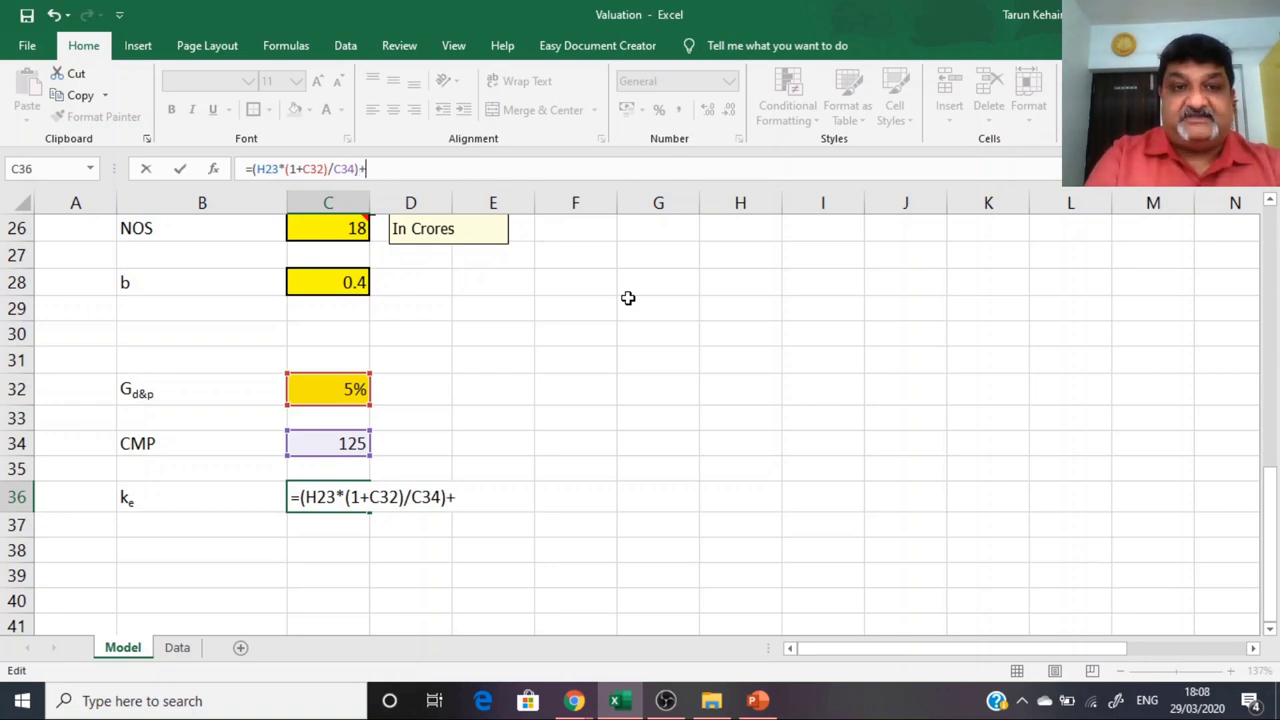
{"action": "left_click", "coordinate": [333, 392]}
Step: Commit the ke formula and format C36 as a percentage with two decimals, 9.53%
{"action": "key", "text": "Return"}
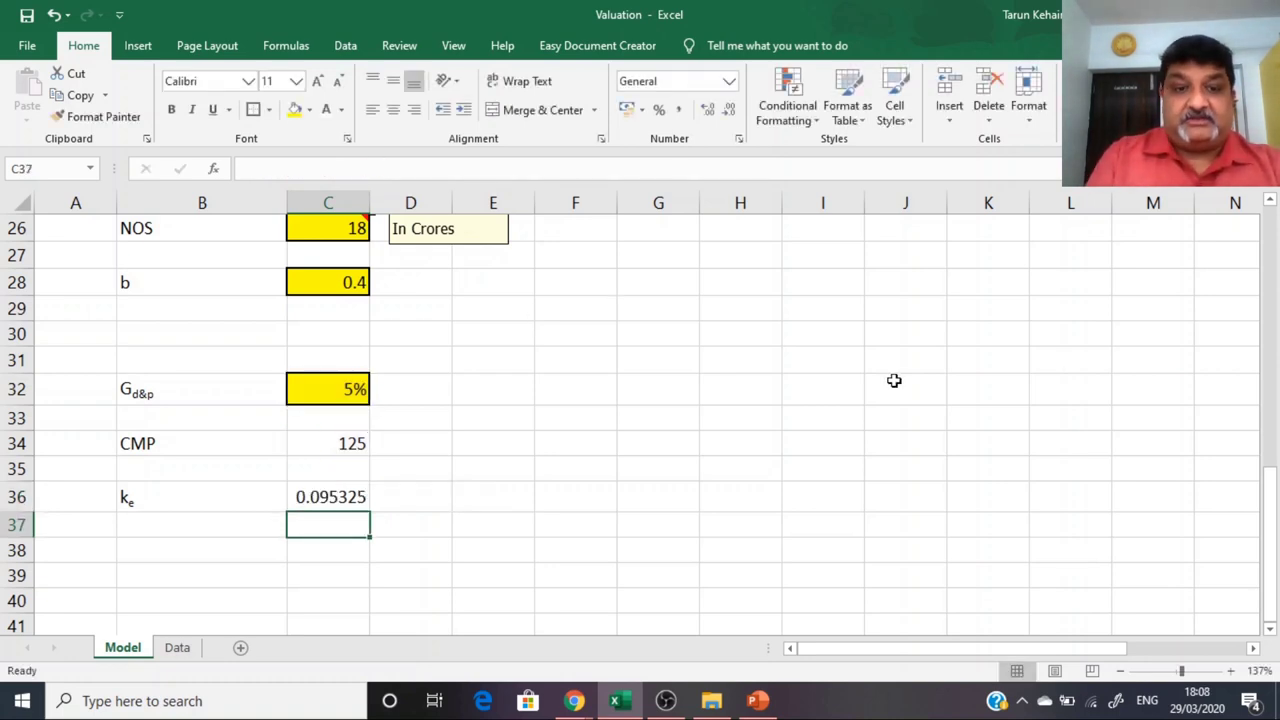
{"action": "key", "text": "Up"}
{"action": "left_click", "coordinate": [658, 109]}
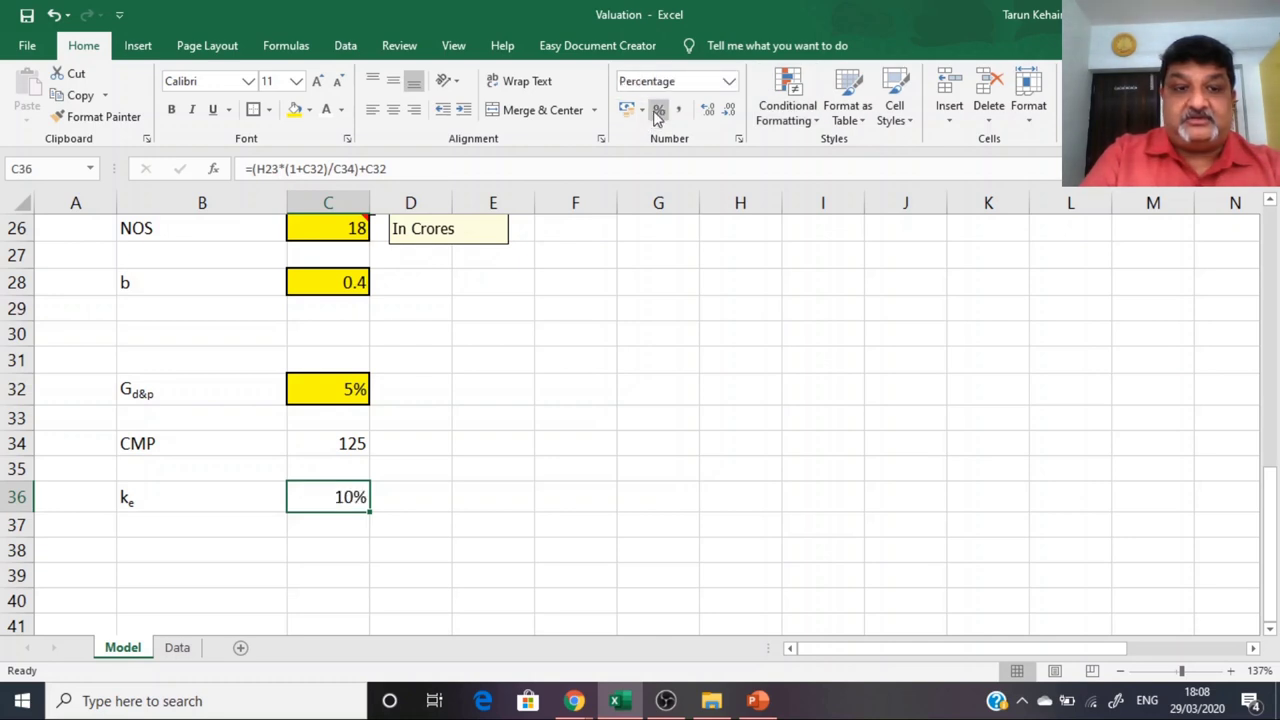
{"action": "left_click", "coordinate": [707, 110]}
{"action": "left_click", "coordinate": [707, 110]}
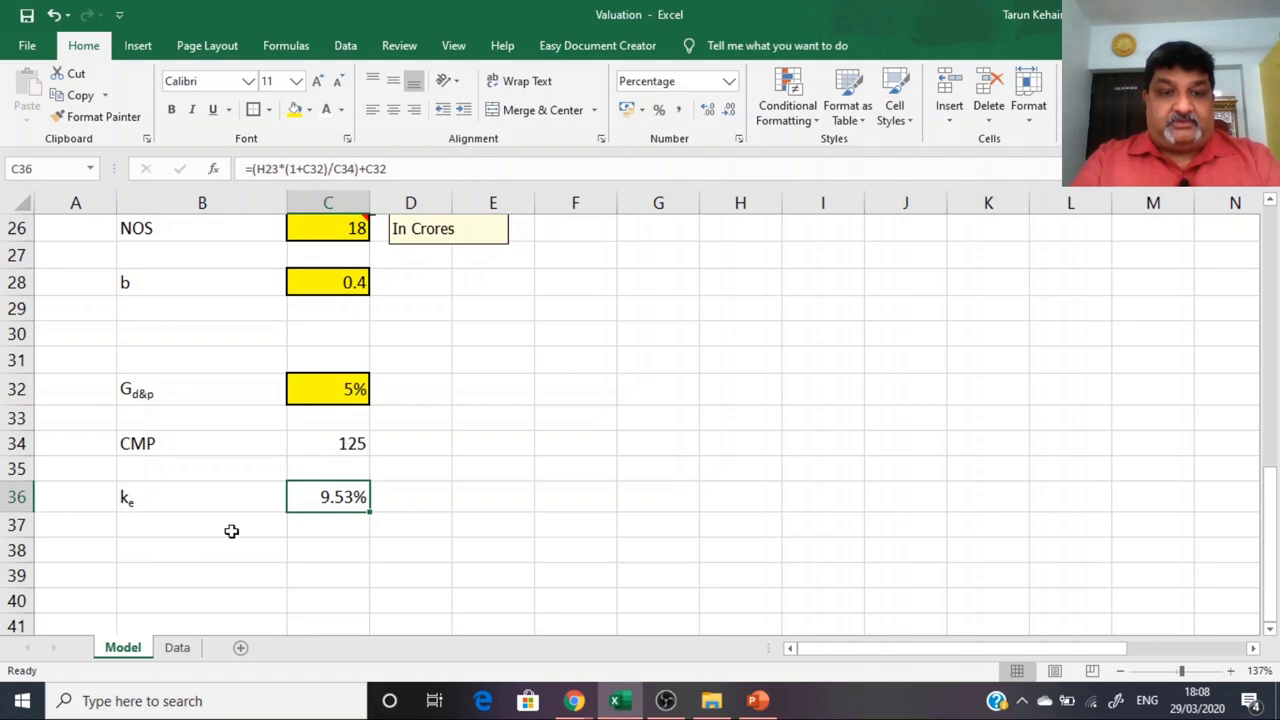
Step: Select cell B38 for the next row label
{"action": "left_click", "coordinate": [184, 552]}
{"action": "scroll", "coordinate": [662, 502], "scroll_direction": "up", "scroll_amount": 6}
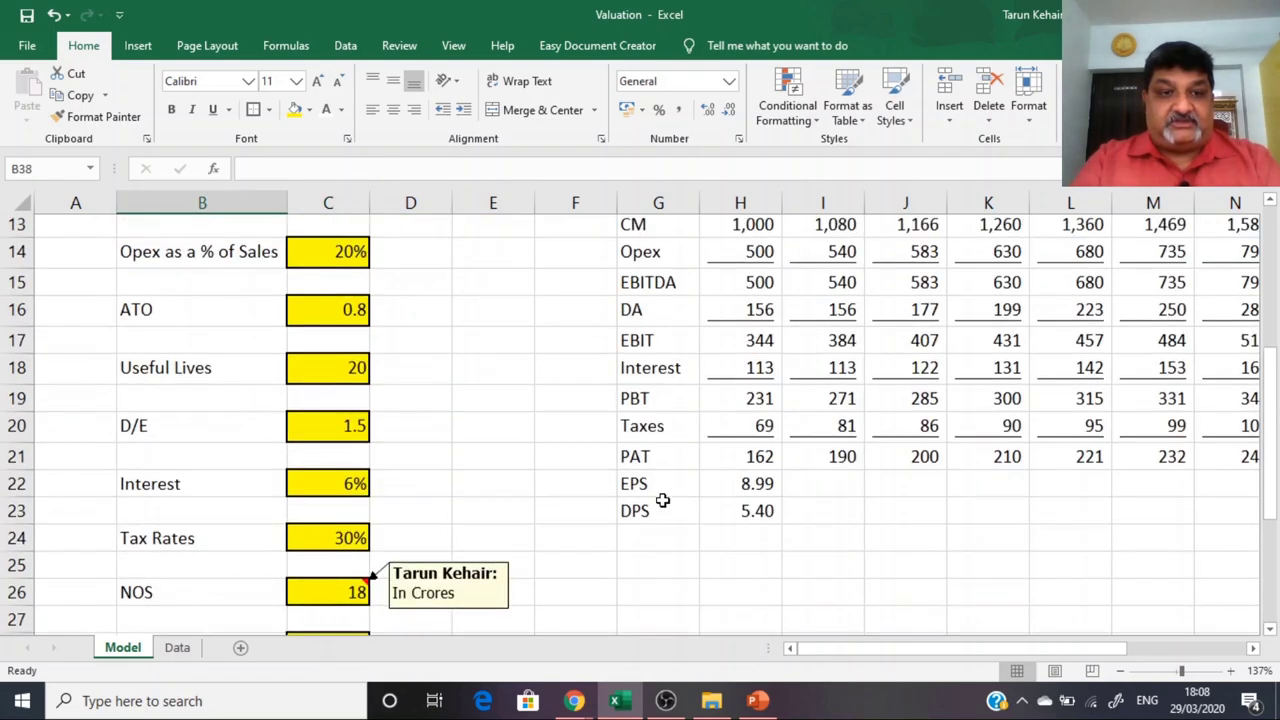
{"action": "scroll", "coordinate": [662, 502], "scroll_direction": "down", "scroll_amount": 4}
{"action": "scroll", "coordinate": [343, 323], "scroll_direction": "up", "scroll_amount": 2}
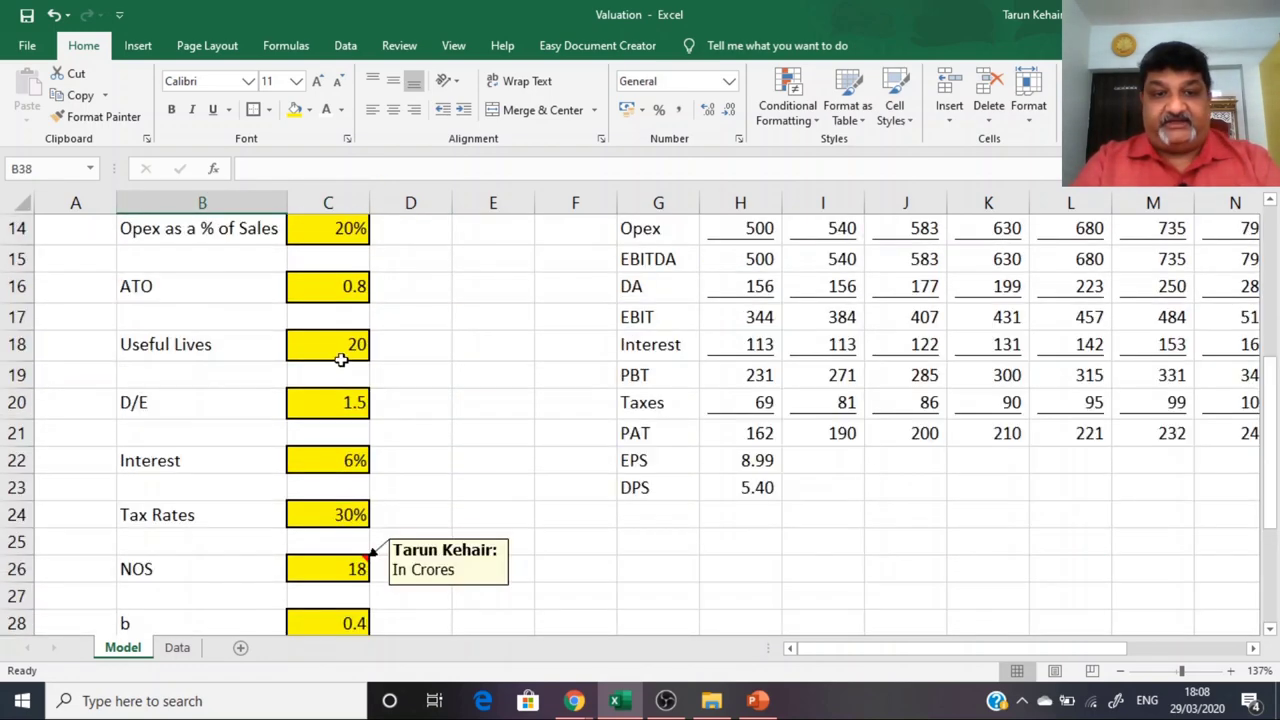
{"action": "scroll", "coordinate": [320, 490], "scroll_direction": "down", "scroll_amount": 4}
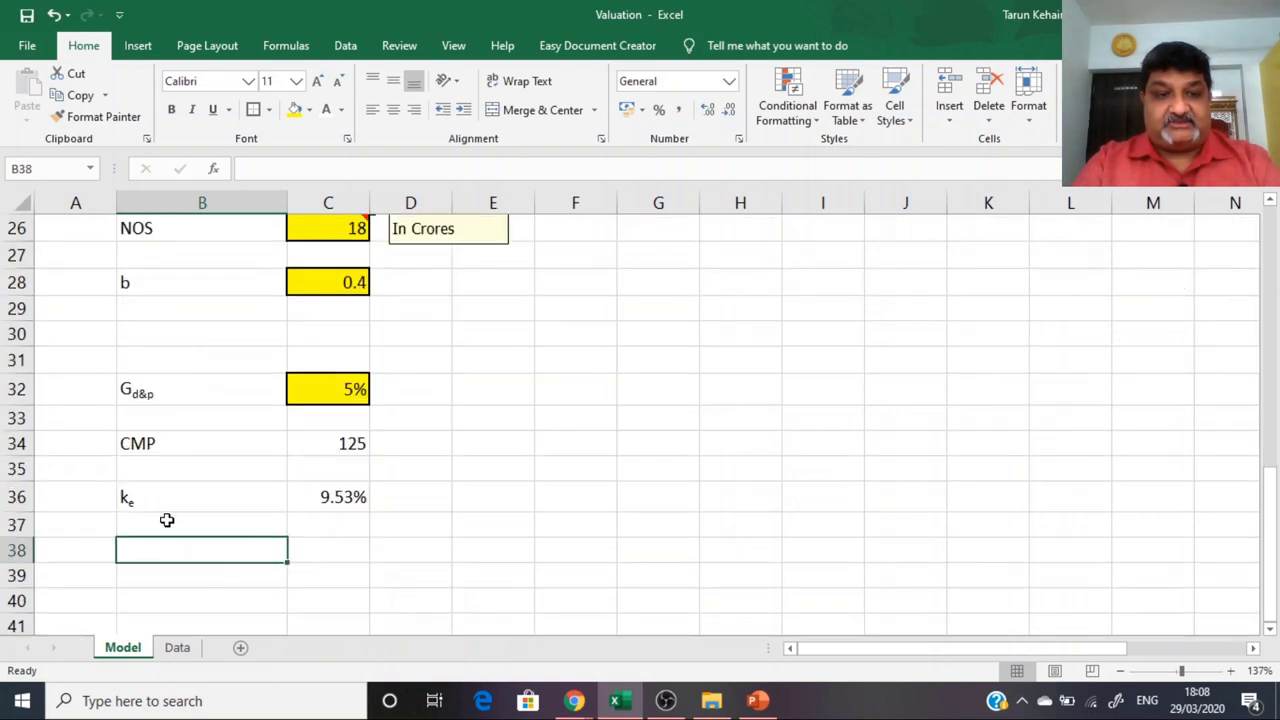
Step: Type the kd label in B38 and format the d as subscript
{"action": "type", "text": "kd"}
{"action": "key", "text": "ctrl+Return"}
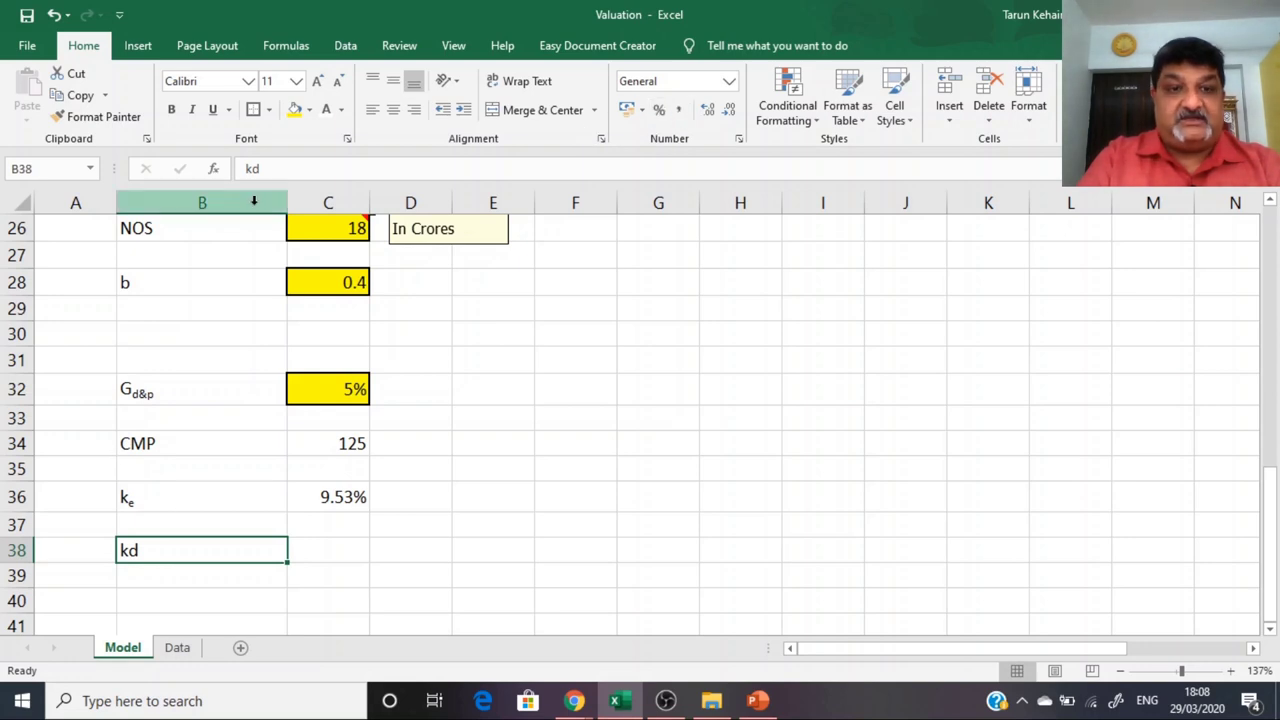
{"action": "right_click", "coordinate": [252, 169]}
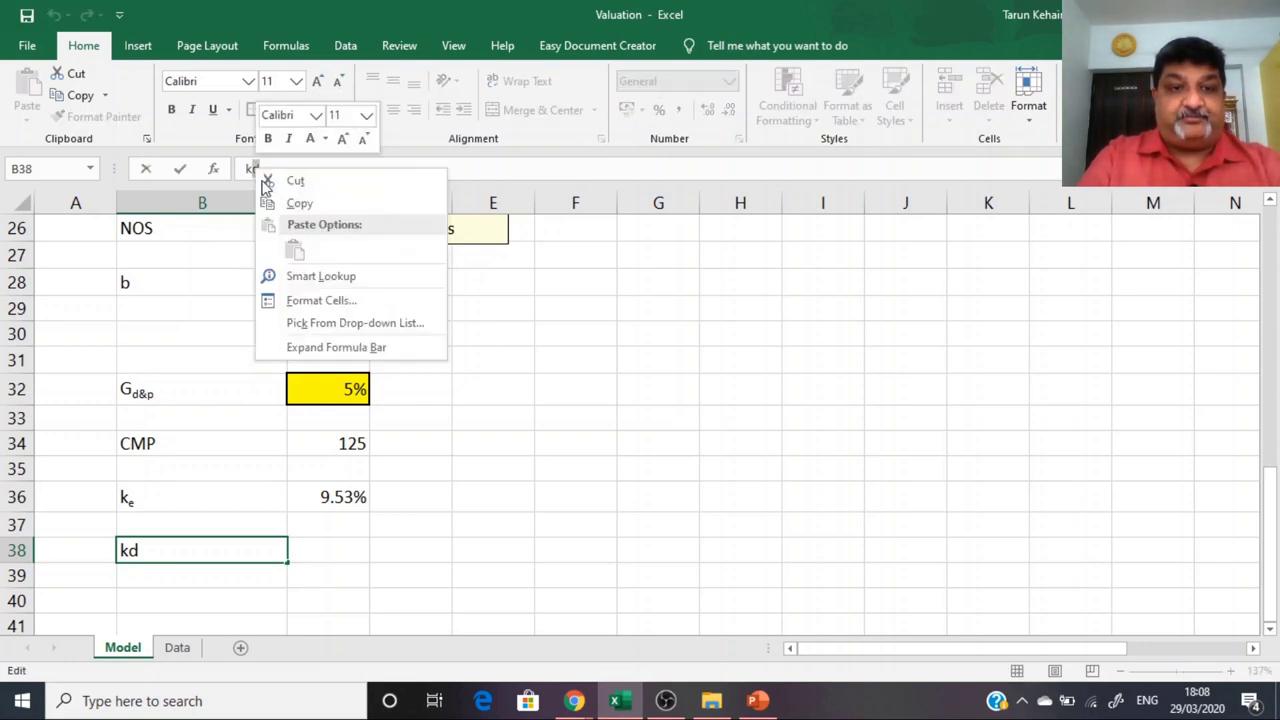
{"action": "left_click", "coordinate": [320, 300]}
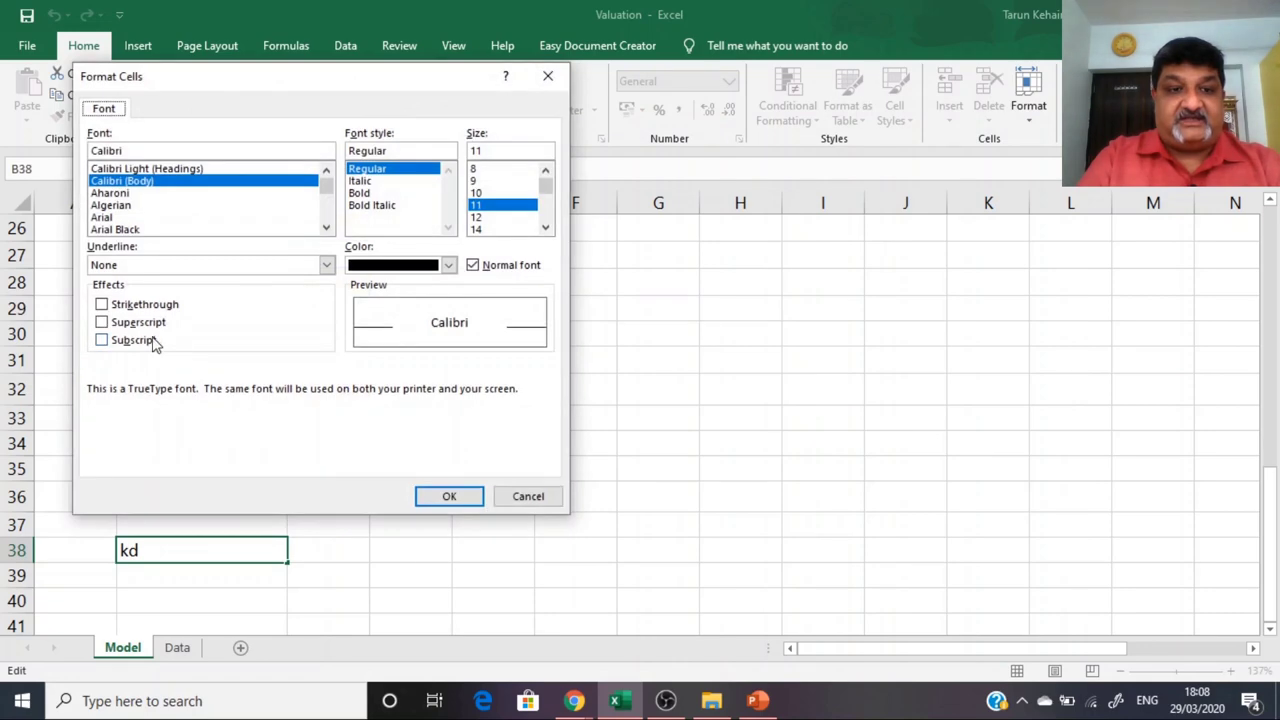
{"action": "left_click", "coordinate": [145, 341]}
{"action": "left_click", "coordinate": [449, 497]}
Step: Enter the after-tax cost of debt =C22*(1-C24) in C38
{"action": "left_click", "coordinate": [329, 550]}
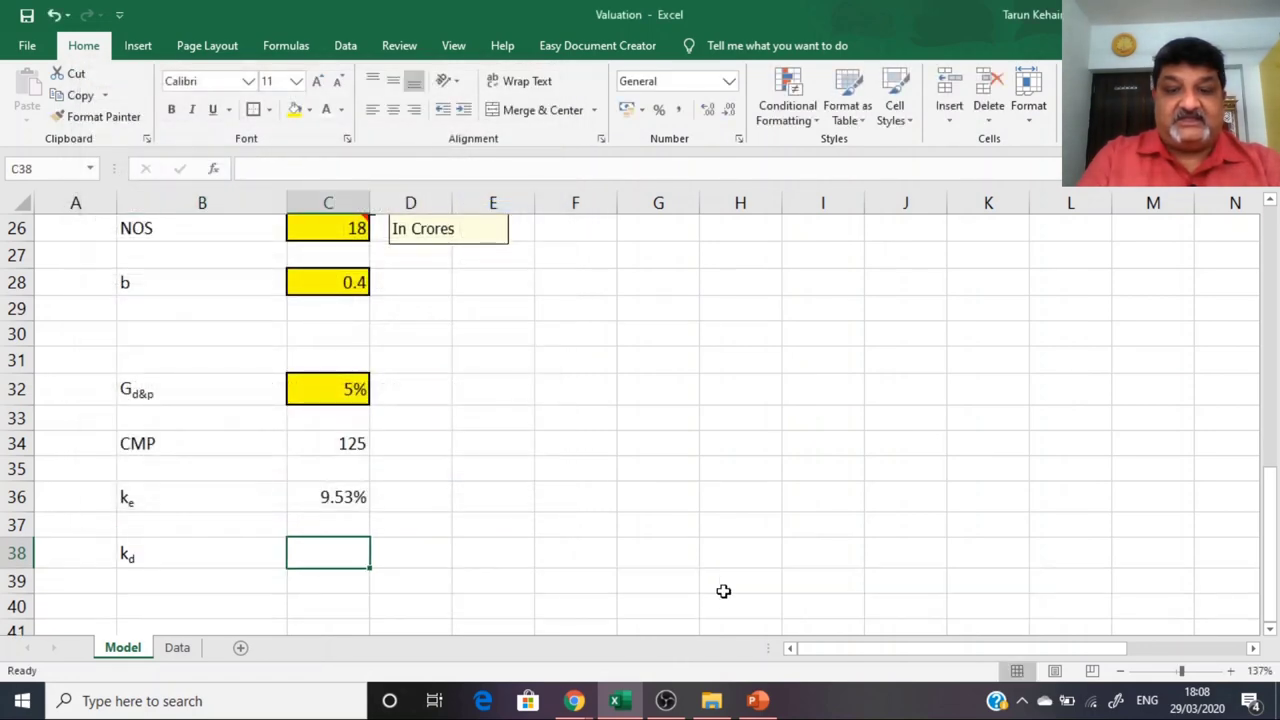
{"action": "type", "text": "="}
{"action": "key", "text": "Up"}
{"action": "key", "text": "Up"}
{"action": "key", "text": "Up"}
{"action": "key", "text": "Up"}
{"action": "key", "text": "Up"}
{"action": "key", "text": "Up"}
{"action": "key", "text": "Up"}
{"action": "key", "text": "Up"}
{"action": "key", "text": "Up"}
{"action": "key", "text": "Up"}
{"action": "key", "text": "Up"}
{"action": "key", "text": "Up"}
{"action": "key", "text": "Up"}
{"action": "key", "text": "Up"}
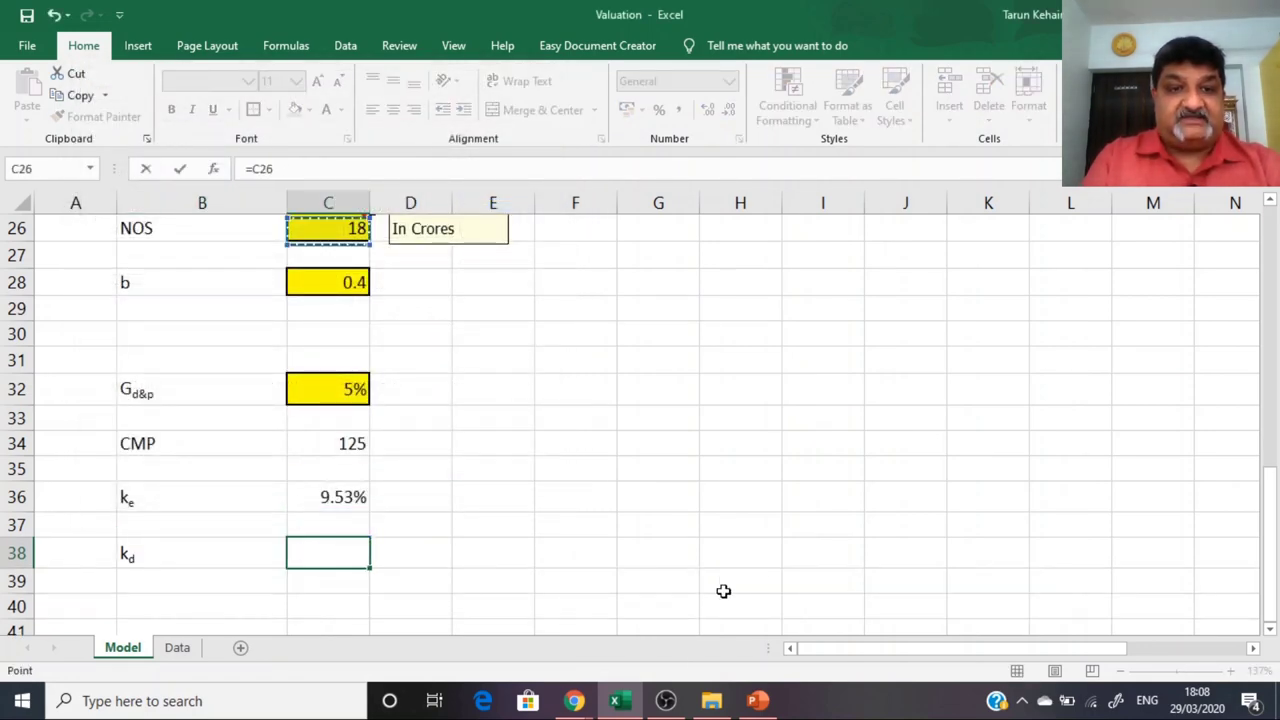
{"action": "key", "text": "Up"}
{"action": "key", "text": "Up"}
{"action": "key", "text": "Up"}
{"action": "key", "text": "Up"}
{"action": "key", "text": "Down"}
{"action": "key", "text": "Down"}
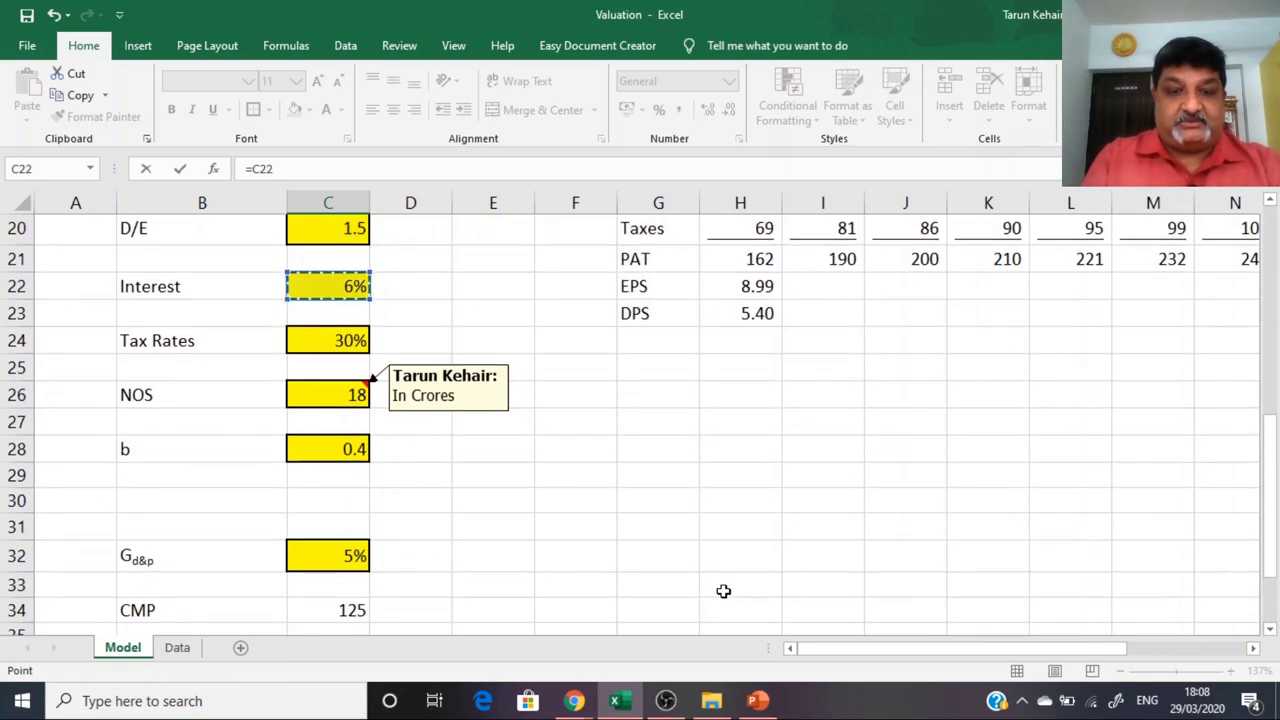
{"action": "type", "text": "*(1-"}
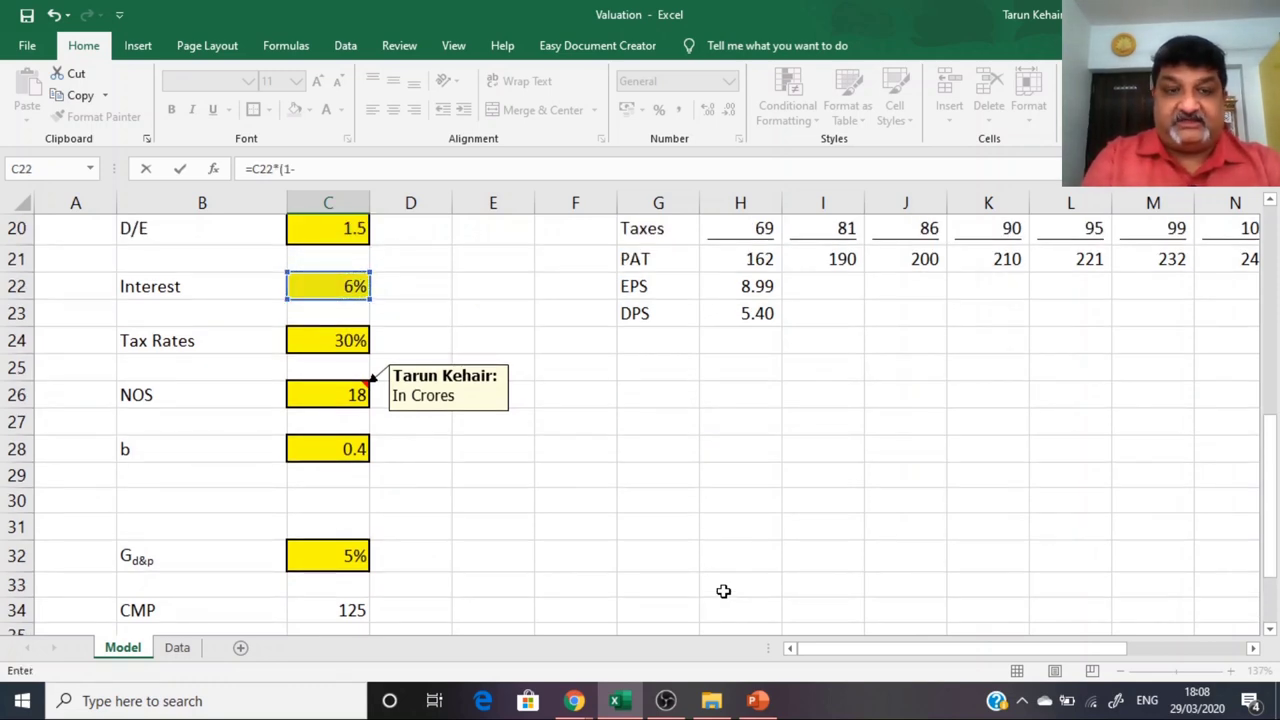
{"action": "left_click", "coordinate": [326, 340]}
{"action": "type", "text": ")"}
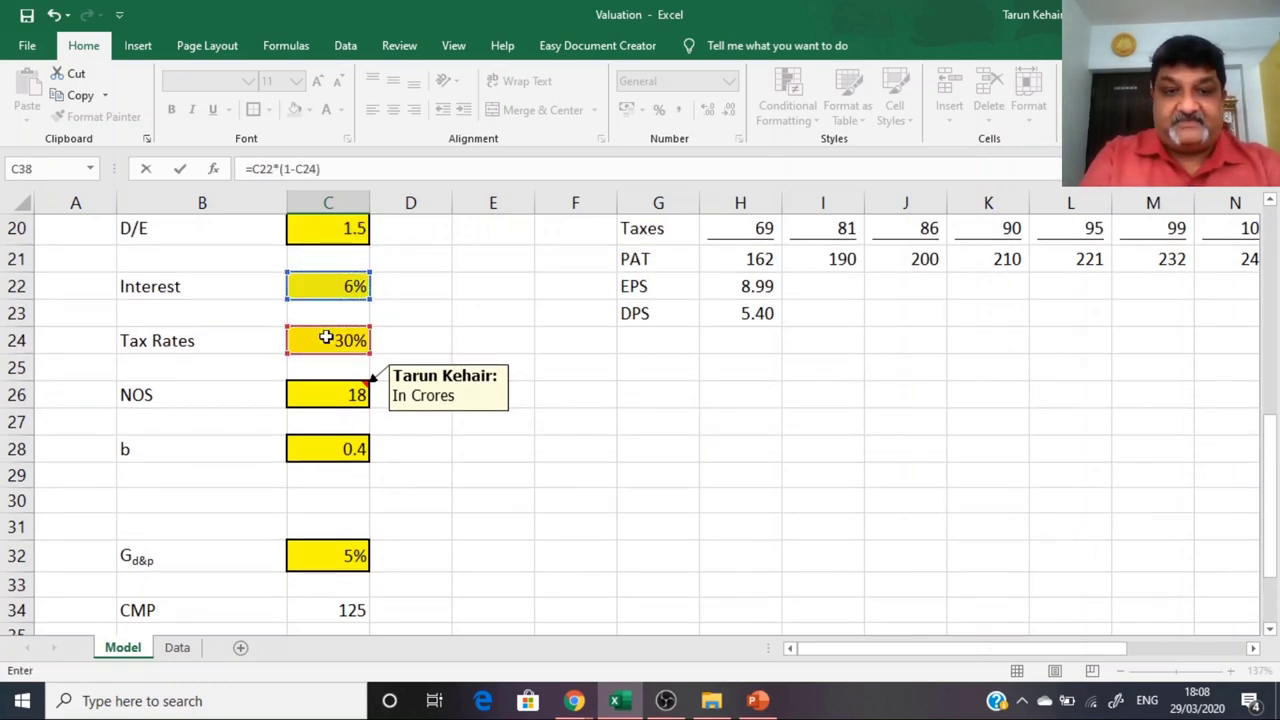
{"action": "key", "text": "Return"}
Step: Adjust the cost of debt's decimals so it shows 4.20%
{"action": "key", "text": "Up"}
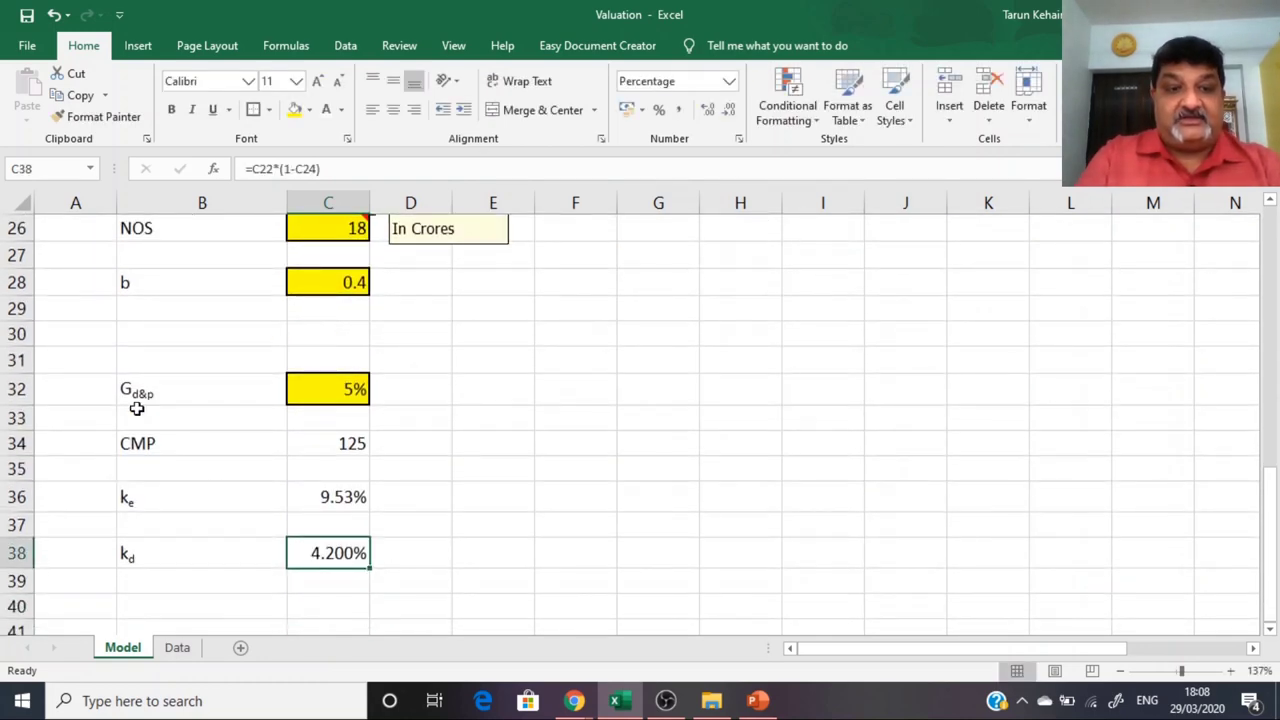
{"action": "left_click", "coordinate": [728, 109]}
{"action": "left_click", "coordinate": [728, 109]}
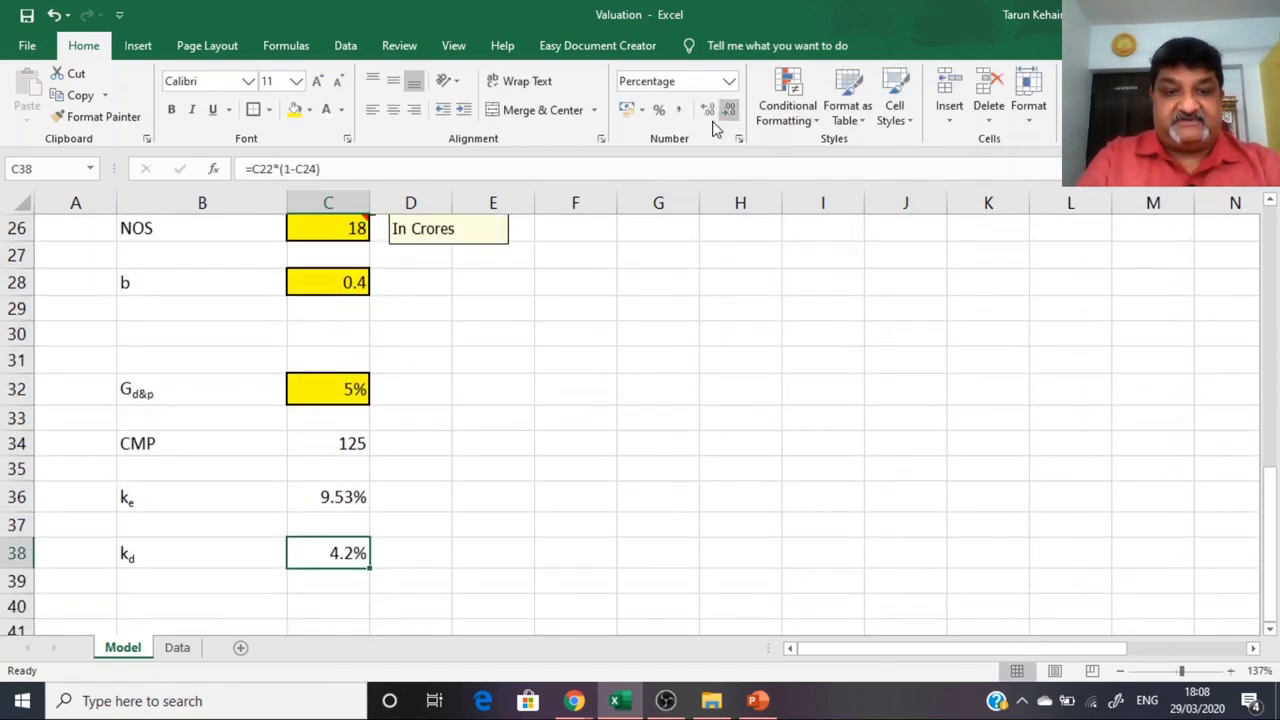
{"action": "left_click", "coordinate": [707, 109]}
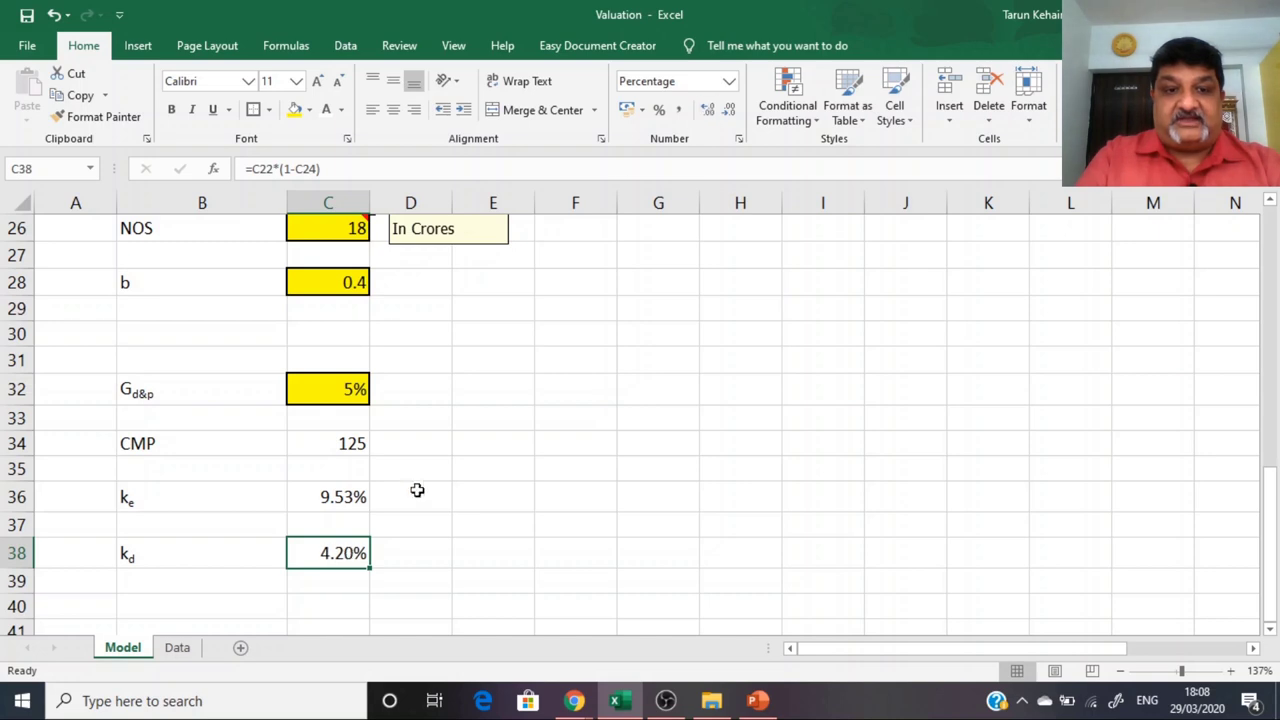
{"action": "left_click", "coordinate": [417, 490]}
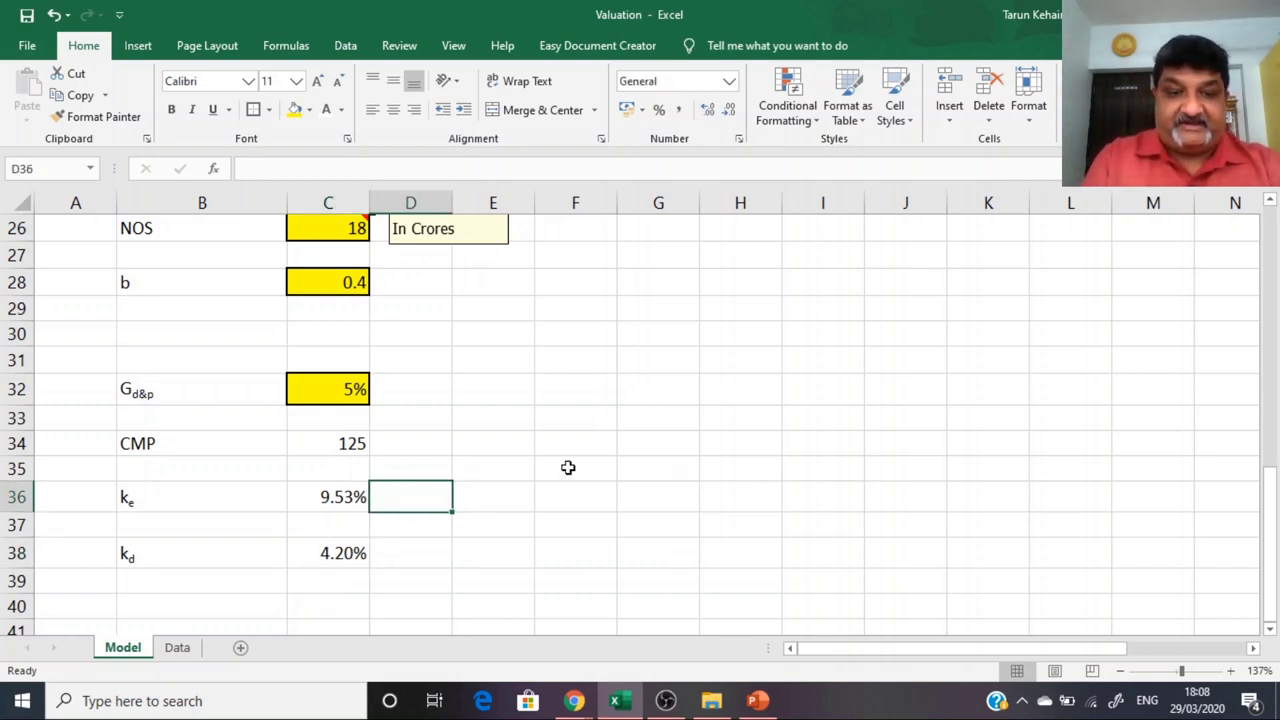
Step: Set the debt weight to D/E ÷ (1 + D/E), 0.6, and the equity weight to 1 minus it, 0.4
{"action": "key", "text": "Up"}
{"action": "key", "text": "Down"}
{"action": "type", "text": "="}
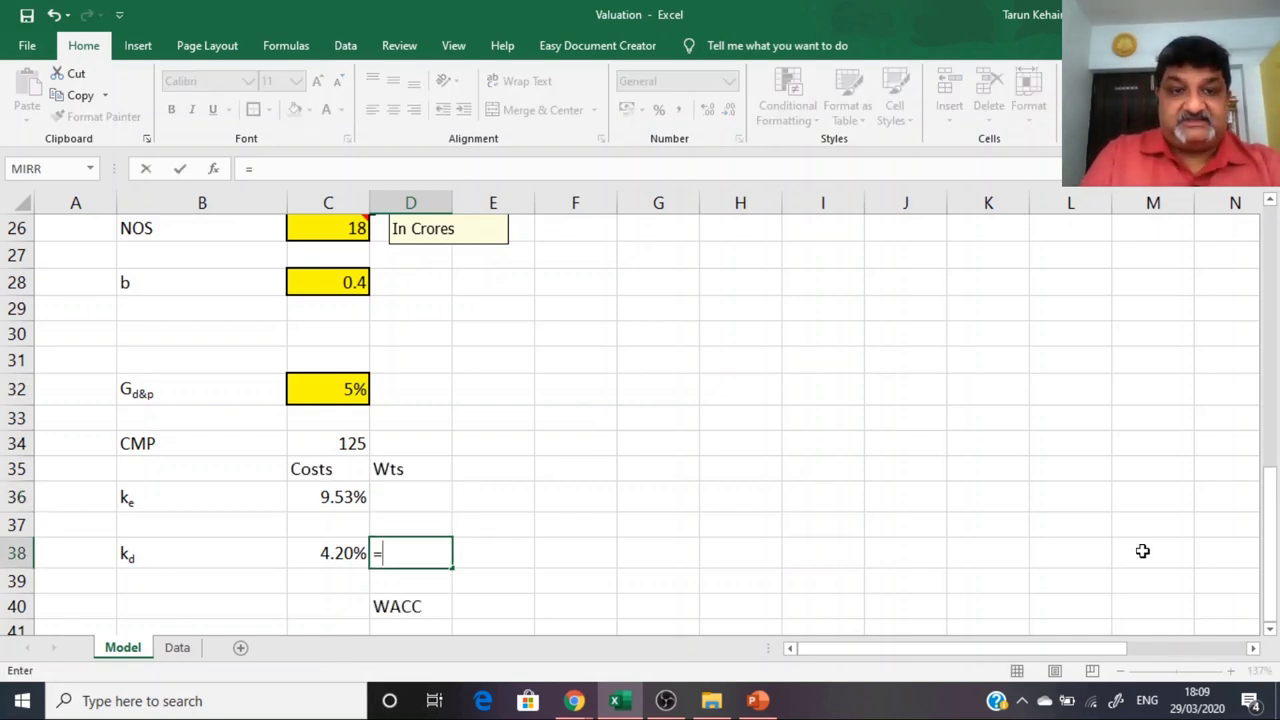
{"action": "scroll", "coordinate": [414, 457], "scroll_direction": "up", "scroll_amount": 6}
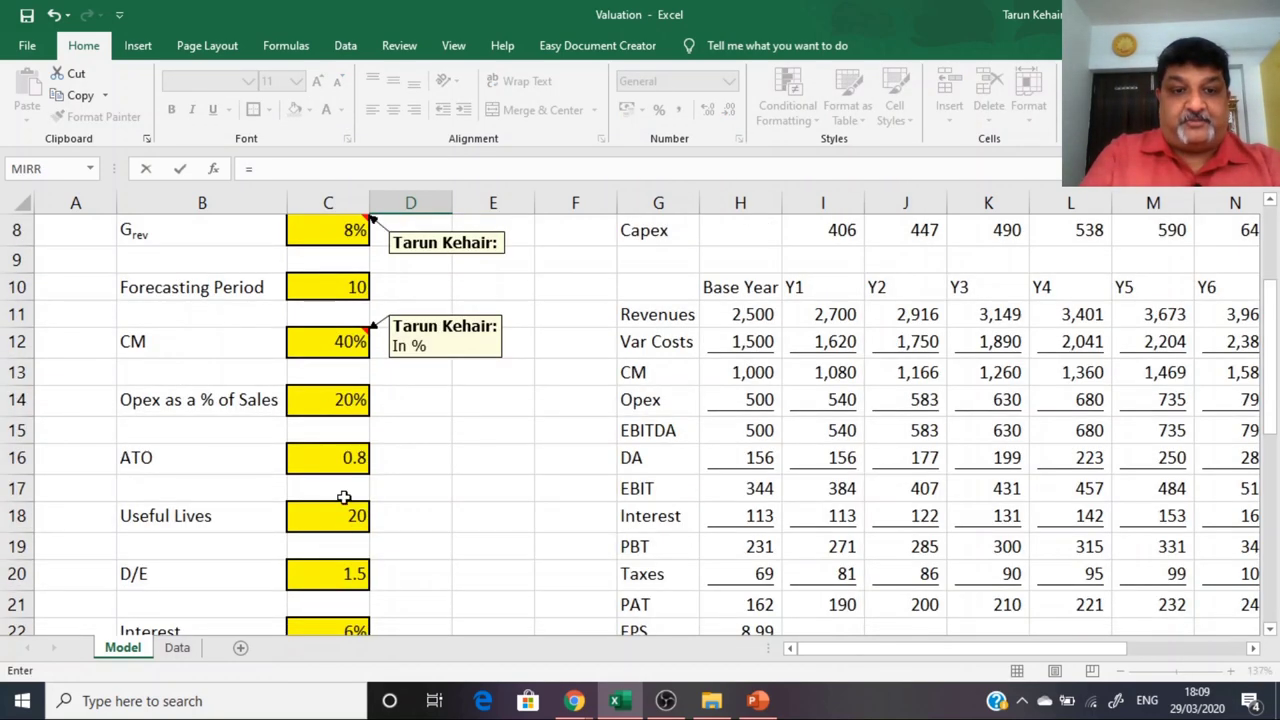
{"action": "left_click", "coordinate": [344, 568]}
{"action": "scroll", "coordinate": [1124, 557], "scroll_direction": "down", "scroll_amount": 2}
{"action": "type", "text": "/"}
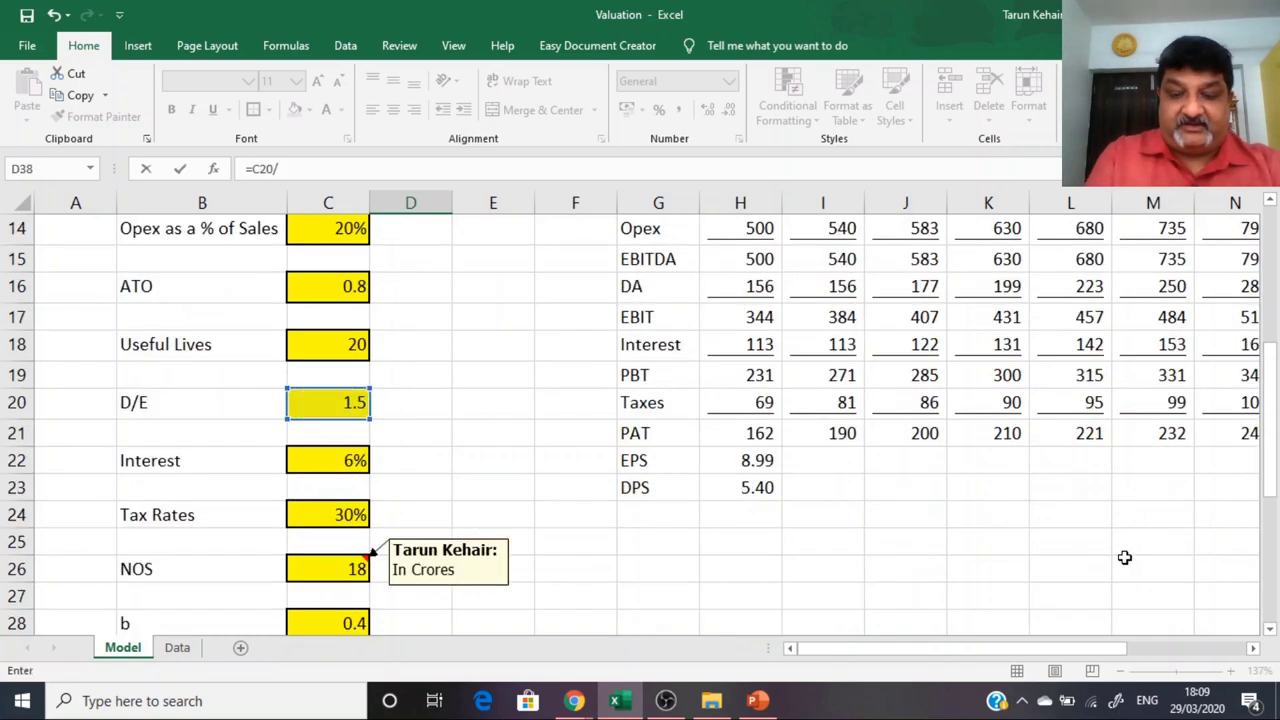
{"action": "type", "text": "(1"}
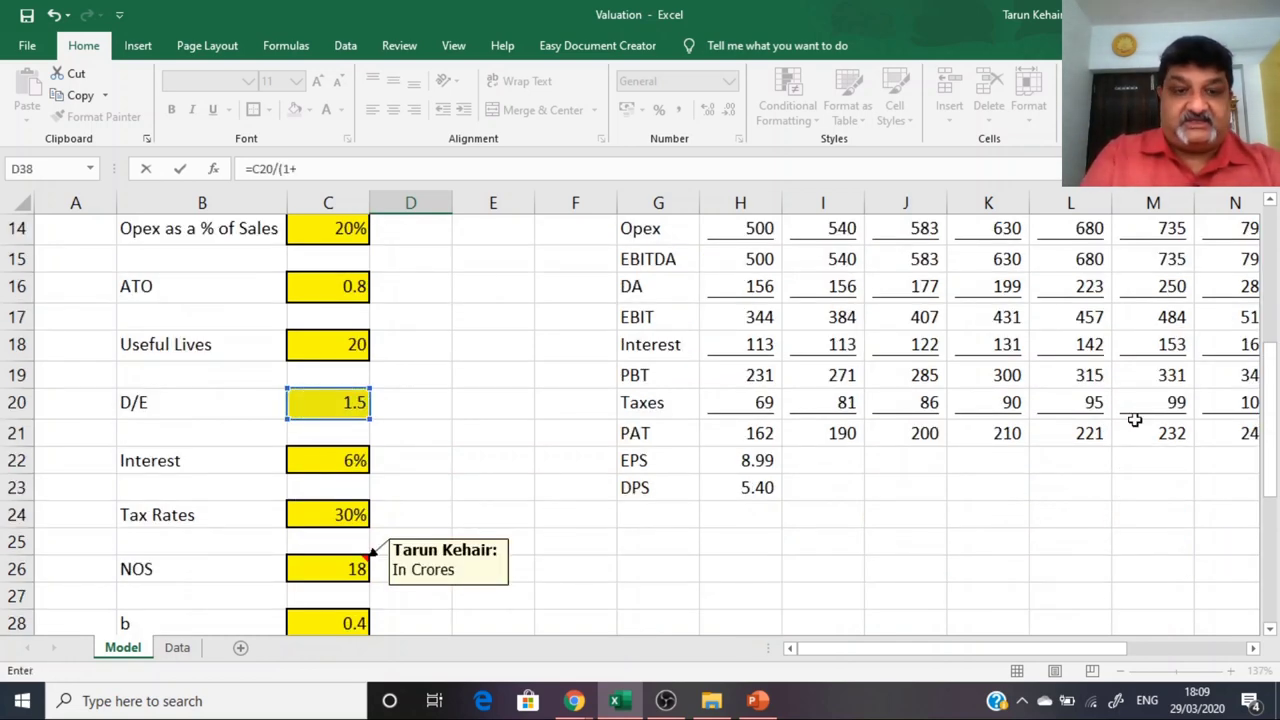
{"action": "type", "text": "+"}
{"action": "left_click", "coordinate": [340, 402]}
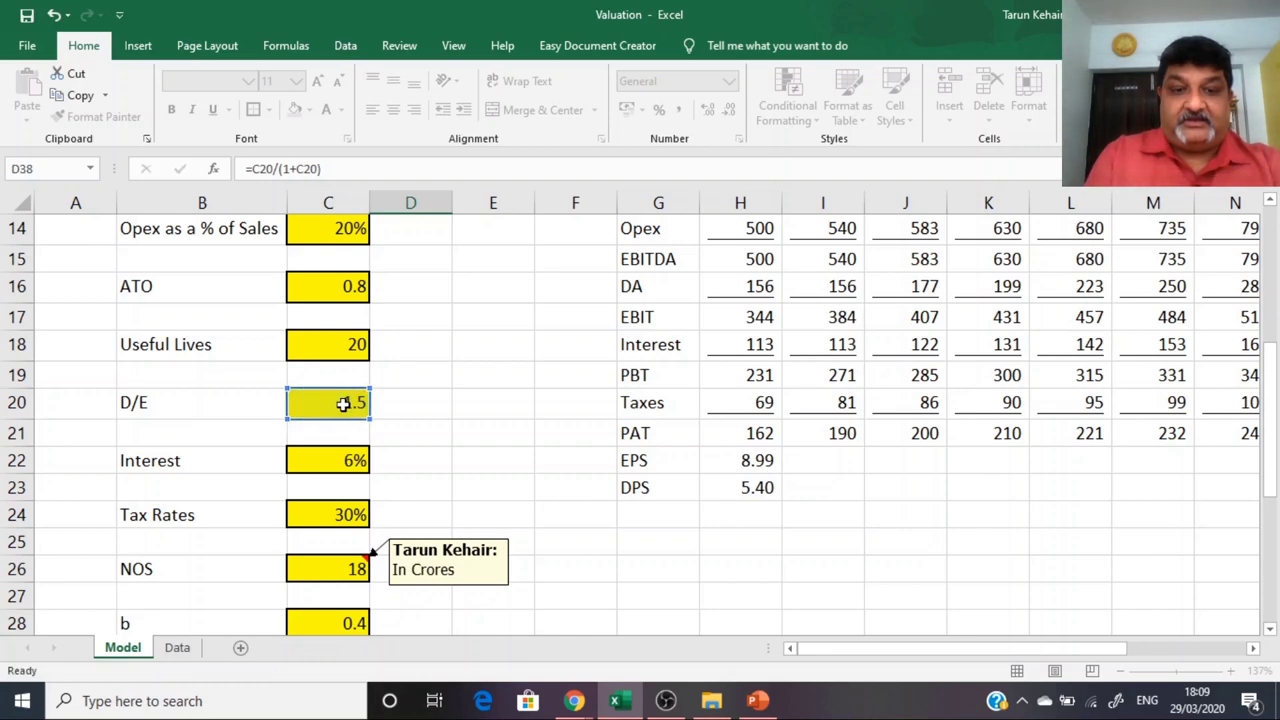
{"action": "key", "text": "Return"}
{"action": "key", "text": "Up"}
{"action": "key", "text": "Up"}
{"action": "key", "text": "Up"}
{"action": "type", "text": "=1"}
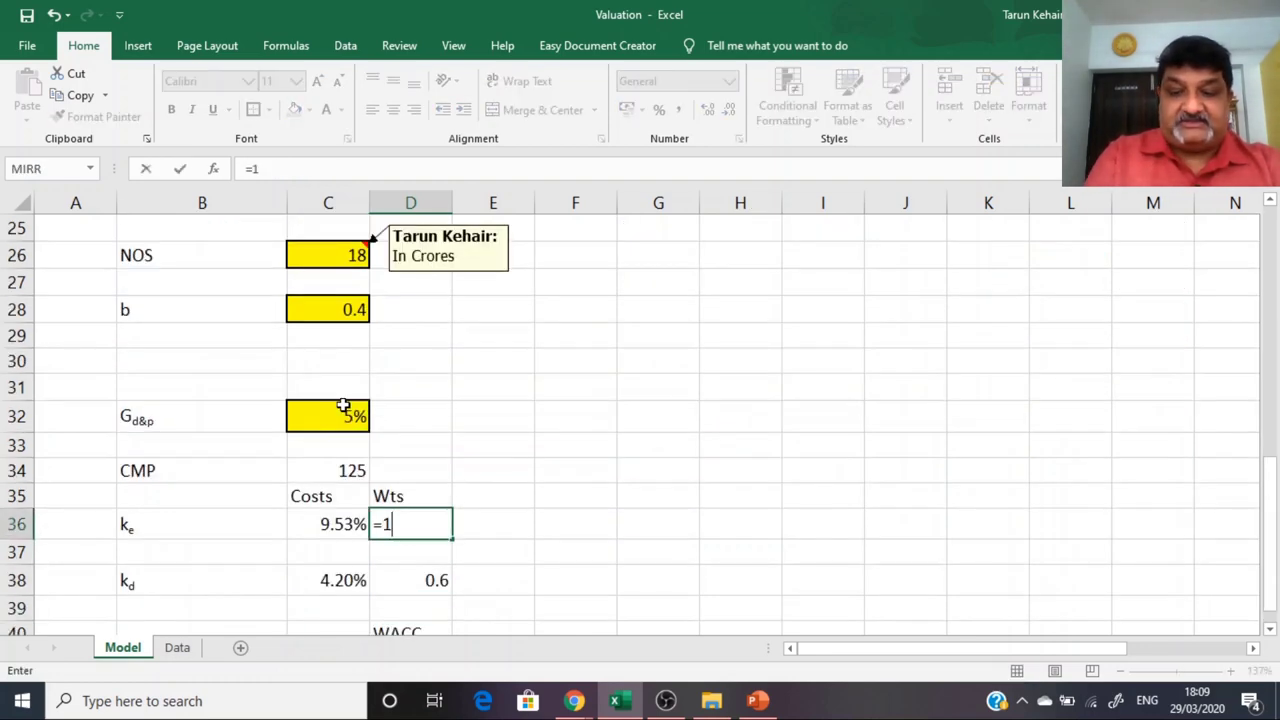
{"action": "type", "text": "-"}
{"action": "key", "text": "Down"}
{"action": "key", "text": "Down"}
{"action": "key", "text": "Return"}
Step: Compute WACC in E40 as SUMPRODUCT of costs C36:C38 and weights D36:D38
{"action": "key", "text": "Down"}
{"action": "key", "text": "Down"}
{"action": "key", "text": "Down"}
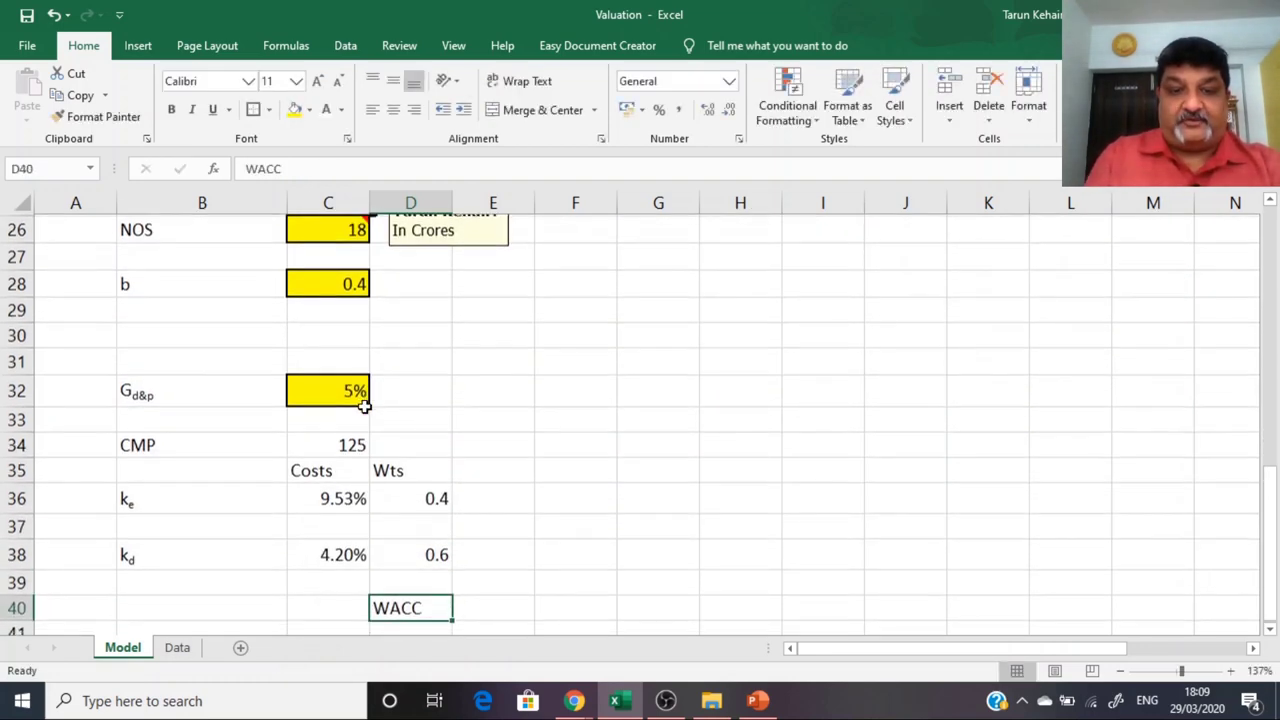
{"action": "key", "text": "Right"}
{"action": "type", "text": "=sum"}
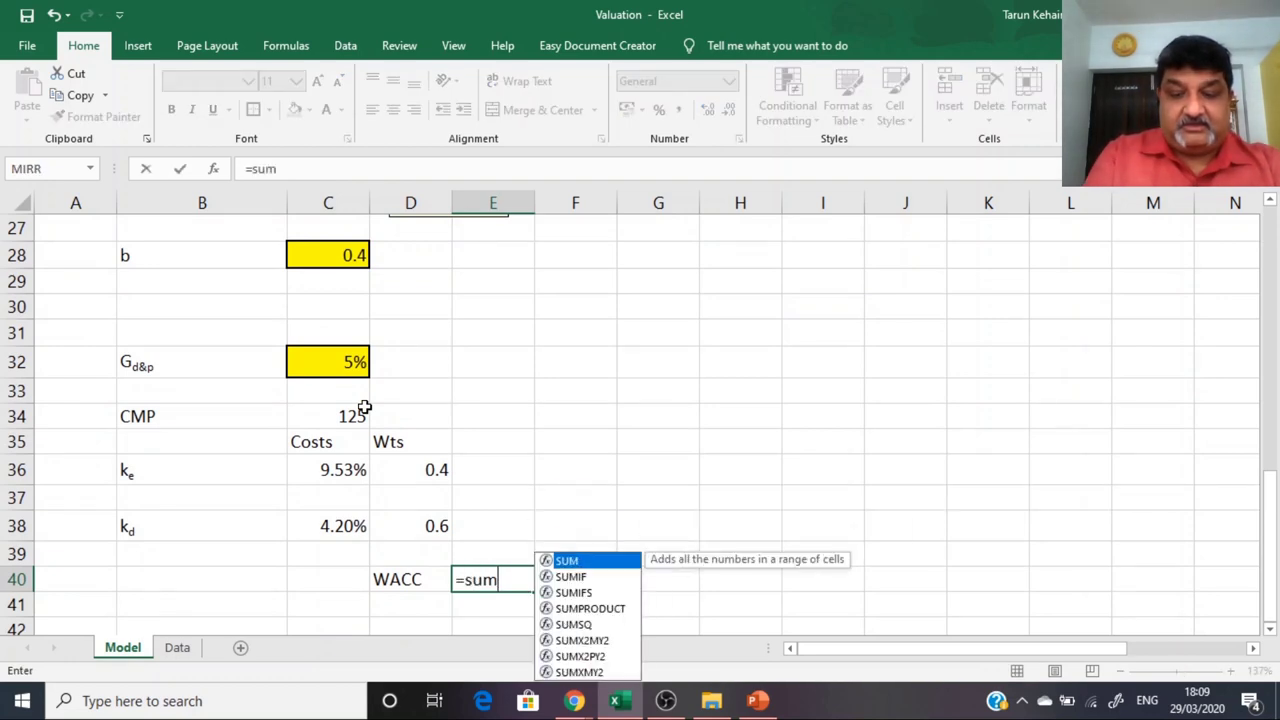
{"action": "type", "text": "product("}
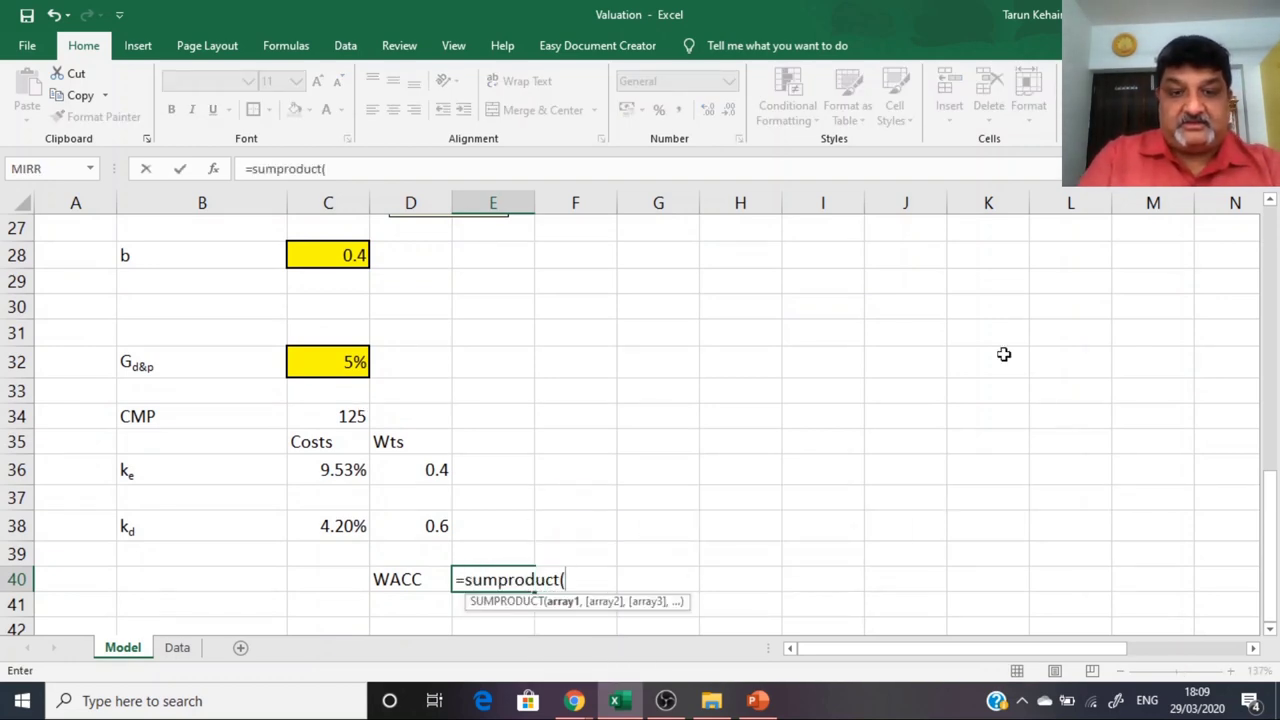
{"action": "left_click_drag", "start_coordinate": [310, 468], "coordinate": [318, 530]}
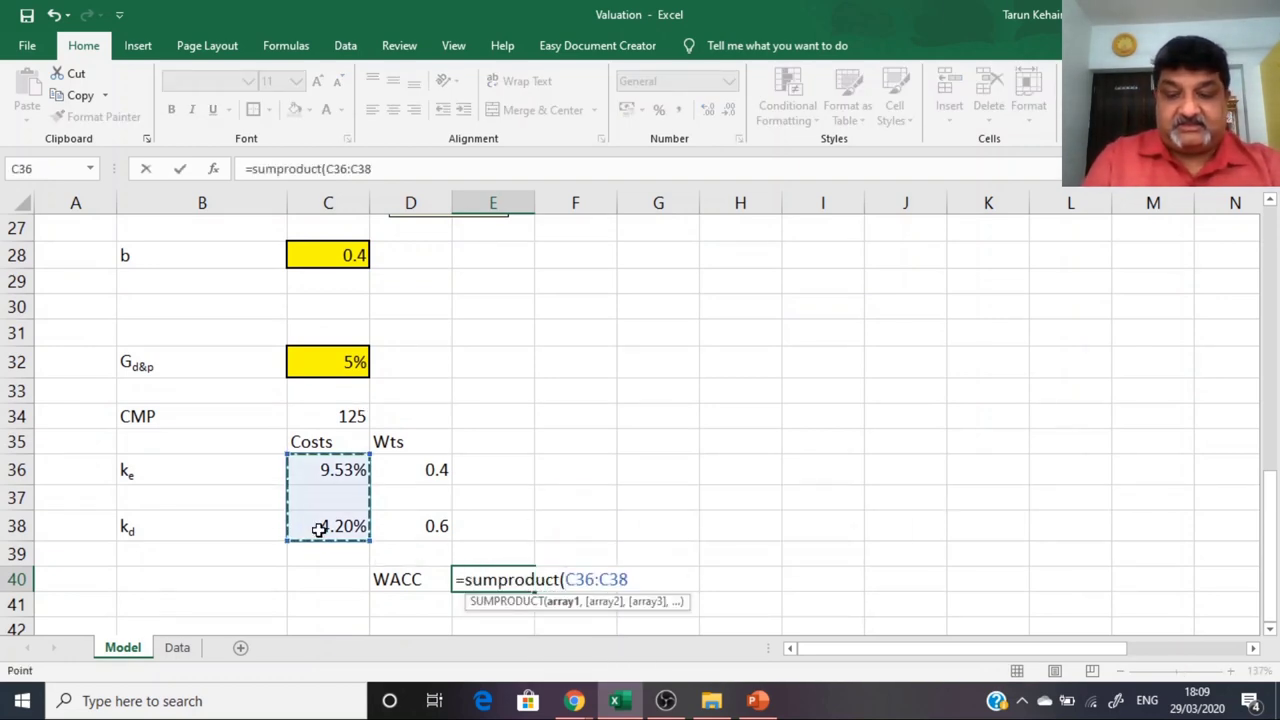
{"action": "type", "text": ","}
{"action": "left_click_drag", "start_coordinate": [408, 466], "coordinate": [407, 521]}
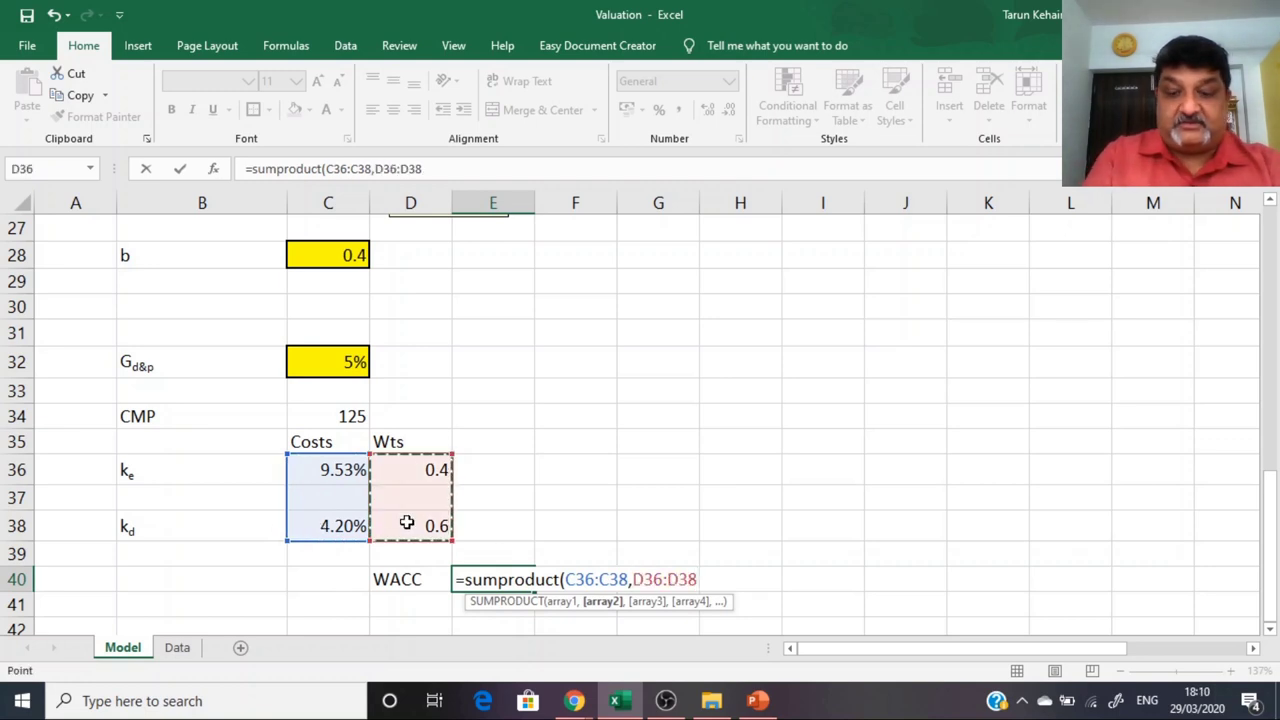
{"action": "key", "text": "Return"}
Step: Format the WACC as a percentage with two decimals, 6.33%
{"action": "left_click", "coordinate": [480, 586]}
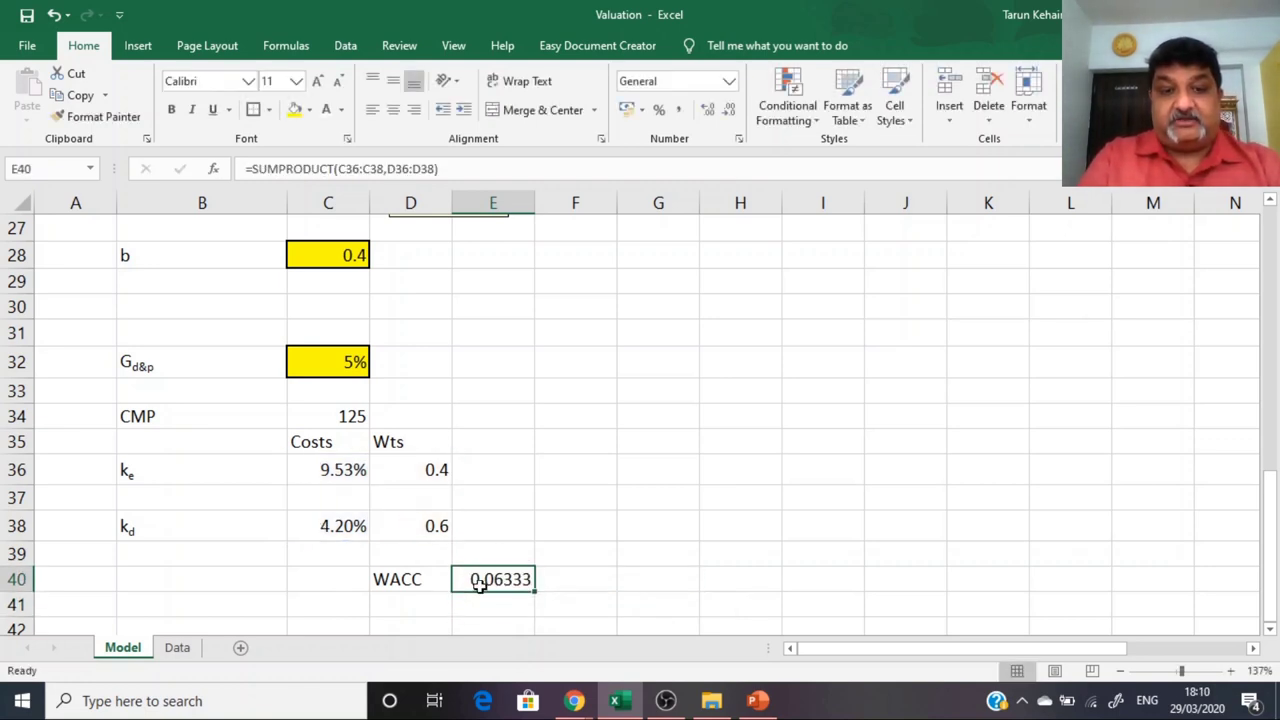
{"action": "left_click", "coordinate": [658, 109]}
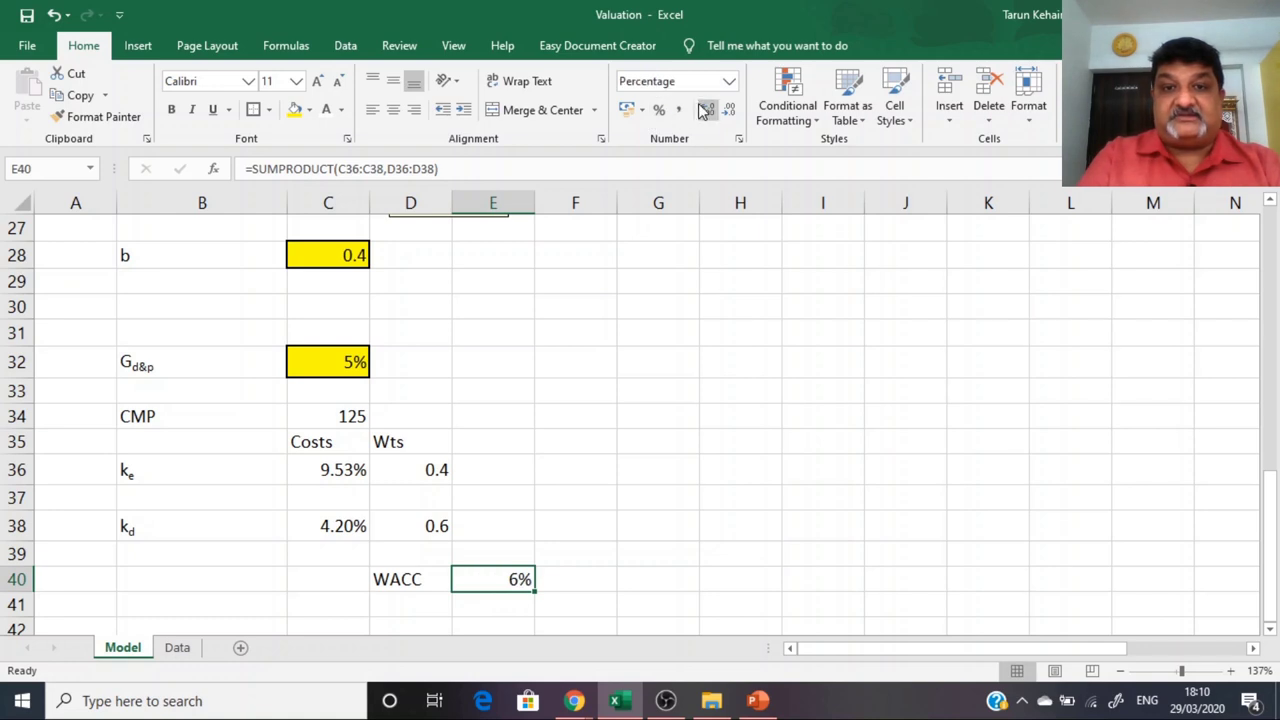
{"action": "left_click", "coordinate": [707, 110]}
{"action": "left_click", "coordinate": [707, 110]}
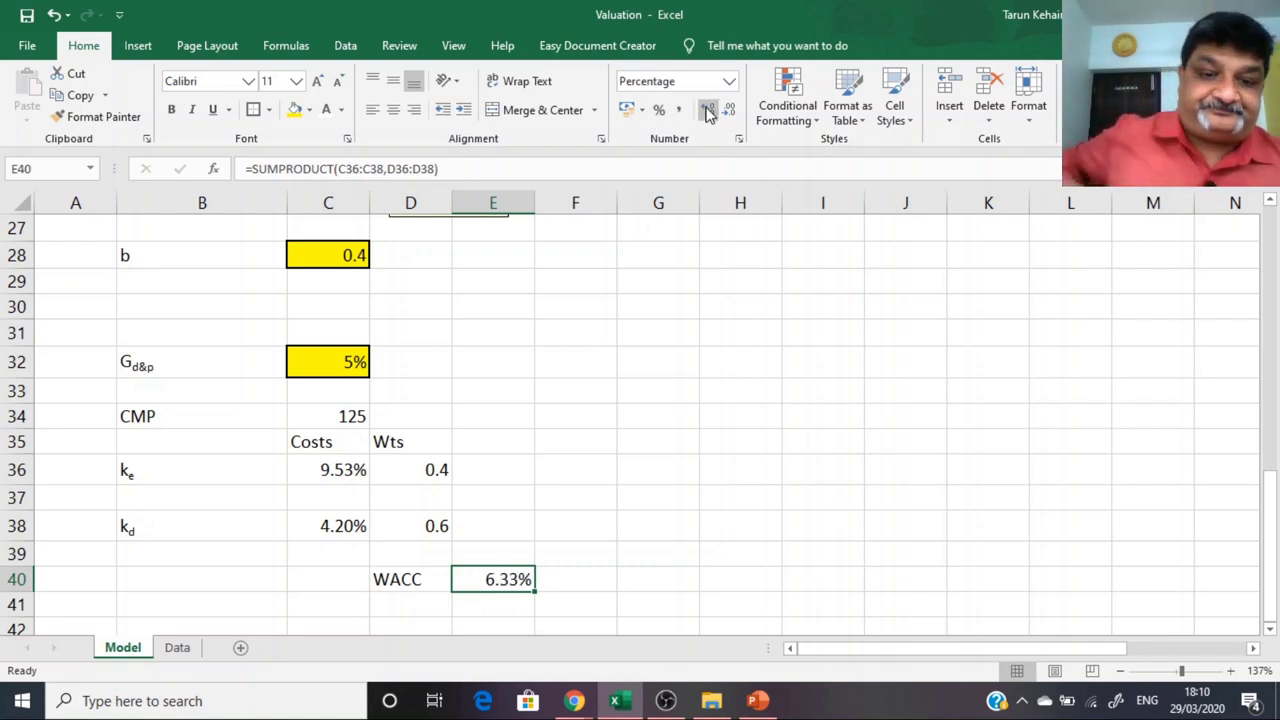
Step: Give the WACC cells D40:E40 a blue fill and an outside box border
{"action": "left_click_drag", "start_coordinate": [409, 586], "coordinate": [529, 580]}
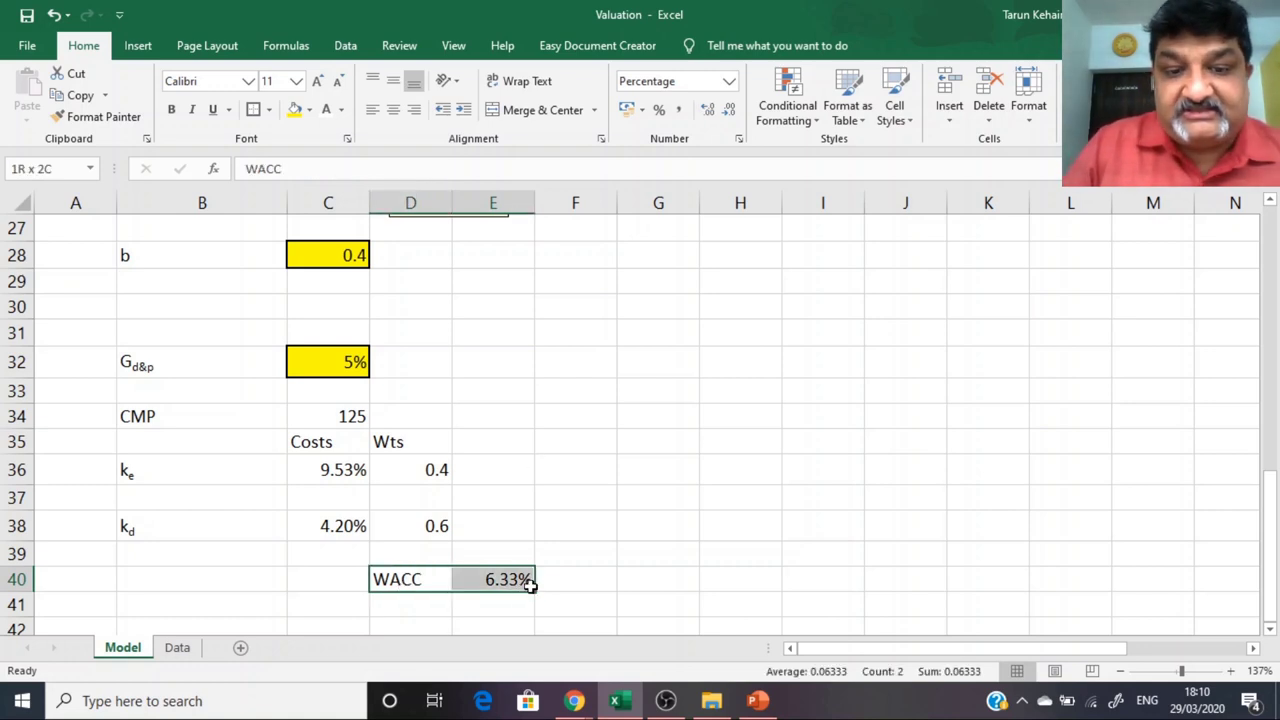
{"action": "left_click", "coordinate": [309, 109]}
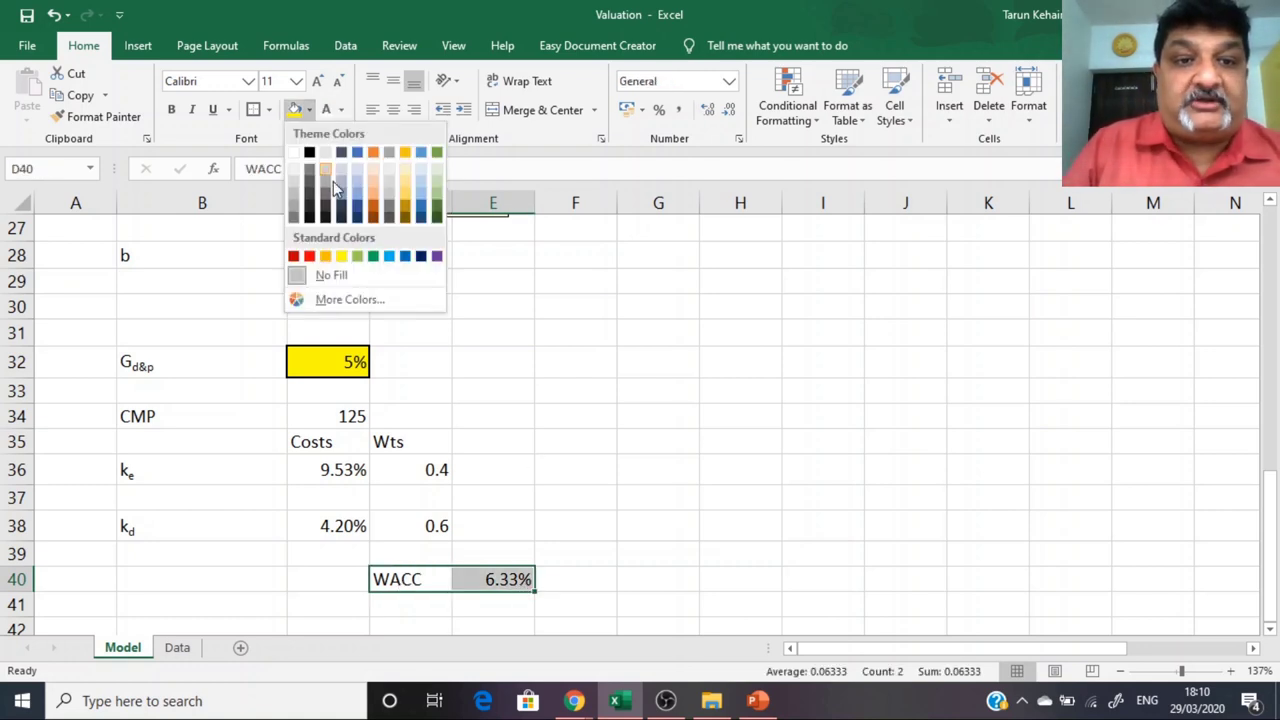
{"action": "left_click", "coordinate": [356, 153]}
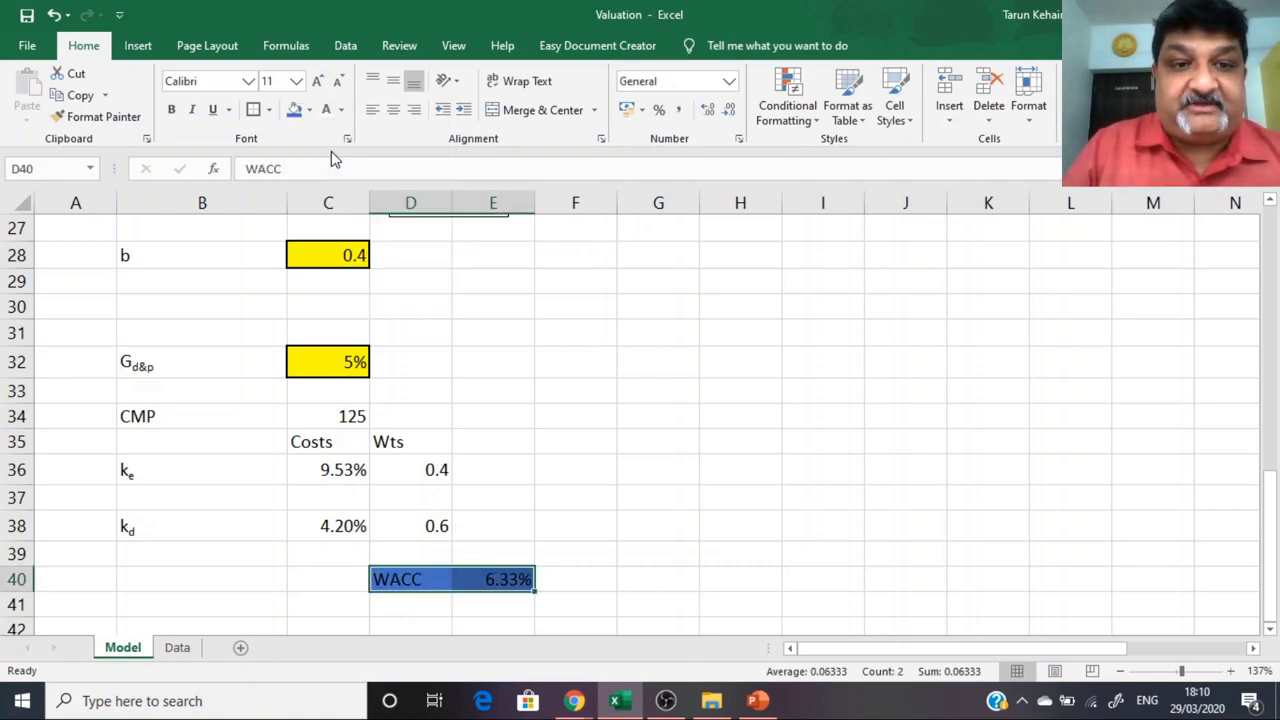
{"action": "left_click", "coordinate": [253, 110]}
{"action": "left_click", "coordinate": [786, 466]}
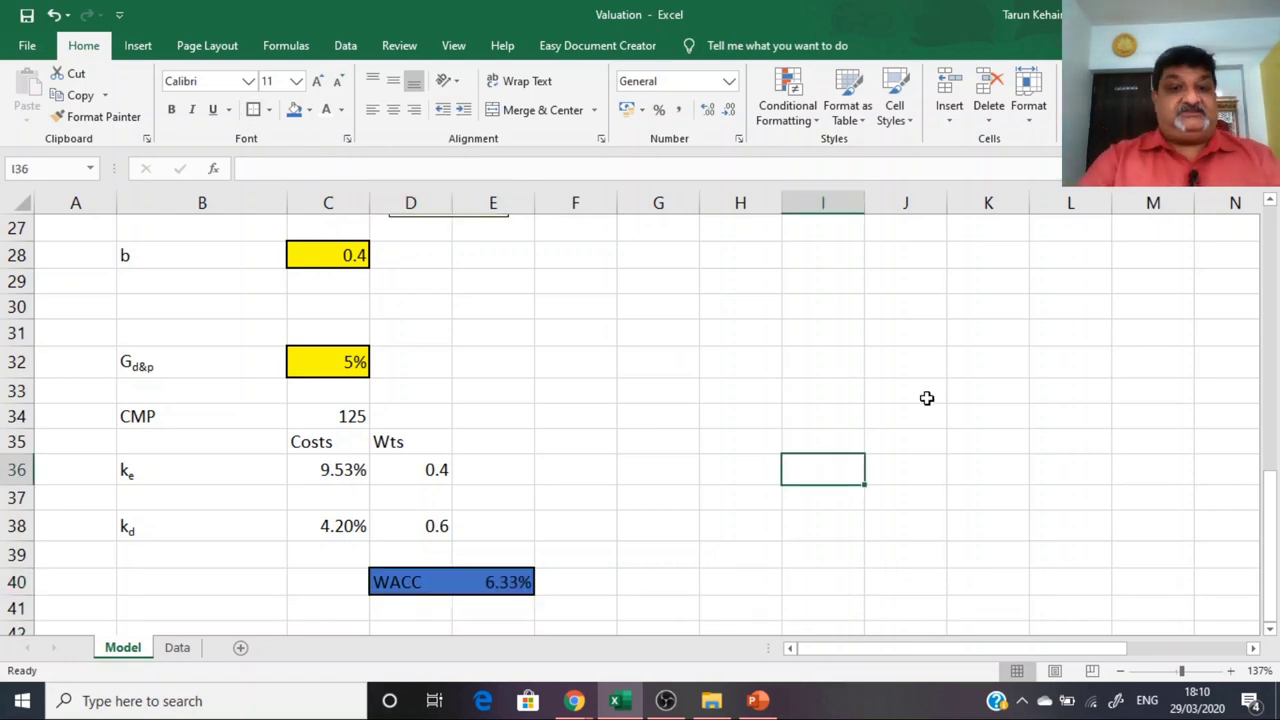
Step: Move the EPS and DPS labels and values from G22:H23 to E22:F23
{"action": "scroll", "coordinate": [927, 398], "scroll_direction": "up", "scroll_amount": 2}
{"action": "scroll", "coordinate": [927, 398], "scroll_direction": "up", "scroll_amount": 2}
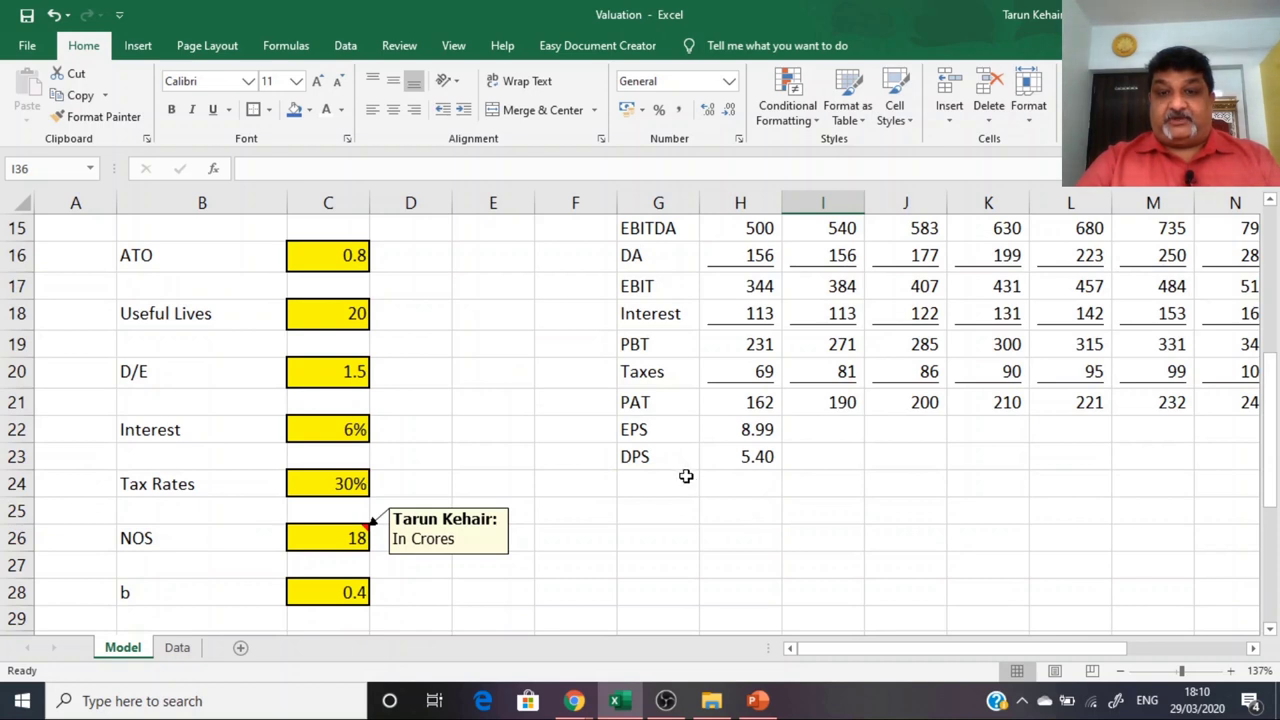
{"action": "left_click_drag", "start_coordinate": [638, 441], "coordinate": [727, 452]}
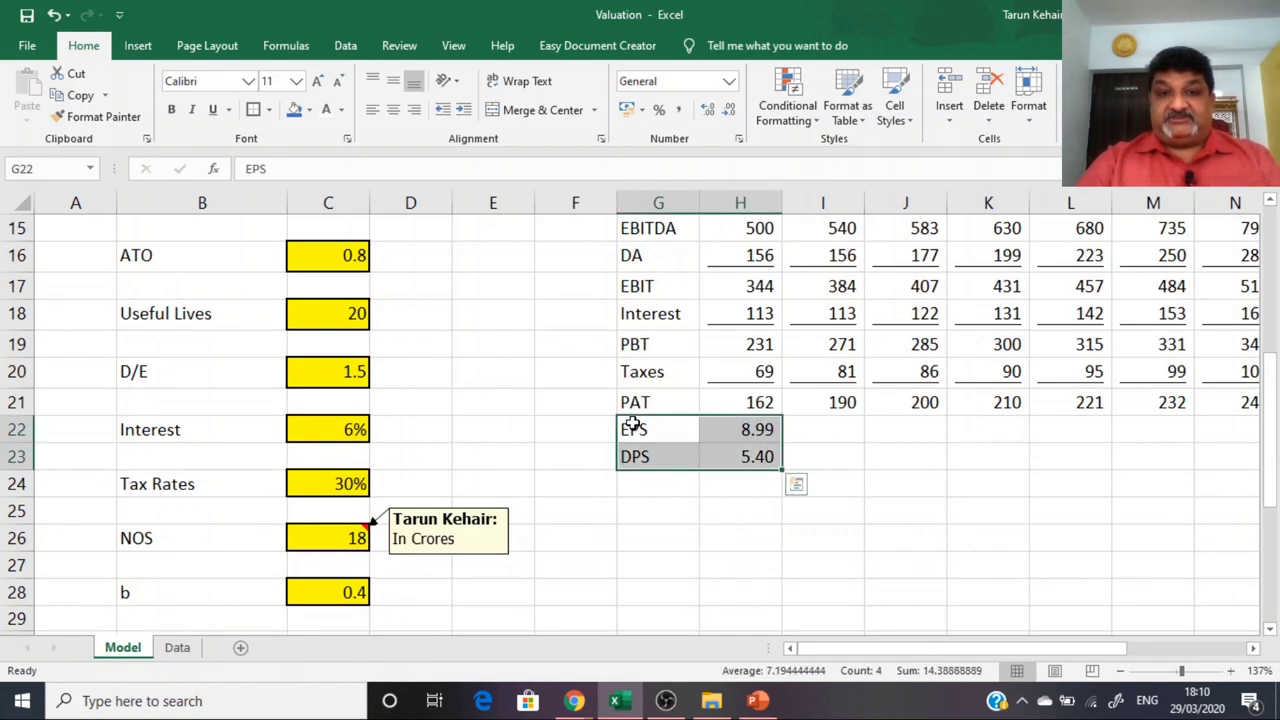
{"action": "left_click_drag", "start_coordinate": [631, 423], "coordinate": [523, 440]}
Step: Label cell G22 as FCFF
{"action": "left_click", "coordinate": [660, 430]}
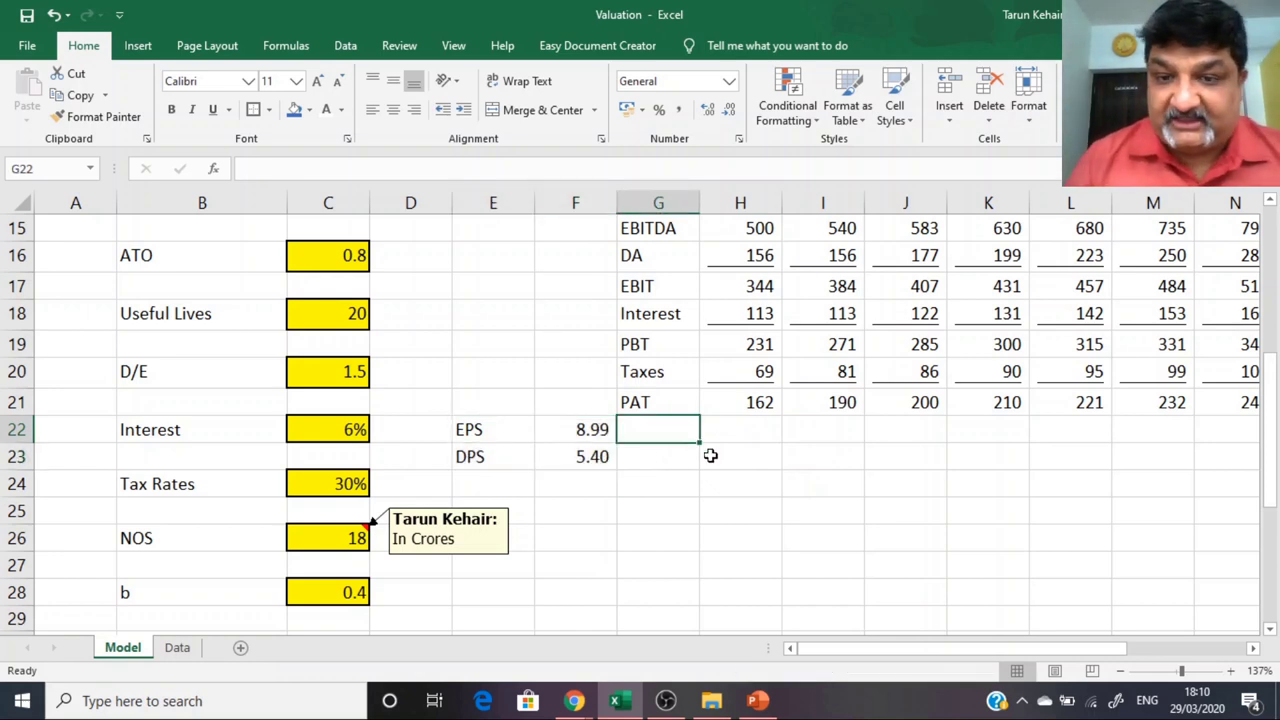
{"action": "type", "text": "FCFF"}
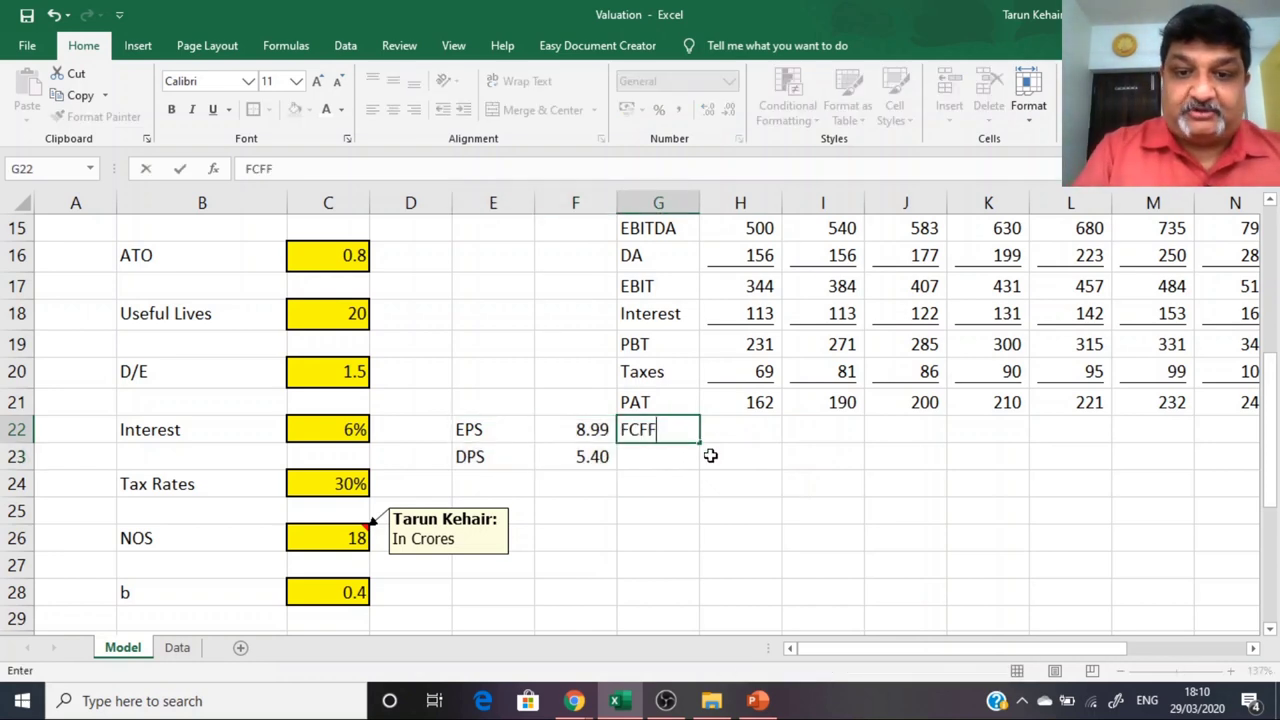
{"action": "key", "text": "Return"}
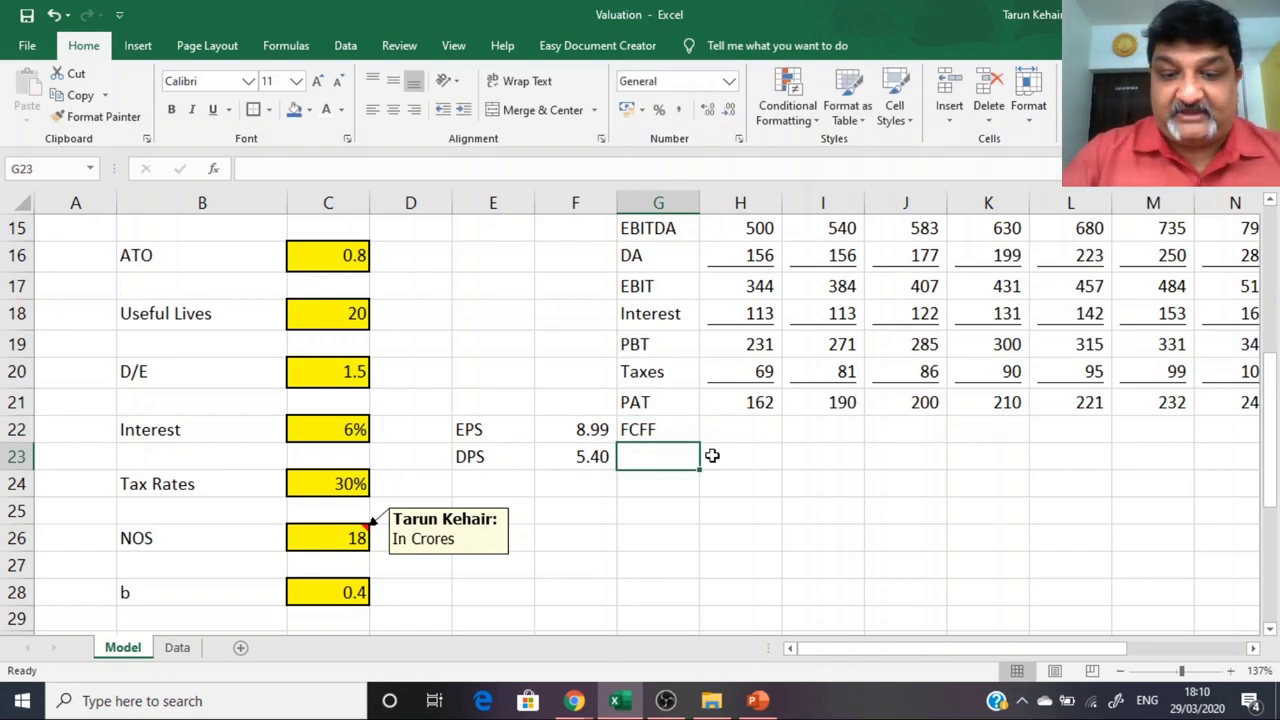
Step: Switch to the Wings whiteboard and clear the old cost-of-equity notes
{"action": "left_click", "coordinate": [578, 700]}
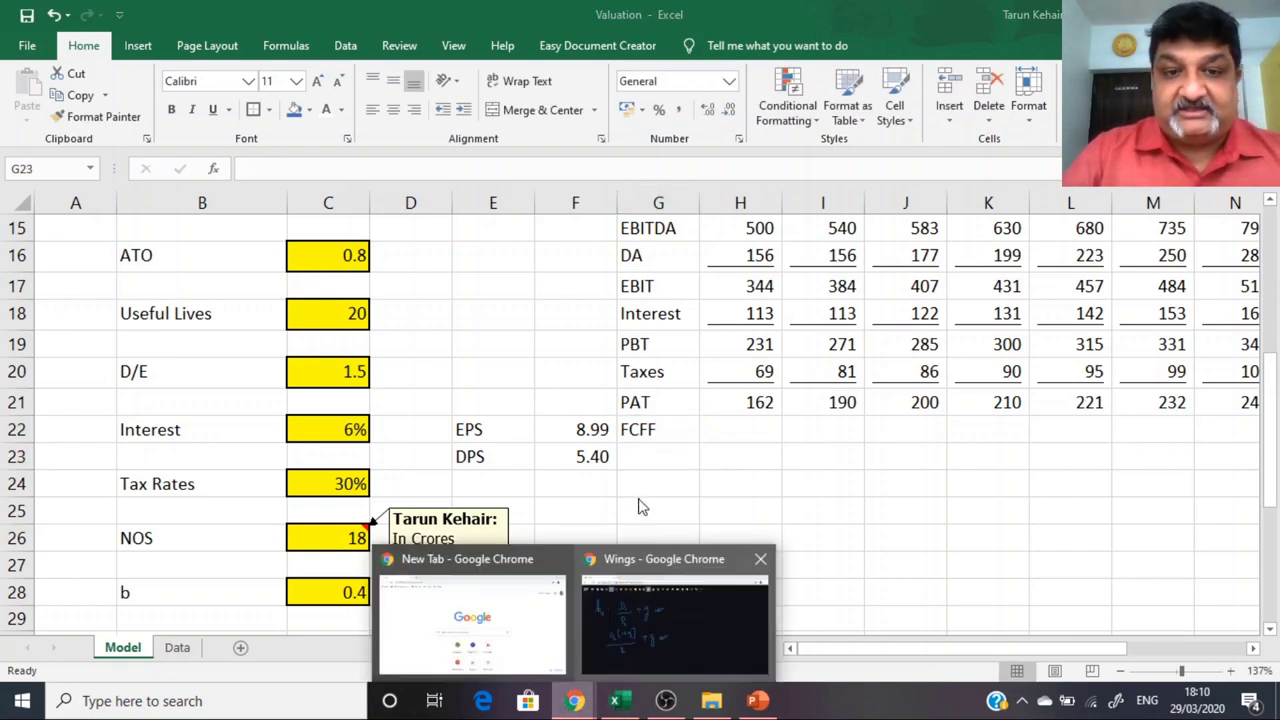
{"action": "left_click", "coordinate": [672, 660]}
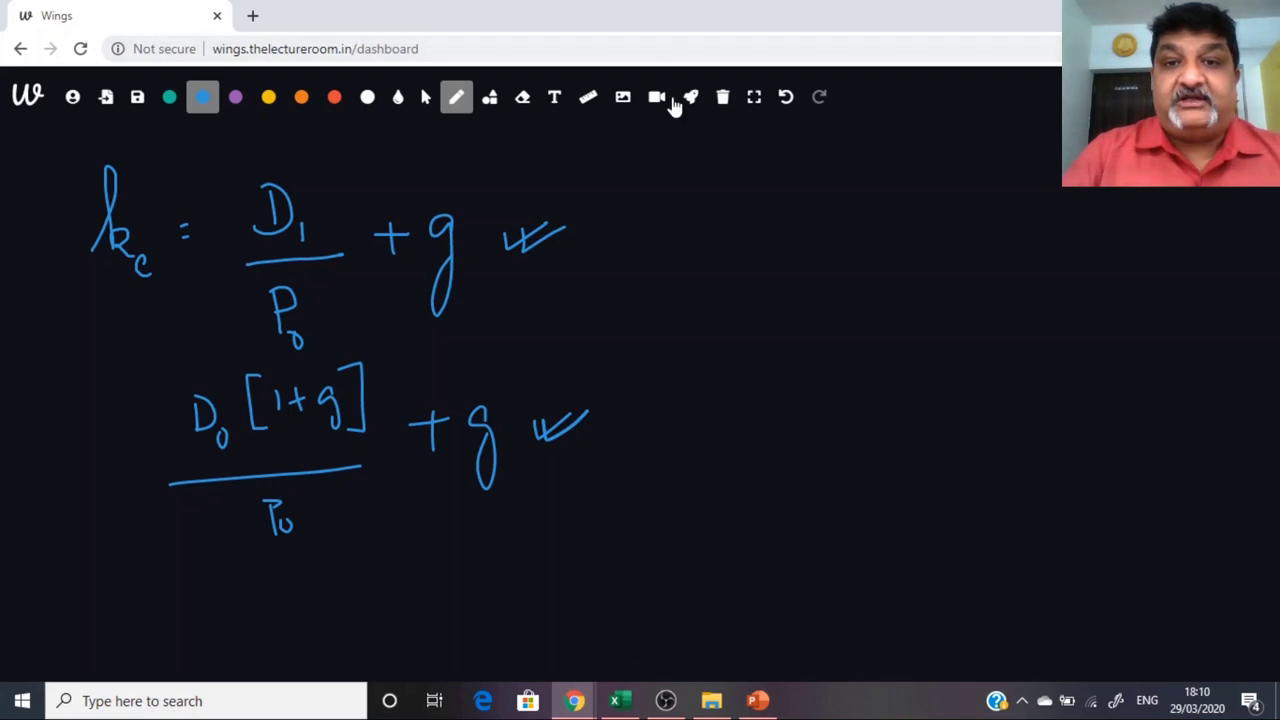
{"action": "left_click", "coordinate": [724, 100]}
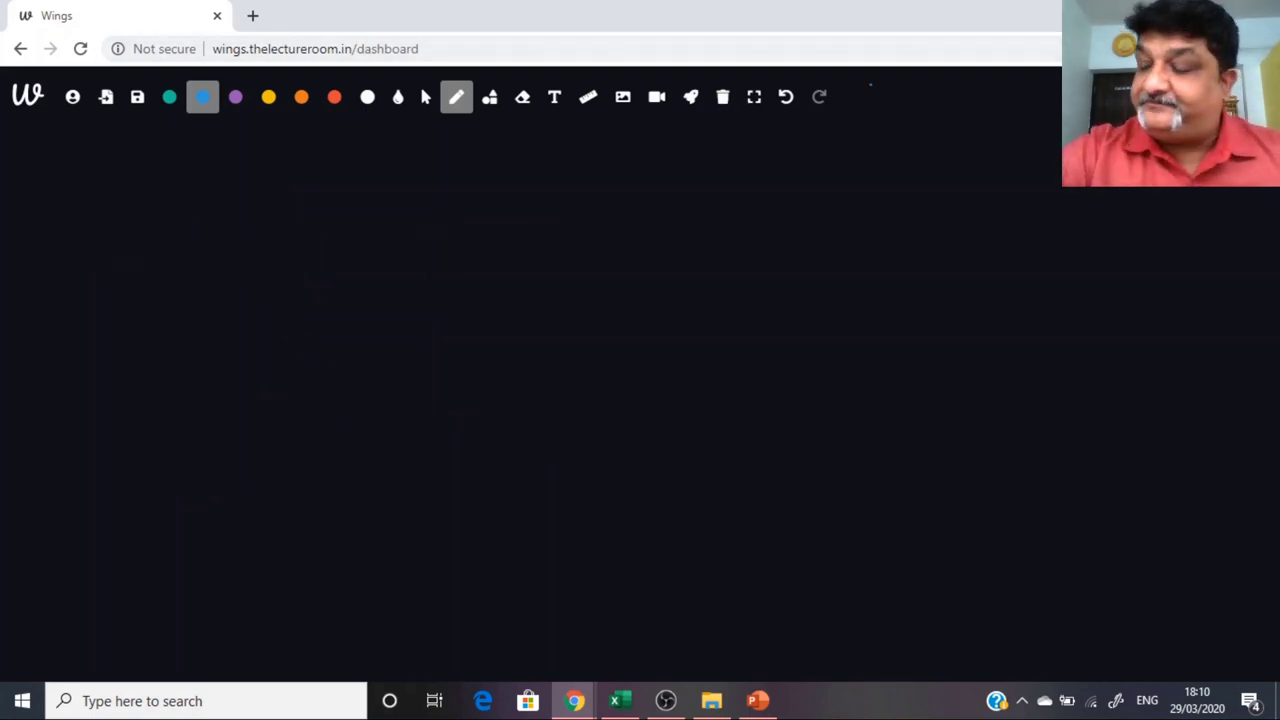
Step: Write FCFF = NI + I(1−tR) + NCC − Capex − WC on the board, then return to Excel
{"action": "left_click_drag", "start_coordinate": [53, 202], "coordinate": [56, 252]}
{"action": "left_click_drag", "start_coordinate": [50, 205], "coordinate": [79, 201]}
{"action": "left_click_drag", "start_coordinate": [101, 218], "coordinate": [102, 246]}
{"action": "mouse_move", "coordinate": [115, 216]}
{"action": "left_mouse_down"}
{"action": "mouse_move", "coordinate": [116, 251]}
{"action": "mouse_move", "coordinate": [137, 212]}
{"action": "left_mouse_up"}
{"action": "left_click_drag", "start_coordinate": [124, 229], "coordinate": [130, 228]}
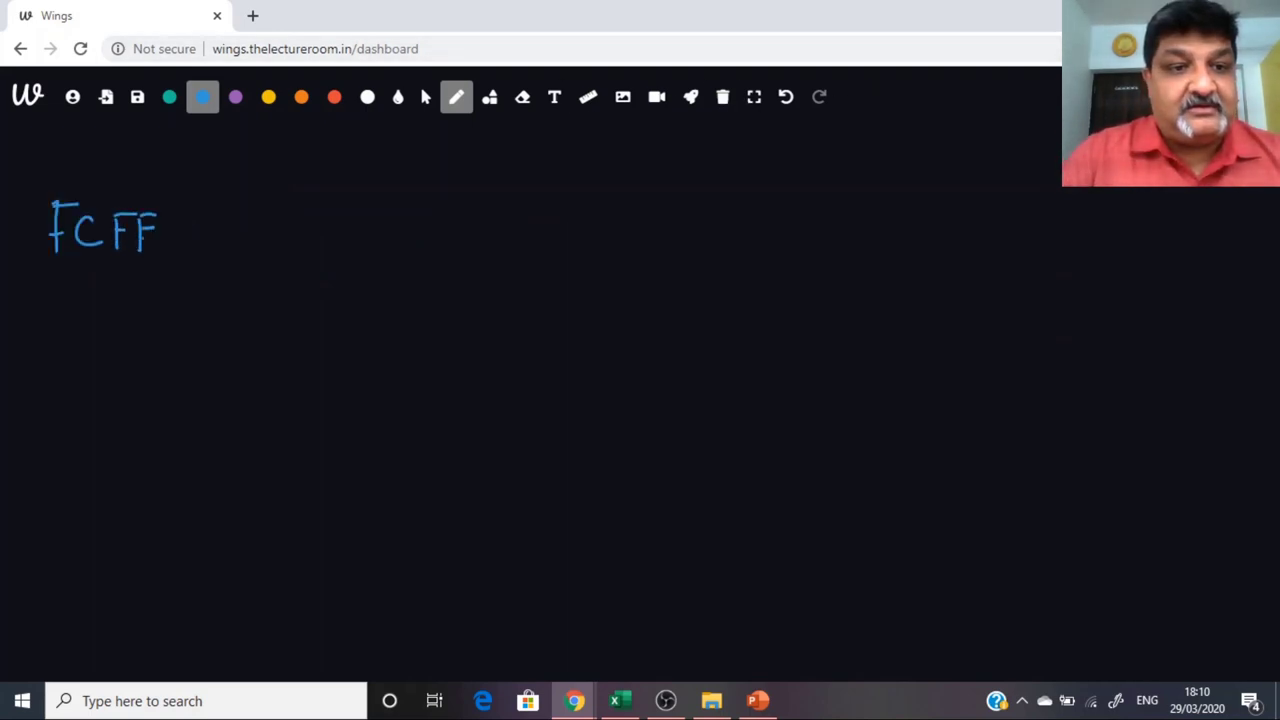
{"action": "left_click_drag", "start_coordinate": [213, 243], "coordinate": [238, 210]}
{"action": "left_click_drag", "start_coordinate": [256, 212], "coordinate": [257, 242]}
{"action": "left_click_drag", "start_coordinate": [245, 210], "coordinate": [268, 208]}
{"action": "left_click_drag", "start_coordinate": [241, 257], "coordinate": [292, 256]}
{"action": "left_click_drag", "start_coordinate": [281, 241], "coordinate": [317, 252]}
{"action": "left_click_drag", "start_coordinate": [306, 256], "coordinate": [326, 253]}
{"action": "left_click_drag", "start_coordinate": [356, 196], "coordinate": [350, 256]}
{"action": "left_click_drag", "start_coordinate": [373, 230], "coordinate": [374, 246]}
{"action": "mouse_move", "coordinate": [398, 232]}
{"action": "left_mouse_down"}
{"action": "mouse_move", "coordinate": [427, 256]}
{"action": "mouse_move", "coordinate": [450, 254]}
{"action": "left_mouse_up"}
{"action": "mouse_move", "coordinate": [458, 194]}
{"action": "left_mouse_down"}
{"action": "mouse_move", "coordinate": [460, 272]}
{"action": "mouse_move", "coordinate": [514, 248]}
{"action": "left_mouse_up"}
{"action": "mouse_move", "coordinate": [499, 237]}
{"action": "left_mouse_down"}
{"action": "mouse_move", "coordinate": [500, 257]}
{"action": "mouse_move", "coordinate": [554, 218]}
{"action": "mouse_move", "coordinate": [573, 254]}
{"action": "mouse_move", "coordinate": [592, 255]}
{"action": "left_mouse_up"}
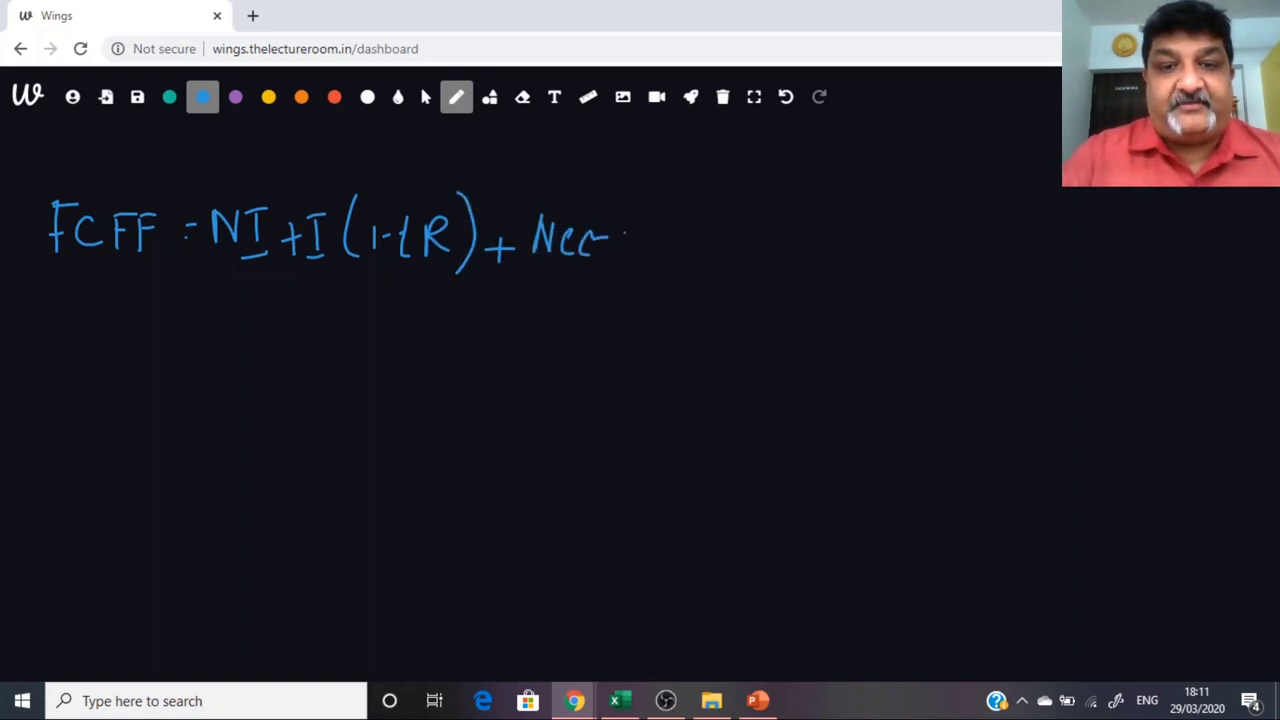
{"action": "left_click_drag", "start_coordinate": [634, 203], "coordinate": [644, 286]}
{"action": "left_click_drag", "start_coordinate": [660, 242], "coordinate": [676, 248]}
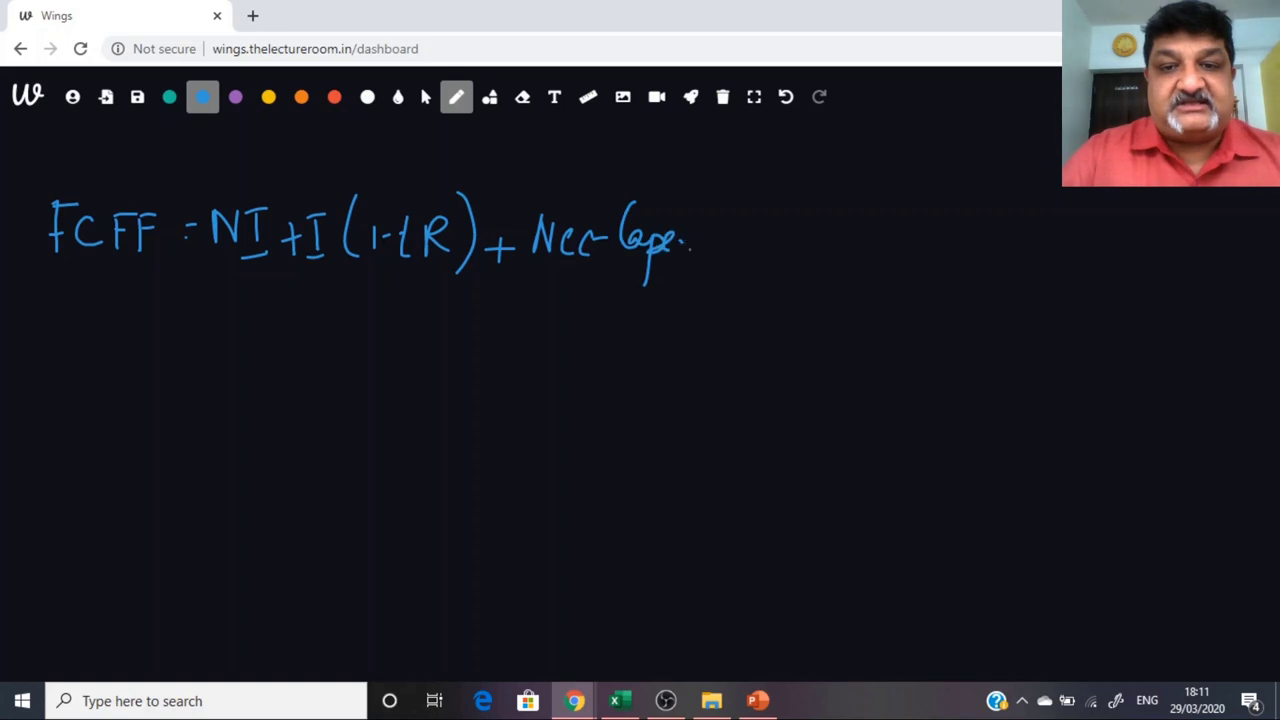
{"action": "left_click_drag", "start_coordinate": [768, 238], "coordinate": [783, 257]}
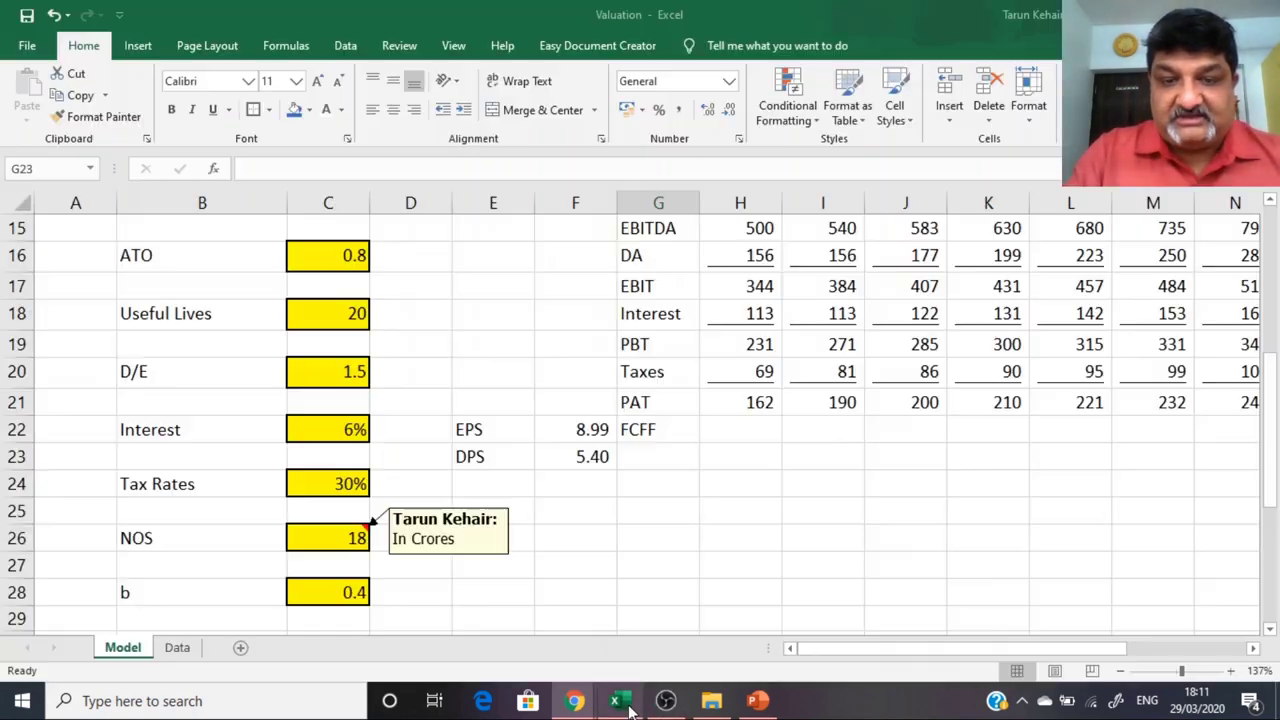
{"action": "left_click", "coordinate": [620, 700]}
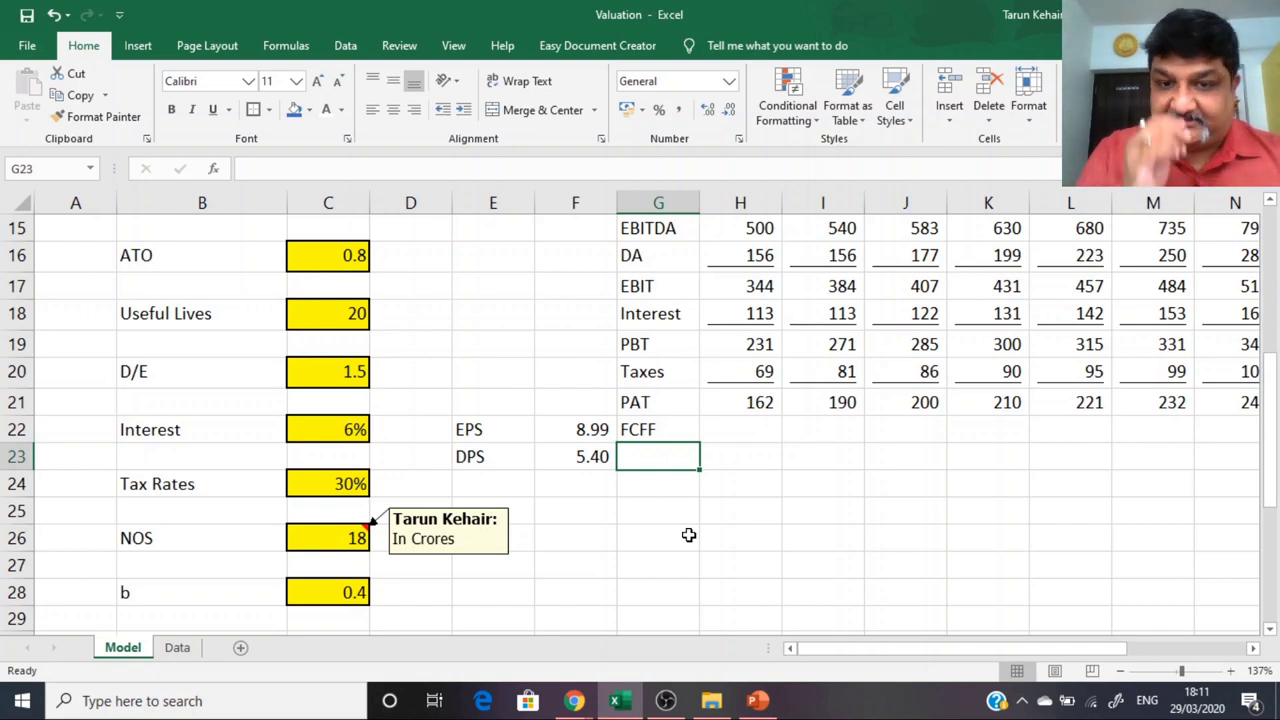
Step: Build =H21+H18*(1-C24) in H22: base-year PAT plus after-tax interest
{"action": "key", "text": "Up"}
{"action": "key", "text": "Right"}
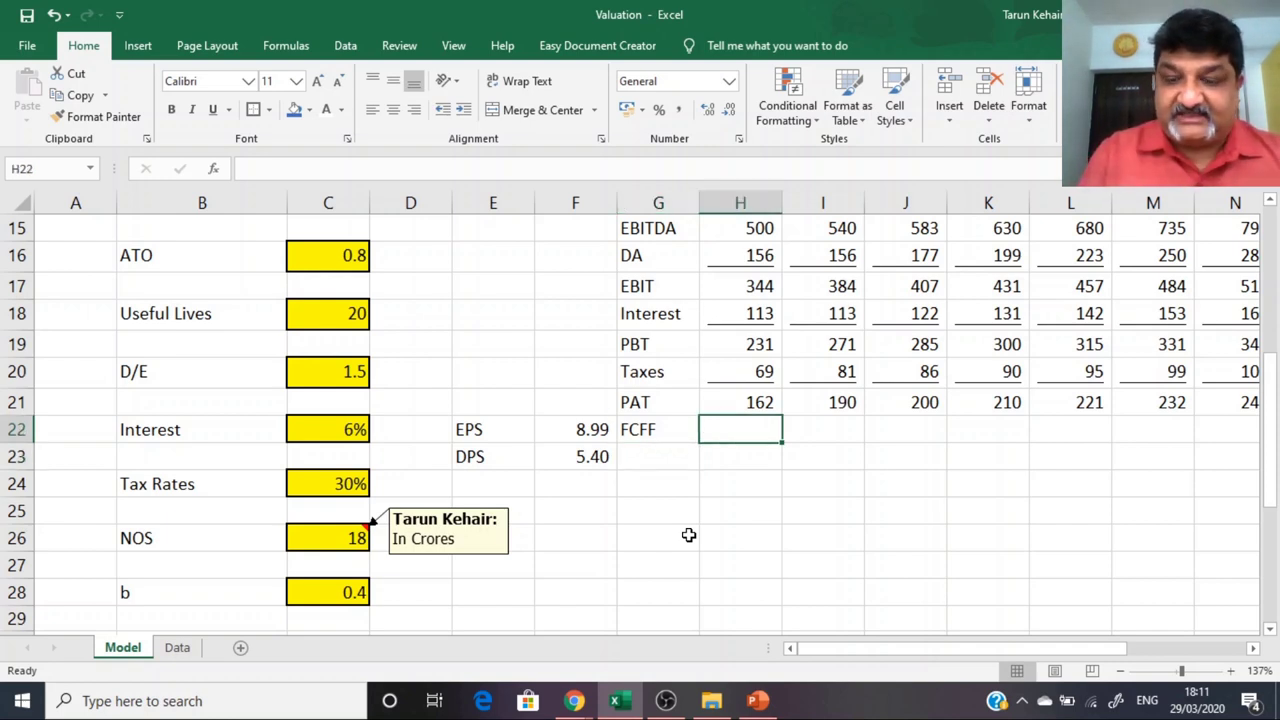
{"action": "type", "text": "="}
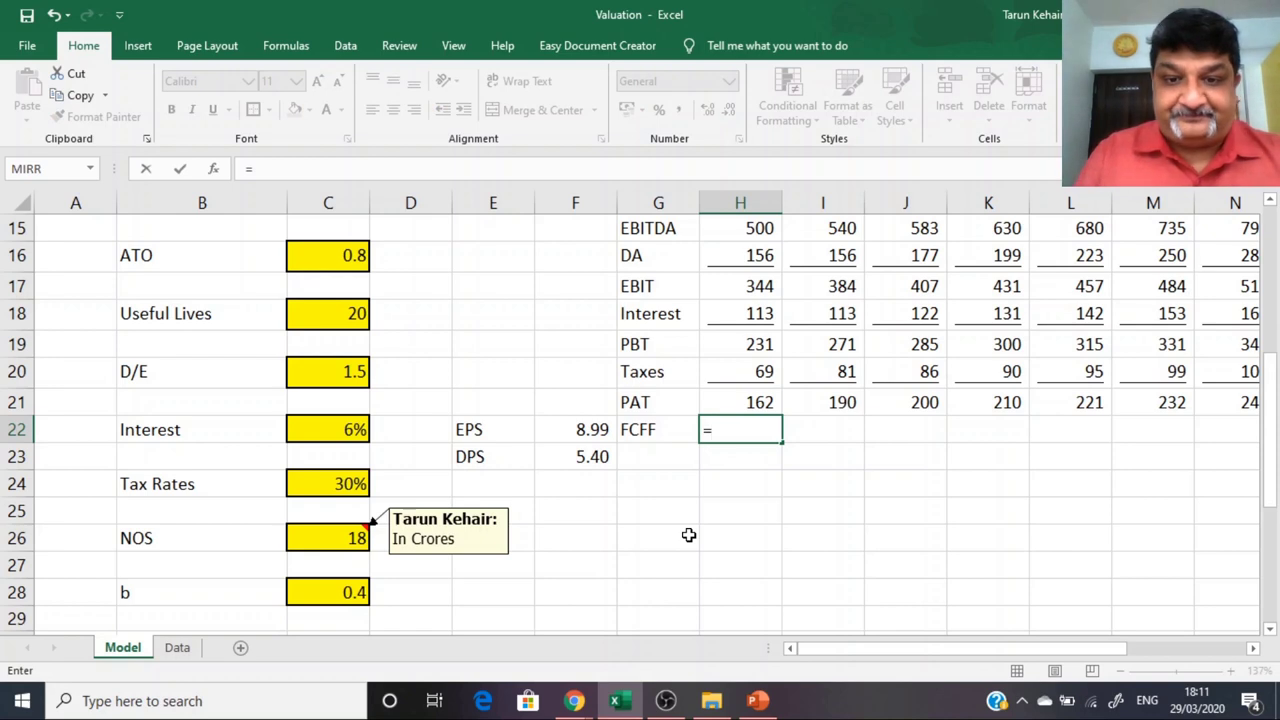
{"action": "key", "text": "Up"}
{"action": "type", "text": "+"}
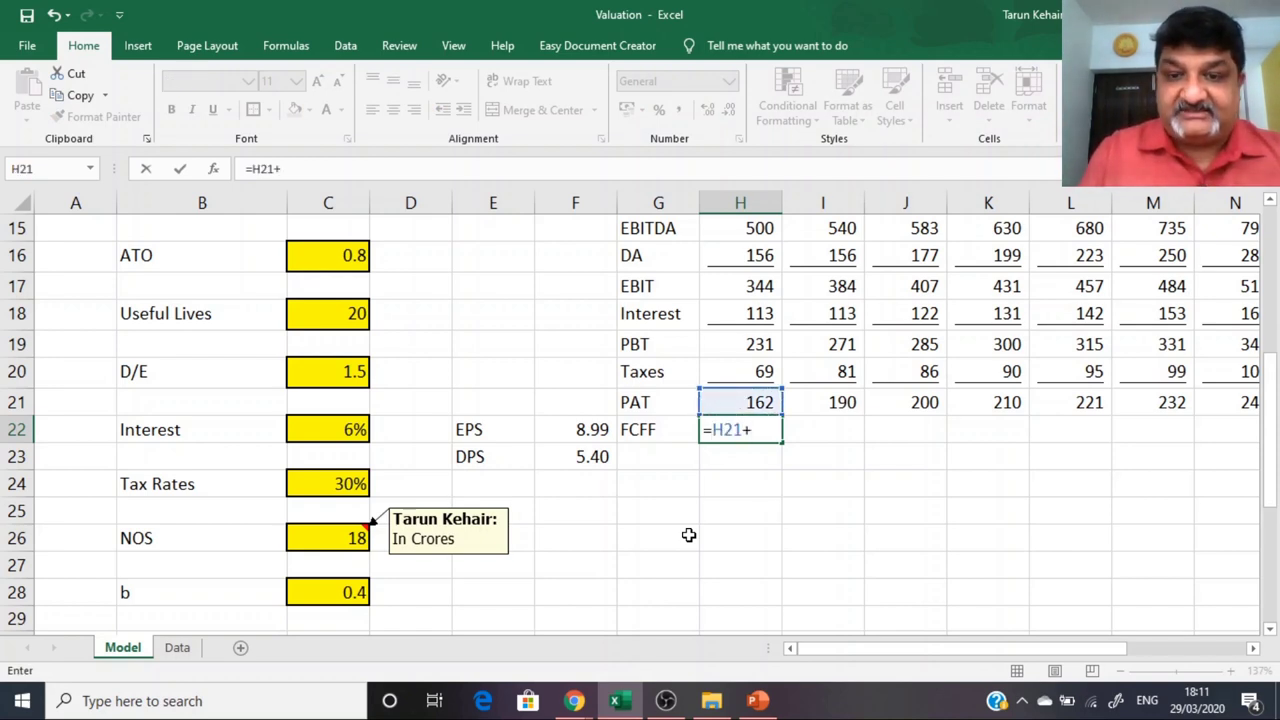
{"action": "key", "text": "Up"}
{"action": "key", "text": "Up"}
{"action": "key", "text": "Up"}
{"action": "key", "text": "Up"}
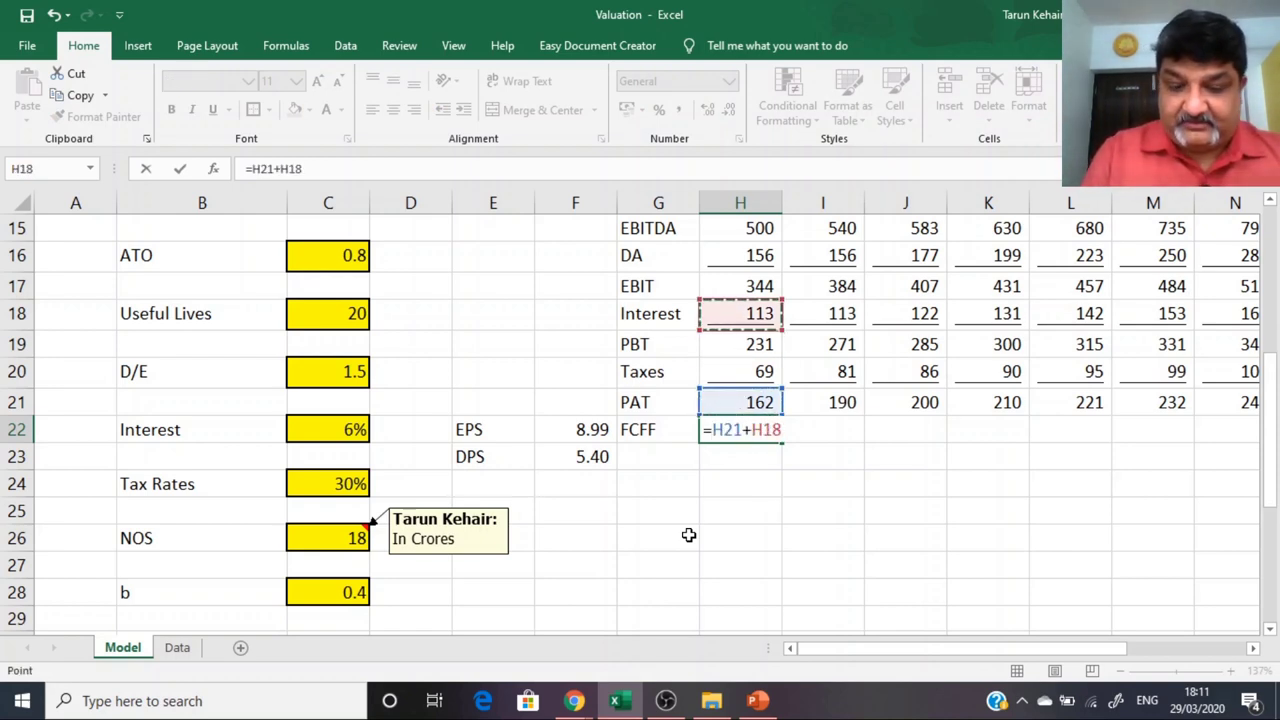
{"action": "type", "text": "*(1"}
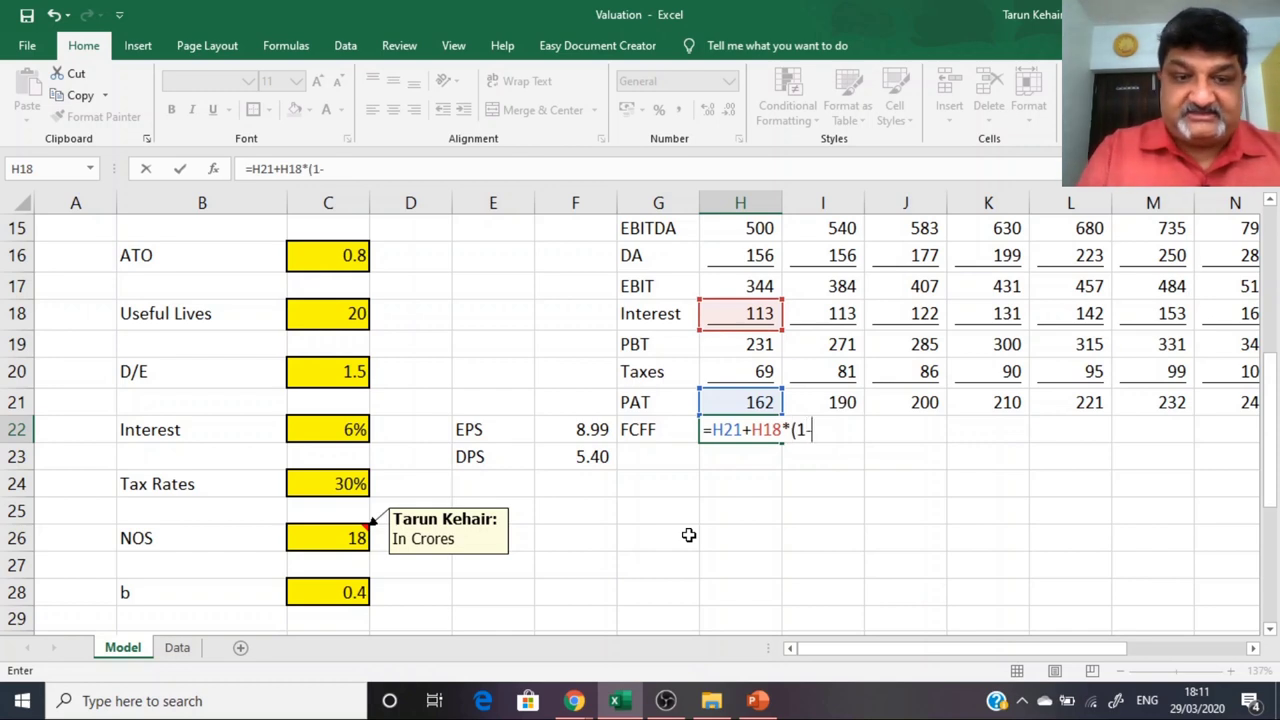
{"action": "type", "text": "-"}
{"action": "left_click", "coordinate": [307, 480]}
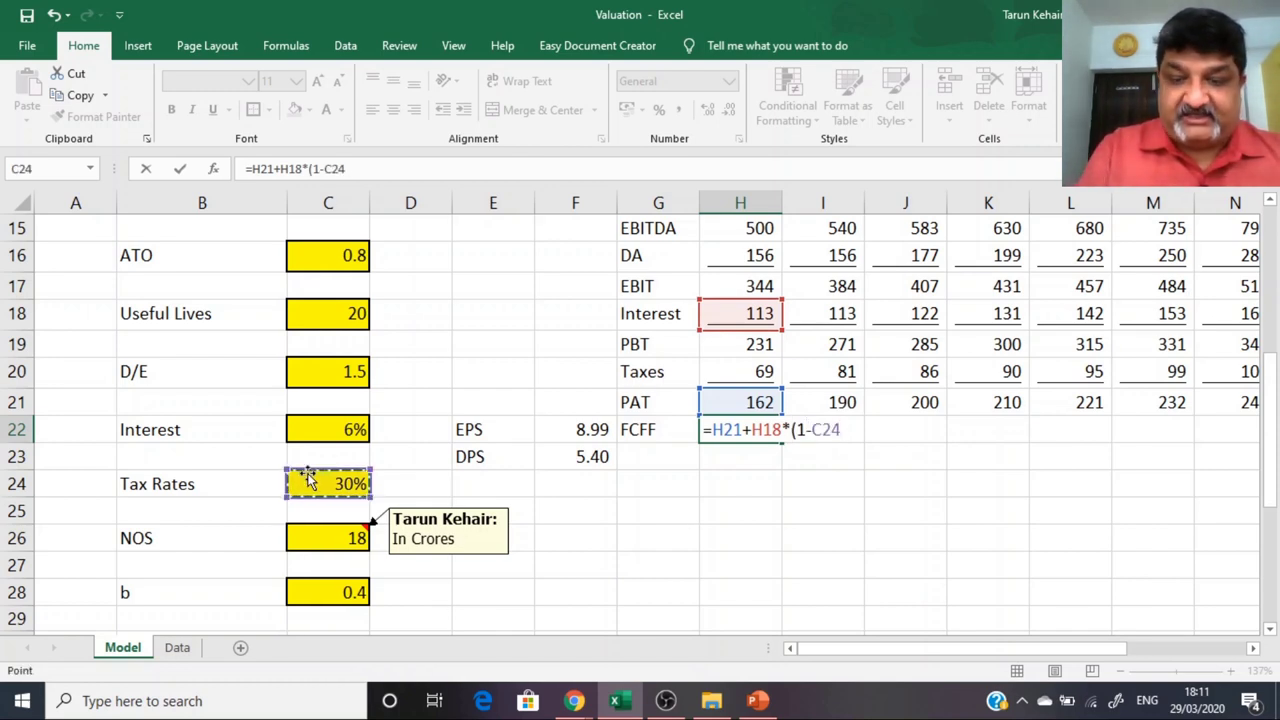
{"action": "type", "text": ")+"}
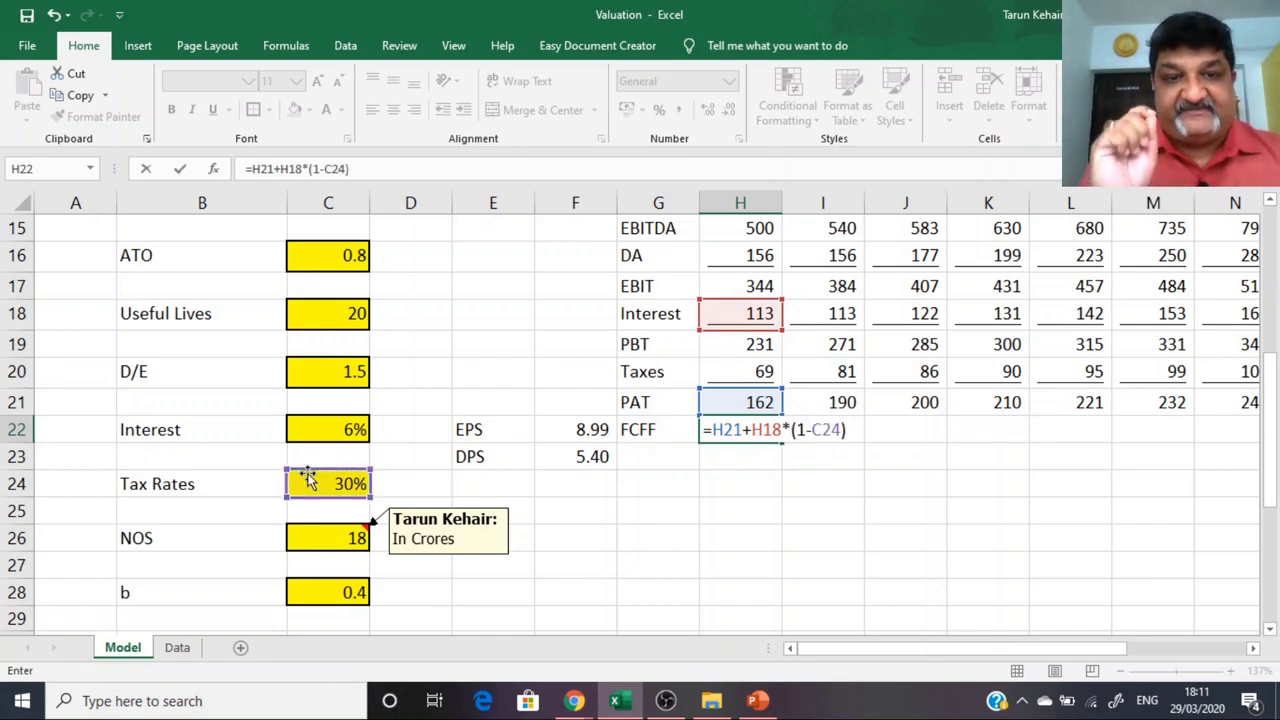
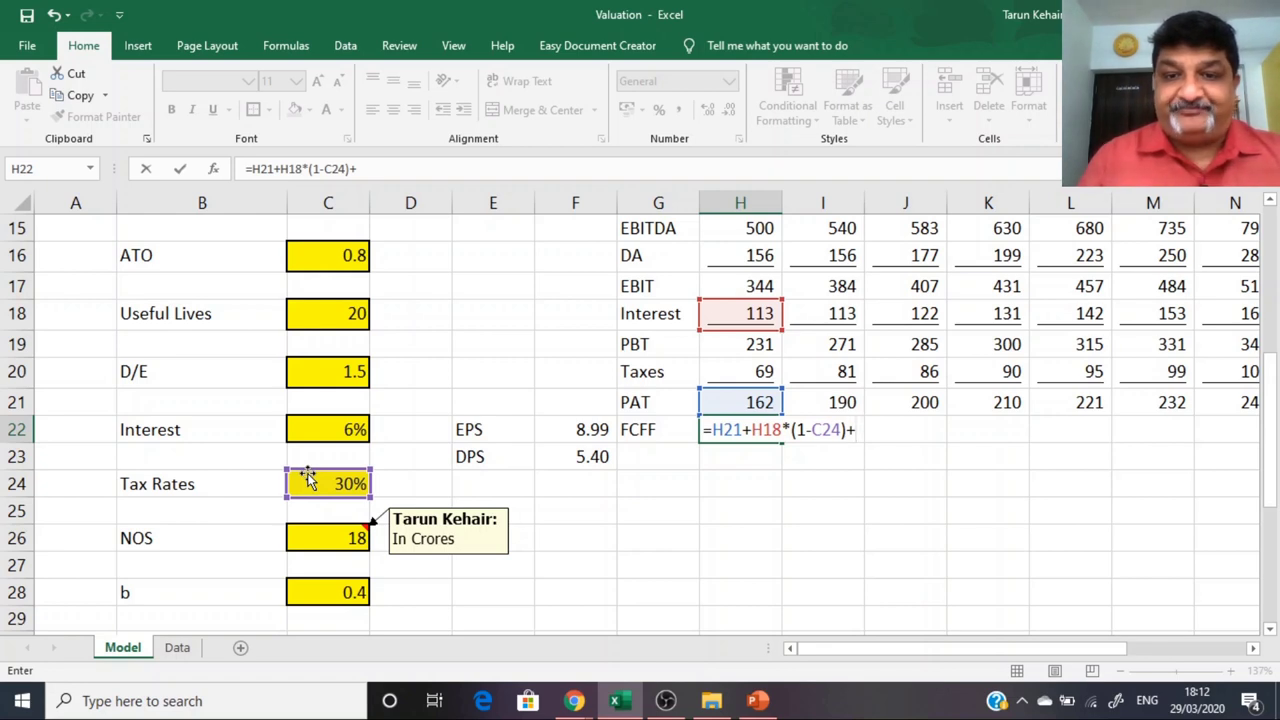
Step: Abandon the base-year FCFF formula and move to the Y1 FCFF cell I22
{"action": "left_click", "coordinate": [766, 252]}
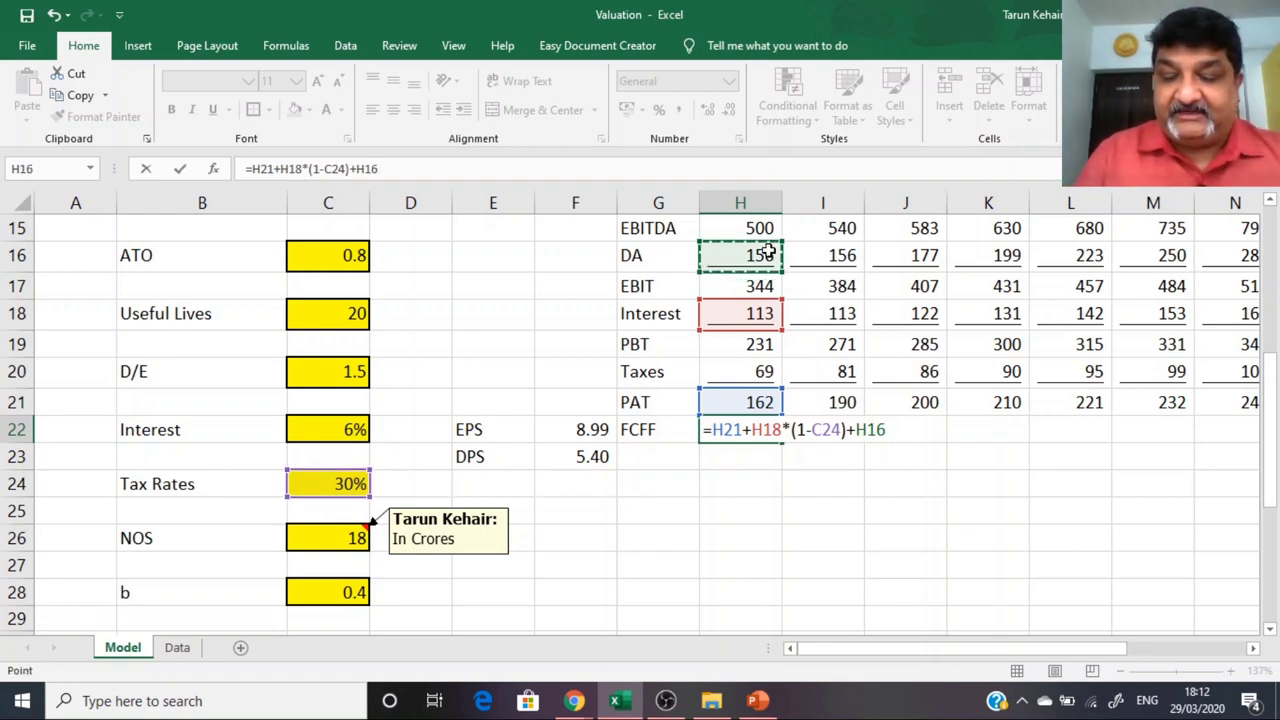
{"action": "type", "text": "-"}
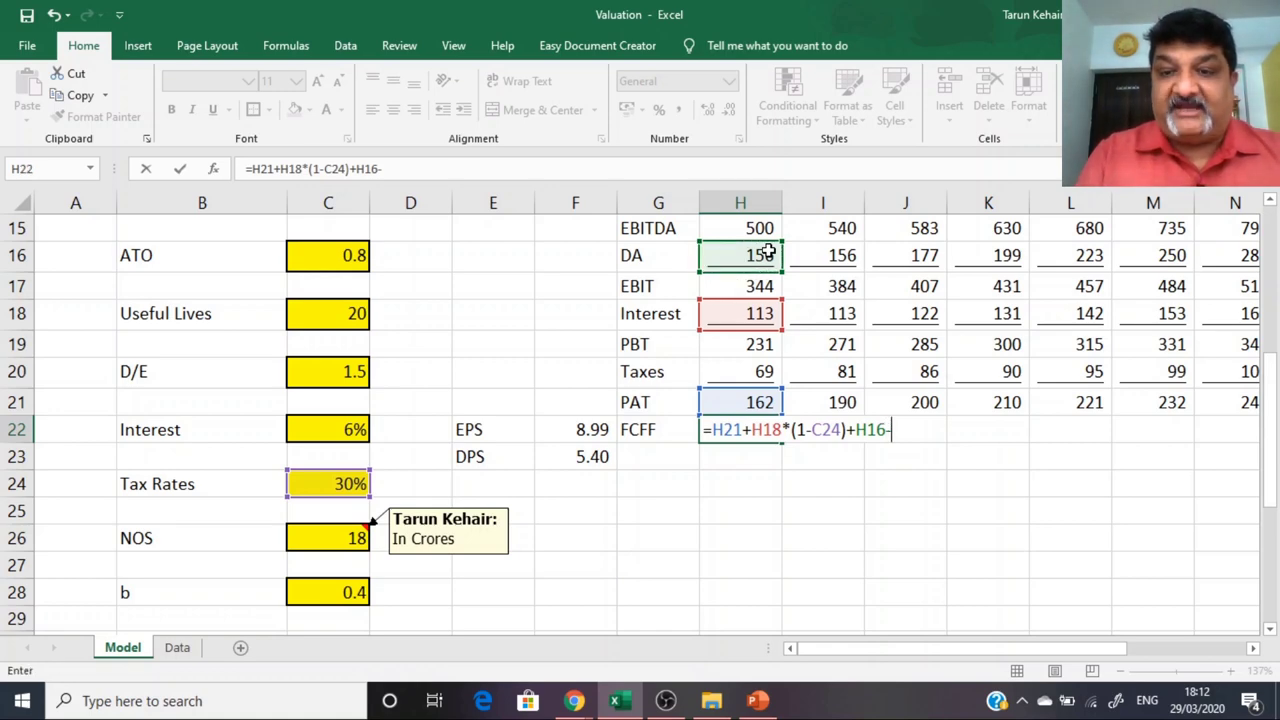
{"action": "scroll", "coordinate": [815, 428], "scroll_direction": "up", "scroll_amount": 5}
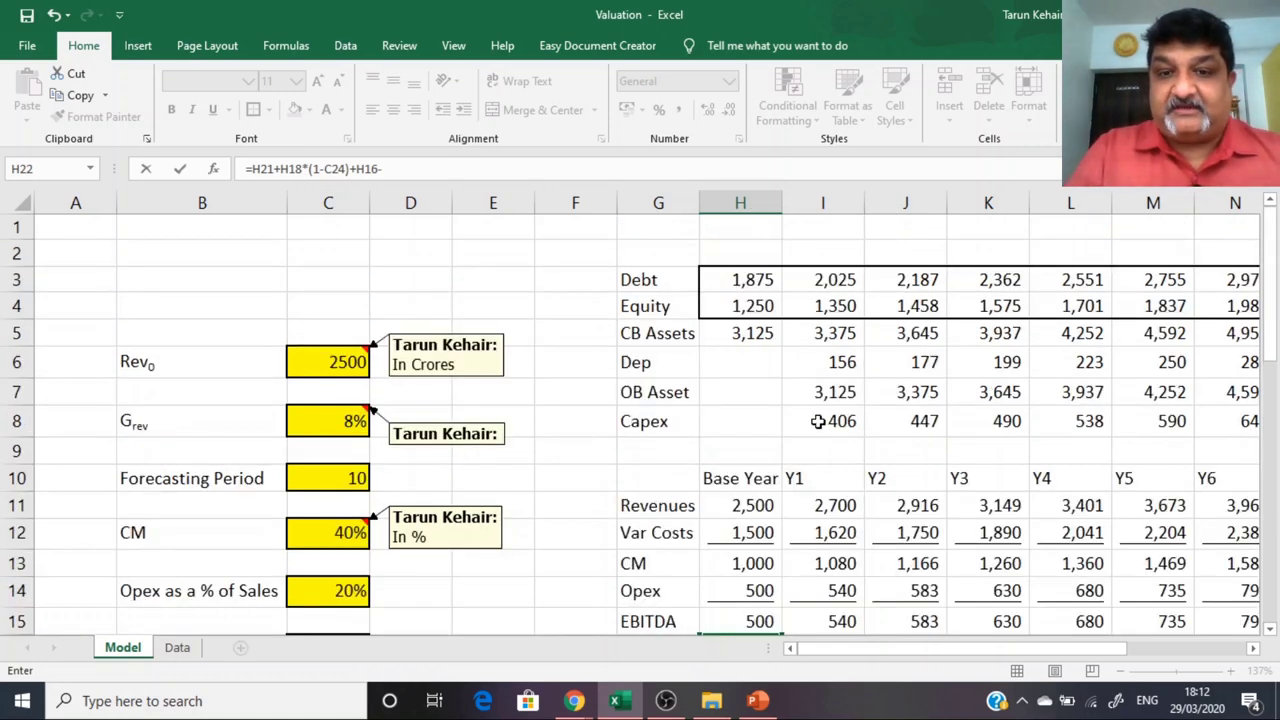
{"action": "key", "text": "Escape"}
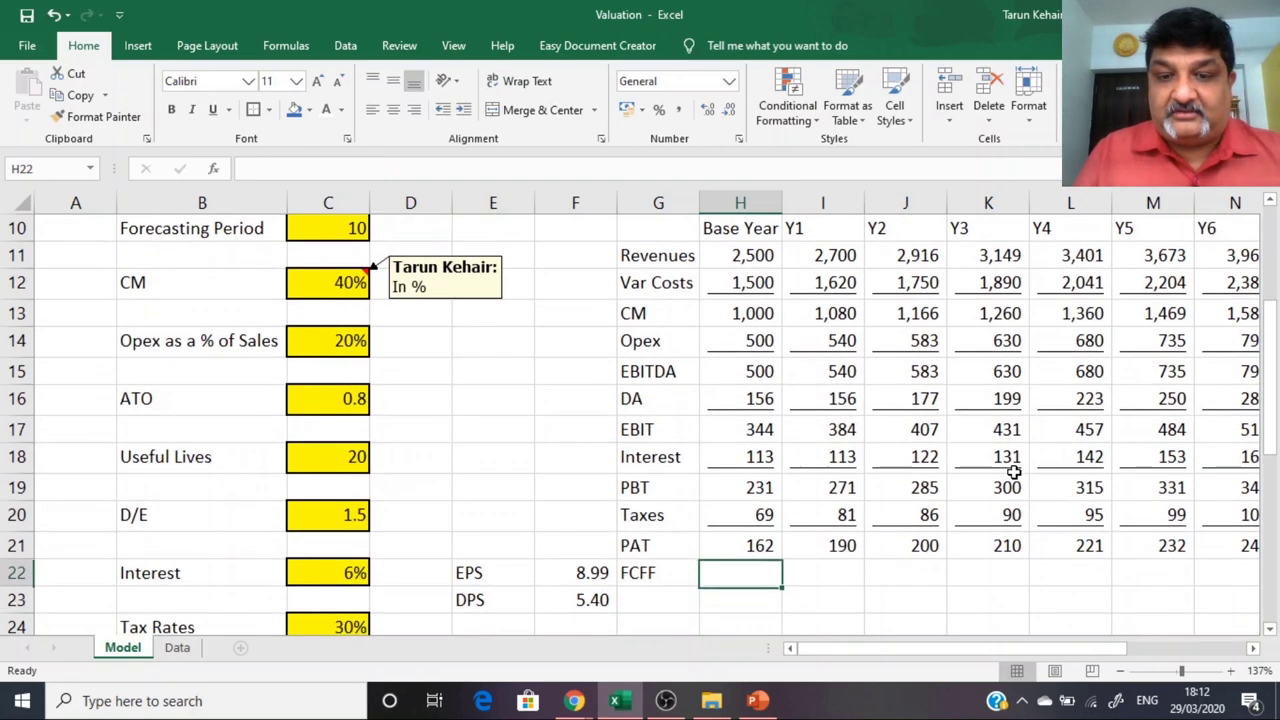
{"action": "key", "text": "Right"}
{"action": "key", "text": "Up"}
{"action": "key", "text": "Up"}
{"action": "key", "text": "Up"}
{"action": "key", "text": "Up"}
{"action": "key", "text": "Up"}
{"action": "key", "text": "Up"}
{"action": "key", "text": "Up"}
{"action": "key", "text": "Up"}
{"action": "key", "text": "Up"}
{"action": "key", "text": "Up"}
{"action": "key", "text": "Up"}
{"action": "key", "text": "Up"}
{"action": "key", "text": "Up"}
{"action": "key", "text": "Up"}
{"action": "key", "text": "Up"}
{"action": "key", "text": "Up"}
{"action": "key", "text": "Up"}
{"action": "key", "text": "Up"}
{"action": "key", "text": "Up"}
{"action": "key", "text": "Up"}
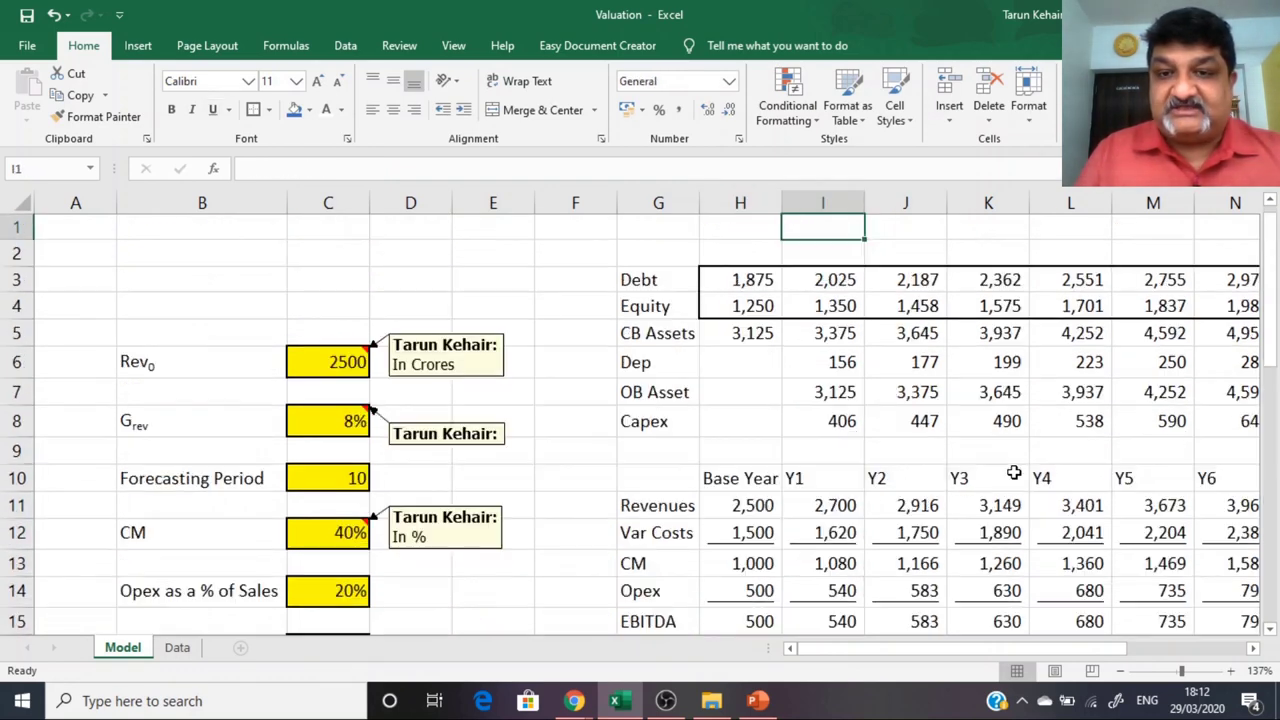
{"action": "key", "text": "Down"}
{"action": "key", "text": "Down"}
{"action": "key", "text": "Down"}
{"action": "key", "text": "Down"}
{"action": "key", "text": "Down"}
{"action": "key", "text": "Down"}
{"action": "key", "text": "Down"}
{"action": "key", "text": "Down"}
{"action": "key", "text": "Down"}
{"action": "key", "text": "Down"}
{"action": "key", "text": "Down"}
{"action": "key", "text": "Down"}
{"action": "key", "text": "Down"}
{"action": "key", "text": "Down"}
{"action": "key", "text": "Down"}
{"action": "key", "text": "Down"}
{"action": "key", "text": "Down"}
{"action": "key", "text": "Down"}
{"action": "key", "text": "Down"}
{"action": "key", "text": "Down"}
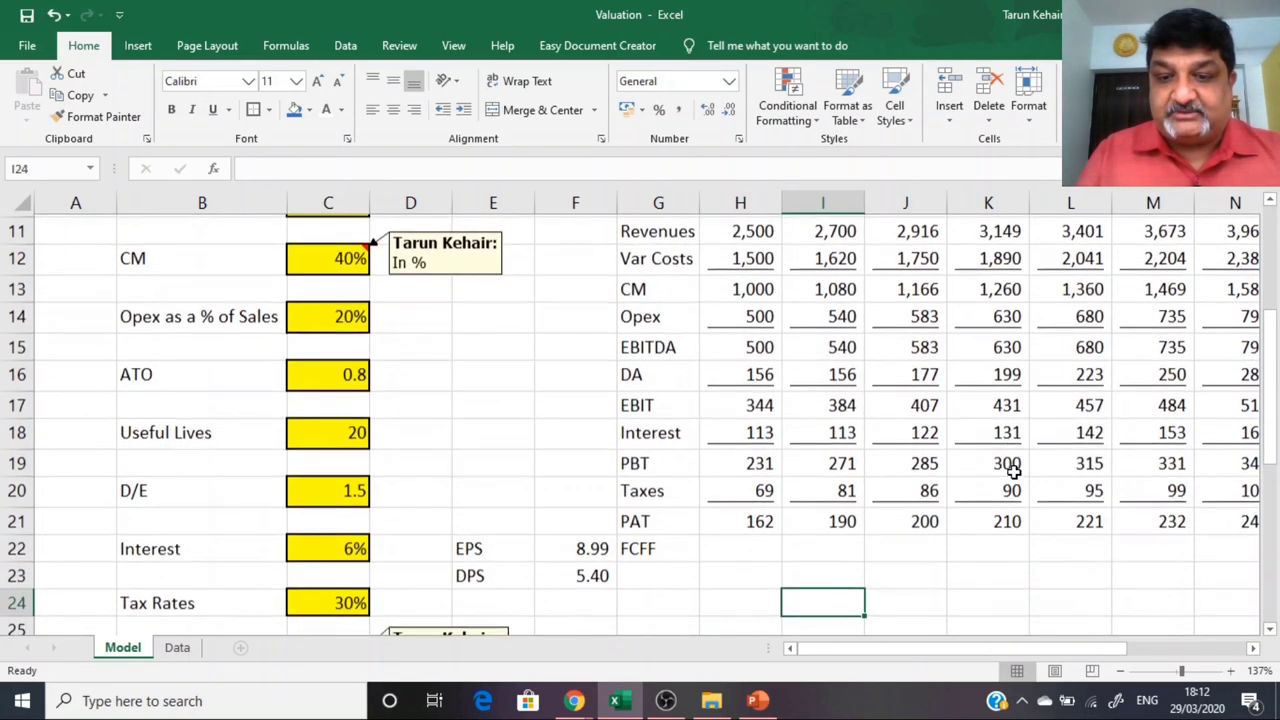
Step: Enter the Y1 FCFF formula =I21+I18*(1-C24)+I16-I8 in I22
{"action": "type", "text": "="}
{"action": "key", "text": "Up"}
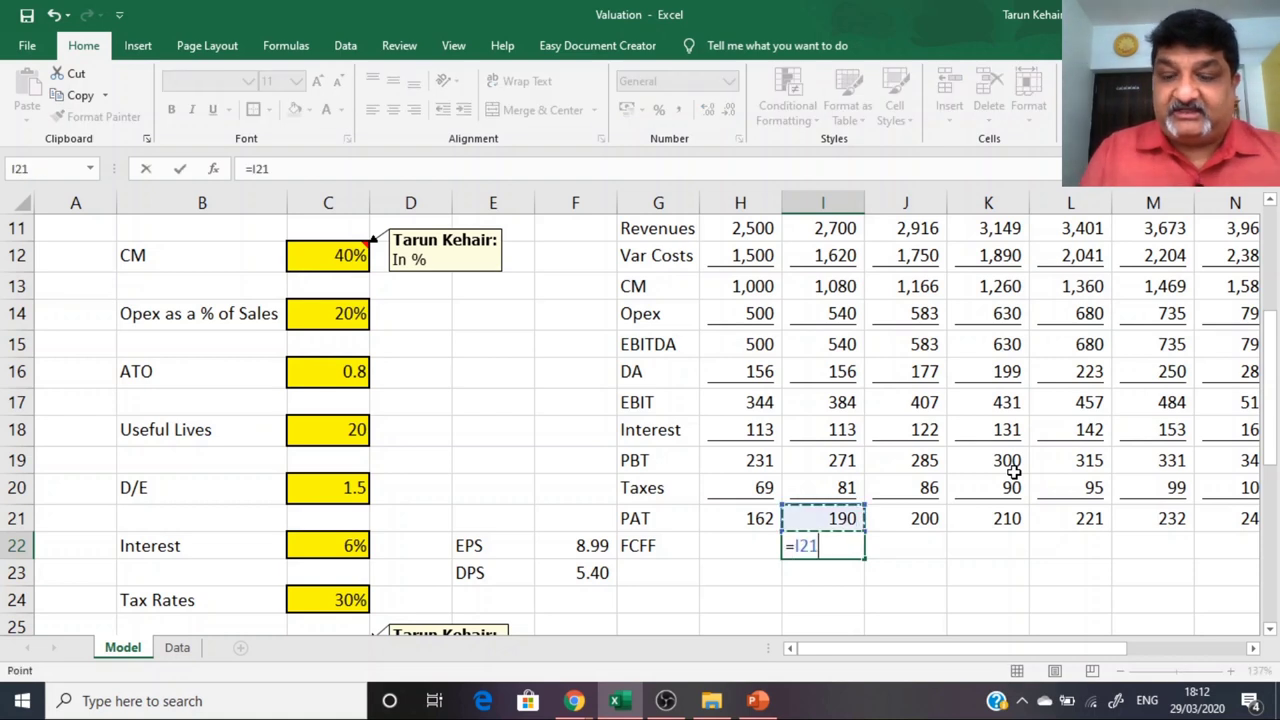
{"action": "type", "text": "+"}
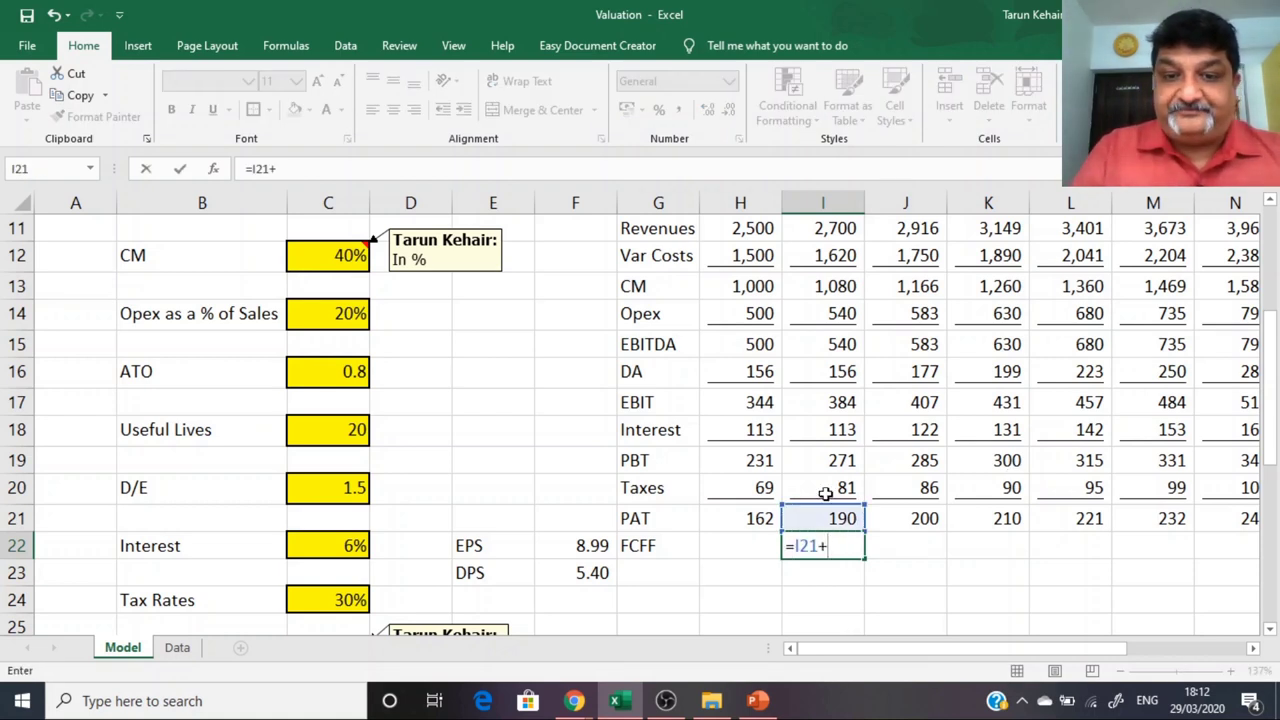
{"action": "left_click", "coordinate": [817, 429]}
{"action": "type", "text": "*"}
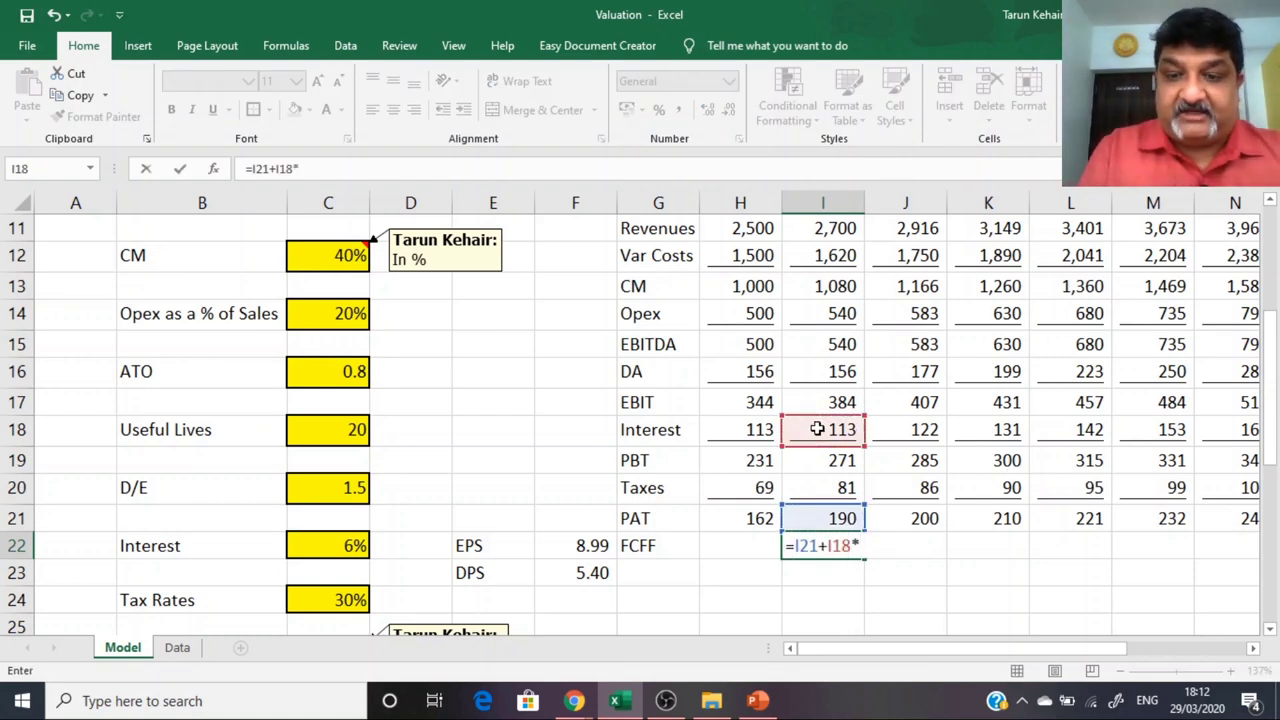
{"action": "type", "text": "(1-"}
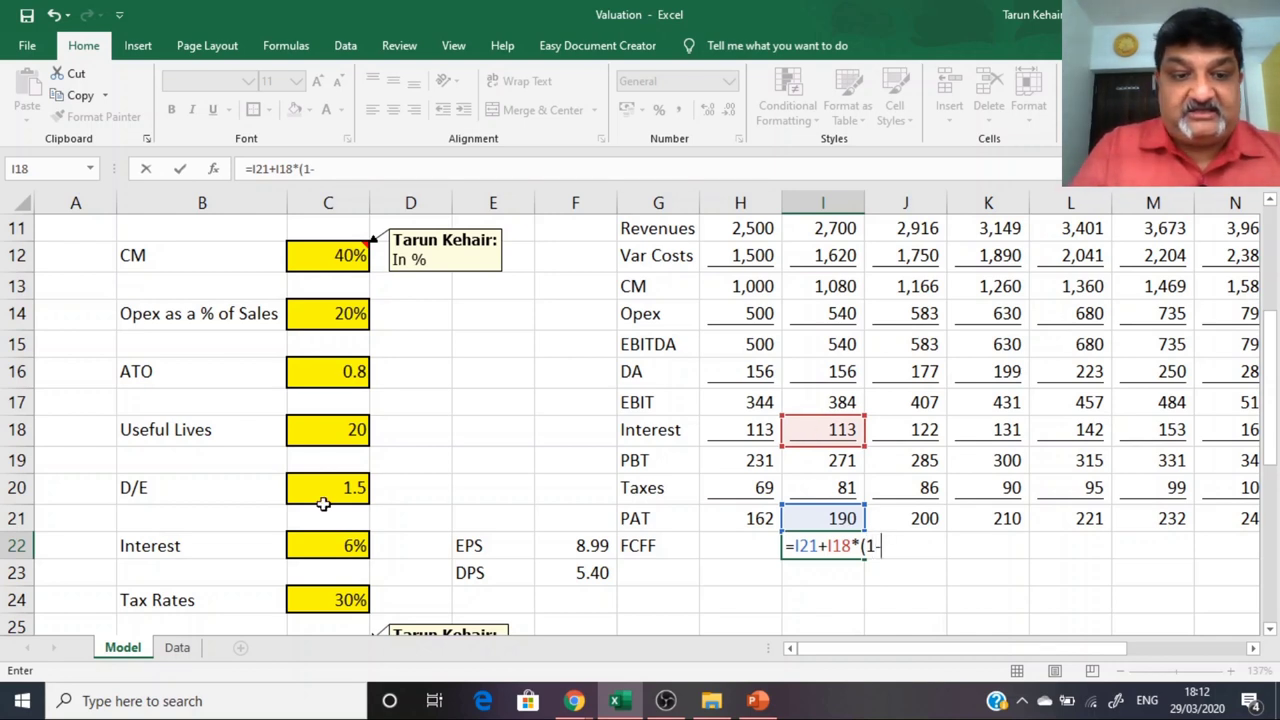
{"action": "left_click", "coordinate": [318, 602]}
{"action": "type", "text": ")"}
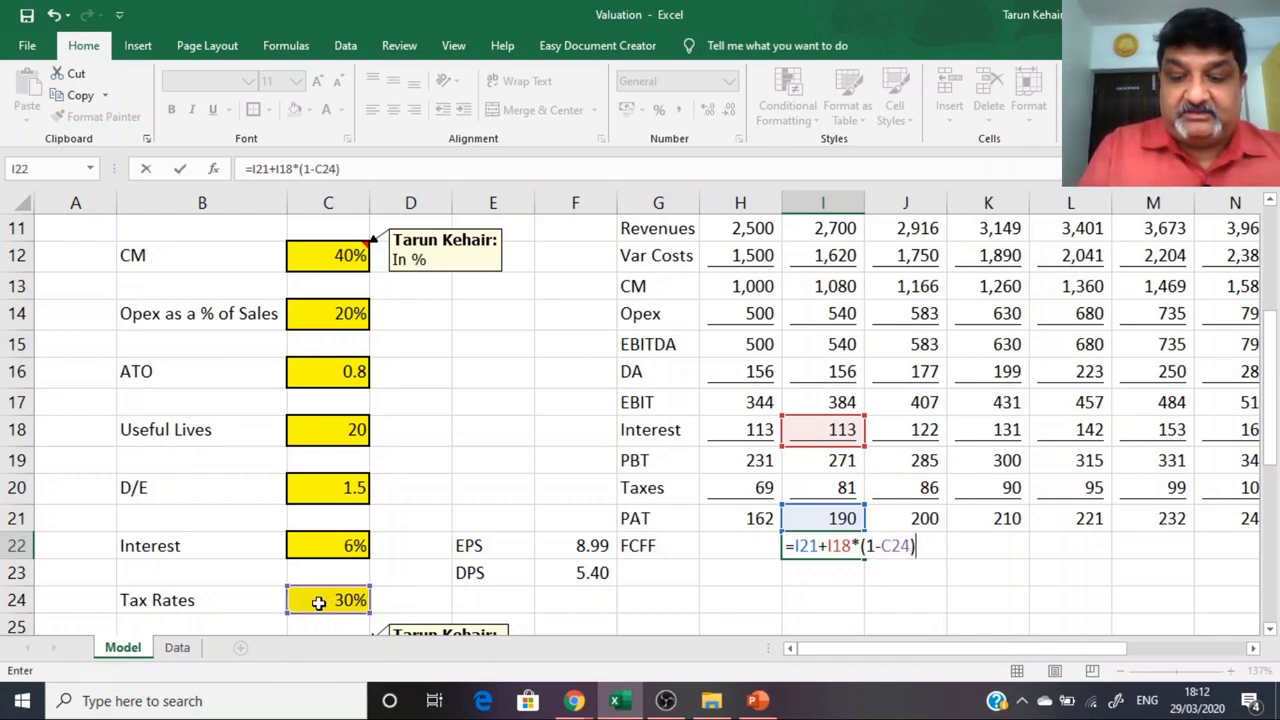
{"action": "type", "text": "+"}
{"action": "left_click", "coordinate": [806, 365]}
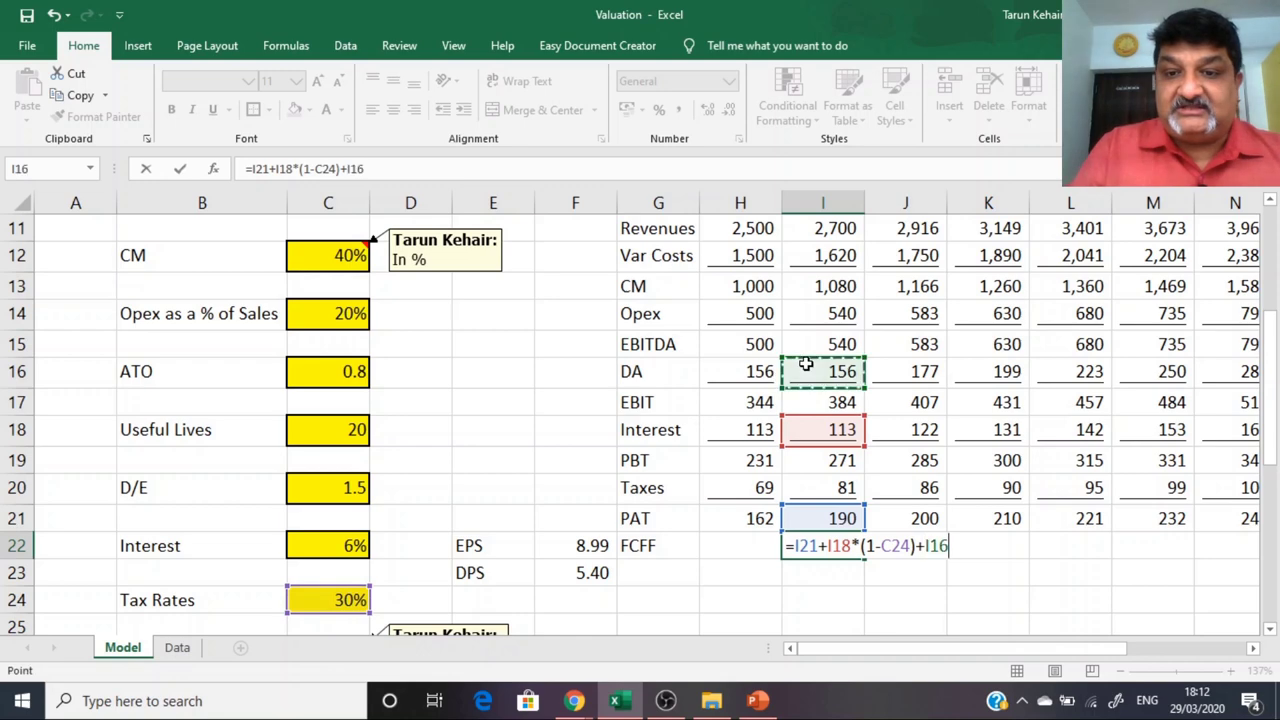
{"action": "type", "text": "-"}
{"action": "scroll", "coordinate": [845, 368], "scroll_direction": "up", "scroll_amount": 3}
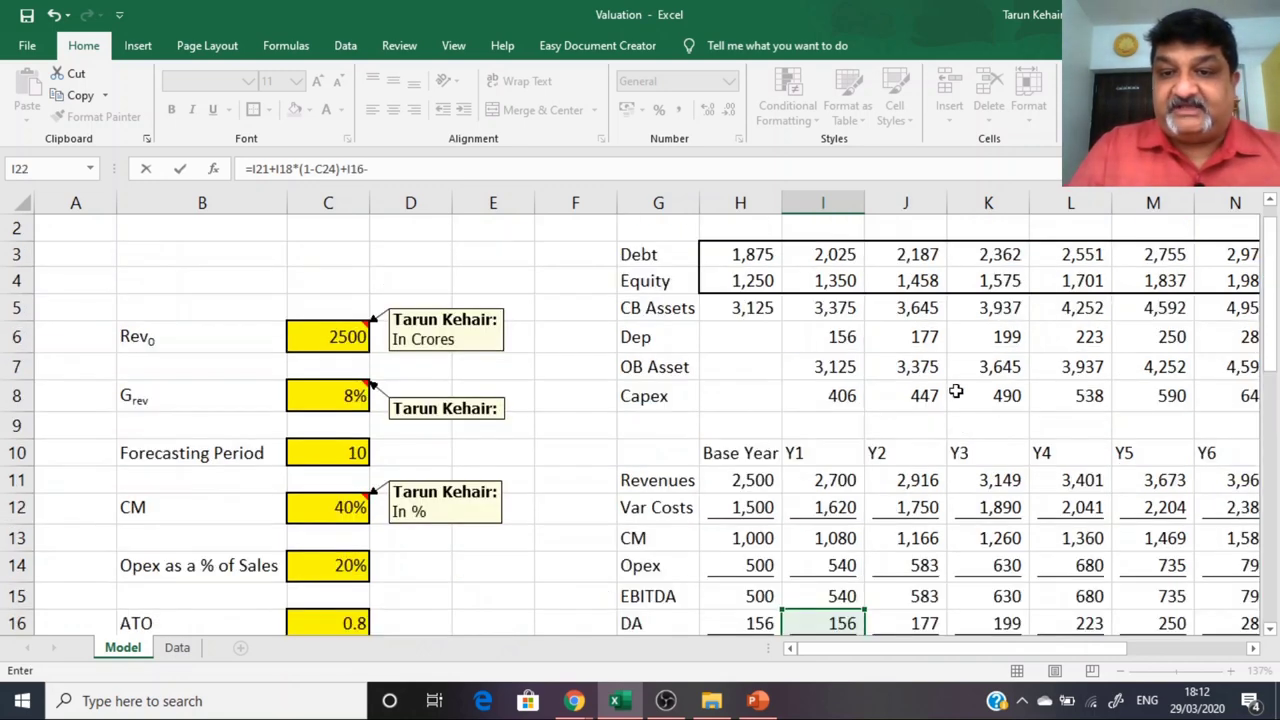
{"action": "left_click", "coordinate": [817, 398]}
{"action": "key", "text": "Return"}
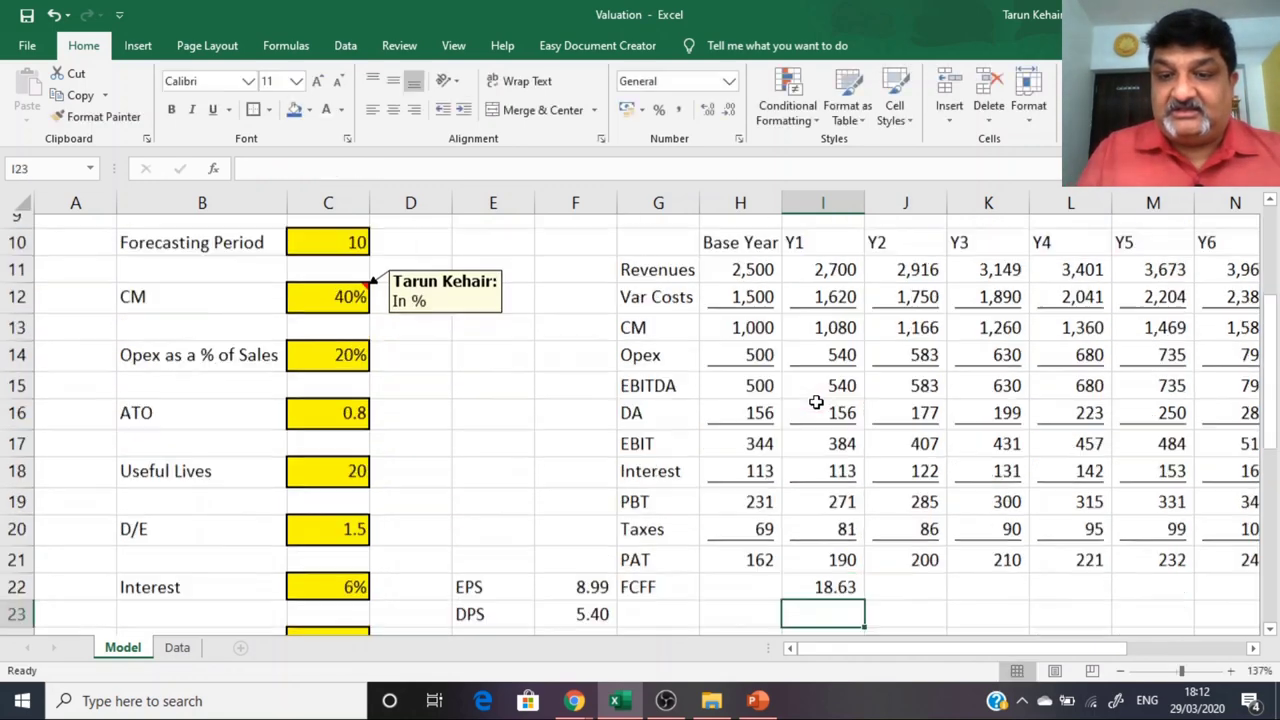
Step: Make the tax-rate reference absolute, giving =I21+I18*(1-$C$24)+I16-I8 with result 18.63
{"action": "key", "text": "Up"}
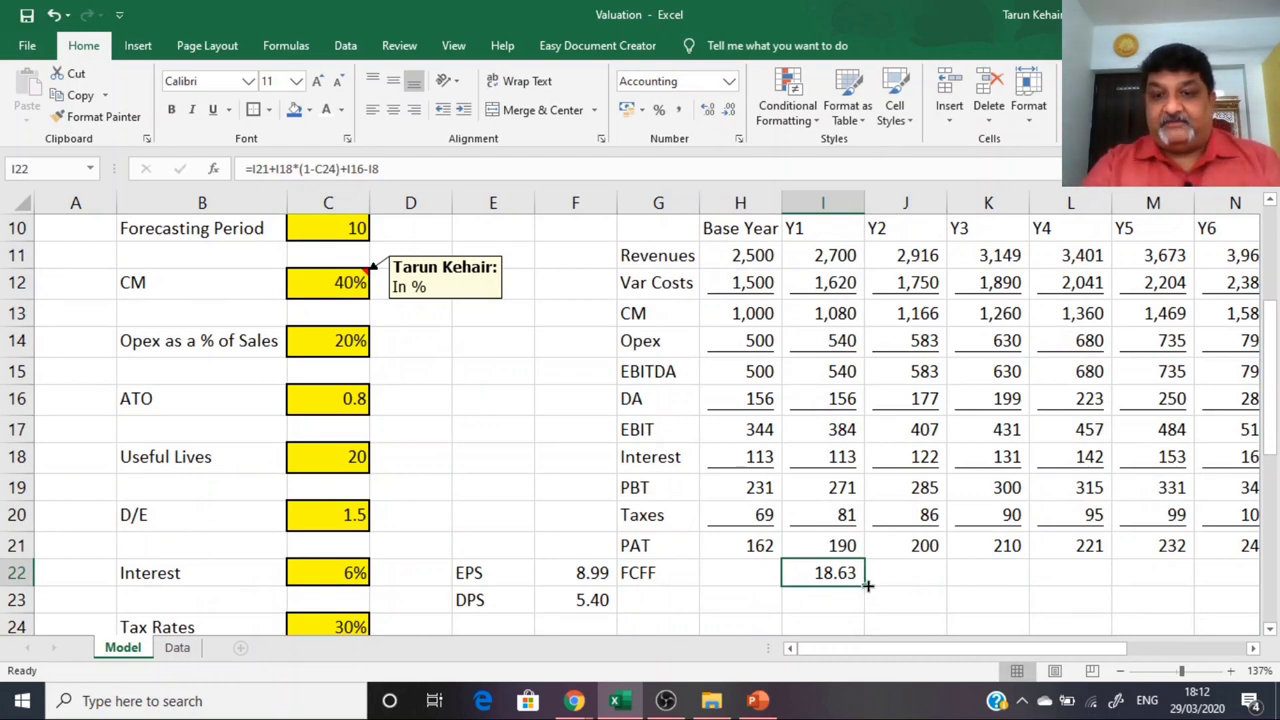
{"action": "left_click", "coordinate": [314, 168]}
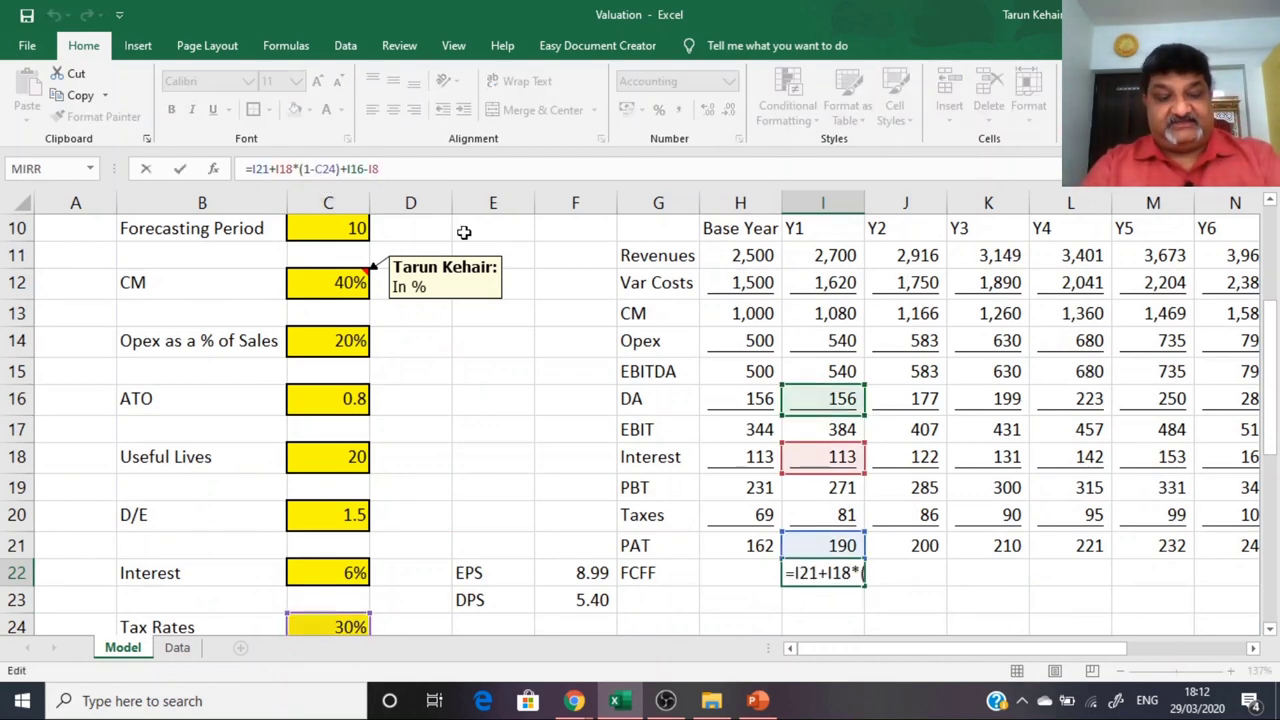
{"action": "key", "text": "F4"}
{"action": "key", "text": "Return"}
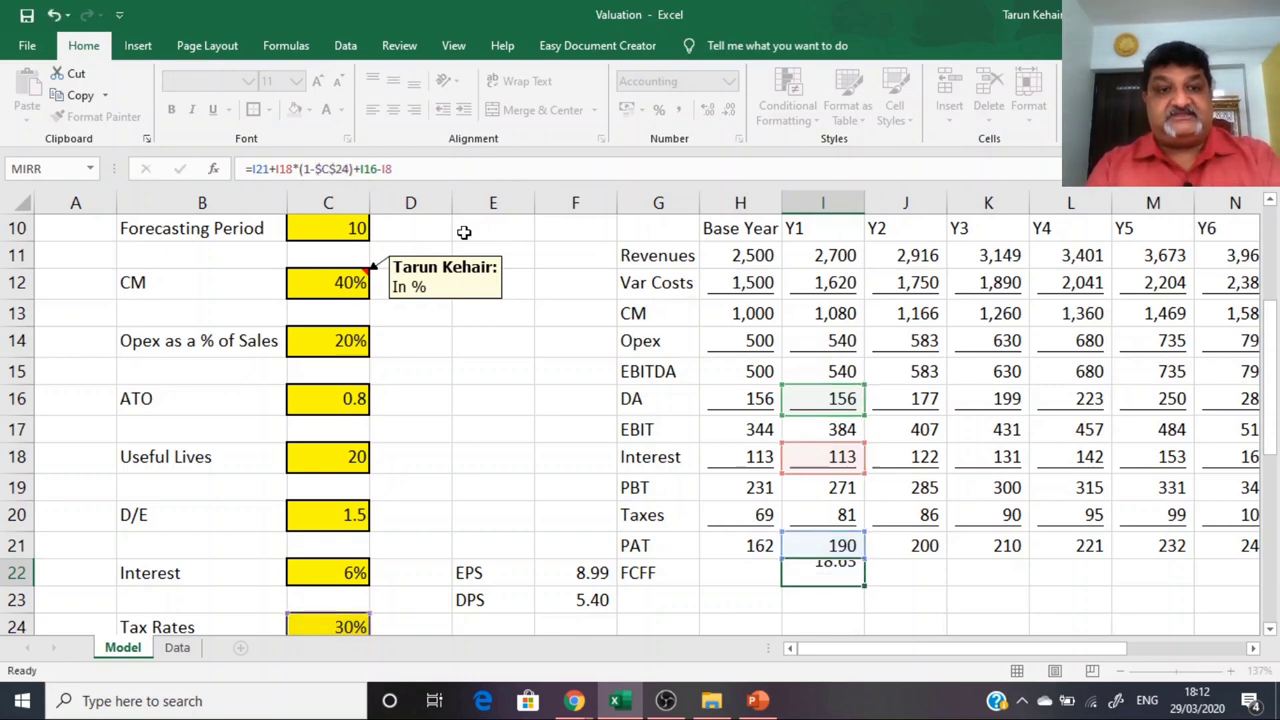
{"action": "left_click", "coordinate": [815, 577]}
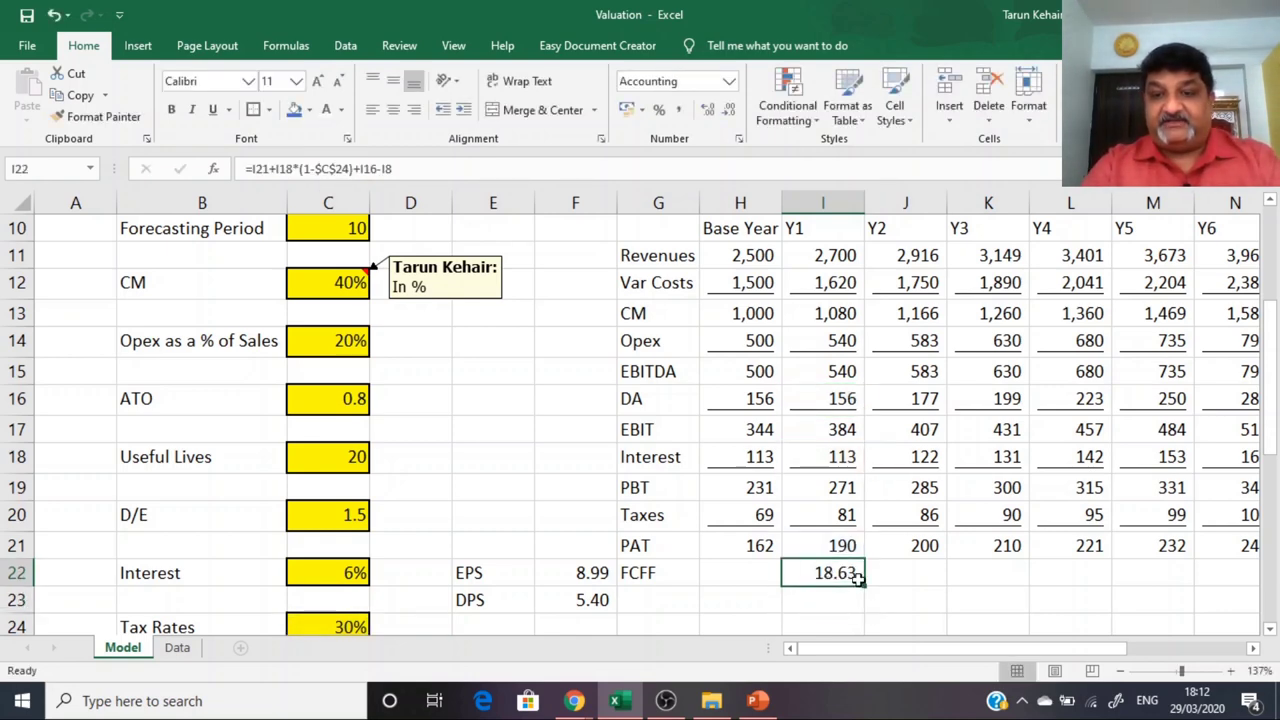
Step: Fill the FCFF formula from I22 to R22 and show the values with no decimals
{"action": "left_click_drag", "start_coordinate": [864, 590], "coordinate": [1007, 569]}
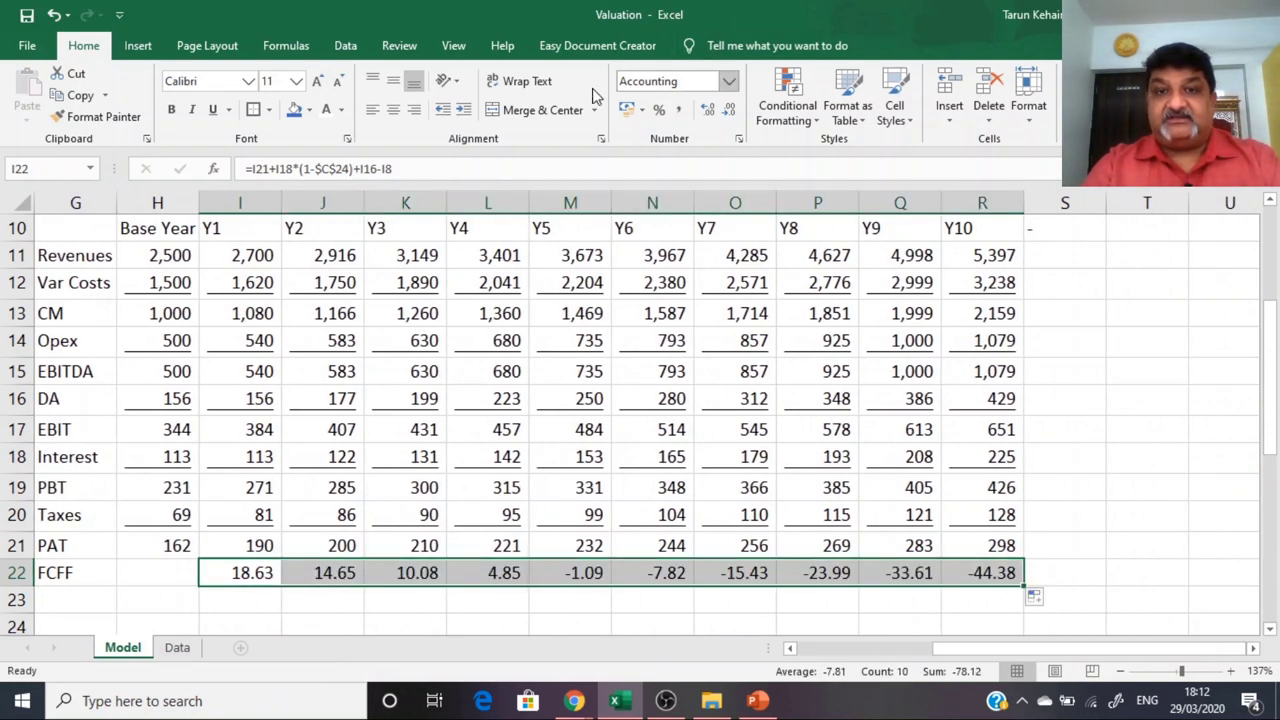
{"action": "left_click", "coordinate": [729, 109]}
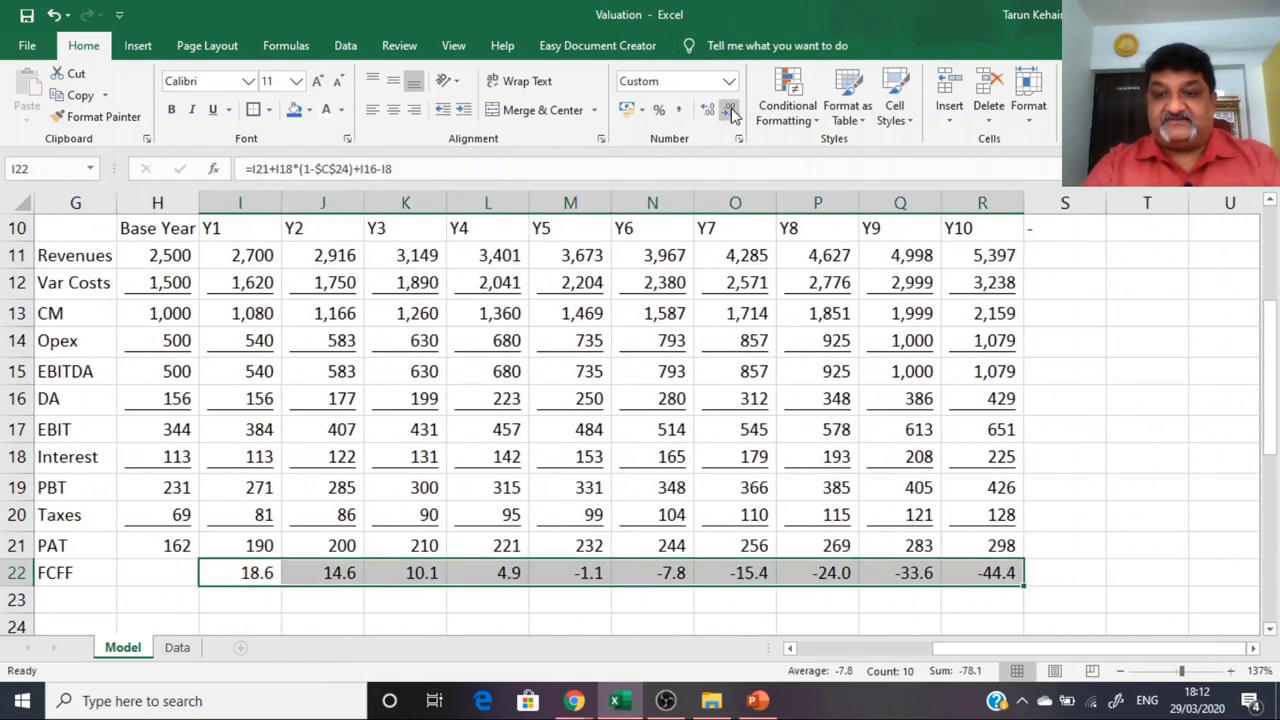
{"action": "left_click", "coordinate": [729, 109]}
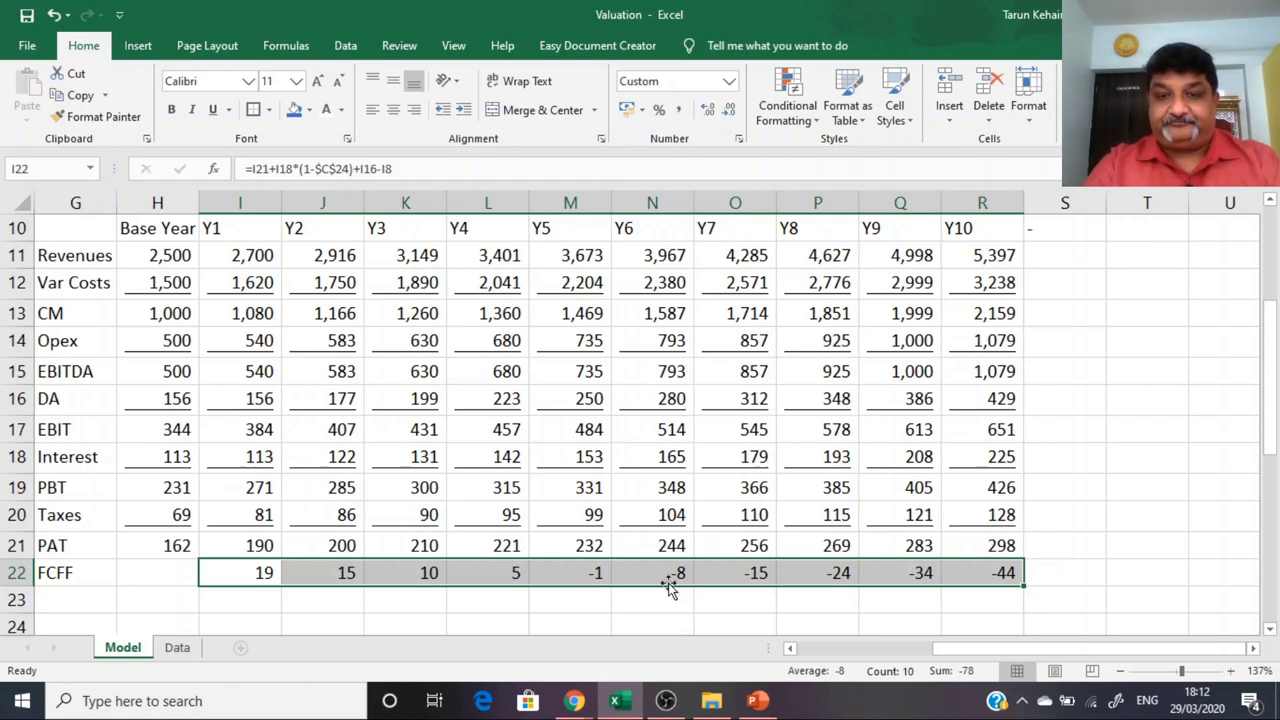
{"action": "key", "text": "Down"}
{"action": "key", "text": "Up"}
{"action": "key", "text": "Up"}
{"action": "key", "text": "Down"}
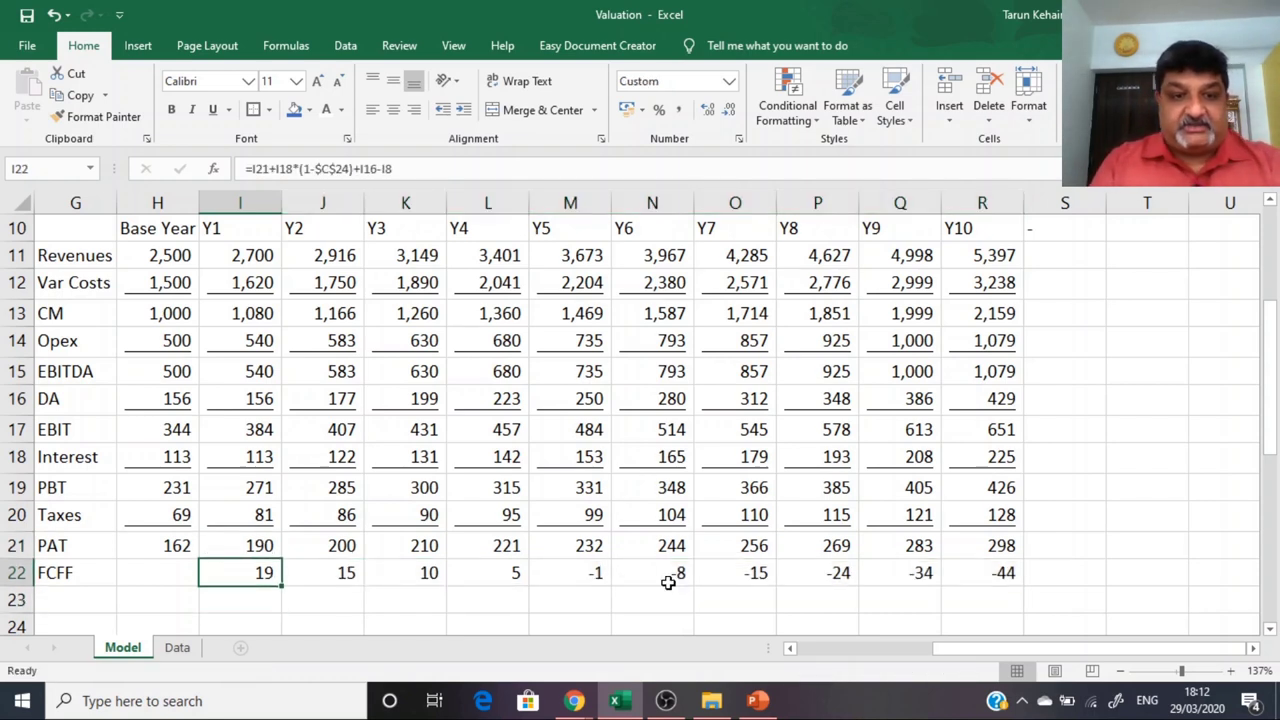
{"action": "key", "text": "Right"}
{"action": "key", "text": "Right"}
{"action": "key", "text": "Right"}
{"action": "key", "text": "Right"}
{"action": "key", "text": "Right"}
{"action": "key", "text": "Right"}
{"action": "key", "text": "Right"}
{"action": "key", "text": "Right"}
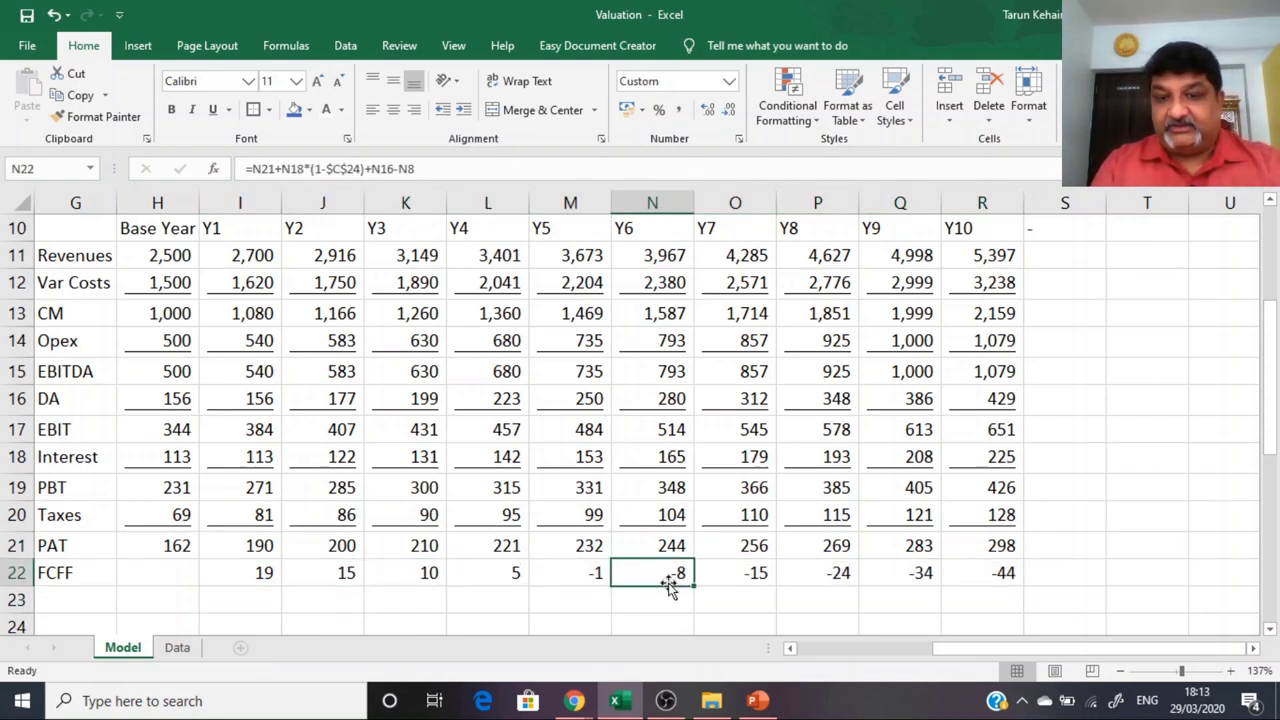
{"action": "key", "text": "Up"}
{"action": "key", "text": "Up"}
{"action": "key", "text": "Up"}
{"action": "key", "text": "Up"}
{"action": "key", "text": "Up"}
{"action": "key", "text": "Up"}
{"action": "key", "text": "Up"}
{"action": "key", "text": "Up"}
{"action": "key", "text": "Up"}
{"action": "key", "text": "Up"}
{"action": "key", "text": "Up"}
{"action": "key", "text": "Up"}
{"action": "key", "text": "Up"}
{"action": "key", "text": "Up"}
{"action": "key", "text": "Up"}
{"action": "key", "text": "Up"}
{"action": "key", "text": "Up"}
{"action": "key", "text": "Up"}
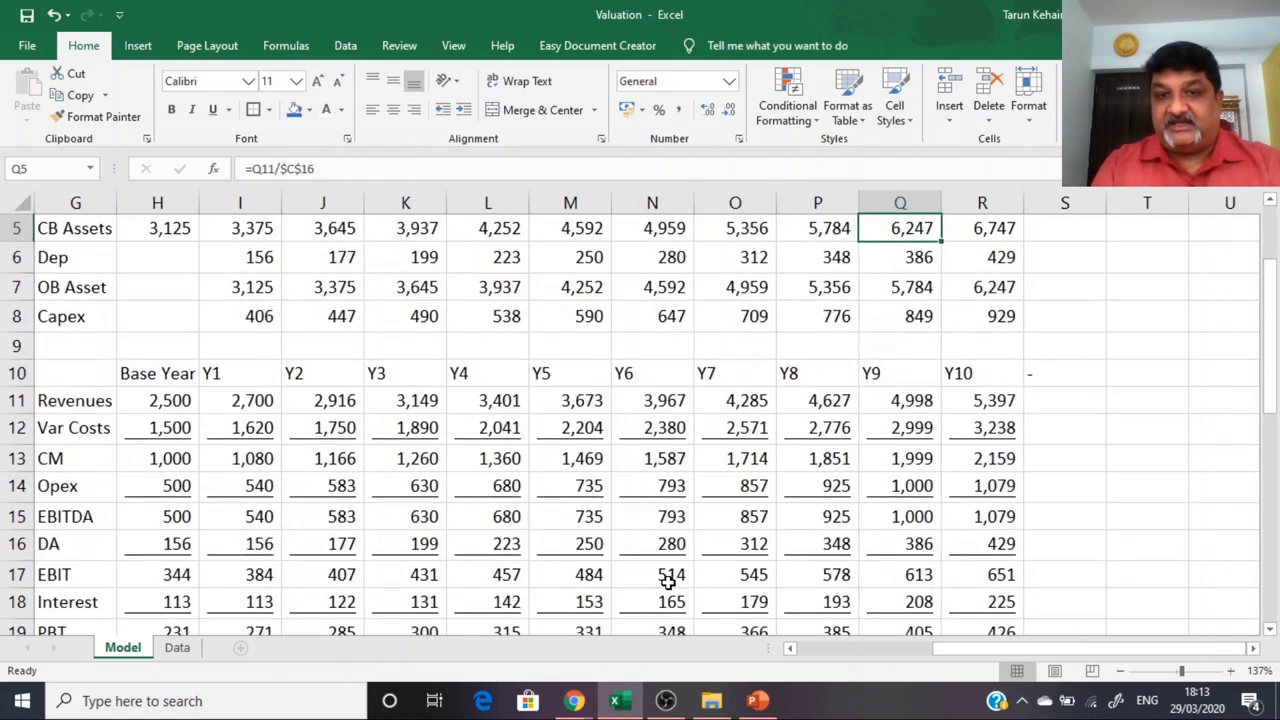
{"action": "key", "text": "Down"}
{"action": "key", "text": "Down"}
{"action": "key", "text": "Down"}
{"action": "key", "text": "Down"}
{"action": "key", "text": "Left"}
{"action": "key", "text": "Left"}
{"action": "key", "text": "Left"}
{"action": "key", "text": "Right"}
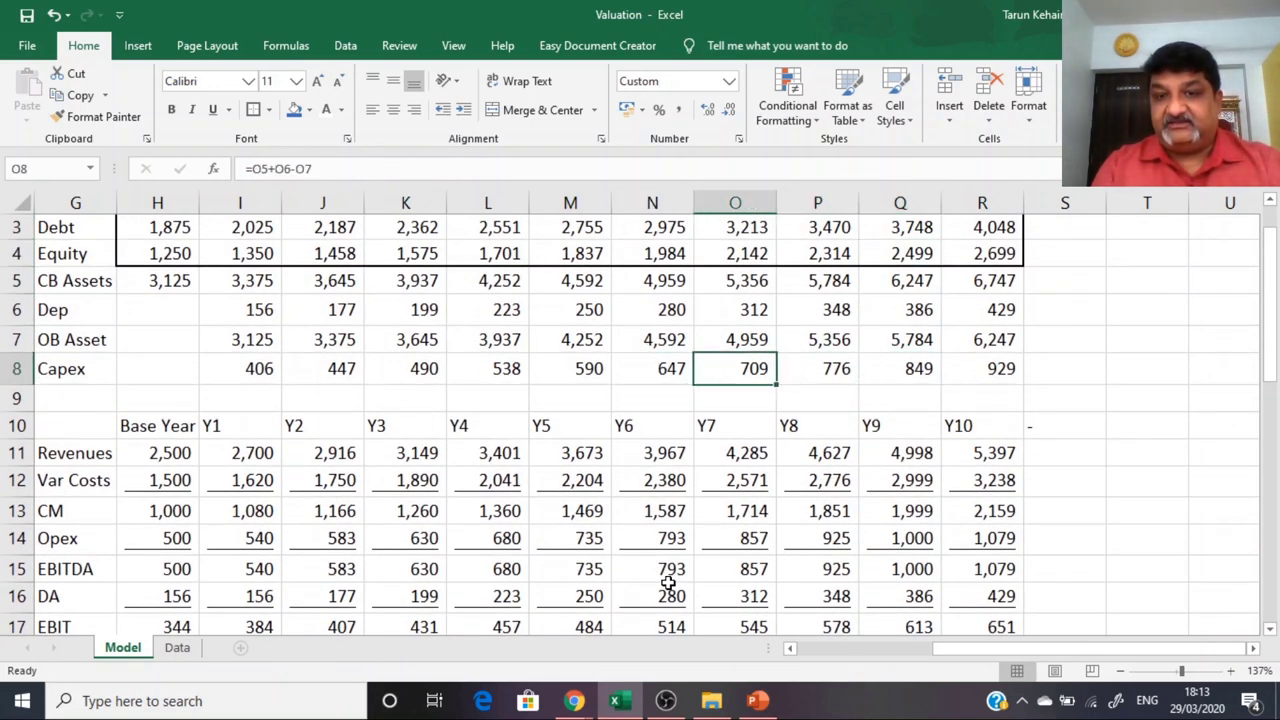
{"action": "key", "text": "Right"}
{"action": "key", "text": "Right"}
{"action": "key", "text": "Right"}
{"action": "key", "text": "Right"}
{"action": "key", "text": "Left"}
{"action": "key", "text": "Left"}
{"action": "key", "text": "Left"}
{"action": "key", "text": "Left"}
{"action": "key", "text": "Left"}
{"action": "key", "text": "Left"}
{"action": "key", "text": "Left"}
{"action": "key", "text": "Left"}
{"action": "key", "text": "Left"}
{"action": "key", "text": "Left"}
{"action": "key", "text": "Left"}
{"action": "key", "text": "Left"}
{"action": "key", "text": "Down"}
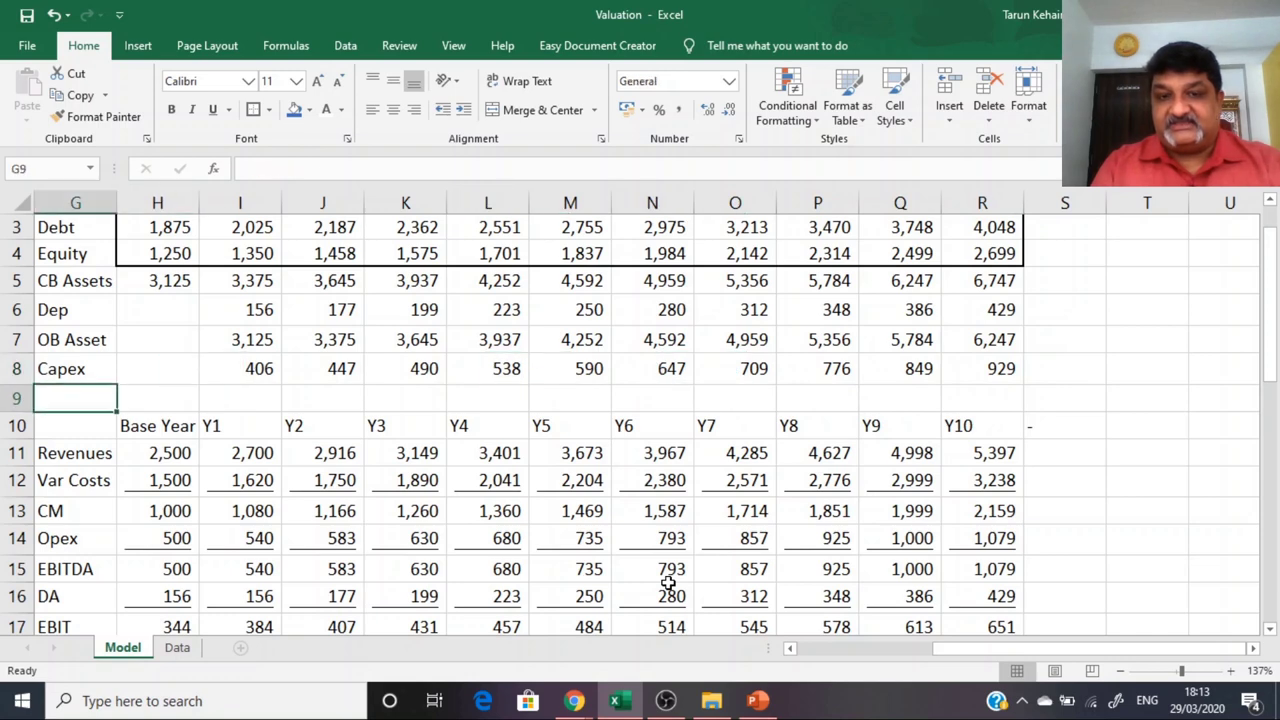
{"action": "key", "text": "Down"}
{"action": "key", "text": "Down"}
{"action": "key", "text": "Down"}
{"action": "key", "text": "Down"}
{"action": "key", "text": "Down"}
{"action": "key", "text": "Down"}
{"action": "key", "text": "Down"}
{"action": "key", "text": "Down"}
{"action": "key", "text": "Down"}
{"action": "key", "text": "Down"}
{"action": "key", "text": "Down"}
{"action": "key", "text": "Down"}
{"action": "key", "text": "Down"}
{"action": "key", "text": "Down"}
{"action": "key", "text": "Down"}
{"action": "key", "text": "Down"}
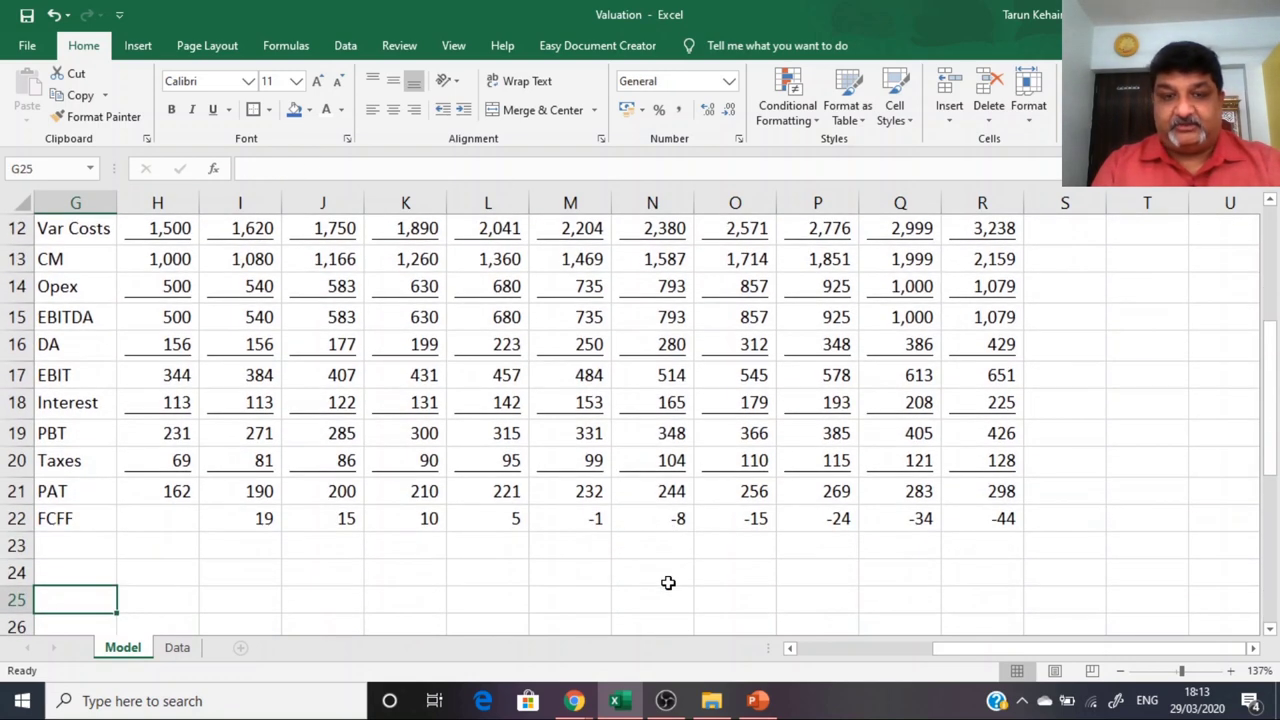
{"action": "key", "text": "Up"}
{"action": "key", "text": "Up"}
{"action": "key", "text": "Up"}
{"action": "key", "text": "Up"}
{"action": "key", "text": "Down"}
{"action": "key", "text": "Down"}
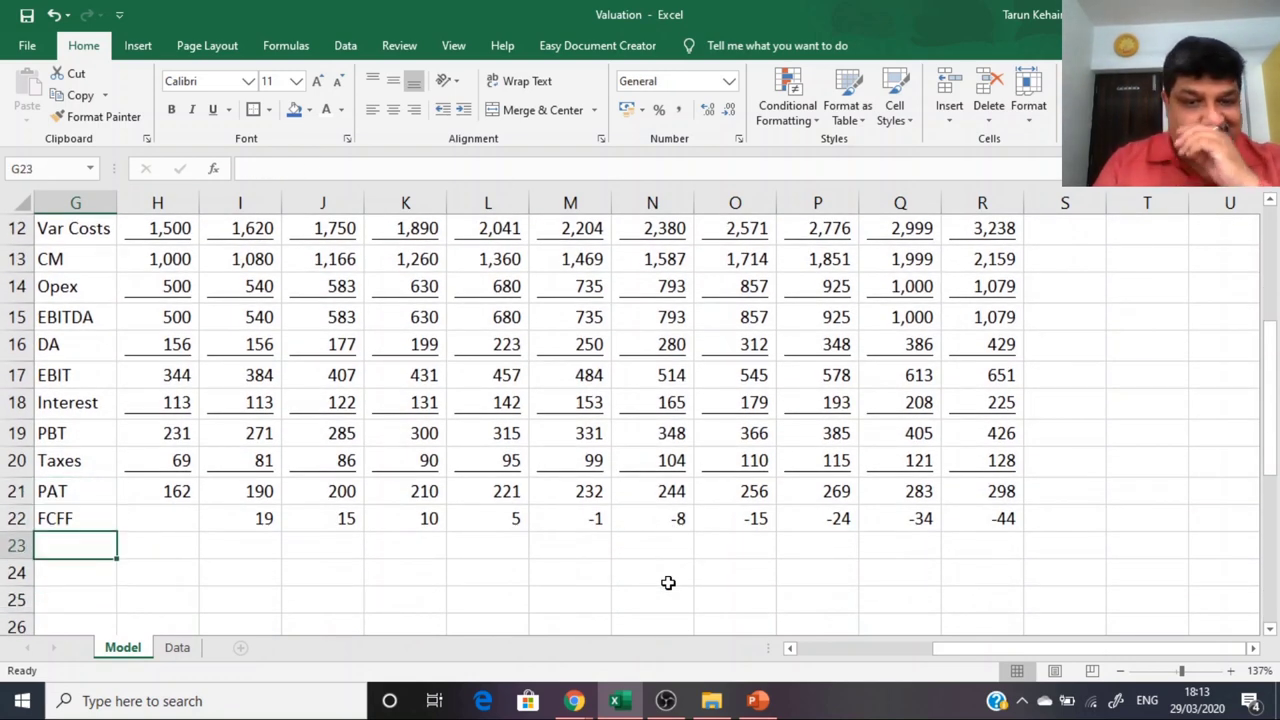
{"action": "key", "text": "Up"}
{"action": "key", "text": "Up"}
{"action": "key", "text": "Up"}
{"action": "key", "text": "Up"}
{"action": "key", "text": "Up"}
{"action": "key", "text": "Up"}
{"action": "key", "text": "Up"}
{"action": "key", "text": "Up"}
{"action": "key", "text": "Up"}
{"action": "key", "text": "Up"}
{"action": "key", "text": "Up"}
{"action": "key", "text": "Up"}
{"action": "key", "text": "Up"}
{"action": "key", "text": "Up"}
{"action": "key", "text": "Up"}
{"action": "key", "text": "Up"}
{"action": "key", "text": "Up"}
{"action": "key", "text": "Up"}
{"action": "key", "text": "Up"}
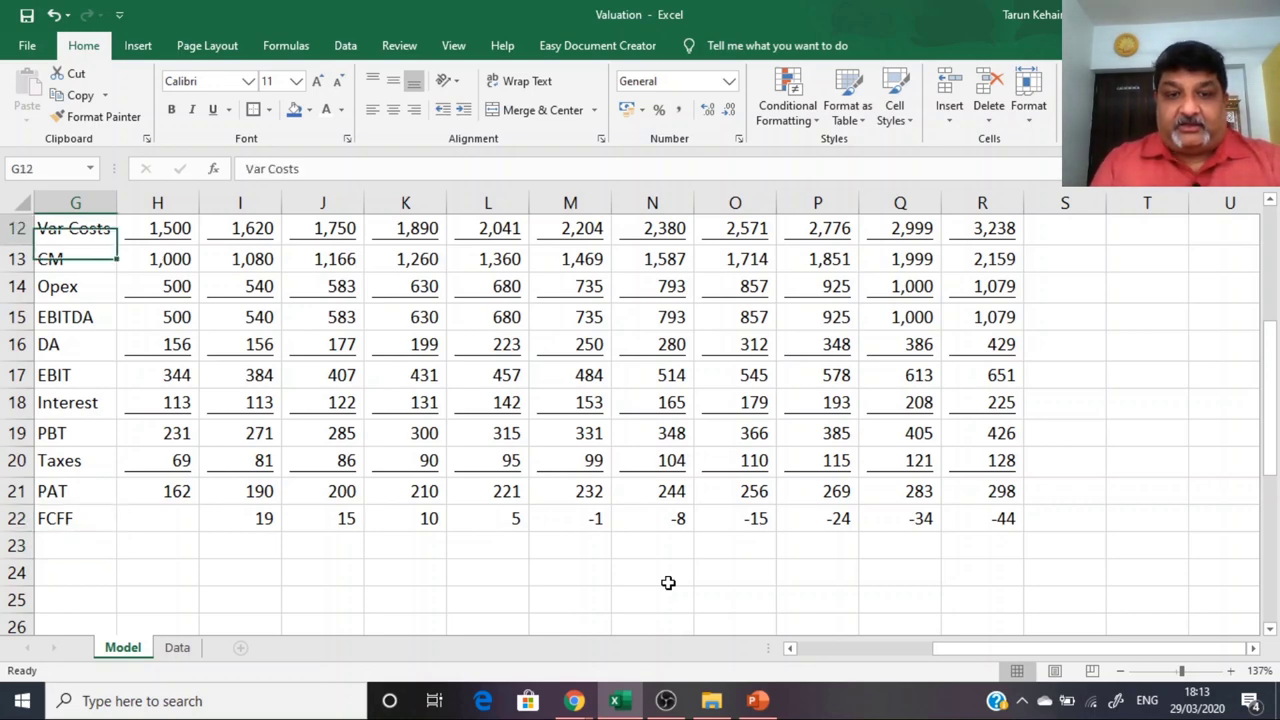
{"action": "key", "text": "Up"}
{"action": "key", "text": "Up"}
{"action": "key", "text": "Up"}
{"action": "key", "text": "Down"}
{"action": "key", "text": "Down"}
{"action": "key", "text": "Down"}
{"action": "key", "text": "Down"}
{"action": "key", "text": "Down"}
{"action": "key", "text": "Down"}
{"action": "key", "text": "Down"}
{"action": "key", "text": "Down"}
{"action": "key", "text": "Down"}
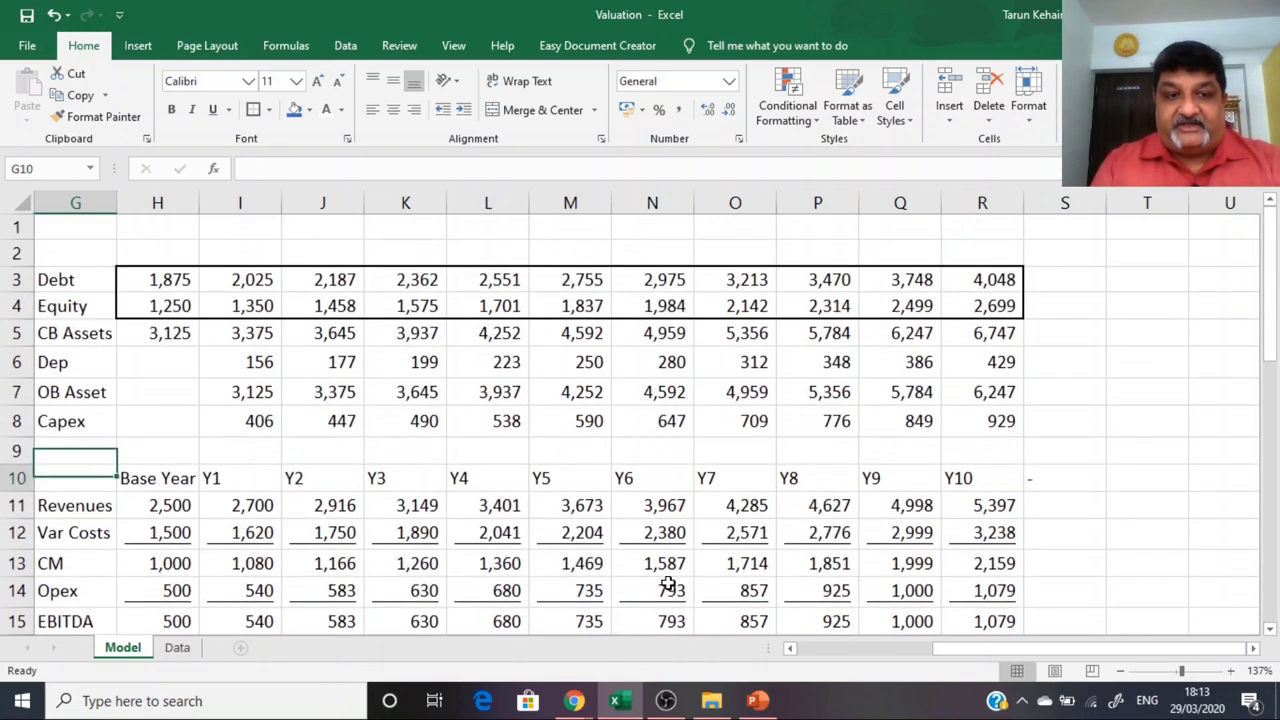
{"action": "key", "text": "Up"}
{"action": "key", "text": "Up"}
{"action": "key", "text": "Right"}
{"action": "key", "text": "Right"}
{"action": "key", "text": "Right"}
{"action": "key", "text": "Right"}
{"action": "key", "text": "Right"}
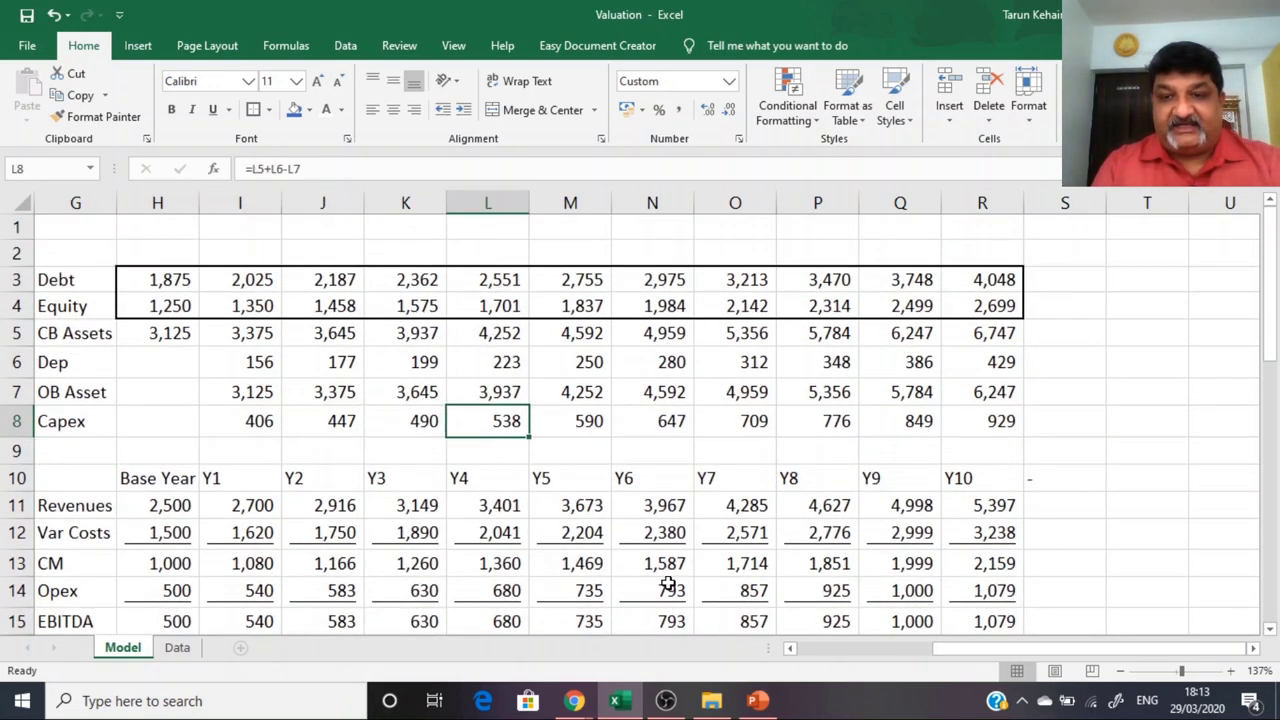
{"action": "key", "text": "Down"}
{"action": "key", "text": "Down"}
{"action": "key", "text": "Down"}
{"action": "key", "text": "Down"}
{"action": "key", "text": "Down"}
{"action": "key", "text": "Down"}
{"action": "key", "text": "Down"}
{"action": "key", "text": "Down"}
{"action": "key", "text": "Down"}
{"action": "key", "text": "Down"}
{"action": "key", "text": "Down"}
{"action": "key", "text": "Down"}
{"action": "key", "text": "Down"}
{"action": "key", "text": "Down"}
{"action": "key", "text": "Down"}
{"action": "key", "text": "Down"}
{"action": "key", "text": "Down"}
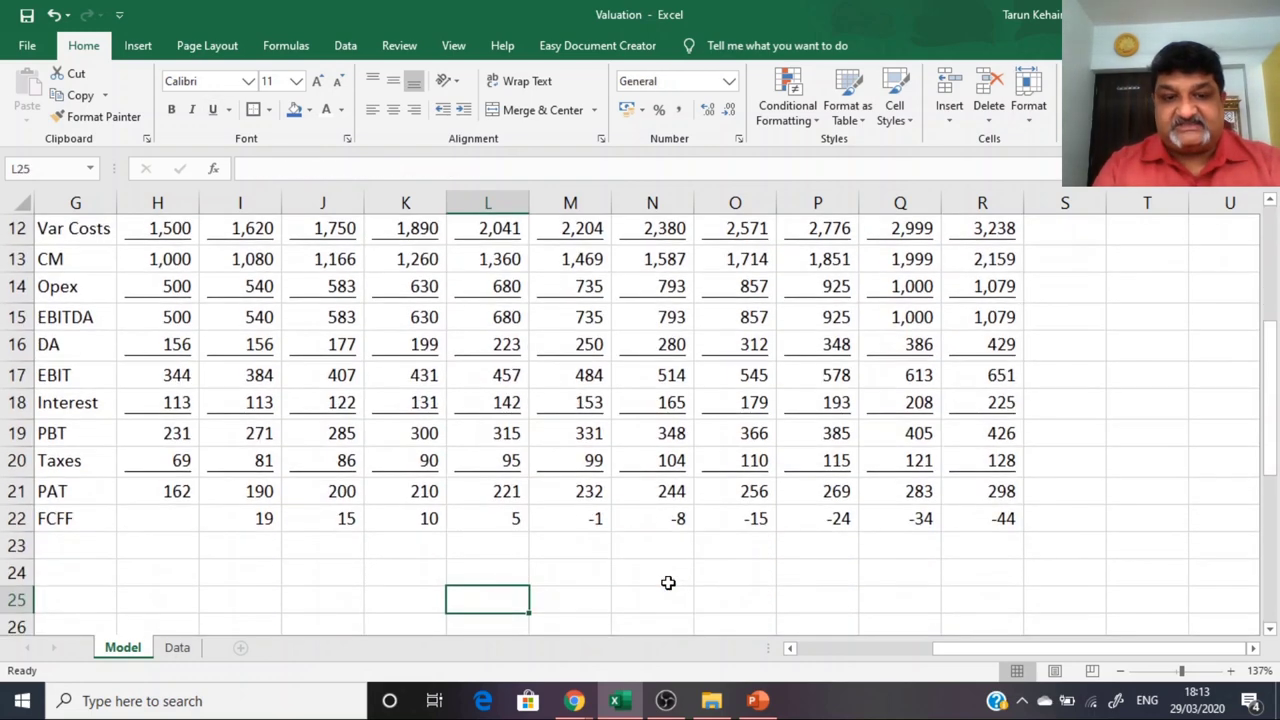
{"action": "left_click_drag", "start_coordinate": [255, 518], "coordinate": [994, 517]}
{"action": "left_click", "coordinate": [771, 565]}
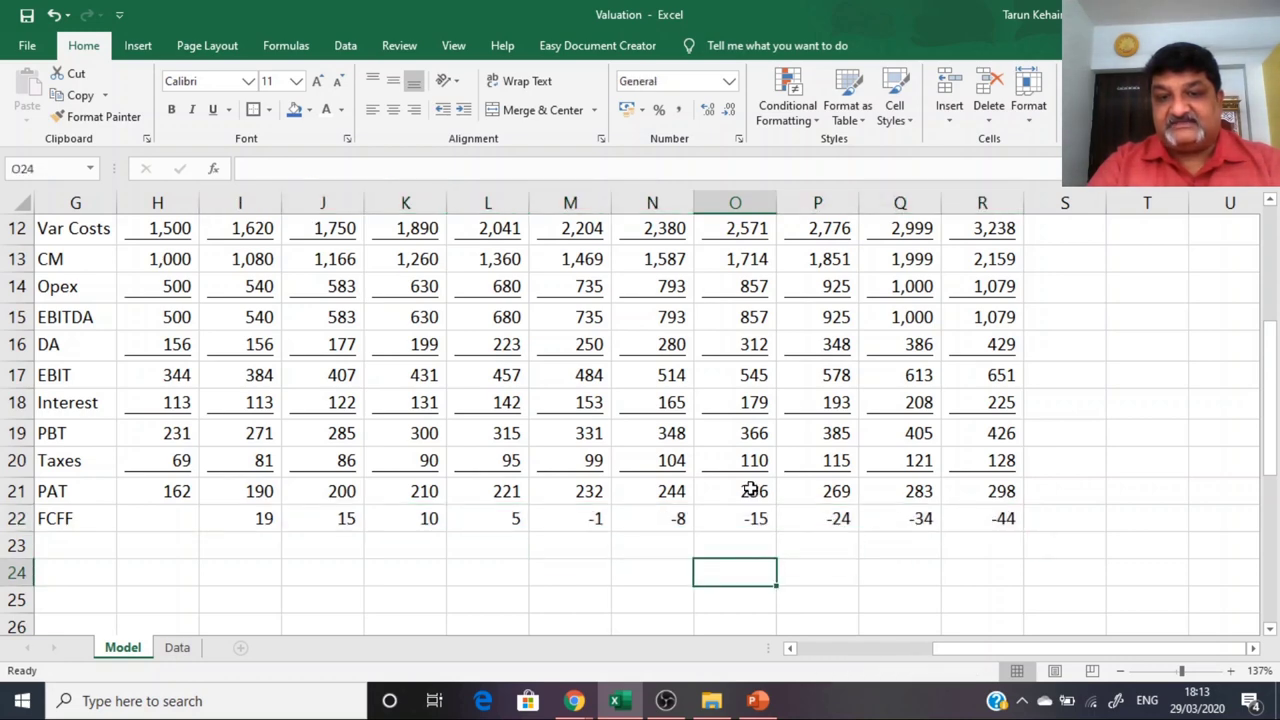
{"action": "scroll", "coordinate": [751, 486], "scroll_direction": "up", "scroll_amount": 3}
{"action": "left_click_drag", "start_coordinate": [259, 369], "coordinate": [1016, 369]}
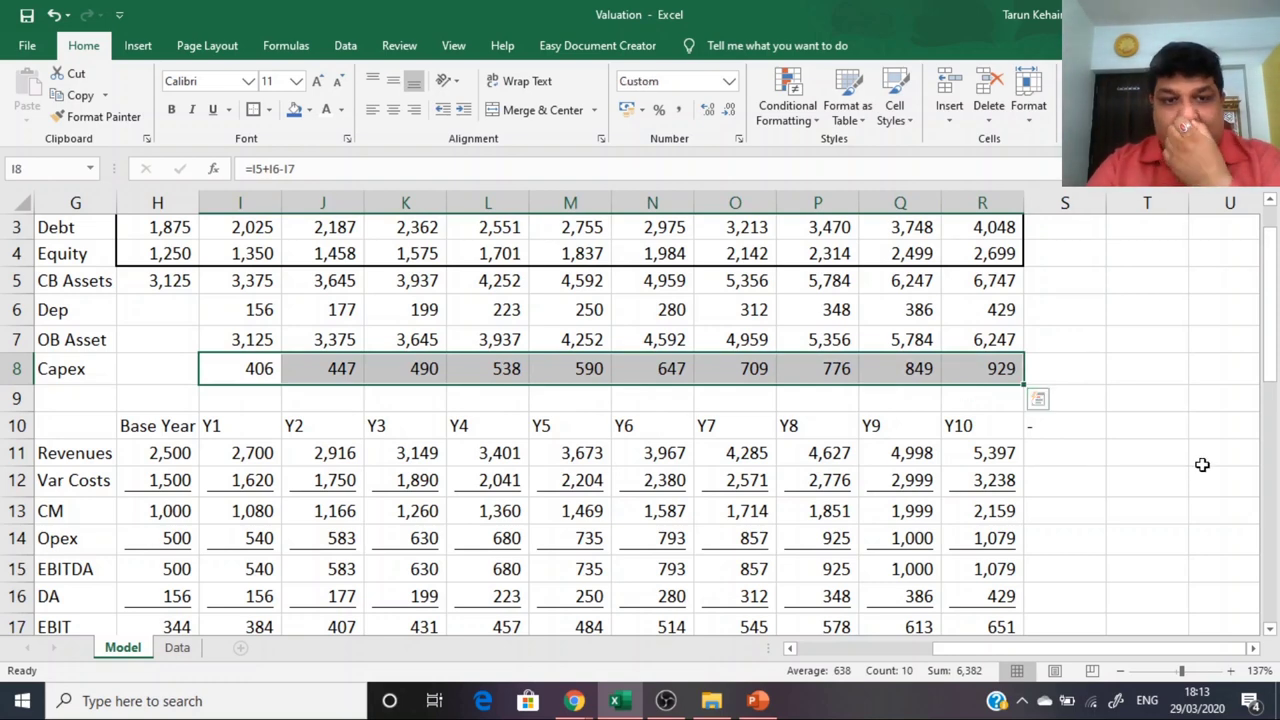
{"action": "scroll", "coordinate": [837, 486], "scroll_direction": "down", "scroll_amount": 3}
{"action": "scroll", "coordinate": [837, 486], "scroll_direction": "up", "scroll_amount": 3}
Step: Change the Useful Lives input in C18 from 10 to 25
{"action": "left_click", "coordinate": [802, 445]}
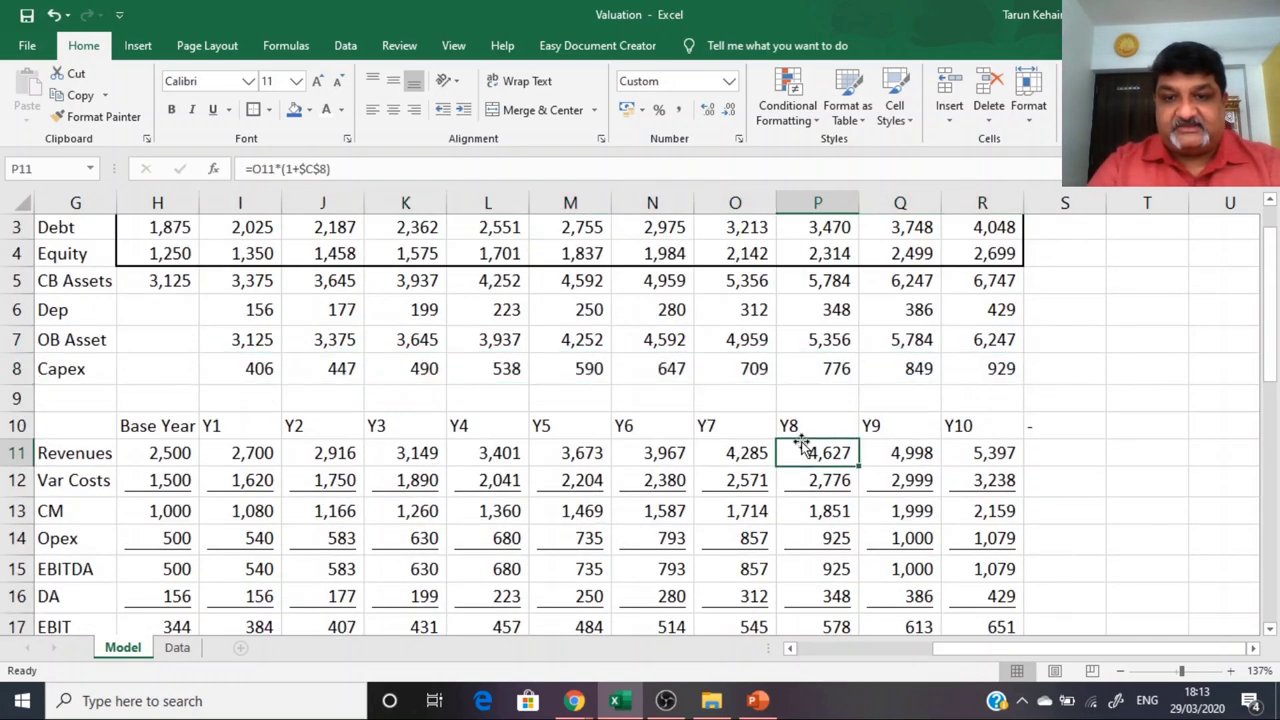
{"action": "key", "text": "Left"}
{"action": "key", "text": "Left"}
{"action": "key", "text": "Left"}
{"action": "key", "text": "Left"}
{"action": "key", "text": "Left"}
{"action": "key", "text": "Left"}
{"action": "key", "text": "Left"}
{"action": "key", "text": "Left"}
{"action": "key", "text": "Home"}
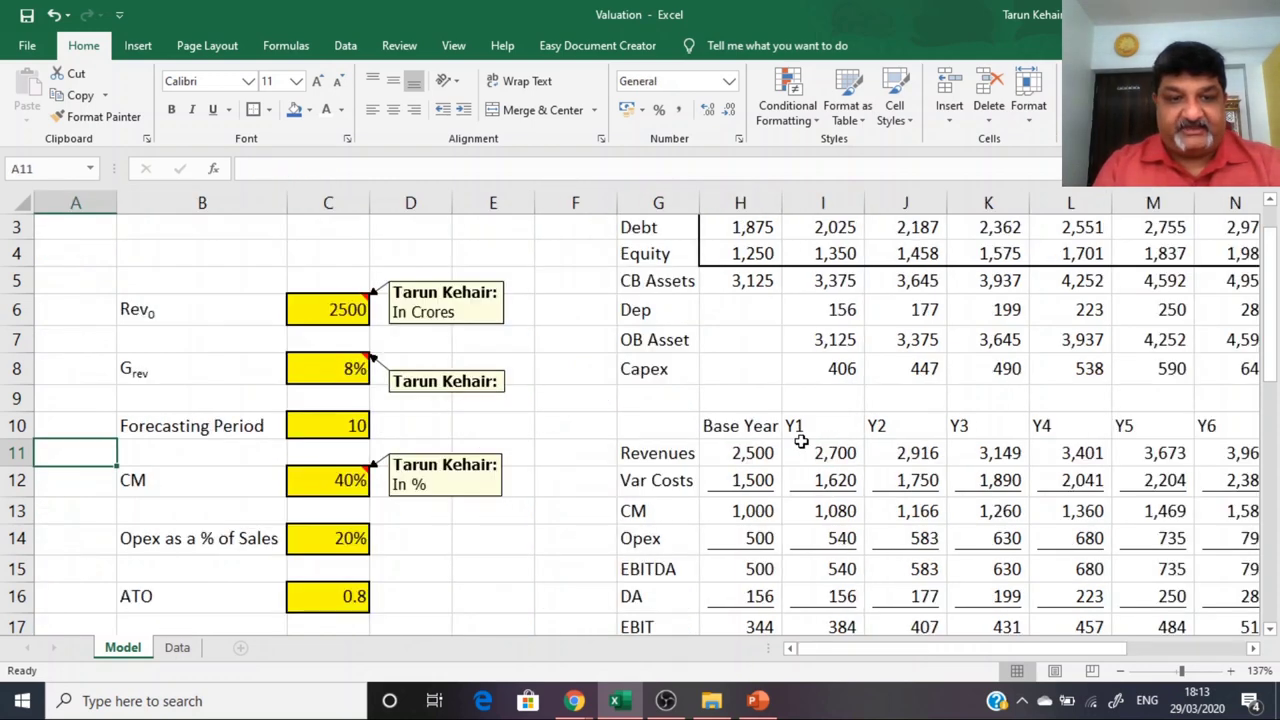
{"action": "key", "text": "Right"}
{"action": "key", "text": "Right"}
{"action": "key", "text": "Down"}
{"action": "key", "text": "Down"}
{"action": "key", "text": "Down"}
{"action": "key", "text": "Down"}
{"action": "key", "text": "Down"}
{"action": "key", "text": "Down"}
{"action": "key", "text": "Down"}
{"action": "key", "text": "Down"}
{"action": "key", "text": "Down"}
{"action": "key", "text": "Down"}
{"action": "key", "text": "Down"}
{"action": "key", "text": "Home"}
{"action": "key", "text": "Up"}
{"action": "key", "text": "Up"}
{"action": "key", "text": "Right"}
{"action": "key", "text": "Right"}
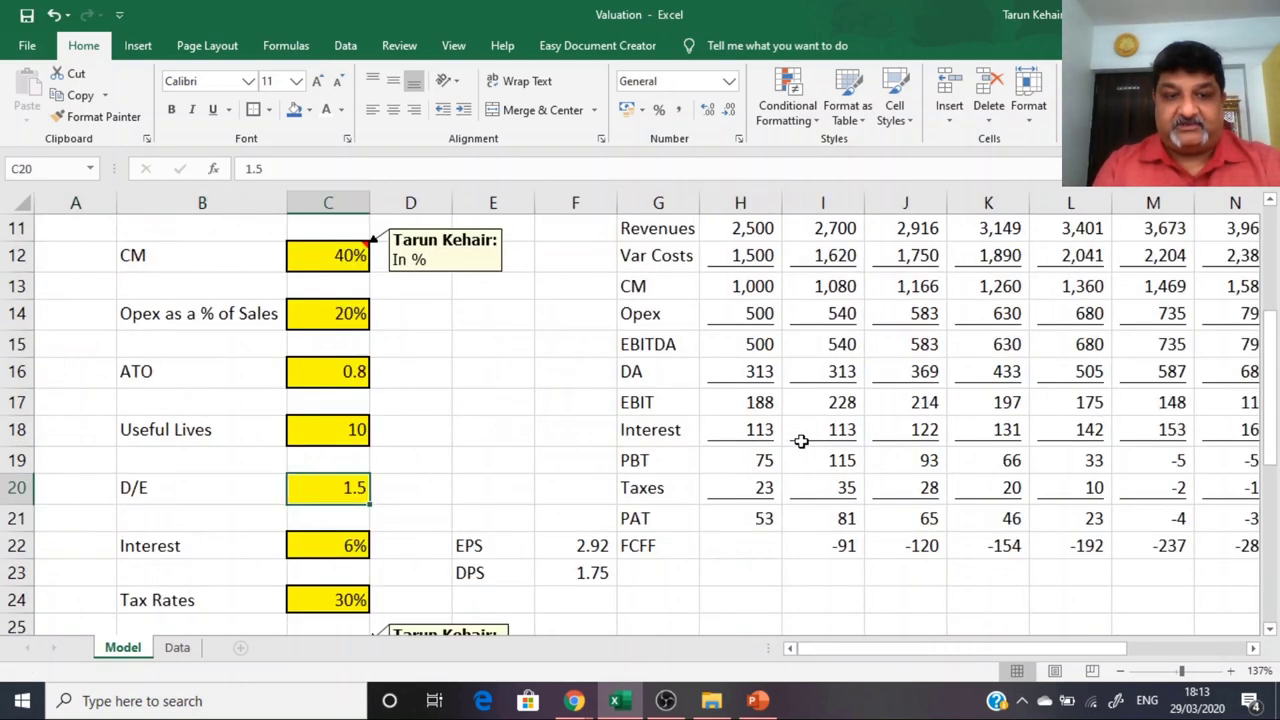
{"action": "key", "text": "Down"}
{"action": "key", "text": "Down"}
{"action": "key", "text": "Down"}
{"action": "key", "text": "Up"}
{"action": "key", "text": "Up"}
{"action": "key", "text": "Up"}
{"action": "key", "text": "Up"}
{"action": "key", "text": "Up"}
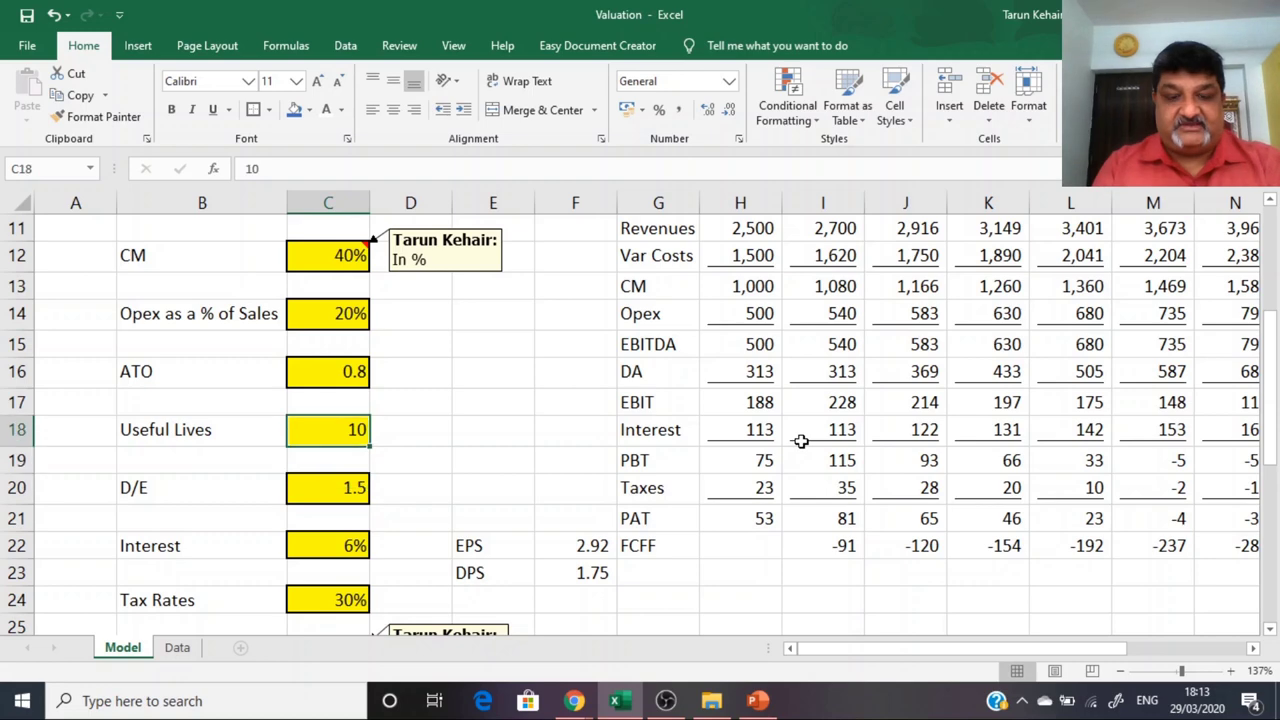
{"action": "type", "text": "25"}
{"action": "key", "text": "Return"}
Step: Review the recalculated PBT, Capex and FCFF rows out to Y10
{"action": "key", "text": "Right"}
{"action": "key", "text": "Right"}
{"action": "key", "text": "Right"}
{"action": "key", "text": "Right"}
{"action": "key", "text": "Right"}
{"action": "key", "text": "Right"}
{"action": "key", "text": "Right"}
{"action": "key", "text": "Right"}
{"action": "key", "text": "Right"}
{"action": "key", "text": "Right"}
{"action": "key", "text": "Right"}
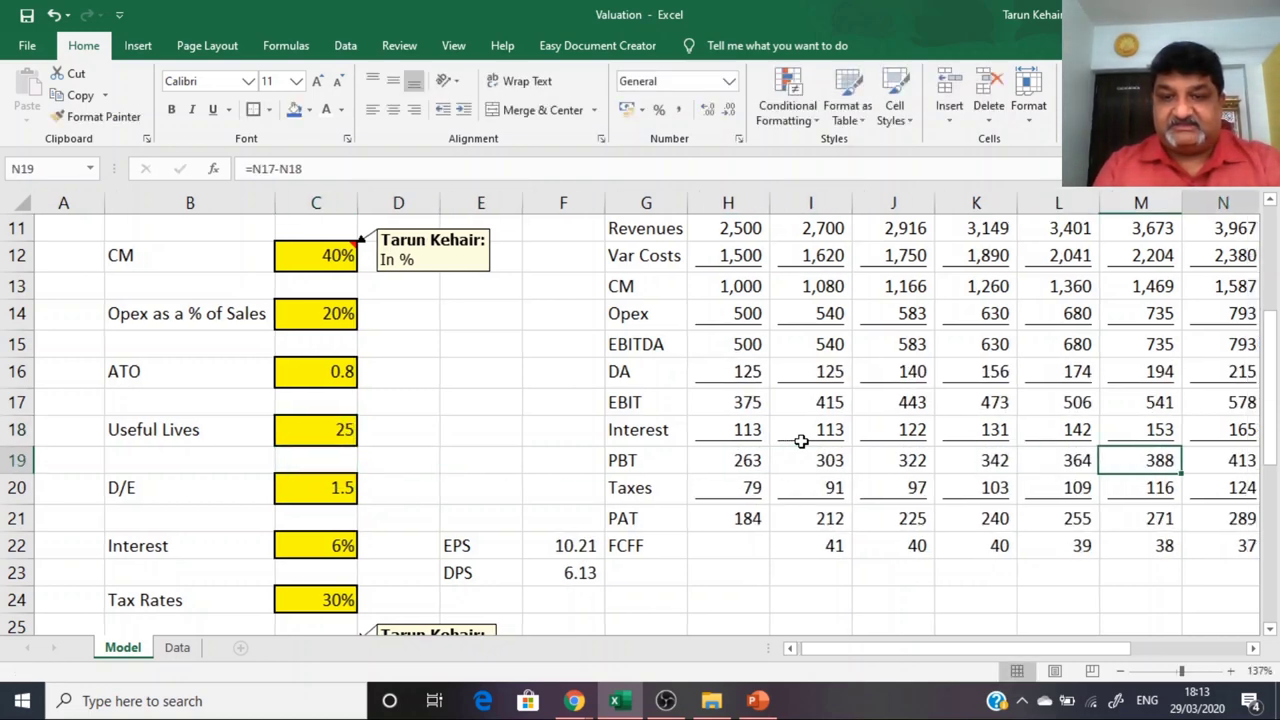
{"action": "key", "text": "Right"}
{"action": "key", "text": "Right"}
{"action": "key", "text": "Right"}
{"action": "key", "text": "Right"}
{"action": "key", "text": "Right"}
{"action": "key", "text": "Right"}
{"action": "key", "text": "Down"}
{"action": "key", "text": "Down"}
{"action": "key", "text": "Down"}
{"action": "key", "text": "Left"}
{"action": "key", "text": "Left"}
{"action": "key", "text": "Left"}
{"action": "key", "text": "Left"}
{"action": "key", "text": "Left"}
{"action": "key", "text": "Left"}
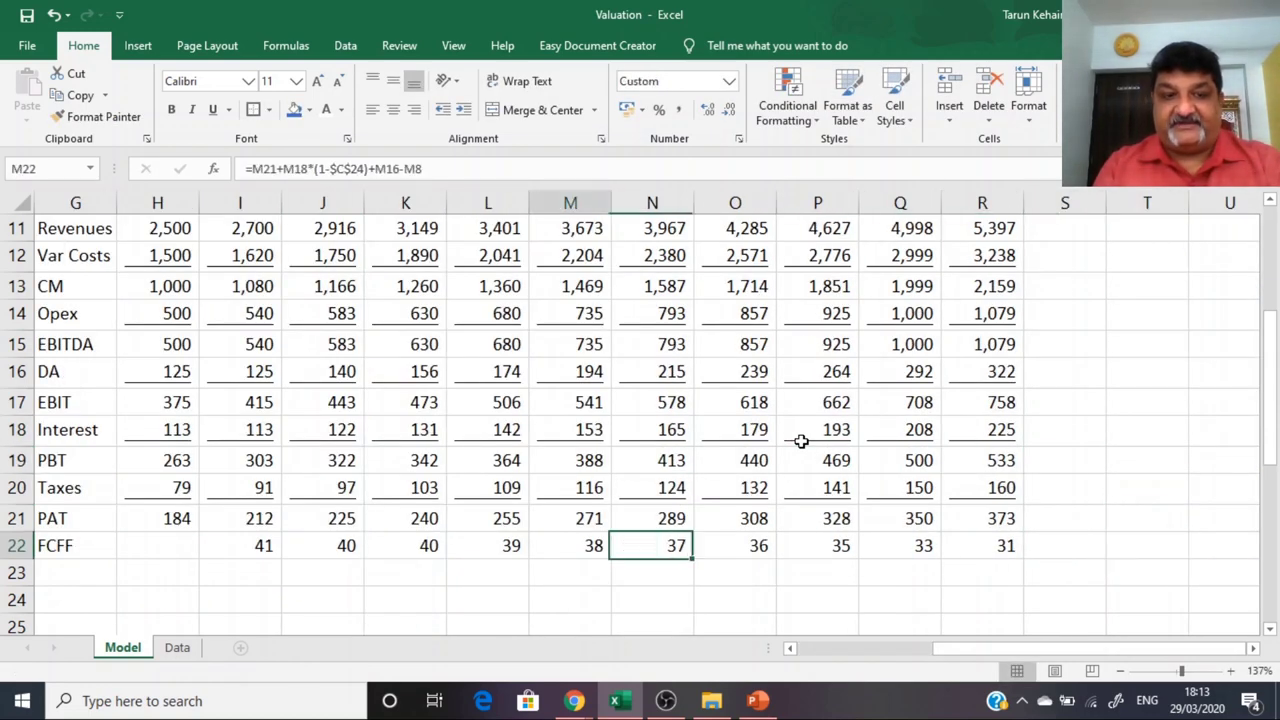
{"action": "key", "text": "Left"}
{"action": "key", "text": "Left"}
{"action": "key", "text": "Left"}
{"action": "key", "text": "Left"}
{"action": "key", "text": "Left"}
{"action": "key", "text": "Left"}
{"action": "key", "text": "Left"}
{"action": "key", "text": "Left"}
{"action": "key", "text": "Left"}
{"action": "key", "text": "Left"}
{"action": "key", "text": "Left"}
{"action": "key", "text": "Left"}
{"action": "key", "text": "Right"}
{"action": "key", "text": "Right"}
{"action": "key", "text": "Right"}
{"action": "key", "text": "Left"}
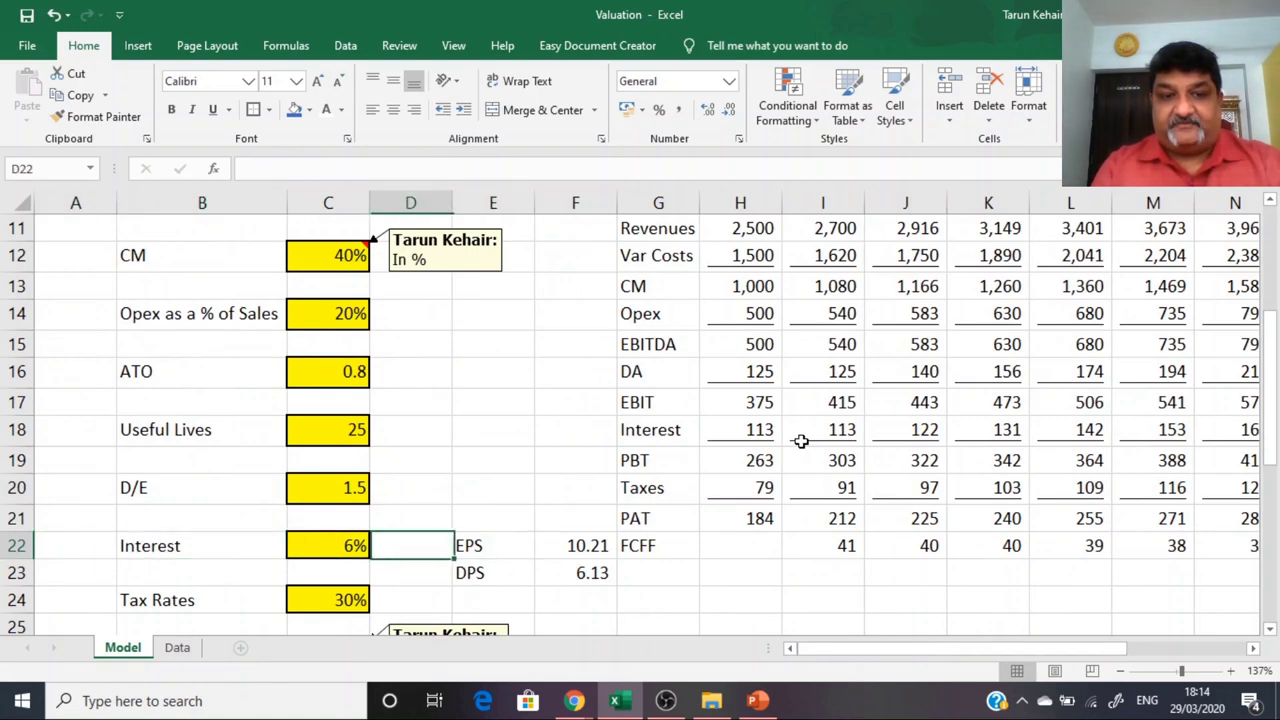
{"action": "key", "text": "Left"}
{"action": "key", "text": "Up"}
{"action": "key", "text": "Up"}
{"action": "key", "text": "Up"}
{"action": "key", "text": "Up"}
{"action": "key", "text": "Right"}
{"action": "key", "text": "Right"}
{"action": "key", "text": "Right"}
{"action": "key", "text": "Right"}
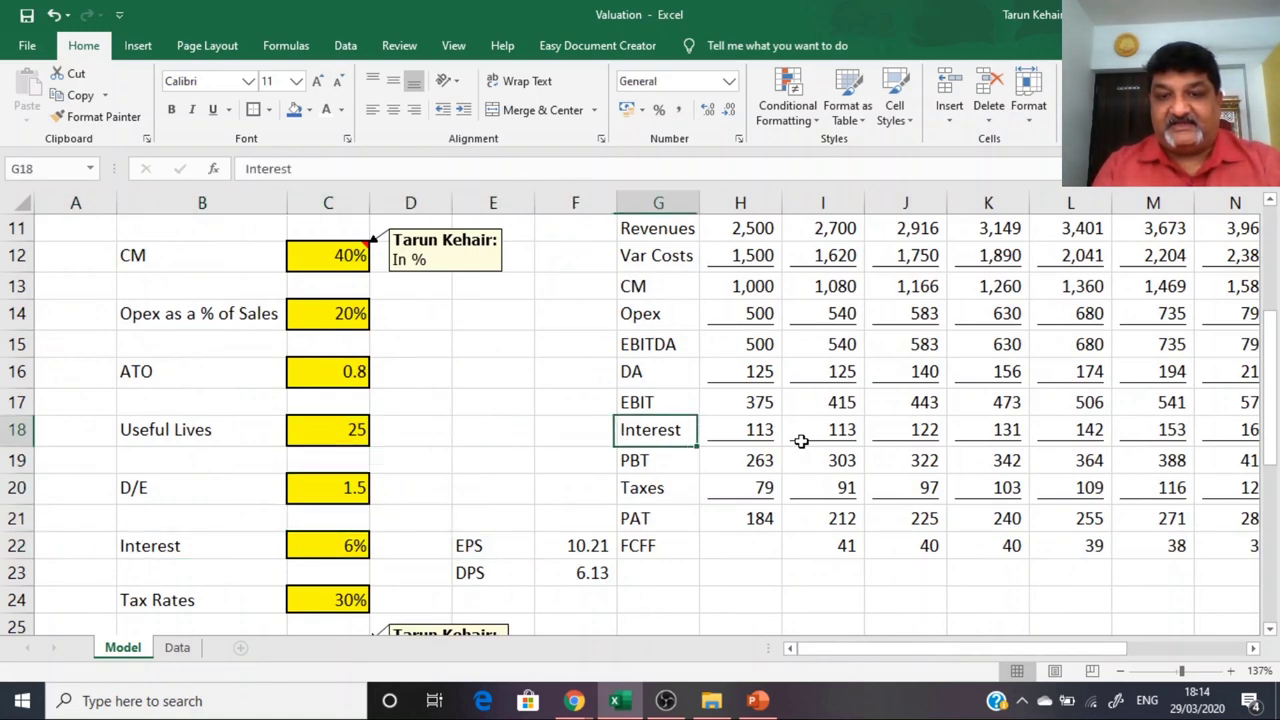
{"action": "key", "text": "Right"}
{"action": "key", "text": "Up"}
{"action": "key", "text": "Up"}
{"action": "key", "text": "Up"}
{"action": "key", "text": "Up"}
{"action": "key", "text": "Up"}
{"action": "key", "text": "Up"}
{"action": "key", "text": "Up"}
{"action": "key", "text": "Up"}
{"action": "key", "text": "Up"}
{"action": "key", "text": "Up"}
{"action": "key", "text": "Up"}
{"action": "key", "text": "Up"}
{"action": "key", "text": "Up"}
{"action": "key", "text": "Up"}
{"action": "key", "text": "Down"}
{"action": "key", "text": "Down"}
{"action": "key", "text": "Down"}
{"action": "key", "text": "Down"}
{"action": "key", "text": "Right"}
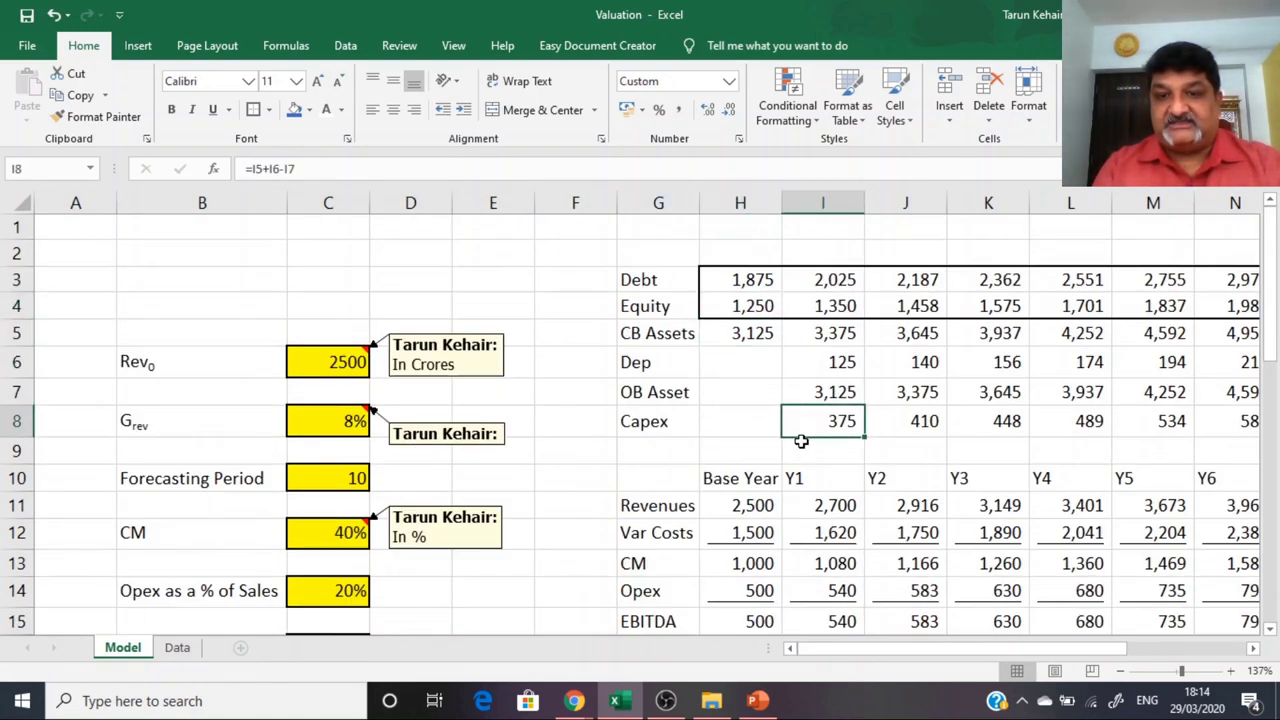
{"action": "key", "text": "Right"}
{"action": "key", "text": "Right"}
{"action": "key", "text": "Right"}
{"action": "key", "text": "Right"}
{"action": "key", "text": "Right"}
{"action": "key", "text": "Right"}
{"action": "key", "text": "Right"}
{"action": "key", "text": "Right"}
{"action": "key", "text": "Right"}
{"action": "key", "text": "Right"}
{"action": "key", "text": "Right"}
{"action": "key", "text": "Right"}
{"action": "key", "text": "Right"}
{"action": "key", "text": "Right"}
{"action": "key", "text": "Right"}
{"action": "key", "text": "Right"}
{"action": "key", "text": "Right"}
{"action": "key", "text": "Left"}
{"action": "key", "text": "Left"}
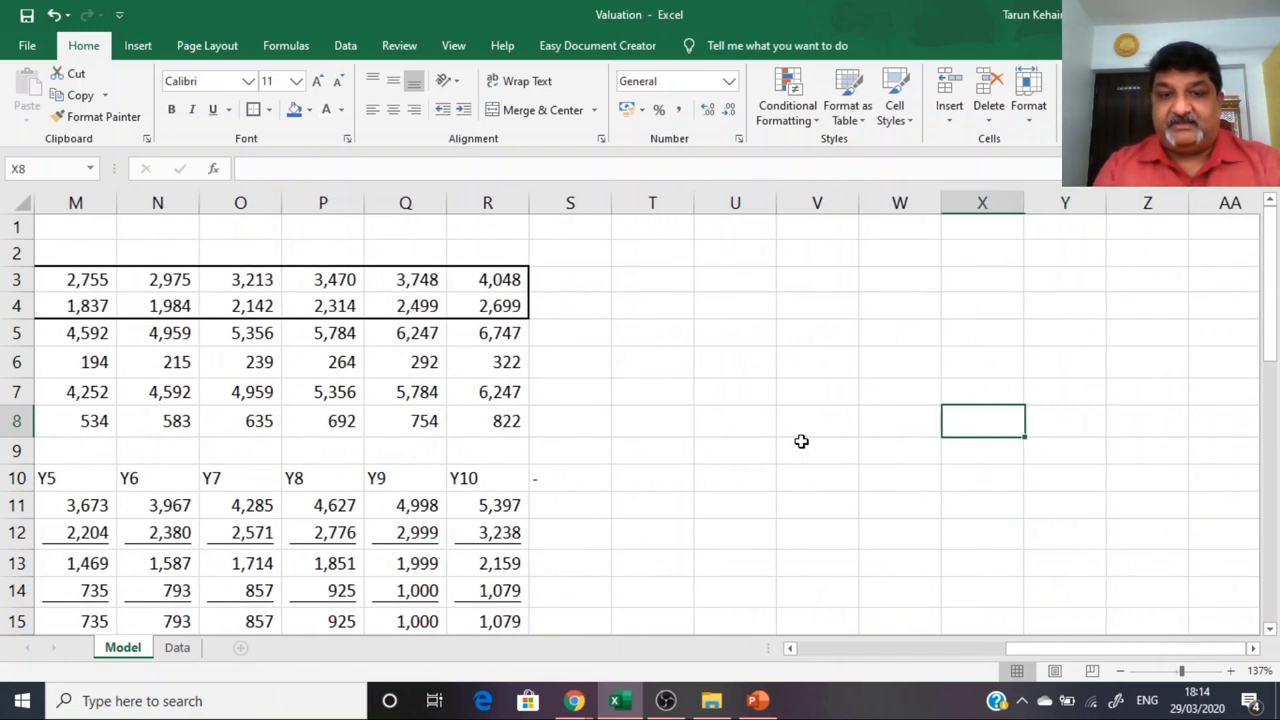
{"action": "key", "text": "Left"}
{"action": "key", "text": "Left"}
{"action": "key", "text": "Left"}
{"action": "key", "text": "Left"}
{"action": "key", "text": "Left"}
{"action": "key", "text": "Left"}
{"action": "key", "text": "Down"}
{"action": "key", "text": "Down"}
{"action": "key", "text": "Down"}
{"action": "key", "text": "Down"}
{"action": "key", "text": "Down"}
{"action": "key", "text": "Down"}
{"action": "key", "text": "Down"}
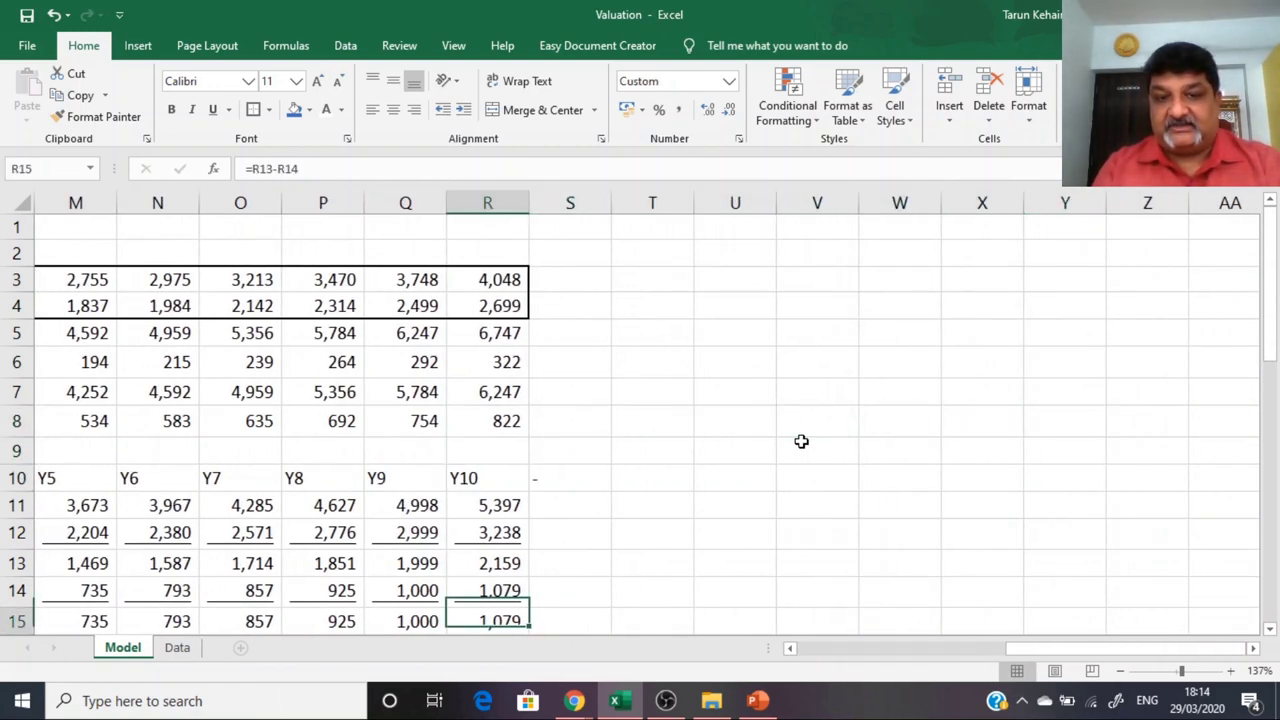
{"action": "key", "text": "Down"}
{"action": "key", "text": "Down"}
{"action": "key", "text": "Down"}
{"action": "key", "text": "Down"}
{"action": "key", "text": "Down"}
{"action": "key", "text": "Down"}
{"action": "key", "text": "Down"}
{"action": "key", "text": "Left"}
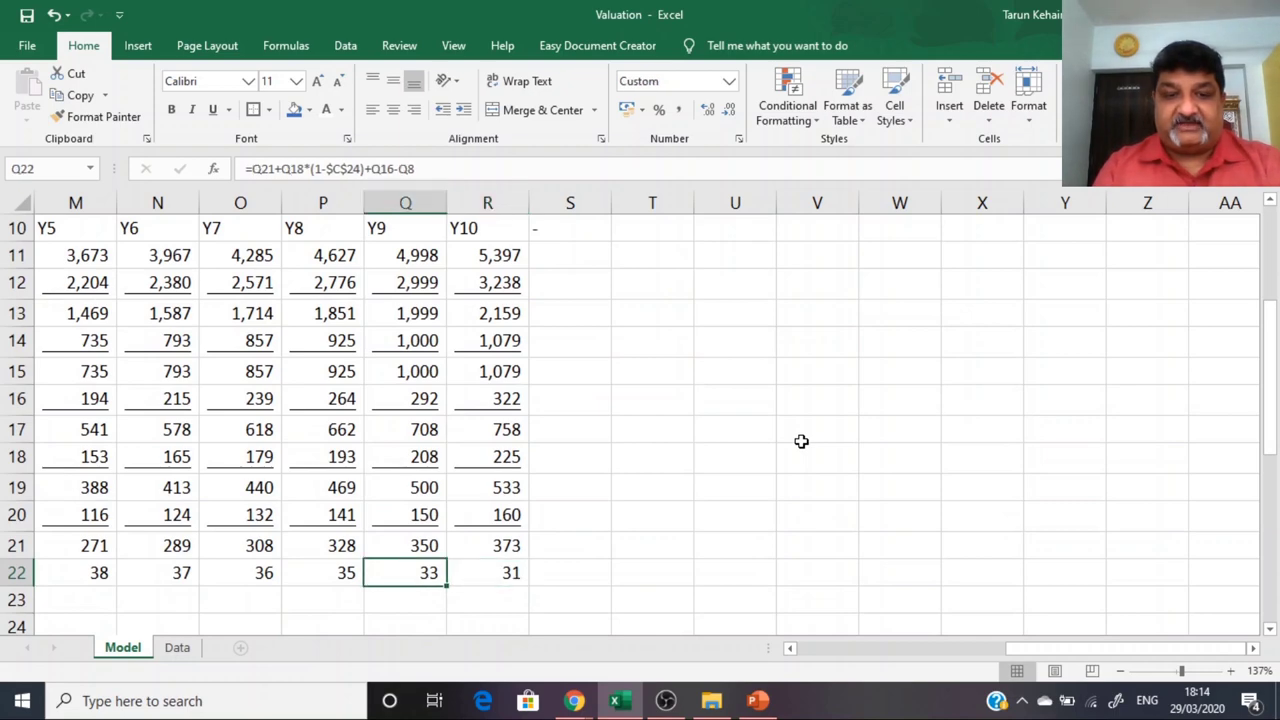
{"action": "key", "text": "Left"}
{"action": "key", "text": "Left"}
{"action": "key", "text": "Left"}
{"action": "key", "text": "Left"}
{"action": "key", "text": "Left"}
{"action": "key", "text": "Left"}
{"action": "key", "text": "Left"}
{"action": "key", "text": "Left"}
{"action": "key", "text": "Left"}
{"action": "key", "text": "Left"}
{"action": "key", "text": "Left"}
{"action": "key", "text": "Left"}
{"action": "key", "text": "Left"}
{"action": "key", "text": "Left"}
{"action": "key", "text": "Left"}
{"action": "key", "text": "Left"}
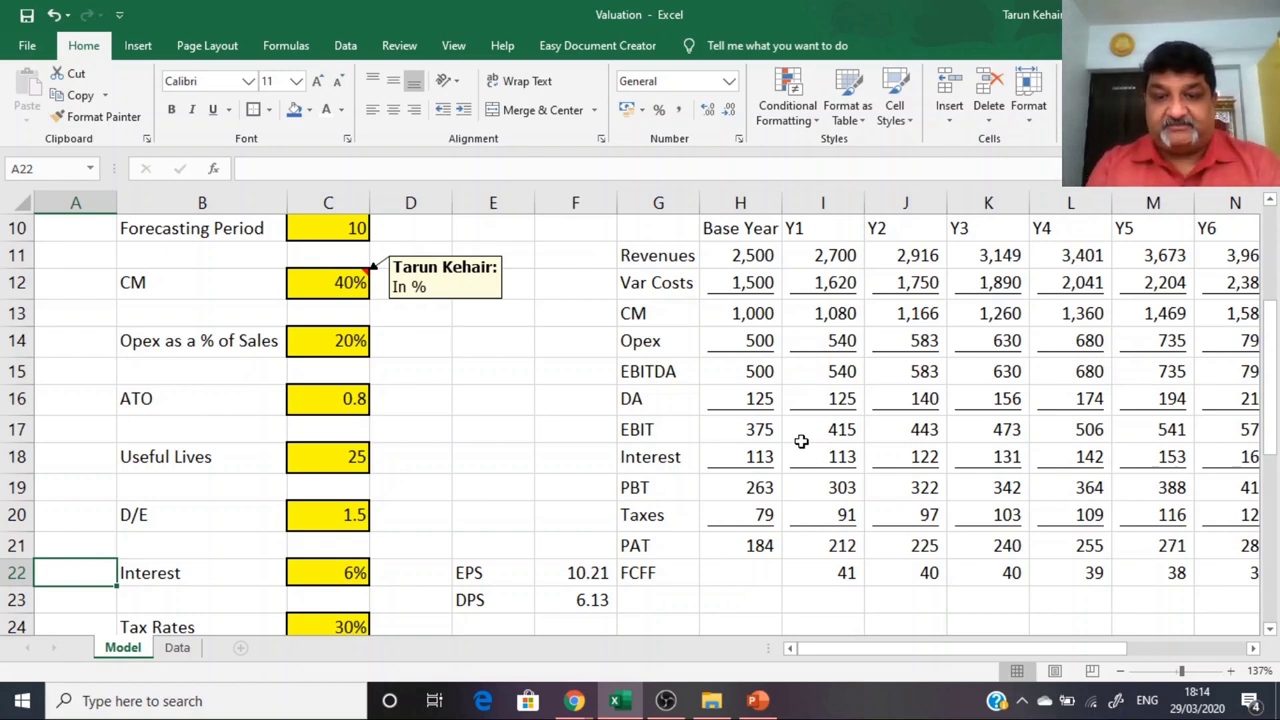
Step: Recheck the now-positive FCFF values and go to G23 below the FCFF label
{"action": "key", "text": "Down"}
{"action": "key", "text": "Down"}
{"action": "key", "text": "Down"}
{"action": "key", "text": "Right"}
{"action": "key", "text": "Right"}
{"action": "key", "text": "Right"}
{"action": "key", "text": "Right"}
{"action": "key", "text": "Right"}
{"action": "key", "text": "Right"}
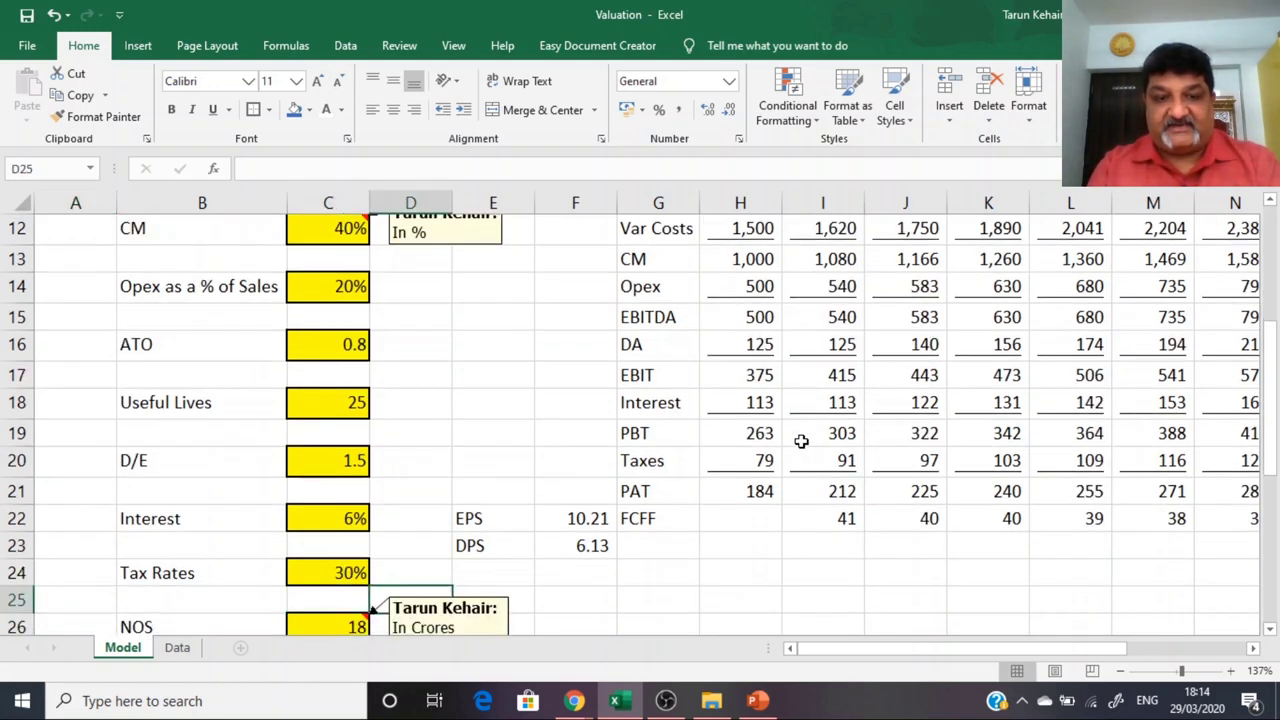
{"action": "key", "text": "Right"}
{"action": "key", "text": "Right"}
{"action": "key", "text": "Right"}
{"action": "key", "text": "Up"}
{"action": "key", "text": "Up"}
{"action": "key", "text": "Up"}
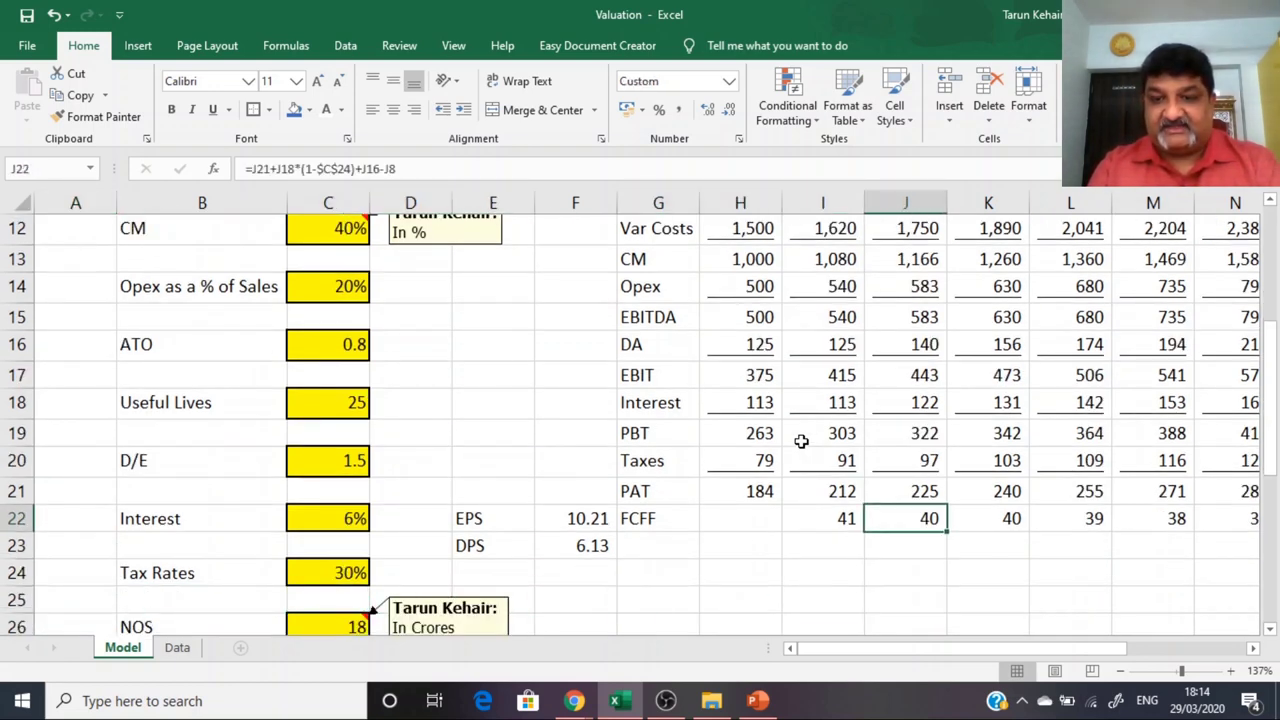
{"action": "key", "text": "Right"}
{"action": "key", "text": "Right"}
{"action": "key", "text": "Right"}
{"action": "key", "text": "Right"}
{"action": "key", "text": "Right"}
{"action": "key", "text": "Right"}
{"action": "key", "text": "Right"}
{"action": "key", "text": "Right"}
{"action": "key", "text": "Right"}
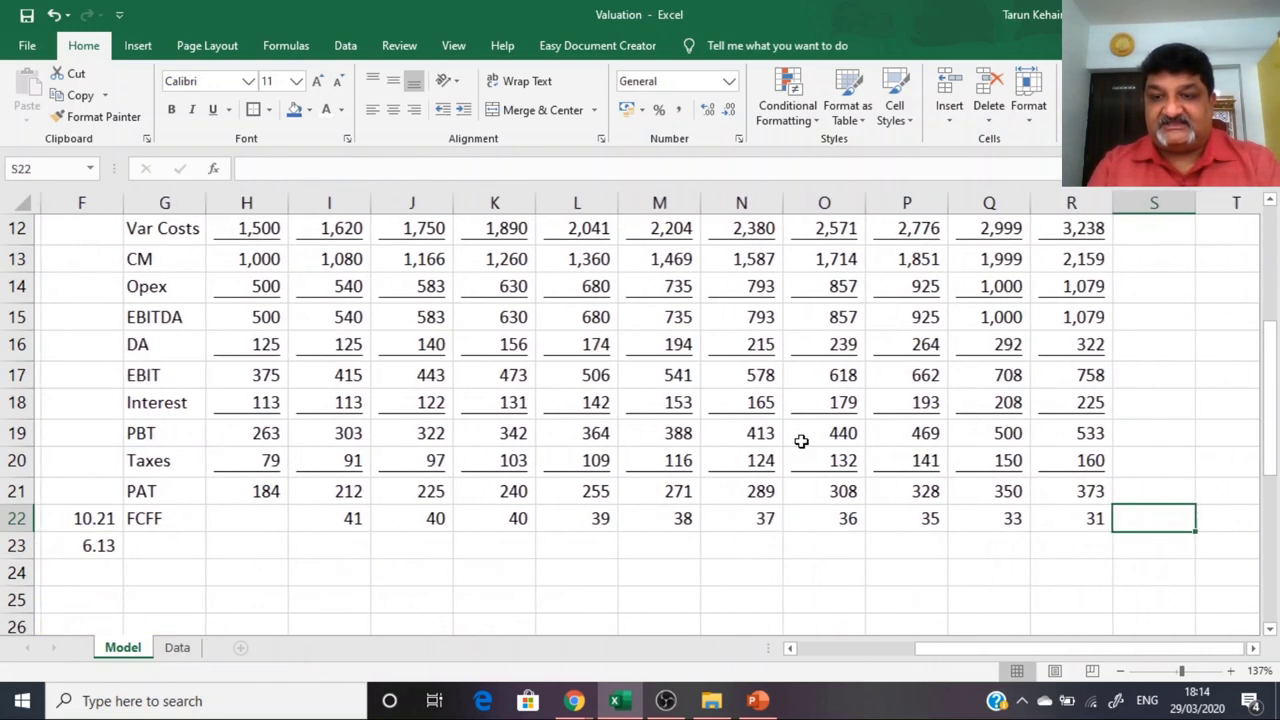
{"action": "key", "text": "Left"}
{"action": "key", "text": "Left"}
{"action": "key", "text": "Up"}
{"action": "key", "text": "Up"}
{"action": "key", "text": "Up"}
{"action": "key", "text": "Up"}
{"action": "key", "text": "Up"}
{"action": "key", "text": "Up"}
{"action": "key", "text": "Up"}
{"action": "key", "text": "Up"}
{"action": "key", "text": "Up"}
{"action": "key", "text": "Up"}
{"action": "key", "text": "Up"}
{"action": "key", "text": "Up"}
{"action": "key", "text": "Up"}
{"action": "key", "text": "Up"}
{"action": "key", "text": "Up"}
{"action": "key", "text": "Up"}
{"action": "key", "text": "Up"}
{"action": "key", "text": "Up"}
{"action": "key", "text": "Up"}
{"action": "key", "text": "Up"}
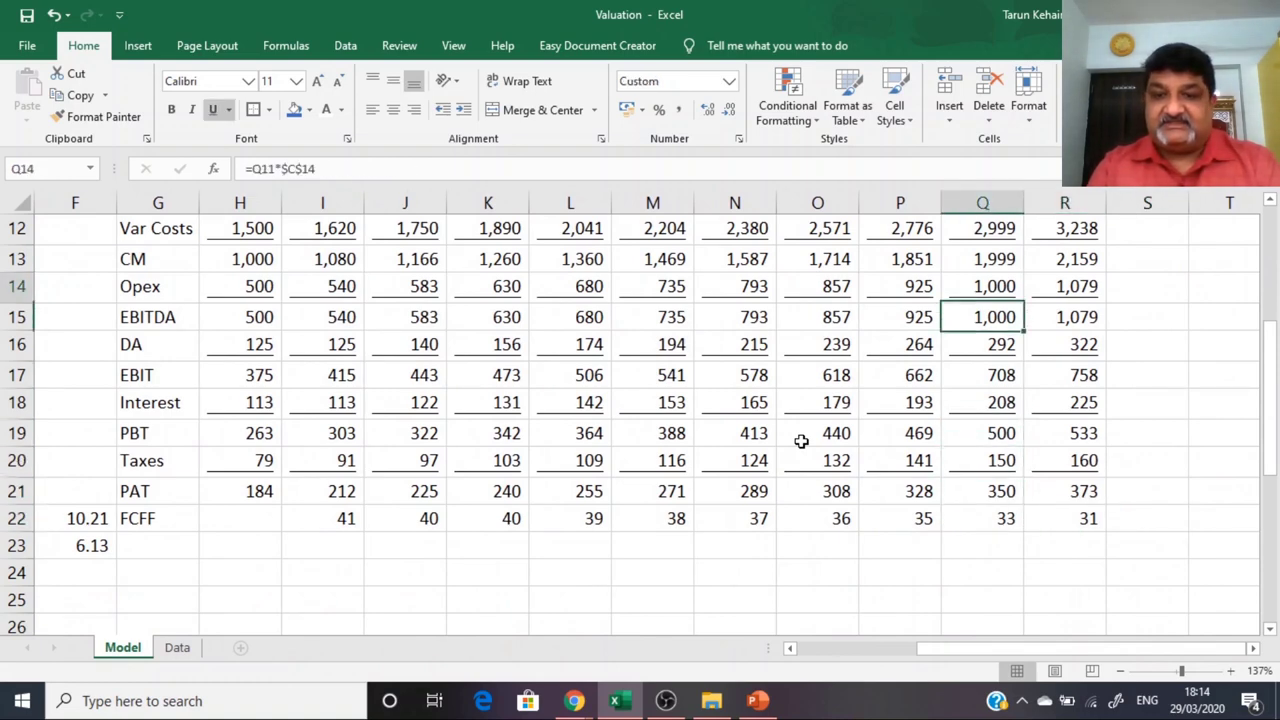
{"action": "key", "text": "Down"}
{"action": "key", "text": "Down"}
{"action": "key", "text": "Down"}
{"action": "key", "text": "Down"}
{"action": "key", "text": "Down"}
{"action": "key", "text": "Down"}
{"action": "key", "text": "Down"}
{"action": "key", "text": "Down"}
{"action": "key", "text": "Down"}
{"action": "key", "text": "Down"}
{"action": "key", "text": "Down"}
{"action": "key", "text": "Down"}
{"action": "key", "text": "Down"}
{"action": "key", "text": "Down"}
{"action": "key", "text": "Down"}
{"action": "key", "text": "Down"}
{"action": "key", "text": "Down"}
{"action": "key", "text": "Down"}
{"action": "key", "text": "Down"}
{"action": "key", "text": "Down"}
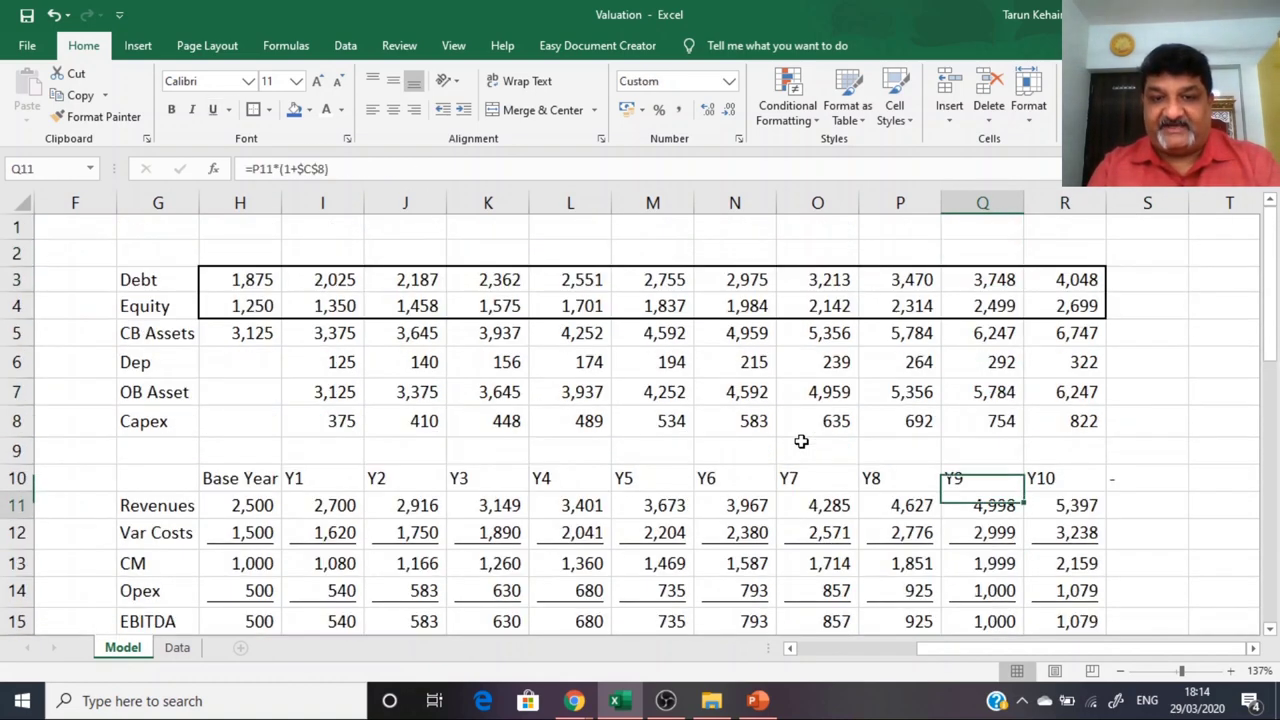
{"action": "key", "text": "Left"}
{"action": "key", "text": "Left"}
{"action": "key", "text": "Left"}
{"action": "key", "text": "Left"}
{"action": "key", "text": "Left"}
{"action": "key", "text": "Left"}
{"action": "key", "text": "Left"}
{"action": "key", "text": "Left"}
{"action": "key", "text": "Left"}
{"action": "key", "text": "Left"}
{"action": "key", "text": "Up"}
{"action": "key", "text": "Up"}
{"action": "key", "text": "Up"}
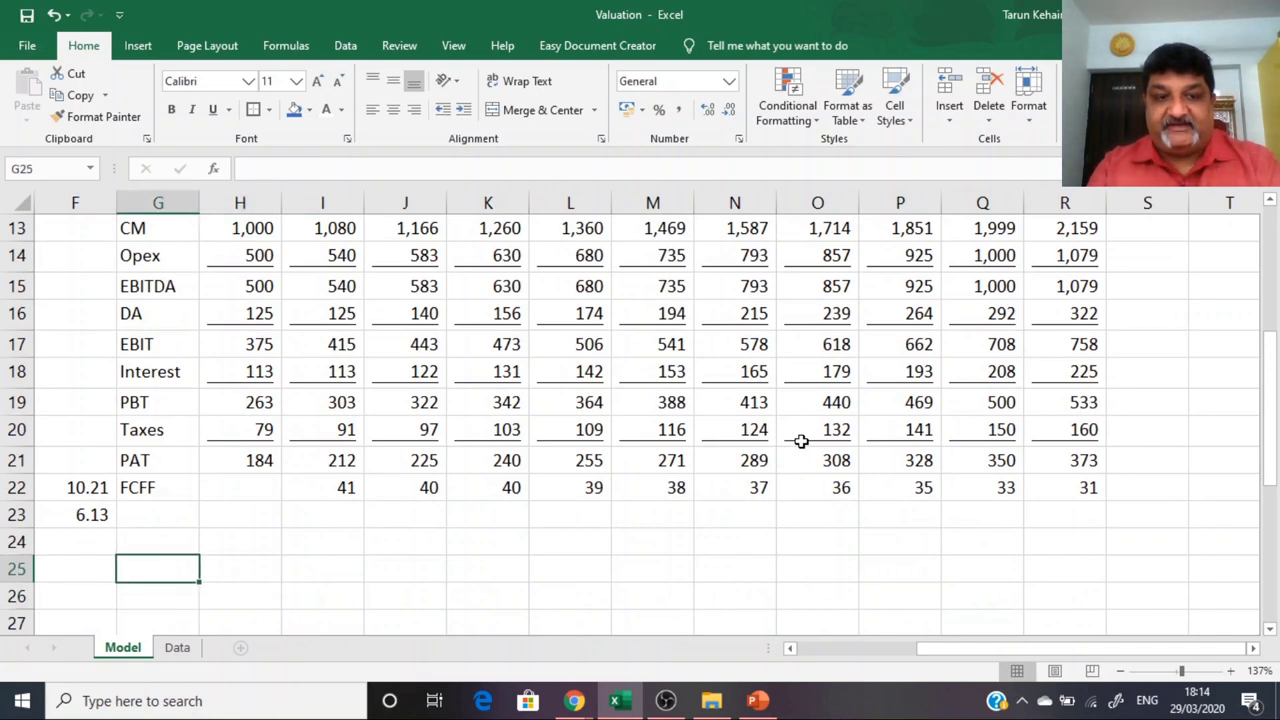
Step: Label G23 "DF's" and look up the 6.58% WACC in E40
{"action": "type", "text": "DF"}
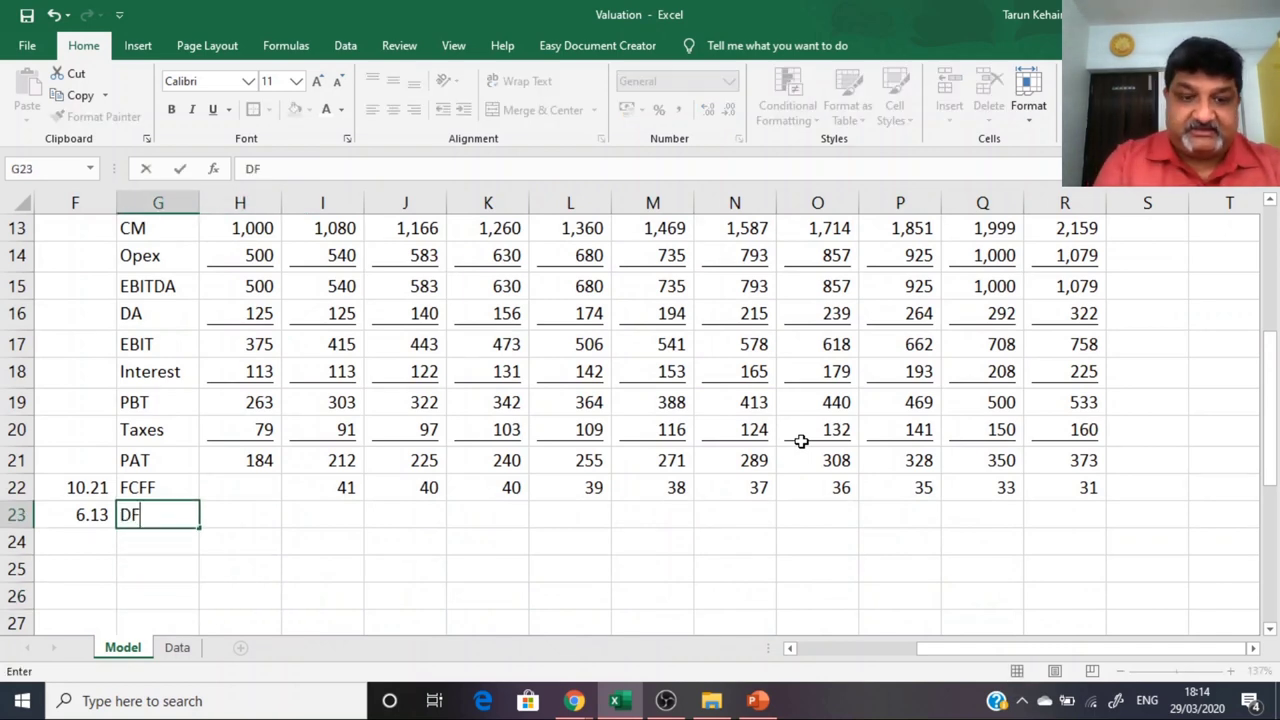
{"action": "type", "text": "'s"}
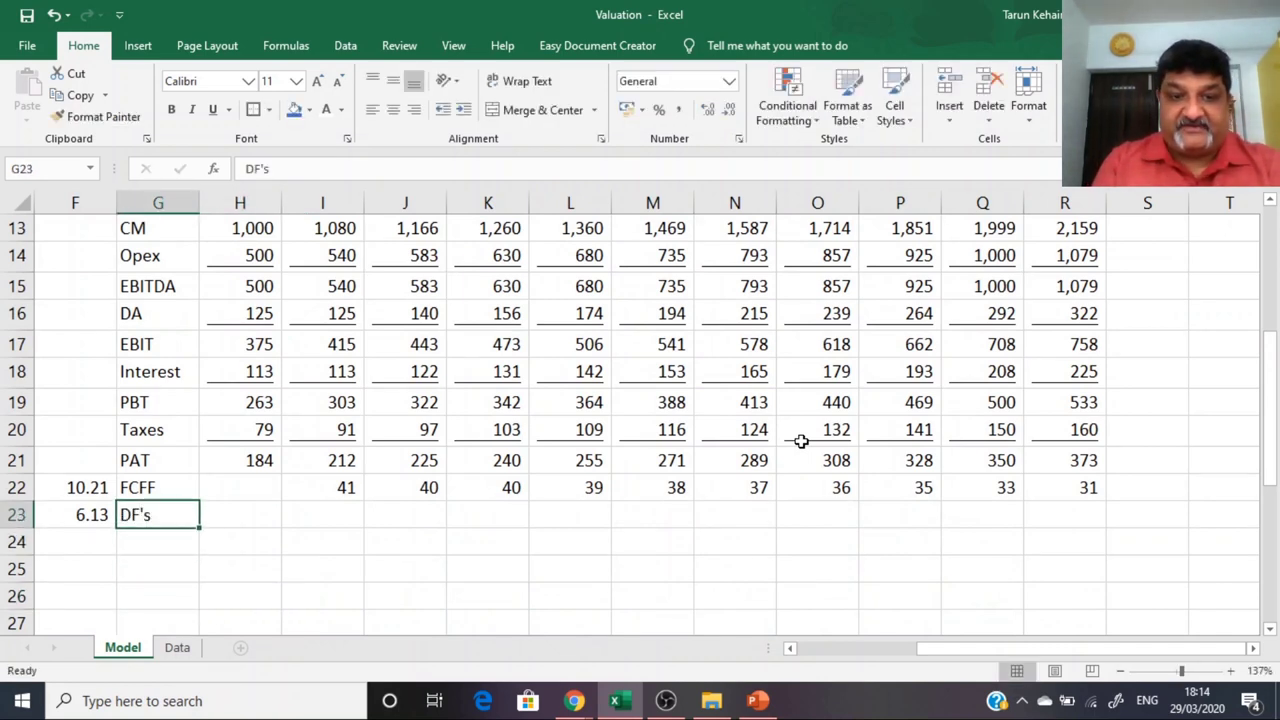
{"action": "key", "text": "Right"}
{"action": "key", "text": "Right"}
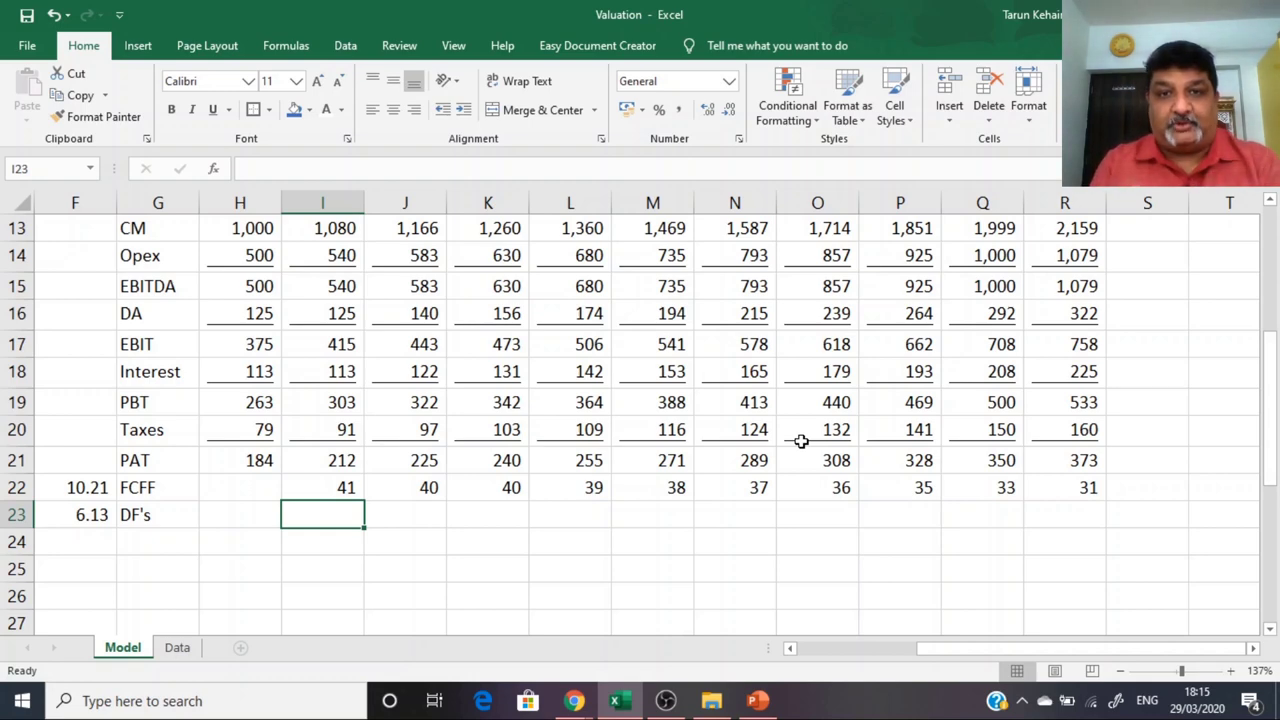
{"action": "key", "text": "Down"}
{"action": "key", "text": "Down"}
{"action": "key", "text": "Down"}
{"action": "key", "text": "Left"}
{"action": "key", "text": "Left"}
{"action": "key", "text": "Left"}
{"action": "key", "text": "Left"}
{"action": "key", "text": "Left"}
{"action": "key", "text": "Left"}
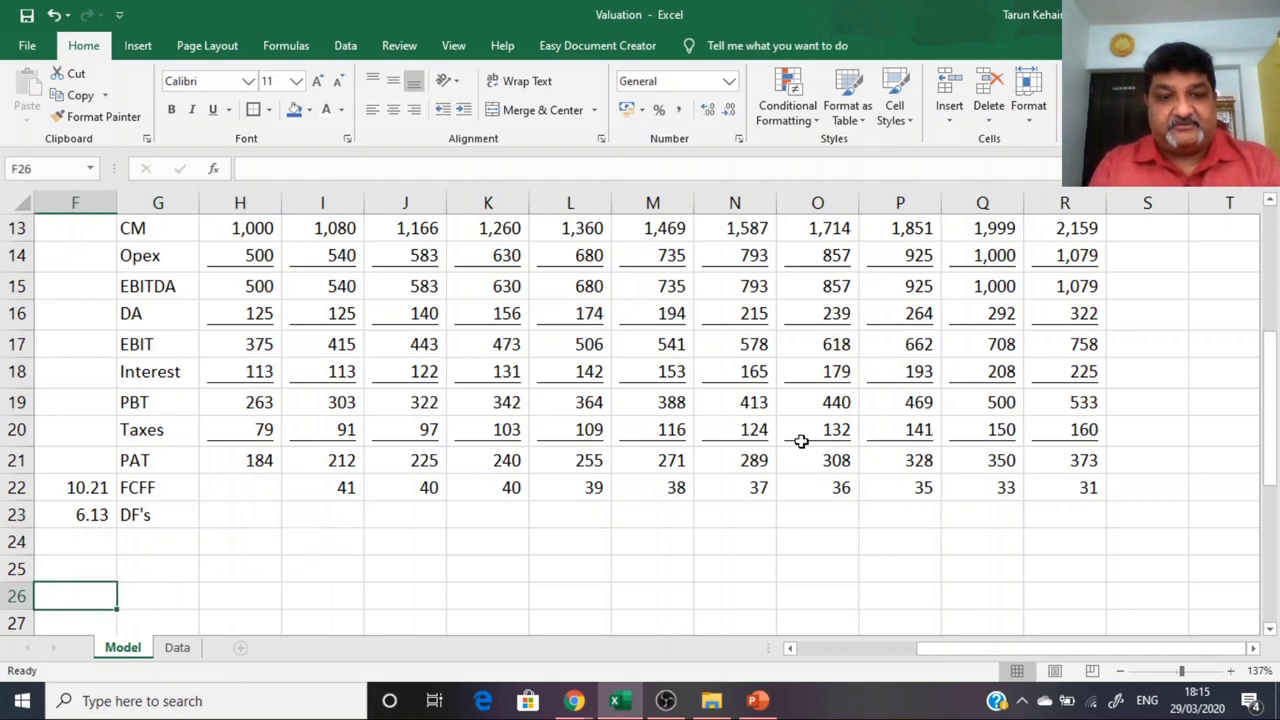
{"action": "key", "text": "Down"}
{"action": "key", "text": "Down"}
{"action": "key", "text": "Down"}
{"action": "key", "text": "Down"}
{"action": "key", "text": "Down"}
{"action": "key", "text": "Down"}
{"action": "key", "text": "Down"}
{"action": "key", "text": "Down"}
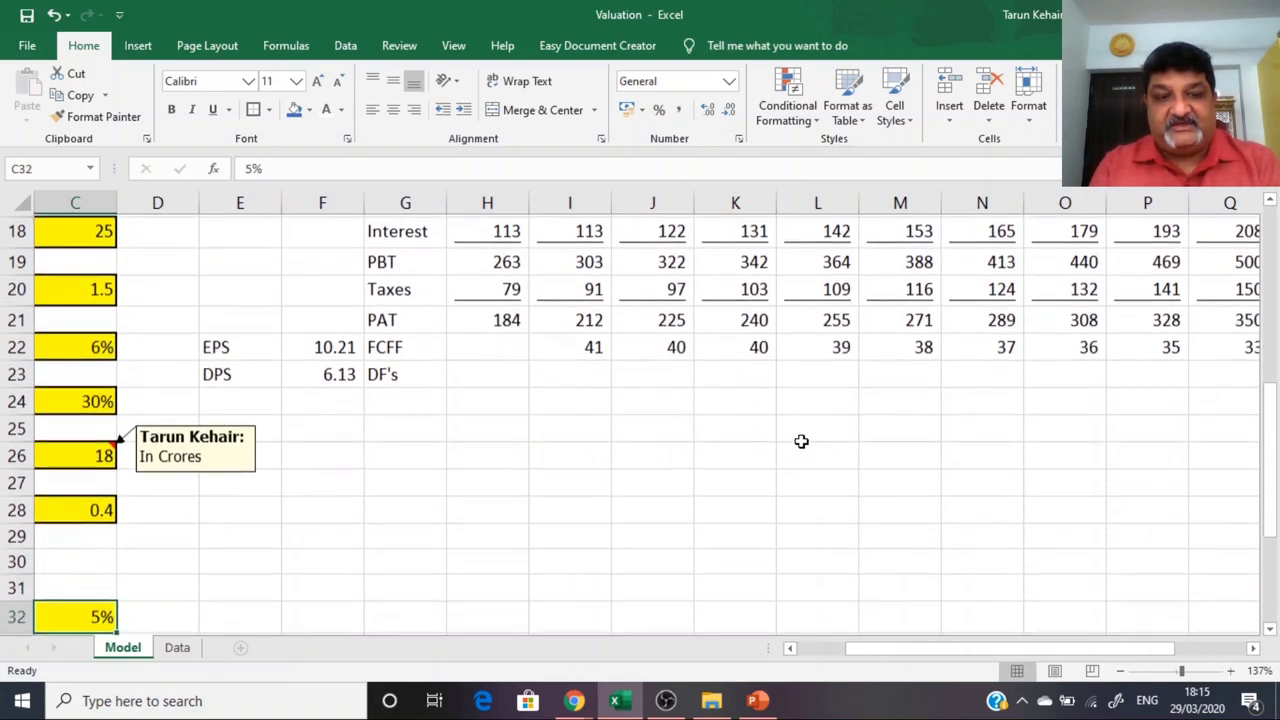
{"action": "key", "text": "Down"}
{"action": "key", "text": "Down"}
{"action": "key", "text": "Down"}
{"action": "key", "text": "Down"}
{"action": "key", "text": "Down"}
{"action": "key", "text": "Down"}
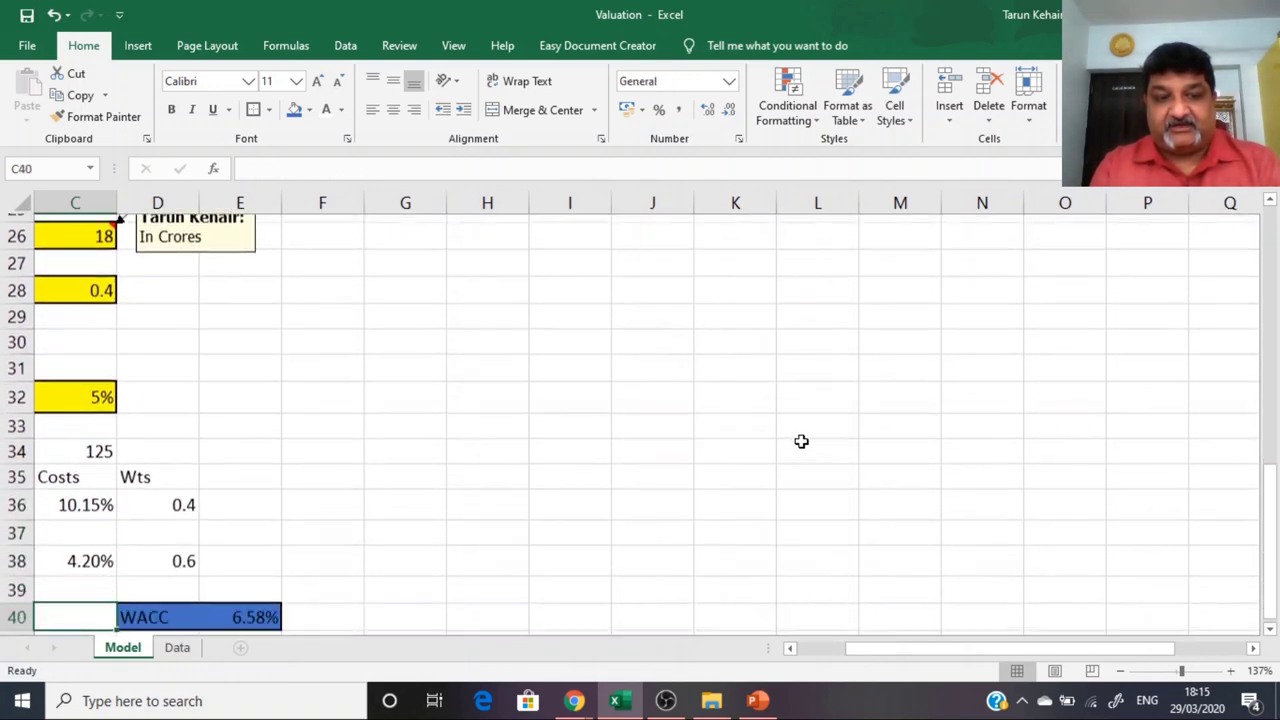
{"action": "key", "text": "Right"}
{"action": "key", "text": "Right"}
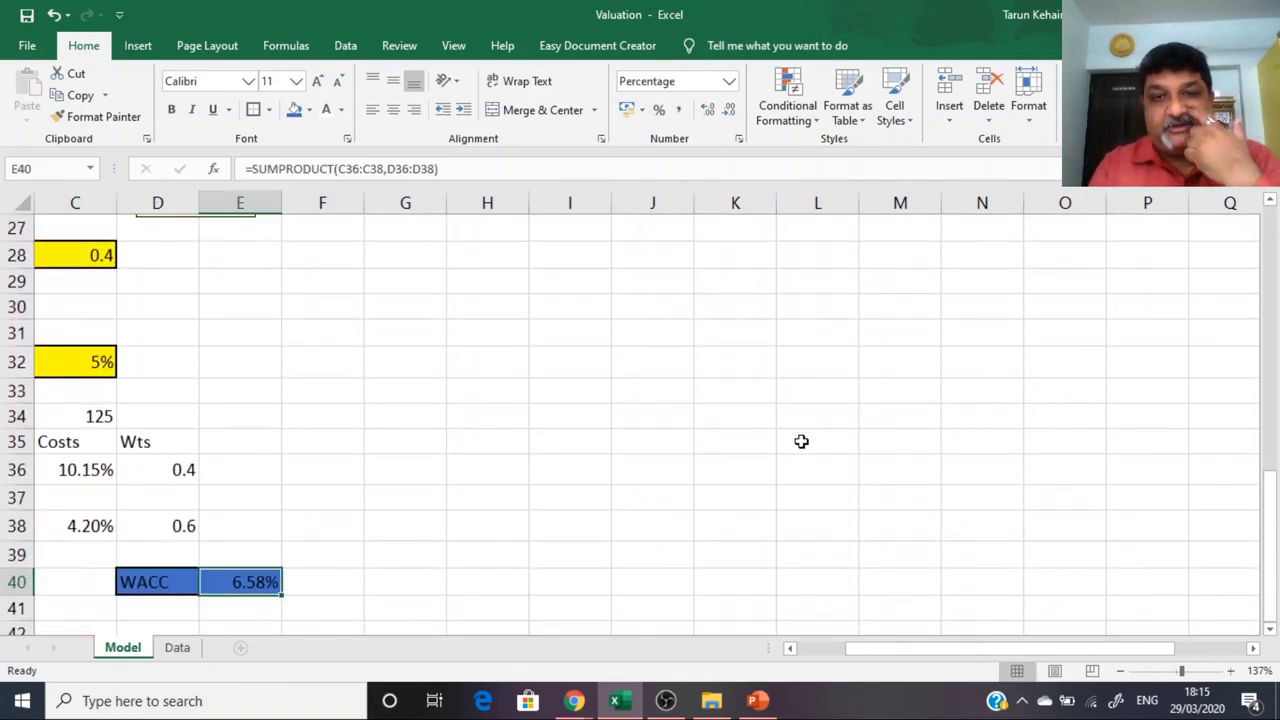
{"action": "key", "text": "Up"}
{"action": "key", "text": "Up"}
{"action": "key", "text": "Up"}
{"action": "key", "text": "Up"}
{"action": "key", "text": "Up"}
{"action": "key", "text": "Up"}
{"action": "key", "text": "Up"}
{"action": "key", "text": "Up"}
{"action": "key", "text": "Up"}
{"action": "key", "text": "Up"}
{"action": "key", "text": "Up"}
{"action": "key", "text": "Up"}
{"action": "key", "text": "Up"}
{"action": "key", "text": "Up"}
{"action": "key", "text": "Up"}
{"action": "key", "text": "Up"}
{"action": "key", "text": "Up"}
{"action": "key", "text": "Up"}
{"action": "key", "text": "Up"}
{"action": "key", "text": "Up"}
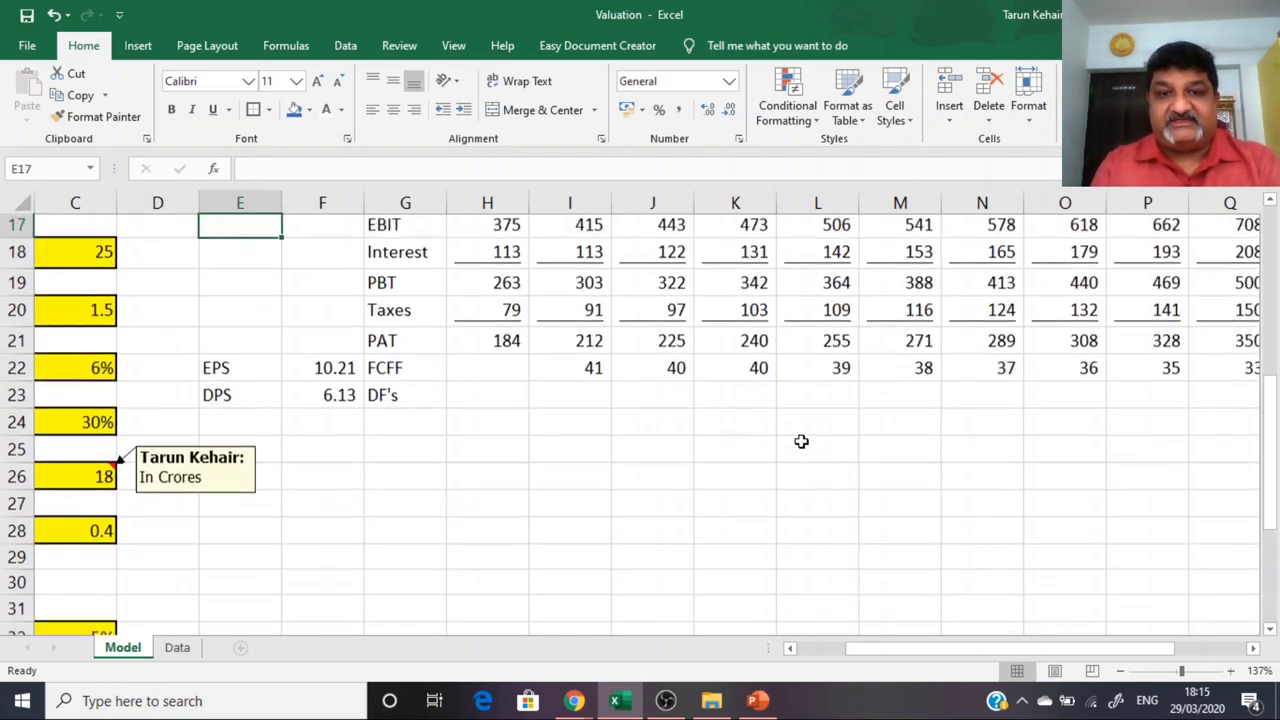
{"action": "key", "text": "Down"}
{"action": "key", "text": "Down"}
{"action": "key", "text": "Down"}
{"action": "key", "text": "Down"}
{"action": "key", "text": "Down"}
{"action": "key", "text": "Down"}
{"action": "key", "text": "Right"}
{"action": "key", "text": "Right"}
{"action": "key", "text": "Right"}
{"action": "key", "text": "Right"}
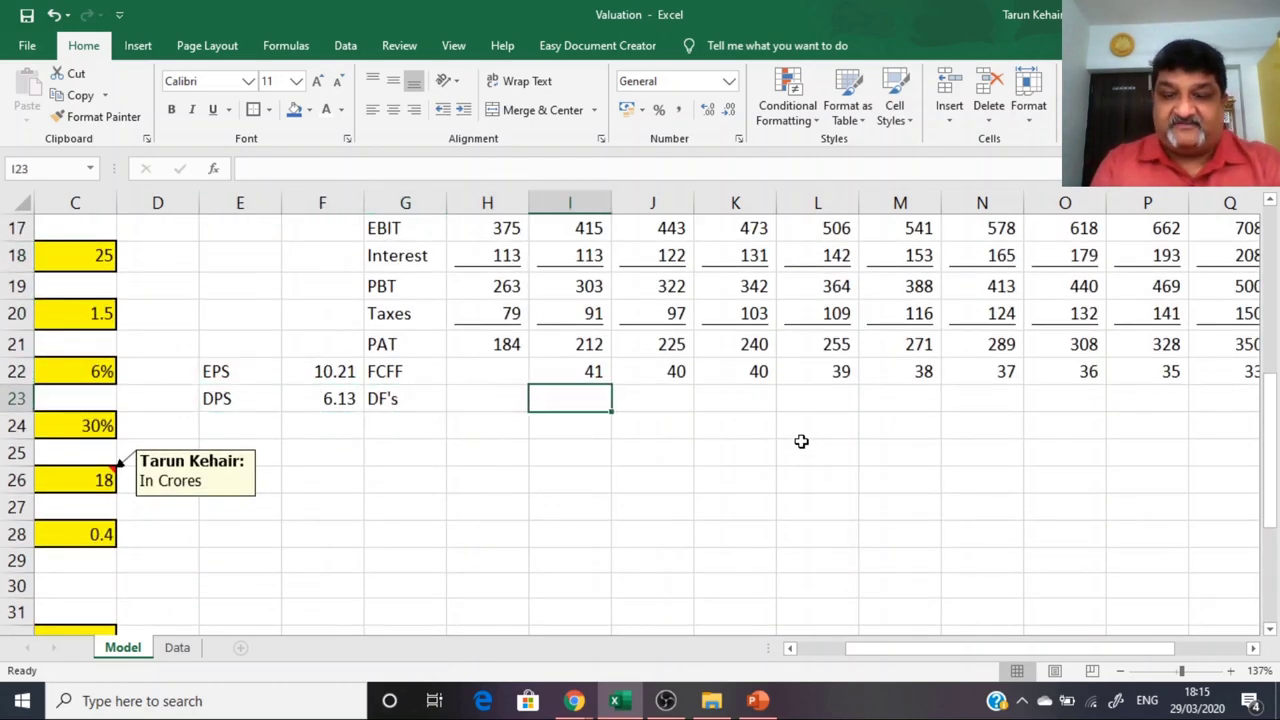
Step: Enter the Y1 discount factor =1/(1+$E$40)^I9 in I23
{"action": "type", "text": "=1"}
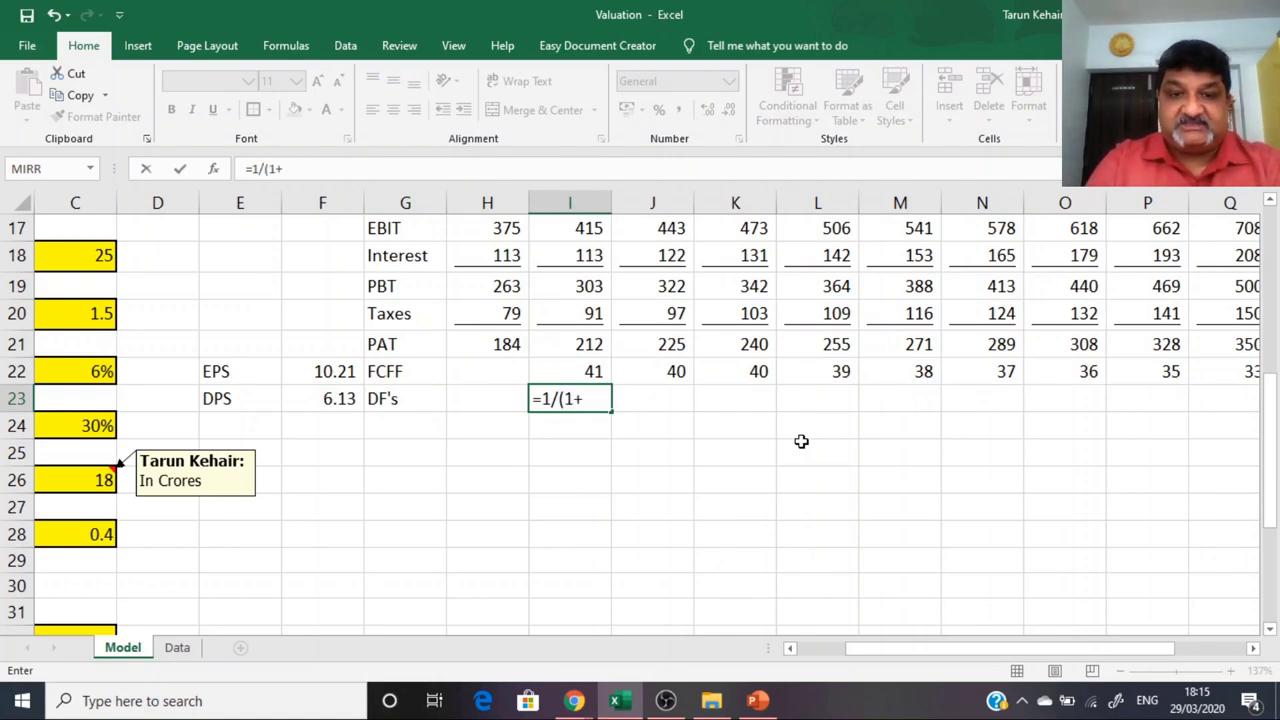
{"action": "type", "text": "/(1+"}
{"action": "scroll", "coordinate": [543, 509], "scroll_direction": "down", "scroll_amount": 3}
{"action": "left_click", "coordinate": [252, 605]}
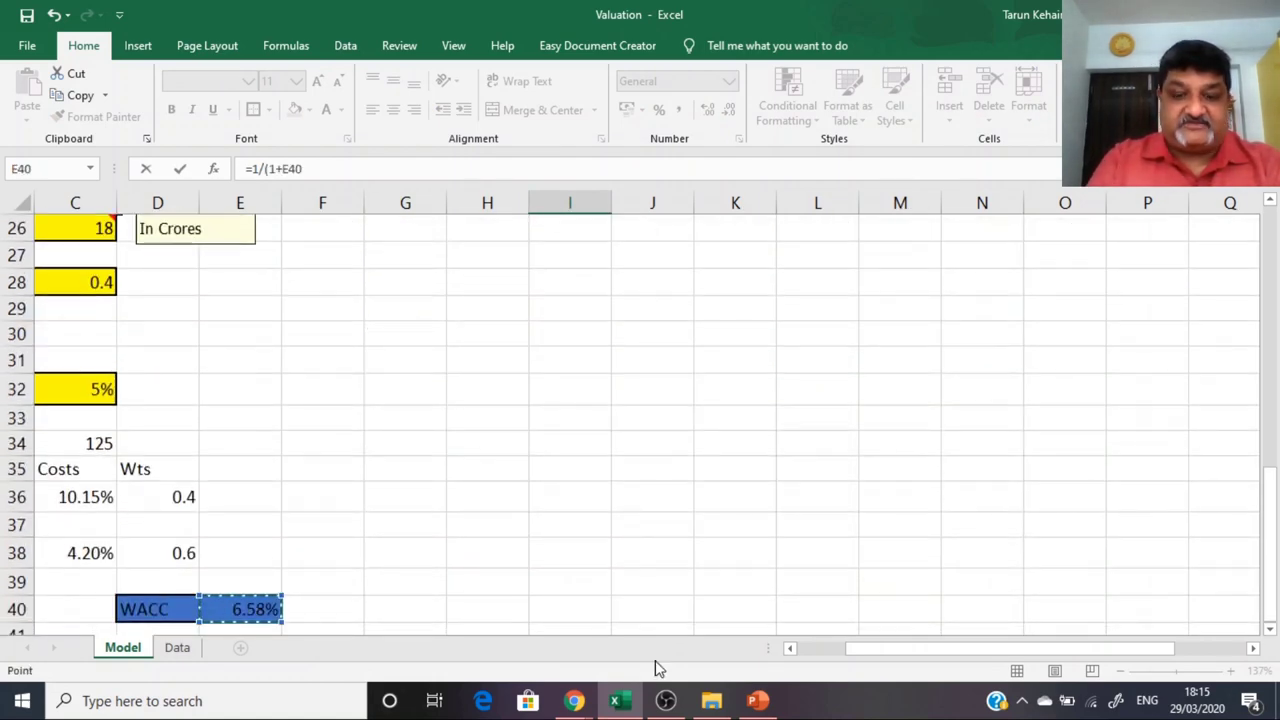
{"action": "type", "text": ")^"}
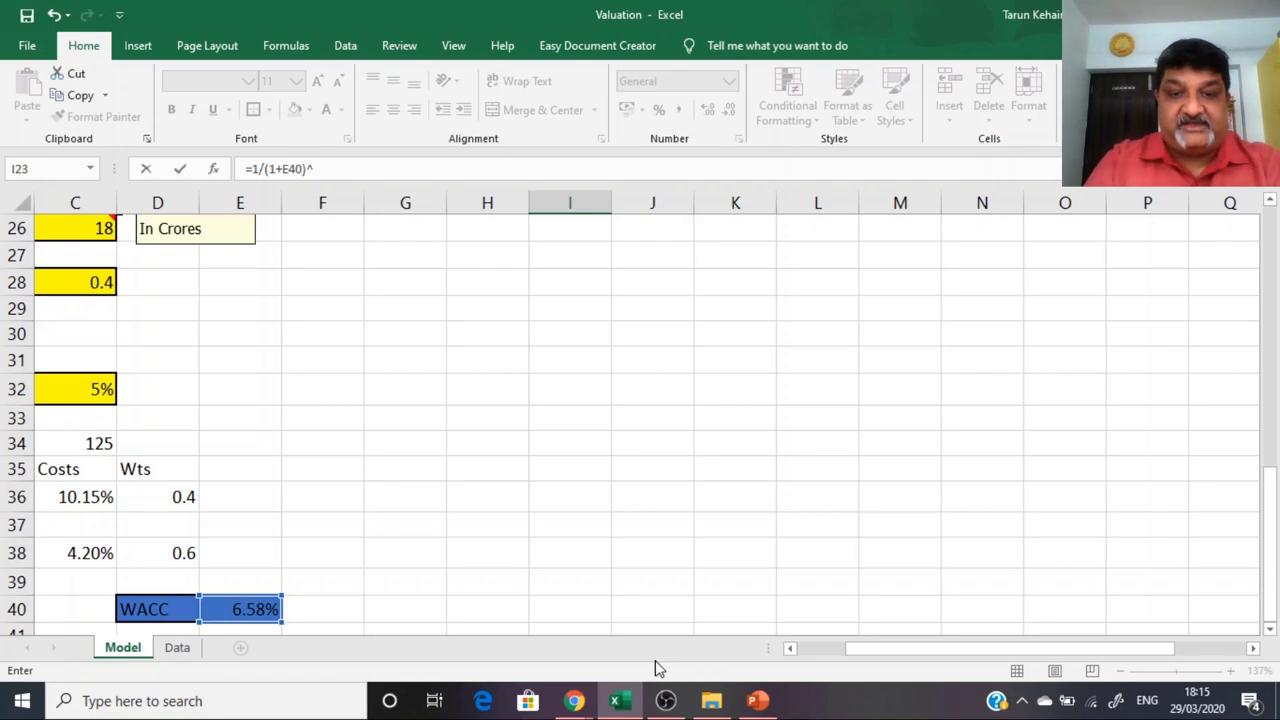
{"action": "scroll", "coordinate": [471, 503], "scroll_direction": "up", "scroll_amount": 8}
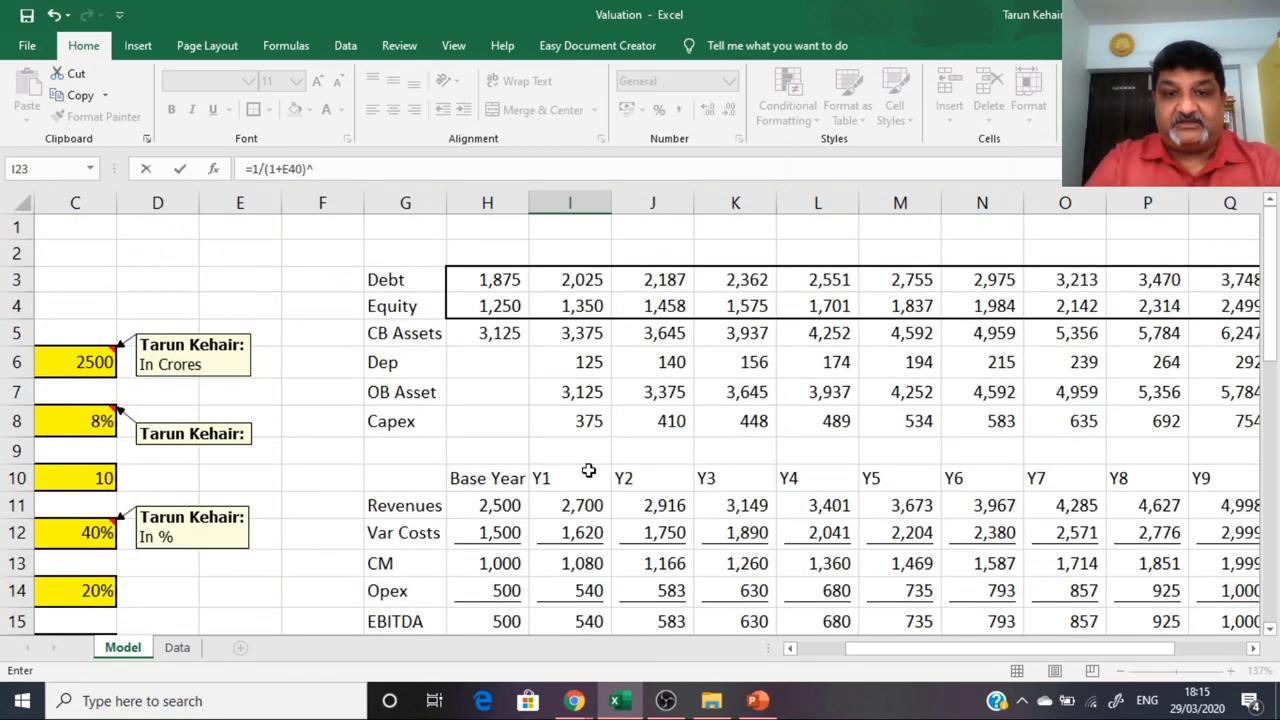
{"action": "left_click", "coordinate": [584, 452]}
{"action": "key", "text": "Return"}
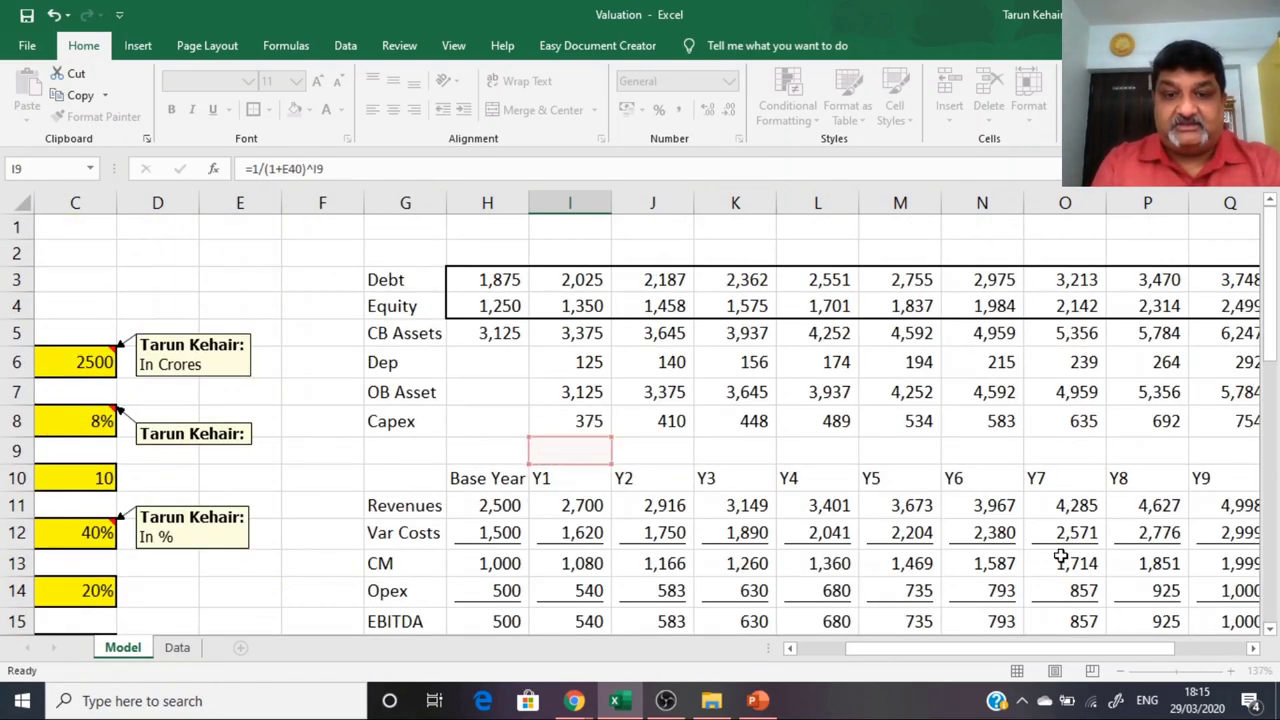
{"action": "key", "text": "Up"}
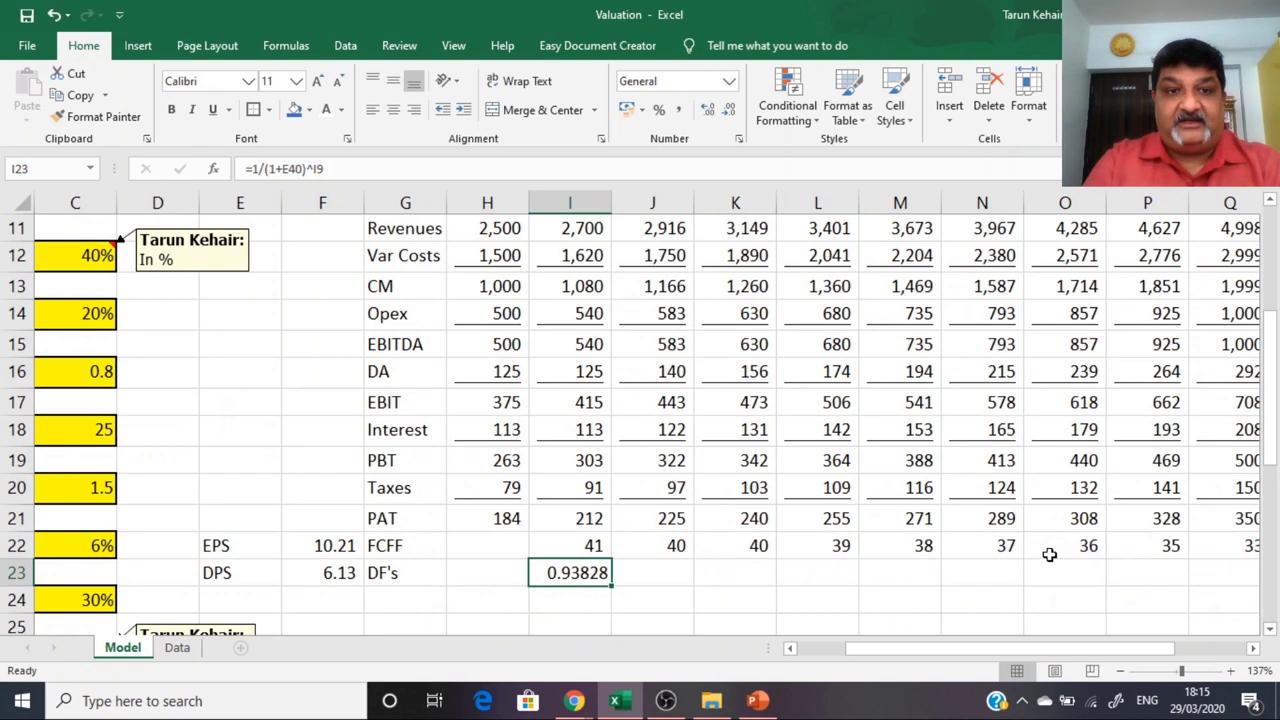
{"action": "double_click", "coordinate": [284, 170]}
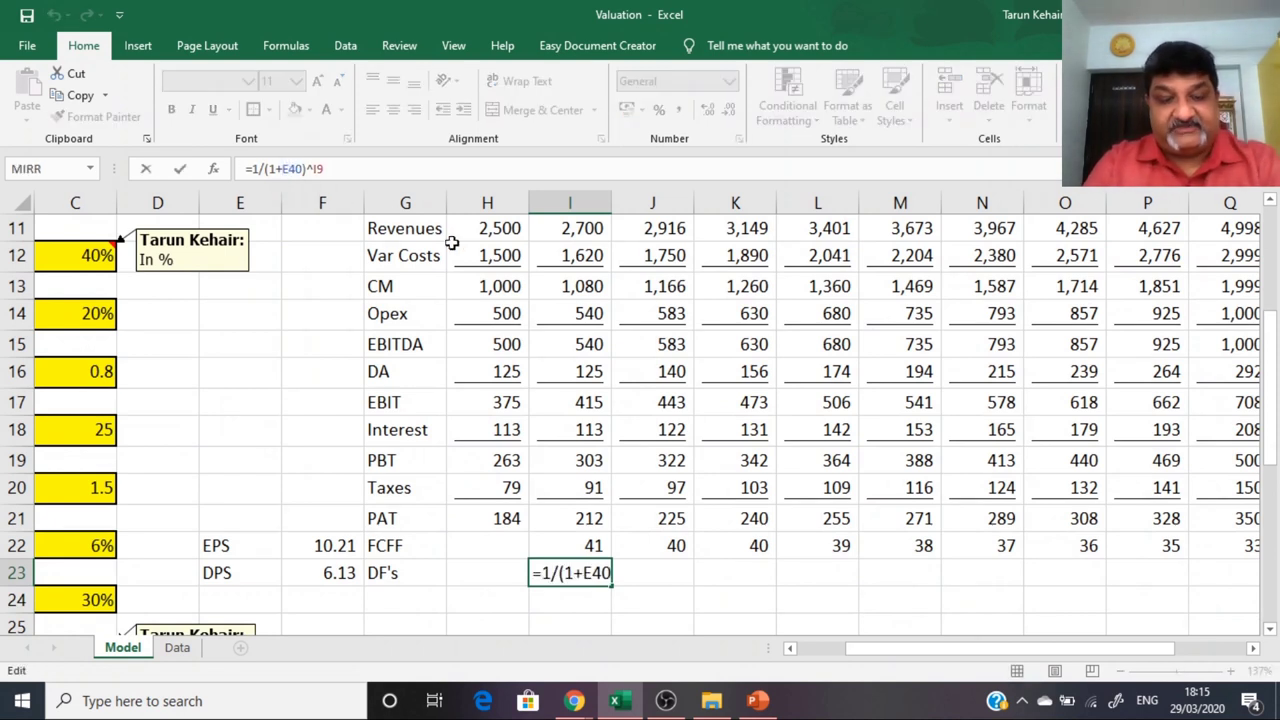
{"action": "key", "text": "F4"}
{"action": "key", "text": "ctrl+Return"}
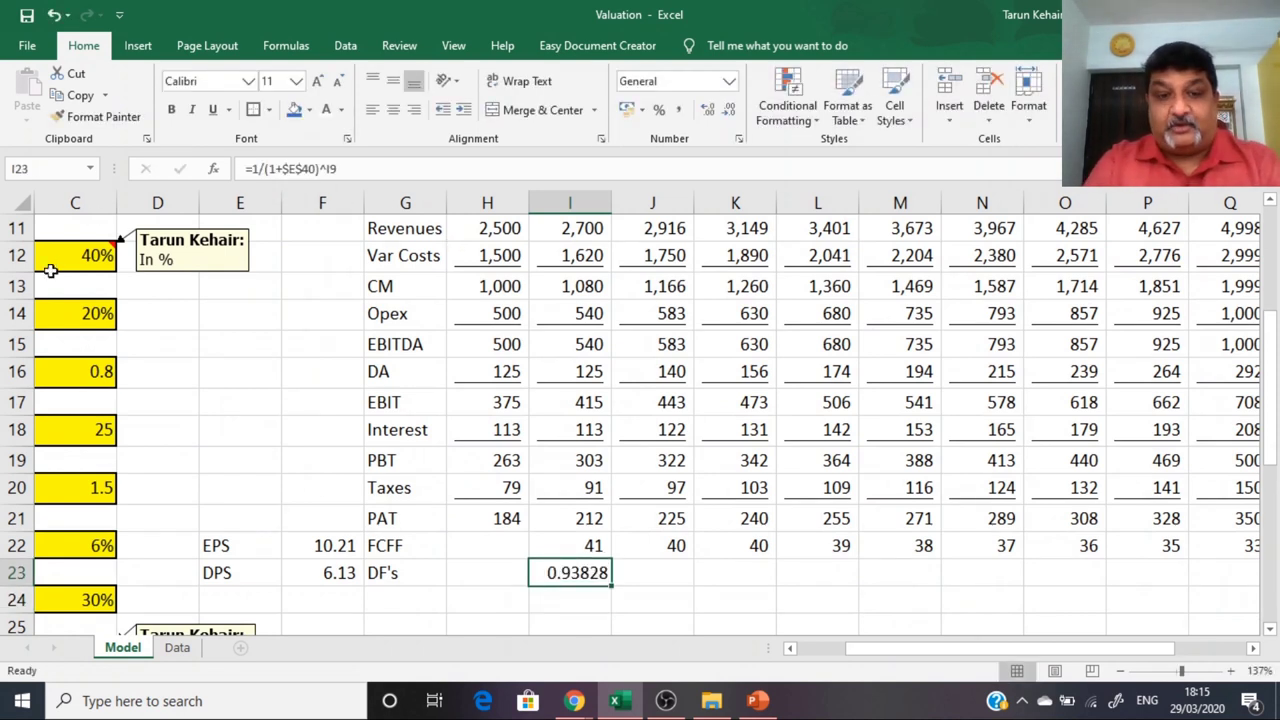
Step: Fill the discount factors to R23 in Comma Style with three decimals
{"action": "left_click_drag", "start_coordinate": [611, 584], "coordinate": [1046, 583]}
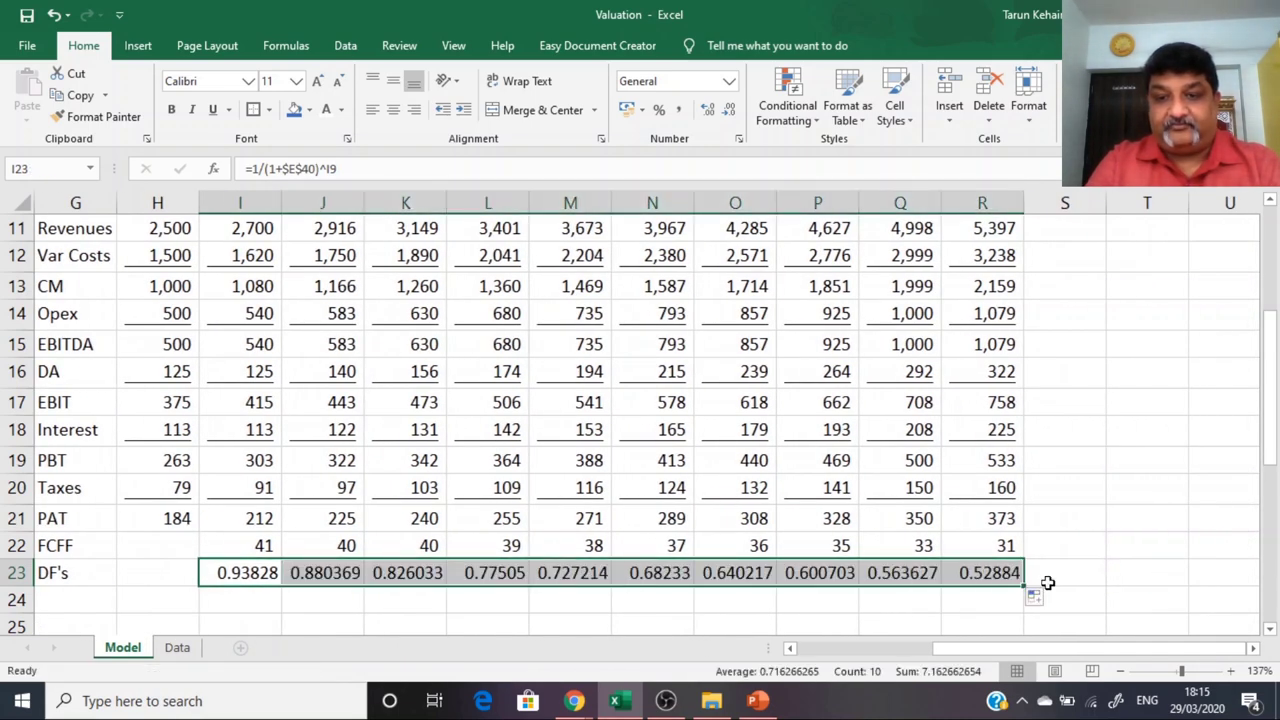
{"action": "left_click", "coordinate": [681, 111]}
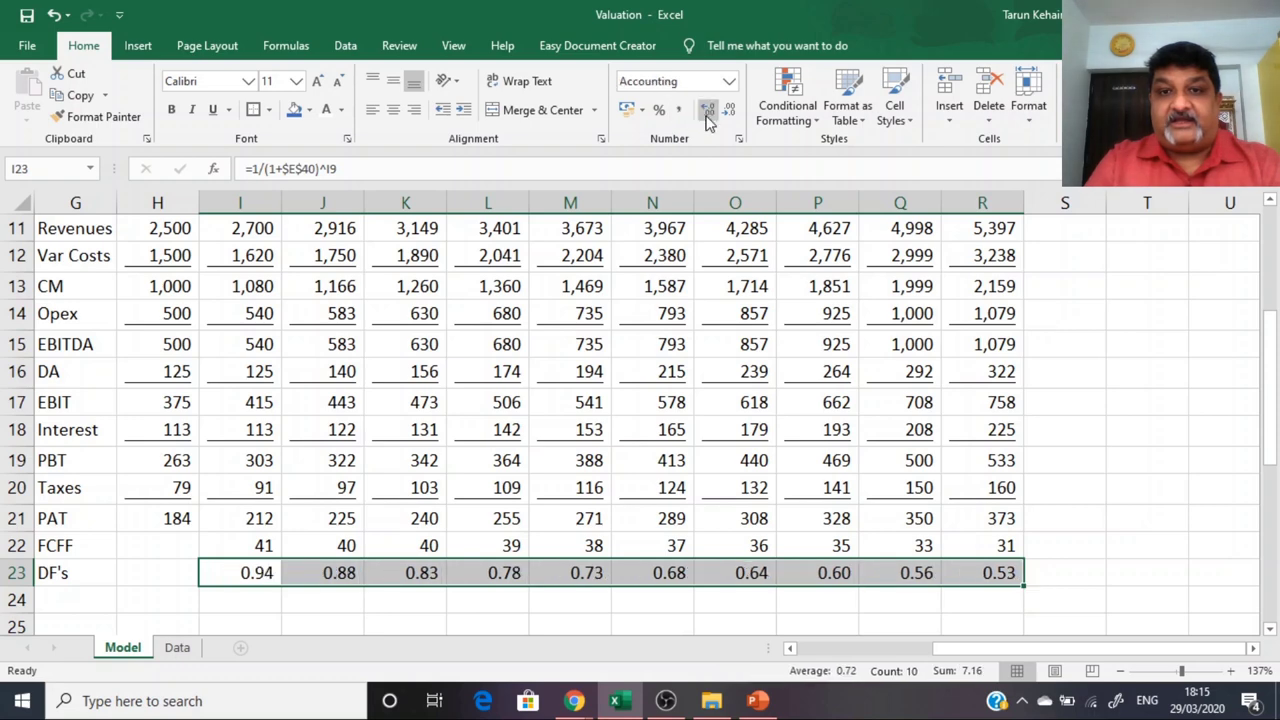
{"action": "left_click", "coordinate": [707, 113]}
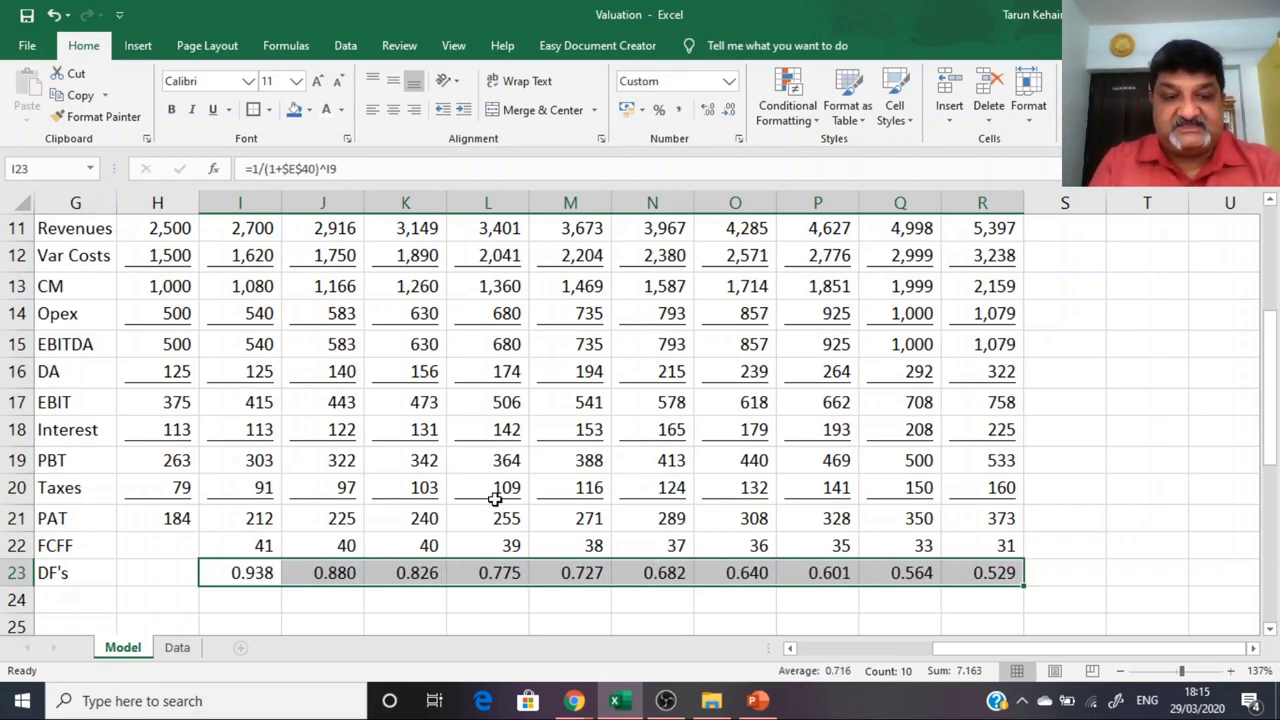
{"action": "key", "text": "Down"}
Step: Label G24 "PV" and enter =I22*I23 in I24
{"action": "key", "text": "Left"}
{"action": "key", "text": "Left"}
{"action": "key", "text": "Left"}
{"action": "key", "text": "Left"}
{"action": "key", "text": "Left"}
{"action": "key", "text": "Left"}
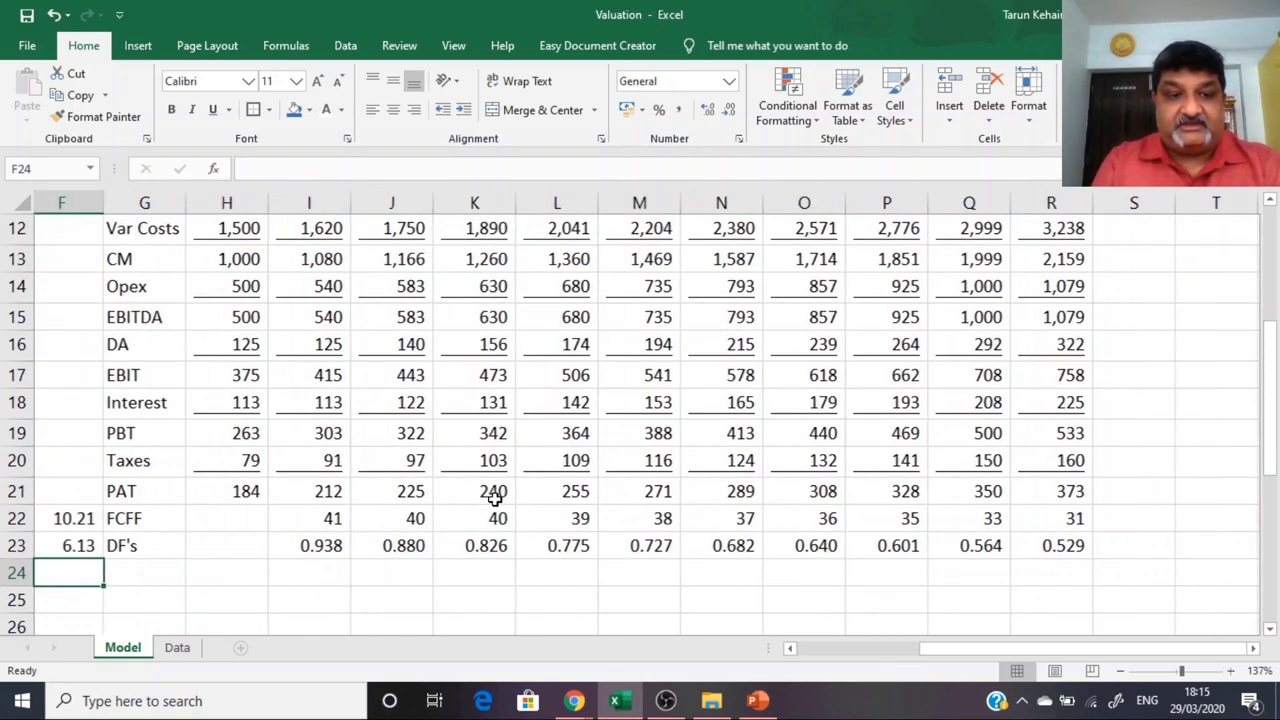
{"action": "key", "text": "Right"}
{"action": "key", "text": "Right"}
{"action": "key", "text": "Right"}
{"action": "key", "text": "Right"}
{"action": "type", "text": "PV"}
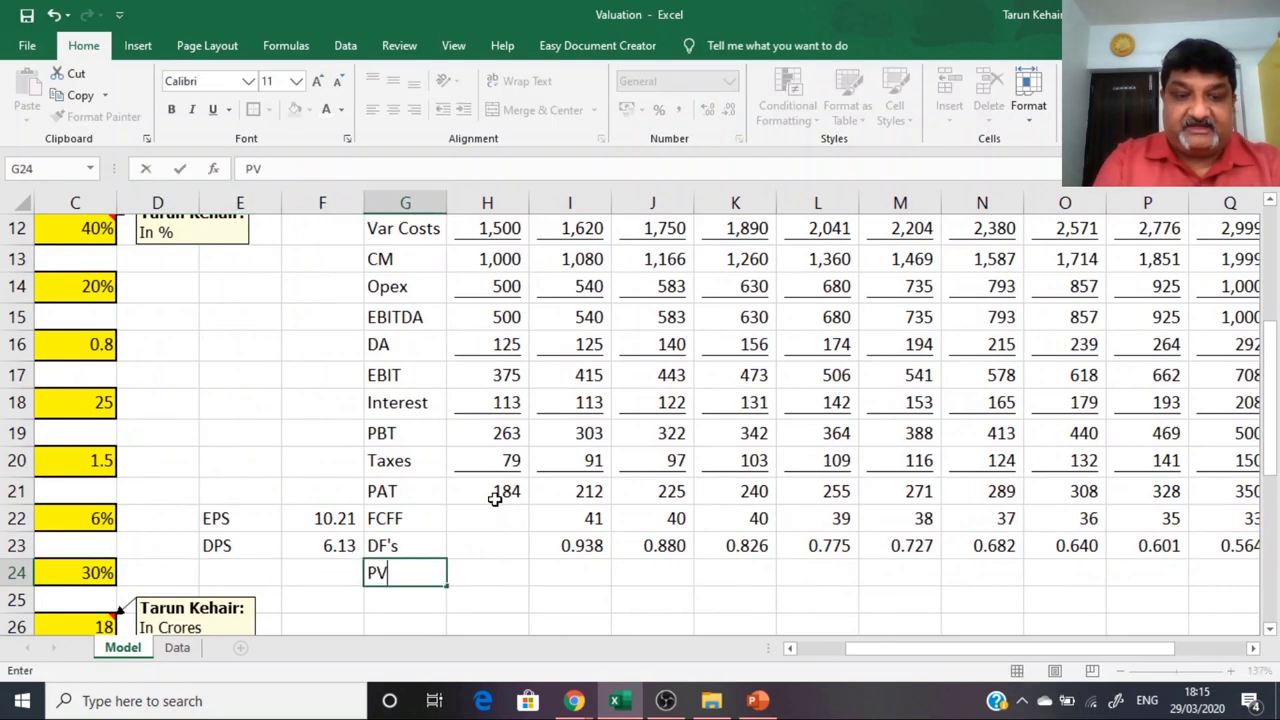
{"action": "key", "text": "Right"}
{"action": "key", "text": "Right"}
{"action": "type", "text": "="}
{"action": "key", "text": "Up"}
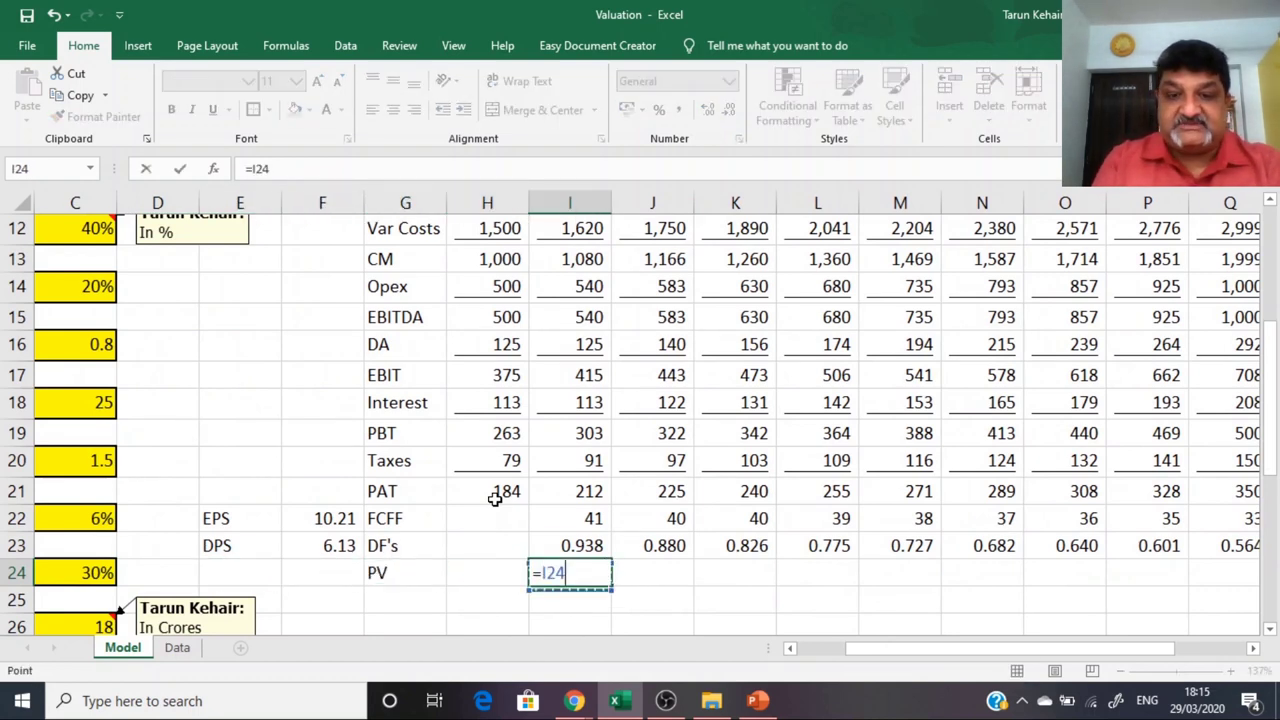
{"action": "key", "text": "Up"}
{"action": "type", "text": "*"}
{"action": "key", "text": "Up"}
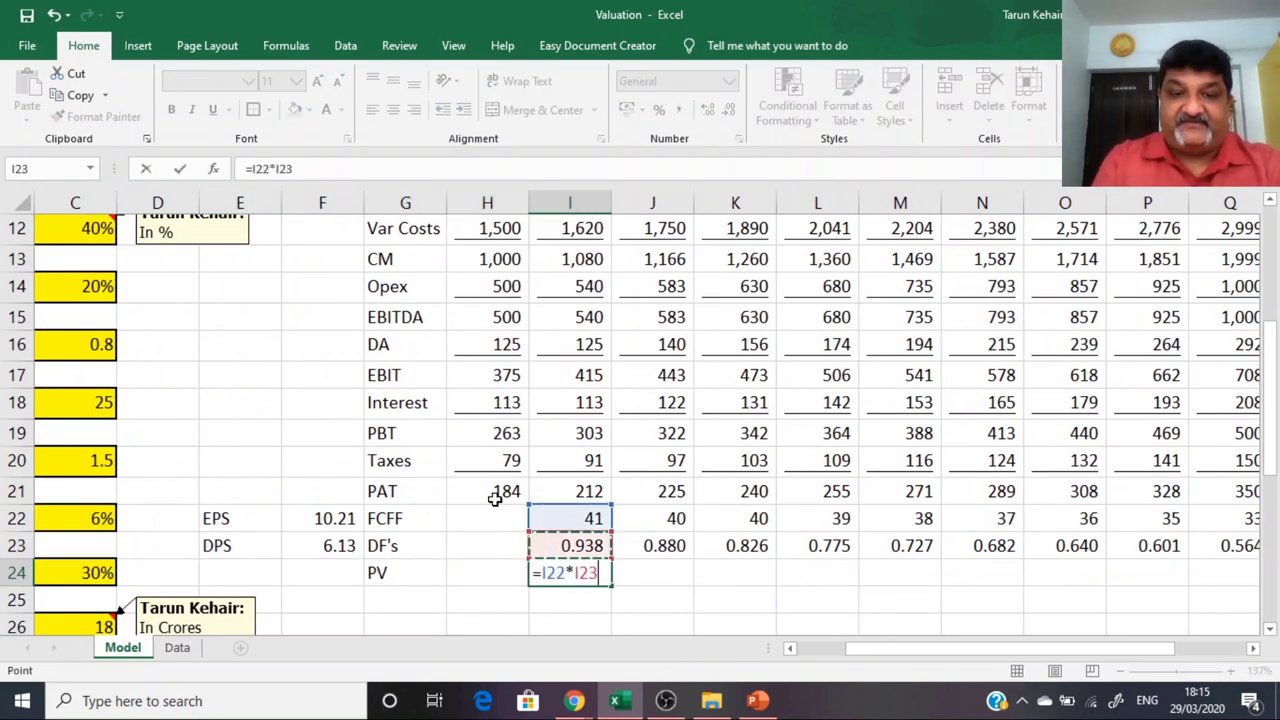
{"action": "key", "text": "Return"}
{"action": "key", "text": "Up"}
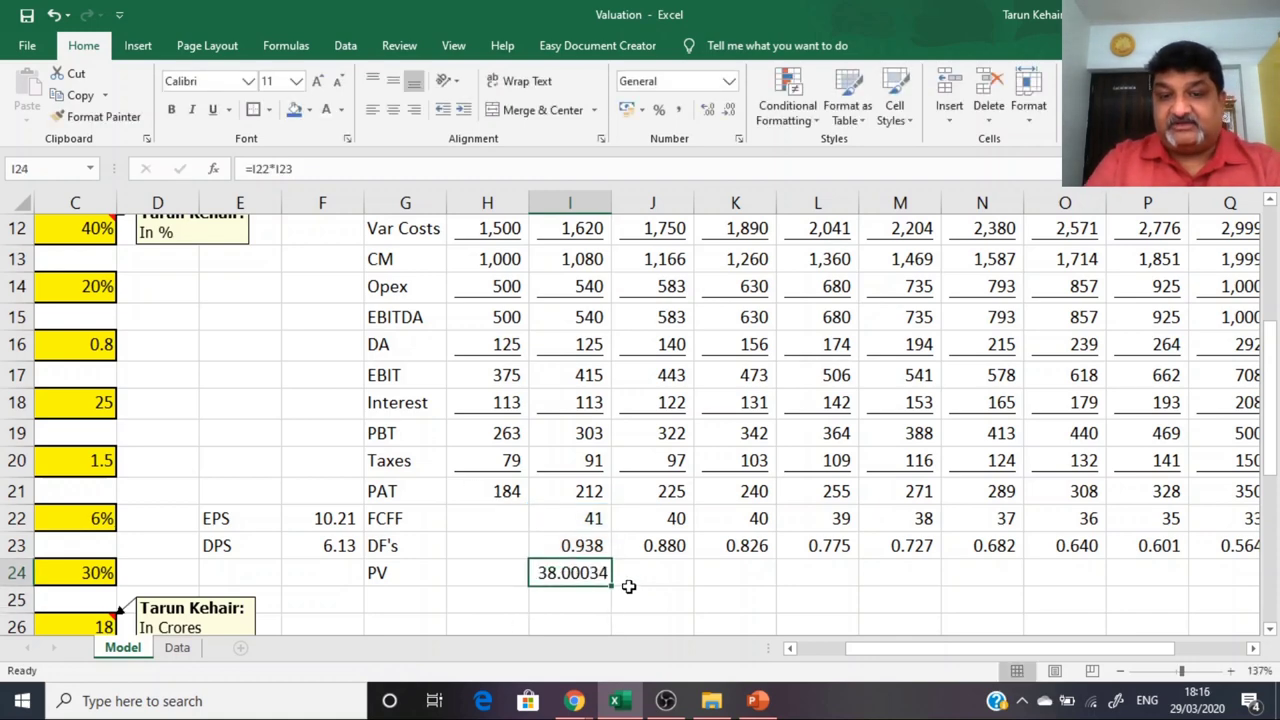
Step: Fill the PV formula to R24 in Comma Style, shown as whole numbers
{"action": "left_click_drag", "start_coordinate": [612, 587], "coordinate": [1026, 584]}
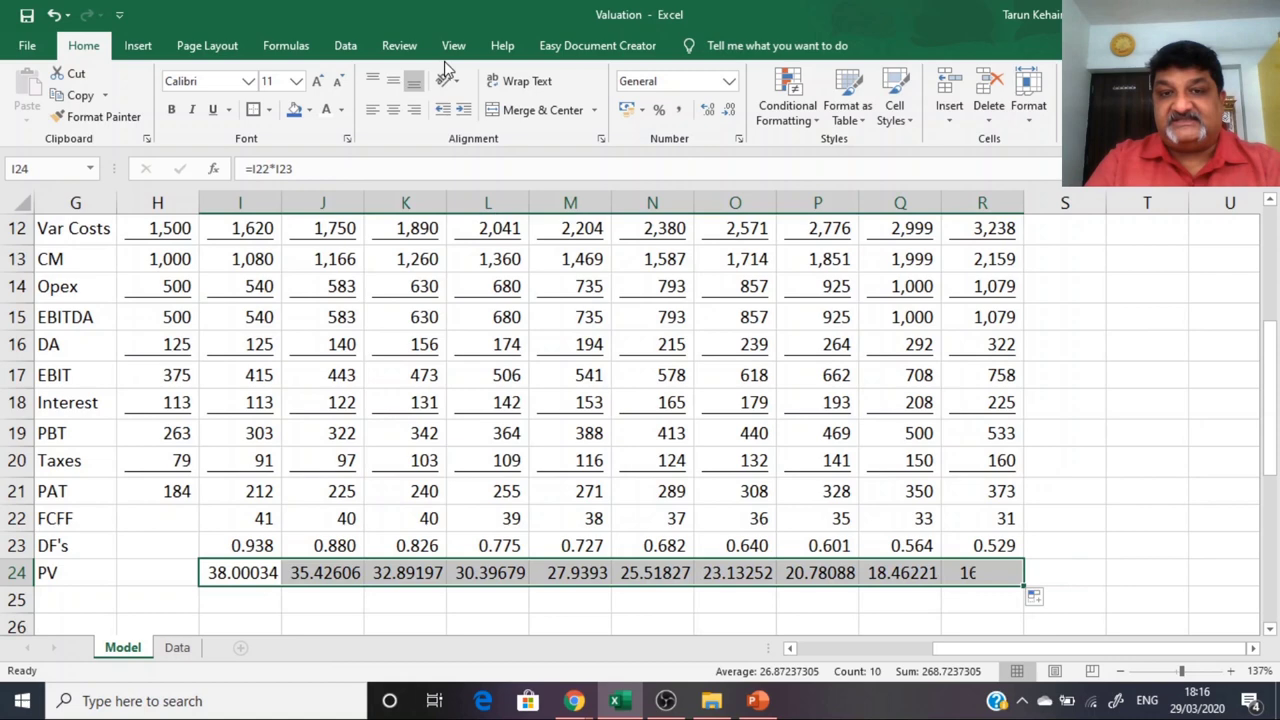
{"action": "left_click", "coordinate": [680, 110]}
{"action": "left_click", "coordinate": [729, 110]}
{"action": "left_click", "coordinate": [729, 110]}
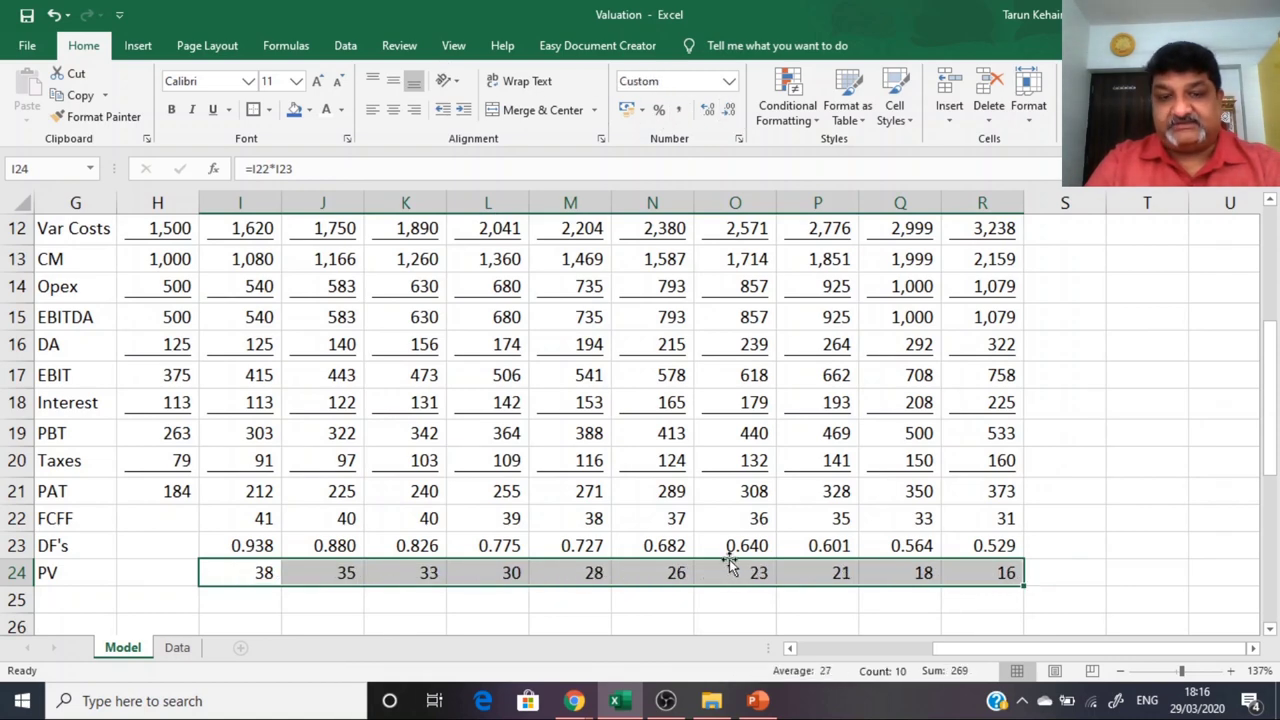
{"action": "left_click", "coordinate": [618, 623]}
{"action": "key", "text": "Down"}
{"action": "key", "text": "Down"}
{"action": "key", "text": "Down"}
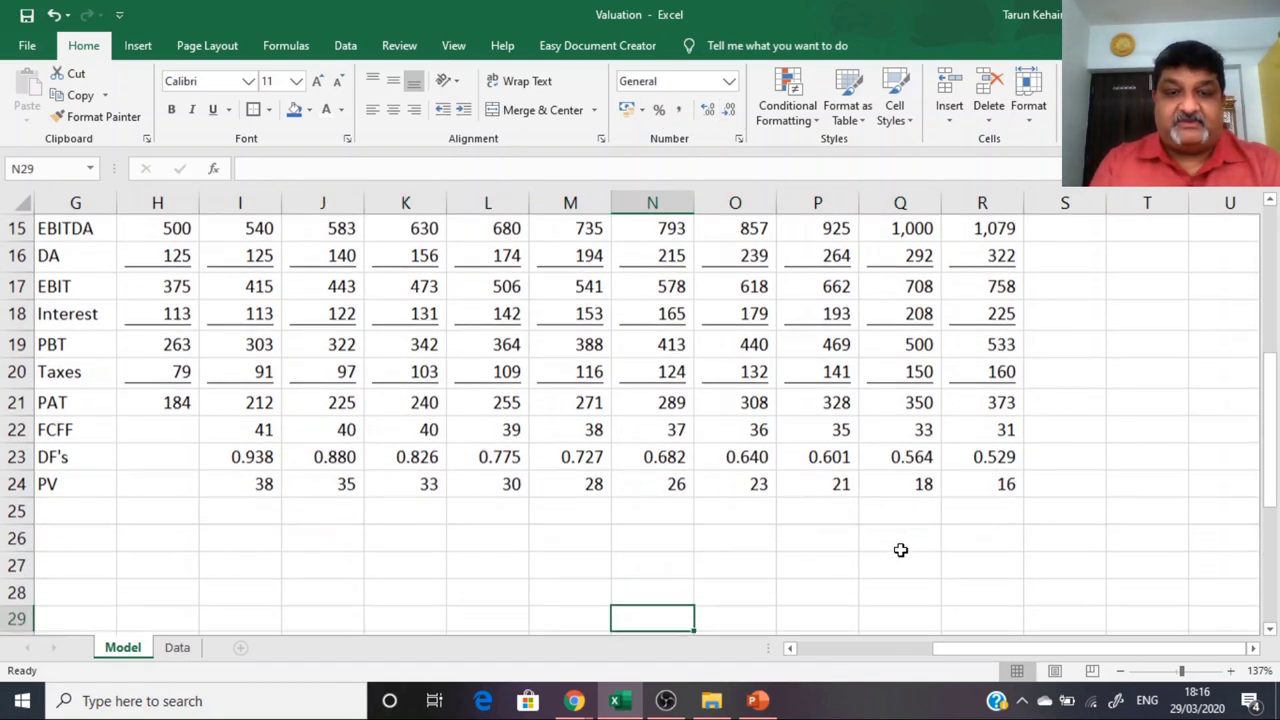
{"action": "key", "text": "Up"}
{"action": "key", "text": "Up"}
{"action": "key", "text": "Up"}
{"action": "key", "text": "Up"}
{"action": "key", "text": "Up"}
{"action": "key", "text": "Left"}
{"action": "key", "text": "Left"}
{"action": "key", "text": "Left"}
{"action": "key", "text": "Left"}
{"action": "key", "text": "Left"}
{"action": "key", "text": "Left"}
{"action": "key", "text": "Left"}
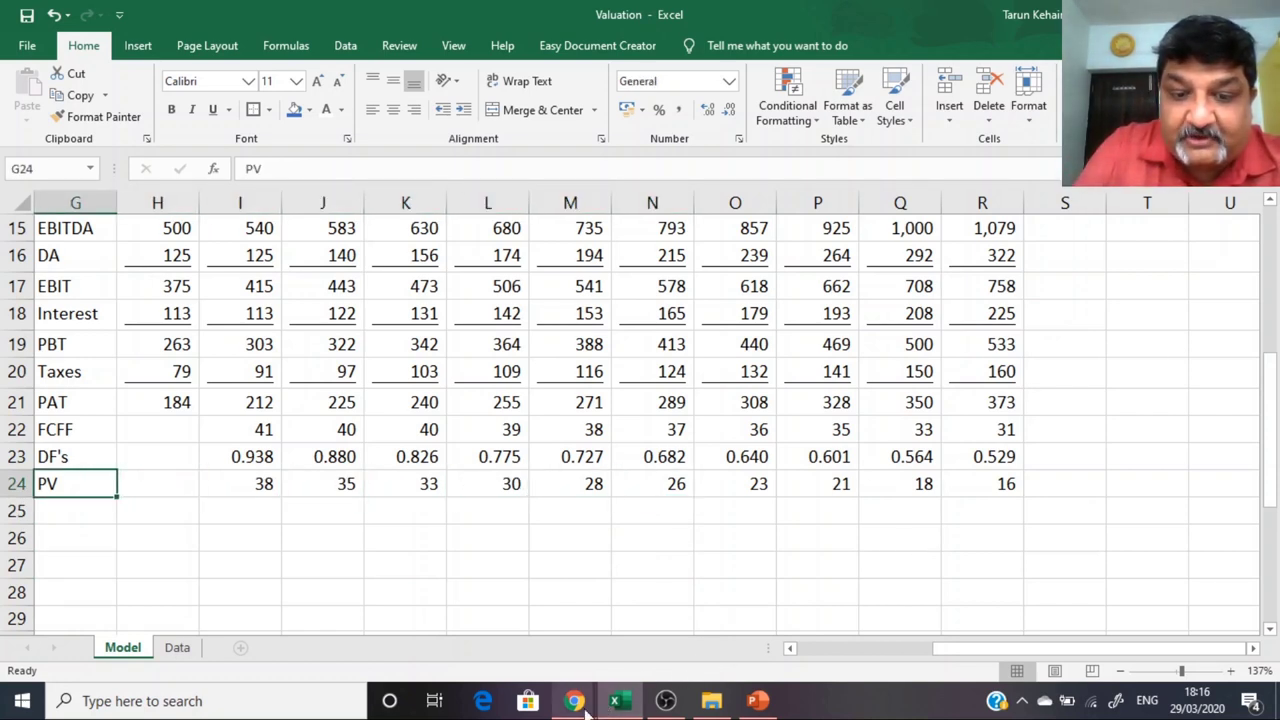
Step: Sketch a year 1–5 timeline with cash-flow marks beyond year five on the Wings whiteboard
{"action": "mouse_move", "coordinate": [586, 708]}
{"action": "left_click", "coordinate": [690, 618]}
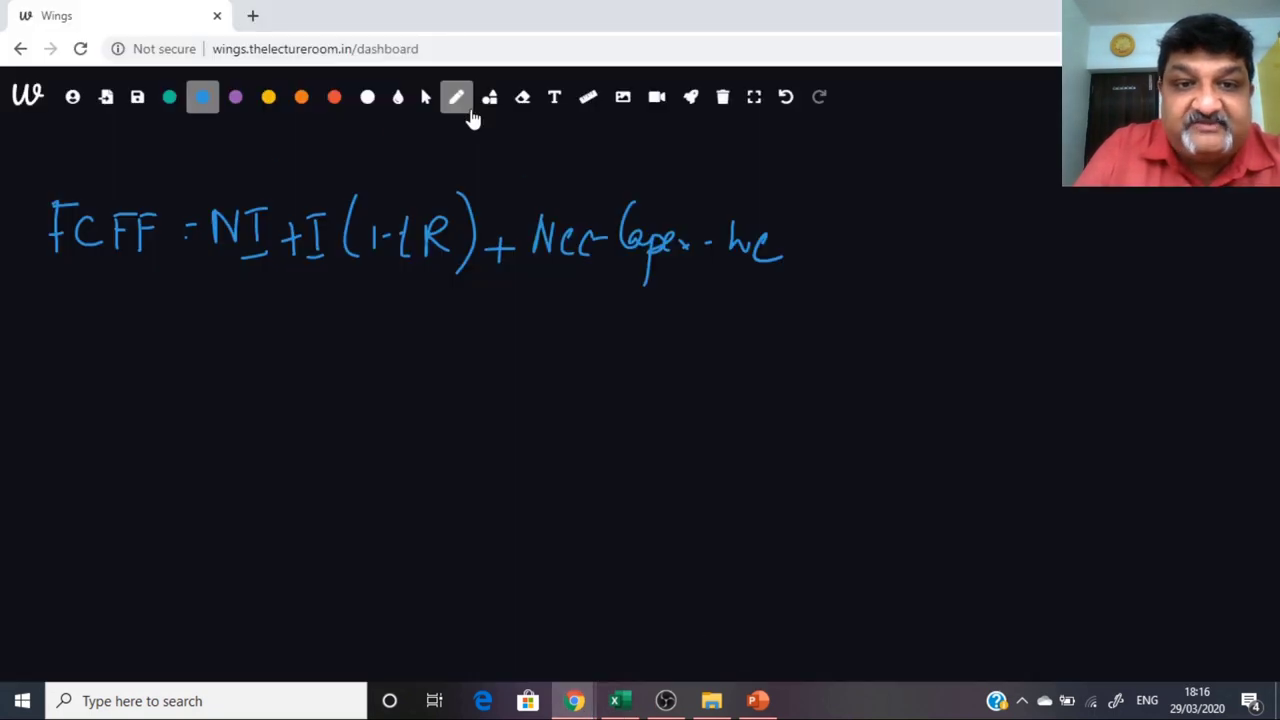
{"action": "mouse_move", "coordinate": [142, 374]}
{"action": "left_mouse_down"}
{"action": "mouse_move", "coordinate": [136, 435]}
{"action": "mouse_move", "coordinate": [190, 406]}
{"action": "mouse_move", "coordinate": [572, 392]}
{"action": "left_mouse_up"}
{"action": "left_click_drag", "start_coordinate": [569, 371], "coordinate": [566, 427]}
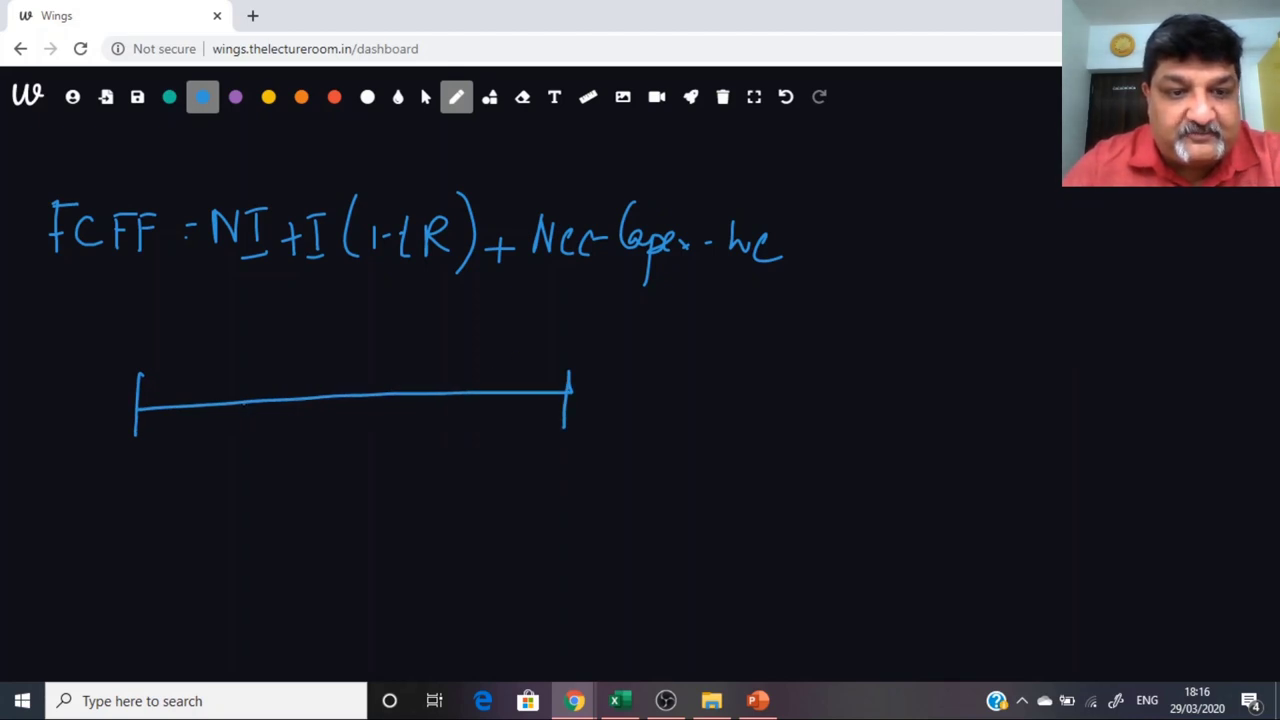
{"action": "left_click_drag", "start_coordinate": [198, 396], "coordinate": [190, 468]}
{"action": "mouse_move", "coordinate": [534, 438]}
{"action": "left_mouse_down"}
{"action": "mouse_move", "coordinate": [534, 464]}
{"action": "mouse_move", "coordinate": [552, 436]}
{"action": "left_mouse_up"}
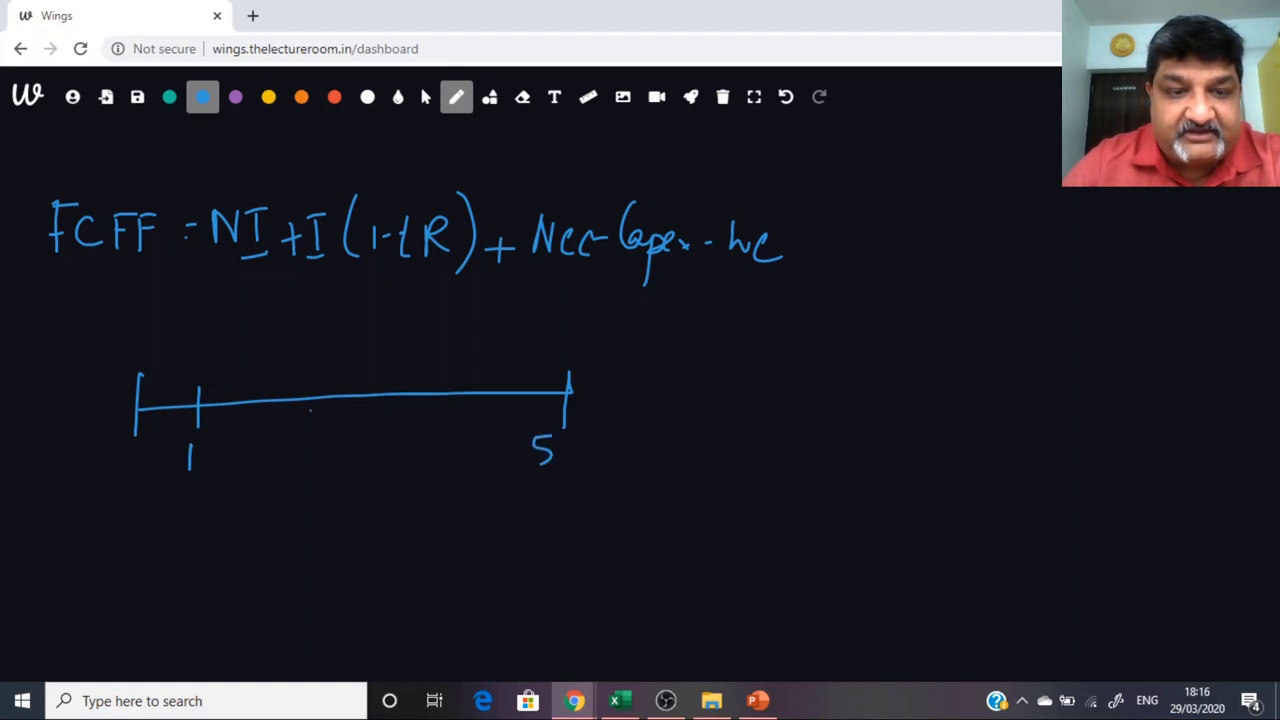
{"action": "mouse_move", "coordinate": [210, 362]}
{"action": "left_mouse_down"}
{"action": "mouse_move", "coordinate": [238, 350]}
{"action": "mouse_move", "coordinate": [565, 350]}
{"action": "left_mouse_up"}
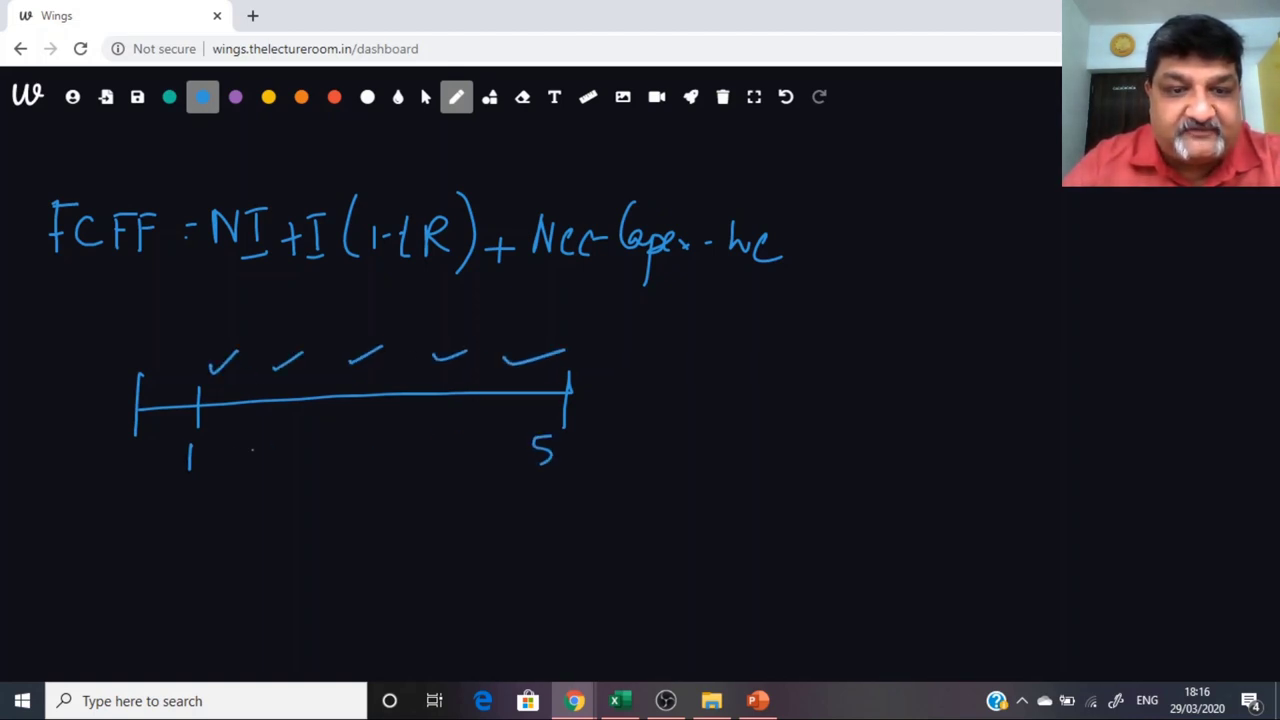
{"action": "mouse_move", "coordinate": [589, 422]}
{"action": "left_mouse_down"}
{"action": "mouse_move", "coordinate": [576, 466]}
{"action": "mouse_move", "coordinate": [592, 522]}
{"action": "left_mouse_up"}
{"action": "left_click_drag", "start_coordinate": [592, 493], "coordinate": [560, 521]}
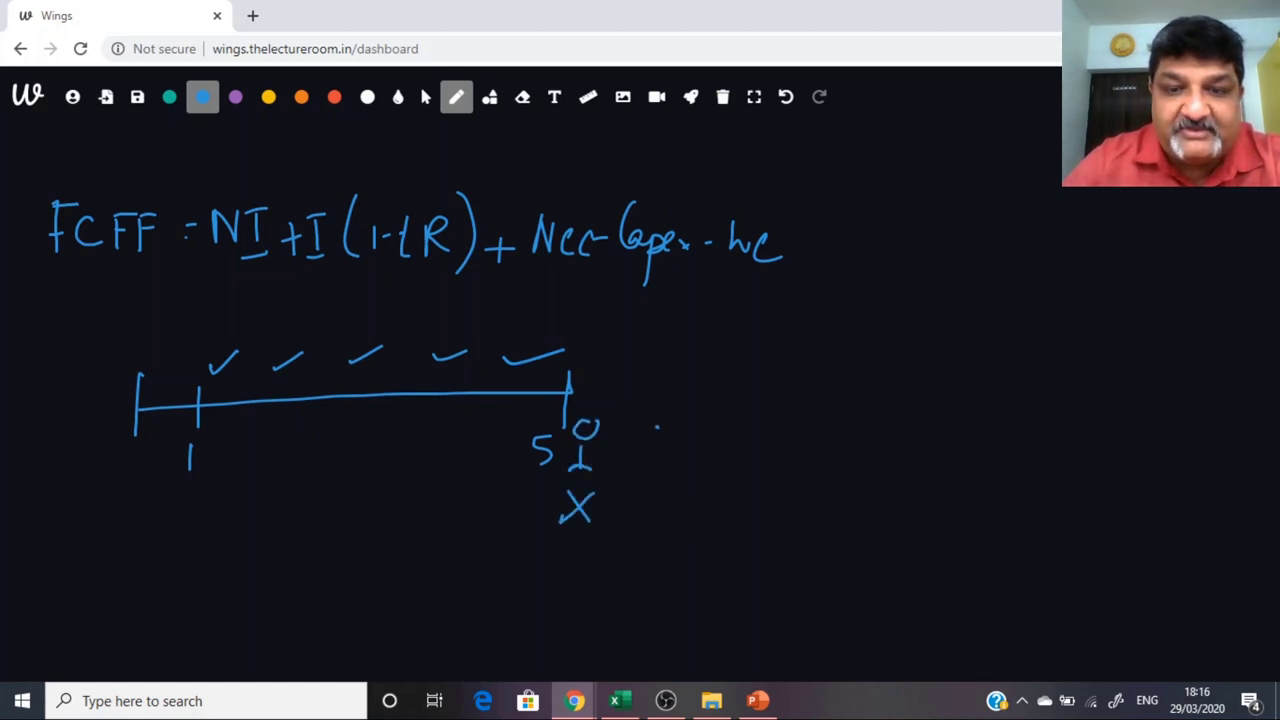
{"action": "left_click_drag", "start_coordinate": [656, 428], "coordinate": [686, 414]}
{"action": "left_click_drag", "start_coordinate": [682, 433], "coordinate": [712, 422]}
{"action": "left_click_drag", "start_coordinate": [731, 434], "coordinate": [766, 421]}
{"action": "left_click_drag", "start_coordinate": [781, 436], "coordinate": [823, 422]}
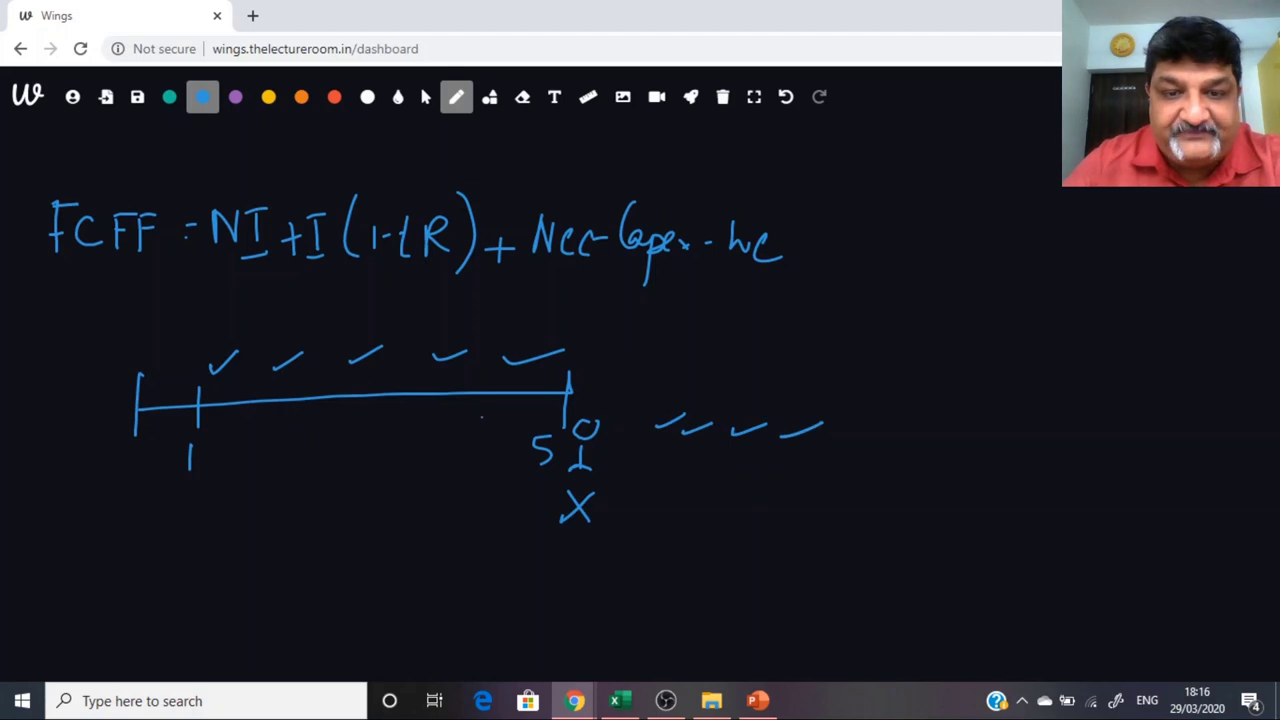
Step: Add brackets and a boxed terminal value (Tv) arrow, then clear the whole board
{"action": "mouse_move", "coordinate": [181, 326]}
{"action": "left_mouse_down"}
{"action": "mouse_move", "coordinate": [352, 312]}
{"action": "mouse_move", "coordinate": [568, 342]}
{"action": "left_mouse_up"}
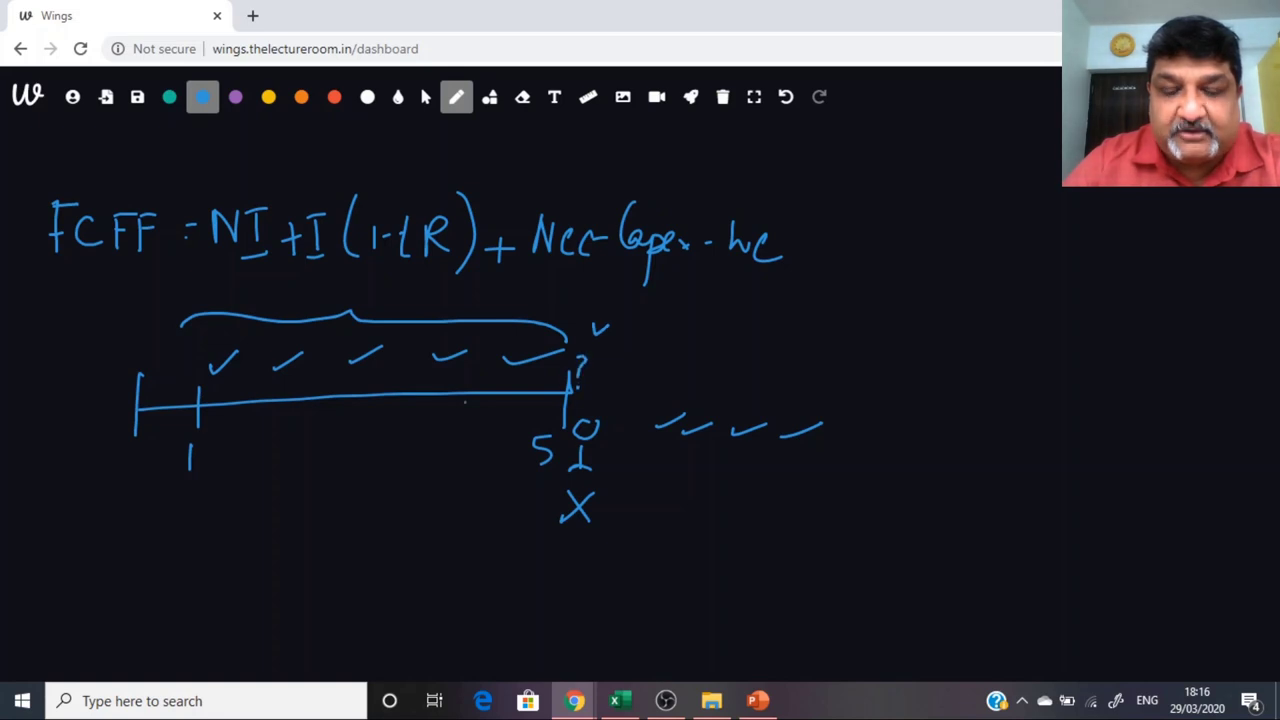
{"action": "mouse_move", "coordinate": [614, 396]}
{"action": "left_mouse_down"}
{"action": "mouse_move", "coordinate": [728, 402]}
{"action": "mouse_move", "coordinate": [680, 405]}
{"action": "left_mouse_up"}
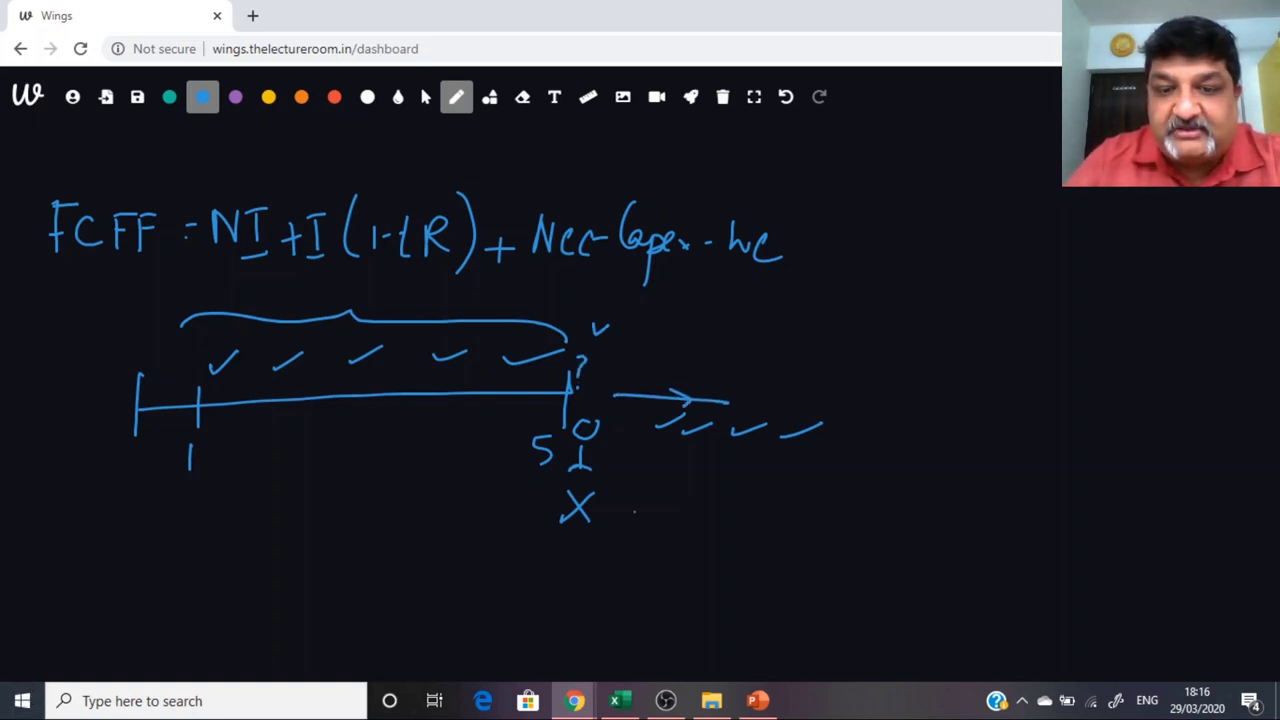
{"action": "mouse_move", "coordinate": [634, 506]}
{"action": "left_mouse_down"}
{"action": "mouse_move", "coordinate": [634, 540]}
{"action": "mouse_move", "coordinate": [837, 522]}
{"action": "mouse_move", "coordinate": [792, 554]}
{"action": "mouse_move", "coordinate": [678, 538]}
{"action": "mouse_move", "coordinate": [640, 514]}
{"action": "mouse_move", "coordinate": [822, 536]}
{"action": "mouse_move", "coordinate": [820, 562]}
{"action": "left_mouse_up"}
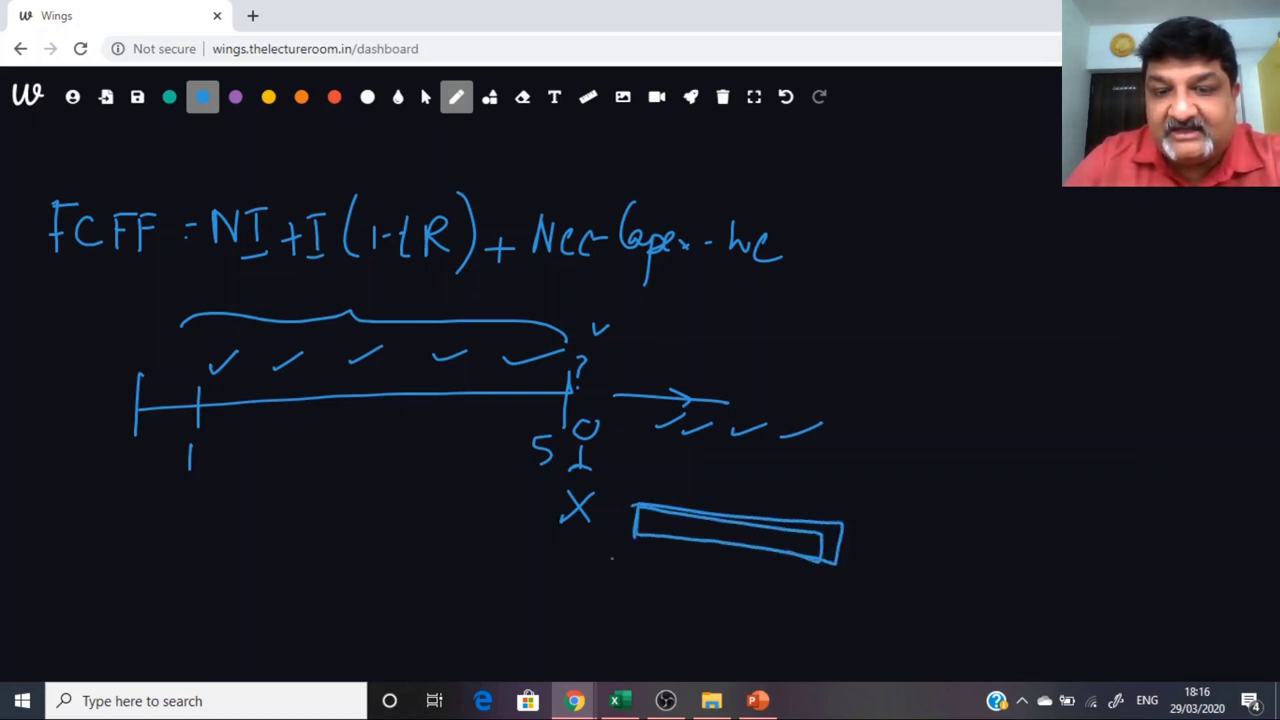
{"action": "mouse_move", "coordinate": [597, 612]}
{"action": "left_mouse_down"}
{"action": "mouse_move", "coordinate": [598, 544]}
{"action": "mouse_move", "coordinate": [648, 588]}
{"action": "left_mouse_up"}
{"action": "mouse_move", "coordinate": [632, 590]}
{"action": "left_mouse_down"}
{"action": "mouse_move", "coordinate": [628, 616]}
{"action": "mouse_move", "coordinate": [654, 606]}
{"action": "left_mouse_up"}
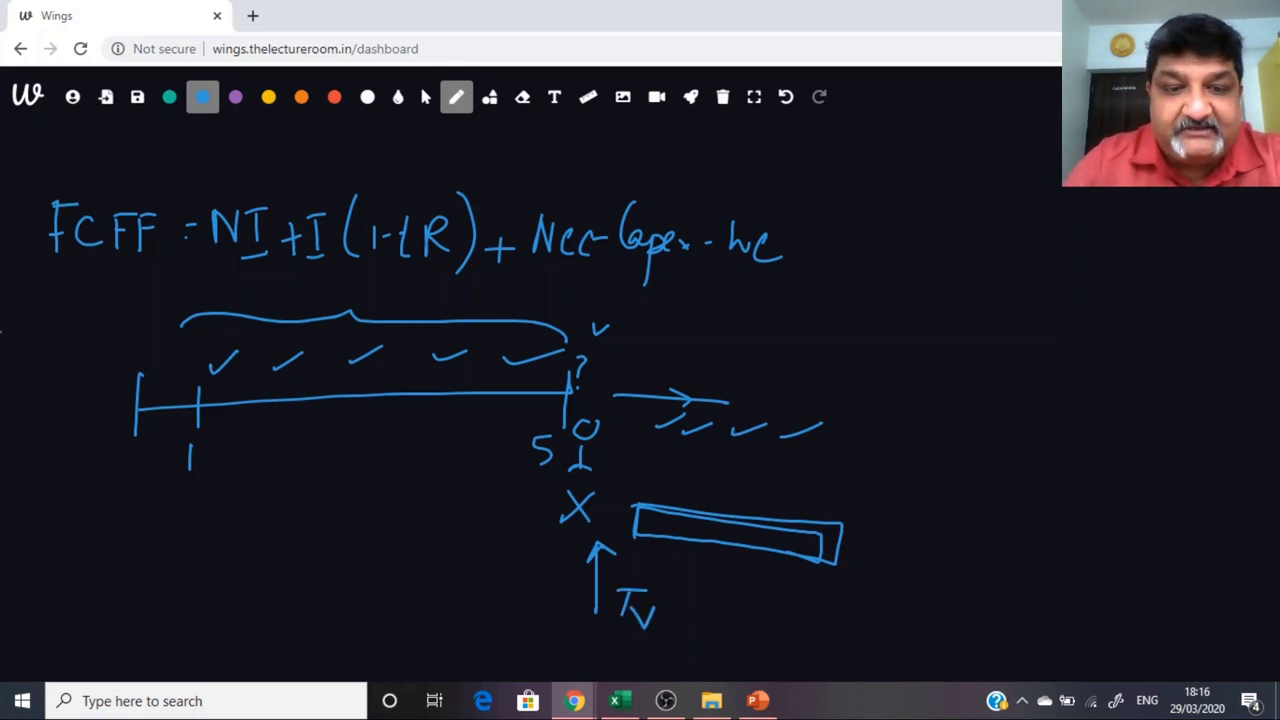
{"action": "mouse_move", "coordinate": [119, 487]}
{"action": "left_mouse_down"}
{"action": "mouse_move", "coordinate": [502, 512]}
{"action": "mouse_move", "coordinate": [530, 482]}
{"action": "left_mouse_up"}
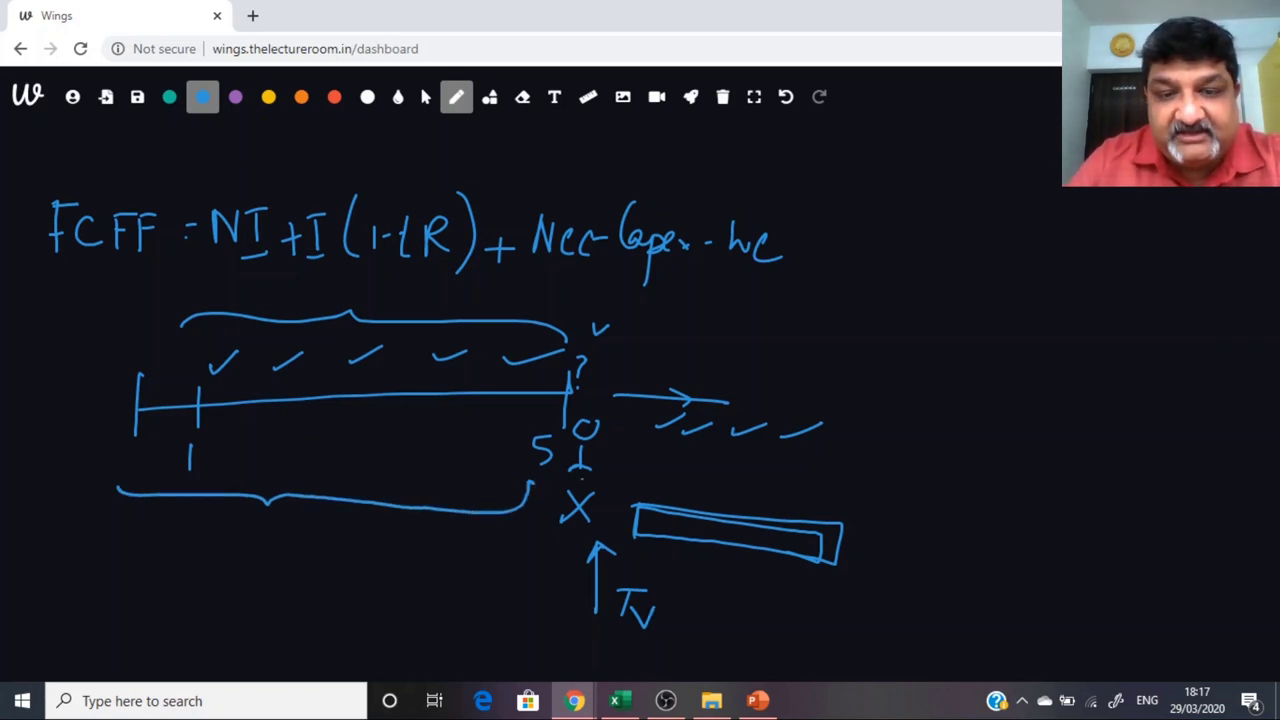
{"action": "mouse_move", "coordinate": [668, 480]}
{"action": "left_mouse_down"}
{"action": "mouse_move", "coordinate": [744, 488]}
{"action": "mouse_move", "coordinate": [670, 482]}
{"action": "mouse_move", "coordinate": [718, 488]}
{"action": "left_mouse_up"}
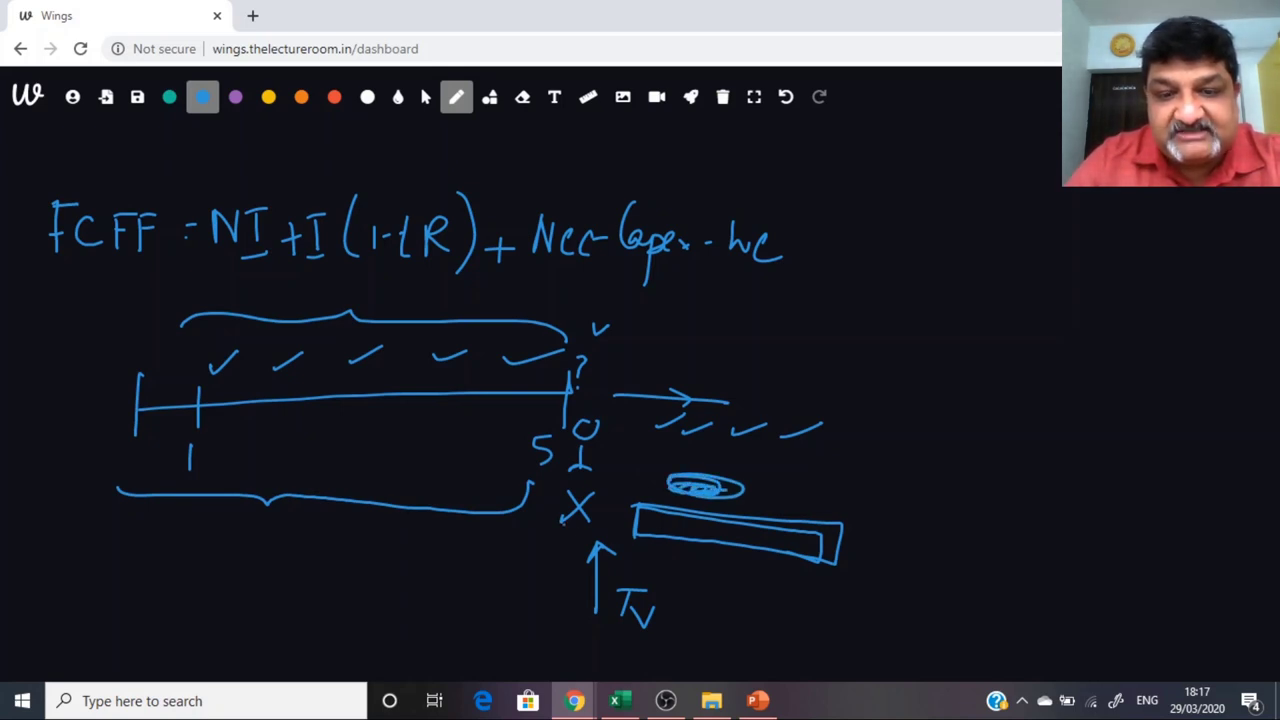
{"action": "mouse_move", "coordinate": [566, 522]}
{"action": "left_mouse_down"}
{"action": "mouse_move", "coordinate": [550, 630]}
{"action": "mouse_move", "coordinate": [692, 544]}
{"action": "mouse_move", "coordinate": [552, 632]}
{"action": "mouse_move", "coordinate": [522, 622]}
{"action": "left_mouse_up"}
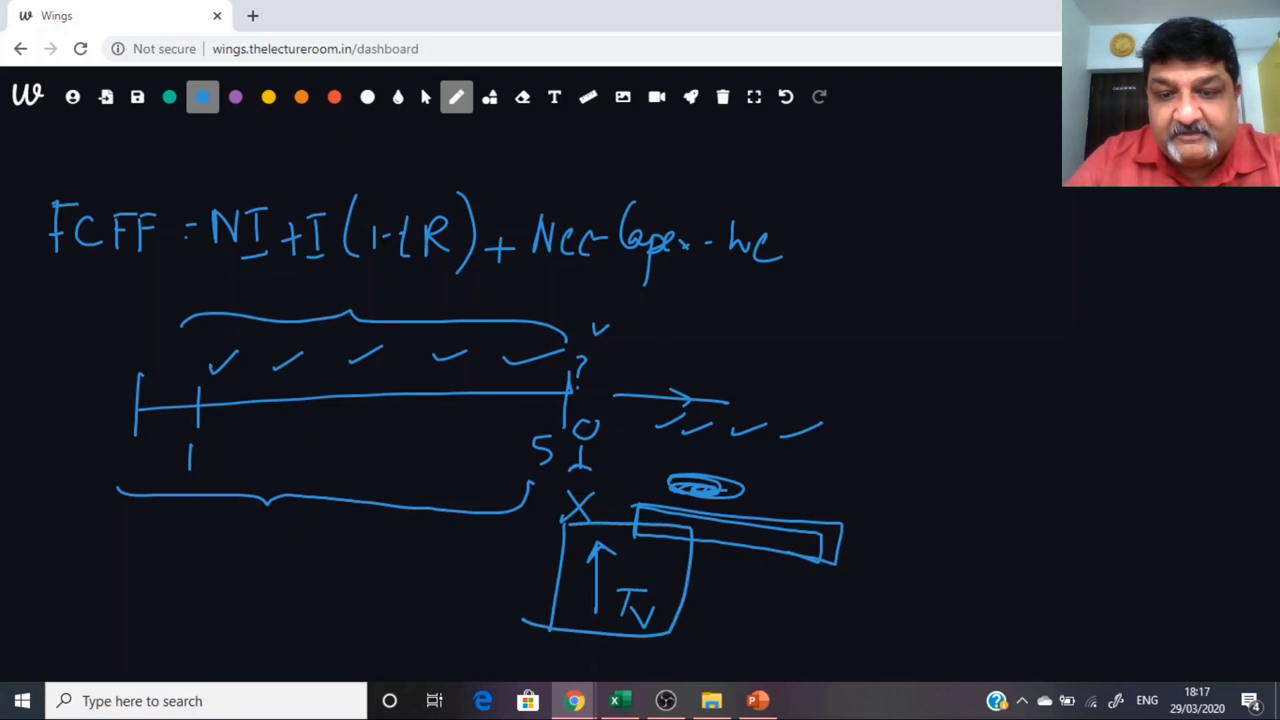
{"action": "mouse_move", "coordinate": [660, 612]}
{"action": "left_mouse_down"}
{"action": "mouse_move", "coordinate": [708, 592]}
{"action": "mouse_move", "coordinate": [662, 612]}
{"action": "left_mouse_up"}
{"action": "left_click_drag", "start_coordinate": [734, 588], "coordinate": [684, 608]}
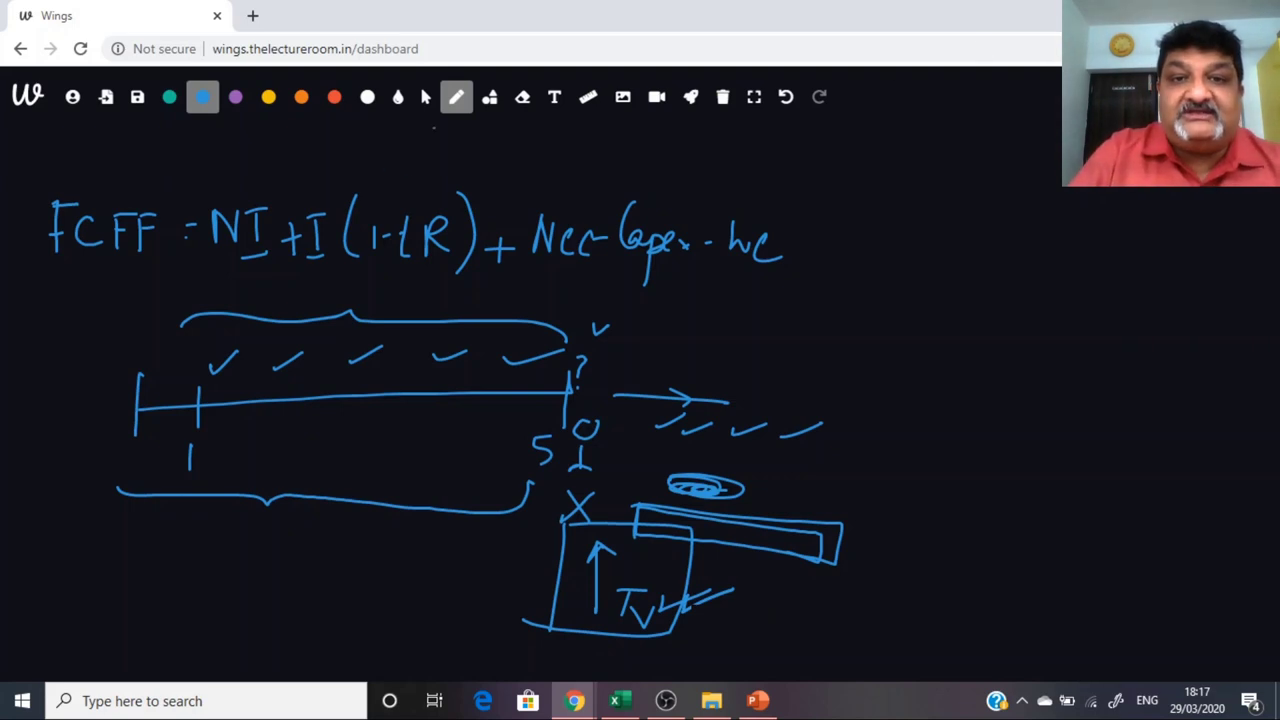
{"action": "left_click", "coordinate": [722, 96]}
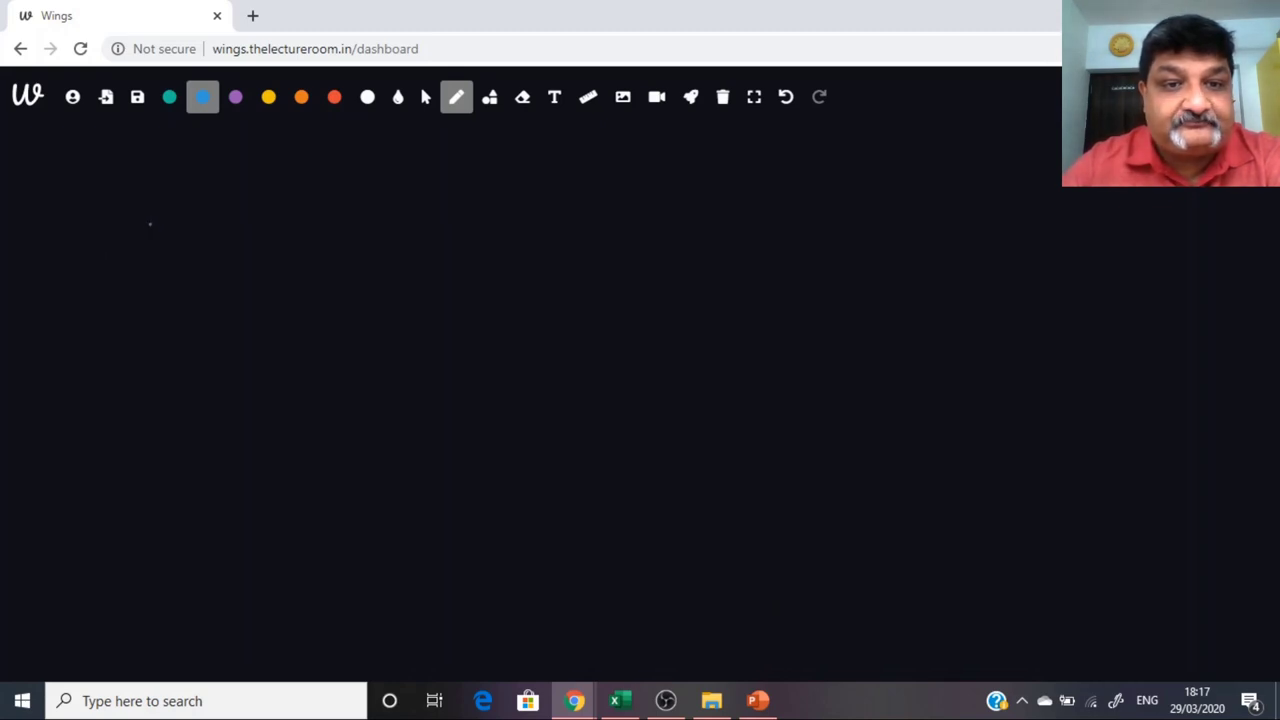
Step: Handwrite P0 = D1/(ke − g) on the Wings whiteboard in blue and box its subscripts
{"action": "mouse_move", "coordinate": [139, 210]}
{"action": "left_mouse_down"}
{"action": "mouse_move", "coordinate": [136, 242]}
{"action": "mouse_move", "coordinate": [138, 220]}
{"action": "left_mouse_up"}
{"action": "left_click_drag", "start_coordinate": [162, 242], "coordinate": [164, 244]}
{"action": "left_click_drag", "start_coordinate": [186, 222], "coordinate": [193, 233]}
{"action": "mouse_move", "coordinate": [271, 192]}
{"action": "left_mouse_down"}
{"action": "mouse_move", "coordinate": [272, 230]}
{"action": "mouse_move", "coordinate": [285, 228]}
{"action": "left_mouse_up"}
{"action": "mouse_move", "coordinate": [284, 228]}
{"action": "left_mouse_down"}
{"action": "mouse_move", "coordinate": [260, 230]}
{"action": "mouse_move", "coordinate": [313, 242]}
{"action": "left_mouse_up"}
{"action": "left_click_drag", "start_coordinate": [210, 280], "coordinate": [402, 268]}
{"action": "mouse_move", "coordinate": [272, 294]}
{"action": "left_mouse_down"}
{"action": "mouse_move", "coordinate": [266, 342]}
{"action": "mouse_move", "coordinate": [288, 338]}
{"action": "mouse_move", "coordinate": [306, 368]}
{"action": "mouse_move", "coordinate": [333, 351]}
{"action": "mouse_move", "coordinate": [374, 382]}
{"action": "mouse_move", "coordinate": [408, 342]}
{"action": "left_mouse_up"}
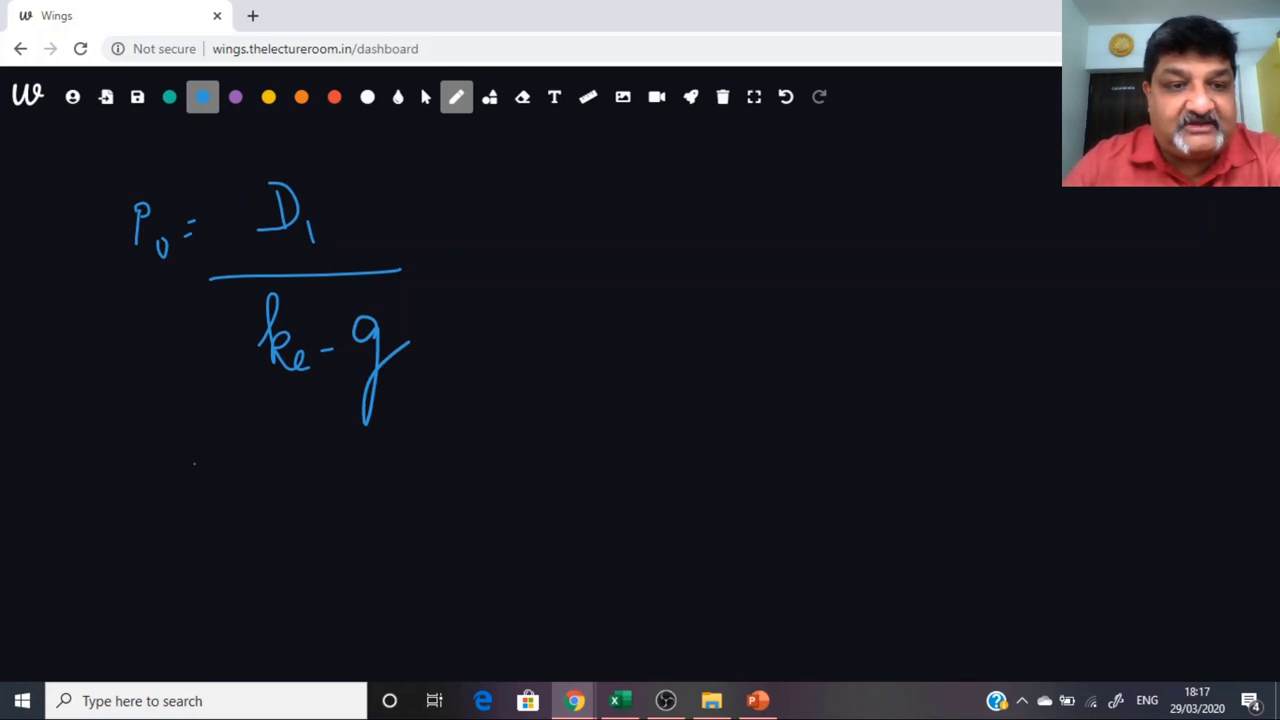
{"action": "left_click_drag", "start_coordinate": [153, 244], "coordinate": [151, 274]}
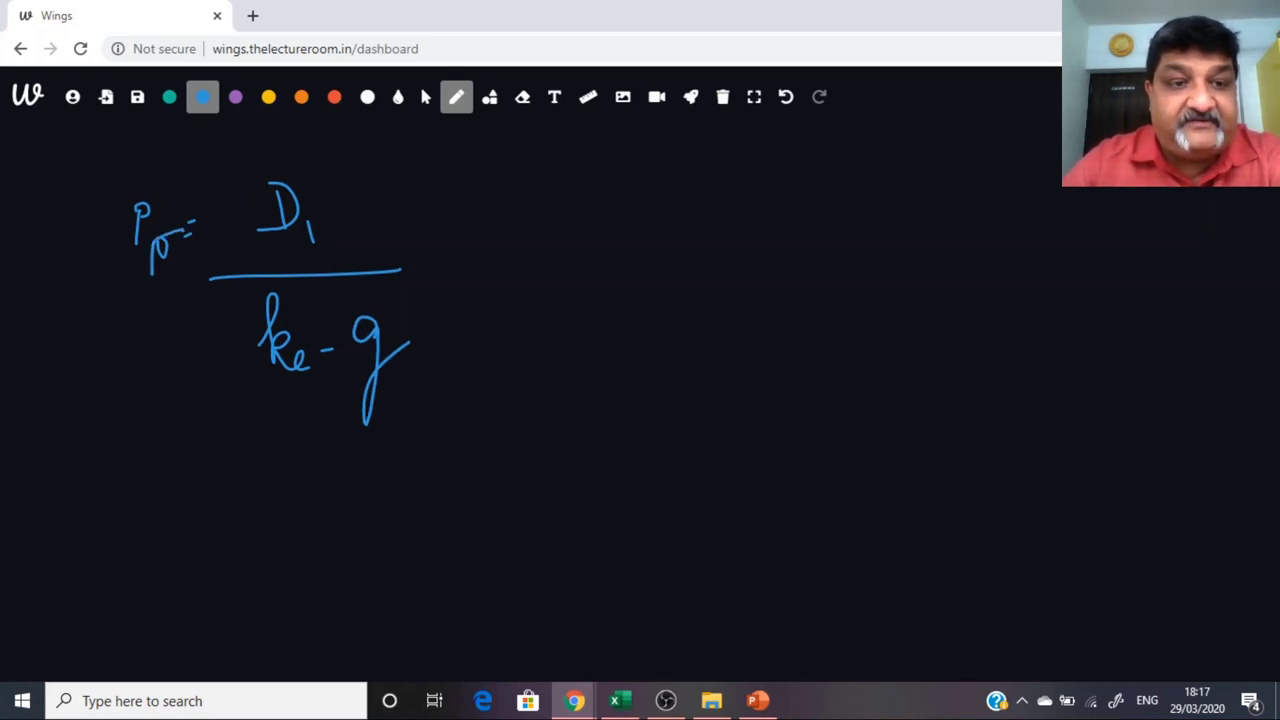
{"action": "left_click_drag", "start_coordinate": [185, 232], "coordinate": [151, 279]}
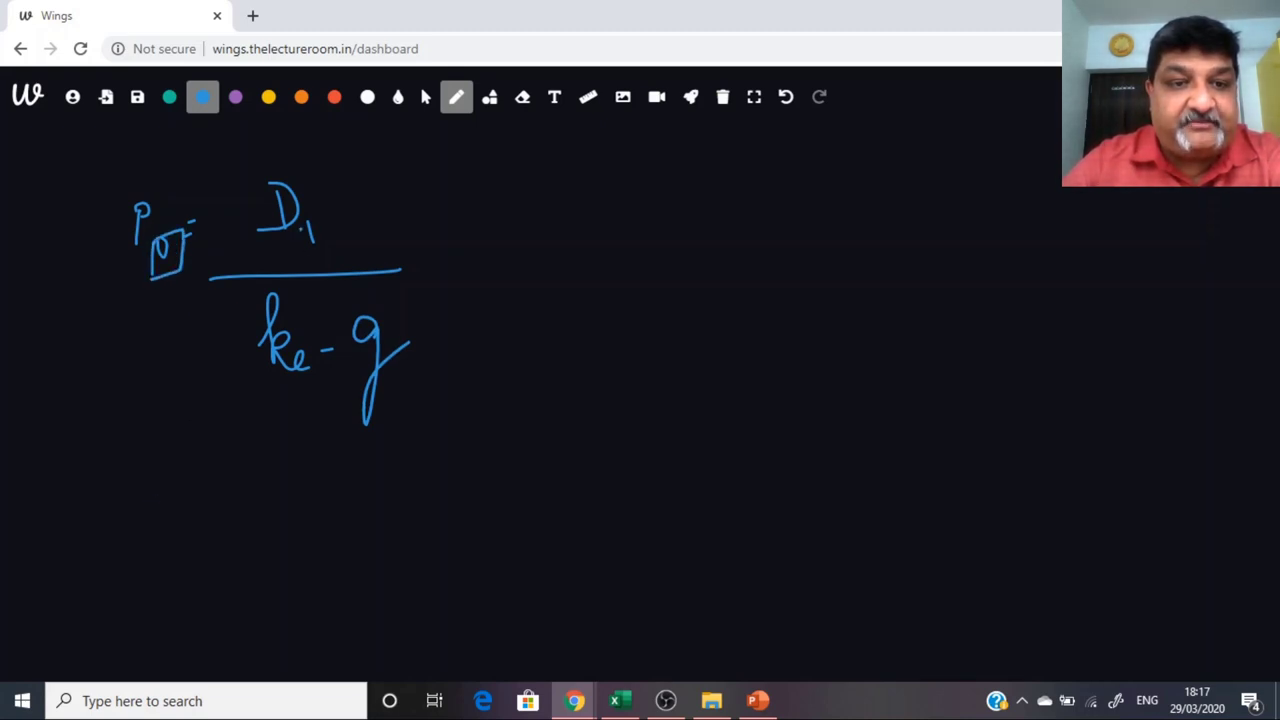
{"action": "mouse_move", "coordinate": [310, 224]}
{"action": "left_mouse_down"}
{"action": "mouse_move", "coordinate": [334, 252]}
{"action": "mouse_move", "coordinate": [296, 256]}
{"action": "mouse_move", "coordinate": [300, 226]}
{"action": "left_mouse_up"}
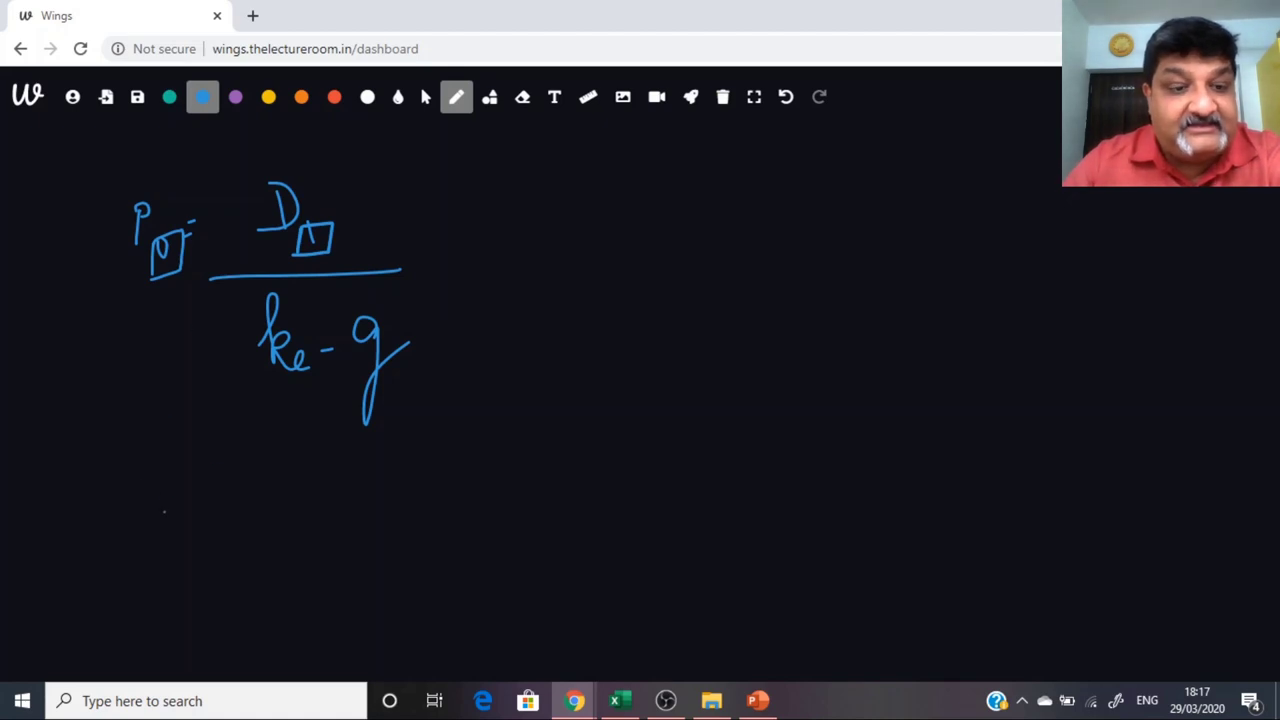
Step: Write TV10 = FCFF11 beneath the share price formula
{"action": "mouse_move", "coordinate": [135, 486]}
{"action": "left_mouse_down"}
{"action": "mouse_move", "coordinate": [182, 484]}
{"action": "mouse_move", "coordinate": [152, 533]}
{"action": "mouse_move", "coordinate": [181, 508]}
{"action": "mouse_move", "coordinate": [182, 485]}
{"action": "left_mouse_up"}
{"action": "left_click_drag", "start_coordinate": [196, 533], "coordinate": [197, 560]}
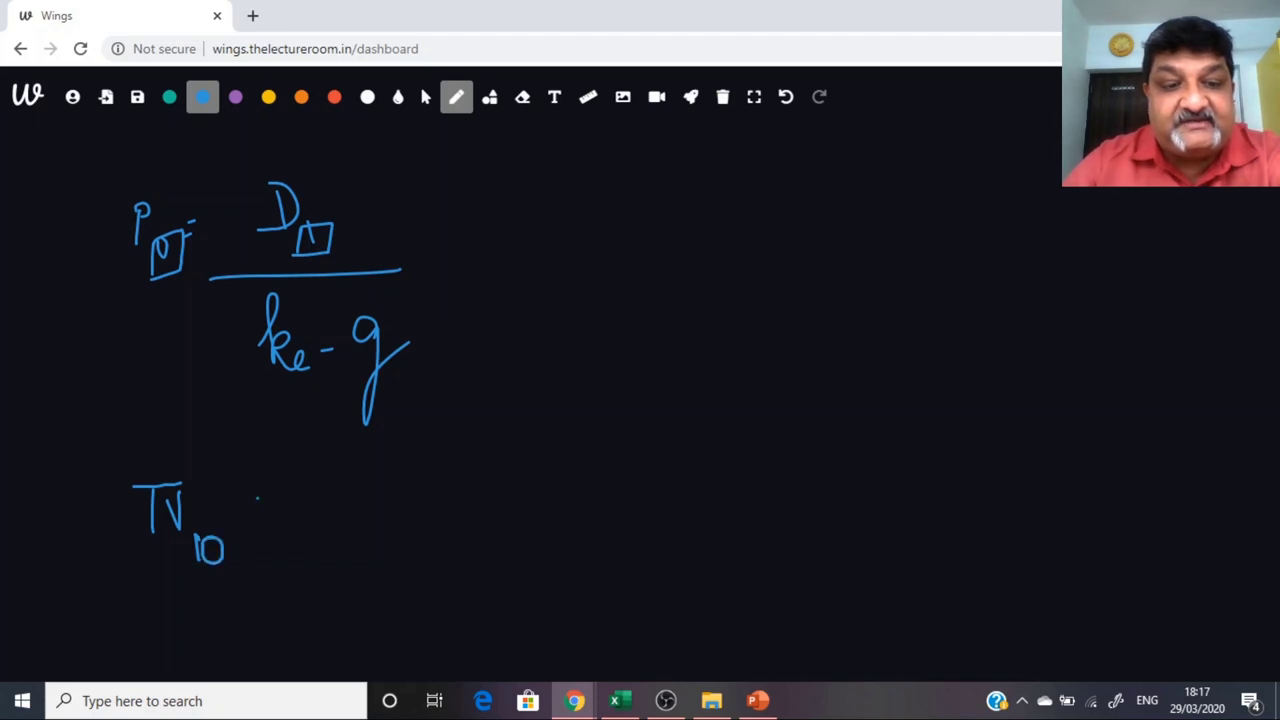
{"action": "left_click_drag", "start_coordinate": [256, 497], "coordinate": [272, 496]}
{"action": "left_click_drag", "start_coordinate": [253, 514], "coordinate": [275, 511]}
{"action": "mouse_move", "coordinate": [335, 479]}
{"action": "left_mouse_down"}
{"action": "mouse_move", "coordinate": [334, 516]}
{"action": "mouse_move", "coordinate": [358, 476]}
{"action": "left_mouse_up"}
{"action": "left_click_drag", "start_coordinate": [335, 497], "coordinate": [394, 509]}
{"action": "mouse_move", "coordinate": [406, 478]}
{"action": "left_mouse_down"}
{"action": "mouse_move", "coordinate": [405, 517]}
{"action": "mouse_move", "coordinate": [424, 476]}
{"action": "left_mouse_up"}
{"action": "left_click_drag", "start_coordinate": [407, 495], "coordinate": [433, 516]}
{"action": "mouse_move", "coordinate": [434, 476]}
{"action": "left_mouse_down"}
{"action": "mouse_move", "coordinate": [462, 473]}
{"action": "mouse_move", "coordinate": [452, 494]}
{"action": "left_mouse_up"}
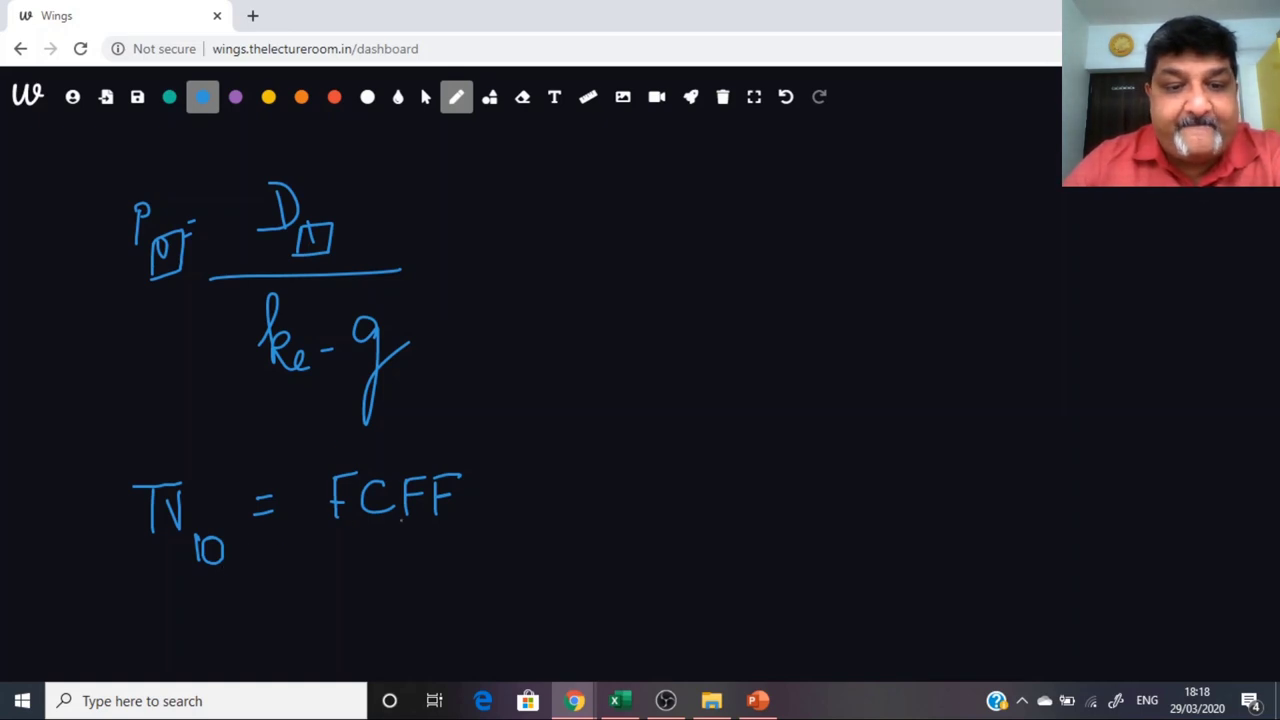
{"action": "mouse_move", "coordinate": [461, 506]}
{"action": "left_mouse_down"}
{"action": "mouse_move", "coordinate": [459, 536]}
{"action": "mouse_move", "coordinate": [476, 538]}
{"action": "left_mouse_up"}
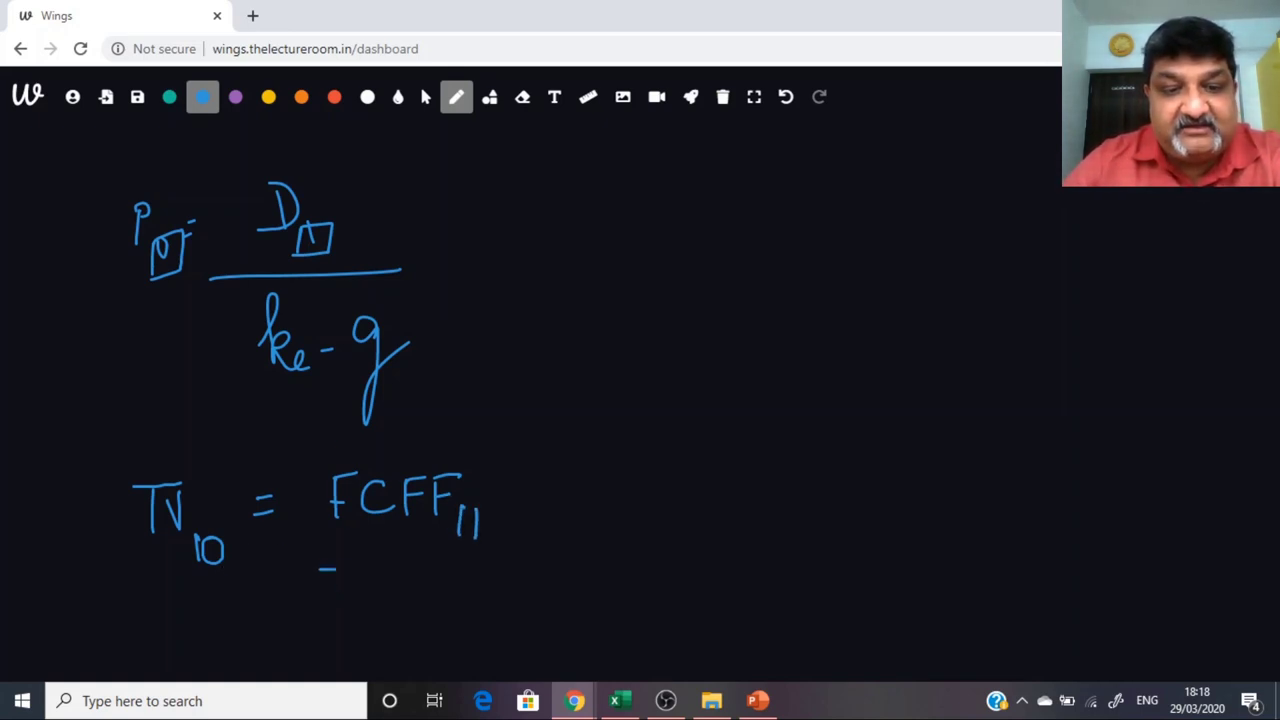
Step: Complete the fraction with a bar and WACC − g below FCFF11, then return to Excel
{"action": "left_click_drag", "start_coordinate": [336, 569], "coordinate": [571, 559]}
{"action": "mouse_move", "coordinate": [347, 592]}
{"action": "left_mouse_down"}
{"action": "mouse_move", "coordinate": [350, 640]}
{"action": "mouse_move", "coordinate": [400, 608]}
{"action": "mouse_move", "coordinate": [404, 640]}
{"action": "left_mouse_up"}
{"action": "mouse_move", "coordinate": [418, 614]}
{"action": "left_mouse_down"}
{"action": "mouse_move", "coordinate": [418, 640]}
{"action": "mouse_move", "coordinate": [532, 610]}
{"action": "mouse_move", "coordinate": [548, 666]}
{"action": "mouse_move", "coordinate": [556, 640]}
{"action": "left_mouse_up"}
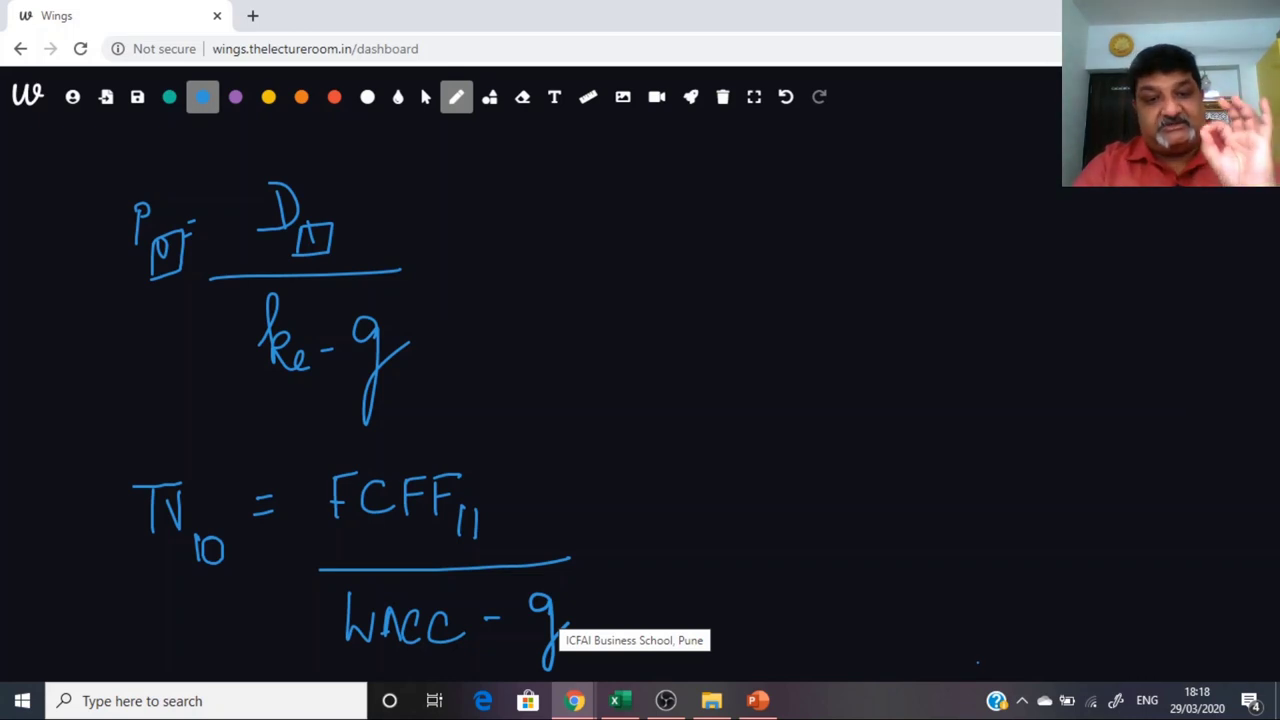
{"action": "left_click", "coordinate": [618, 700]}
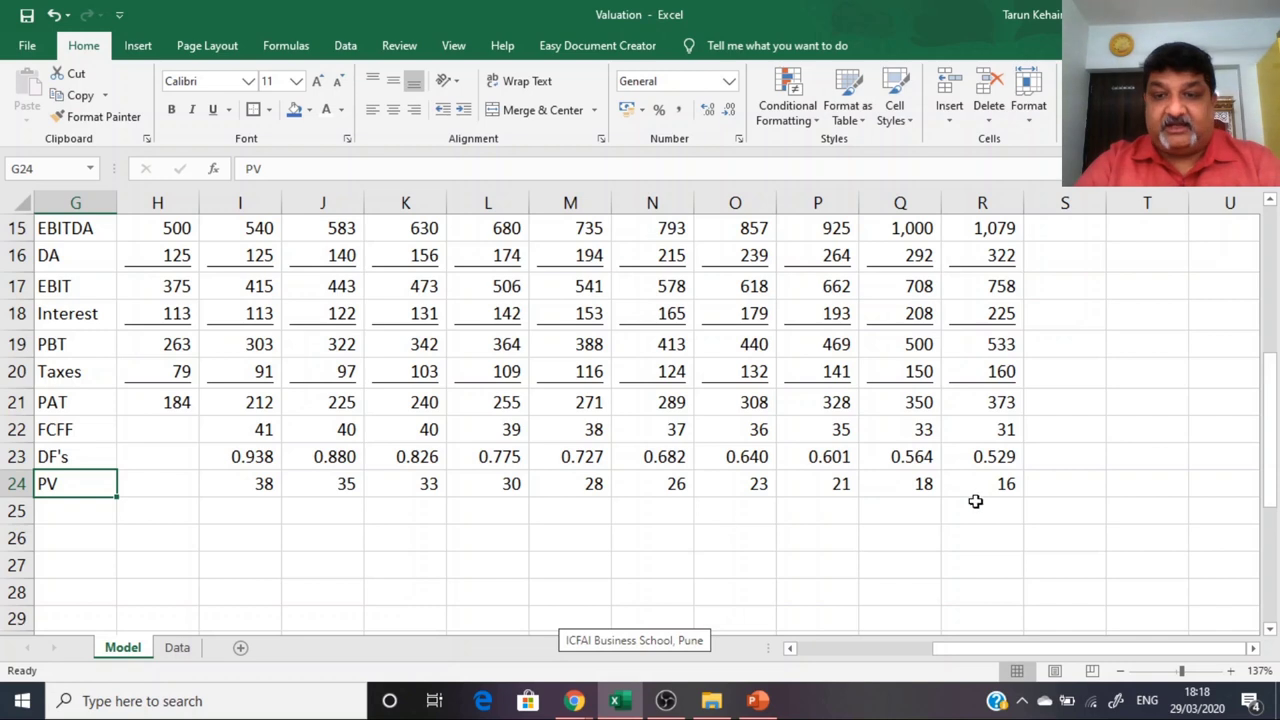
Step: Label G25 as TV, shortening the typed TV10 label
{"action": "key", "text": "Return"}
{"action": "key", "text": "F2"}
{"action": "type", "text": "TV10"}
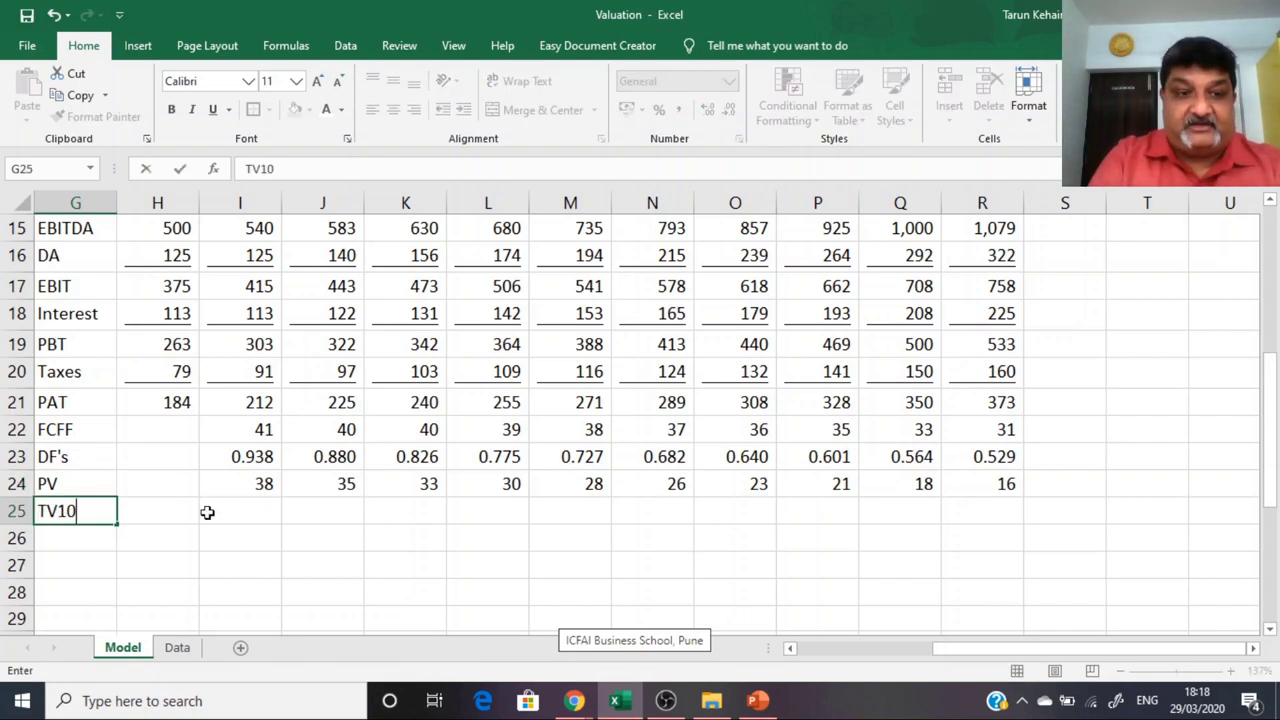
{"action": "key", "text": "Return"}
{"action": "key", "text": "Up"}
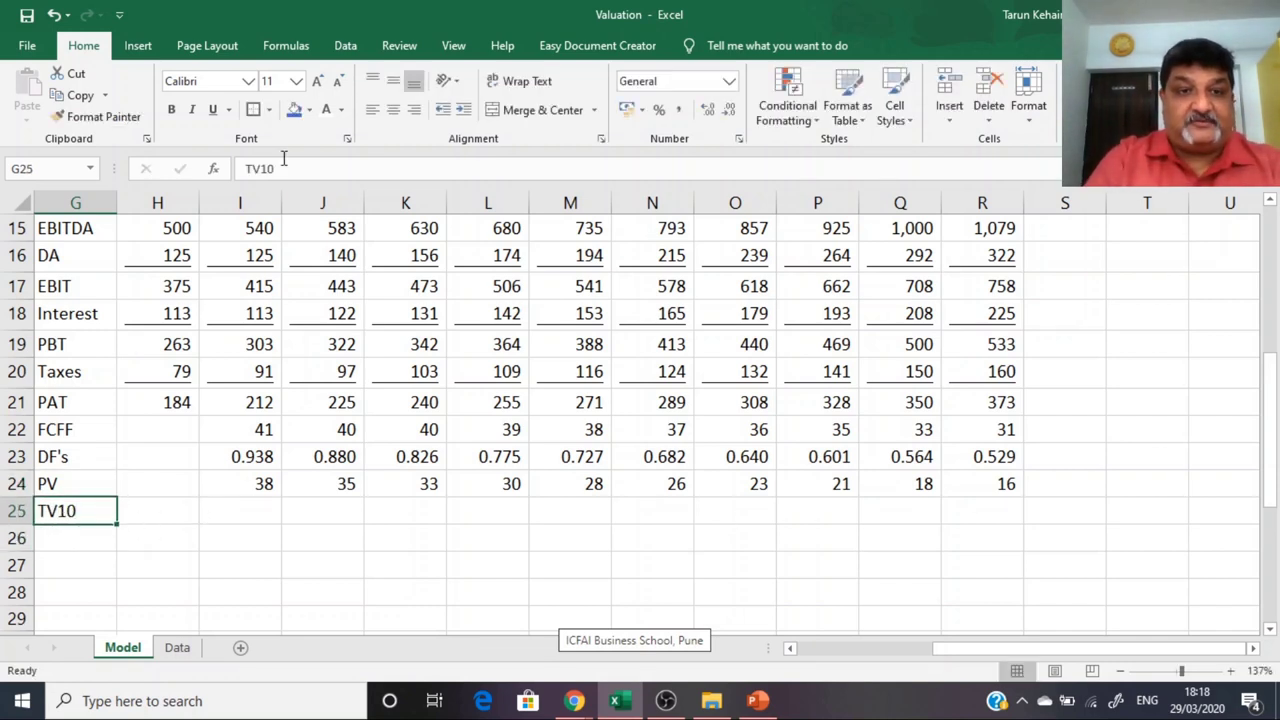
{"action": "left_click", "coordinate": [284, 170]}
{"action": "key", "text": "BackSpace"}
{"action": "key", "text": "BackSpace"}
{"action": "key", "text": "Tab"}
{"action": "key", "text": "Tab"}
{"action": "key", "text": "Tab"}
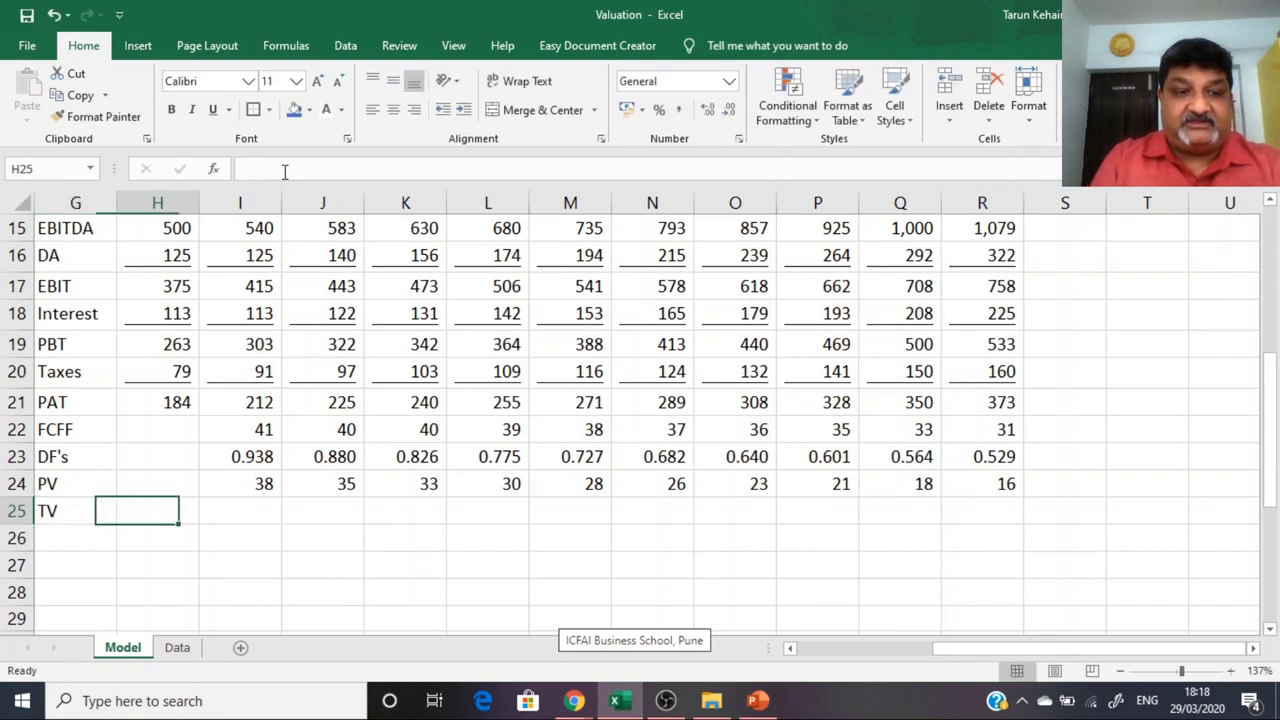
Step: Begin a terminal value formula from year 10's FCFF in R22, then cancel it
{"action": "key", "text": "Tab"}
{"action": "key", "text": "Tab"}
{"action": "key", "text": "Tab"}
{"action": "key", "text": "Tab"}
{"action": "key", "text": "Tab"}
{"action": "key", "text": "Tab"}
{"action": "key", "text": "Tab"}
{"action": "key", "text": "Tab"}
{"action": "key", "text": "Tab"}
{"action": "key", "text": "Left"}
{"action": "type", "text": "="}
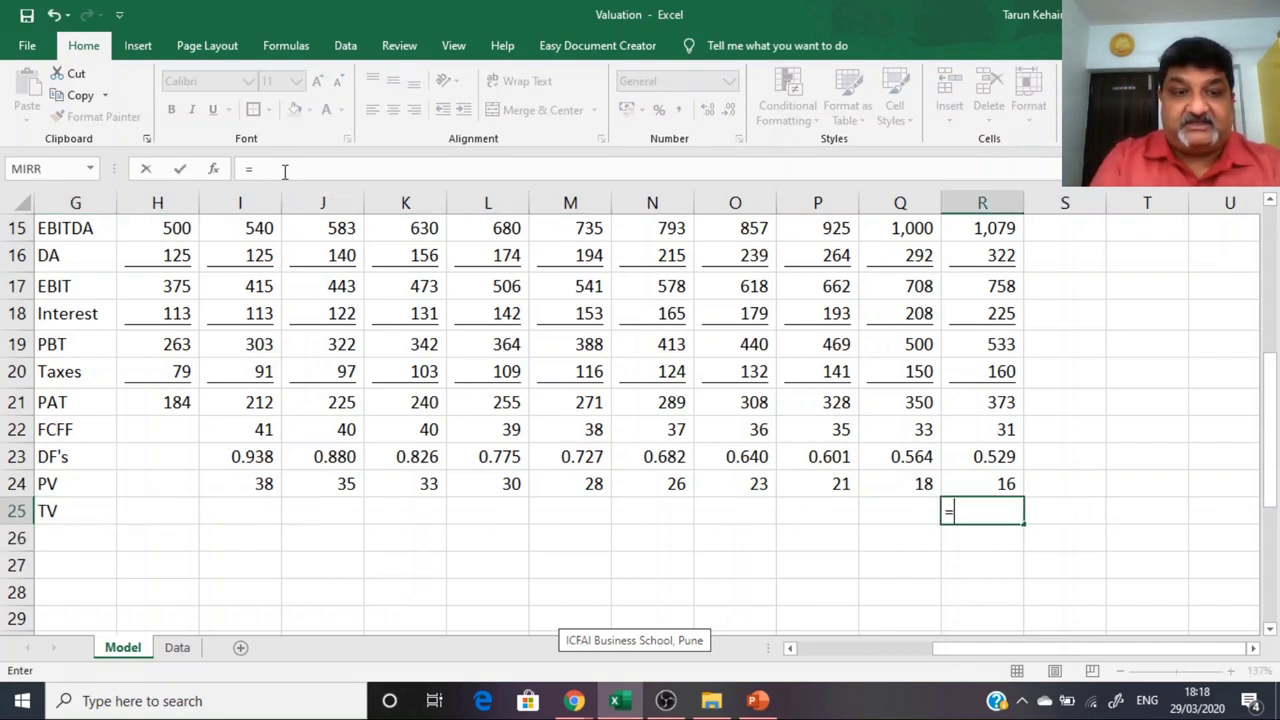
{"action": "key", "text": "Up"}
{"action": "key", "text": "Up"}
{"action": "key", "text": "Up"}
{"action": "key", "text": "Up"}
{"action": "key", "text": "Down"}
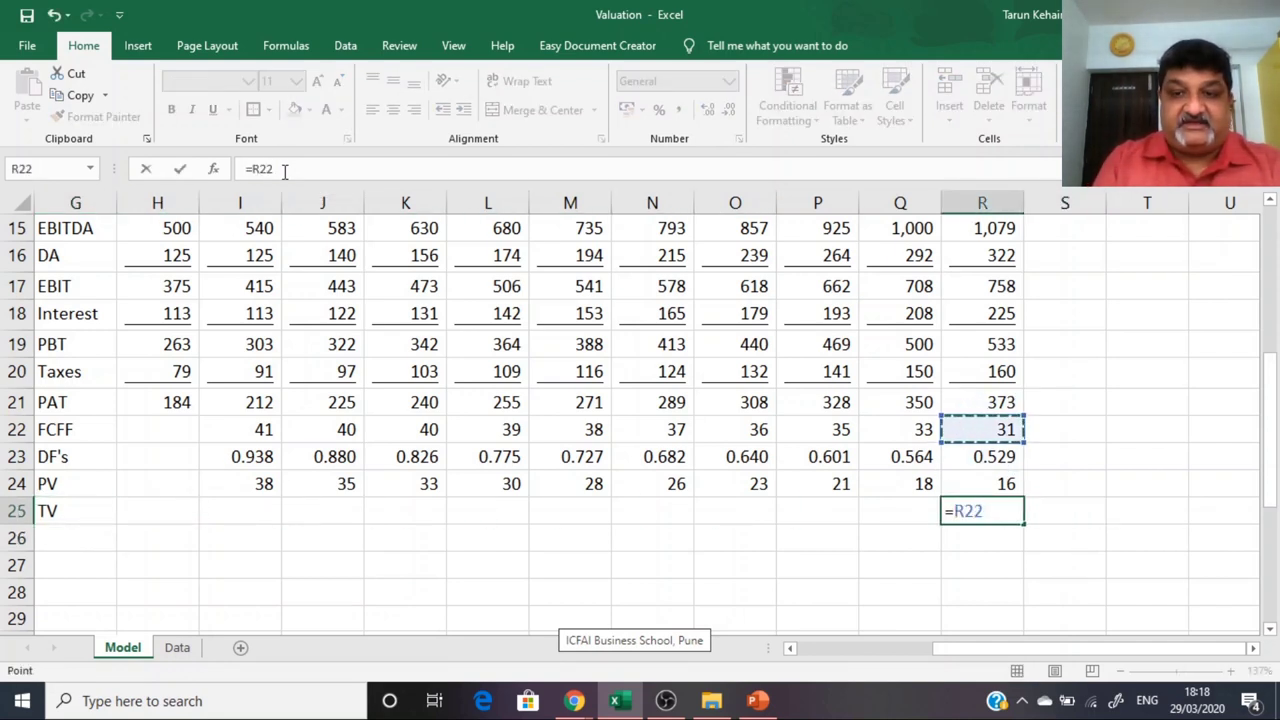
{"action": "type", "text": "*"}
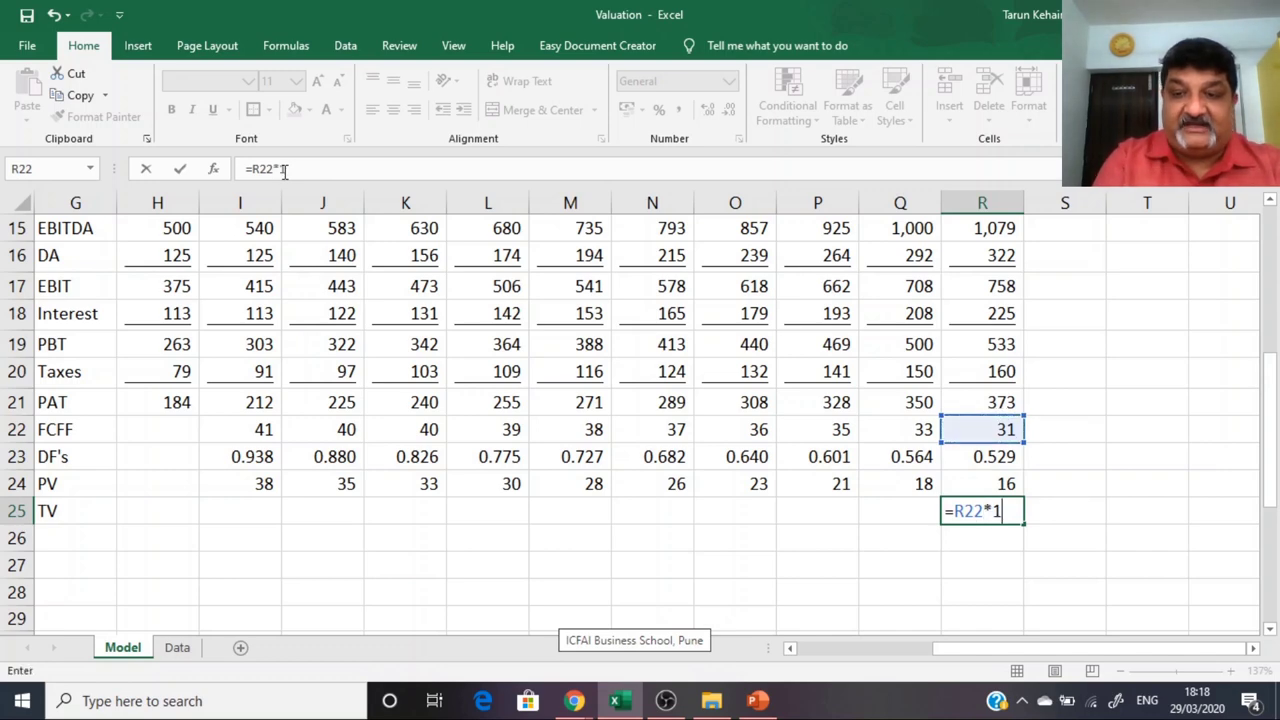
{"action": "key", "text": "Escape"}
Step: Copy the Gd&p label and value from B32:C32 into row 30
{"action": "key", "text": "Down"}
{"action": "key", "text": "Down"}
{"action": "key", "text": "Down"}
{"action": "key", "text": "Left"}
{"action": "key", "text": "Left"}
{"action": "key", "text": "Left"}
{"action": "key", "text": "Left"}
{"action": "key", "text": "Left"}
{"action": "key", "text": "Left"}
{"action": "key", "text": "Left"}
{"action": "key", "text": "Left"}
{"action": "key", "text": "Left"}
{"action": "key", "text": "Left"}
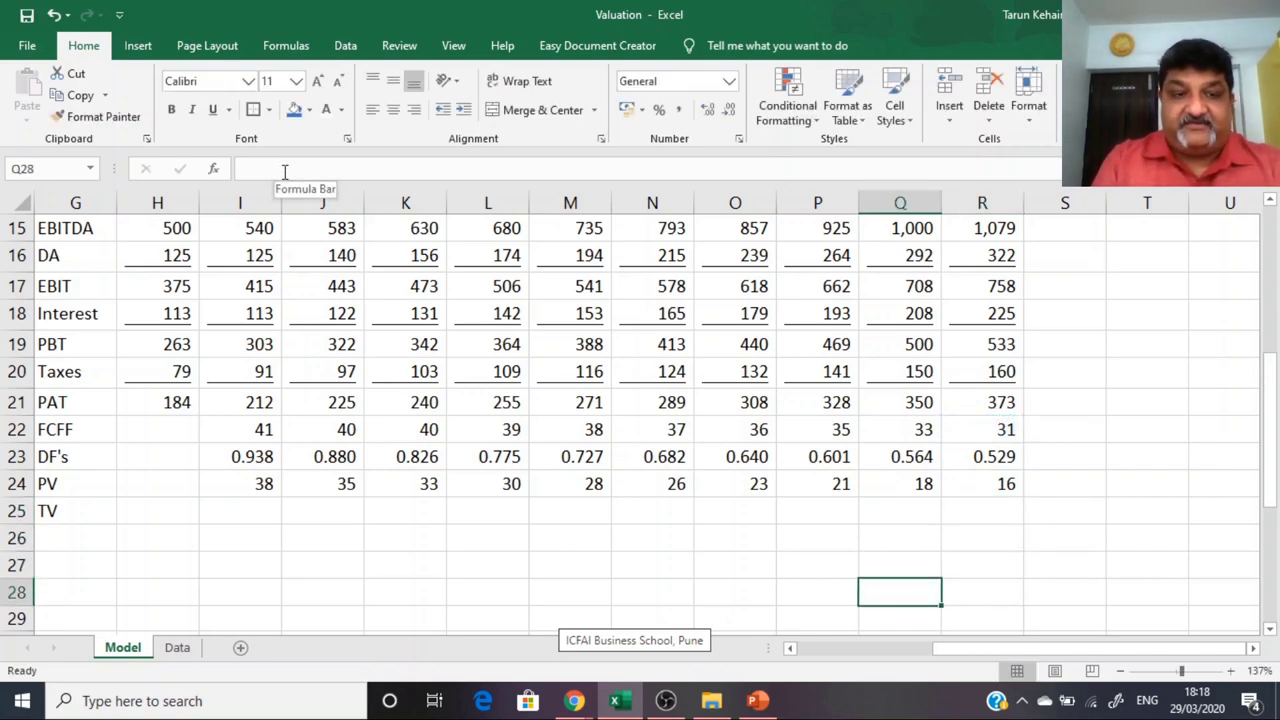
{"action": "key", "text": "Left"}
{"action": "key", "text": "Left"}
{"action": "key", "text": "Left"}
{"action": "key", "text": "Left"}
{"action": "key", "text": "Left"}
{"action": "key", "text": "Left"}
{"action": "key", "text": "Down"}
{"action": "key", "text": "Down"}
{"action": "key", "text": "Down"}
{"action": "key", "text": "Down"}
{"action": "key", "text": "Down"}
{"action": "key", "text": "Down"}
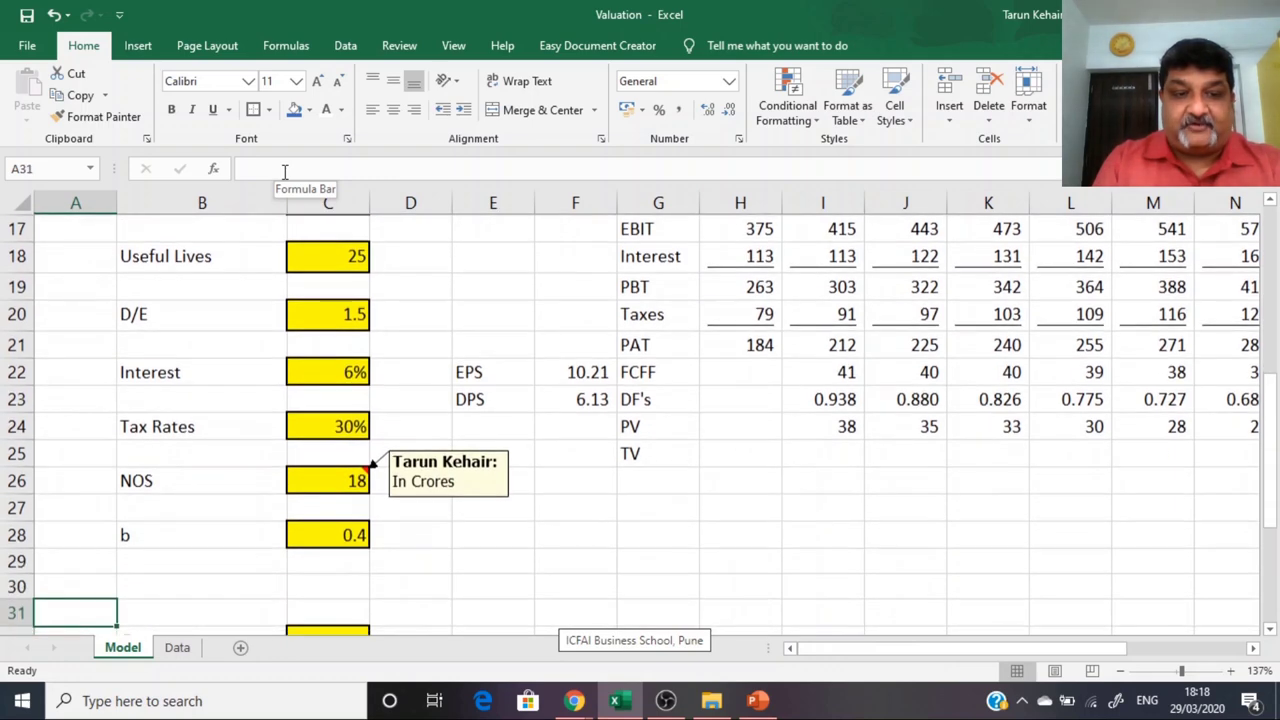
{"action": "key", "text": "Up"}
{"action": "key", "text": "Up"}
{"action": "key", "text": "Up"}
{"action": "key", "text": "Down"}
{"action": "key", "text": "Right"}
{"action": "key", "text": "shift+Right"}
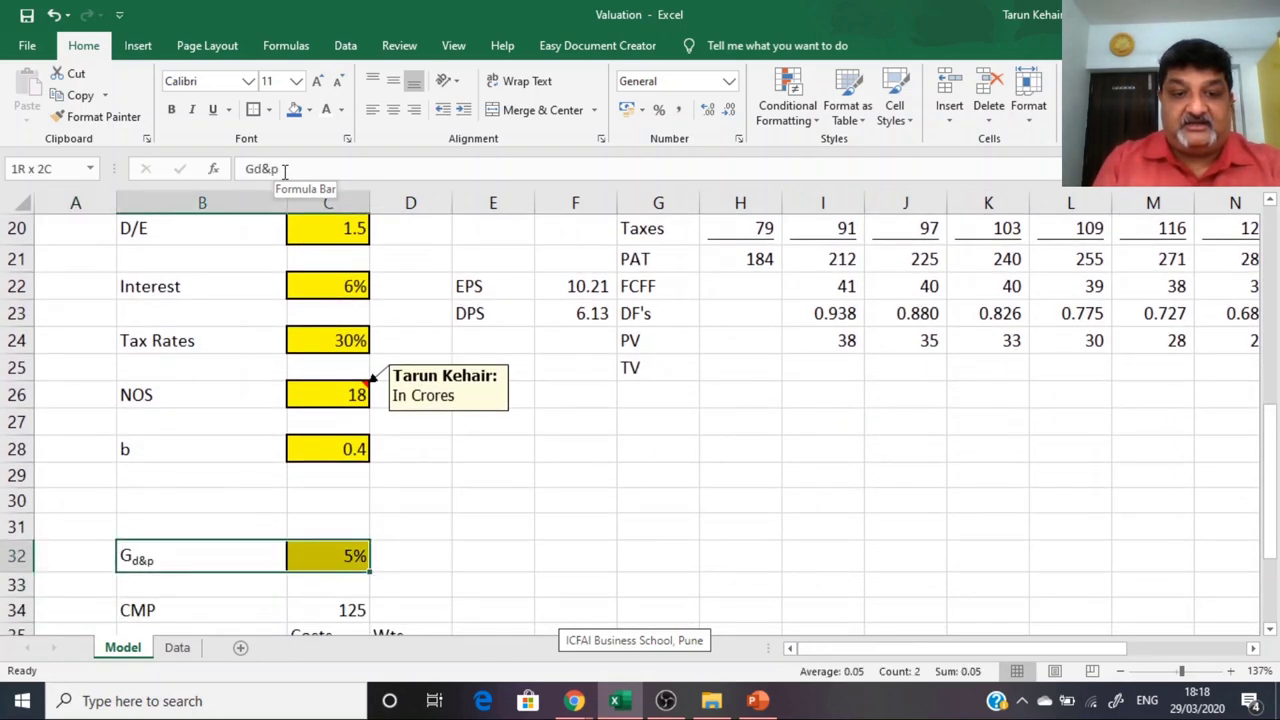
{"action": "key", "text": "ctrl+c"}
{"action": "key", "text": "Up"}
{"action": "key", "text": "Up"}
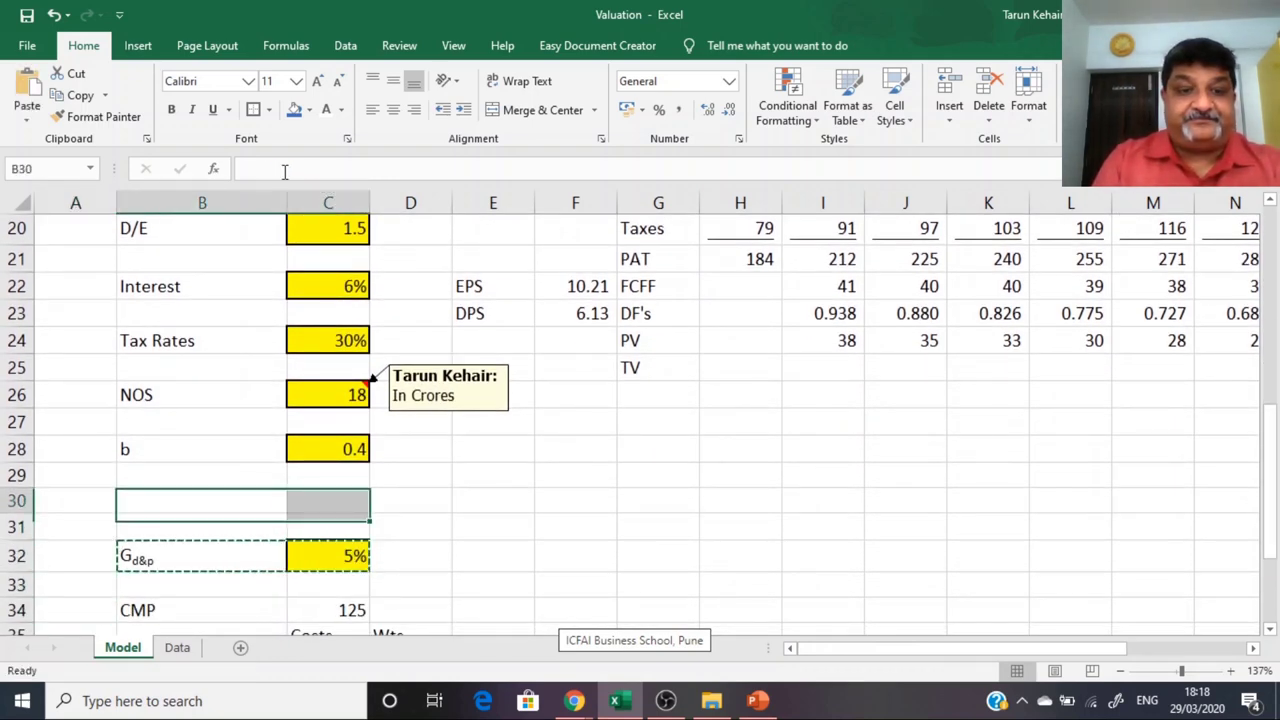
{"action": "key", "text": "Return"}
{"action": "key", "text": "Right"}
{"action": "key", "text": "Left"}
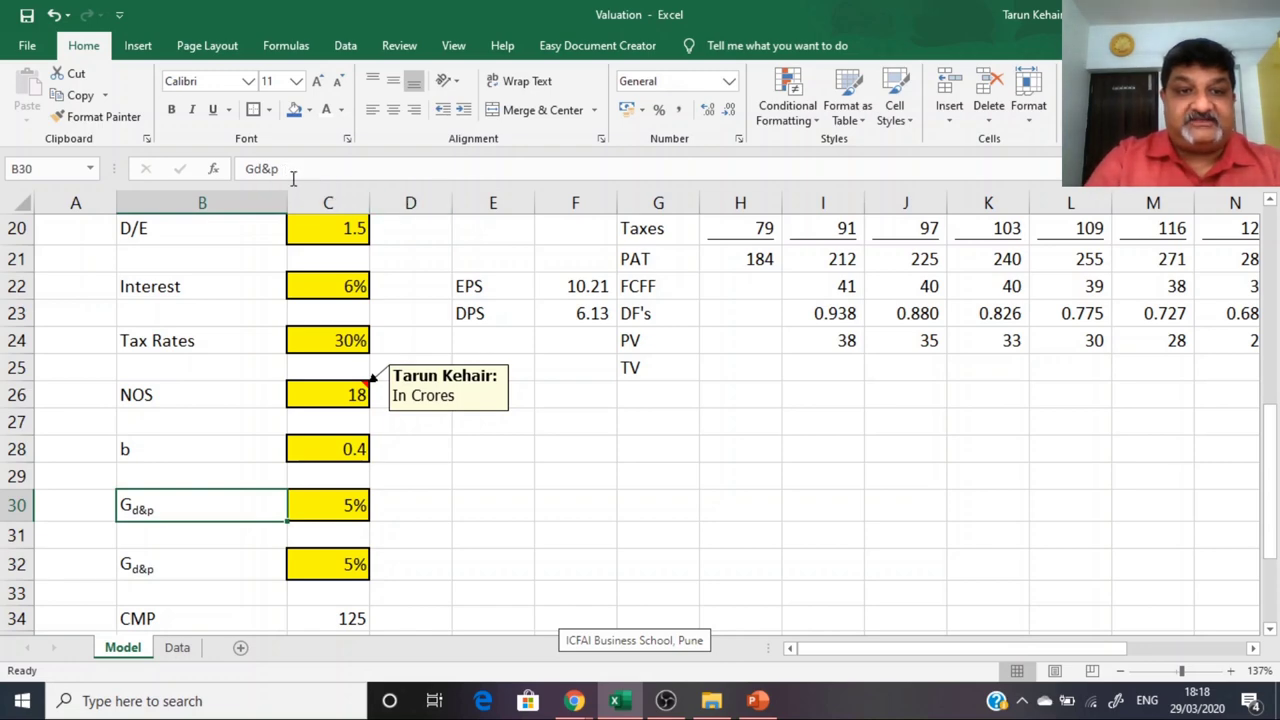
Step: Relabel B30 as G with subscript fcff and enter a 2% growth rate in C30
{"action": "left_click", "coordinate": [284, 170]}
{"action": "key", "text": "BackSpace"}
{"action": "key", "text": "BackSpace"}
{"action": "key", "text": "BackSpace"}
{"action": "type", "text": "fcff"}
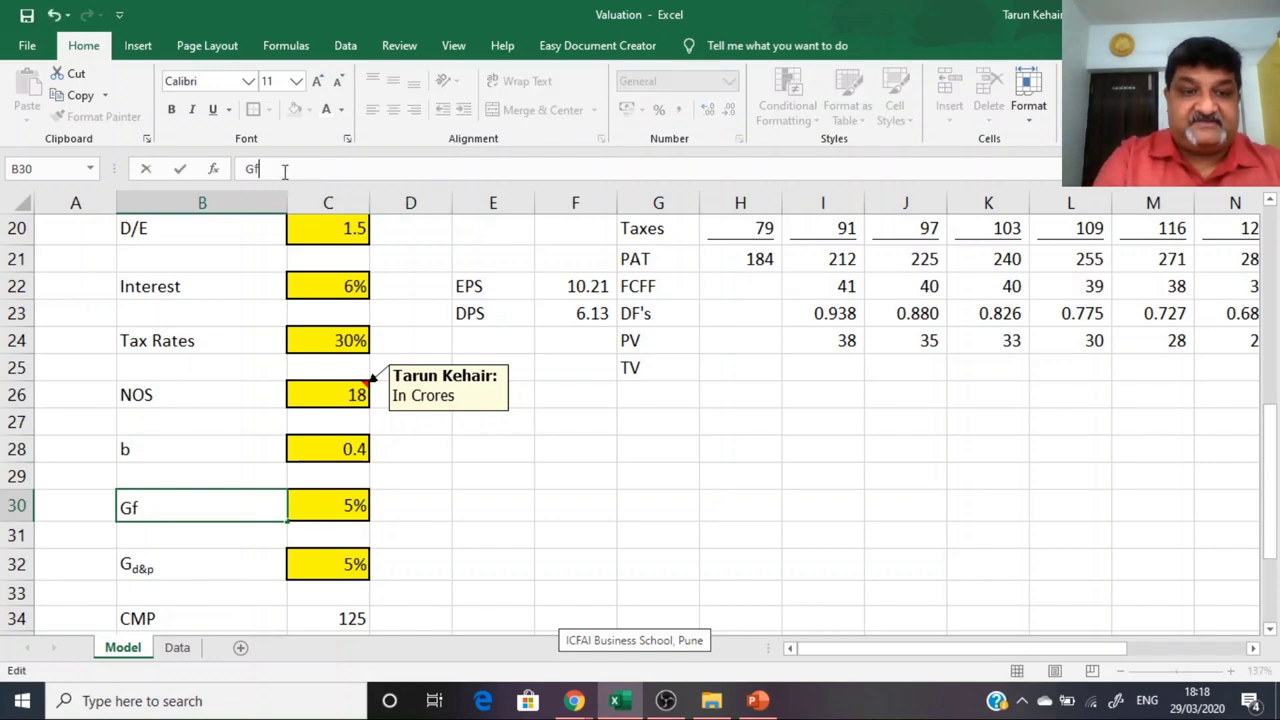
{"action": "key", "text": "shift+Left"}
{"action": "key", "text": "shift+Left"}
{"action": "key", "text": "shift+Left"}
{"action": "key", "text": "shift+Left"}
{"action": "key", "text": "ctrl+1"}
{"action": "left_click", "coordinate": [155, 334]}
{"action": "left_click", "coordinate": [474, 490]}
{"action": "key", "text": "Tab"}
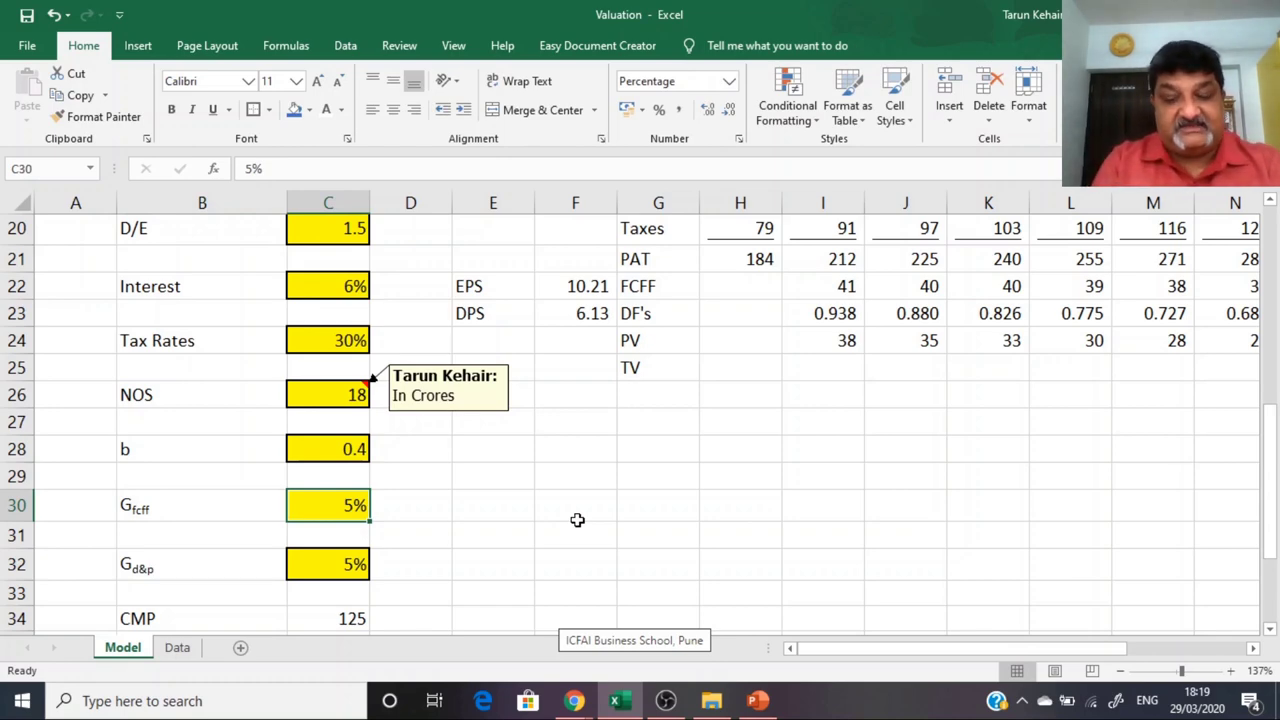
{"action": "type", "text": "2"}
{"action": "key", "text": "Right"}
{"action": "key", "text": "Right"}
{"action": "key", "text": "Right"}
{"action": "key", "text": "Right"}
{"action": "key", "text": "Right"}
{"action": "key", "text": "Right"}
{"action": "key", "text": "Right"}
{"action": "key", "text": "Right"}
{"action": "key", "text": "Right"}
{"action": "key", "text": "Right"}
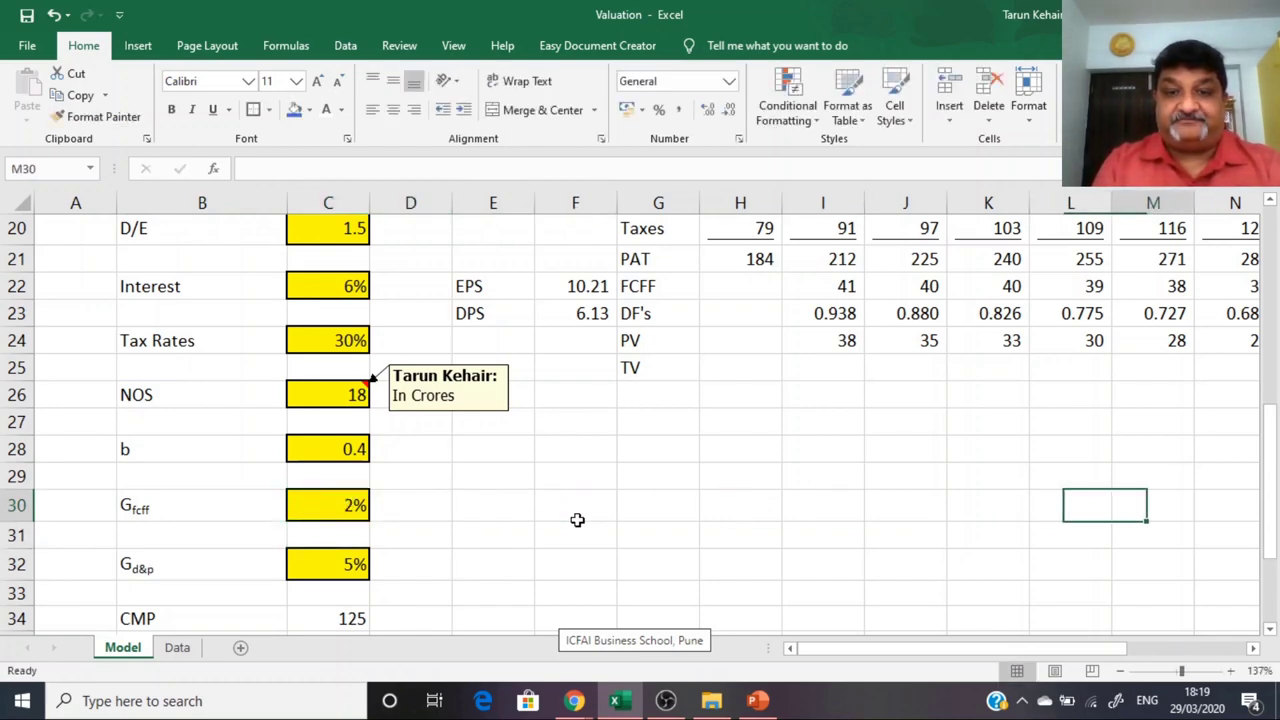
{"action": "key", "text": "Right"}
{"action": "key", "text": "Right"}
{"action": "key", "text": "Right"}
{"action": "key", "text": "Right"}
{"action": "key", "text": "Right"}
{"action": "key", "text": "Right"}
{"action": "key", "text": "Right"}
{"action": "key", "text": "Right"}
{"action": "key", "text": "Right"}
Step: Build the R25 terminal value formula from R22, growth rate C30 and WACC E40
{"action": "key", "text": "Up"}
{"action": "key", "text": "Up"}
{"action": "key", "text": "Up"}
{"action": "key", "text": "Up"}
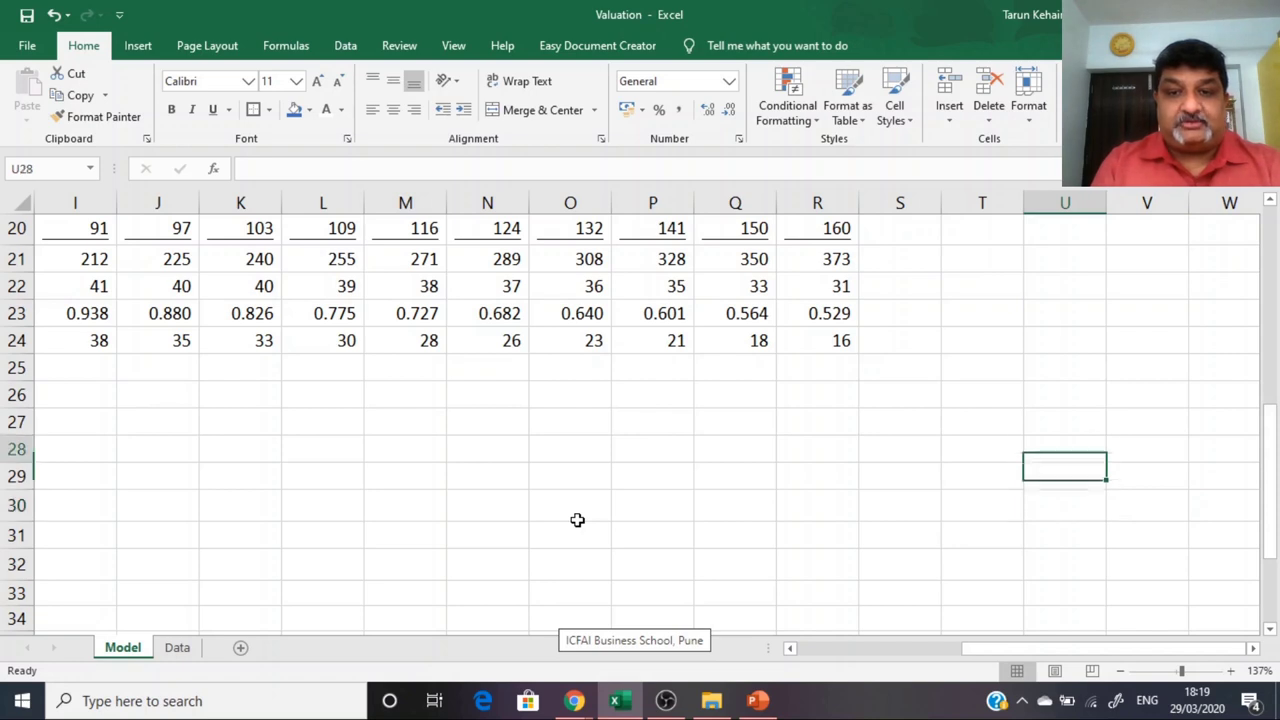
{"action": "key", "text": "Left"}
{"action": "key", "text": "Left"}
{"action": "key", "text": "Left"}
{"action": "key", "text": "Up"}
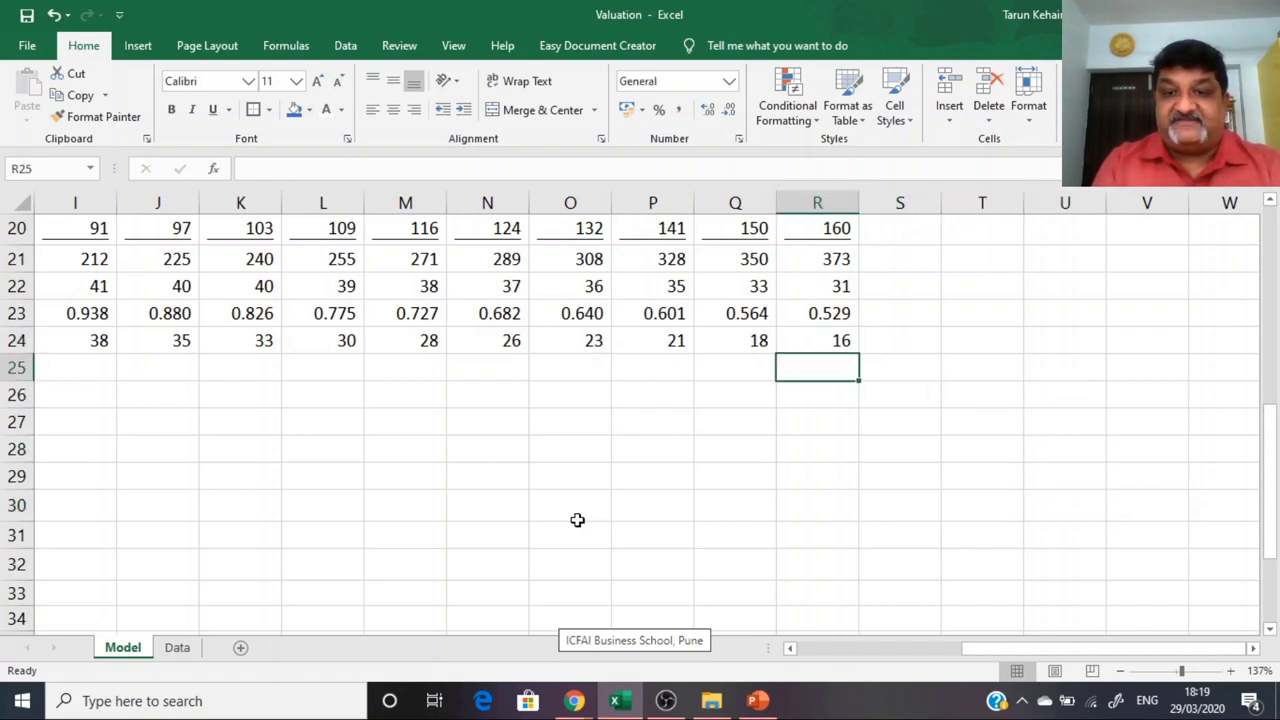
{"action": "type", "text": "="}
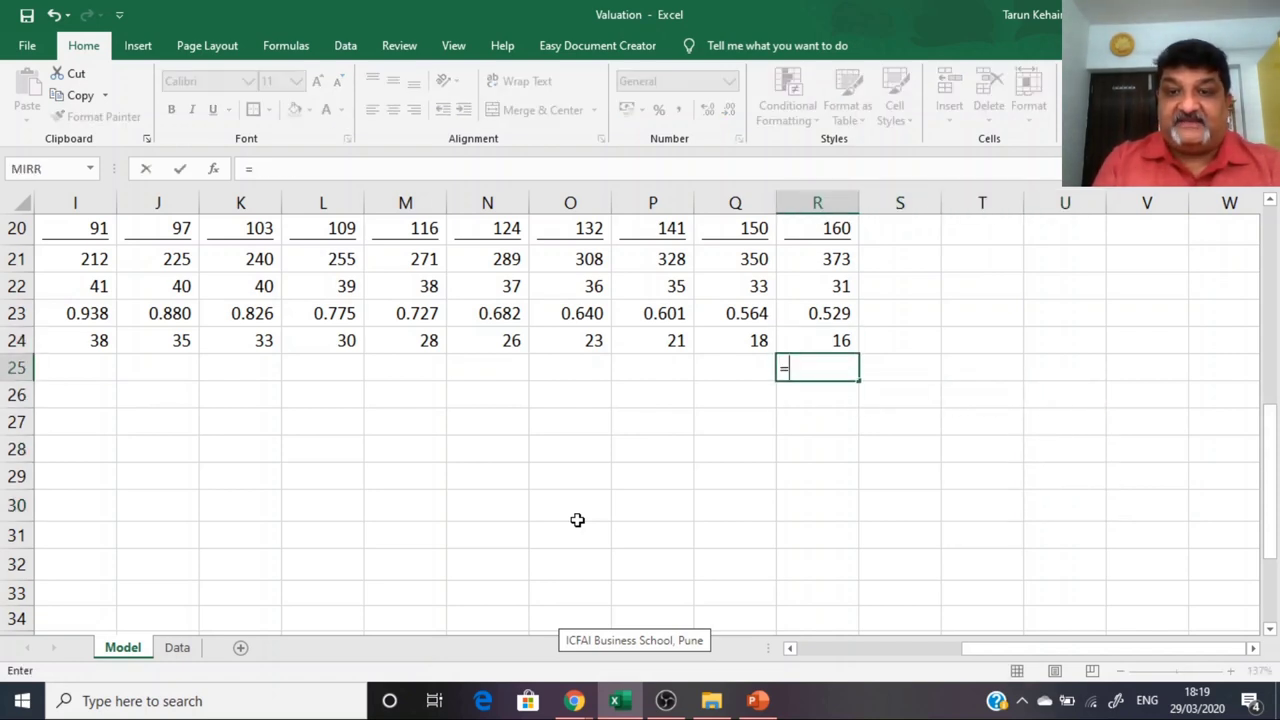
{"action": "key", "text": "Up"}
{"action": "key", "text": "Up"}
{"action": "key", "text": "Up"}
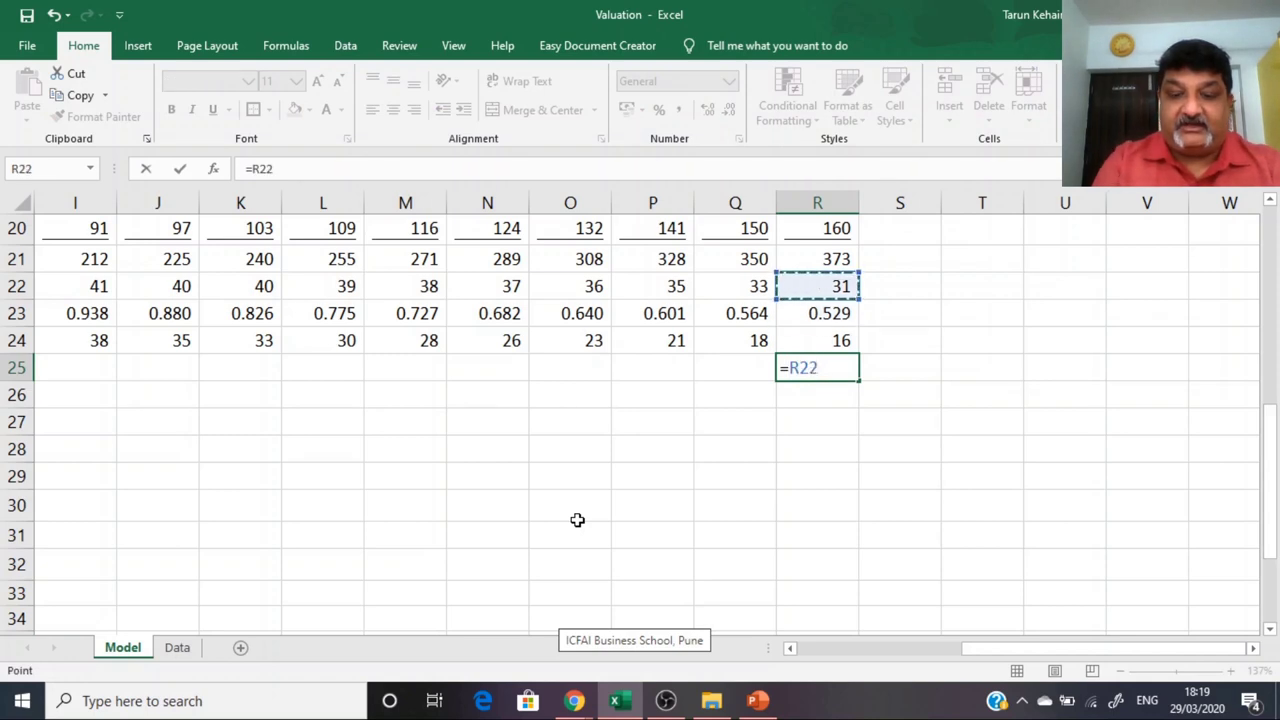
{"action": "type", "text": "*(1+"}
{"action": "key", "text": "Left"}
{"action": "key", "text": "Left"}
{"action": "key", "text": "Left"}
{"action": "key", "text": "Left"}
{"action": "key", "text": "Left"}
{"action": "key", "text": "Left"}
{"action": "key", "text": "Left"}
{"action": "key", "text": "Left"}
{"action": "key", "text": "Left"}
{"action": "key", "text": "Left"}
{"action": "key", "text": "Left"}
{"action": "key", "text": "Left"}
{"action": "key", "text": "Left"}
{"action": "key", "text": "Left"}
{"action": "key", "text": "Left"}
{"action": "key", "text": "Down"}
{"action": "key", "text": "Down"}
{"action": "key", "text": "Down"}
{"action": "key", "text": "Down"}
{"action": "key", "text": "Down"}
{"action": "type", "text": ")"}
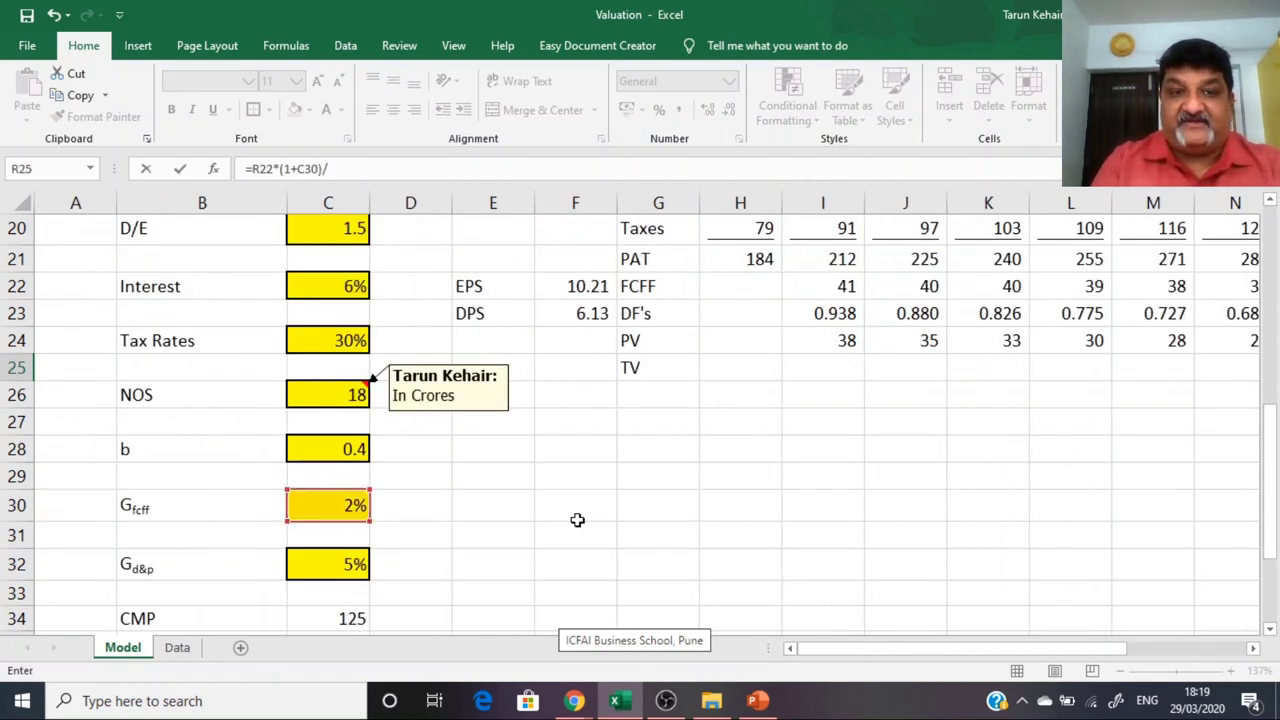
{"action": "scroll", "coordinate": [514, 600], "scroll_direction": "down", "scroll_amount": 2}
{"action": "left_click", "coordinate": [512, 617]}
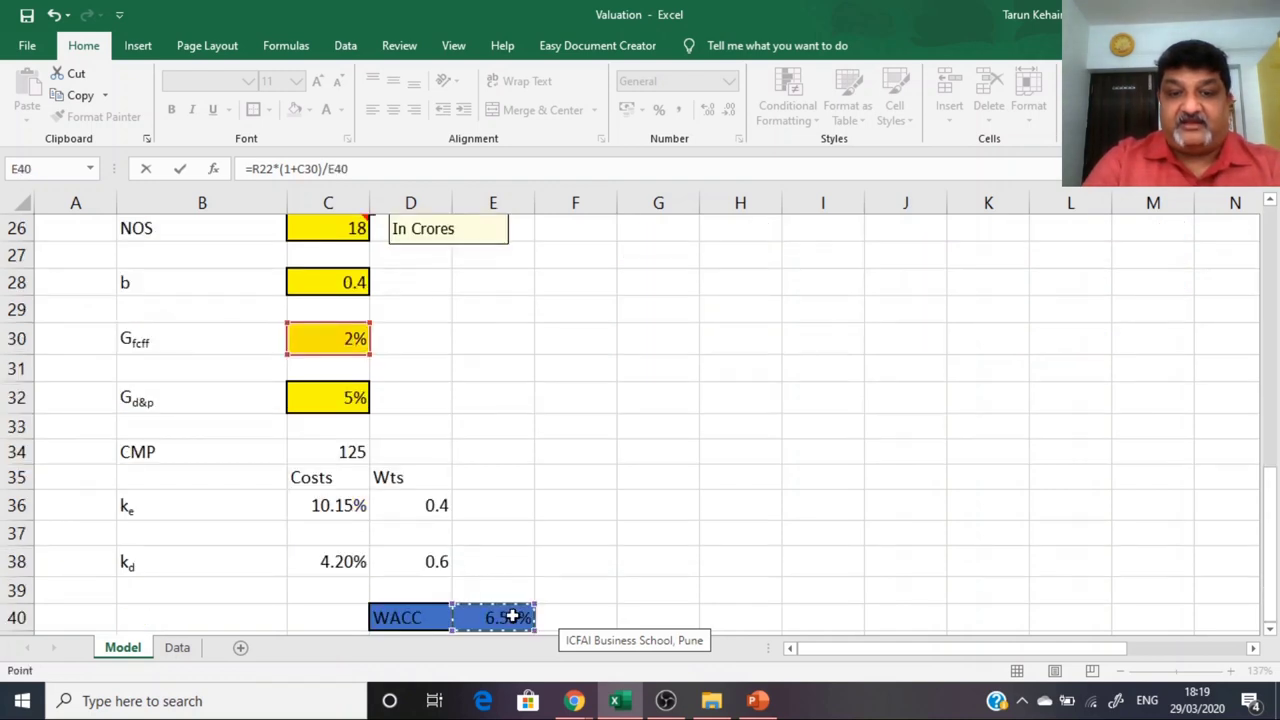
{"action": "type", "text": "-"}
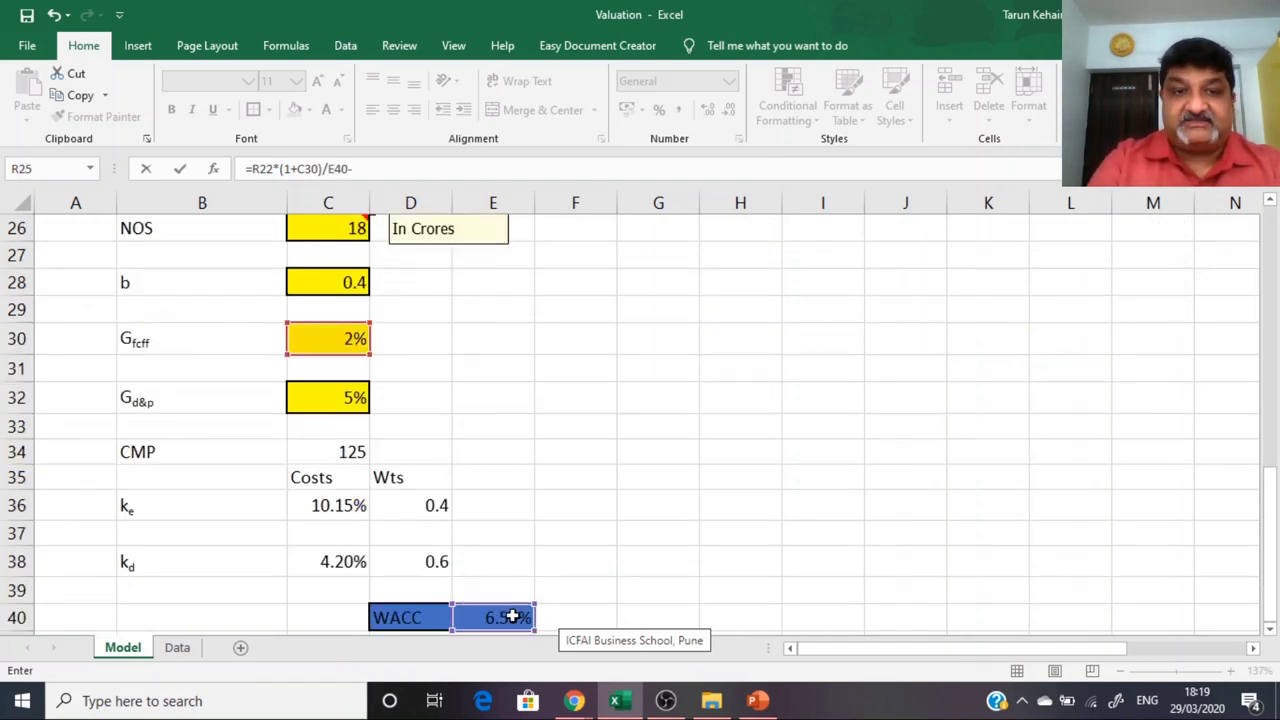
{"action": "left_click", "coordinate": [325, 338]}
{"action": "type", "text": ")"}
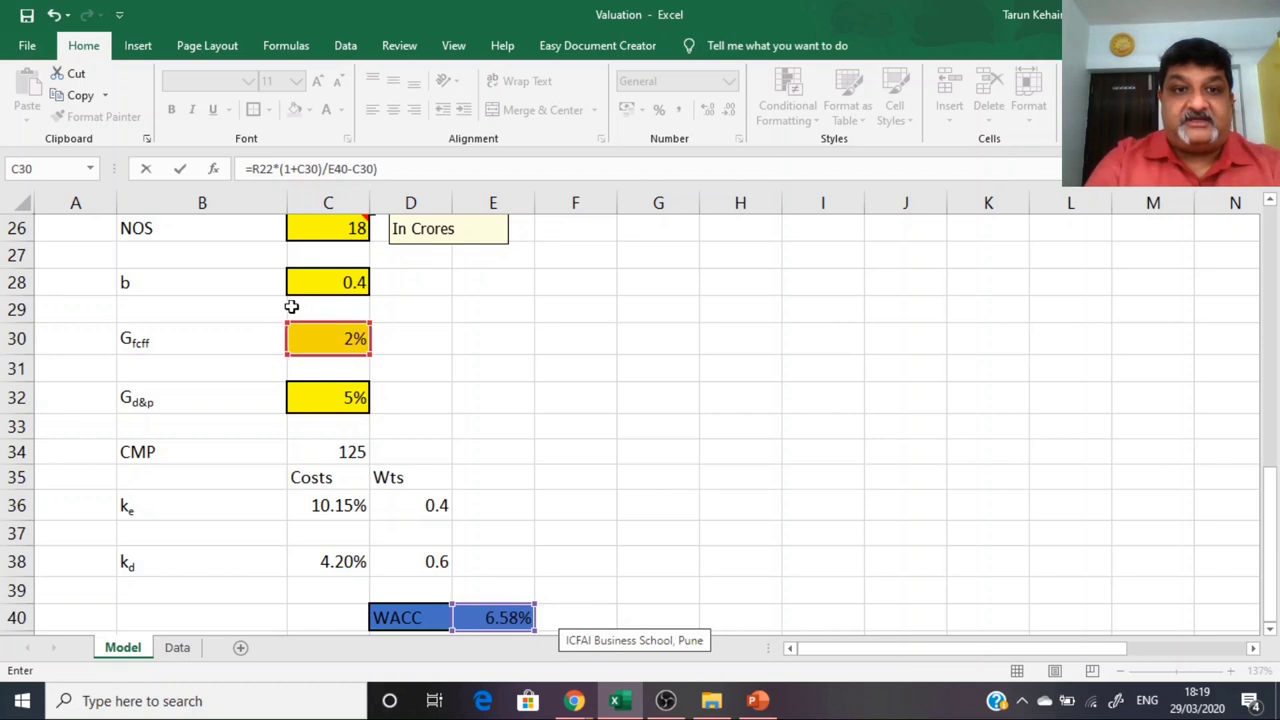
Step: Insert '(' before E40 so R25 reads =R22*(1+C30)/(E40-C30), giving 681.48
{"action": "left_click", "coordinate": [321, 169]}
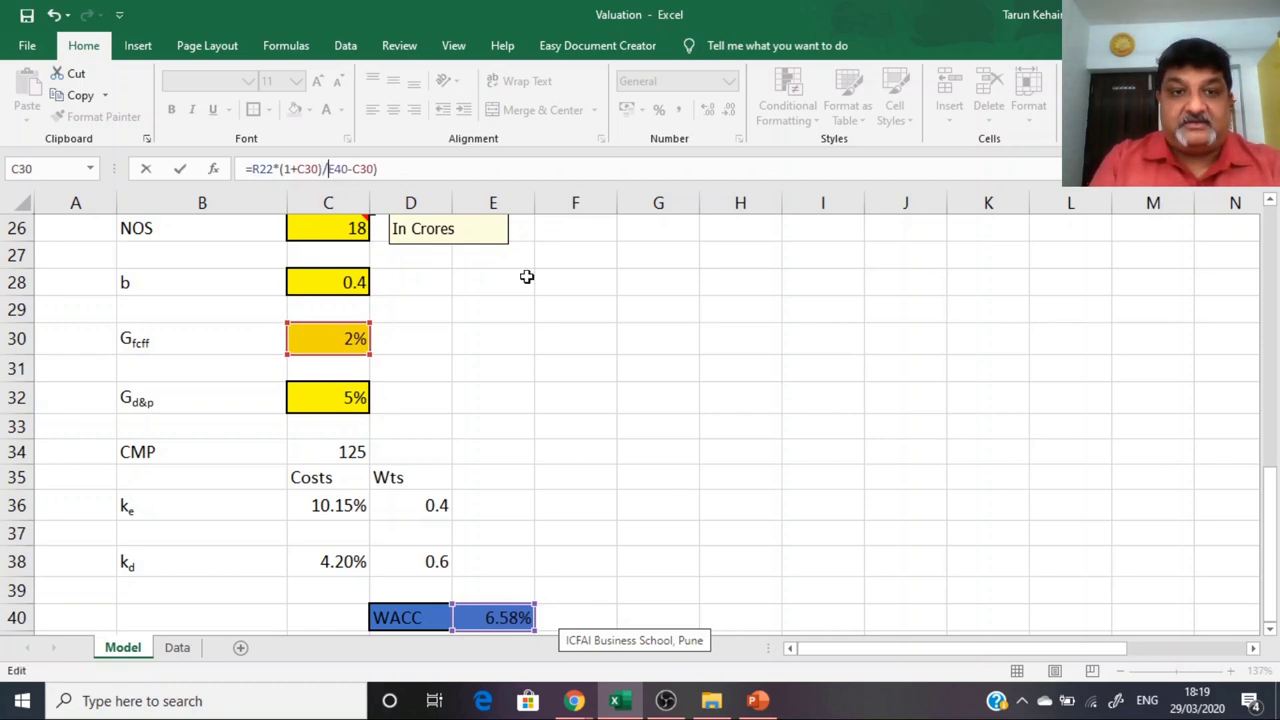
{"action": "type", "text": "("}
{"action": "left_click", "coordinate": [180, 169]}
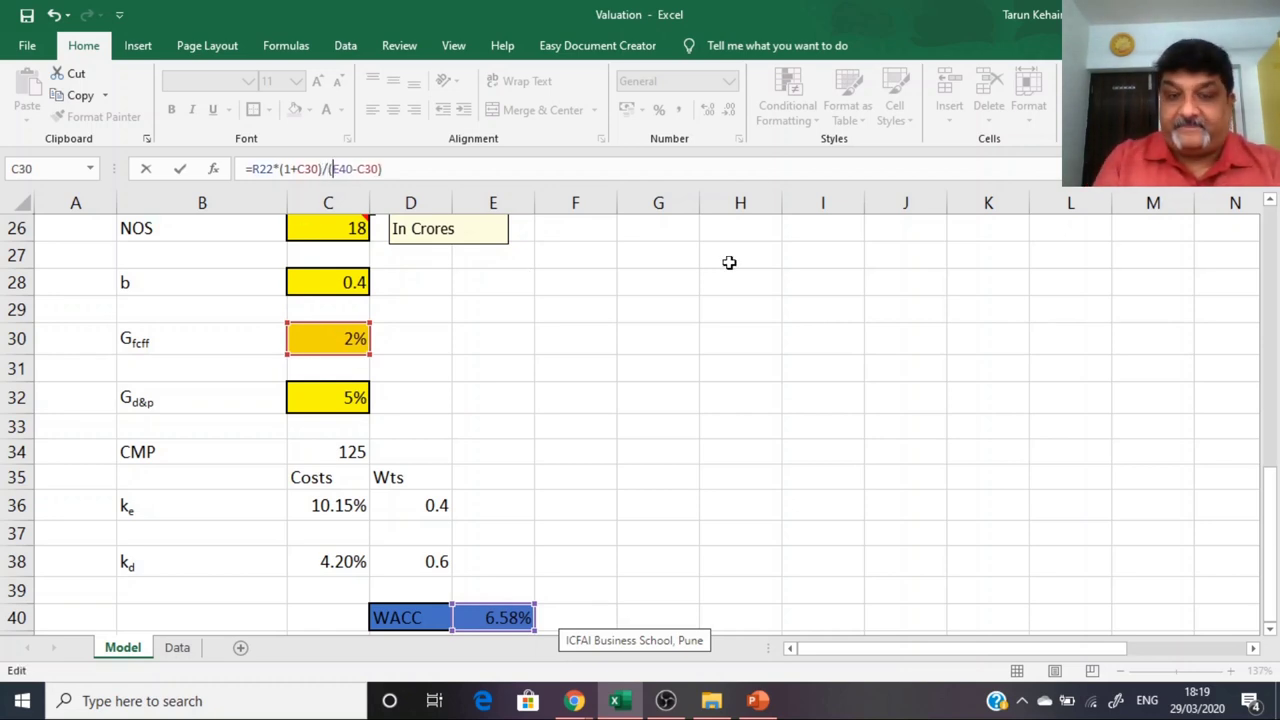
{"action": "key", "text": "Return"}
{"action": "scroll", "coordinate": [729, 262], "scroll_direction": "up", "scroll_amount": 2}
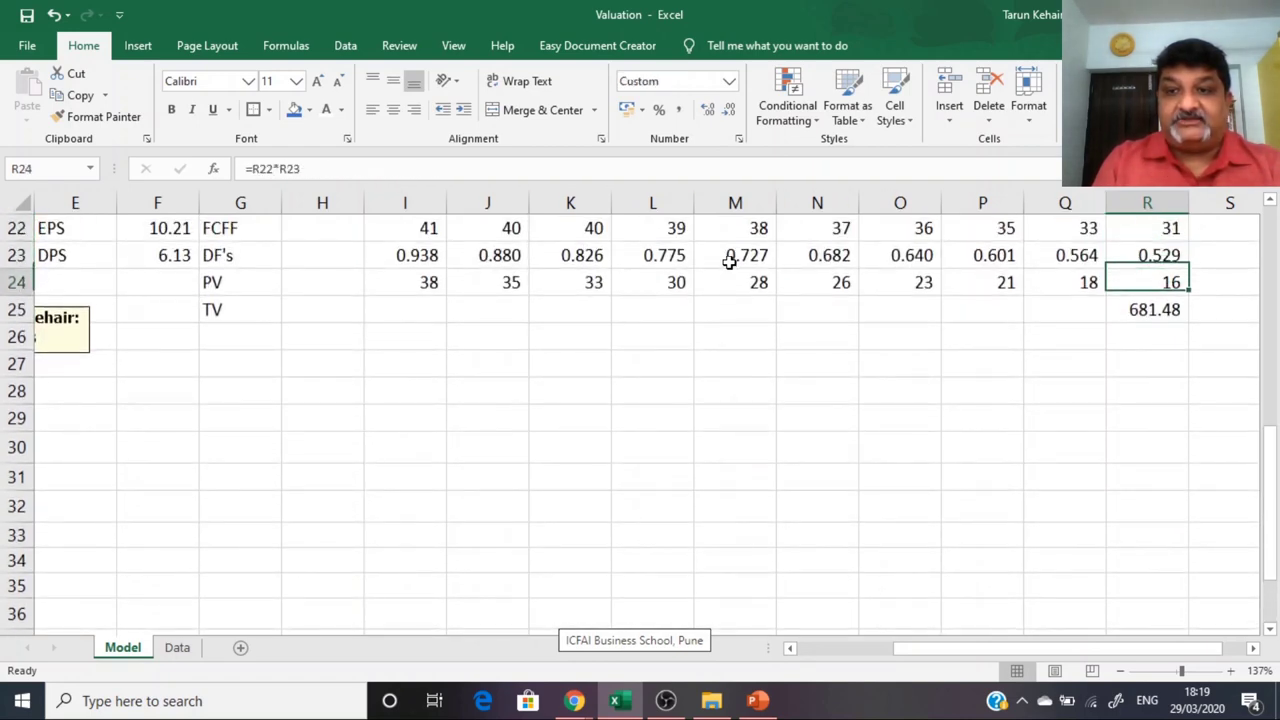
{"action": "key", "text": "Up"}
Step: Label G26 as PV(TV) and enter =R25*R23 in R26, giving 360.3956
{"action": "left_click", "coordinate": [243, 345]}
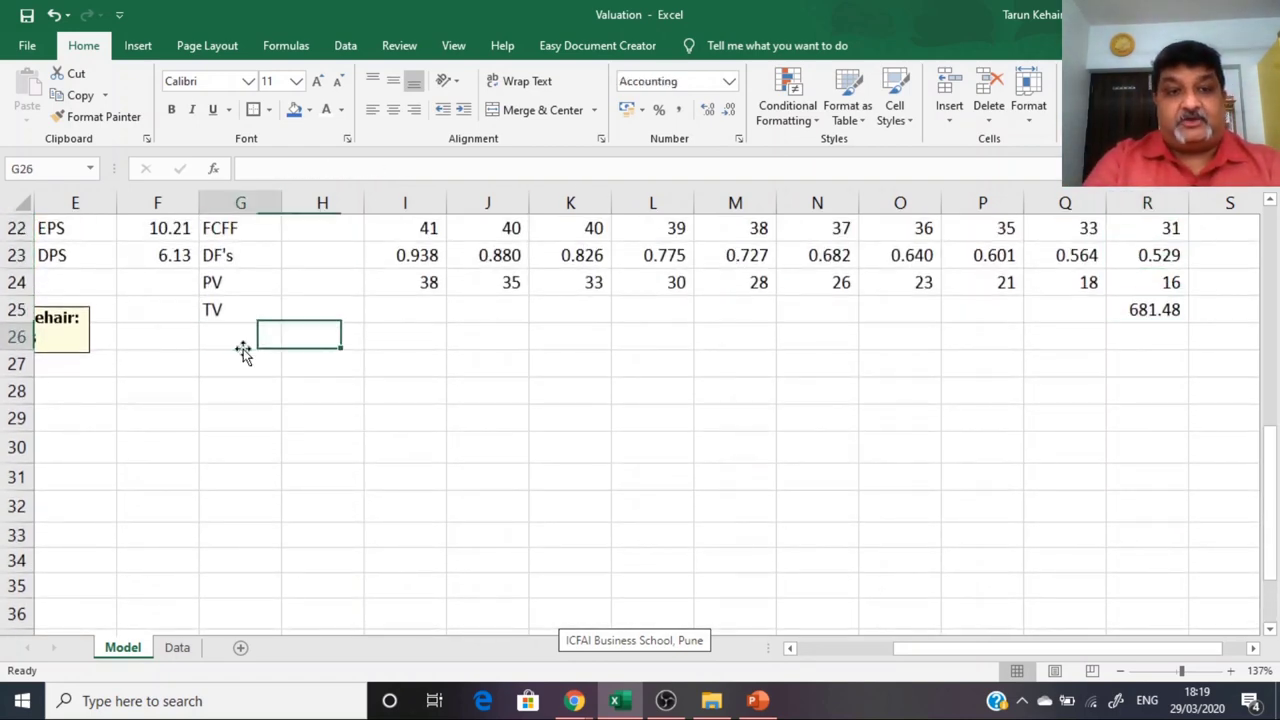
{"action": "type", "text": "PV("}
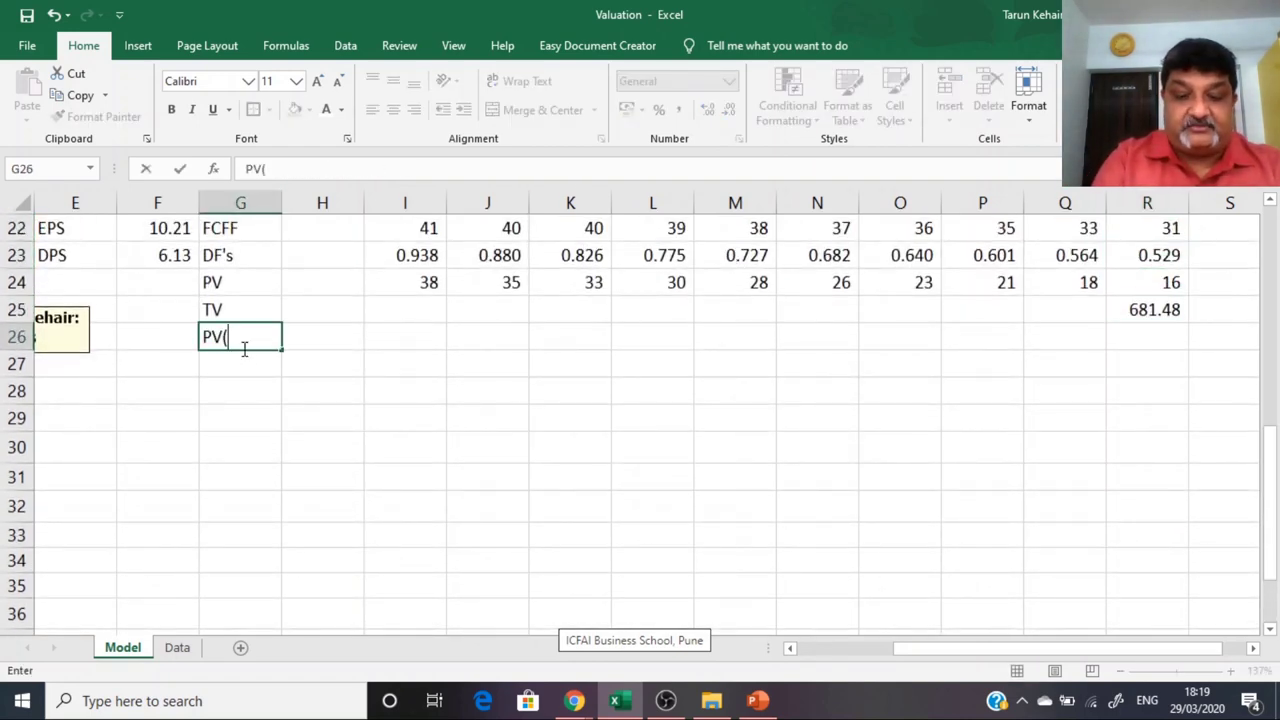
{"action": "type", "text": "TV)"}
{"action": "key", "text": "Tab"}
{"action": "key", "text": "Tab"}
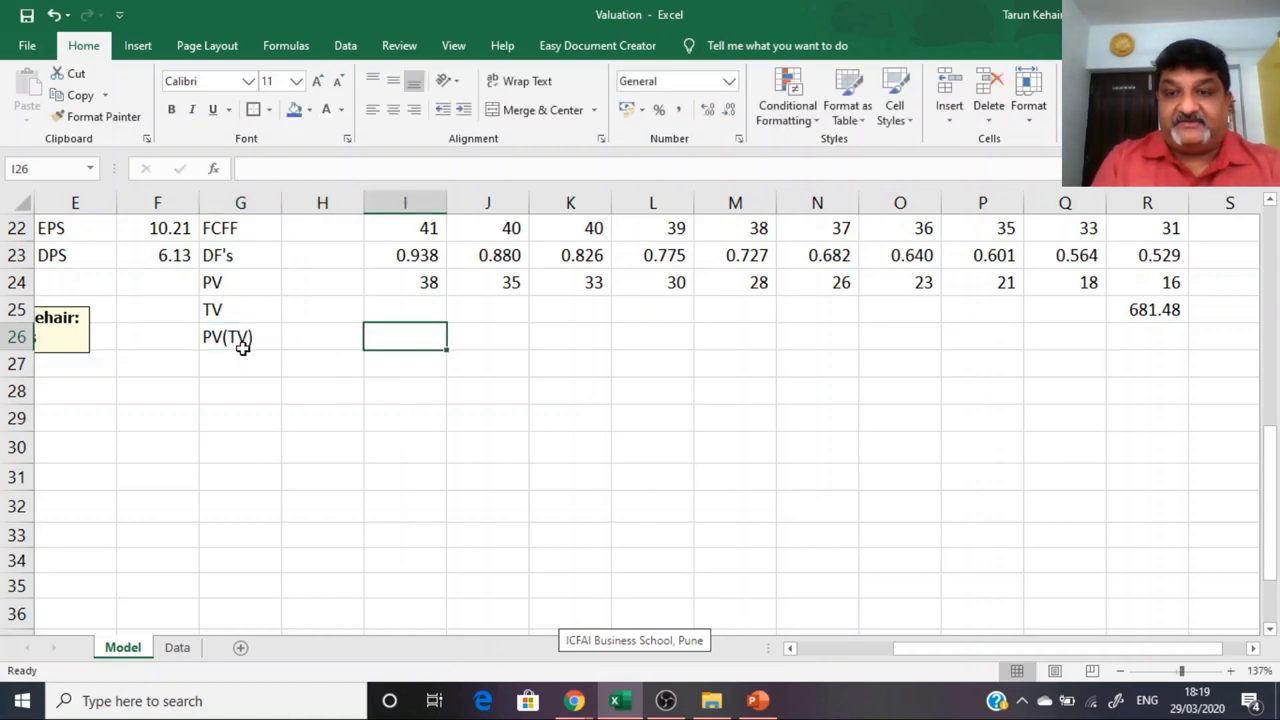
{"action": "key", "text": "Right"}
{"action": "key", "text": "Right"}
{"action": "key", "text": "Right"}
{"action": "key", "text": "Right"}
{"action": "key", "text": "Right"}
{"action": "key", "text": "Right"}
{"action": "key", "text": "Right"}
{"action": "key", "text": "Right"}
{"action": "key", "text": "Right"}
{"action": "key", "text": "Right"}
{"action": "key", "text": "Right"}
{"action": "key", "text": "Left"}
{"action": "key", "text": "Left"}
{"action": "type", "text": "="}
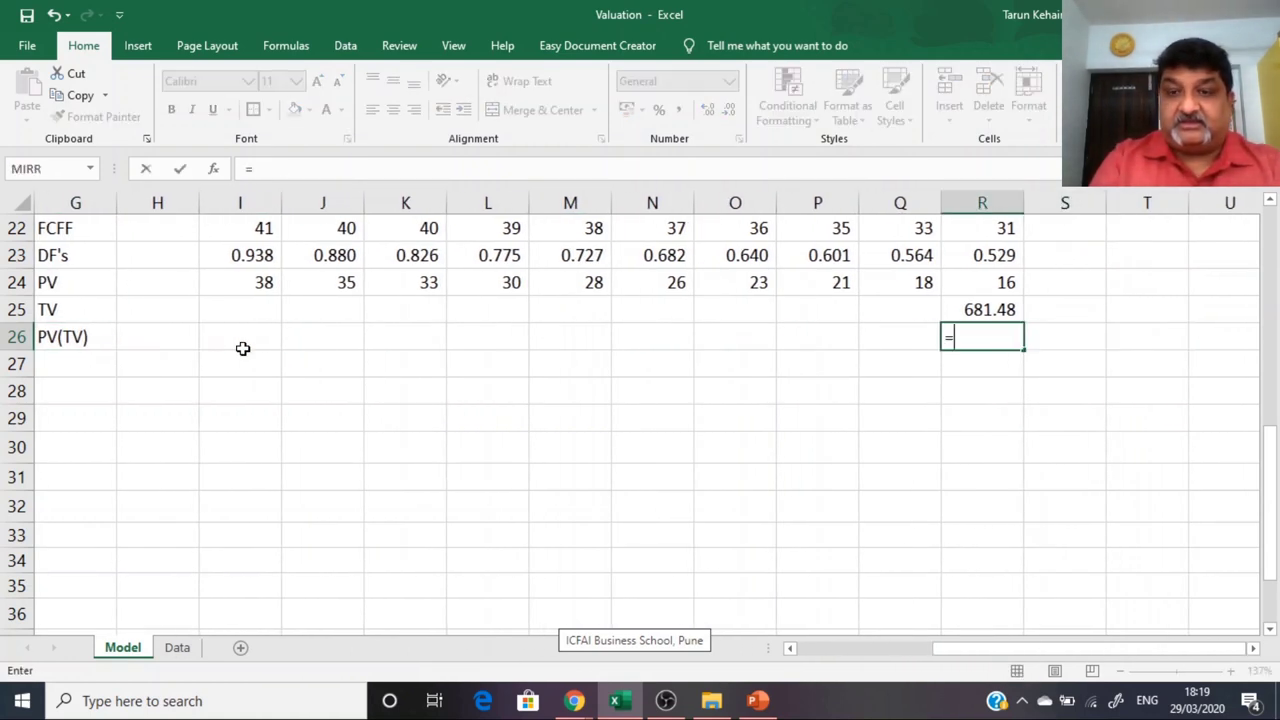
{"action": "key", "text": "Up"}
{"action": "type", "text": "*"}
{"action": "key", "text": "Up"}
{"action": "key", "text": "Up"}
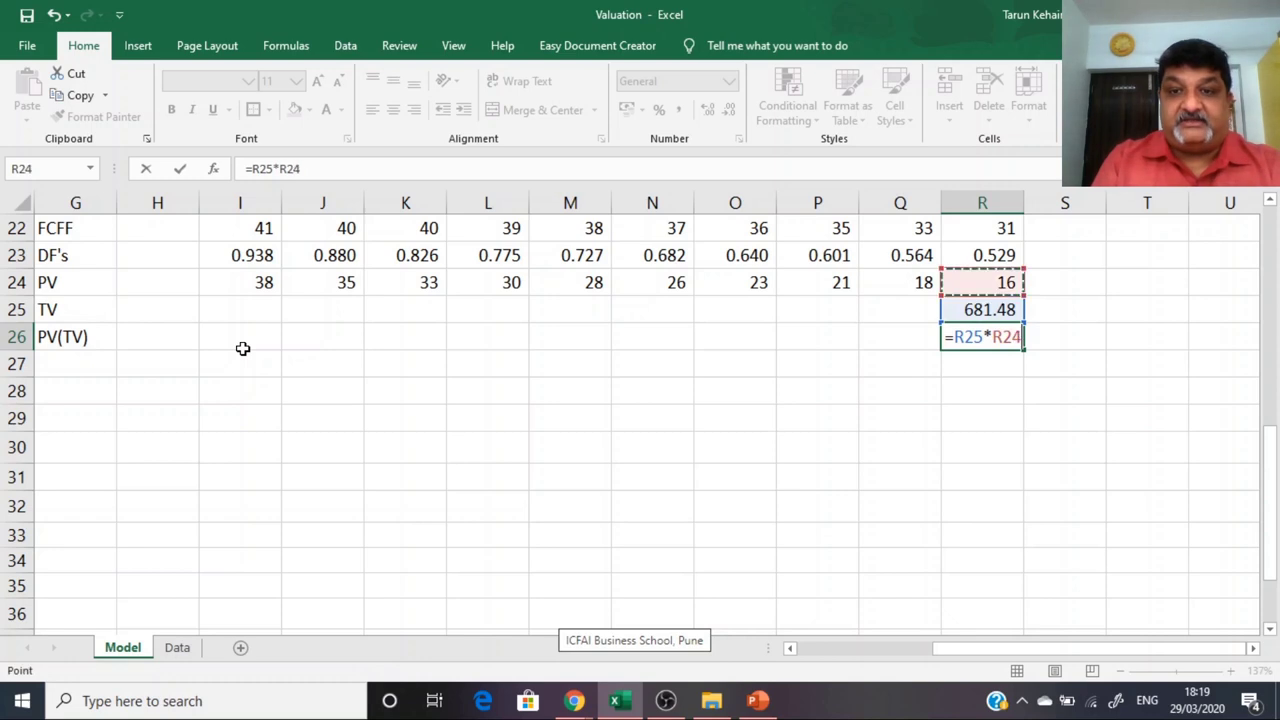
{"action": "key", "text": "Up"}
{"action": "key", "text": "Return"}
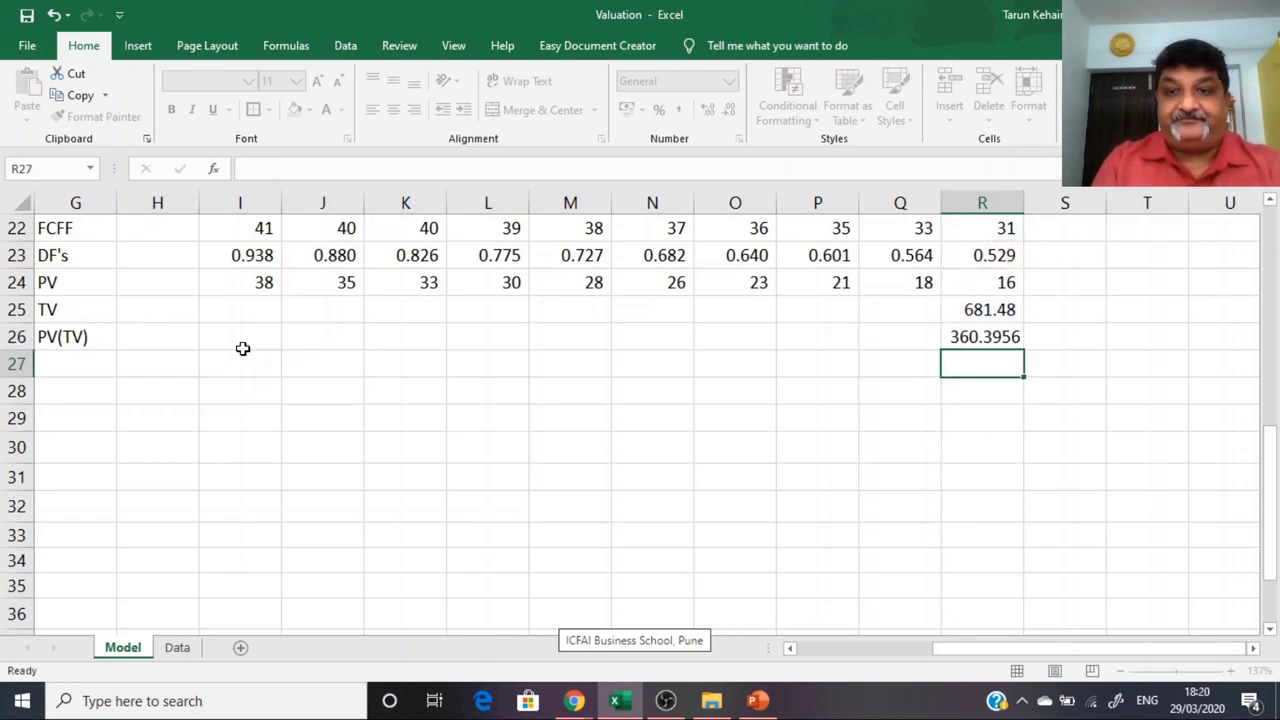
{"action": "key", "text": "Up"}
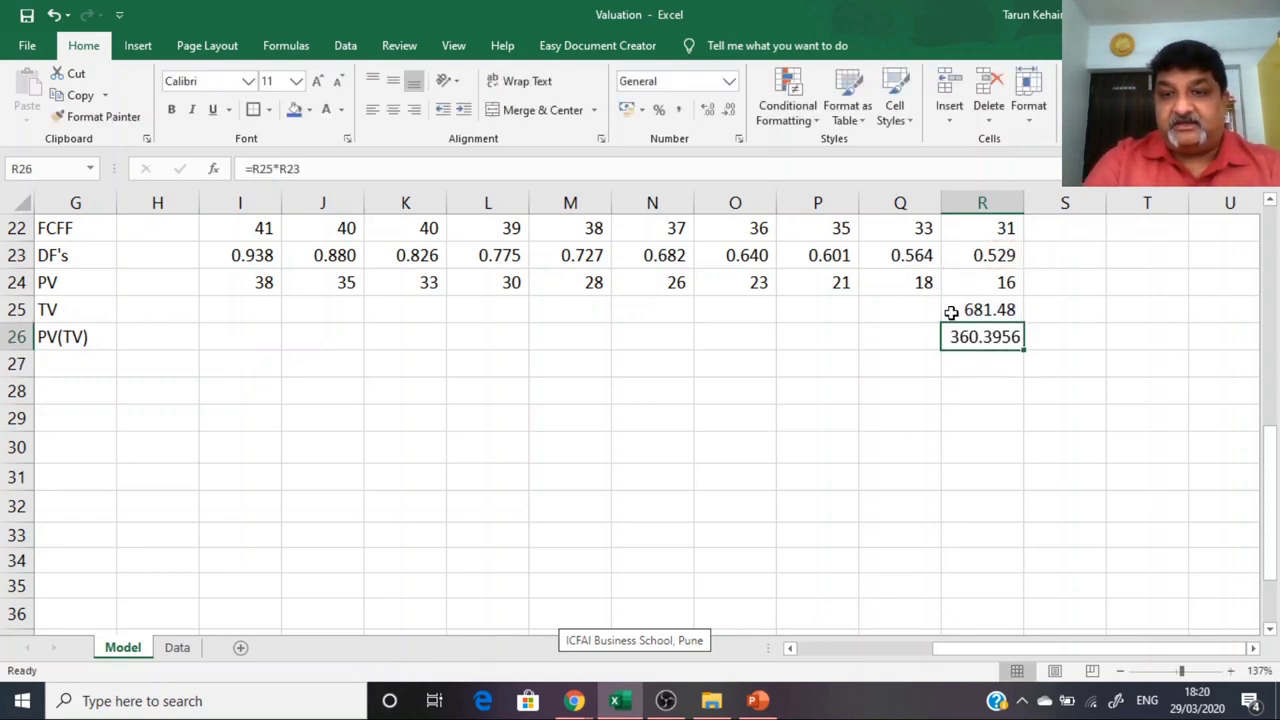
{"action": "left_click_drag", "start_coordinate": [951, 313], "coordinate": [957, 335]}
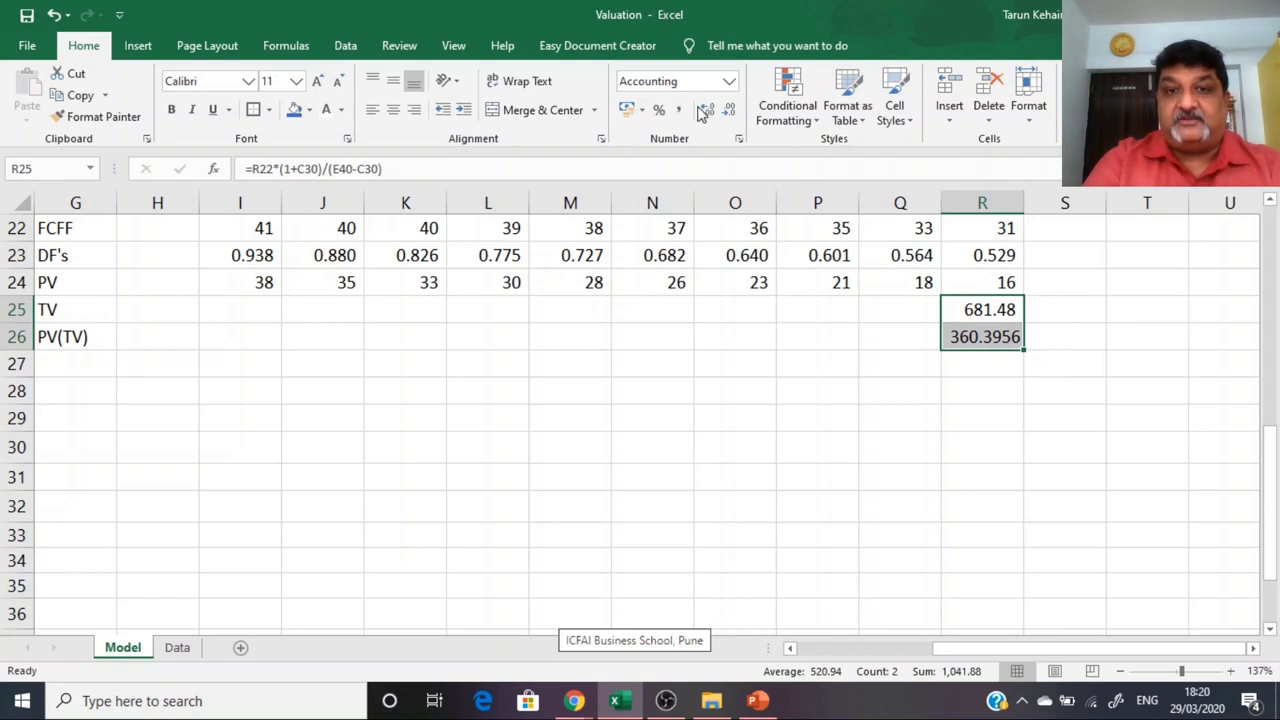
Step: Show the TV and PV(TV) figures in R25:R26 as whole numbers, 681 and 360
{"action": "left_click", "coordinate": [729, 110]}
{"action": "left_click", "coordinate": [729, 110]}
{"action": "left_click", "coordinate": [735, 418]}
{"action": "left_click", "coordinate": [249, 286]}
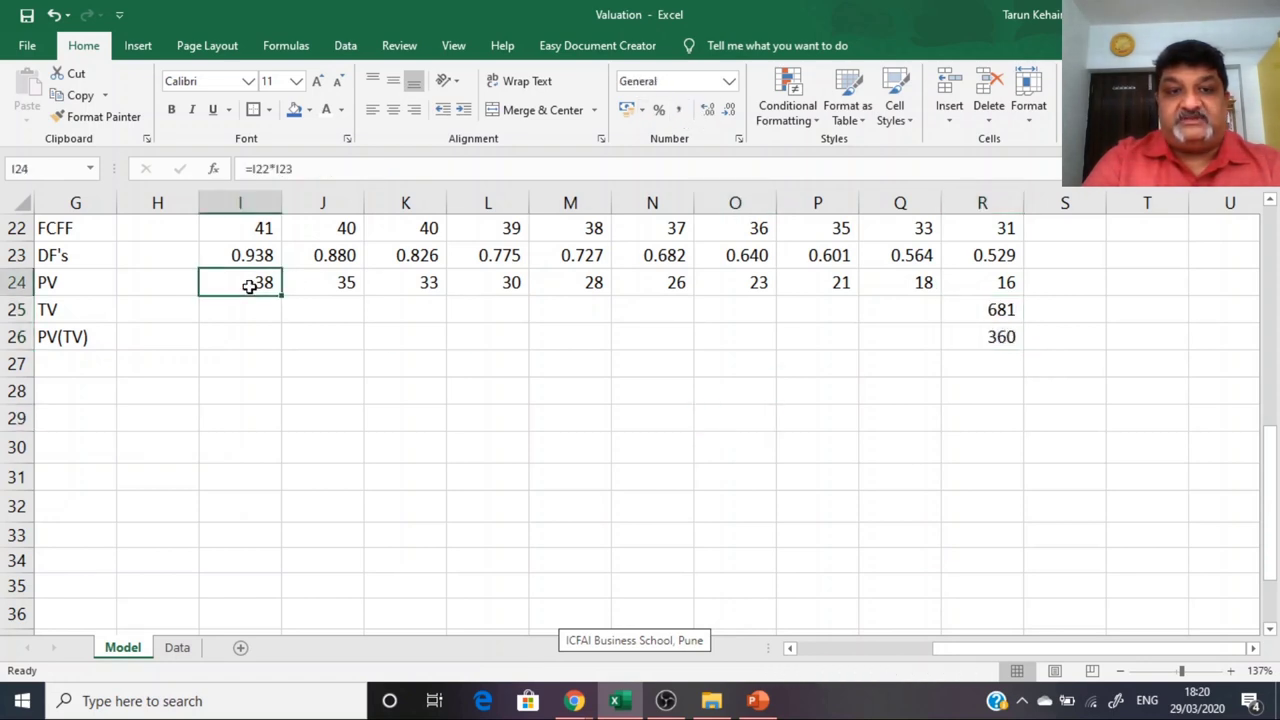
{"action": "double_click", "coordinate": [249, 286]}
{"action": "key", "text": "Escape"}
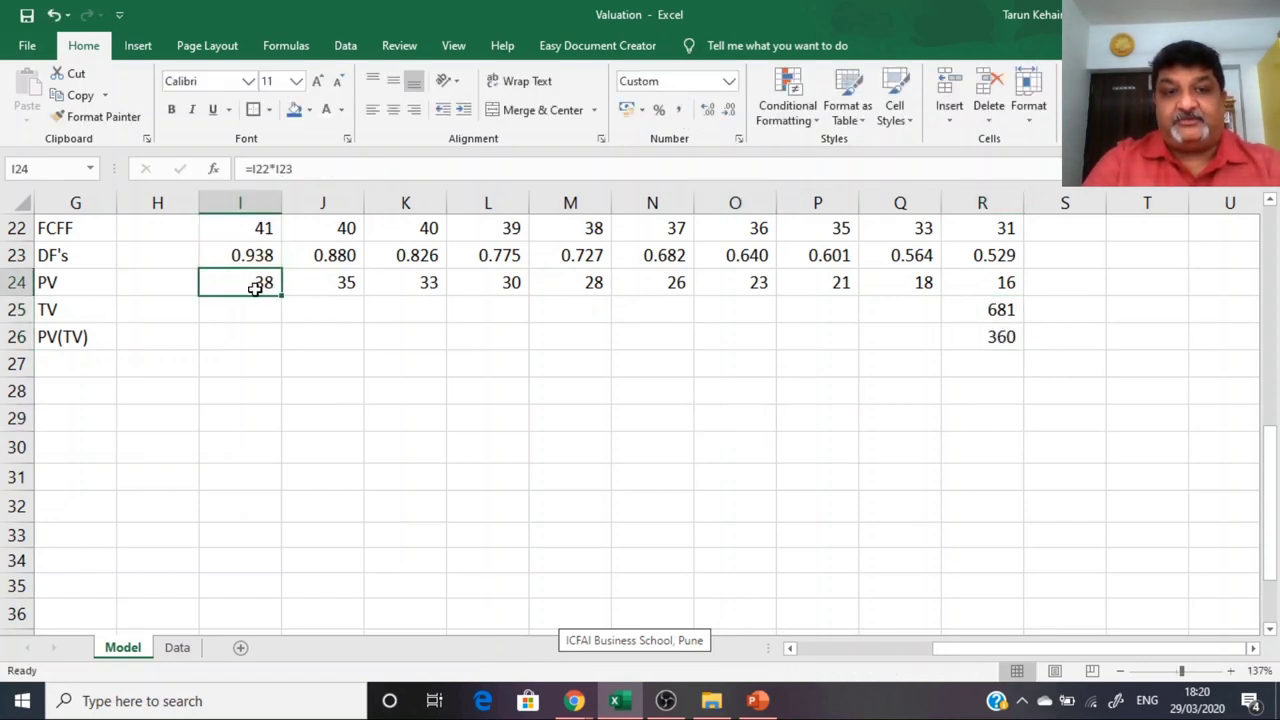
Step: Shade the PV row I24:R24 and the PV(TV) value in R26 blue
{"action": "left_click", "coordinate": [357, 284], "text": "ctrl"}
{"action": "left_click", "coordinate": [423, 285], "text": "ctrl"}
{"action": "left_click", "coordinate": [503, 284], "text": "ctrl"}
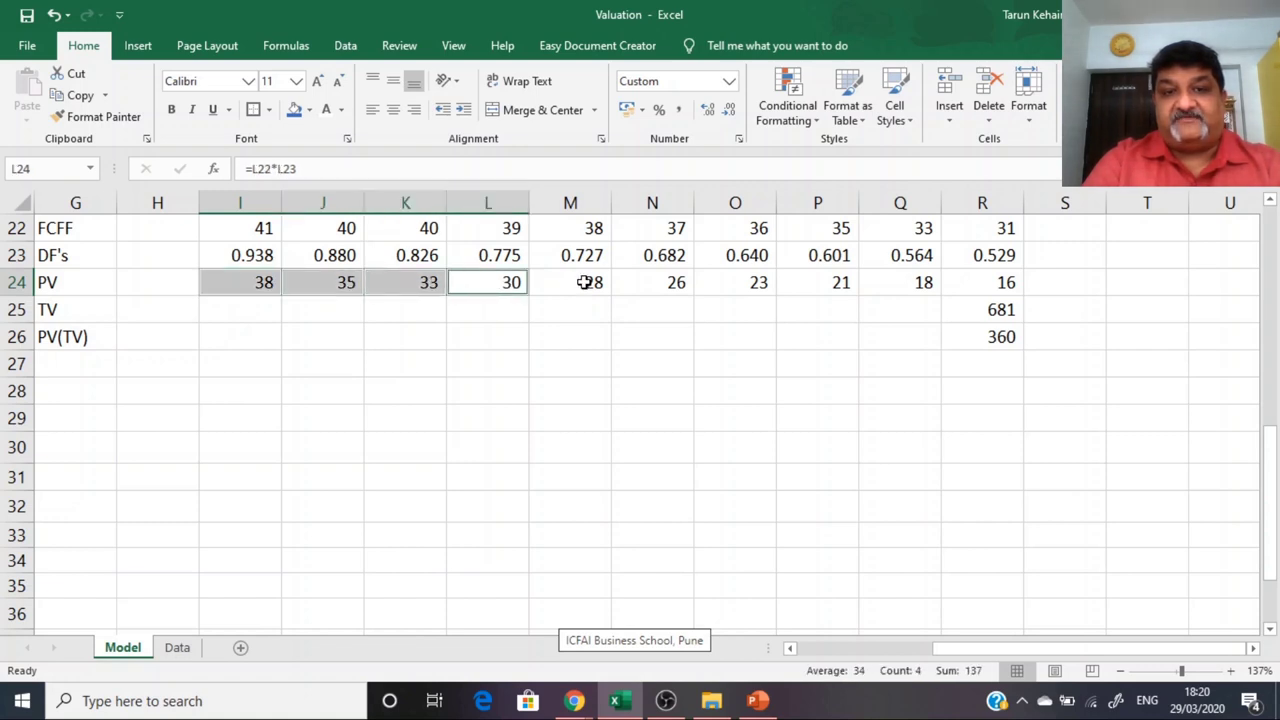
{"action": "left_click", "coordinate": [585, 283], "text": "ctrl"}
{"action": "left_click", "coordinate": [668, 283], "text": "ctrl"}
{"action": "left_click", "coordinate": [750, 283], "text": "ctrl"}
{"action": "left_click", "coordinate": [830, 283], "text": "ctrl"}
{"action": "left_click", "coordinate": [912, 283], "text": "ctrl"}
{"action": "left_click", "coordinate": [990, 283], "text": "ctrl"}
{"action": "left_click", "coordinate": [990, 337], "text": "ctrl"}
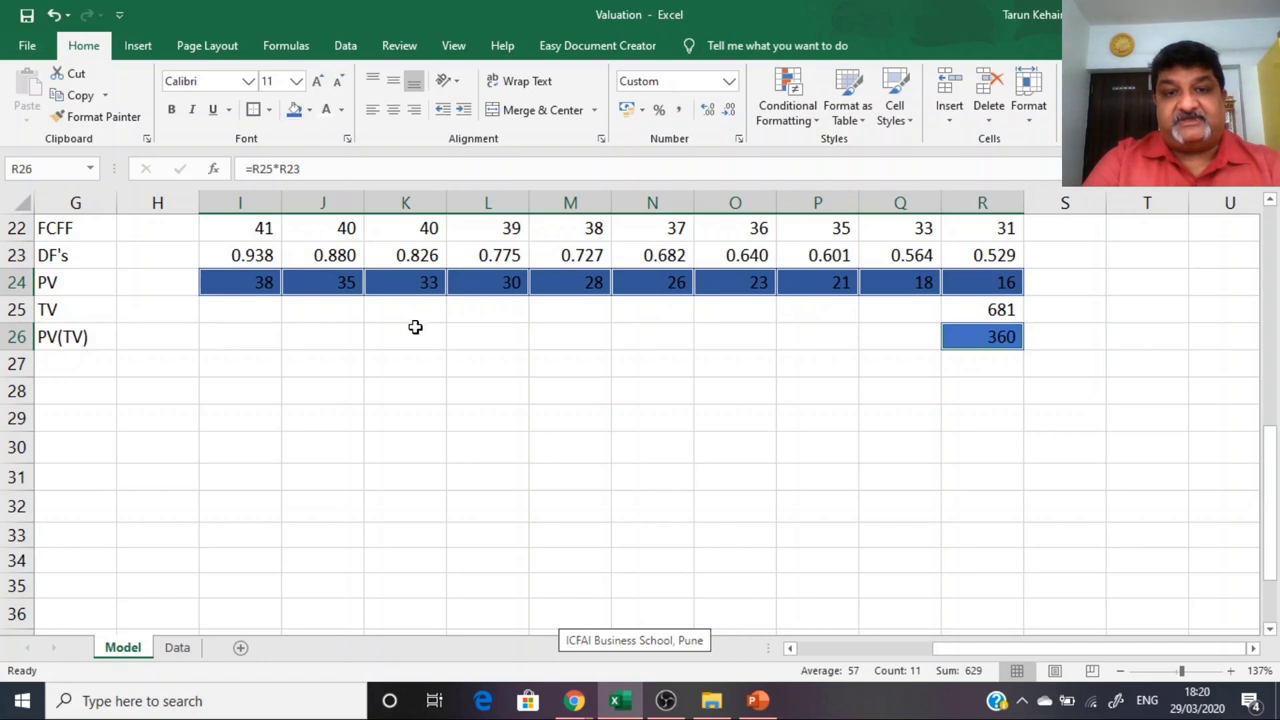
{"action": "left_click", "coordinate": [416, 383]}
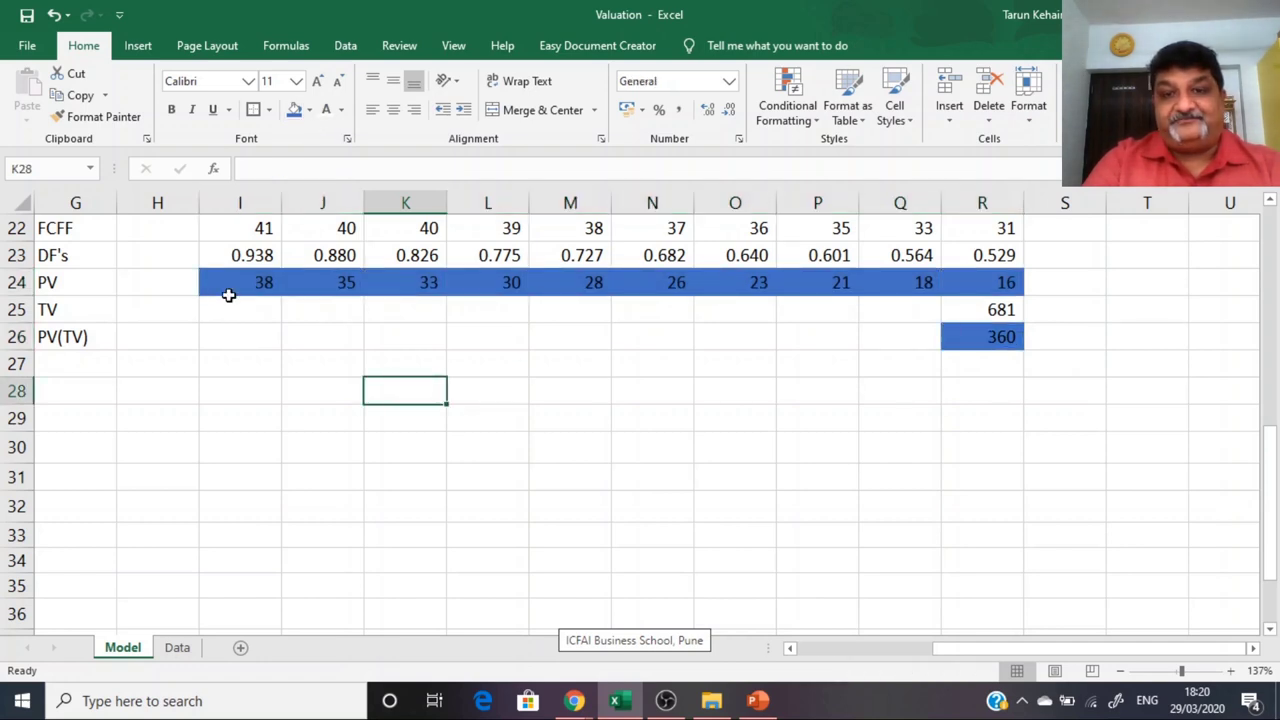
Step: Enter the label ValFirm in H28 with 'Firm' formatted as subscript
{"action": "left_click", "coordinate": [126, 395]}
{"action": "type", "text": "V"}
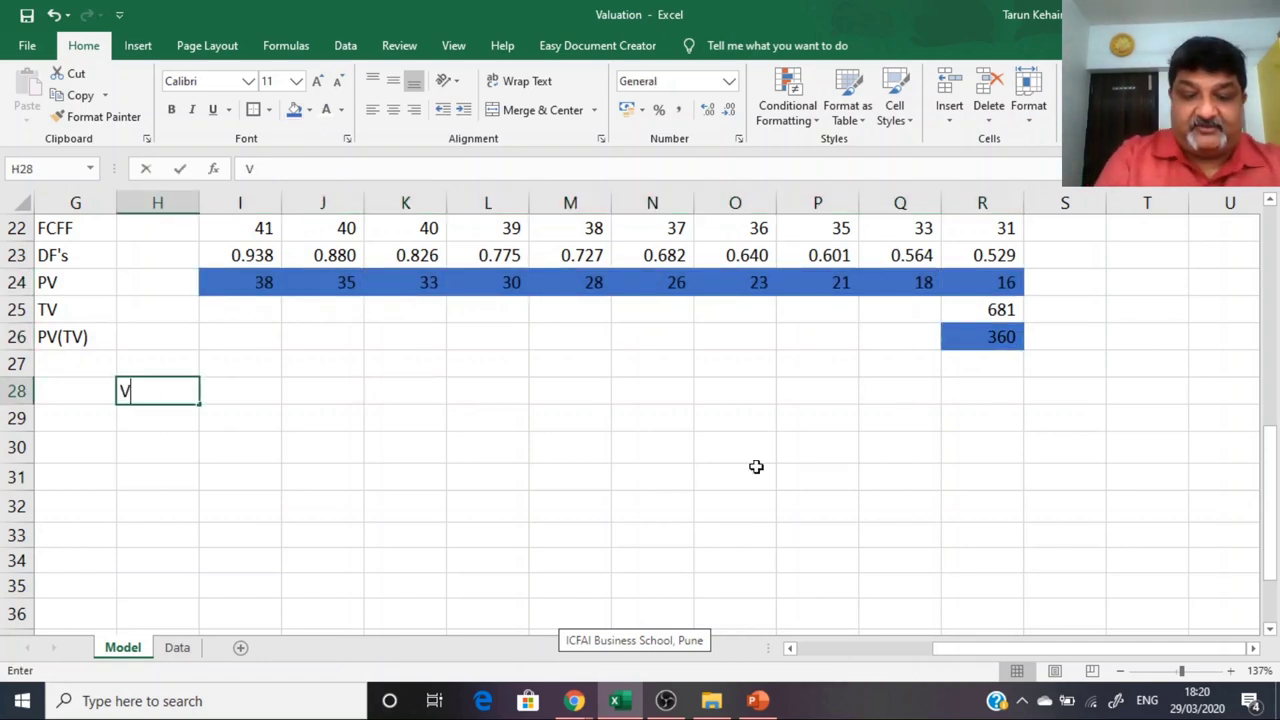
{"action": "type", "text": "alFirm"}
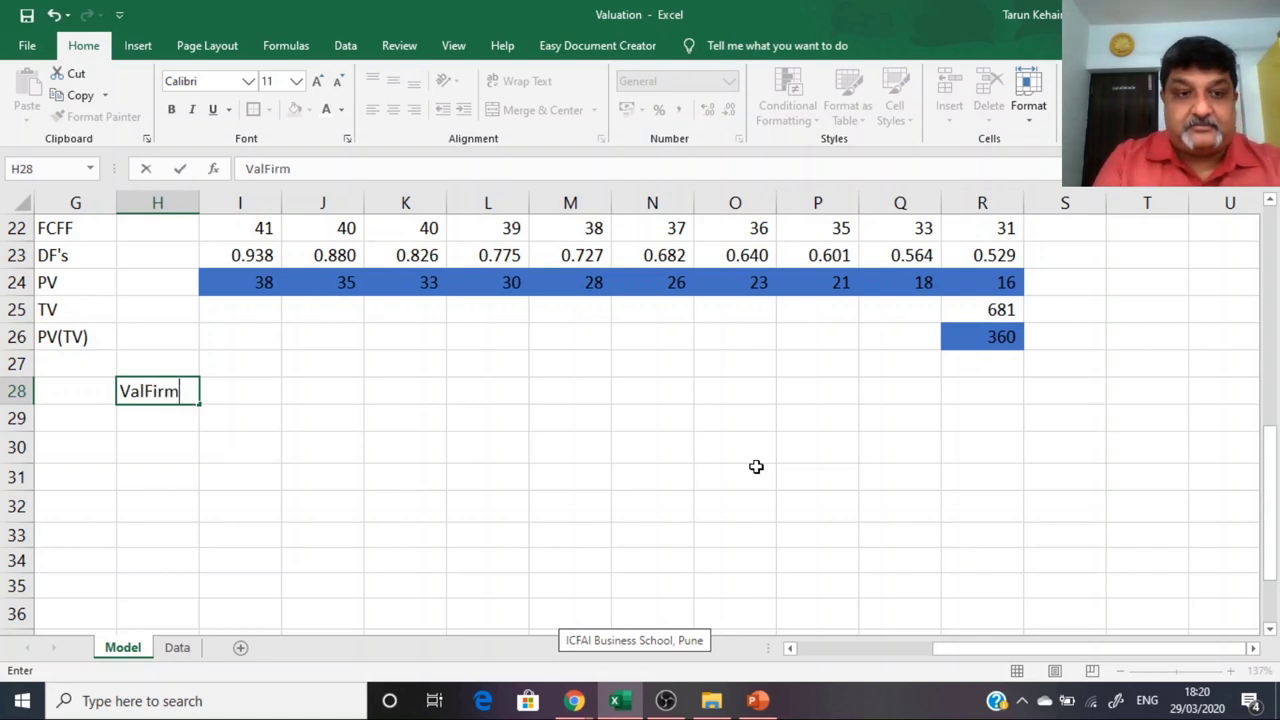
{"action": "key", "text": "ctrl+Return"}
{"action": "left_click_drag", "start_coordinate": [264, 168], "coordinate": [292, 168]}
{"action": "right_click", "coordinate": [290, 168]}
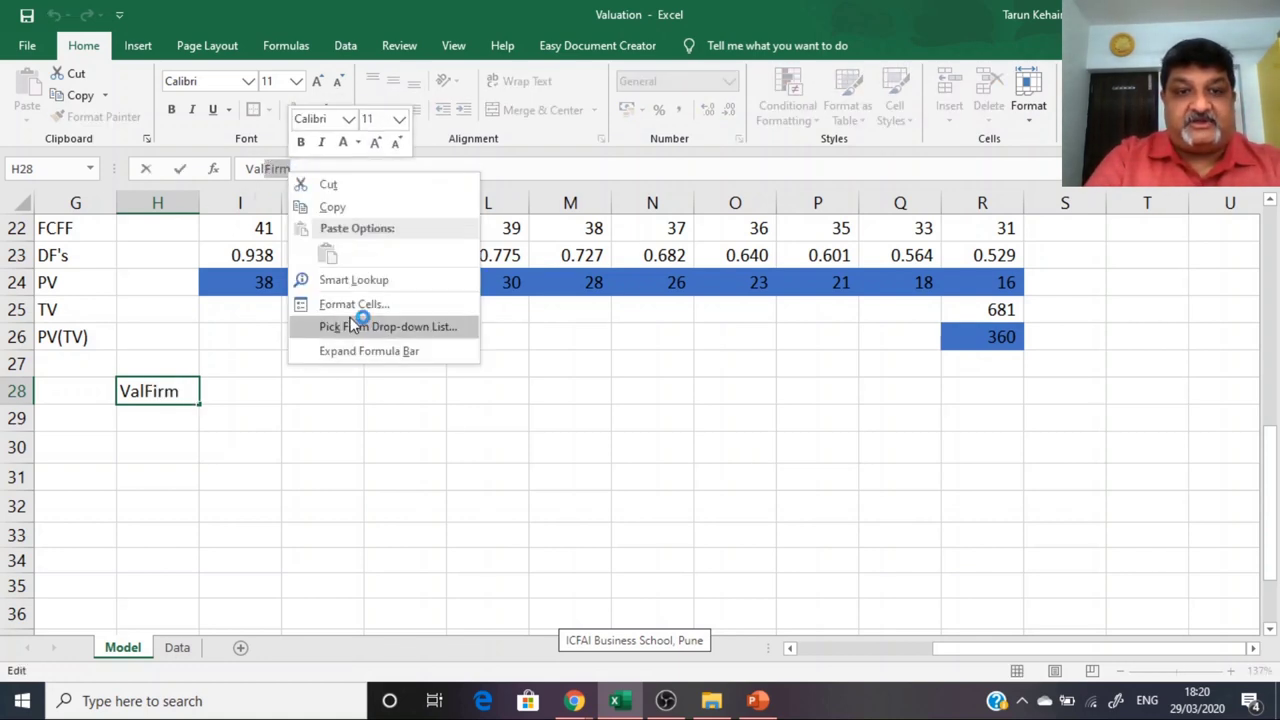
{"action": "left_click", "coordinate": [345, 302]}
{"action": "left_click", "coordinate": [174, 350]}
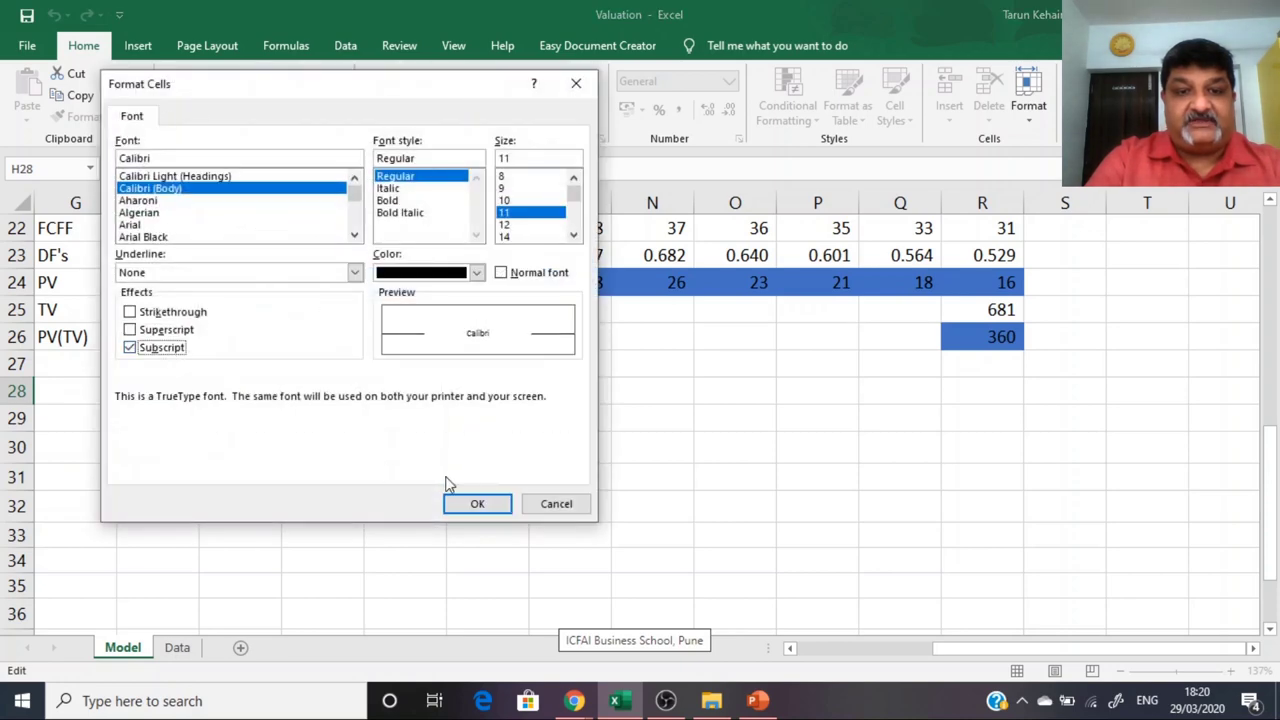
{"action": "left_click", "coordinate": [477, 504]}
{"action": "left_click", "coordinate": [278, 504]}
Step: Begin a formula in I28 for the firm value
{"action": "left_click", "coordinate": [245, 393]}
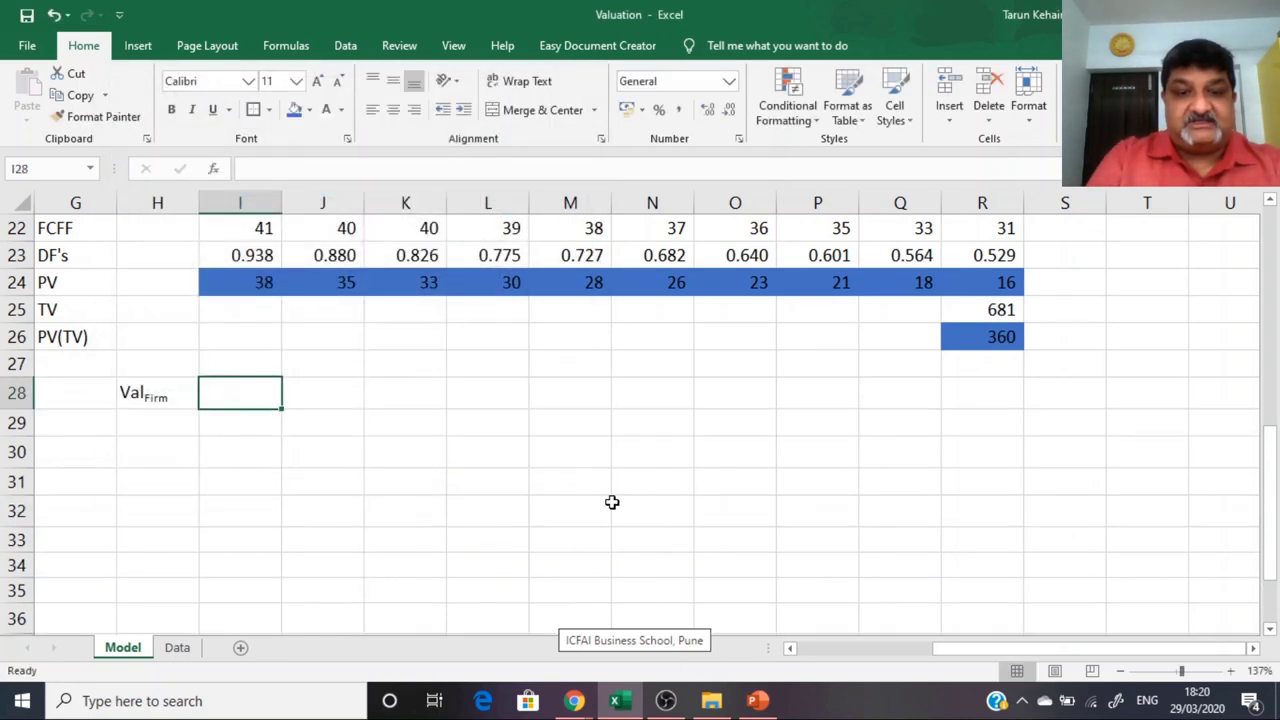
{"action": "type", "text": "="}
{"action": "key", "text": "Right"}
{"action": "key", "text": "Right"}
{"action": "key", "text": "Right"}
Step: Enter =SUM(I24:R24)+R26 in I28 for a firm value of 629
{"action": "key", "text": "Escape"}
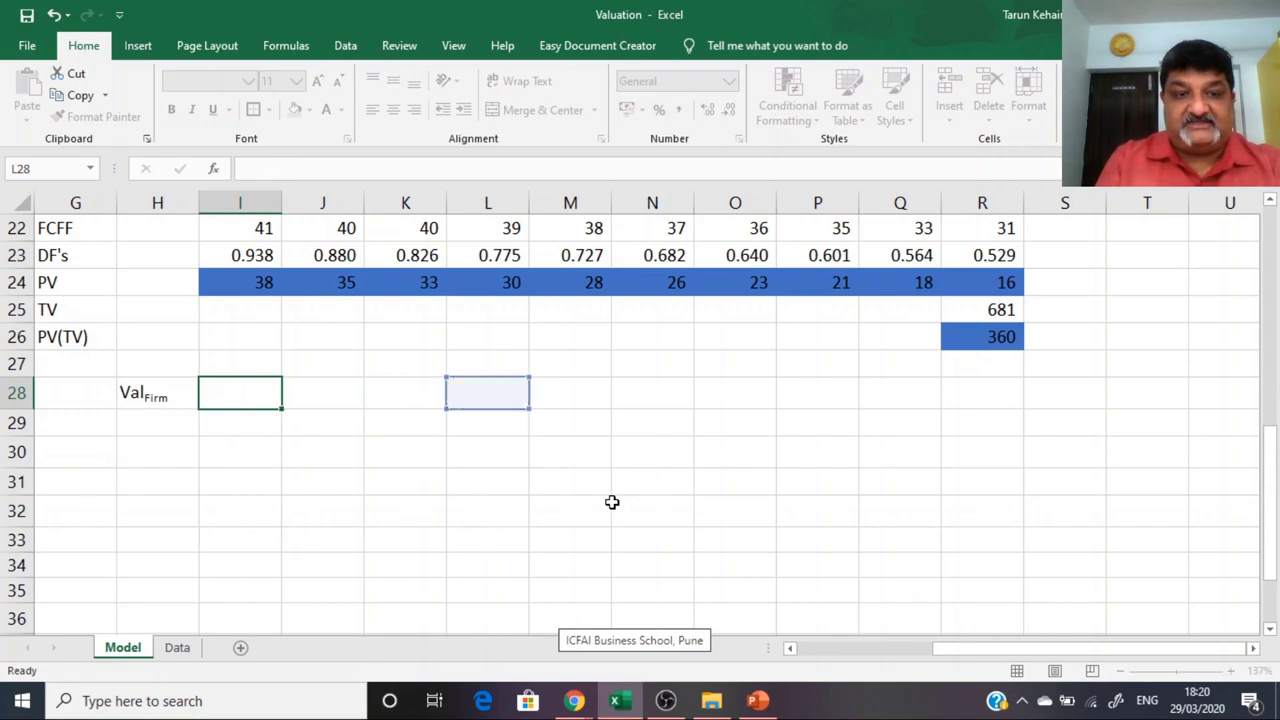
{"action": "type", "text": "=sum("}
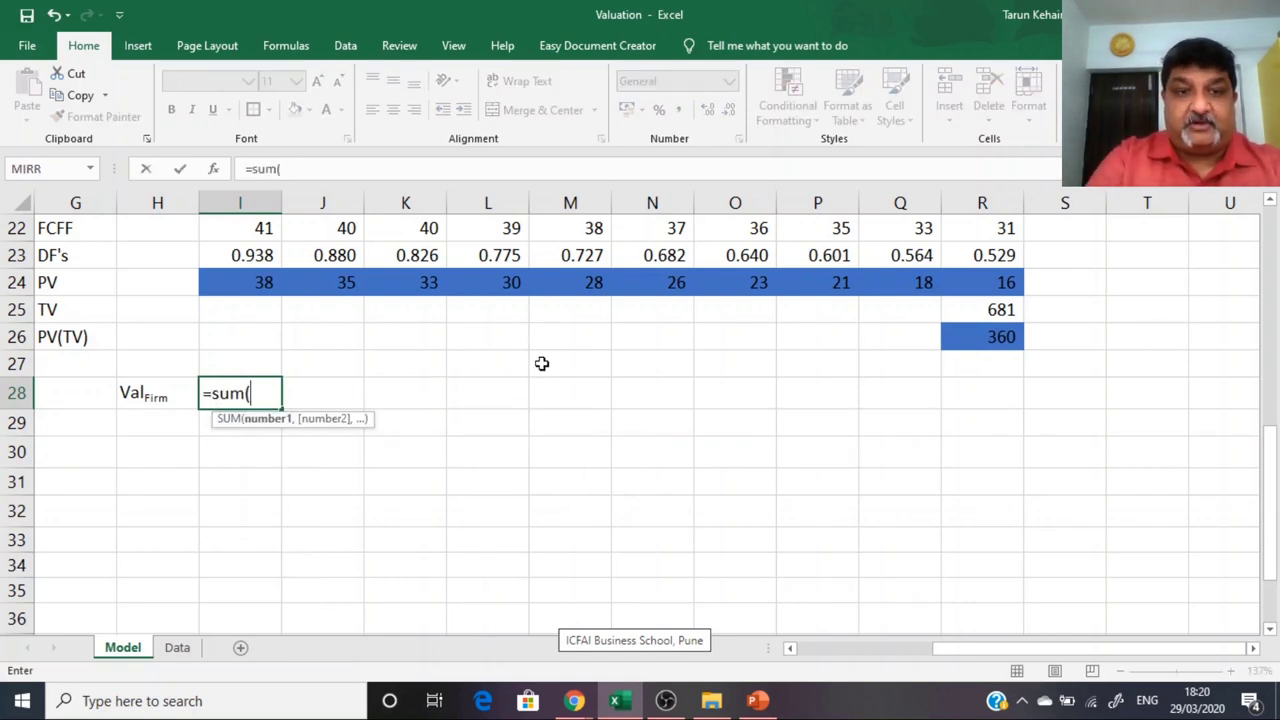
{"action": "left_click_drag", "start_coordinate": [268, 282], "coordinate": [1010, 285]}
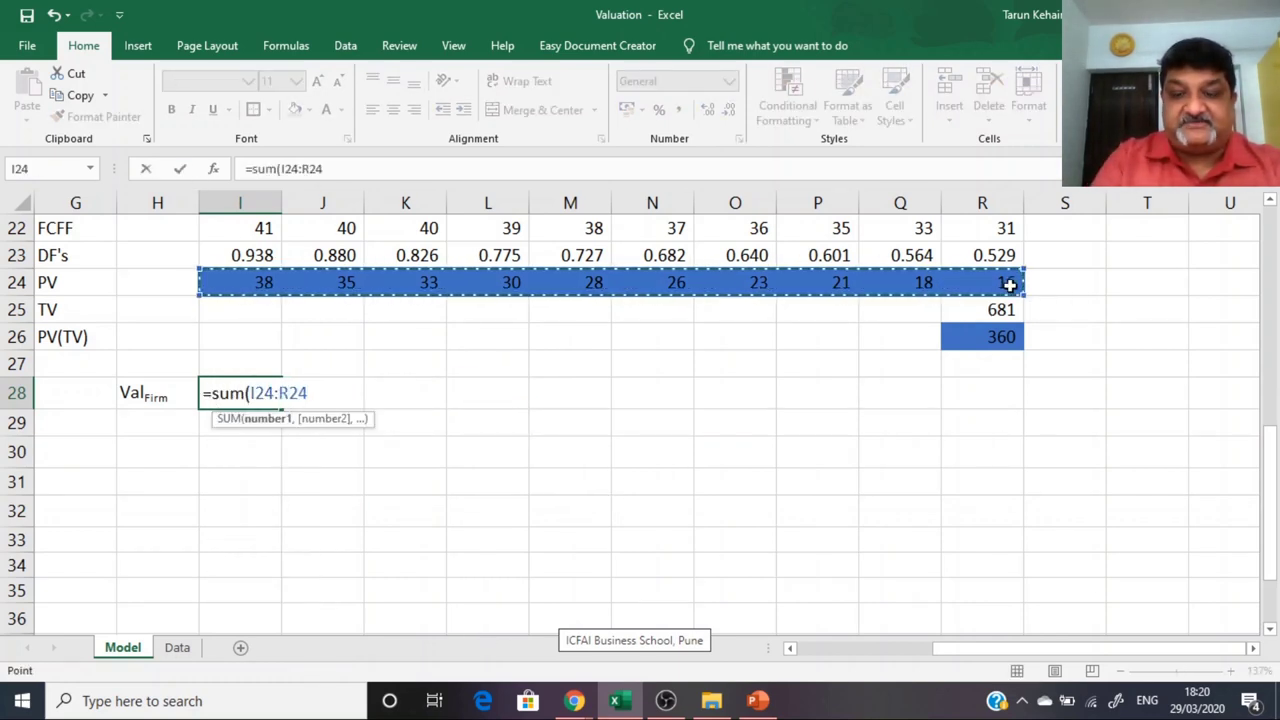
{"action": "type", "text": ")+"}
{"action": "left_click", "coordinate": [998, 336]}
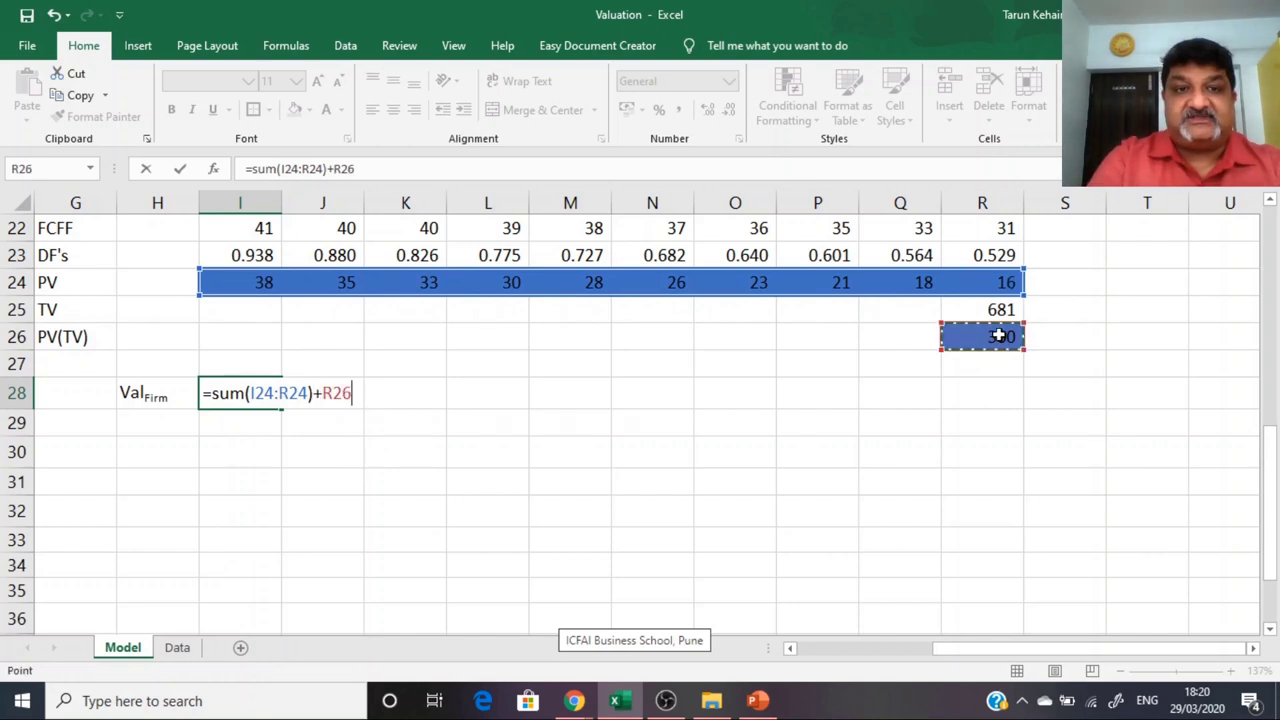
{"action": "key", "text": "Return"}
Step: Check the firm value, then return to the top of column I to review values
{"action": "key", "text": "Up"}
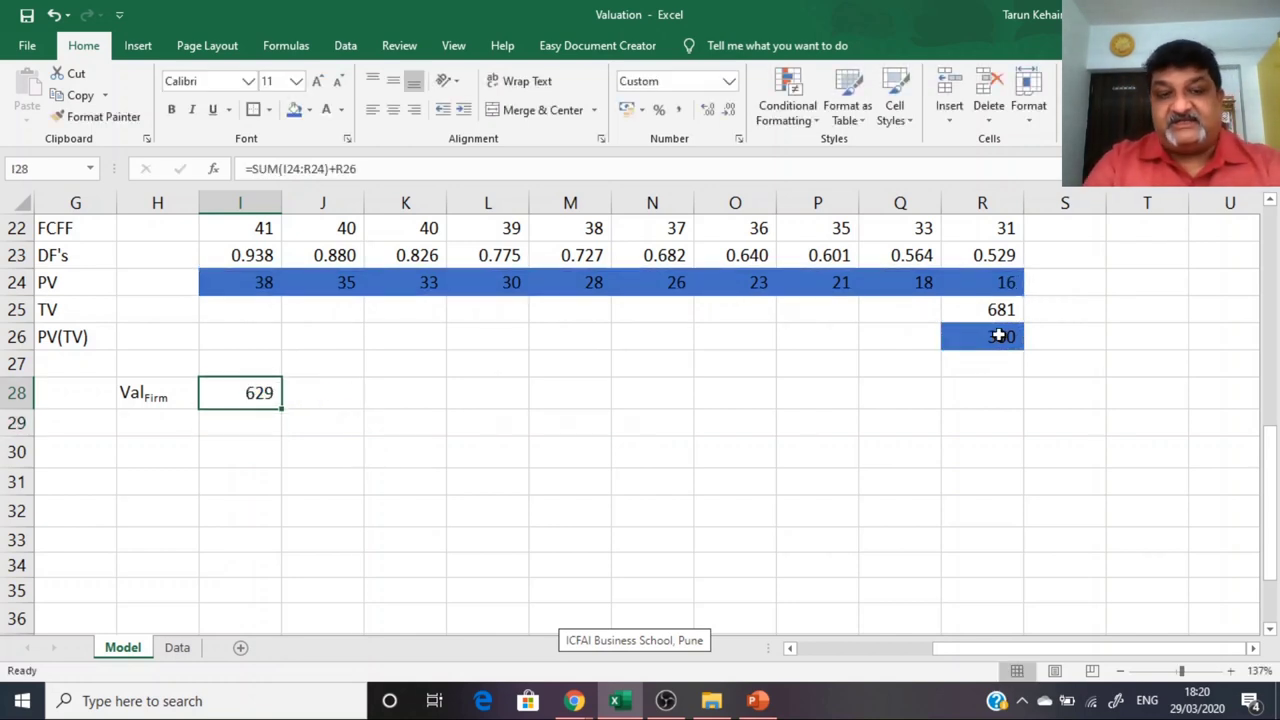
{"action": "key", "text": "Up"}
{"action": "key", "text": "Down"}
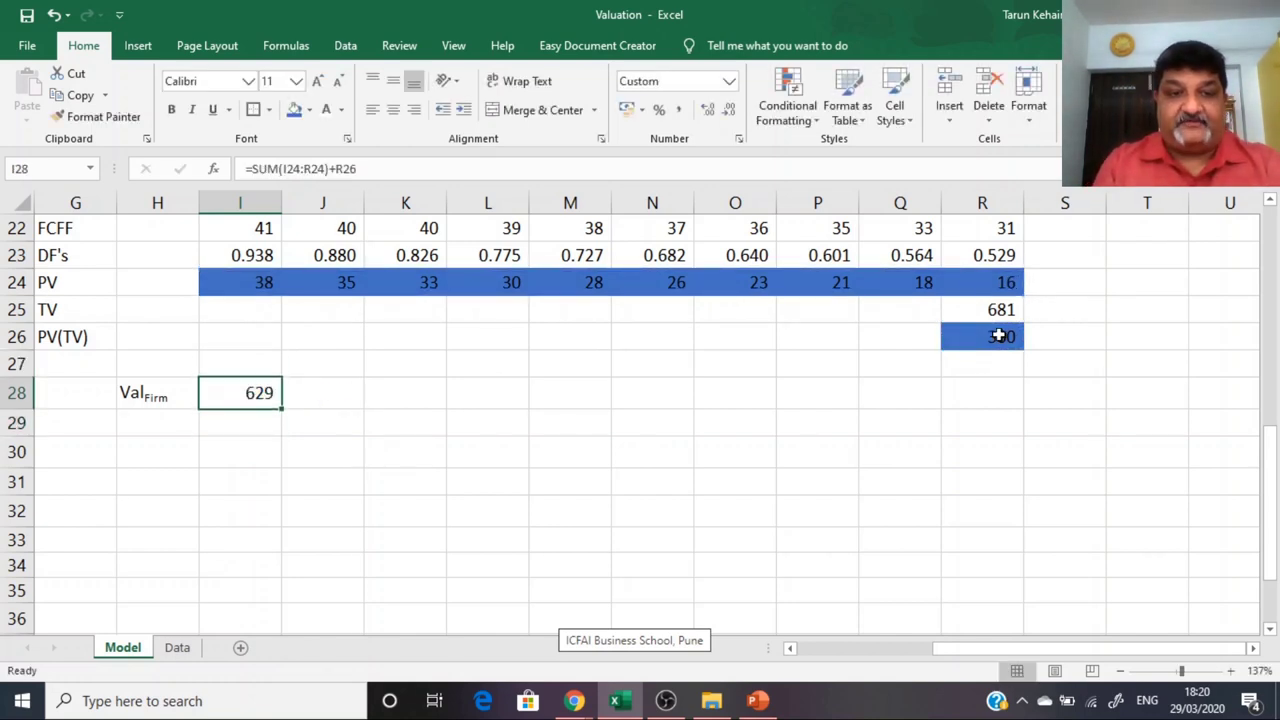
{"action": "key", "text": "Up"}
{"action": "key", "text": "Up"}
{"action": "key", "text": "Up"}
{"action": "key", "text": "Up"}
{"action": "key", "text": "ctrl+Up"}
{"action": "key", "text": "Down"}
{"action": "key", "text": "Down"}
{"action": "key", "text": "Down"}
{"action": "key", "text": "Down"}
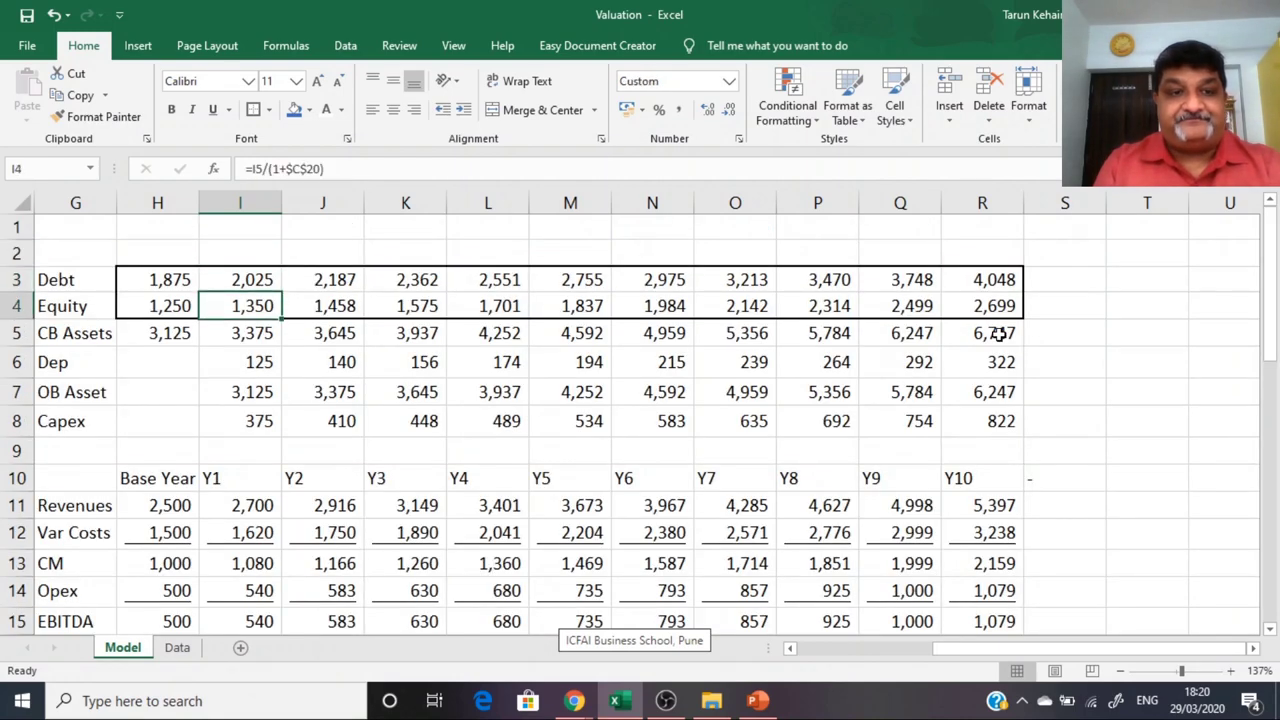
{"action": "key", "text": "Down"}
{"action": "key", "text": "Down"}
{"action": "key", "text": "Down"}
{"action": "key", "text": "Down"}
{"action": "key", "text": "Down"}
{"action": "key", "text": "Down"}
{"action": "key", "text": "Down"}
{"action": "key", "text": "Down"}
{"action": "key", "text": "Down"}
{"action": "key", "text": "Down"}
{"action": "key", "text": "Down"}
{"action": "key", "text": "Down"}
{"action": "key", "text": "Down"}
{"action": "key", "text": "Down"}
{"action": "key", "text": "Down"}
{"action": "key", "text": "Down"}
{"action": "key", "text": "Down"}
{"action": "key", "text": "Down"}
{"action": "key", "text": "Down"}
{"action": "key", "text": "Down"}
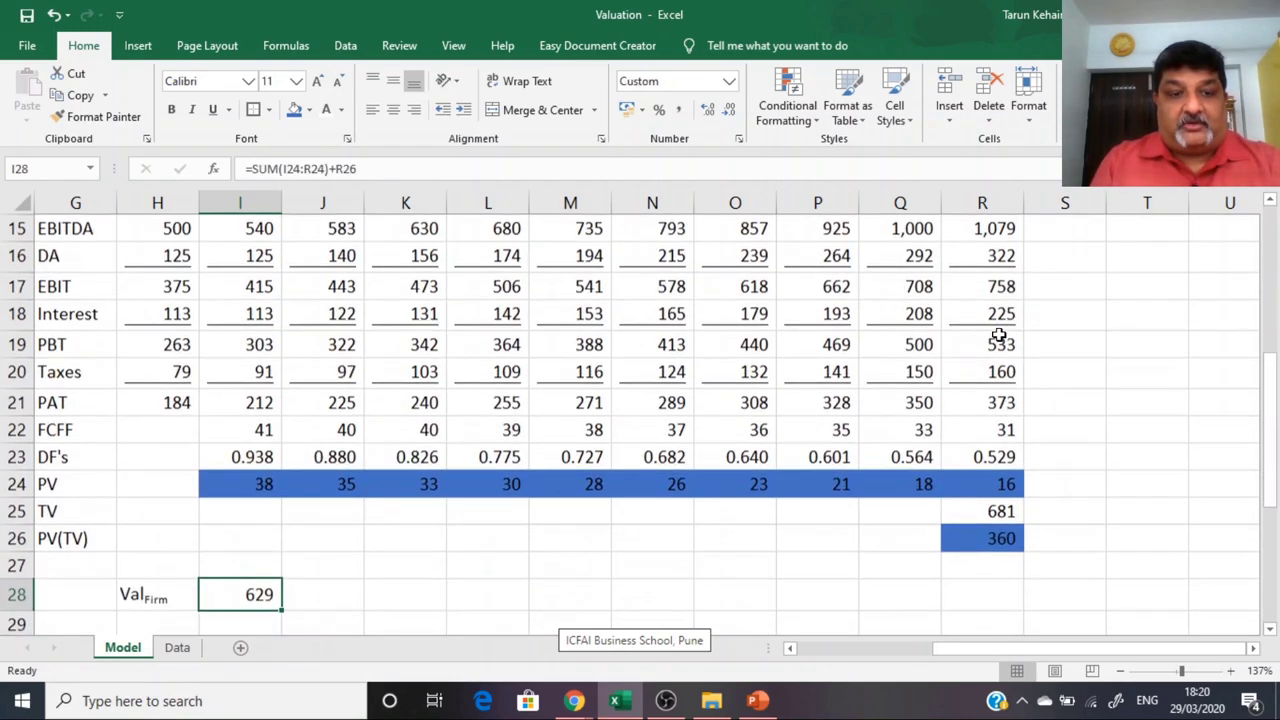
{"action": "key", "text": "Up"}
{"action": "key", "text": "Up"}
{"action": "key", "text": "Left"}
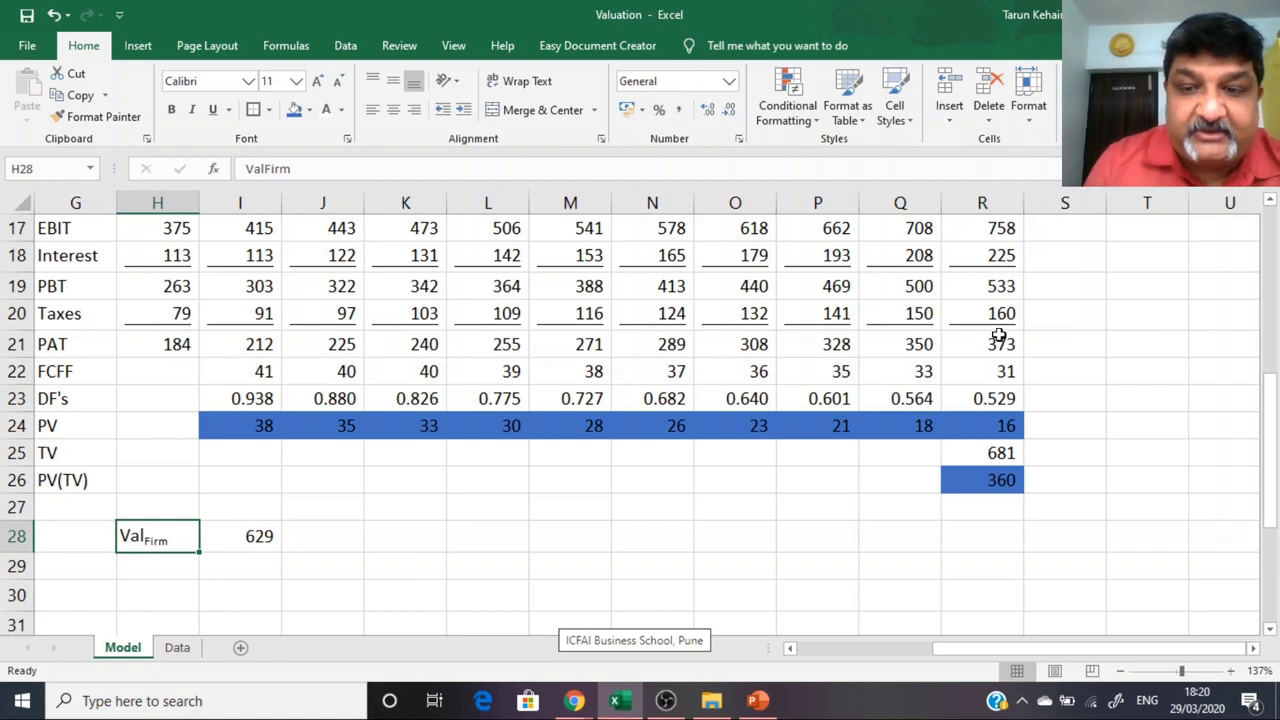
{"action": "key", "text": "Right"}
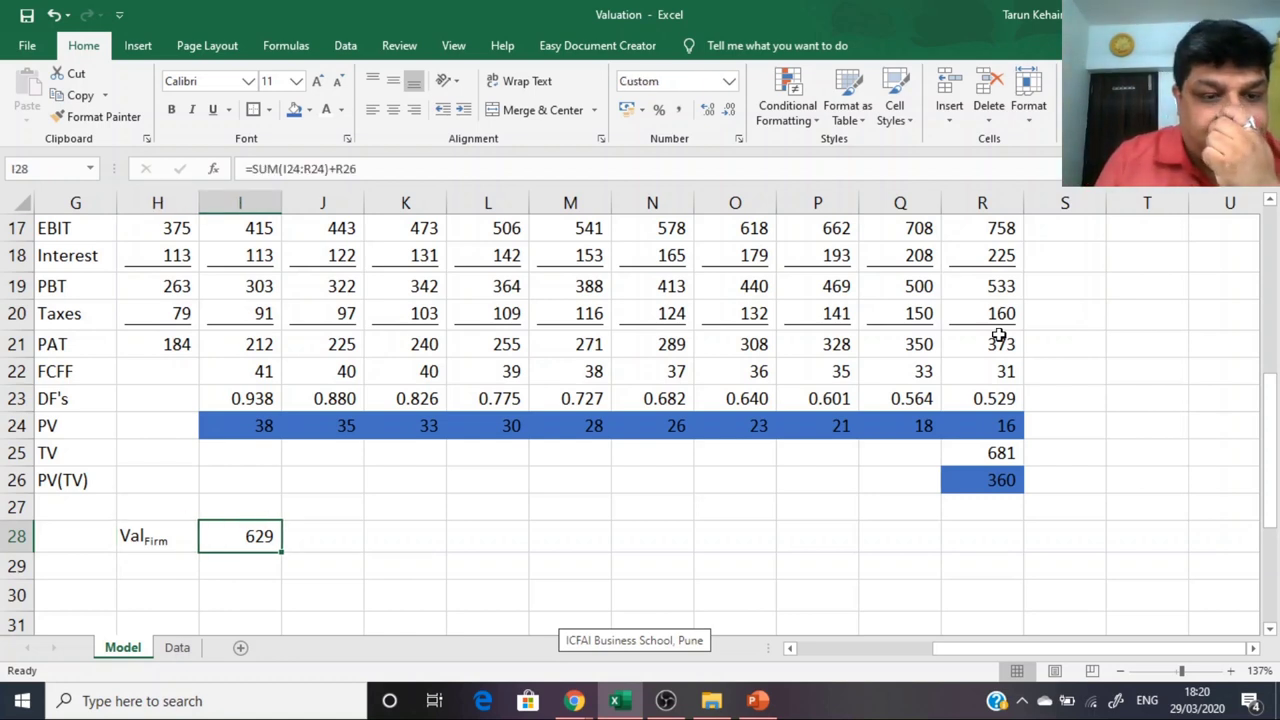
{"action": "key", "text": "Down"}
{"action": "key", "text": "Down"}
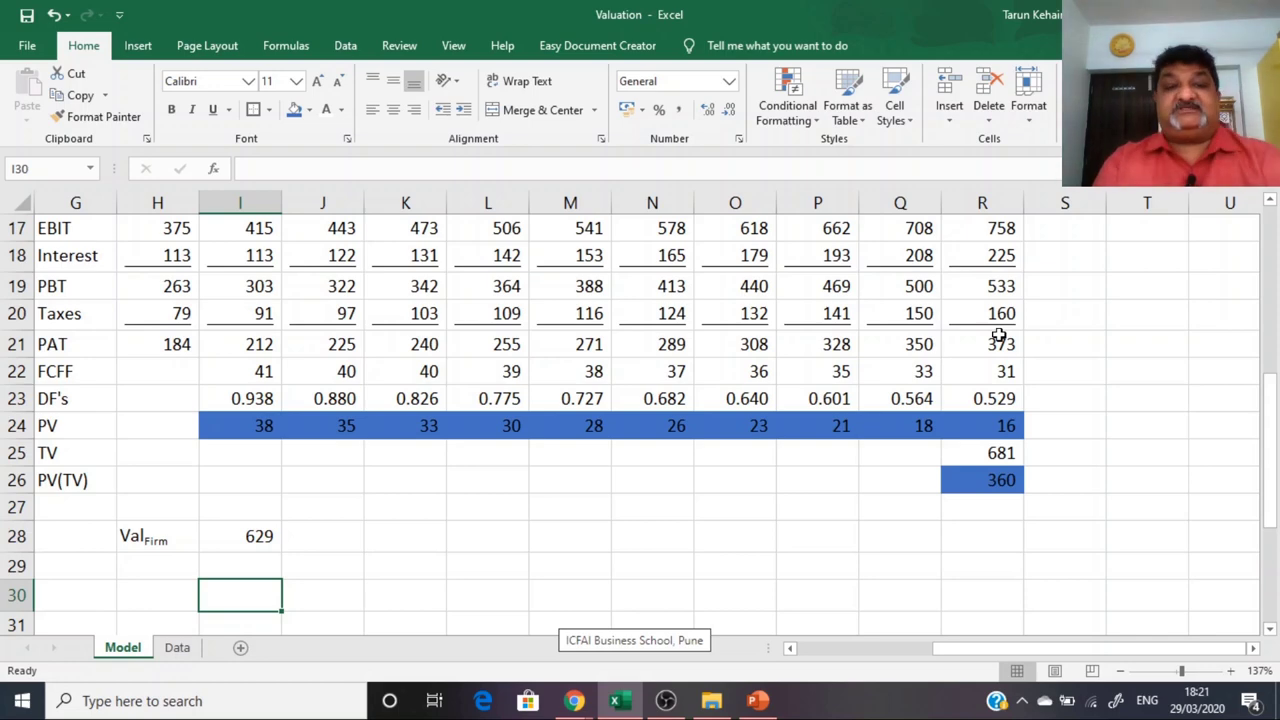
{"action": "scroll", "coordinate": [999, 336], "scroll_direction": "down", "scroll_amount": 1}
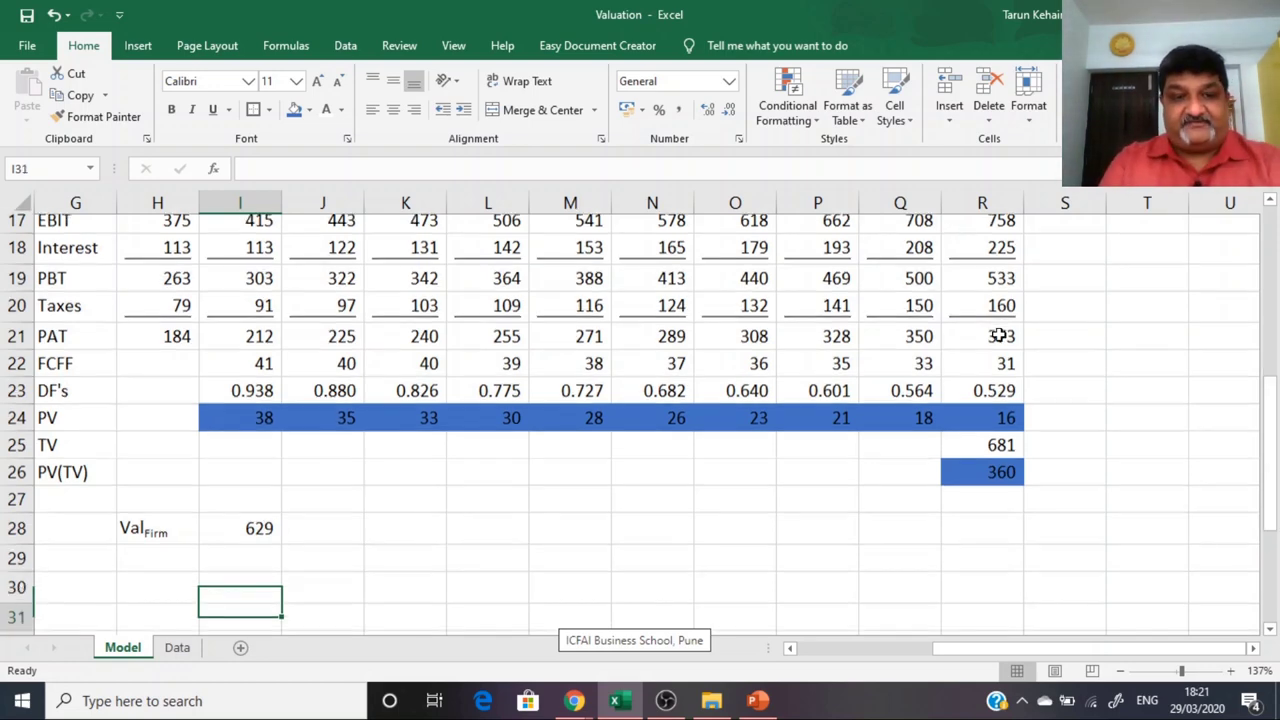
{"action": "key", "text": "Up"}
{"action": "key", "text": "Up"}
{"action": "key", "text": "Up"}
{"action": "key", "text": "Up"}
{"action": "key", "text": "Up"}
{"action": "key", "text": "Up"}
{"action": "key", "text": "Up"}
{"action": "key", "text": "Up"}
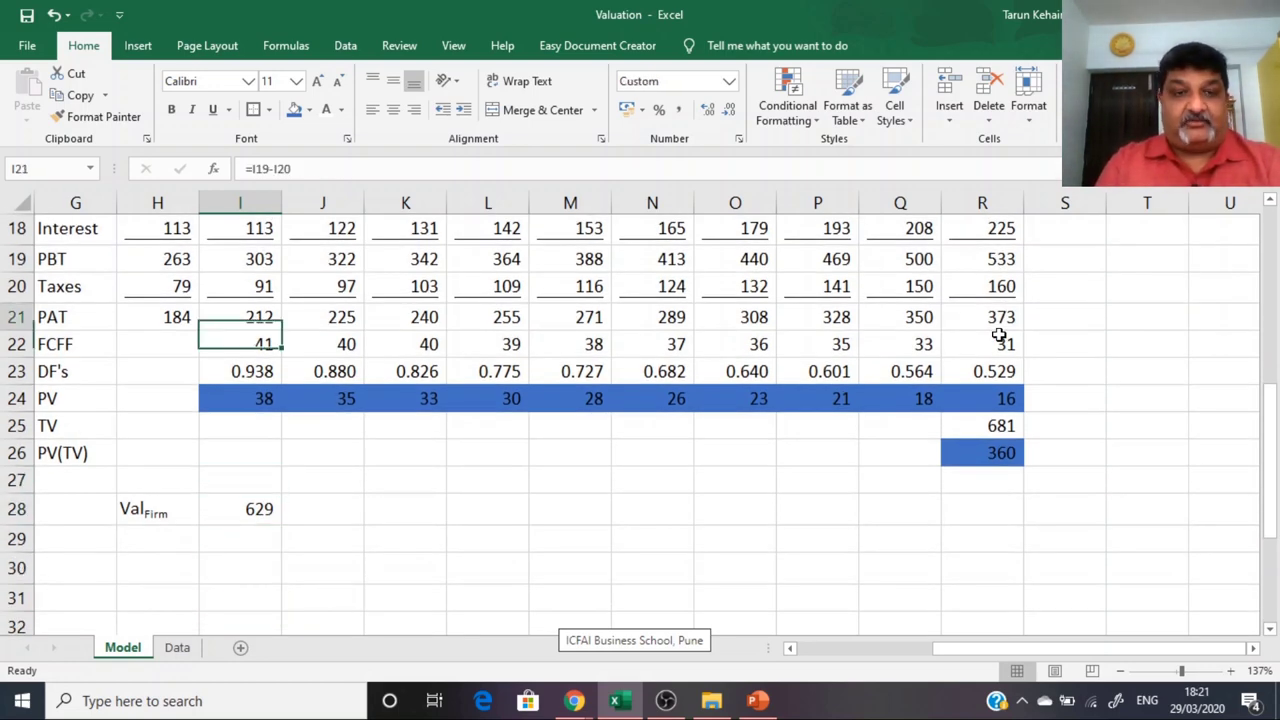
{"action": "key", "text": "Home"}
{"action": "key", "text": "Down"}
{"action": "key", "text": "Down"}
{"action": "key", "text": "Down"}
{"action": "key", "text": "Down"}
{"action": "key", "text": "Down"}
{"action": "key", "text": "Down"}
{"action": "key", "text": "Down"}
{"action": "key", "text": "Down"}
{"action": "key", "text": "Down"}
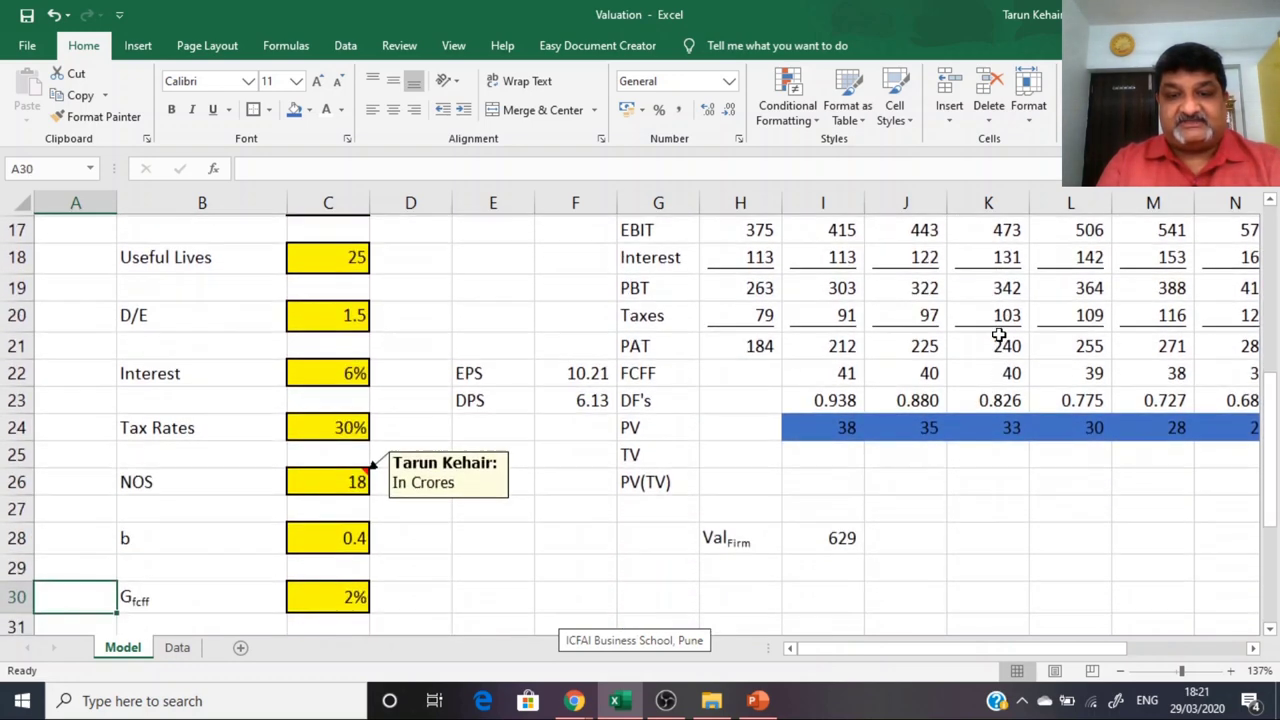
{"action": "key", "text": "Right"}
{"action": "key", "text": "Right"}
{"action": "key", "text": "Right"}
{"action": "key", "text": "Right"}
{"action": "key", "text": "Right"}
{"action": "key", "text": "Right"}
{"action": "key", "text": "Right"}
{"action": "key", "text": "Up"}
{"action": "key", "text": "Up"}
{"action": "key", "text": "Up"}
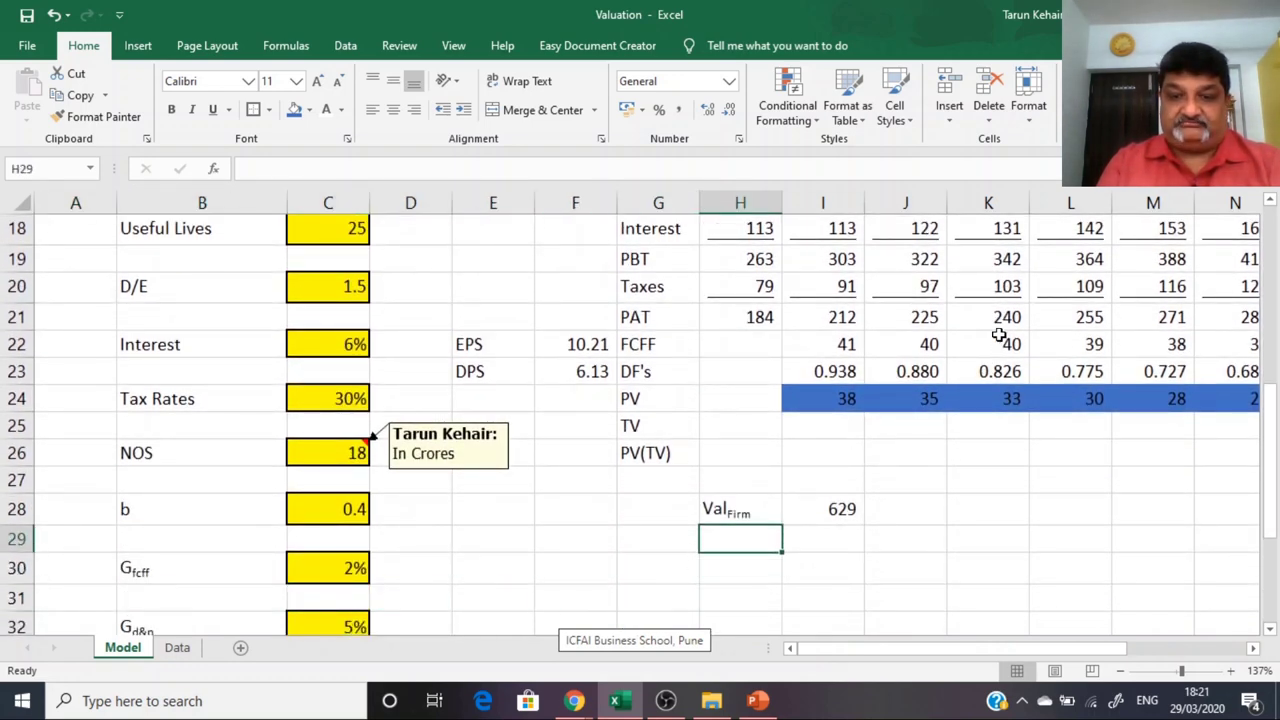
{"action": "key", "text": "Down"}
{"action": "key", "text": "Down"}
{"action": "key", "text": "Up"}
{"action": "key", "text": "Up"}
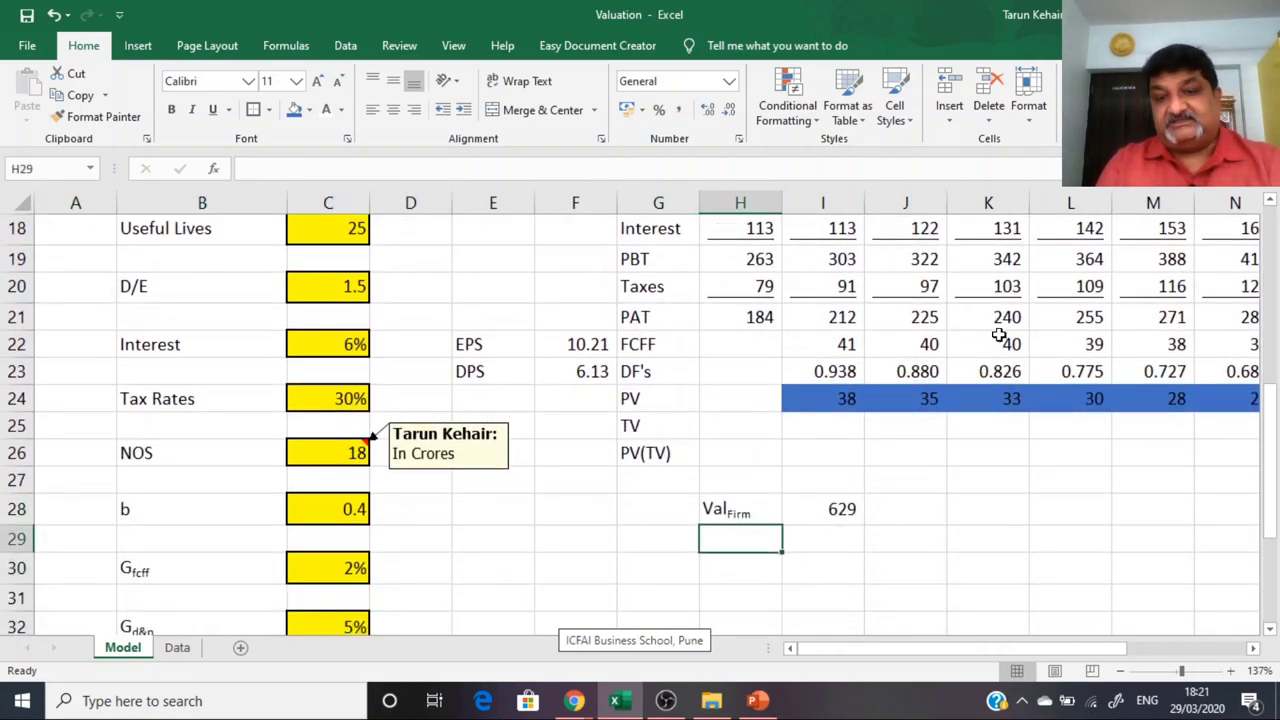
{"action": "key", "text": "Down"}
{"action": "key", "text": "Down"}
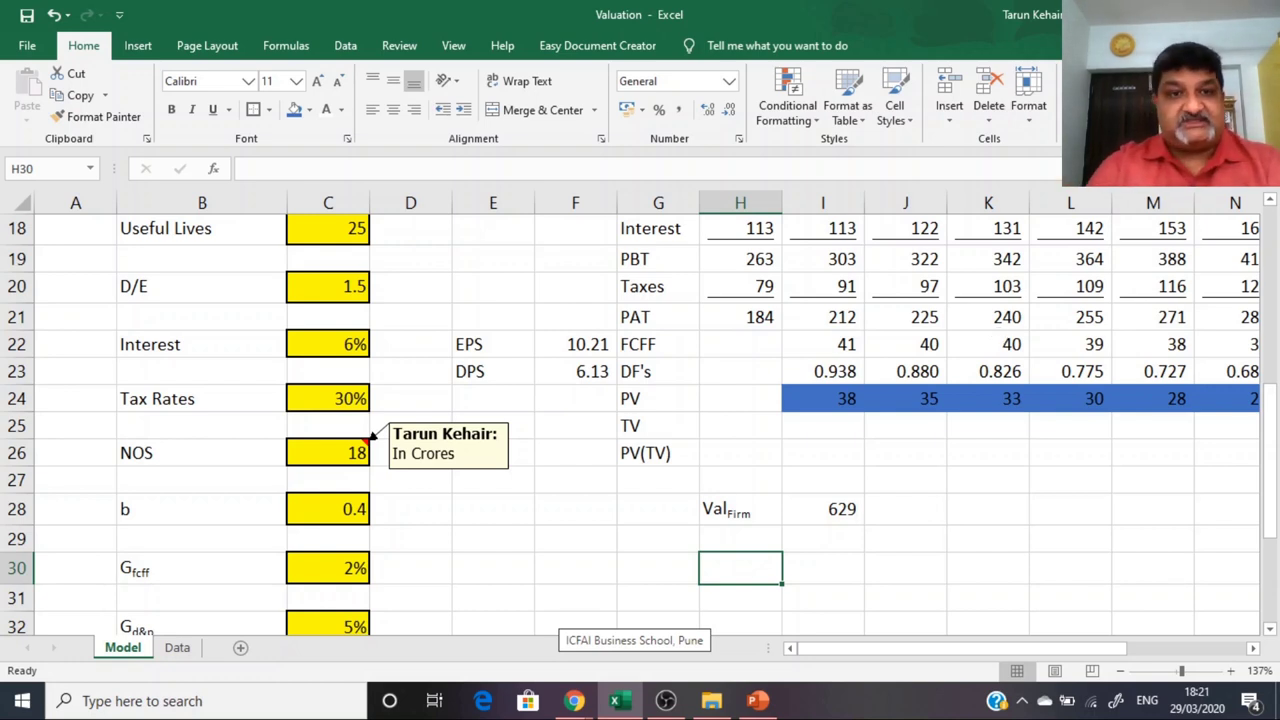
{"action": "left_click", "coordinate": [572, 462]}
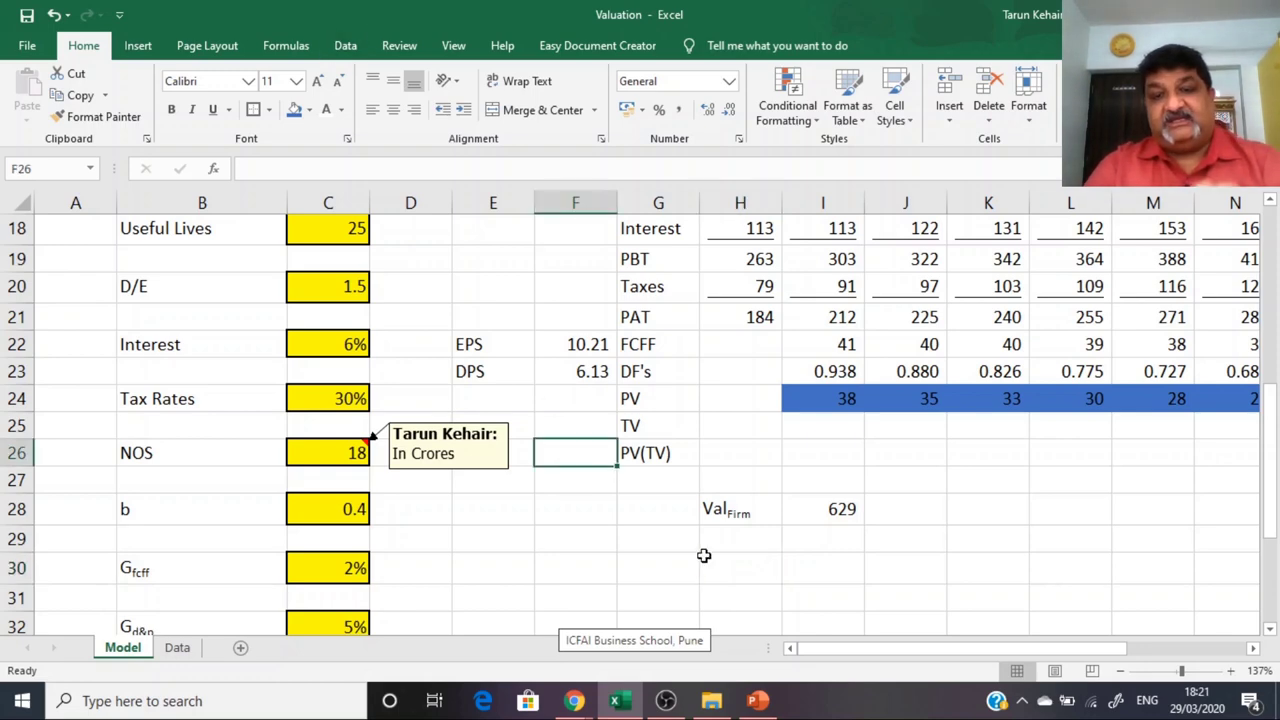
{"action": "scroll", "coordinate": [705, 553], "scroll_direction": "up", "scroll_amount": 6}
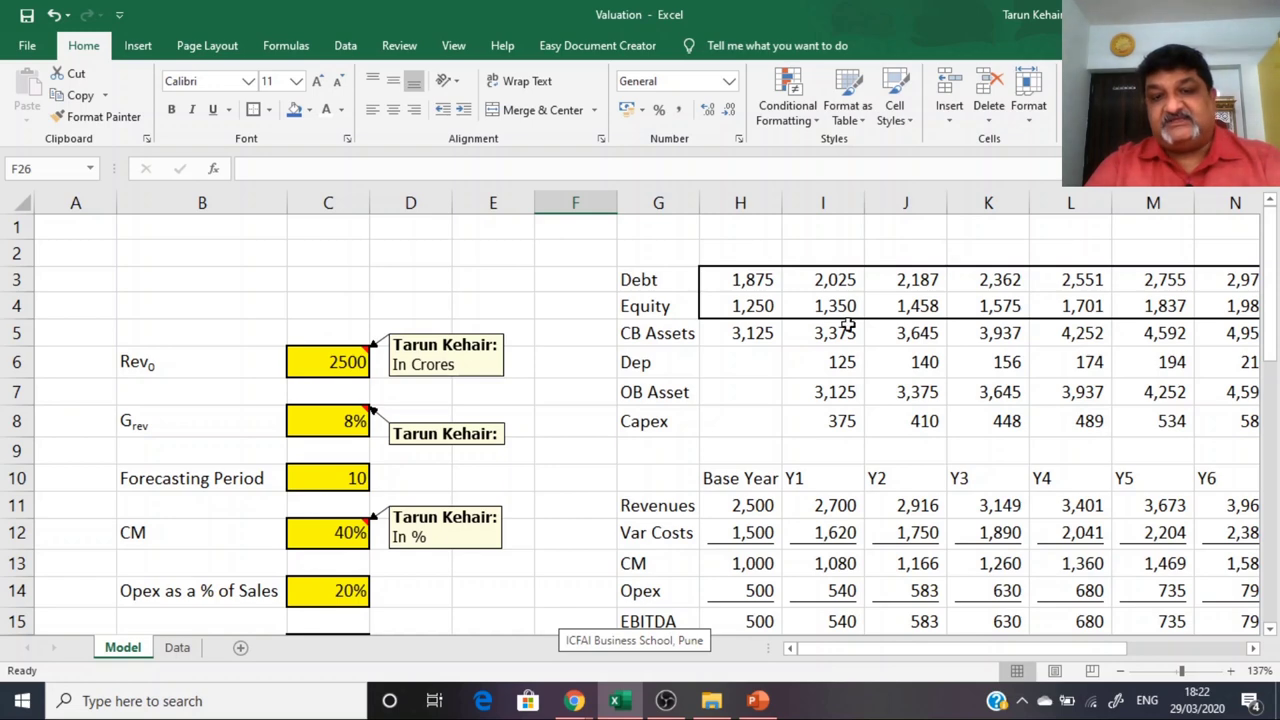
{"action": "scroll", "coordinate": [797, 400], "scroll_direction": "down", "scroll_amount": 10}
{"action": "scroll", "coordinate": [801, 411], "scroll_direction": "up", "scroll_amount": 4}
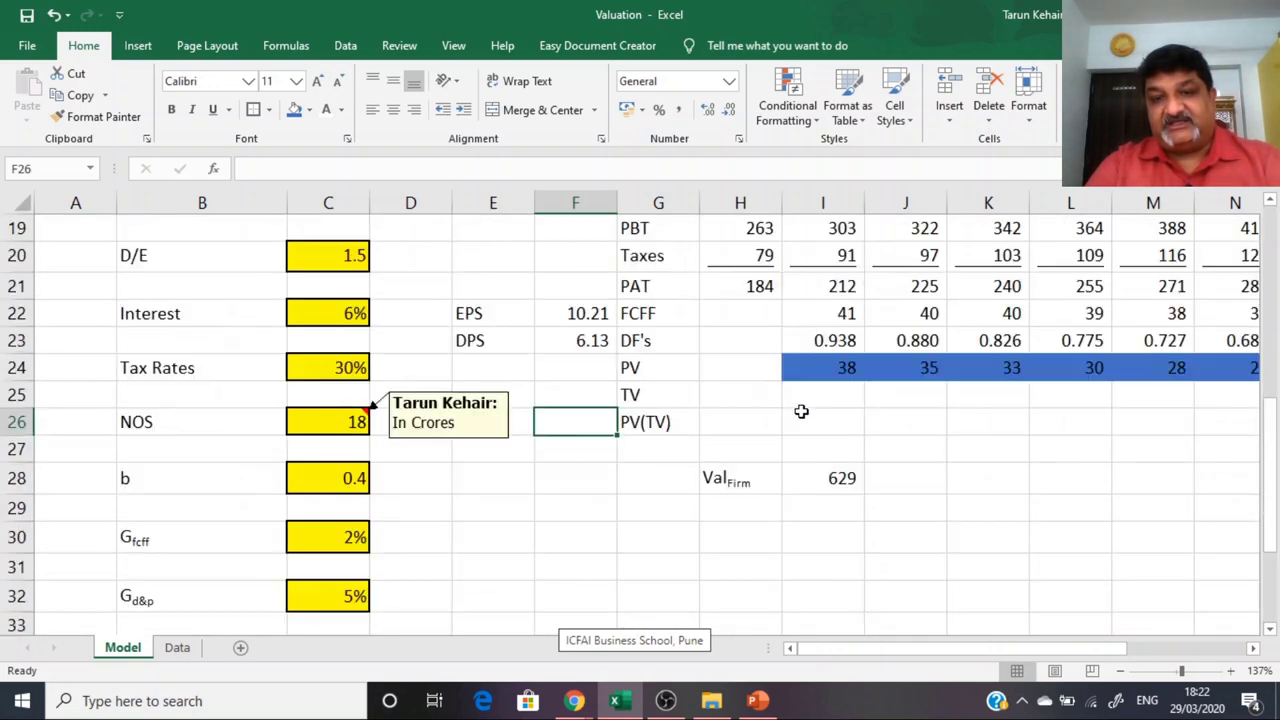
{"action": "scroll", "coordinate": [801, 411], "scroll_direction": "up", "scroll_amount": 6}
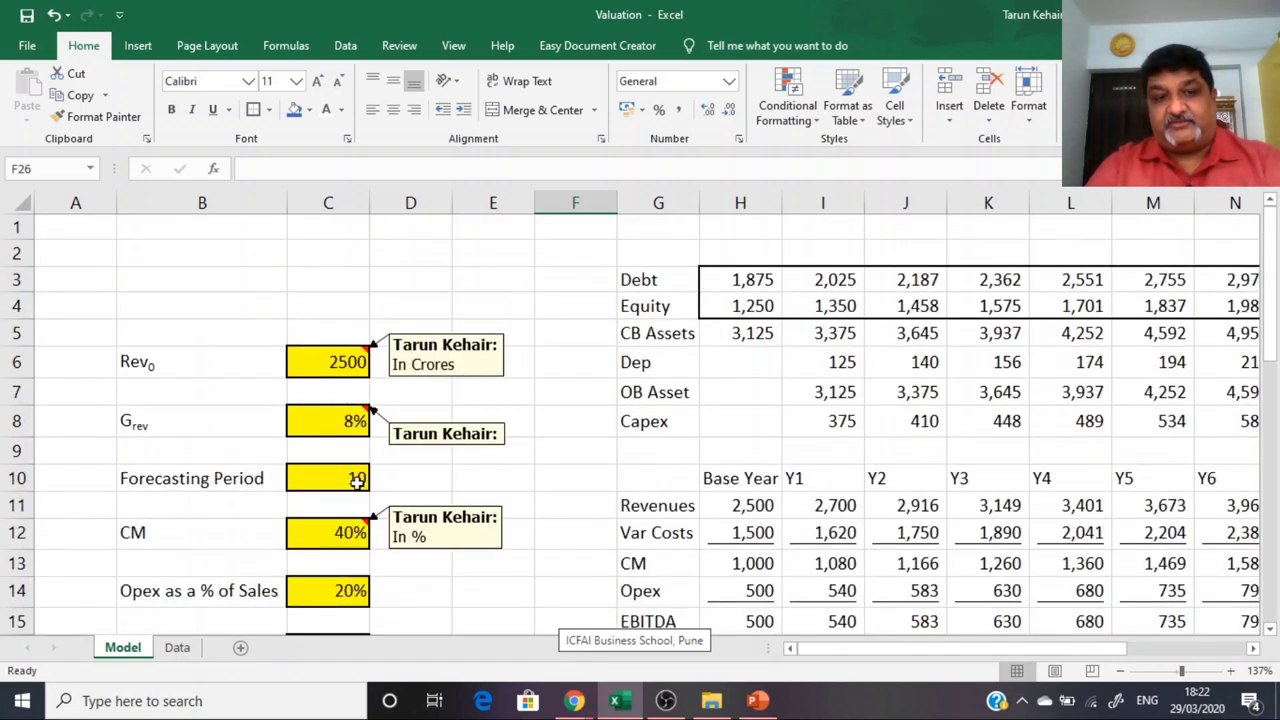
{"action": "left_click", "coordinate": [340, 481]}
Step: Set base revenue Rev0 in C6 to 4000 and check the recalculated firm value
{"action": "left_click", "coordinate": [300, 368]}
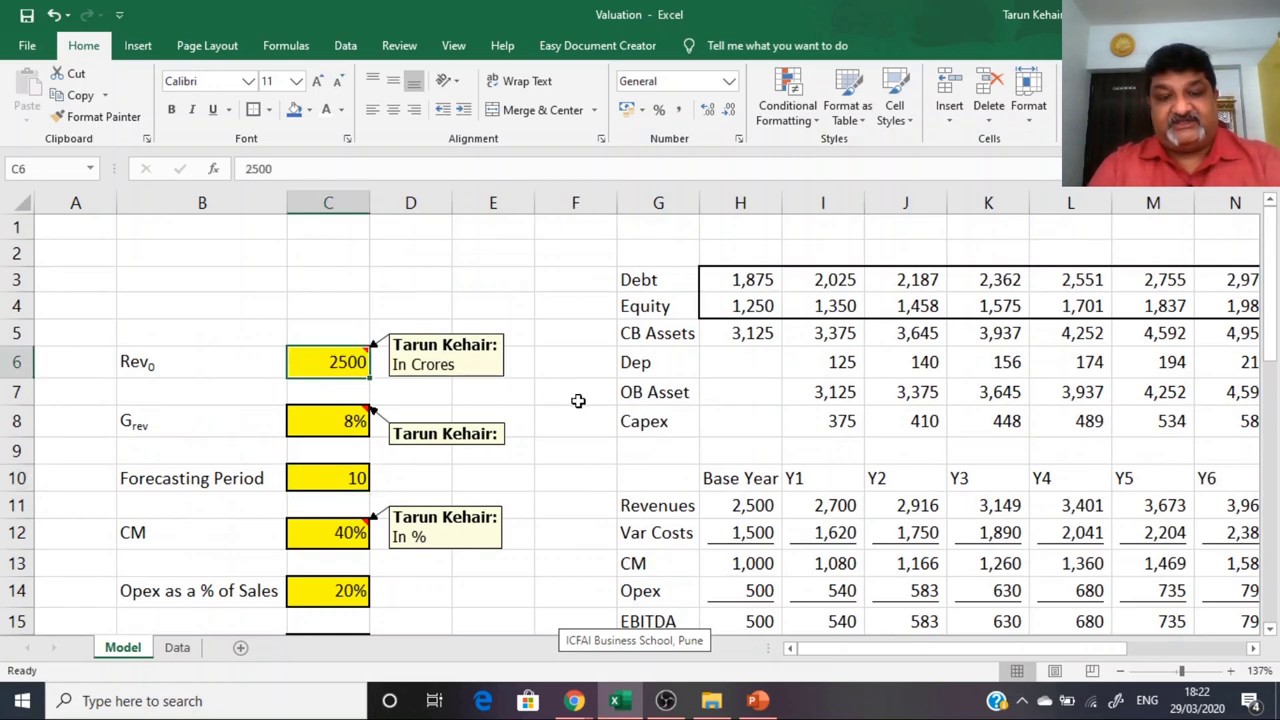
{"action": "type", "text": "4000"}
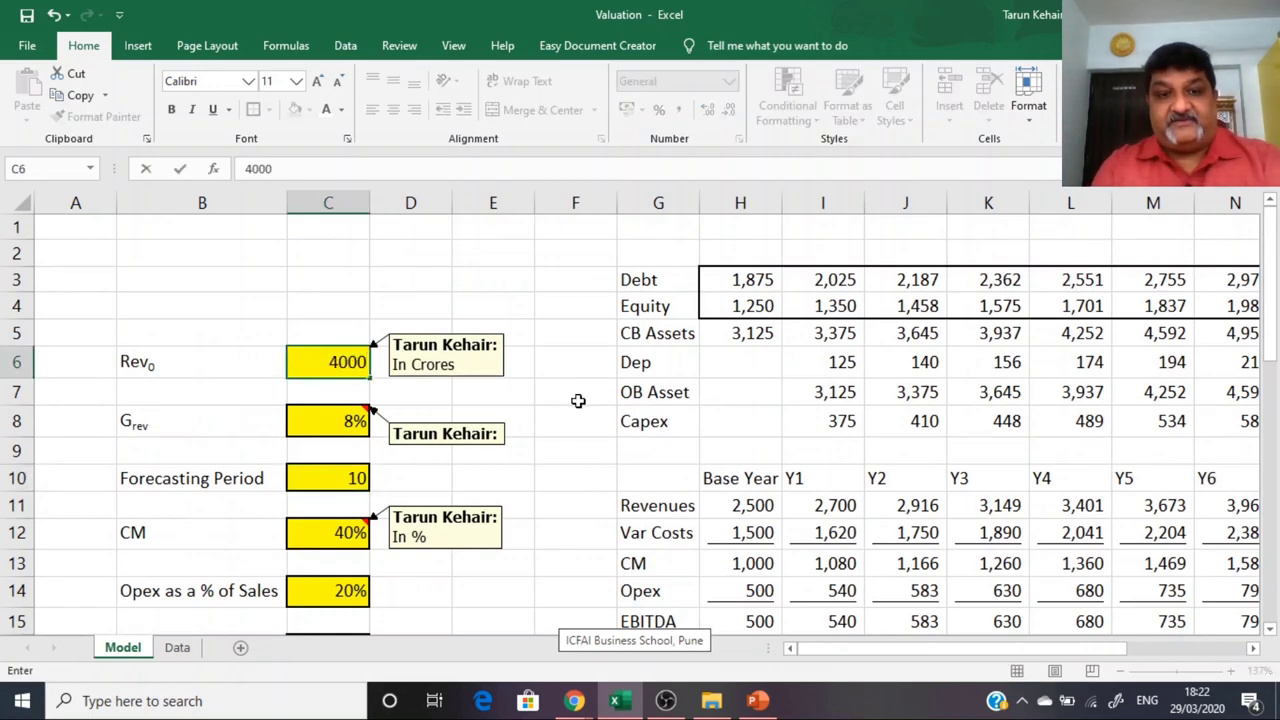
{"action": "key", "text": "Return"}
{"action": "key", "text": "Down"}
{"action": "key", "text": "Down"}
{"action": "key", "text": "Down"}
{"action": "key", "text": "Down"}
{"action": "key", "text": "Down"}
{"action": "key", "text": "Down"}
{"action": "key", "text": "Down"}
{"action": "key", "text": "Down"}
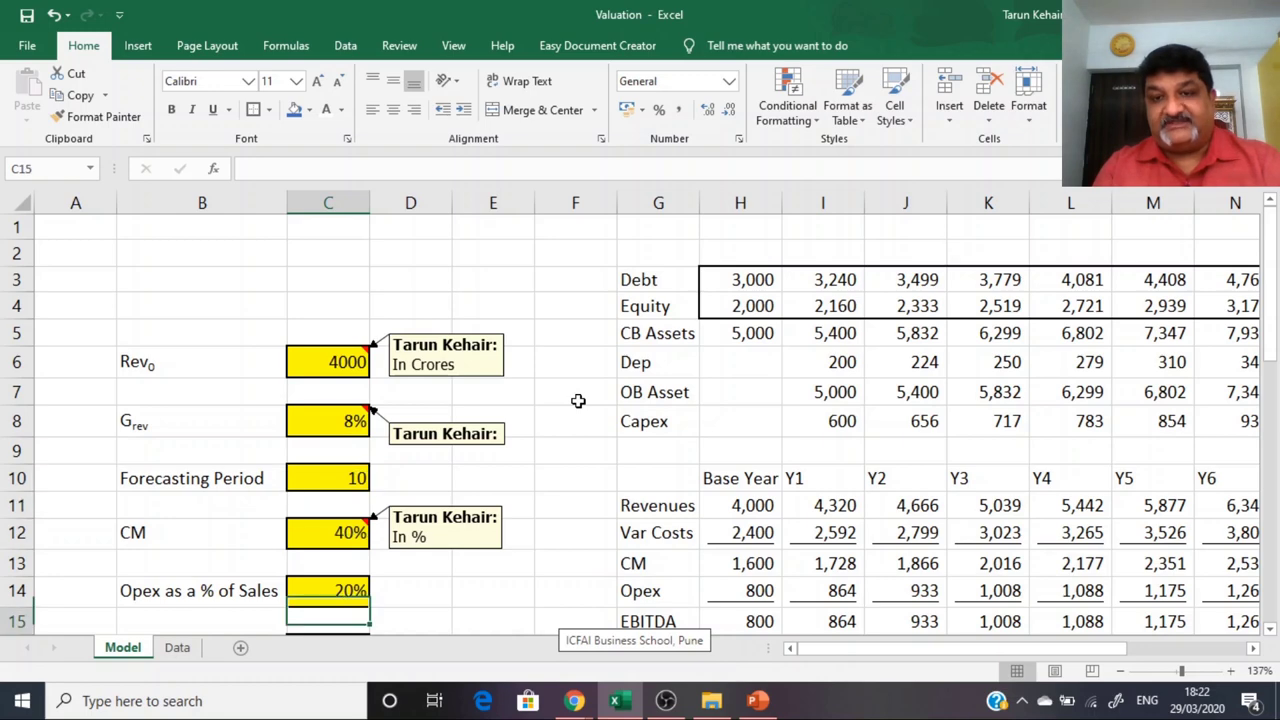
{"action": "key", "text": "Down"}
{"action": "key", "text": "Down"}
{"action": "key", "text": "Down"}
{"action": "key", "text": "Down"}
{"action": "key", "text": "Down"}
{"action": "key", "text": "Down"}
{"action": "key", "text": "Down"}
{"action": "key", "text": "Down"}
{"action": "key", "text": "Down"}
{"action": "key", "text": "Down"}
{"action": "key", "text": "Down"}
{"action": "key", "text": "Down"}
{"action": "key", "text": "Right"}
{"action": "key", "text": "Right"}
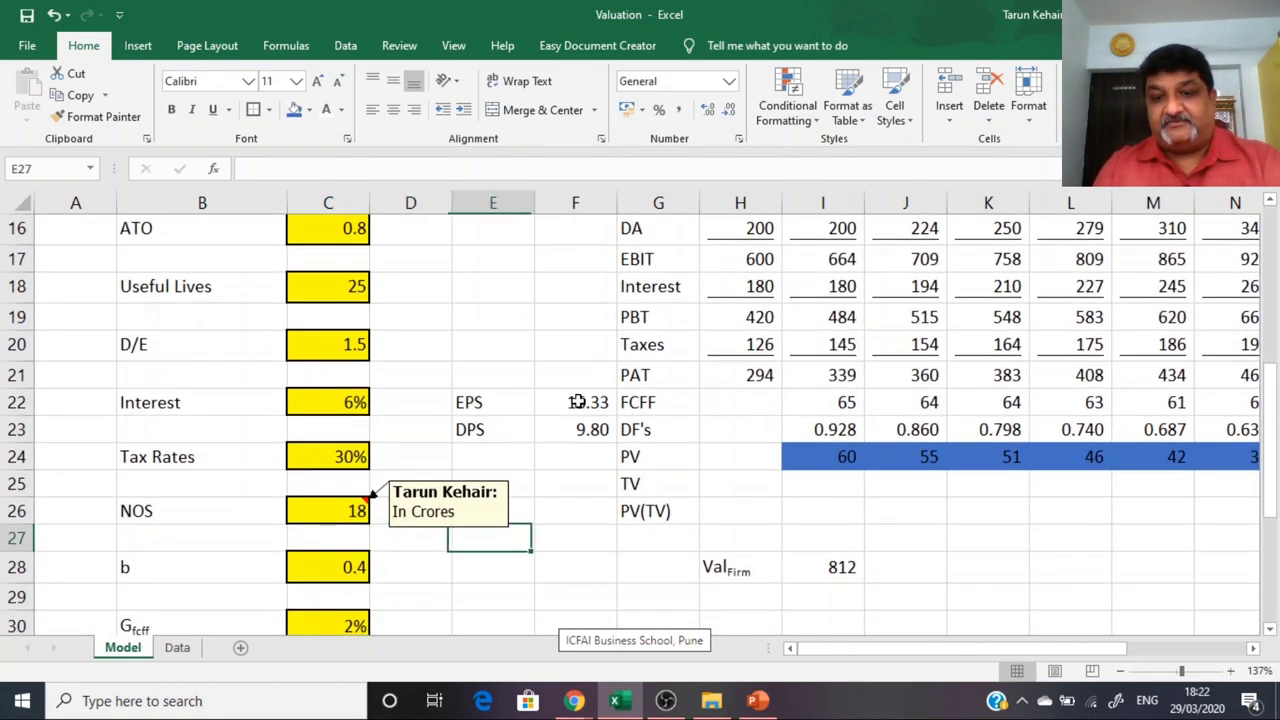
{"action": "key", "text": "Right"}
{"action": "key", "text": "Right"}
{"action": "key", "text": "Right"}
{"action": "key", "text": "Right"}
{"action": "key", "text": "Down"}
Step: Set contribution margin CM in C12 to 60% and confirm firm value I28 reaches 7,353
{"action": "key", "text": "Left"}
{"action": "key", "text": "Left"}
{"action": "key", "text": "Left"}
{"action": "key", "text": "Left"}
{"action": "key", "text": "Left"}
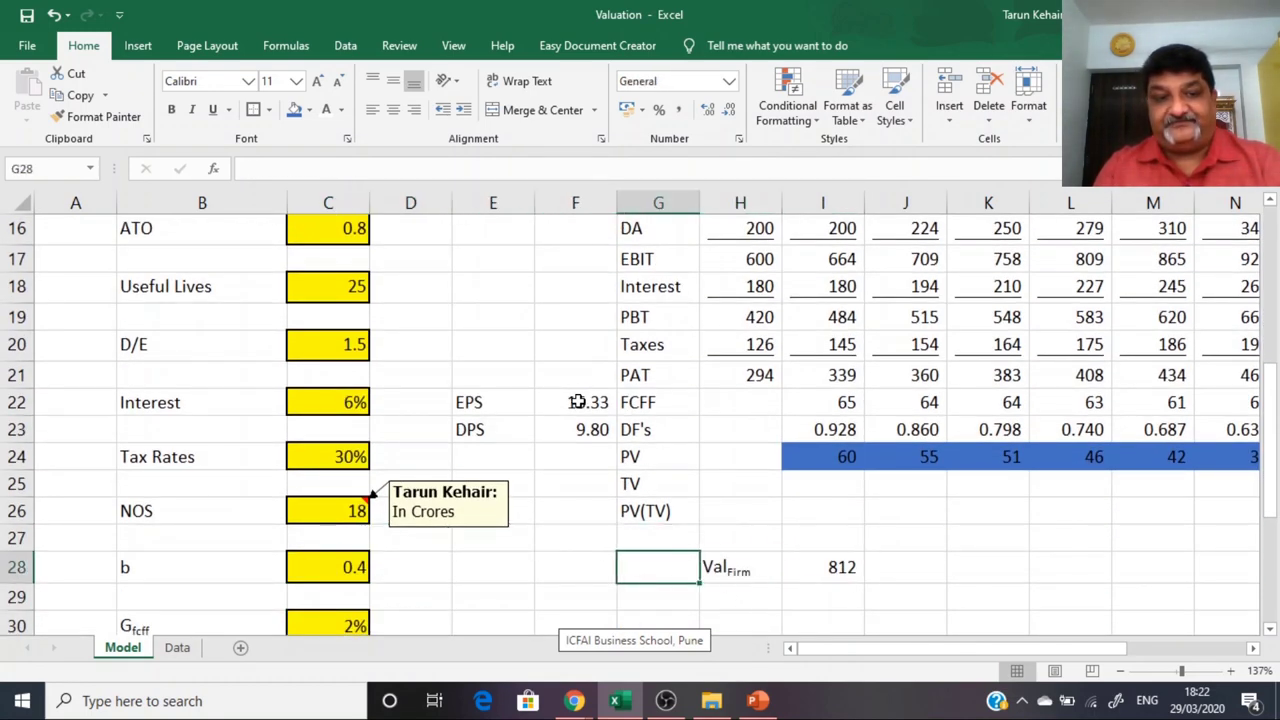
{"action": "key", "text": "Up"}
{"action": "key", "text": "Up"}
{"action": "key", "text": "Up"}
{"action": "key", "text": "Up"}
{"action": "key", "text": "Up"}
{"action": "key", "text": "Up"}
{"action": "key", "text": "Up"}
{"action": "key", "text": "Up"}
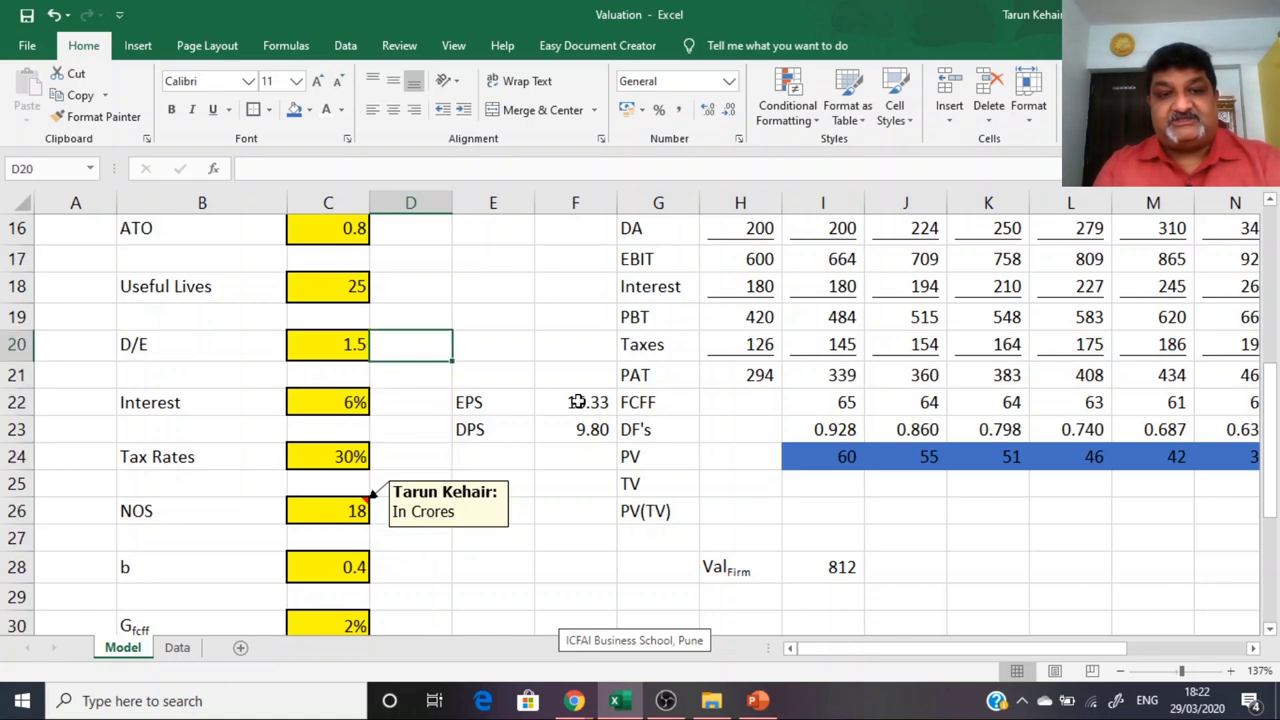
{"action": "key", "text": "Left"}
{"action": "key", "text": "Up"}
{"action": "key", "text": "Up"}
{"action": "key", "text": "Up"}
{"action": "key", "text": "Up"}
{"action": "key", "text": "Up"}
{"action": "key", "text": "Up"}
{"action": "key", "text": "Up"}
{"action": "key", "text": "Up"}
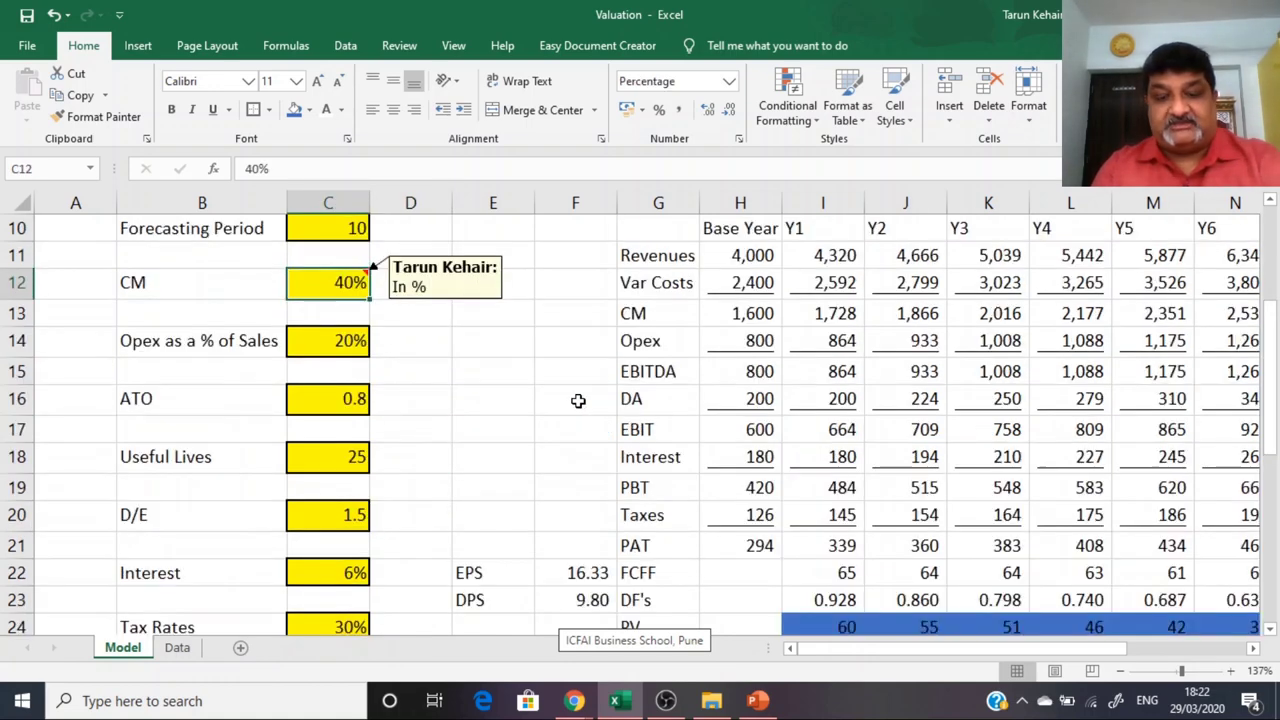
{"action": "type", "text": "60"}
{"action": "key", "text": "Return"}
{"action": "key", "text": "Down"}
{"action": "key", "text": "Down"}
{"action": "key", "text": "Down"}
{"action": "key", "text": "Down"}
{"action": "key", "text": "Down"}
{"action": "key", "text": "Down"}
{"action": "key", "text": "Down"}
{"action": "key", "text": "Down"}
{"action": "key", "text": "Down"}
{"action": "key", "text": "Down"}
{"action": "key", "text": "Down"}
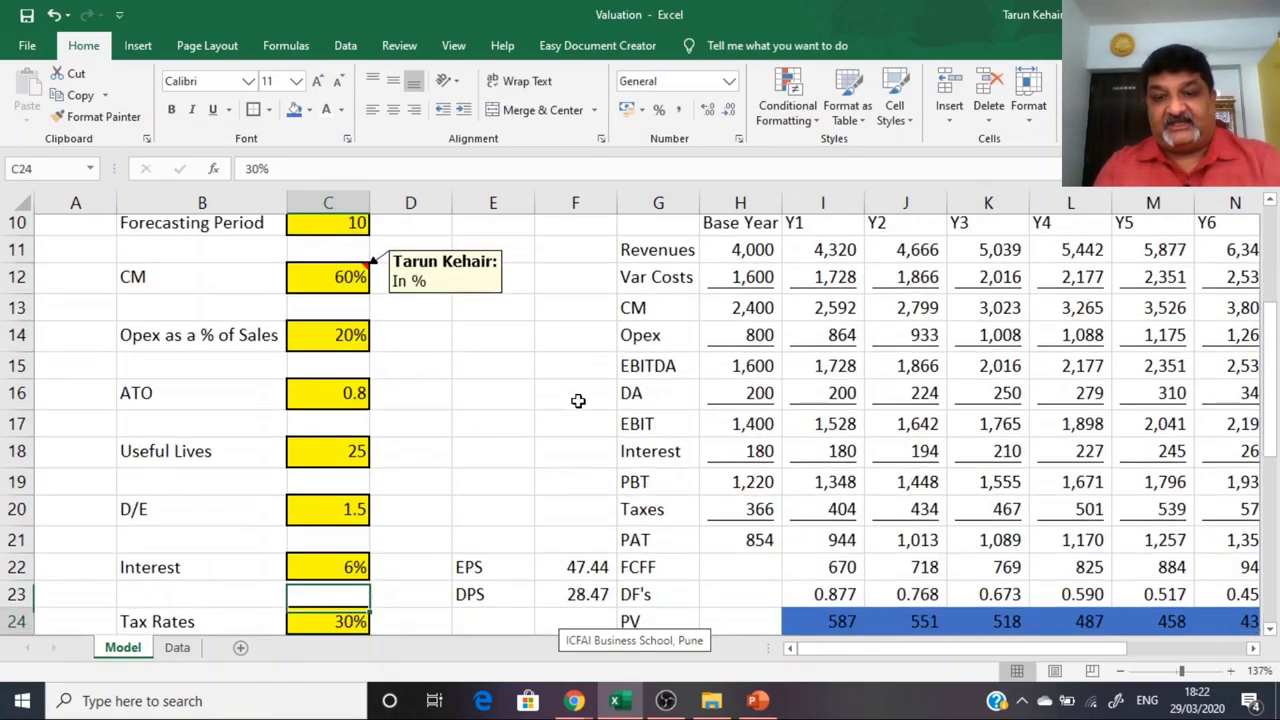
{"action": "key", "text": "Down"}
{"action": "key", "text": "Down"}
{"action": "key", "text": "Down"}
{"action": "key", "text": "Down"}
{"action": "key", "text": "Down"}
{"action": "key", "text": "Down"}
{"action": "key", "text": "Down"}
{"action": "key", "text": "Right"}
{"action": "key", "text": "Right"}
{"action": "key", "text": "Right"}
{"action": "key", "text": "Right"}
{"action": "key", "text": "Right"}
{"action": "key", "text": "Right"}
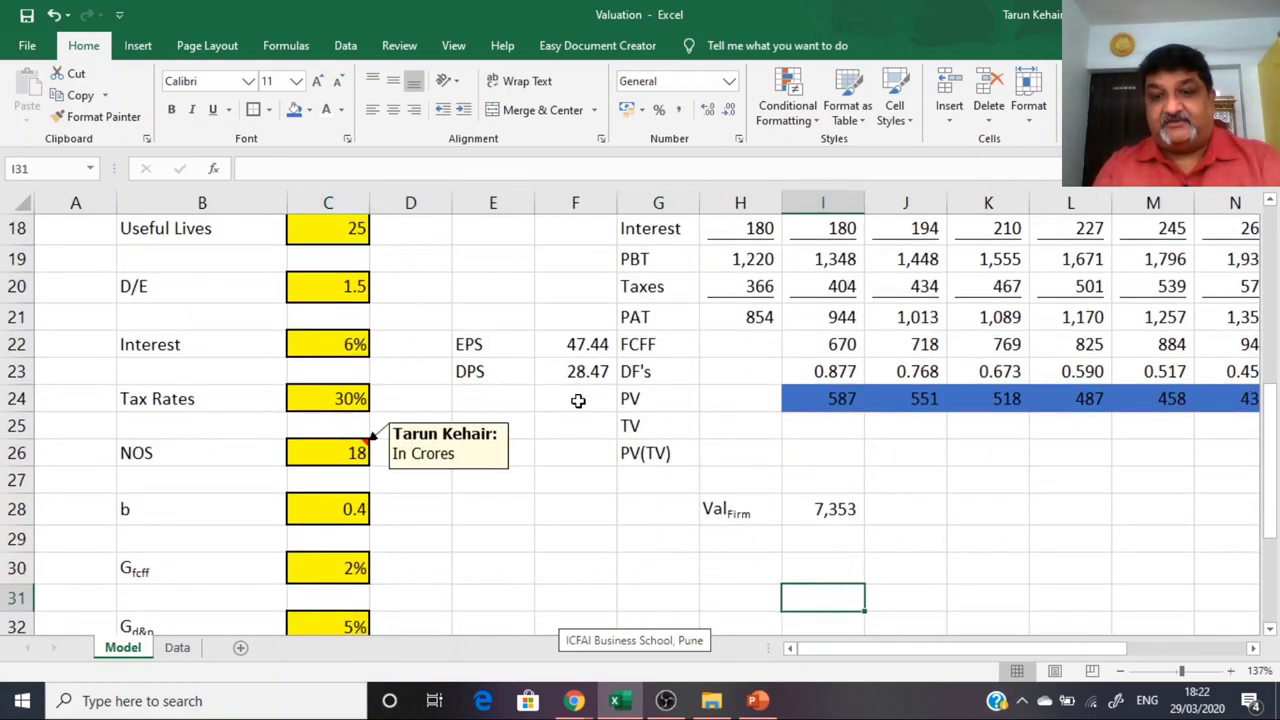
{"action": "key", "text": "Up"}
{"action": "key", "text": "Up"}
{"action": "key", "text": "Up"}
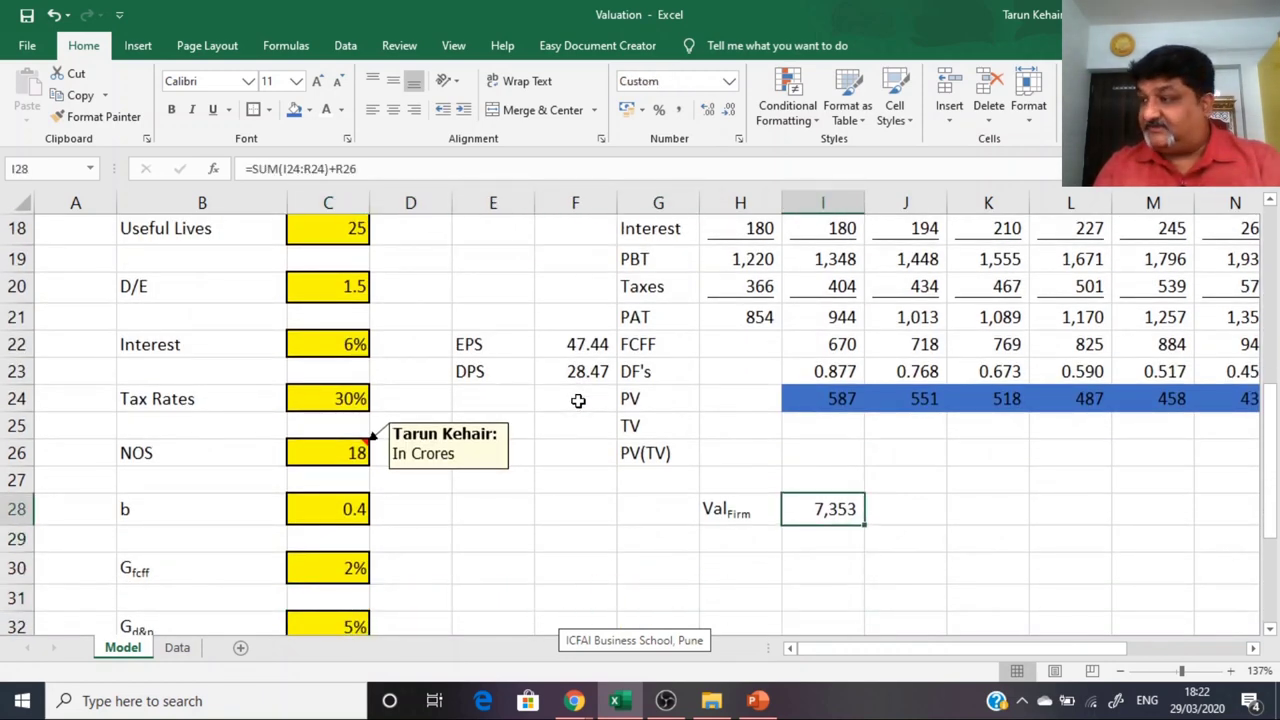
{"action": "key", "text": "ctrl+Up"}
{"action": "key", "text": "ctrl+Up"}
{"action": "key", "text": "ctrl+Up"}
{"action": "key", "text": "ctrl+Up"}
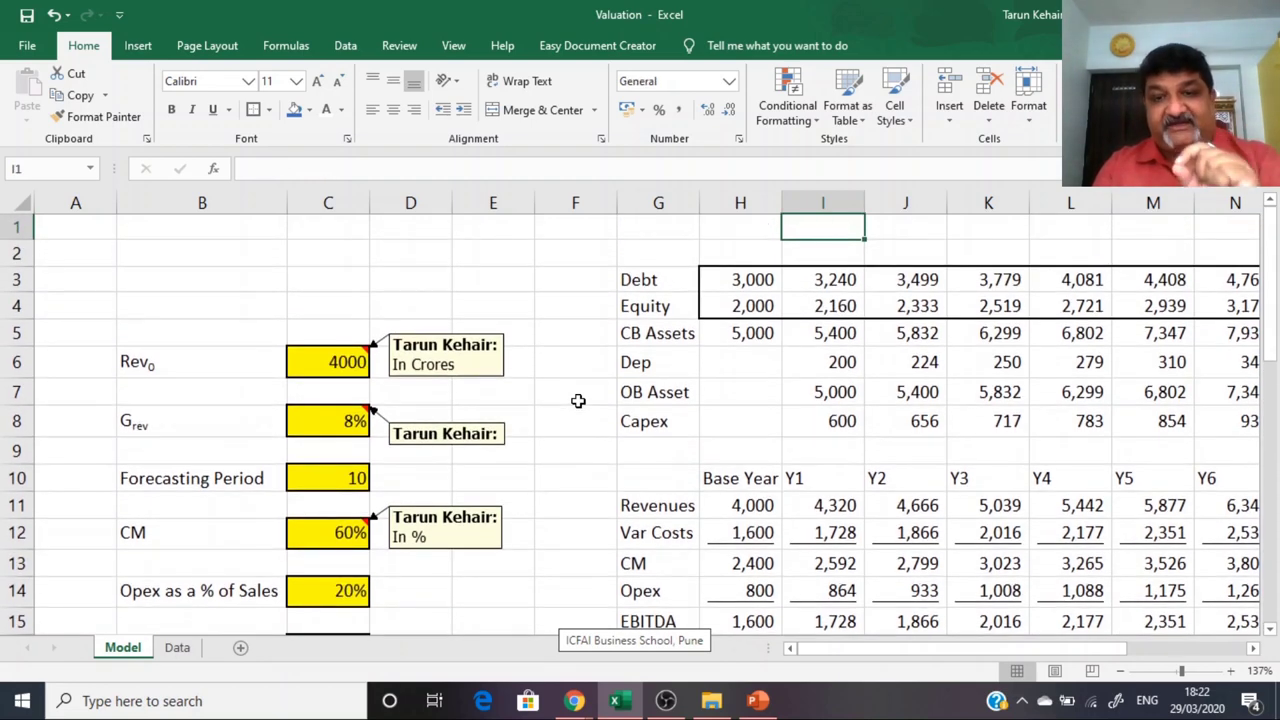
{"action": "key", "text": "Down"}
{"action": "key", "text": "Down"}
{"action": "key", "text": "Down"}
{"action": "key", "text": "Down"}
{"action": "key", "text": "Down"}
{"action": "key", "text": "Down"}
{"action": "key", "text": "Down"}
{"action": "key", "text": "Down"}
{"action": "key", "text": "Down"}
{"action": "key", "text": "Down"}
{"action": "key", "text": "Down"}
{"action": "key", "text": "Down"}
{"action": "key", "text": "Down"}
{"action": "key", "text": "Down"}
{"action": "key", "text": "Down"}
{"action": "key", "text": "Down"}
{"action": "key", "text": "Down"}
{"action": "key", "text": "Down"}
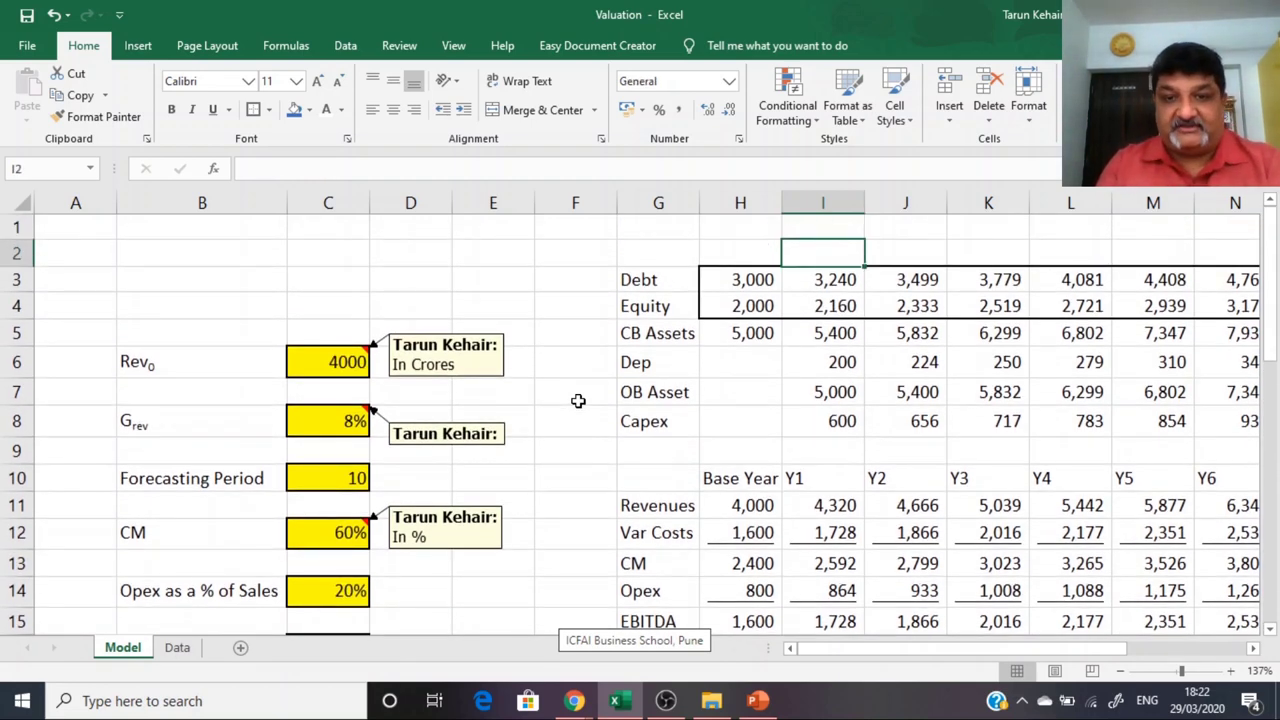
{"action": "key", "text": "Down"}
{"action": "key", "text": "Down"}
{"action": "key", "text": "Down"}
{"action": "key", "text": "Down"}
{"action": "key", "text": "Down"}
{"action": "key", "text": "Down"}
{"action": "key", "text": "Down"}
{"action": "key", "text": "Down"}
{"action": "key", "text": "Down"}
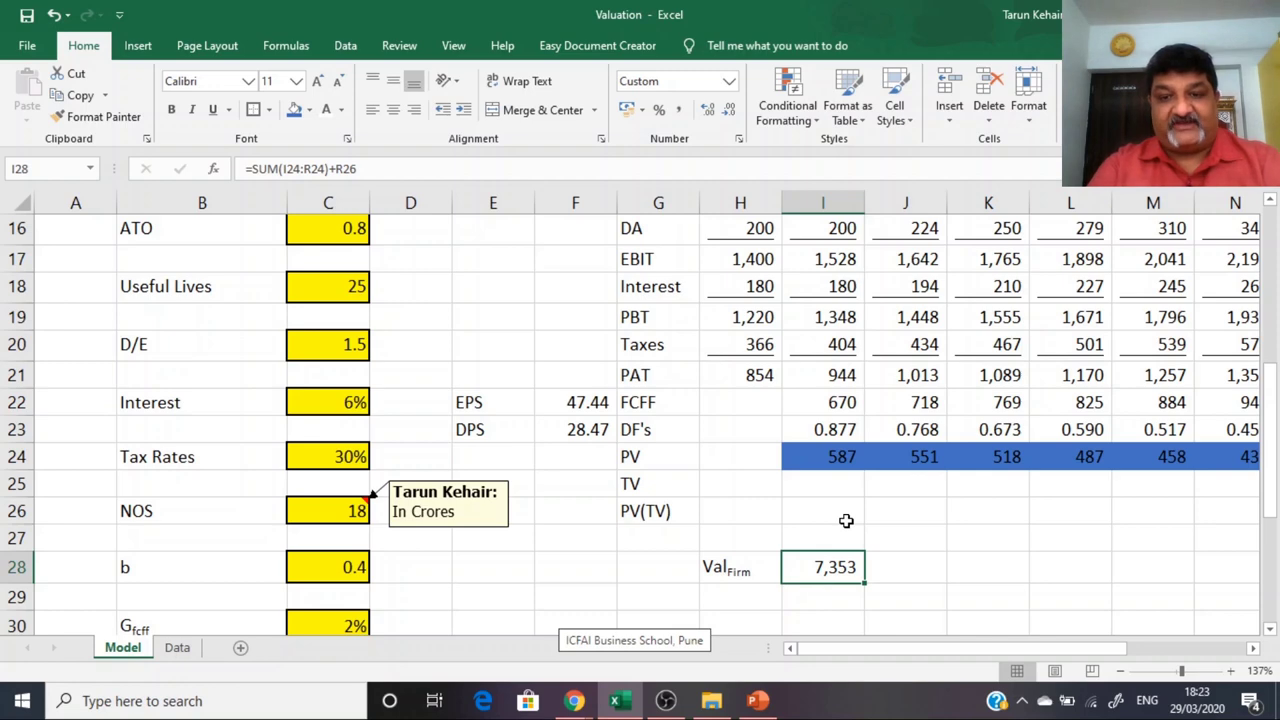
Step: Goal Seek I28 to 2500 by changing C6, accepting Rev0 of 334.1558, then select H28:I28
{"action": "left_click", "coordinate": [345, 46]}
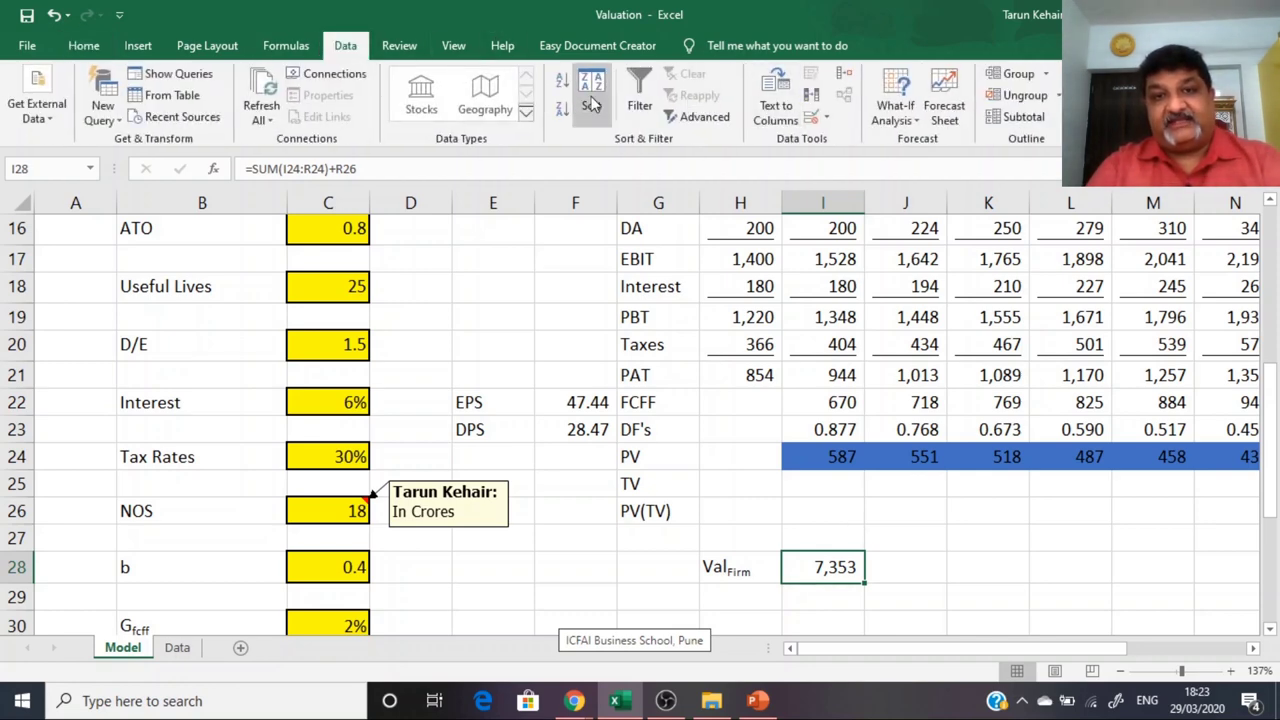
{"action": "left_click", "coordinate": [905, 120]}
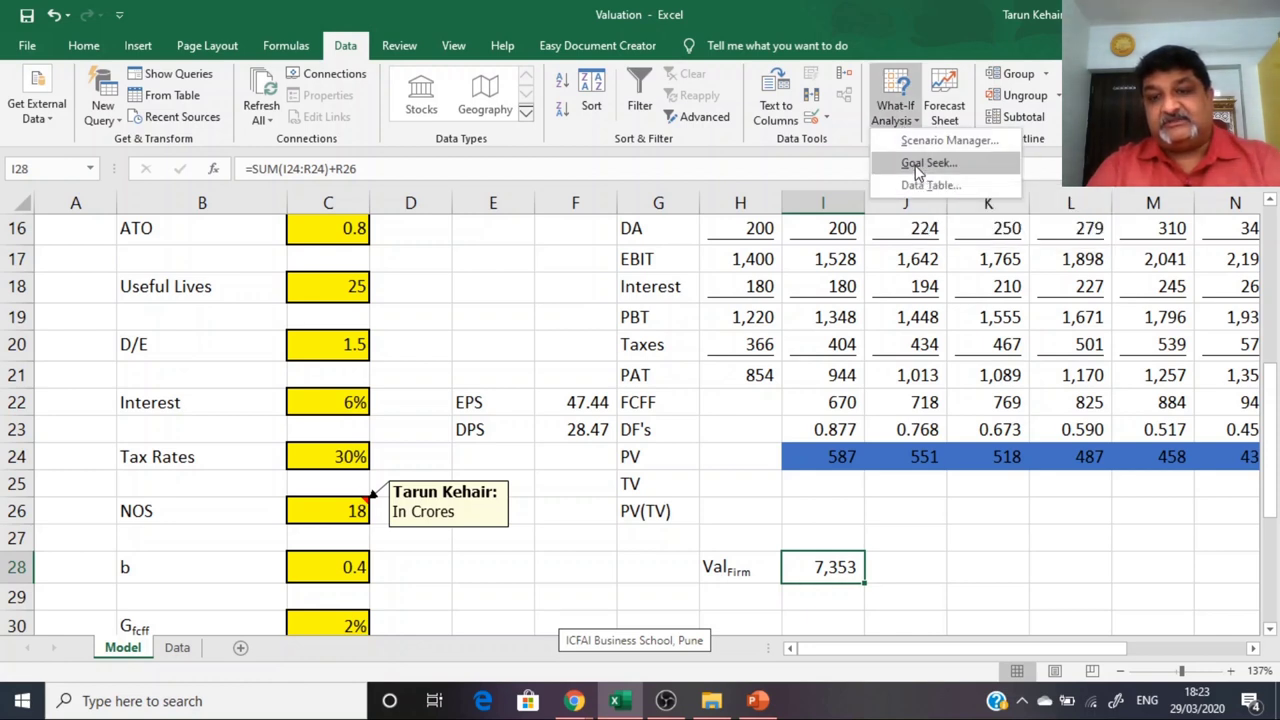
{"action": "left_click", "coordinate": [918, 165]}
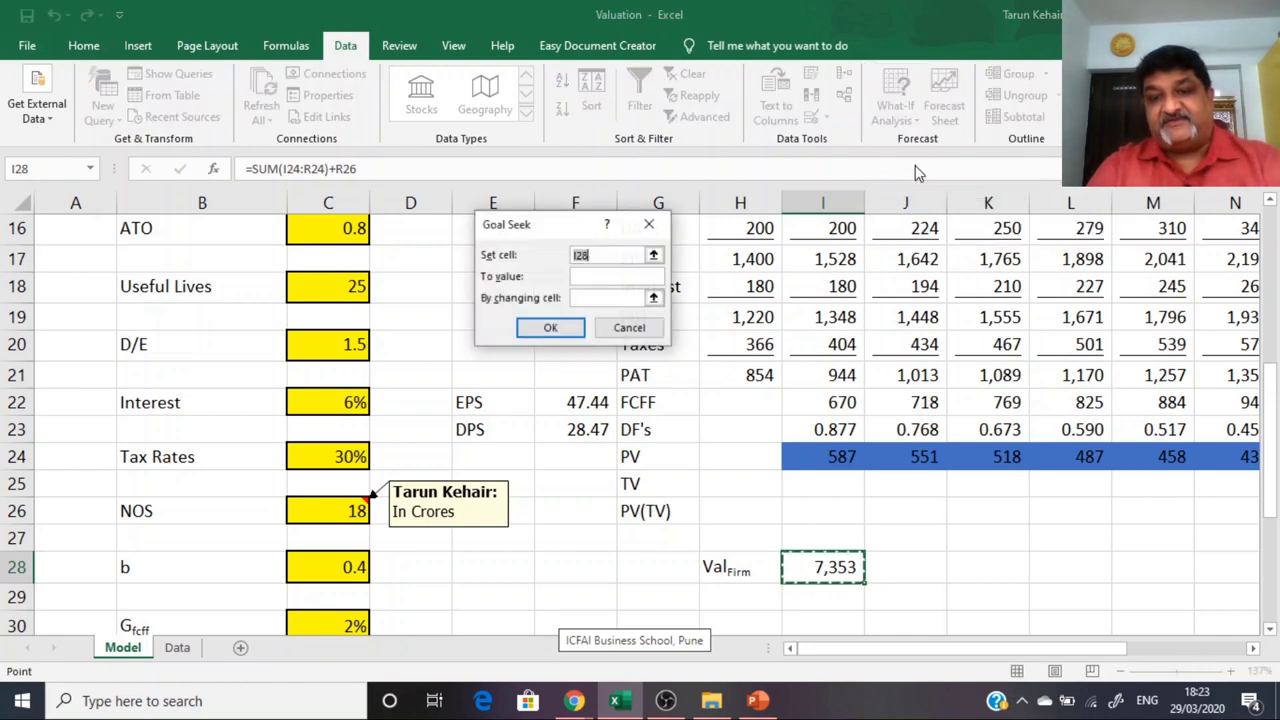
{"action": "left_click", "coordinate": [612, 275]}
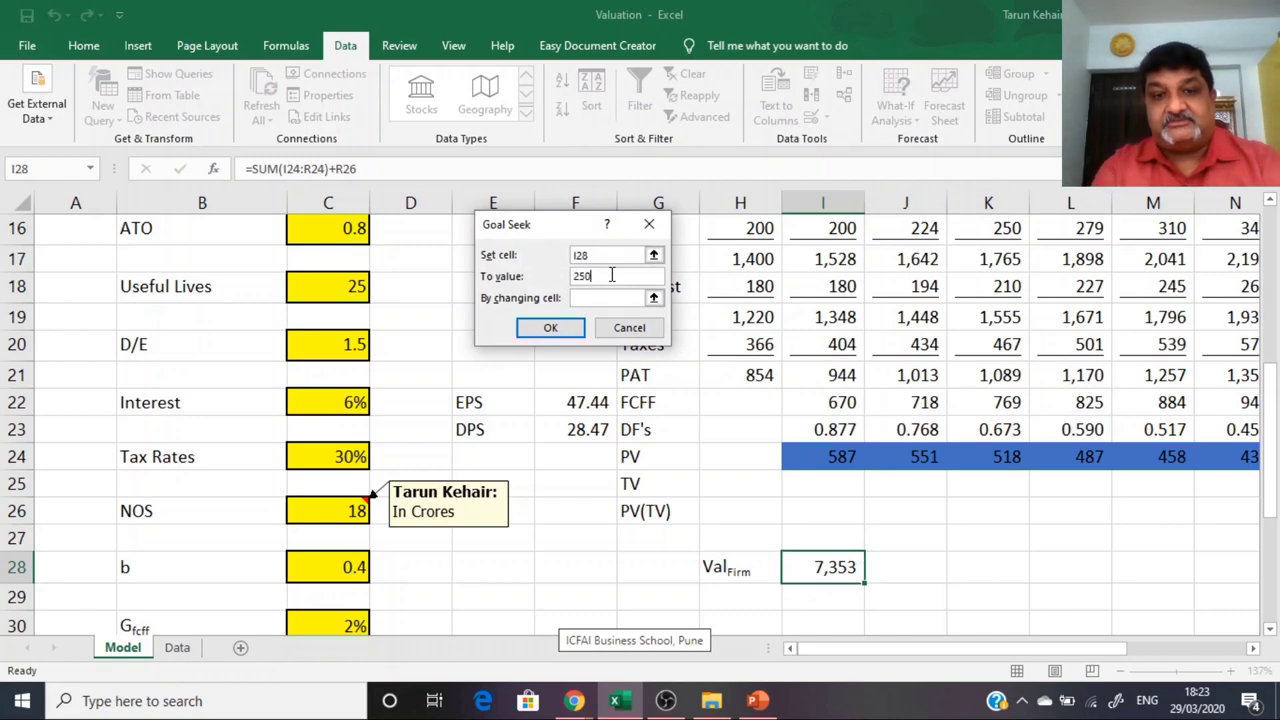
{"action": "left_click", "coordinate": [592, 298]}
{"action": "scroll", "coordinate": [326, 326], "scroll_direction": "up", "scroll_amount": 4}
{"action": "left_click", "coordinate": [328, 286]}
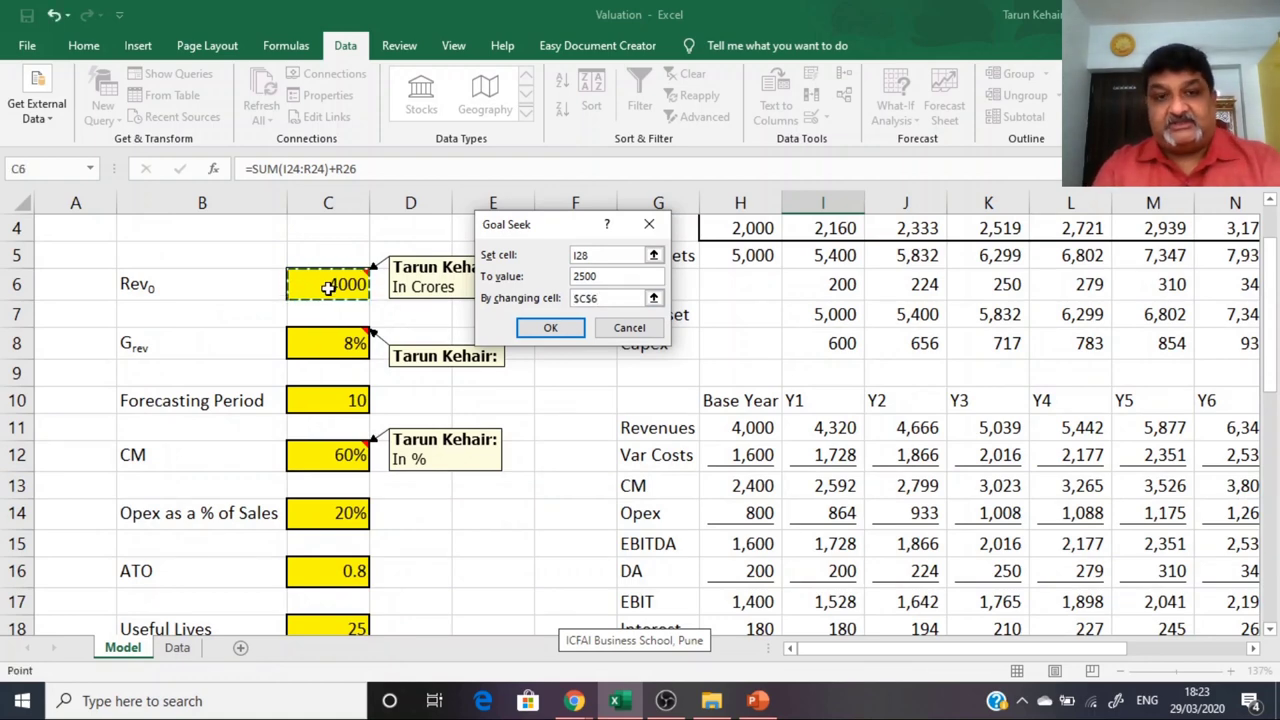
{"action": "key", "text": "Return"}
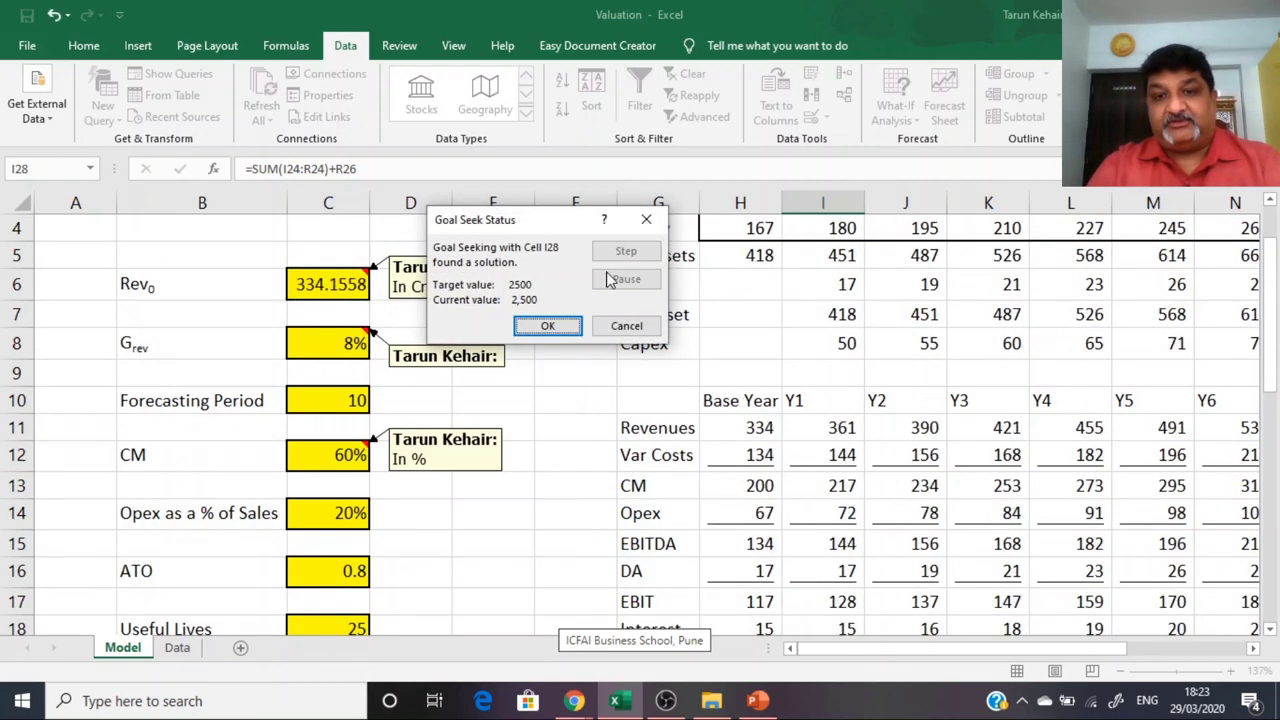
{"action": "left_click", "coordinate": [548, 326]}
{"action": "scroll", "coordinate": [826, 398], "scroll_direction": "down", "scroll_amount": 4}
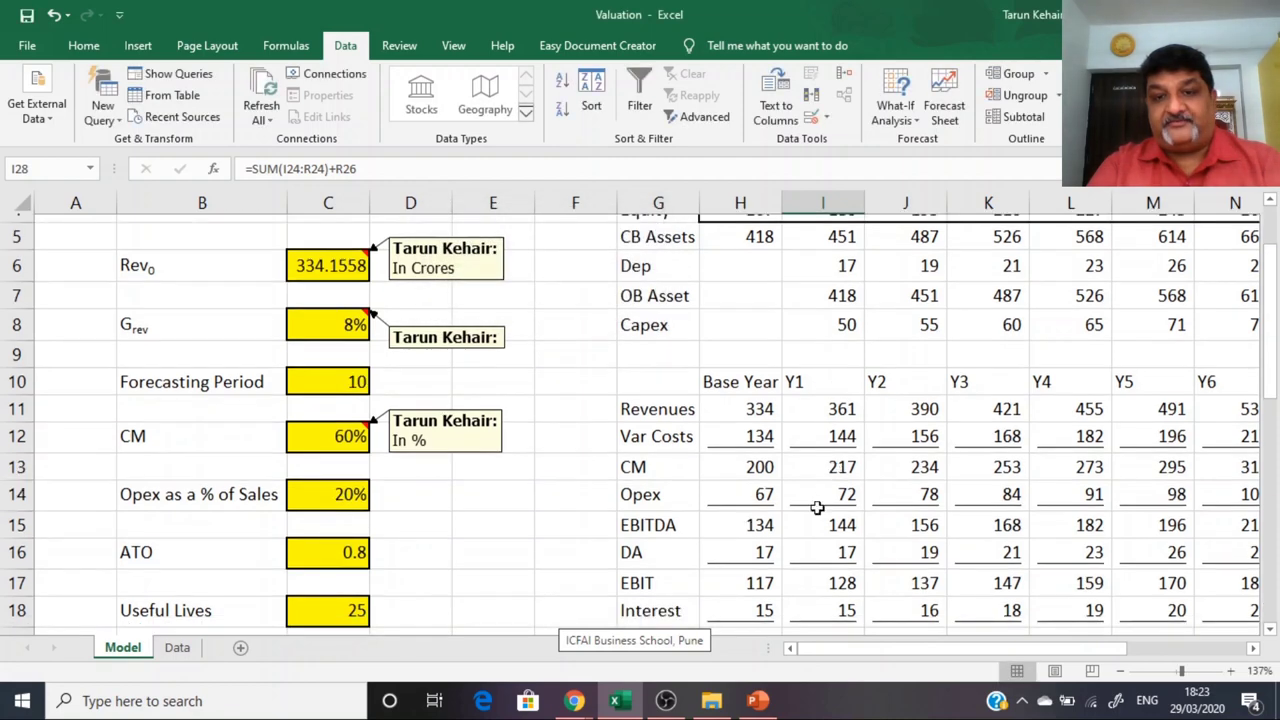
{"action": "left_click_drag", "start_coordinate": [742, 573], "coordinate": [828, 566]}
{"action": "left_click", "coordinate": [85, 46]}
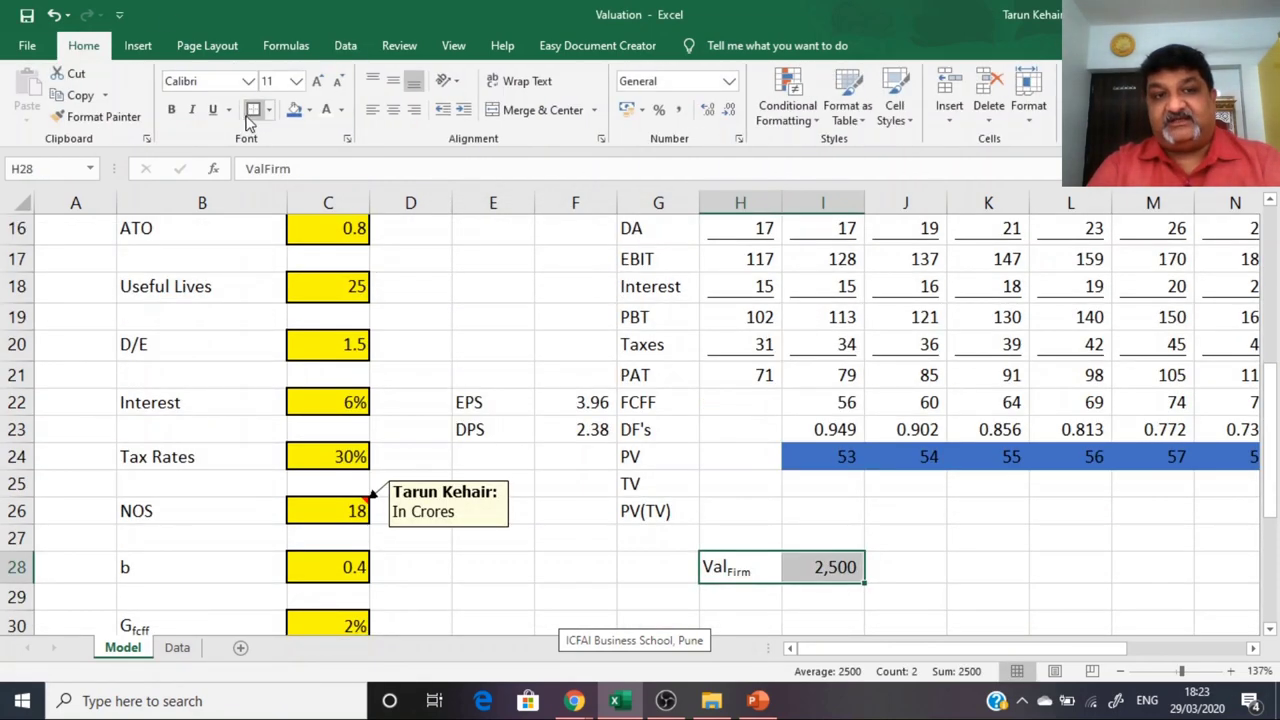
{"action": "left_click", "coordinate": [254, 109]}
{"action": "left_click", "coordinate": [960, 530]}
{"action": "left_click", "coordinate": [862, 565]}
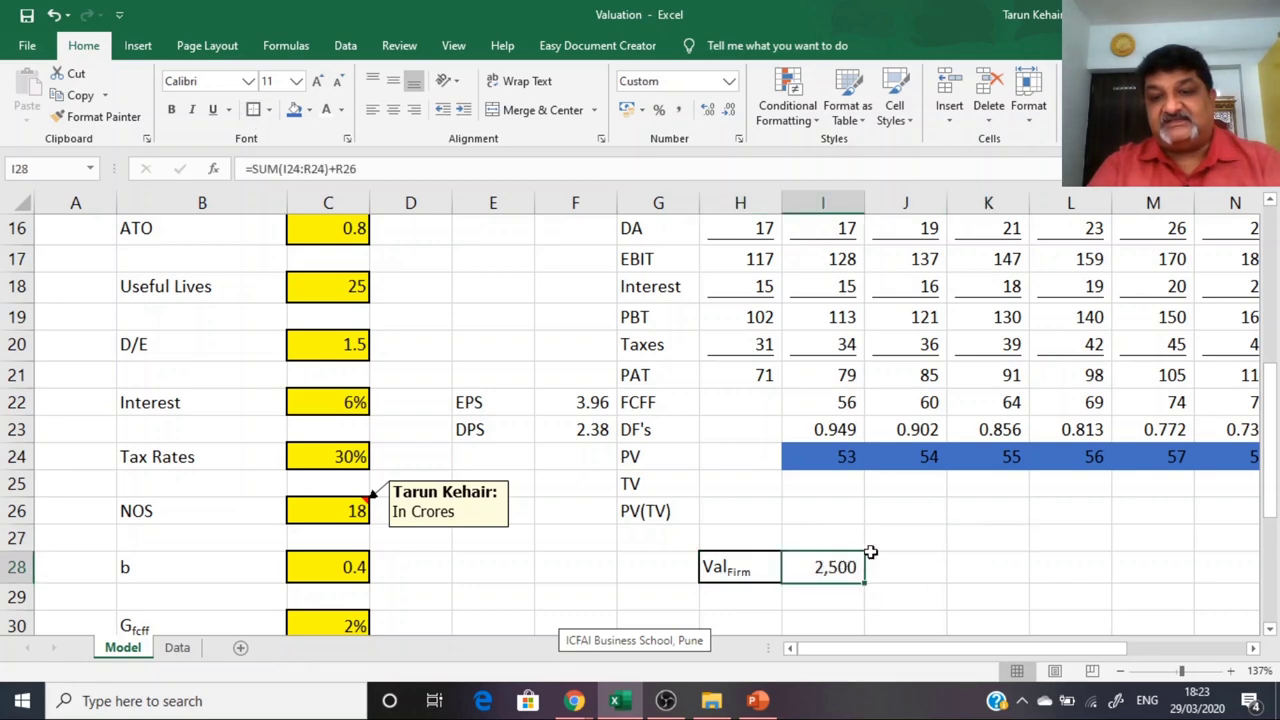
{"action": "scroll", "coordinate": [870, 552], "scroll_direction": "up", "scroll_amount": 1}
{"action": "scroll", "coordinate": [870, 552], "scroll_direction": "up", "scroll_amount": 5}
{"action": "left_click", "coordinate": [305, 370]}
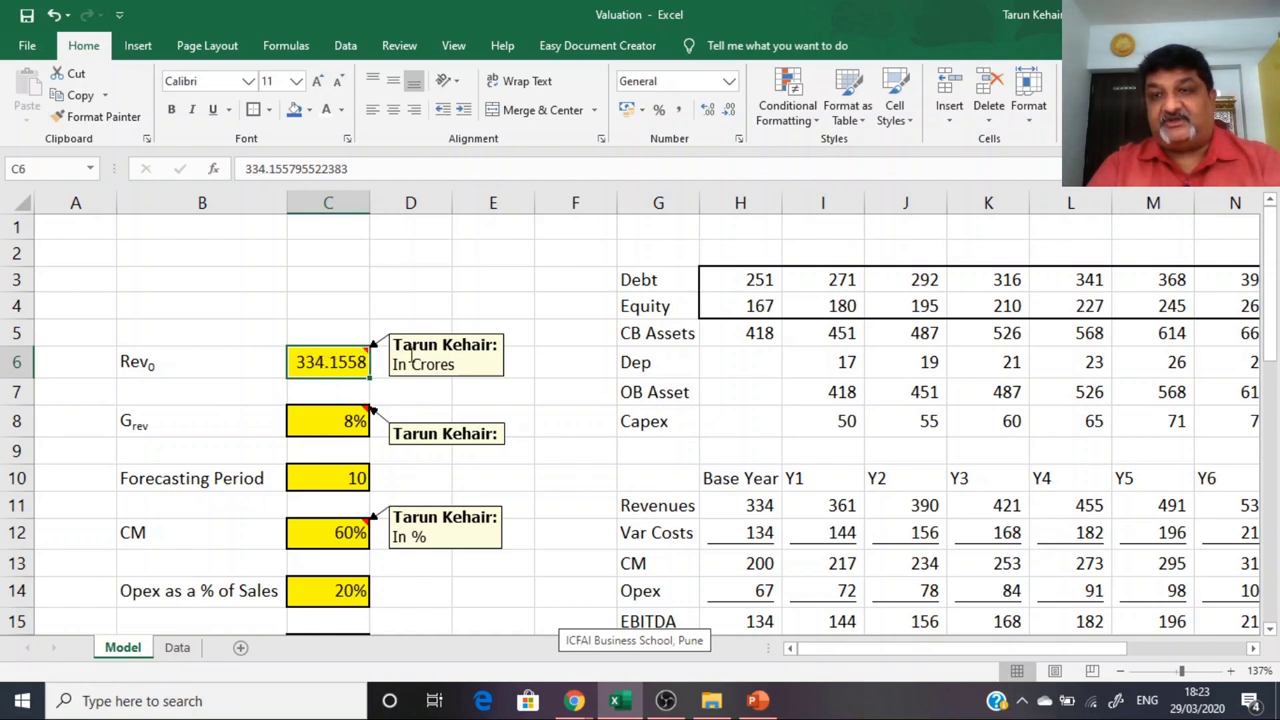
{"action": "left_click", "coordinate": [775, 508]}
{"action": "scroll", "coordinate": [930, 564], "scroll_direction": "down", "scroll_amount": 8}
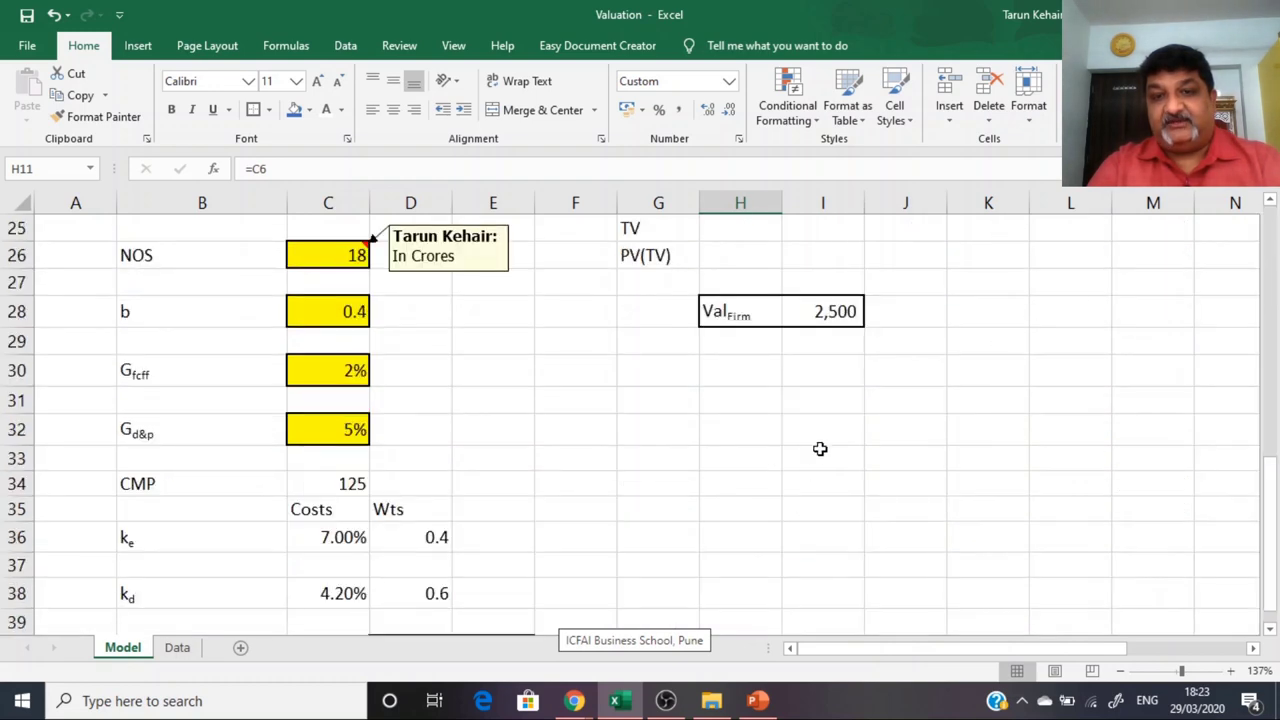
{"action": "left_click", "coordinate": [854, 310]}
{"action": "scroll", "coordinate": [948, 438], "scroll_direction": "up", "scroll_amount": 1}
{"action": "scroll", "coordinate": [948, 438], "scroll_direction": "up", "scroll_amount": 8}
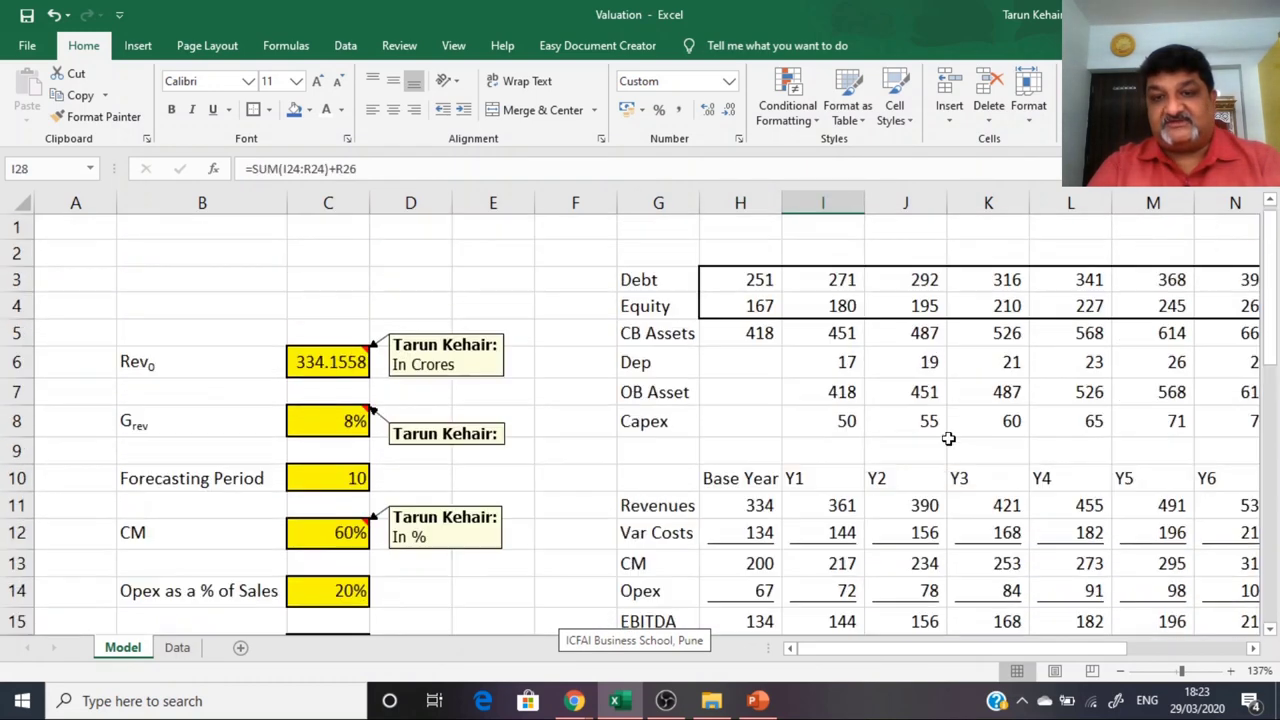
{"action": "left_click", "coordinate": [765, 502]}
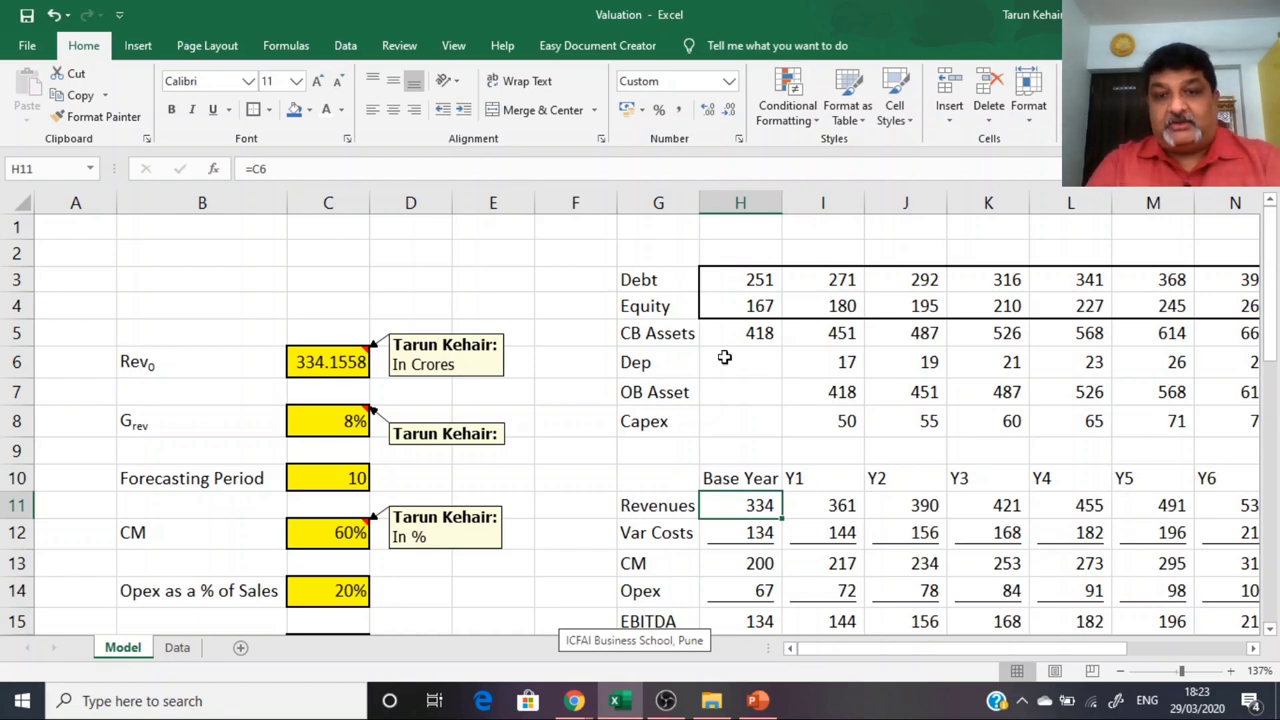
{"action": "scroll", "coordinate": [721, 357], "scroll_direction": "down", "scroll_amount": 5}
{"action": "scroll", "coordinate": [837, 454], "scroll_direction": "up", "scroll_amount": 5}
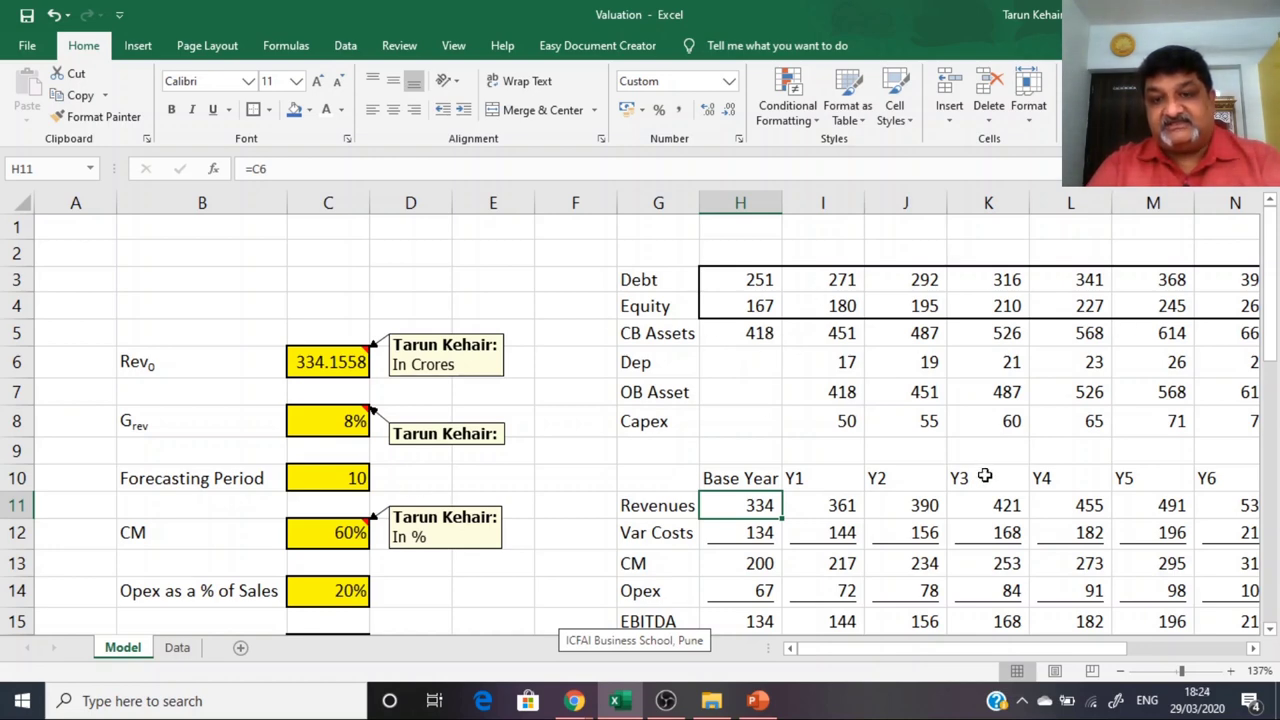
{"action": "scroll", "coordinate": [985, 477], "scroll_direction": "down", "scroll_amount": 5}
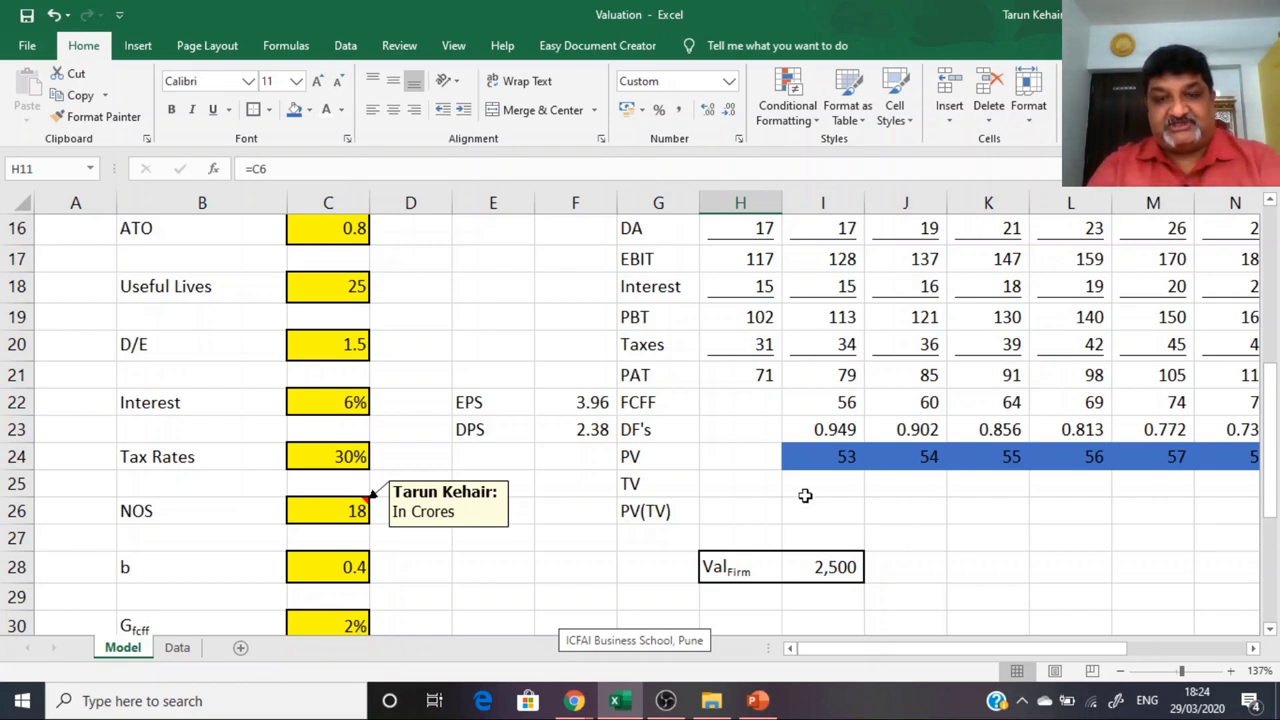
{"action": "scroll", "coordinate": [805, 495], "scroll_direction": "up", "scroll_amount": 5}
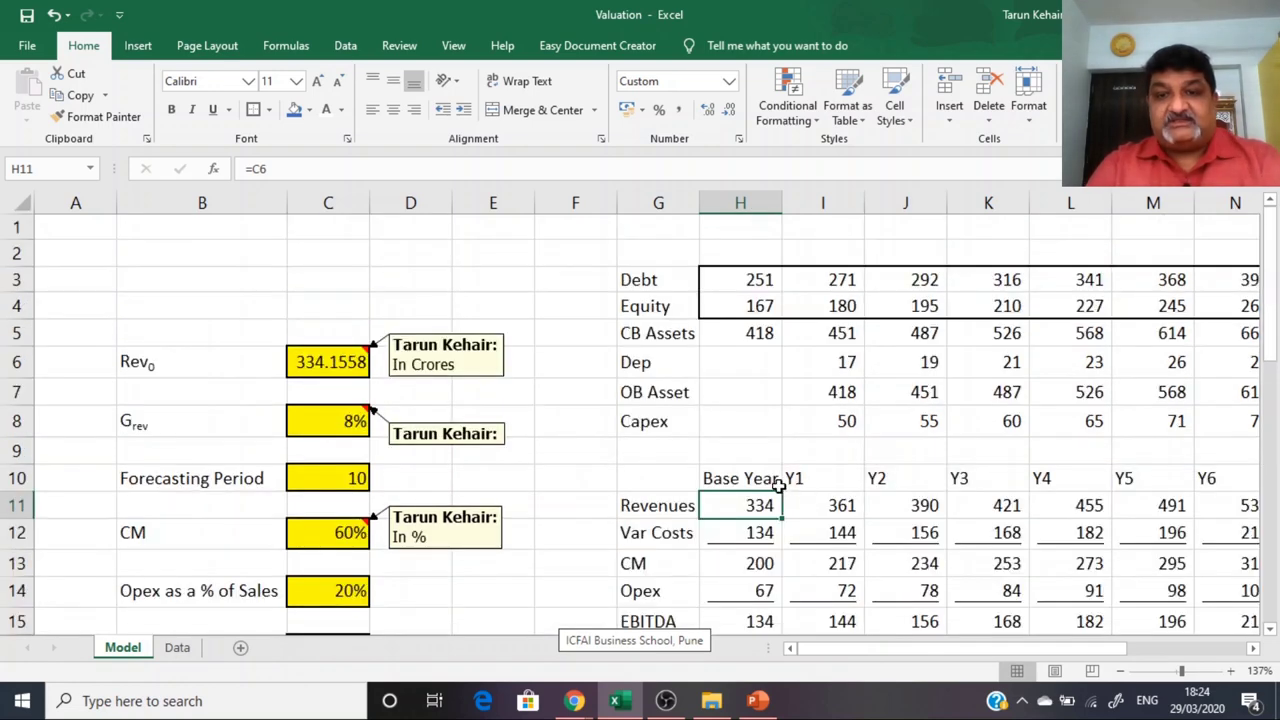
{"action": "scroll", "coordinate": [779, 484], "scroll_direction": "down", "scroll_amount": 5}
{"action": "scroll", "coordinate": [779, 486], "scroll_direction": "up", "scroll_amount": 4}
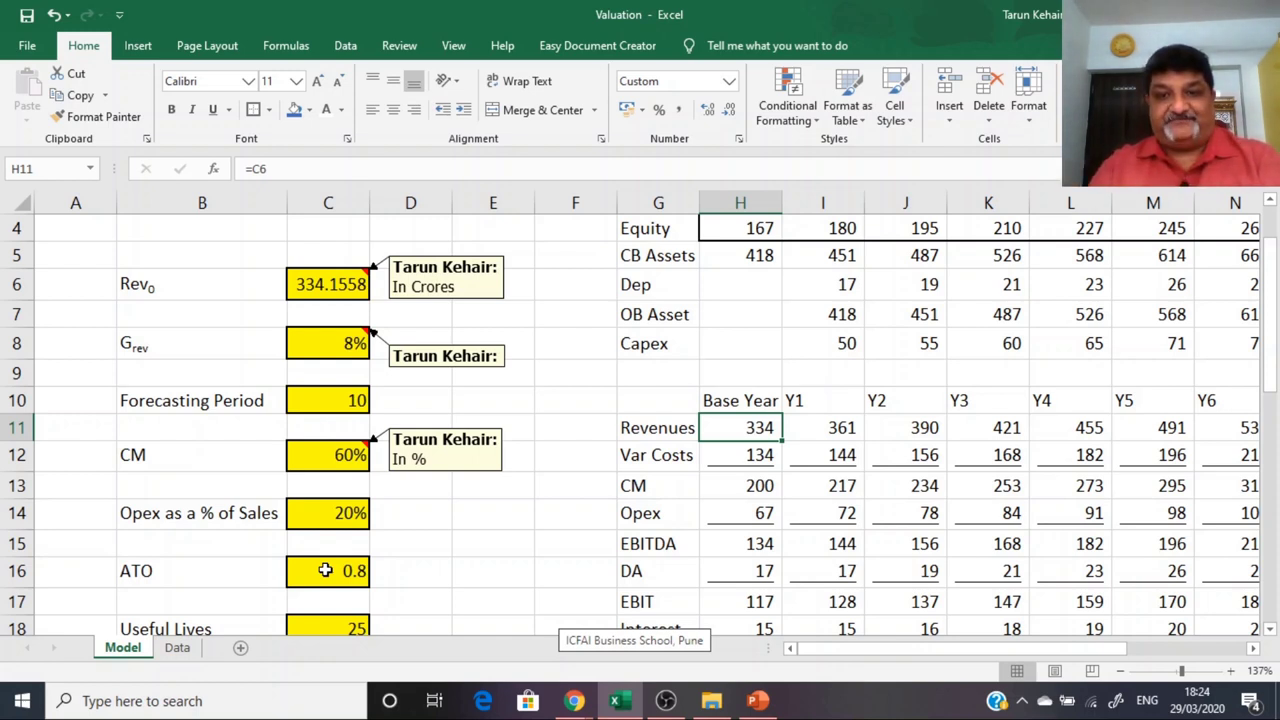
{"action": "left_click", "coordinate": [478, 569]}
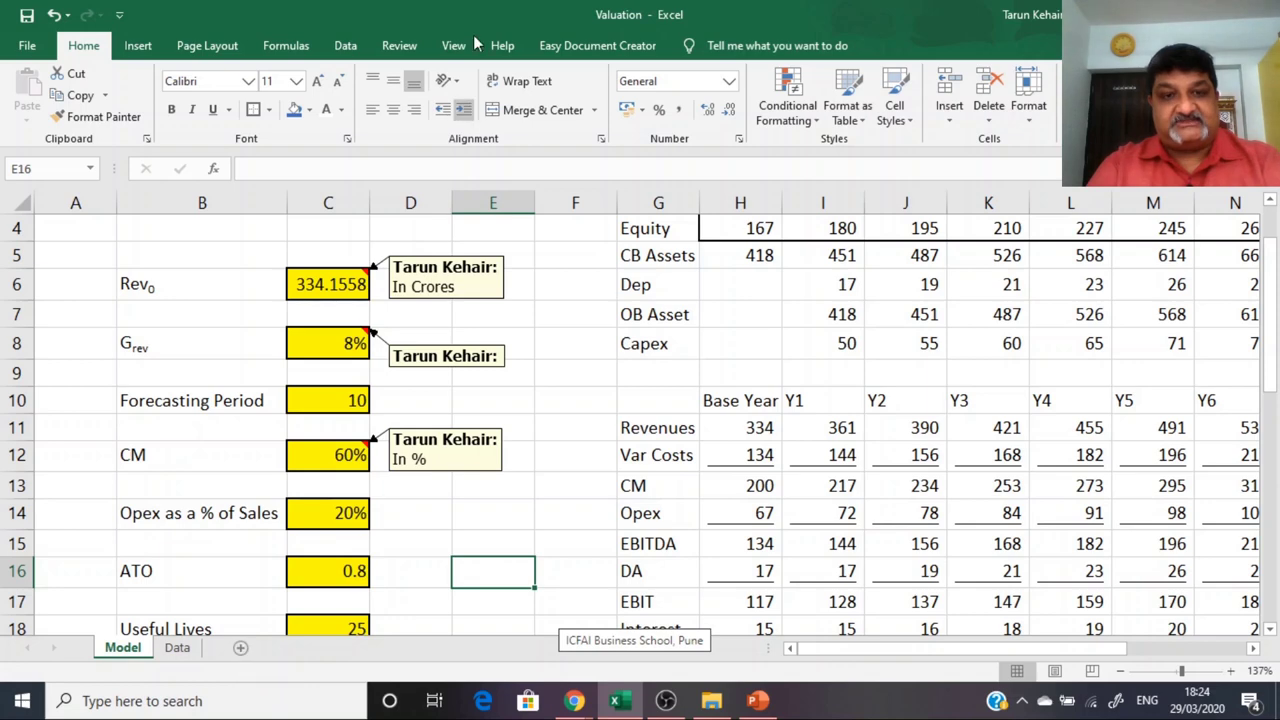
Step: Open and dismiss the What-If Analysis options, then select the Val Firm label and value
{"action": "left_click", "coordinate": [350, 48]}
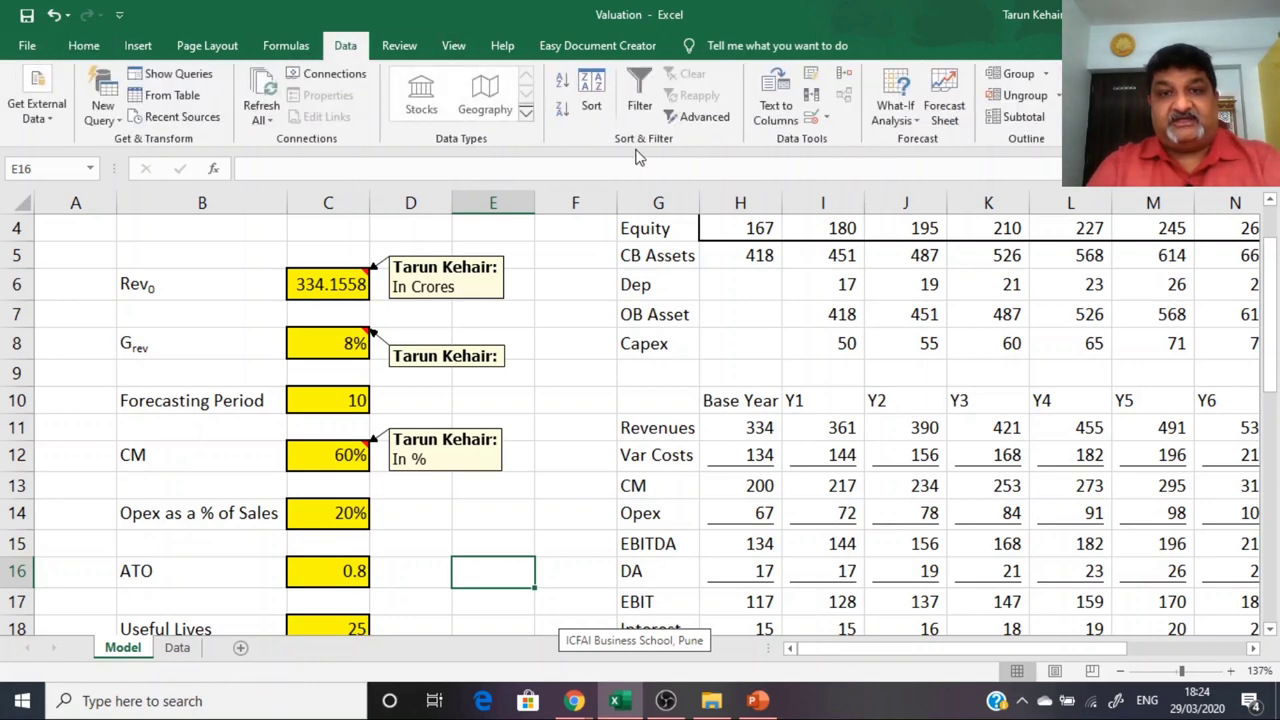
{"action": "left_click", "coordinate": [906, 125]}
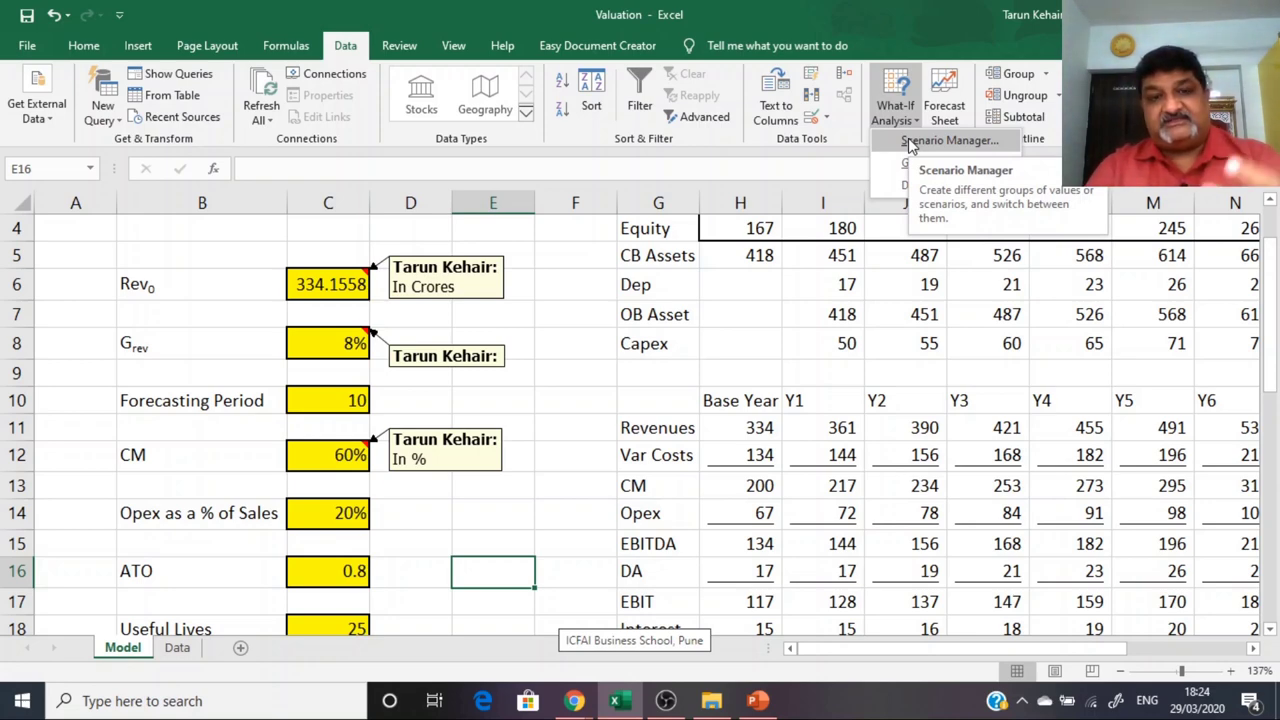
{"action": "key", "text": "Escape"}
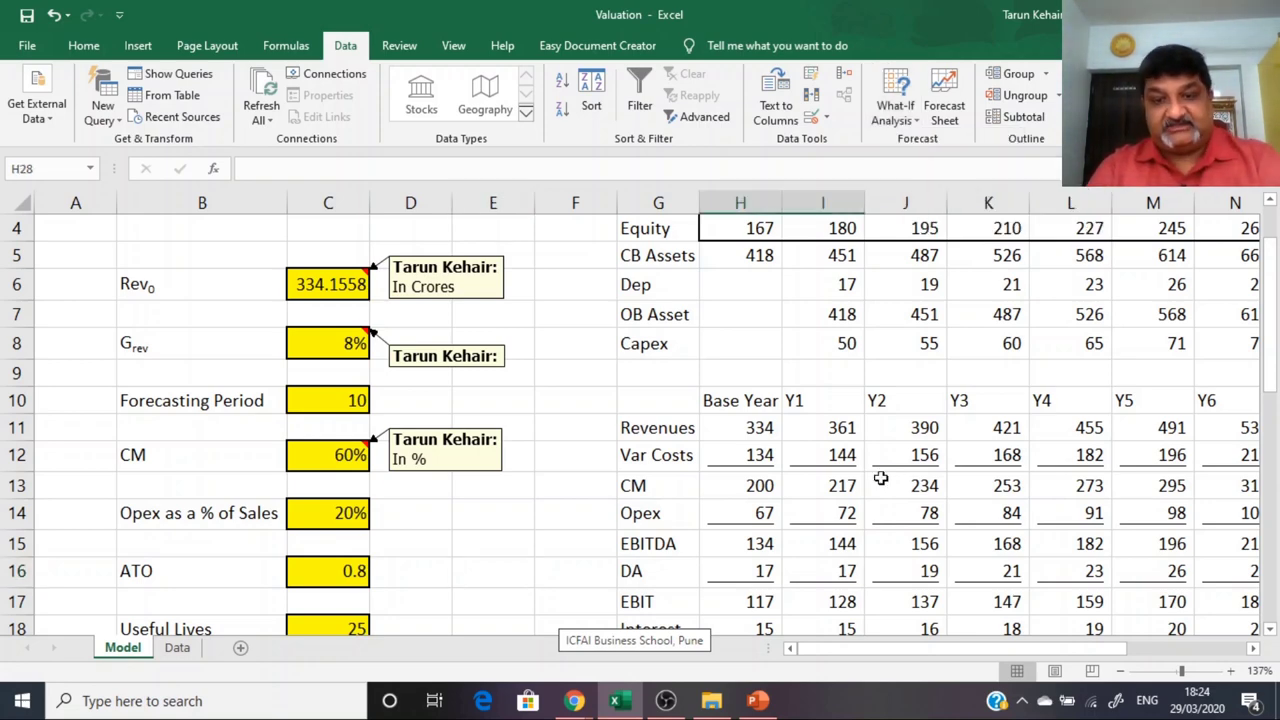
{"action": "scroll", "coordinate": [782, 424], "scroll_direction": "down", "scroll_amount": 4}
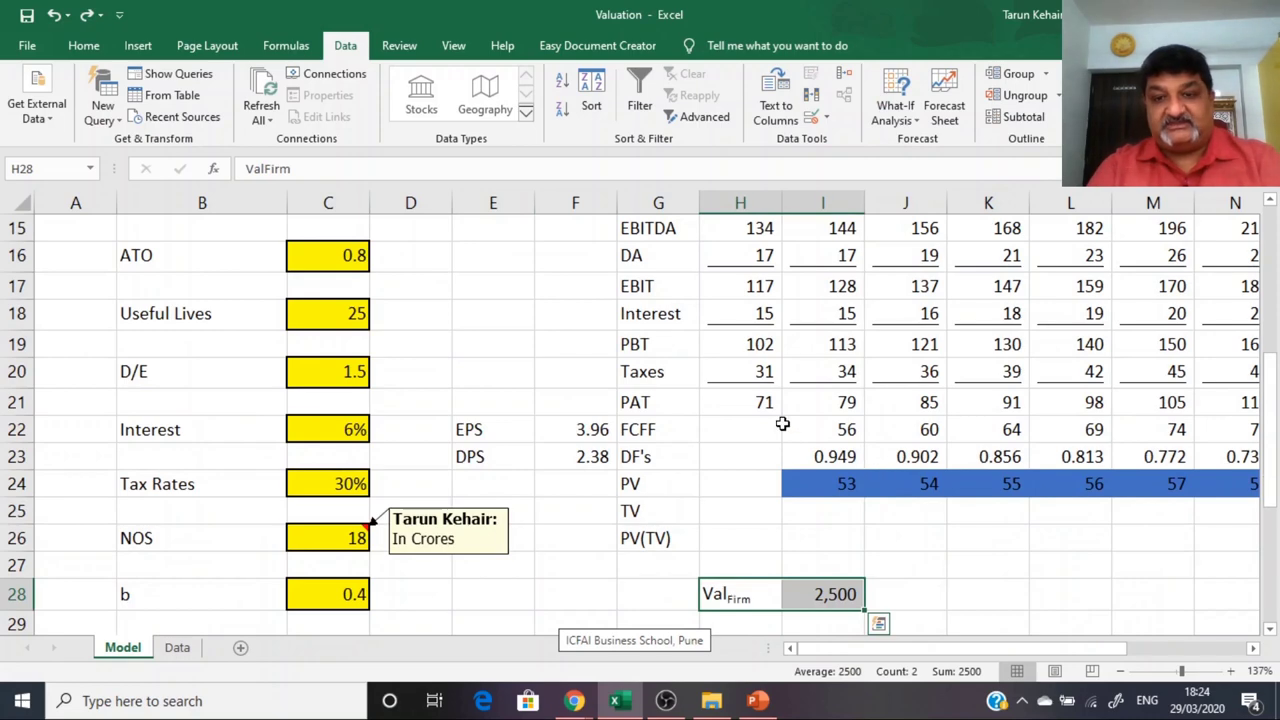
{"action": "left_click", "coordinate": [750, 594]}
{"action": "left_click", "coordinate": [826, 594]}
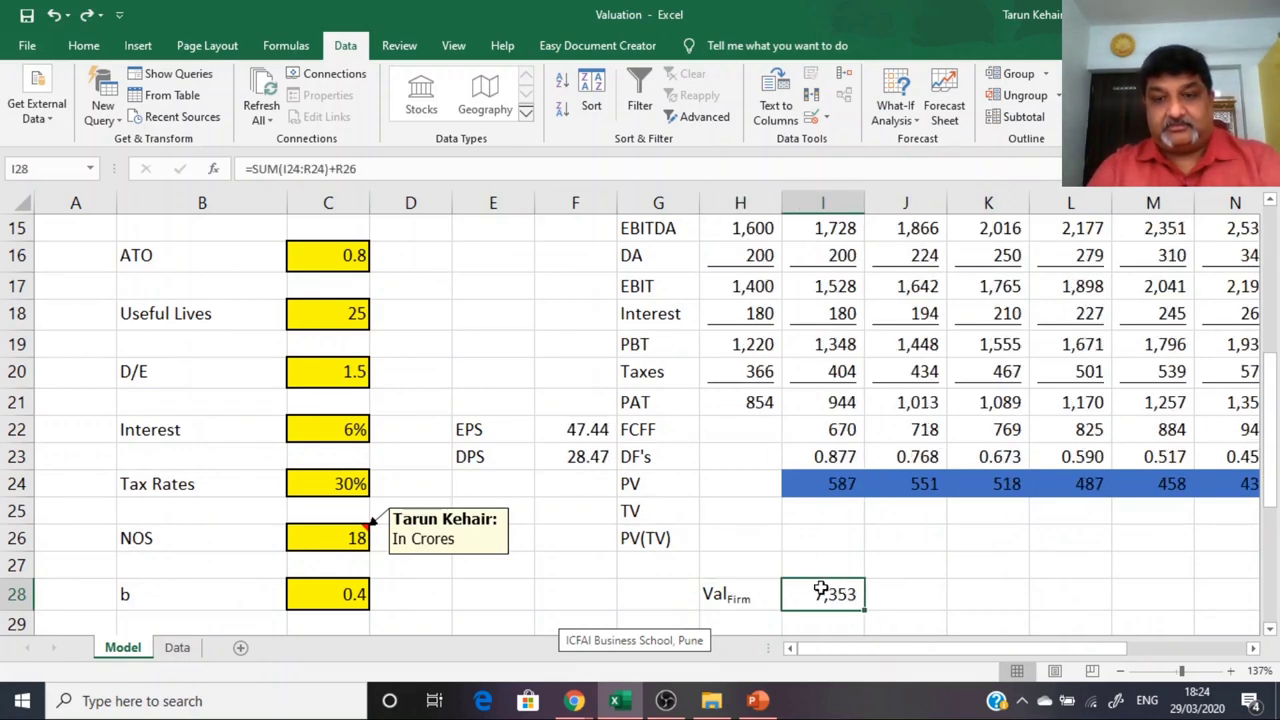
{"action": "left_click", "coordinate": [929, 590]}
{"action": "scroll", "coordinate": [520, 377], "scroll_direction": "up", "scroll_amount": 5}
Step: Set Rev0 in C6 to 1000 so the firm value recalculates to 4,935
{"action": "left_click", "coordinate": [336, 374]}
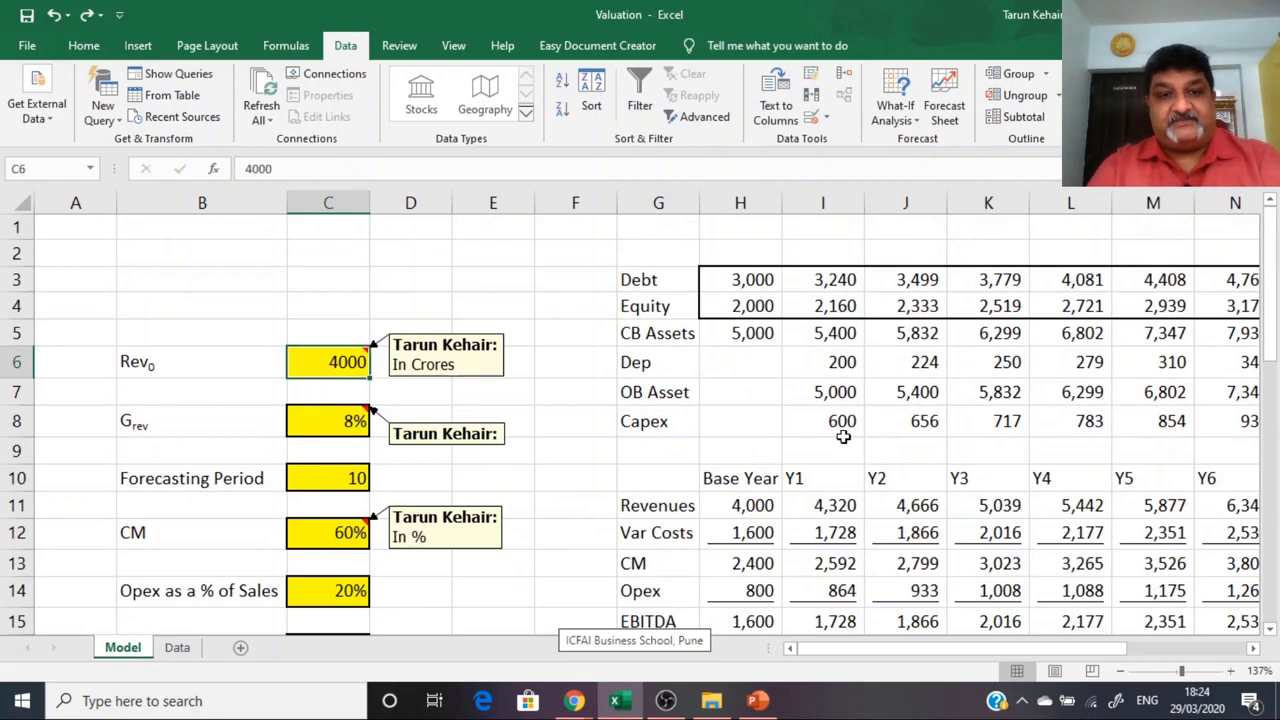
{"action": "type", "text": "100"}
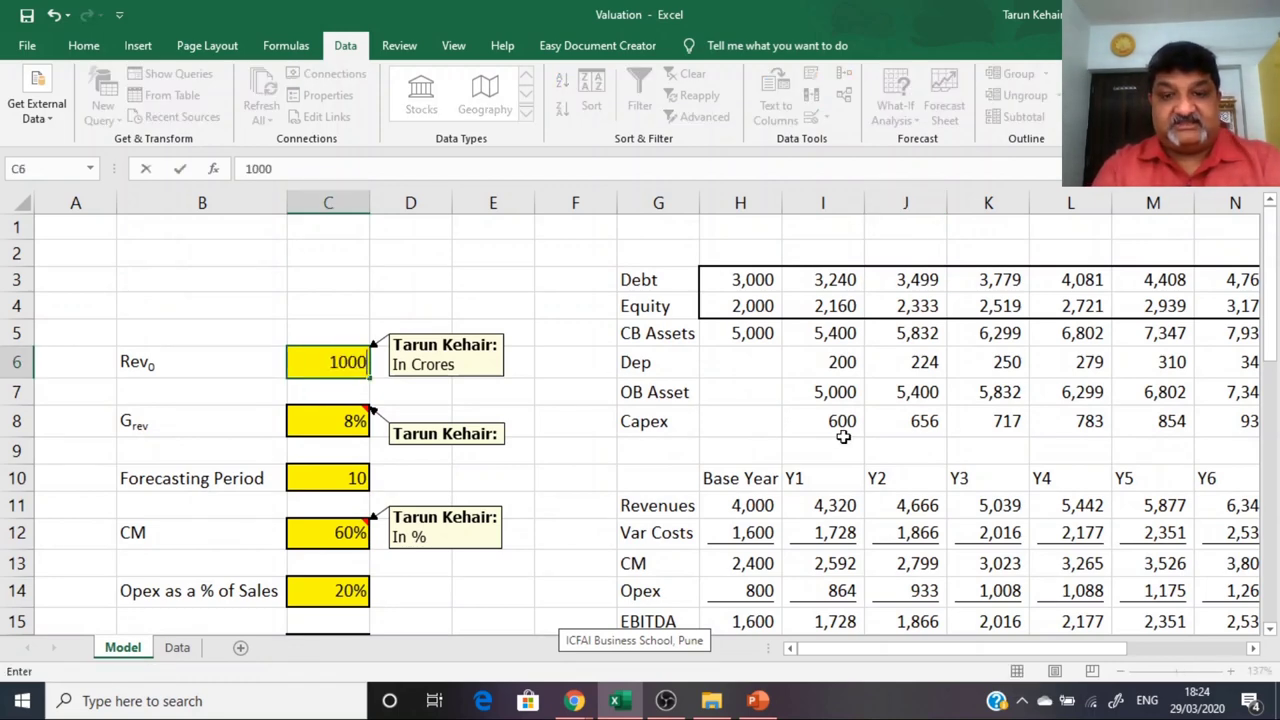
{"action": "key", "text": "Return"}
{"action": "scroll", "coordinate": [843, 440], "scroll_direction": "down", "scroll_amount": 9}
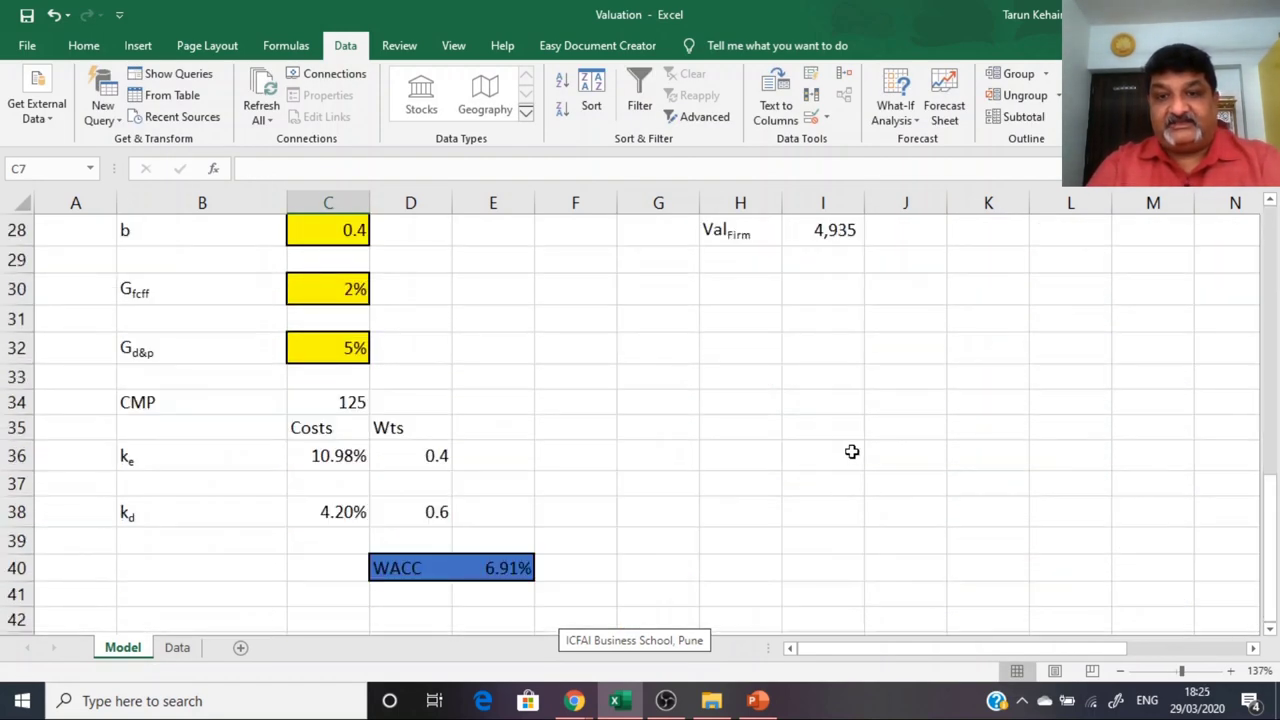
{"action": "scroll", "coordinate": [851, 452], "scroll_direction": "up", "scroll_amount": 3}
{"action": "left_click", "coordinate": [829, 474]}
{"action": "scroll", "coordinate": [1075, 500], "scroll_direction": "up", "scroll_amount": 6}
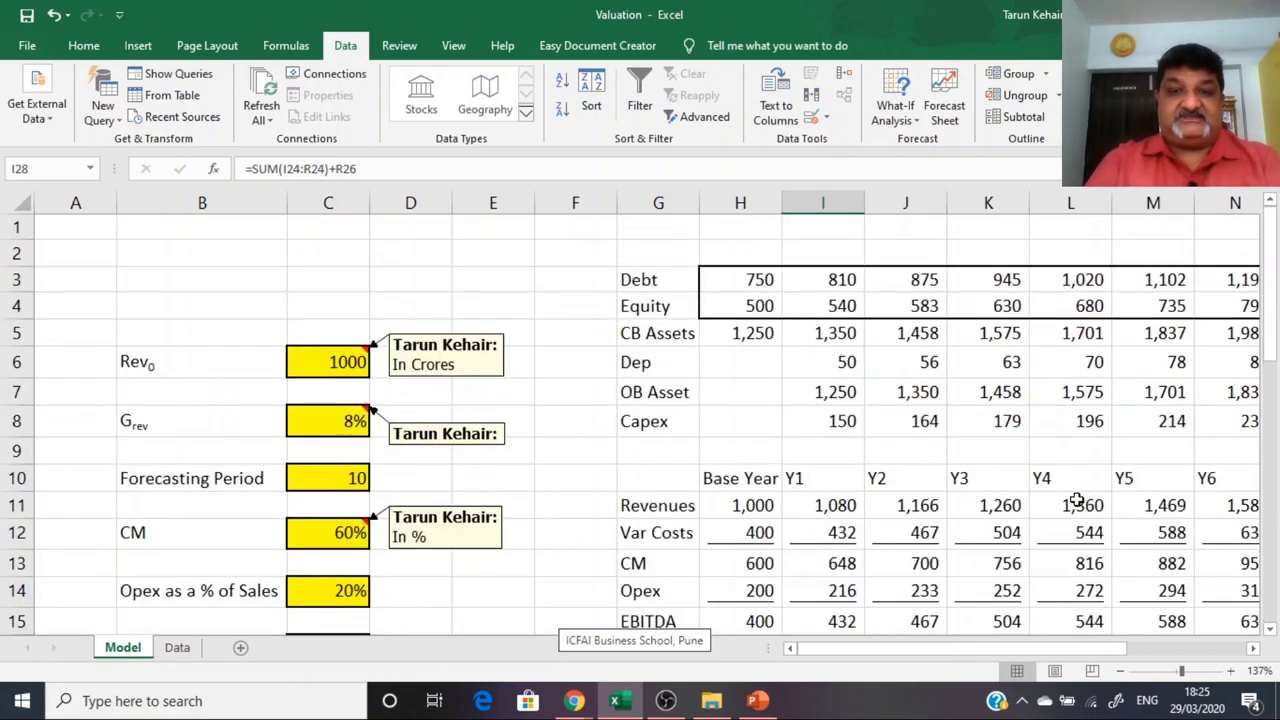
Step: Label H29 'ValDebt' with 'Debt' formatted as subscript
{"action": "scroll", "coordinate": [758, 483], "scroll_direction": "down", "scroll_amount": 6}
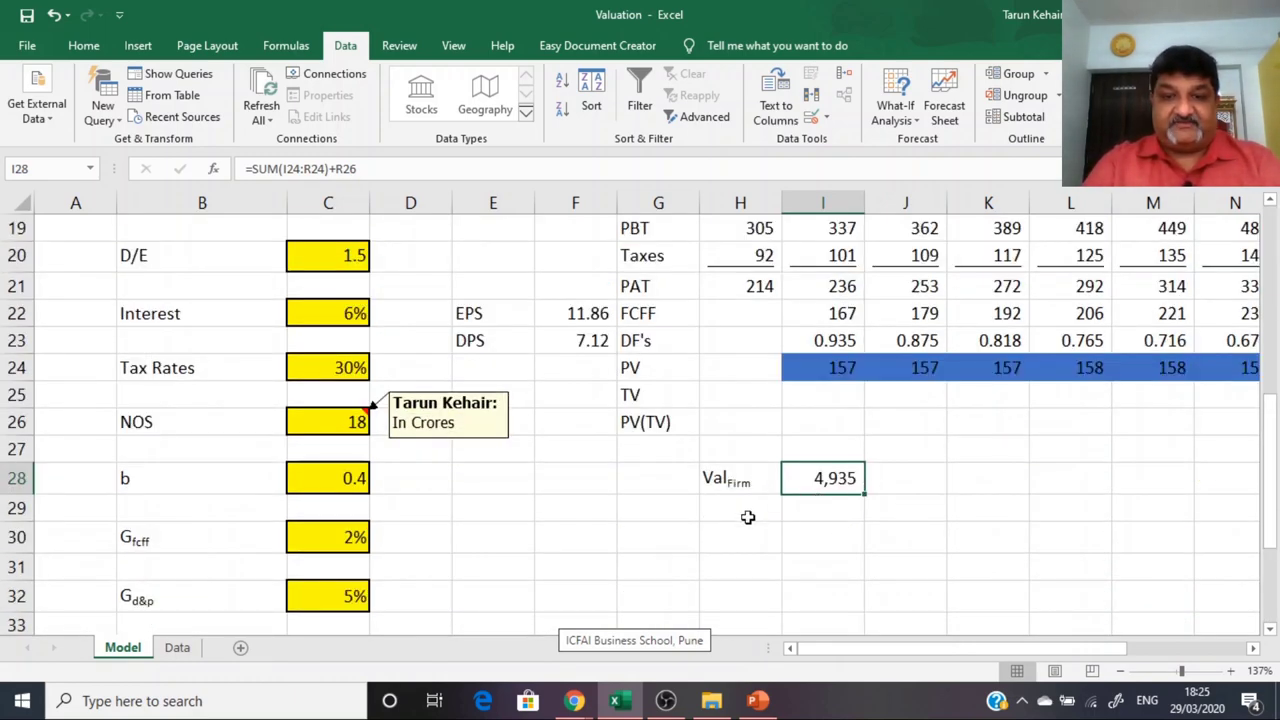
{"action": "left_click", "coordinate": [716, 505]}
{"action": "type", "text": "Val"}
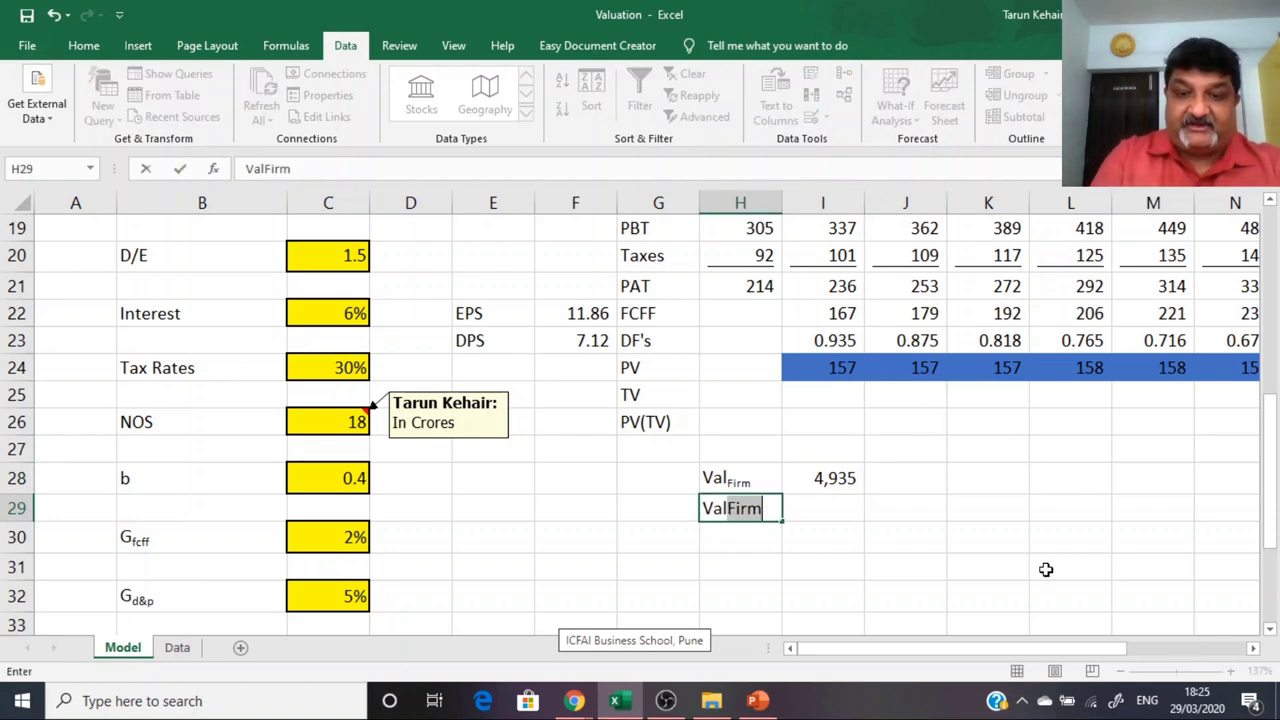
{"action": "type", "text": "De"}
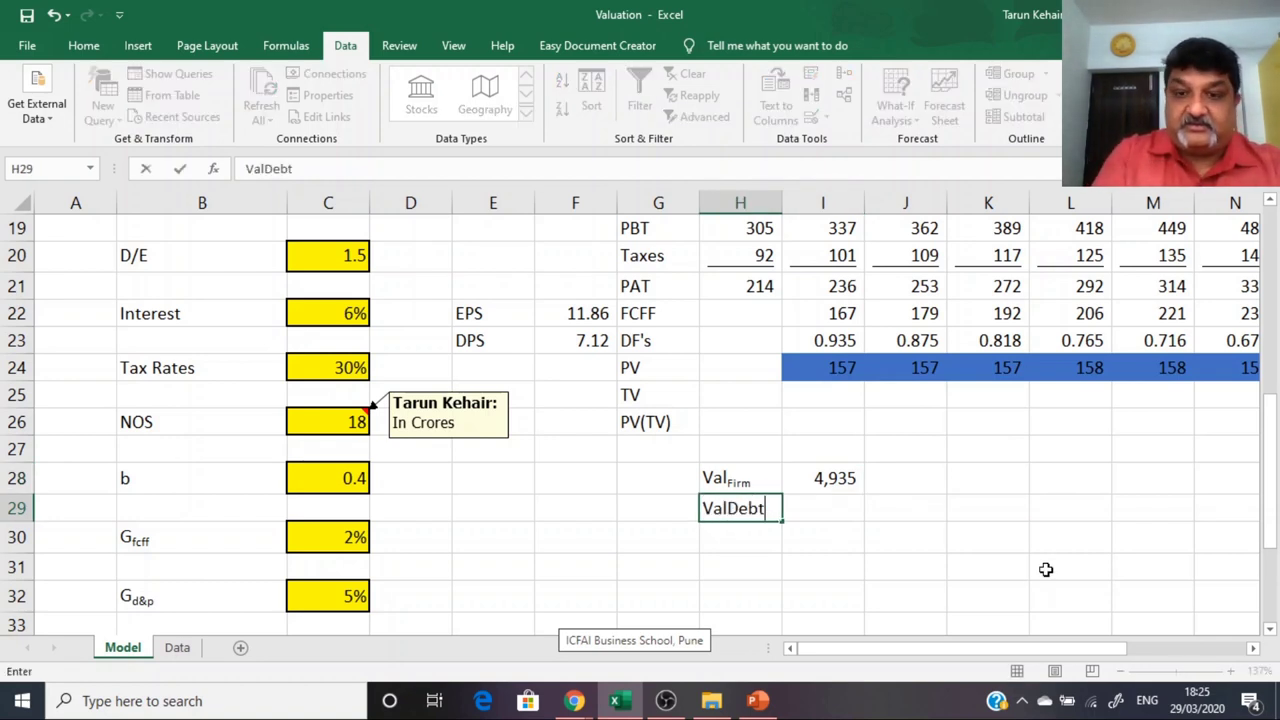
{"action": "type", "text": "bt"}
{"action": "key", "text": "Return"}
{"action": "key", "text": "Up"}
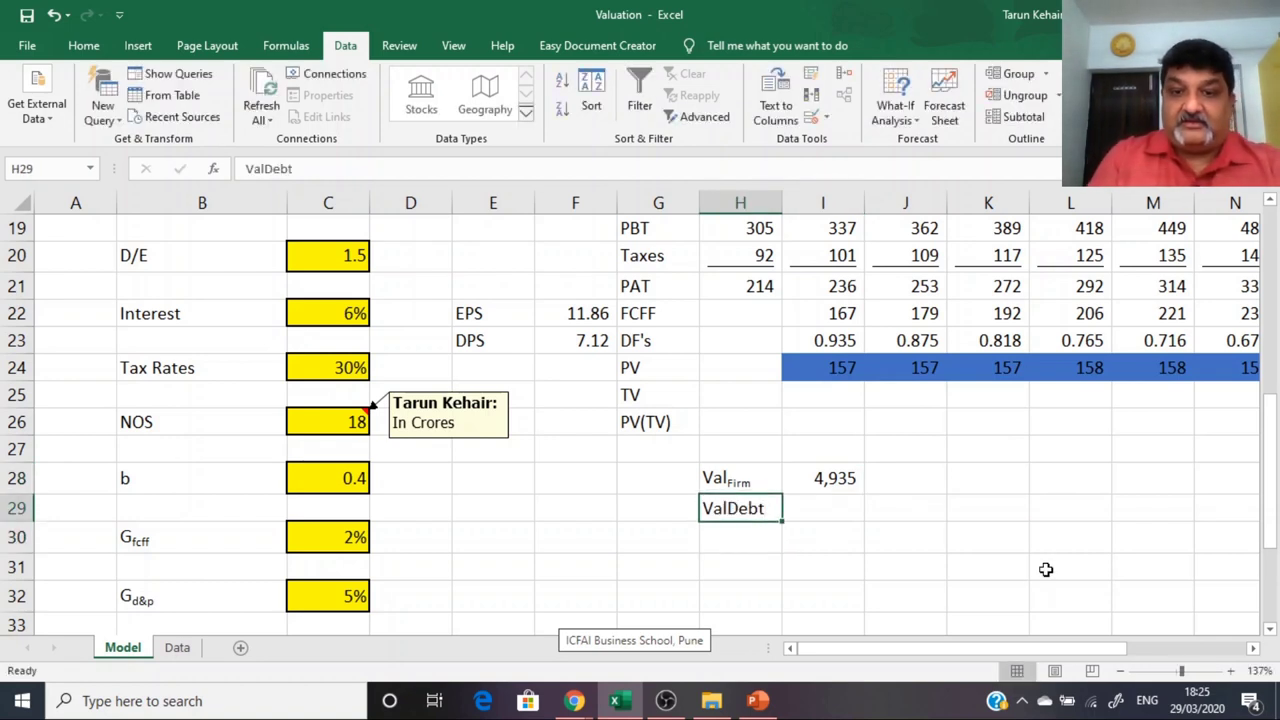
{"action": "left_click_drag", "start_coordinate": [265, 168], "coordinate": [294, 168]}
{"action": "right_click", "coordinate": [287, 169]}
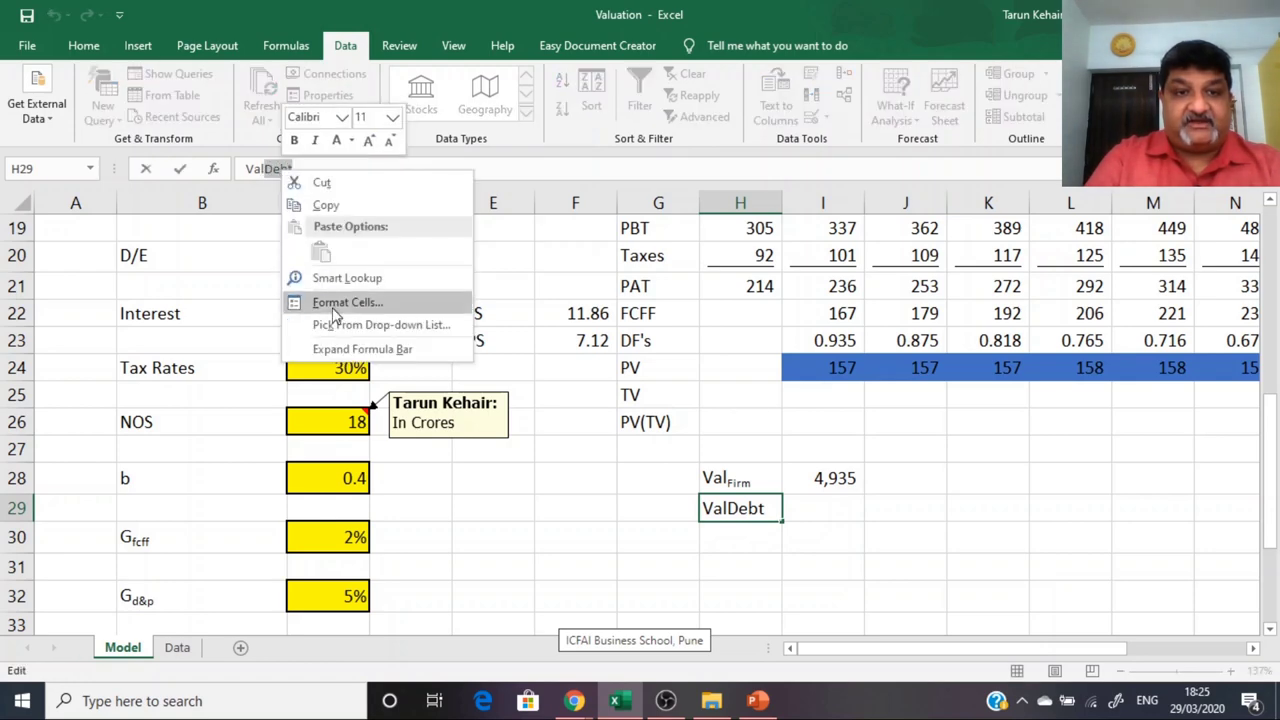
{"action": "left_click", "coordinate": [333, 303]}
{"action": "left_click", "coordinate": [29, 434]}
{"action": "left_click", "coordinate": [457, 500]}
Step: Enter =H3 in I29 for a debt value of 750 and underline it
{"action": "left_click", "coordinate": [811, 509]}
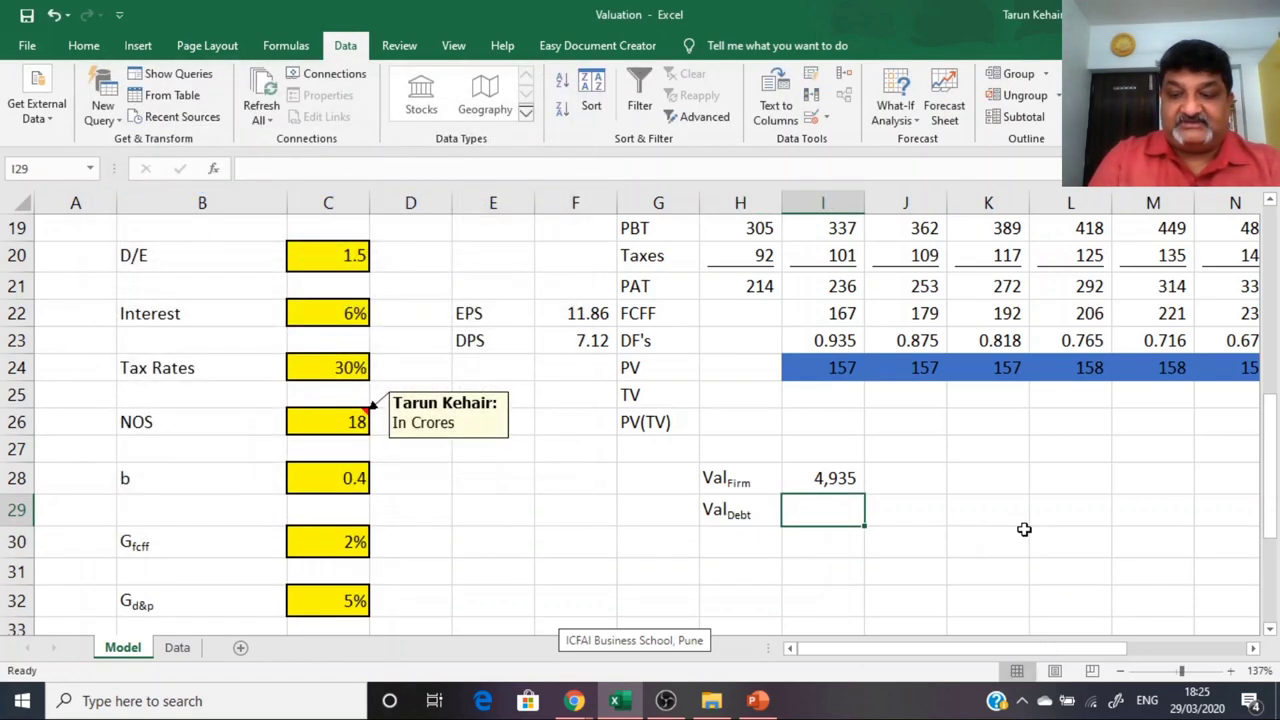
{"action": "type", "text": "="}
{"action": "scroll", "coordinate": [1019, 475], "scroll_direction": "up", "scroll_amount": 6}
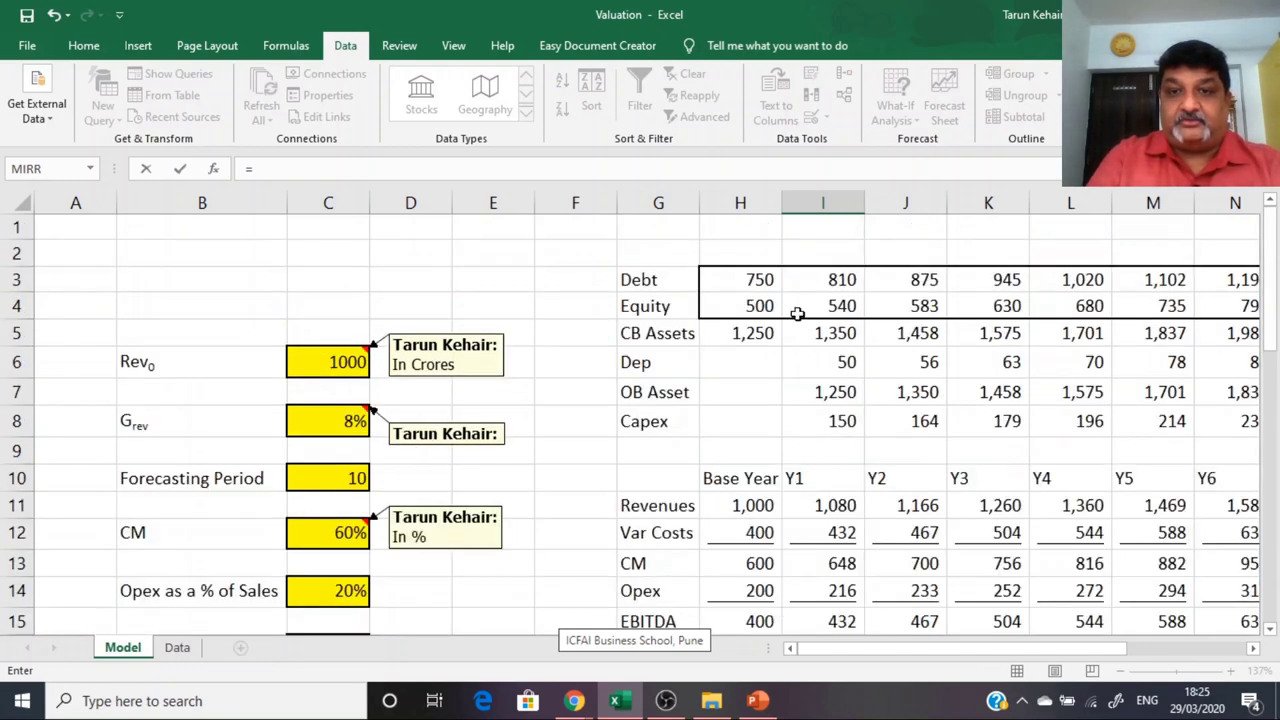
{"action": "left_click", "coordinate": [750, 279]}
{"action": "key", "text": "Return"}
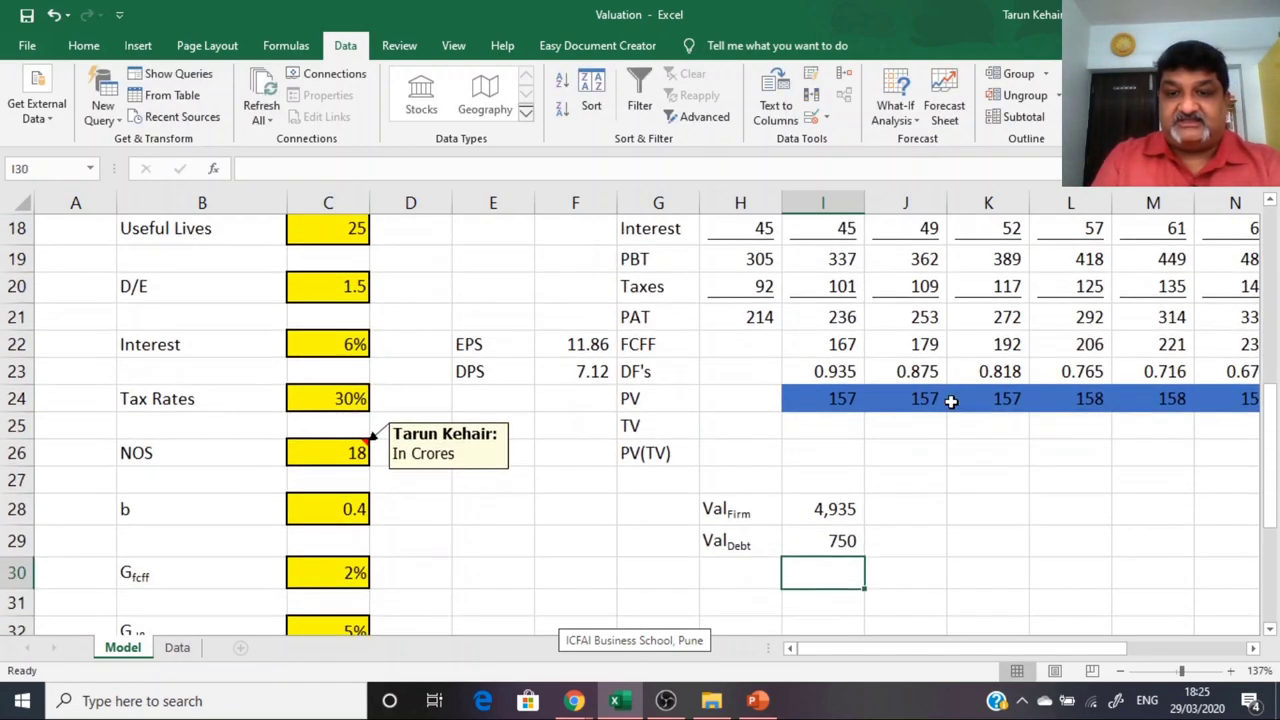
{"action": "key", "text": "Up"}
{"action": "key", "text": "ctrl+u"}
Step: Enter the equity formula =I28-I29 in I30, giving 4,185
{"action": "key", "text": "Down"}
{"action": "key", "text": "Down"}
{"action": "key", "text": "Left"}
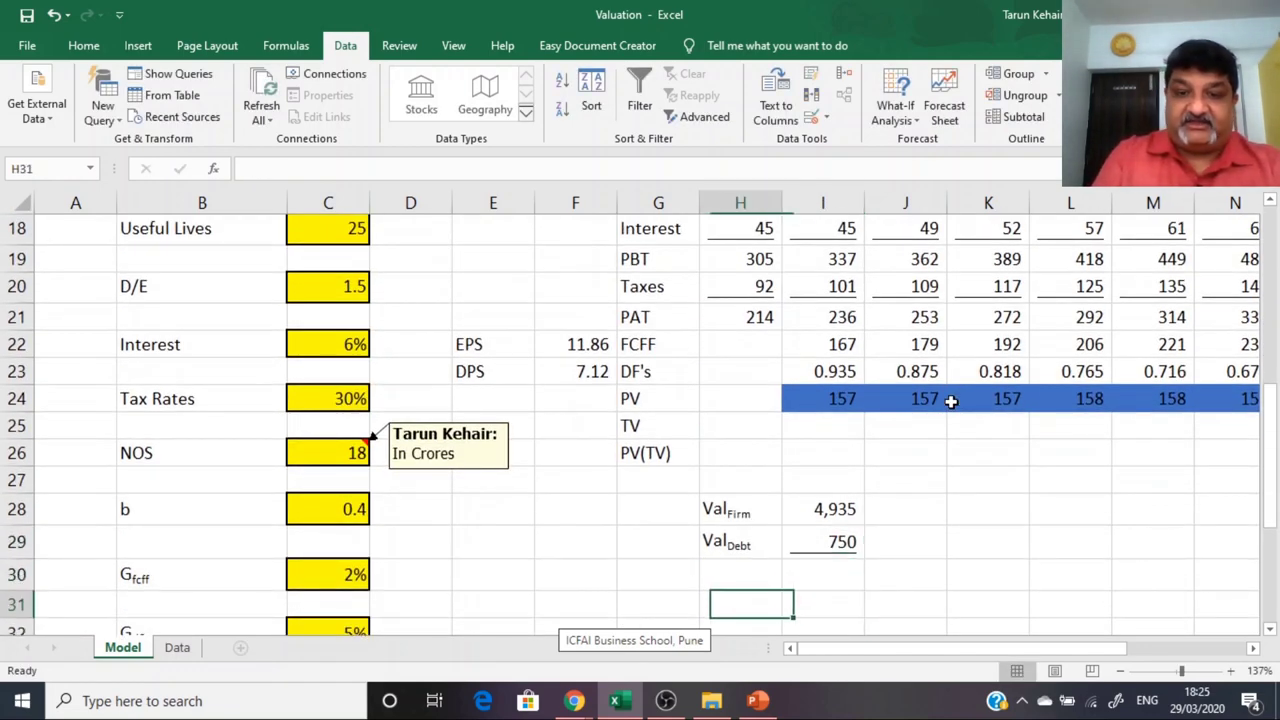
{"action": "key", "text": "Up"}
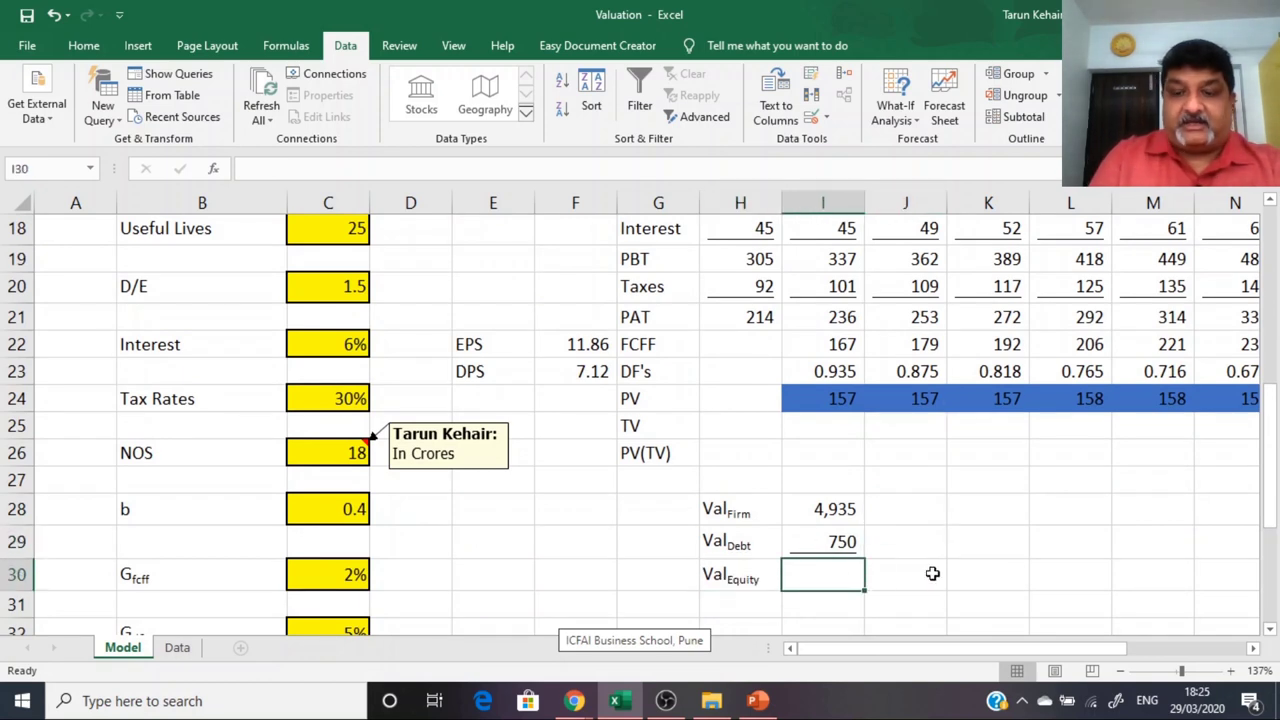
{"action": "type", "text": "="}
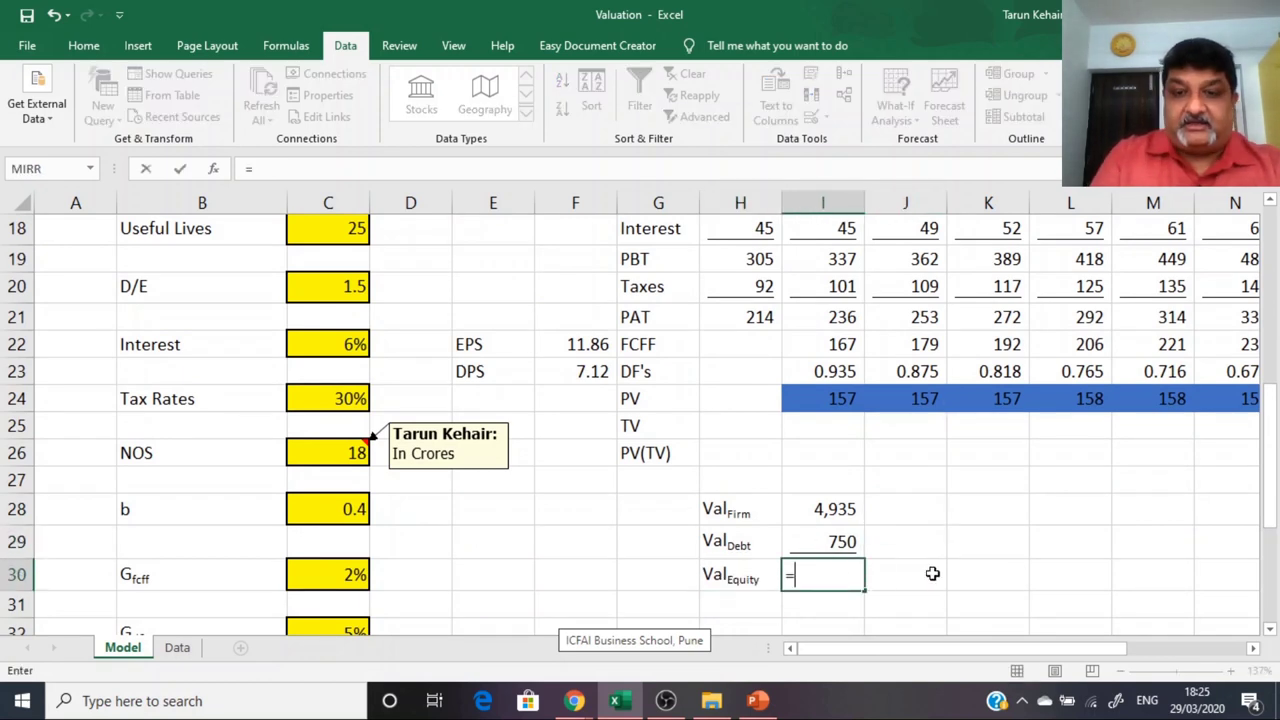
{"action": "key", "text": "Up"}
{"action": "key", "text": "Up"}
{"action": "type", "text": "-"}
{"action": "key", "text": "Up"}
{"action": "key", "text": "Return"}
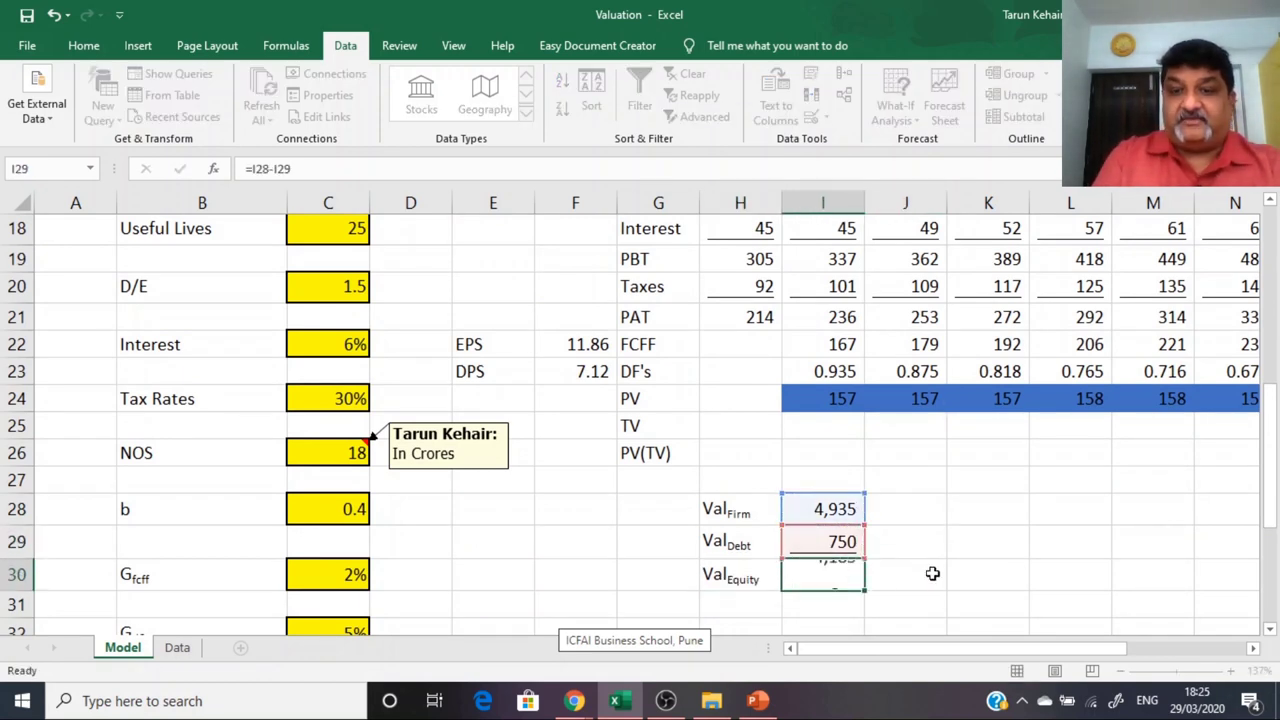
{"action": "left_click", "coordinate": [928, 543]}
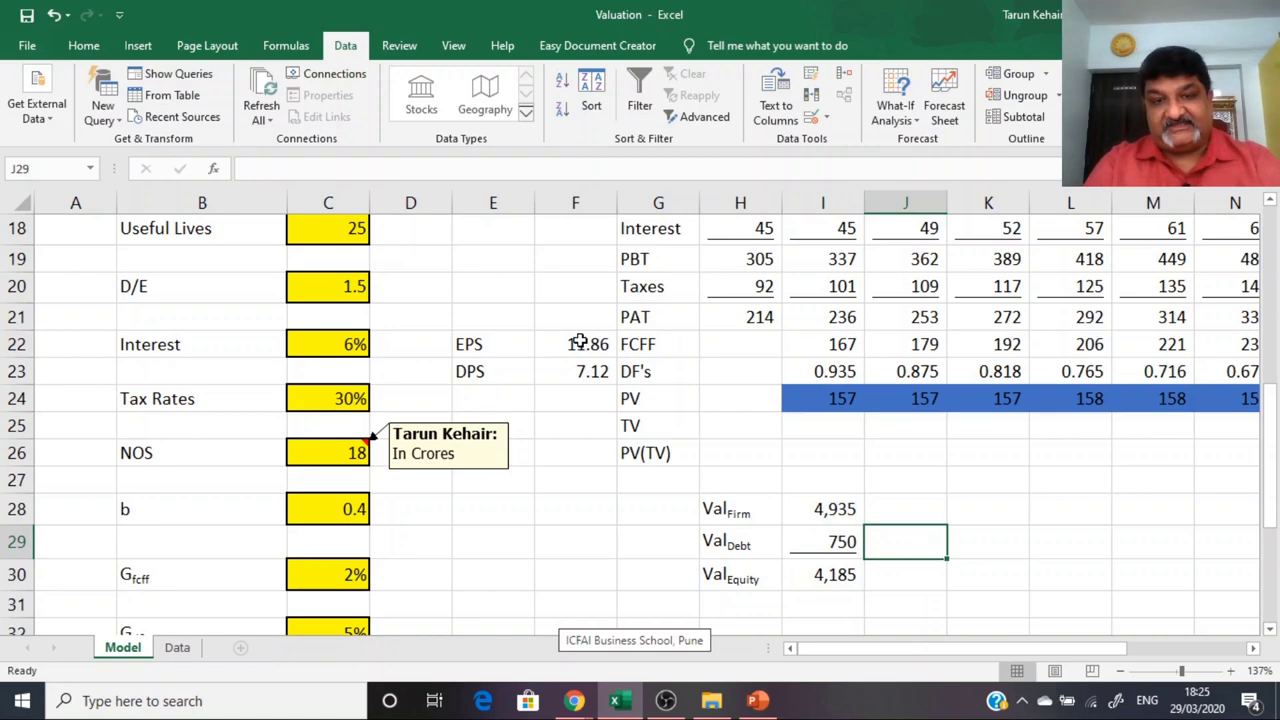
{"action": "scroll", "coordinate": [712, 508], "scroll_direction": "up", "scroll_amount": 6}
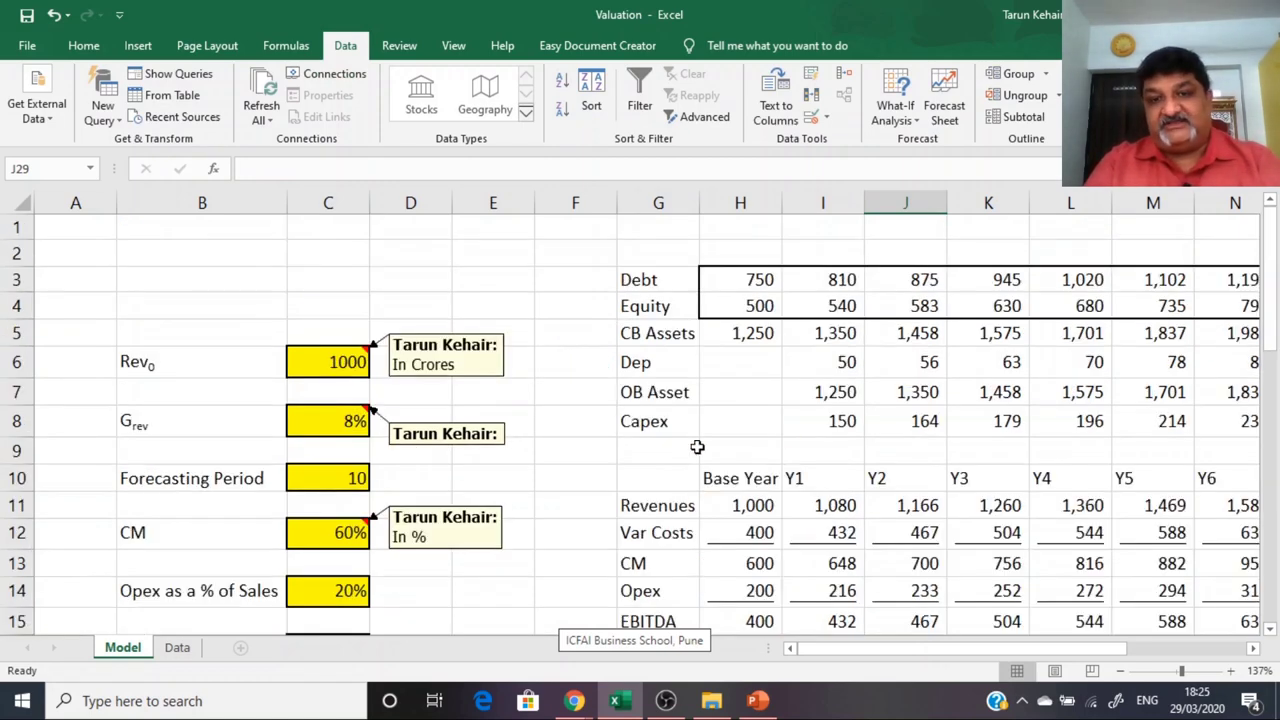
{"action": "scroll", "coordinate": [781, 432], "scroll_direction": "down", "scroll_amount": 5}
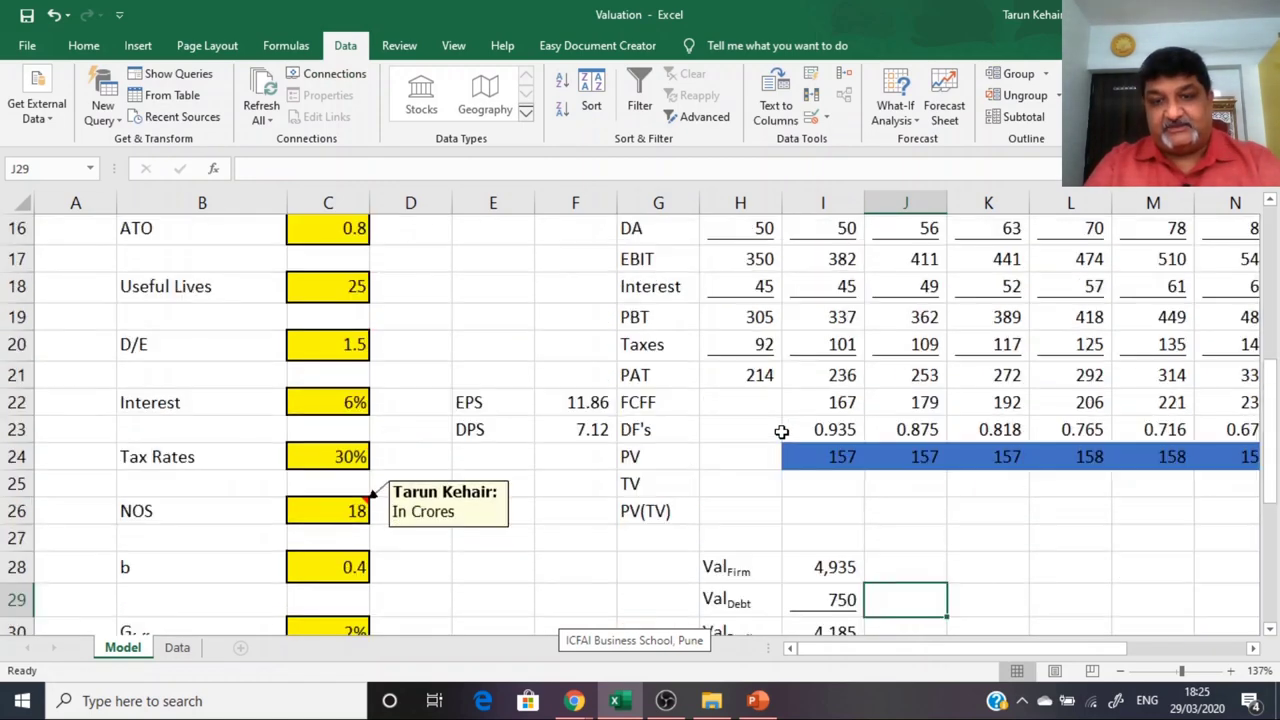
{"action": "scroll", "coordinate": [781, 432], "scroll_direction": "down", "scroll_amount": 2}
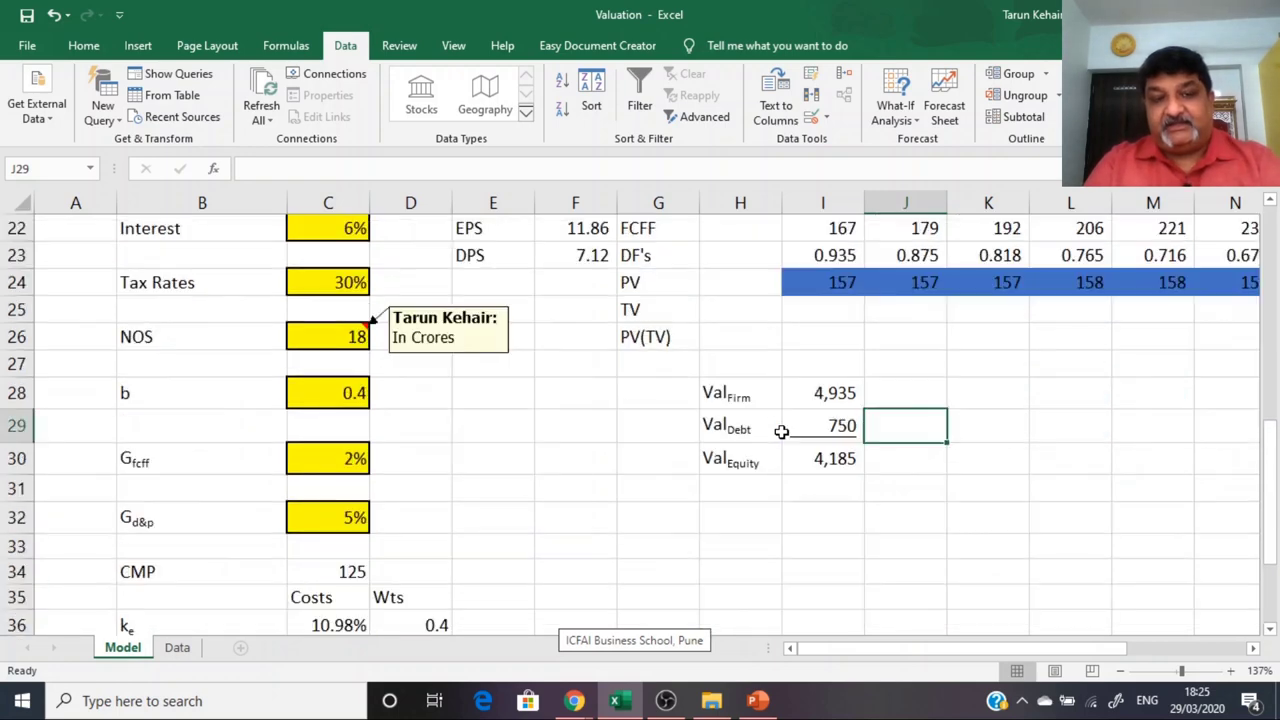
{"action": "scroll", "coordinate": [781, 432], "scroll_direction": "up", "scroll_amount": 7}
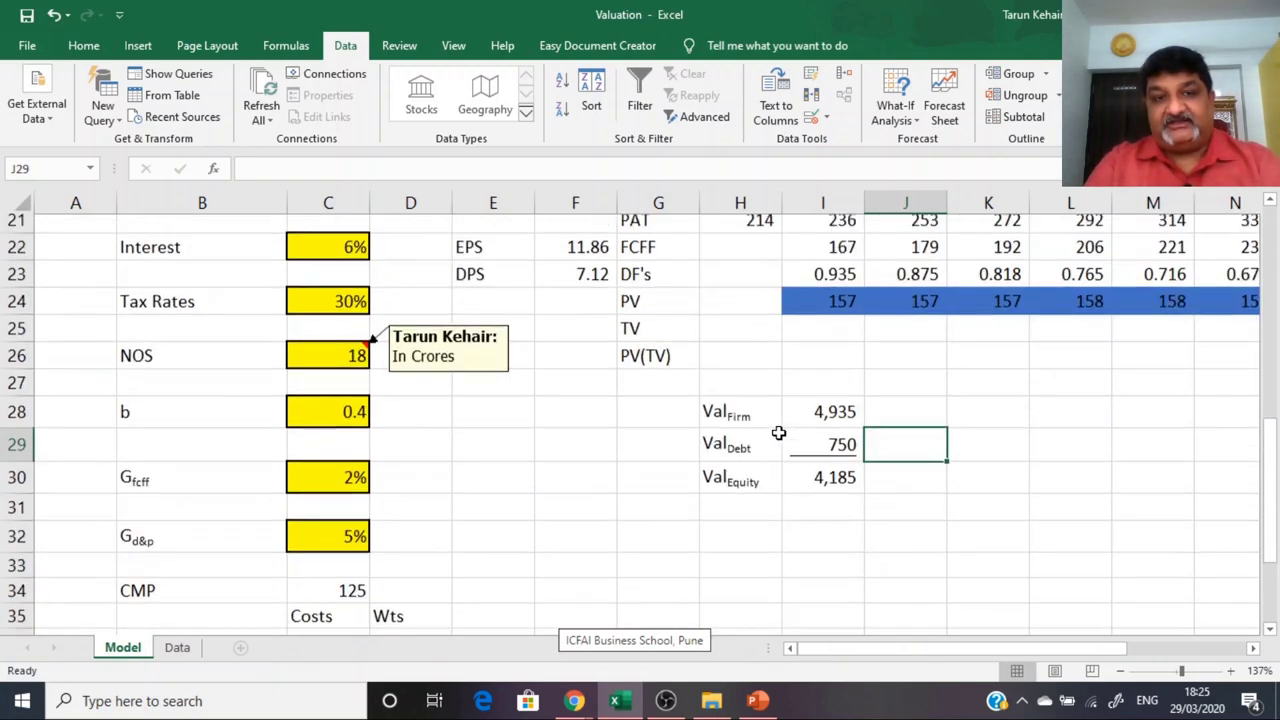
{"action": "left_click", "coordinate": [338, 363]}
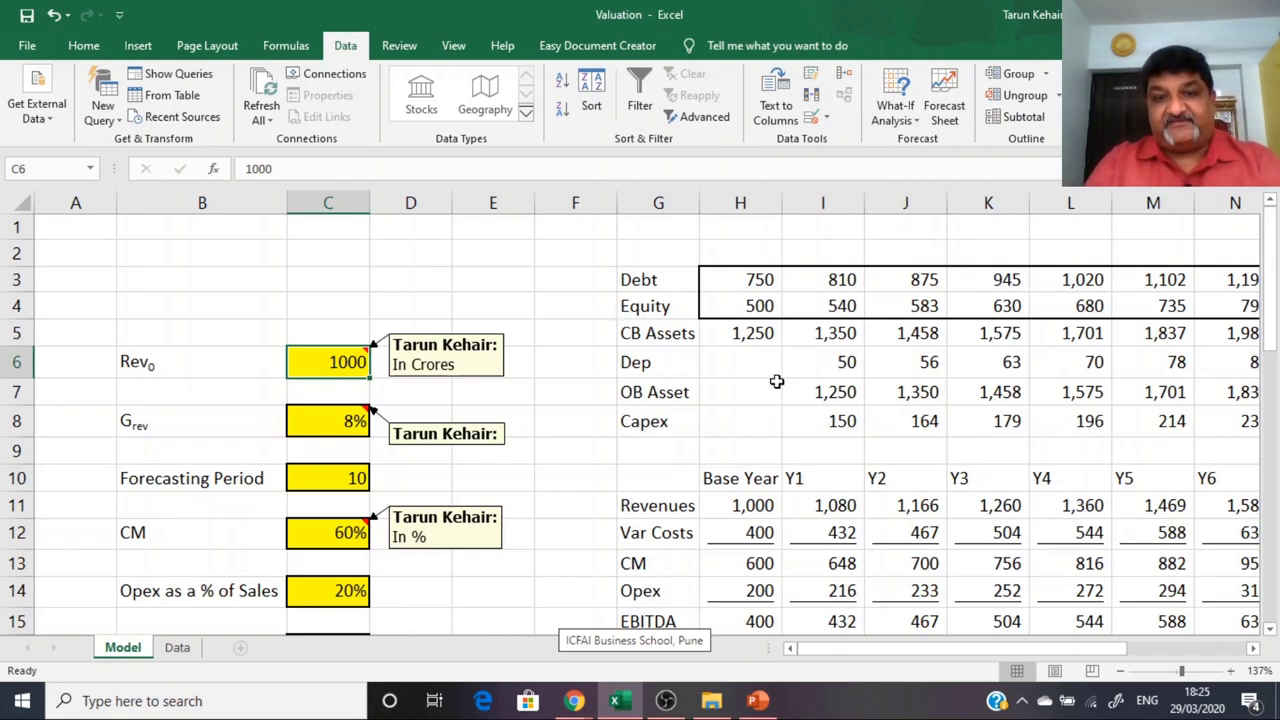
{"action": "scroll", "coordinate": [776, 381], "scroll_direction": "down", "scroll_amount": 8}
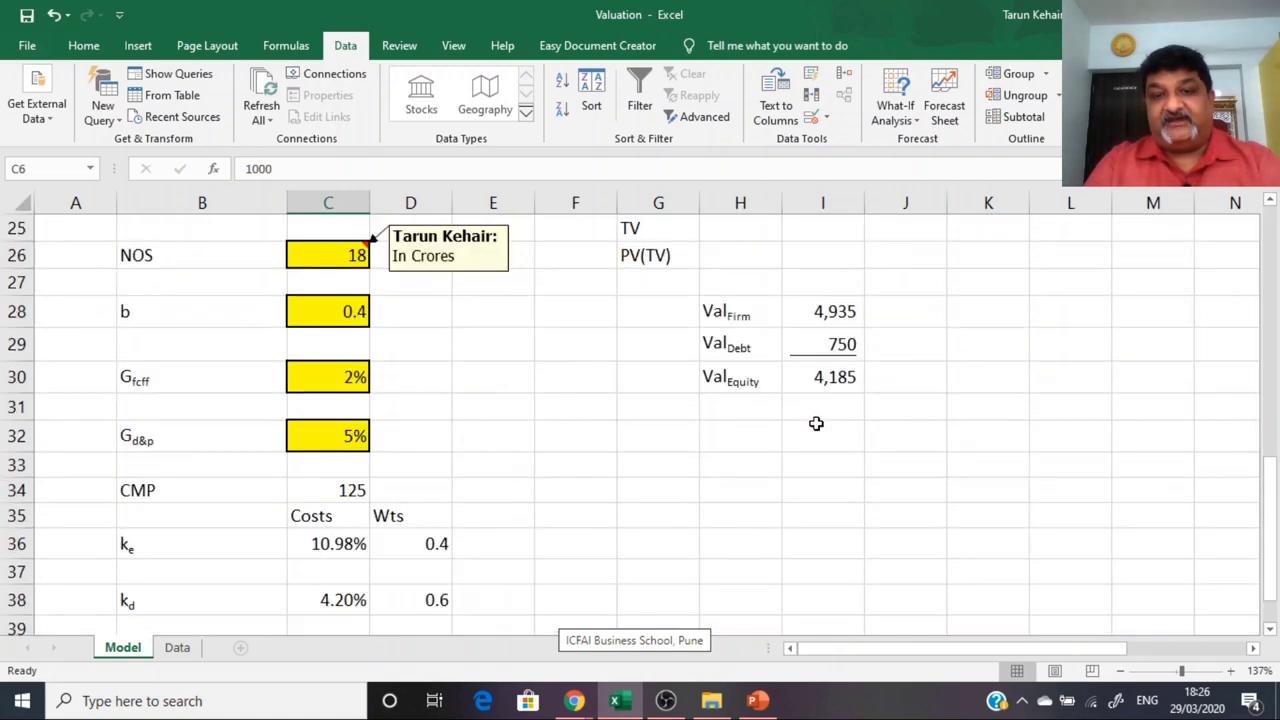
{"action": "scroll", "coordinate": [816, 423], "scroll_direction": "up", "scroll_amount": 8}
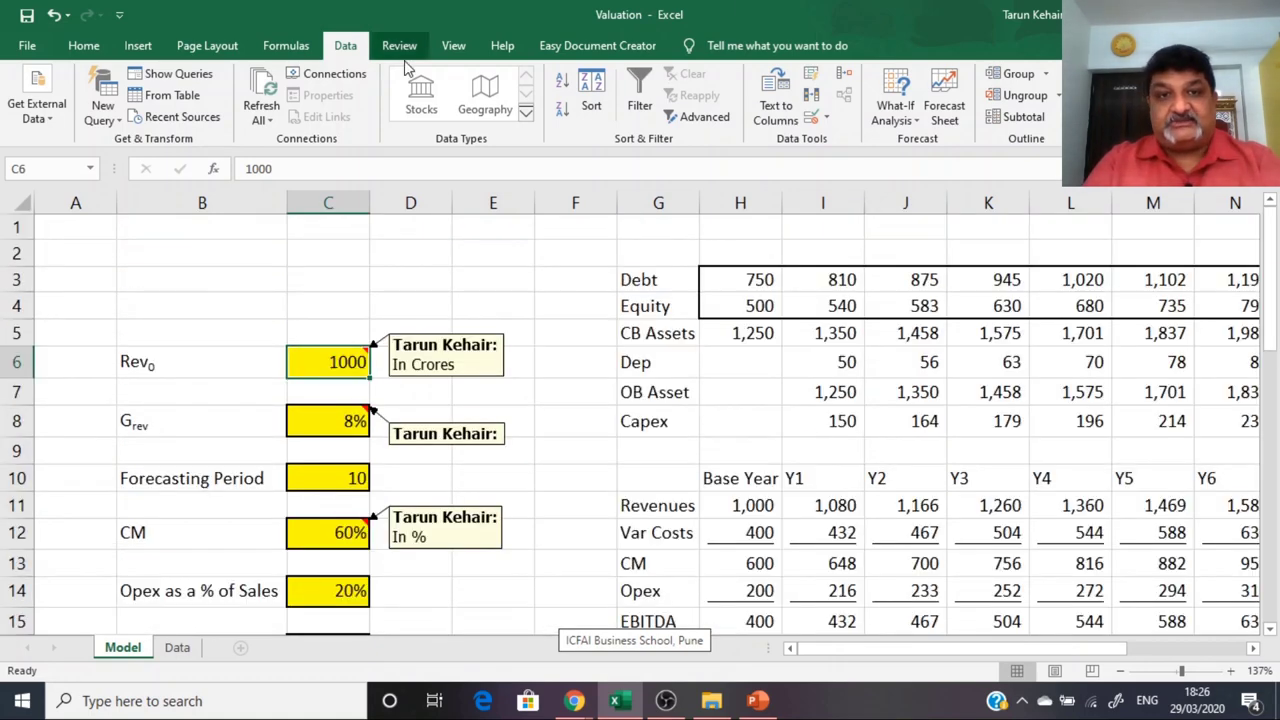
Step: Add a WorstCase_CM scenario in Scenario Manager with C12 as its changing cell
{"action": "left_click", "coordinate": [908, 116]}
{"action": "left_click", "coordinate": [950, 140]}
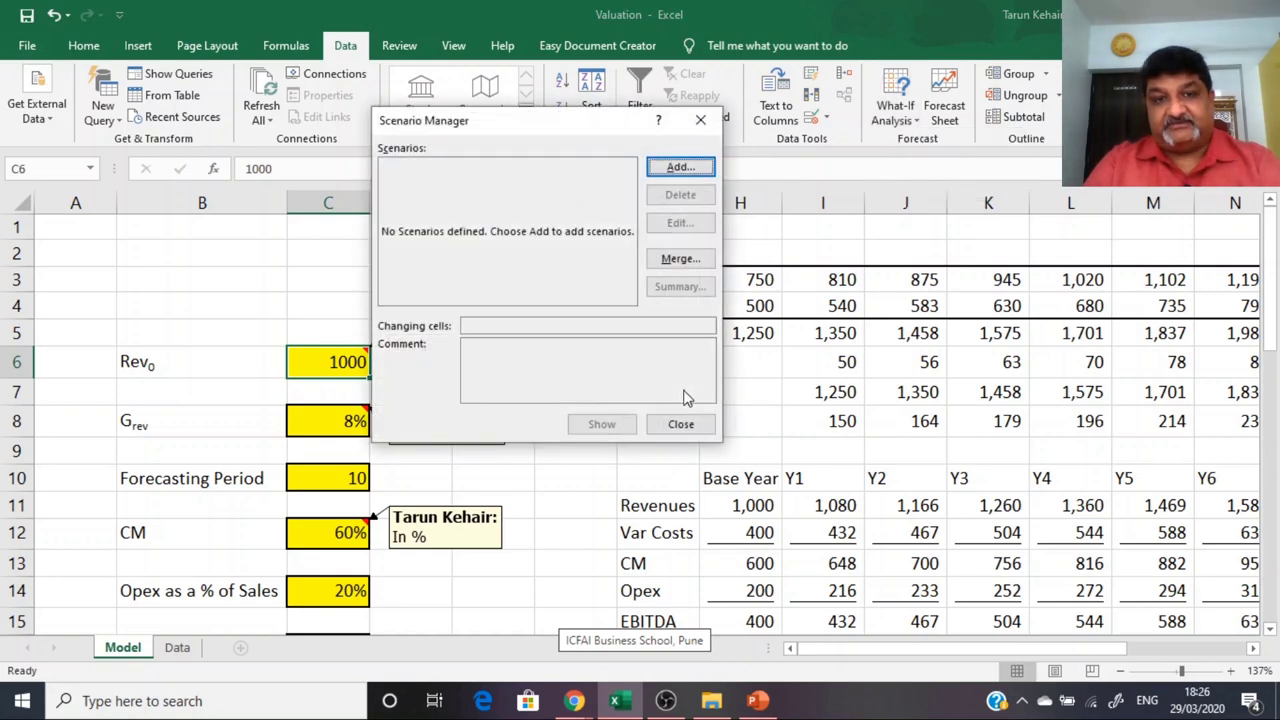
{"action": "left_click", "coordinate": [703, 171]}
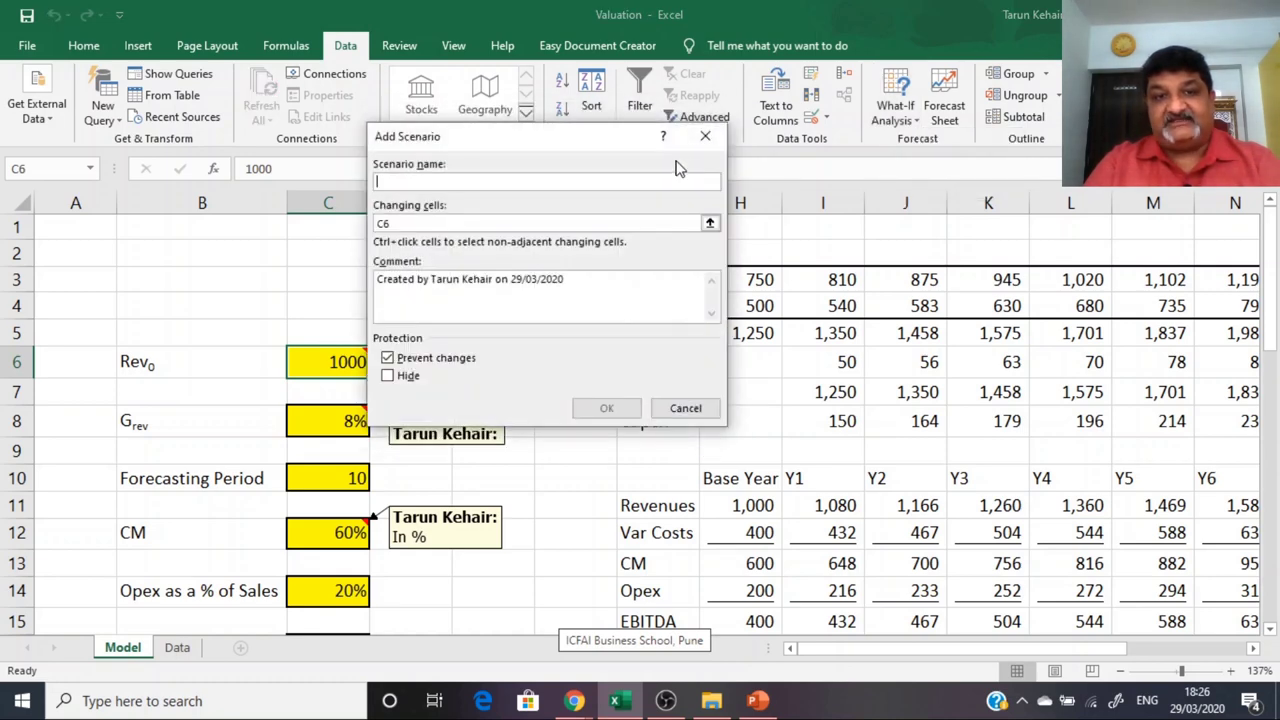
{"action": "type", "text": "WorstCase_CM"}
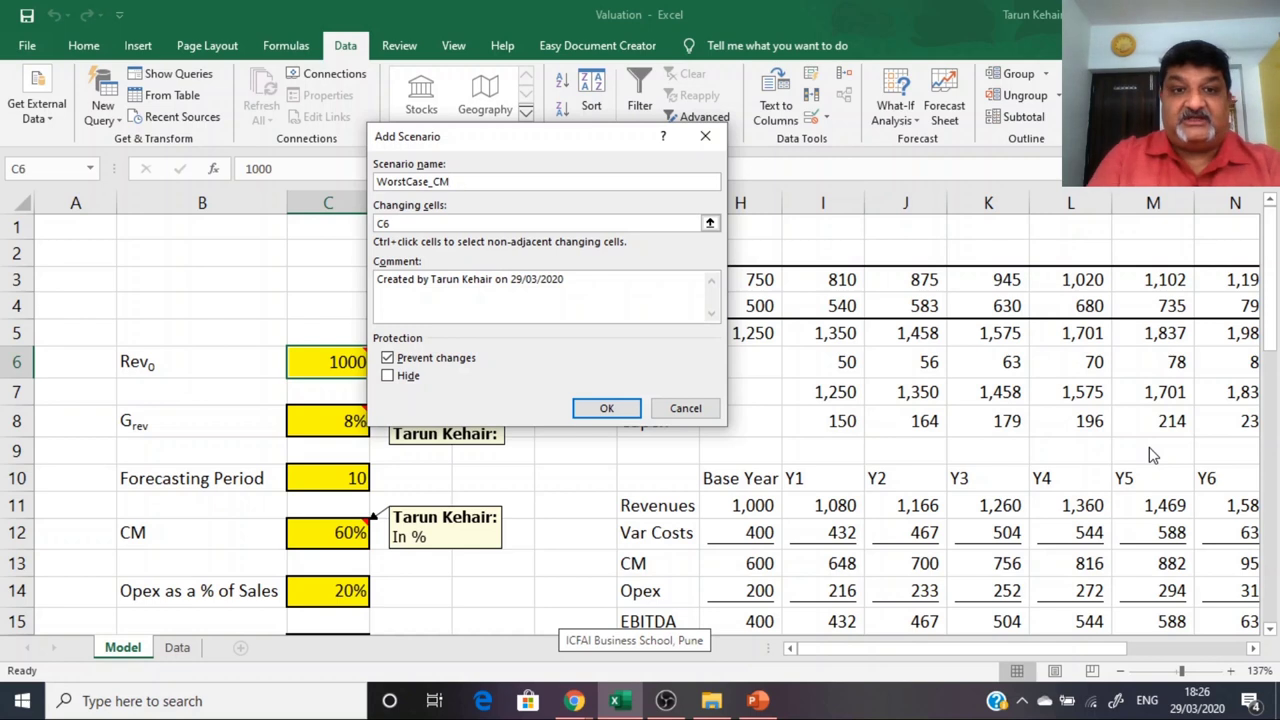
{"action": "left_click", "coordinate": [430, 222]}
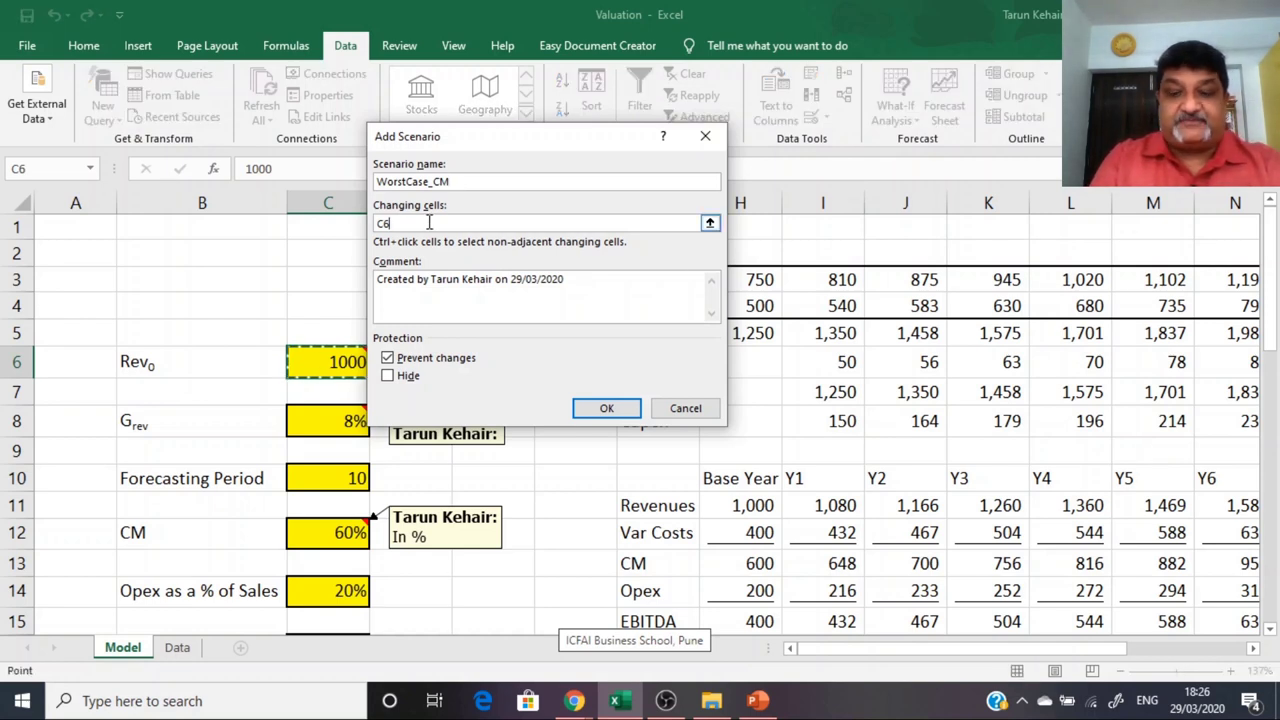
{"action": "key", "text": "BackSpace"}
{"action": "key", "text": "BackSpace"}
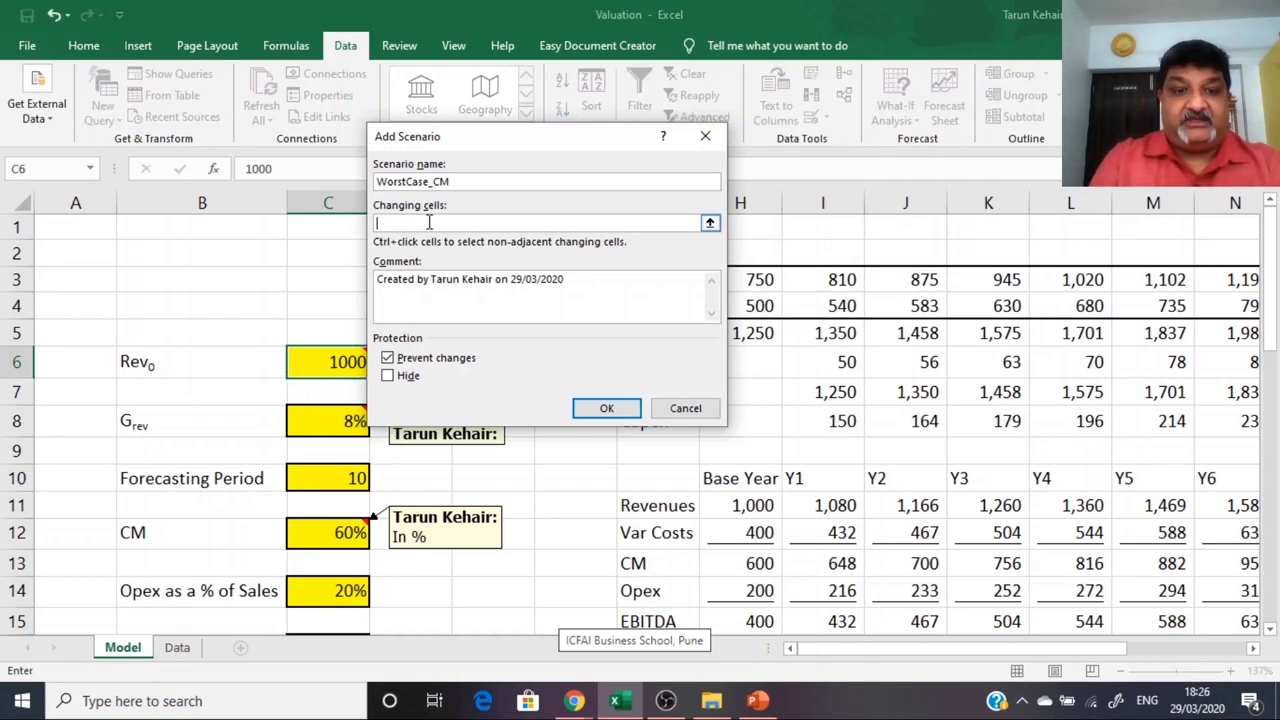
{"action": "left_click", "coordinate": [330, 416]}
{"action": "left_click", "coordinate": [322, 527]}
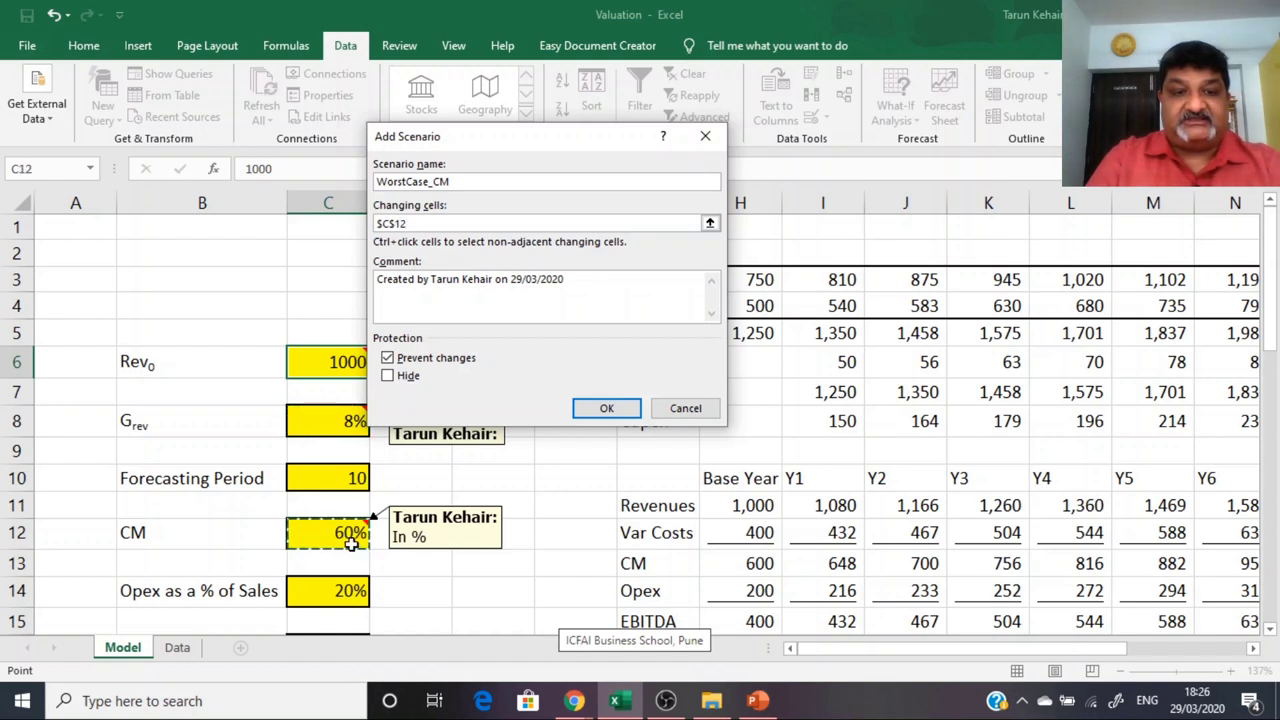
{"action": "left_click", "coordinate": [607, 408]}
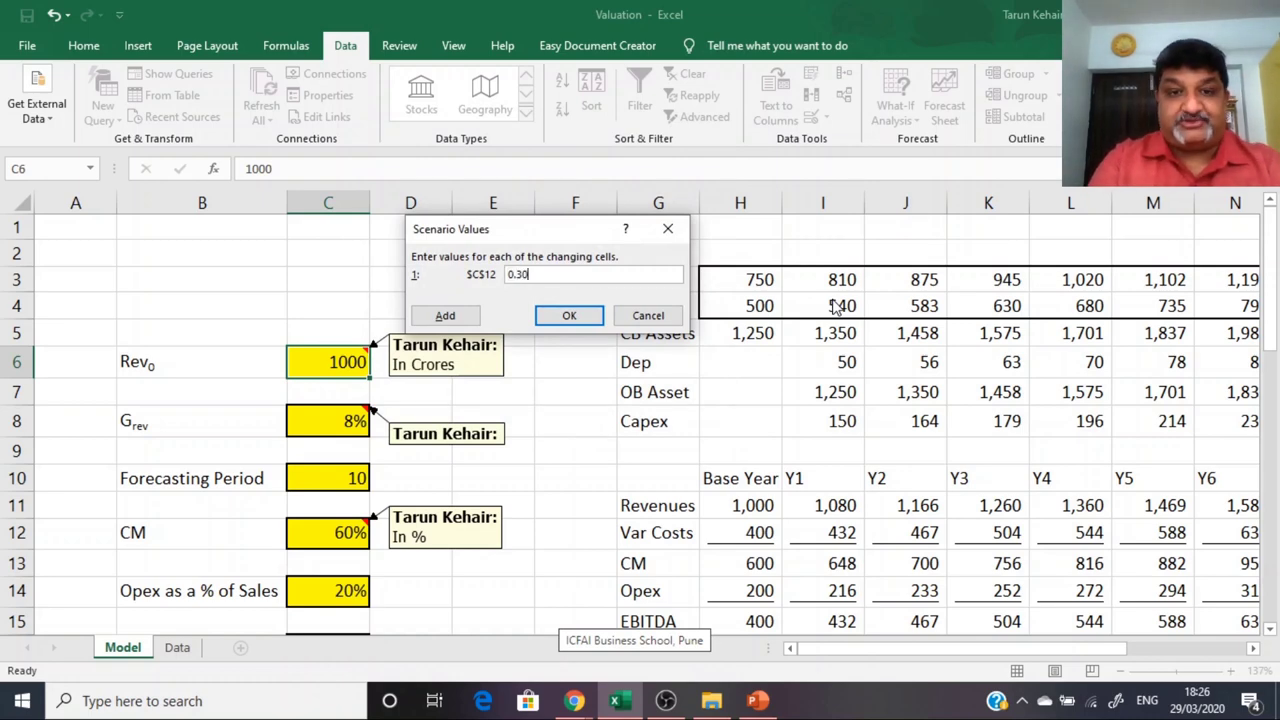
Step: Save WorstCase_CM at 0.30, add BestCase_CM with CM 0.70, and show WorstCase_CM
{"action": "left_click", "coordinate": [570, 316]}
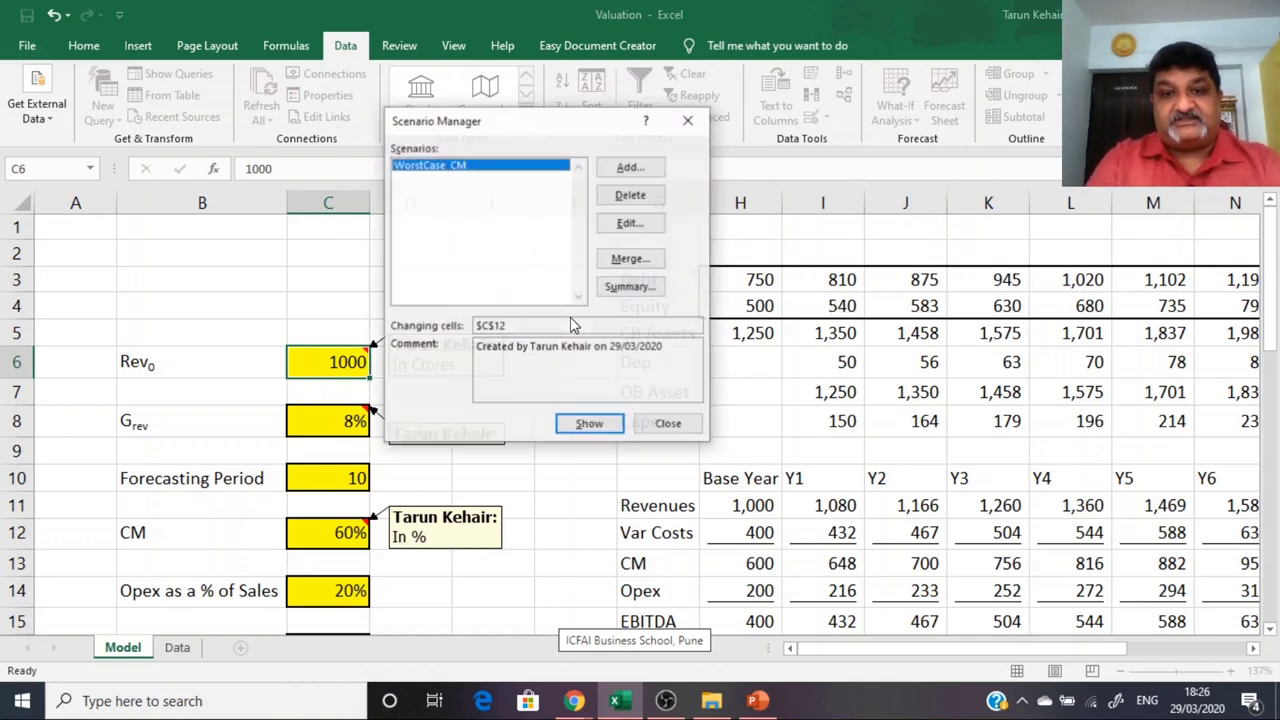
{"action": "left_click", "coordinate": [648, 172]}
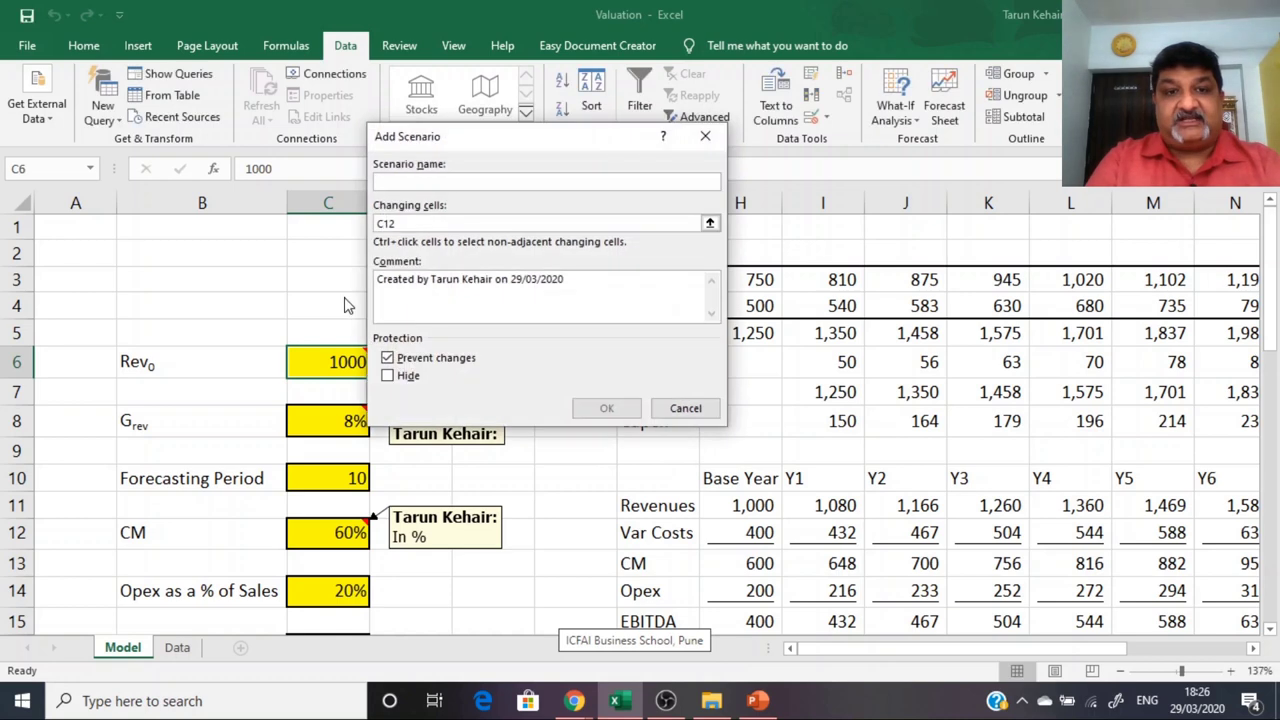
{"action": "type", "text": "BestCase_CM"}
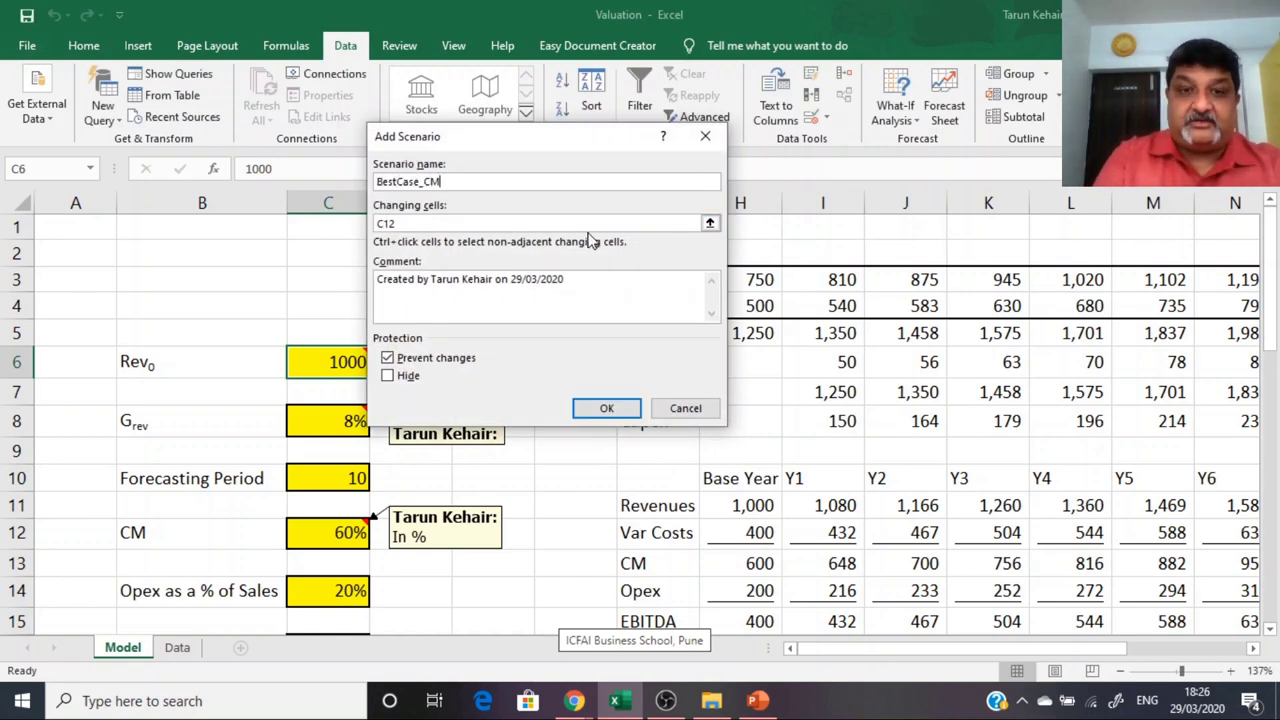
{"action": "left_click", "coordinate": [608, 408]}
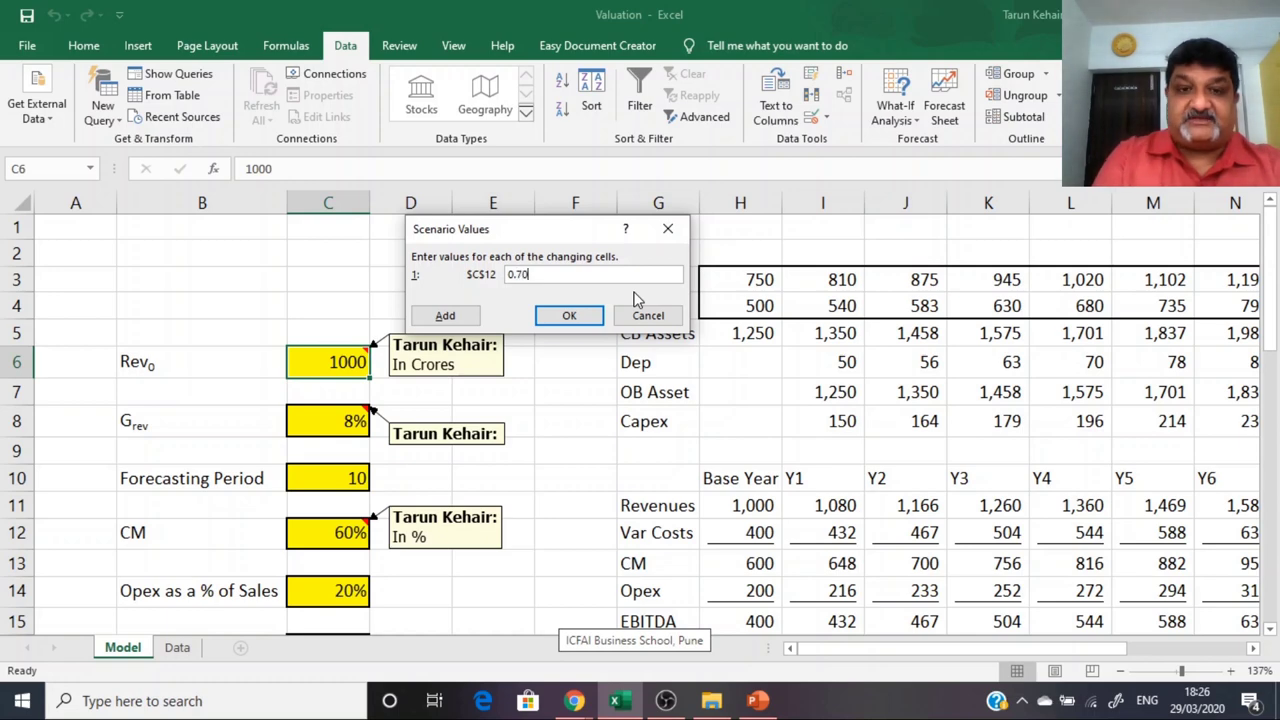
{"action": "left_click", "coordinate": [569, 315]}
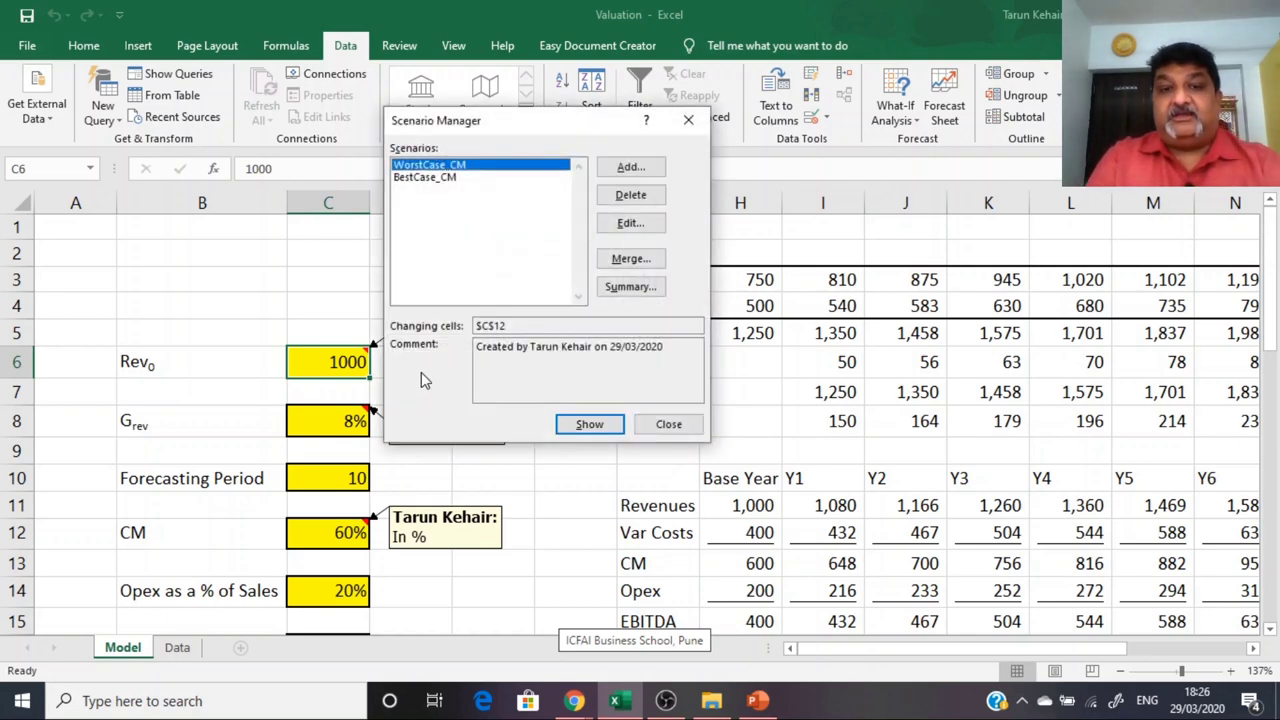
{"action": "left_click", "coordinate": [584, 430]}
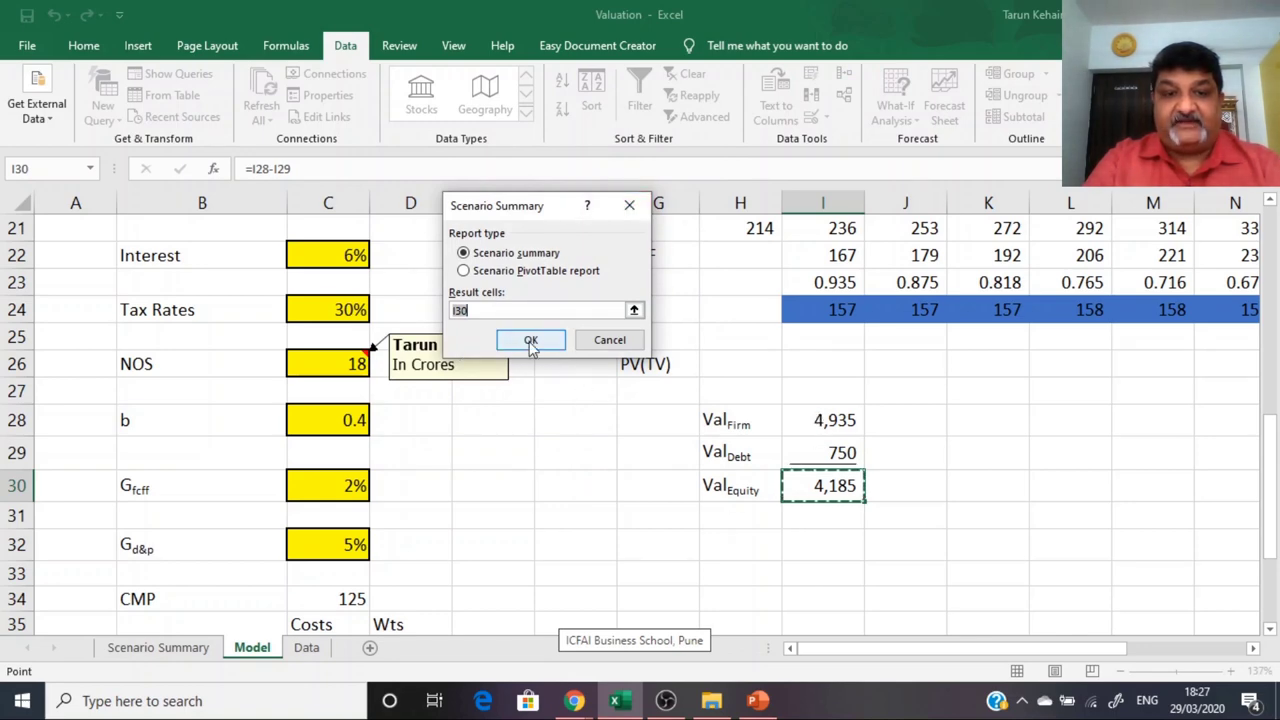
Step: Create Scenario Summary 2 comparing equity at 30% and 70% CM, then recheck I30 on Model
{"action": "left_click", "coordinate": [530, 340]}
{"action": "left_click", "coordinate": [945, 452]}
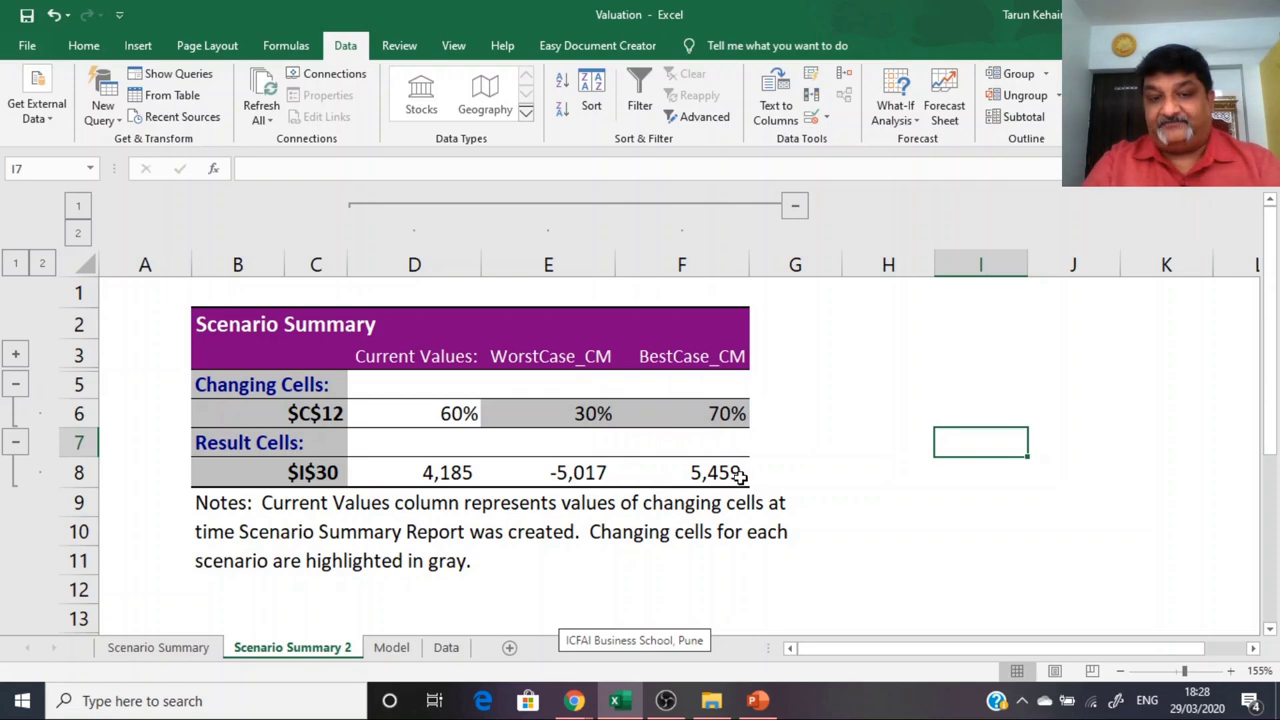
{"action": "left_click", "coordinate": [405, 648]}
{"action": "left_click", "coordinate": [578, 556]}
{"action": "scroll", "coordinate": [578, 563], "scroll_direction": "up", "scroll_amount": 6}
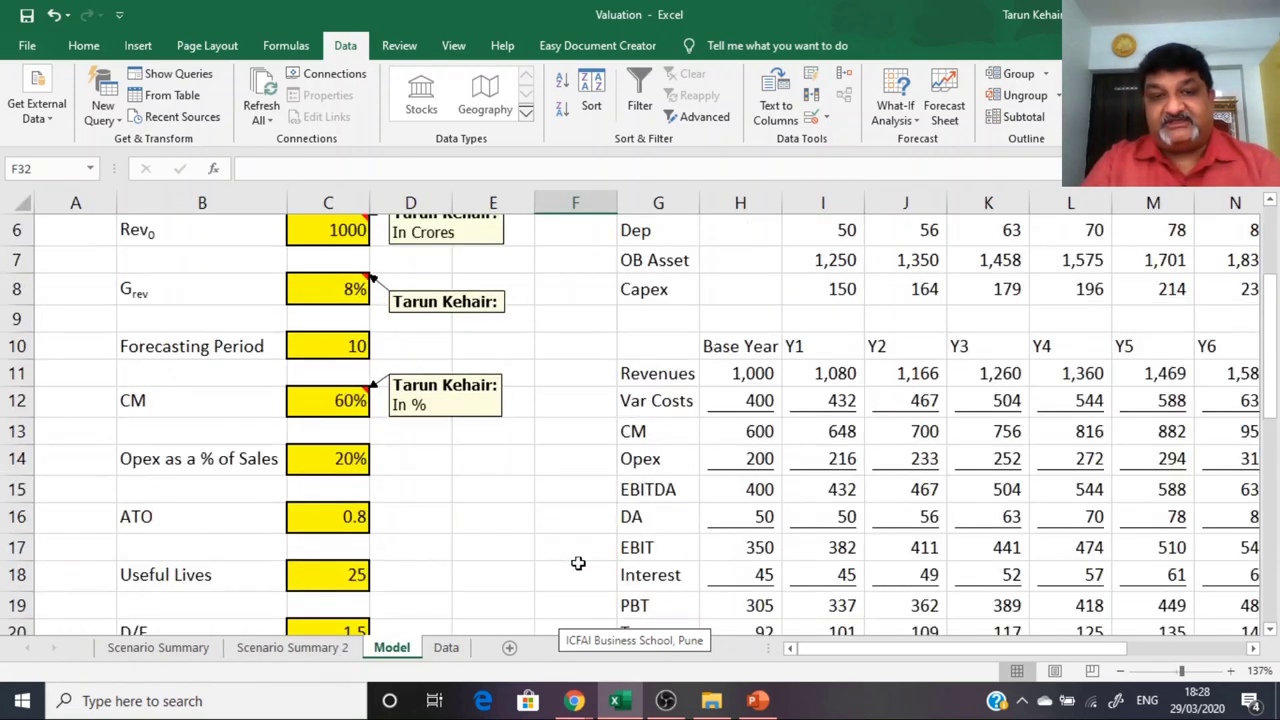
{"action": "scroll", "coordinate": [645, 488], "scroll_direction": "down", "scroll_amount": 3}
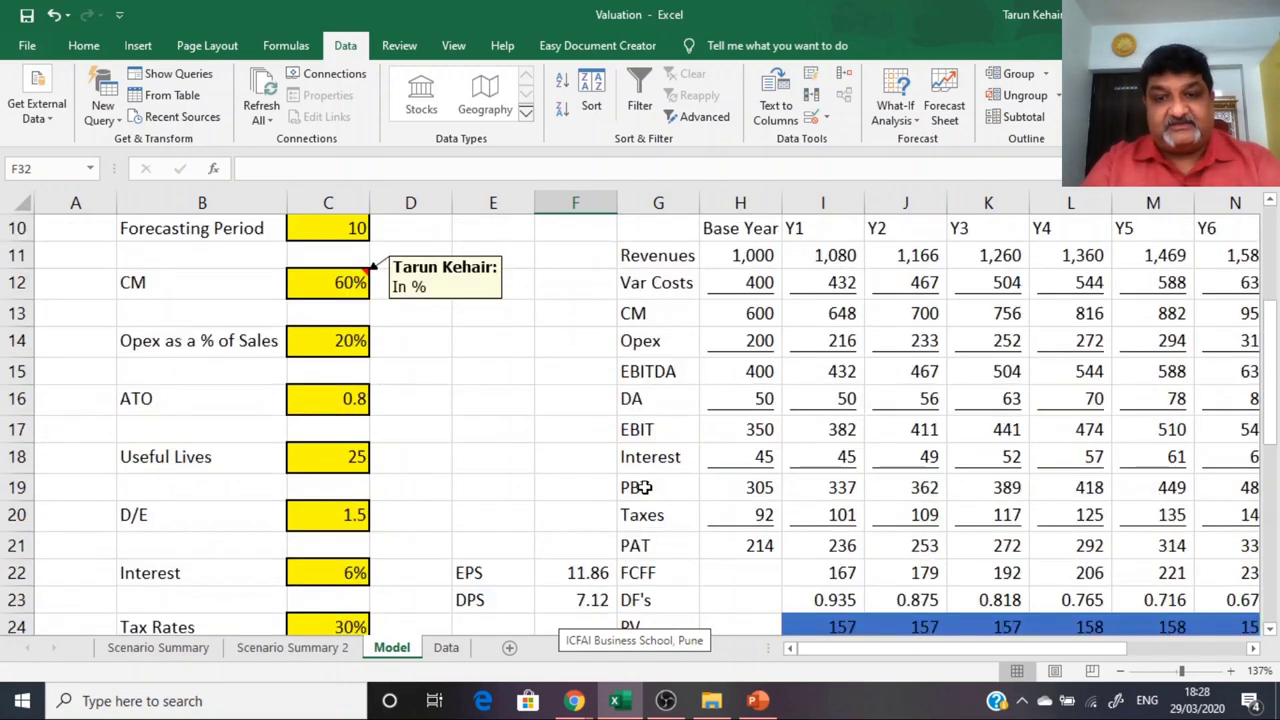
{"action": "scroll", "coordinate": [650, 488], "scroll_direction": "up", "scroll_amount": 3}
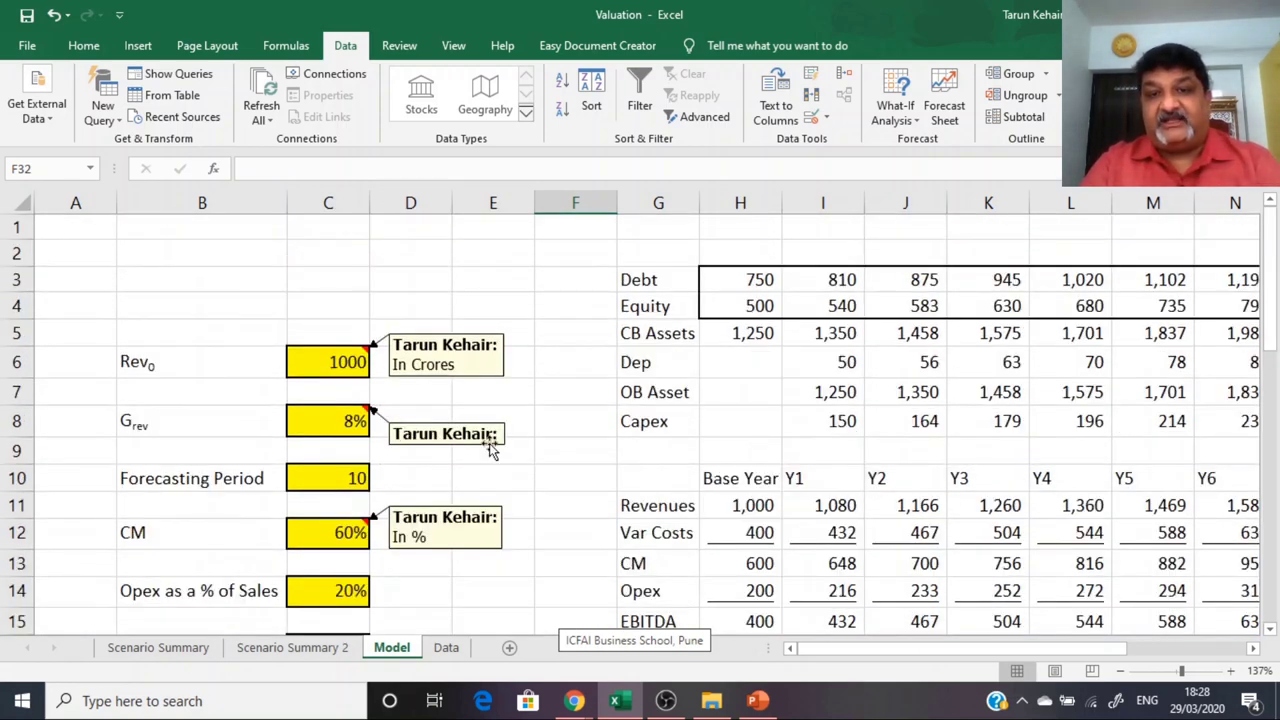
{"action": "scroll", "coordinate": [508, 491], "scroll_direction": "down", "scroll_amount": 8}
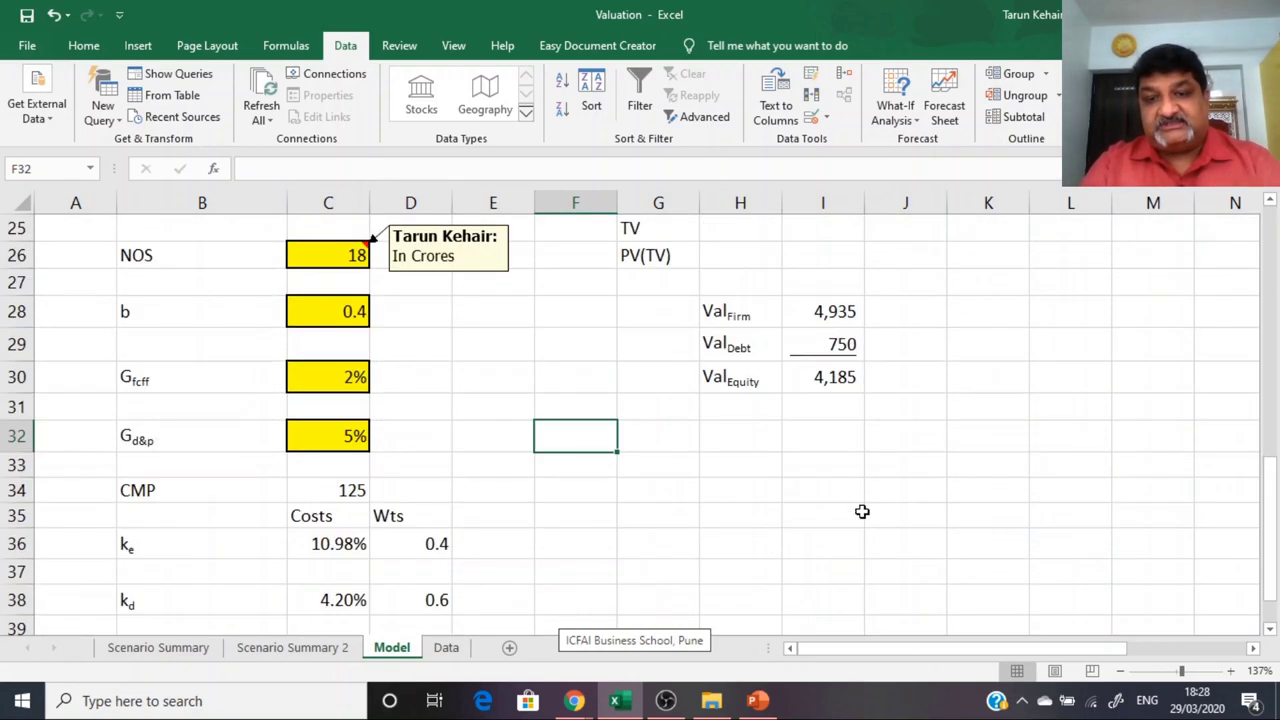
{"action": "left_click", "coordinate": [849, 380]}
{"action": "scroll", "coordinate": [1114, 434], "scroll_direction": "up", "scroll_amount": 8}
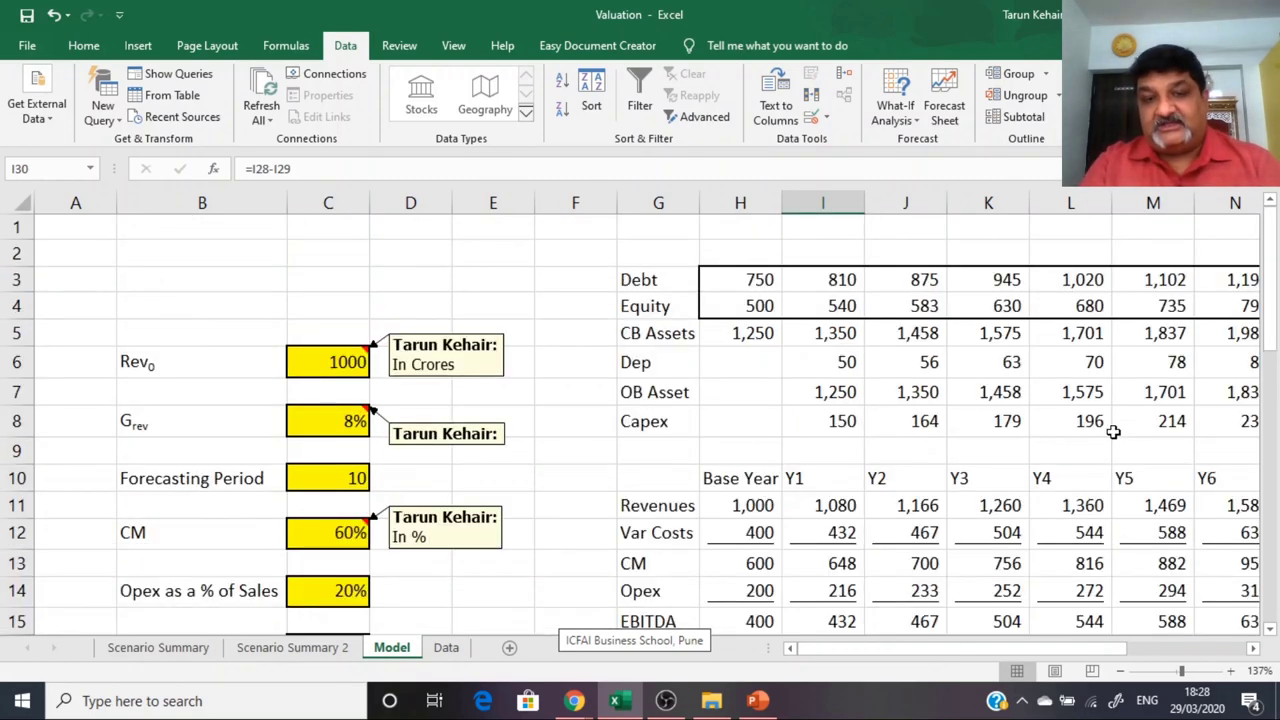